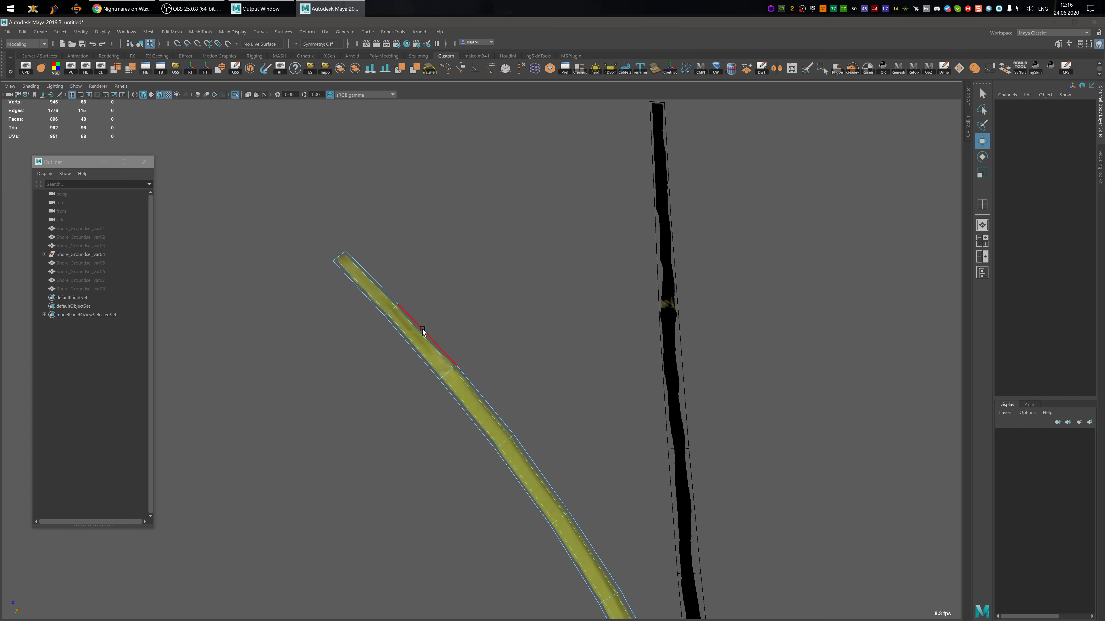
- Select the faces around the outer border of the thin yellow-green stem card and delete them
{"action": "left_click", "coordinate": [422, 330]}
{"action": "key", "text": "ctrl+F11"}
{"action": "left_click", "coordinate": [373, 285], "text": "ctrl"}
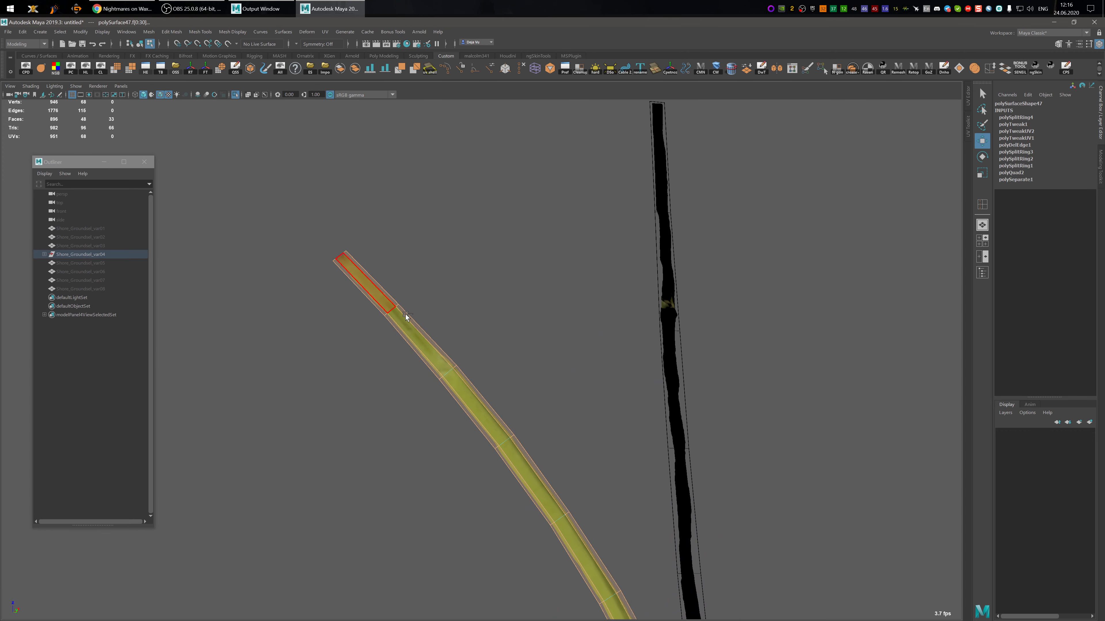
{"action": "key", "text": "Delete"}
{"action": "scroll", "coordinate": [476, 227], "scroll_direction": "down", "scroll_amount": 4}
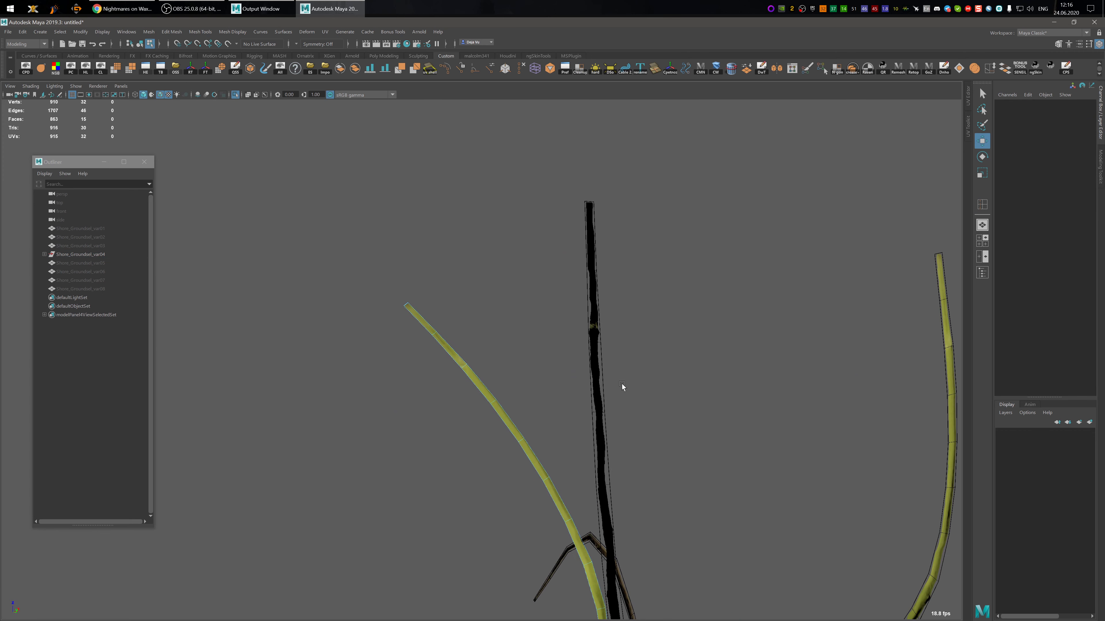
- Insert two lengthwise edge loops along the sharply bent green stem card, one inside each long border
{"action": "middle_click_drag", "start_coordinate": [622, 383], "coordinate": [432, 261], "text": "alt"}
{"action": "left_click_drag", "start_coordinate": [432, 260], "coordinate": [421, 288], "text": "alt"}
{"action": "left_click_drag", "start_coordinate": [602, 313], "coordinate": [623, 315]}
{"action": "middle_click_drag", "start_coordinate": [487, 376], "coordinate": [543, 351], "text": "alt"}
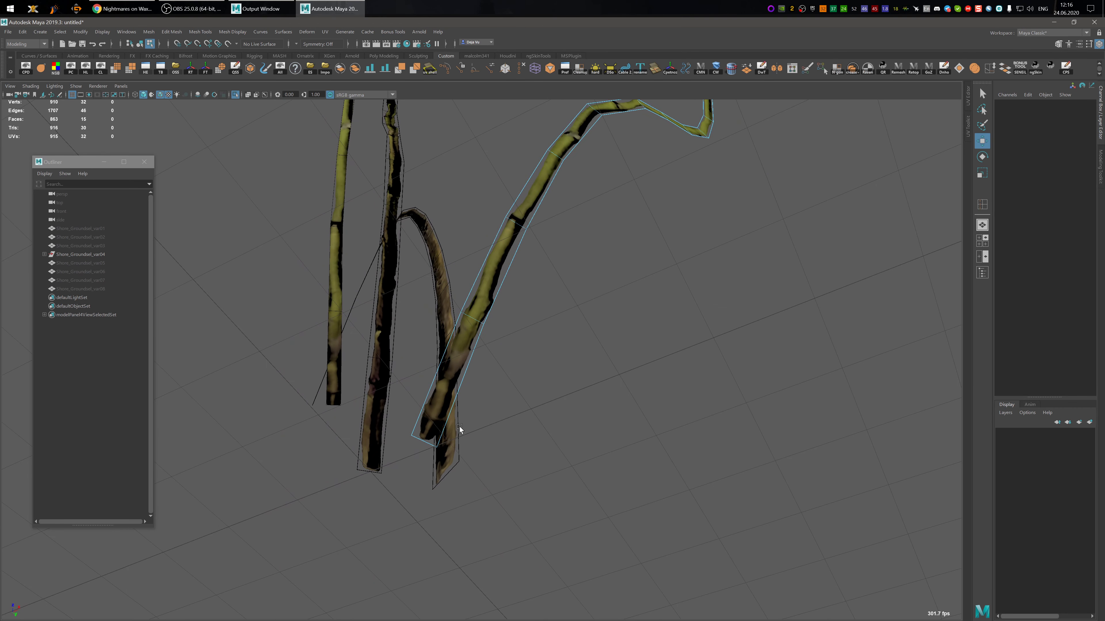
{"action": "key", "text": "y"}
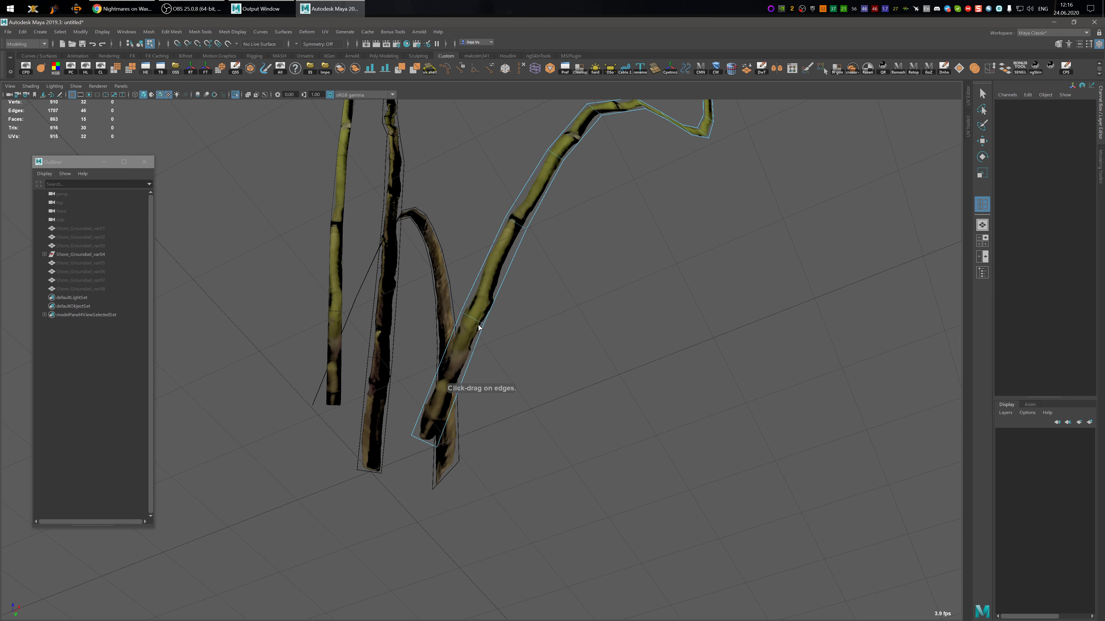
{"action": "left_click", "coordinate": [479, 325]}
{"action": "left_click_drag", "start_coordinate": [479, 324], "coordinate": [467, 315]}
- Nudge the side vertex at the dark joint of the straight green stem to follow the textured outline
{"action": "middle_click_drag", "start_coordinate": [330, 239], "coordinate": [356, 366], "text": "alt"}
{"action": "scroll", "coordinate": [360, 293], "scroll_direction": "down", "scroll_amount": 2}
{"action": "scroll", "coordinate": [354, 325], "scroll_direction": "up", "scroll_amount": 3}
{"action": "left_click_drag", "start_coordinate": [354, 327], "coordinate": [325, 333], "text": "alt"}
{"action": "key", "text": "w"}
{"action": "left_click", "coordinate": [304, 324]}
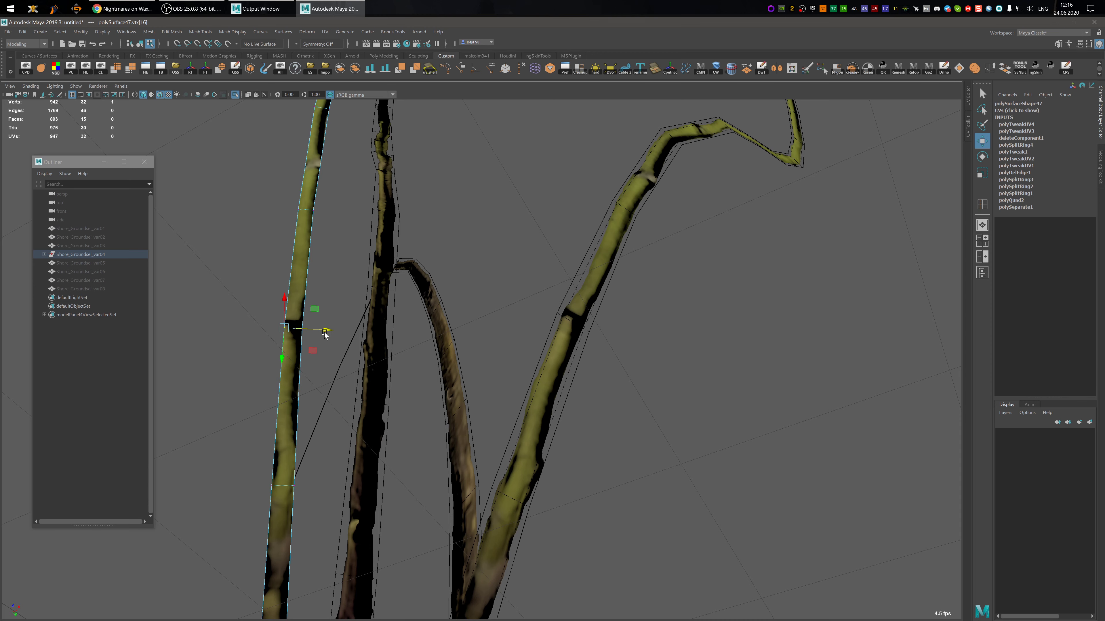
- Adjust the bent green stem's inner-loop vertices at the dark joint and the upper bend to follow the textured outline
{"action": "left_click_drag", "start_coordinate": [436, 375], "coordinate": [550, 341], "text": "alt"}
{"action": "left_click_drag", "start_coordinate": [639, 399], "coordinate": [530, 365], "text": "alt"}
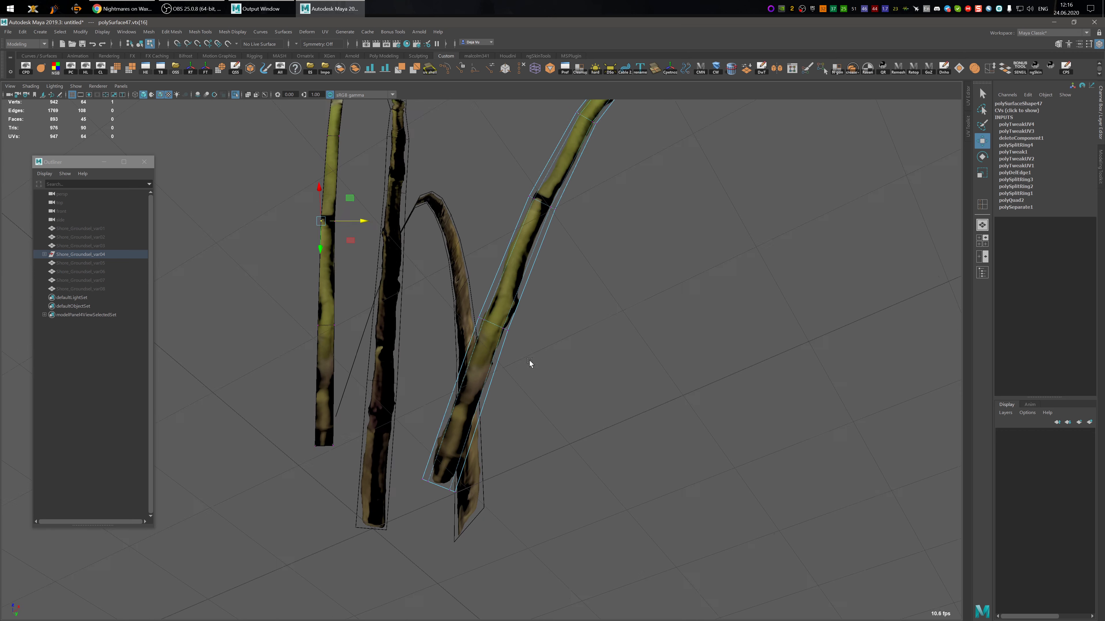
{"action": "middle_click_drag", "start_coordinate": [531, 365], "coordinate": [520, 473], "text": "alt"}
{"action": "left_click_drag", "start_coordinate": [490, 466], "coordinate": [569, 374], "text": "alt"}
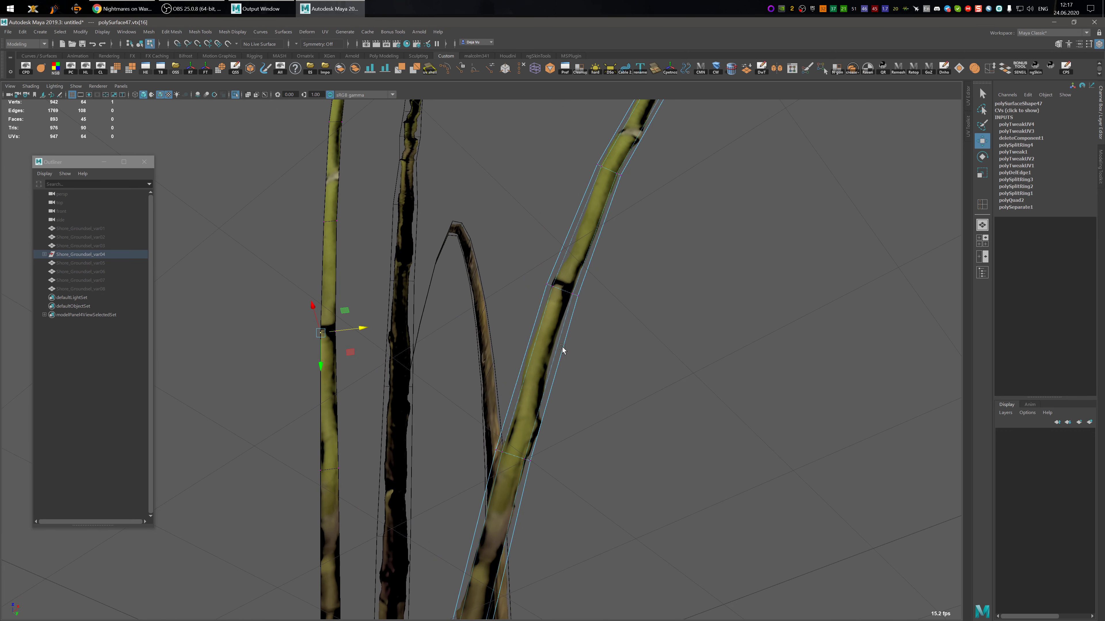
{"action": "left_click", "coordinate": [572, 294]}
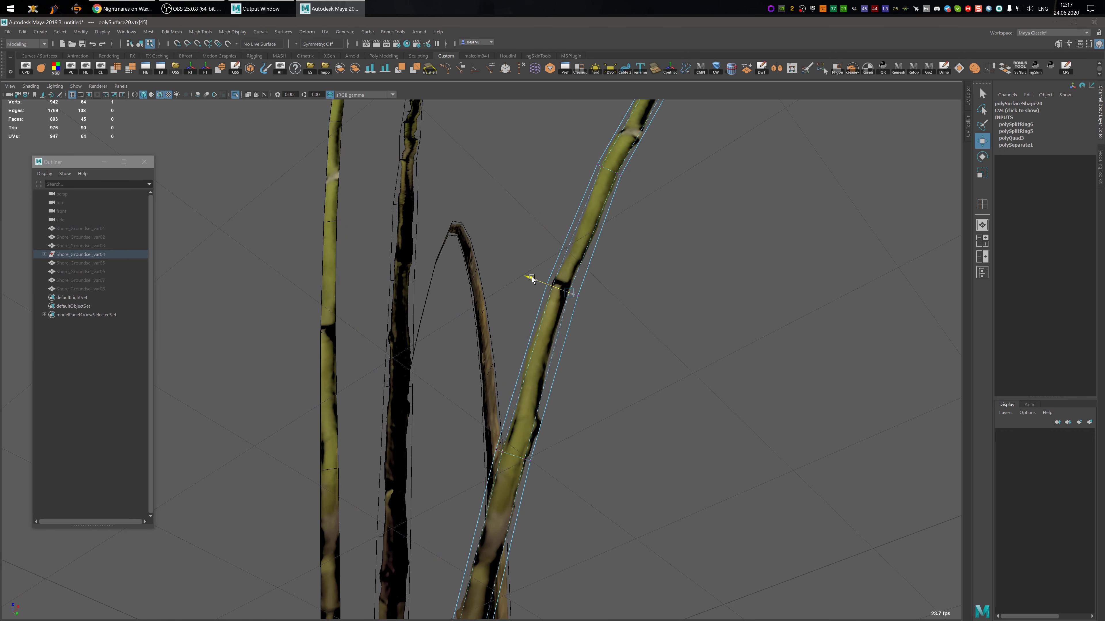
{"action": "left_click", "coordinate": [537, 281]}
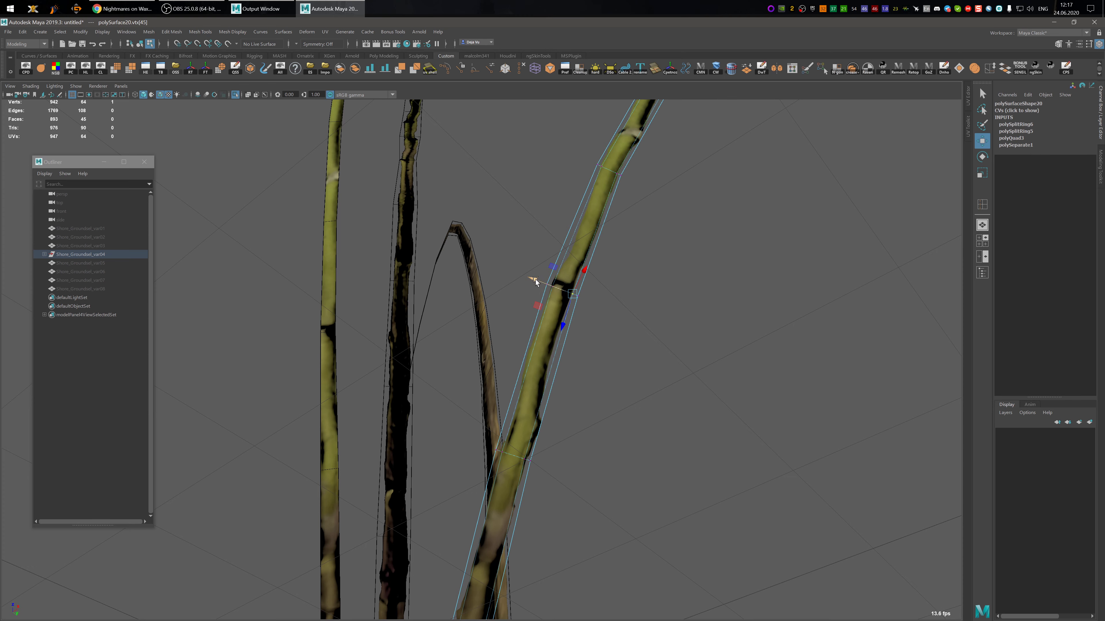
{"action": "left_click_drag", "start_coordinate": [536, 282], "coordinate": [531, 281]}
{"action": "middle_click_drag", "start_coordinate": [639, 143], "coordinate": [454, 383], "text": "alt"}
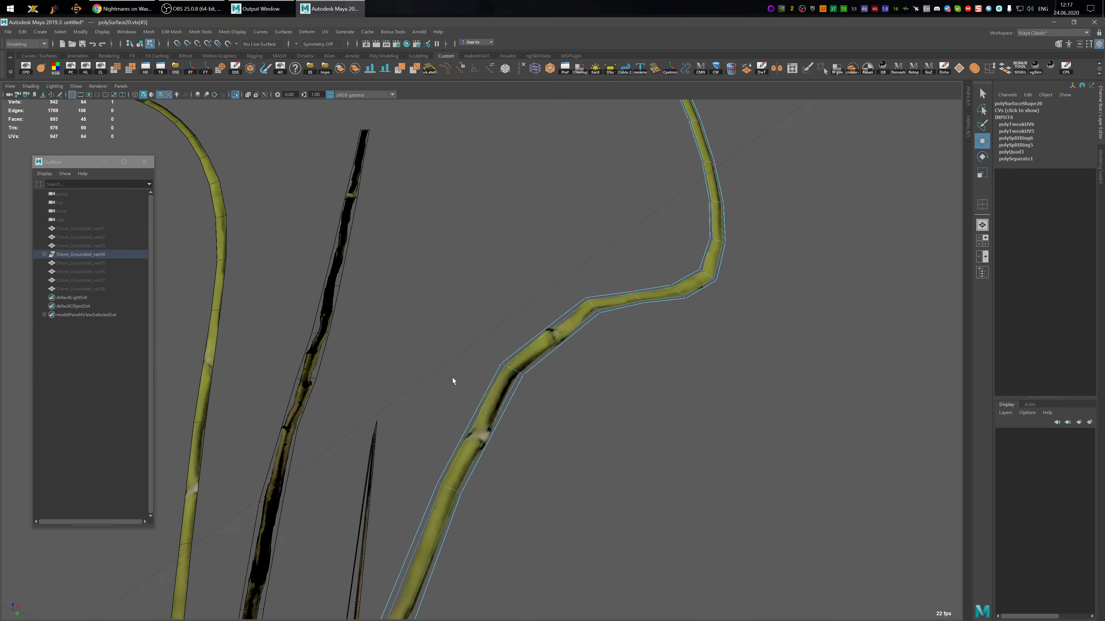
{"action": "left_click_drag", "start_coordinate": [454, 382], "coordinate": [305, 546], "text": "alt"}
{"action": "left_click_drag", "start_coordinate": [470, 400], "coordinate": [472, 383], "text": "alt"}
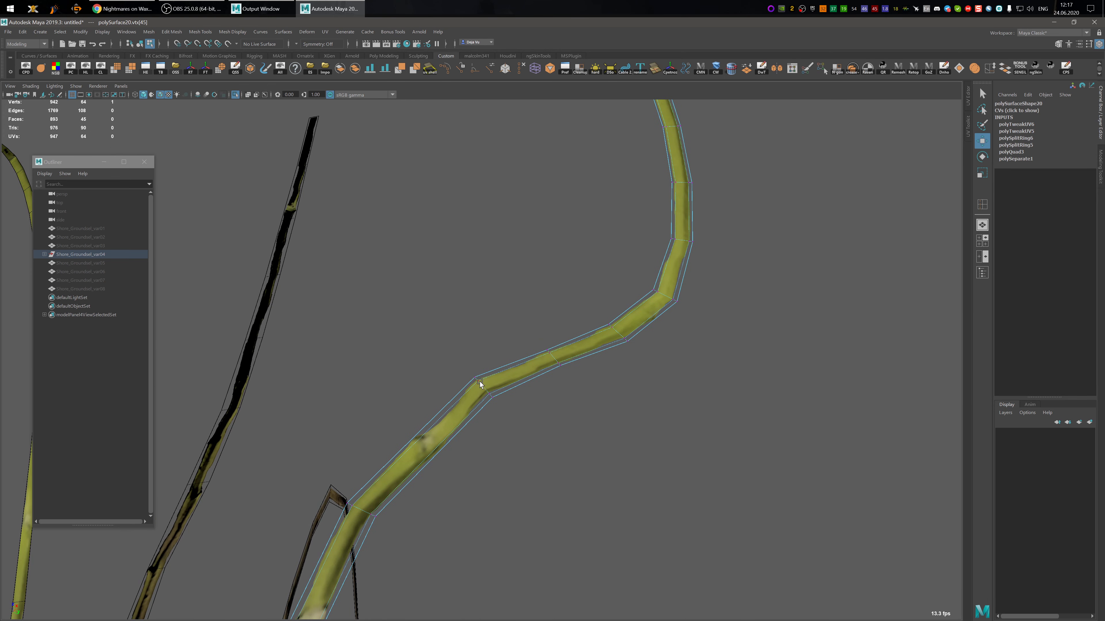
{"action": "left_click", "coordinate": [479, 382]}
{"action": "left_click_drag", "start_coordinate": [484, 418], "coordinate": [457, 417], "text": "alt"}
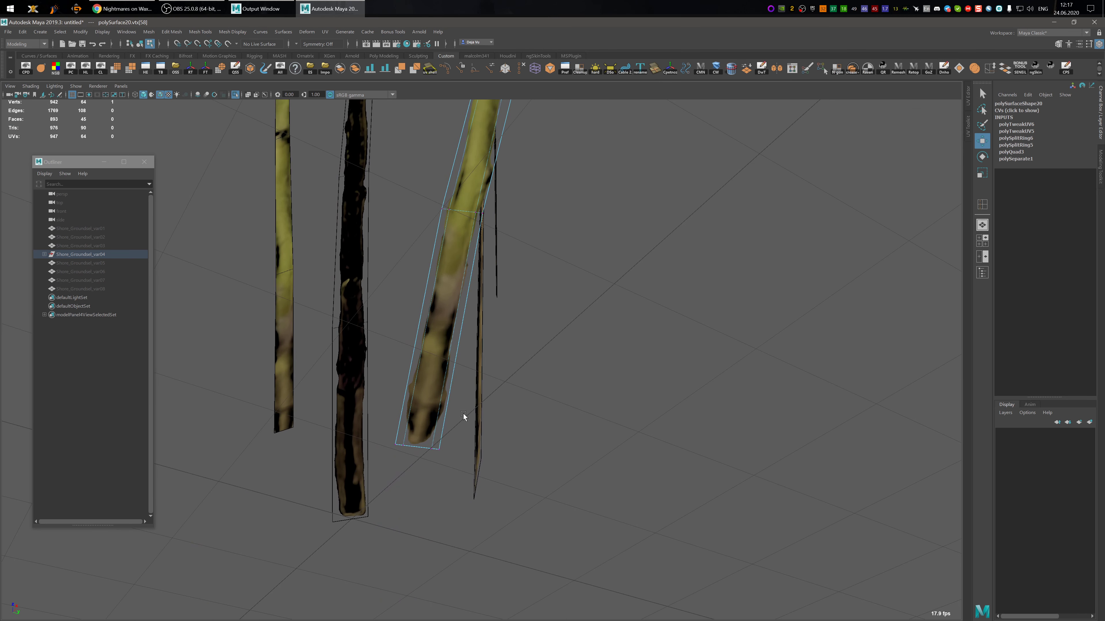
- Insert a crosswise edge loop just above the base of the bent green stem card
{"action": "middle_click_drag", "start_coordinate": [464, 414], "coordinate": [449, 476], "text": "alt"}
{"action": "key", "text": "y"}
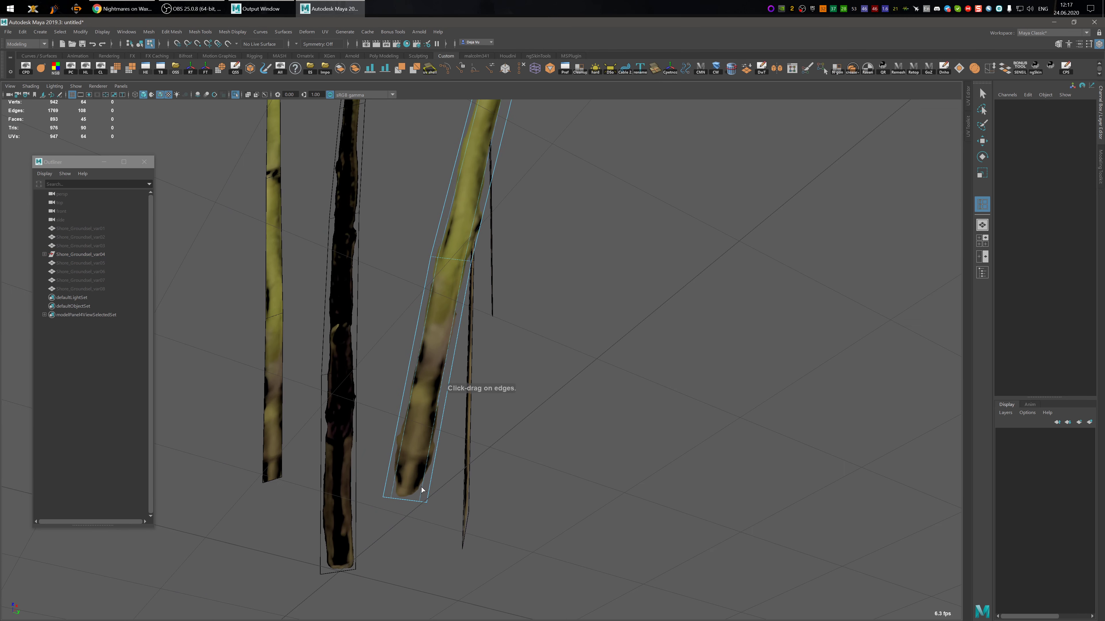
{"action": "left_click_drag", "start_coordinate": [424, 490], "coordinate": [426, 486]}
{"action": "middle_click_drag", "start_coordinate": [542, 438], "coordinate": [512, 533], "text": "alt"}
{"action": "right_click_drag", "start_coordinate": [513, 533], "coordinate": [513, 461], "text": "alt"}
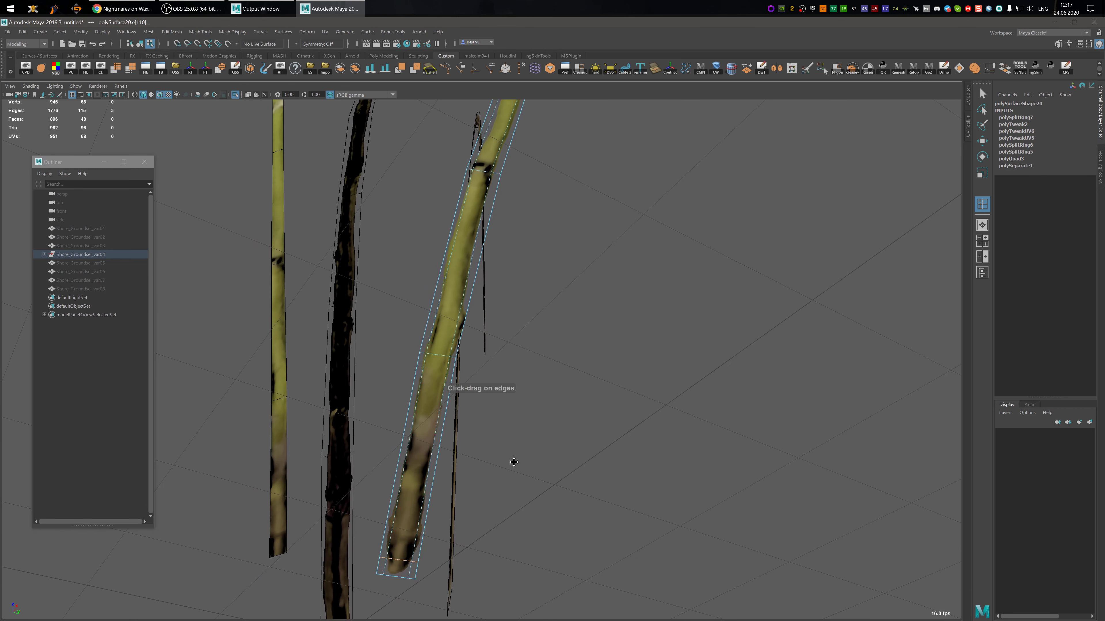
- Slide both lengthwise edge loops of the bent green stem outward toward the card's borders to match the texture's edges
{"action": "key", "text": "w"}
{"action": "double_click", "coordinate": [433, 438]}
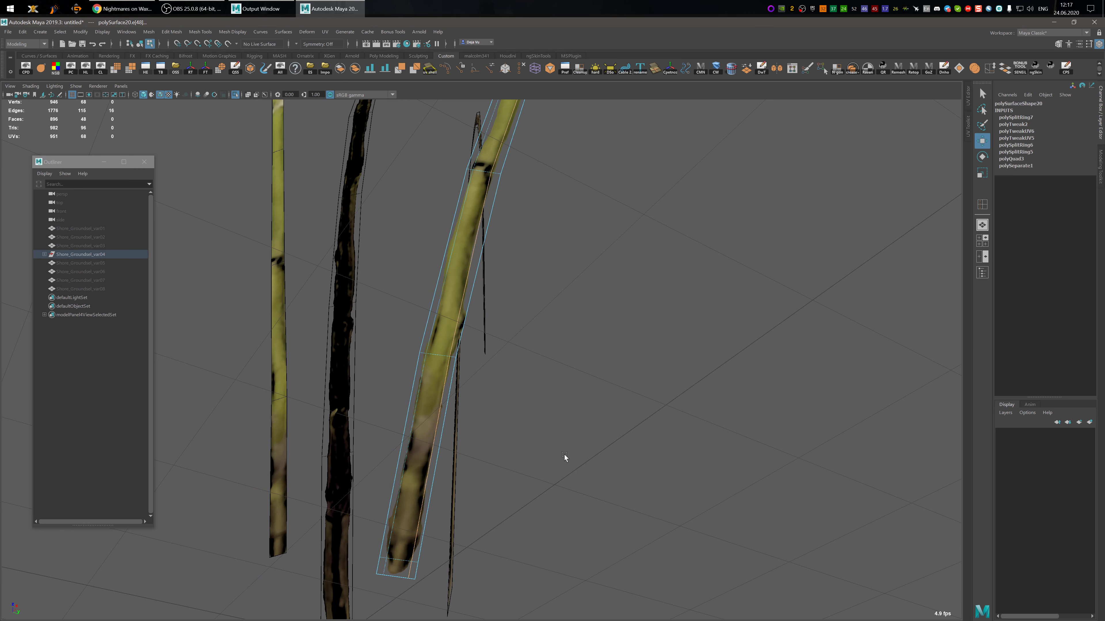
{"action": "key", "text": "g"}
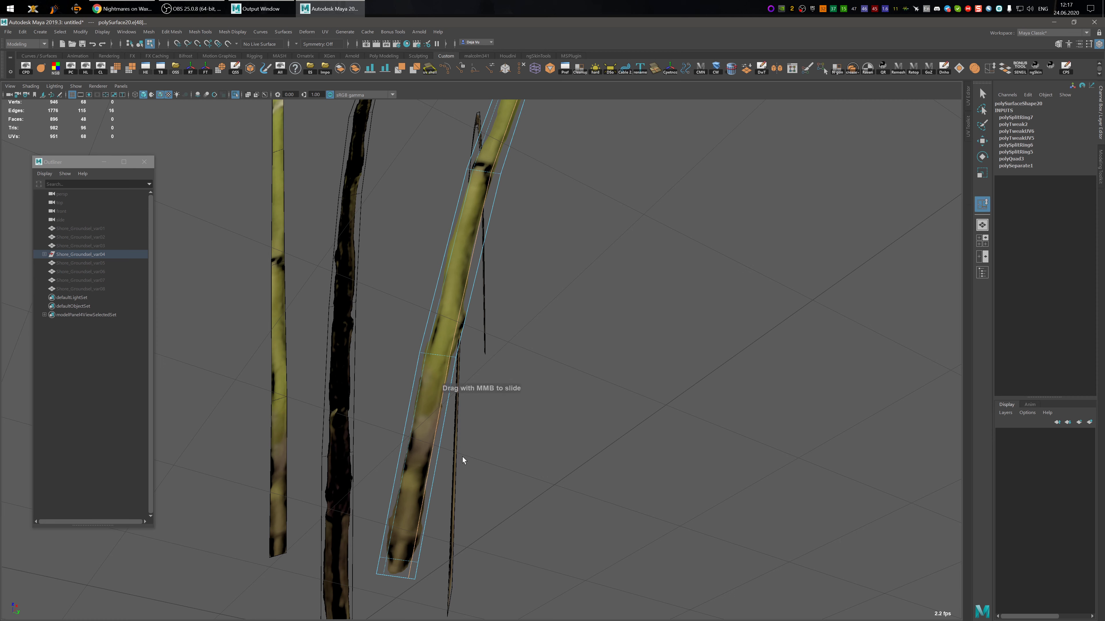
{"action": "middle_click_drag", "start_coordinate": [440, 473], "coordinate": [449, 473]}
{"action": "left_click", "coordinate": [450, 476]}
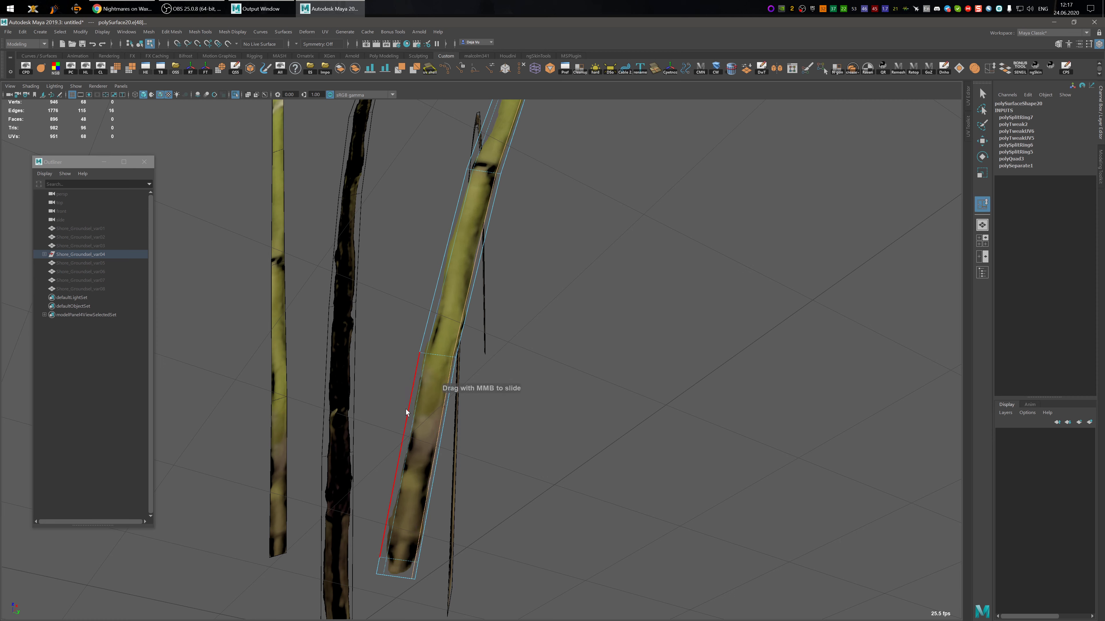
{"action": "key", "text": "g"}
{"action": "middle_click_drag", "start_coordinate": [437, 409], "coordinate": [417, 409]}
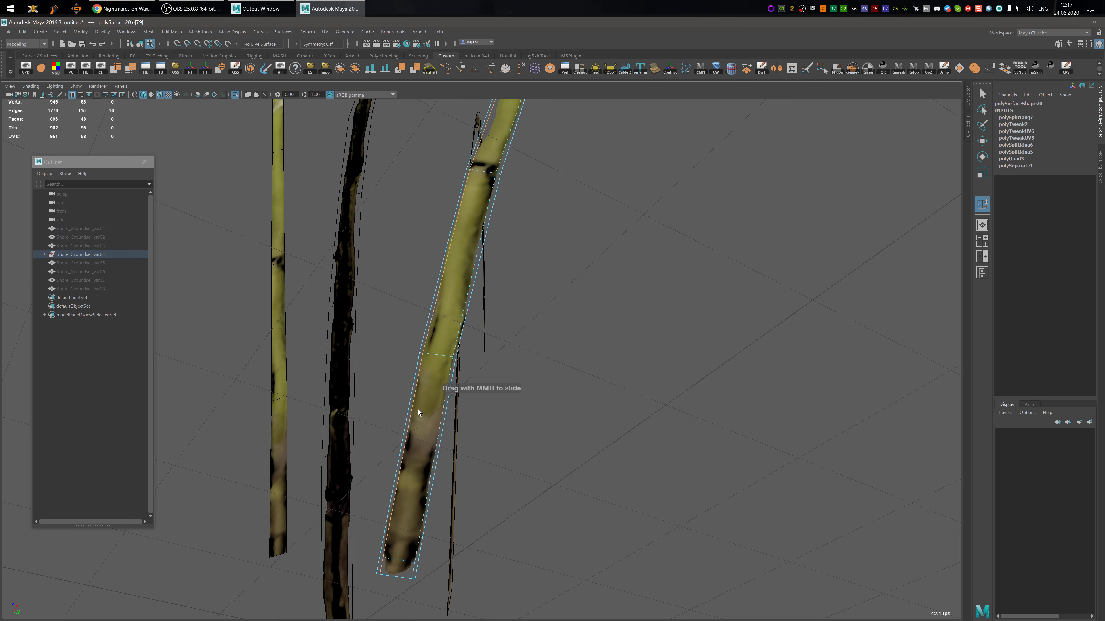
- Select the outer border faces of the bent green stem card and delete them
{"action": "middle_click_drag", "start_coordinate": [436, 505], "coordinate": [453, 441], "text": "alt"}
{"action": "double_click", "coordinate": [450, 442]}
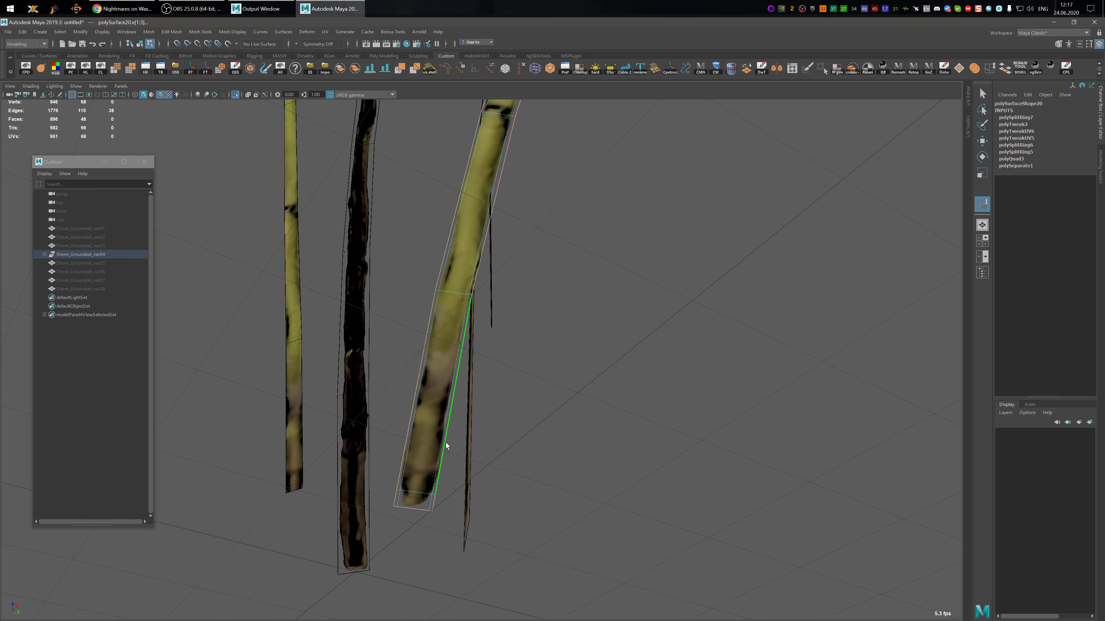
{"action": "key", "text": "f"}
{"action": "middle_click_drag", "start_coordinate": [501, 306], "coordinate": [416, 413], "text": "alt"}
{"action": "scroll", "coordinate": [416, 412], "scroll_direction": "up", "scroll_amount": 2}
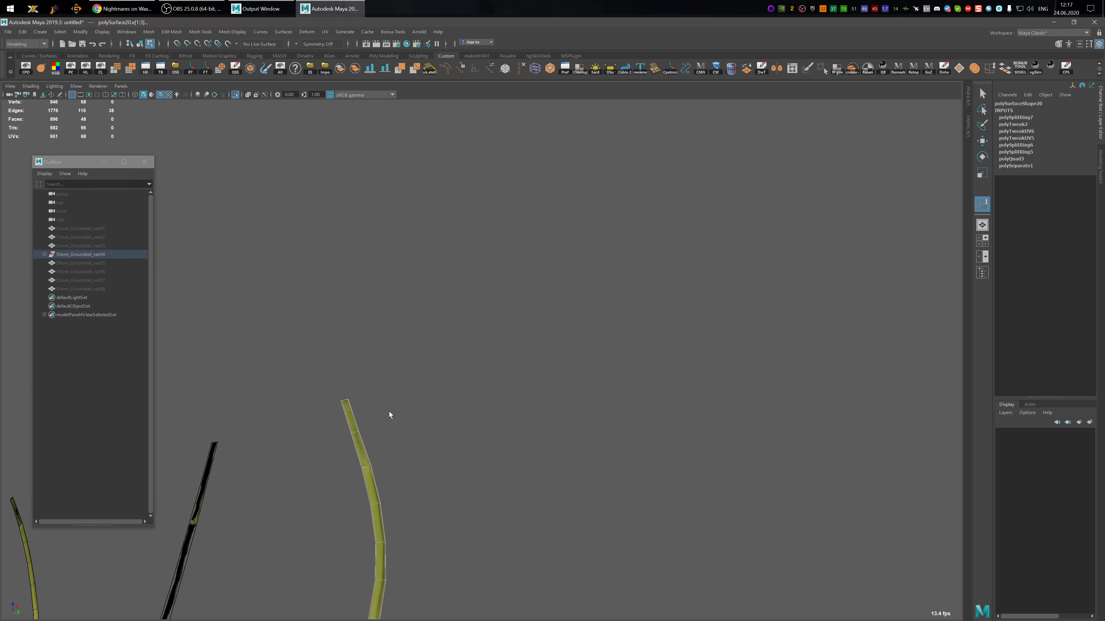
{"action": "key", "text": "ctrl+F11"}
{"action": "key", "text": "Delete"}
{"action": "scroll", "coordinate": [455, 424], "scroll_direction": "down", "scroll_amount": 2}
{"action": "middle_click_drag", "start_coordinate": [456, 424], "coordinate": [438, 469], "text": "alt"}
- Insert two lengthwise edge loops along the arched brown stem card, one inside each long border
{"action": "key", "text": "f"}
{"action": "left_click_drag", "start_coordinate": [439, 469], "coordinate": [492, 437], "text": "alt"}
{"action": "left_click_drag", "start_coordinate": [492, 380], "coordinate": [534, 375], "text": "alt"}
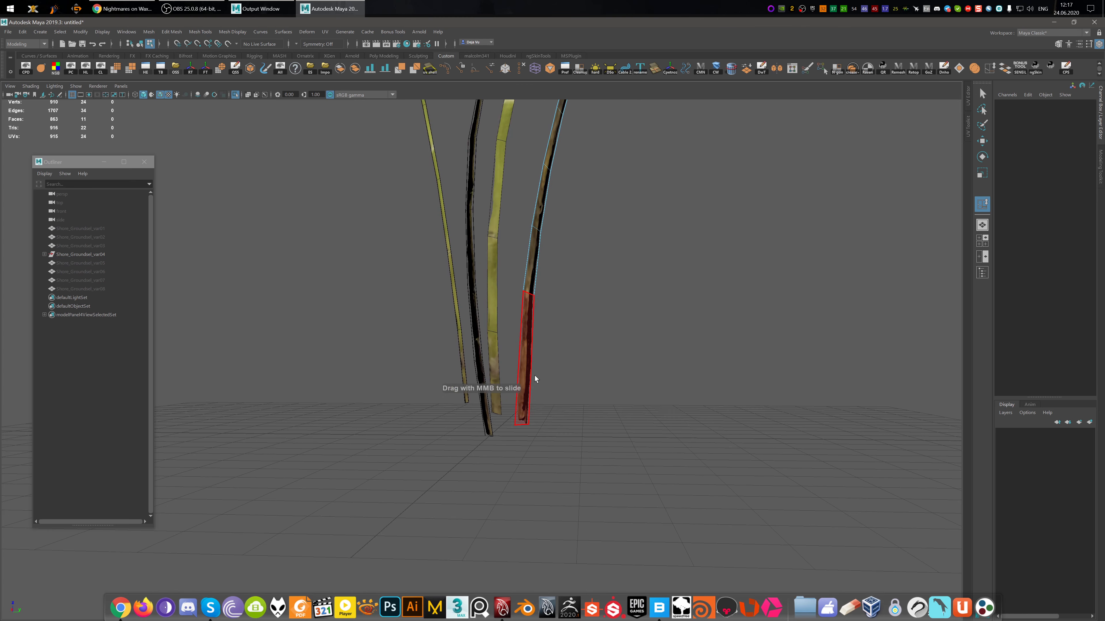
{"action": "left_click_drag", "start_coordinate": [561, 500], "coordinate": [500, 228]}
{"action": "key", "text": "f"}
{"action": "left_click_drag", "start_coordinate": [501, 478], "coordinate": [553, 415], "text": "alt"}
{"action": "scroll", "coordinate": [557, 416], "scroll_direction": "down", "scroll_amount": 2}
{"action": "middle_click_drag", "start_coordinate": [557, 416], "coordinate": [581, 437], "text": "alt"}
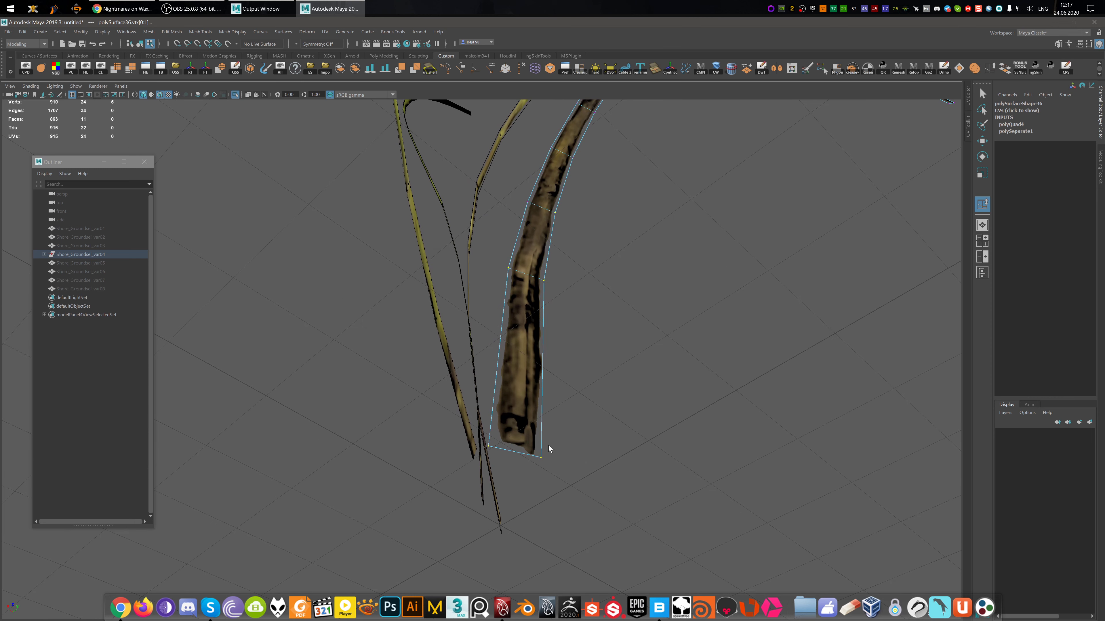
{"action": "key", "text": "g"}
{"action": "left_click_drag", "start_coordinate": [533, 455], "coordinate": [495, 450]}
{"action": "left_click", "coordinate": [497, 450]}
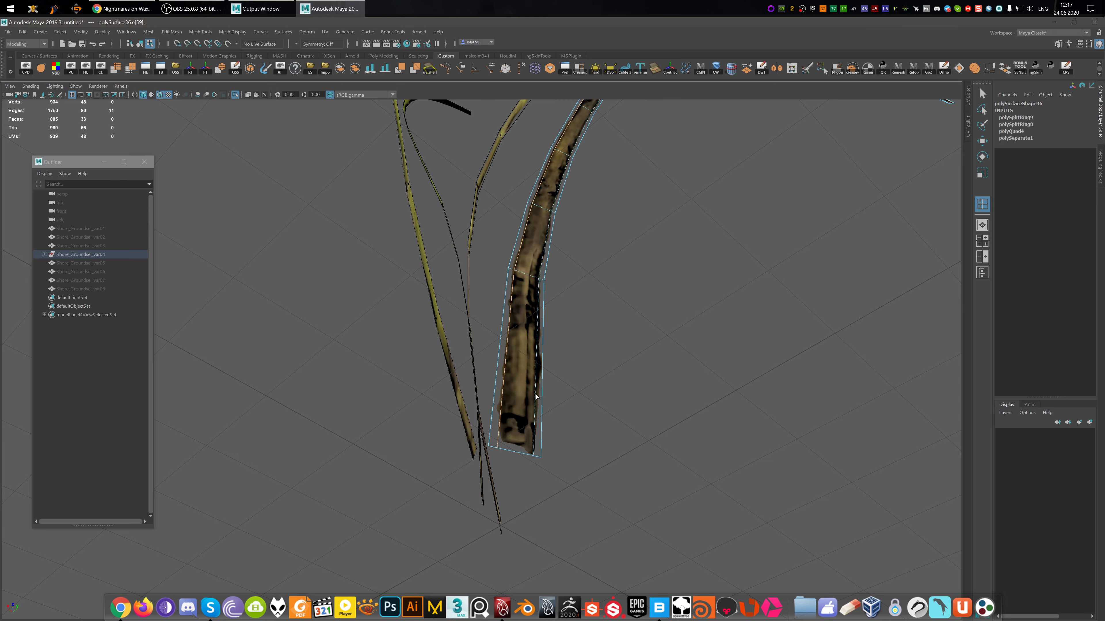
- Move the inner-loop vertices on both sides of the brown stem's bend before the arch's peak to match the texture's edges
{"action": "left_click_drag", "start_coordinate": [535, 396], "coordinate": [480, 204], "text": "alt"}
{"action": "middle_click_drag", "start_coordinate": [480, 203], "coordinate": [395, 336], "text": "alt"}
{"action": "scroll", "coordinate": [356, 400], "scroll_direction": "up", "scroll_amount": 3}
{"action": "scroll", "coordinate": [395, 337], "scroll_direction": "up", "scroll_amount": 1}
{"action": "left_click", "coordinate": [381, 334]}
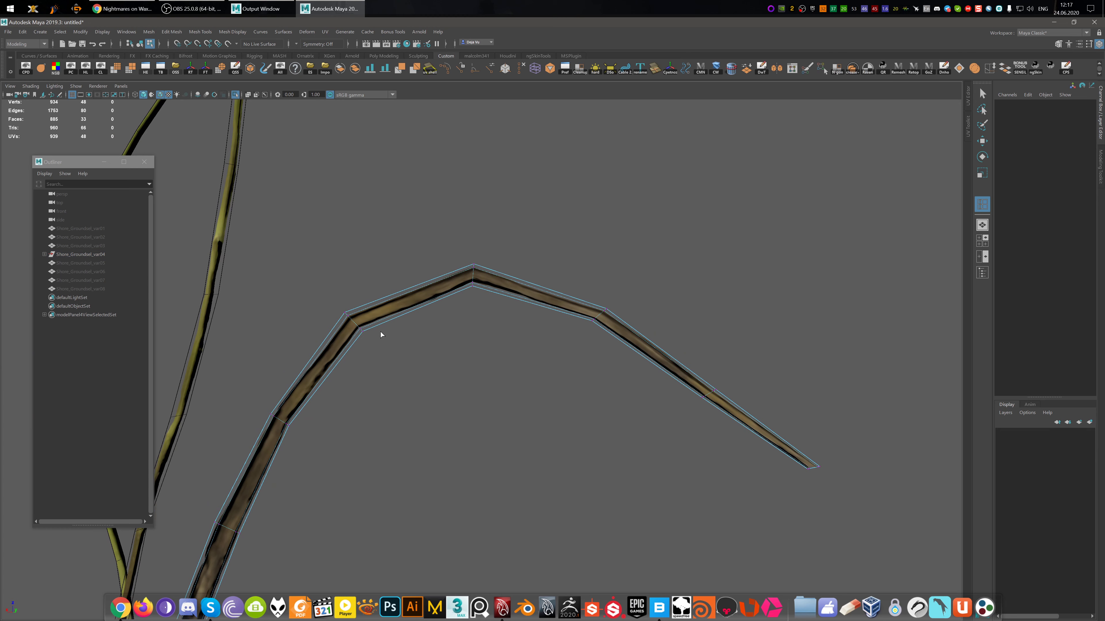
{"action": "key", "text": "w"}
{"action": "left_click_drag", "start_coordinate": [301, 205], "coordinate": [555, 432]}
{"action": "key", "text": "f"}
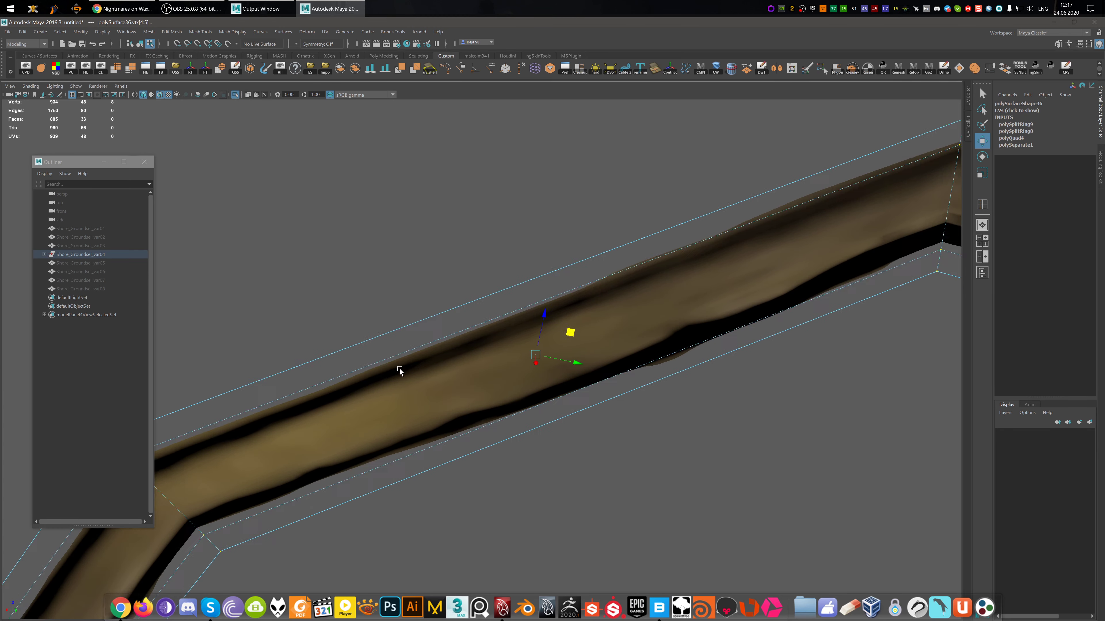
{"action": "right_click_drag", "start_coordinate": [496, 360], "coordinate": [466, 371], "text": "alt"}
{"action": "middle_click_drag", "start_coordinate": [466, 371], "coordinate": [513, 323], "text": "alt"}
{"action": "left_click", "coordinate": [448, 265]}
{"action": "left_click", "coordinate": [455, 282]}
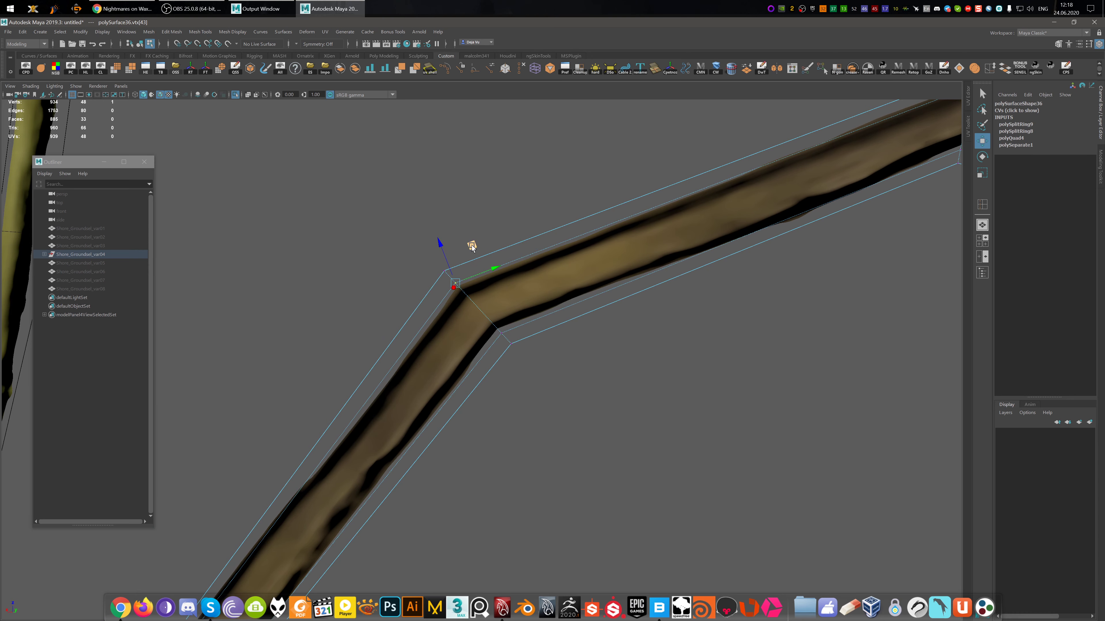
{"action": "left_click_drag", "start_coordinate": [472, 246], "coordinate": [476, 251]}
{"action": "left_click", "coordinate": [504, 335]}
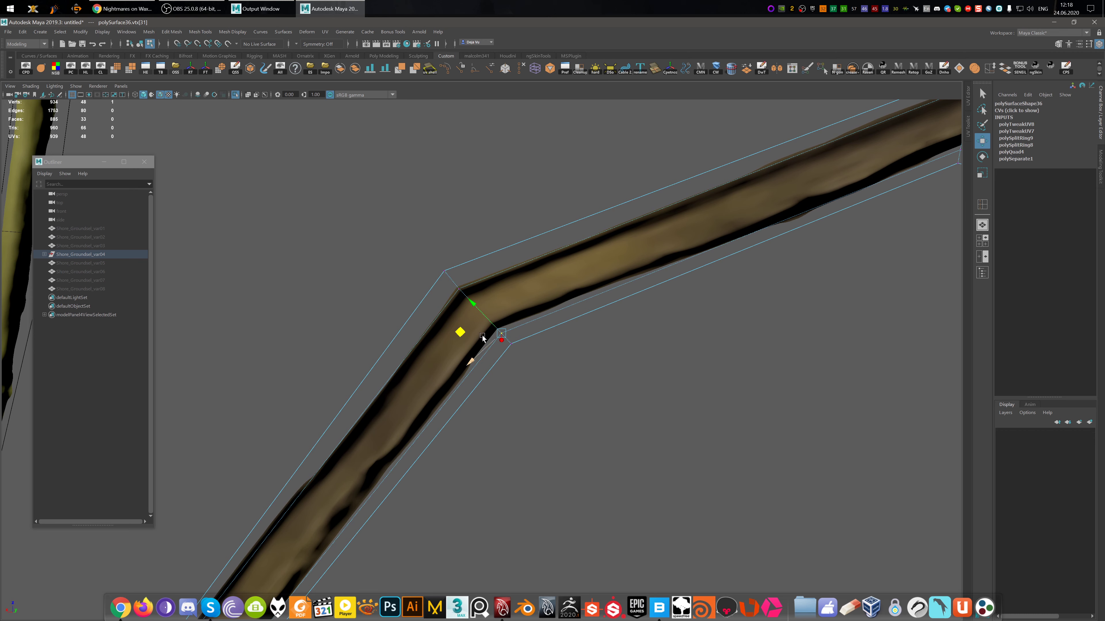
- Move the inner-loop vertices on both sides of the brown stem's bend past the arch's peak to match the texture's edges
{"action": "left_click_drag", "start_coordinate": [483, 337], "coordinate": [506, 275], "text": "alt"}
{"action": "middle_click_drag", "start_coordinate": [766, 364], "coordinate": [748, 361], "text": "alt"}
{"action": "left_click_drag", "start_coordinate": [748, 361], "coordinate": [502, 264], "text": "alt"}
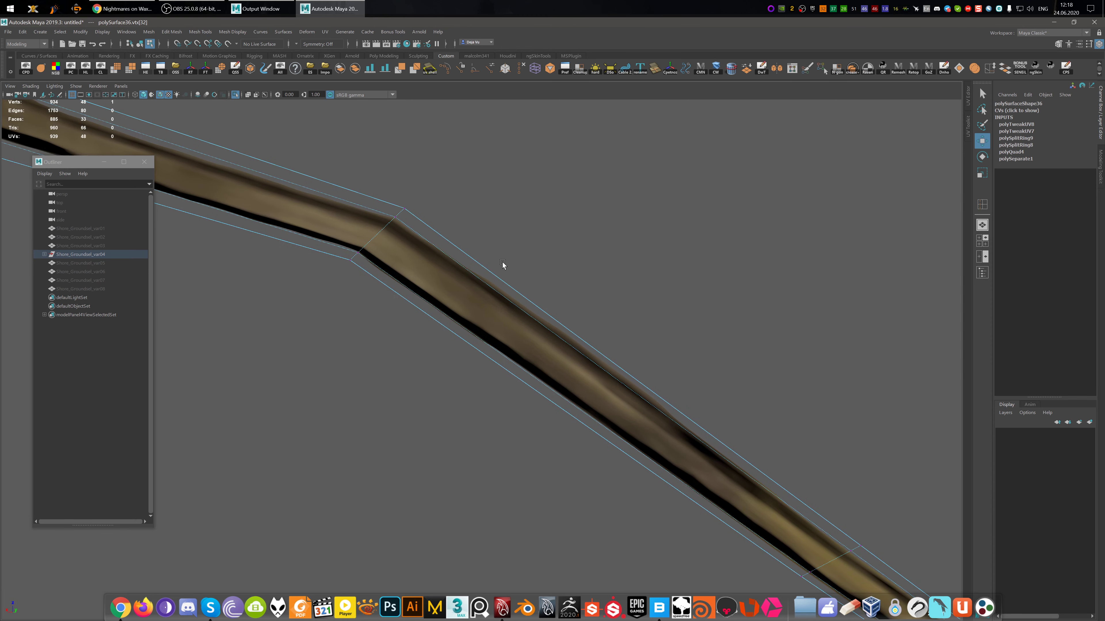
{"action": "left_click", "coordinate": [394, 217]}
{"action": "left_click_drag", "start_coordinate": [436, 212], "coordinate": [433, 213]}
{"action": "middle_click_drag", "start_coordinate": [683, 391], "coordinate": [581, 273], "text": "alt"}
{"action": "middle_click_drag", "start_coordinate": [826, 453], "coordinate": [592, 284], "text": "alt"}
{"action": "middle_click_drag", "start_coordinate": [408, 251], "coordinate": [794, 495], "text": "alt"}
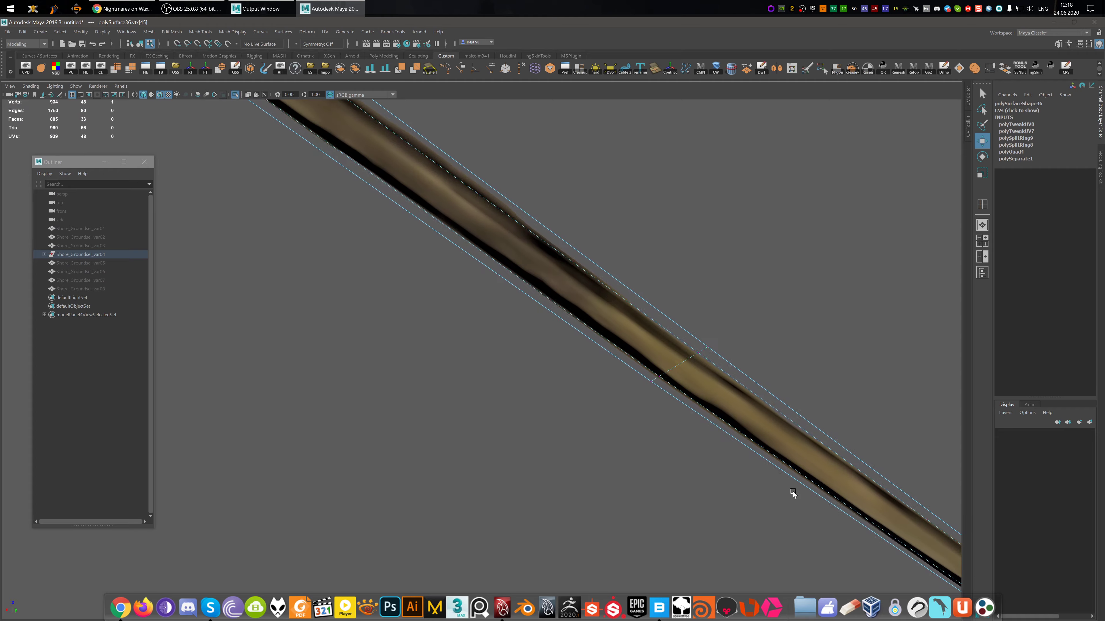
{"action": "middle_click_drag", "start_coordinate": [307, 226], "coordinate": [563, 428], "text": "alt"}
{"action": "left_click", "coordinate": [408, 249]}
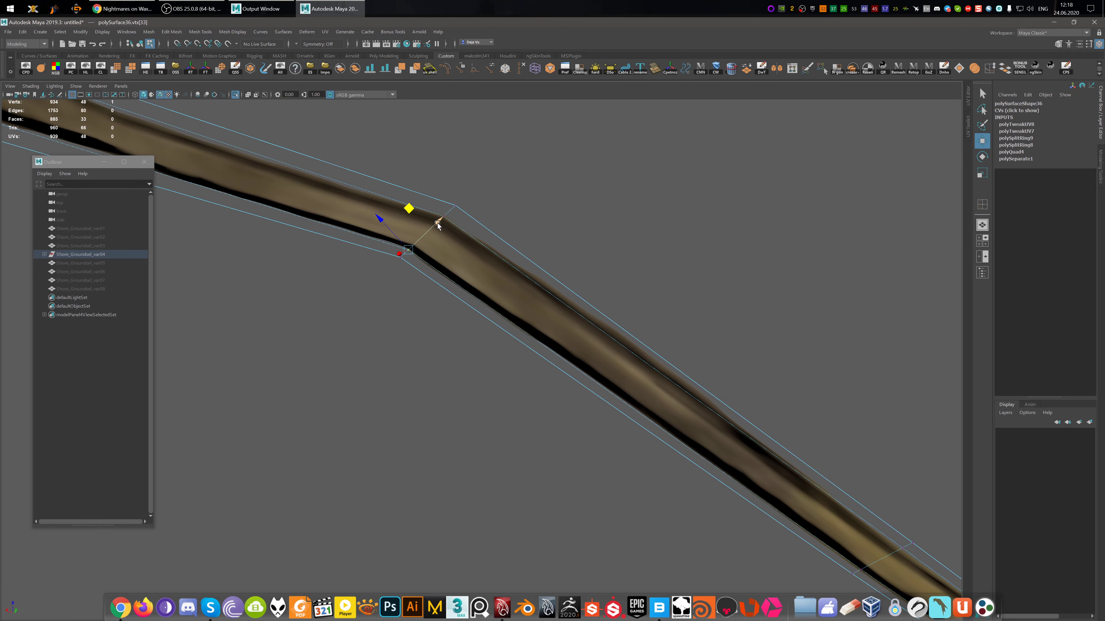
{"action": "left_click_drag", "start_coordinate": [437, 225], "coordinate": [441, 220]}
- Insert a crosswise edge loop just above the base of the brown stem card
{"action": "middle_click_drag", "start_coordinate": [351, 386], "coordinate": [826, 117], "text": "alt"}
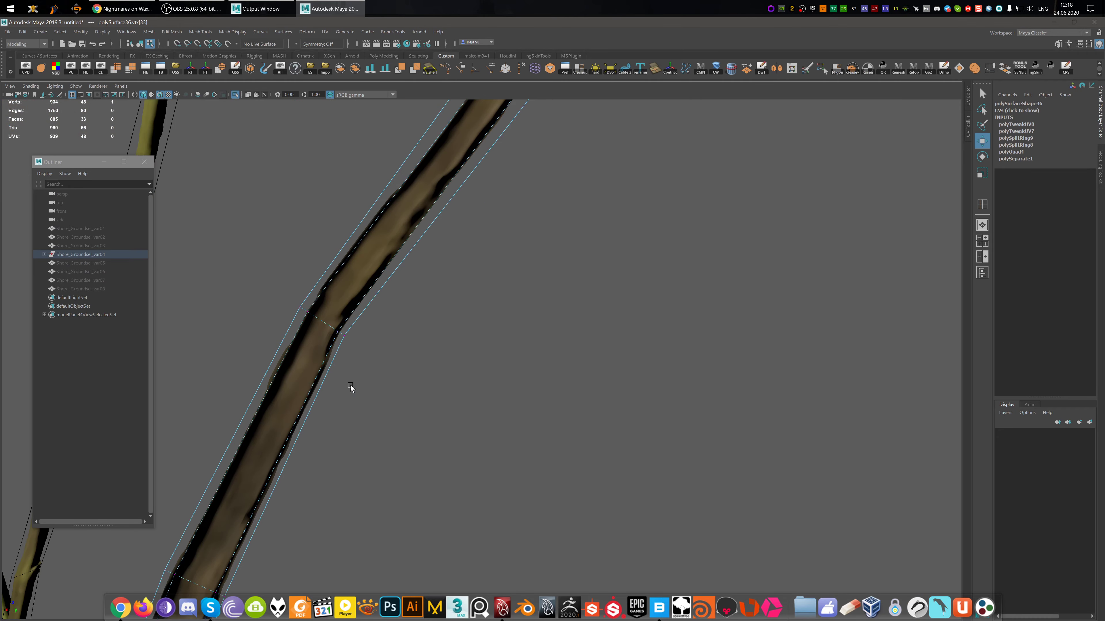
{"action": "left_click_drag", "start_coordinate": [351, 385], "coordinate": [465, 435], "text": "alt"}
{"action": "left_click", "coordinate": [396, 460]}
{"action": "key", "text": "g"}
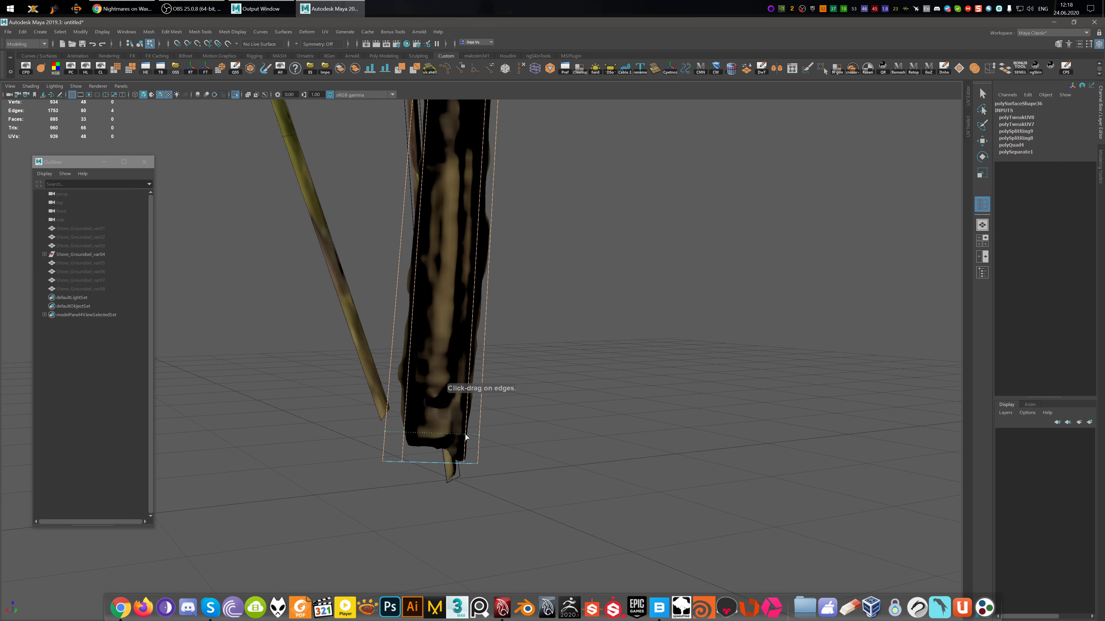
{"action": "left_click", "coordinate": [465, 445], "text": "ctrl"}
{"action": "middle_click_drag", "start_coordinate": [528, 404], "coordinate": [534, 504], "text": "alt"}
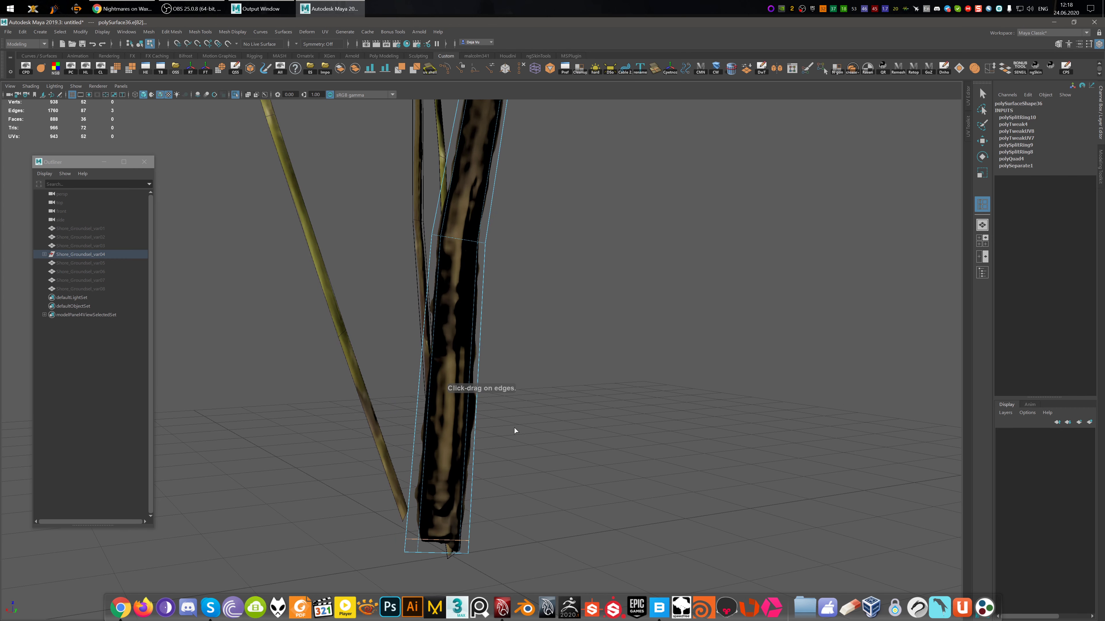
- Slide the brown stem's inner lengthwise edge loops outward to follow the edges of its texture
{"action": "key", "text": "w"}
{"action": "double_click", "coordinate": [469, 435]}
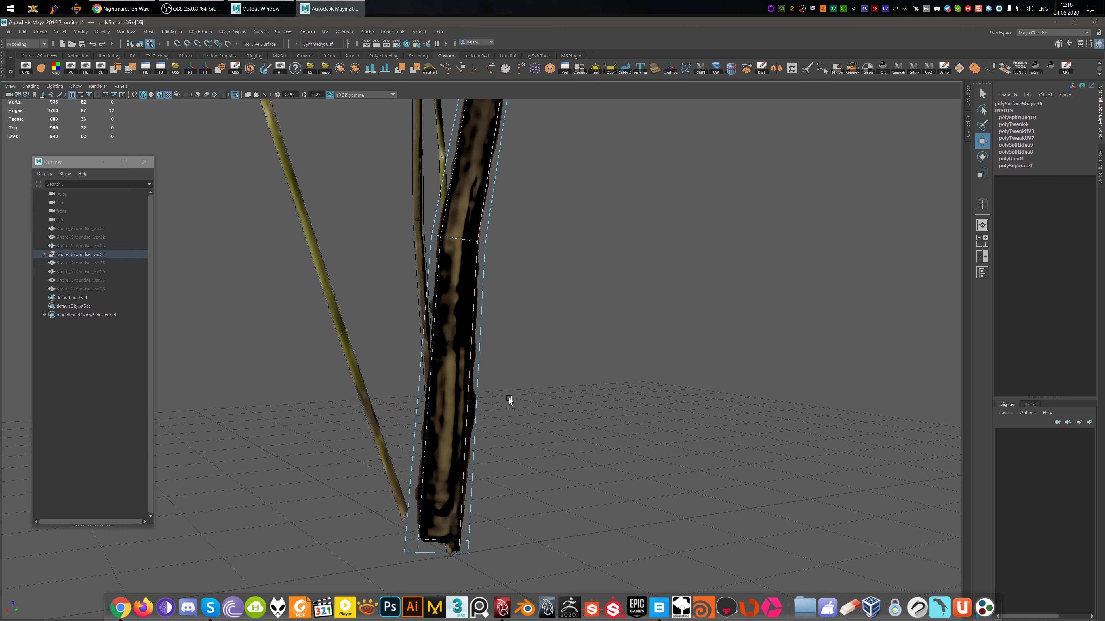
{"action": "right_click_drag", "start_coordinate": [589, 337], "coordinate": [625, 333], "text": "shift"}
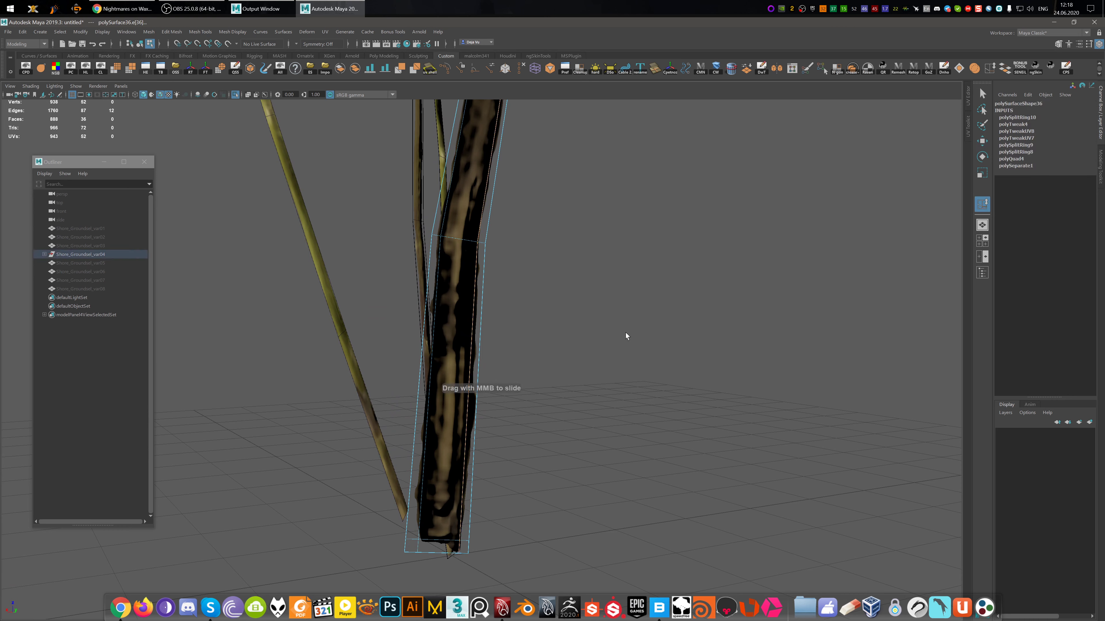
{"action": "middle_click_drag", "start_coordinate": [462, 286], "coordinate": [509, 303]}
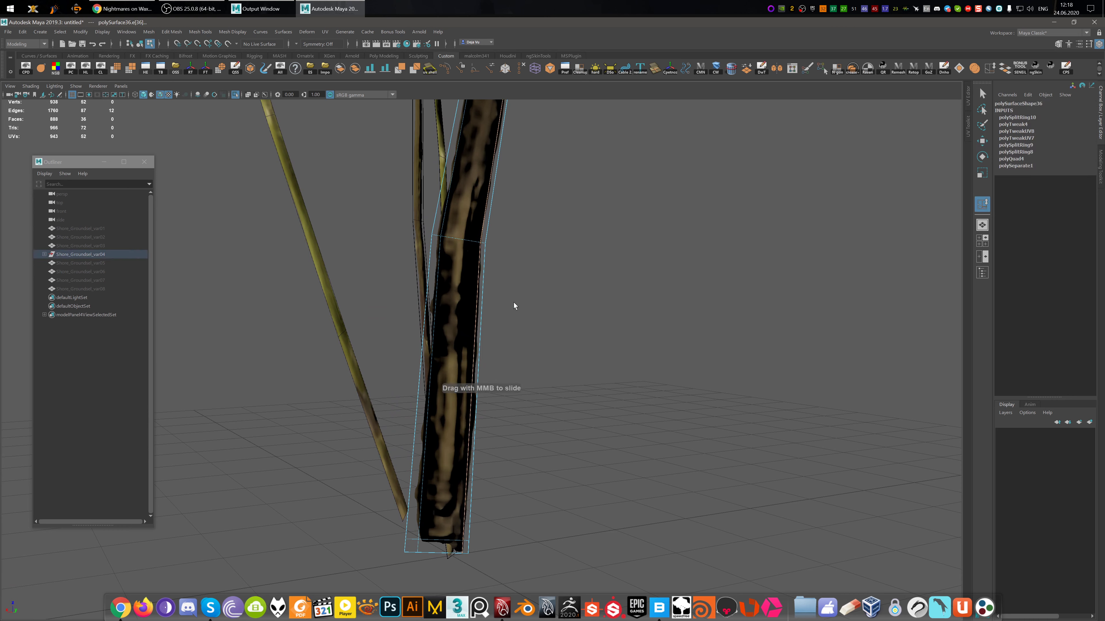
{"action": "double_click", "coordinate": [436, 278]}
{"action": "mouse_move", "coordinate": [525, 287]}
{"action": "middle_mouse_down", "text": "alt"}
{"action": "mouse_move", "coordinate": [489, 321]}
{"action": "mouse_move", "coordinate": [534, 304]}
{"action": "middle_mouse_up", "text": "alt"}
{"action": "middle_click_drag", "start_coordinate": [522, 358], "coordinate": [533, 316], "text": "alt"}
{"action": "left_click", "coordinate": [508, 314]}
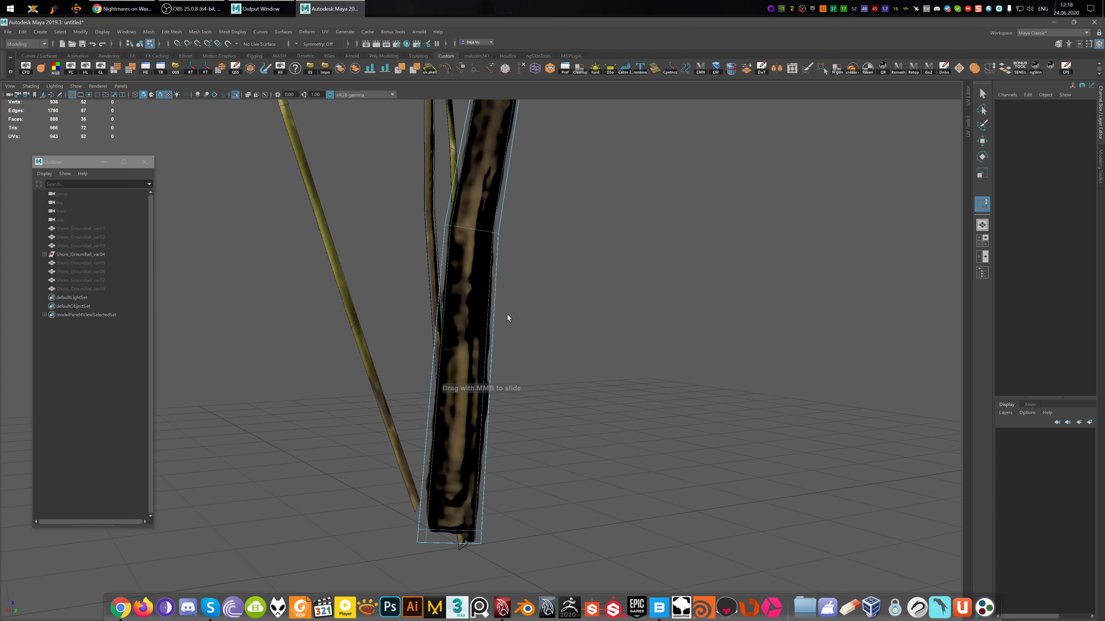
- Delete the strips of outer faces around the brown stem card's border
{"action": "key", "text": "w"}
{"action": "double_click", "coordinate": [493, 308]}
{"action": "scroll", "coordinate": [493, 308], "scroll_direction": "down", "scroll_amount": 3}
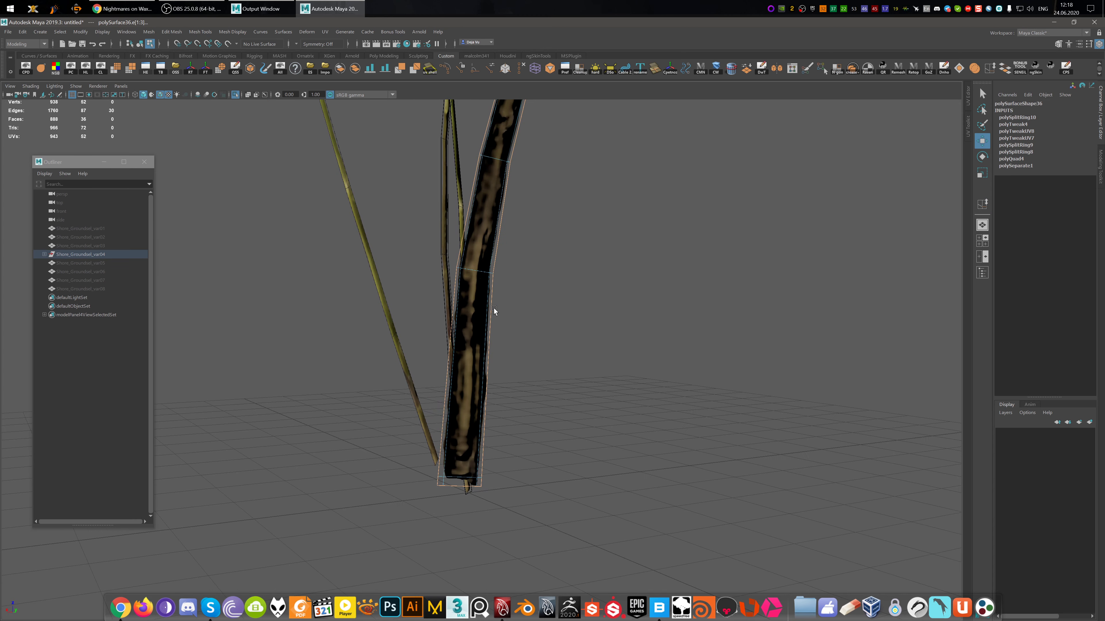
{"action": "key", "text": "ctrl+F11"}
{"action": "key", "text": "f"}
{"action": "middle_click_drag", "start_coordinate": [518, 256], "coordinate": [343, 400], "text": "alt"}
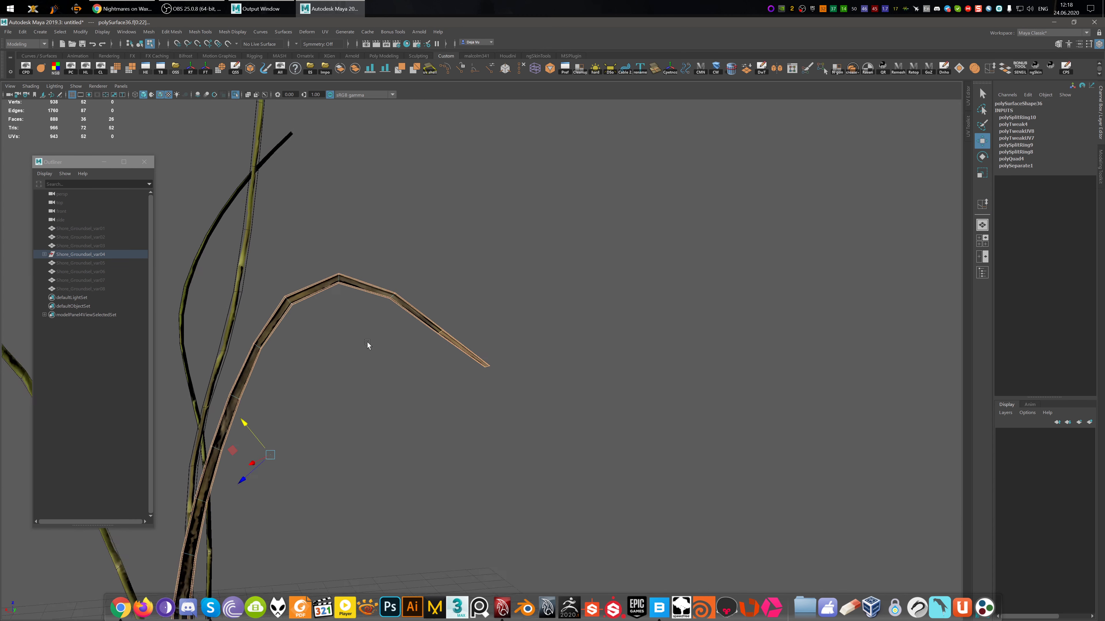
{"action": "left_click_drag", "start_coordinate": [367, 343], "coordinate": [382, 342], "text": "alt"}
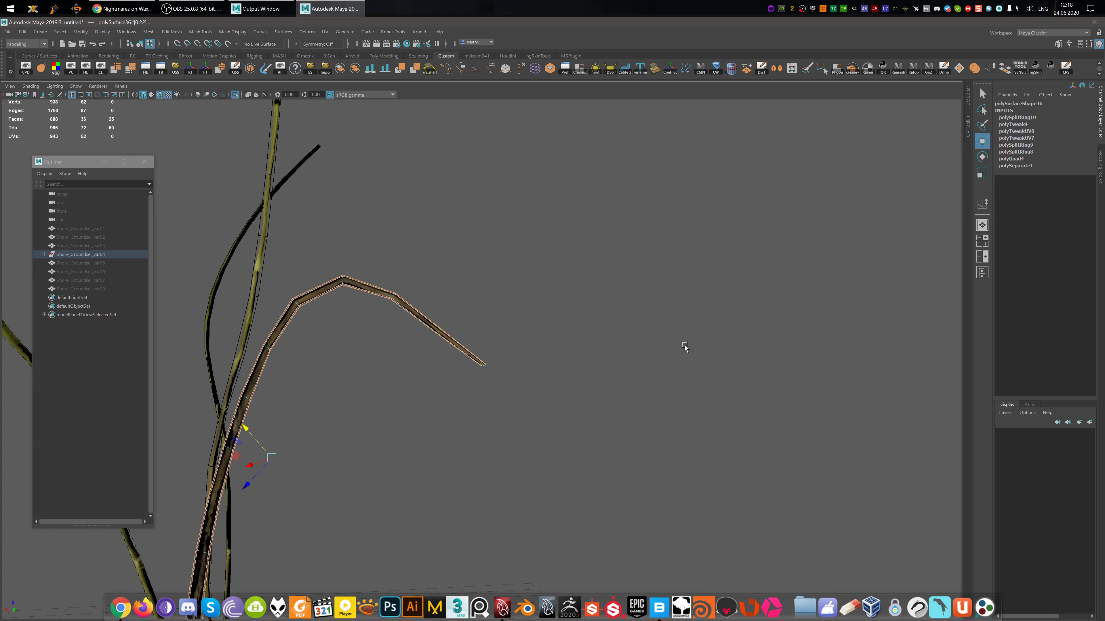
{"action": "left_click", "coordinate": [684, 346]}
- Insert a crosswise edge loop just before the brown stem's tip and delete the small end face beyond it
{"action": "scroll", "coordinate": [505, 399], "scroll_direction": "up", "scroll_amount": 10}
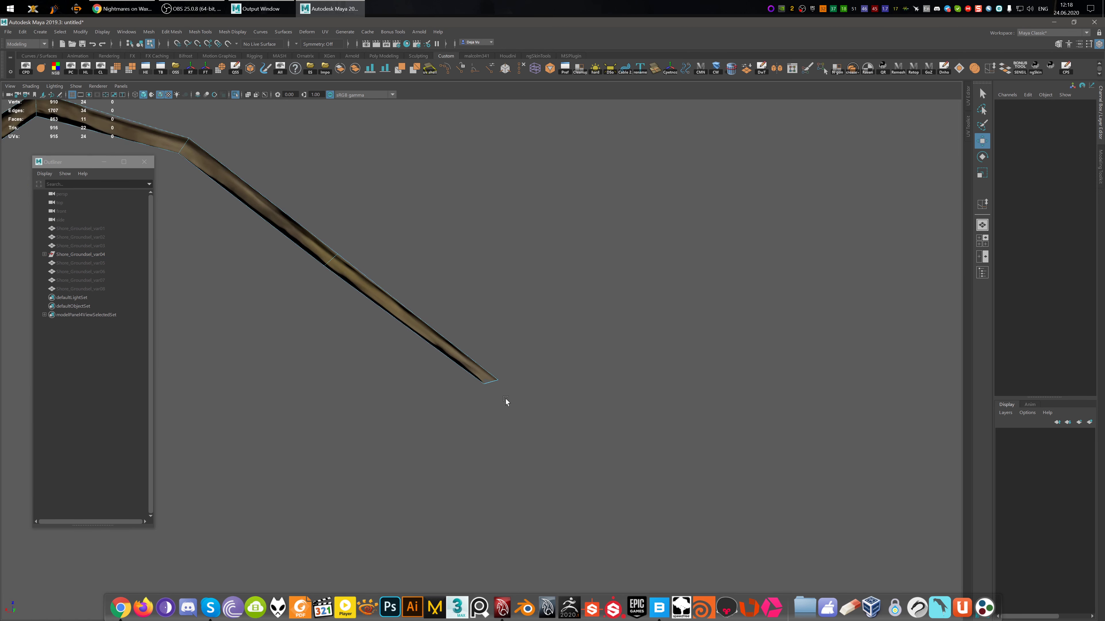
{"action": "key", "text": "g"}
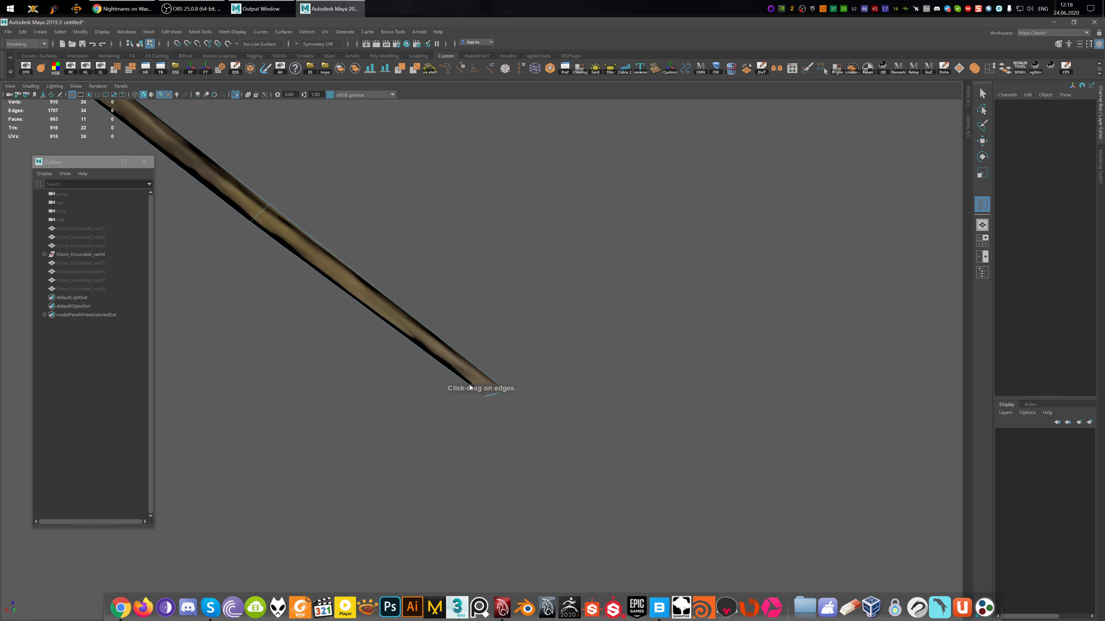
{"action": "left_click", "coordinate": [468, 384]}
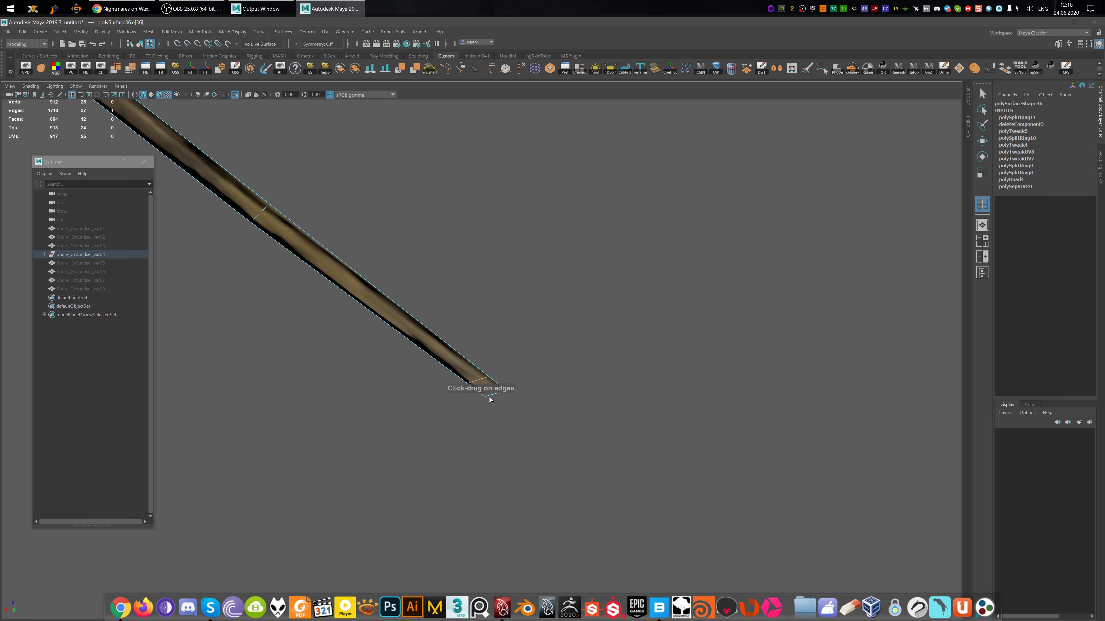
{"action": "key", "text": "w"}
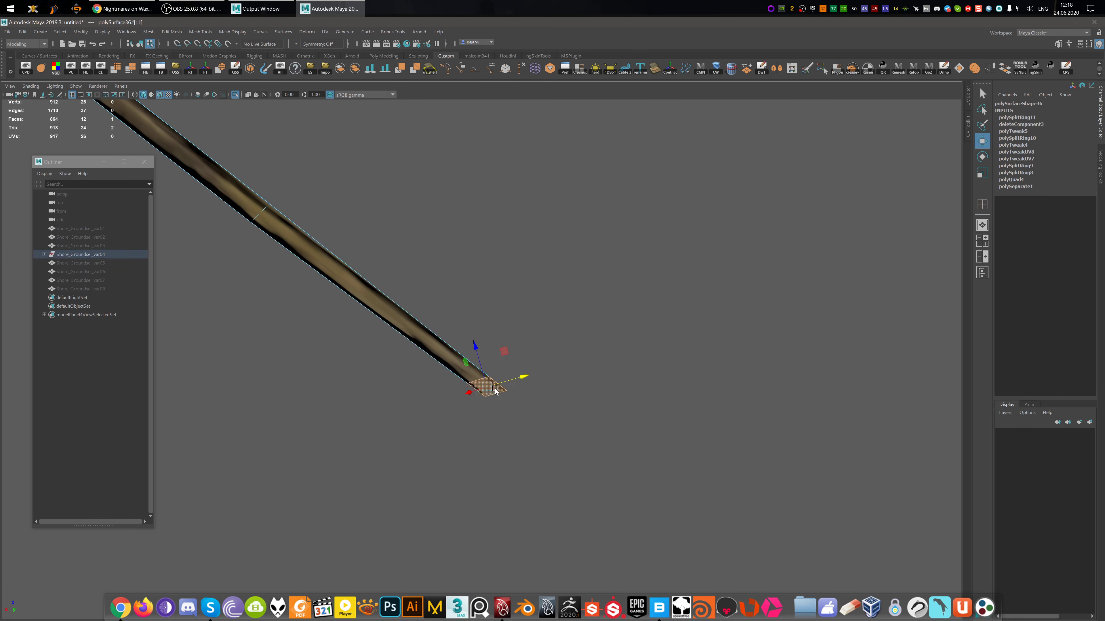
{"action": "key", "text": "ctrl+z"}
- Adjust the two vertices of the brown stem's cross edge midway between the last bend and the tip to fit the texture
{"action": "right_click_drag", "start_coordinate": [511, 392], "coordinate": [330, 269], "text": "alt"}
{"action": "middle_click_drag", "start_coordinate": [331, 269], "coordinate": [460, 290], "text": "alt"}
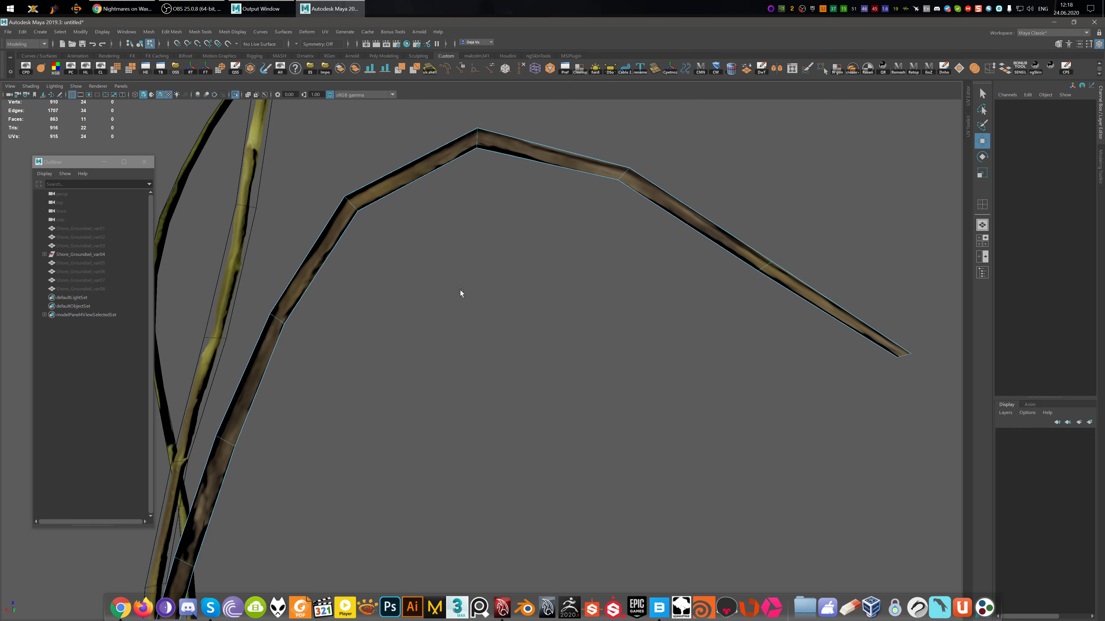
{"action": "middle_click_drag", "start_coordinate": [650, 300], "coordinate": [487, 379], "text": "alt"}
{"action": "right_click_drag", "start_coordinate": [487, 378], "coordinate": [728, 338], "text": "alt"}
{"action": "left_click", "coordinate": [678, 350]}
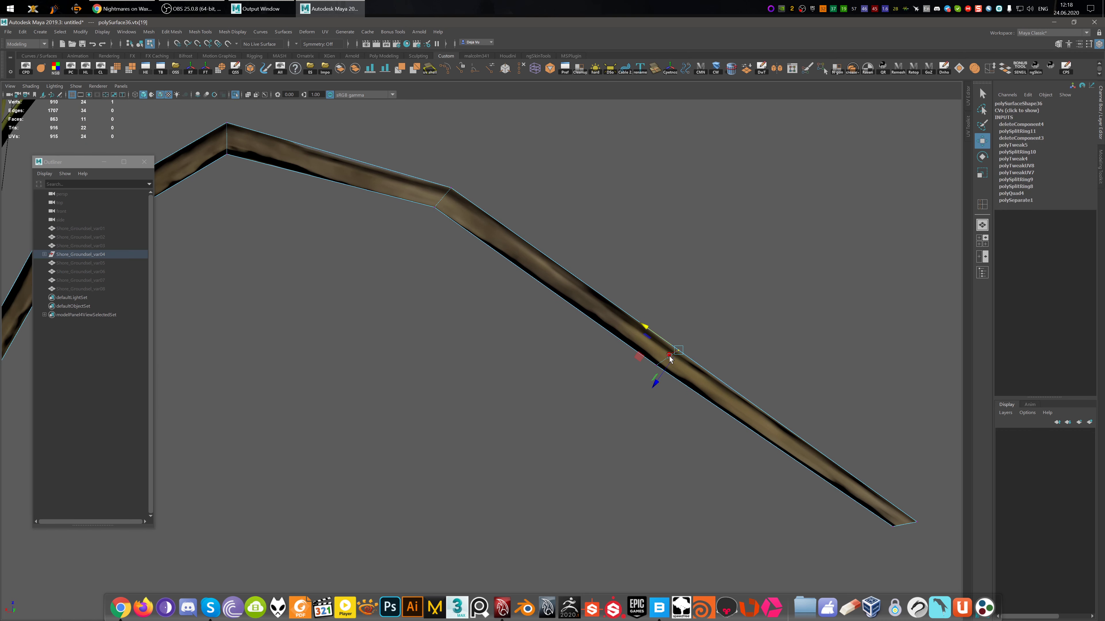
{"action": "left_click", "coordinate": [638, 358]}
{"action": "left_click_drag", "start_coordinate": [635, 361], "coordinate": [636, 359]}
- Insert two lengthwise edge loops along the yellow-green stem card behind the brown stem, one inside each long border
{"action": "middle_click_drag", "start_coordinate": [372, 363], "coordinate": [621, 244], "text": "alt"}
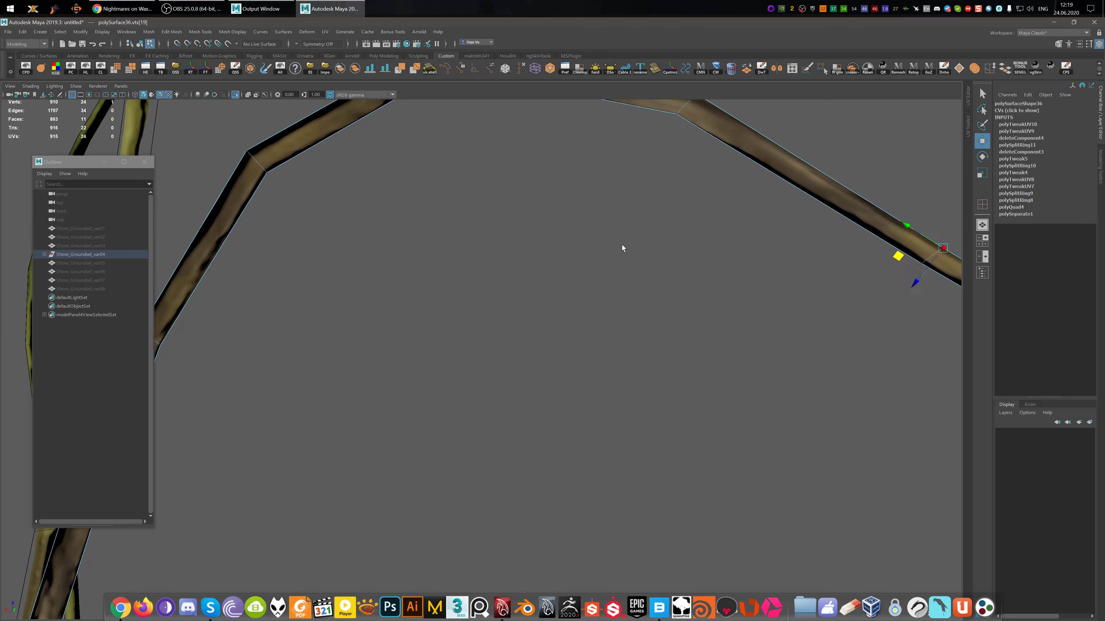
{"action": "middle_click_drag", "start_coordinate": [304, 365], "coordinate": [586, 166], "text": "alt"}
{"action": "right_click_drag", "start_coordinate": [586, 167], "coordinate": [424, 346], "text": "alt"}
{"action": "middle_click_drag", "start_coordinate": [424, 347], "coordinate": [491, 272], "text": "alt"}
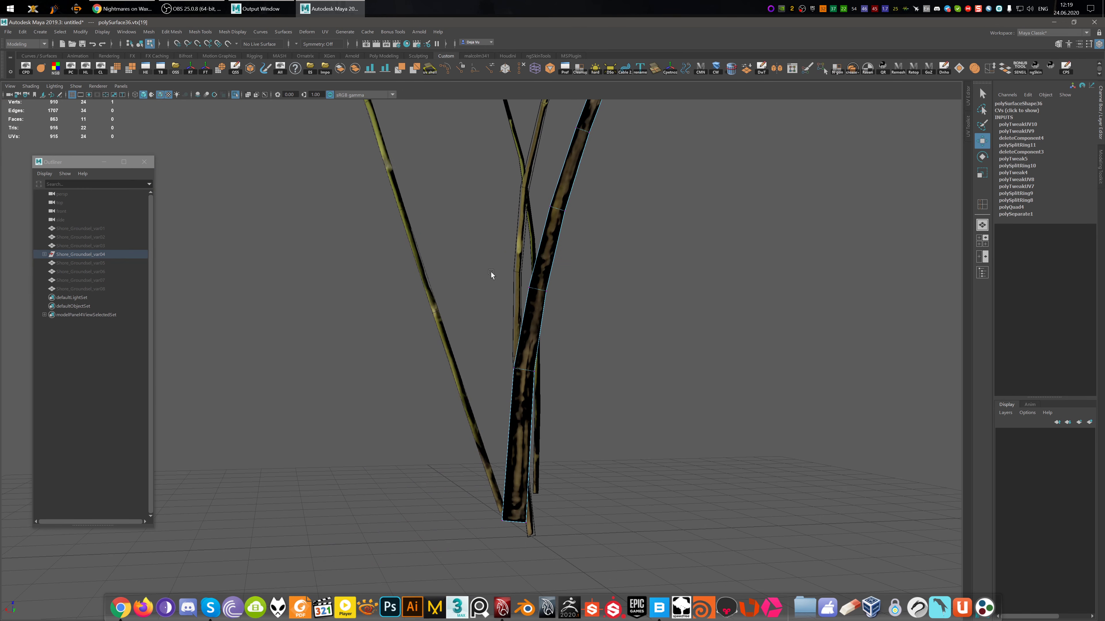
{"action": "left_click", "coordinate": [515, 260]}
{"action": "left_click_drag", "start_coordinate": [507, 268], "coordinate": [528, 287]}
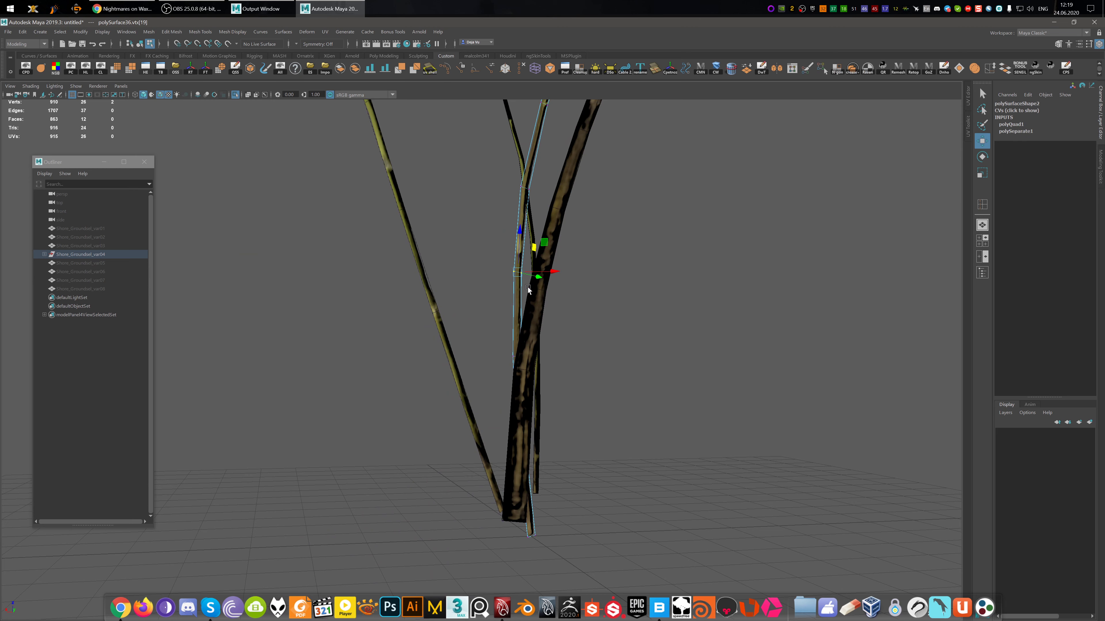
{"action": "key", "text": "f"}
{"action": "left_click_drag", "start_coordinate": [465, 331], "coordinate": [515, 395], "text": "alt"}
{"action": "scroll", "coordinate": [512, 375], "scroll_direction": "down", "scroll_amount": 5}
{"action": "scroll", "coordinate": [516, 394], "scroll_direction": "down", "scroll_amount": 6}
{"action": "middle_click_drag", "start_coordinate": [516, 395], "coordinate": [535, 271], "text": "alt"}
{"action": "left_click_drag", "start_coordinate": [535, 271], "coordinate": [539, 377], "text": "alt"}
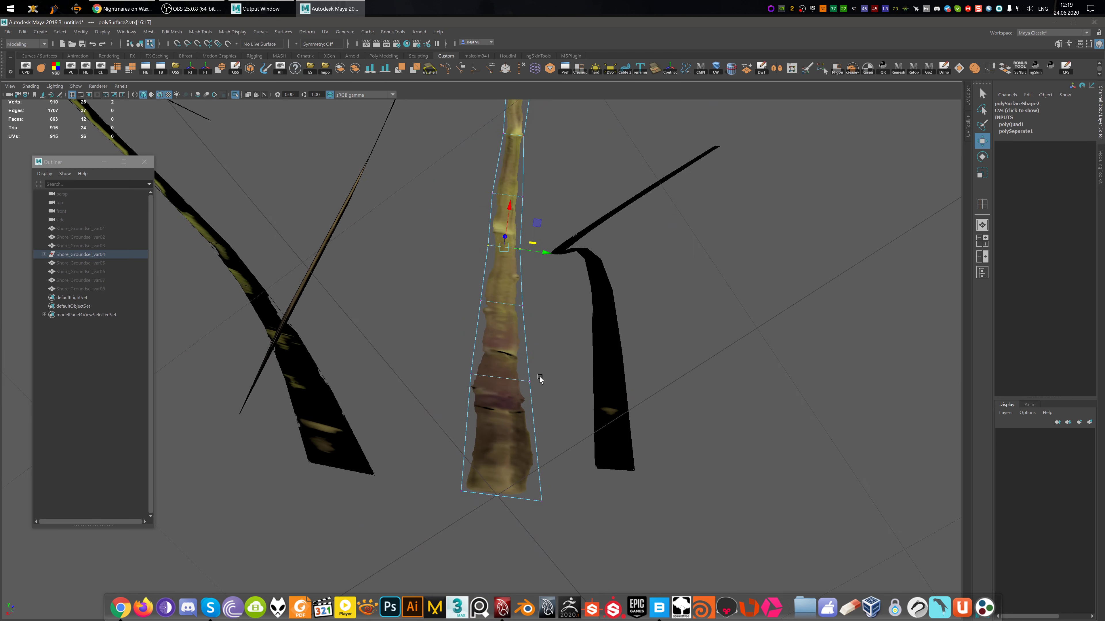
{"action": "key", "text": "ctrl+shift+x"}
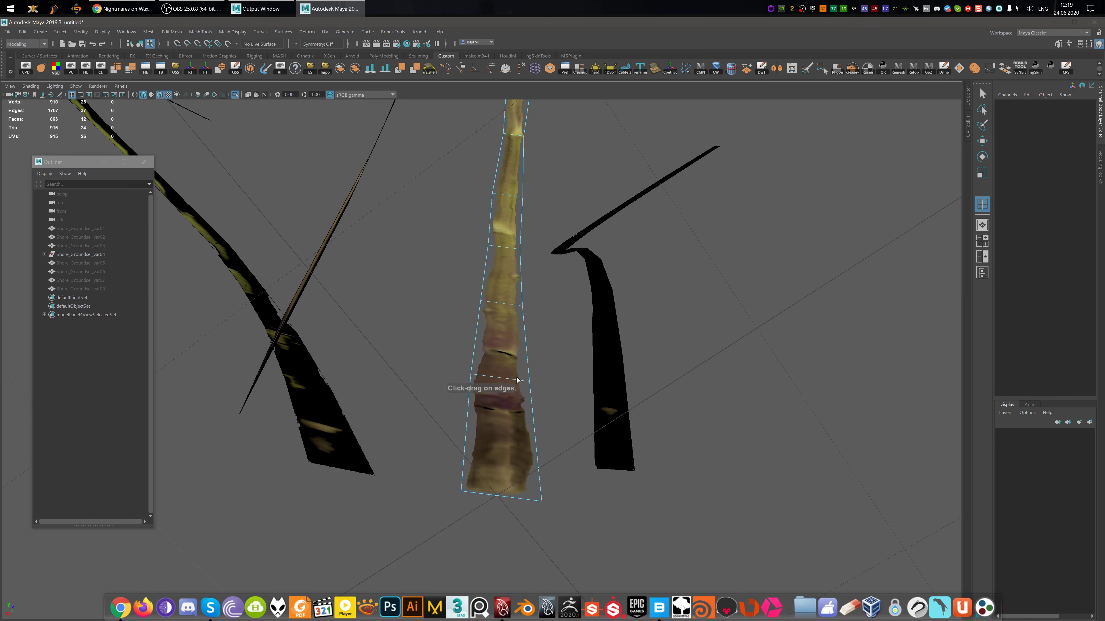
{"action": "left_click", "coordinate": [518, 381], "text": "ctrl"}
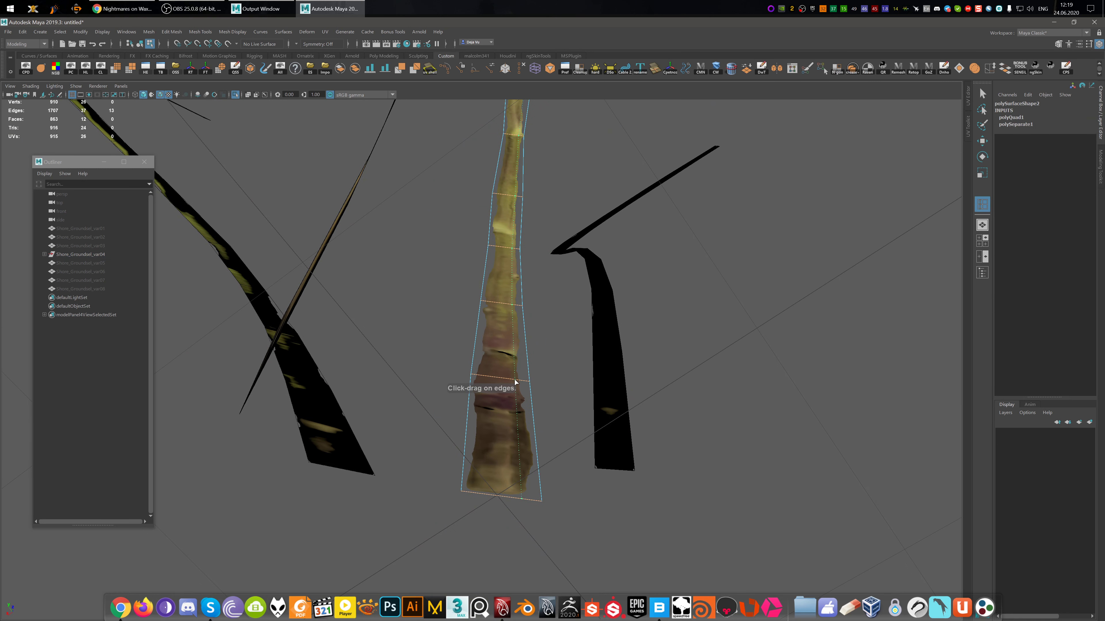
{"action": "left_click", "coordinate": [517, 381], "text": "ctrl"}
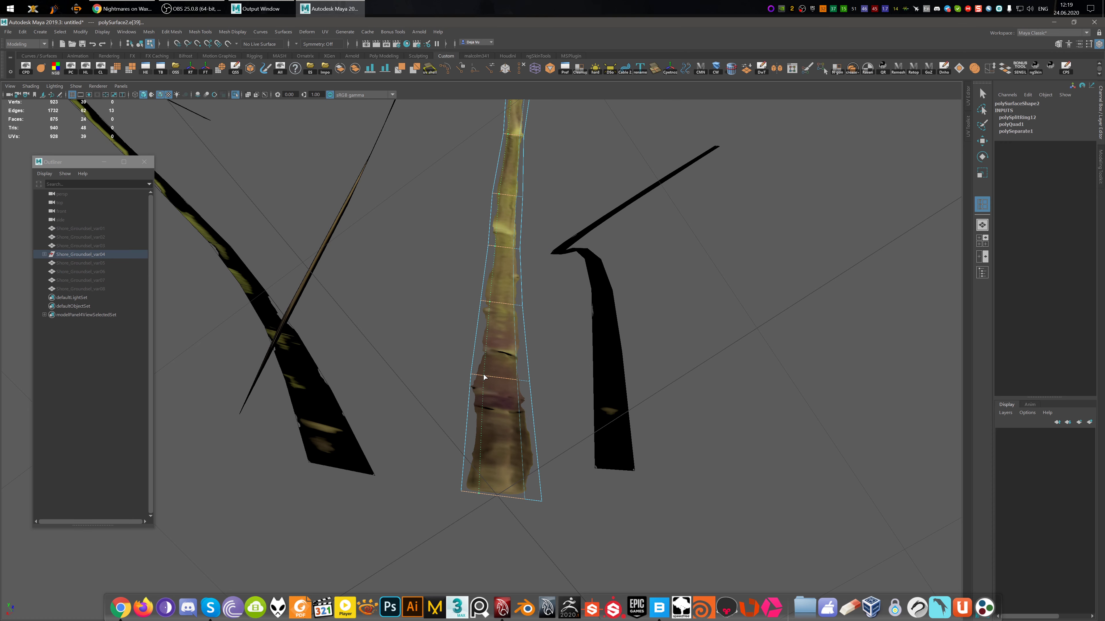
{"action": "left_click", "coordinate": [485, 377], "text": "ctrl"}
- Move the inner-loop vertices along the yellow-green stem's middle section to match the texture's edges
{"action": "left_click_drag", "start_coordinate": [511, 336], "coordinate": [485, 451], "text": "alt"}
{"action": "scroll", "coordinate": [485, 450], "scroll_direction": "up", "scroll_amount": 1}
{"action": "key", "text": "F9"}
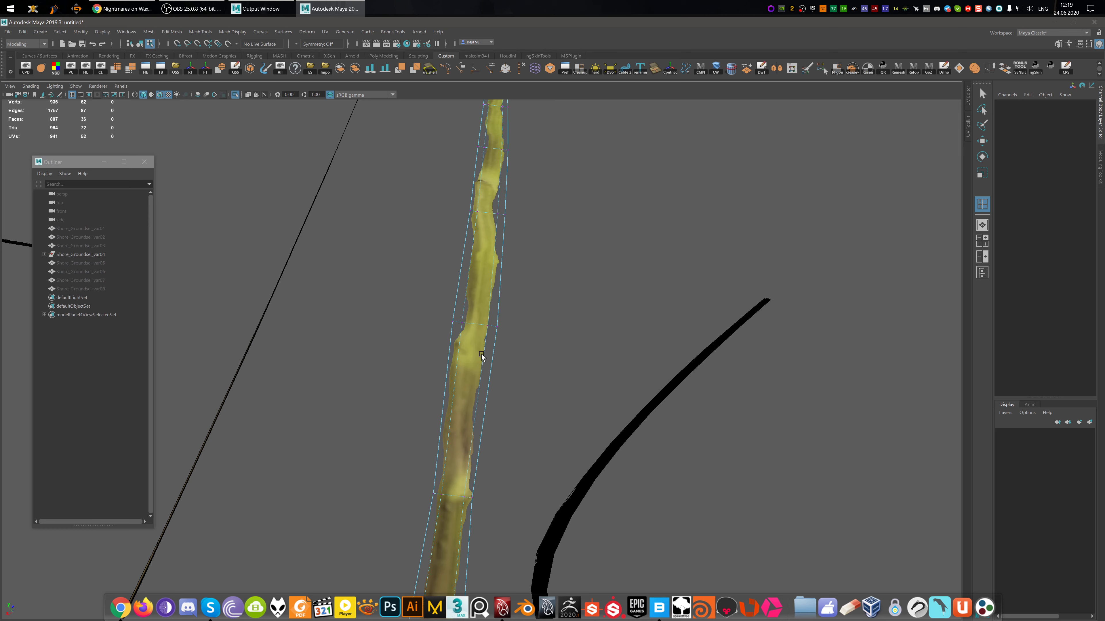
{"action": "key", "text": "w"}
{"action": "left_click", "coordinate": [461, 323]}
{"action": "left_click_drag", "start_coordinate": [506, 327], "coordinate": [509, 328]}
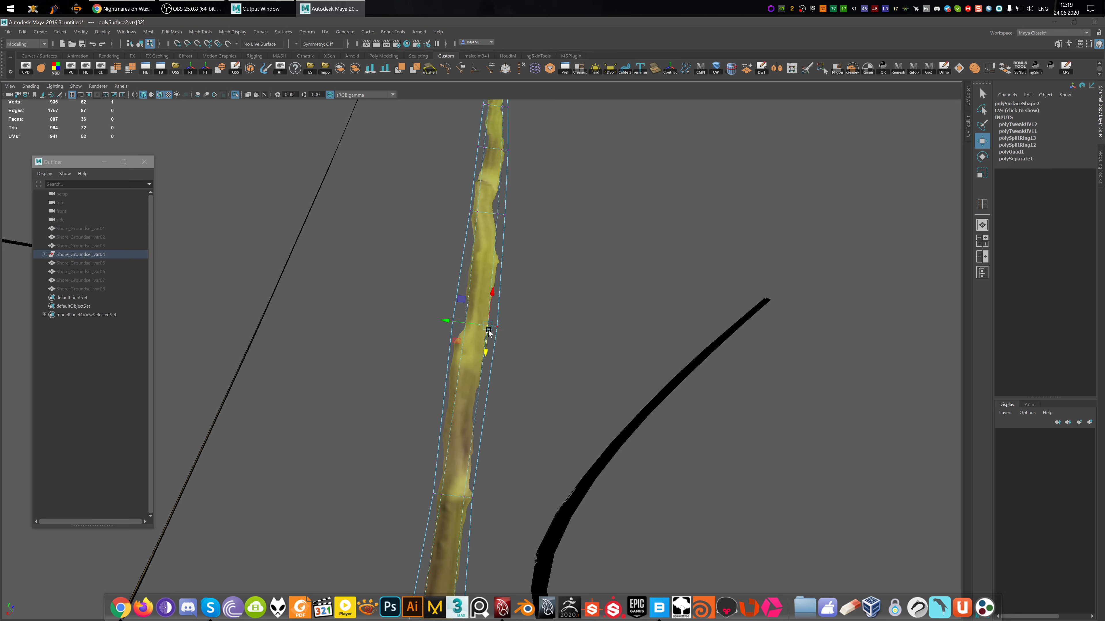
{"action": "left_click_drag", "start_coordinate": [465, 321], "coordinate": [462, 322]}
{"action": "left_click_drag", "start_coordinate": [465, 505], "coordinate": [502, 504]}
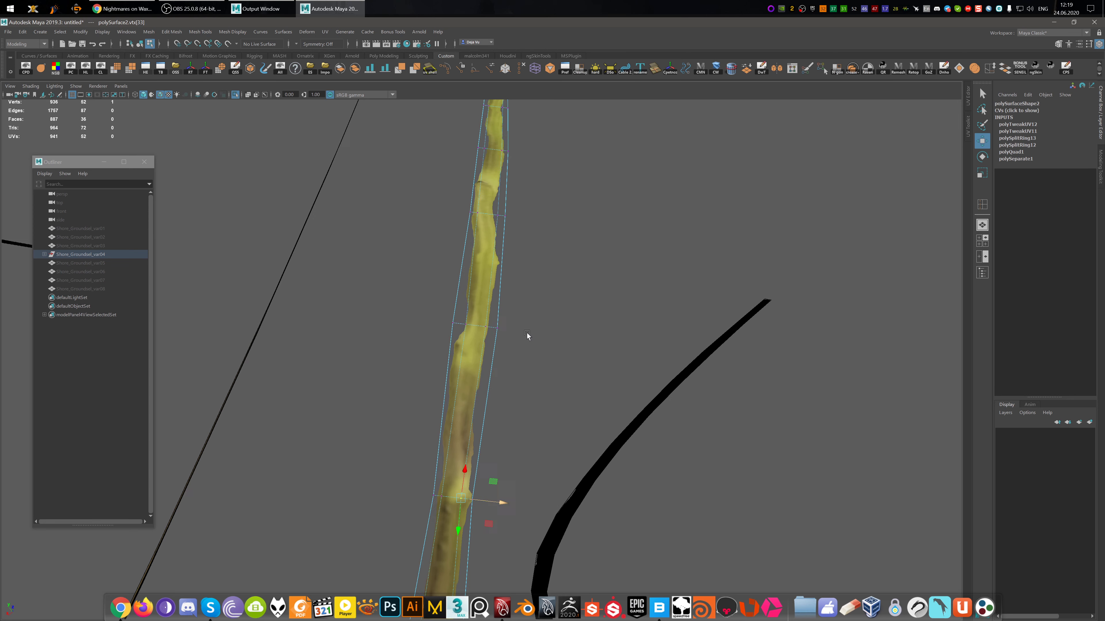
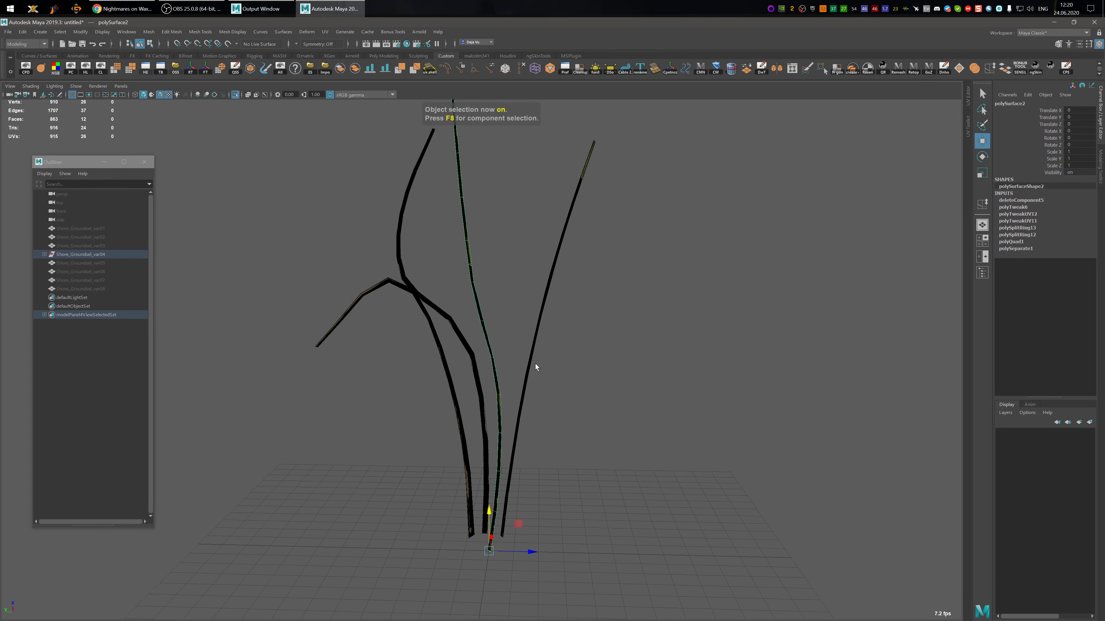
- Duplicate the trimmed yellow-green stem card that curves over at its upper end
{"action": "left_click", "coordinate": [438, 339]}
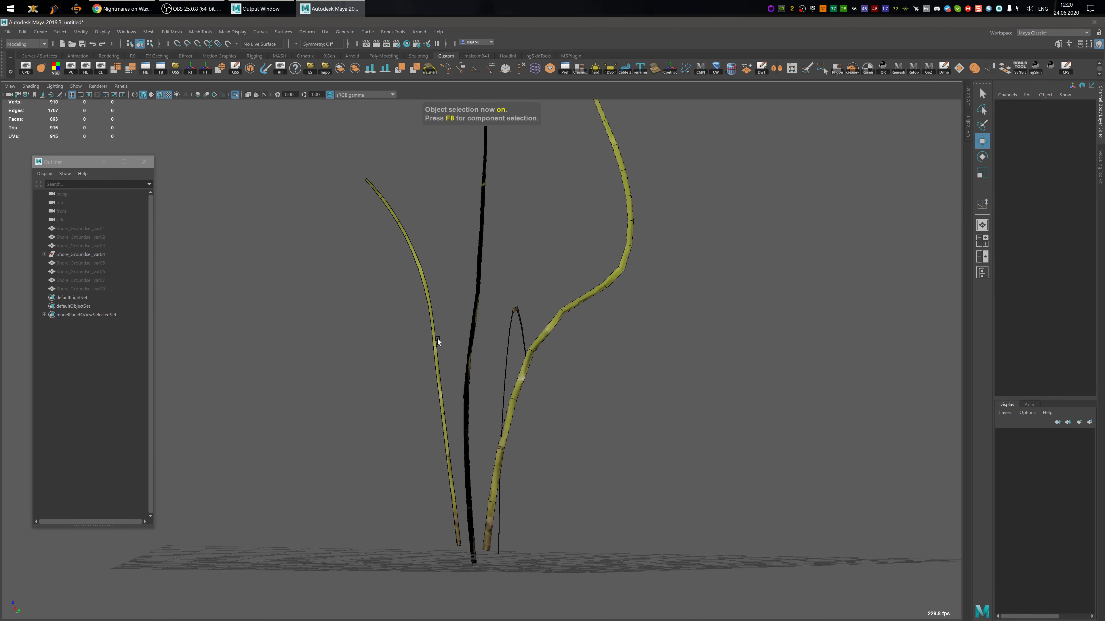
{"action": "left_click", "coordinate": [435, 346]}
{"action": "key", "text": "f"}
{"action": "scroll", "coordinate": [438, 346], "scroll_direction": "down", "scroll_amount": 2}
{"action": "scroll", "coordinate": [444, 356], "scroll_direction": "up", "scroll_amount": 3}
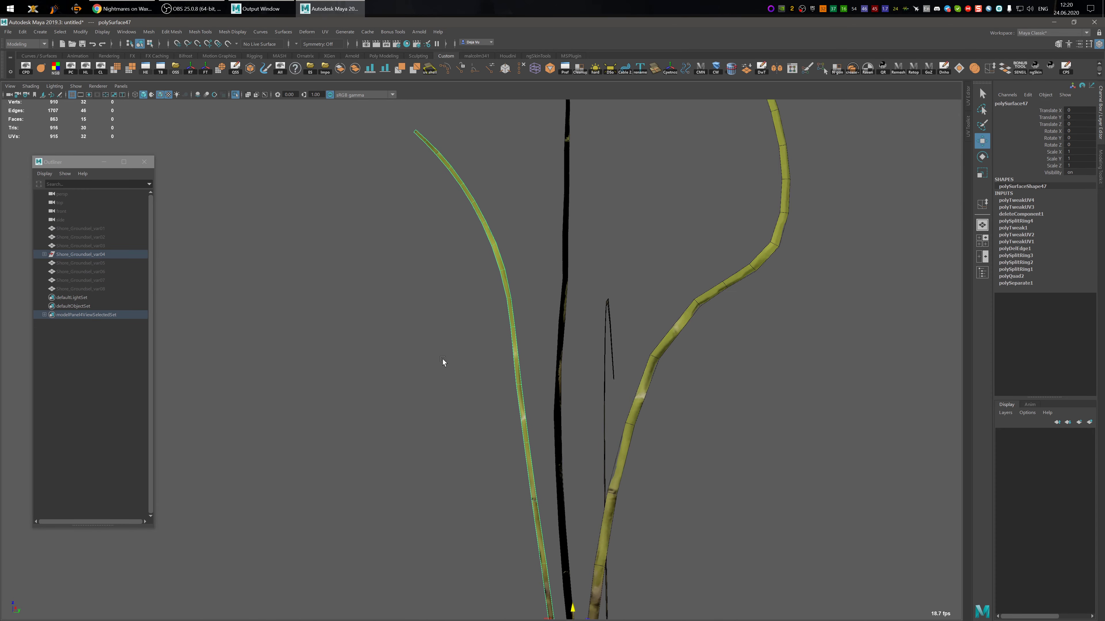
{"action": "middle_click_drag", "start_coordinate": [468, 395], "coordinate": [451, 418], "text": "alt"}
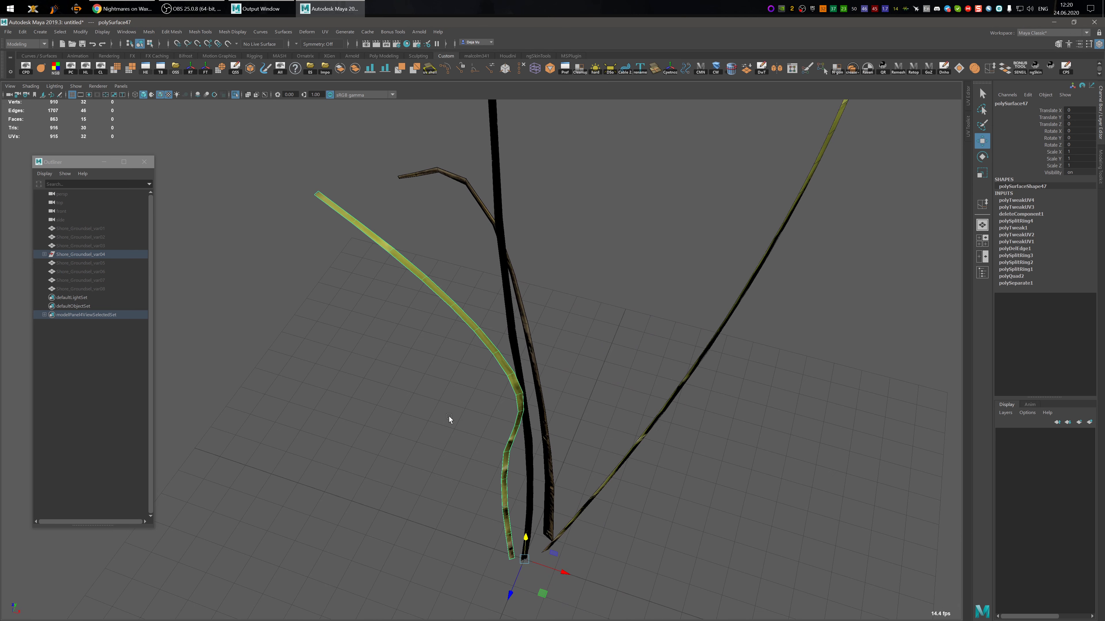
{"action": "key", "text": "ctrl+d"}
- Reverse the normals of the duplicated yellow-green stem card
{"action": "middle_click_drag", "start_coordinate": [593, 448], "coordinate": [613, 390], "text": "alt"}
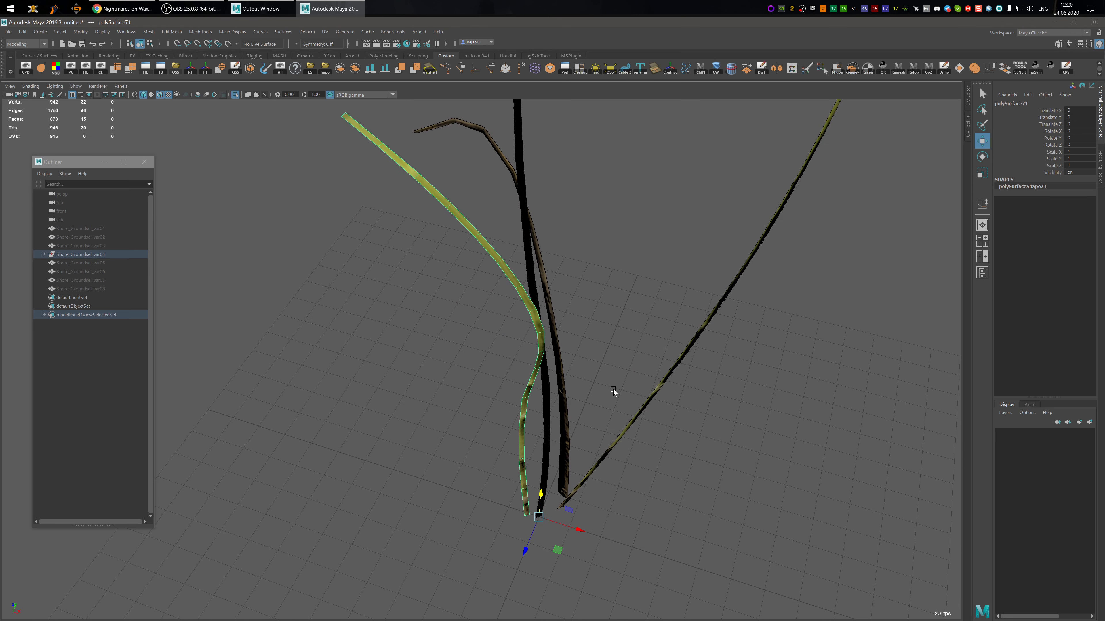
{"action": "left_click_drag", "start_coordinate": [441, 390], "coordinate": [519, 381], "text": "alt"}
{"action": "key", "text": "g"}
{"action": "middle_click_drag", "start_coordinate": [519, 381], "coordinate": [516, 459], "text": "alt"}
{"action": "scroll", "coordinate": [515, 459], "scroll_direction": "up", "scroll_amount": 1}
- Insert a lengthwise edge loop along the middle of the duplicated stem card and move it slightly away from the card's surface
{"action": "right_click_drag", "start_coordinate": [563, 249], "coordinate": [557, 267], "text": "shift"}
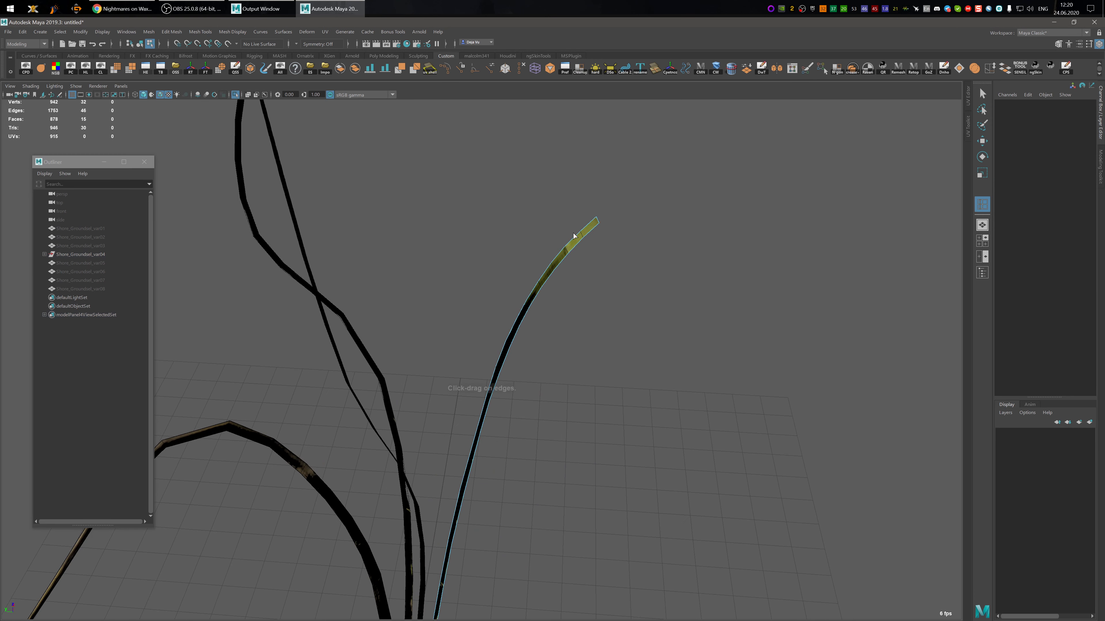
{"action": "left_click", "coordinate": [596, 223]}
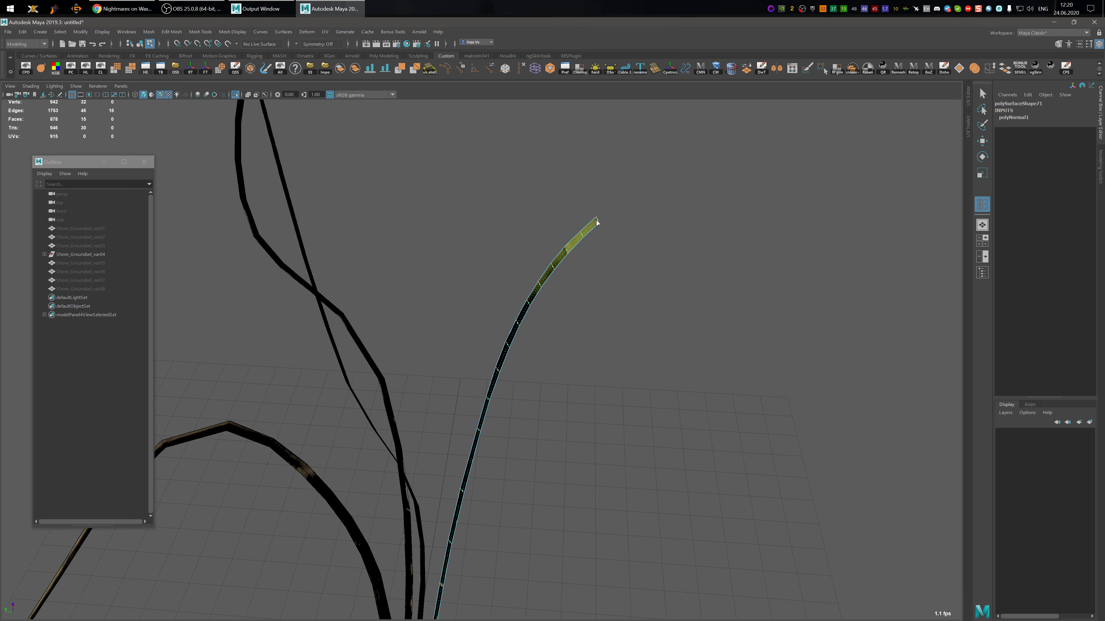
{"action": "middle_click_drag", "start_coordinate": [568, 424], "coordinate": [587, 346], "text": "alt"}
{"action": "key", "text": "w"}
{"action": "left_click_drag", "start_coordinate": [584, 361], "coordinate": [535, 414], "text": "alt"}
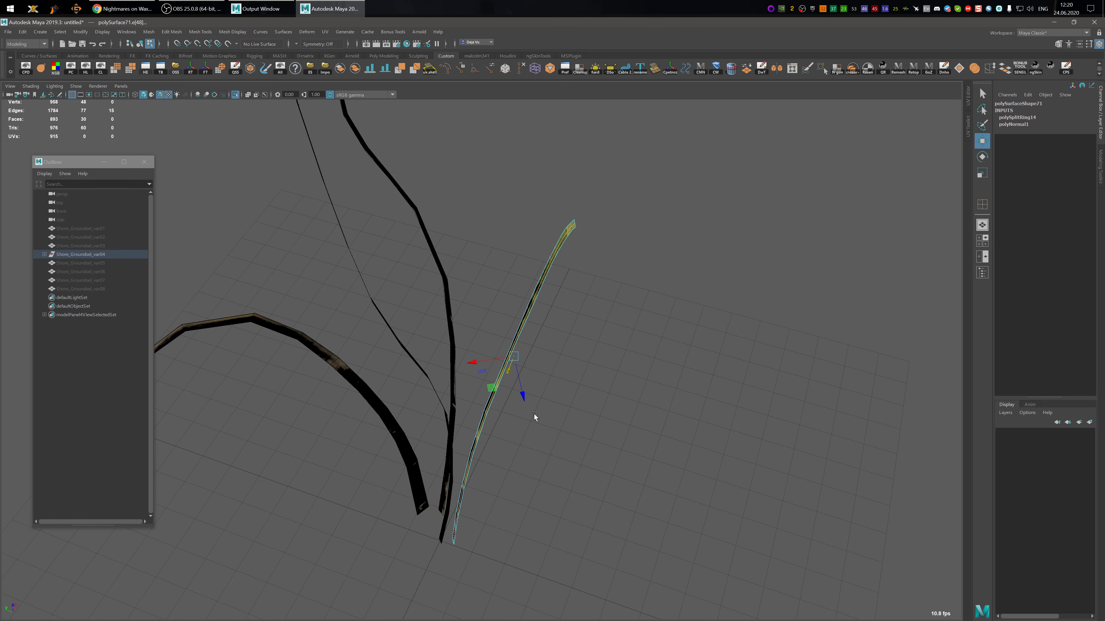
{"action": "left_click_drag", "start_coordinate": [471, 360], "coordinate": [468, 362]}
{"action": "left_click_drag", "start_coordinate": [468, 362], "coordinate": [494, 296], "text": "alt"}
{"action": "left_click", "coordinate": [497, 289]}
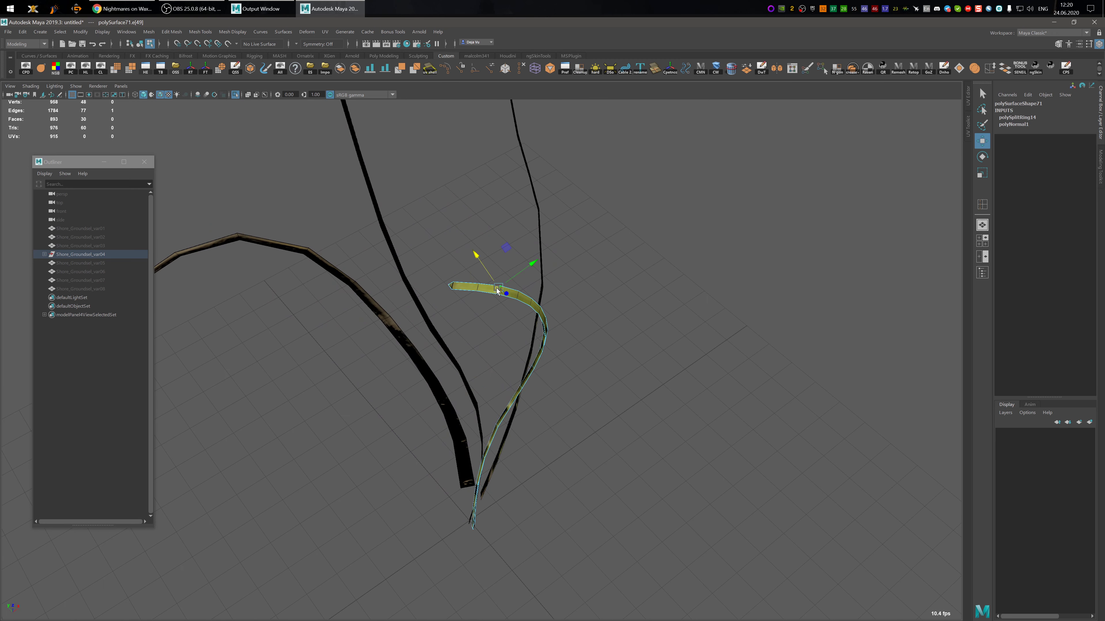
- Insert a lengthwise edge loop along the middle of the original curved yellow-green stem card
{"action": "key", "text": "F8"}
{"action": "left_click", "coordinate": [482, 295]}
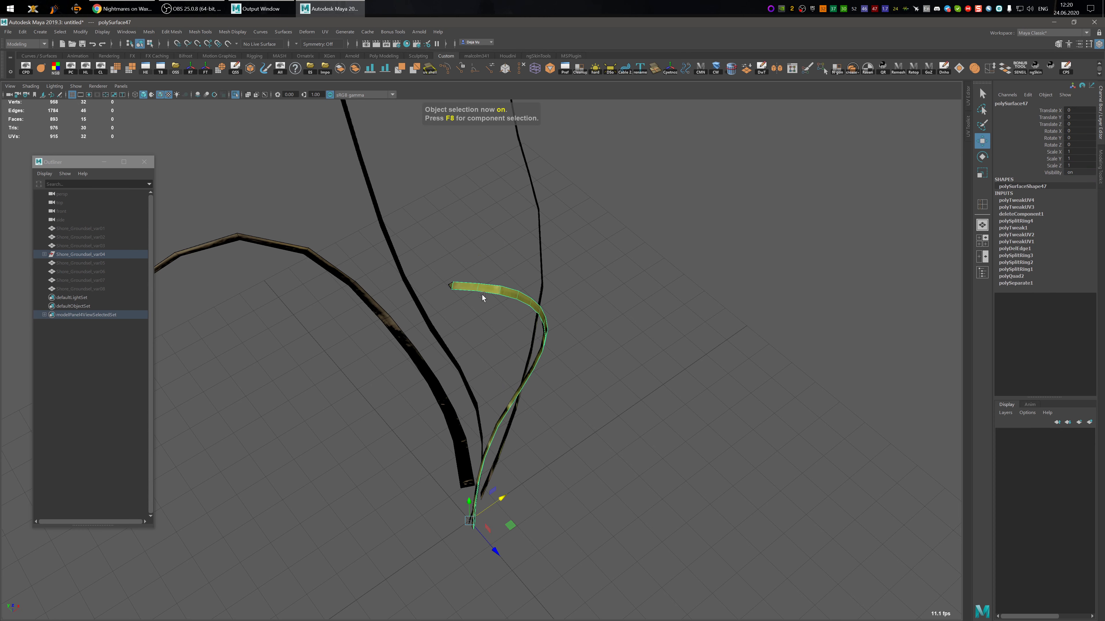
{"action": "right_click_drag", "start_coordinate": [470, 295], "coordinate": [473, 287], "text": "shift"}
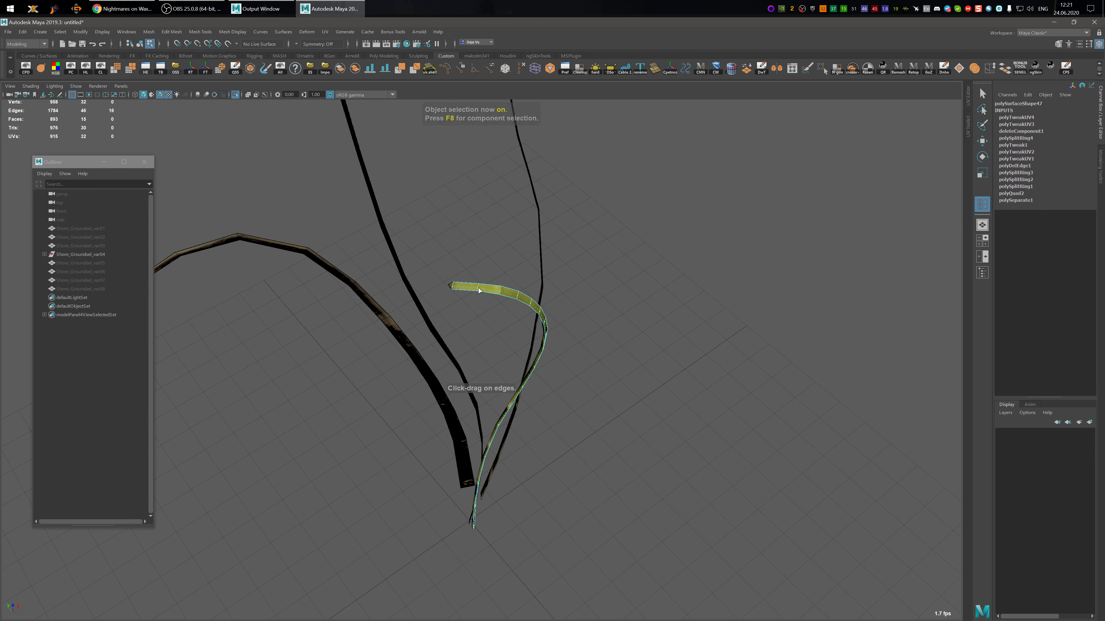
{"action": "left_click", "coordinate": [479, 287]}
{"action": "left_click_drag", "start_coordinate": [480, 287], "coordinate": [506, 330], "text": "alt"}
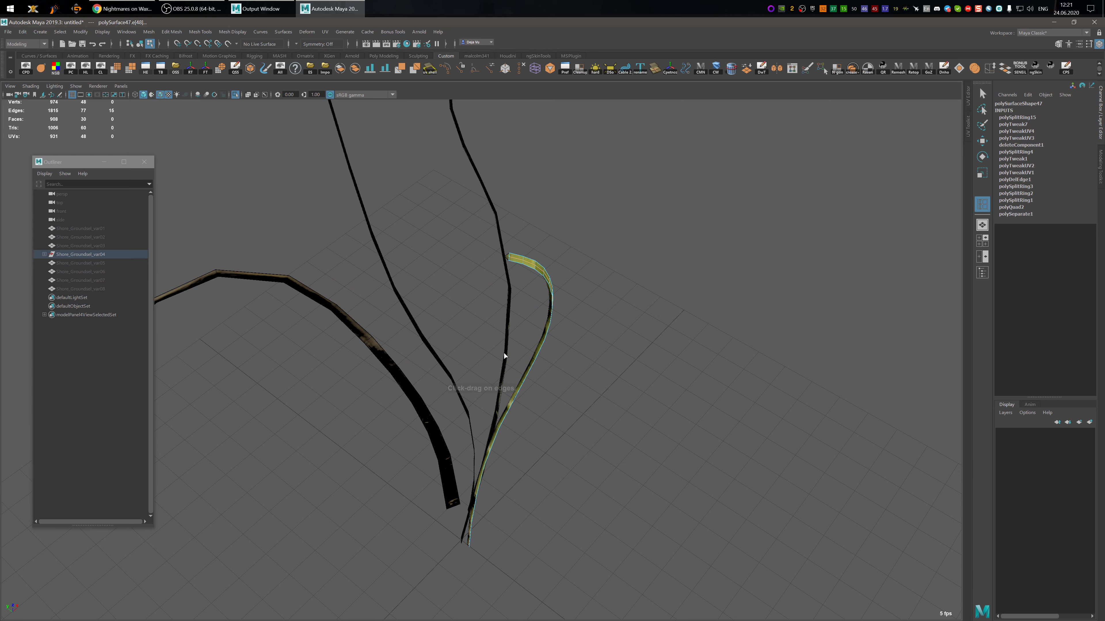
- Move the middle edge loop of the original curved yellow-green stem card slightly away from its surface
{"action": "key", "text": "w"}
{"action": "middle_click_drag", "start_coordinate": [565, 398], "coordinate": [560, 405], "text": "alt"}
{"action": "left_click_drag", "start_coordinate": [549, 391], "coordinate": [556, 392]}
{"action": "left_click_drag", "start_coordinate": [557, 391], "coordinate": [360, 327], "text": "alt"}
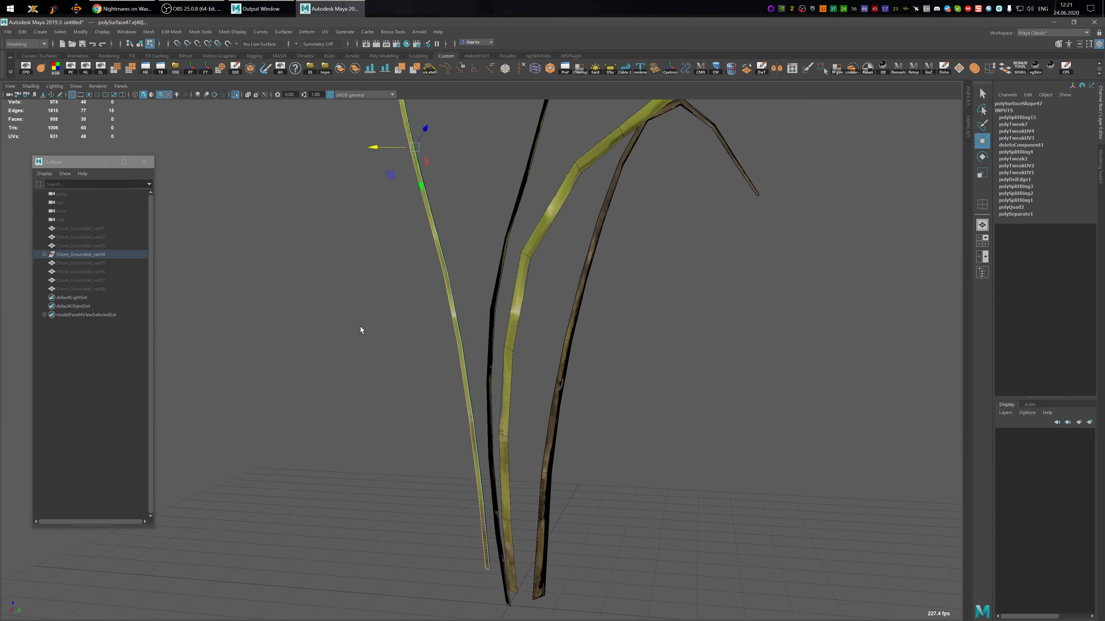
- Combine the curved stem card with its flipped duplicate and merge the overlapping border vertices
{"action": "key", "text": "F8"}
{"action": "left_click_drag", "start_coordinate": [499, 408], "coordinate": [486, 300], "text": "alt"}
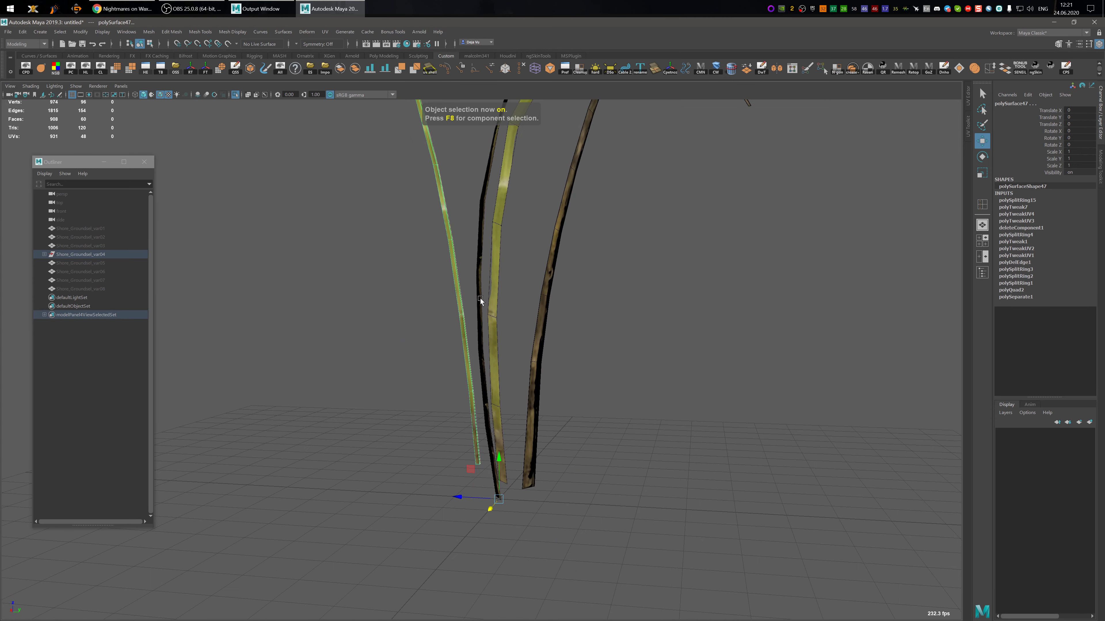
{"action": "key", "text": "g"}
{"action": "middle_click_drag", "start_coordinate": [459, 397], "coordinate": [470, 457], "text": "alt"}
{"action": "right_click_drag", "start_coordinate": [470, 457], "coordinate": [486, 424], "text": "alt"}
{"action": "key", "text": "ctrl+F9"}
{"action": "key", "text": "g"}
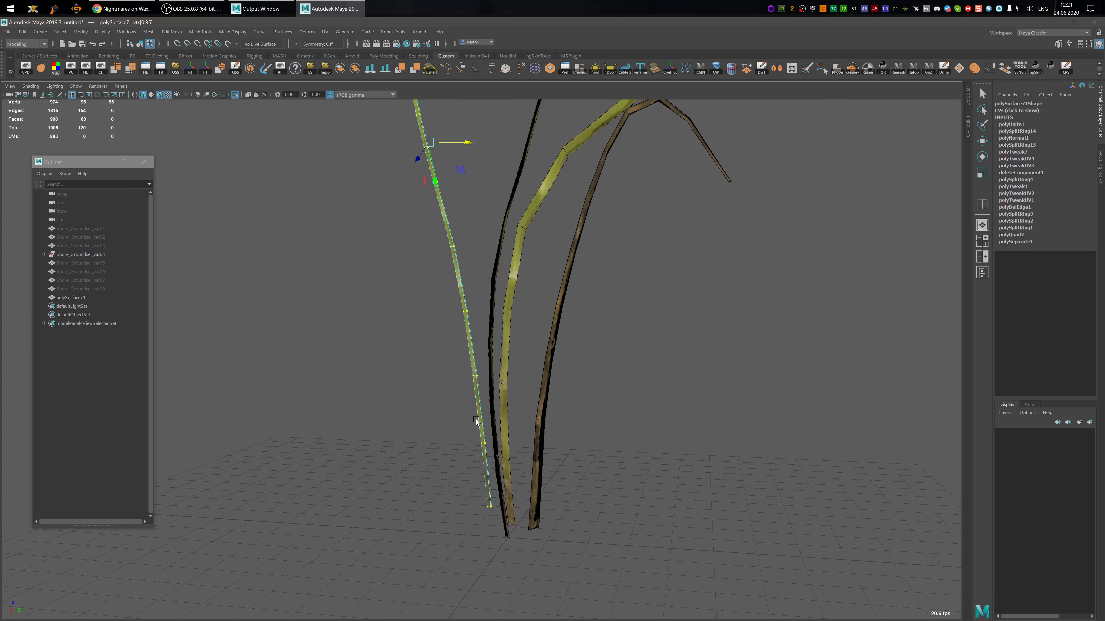
{"action": "key", "text": "w"}
- Scale the opposing middle vertices on the lower part of the merged curved stem to adjust its thickness
{"action": "middle_click_drag", "start_coordinate": [464, 444], "coordinate": [444, 331], "text": "alt"}
{"action": "scroll", "coordinate": [440, 330], "scroll_direction": "up", "scroll_amount": 2}
{"action": "left_click_drag", "start_coordinate": [436, 283], "coordinate": [486, 338]}
{"action": "mouse_move", "coordinate": [486, 339]}
{"action": "left_mouse_down", "text": "alt"}
{"action": "mouse_move", "coordinate": [473, 345]}
{"action": "mouse_move", "coordinate": [439, 322]}
{"action": "mouse_move", "coordinate": [485, 364]}
{"action": "mouse_move", "coordinate": [473, 338]}
{"action": "left_mouse_up", "text": "alt"}
{"action": "key", "text": "r"}
{"action": "left_click_drag", "start_coordinate": [430, 531], "coordinate": [470, 486], "text": "shift"}
{"action": "mouse_move", "coordinate": [501, 416]}
{"action": "left_mouse_down", "text": "alt"}
{"action": "mouse_move", "coordinate": [496, 434]}
{"action": "mouse_move", "coordinate": [488, 399]}
{"action": "left_mouse_up", "text": "alt"}
{"action": "left_click_drag", "start_coordinate": [452, 306], "coordinate": [479, 373]}
{"action": "right_click_drag", "start_coordinate": [445, 320], "coordinate": [404, 305], "text": "ctrl+shift"}
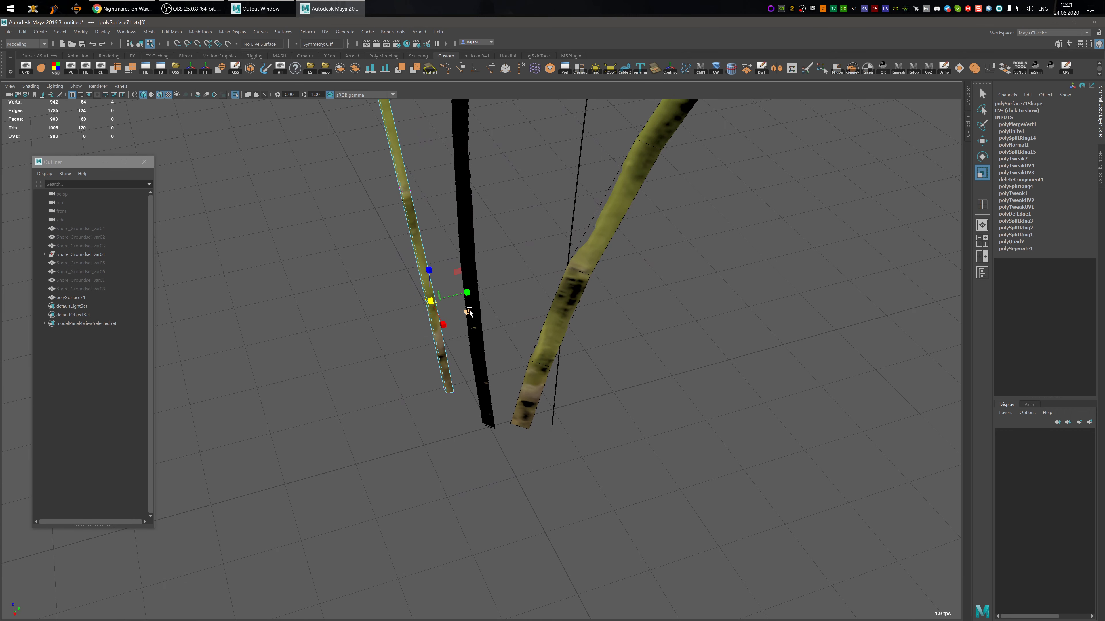
- Adjust the spacing of the opposing middle vertices on the curved stem's next segments and at its open lower end
{"action": "left_click_drag", "start_coordinate": [470, 309], "coordinate": [497, 314], "text": "alt"}
{"action": "middle_click_drag", "start_coordinate": [495, 297], "coordinate": [503, 447], "text": "alt"}
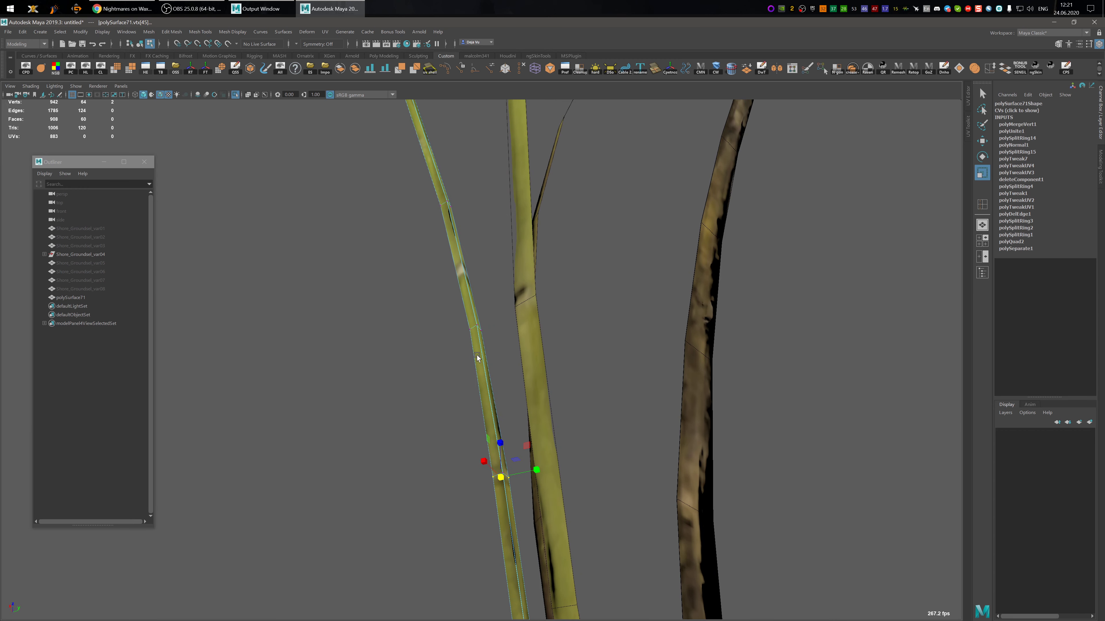
{"action": "left_click", "coordinate": [483, 334]}
{"action": "left_click_drag", "start_coordinate": [481, 331], "coordinate": [521, 248], "text": "shift"}
{"action": "key", "text": "ctrl+z"}
{"action": "scroll", "coordinate": [506, 346], "scroll_direction": "up", "scroll_amount": 2}
{"action": "right_click_drag", "start_coordinate": [520, 248], "coordinate": [533, 340], "text": "alt"}
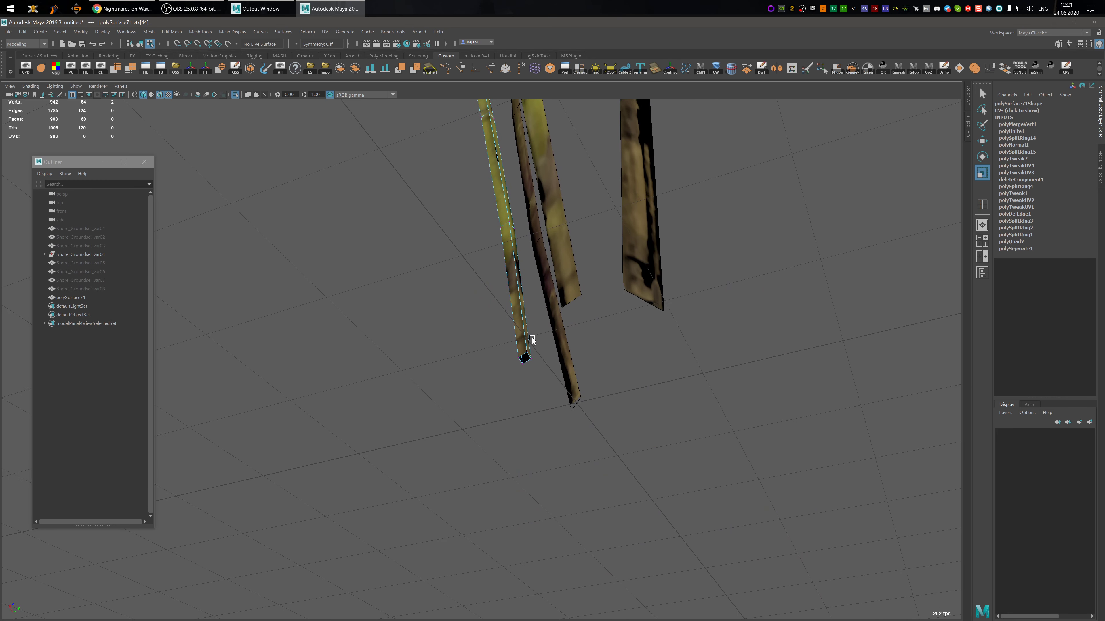
{"action": "left_click", "coordinate": [518, 357]}
{"action": "left_click_drag", "start_coordinate": [527, 352], "coordinate": [526, 352], "text": "shift"}
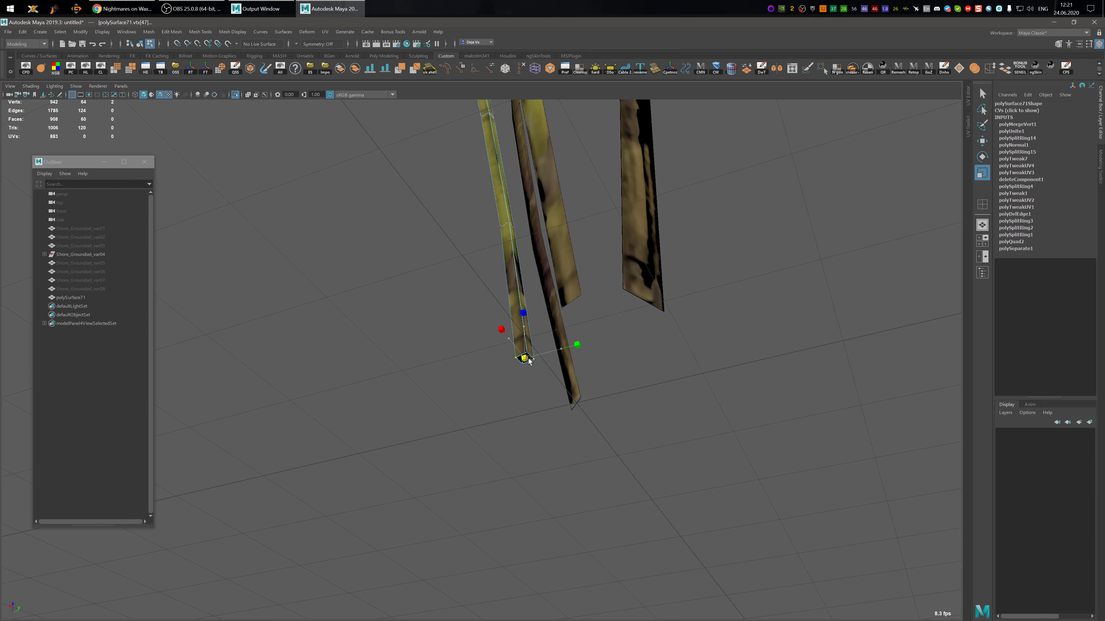
{"action": "left_click", "coordinate": [546, 373]}
{"action": "left_click_drag", "start_coordinate": [546, 374], "coordinate": [577, 357]}
{"action": "left_click_drag", "start_coordinate": [622, 283], "coordinate": [595, 320], "text": "alt"}
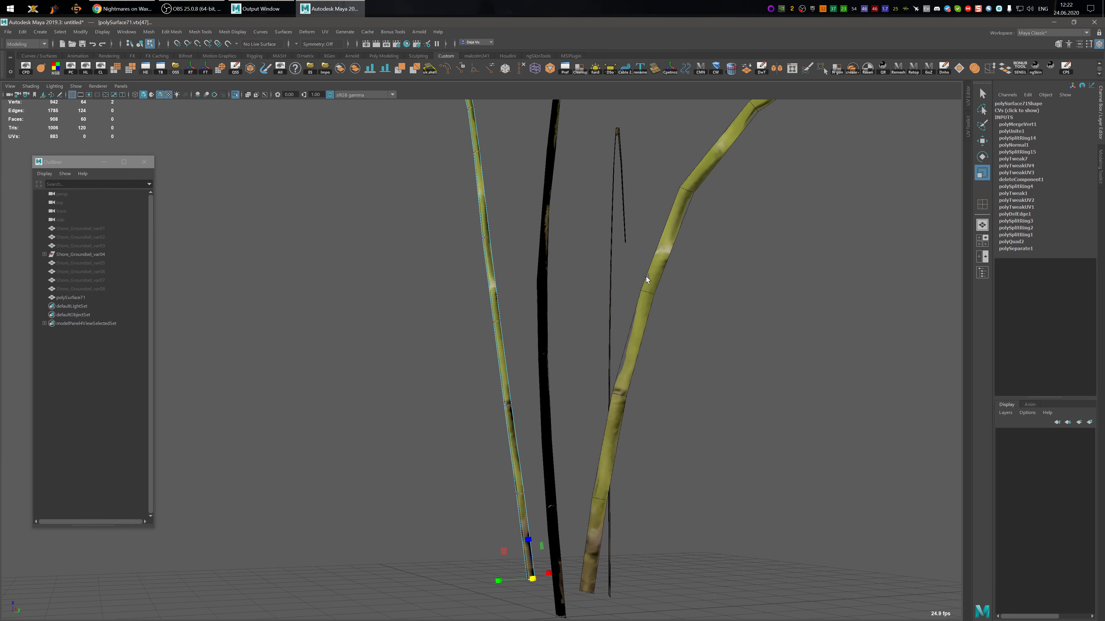
- Soften the edges of the merged curved stem and clear the construction history
{"action": "left_click", "coordinate": [646, 277]}
{"action": "left_click_drag", "start_coordinate": [749, 294], "coordinate": [601, 349], "text": "alt"}
{"action": "key", "text": "F8"}
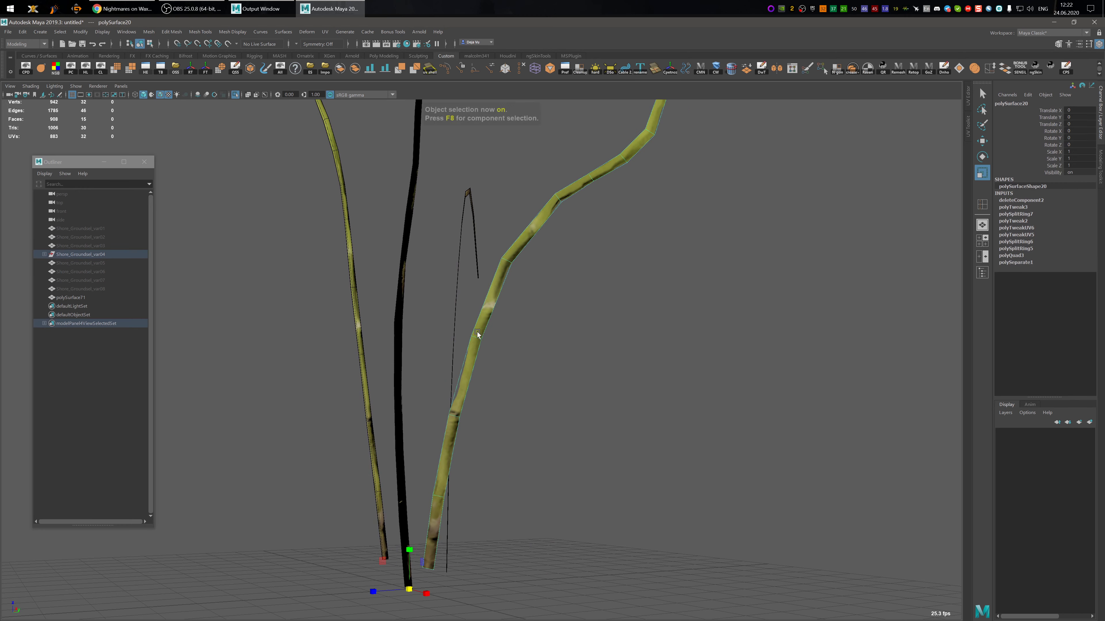
{"action": "key", "text": "f"}
{"action": "left_click", "coordinate": [402, 335]}
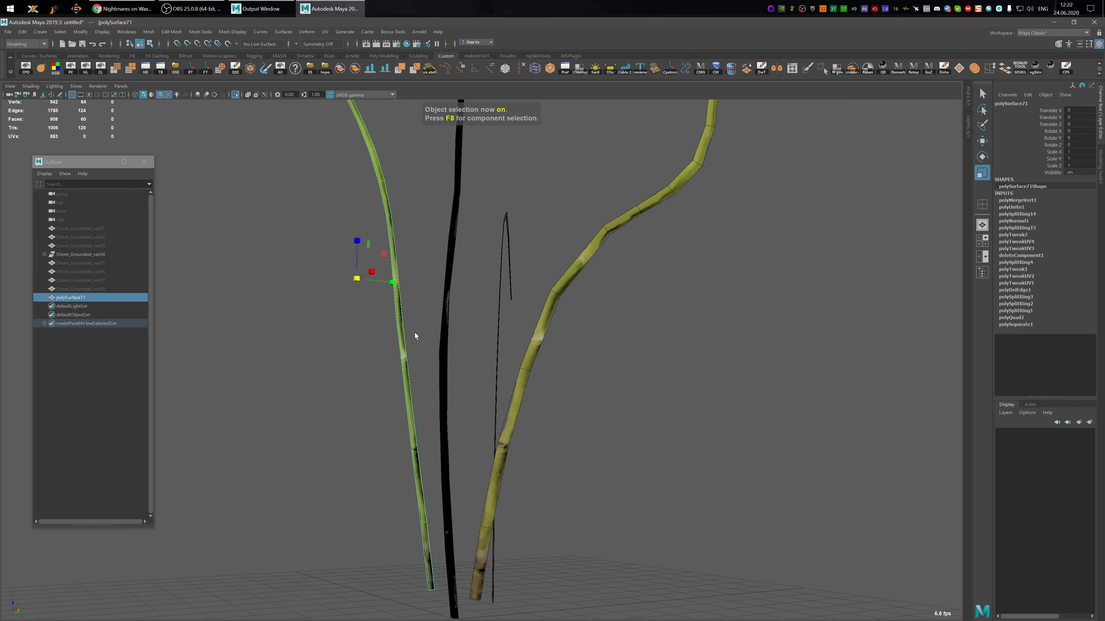
{"action": "key", "text": "g"}
{"action": "scroll", "coordinate": [438, 322], "scroll_direction": "down", "scroll_amount": 4}
{"action": "middle_click_drag", "start_coordinate": [419, 313], "coordinate": [429, 350], "text": "alt"}
{"action": "mouse_move", "coordinate": [429, 350]}
{"action": "left_mouse_down", "text": "alt"}
{"action": "mouse_move", "coordinate": [470, 353]}
{"action": "mouse_move", "coordinate": [404, 337]}
{"action": "mouse_move", "coordinate": [482, 358]}
{"action": "mouse_move", "coordinate": [418, 335]}
{"action": "left_mouse_up", "text": "alt"}
{"action": "key", "text": "F8"}
{"action": "key", "text": "w"}
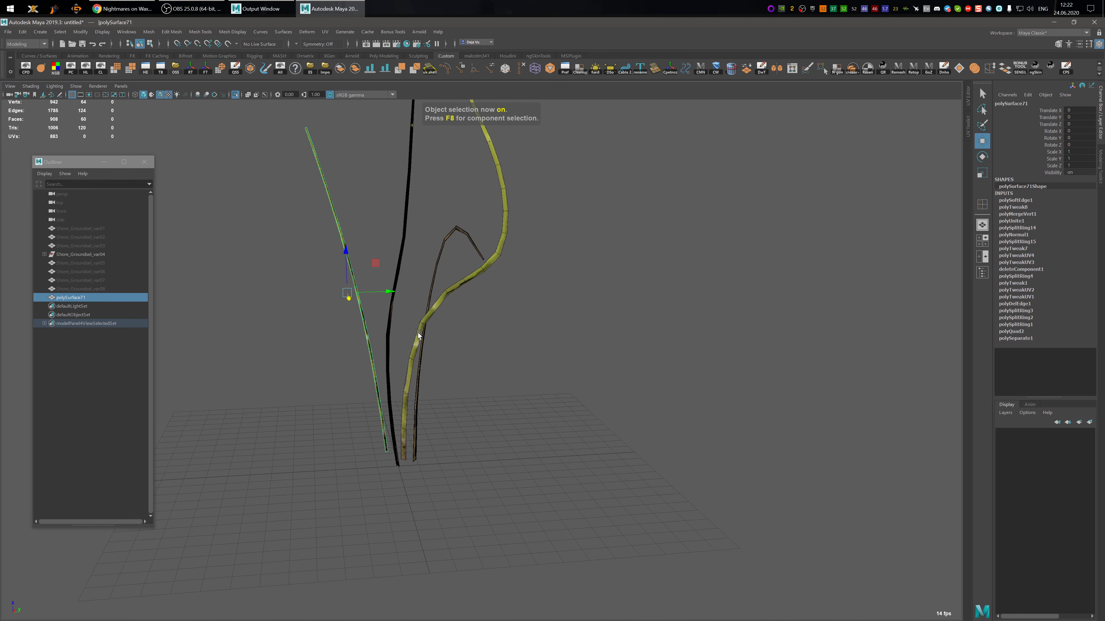
{"action": "left_click", "coordinate": [418, 335]}
{"action": "key", "text": "f"}
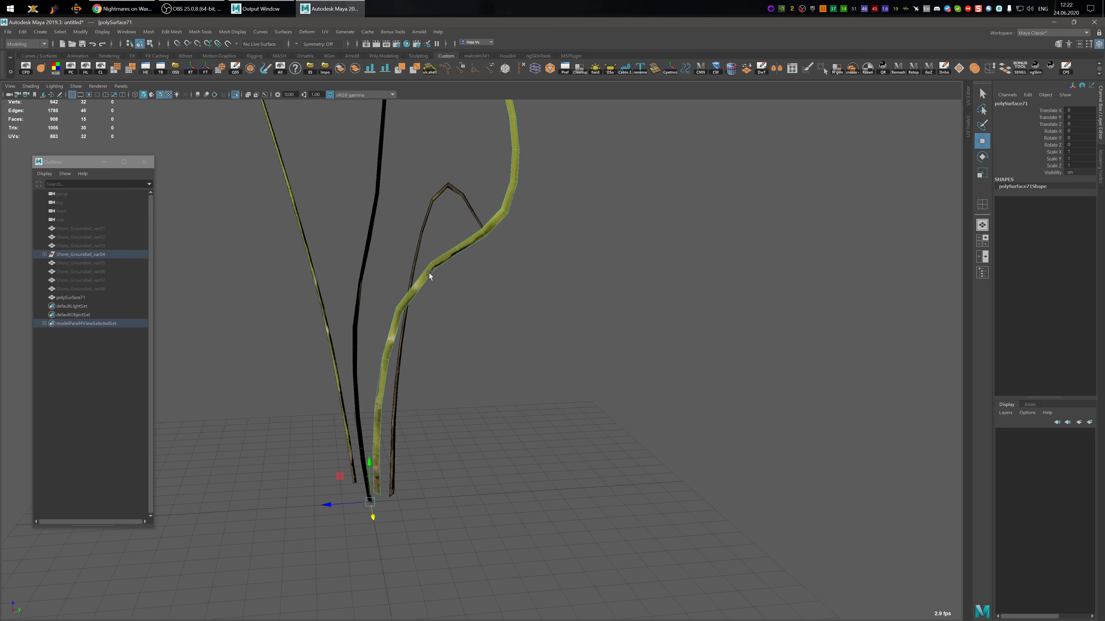
- Duplicate the wavy yellow-green stem card and reverse the normals of the duplicate
{"action": "left_click", "coordinate": [429, 273]}
{"action": "key", "text": "f"}
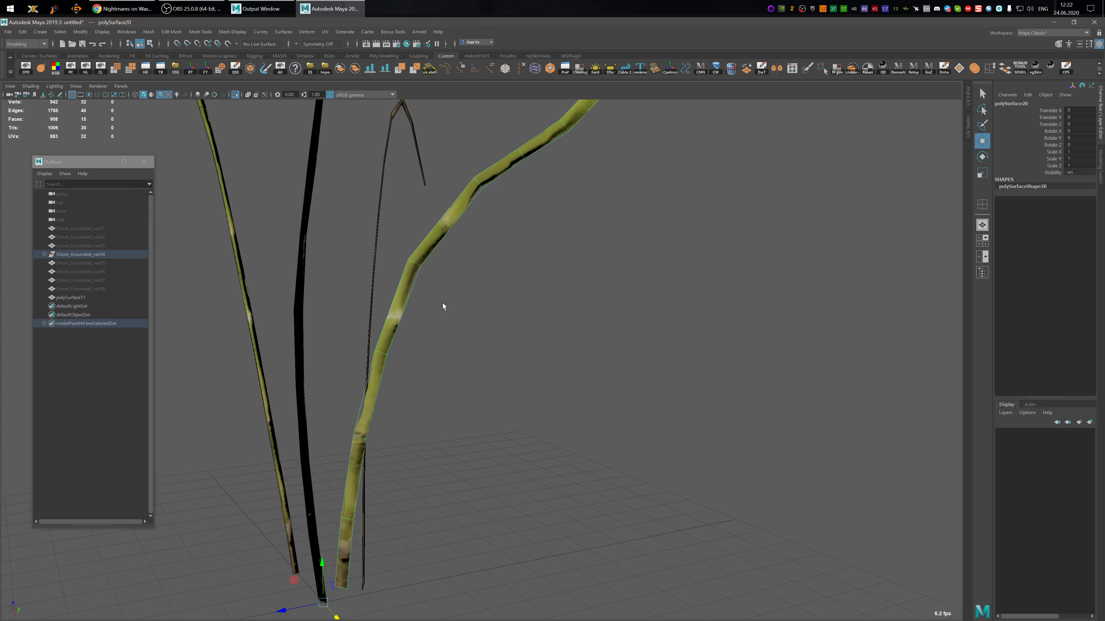
{"action": "key", "text": "ctrl+d"}
{"action": "left_click_drag", "start_coordinate": [443, 303], "coordinate": [379, 389], "text": "alt"}
{"action": "key", "text": "g"}
- Insert a lengthwise edge loop along the middle of the original wavy stem card and offset it from the surface
{"action": "key", "text": "y"}
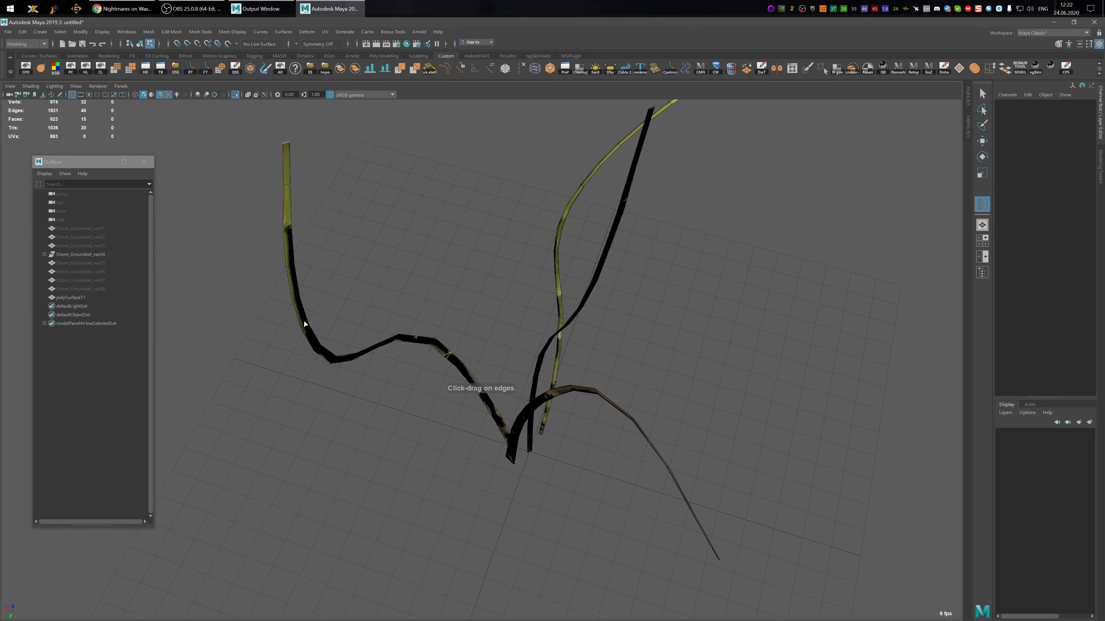
{"action": "left_click", "coordinate": [302, 318]}
{"action": "left_click", "coordinate": [296, 302]}
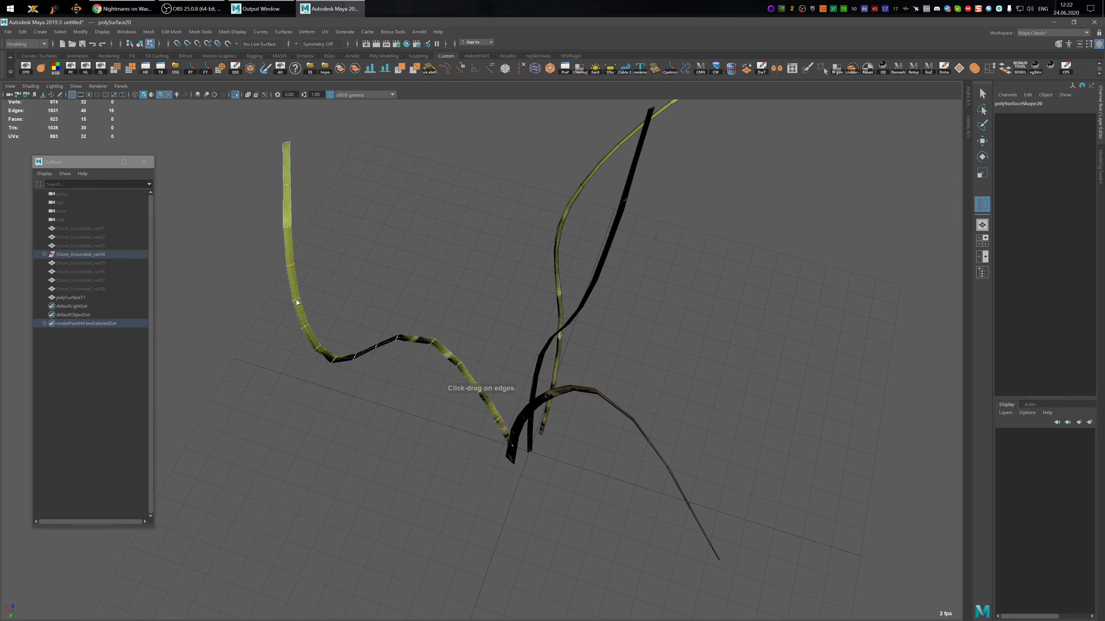
{"action": "left_click_drag", "start_coordinate": [295, 301], "coordinate": [524, 285], "text": "alt"}
{"action": "key", "text": "w"}
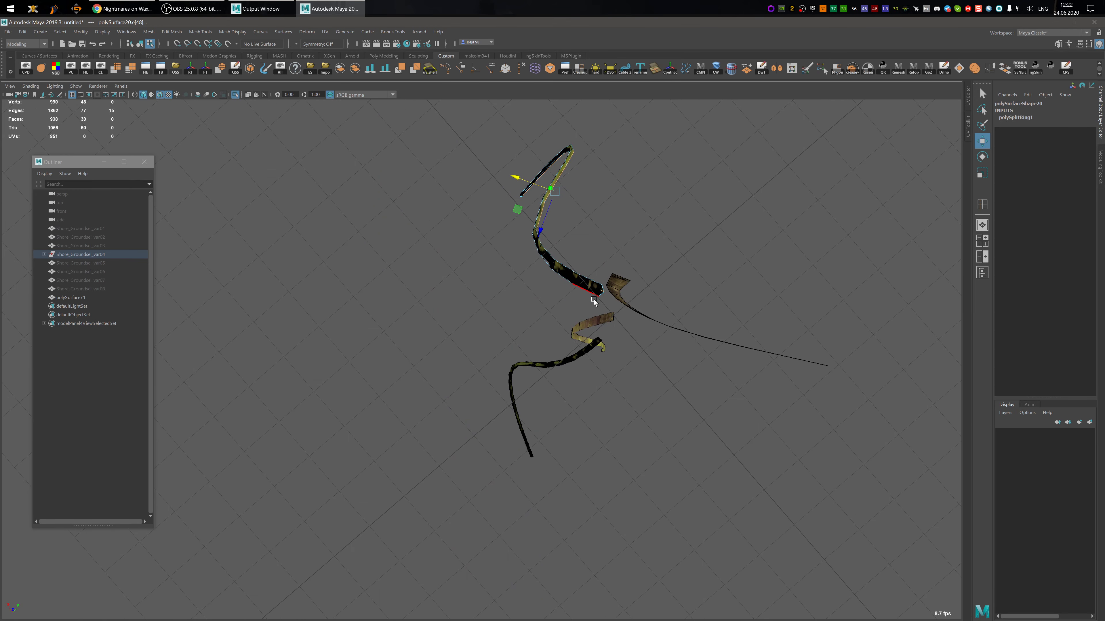
- Insert a lengthwise edge loop along the middle of the duplicated wavy stem card and move it outward
{"action": "key", "text": "F8"}
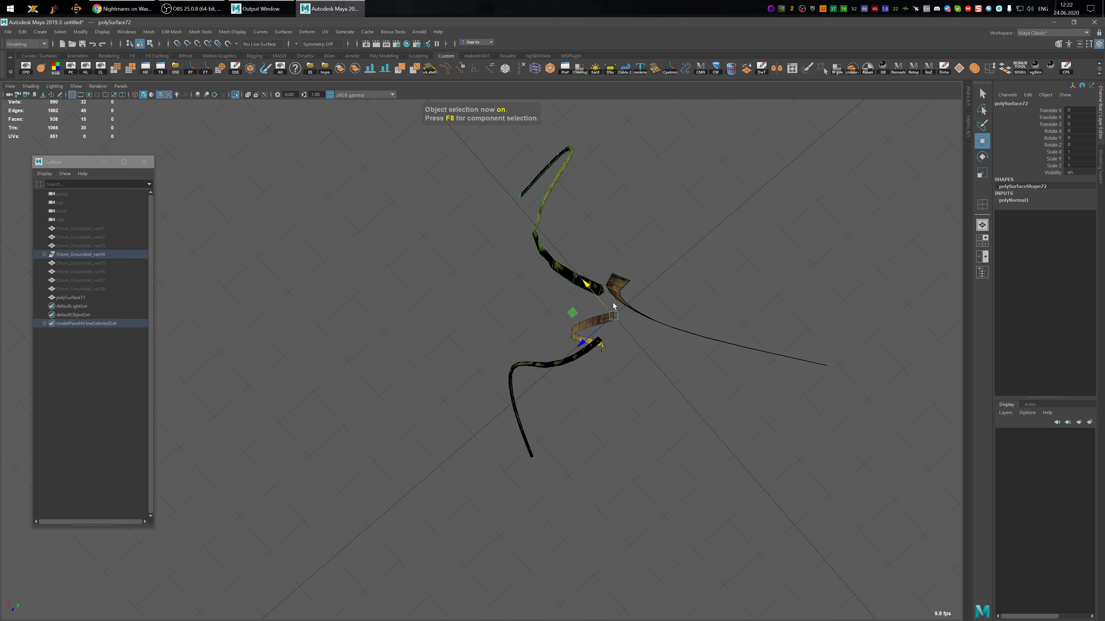
{"action": "key", "text": "y"}
{"action": "left_click_drag", "start_coordinate": [600, 290], "coordinate": [600, 291]}
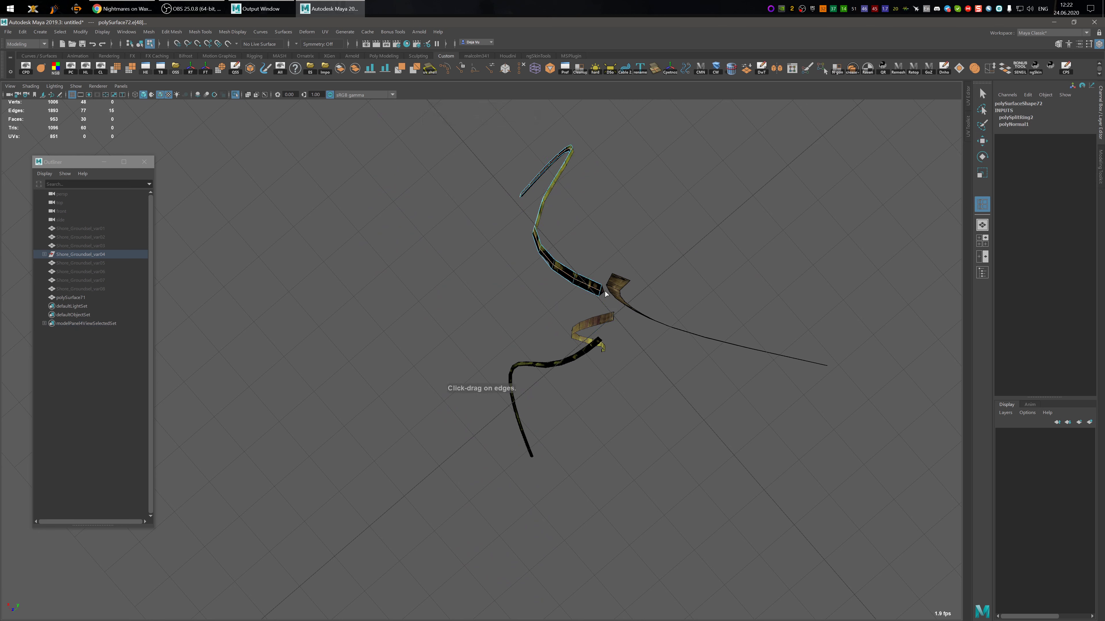
{"action": "key", "text": "w"}
{"action": "left_click_drag", "start_coordinate": [590, 209], "coordinate": [565, 304]}
- Combine the two wavy stem cards and merge their overlapping vertices with a 0.01 distance threshold
{"action": "key", "text": "F8"}
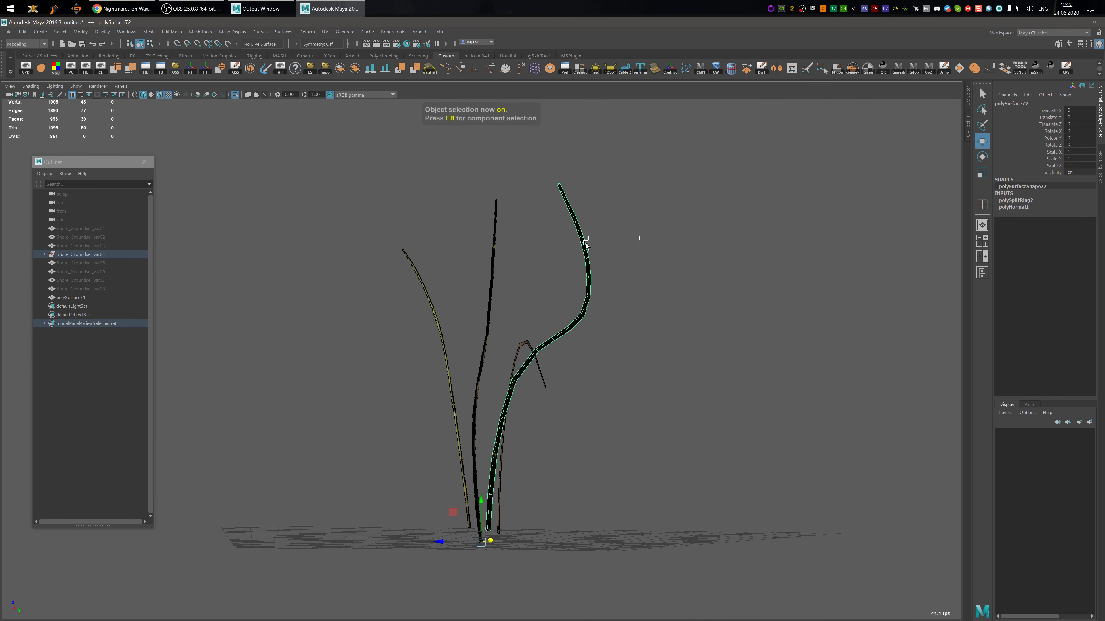
{"action": "key", "text": "ctrl+shift+c"}
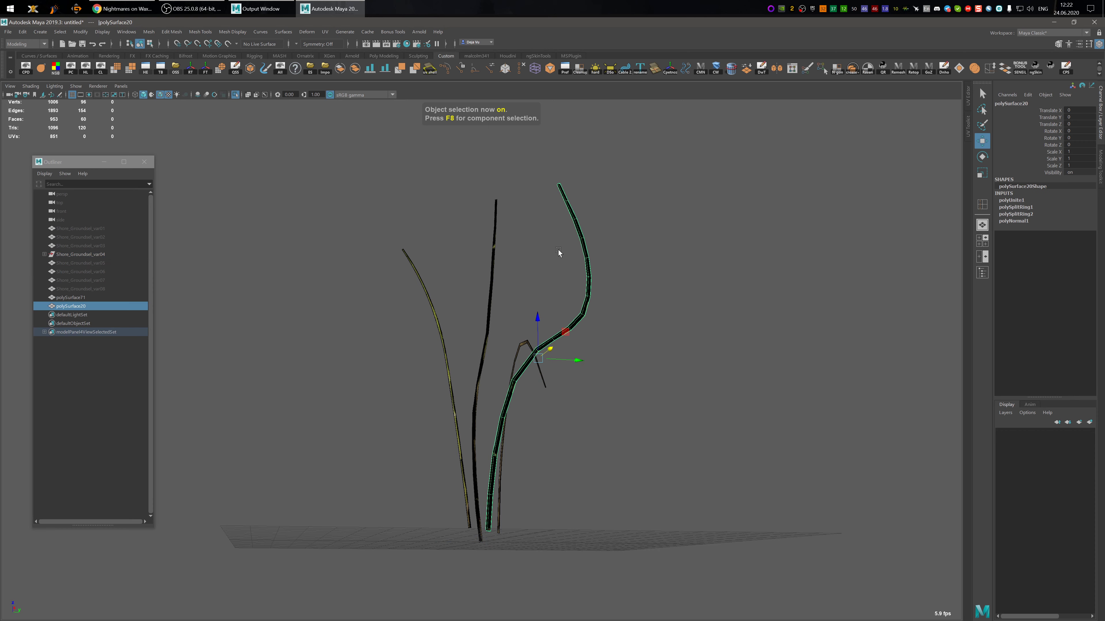
{"action": "key", "text": "ctrl+F9"}
{"action": "key", "text": "alt+m"}
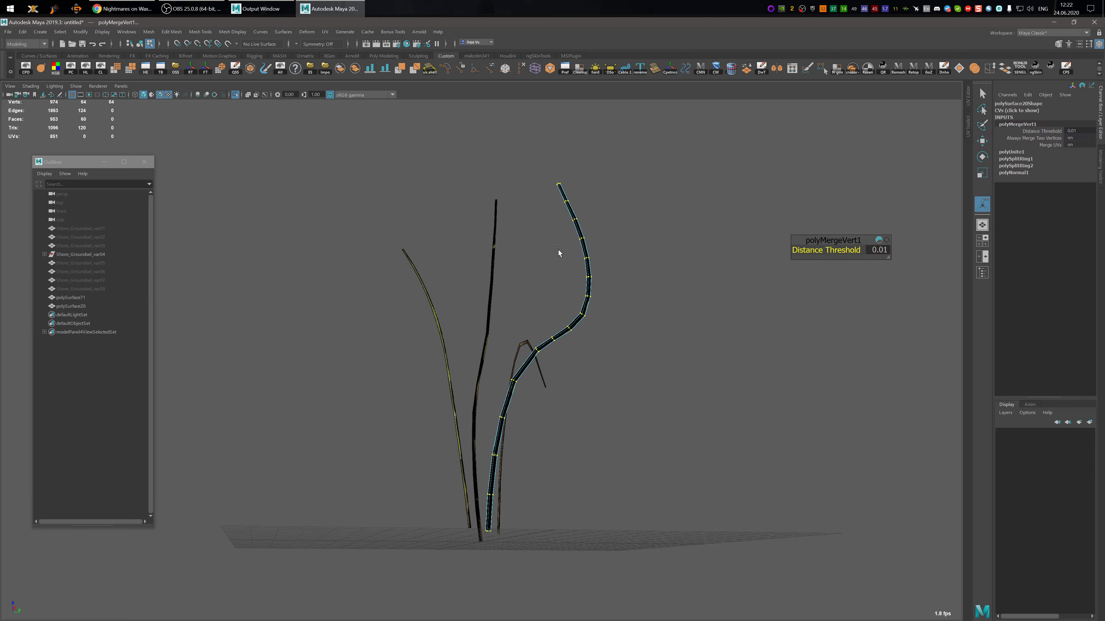
{"action": "key", "text": "w"}
{"action": "left_click_drag", "start_coordinate": [609, 328], "coordinate": [576, 277], "text": "alt"}
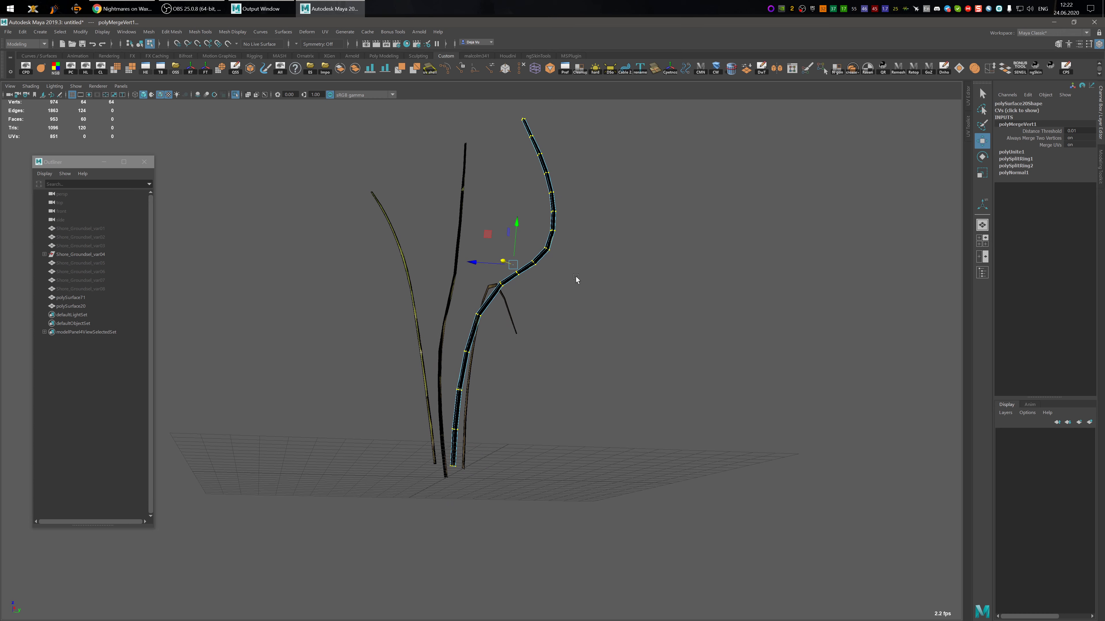
- Soften all edges of the merged wavy stem
{"action": "key", "text": "F8"}
{"action": "key", "text": "alt+s"}
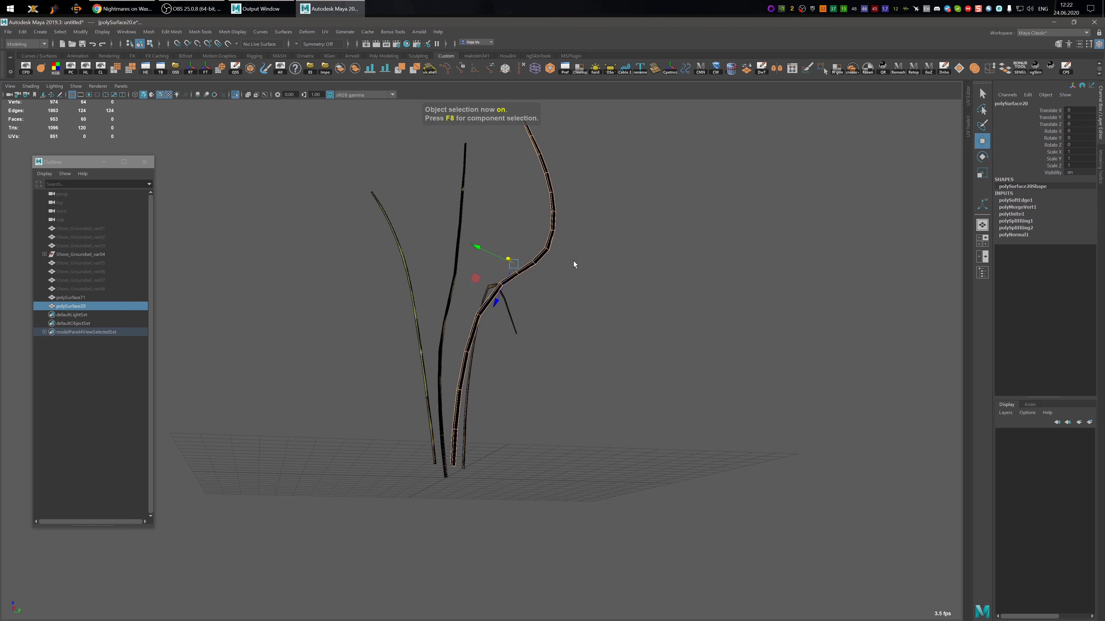
{"action": "left_click_drag", "start_coordinate": [551, 409], "coordinate": [482, 374], "text": "alt"}
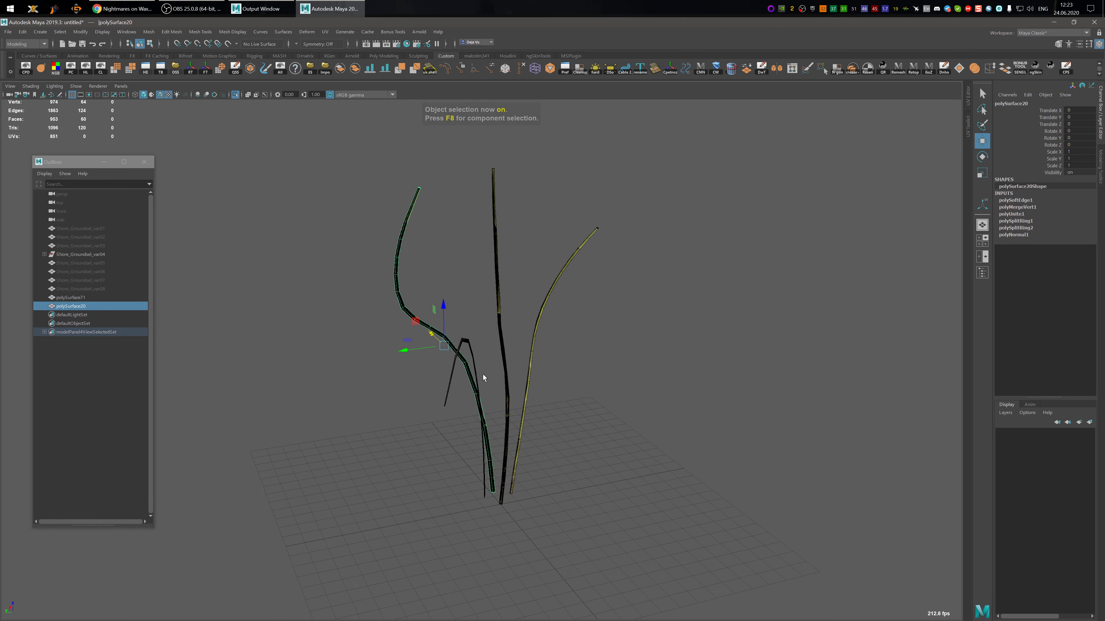
- Try to insert a lengthwise edge loop along the middle of the upright brown-green stem card before duplicating it
{"action": "left_click", "coordinate": [499, 314]}
{"action": "key", "text": "f"}
{"action": "left_click_drag", "start_coordinate": [493, 337], "coordinate": [443, 398], "text": "alt"}
{"action": "scroll", "coordinate": [524, 424], "scroll_direction": "up", "scroll_amount": 3}
{"action": "right_click_drag", "start_coordinate": [443, 397], "coordinate": [451, 373], "text": "shift"}
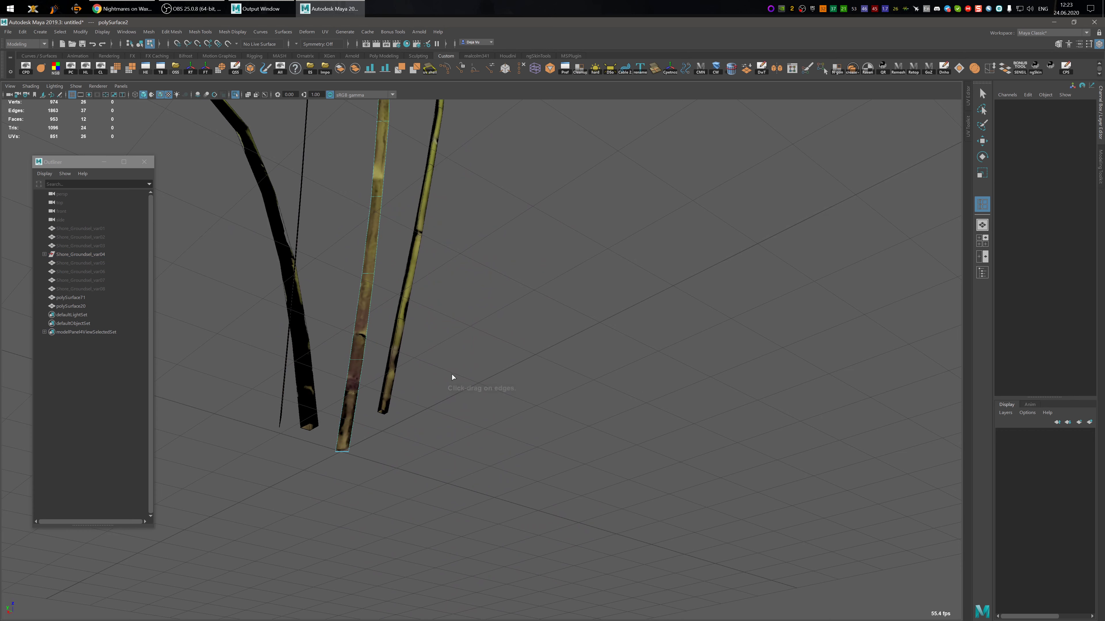
{"action": "middle_click_drag", "start_coordinate": [451, 374], "coordinate": [485, 372], "text": "alt"}
{"action": "left_click", "coordinate": [429, 368]}
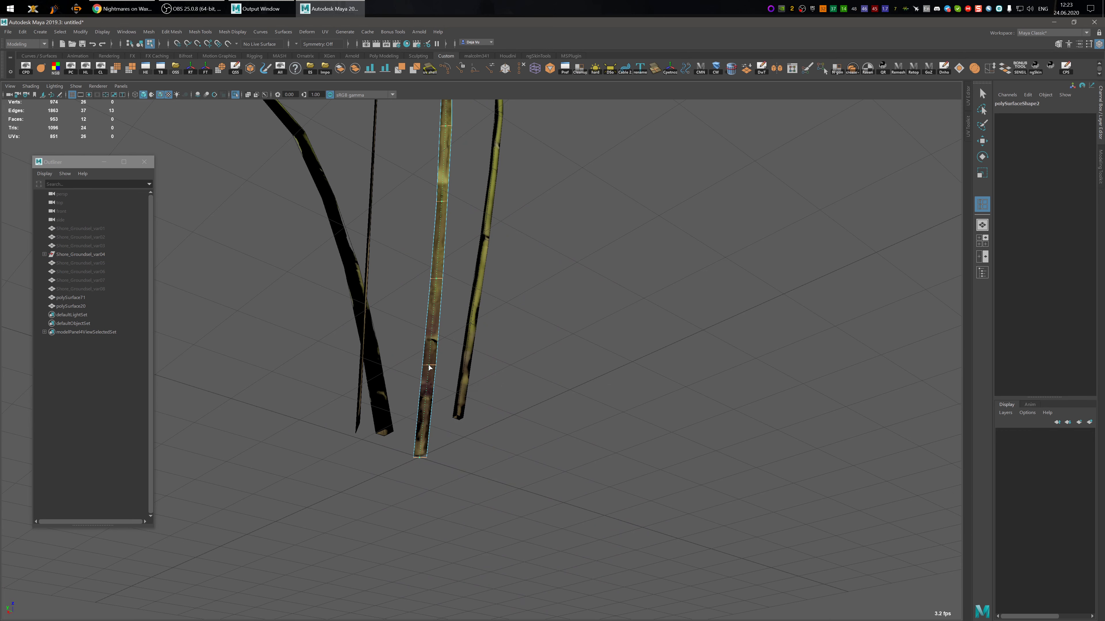
{"action": "left_click", "coordinate": [429, 369]}
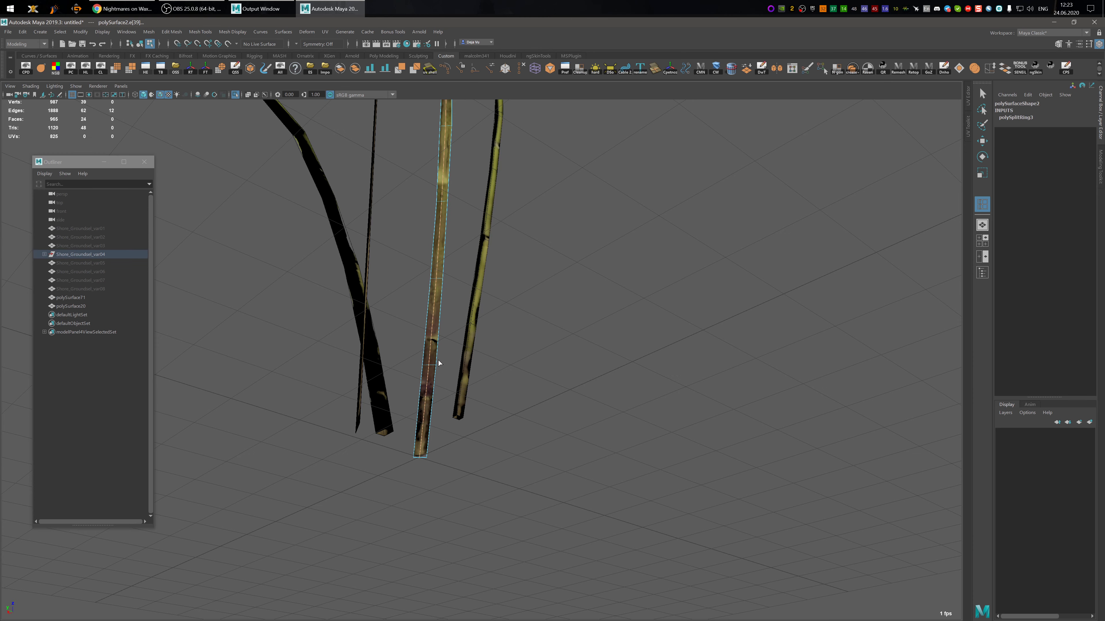
{"action": "left_click_drag", "start_coordinate": [492, 315], "coordinate": [468, 337], "text": "alt"}
{"action": "key", "text": "ctrl+z"}
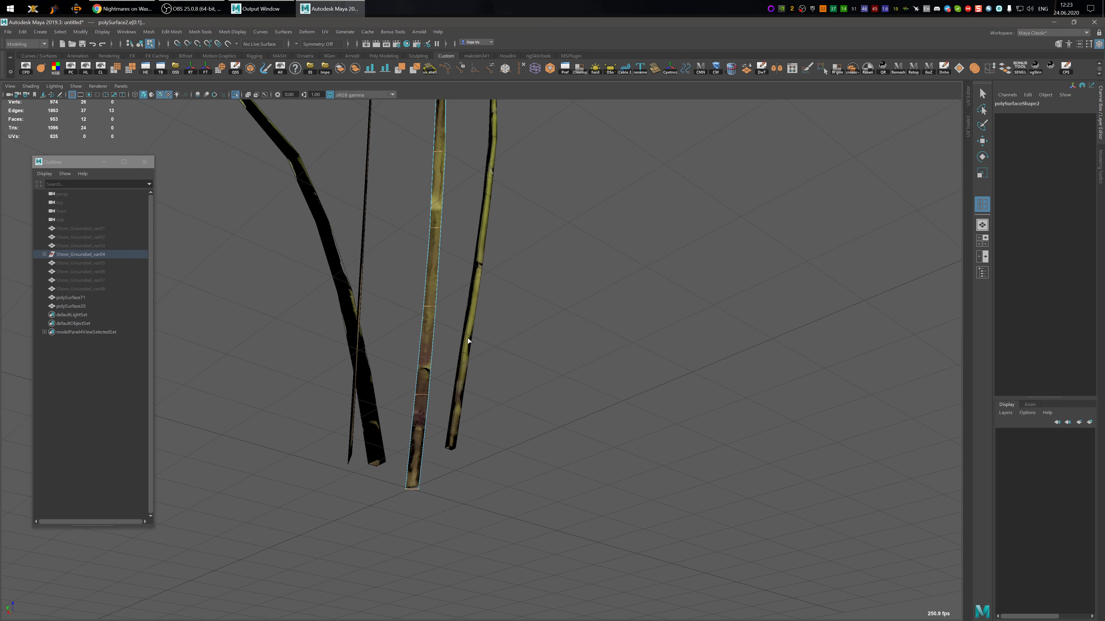
- Duplicate the upright brown-green stem card and reverse the normals of the duplicate
{"action": "key", "text": "F8"}
{"action": "scroll", "coordinate": [450, 341], "scroll_direction": "down", "scroll_amount": 4}
{"action": "key", "text": "w"}
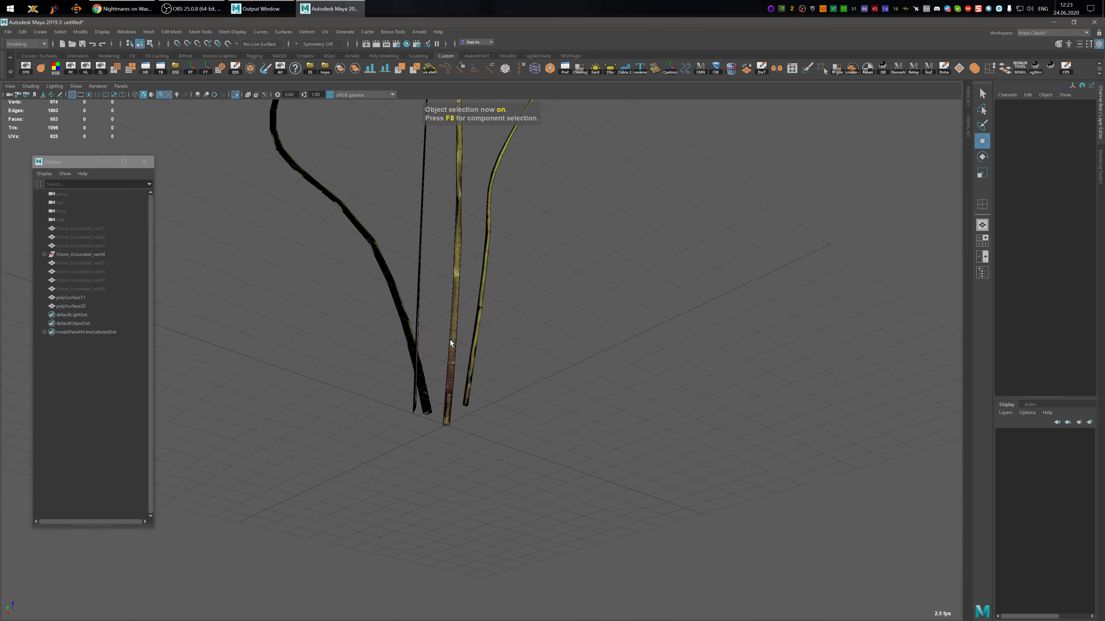
{"action": "left_click", "coordinate": [455, 316]}
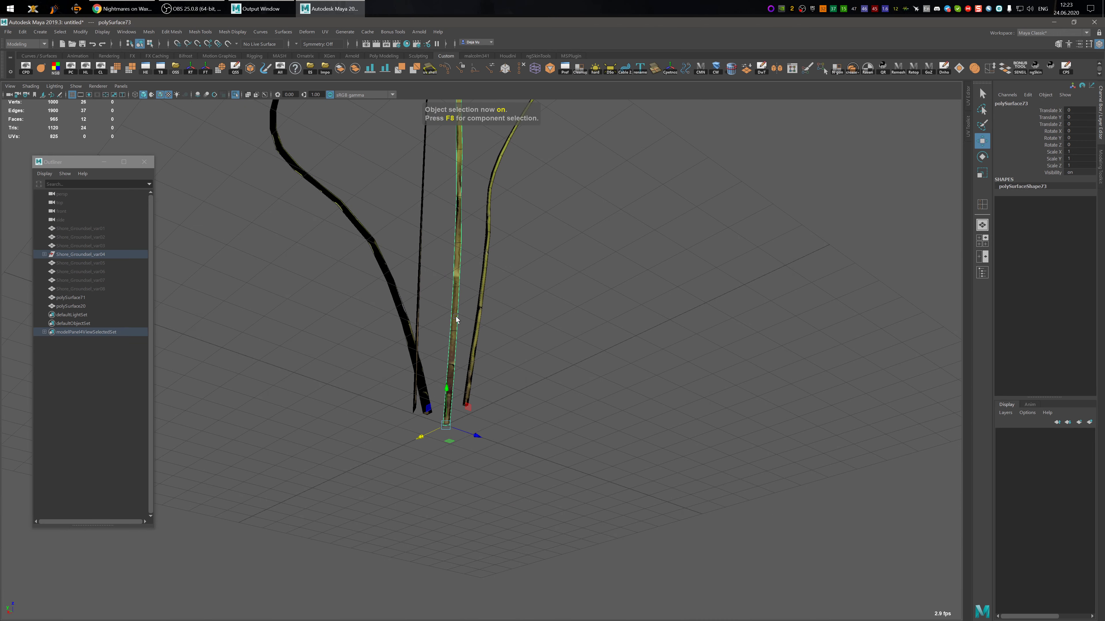
{"action": "key", "text": "g"}
{"action": "left_click_drag", "start_coordinate": [473, 315], "coordinate": [540, 494], "text": "alt"}
{"action": "scroll", "coordinate": [541, 494], "scroll_direction": "up", "scroll_amount": 3}
- Insert a lengthwise edge loop along the middle of the duplicated upright stem card and offset it from the surface
{"action": "key", "text": "y"}
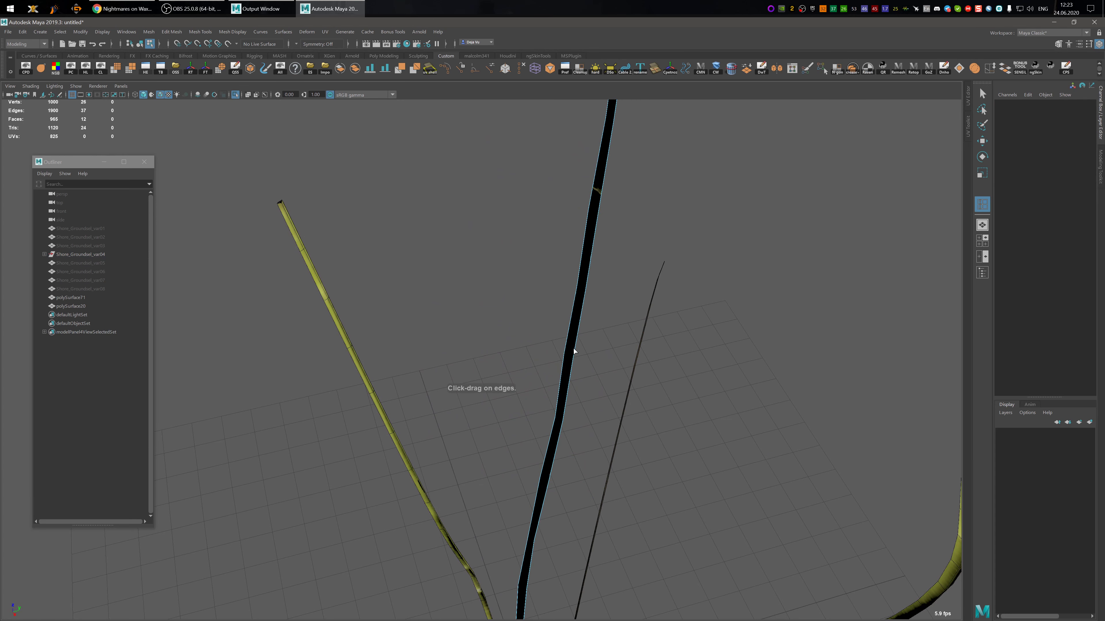
{"action": "left_click_drag", "start_coordinate": [592, 314], "coordinate": [590, 368], "text": "alt"}
{"action": "left_click", "coordinate": [604, 227]}
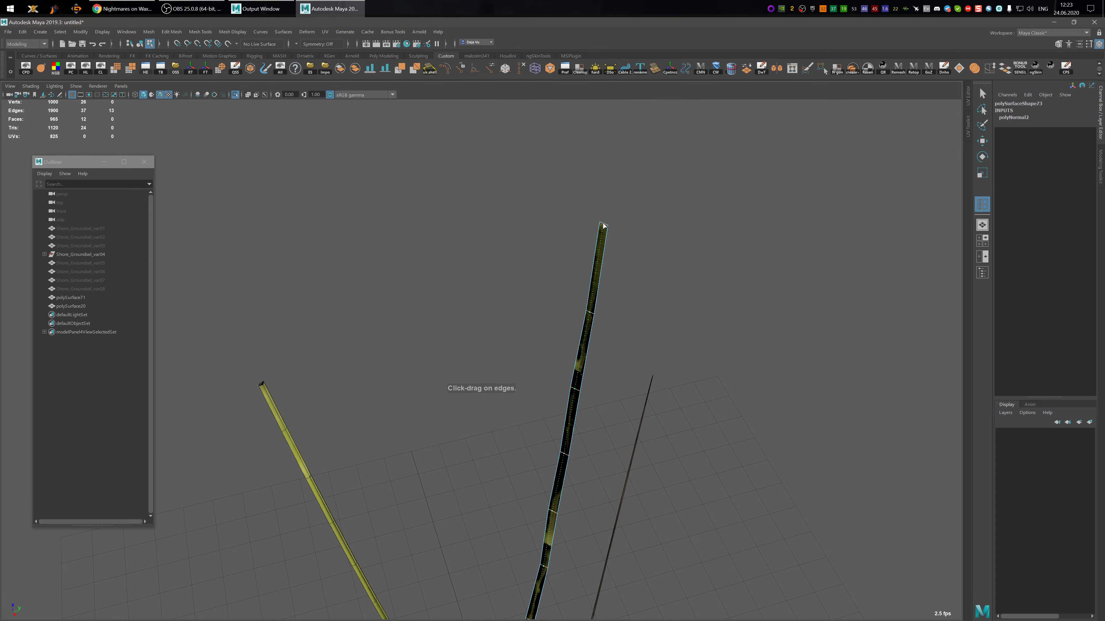
{"action": "left_click_drag", "start_coordinate": [644, 406], "coordinate": [646, 337], "text": "alt"}
{"action": "key", "text": "w"}
{"action": "left_click_drag", "start_coordinate": [619, 396], "coordinate": [473, 422], "text": "alt"}
- Insert a lengthwise edge loop along the middle of the original upright stem card and offset it from the surface
{"action": "key", "text": "y"}
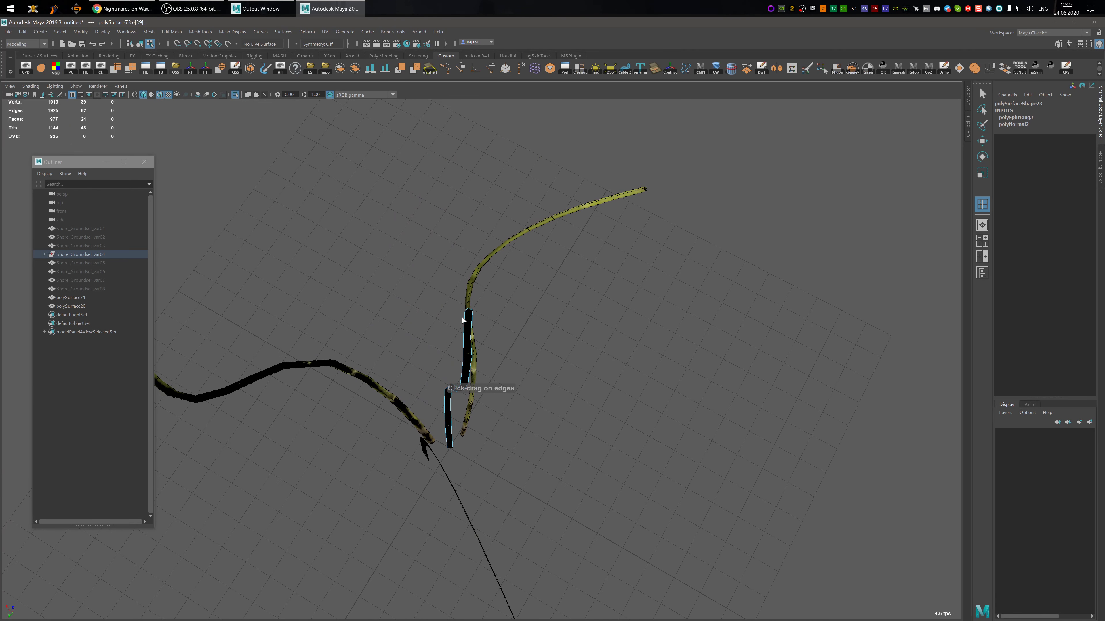
{"action": "left_click", "coordinate": [468, 312]}
{"action": "left_click", "coordinate": [468, 312]}
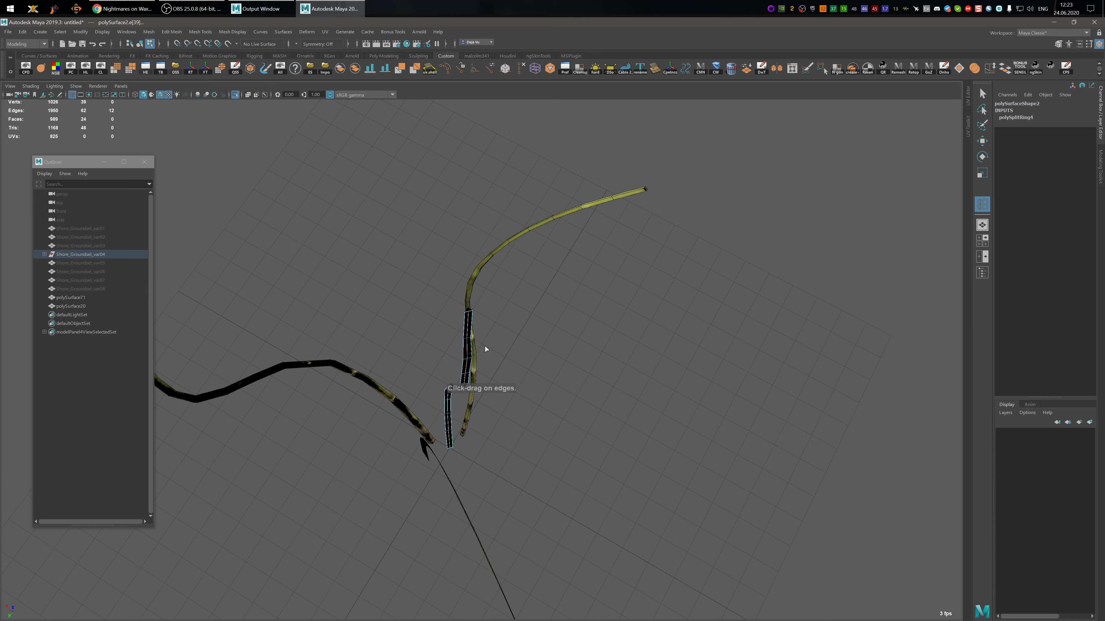
{"action": "left_click_drag", "start_coordinate": [485, 346], "coordinate": [505, 345], "text": "alt"}
{"action": "key", "text": "w"}
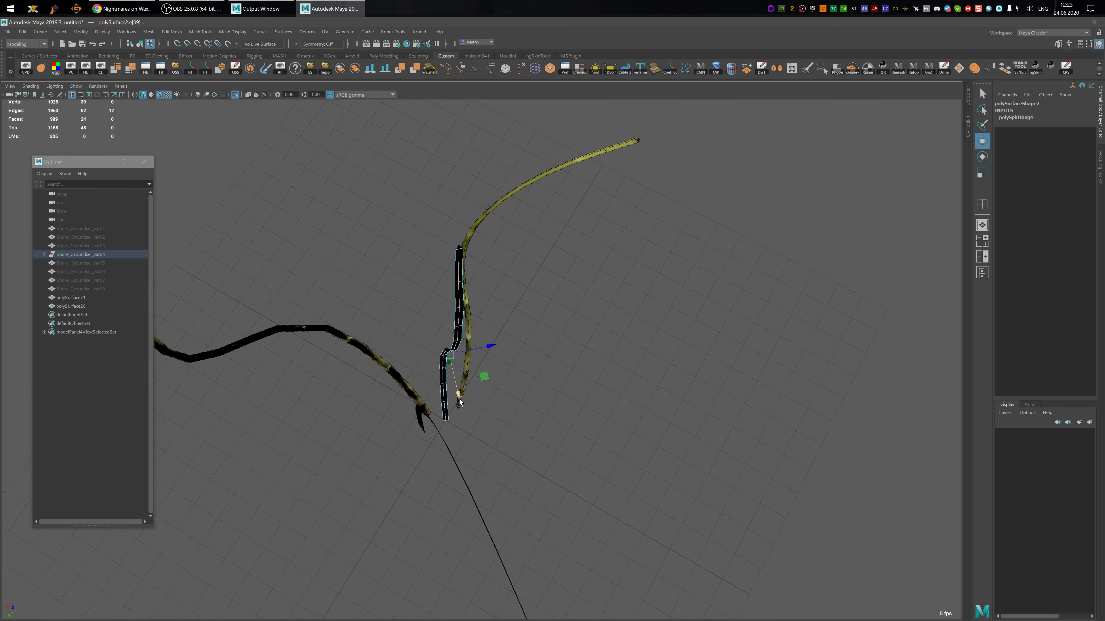
{"action": "left_click_drag", "start_coordinate": [459, 400], "coordinate": [478, 442]}
- Combine the two upright stem halves into one mesh and merge its vertices with a 0.01 distance threshold
{"action": "key", "text": "F8"}
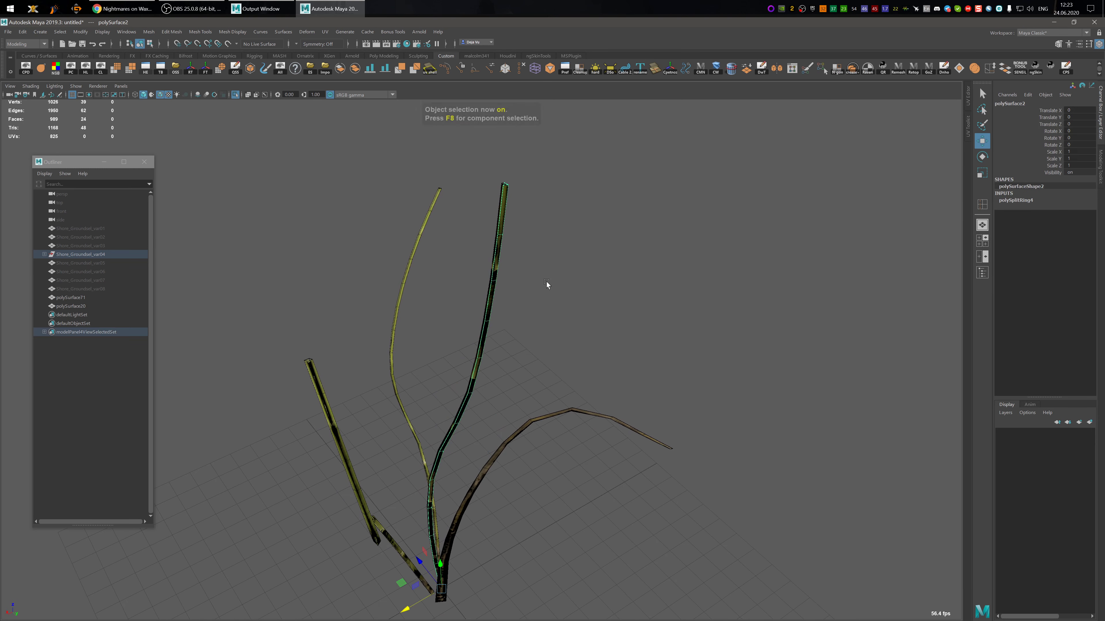
{"action": "key", "text": "g"}
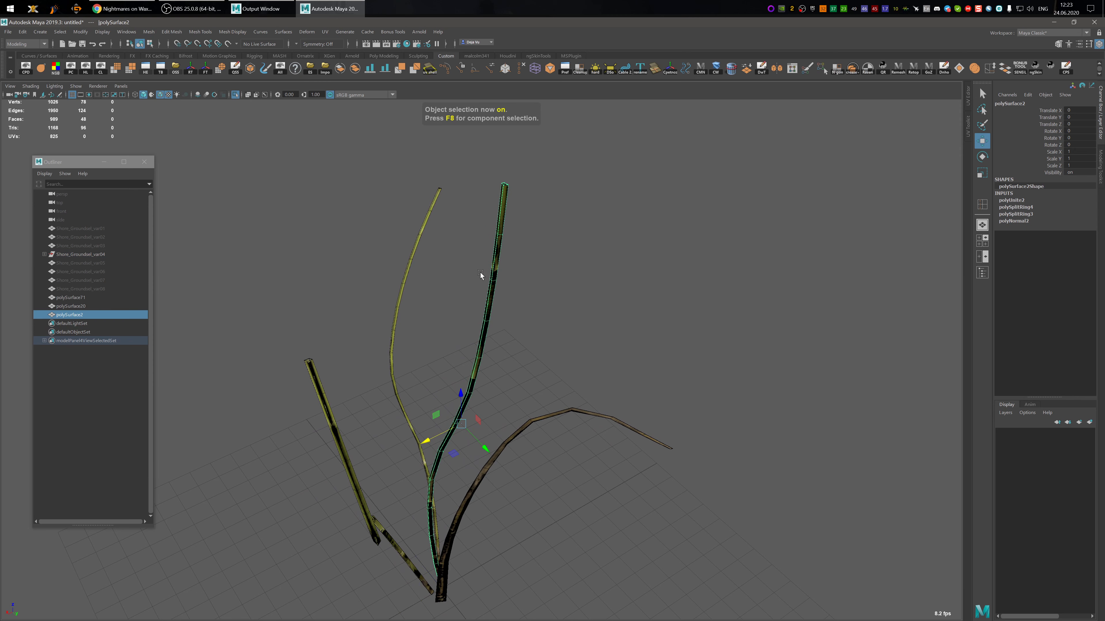
{"action": "key", "text": "ctrl+F9"}
{"action": "key", "text": "g"}
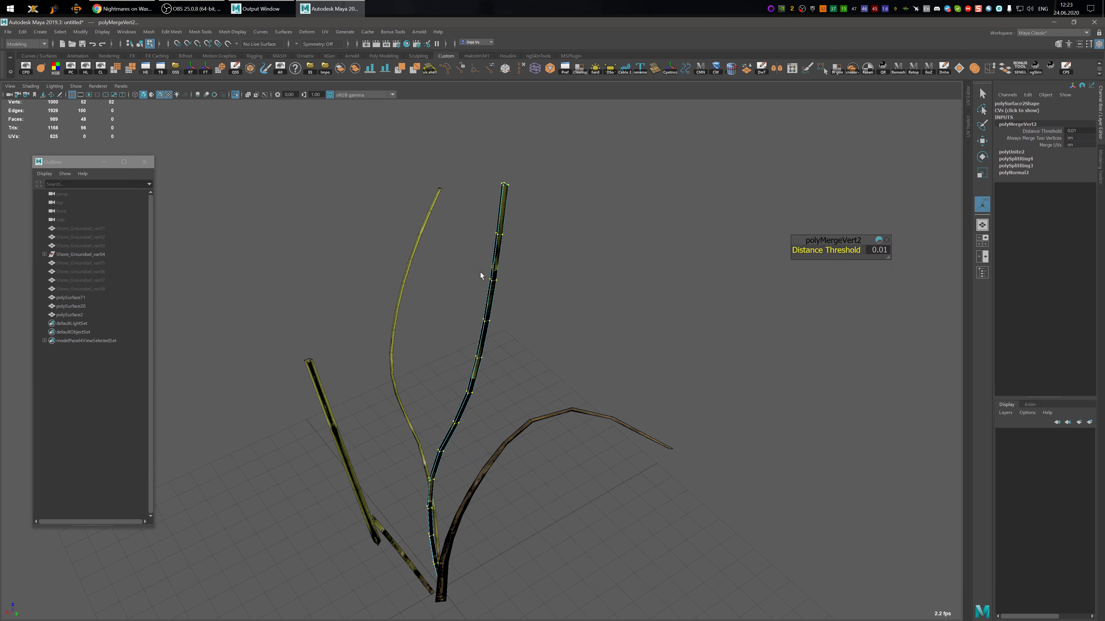
- Soften all edges of the merged upright stem
{"action": "key", "text": "w"}
{"action": "middle_click_drag", "start_coordinate": [581, 313], "coordinate": [586, 286], "text": "alt"}
{"action": "key", "text": "ctrl+F10"}
{"action": "scroll", "coordinate": [561, 294], "scroll_direction": "up", "scroll_amount": 3}
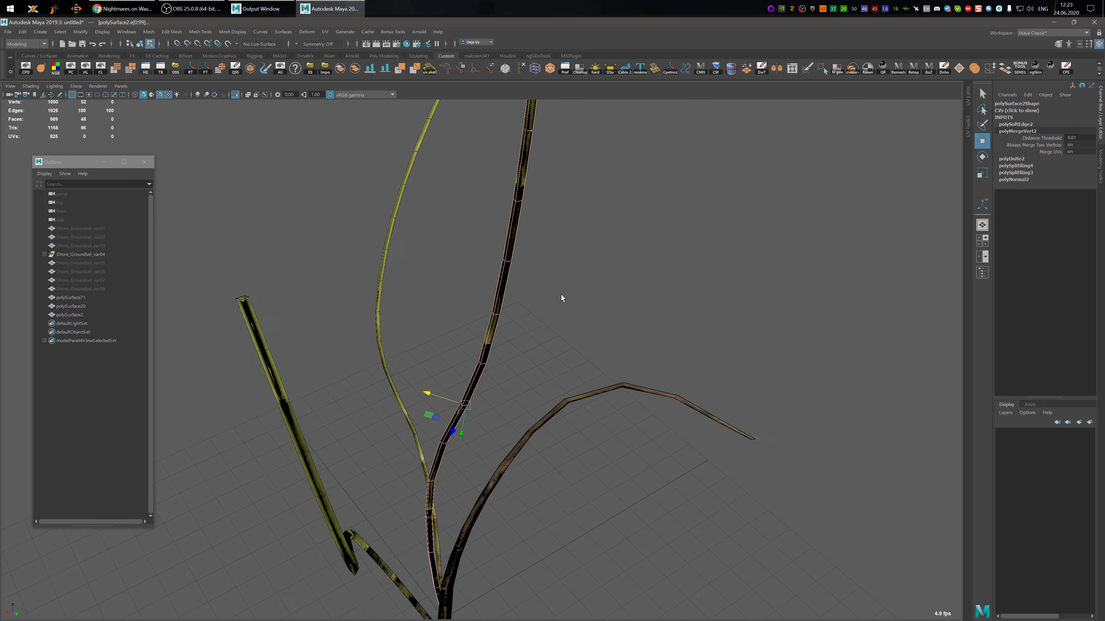
{"action": "scroll", "coordinate": [561, 295], "scroll_direction": "up", "scroll_amount": 1}
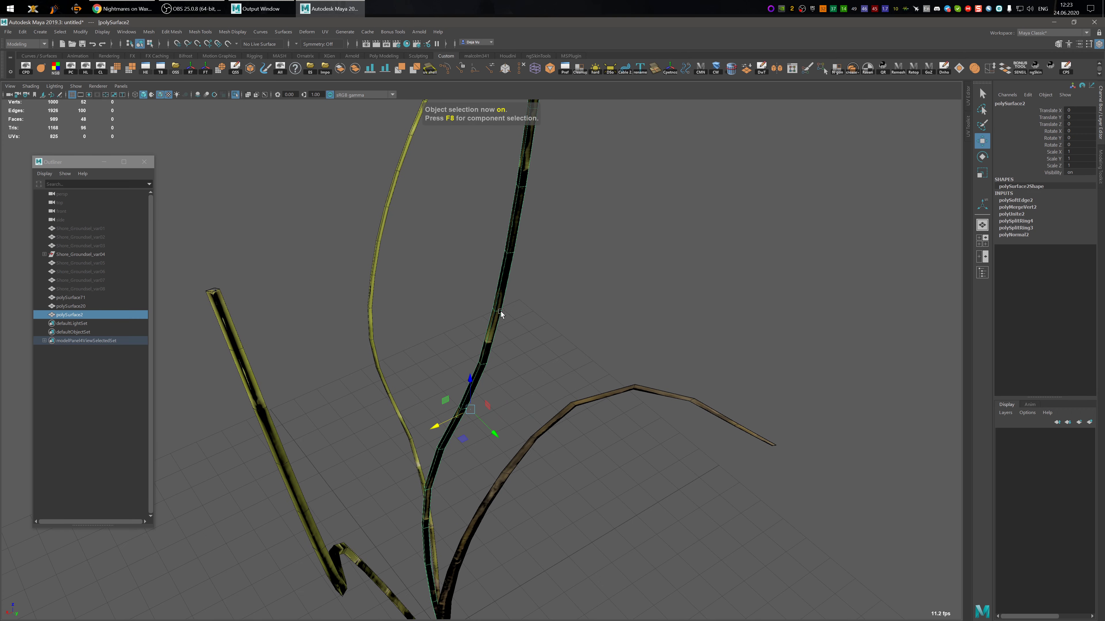
- Select the arching brown stem card and duplicate it in place
{"action": "middle_click_drag", "start_coordinate": [391, 336], "coordinate": [438, 304], "text": "alt"}
{"action": "left_click", "coordinate": [419, 301]}
{"action": "left_click_drag", "start_coordinate": [418, 301], "coordinate": [472, 333], "text": "alt"}
{"action": "left_click", "coordinate": [625, 261]}
{"action": "key", "text": "f"}
{"action": "left_click_drag", "start_coordinate": [606, 353], "coordinate": [494, 330], "text": "alt"}
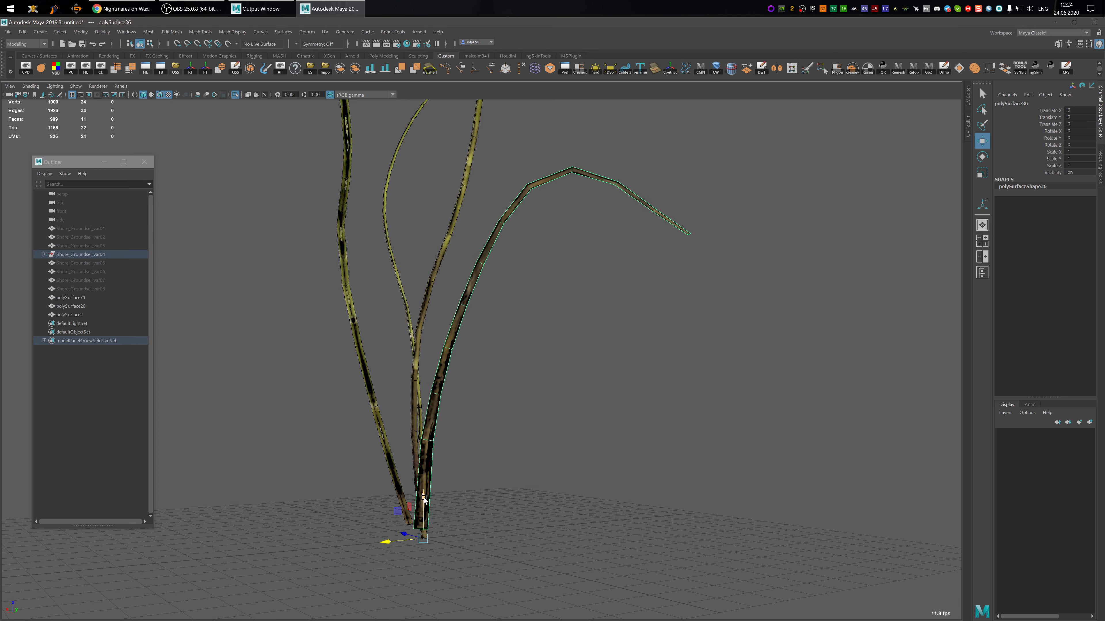
{"action": "left_click_drag", "start_coordinate": [424, 500], "coordinate": [447, 525]}
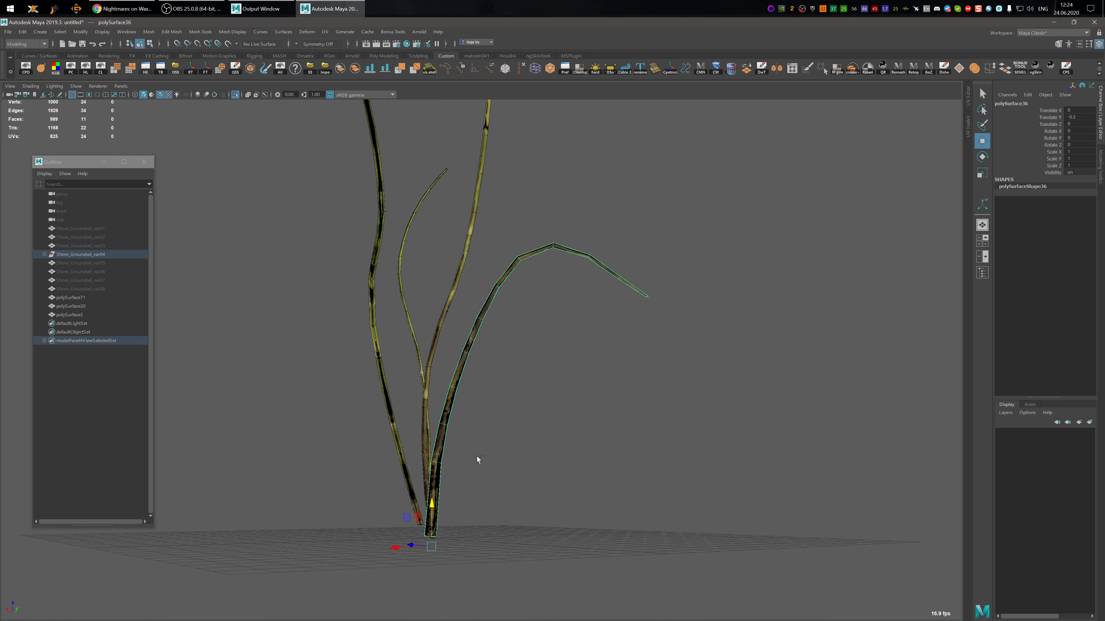
{"action": "key", "text": "ctrl+z"}
{"action": "middle_click_drag", "start_coordinate": [478, 460], "coordinate": [496, 467], "text": "alt"}
{"action": "scroll", "coordinate": [497, 466], "scroll_direction": "down", "scroll_amount": 3}
{"action": "left_click_drag", "start_coordinate": [496, 467], "coordinate": [481, 467], "text": "alt"}
{"action": "scroll", "coordinate": [480, 466], "scroll_direction": "up", "scroll_amount": 6}
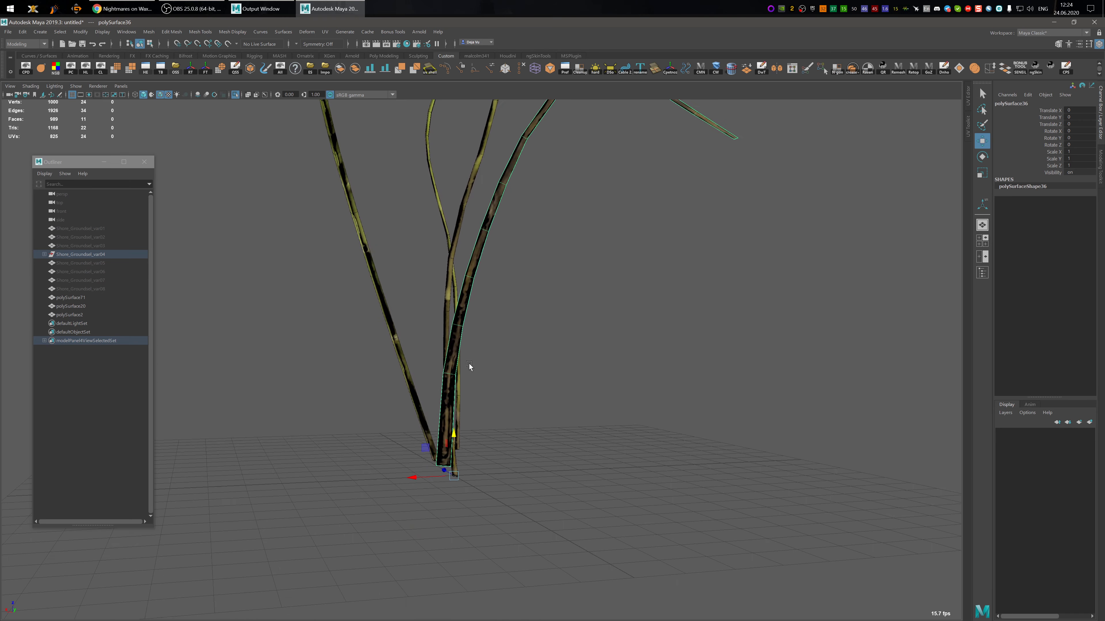
{"action": "left_click_drag", "start_coordinate": [474, 365], "coordinate": [484, 367], "text": "alt"}
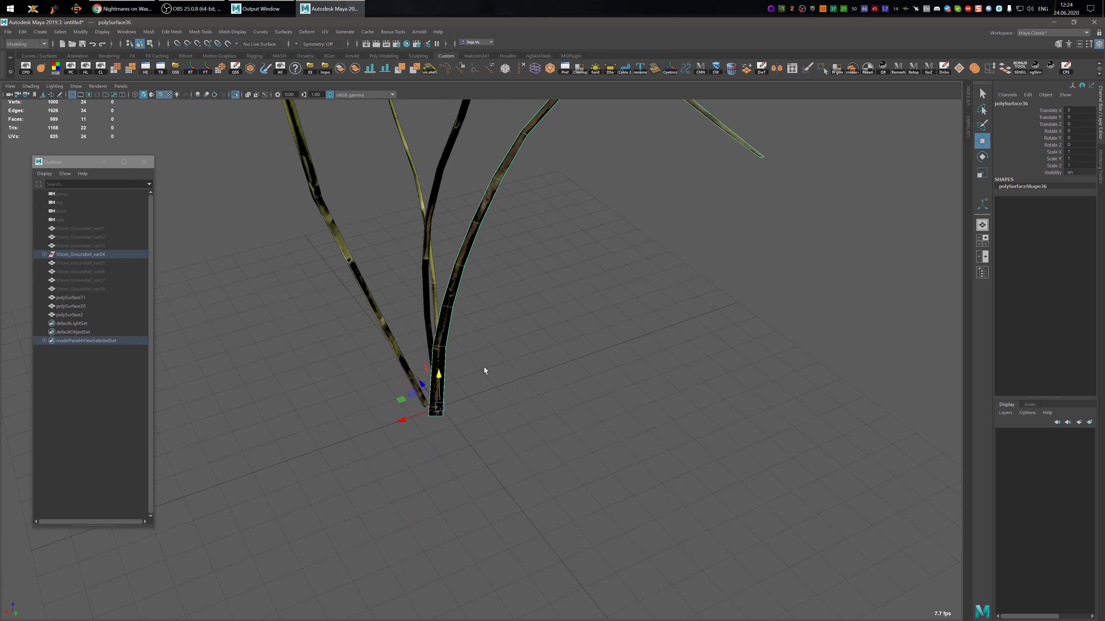
{"action": "right_click_drag", "start_coordinate": [482, 360], "coordinate": [481, 340], "text": "shift"}
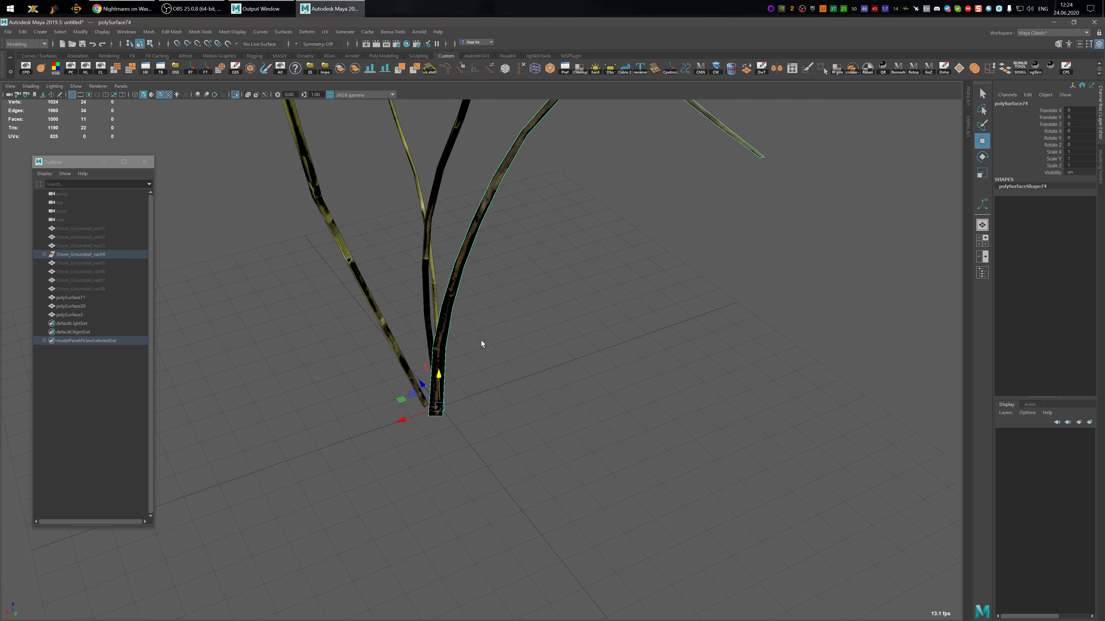
- Try to insert a lengthwise edge loop along the middle of the duplicated arching card and offset it at the tip
{"action": "left_click", "coordinate": [438, 346]}
{"action": "left_click_drag", "start_coordinate": [439, 346], "coordinate": [432, 438], "text": "alt"}
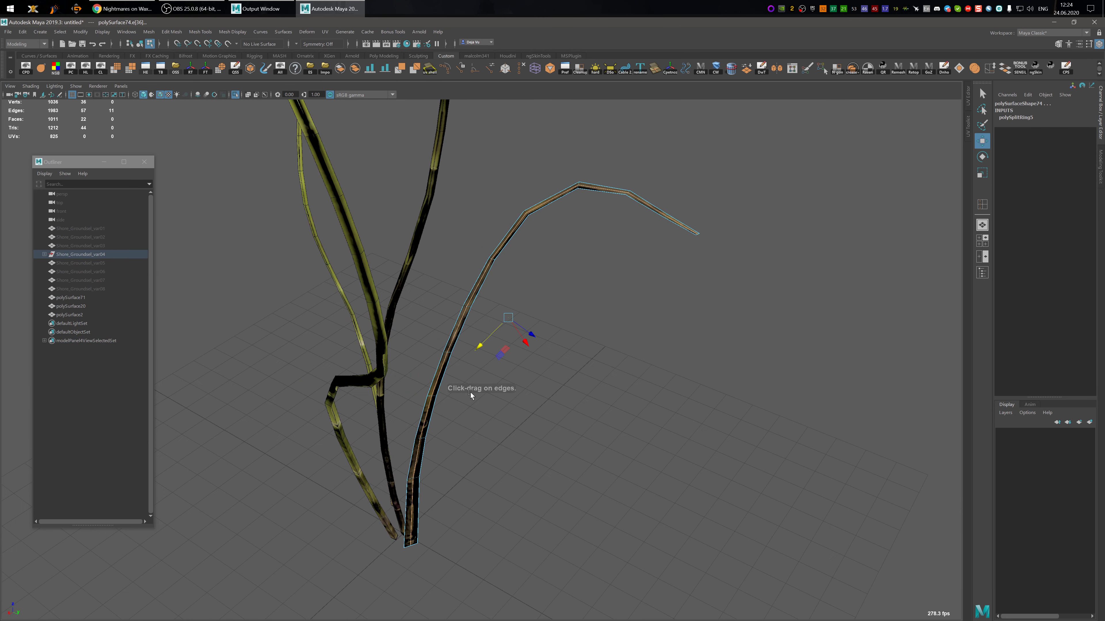
{"action": "mouse_move", "coordinate": [470, 392]}
{"action": "left_mouse_down", "text": "alt"}
{"action": "mouse_move", "coordinate": [515, 395]}
{"action": "mouse_move", "coordinate": [359, 369]}
{"action": "mouse_move", "coordinate": [337, 352]}
{"action": "mouse_move", "coordinate": [445, 338]}
{"action": "mouse_move", "coordinate": [566, 296]}
{"action": "mouse_move", "coordinate": [577, 362]}
{"action": "mouse_move", "coordinate": [553, 349]}
{"action": "mouse_move", "coordinate": [484, 395]}
{"action": "left_mouse_up", "text": "alt"}
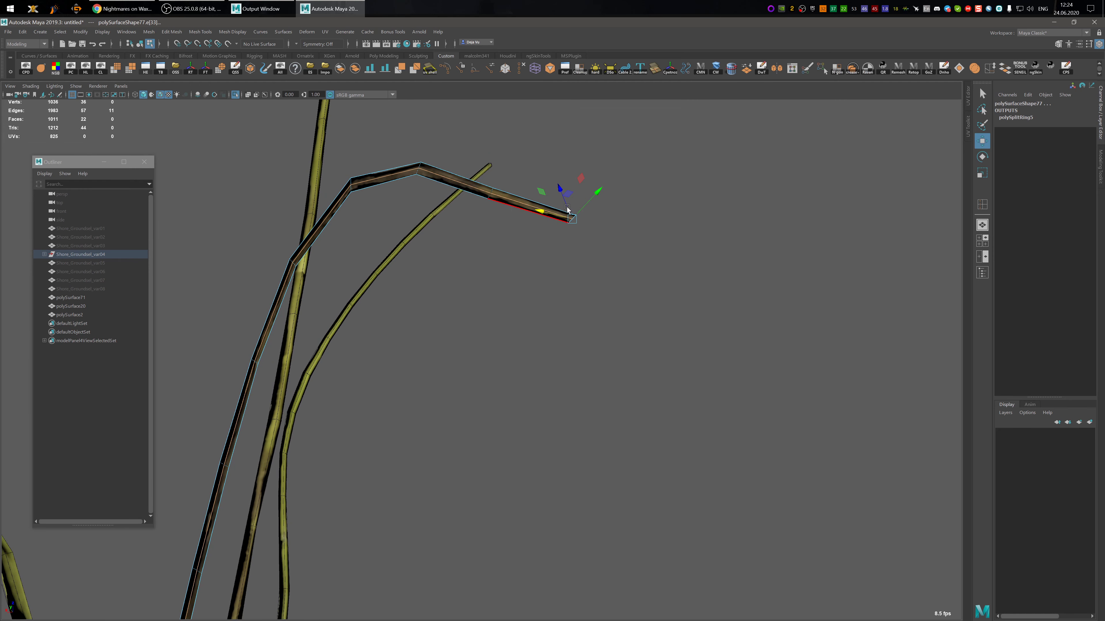
{"action": "left_click_drag", "start_coordinate": [560, 188], "coordinate": [580, 199]}
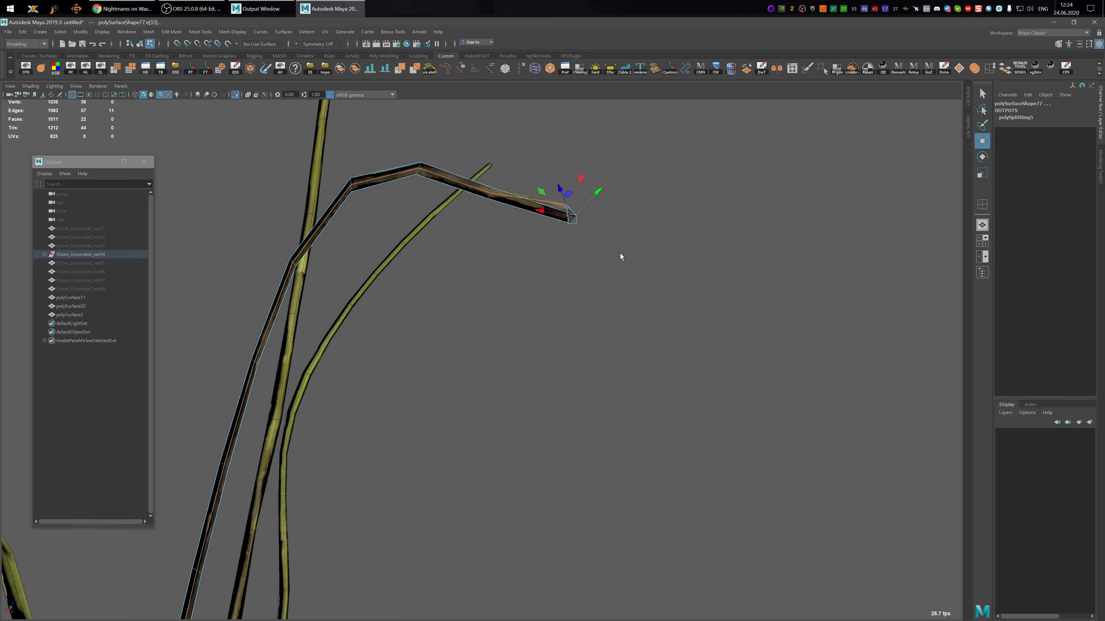
{"action": "left_click_drag", "start_coordinate": [619, 253], "coordinate": [462, 378], "text": "alt"}
{"action": "key", "text": "ctrl+z"}
- Connect the cross edges of the duplicated arching card with one segment and offset the new centre edges from the surface
{"action": "right_click_drag", "start_coordinate": [463, 378], "coordinate": [462, 372], "text": "shift"}
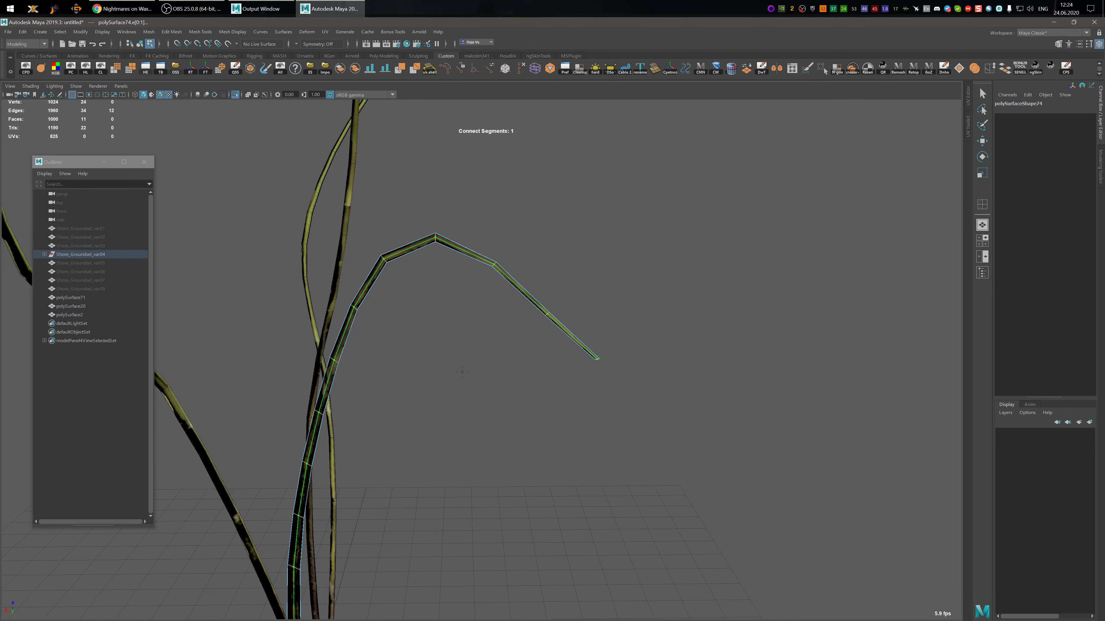
{"action": "key", "text": "w"}
{"action": "left_click_drag", "start_coordinate": [469, 368], "coordinate": [435, 405], "text": "alt"}
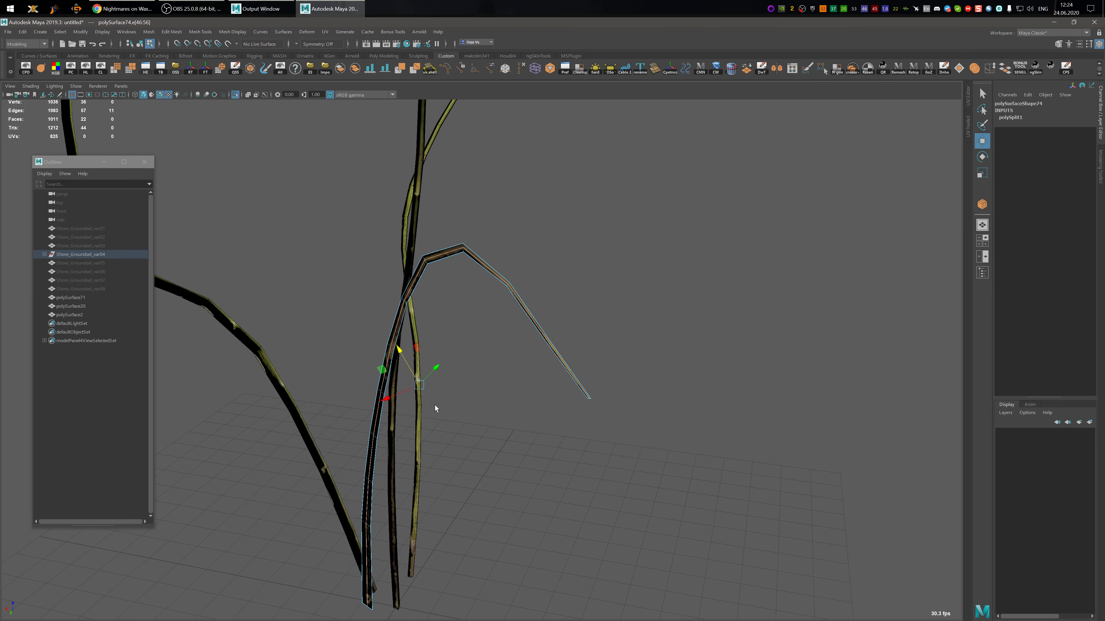
{"action": "right_click_drag", "start_coordinate": [433, 407], "coordinate": [433, 407], "text": "ctrl+shift"}
{"action": "left_click_drag", "start_coordinate": [433, 407], "coordinate": [398, 395]}
{"action": "left_click_drag", "start_coordinate": [519, 421], "coordinate": [450, 420], "text": "alt"}
- Insert a lengthwise edge loop along the middle of the original arching stem card and offset it from the surface
{"action": "key", "text": "F8"}
{"action": "left_click", "coordinate": [362, 381]}
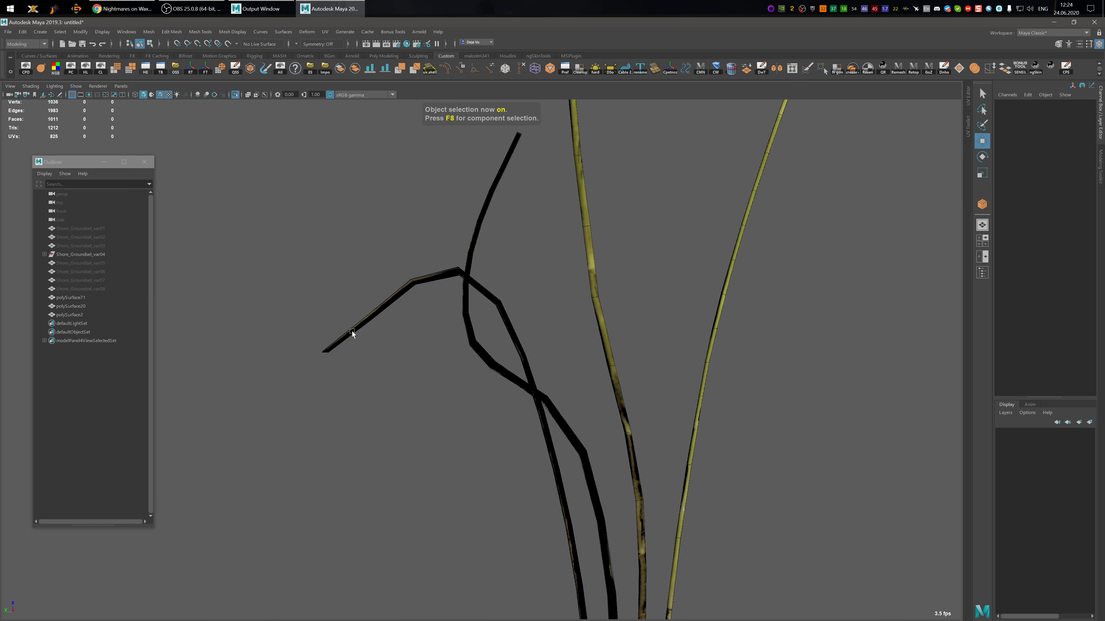
{"action": "left_click", "coordinate": [353, 330]}
{"action": "left_click_drag", "start_coordinate": [383, 329], "coordinate": [419, 326], "text": "alt"}
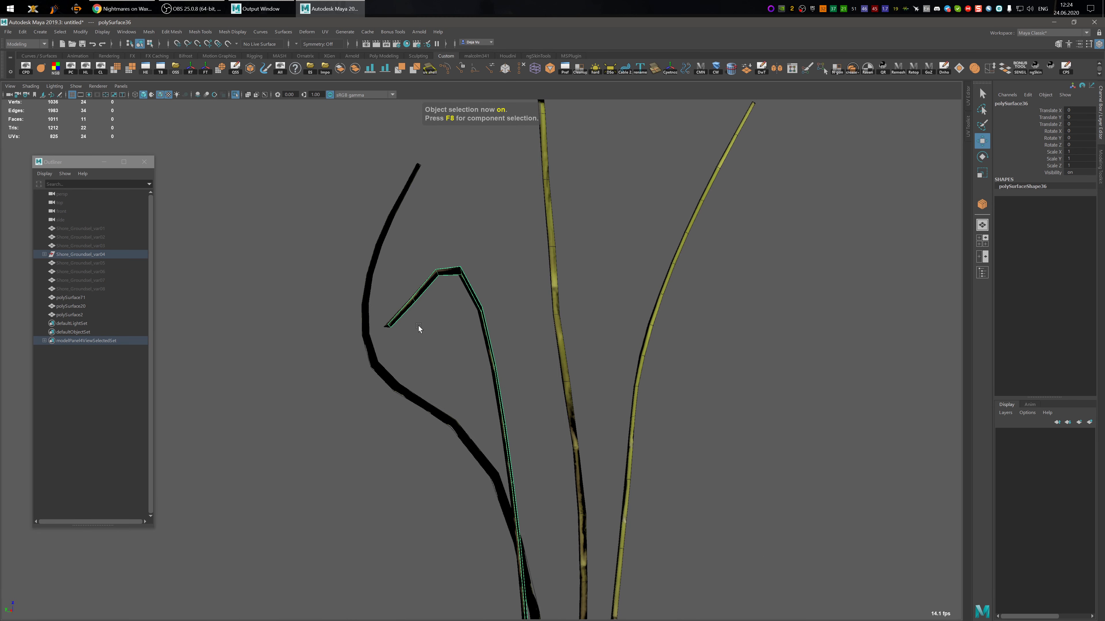
{"action": "key", "text": "g"}
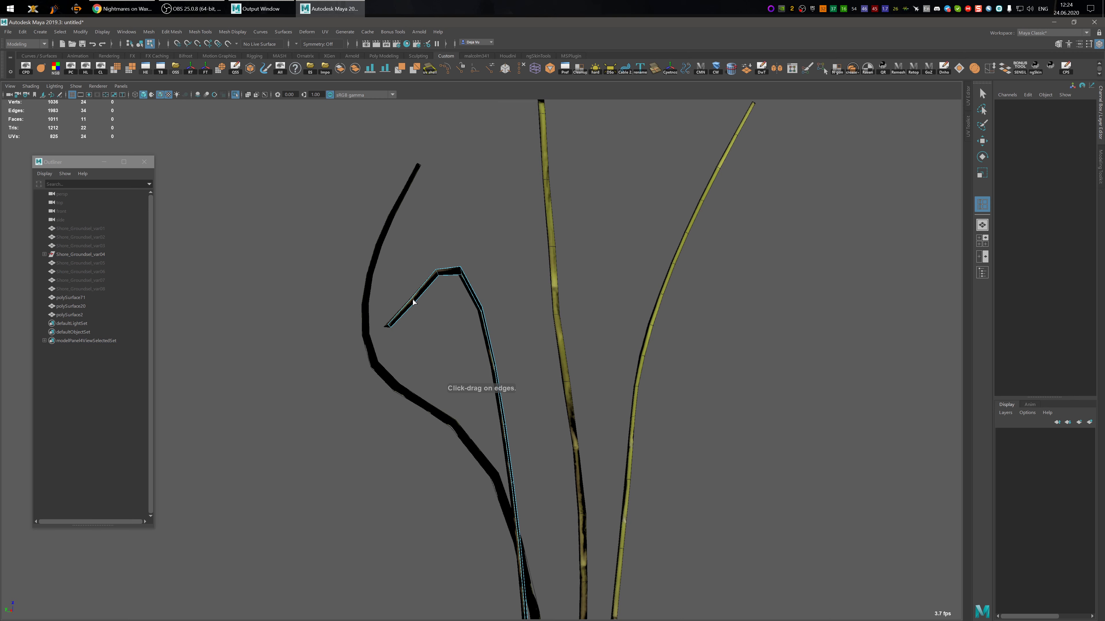
{"action": "left_click", "coordinate": [414, 301]}
{"action": "middle_click_drag", "start_coordinate": [555, 424], "coordinate": [567, 389], "text": "alt"}
{"action": "left_click_drag", "start_coordinate": [464, 410], "coordinate": [525, 416]}
{"action": "scroll", "coordinate": [524, 416], "scroll_direction": "down", "scroll_amount": 5}
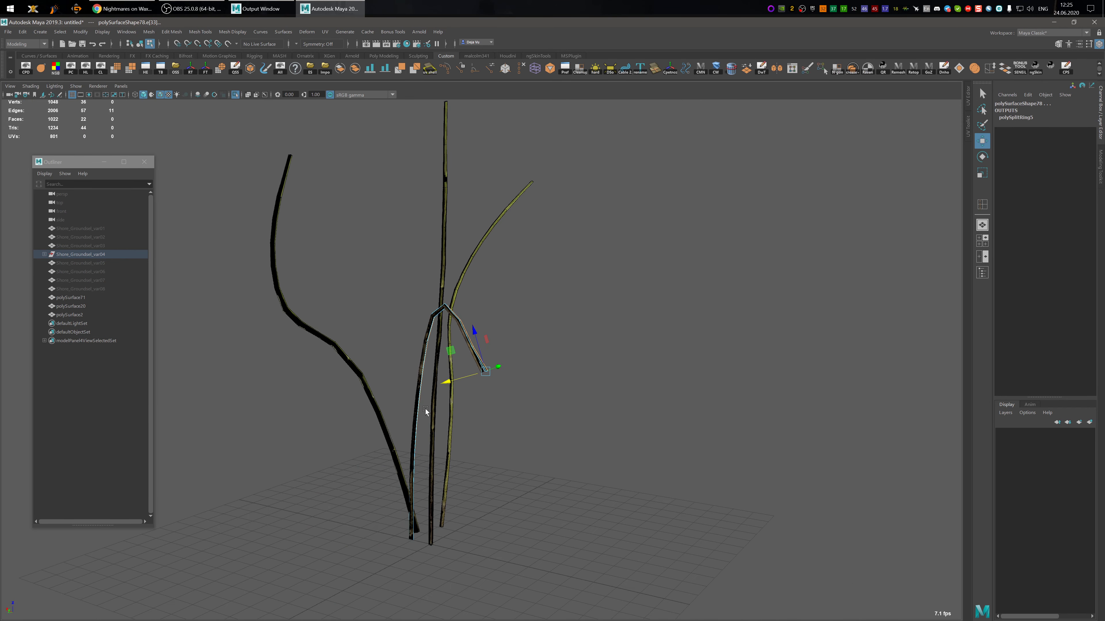
- Combine the two arching stem halves into one mesh and convert the selection to its vertices
{"action": "key", "text": "F8"}
{"action": "key", "text": "g"}
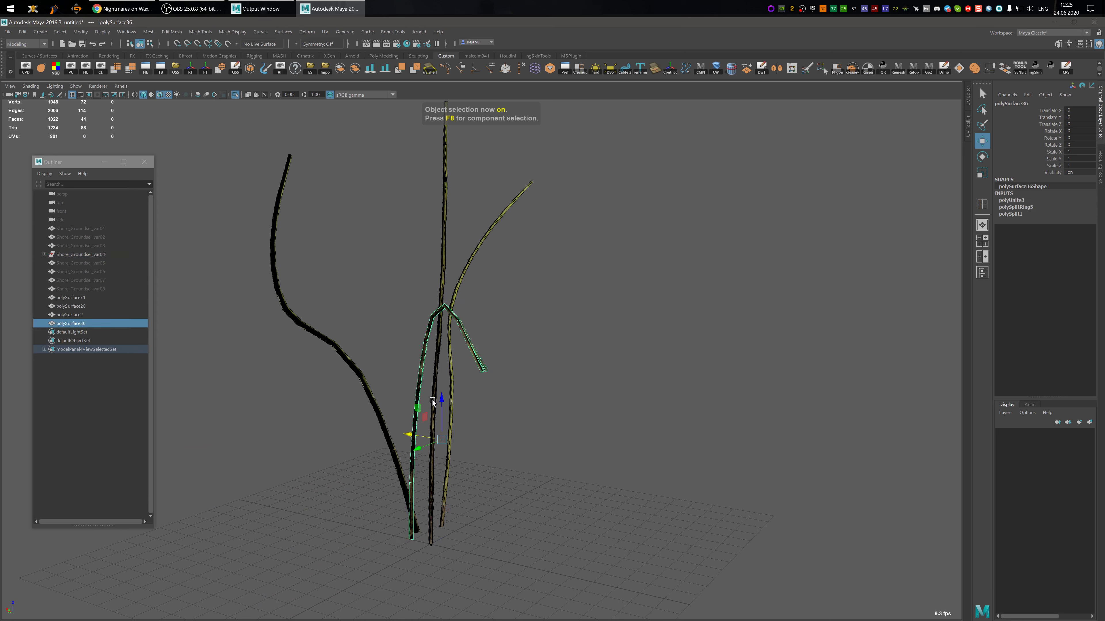
{"action": "middle_click_drag", "start_coordinate": [441, 400], "coordinate": [460, 357], "text": "alt"}
{"action": "key", "text": "ctrl+F9"}
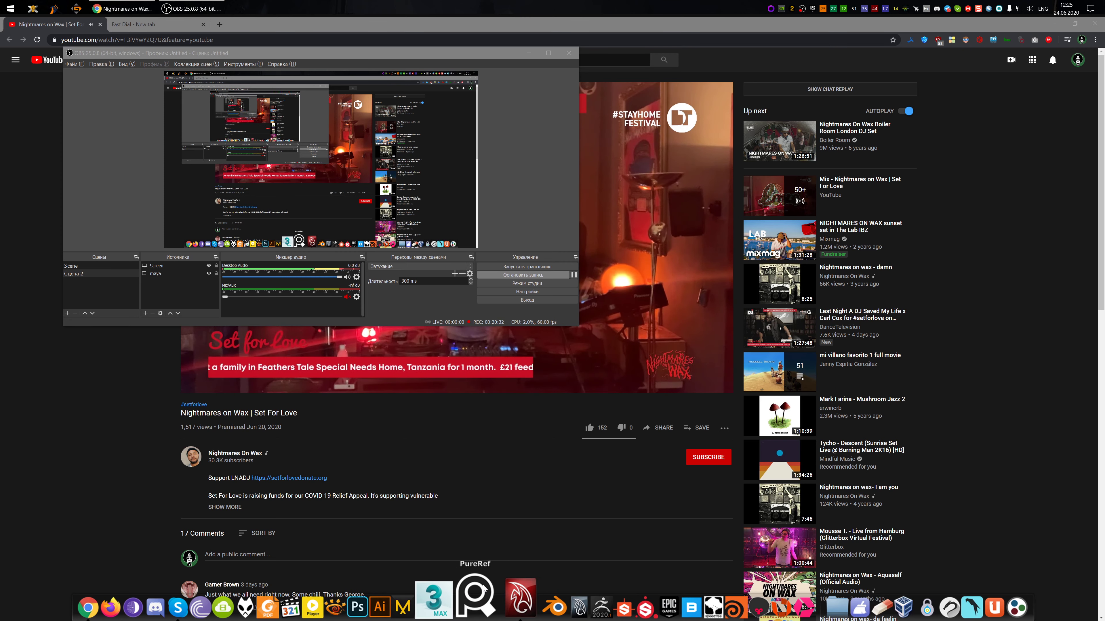
- Relaunch Maya and bring its new session to the front
{"action": "left_click", "coordinate": [512, 598]}
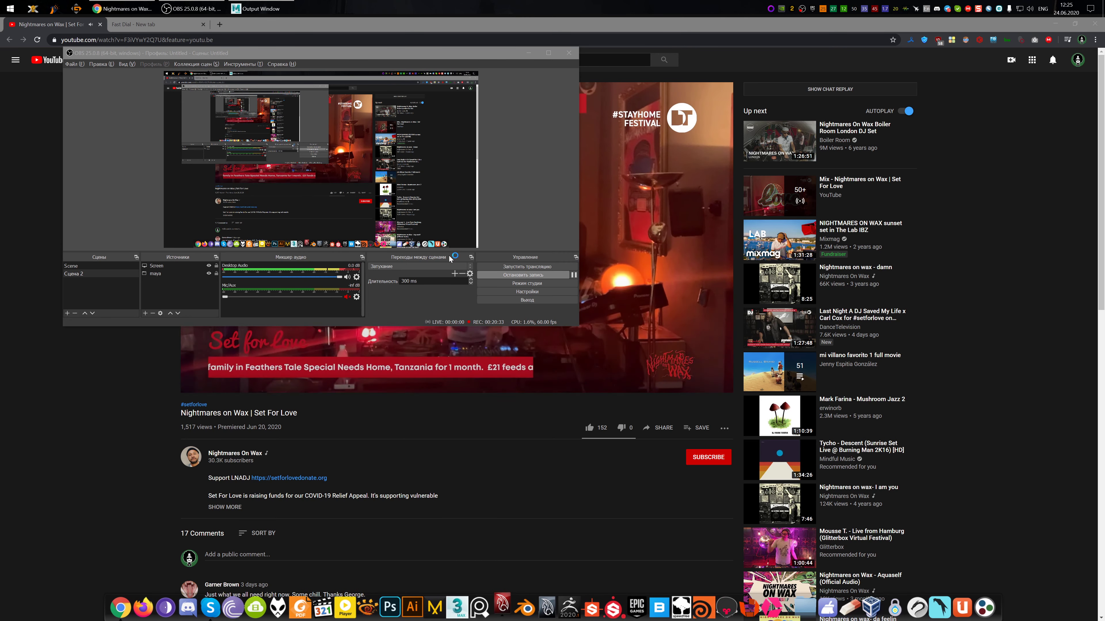
{"action": "left_click", "coordinate": [525, 52]}
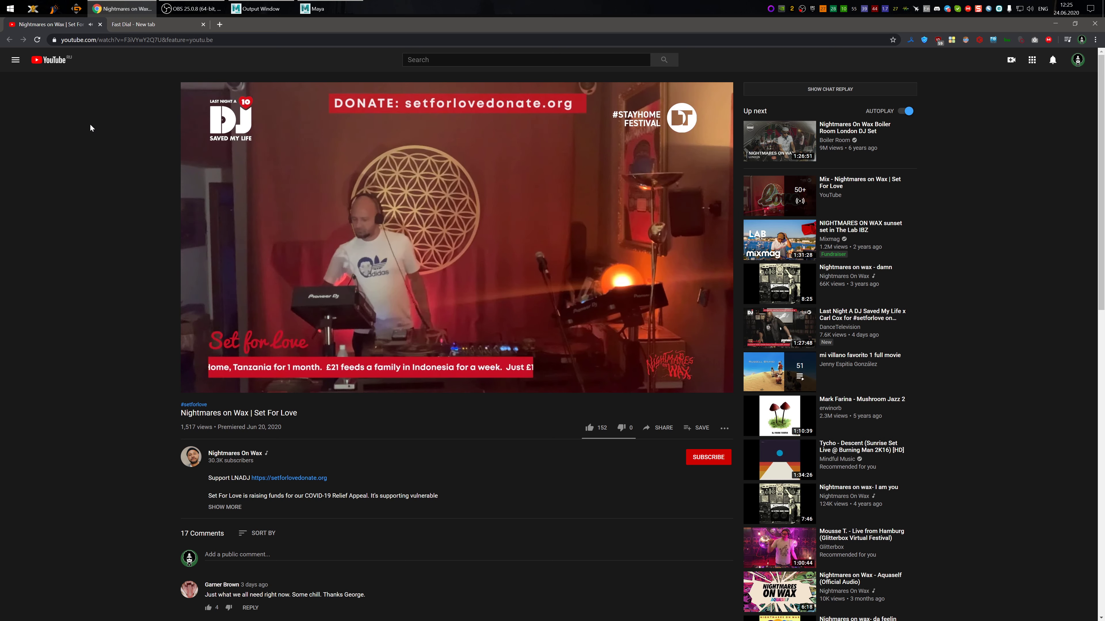
{"action": "left_click", "coordinate": [341, 11]}
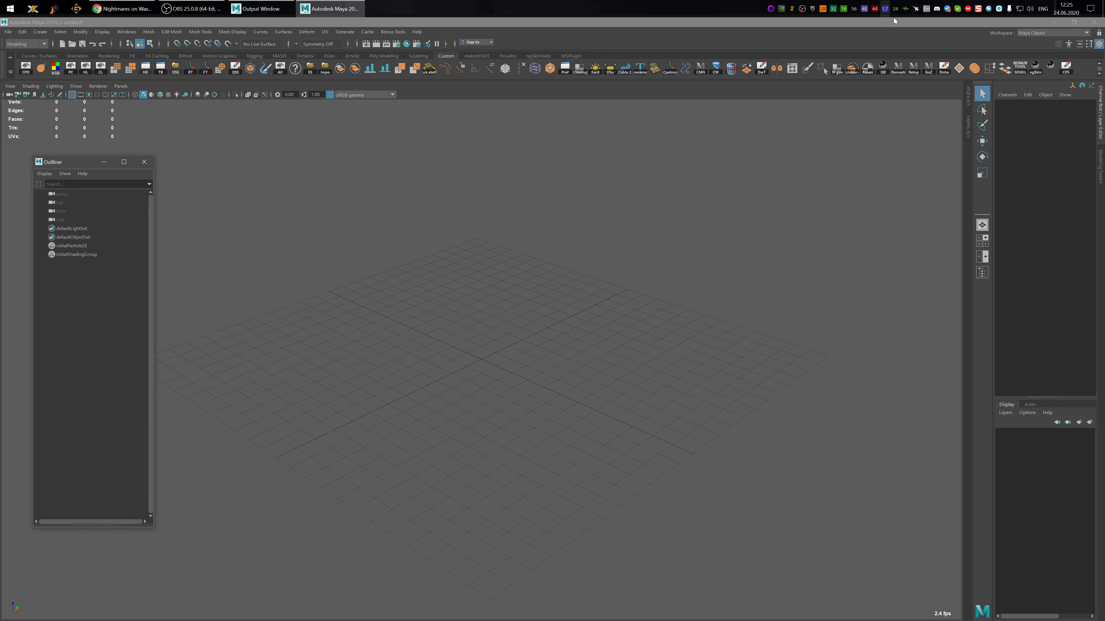
- Open Total Commander and go up from the Money Plant folder to the root of drive E
{"action": "mouse_move", "coordinate": [593, 620]}
{"action": "left_click", "coordinate": [804, 605]}
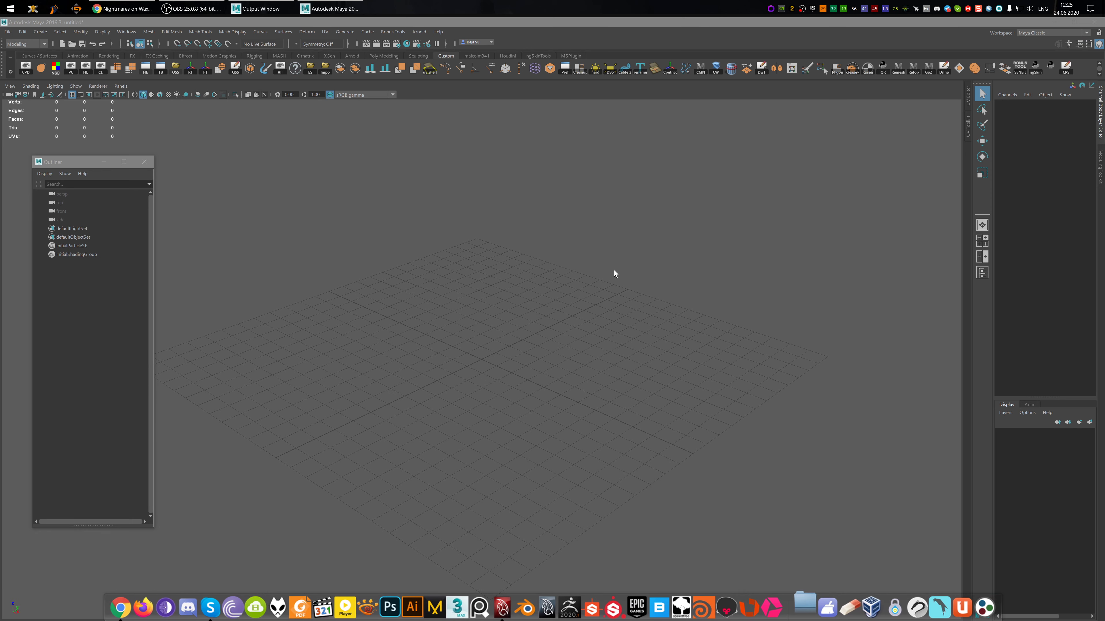
{"action": "key", "text": "Tab"}
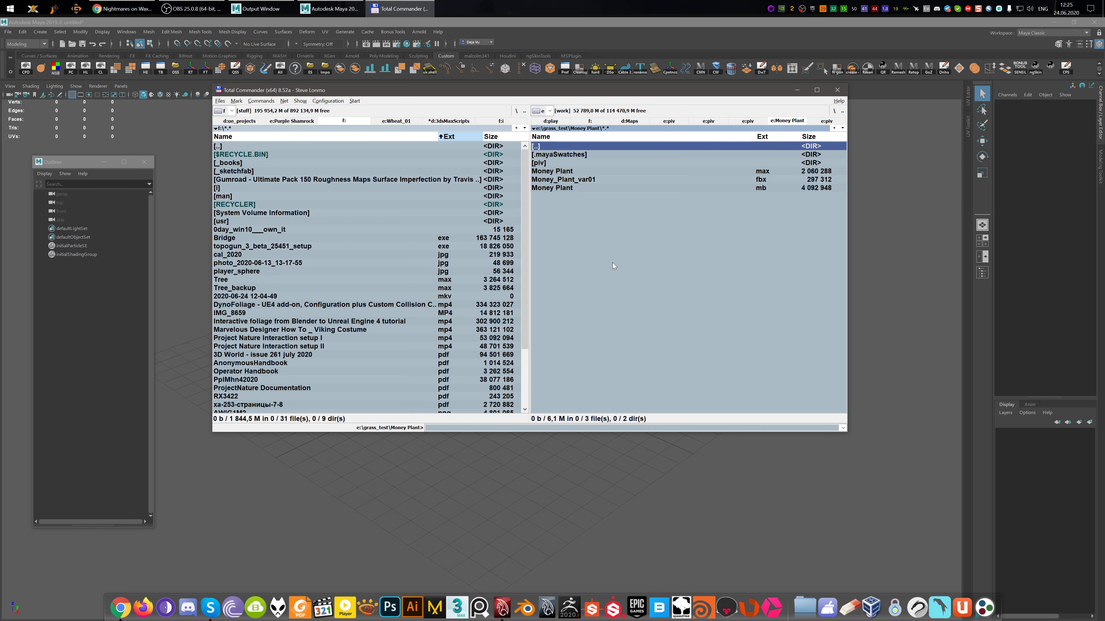
{"action": "key", "text": "Return"}
{"action": "key", "text": "BackSpace"}
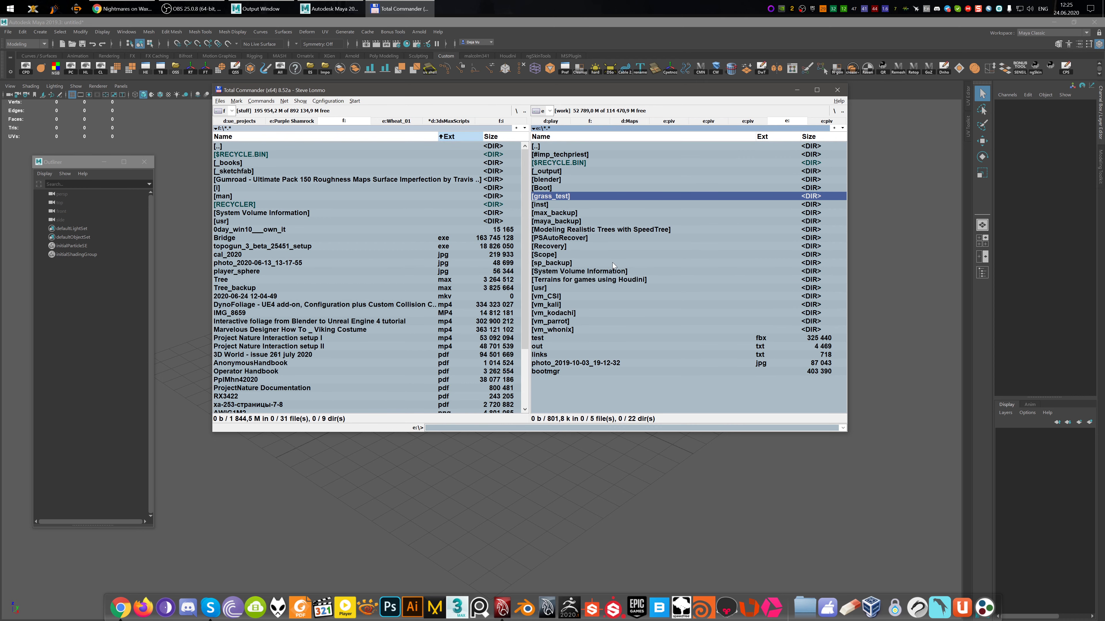
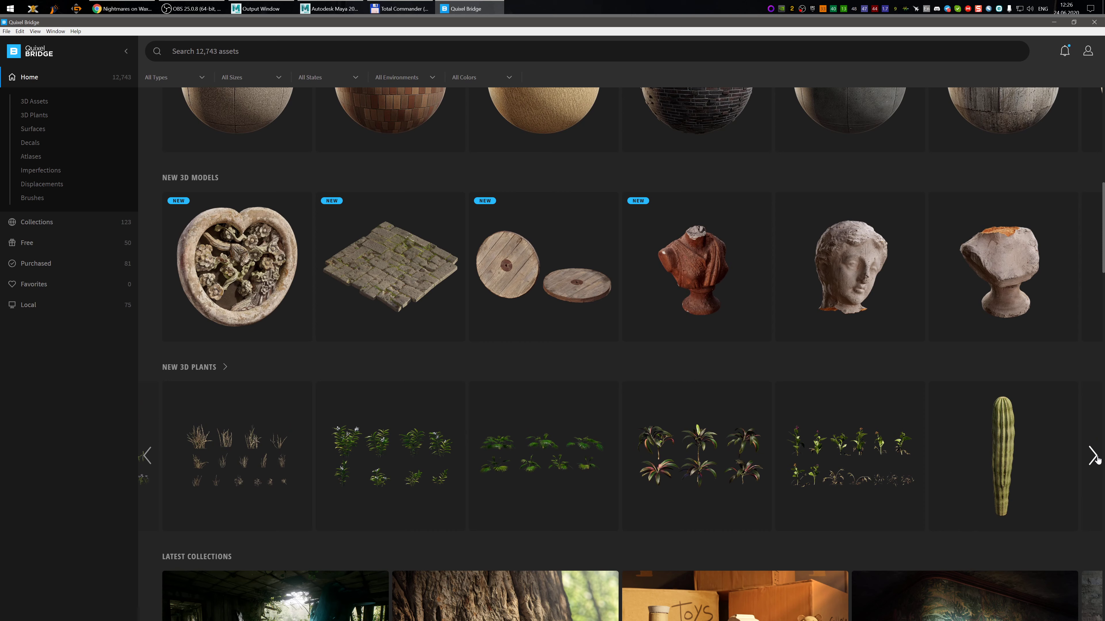
- Find Shore Groundsel among the new 3D plants in Quixel Bridge, open its details and copy the asset name
{"action": "left_click", "coordinate": [1093, 456]}
{"action": "left_click", "coordinate": [1093, 456]}
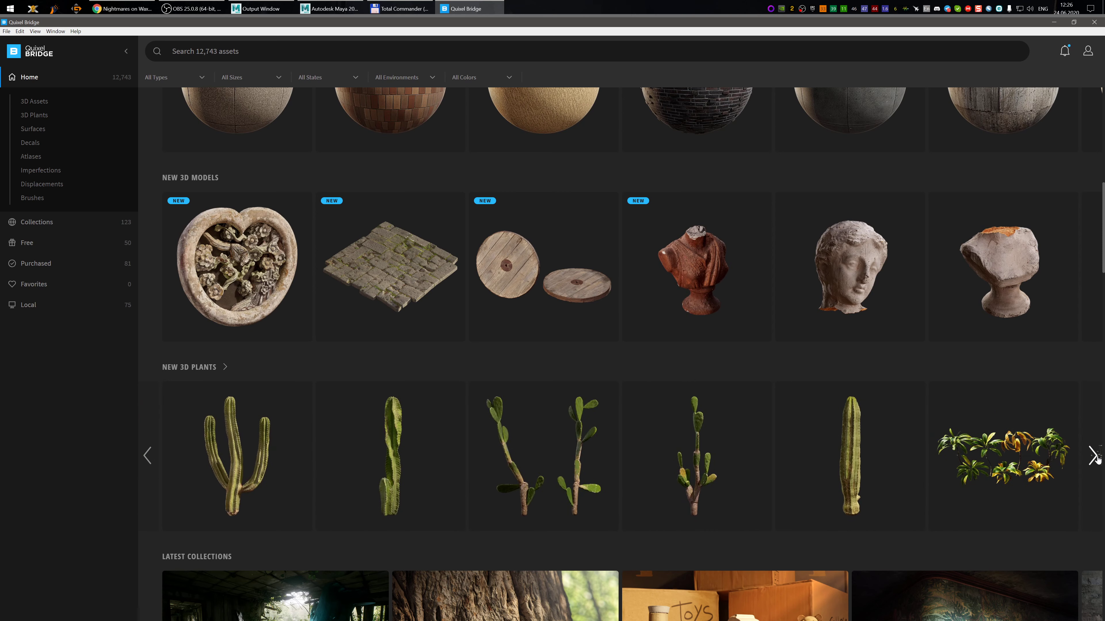
{"action": "left_click", "coordinate": [1093, 456]}
{"action": "left_click", "coordinate": [1093, 456]}
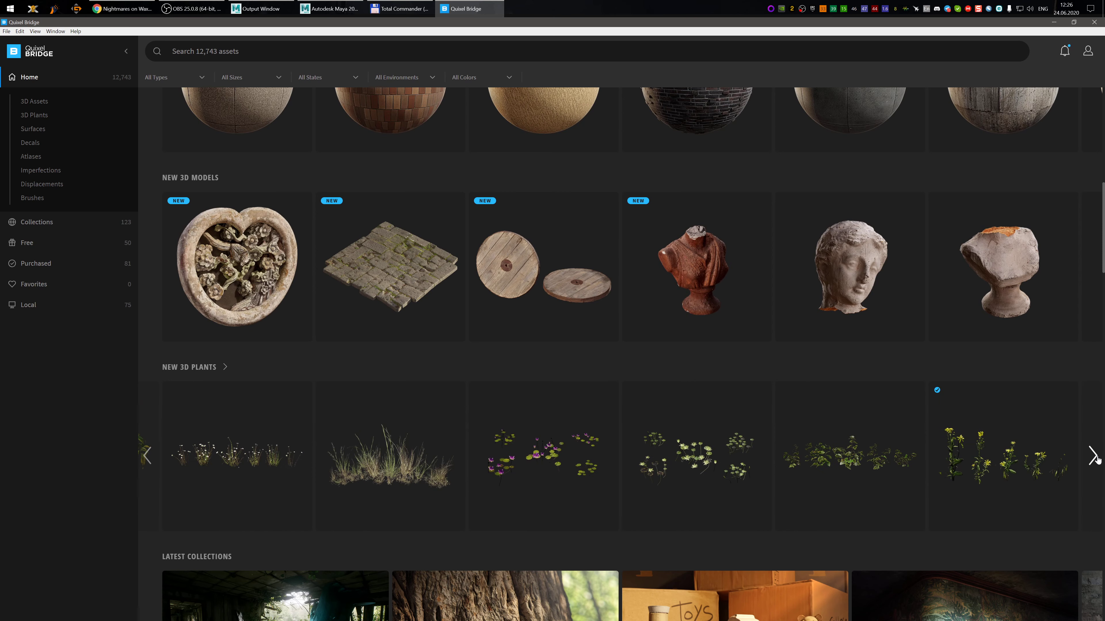
{"action": "left_click", "coordinate": [953, 474]}
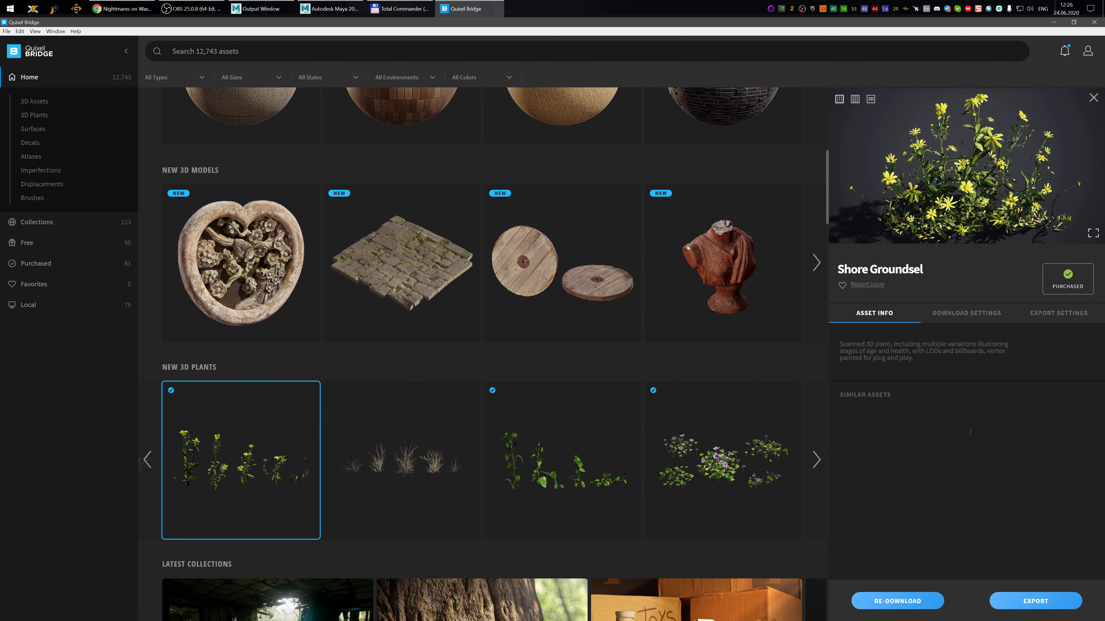
{"action": "left_click_drag", "start_coordinate": [838, 269], "coordinate": [923, 269]}
{"action": "key", "text": "ctrl+c"}
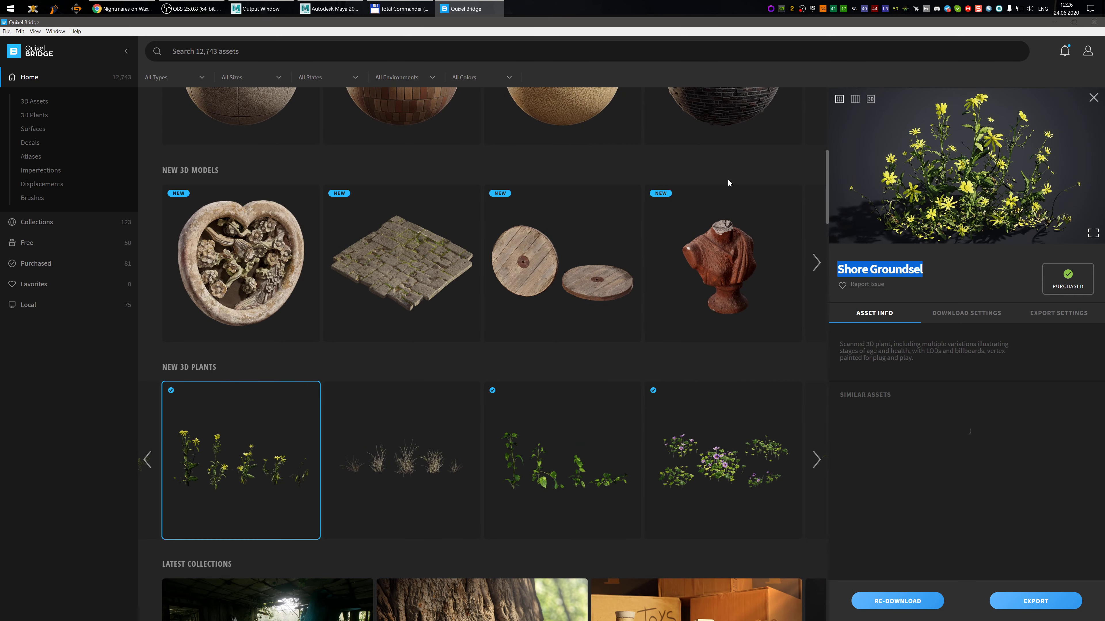
- Switch to Total Commander, create a folder named Shore Groundsel inside E:\grass_test and enter it
{"action": "left_click", "coordinate": [400, 9]}
{"action": "key", "text": "Tab"}
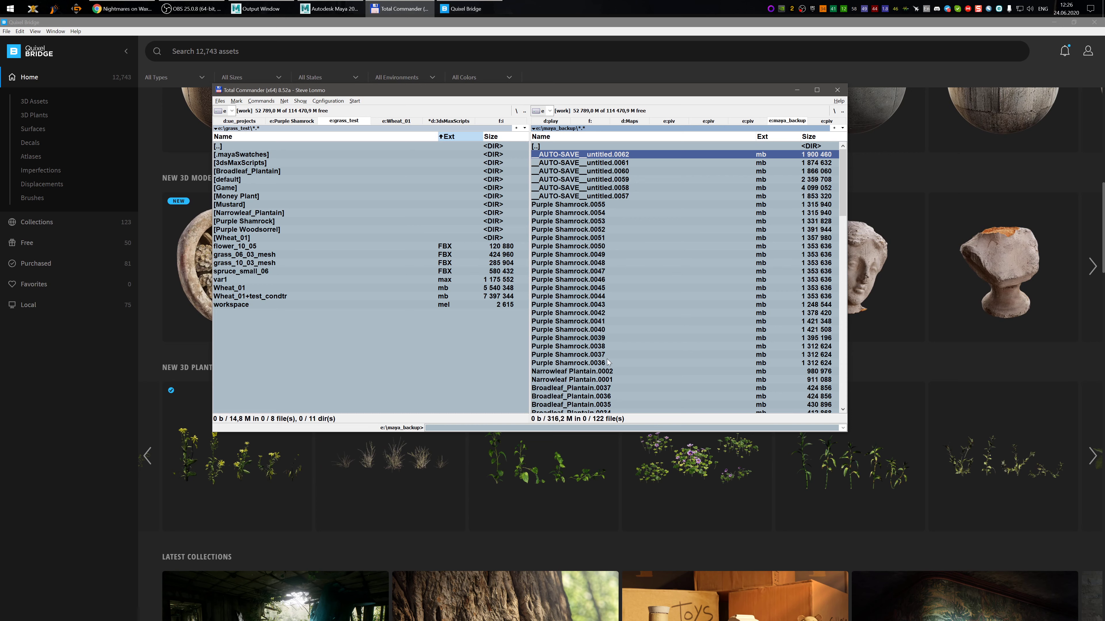
{"action": "key", "text": "Tab"}
{"action": "key", "text": "F7"}
{"action": "key", "text": "ctrl+v"}
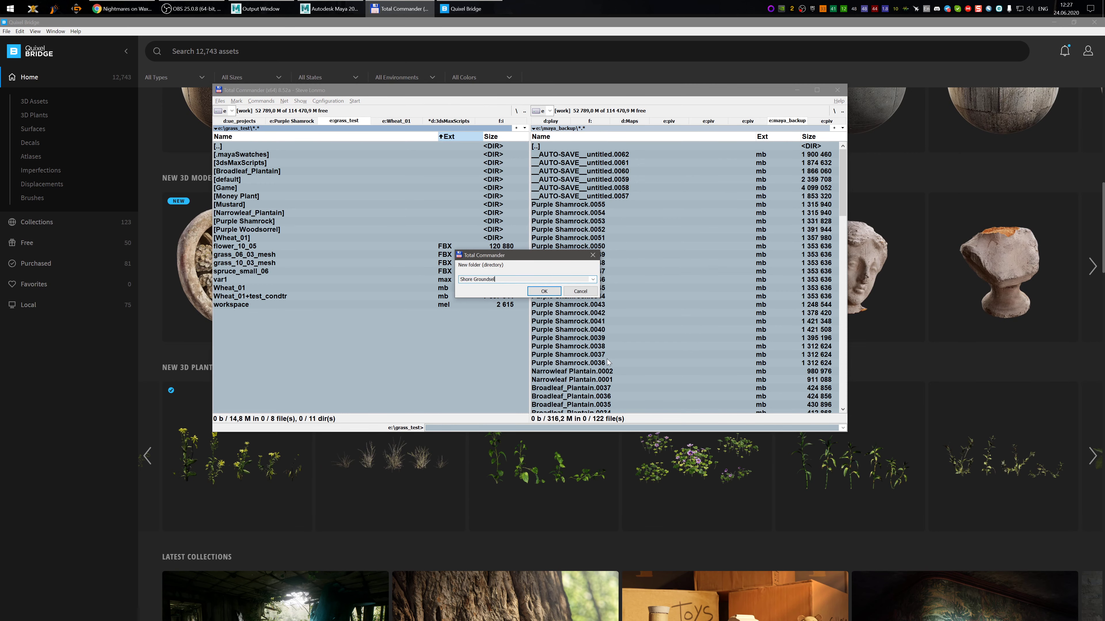
{"action": "key", "text": "Return"}
{"action": "key", "text": "Return"}
- Copy __AUTO-SAVE__untitled.0062.mb from maya_backup into the Shore Groundsel folder and rename the copy Shore Groundsel
{"action": "key", "text": "Tab"}
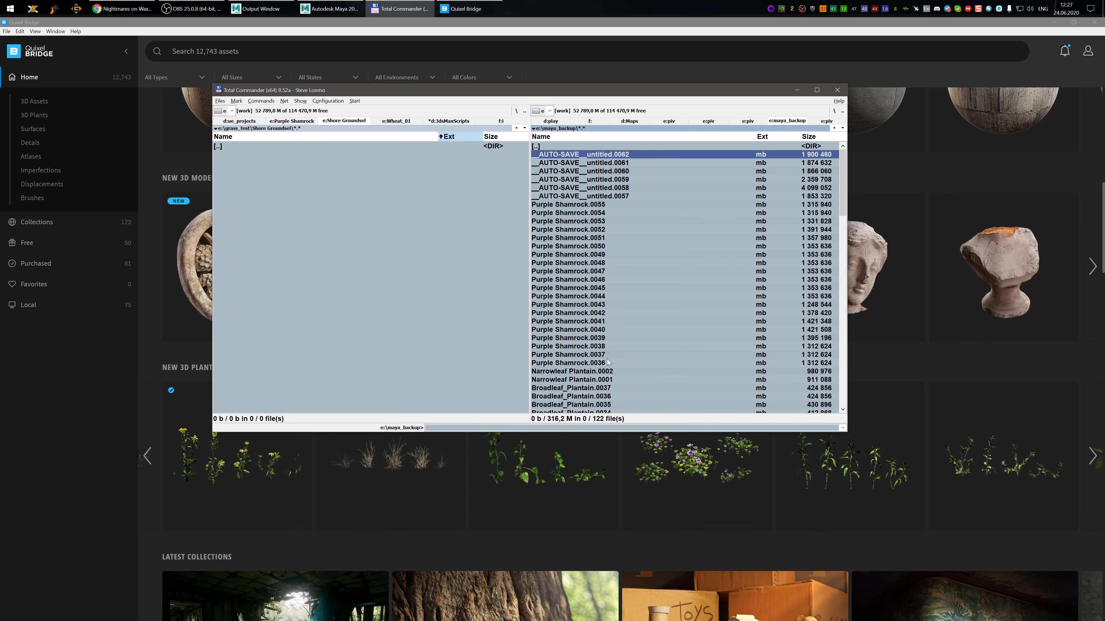
{"action": "key", "text": "F5"}
{"action": "key", "text": "Return"}
{"action": "key", "text": "Tab"}
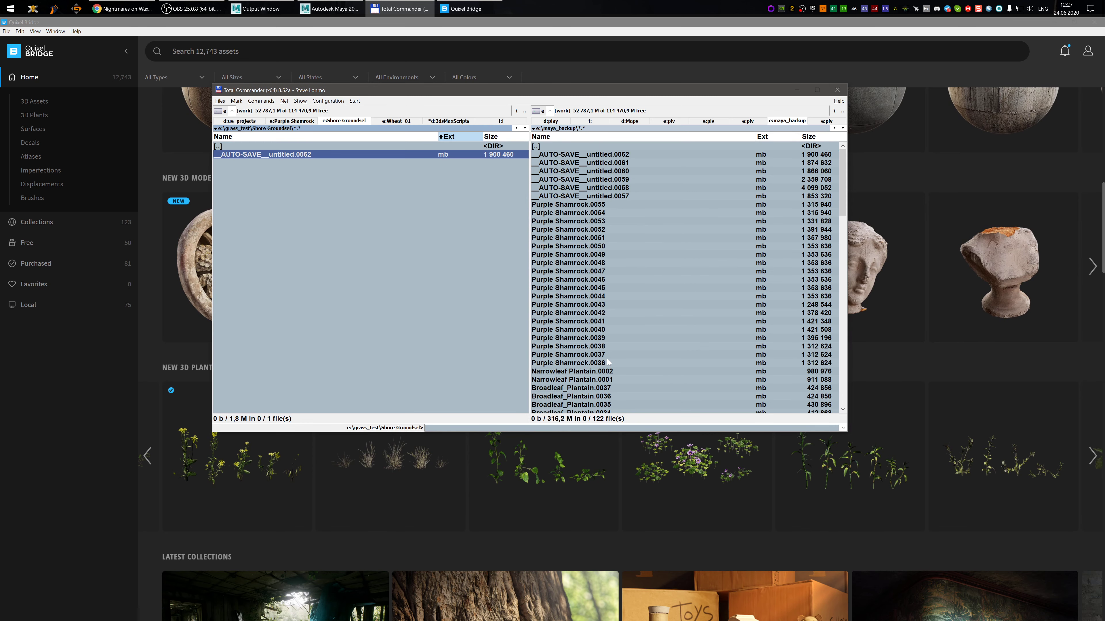
{"action": "key", "text": "shift+F6"}
{"action": "key", "text": "ctrl+v"}
{"action": "key", "text": "Return"}
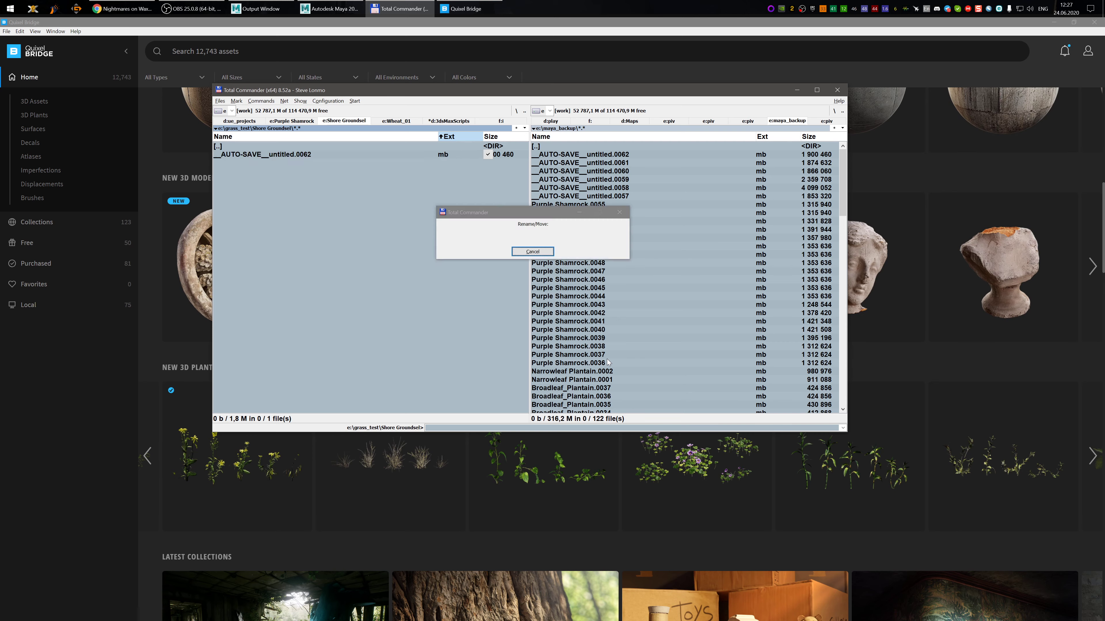
{"action": "key", "text": "Return"}
- Switch to Maya and open the scene Shore Groundsel.mb from the Shore Groundsel folder
{"action": "left_click", "coordinate": [361, 6]}
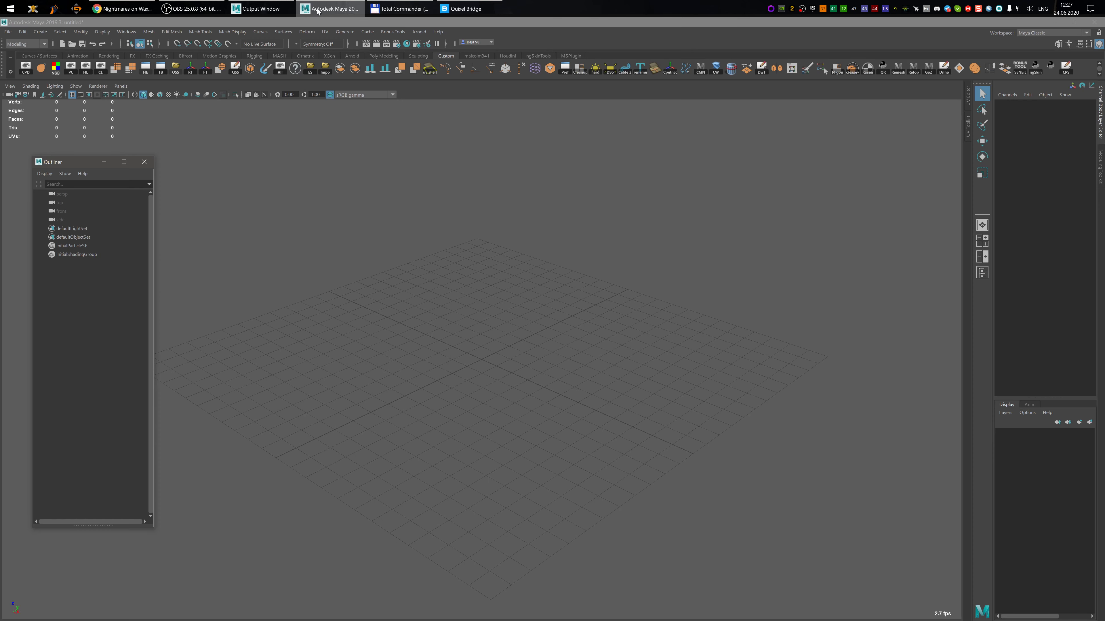
{"action": "left_click", "coordinate": [8, 31]}
{"action": "left_click", "coordinate": [30, 56]}
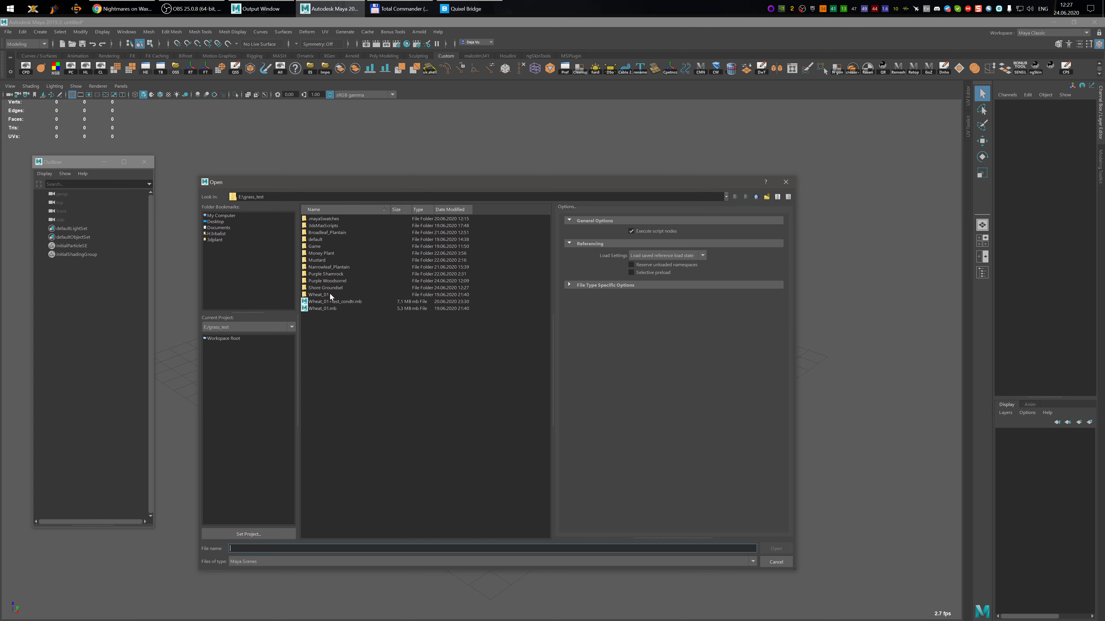
{"action": "double_click", "coordinate": [330, 288]}
{"action": "double_click", "coordinate": [330, 220]}
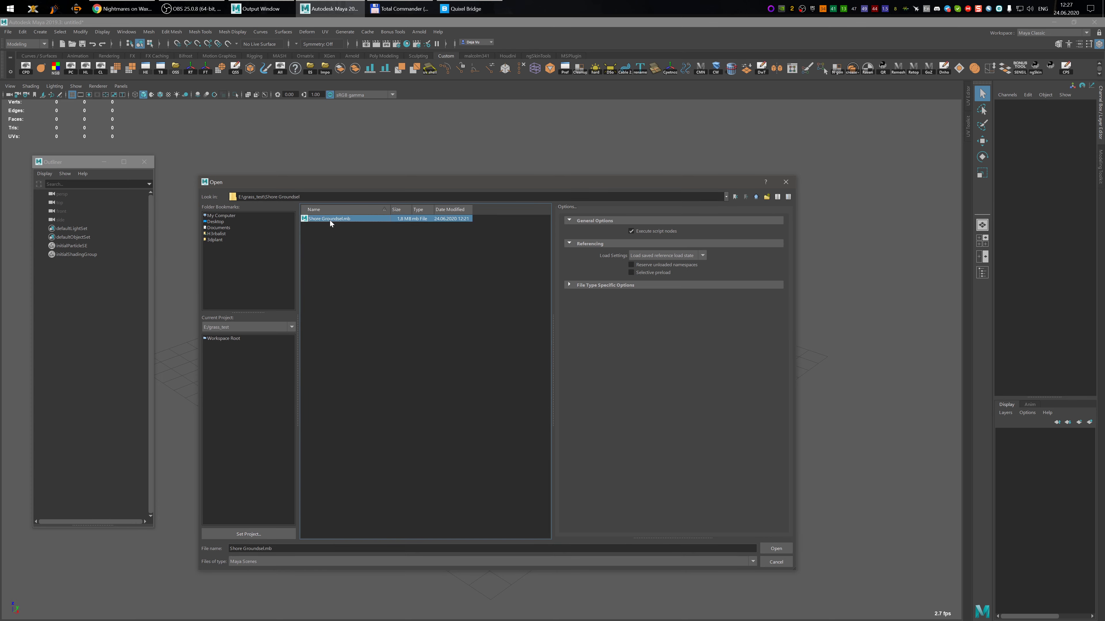
{"action": "left_click", "coordinate": [554, 322]}
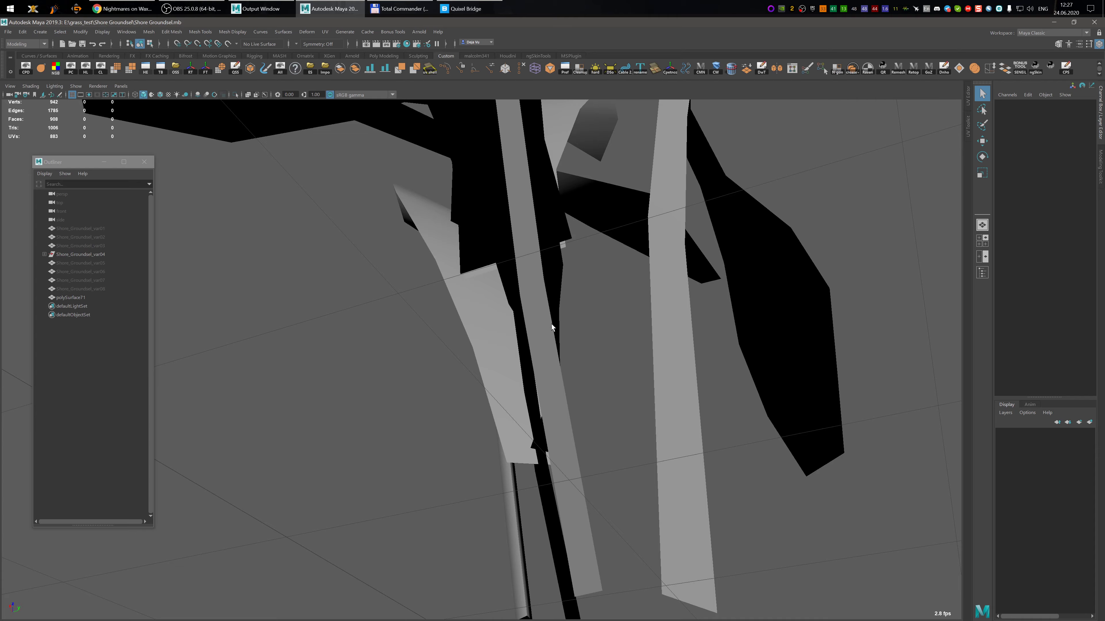
- Select the arching stem and display wireframes over the shaded meshes
{"action": "scroll", "coordinate": [624, 312], "scroll_direction": "down", "scroll_amount": 3}
{"action": "left_click_drag", "start_coordinate": [624, 341], "coordinate": [624, 285], "text": "alt"}
{"action": "left_click", "coordinate": [618, 267]}
{"action": "middle_click_drag", "start_coordinate": [656, 282], "coordinate": [626, 342], "text": "alt"}
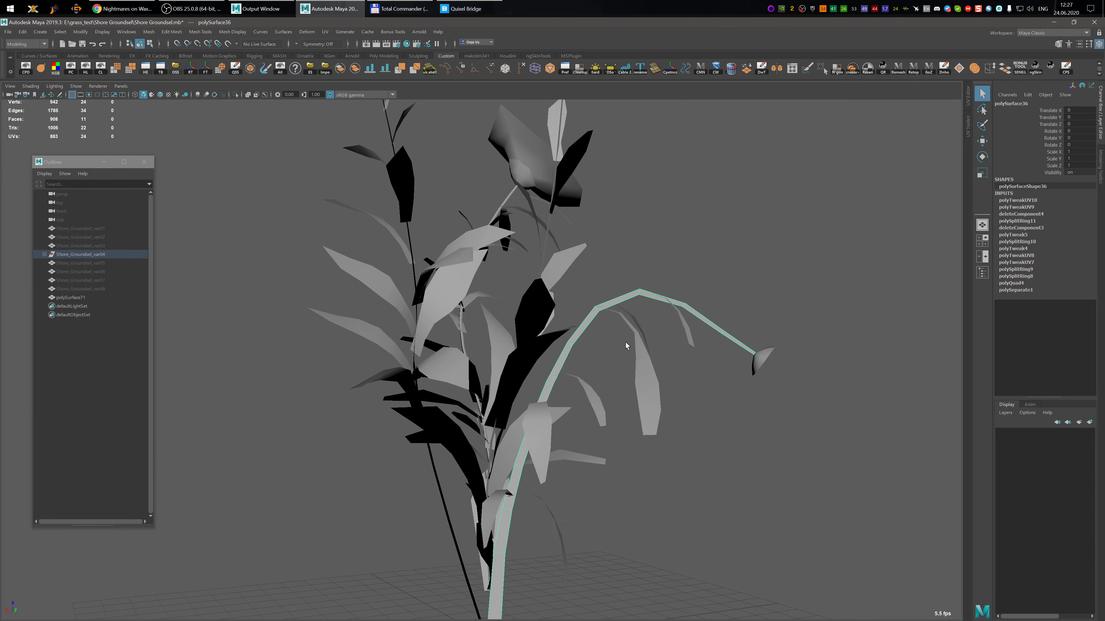
{"action": "left_click_drag", "start_coordinate": [626, 342], "coordinate": [523, 355], "text": "alt"}
{"action": "key", "text": "alt+h"}
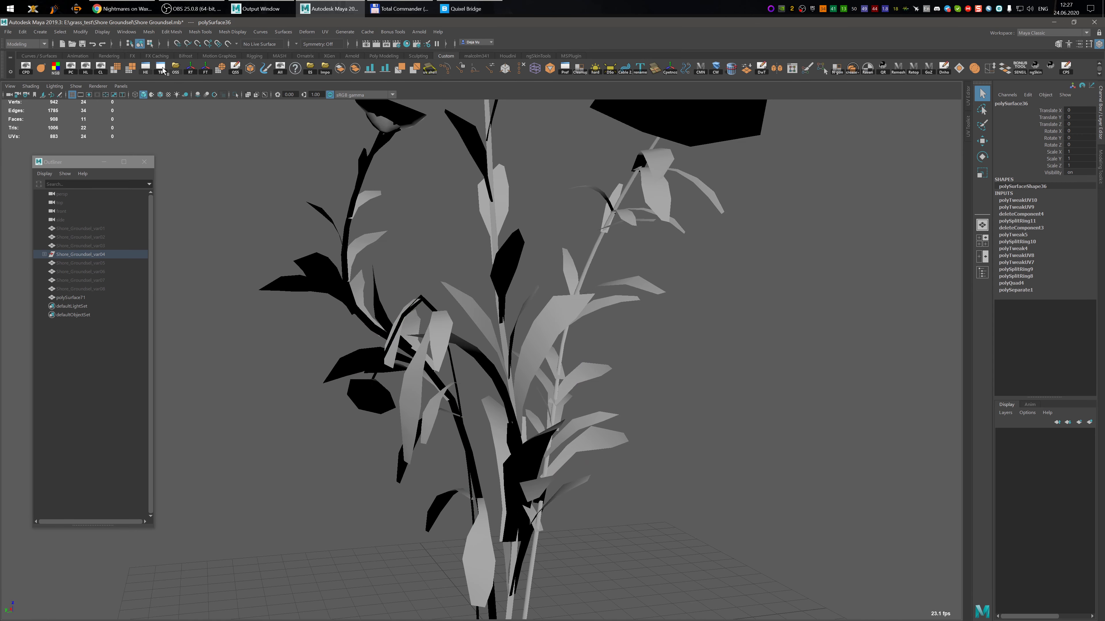
{"action": "left_click", "coordinate": [160, 95]}
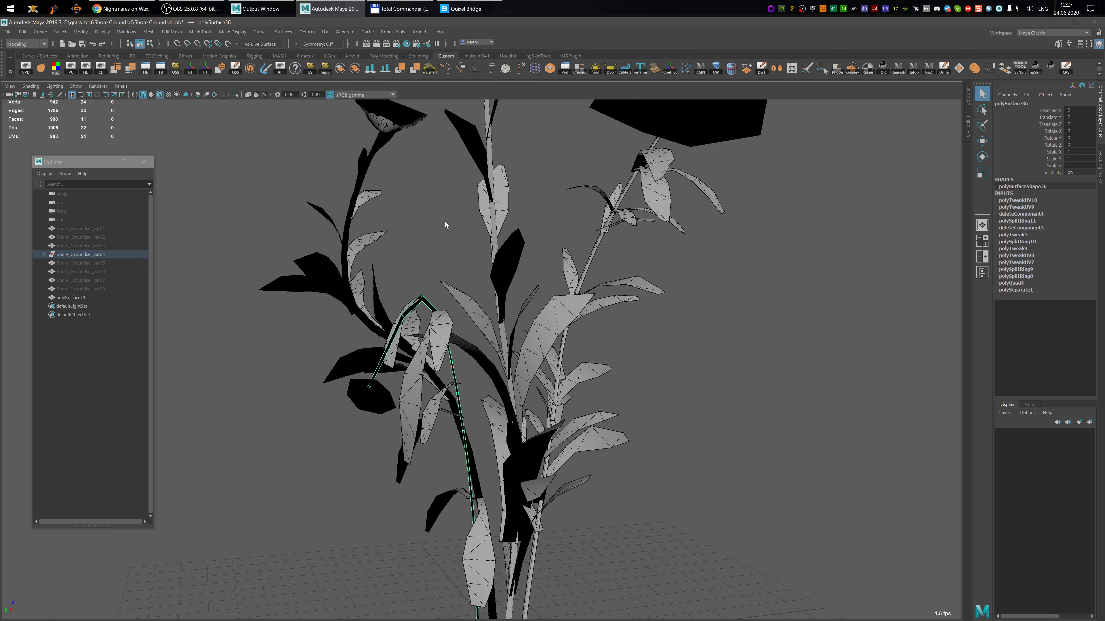
- Add the other three main stems to the selection, isolate the four stems and delete their construction history
{"action": "mouse_move", "coordinate": [444, 222]}
{"action": "left_mouse_down", "text": "alt"}
{"action": "mouse_move", "coordinate": [538, 261]}
{"action": "mouse_move", "coordinate": [478, 171]}
{"action": "left_mouse_up", "text": "alt"}
{"action": "left_click", "coordinate": [481, 183], "text": "shift"}
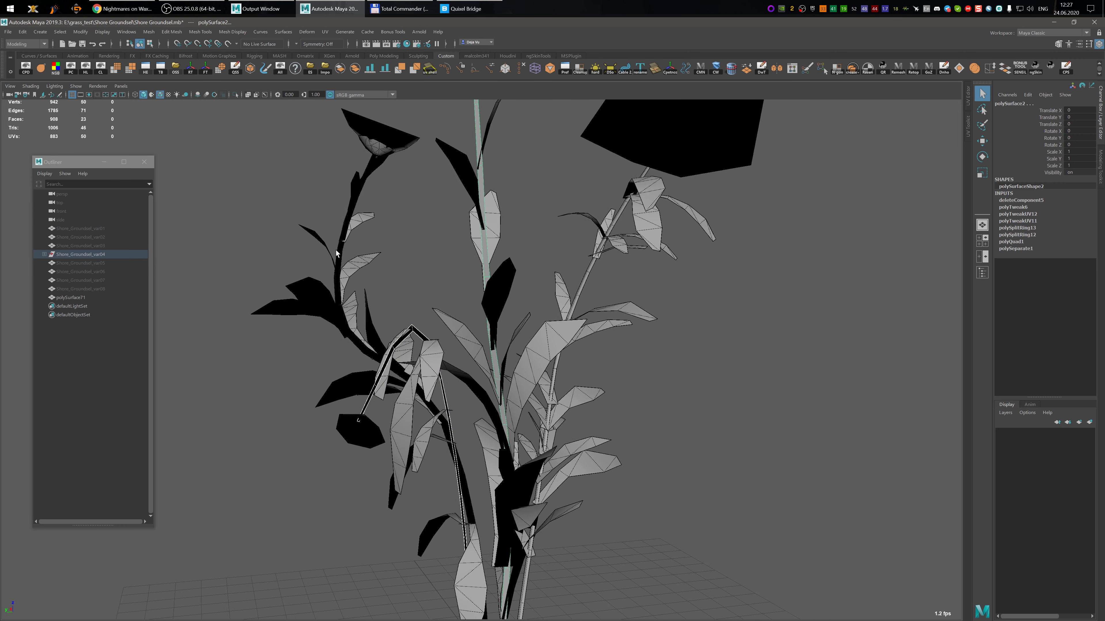
{"action": "left_click", "coordinate": [341, 258], "text": "shift"}
{"action": "left_click", "coordinate": [621, 217], "text": "shift"}
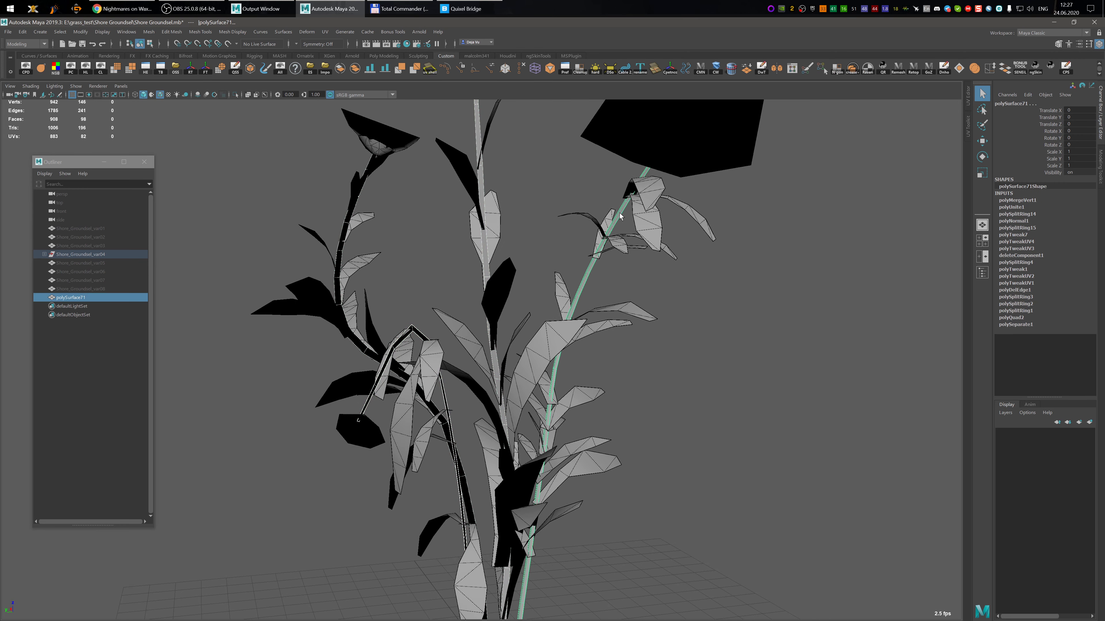
{"action": "key", "text": "f"}
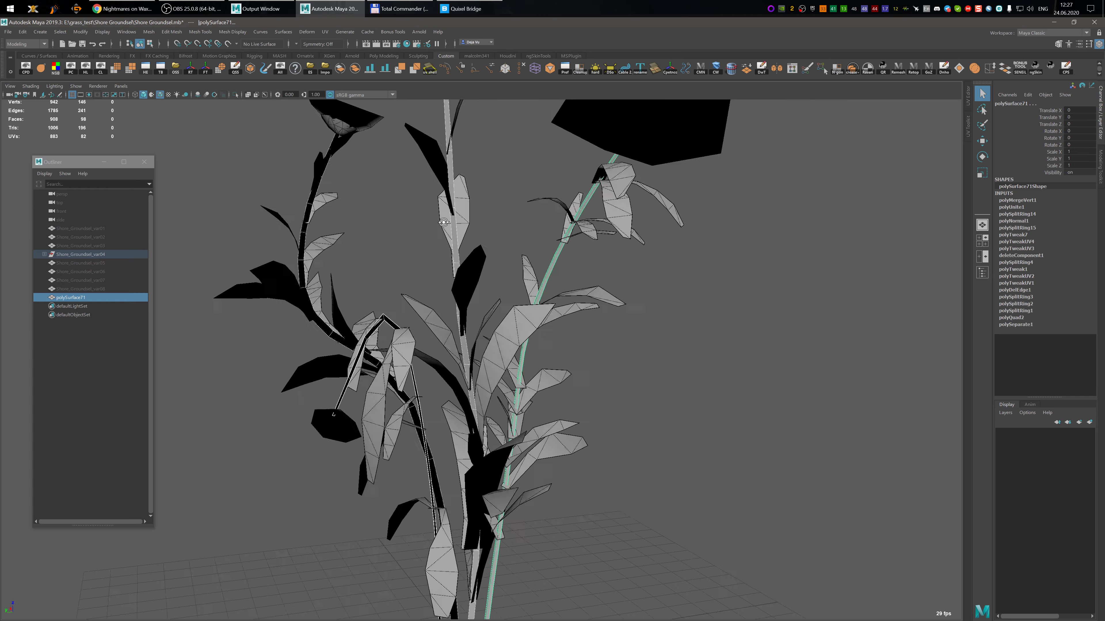
{"action": "key", "text": "ctrl+1"}
{"action": "key", "text": "alt+shift+d"}
{"action": "key", "text": "f"}
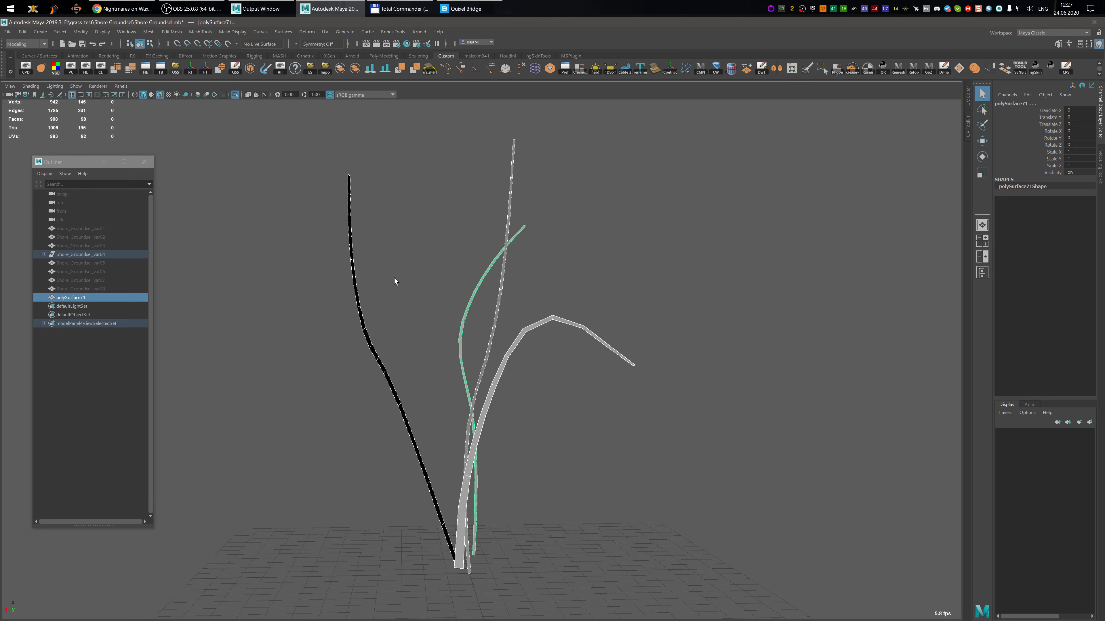
- Duplicate the tall straight stem, reverse the copy's normals and insert an edge loop along its middle
{"action": "middle_click_drag", "start_coordinate": [414, 409], "coordinate": [413, 311], "text": "alt"}
{"action": "right_click_drag", "start_coordinate": [390, 312], "coordinate": [457, 392], "text": "alt"}
{"action": "left_click_drag", "start_coordinate": [456, 391], "coordinate": [397, 390], "text": "alt"}
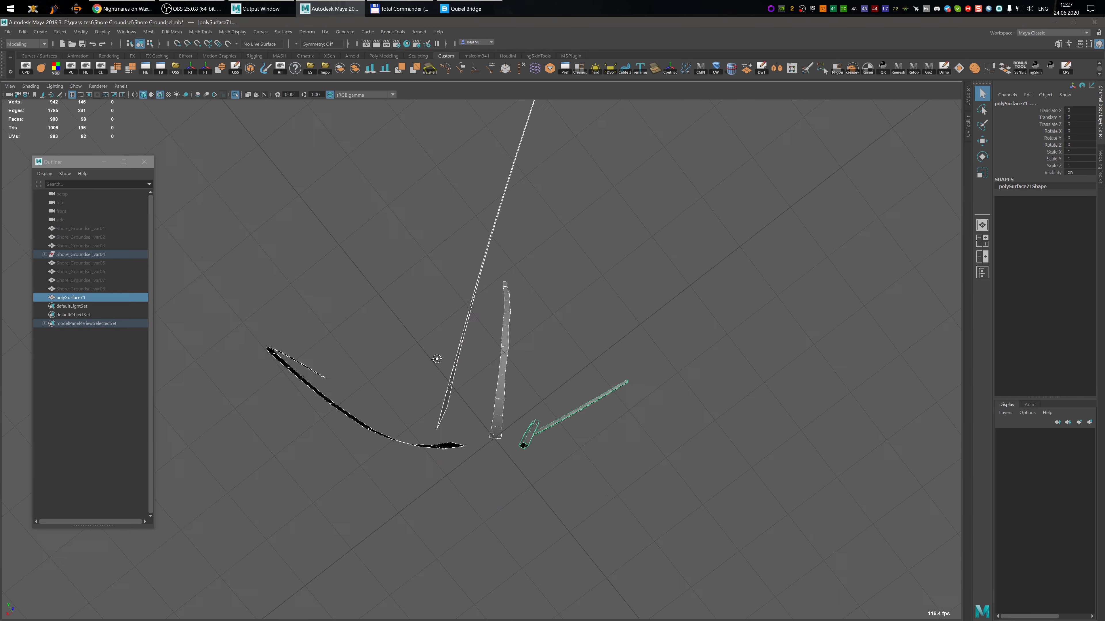
{"action": "left_click", "coordinate": [521, 348]}
{"action": "left_click", "coordinate": [511, 368]}
{"action": "key", "text": "g"}
{"action": "key", "text": "y"}
{"action": "scroll", "coordinate": [489, 364], "scroll_direction": "up", "scroll_amount": 2}
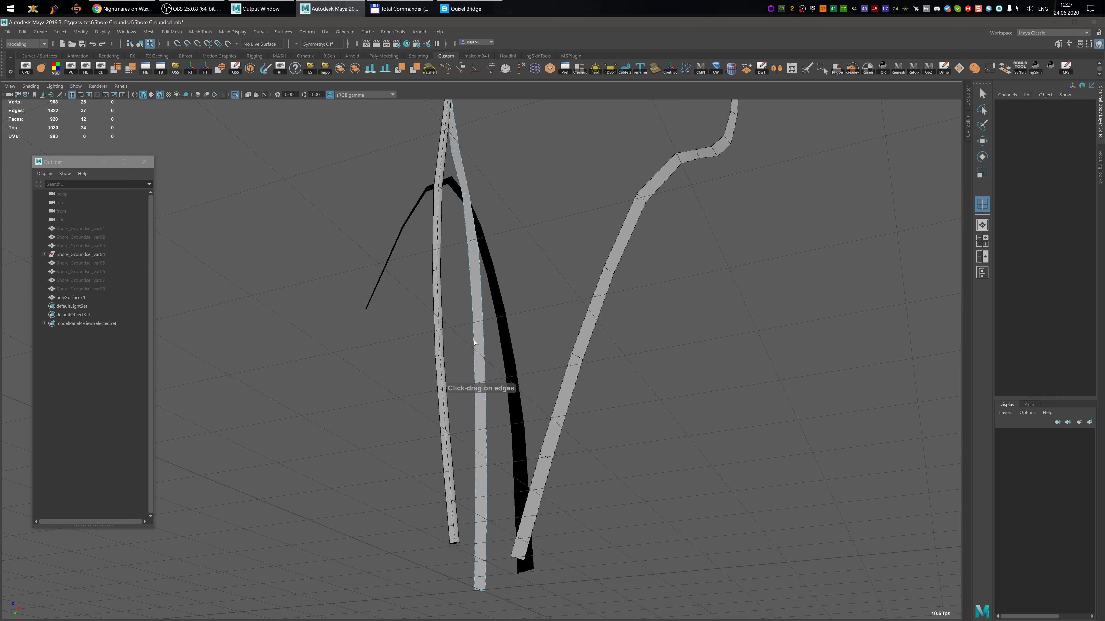
{"action": "left_click", "coordinate": [478, 322]}
- Try to offset the duplicated stem's middle edge loop with the Move tool
{"action": "mouse_move", "coordinate": [476, 321]}
{"action": "left_mouse_down", "text": "alt"}
{"action": "mouse_move", "coordinate": [515, 338]}
{"action": "mouse_move", "coordinate": [490, 405]}
{"action": "mouse_move", "coordinate": [496, 368]}
{"action": "mouse_move", "coordinate": [481, 334]}
{"action": "left_mouse_up", "text": "alt"}
{"action": "key", "text": "w"}
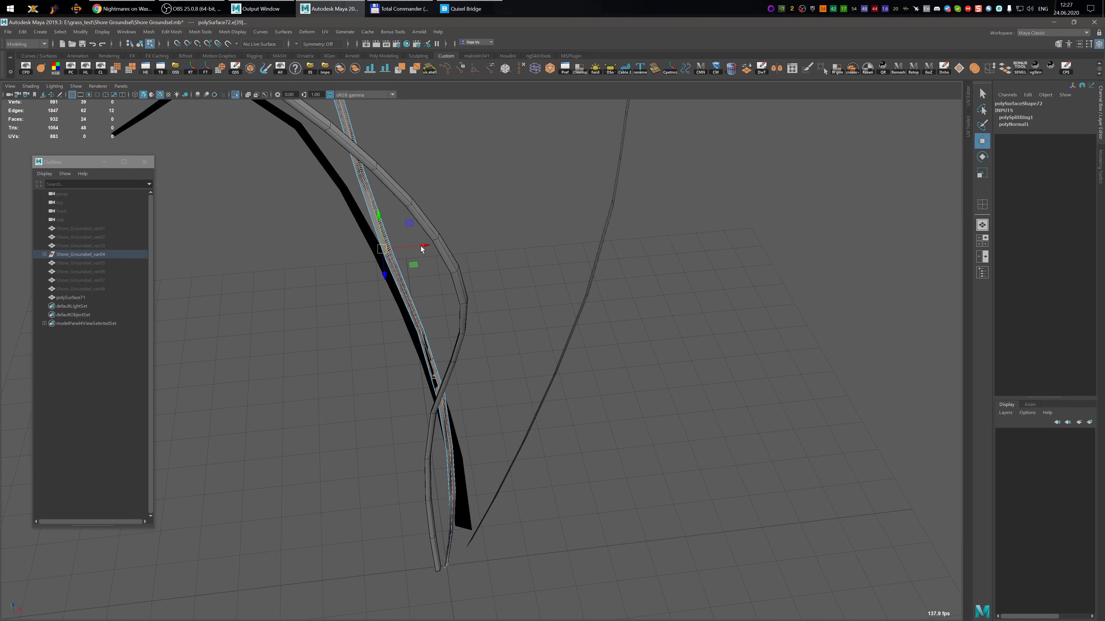
{"action": "left_click_drag", "start_coordinate": [421, 247], "coordinate": [479, 274]}
{"action": "scroll", "coordinate": [435, 261], "scroll_direction": "down", "scroll_amount": 3}
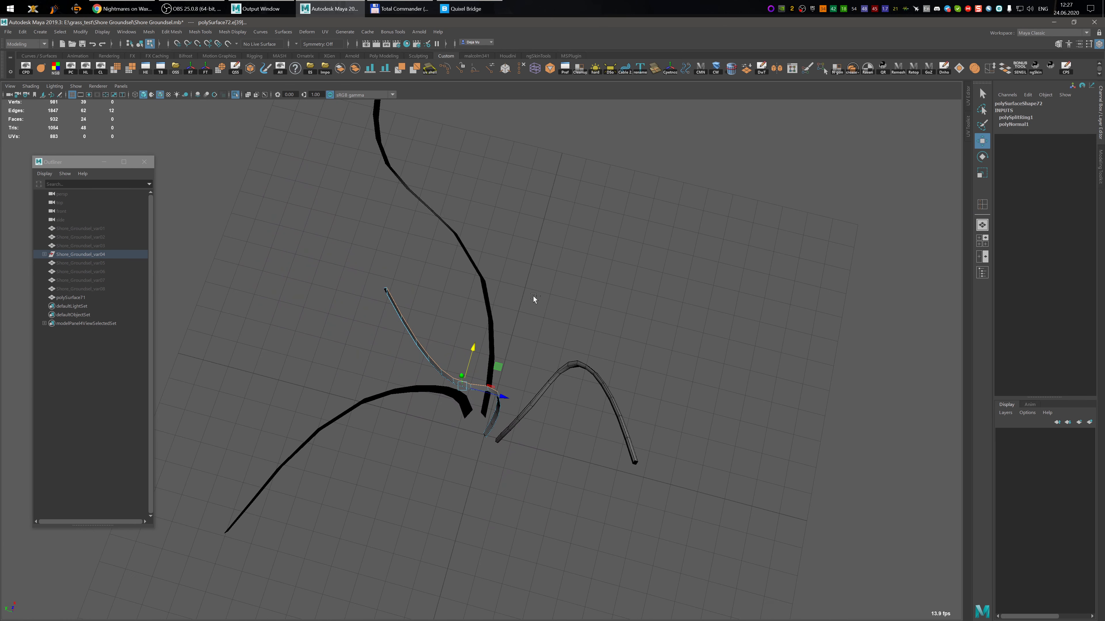
{"action": "key", "text": "ctrl+z"}
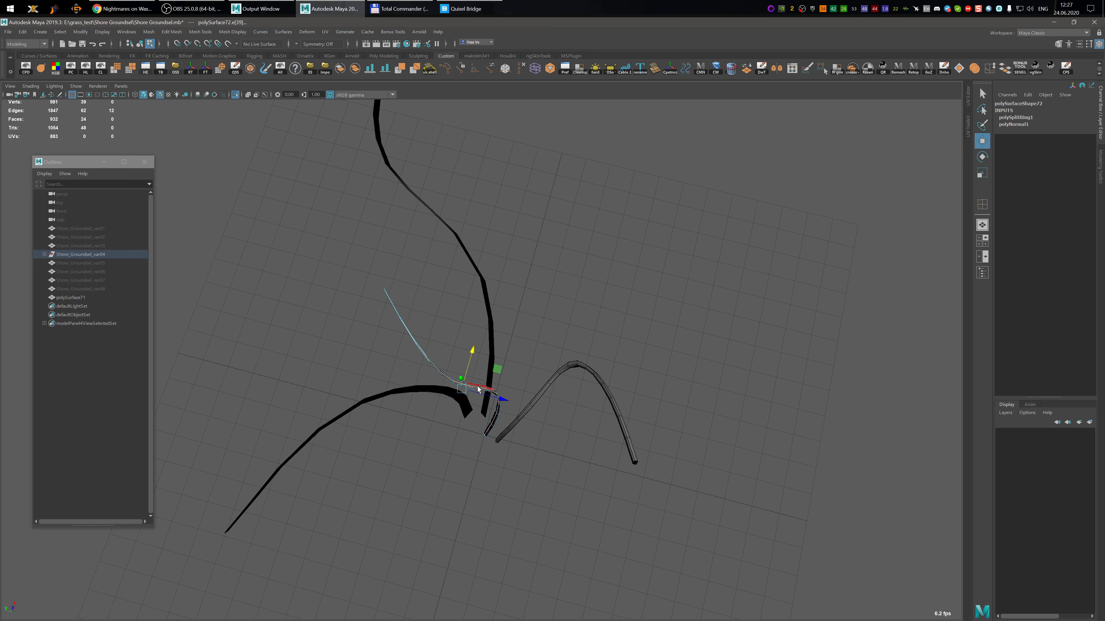
- Try to set the Move tool's axis orientation to Normal for the duplicated stem's middle edge loop
{"action": "right_click", "coordinate": [478, 387], "text": "ctrl+shift"}
{"action": "right_click_drag", "start_coordinate": [476, 387], "coordinate": [415, 389], "text": "ctrl+shift"}
{"action": "middle_click_drag", "start_coordinate": [476, 387], "coordinate": [491, 395], "text": "alt"}
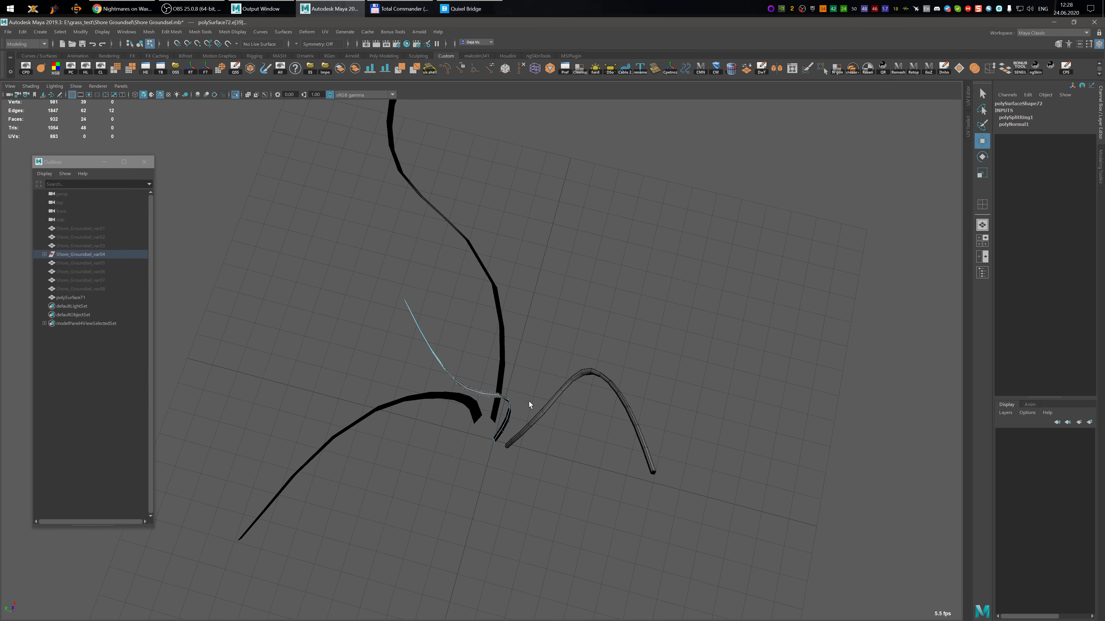
{"action": "middle_click_drag", "start_coordinate": [558, 349], "coordinate": [542, 297], "text": "alt"}
{"action": "left_click", "coordinate": [983, 94]}
{"action": "left_click", "coordinate": [981, 138]}
{"action": "left_click", "coordinate": [590, 301]}
{"action": "scroll", "coordinate": [593, 303], "scroll_direction": "down", "scroll_amount": 5}
{"action": "left_click_drag", "start_coordinate": [597, 306], "coordinate": [525, 288], "text": "alt"}
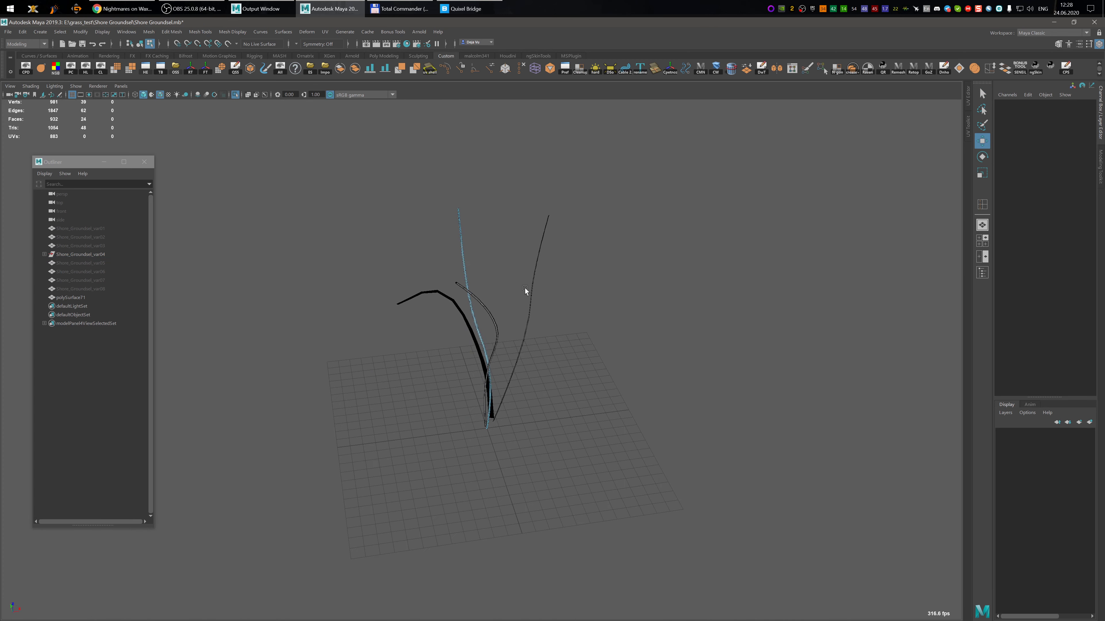
- Reselect the duplicated stem as an object and select the edge loop running along its middle
{"action": "key", "text": "F8"}
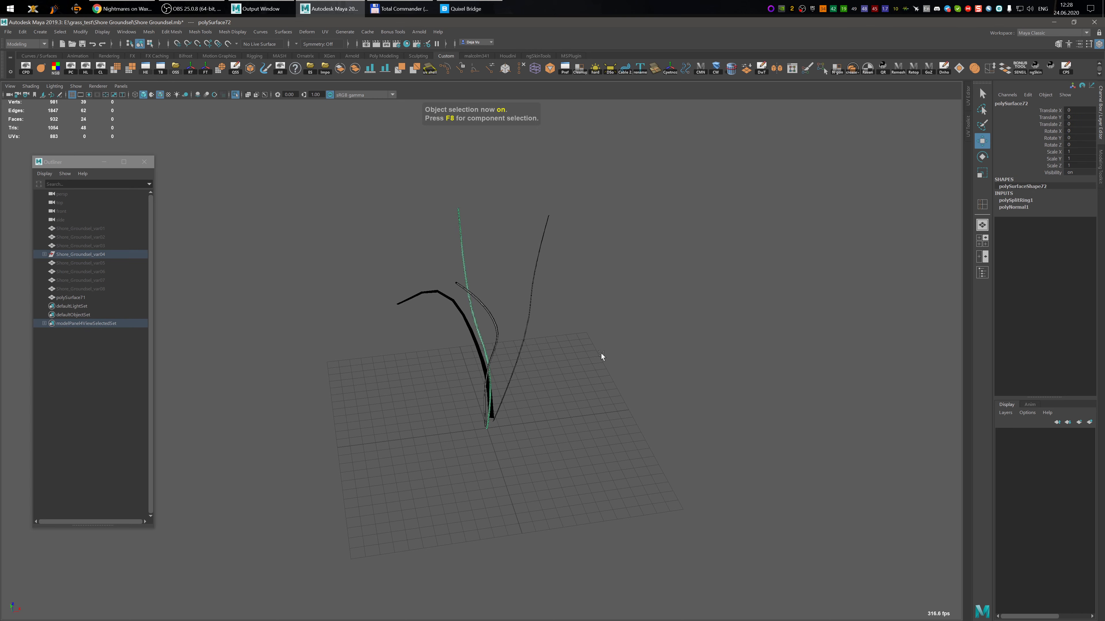
{"action": "left_click", "coordinate": [601, 354]}
{"action": "left_click", "coordinate": [477, 328]}
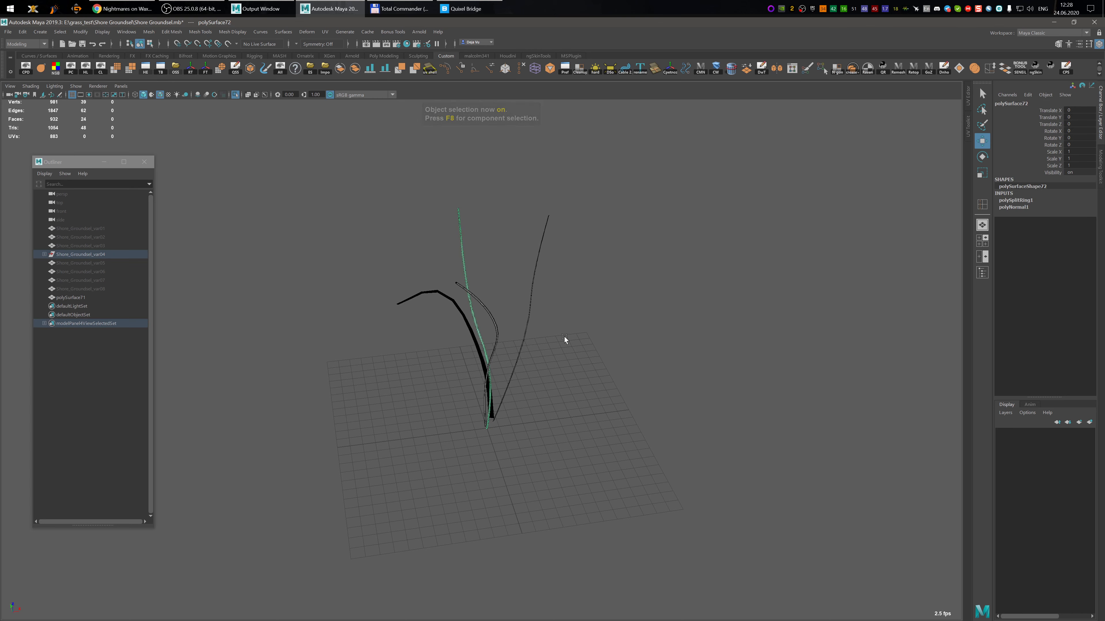
{"action": "left_click", "coordinate": [176, 68]}
{"action": "left_click", "coordinate": [535, 330]}
{"action": "scroll", "coordinate": [522, 333], "scroll_direction": "up", "scroll_amount": 5}
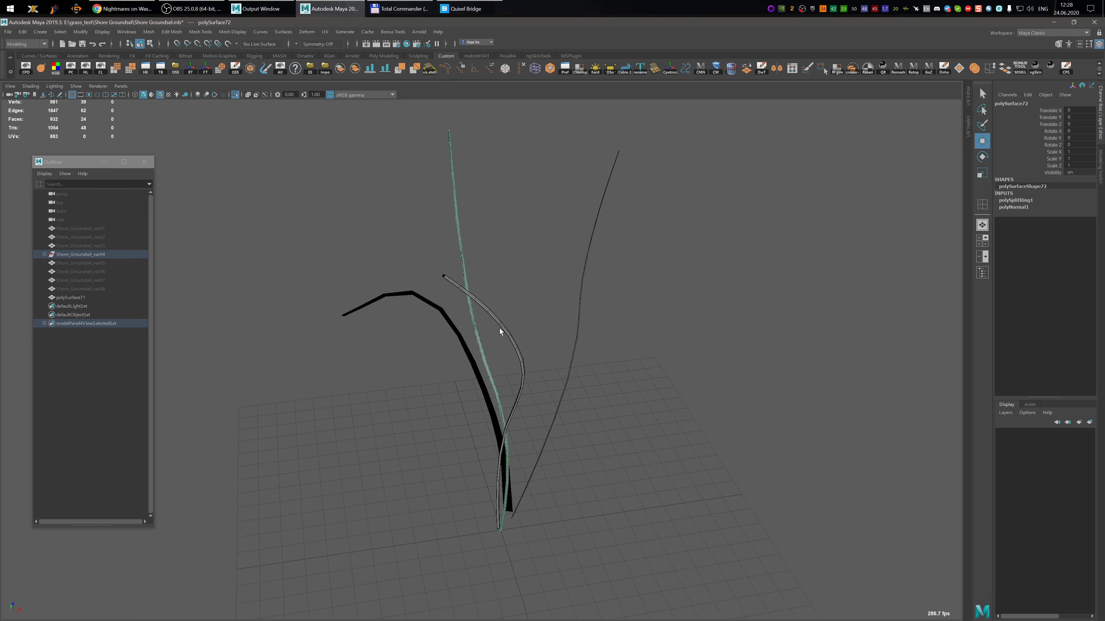
{"action": "left_click_drag", "start_coordinate": [499, 328], "coordinate": [512, 353], "text": "alt"}
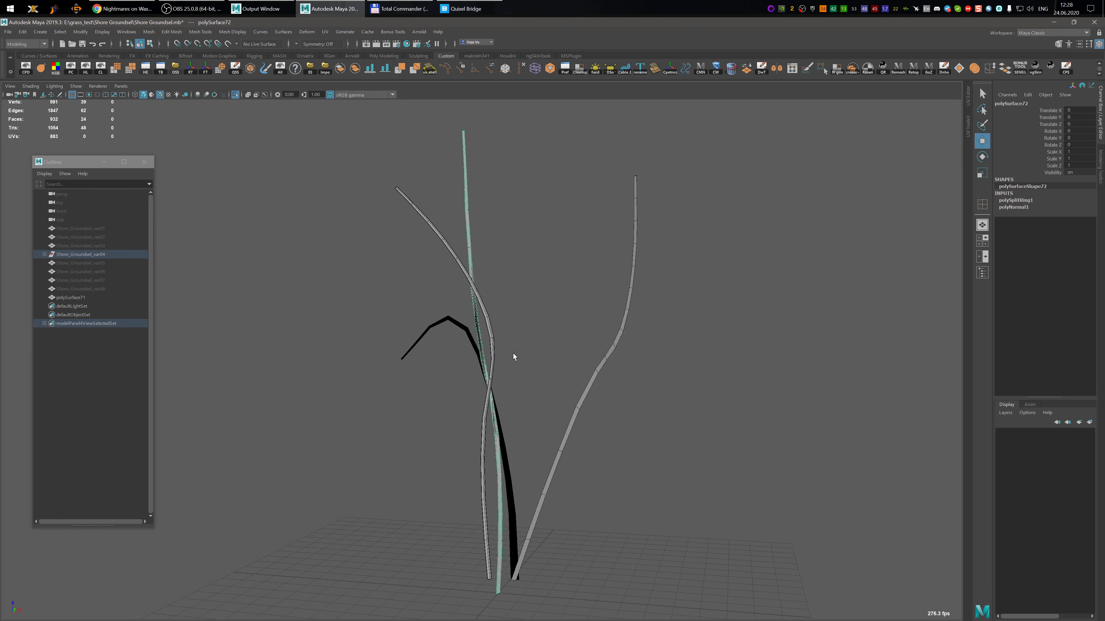
{"action": "key", "text": "F10"}
{"action": "double_click", "coordinate": [474, 315]}
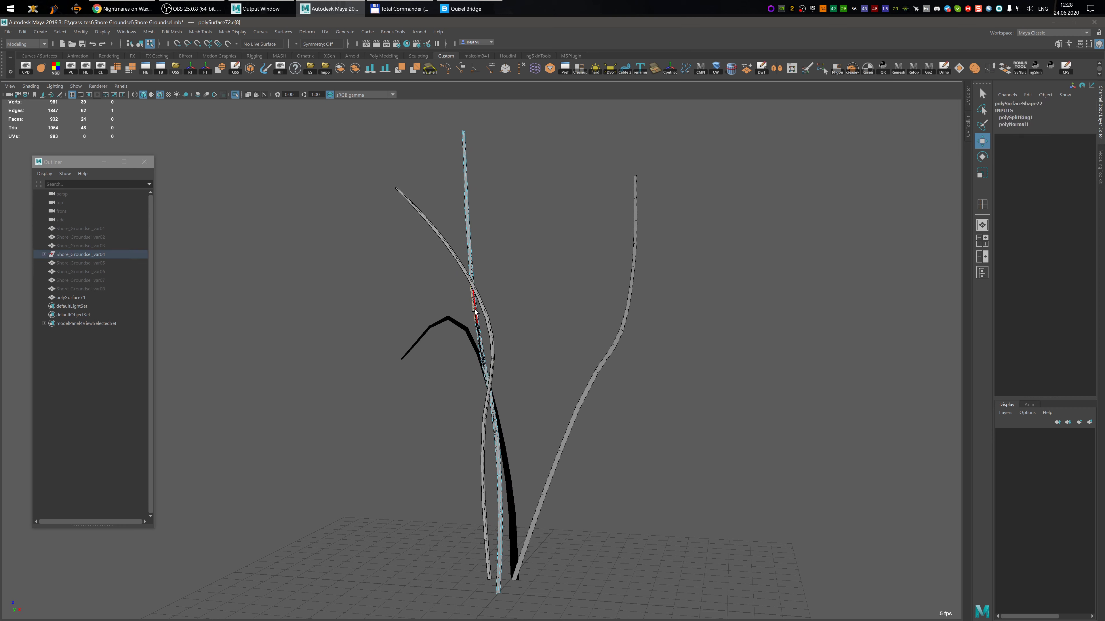
{"action": "left_click_drag", "start_coordinate": [475, 317], "coordinate": [529, 317], "text": "alt"}
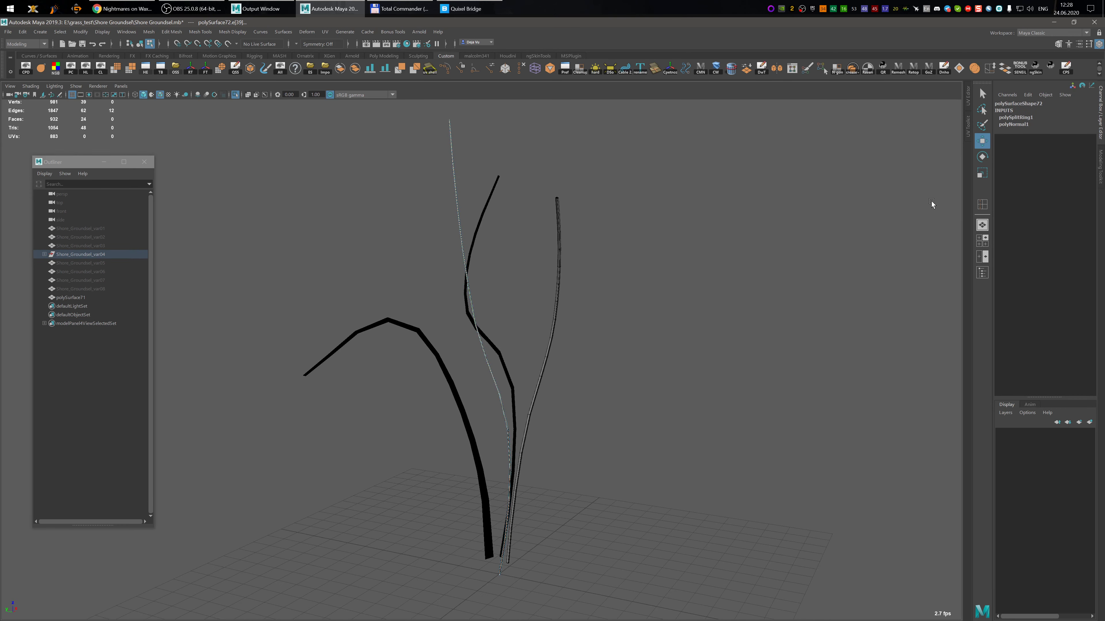
- Reset the Move tool to its default settings and close its settings window
{"action": "double_click", "coordinate": [982, 143]}
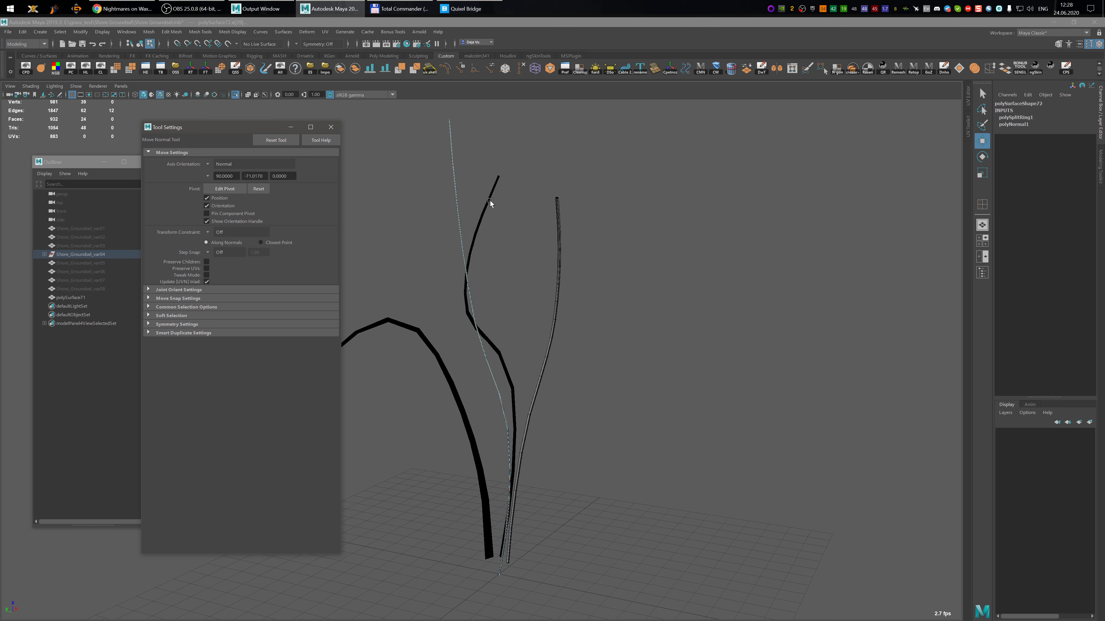
{"action": "left_click", "coordinate": [282, 141]}
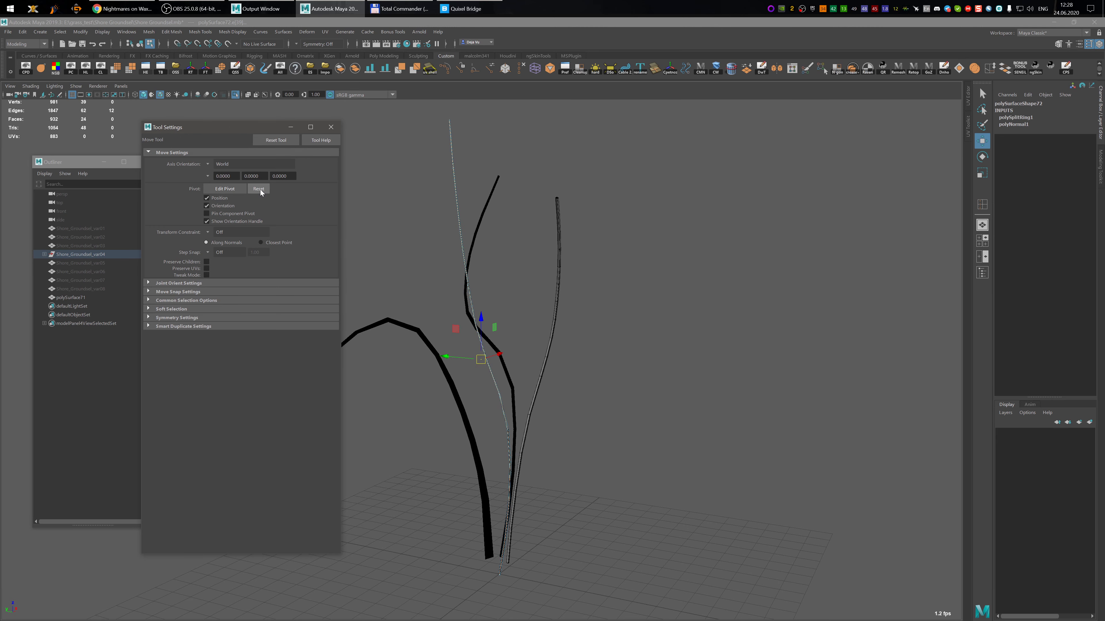
{"action": "left_click_drag", "start_coordinate": [609, 248], "coordinate": [640, 251], "text": "alt"}
{"action": "left_click", "coordinate": [331, 127]}
- Change the Move tool's axis orientation and move the duplicated stem's middle edge loop outward to give it thickness
{"action": "scroll", "coordinate": [442, 162], "scroll_direction": "up", "scroll_amount": 5}
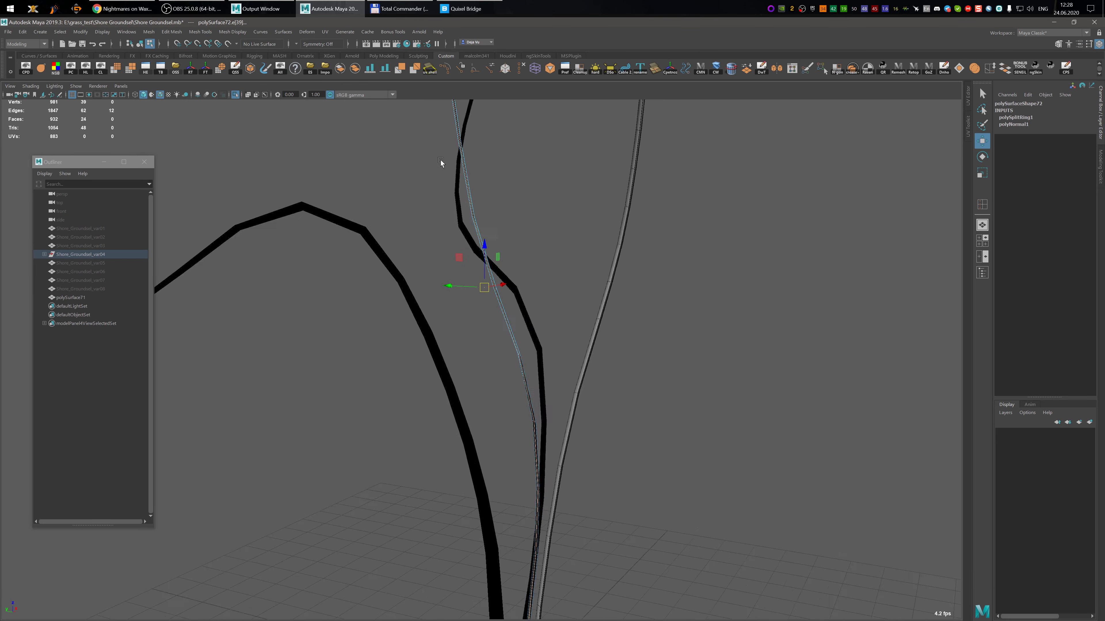
{"action": "scroll", "coordinate": [511, 290], "scroll_direction": "up", "scroll_amount": 4}
{"action": "left_click_drag", "start_coordinate": [511, 290], "coordinate": [549, 321], "text": "alt"}
{"action": "right_click_drag", "start_coordinate": [545, 332], "coordinate": [580, 316], "text": "ctrl+shift"}
{"action": "scroll", "coordinate": [536, 335], "scroll_direction": "up", "scroll_amount": 3}
{"action": "left_click_drag", "start_coordinate": [577, 362], "coordinate": [666, 424]}
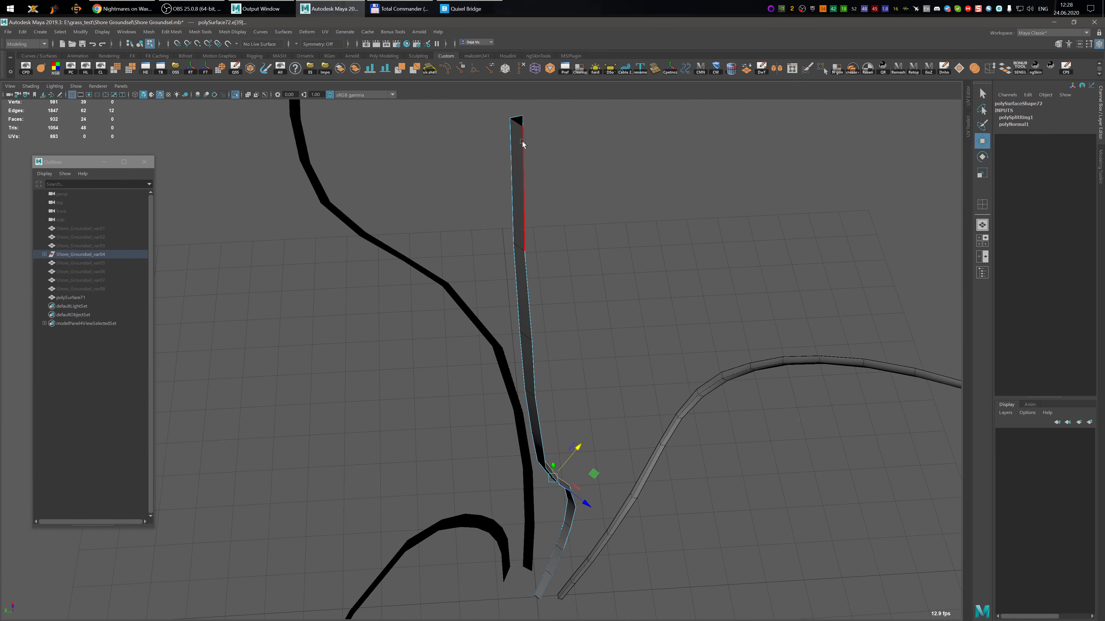
- Insert an edge loop along the middle of the original upright stem card and move it outward, opposite the duplicate's raised loop
{"action": "key", "text": "F8"}
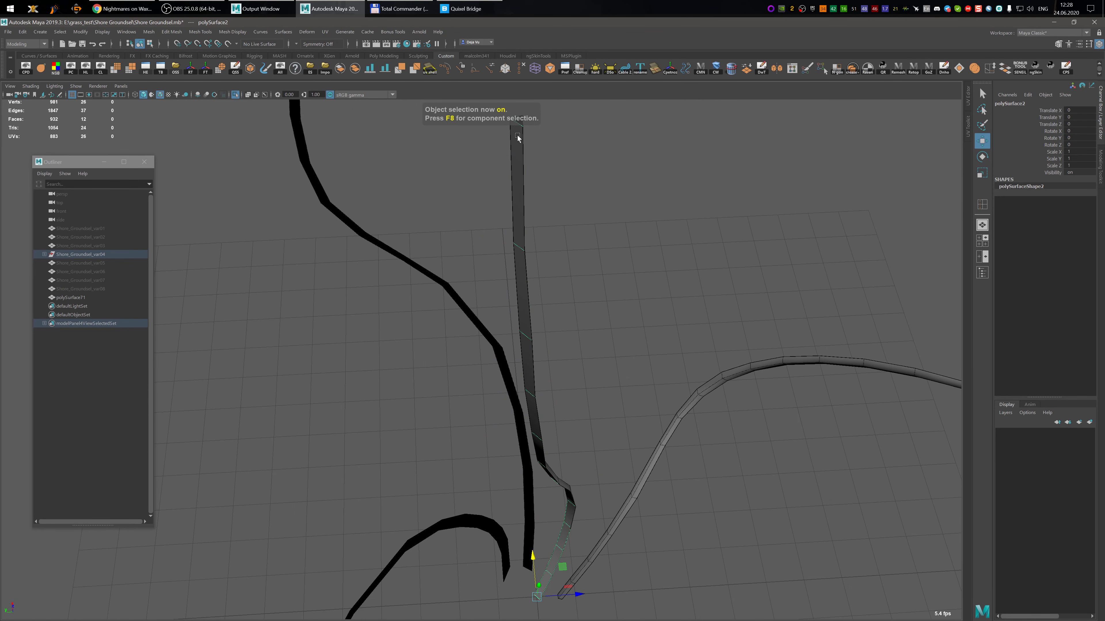
{"action": "key", "text": "g"}
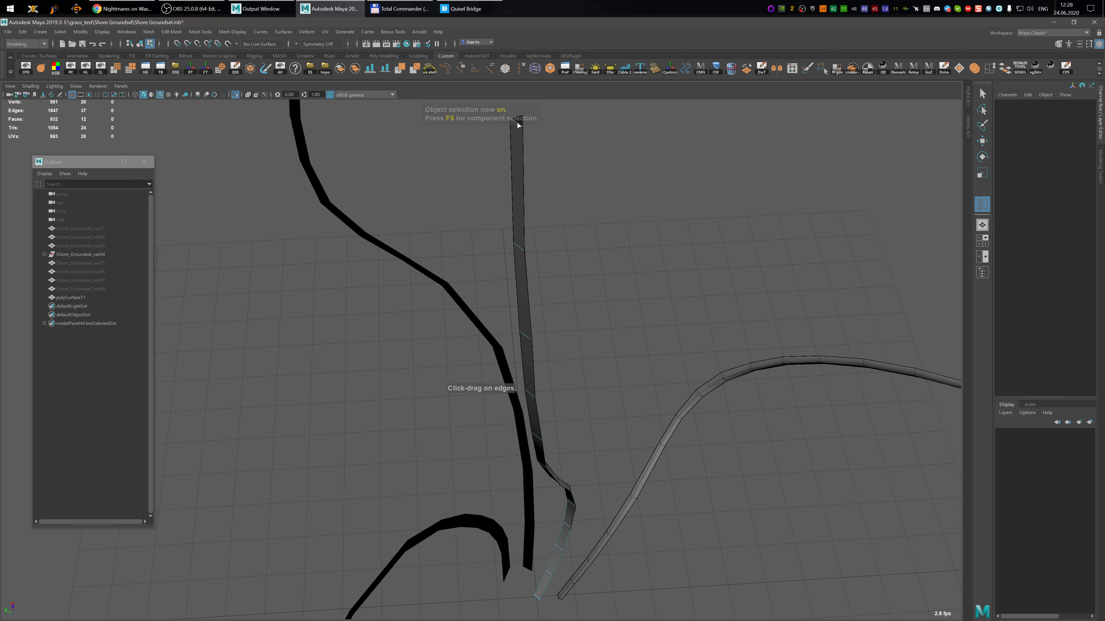
{"action": "left_click", "coordinate": [517, 123]}
{"action": "left_click_drag", "start_coordinate": [515, 139], "coordinate": [599, 325], "text": "alt"}
{"action": "key", "text": "w"}
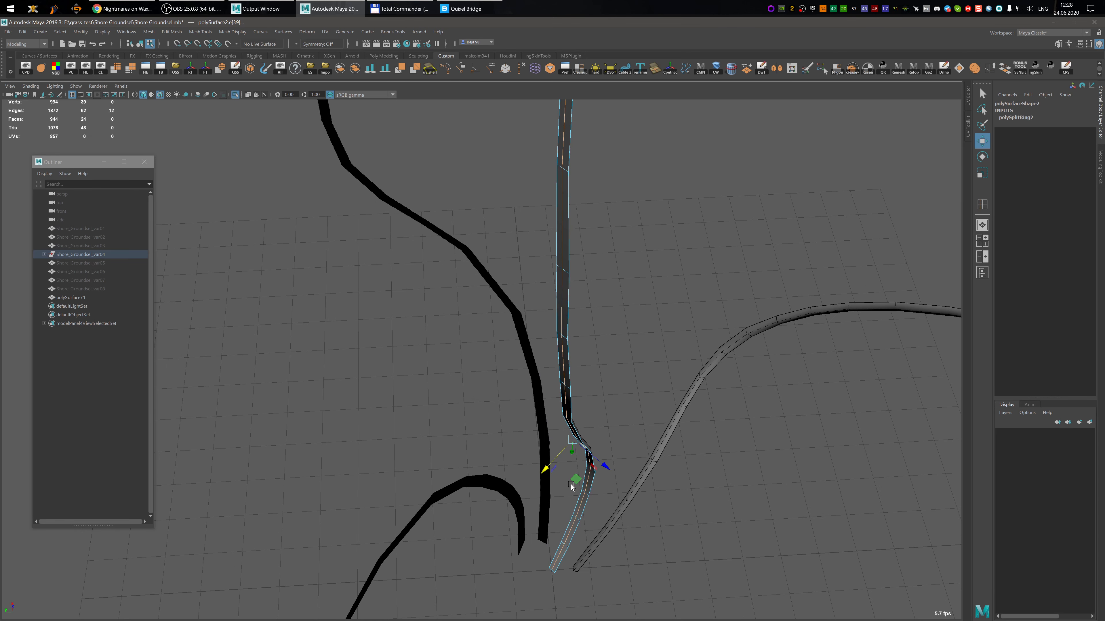
{"action": "left_click_drag", "start_coordinate": [545, 469], "coordinate": [589, 496]}
{"action": "left_click_drag", "start_coordinate": [503, 528], "coordinate": [507, 523]}
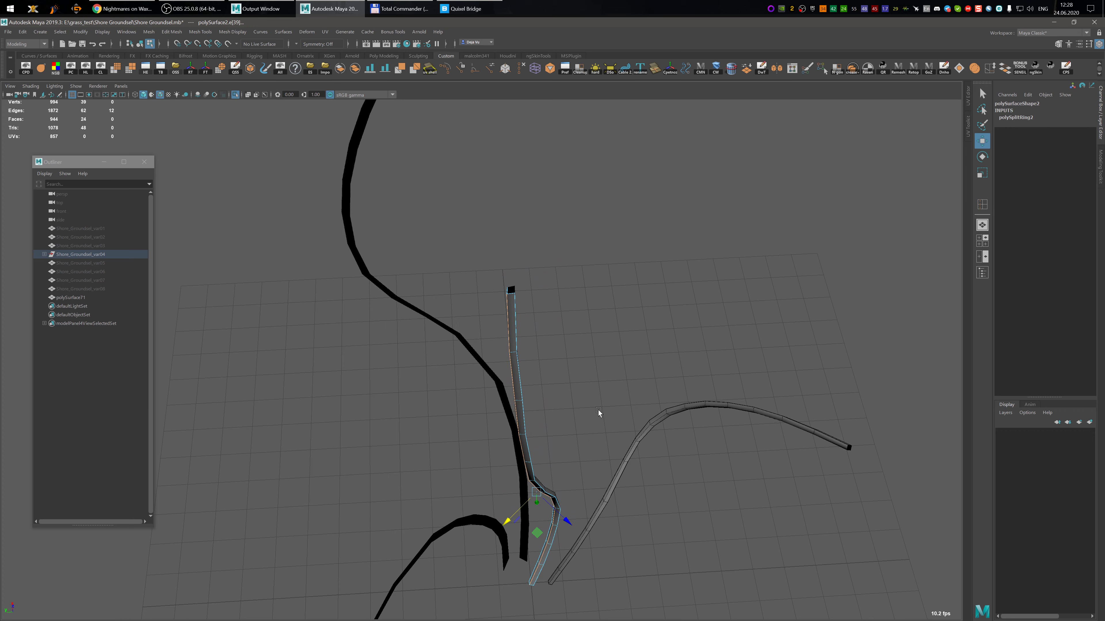
- Combine the two halves of the upright stem and merge their vertices with a distance threshold of 0.01
{"action": "key", "text": "F8"}
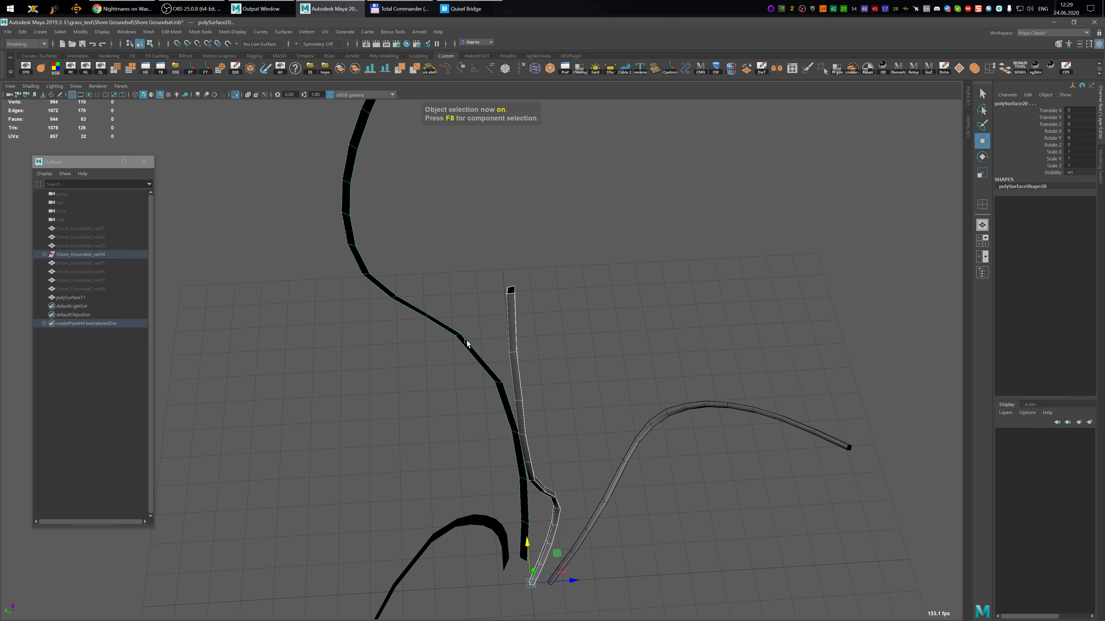
{"action": "key", "text": "g"}
{"action": "key", "text": "ctrl+F9"}
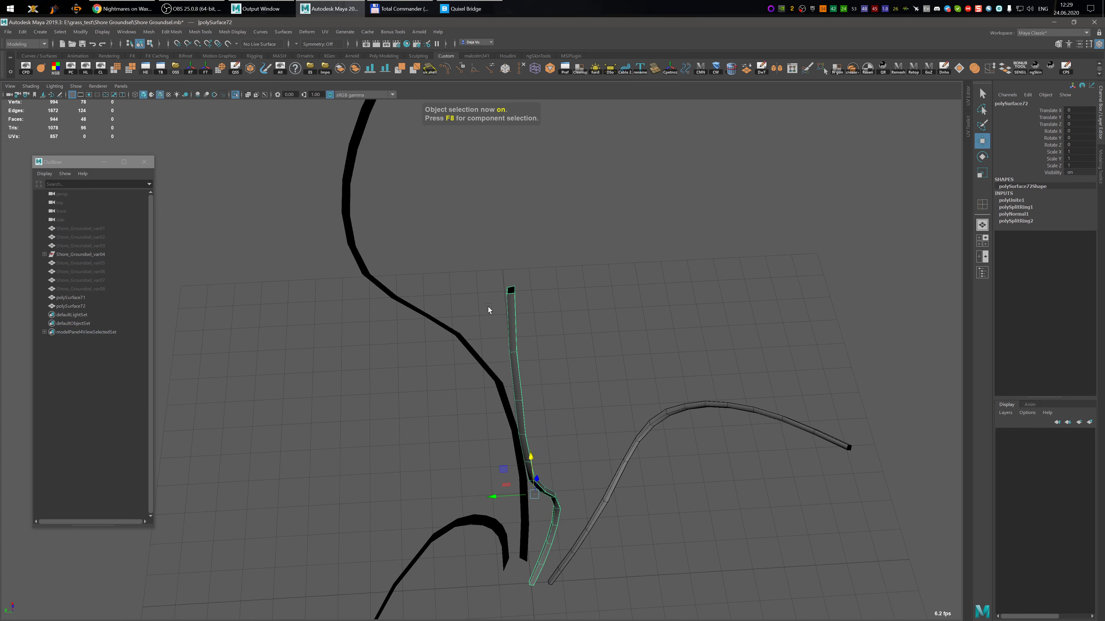
{"action": "scroll", "coordinate": [488, 306], "scroll_direction": "up", "scroll_amount": 5}
{"action": "key", "text": "g"}
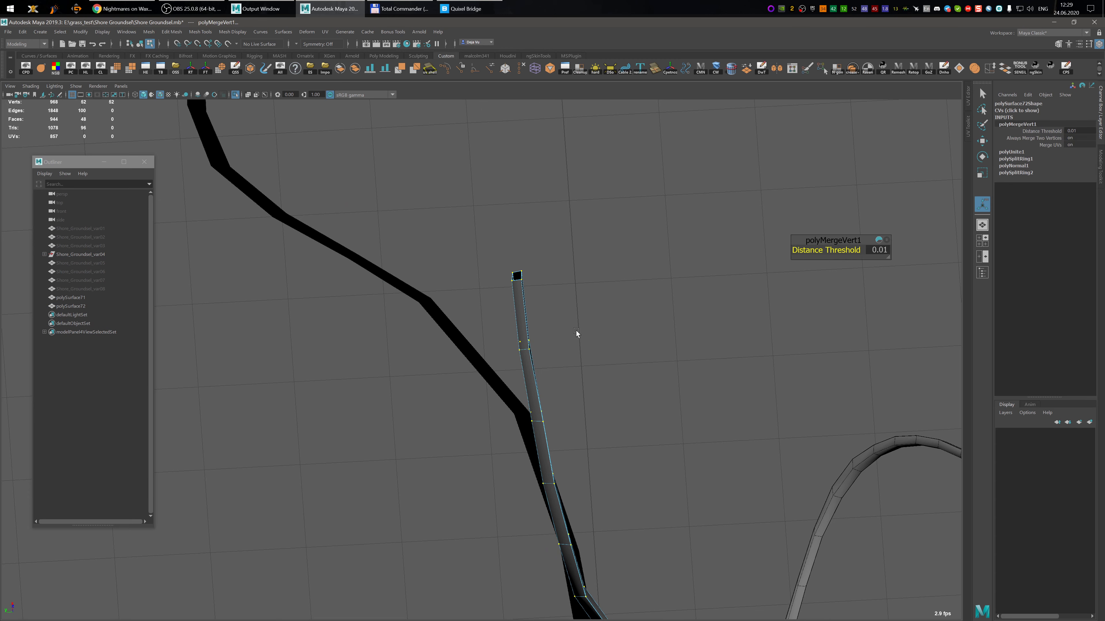
{"action": "key", "text": "w"}
{"action": "scroll", "coordinate": [578, 333], "scroll_direction": "down", "scroll_amount": 5}
{"action": "middle_click_drag", "start_coordinate": [582, 335], "coordinate": [599, 297], "text": "alt"}
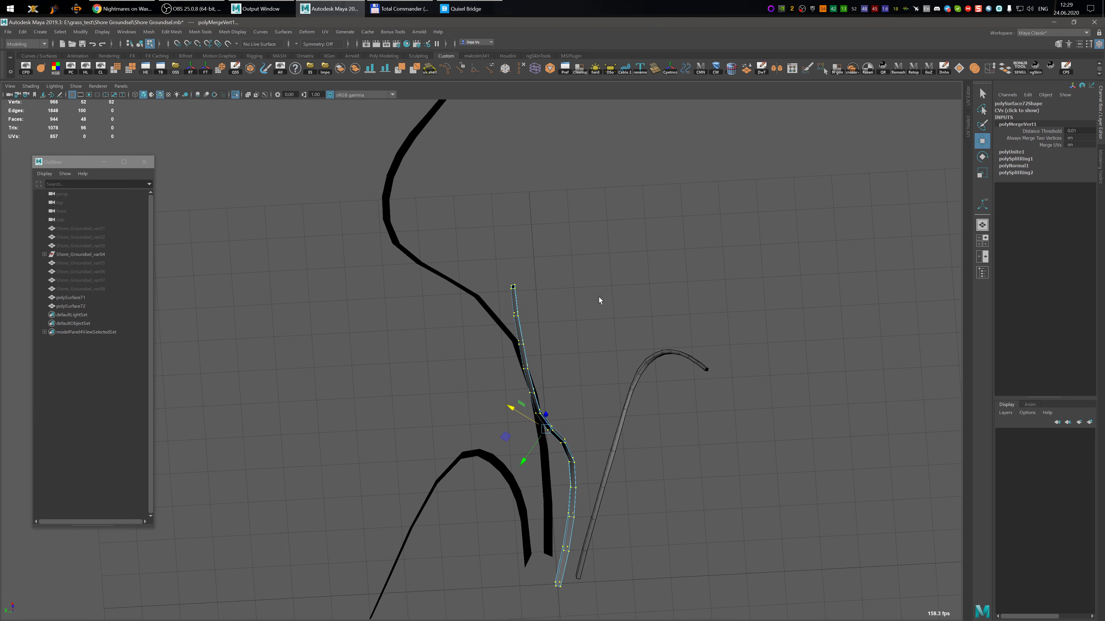
- Soften all edges of the combined upright stem and return to object selection
{"action": "key", "text": "ctrl+F10"}
{"action": "key", "text": "F8"}
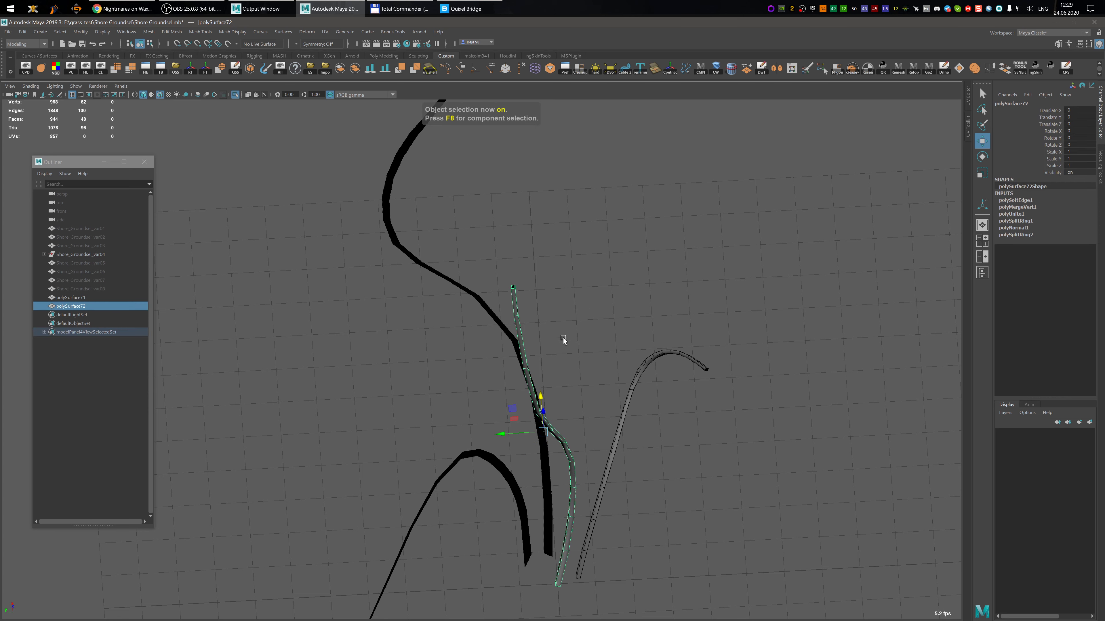
{"action": "middle_click_drag", "start_coordinate": [563, 337], "coordinate": [614, 372], "text": "alt"}
{"action": "left_click", "coordinate": [512, 317]}
{"action": "key", "text": "f"}
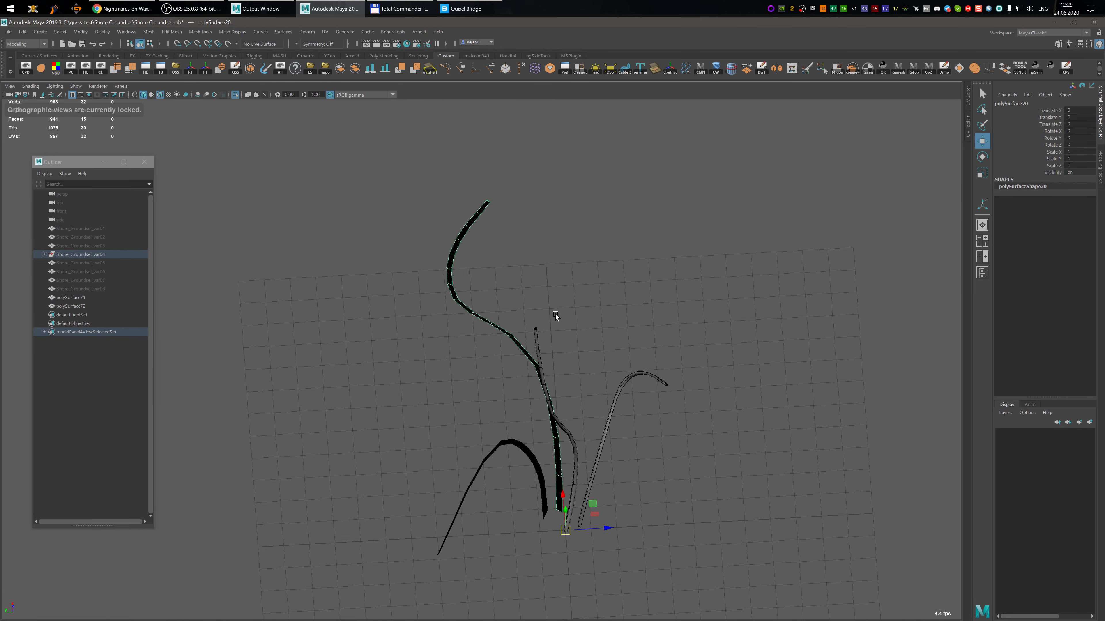
{"action": "key", "text": "ctrl+F10"}
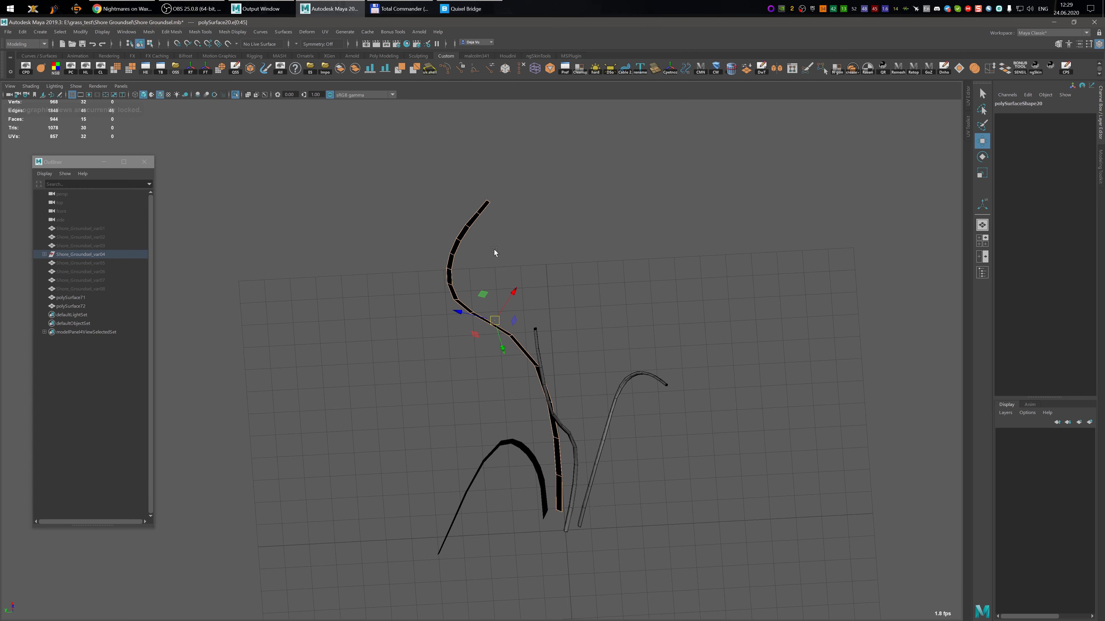
{"action": "key", "text": "F8"}
{"action": "key", "text": "ctrl+z"}
{"action": "left_click", "coordinate": [577, 281]}
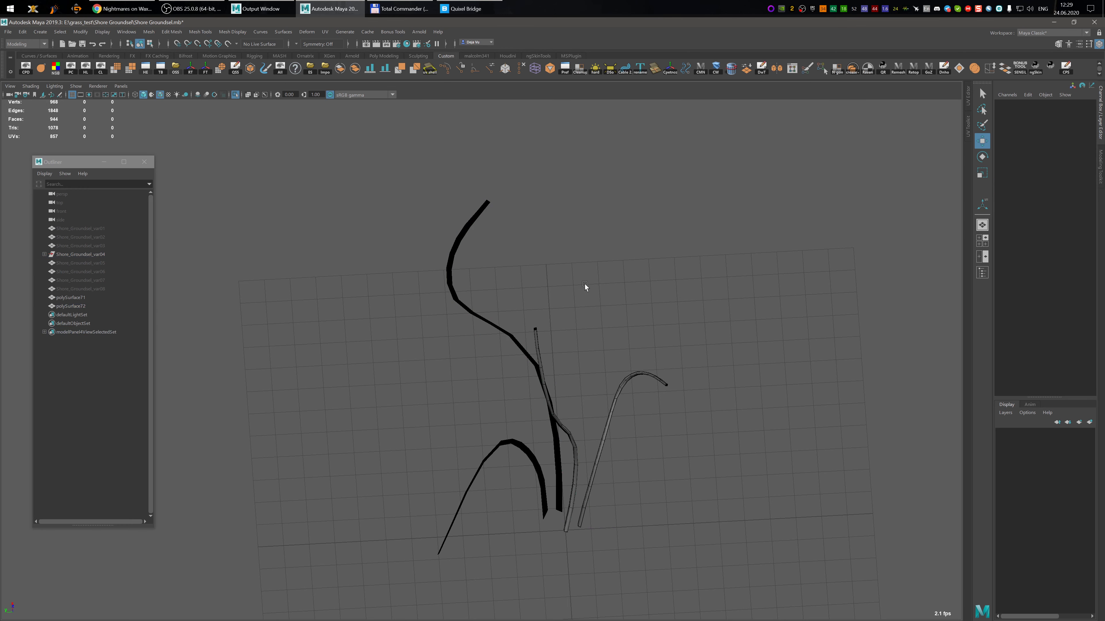
- Examine the two thickened stems and the remaining flat stem cards from several sides, including from below
{"action": "key", "text": "f"}
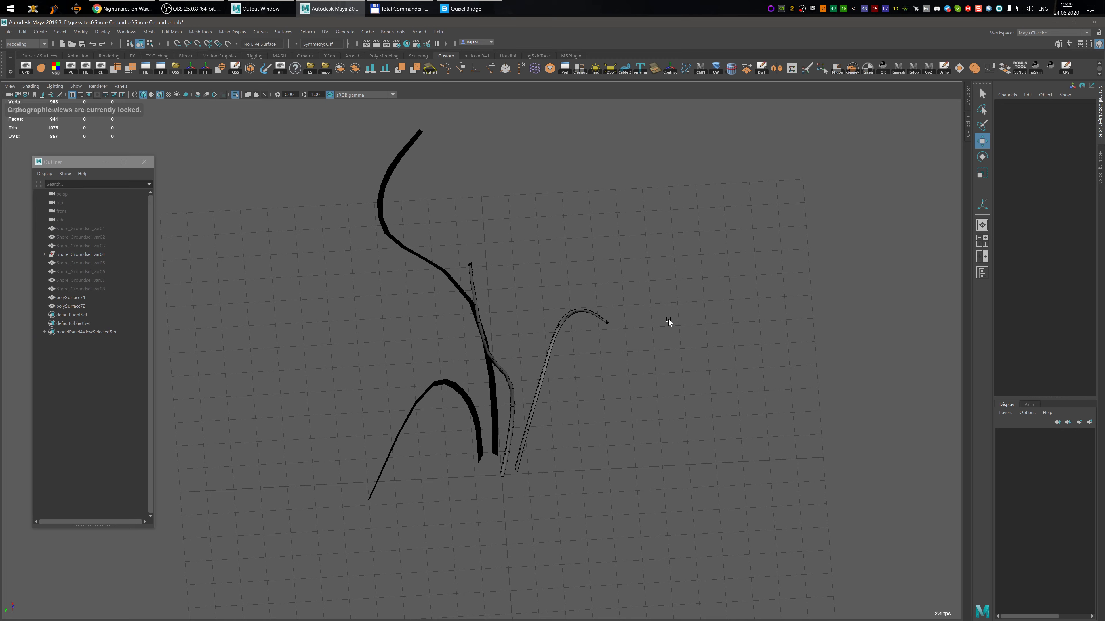
{"action": "scroll", "coordinate": [764, 233], "scroll_direction": "up", "scroll_amount": 10}
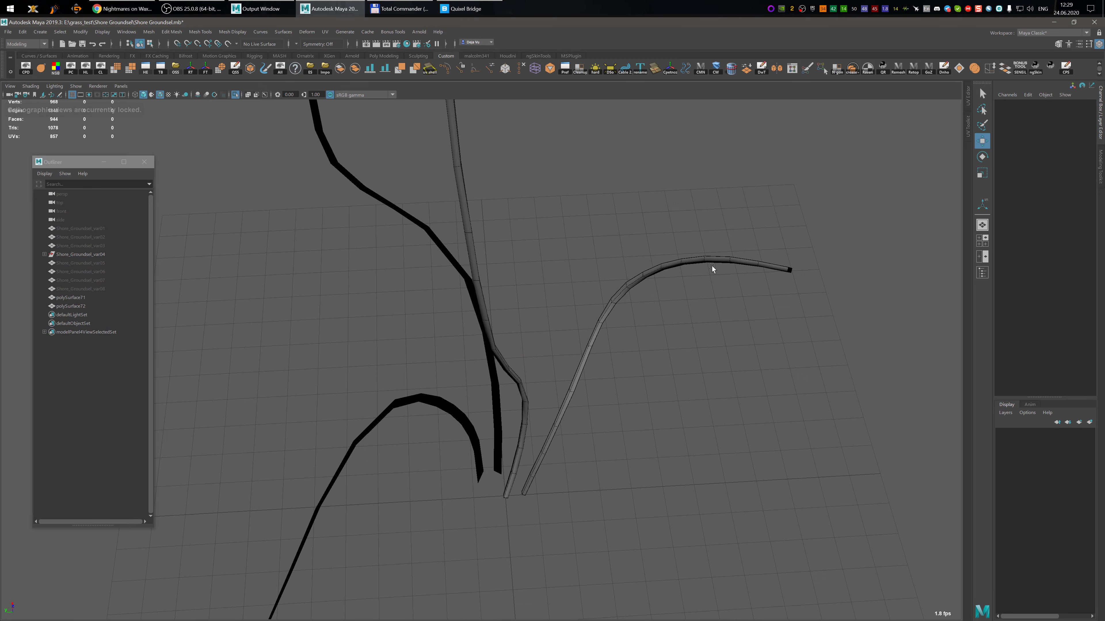
{"action": "left_click_drag", "start_coordinate": [460, 274], "coordinate": [457, 240], "text": "alt"}
{"action": "left_click", "coordinate": [605, 349]}
{"action": "left_click_drag", "start_coordinate": [605, 349], "coordinate": [566, 305], "text": "alt"}
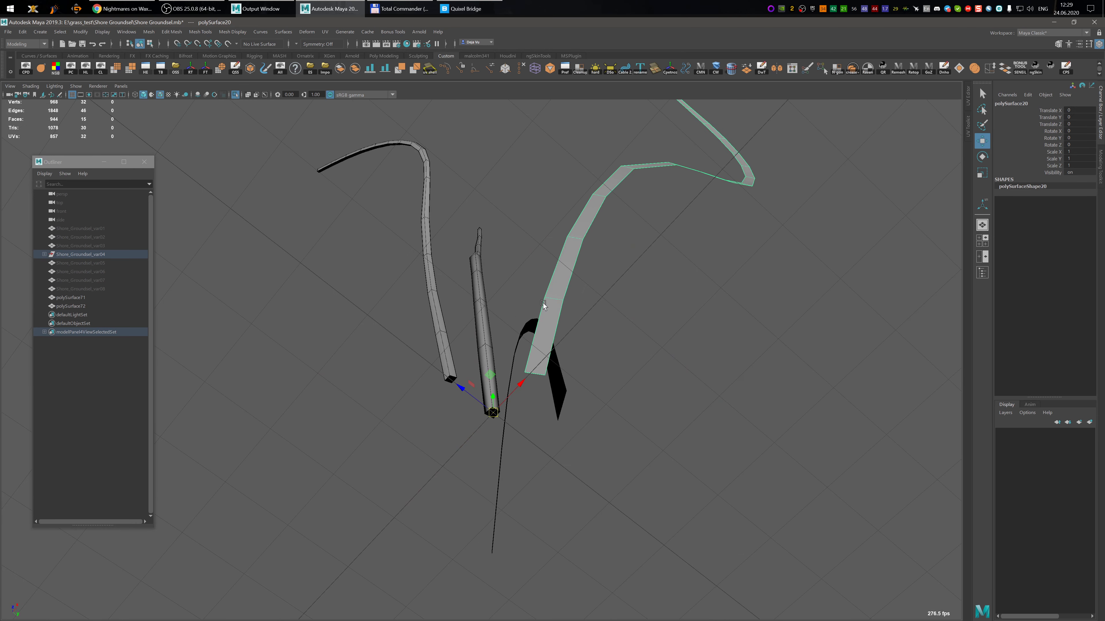
{"action": "left_click", "coordinate": [435, 299]}
{"action": "left_click_drag", "start_coordinate": [435, 298], "coordinate": [419, 322], "text": "alt"}
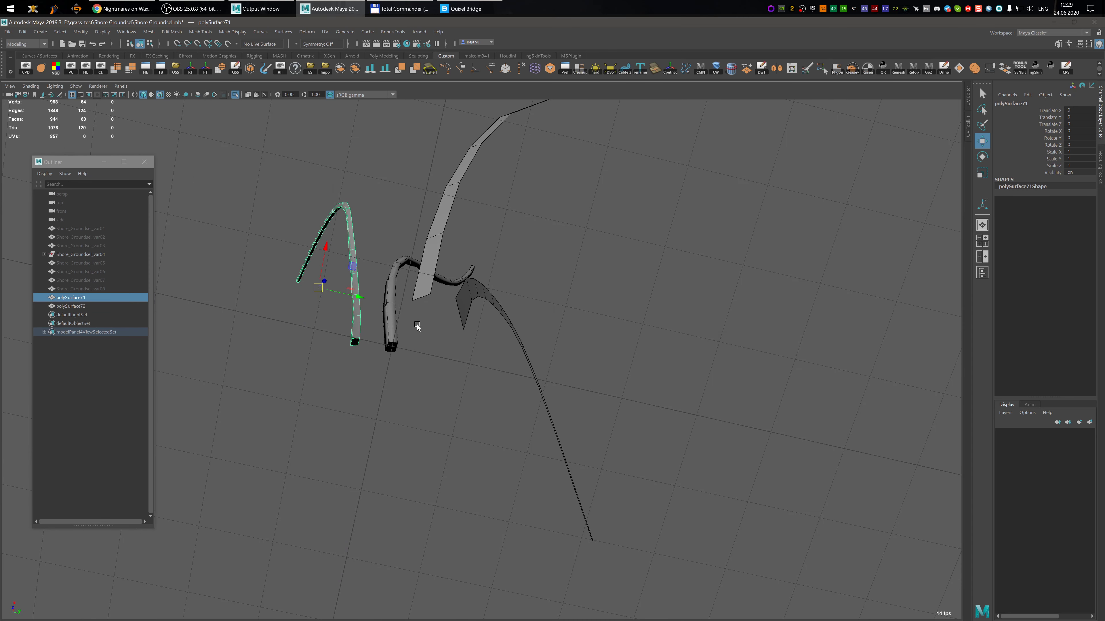
{"action": "left_click", "coordinate": [401, 408]}
{"action": "left_click_drag", "start_coordinate": [402, 407], "coordinate": [599, 303], "text": "alt"}
- Try inserting an edge loop along the middle of the long S-curved stem card, and delete the loop
{"action": "left_click", "coordinate": [476, 268]}
{"action": "right_click_drag", "start_coordinate": [610, 286], "coordinate": [579, 265], "text": "shift"}
{"action": "left_click_drag", "start_coordinate": [580, 263], "coordinate": [584, 264]}
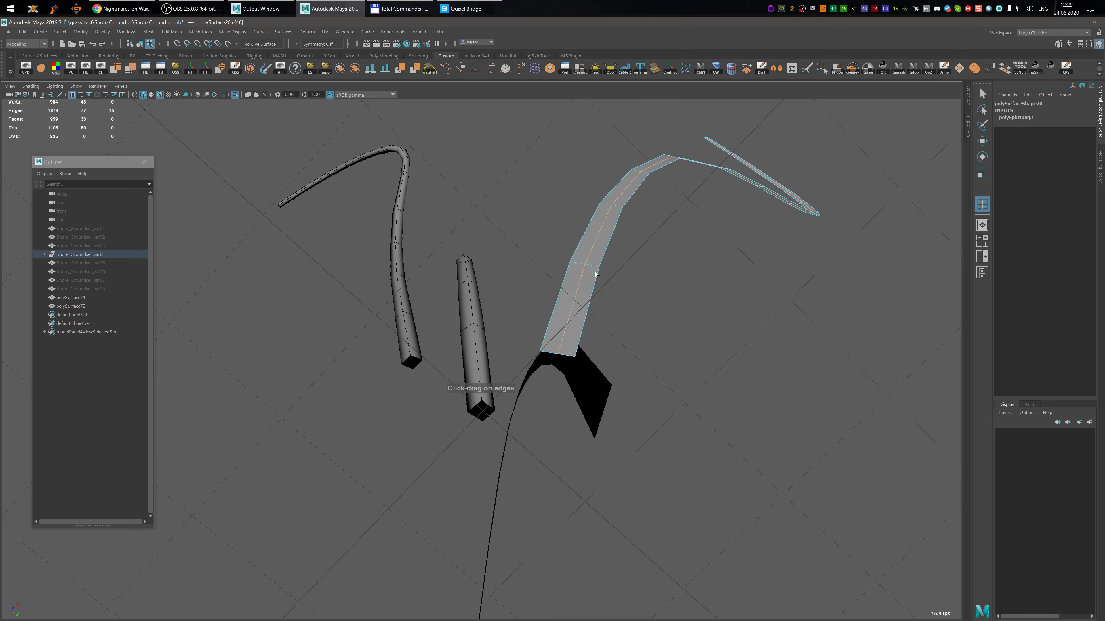
{"action": "key", "text": "w"}
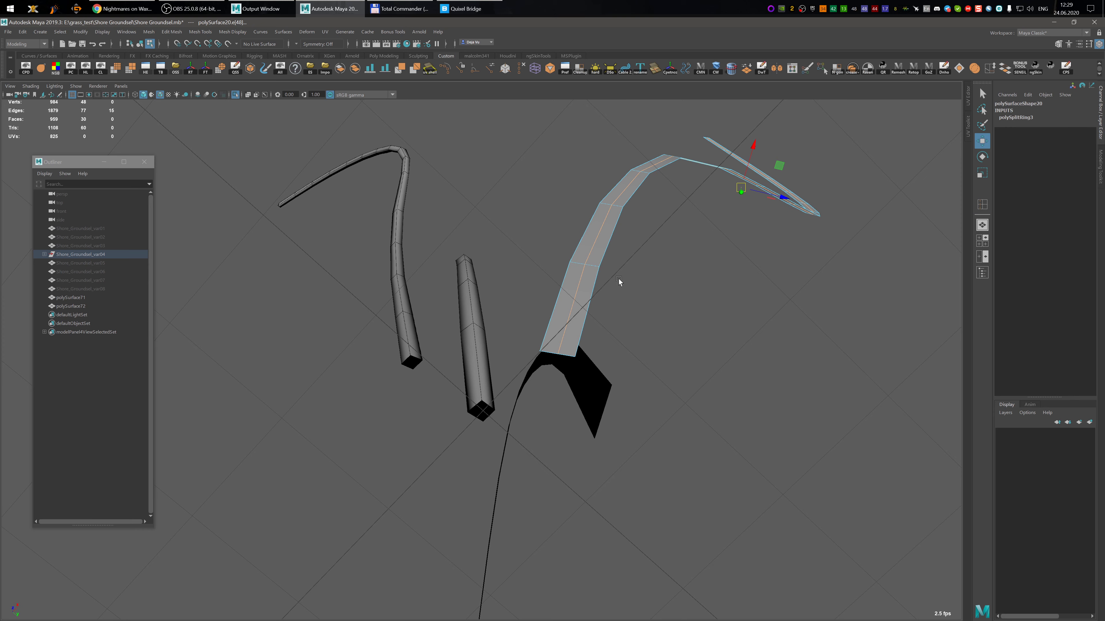
{"action": "left_click_drag", "start_coordinate": [619, 279], "coordinate": [645, 297], "text": "alt"}
{"action": "key", "text": "Delete"}
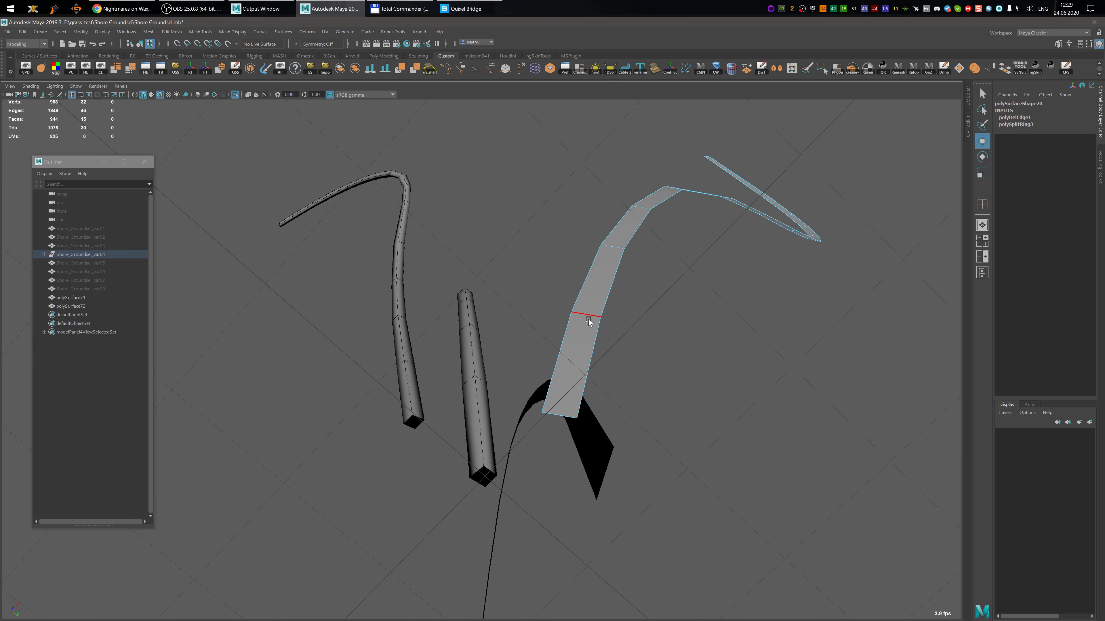
- Duplicate the long S-curved stem card and reverse the duplicate's normals
{"action": "key", "text": "F8"}
{"action": "key", "text": "ctrl+d"}
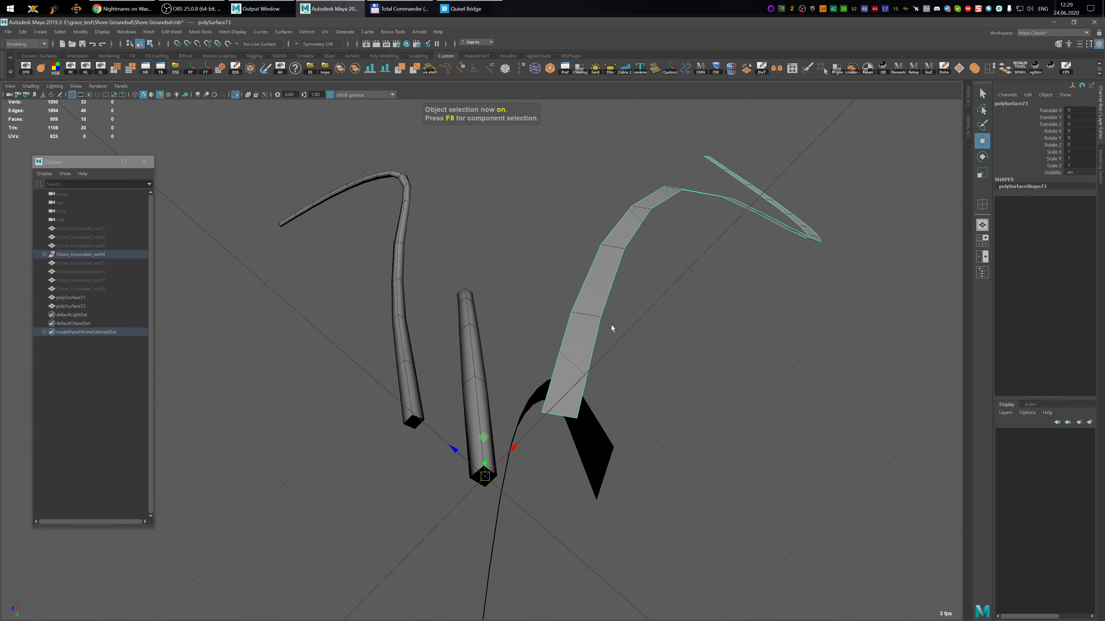
{"action": "key", "text": "g"}
{"action": "left_click_drag", "start_coordinate": [608, 326], "coordinate": [514, 535], "text": "alt"}
{"action": "scroll", "coordinate": [470, 530], "scroll_direction": "up", "scroll_amount": 1}
- Insert an edge loop along the middle of the duplicated S-curved card and move it outward to give it thickness
{"action": "right_click_drag", "start_coordinate": [470, 530], "coordinate": [476, 509], "text": "shift"}
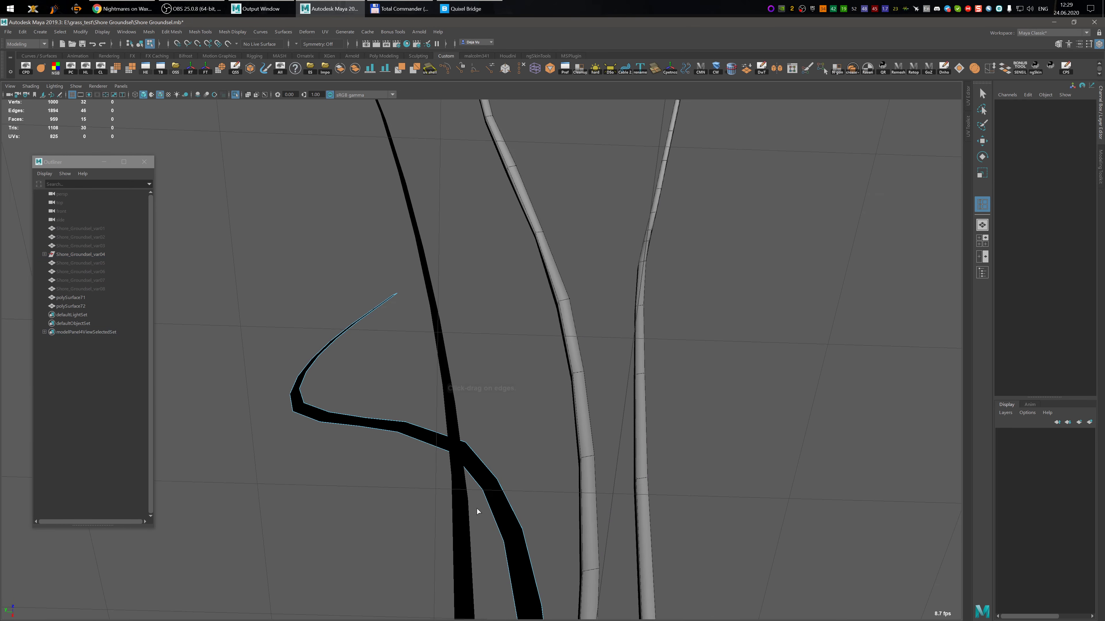
{"action": "left_click", "coordinate": [512, 536]}
{"action": "key", "text": "w"}
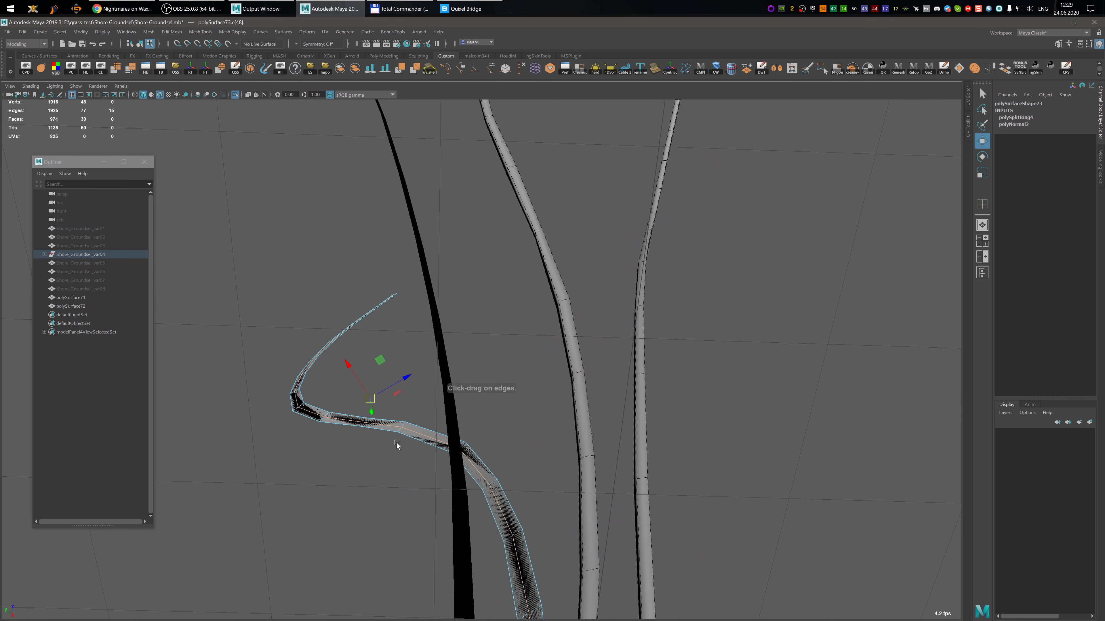
{"action": "mouse_move", "coordinate": [345, 366]}
{"action": "left_mouse_down"}
{"action": "mouse_move", "coordinate": [338, 359]}
{"action": "mouse_move", "coordinate": [553, 360]}
{"action": "mouse_move", "coordinate": [490, 281]}
{"action": "mouse_move", "coordinate": [555, 286]}
{"action": "mouse_move", "coordinate": [352, 343]}
{"action": "left_mouse_up"}
- Insert an edge loop along the middle of the original S-curved card and move it outward, opposite the duplicate's raised loop
{"action": "key", "text": "F8"}
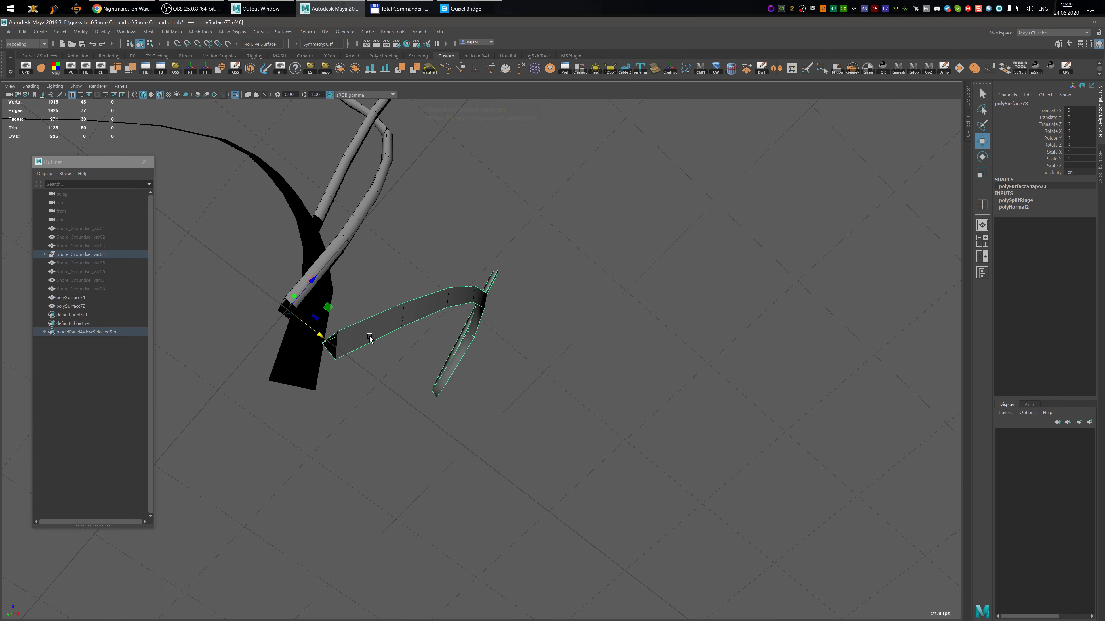
{"action": "key", "text": "y"}
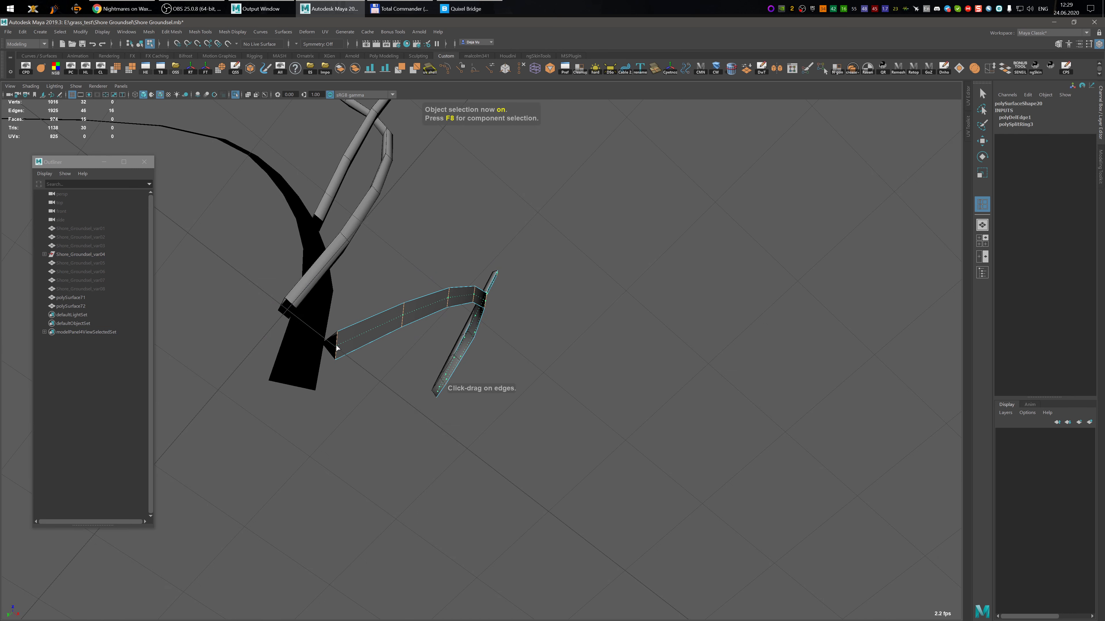
{"action": "left_click", "coordinate": [337, 349]}
{"action": "key", "text": "w"}
{"action": "left_click_drag", "start_coordinate": [503, 348], "coordinate": [506, 350]}
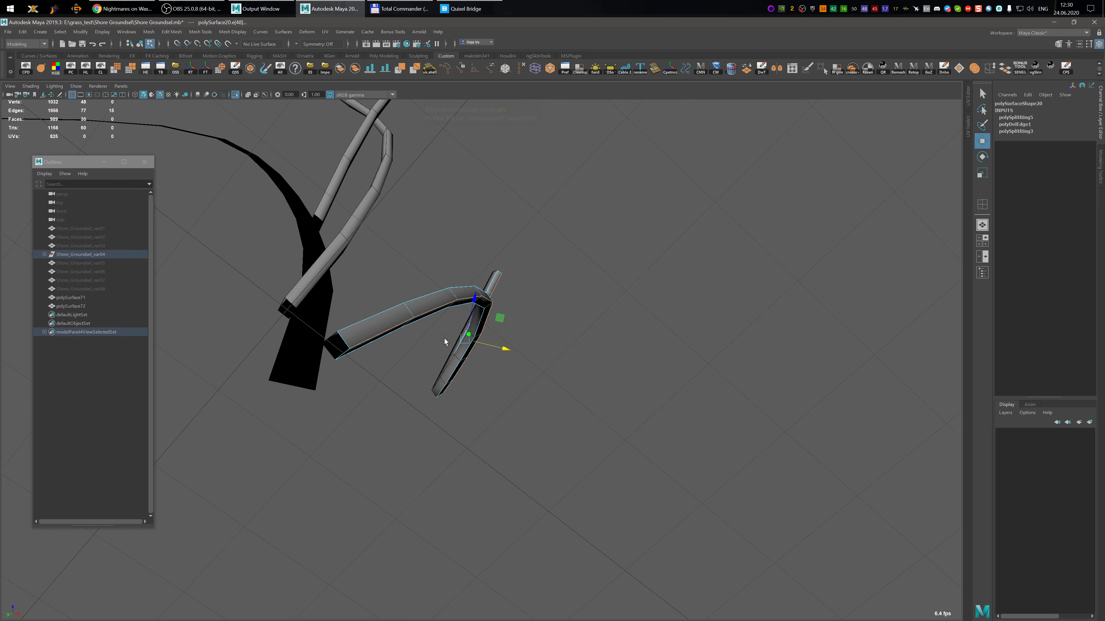
- Combine the two halves of the S-curved stem and merge their vertices with a distance threshold of 0.01
{"action": "key", "text": "F8"}
{"action": "key", "text": "ctrl+shift+c"}
{"action": "key", "text": "ctrl+F9"}
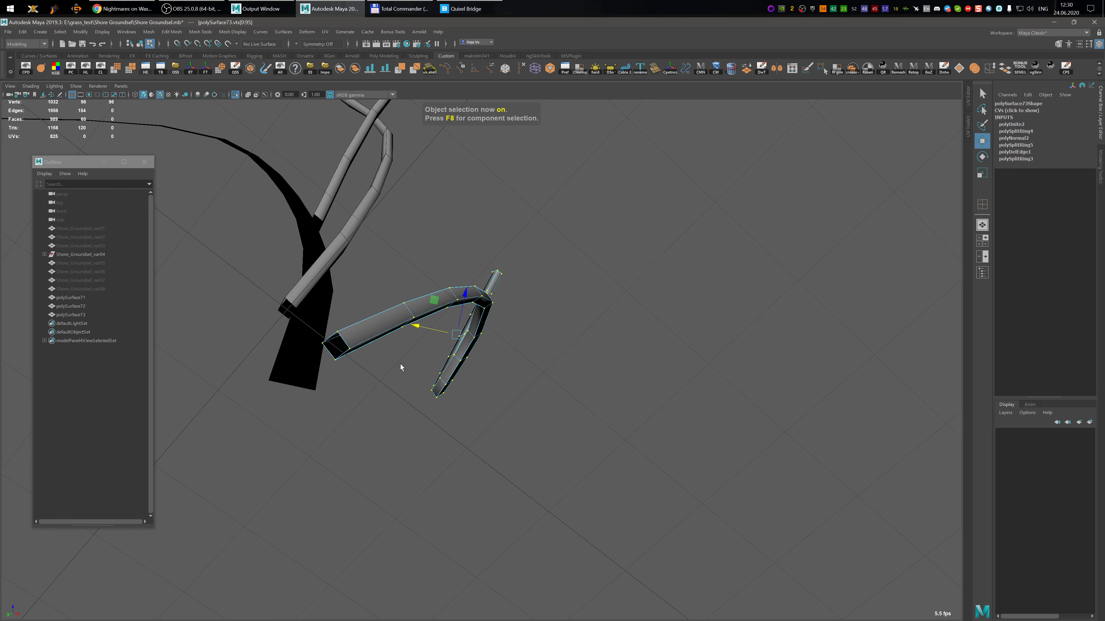
{"action": "key", "text": "g"}
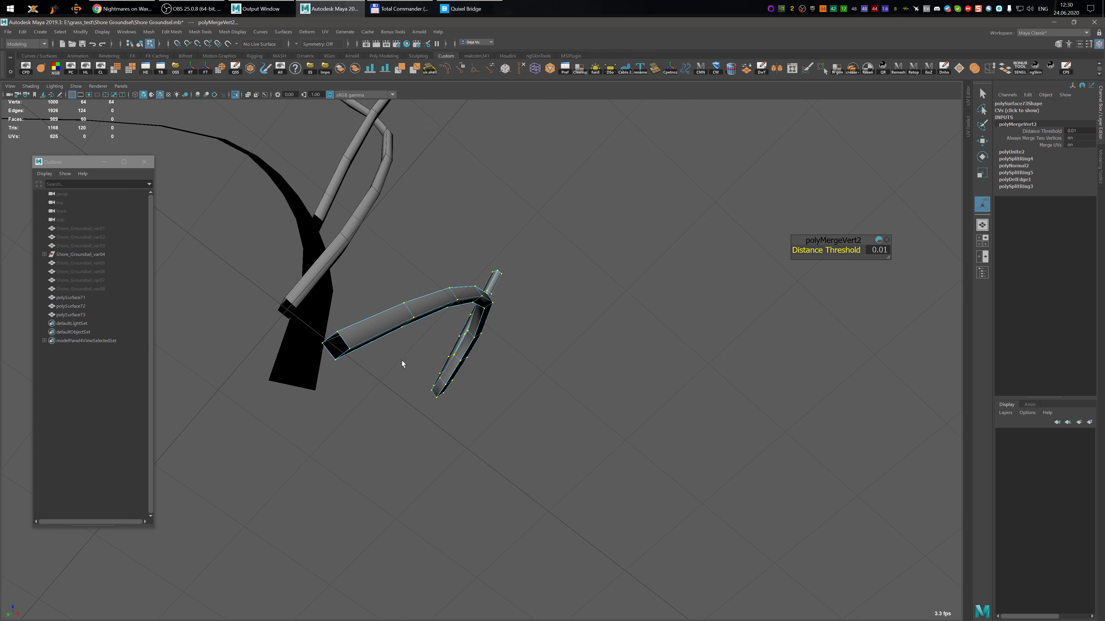
- Soften all edges of the combined S-curved stem and return to object selection
{"action": "key", "text": "shift+s"}
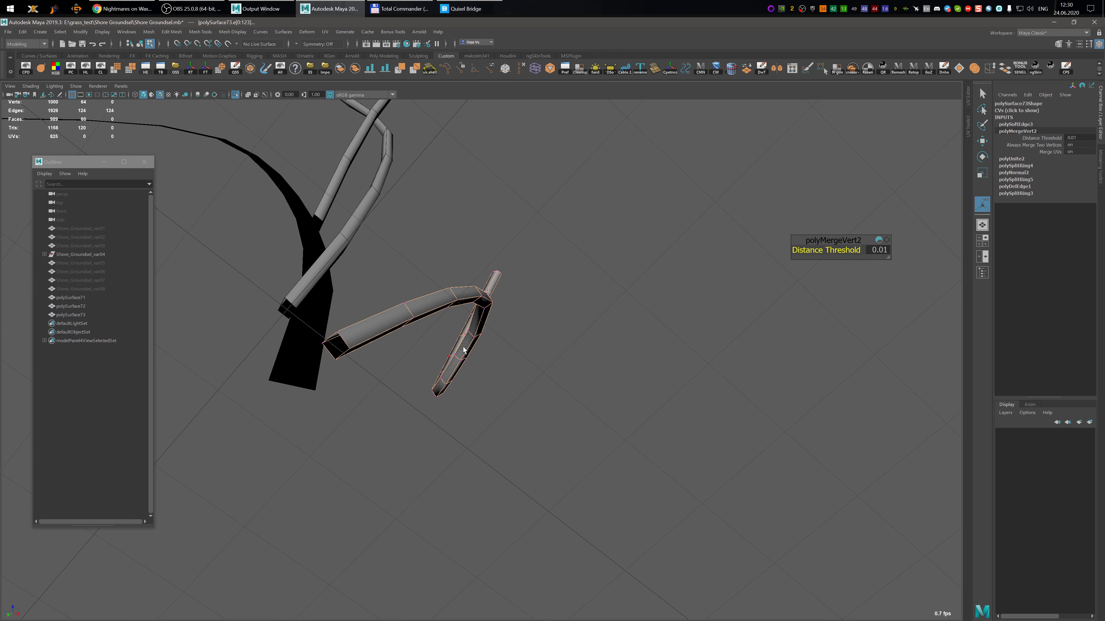
{"action": "left_click_drag", "start_coordinate": [430, 334], "coordinate": [565, 240], "text": "alt"}
{"action": "key", "text": "F8"}
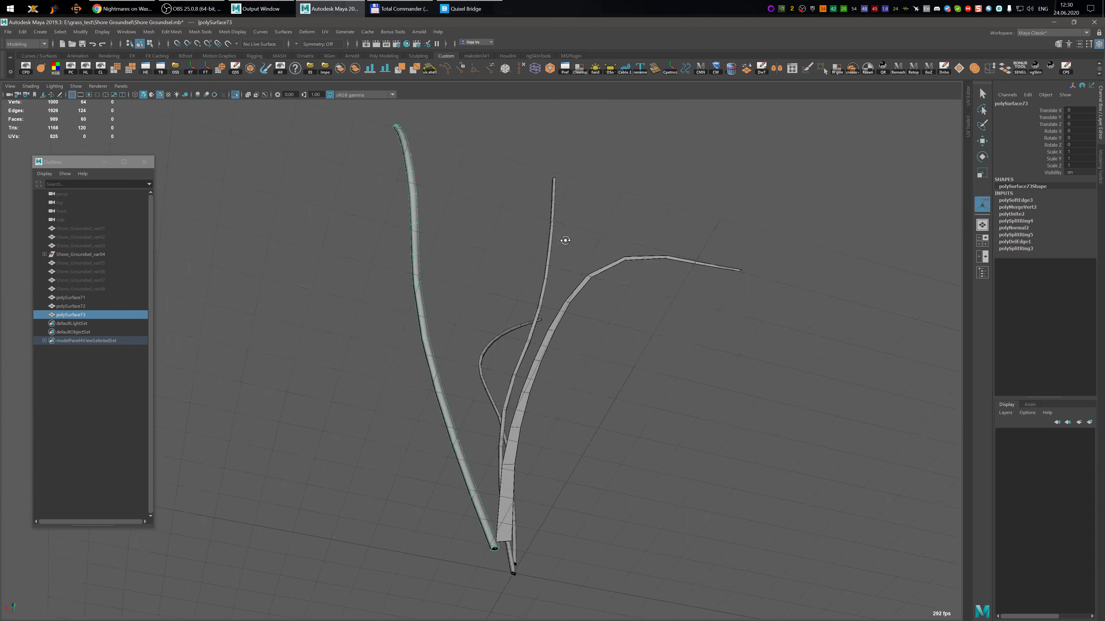
- Duplicate the last flat, arched stem card and reverse the duplicate's normals
{"action": "left_click", "coordinate": [535, 380]}
{"action": "scroll", "coordinate": [570, 316], "scroll_direction": "up", "scroll_amount": 3}
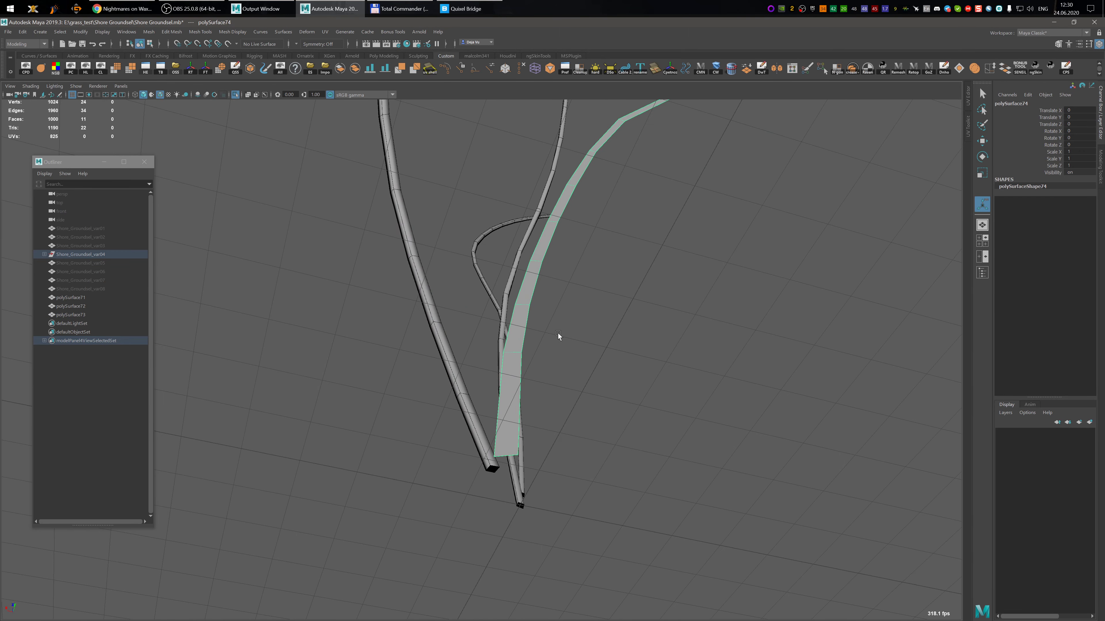
{"action": "key", "text": "g"}
{"action": "left_click_drag", "start_coordinate": [558, 333], "coordinate": [587, 366], "text": "alt"}
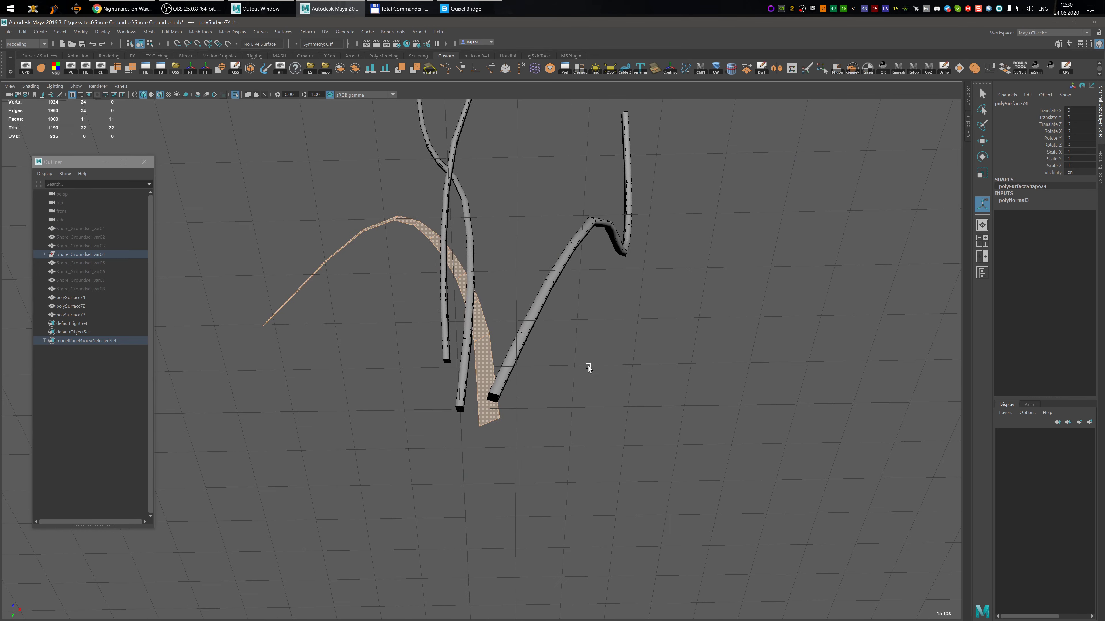
- Insert an edge loop along the middle of the duplicated arched card and move it outward to give it thickness
{"action": "right_click_drag", "start_coordinate": [587, 365], "coordinate": [496, 435], "text": "shift"}
{"action": "left_click_drag", "start_coordinate": [489, 422], "coordinate": [490, 421]}
{"action": "key", "text": "w"}
{"action": "middle_click_drag", "start_coordinate": [520, 376], "coordinate": [562, 386], "text": "alt"}
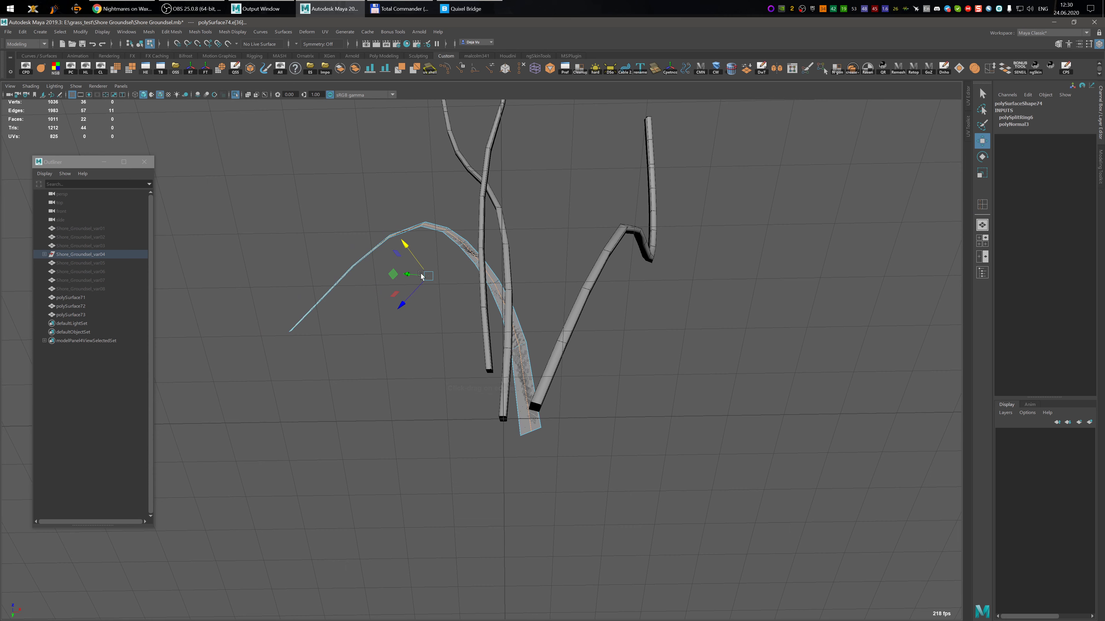
{"action": "mouse_move", "coordinate": [422, 276]}
{"action": "left_mouse_down", "text": "alt"}
{"action": "mouse_move", "coordinate": [414, 297]}
{"action": "mouse_move", "coordinate": [417, 278]}
{"action": "left_mouse_up", "text": "alt"}
{"action": "left_click_drag", "start_coordinate": [470, 319], "coordinate": [458, 351], "text": "alt"}
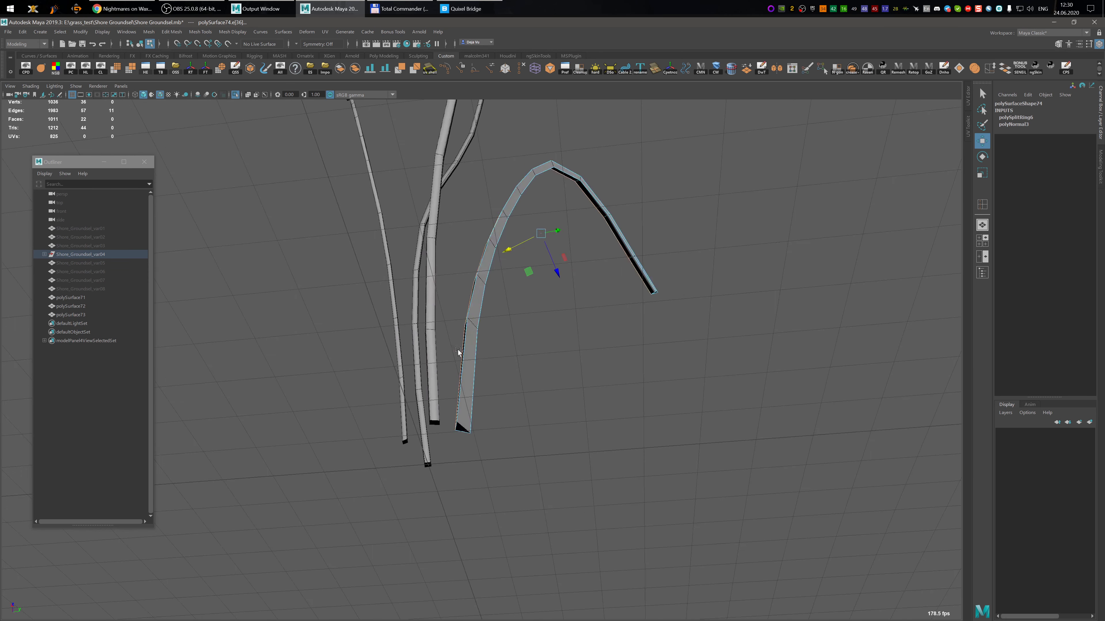
- Insert an edge loop along the middle of the original arched card and move it outward to give it thickness
{"action": "key", "text": "F8"}
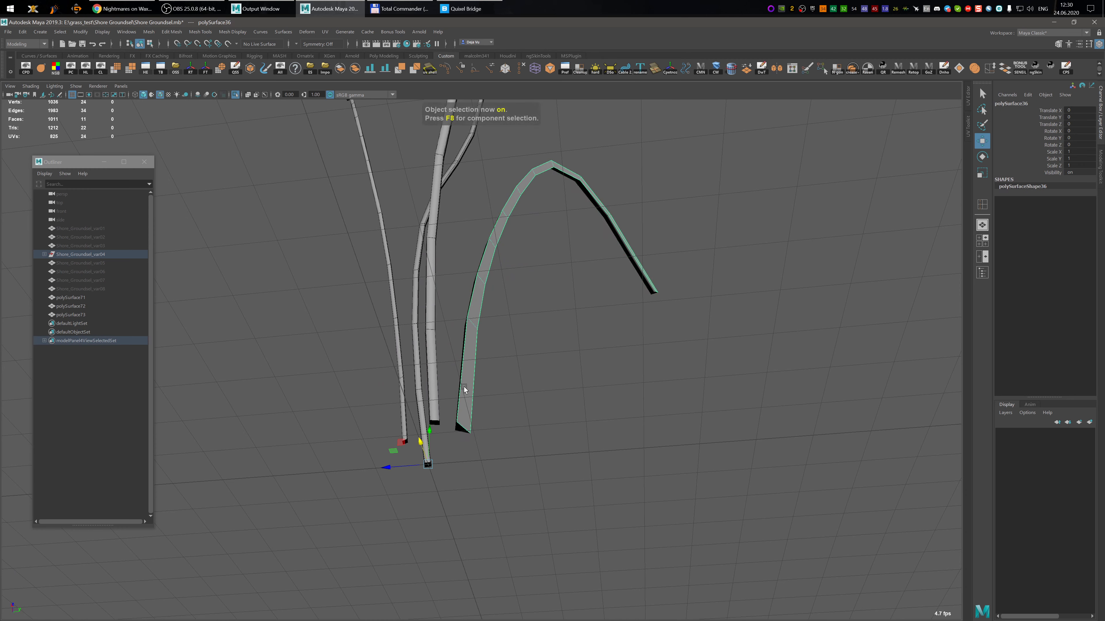
{"action": "key", "text": "y"}
{"action": "left_click", "coordinate": [463, 431]}
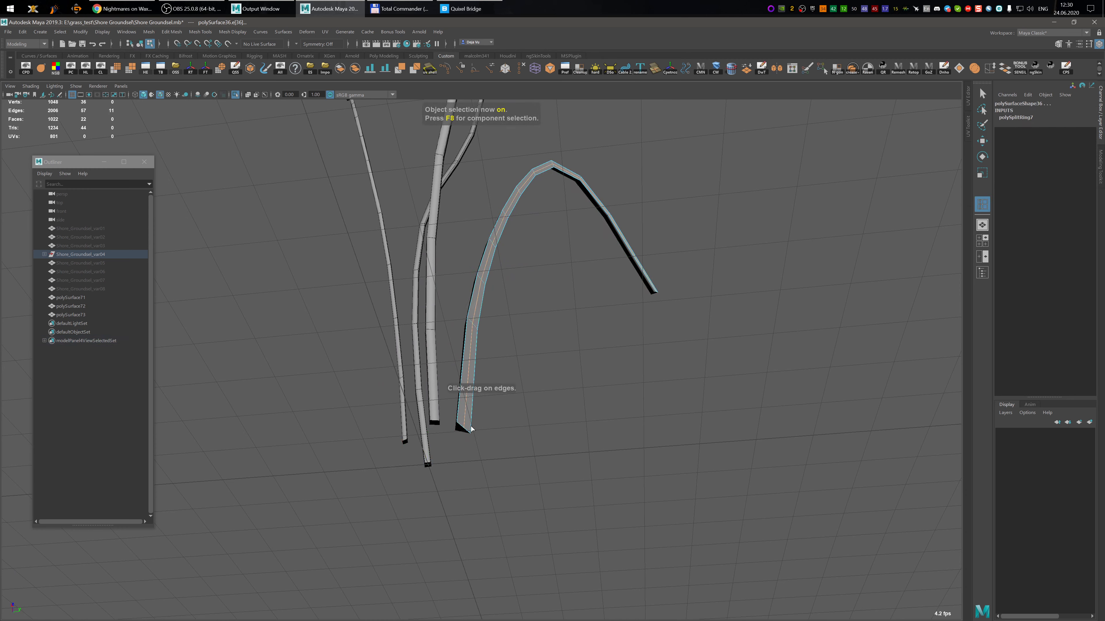
{"action": "key", "text": "w"}
{"action": "left_click_drag", "start_coordinate": [579, 217], "coordinate": [593, 218]}
{"action": "middle_click_drag", "start_coordinate": [588, 293], "coordinate": [600, 338], "text": "alt"}
{"action": "key", "text": "F8"}
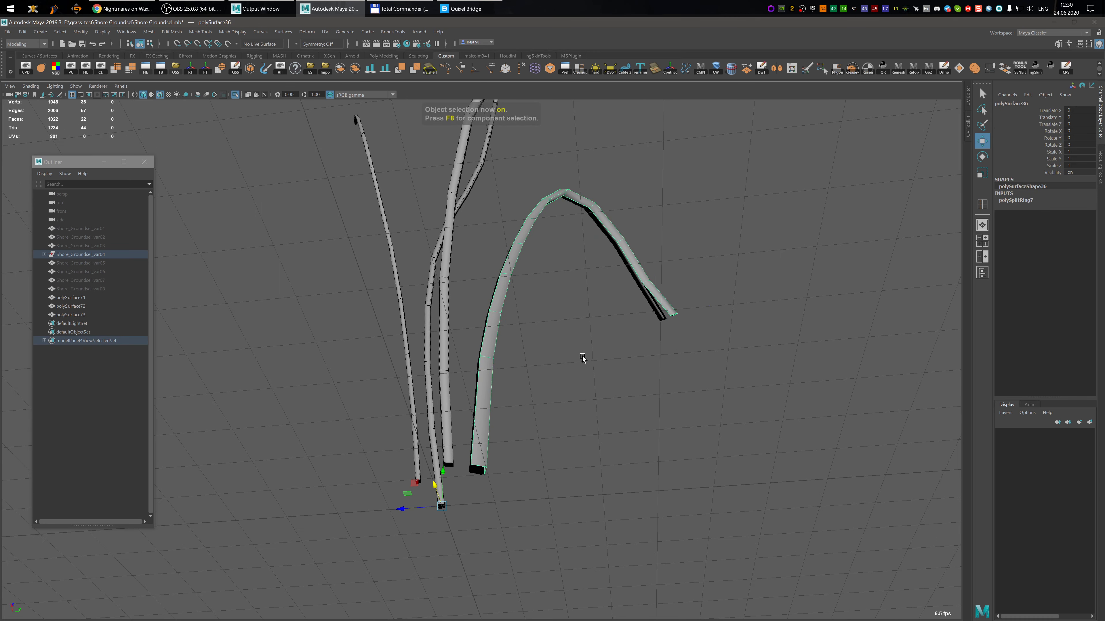
- Combine the two halves of the arched stem and merge their vertices with a distance threshold of 0.01
{"action": "left_click_drag", "start_coordinate": [481, 291], "coordinate": [528, 318]}
{"action": "key", "text": "ctrl+shift+c"}
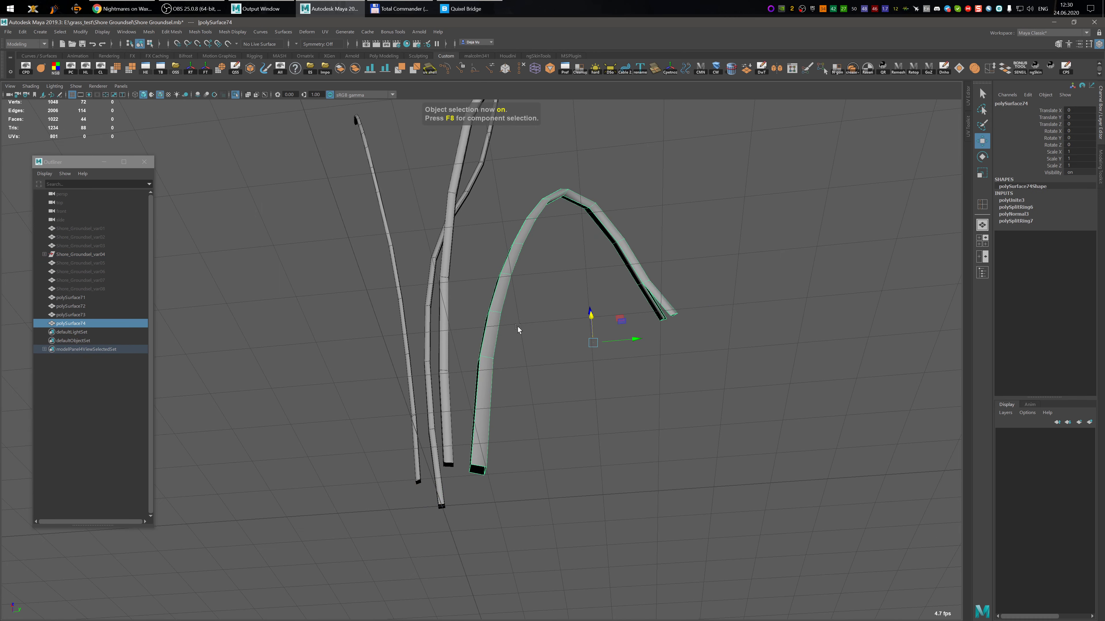
{"action": "key", "text": "ctrl+F9"}
{"action": "key", "text": "ctrl+shift+m"}
{"action": "key", "text": "w"}
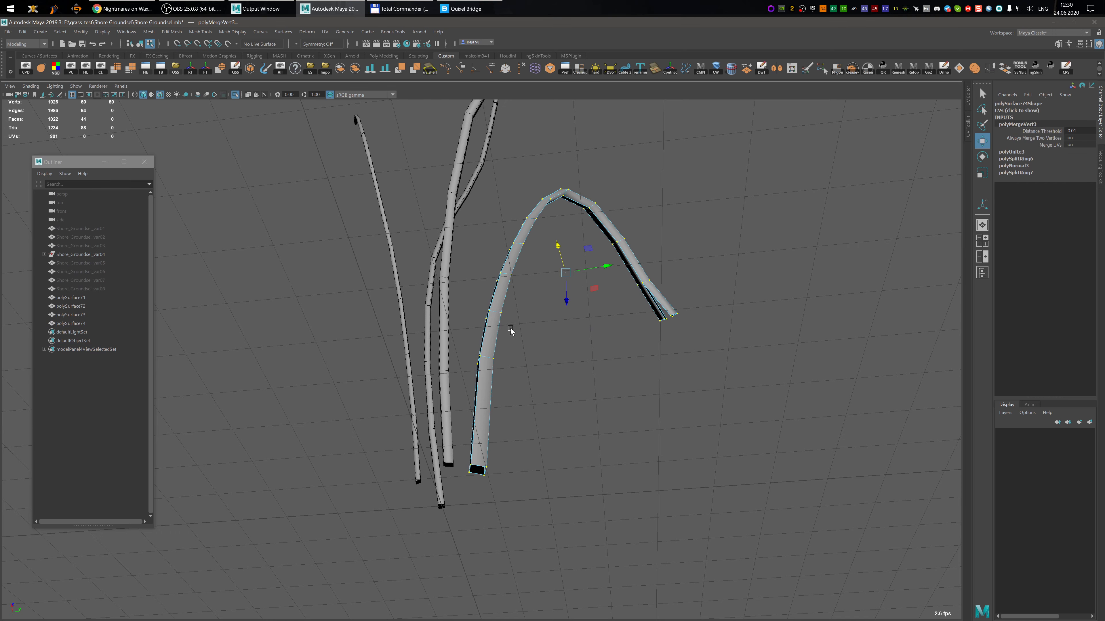
- Merge the two remaining pairs of unwelded corner vertices at the arched stem's open tip
{"action": "left_click_drag", "start_coordinate": [512, 331], "coordinate": [589, 528], "text": "alt"}
{"action": "left_click_drag", "start_coordinate": [515, 457], "coordinate": [596, 490]}
{"action": "left_click_drag", "start_coordinate": [625, 424], "coordinate": [505, 417]}
{"action": "key", "text": "f"}
{"action": "scroll", "coordinate": [487, 506], "scroll_direction": "down", "scroll_amount": 4}
{"action": "left_click_drag", "start_coordinate": [463, 384], "coordinate": [482, 421]}
{"action": "key", "text": "g"}
{"action": "left_click_drag", "start_coordinate": [550, 286], "coordinate": [477, 368]}
{"action": "key", "text": "g"}
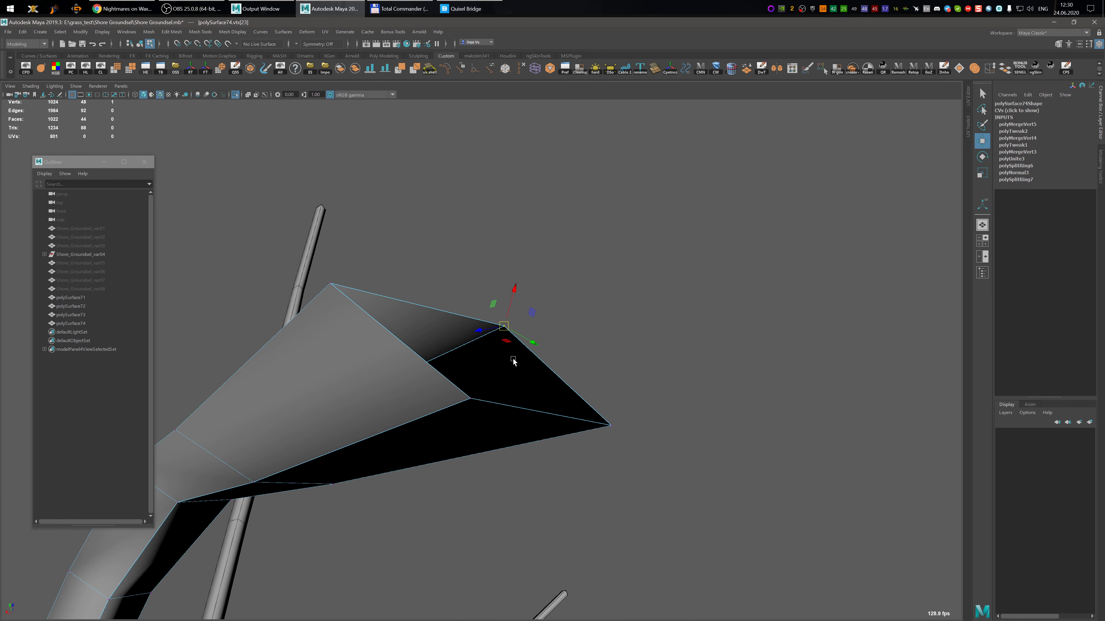
- Select the open border edges at the arched stem's tip and scale them narrower
{"action": "middle_click_drag", "start_coordinate": [513, 360], "coordinate": [567, 314], "text": "alt"}
{"action": "key", "text": "F10"}
{"action": "double_click", "coordinate": [588, 314]}
{"action": "left_click", "coordinate": [567, 351]}
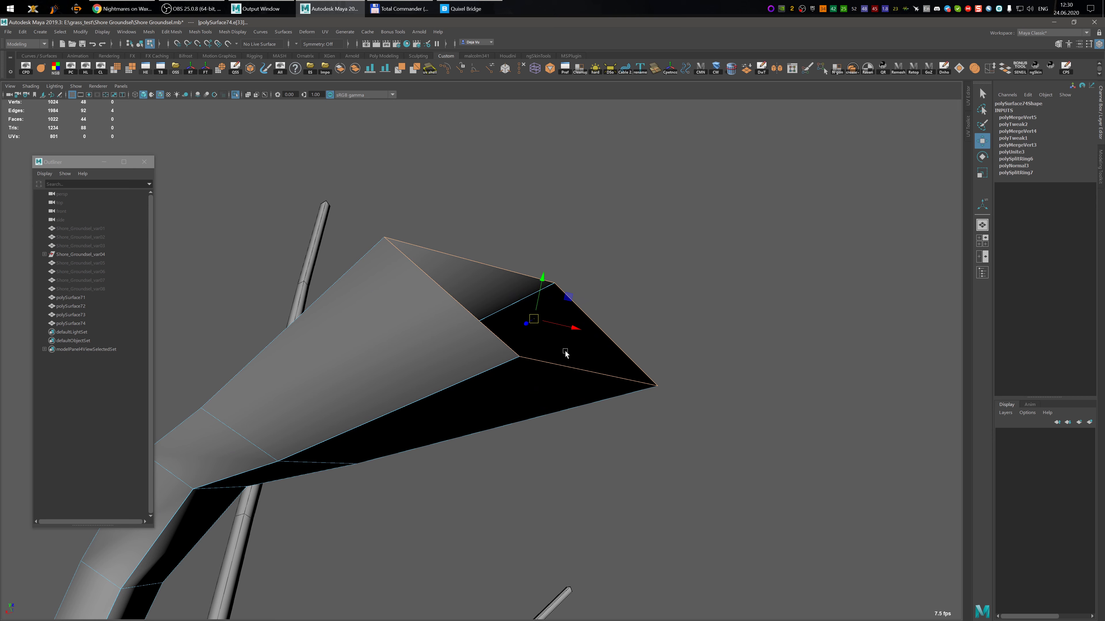
{"action": "key", "text": "r"}
{"action": "mouse_move", "coordinate": [544, 327]}
{"action": "left_mouse_down"}
{"action": "mouse_move", "coordinate": [590, 307]}
{"action": "mouse_move", "coordinate": [587, 320]}
{"action": "mouse_move", "coordinate": [554, 328]}
{"action": "left_mouse_up"}
{"action": "middle_click_drag", "start_coordinate": [583, 370], "coordinate": [715, 310], "text": "alt"}
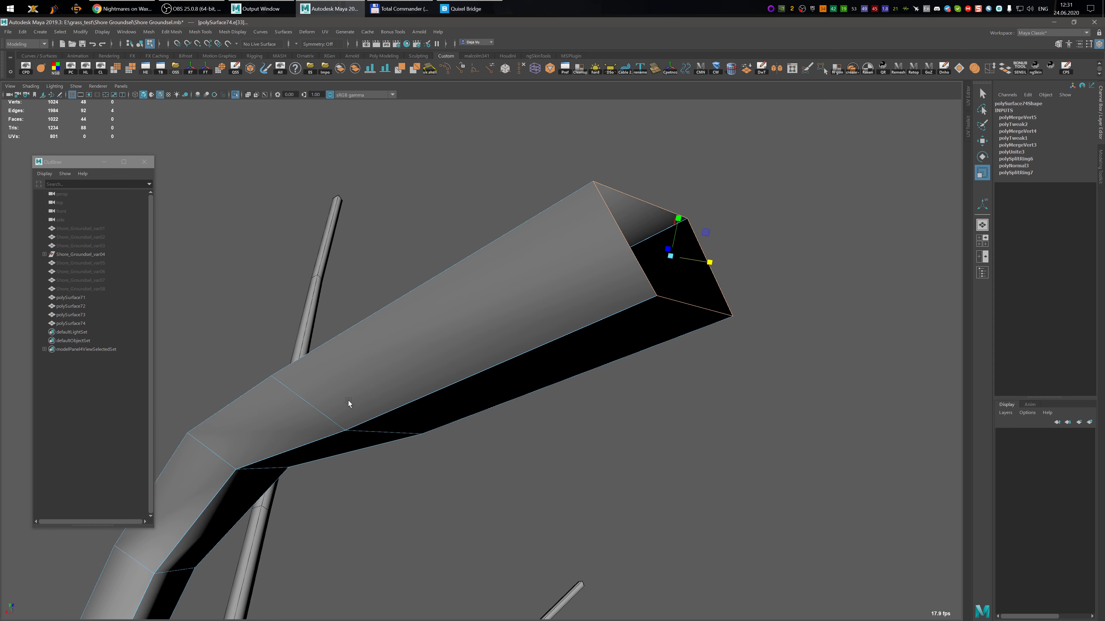
- Scale the three edge loops behind the tip, up to the stem's bend, to even out the cross-section
{"action": "double_click", "coordinate": [321, 414]}
{"action": "left_click_drag", "start_coordinate": [382, 407], "coordinate": [458, 357], "text": "alt"}
{"action": "left_click_drag", "start_coordinate": [450, 316], "coordinate": [455, 308]}
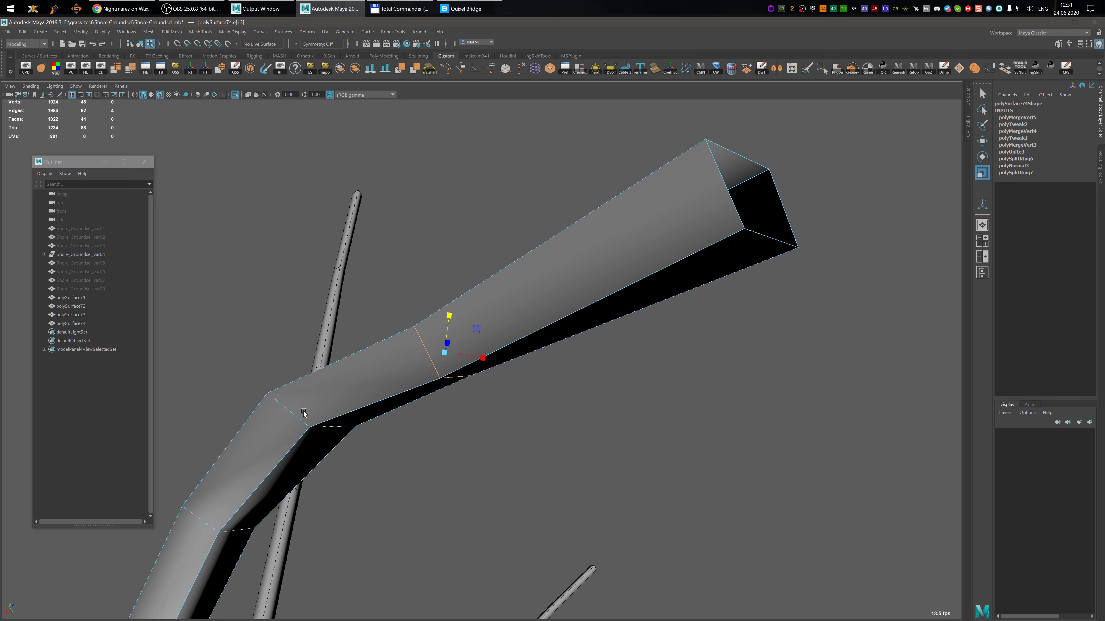
{"action": "double_click", "coordinate": [285, 411]}
{"action": "left_click_drag", "start_coordinate": [300, 422], "coordinate": [307, 469]}
{"action": "middle_click_drag", "start_coordinate": [418, 460], "coordinate": [494, 386], "text": "alt"}
{"action": "double_click", "coordinate": [297, 472]}
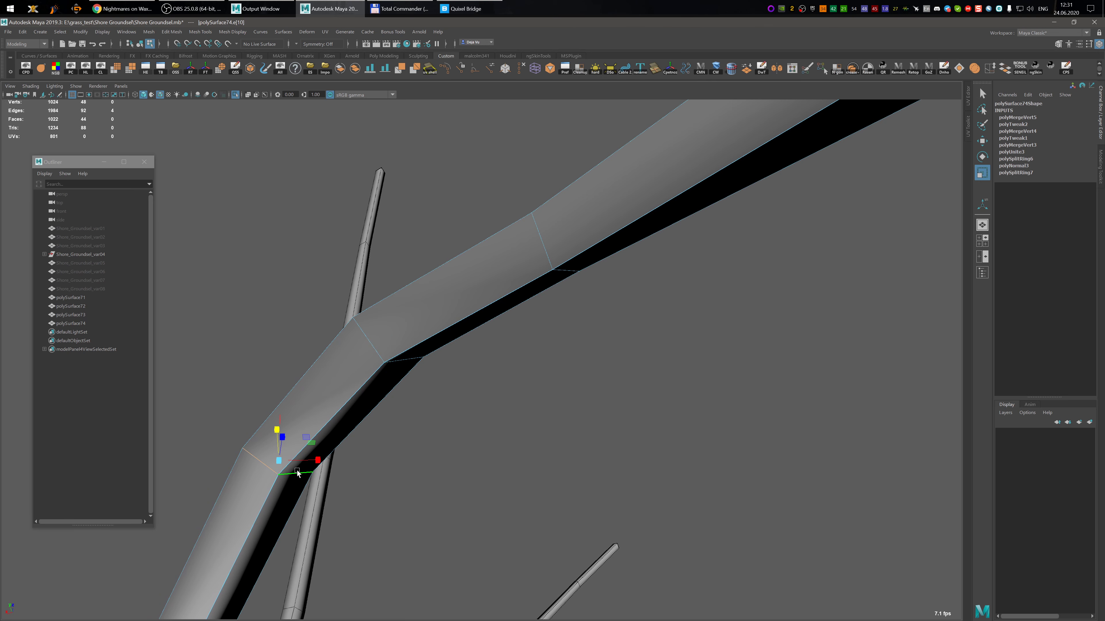
{"action": "left_click_drag", "start_coordinate": [312, 466], "coordinate": [270, 422]}
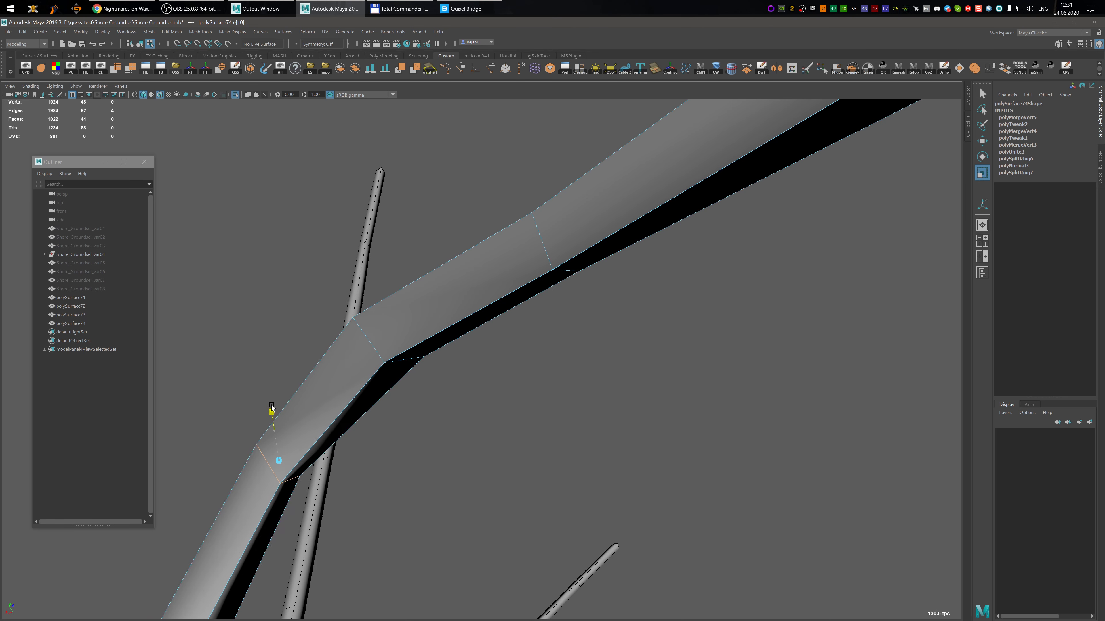
- Scale down the edge loops and the end ring on the drooping half of the arched stem to slim it
{"action": "scroll", "coordinate": [526, 413], "scroll_direction": "down", "scroll_amount": 5}
{"action": "mouse_move", "coordinate": [526, 416]}
{"action": "left_mouse_down", "text": "alt"}
{"action": "mouse_move", "coordinate": [579, 407]}
{"action": "mouse_move", "coordinate": [545, 444]}
{"action": "mouse_move", "coordinate": [382, 430]}
{"action": "mouse_move", "coordinate": [520, 424]}
{"action": "left_mouse_up", "text": "alt"}
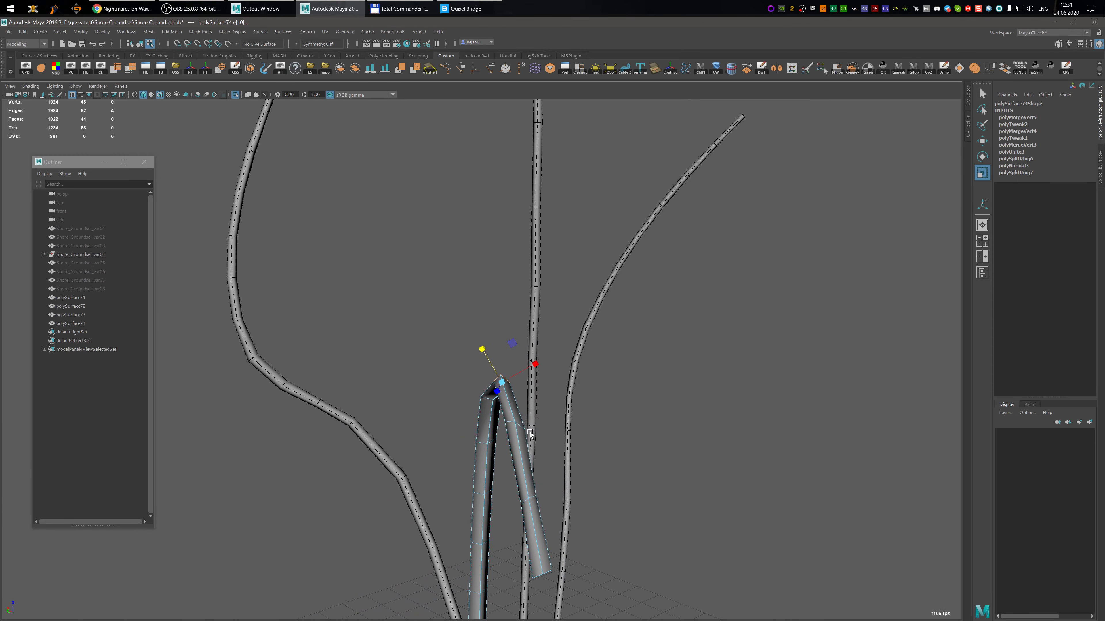
{"action": "left_click", "coordinate": [520, 425]}
{"action": "left_click", "coordinate": [547, 431]}
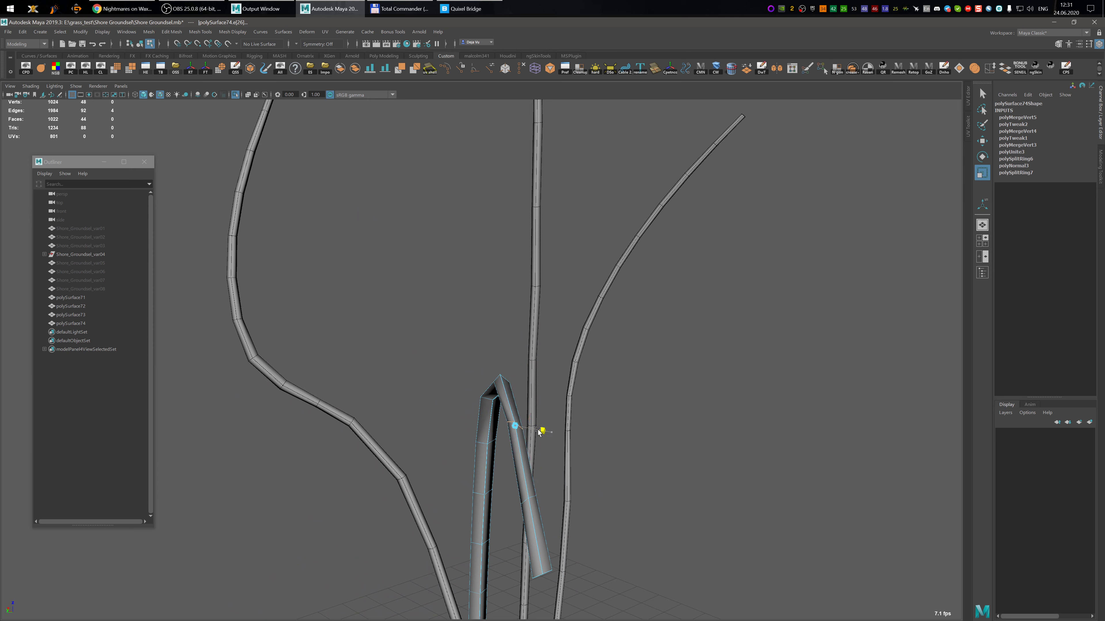
{"action": "left_click", "coordinate": [548, 574]}
{"action": "left_click_drag", "start_coordinate": [528, 613], "coordinate": [541, 606]}
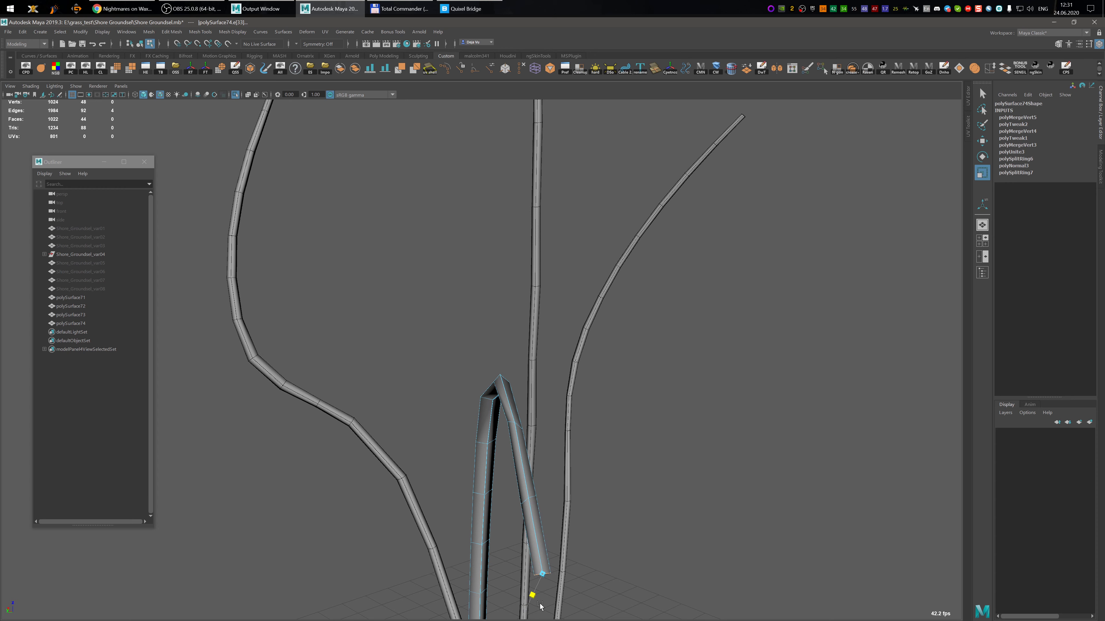
{"action": "left_click", "coordinate": [533, 498]}
{"action": "left_click_drag", "start_coordinate": [566, 506], "coordinate": [553, 506]}
- Narrow the edge loops along the rising part of the arched stem
{"action": "left_click_drag", "start_coordinate": [549, 431], "coordinate": [418, 344], "text": "alt"}
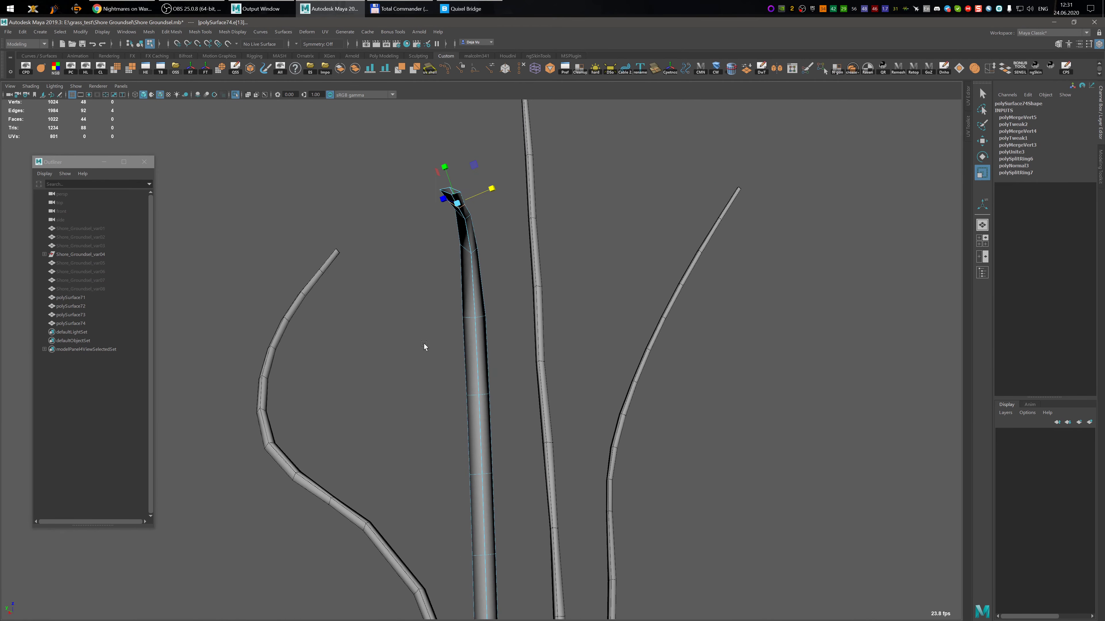
{"action": "left_click", "coordinate": [481, 319]}
{"action": "left_click_drag", "start_coordinate": [514, 315], "coordinate": [502, 317]}
{"action": "left_click", "coordinate": [483, 395]}
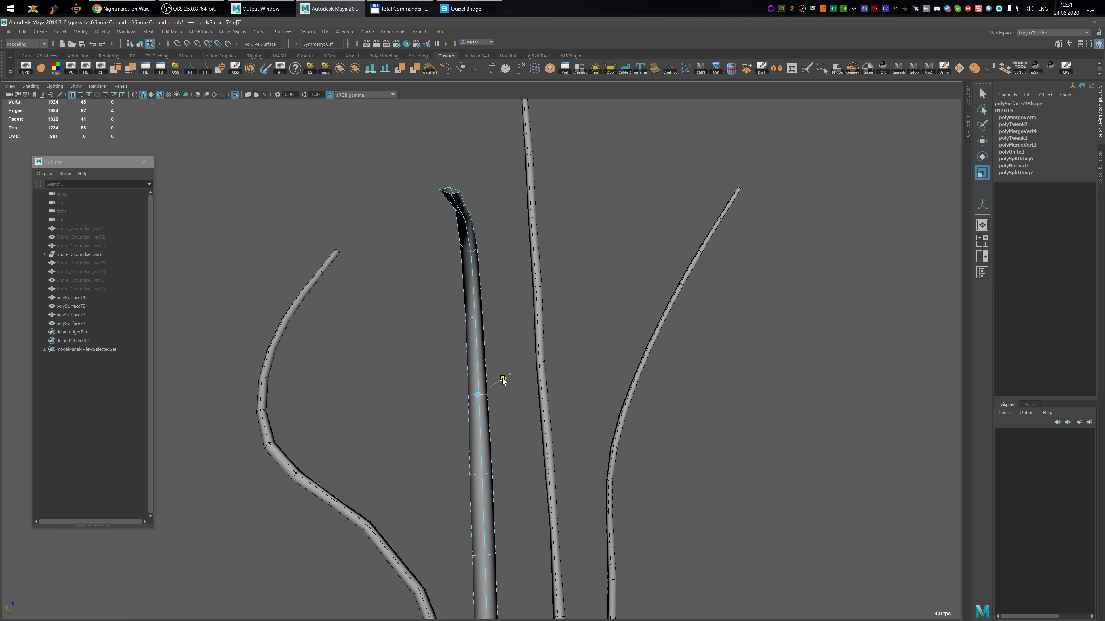
{"action": "left_click", "coordinate": [488, 475]}
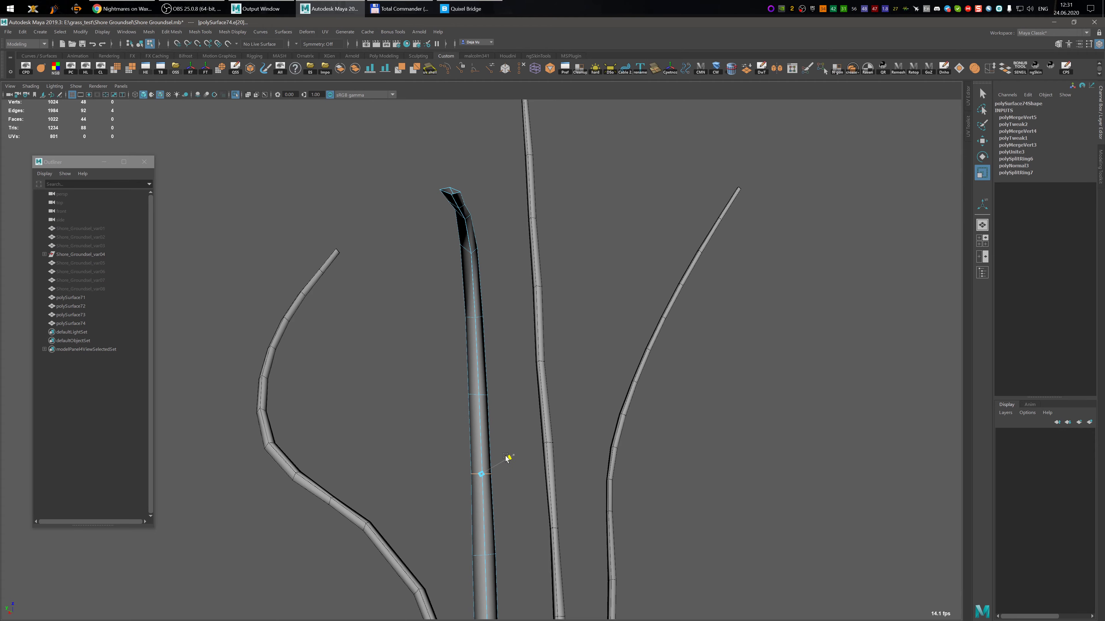
{"action": "left_click_drag", "start_coordinate": [505, 457], "coordinate": [549, 415], "text": "alt"}
{"action": "left_click", "coordinate": [551, 315]}
- Return to object selection, show the whole plant again and parent the four new stems under the Shore_Groundsel_var04 group
{"action": "key", "text": "F8"}
{"action": "key", "text": "w"}
{"action": "left_click", "coordinate": [650, 448]}
{"action": "key", "text": "ctrl+1"}
{"action": "left_click_drag", "start_coordinate": [703, 355], "coordinate": [585, 404], "text": "alt"}
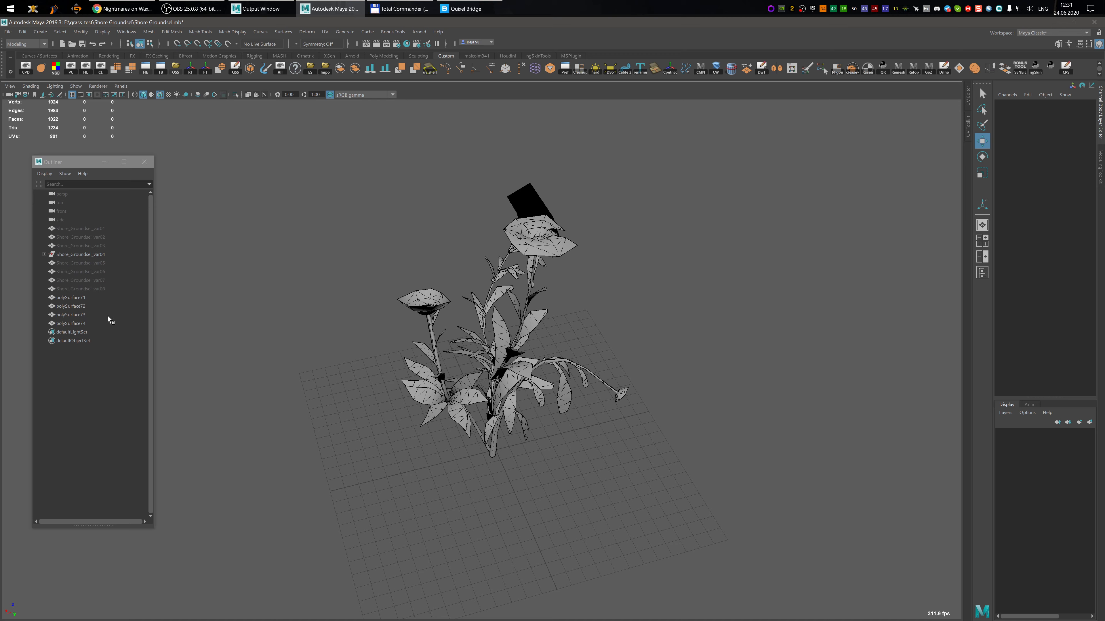
{"action": "left_click", "coordinate": [71, 298]}
{"action": "left_click", "coordinate": [77, 325], "text": "shift"}
{"action": "middle_click_drag", "start_coordinate": [78, 311], "coordinate": [98, 255]}
- Combine the drooping arched stem with its flower head and delete the result's history
{"action": "left_click_drag", "start_coordinate": [449, 327], "coordinate": [651, 421], "text": "alt"}
{"action": "left_click", "coordinate": [622, 394], "text": "shift"}
{"action": "key", "text": "g"}
{"action": "key", "text": "alt+shift+d"}
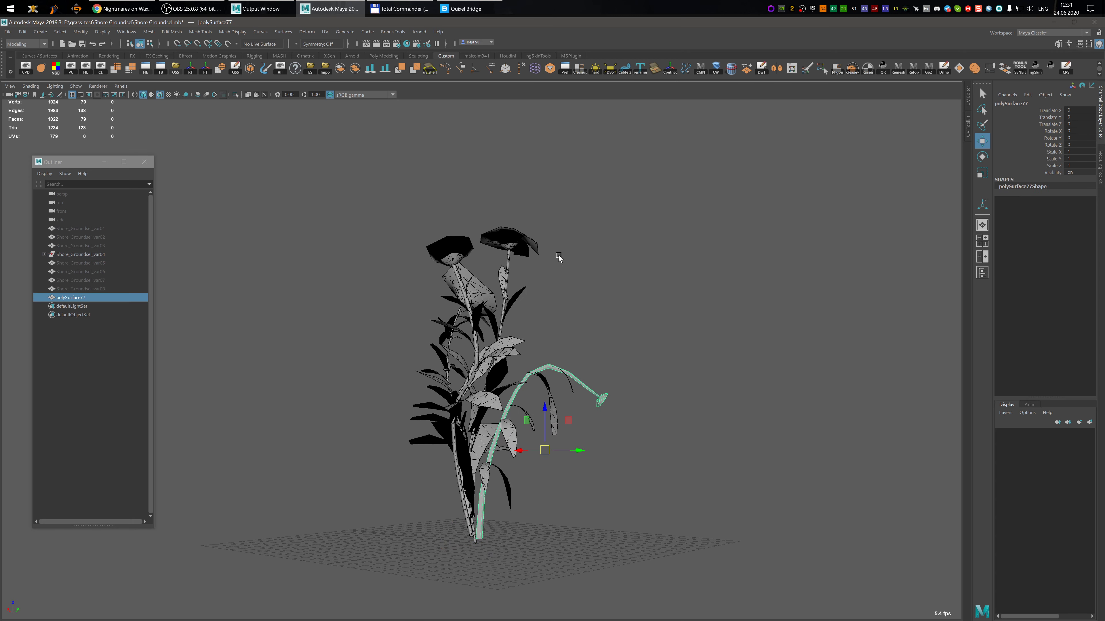
- Combine the remaining stems with their flower heads, clear history and unparent them from the plant group
{"action": "left_click_drag", "start_coordinate": [528, 187], "coordinate": [500, 262]}
{"action": "left_click_drag", "start_coordinate": [581, 274], "coordinate": [590, 255], "text": "alt"}
{"action": "key", "text": "alt+shift+d"}
{"action": "left_click_drag", "start_coordinate": [490, 193], "coordinate": [453, 224], "text": "alt"}
{"action": "key", "text": "shift+p"}
{"action": "left_click_drag", "start_coordinate": [488, 304], "coordinate": [571, 310], "text": "alt"}
{"action": "left_click_drag", "start_coordinate": [339, 191], "coordinate": [385, 262]}
{"action": "key", "text": "ctrl+shift+c"}
- Rename the four combined stems with the base name trunk_, numbered from 1 with a padding of 2
{"action": "left_click_drag", "start_coordinate": [475, 307], "coordinate": [532, 322], "text": "alt"}
{"action": "left_click", "coordinate": [320, 323]}
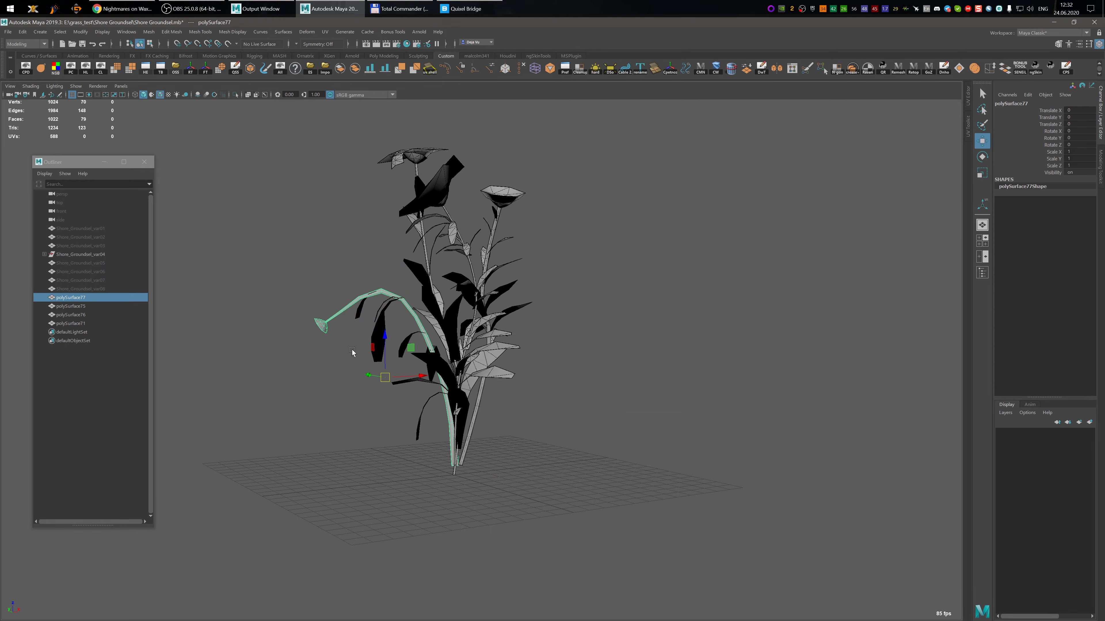
{"action": "left_click_drag", "start_coordinate": [320, 323], "coordinate": [366, 355], "text": "alt"}
{"action": "left_click", "coordinate": [94, 323], "text": "shift"}
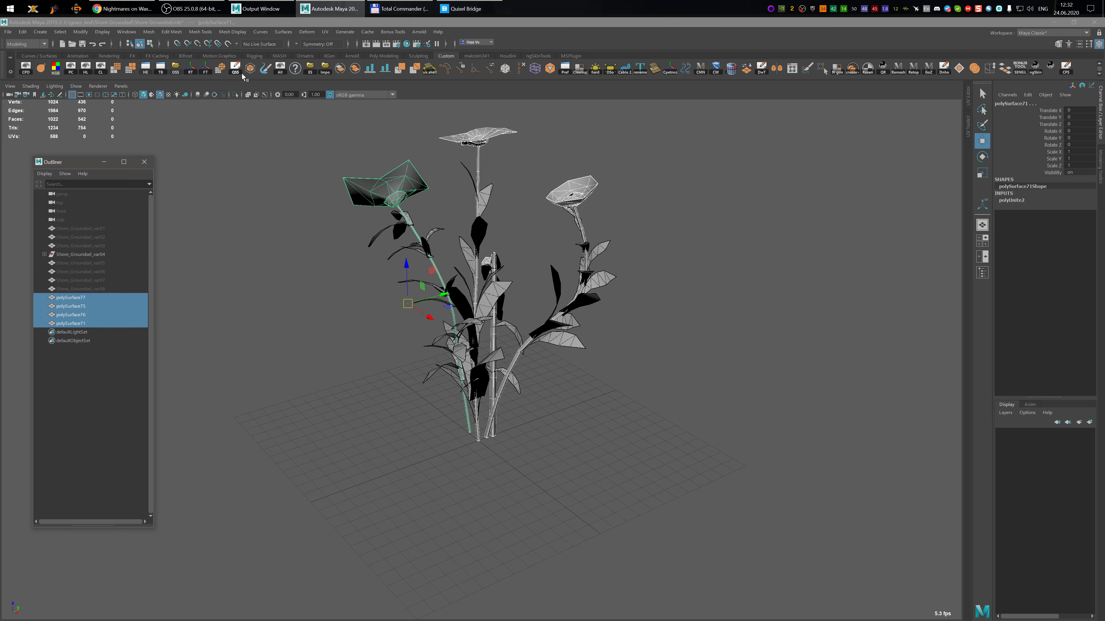
{"action": "left_click", "coordinate": [642, 67]}
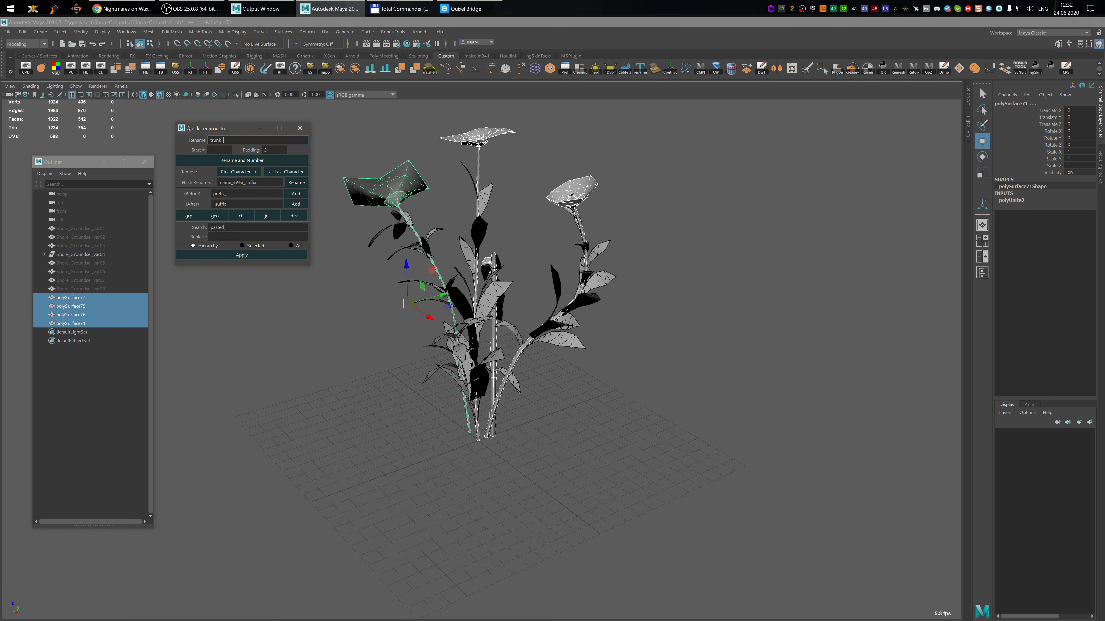
{"action": "left_click", "coordinate": [231, 161]}
{"action": "left_click_drag", "start_coordinate": [422, 248], "coordinate": [540, 309], "text": "alt"}
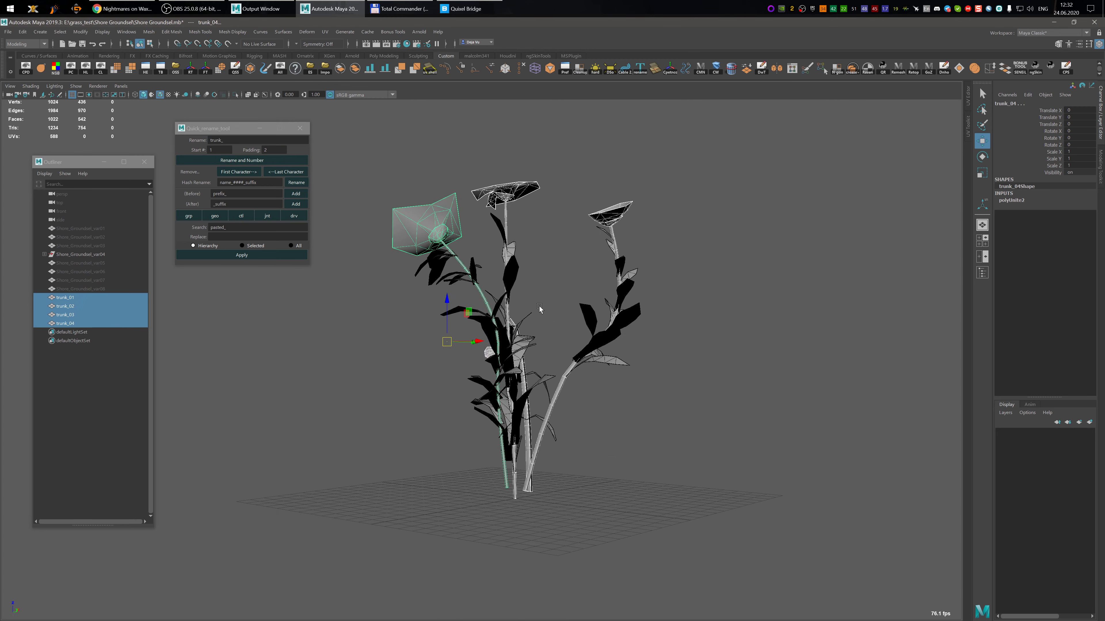
- Expand the Shore_Groundsel_var04 group and delete the leftover empty transform nodes among its leaves
{"action": "left_click", "coordinate": [43, 252]}
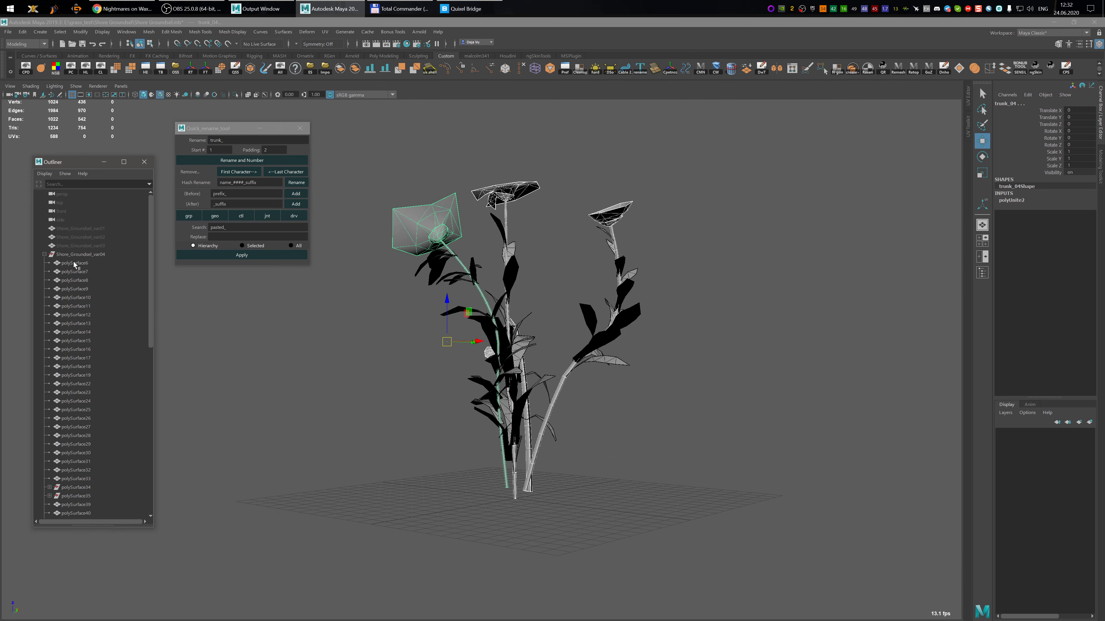
{"action": "left_click", "coordinate": [69, 266]}
{"action": "scroll", "coordinate": [106, 395], "scroll_direction": "down", "scroll_amount": 10}
{"action": "scroll", "coordinate": [86, 279], "scroll_direction": "up", "scroll_amount": 10}
{"action": "left_click", "coordinate": [81, 245]}
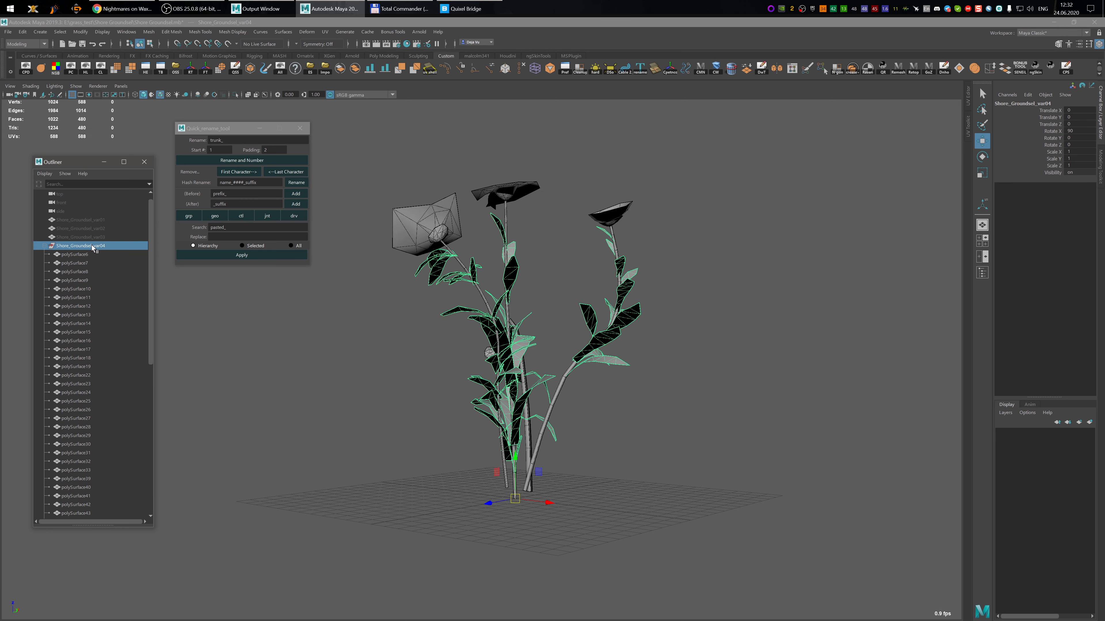
{"action": "scroll", "coordinate": [69, 253], "scroll_direction": "down", "scroll_amount": 10}
{"action": "left_click", "coordinate": [72, 426]}
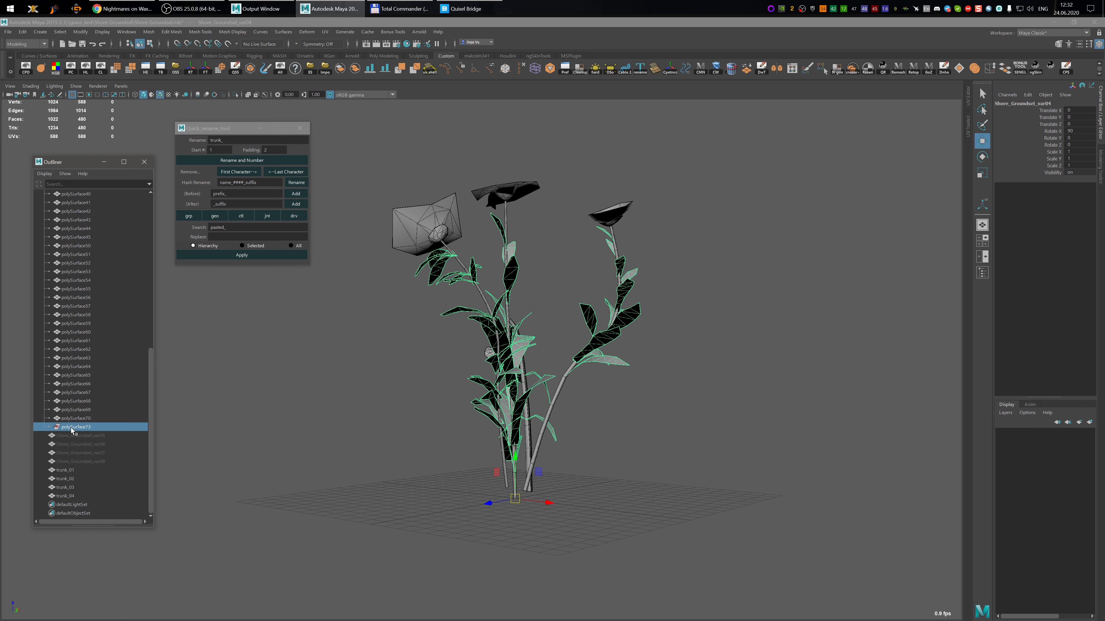
{"action": "key", "text": "Delete"}
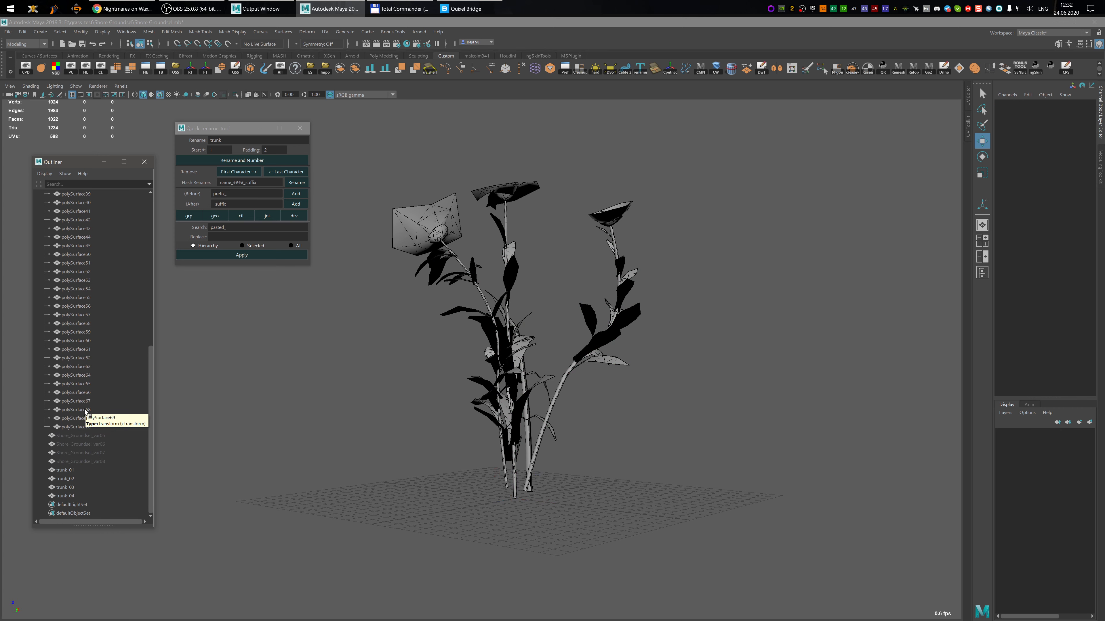
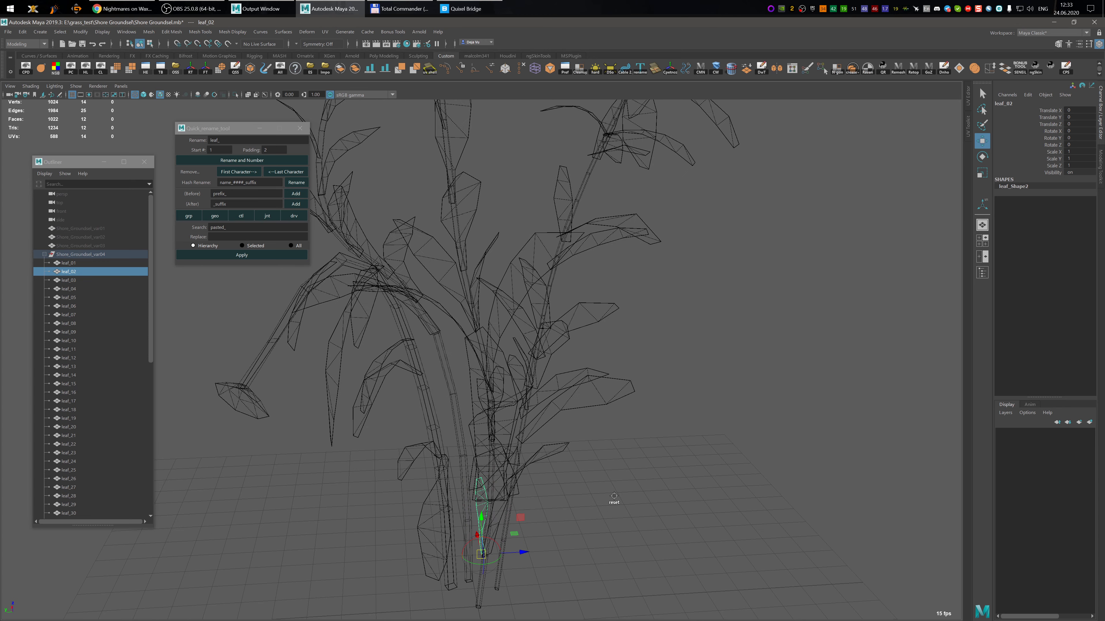
- Move the pivots of leaf_03 and leaf_04 from the plant's origin to the base of each leaf
{"action": "key", "text": "super"}
{"action": "middle_click_drag", "start_coordinate": [553, 473], "coordinate": [576, 347], "text": "alt"}
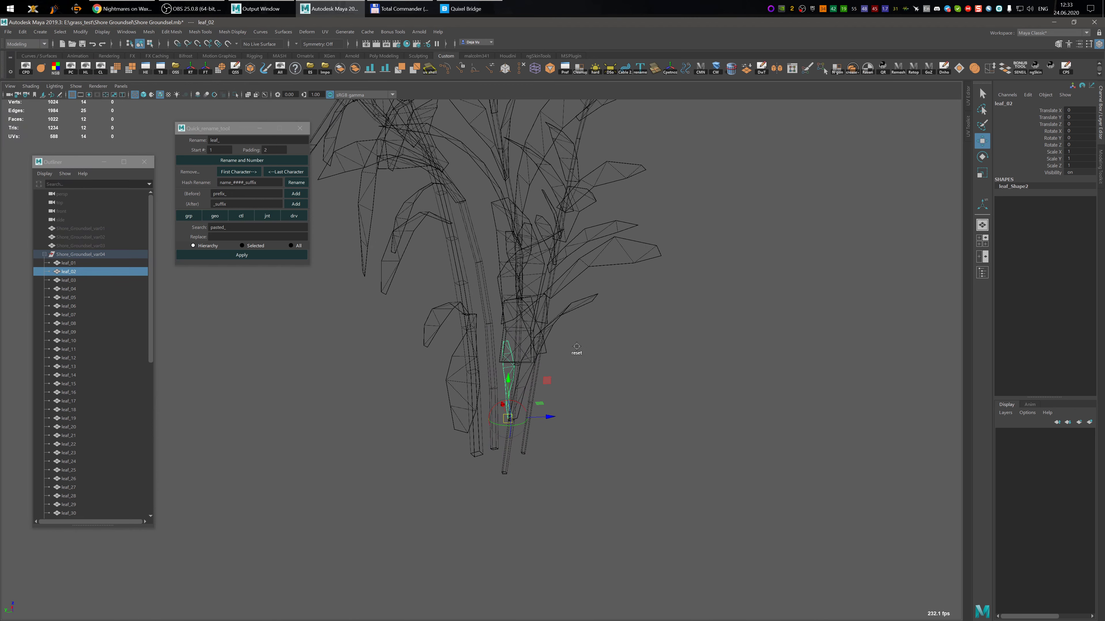
{"action": "scroll", "coordinate": [608, 427], "scroll_direction": "up", "scroll_amount": 2}
{"action": "left_click_drag", "start_coordinate": [582, 442], "coordinate": [581, 419], "text": "alt"}
{"action": "left_click", "coordinate": [69, 281]}
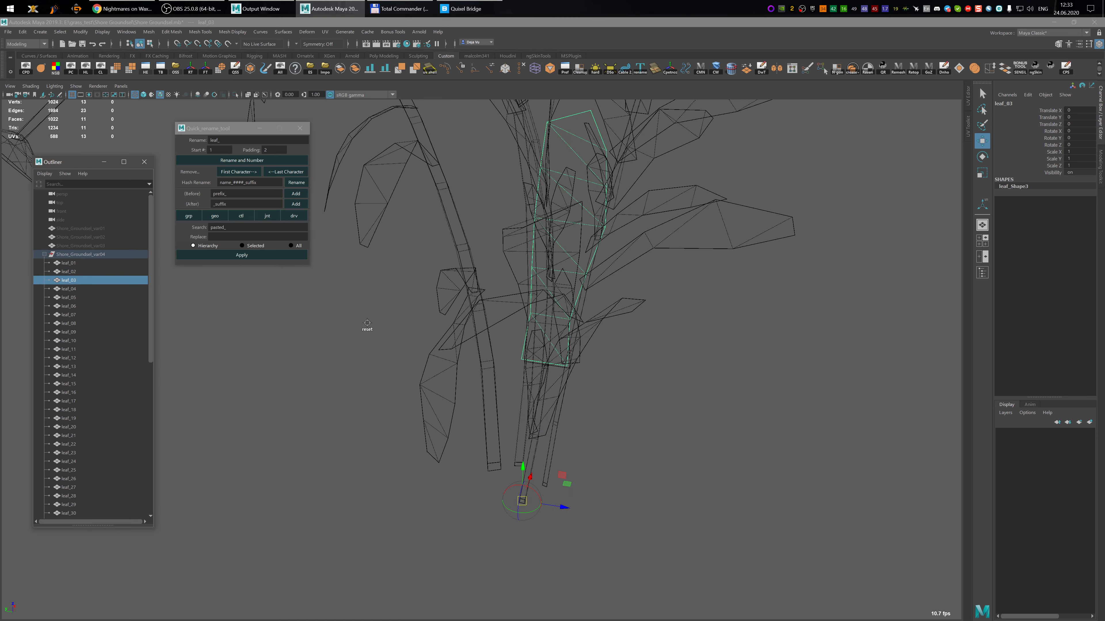
{"action": "key", "text": "f"}
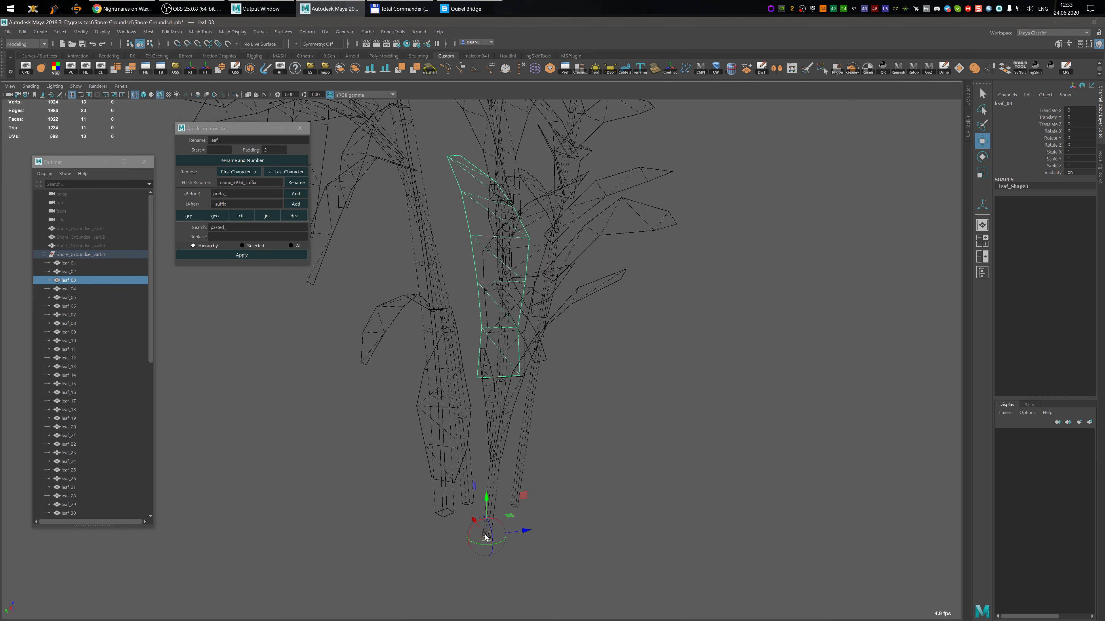
{"action": "left_click_drag", "start_coordinate": [486, 537], "coordinate": [538, 375]}
{"action": "left_click", "coordinate": [74, 289]}
{"action": "key", "text": "f"}
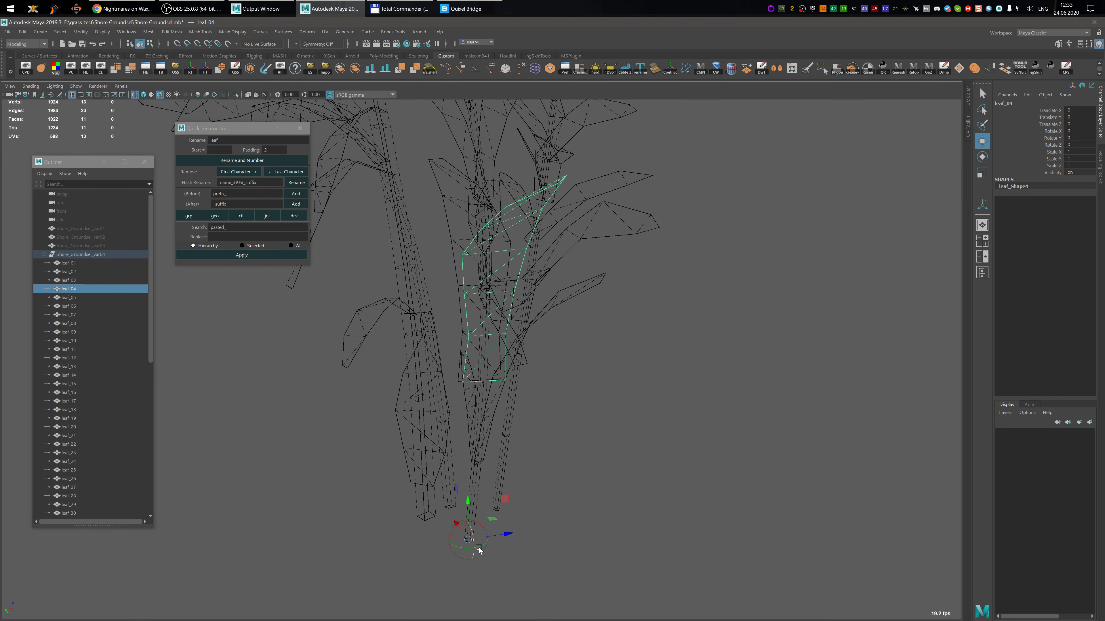
{"action": "left_click_drag", "start_coordinate": [480, 551], "coordinate": [521, 378]}
- Move the pivots of leaf_05 and leaf_06 to the base of each leaf
{"action": "mouse_move", "coordinate": [458, 614]}
{"action": "middle_click_drag", "start_coordinate": [597, 328], "coordinate": [602, 413], "text": "alt"}
{"action": "left_click", "coordinate": [109, 298]}
{"action": "middle_click_drag", "start_coordinate": [583, 284], "coordinate": [564, 222], "text": "alt"}
{"action": "key", "text": "v"}
{"action": "left_click_drag", "start_coordinate": [464, 563], "coordinate": [504, 318]}
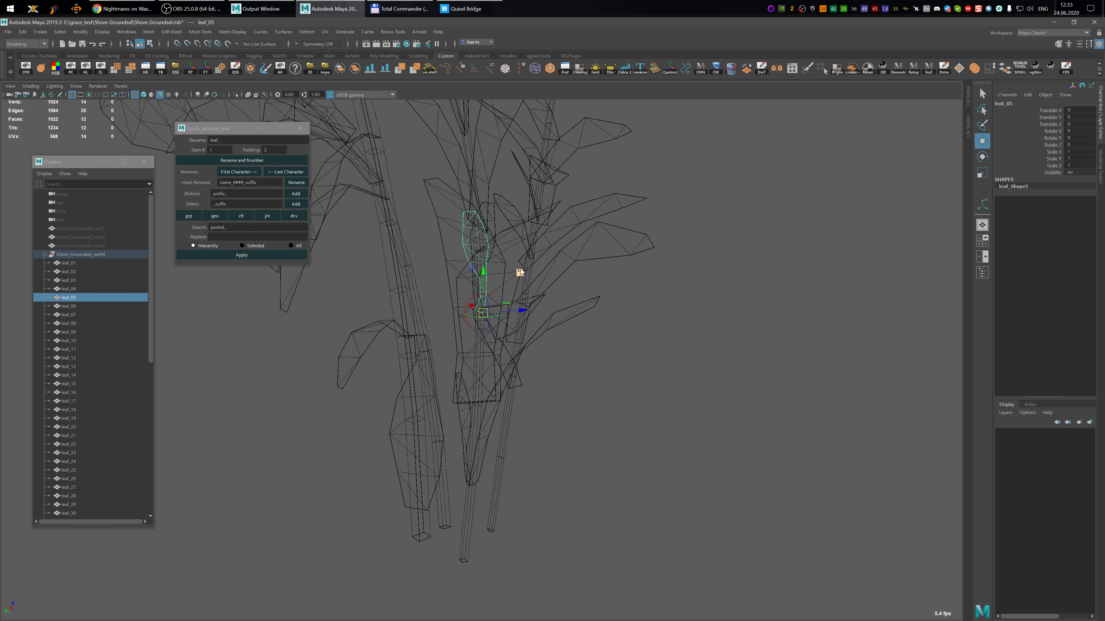
{"action": "left_click_drag", "start_coordinate": [519, 273], "coordinate": [516, 271]}
{"action": "left_click", "coordinate": [69, 306]}
{"action": "key", "text": "f"}
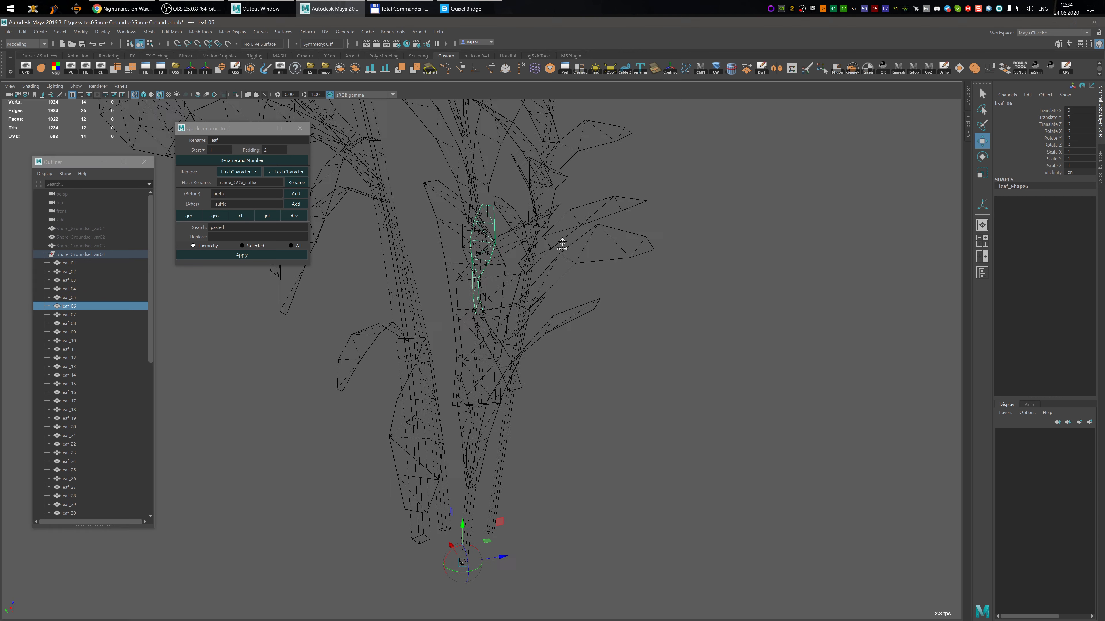
{"action": "left_click_drag", "start_coordinate": [456, 566], "coordinate": [508, 314]}
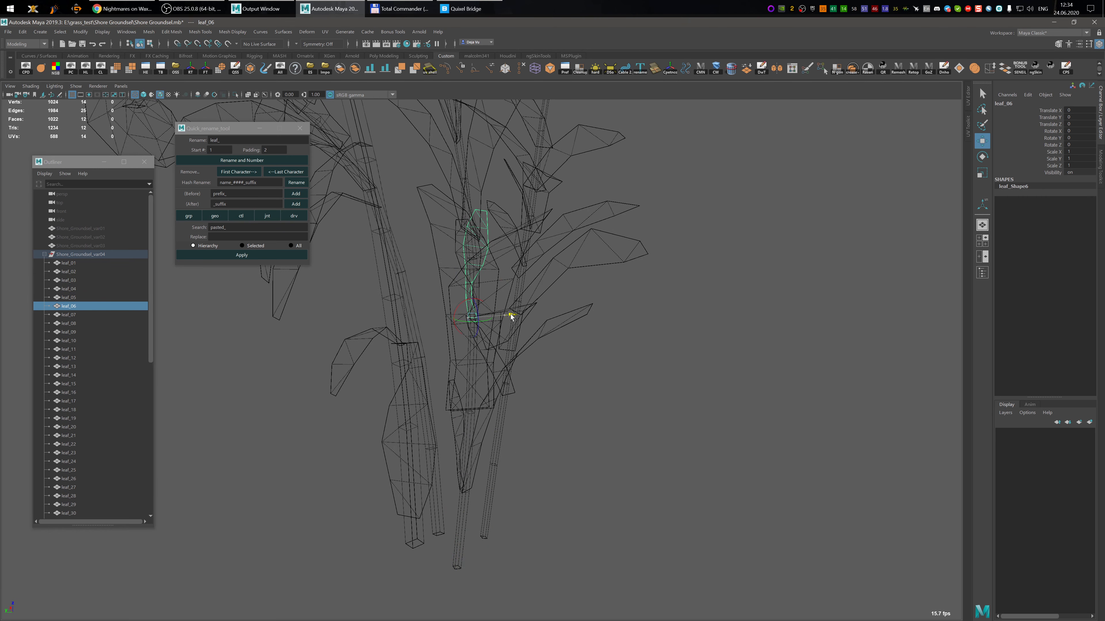
- Move the pivots of leaf_07 and leaf_08 to the base of each leaf
{"action": "left_click", "coordinate": [68, 315]}
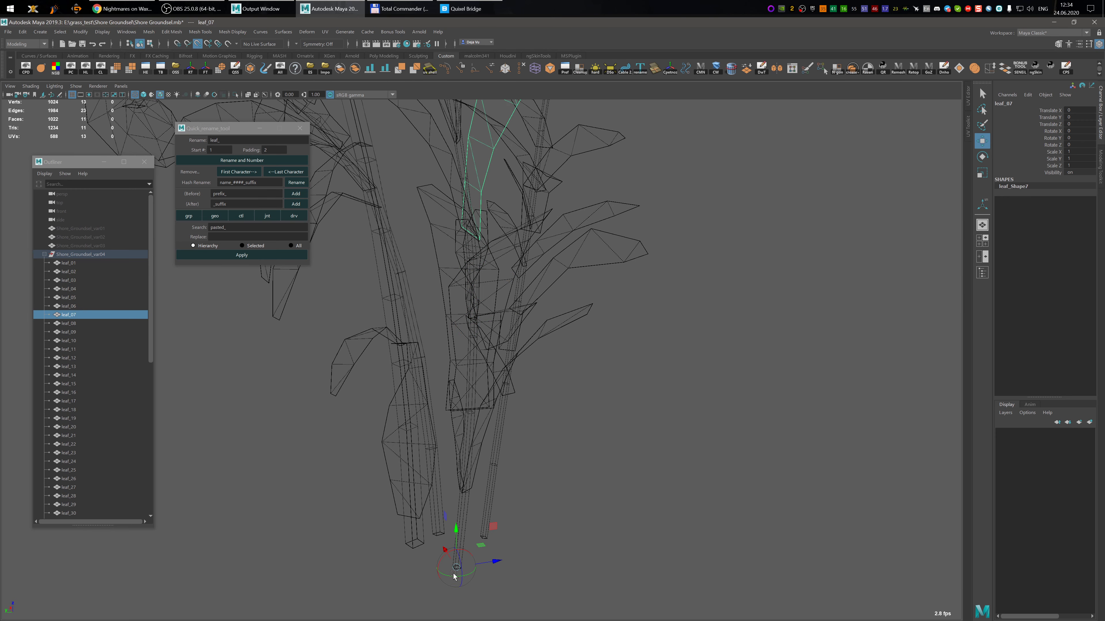
{"action": "left_click_drag", "start_coordinate": [460, 570], "coordinate": [481, 239]}
{"action": "left_click_drag", "start_coordinate": [515, 201], "coordinate": [507, 194]}
{"action": "left_click", "coordinate": [70, 322]}
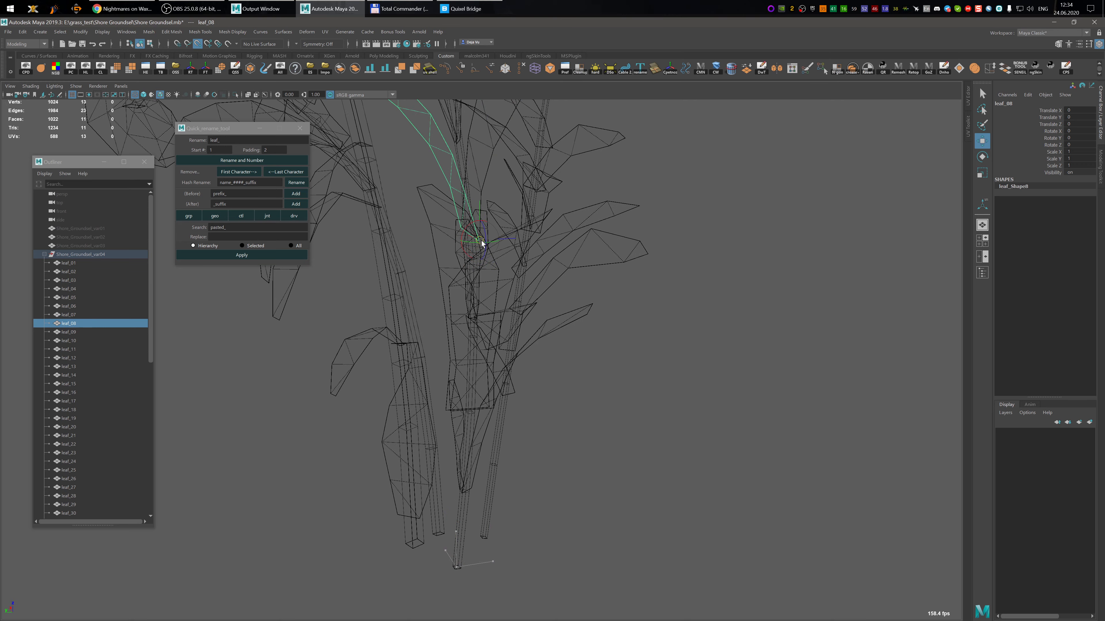
{"action": "left_click", "coordinate": [478, 242]}
{"action": "left_click_drag", "start_coordinate": [470, 315], "coordinate": [514, 307], "text": "alt"}
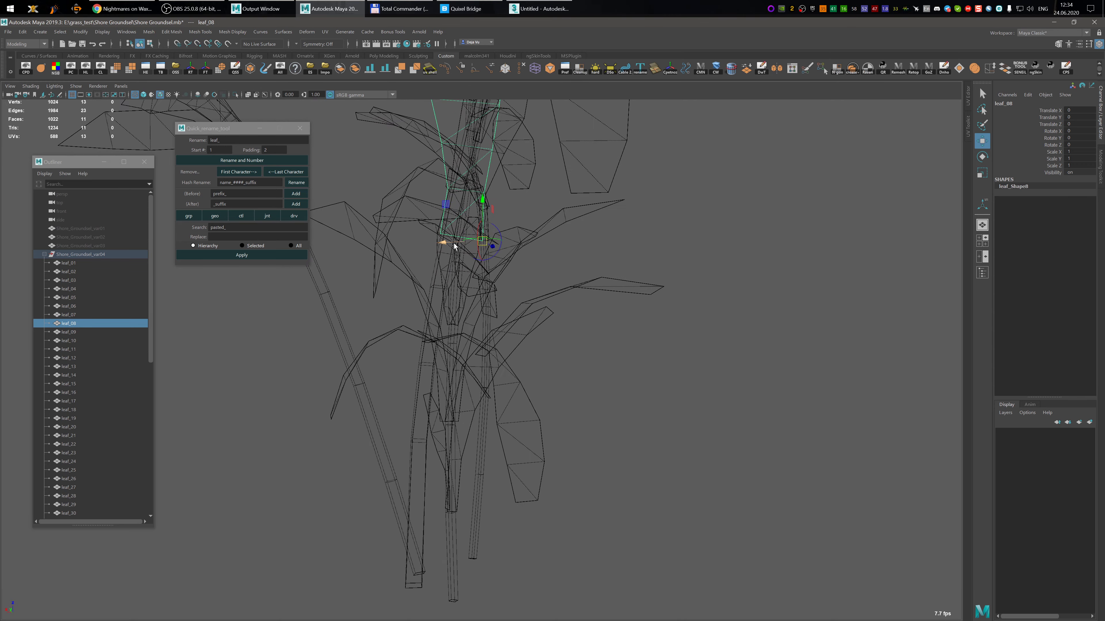
{"action": "key", "text": "v"}
{"action": "left_click_drag", "start_coordinate": [444, 205], "coordinate": [467, 214]}
{"action": "key", "text": "ctrl+z"}
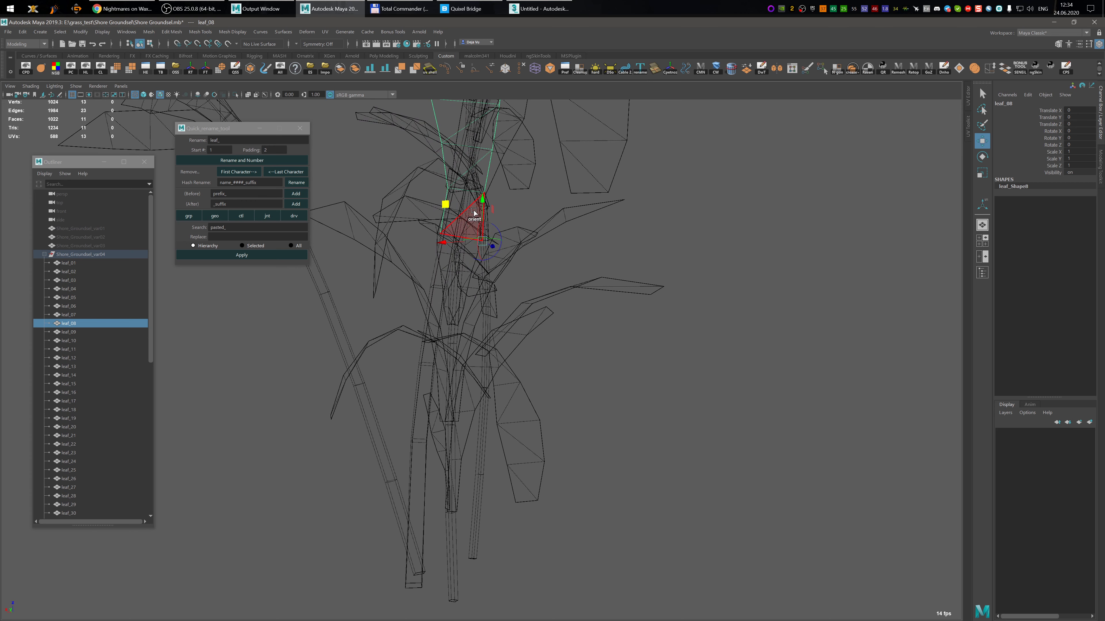
{"action": "left_click_drag", "start_coordinate": [445, 204], "coordinate": [424, 200]}
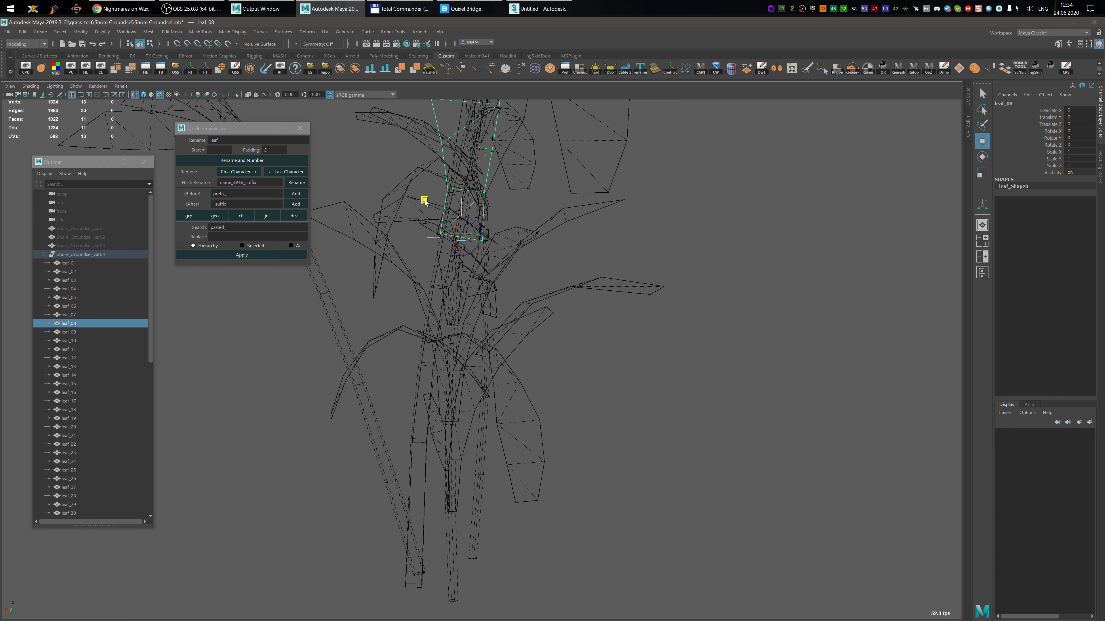
- Move the pivot of leaf_09 from the plant's origin to the leaf's base
{"action": "left_click", "coordinate": [68, 332]}
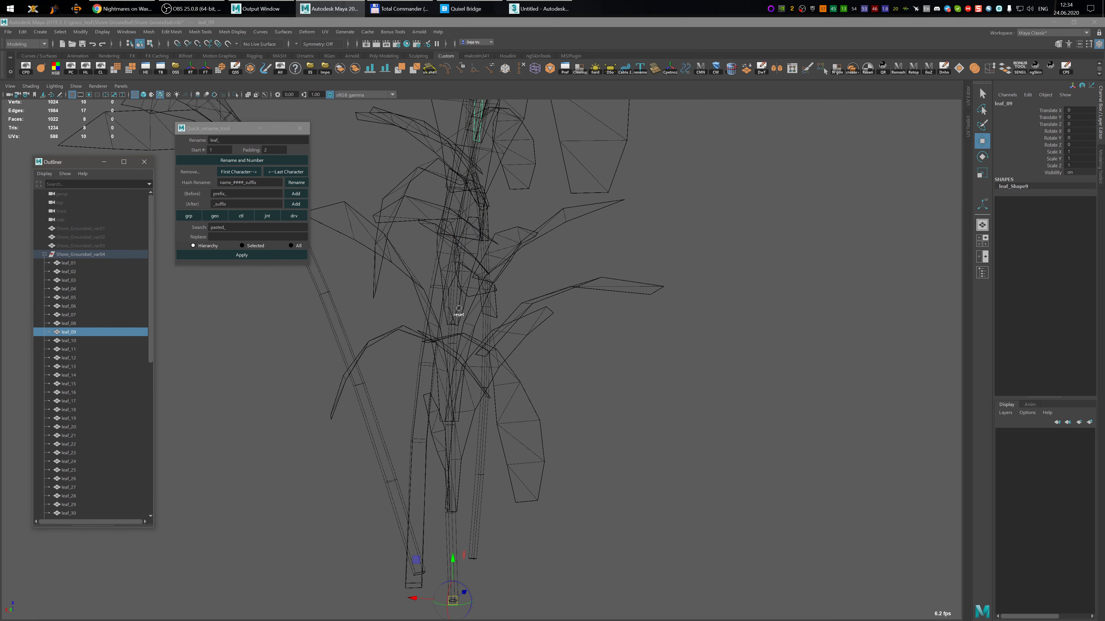
{"action": "scroll", "coordinate": [535, 343], "scroll_direction": "up", "scroll_amount": 2}
{"action": "scroll", "coordinate": [524, 360], "scroll_direction": "down", "scroll_amount": 1}
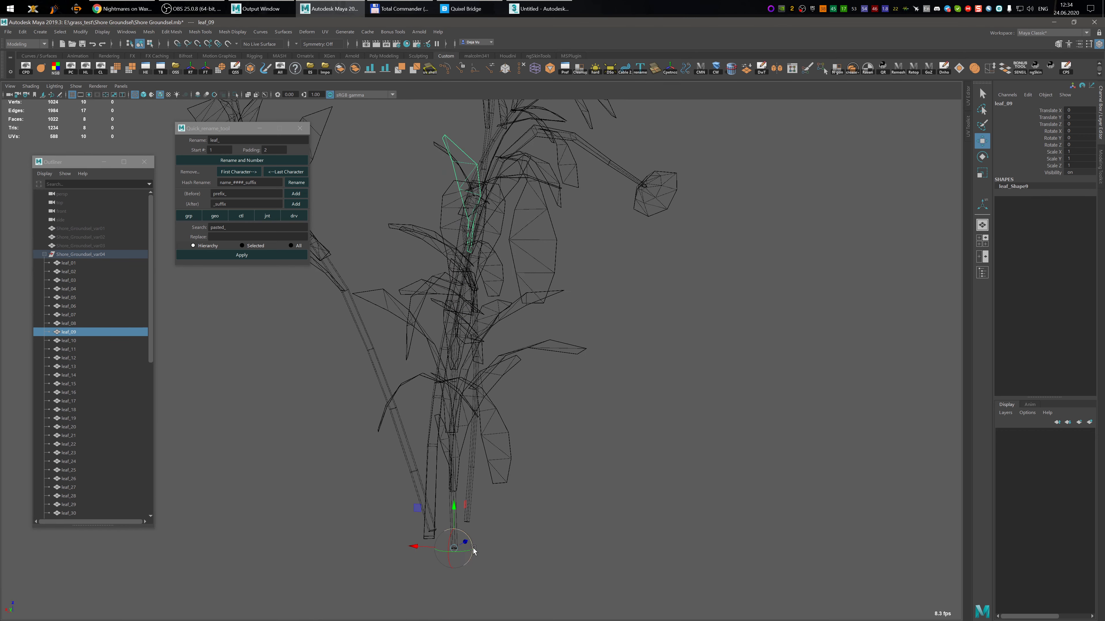
{"action": "left_click_drag", "start_coordinate": [456, 546], "coordinate": [474, 259]}
{"action": "scroll", "coordinate": [471, 250], "scroll_direction": "up", "scroll_amount": 5}
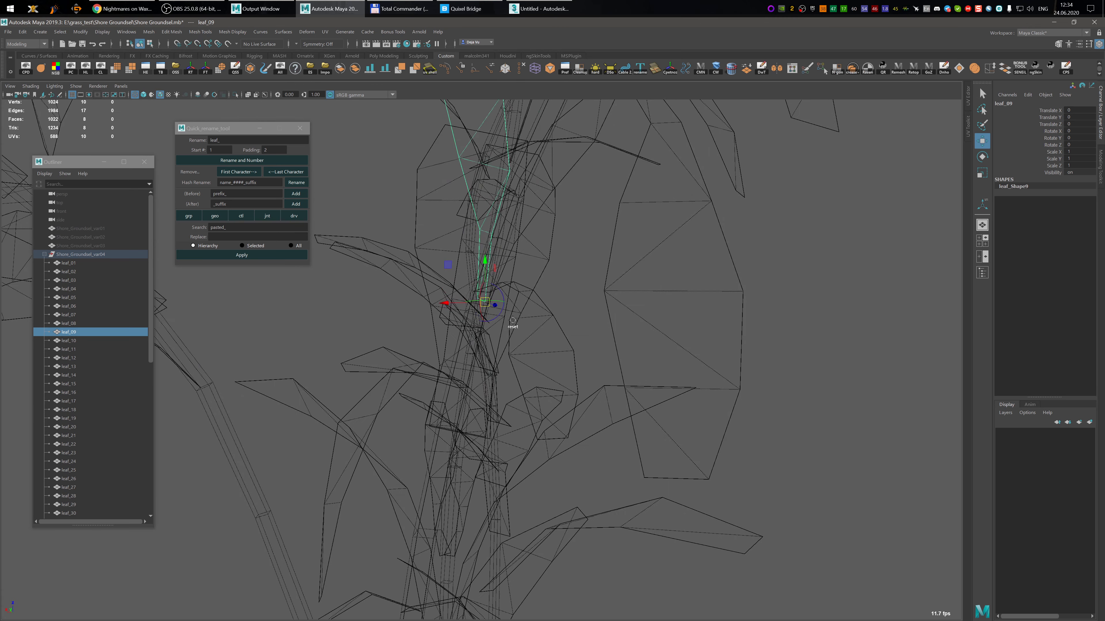
{"action": "key", "text": "d"}
{"action": "left_click_drag", "start_coordinate": [463, 283], "coordinate": [465, 289]}
{"action": "scroll", "coordinate": [555, 257], "scroll_direction": "down", "scroll_amount": 4}
{"action": "left_click_drag", "start_coordinate": [578, 257], "coordinate": [474, 313], "text": "alt"}
{"action": "scroll", "coordinate": [474, 314], "scroll_direction": "down", "scroll_amount": 2}
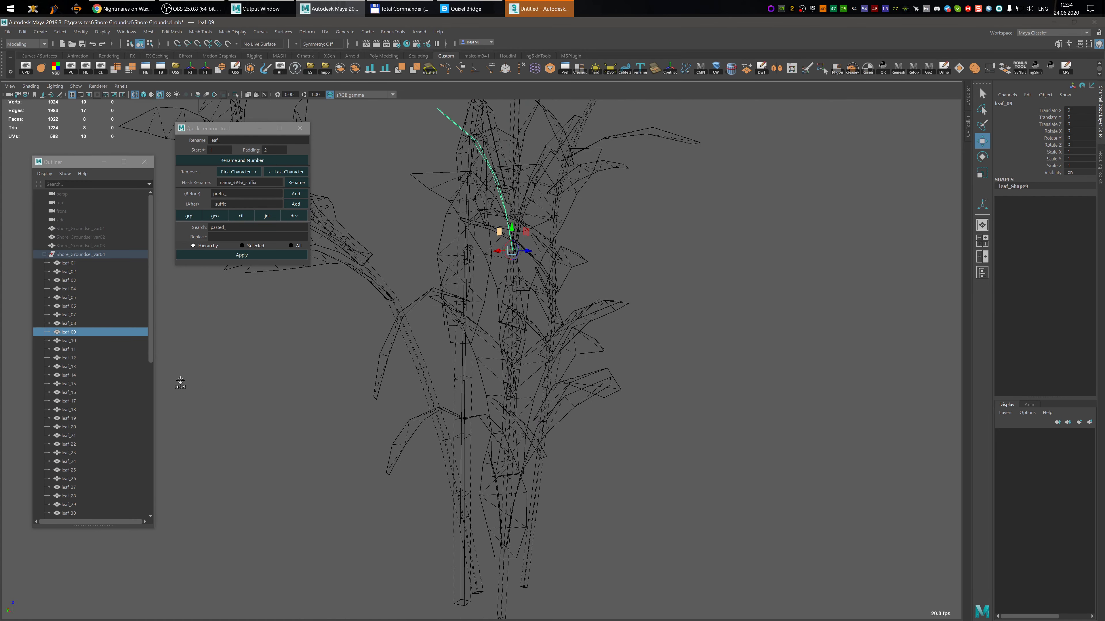
- Move the pivot of leaf_10 from the plant's origin to the leaf's base
{"action": "left_click", "coordinate": [67, 341]}
{"action": "middle_click_drag", "start_coordinate": [516, 350], "coordinate": [506, 246], "text": "alt"}
{"action": "scroll", "coordinate": [501, 380], "scroll_direction": "down", "scroll_amount": 4}
{"action": "middle_click_drag", "start_coordinate": [518, 434], "coordinate": [522, 491], "text": "alt"}
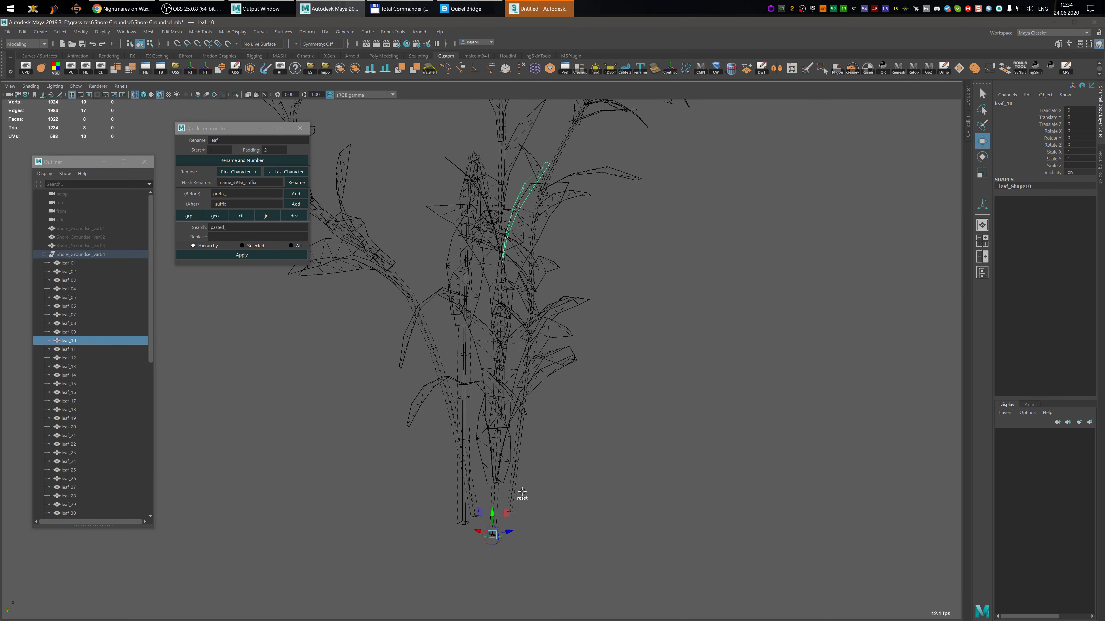
{"action": "key", "text": "v"}
{"action": "left_click_drag", "start_coordinate": [492, 535], "coordinate": [553, 275]}
{"action": "scroll", "coordinate": [531, 259], "scroll_direction": "up", "scroll_amount": 3}
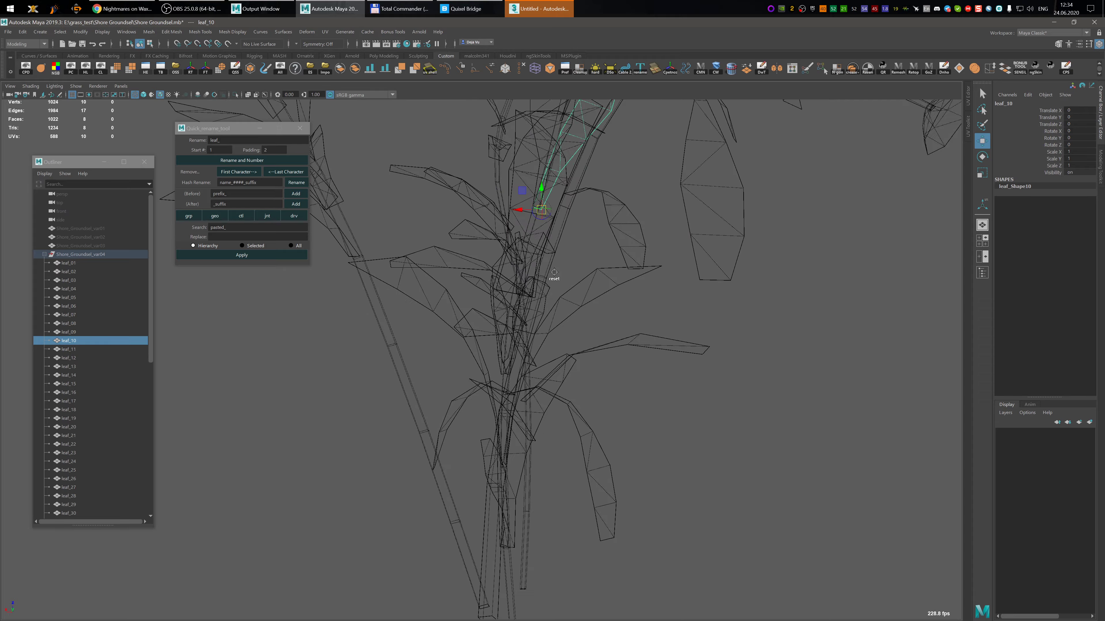
{"action": "middle_click_drag", "start_coordinate": [552, 275], "coordinate": [543, 306], "text": "alt"}
{"action": "middle_click_drag", "start_coordinate": [516, 219], "coordinate": [512, 218]}
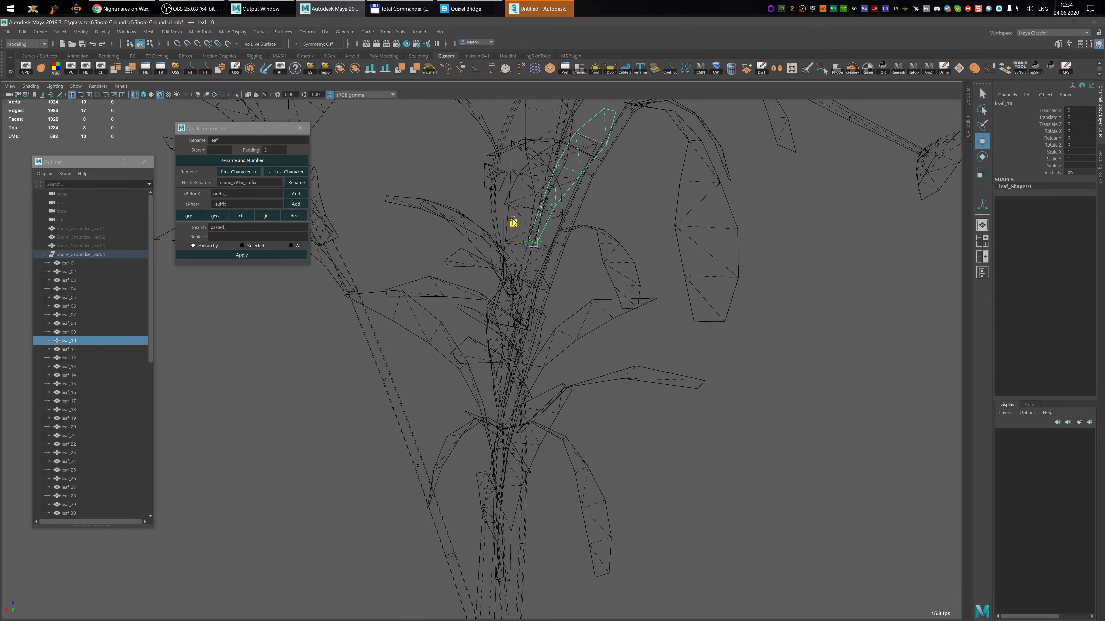
- Snap the pivot of leaf_11 to the leaf's base, where it joins the stem
{"action": "left_click", "coordinate": [75, 349]}
{"action": "middle_click_drag", "start_coordinate": [595, 252], "coordinate": [513, 400], "text": "alt"}
{"action": "scroll", "coordinate": [513, 400], "scroll_direction": "down", "scroll_amount": 3}
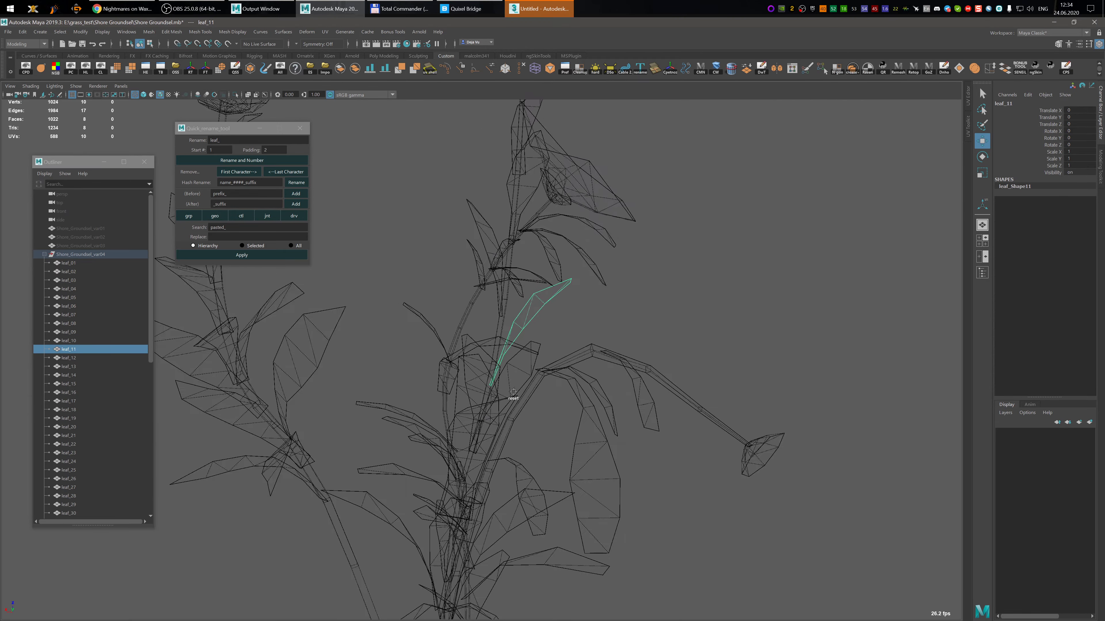
{"action": "left_click_drag", "start_coordinate": [513, 399], "coordinate": [525, 515], "text": "alt"}
{"action": "key", "text": "v"}
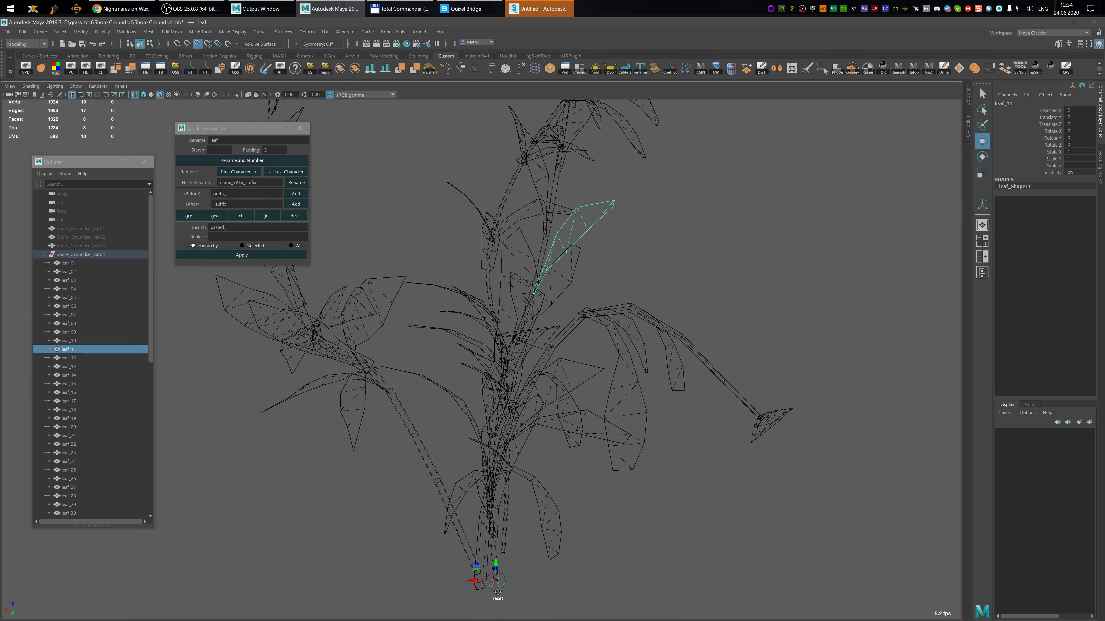
{"action": "left_click_drag", "start_coordinate": [497, 581], "coordinate": [412, 477]}
{"action": "key", "text": "f"}
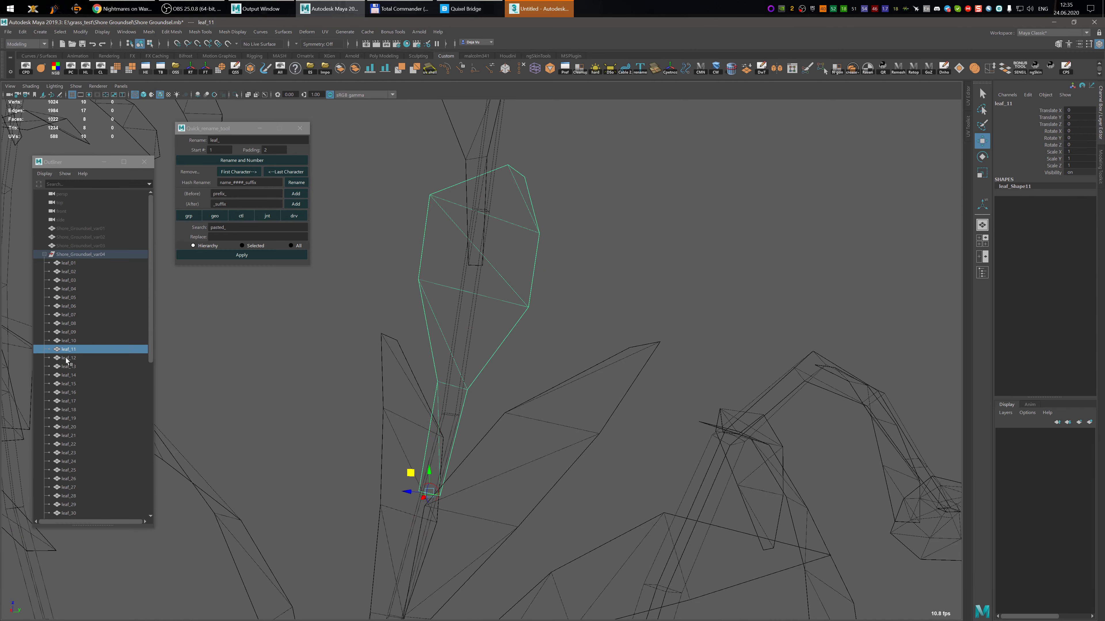
- Center the pivot of leaf_12 and move it down to the leaf's base
{"action": "left_click", "coordinate": [67, 357]}
{"action": "scroll", "coordinate": [454, 375], "scroll_direction": "down", "scroll_amount": 10}
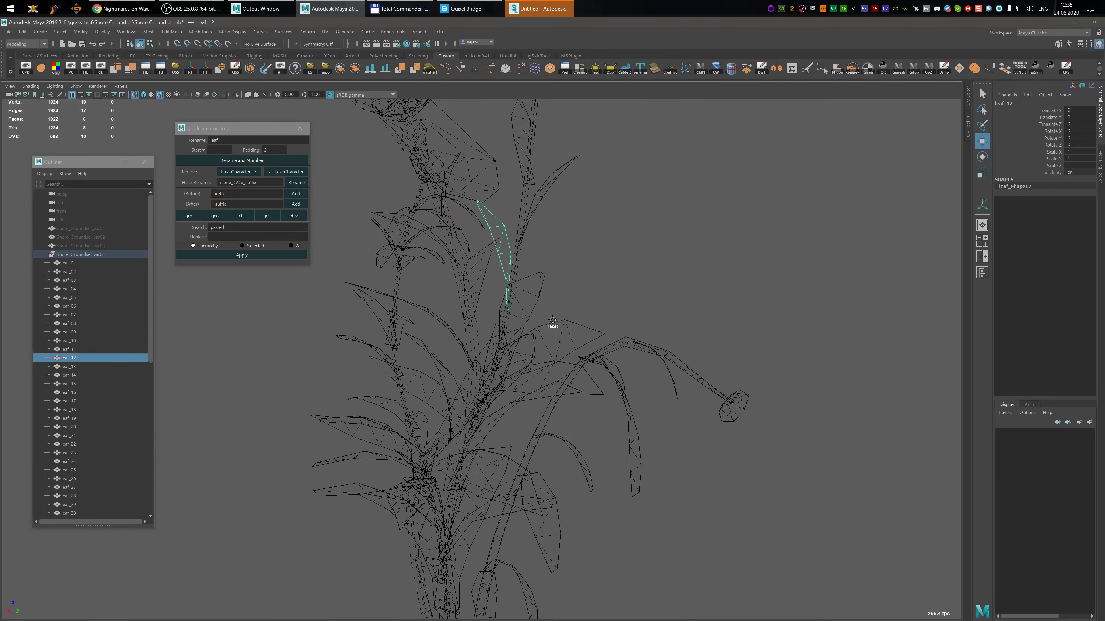
{"action": "left_click", "coordinate": [528, 259]}
{"action": "scroll", "coordinate": [558, 275], "scroll_direction": "up", "scroll_amount": 5}
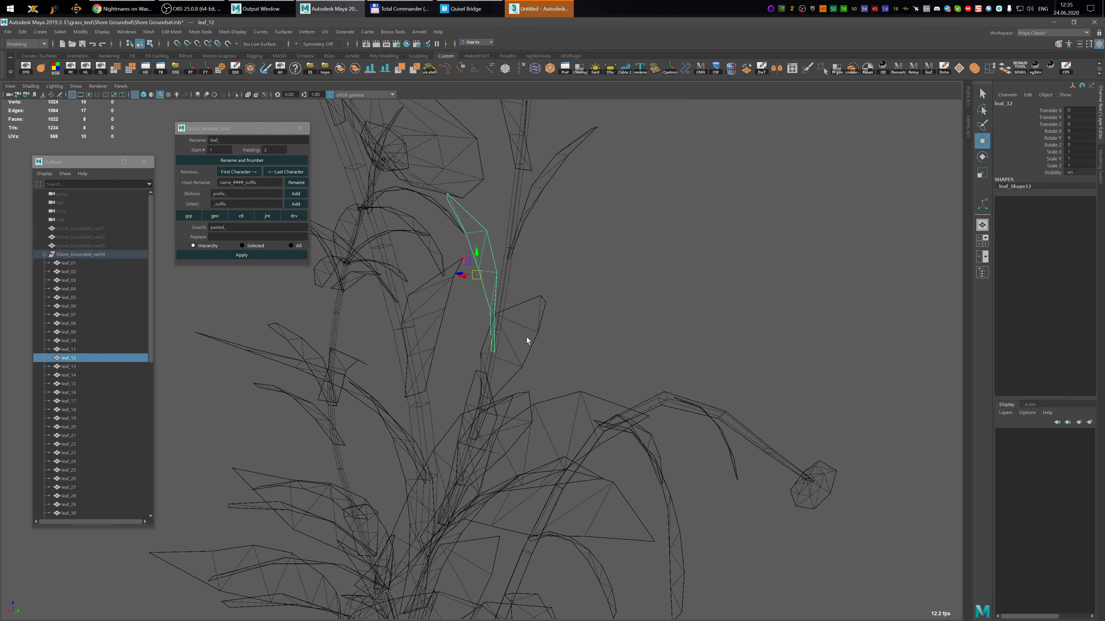
{"action": "key", "text": "d"}
{"action": "key", "text": "v"}
{"action": "left_click_drag", "start_coordinate": [477, 275], "coordinate": [531, 372]}
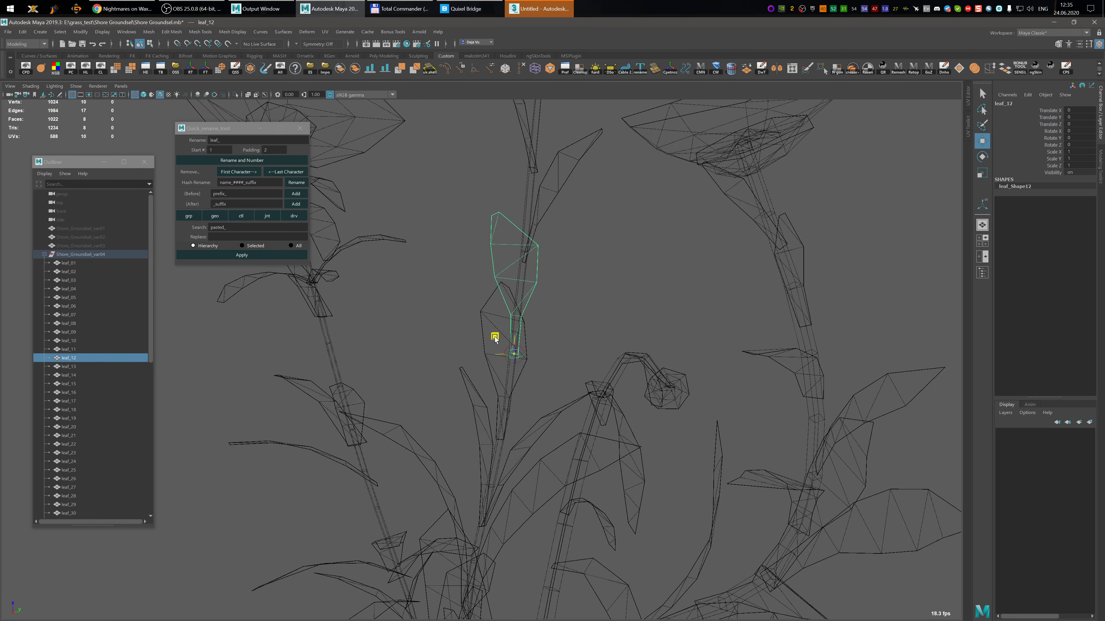
{"action": "left_click", "coordinate": [68, 366]}
{"action": "left_click_drag", "start_coordinate": [584, 221], "coordinate": [571, 320], "text": "alt"}
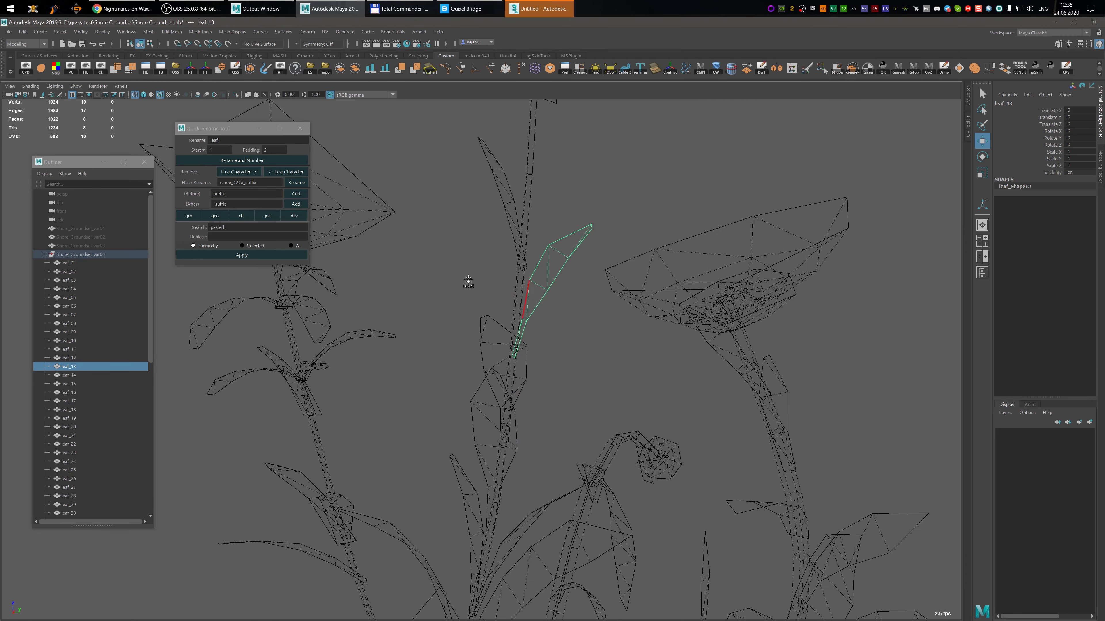
{"action": "scroll", "coordinate": [82, 416], "scroll_direction": "down", "scroll_amount": 10}
{"action": "left_click", "coordinate": [77, 479], "text": "shift"}
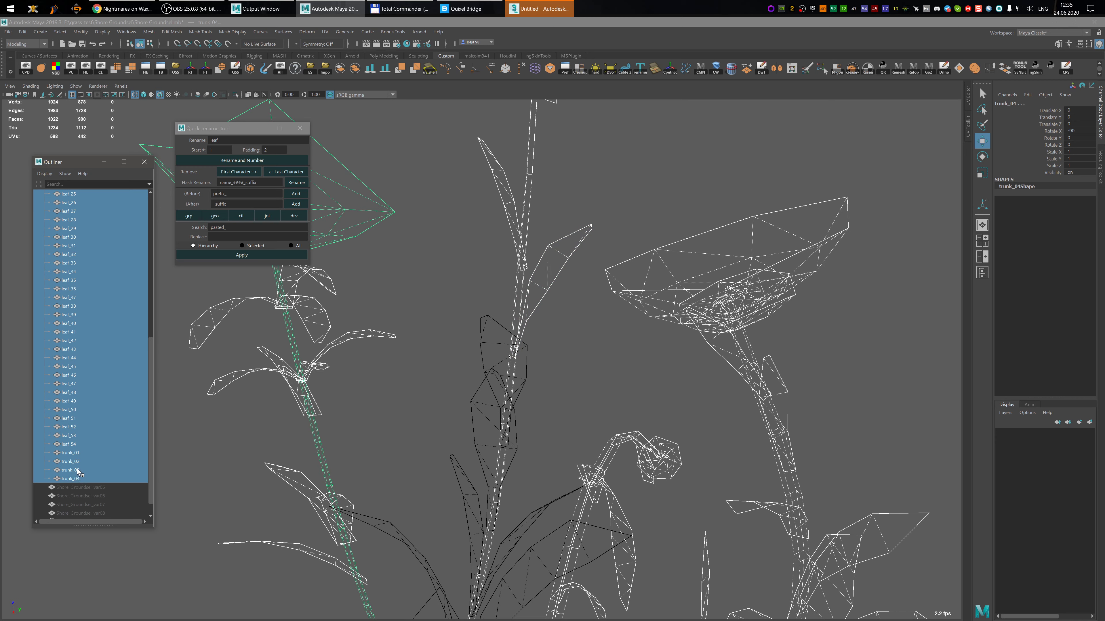
{"action": "left_click", "coordinate": [71, 453], "text": "ctrl"}
{"action": "left_click", "coordinate": [71, 462], "text": "ctrl"}
{"action": "left_click", "coordinate": [72, 471], "text": "ctrl"}
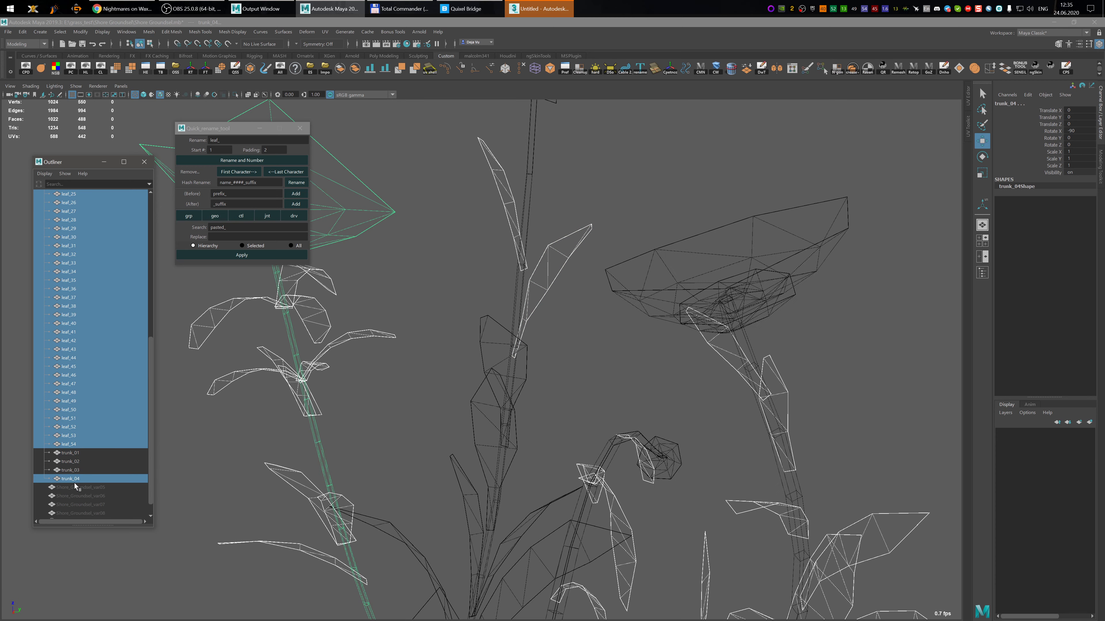
{"action": "left_click", "coordinate": [75, 484], "text": "ctrl"}
{"action": "left_click", "coordinate": [71, 479], "text": "ctrl"}
{"action": "left_click", "coordinate": [83, 494], "text": "ctrl"}
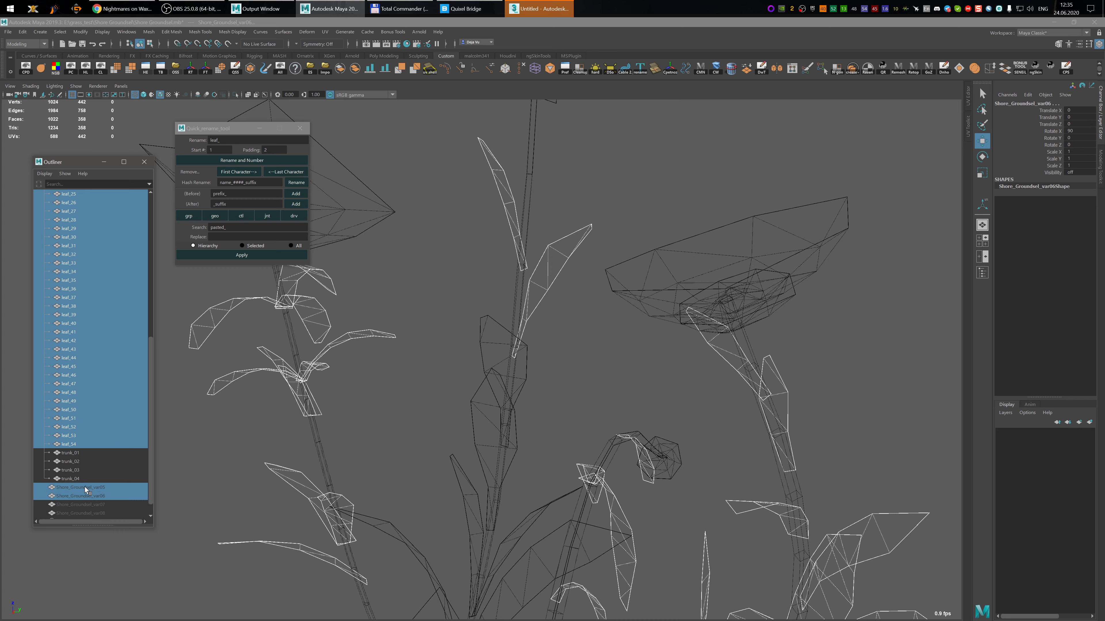
{"action": "left_click", "coordinate": [85, 487], "text": "ctrl"}
{"action": "left_click", "coordinate": [83, 496], "text": "ctrl"}
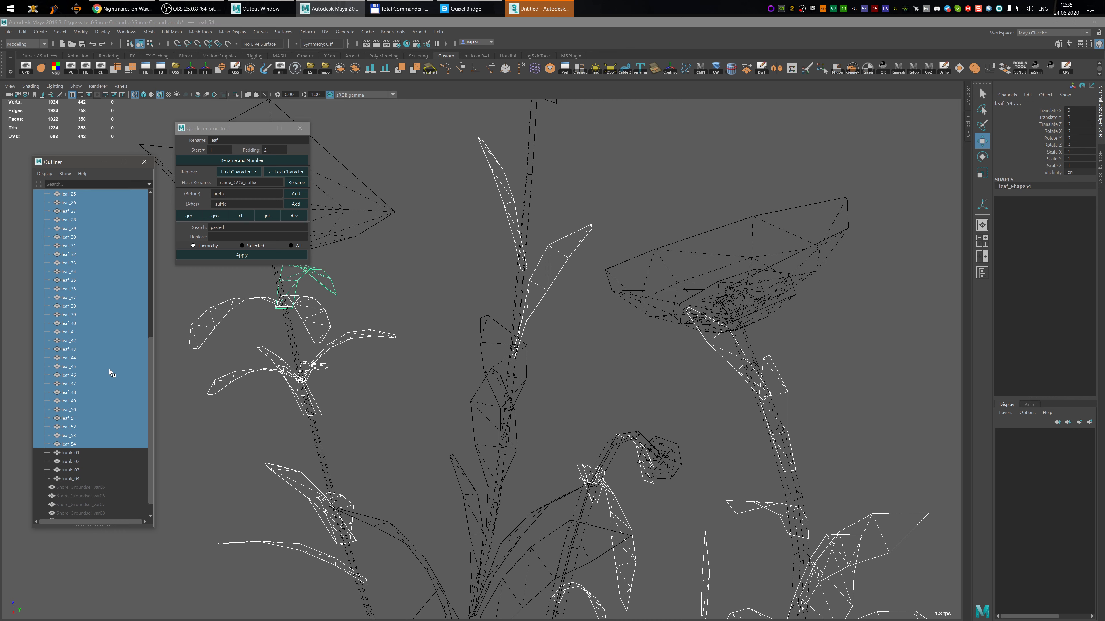
{"action": "scroll", "coordinate": [119, 349], "scroll_direction": "up", "scroll_amount": 10}
- Move the pivot of leaf_13 from the leaf's center to its base
{"action": "left_click", "coordinate": [69, 368]}
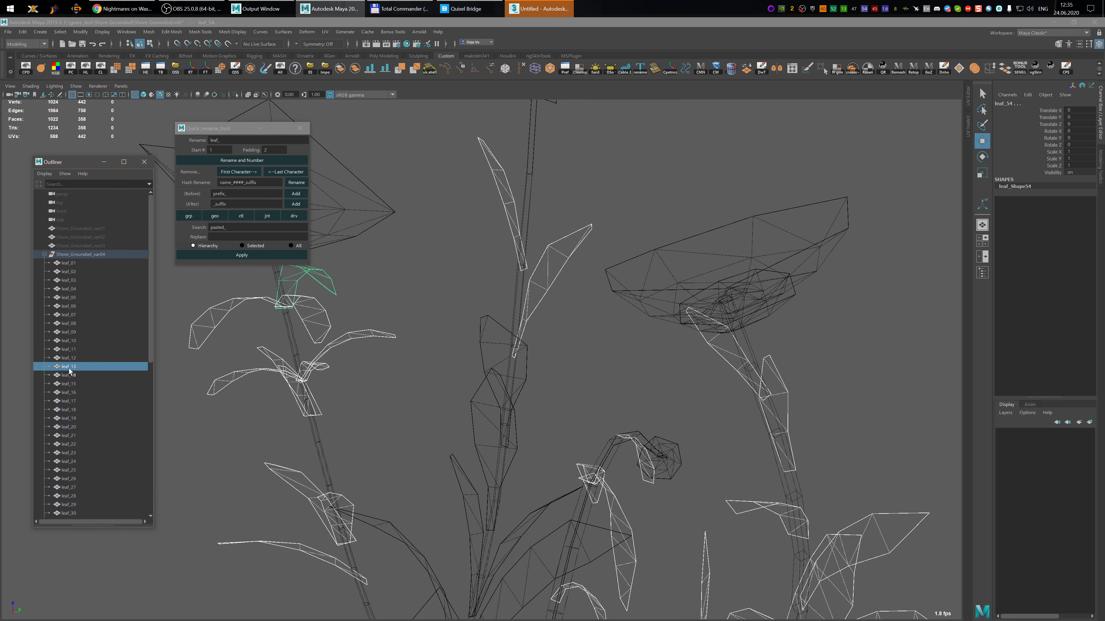
{"action": "middle_click_drag", "start_coordinate": [528, 328], "coordinate": [496, 350], "text": "alt"}
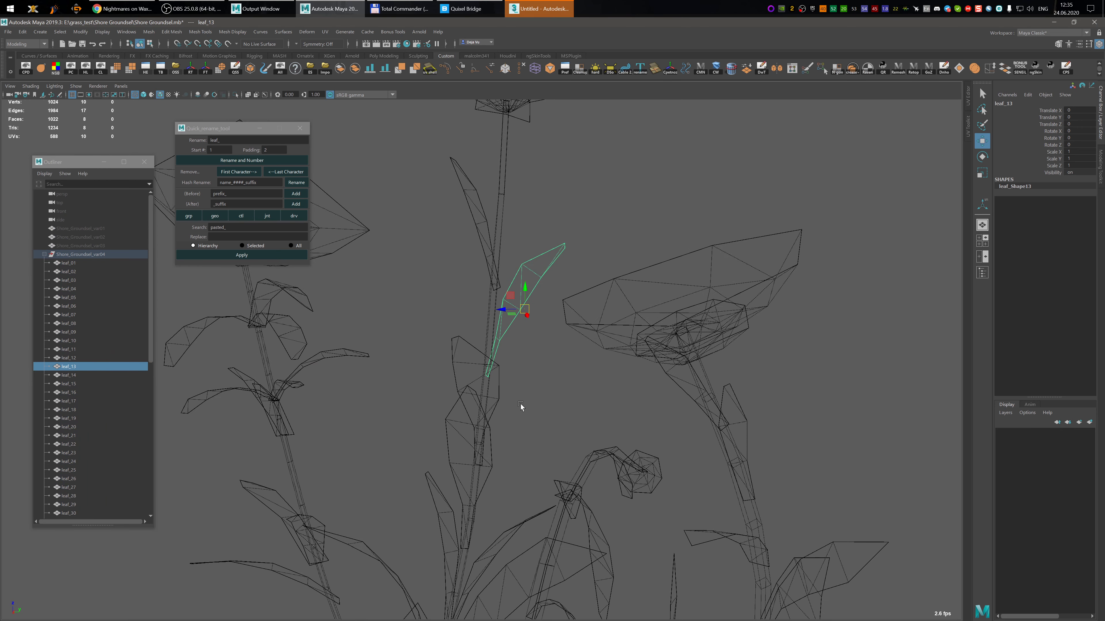
{"action": "scroll", "coordinate": [521, 396], "scroll_direction": "down", "scroll_amount": 1}
{"action": "middle_click_drag", "start_coordinate": [541, 361], "coordinate": [576, 384], "text": "alt"}
{"action": "key", "text": "d"}
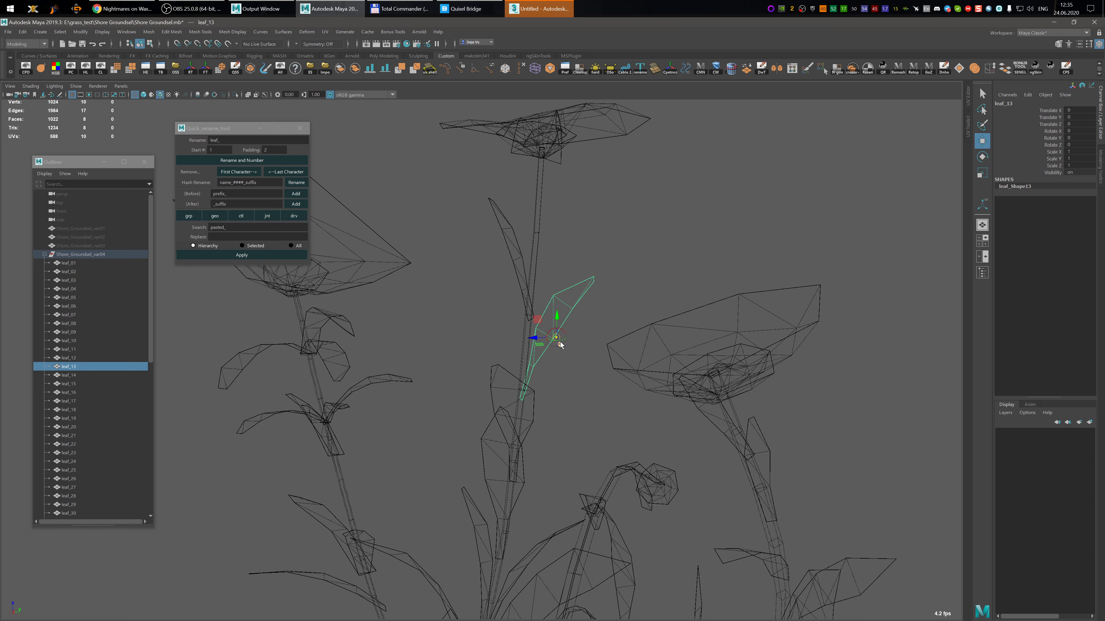
{"action": "key", "text": "v"}
{"action": "left_click_drag", "start_coordinate": [556, 338], "coordinate": [569, 416]}
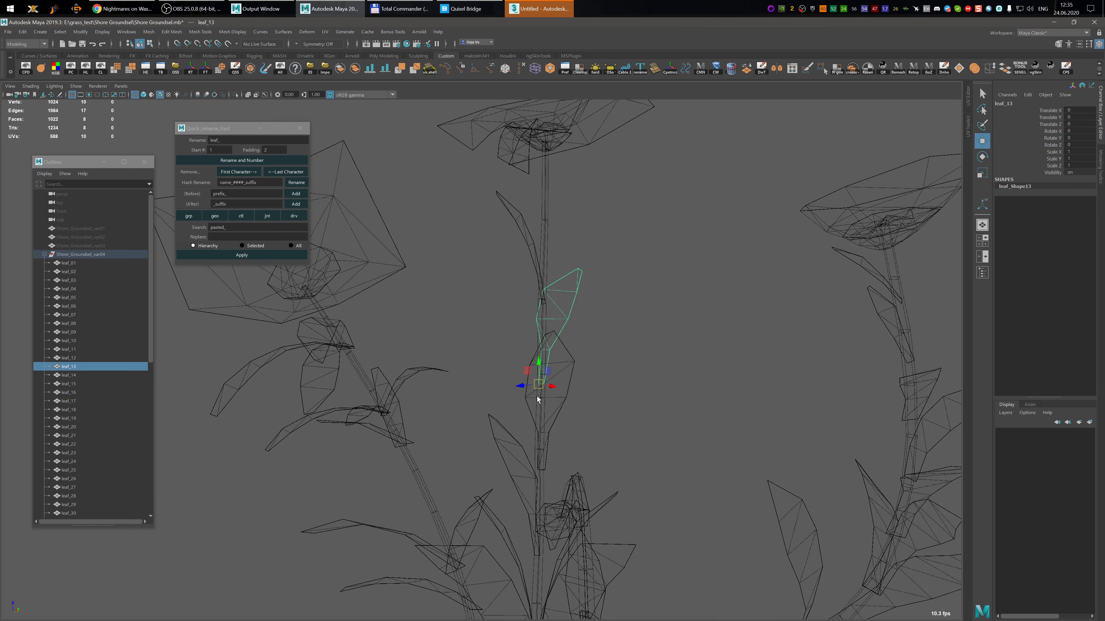
- Move the pivot of leaf_14 to the leaf's base on the stem
{"action": "left_click_drag", "start_coordinate": [541, 388], "coordinate": [483, 291], "text": "alt"}
{"action": "left_click", "coordinate": [485, 331]}
{"action": "key", "text": "d"}
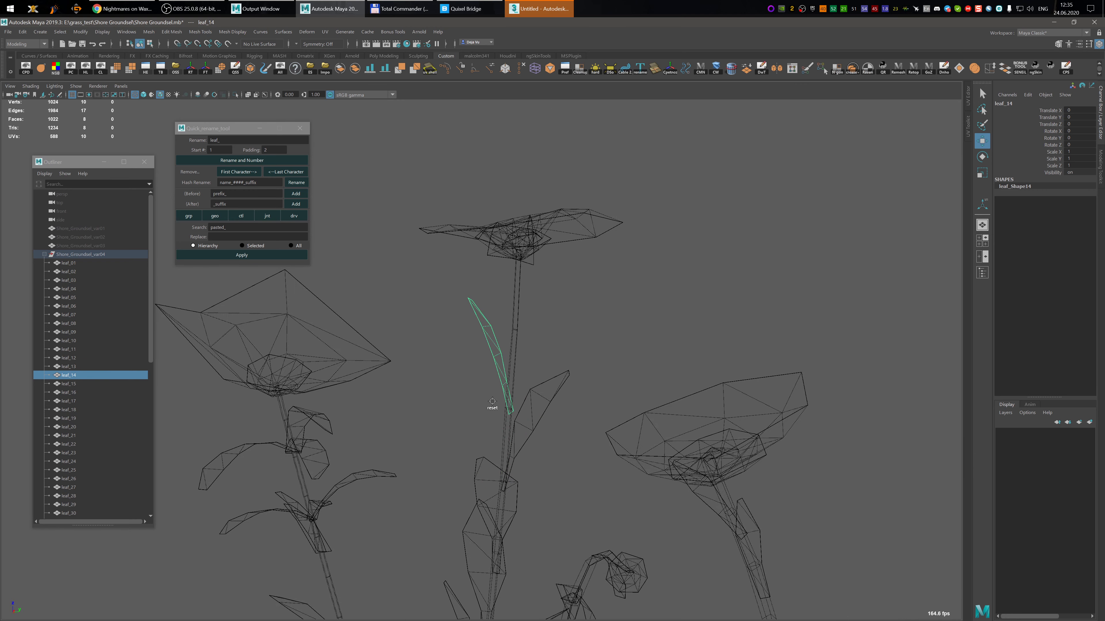
{"action": "mouse_move", "coordinate": [492, 400]}
{"action": "left_mouse_down", "text": "alt"}
{"action": "mouse_move", "coordinate": [525, 382]}
{"action": "mouse_move", "coordinate": [499, 388]}
{"action": "mouse_move", "coordinate": [500, 399]}
{"action": "left_mouse_up", "text": "alt"}
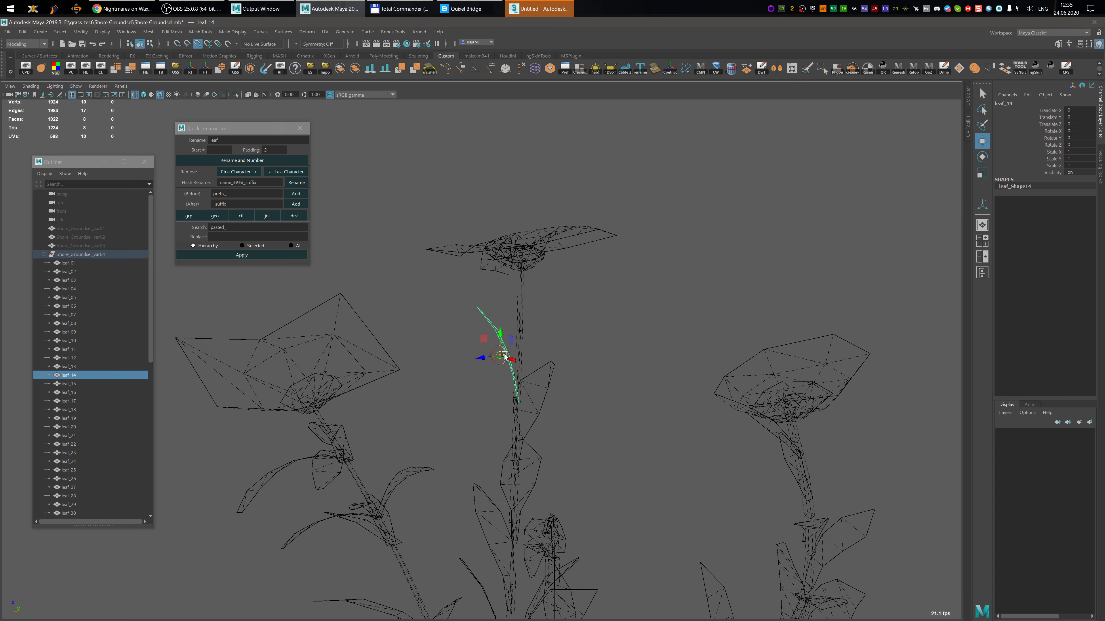
{"action": "left_click_drag", "start_coordinate": [504, 357], "coordinate": [545, 397]}
{"action": "key", "text": "Insert"}
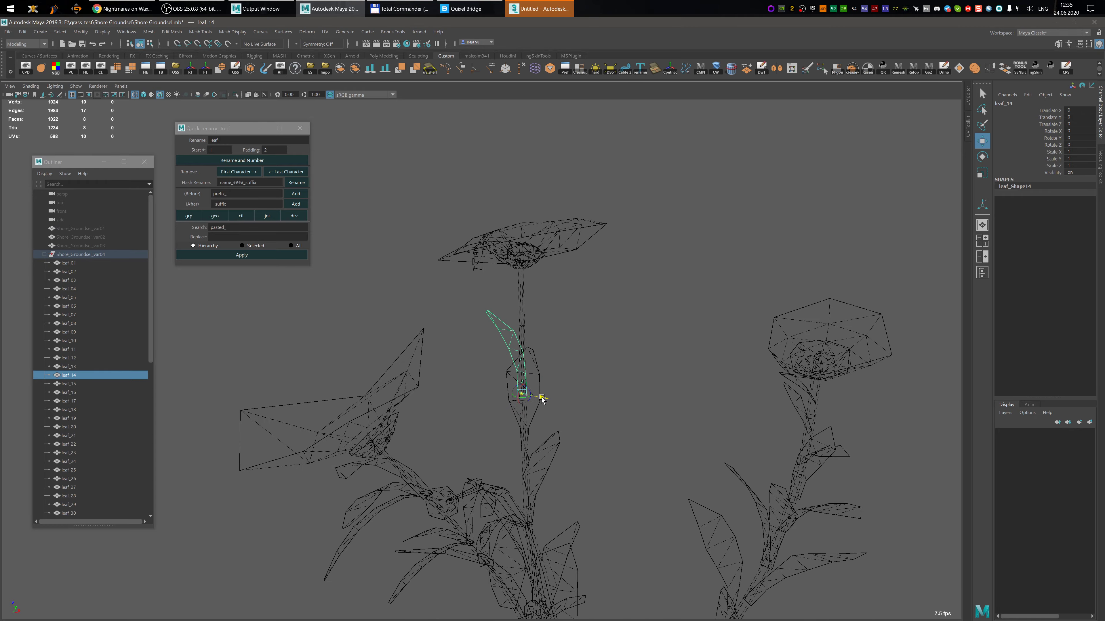
- Center the pivot of leaf_15 on its own geometry
{"action": "left_click", "coordinate": [70, 385]}
{"action": "scroll", "coordinate": [478, 428], "scroll_direction": "down", "scroll_amount": 3}
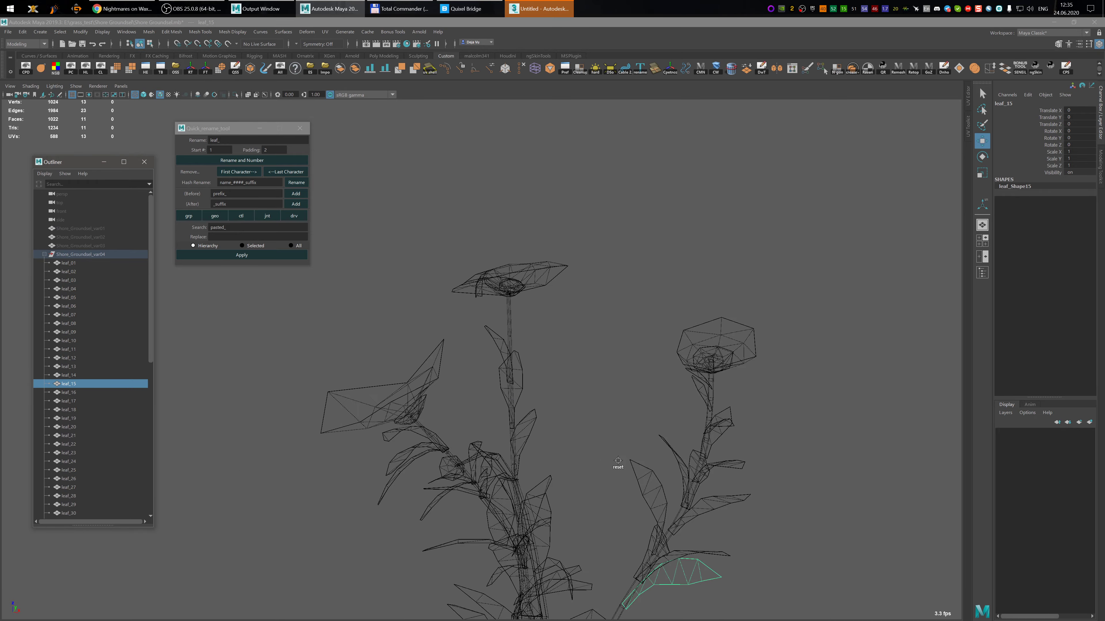
{"action": "middle_click_drag", "start_coordinate": [639, 574], "coordinate": [541, 325], "text": "alt"}
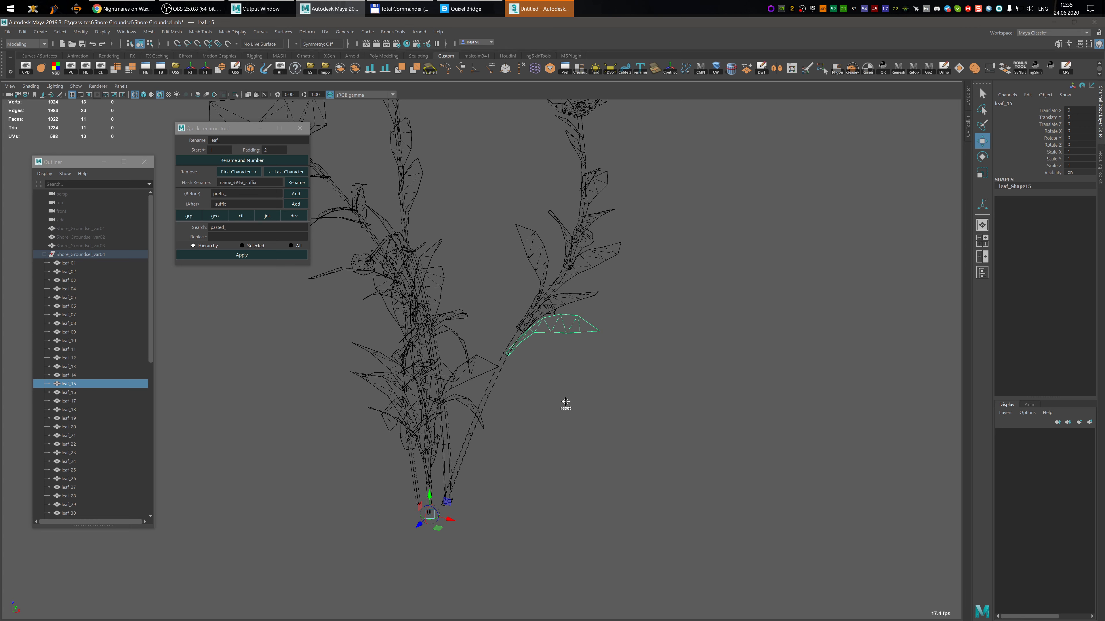
{"action": "left_click", "coordinate": [565, 401]}
{"action": "scroll", "coordinate": [83, 393], "scroll_direction": "down", "scroll_amount": 6}
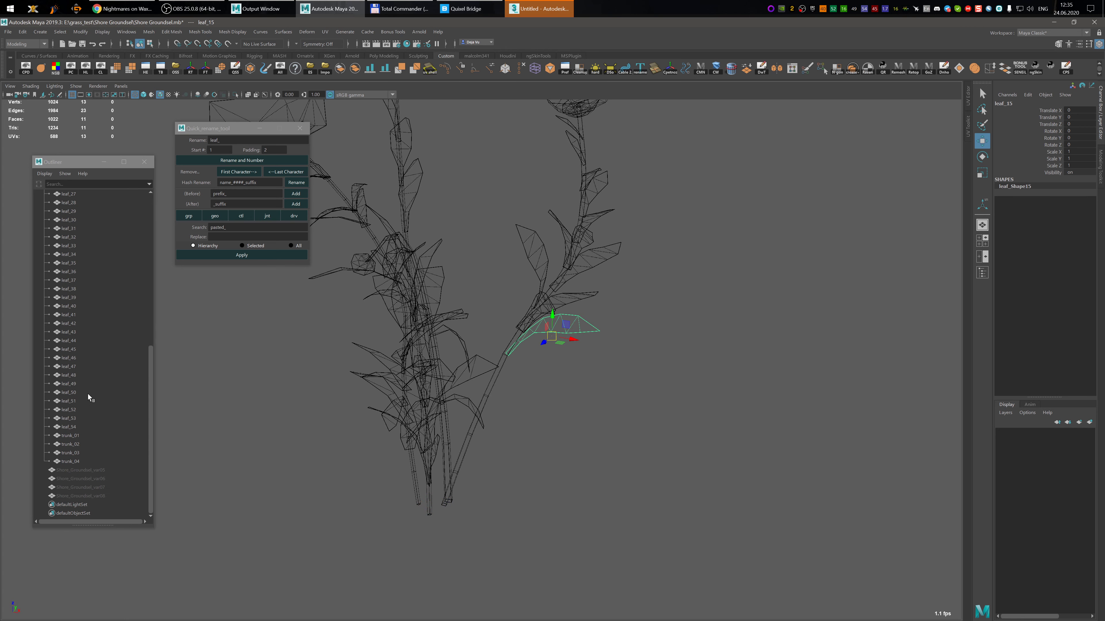
{"action": "scroll", "coordinate": [98, 467], "scroll_direction": "down", "scroll_amount": 3}
{"action": "left_click", "coordinate": [111, 462], "text": "shift"}
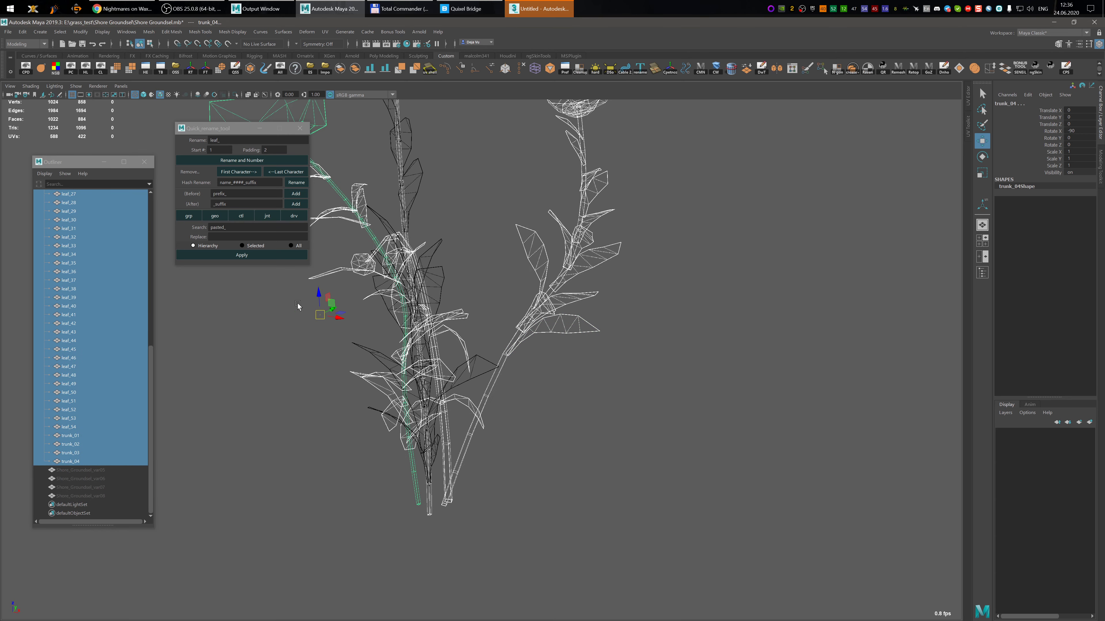
{"action": "left_click", "coordinate": [550, 331]}
{"action": "left_click", "coordinate": [550, 332]}
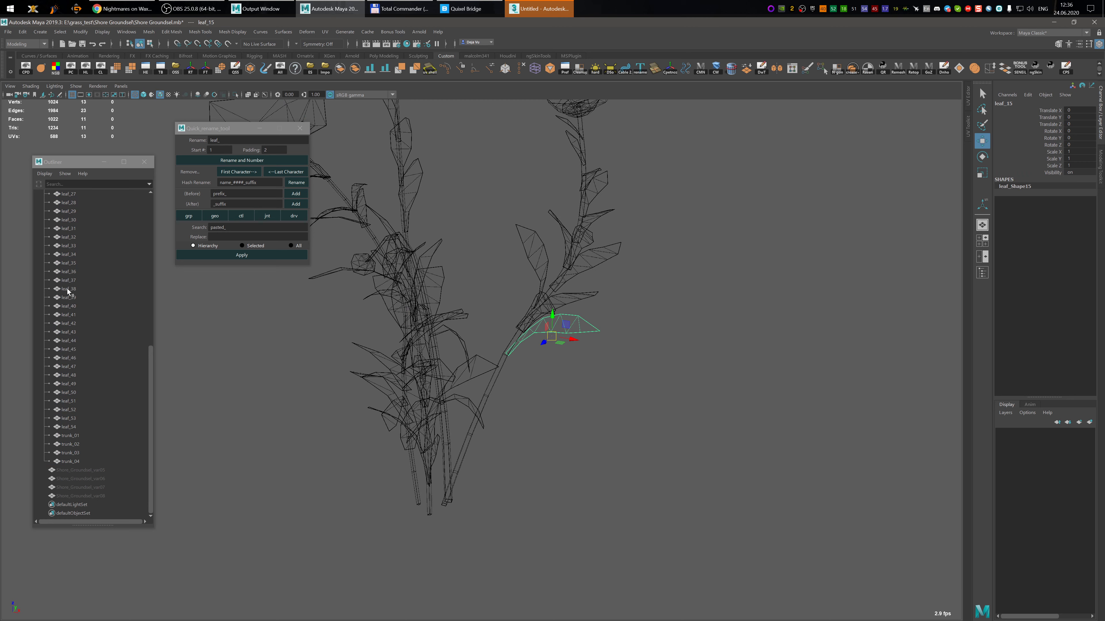
- Reselect leaf_15 and snap its pivot to the leaf's base on the stem
{"action": "left_click", "coordinate": [68, 369]}
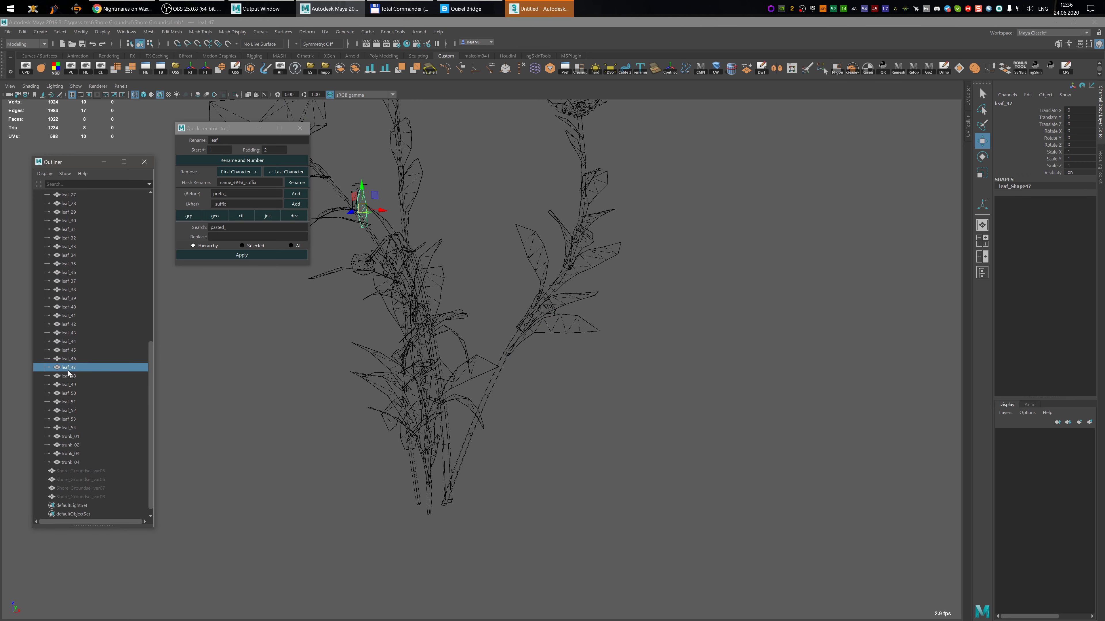
{"action": "left_click", "coordinate": [553, 333]}
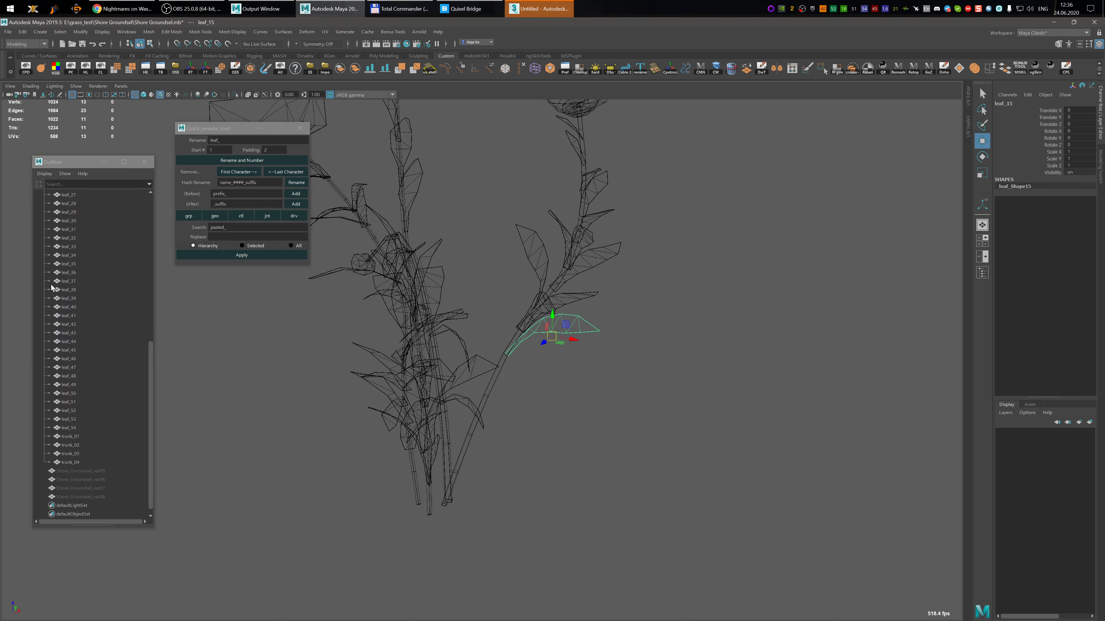
{"action": "scroll", "coordinate": [103, 333], "scroll_direction": "up", "scroll_amount": 12}
{"action": "scroll", "coordinate": [582, 351], "scroll_direction": "up", "scroll_amount": 2}
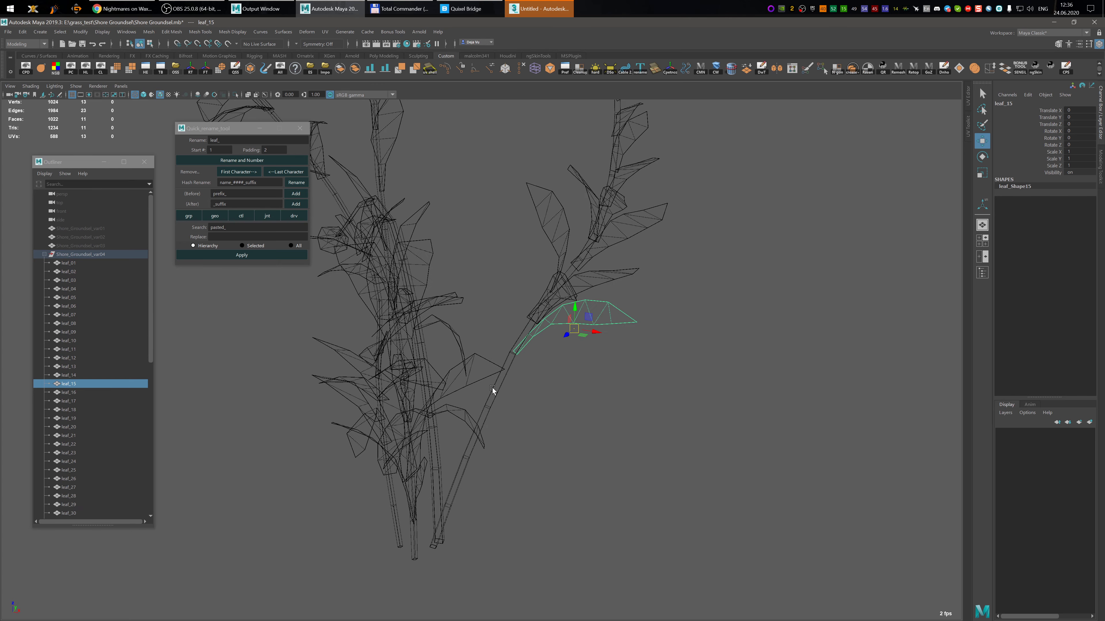
{"action": "mouse_move", "coordinate": [493, 390]}
{"action": "left_mouse_down", "text": "alt"}
{"action": "mouse_move", "coordinate": [472, 409]}
{"action": "mouse_move", "coordinate": [485, 406]}
{"action": "left_mouse_up", "text": "alt"}
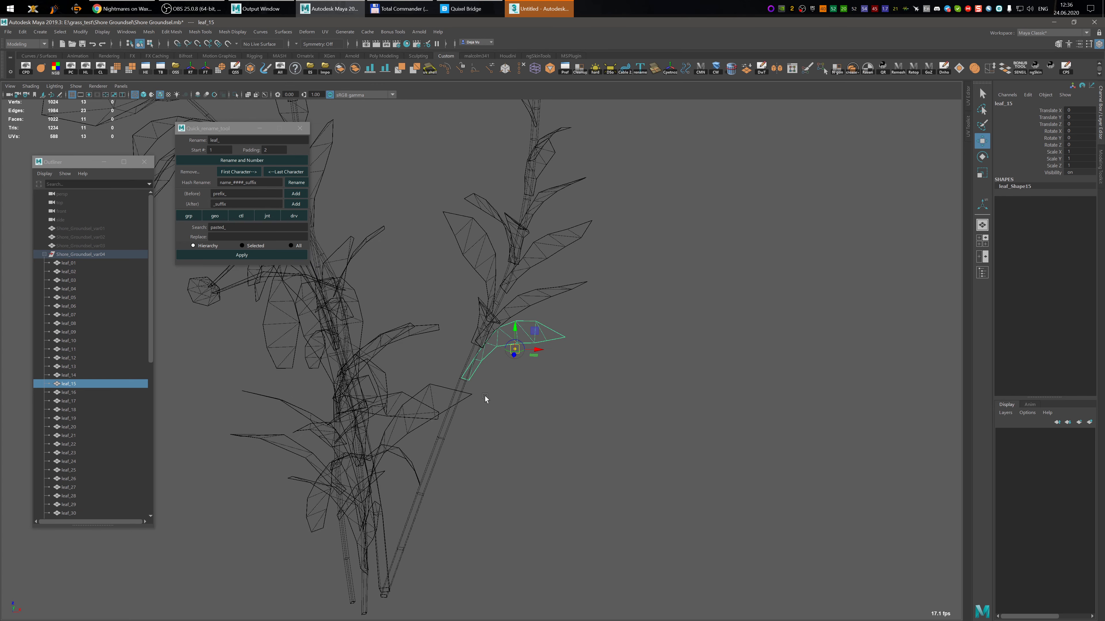
{"action": "key", "text": "v"}
{"action": "left_click_drag", "start_coordinate": [515, 349], "coordinate": [480, 381]}
- Move the pivot of leaf_16 from the plant's root to the leaf's base
{"action": "left_click", "coordinate": [70, 393]}
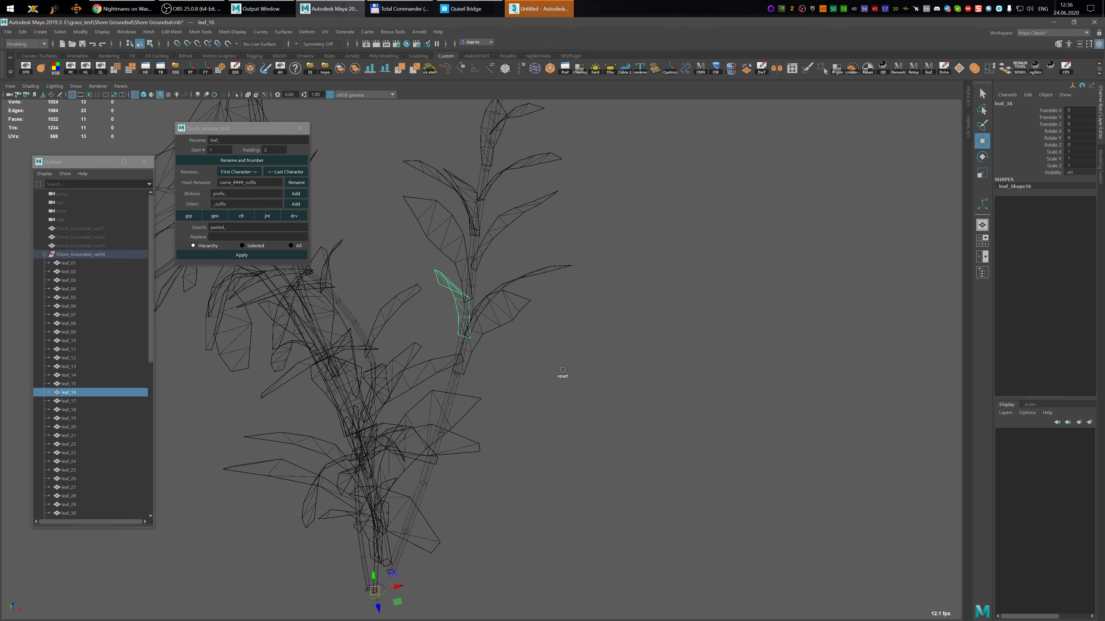
{"action": "left_click_drag", "start_coordinate": [563, 375], "coordinate": [506, 355], "text": "alt"}
{"action": "key", "text": "v"}
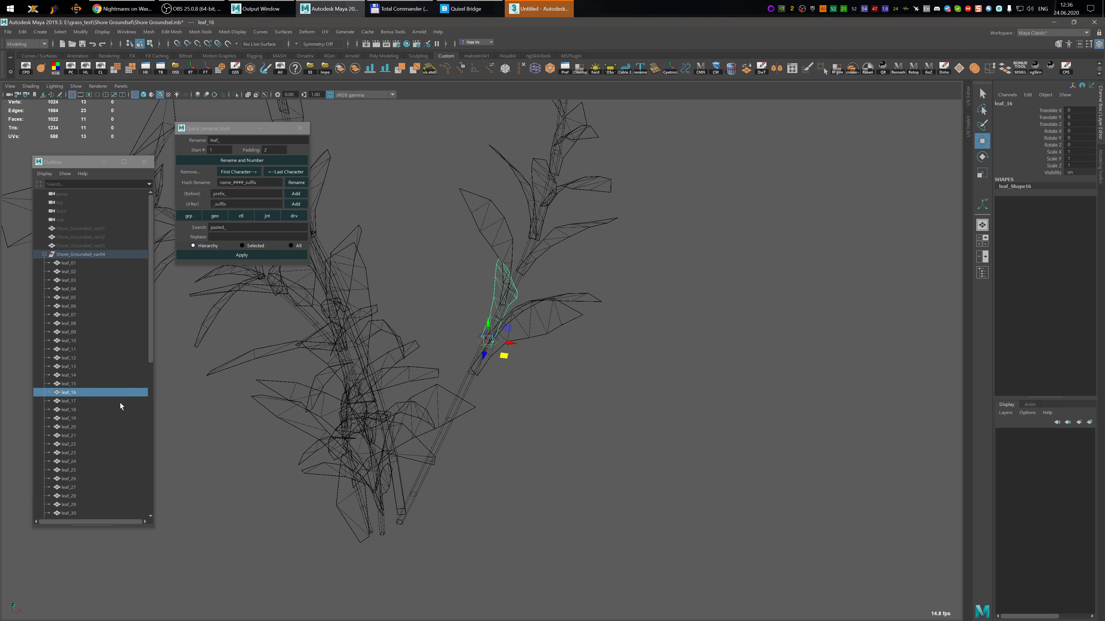
- Snap the pivot of leaf_17 to the end of the leaf attached to the stem
{"action": "left_click", "coordinate": [72, 401]}
{"action": "key", "text": "v"}
{"action": "left_click_drag", "start_coordinate": [382, 534], "coordinate": [401, 516]}
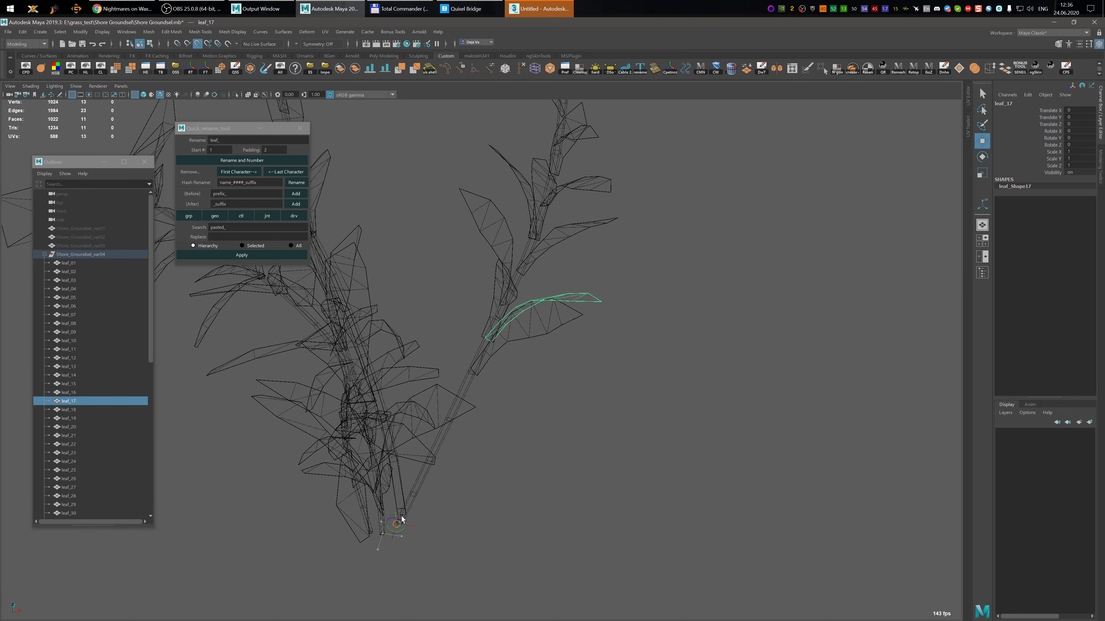
{"action": "left_click_drag", "start_coordinate": [492, 347], "coordinate": [493, 344]}
{"action": "left_click_drag", "start_coordinate": [526, 390], "coordinate": [528, 375], "text": "alt"}
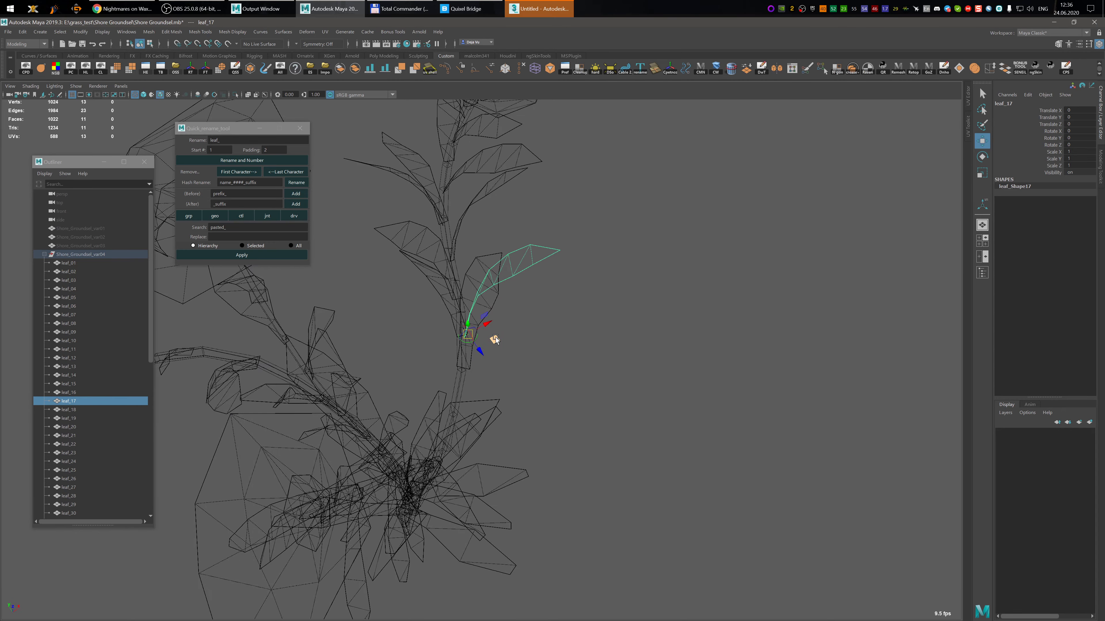
{"action": "mouse_move", "coordinate": [495, 337]}
{"action": "left_mouse_down", "text": "alt"}
{"action": "mouse_move", "coordinate": [447, 340]}
{"action": "mouse_move", "coordinate": [514, 353]}
{"action": "mouse_move", "coordinate": [500, 354]}
{"action": "left_mouse_up", "text": "alt"}
- Move the pivot of leaf_18 to the leaf's base and fine-tune its position on the stem
{"action": "left_click", "coordinate": [71, 408]}
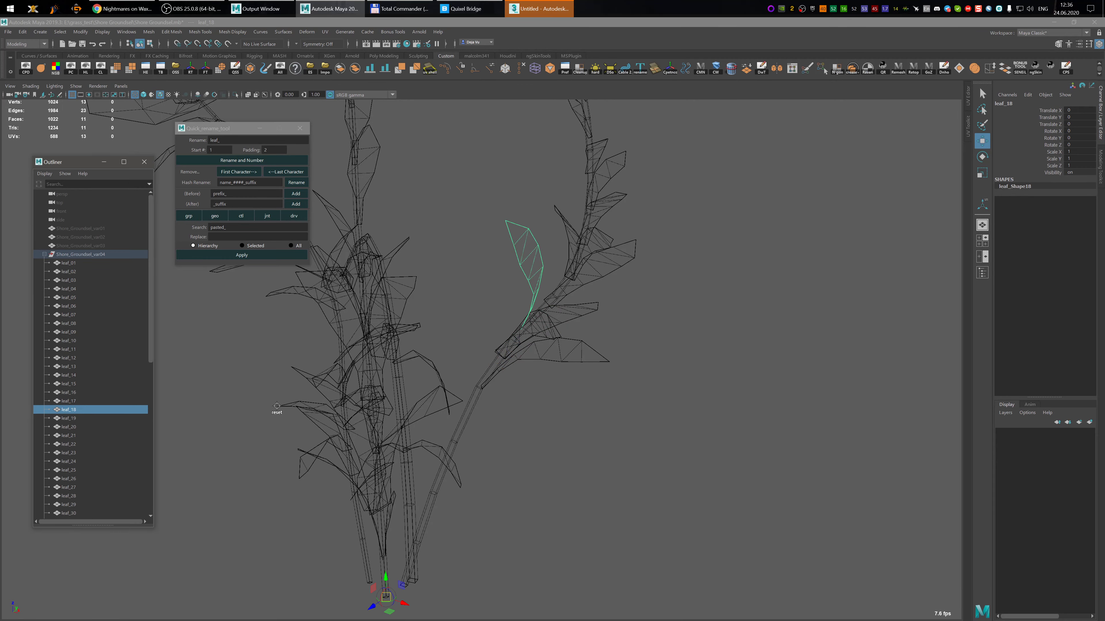
{"action": "middle_click_drag", "start_coordinate": [568, 348], "coordinate": [557, 388], "text": "alt"}
{"action": "left_click_drag", "start_coordinate": [442, 564], "coordinate": [464, 540], "text": "alt"}
{"action": "middle_click_drag", "start_coordinate": [464, 539], "coordinate": [473, 476], "text": "alt"}
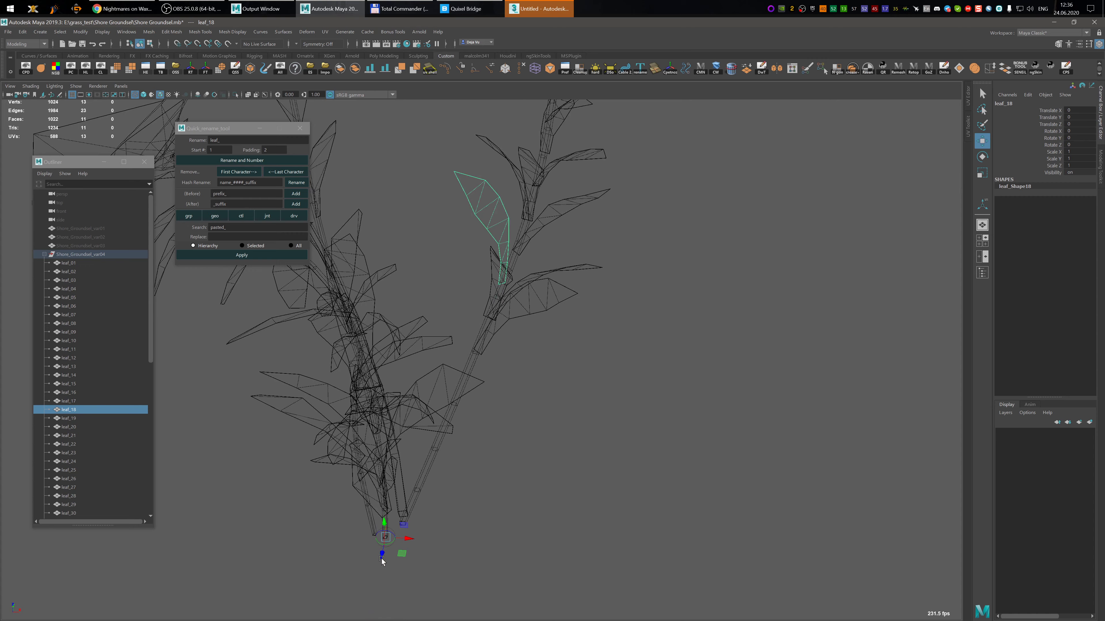
{"action": "left_click_drag", "start_coordinate": [386, 540], "coordinate": [501, 284]}
{"action": "middle_click_drag", "start_coordinate": [560, 316], "coordinate": [506, 451], "text": "alt"}
{"action": "scroll", "coordinate": [506, 451], "scroll_direction": "up", "scroll_amount": 3}
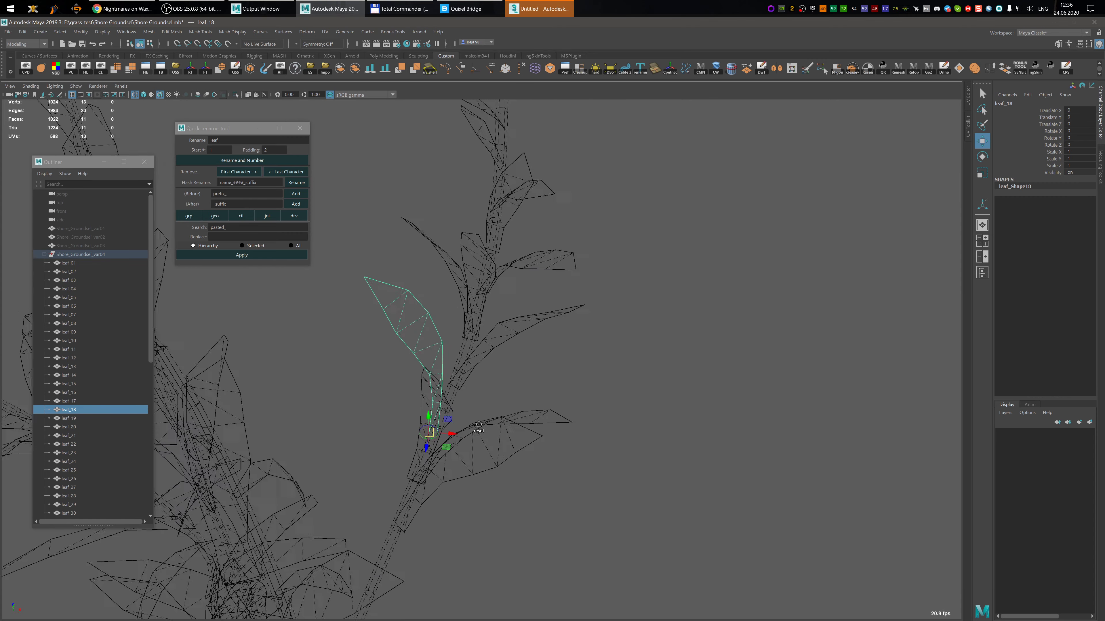
{"action": "left_click_drag", "start_coordinate": [479, 425], "coordinate": [463, 396], "text": "alt"}
{"action": "key", "text": "v"}
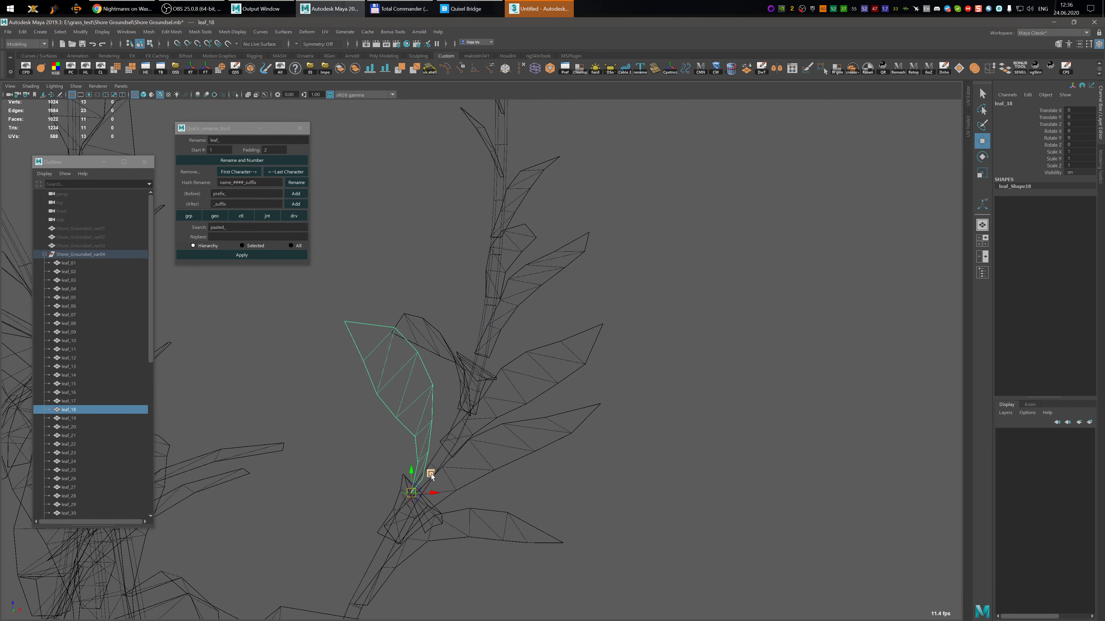
{"action": "left_click_drag", "start_coordinate": [429, 477], "coordinate": [435, 470]}
- Move the pivot of leaf_19 up from the plant's root to the leaf's base on the stem
{"action": "left_click", "coordinate": [73, 420]}
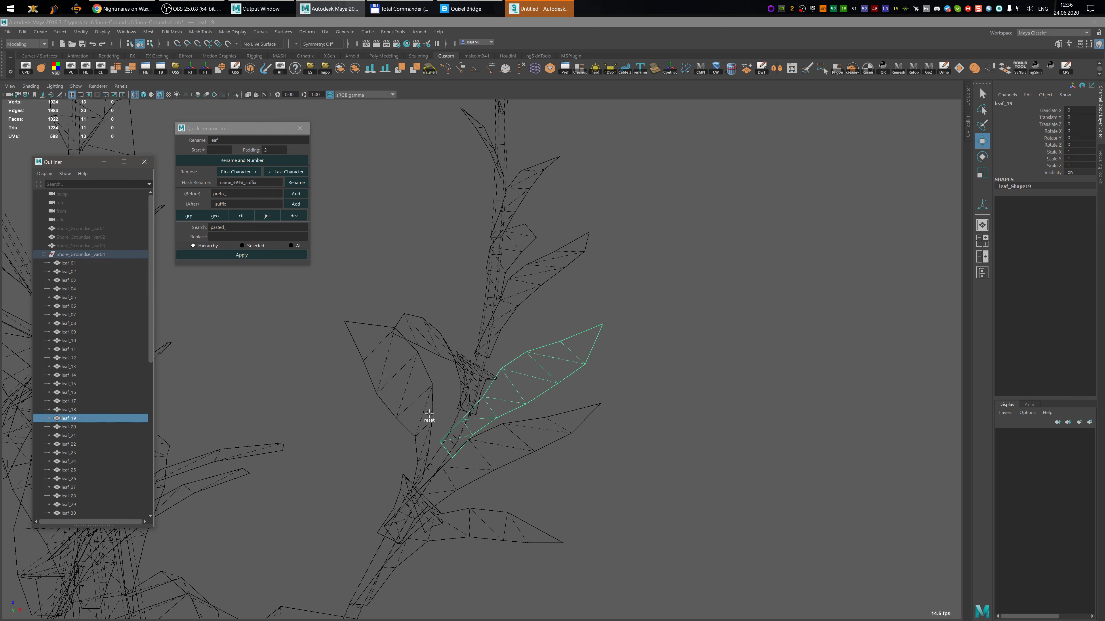
{"action": "left_click_drag", "start_coordinate": [429, 420], "coordinate": [521, 380], "text": "alt"}
{"action": "middle_click_drag", "start_coordinate": [521, 380], "coordinate": [512, 310], "text": "alt"}
{"action": "key", "text": "v"}
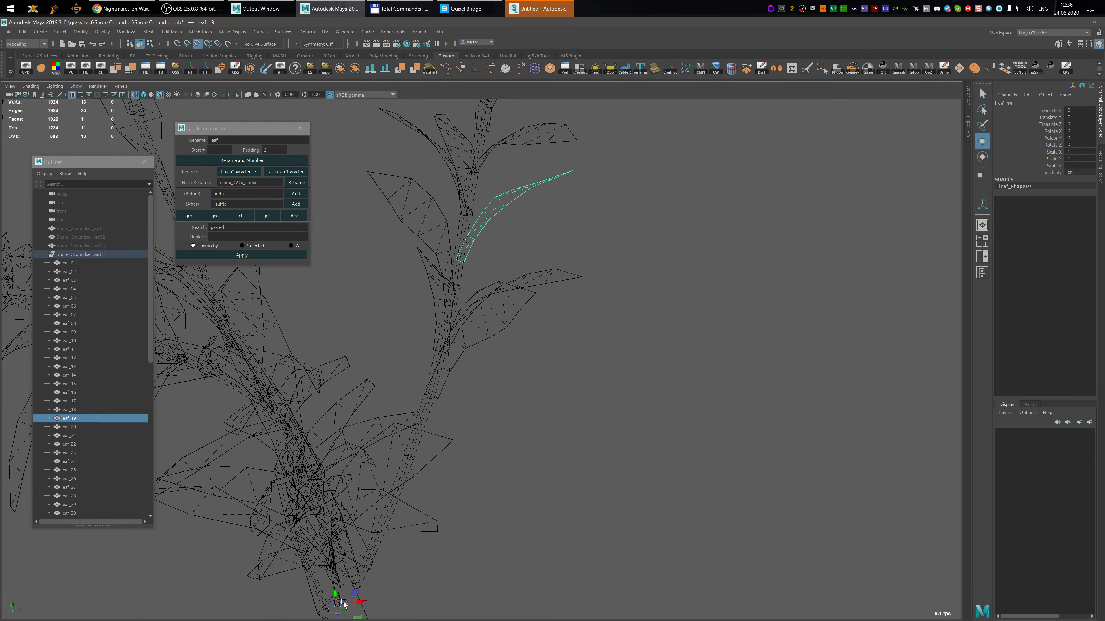
{"action": "left_click_drag", "start_coordinate": [340, 608], "coordinate": [467, 264]}
{"action": "right_click_drag", "start_coordinate": [467, 264], "coordinate": [489, 268], "text": "alt"}
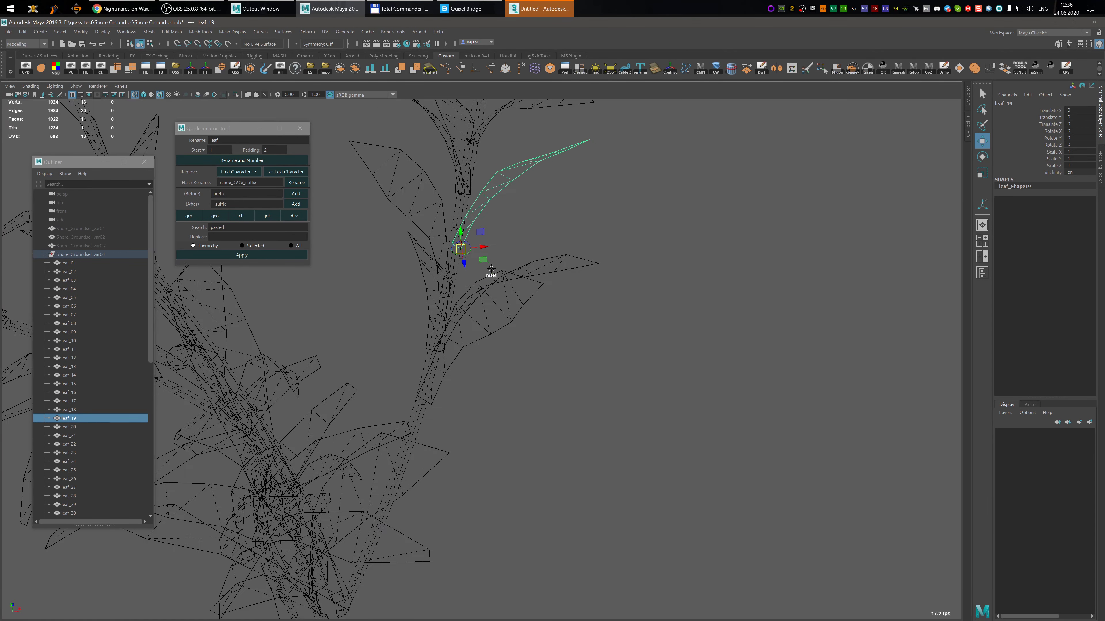
{"action": "left_click_drag", "start_coordinate": [482, 260], "coordinate": [478, 255]}
{"action": "key", "text": "d"}
- Place the pivot of leaf_20 at the leaf's base where it joins the stem
{"action": "left_click", "coordinate": [69, 429]}
{"action": "middle_click_drag", "start_coordinate": [515, 258], "coordinate": [518, 324], "text": "alt"}
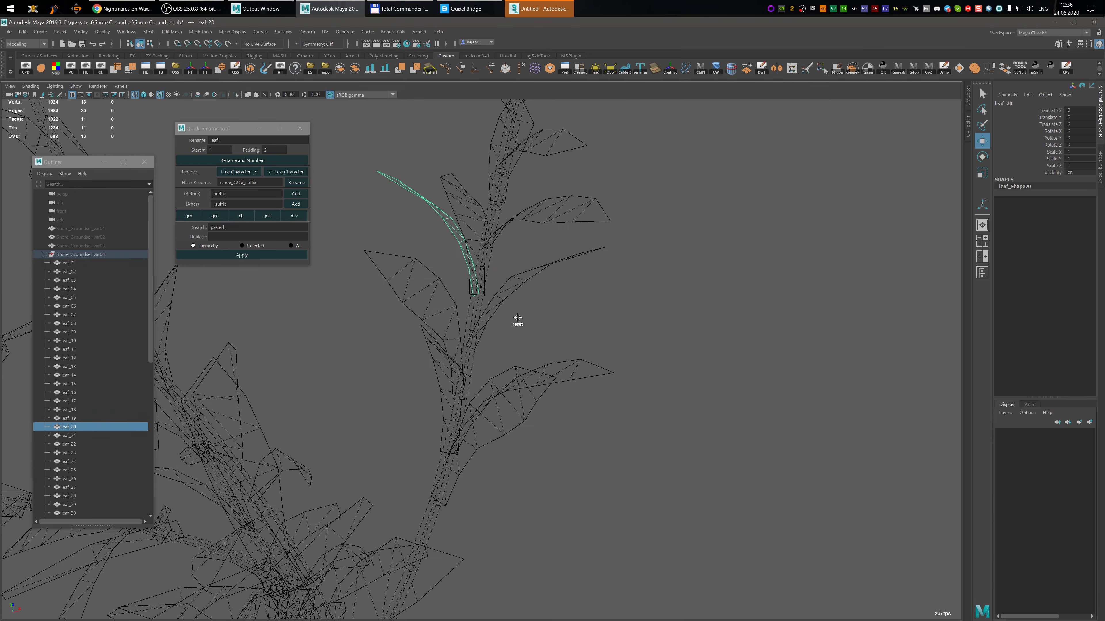
{"action": "right_click_drag", "start_coordinate": [518, 324], "coordinate": [498, 389], "text": "alt"}
{"action": "middle_click_drag", "start_coordinate": [498, 389], "coordinate": [514, 283], "text": "alt"}
{"action": "left_click_drag", "start_coordinate": [374, 536], "coordinate": [494, 190]}
{"action": "left_click_drag", "start_coordinate": [462, 422], "coordinate": [462, 388], "text": "alt"}
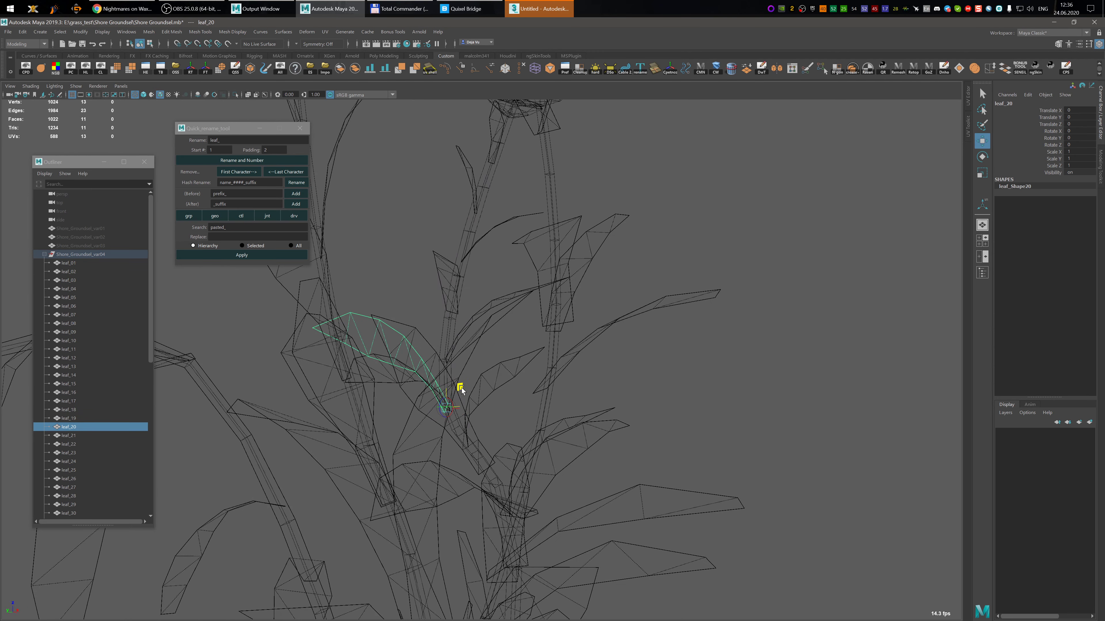
- Snap the pivot of leaf_21 to the leaf's base on the upper stem
{"action": "left_click", "coordinate": [82, 436]}
{"action": "middle_click_drag", "start_coordinate": [476, 312], "coordinate": [493, 212], "text": "alt"}
{"action": "scroll", "coordinate": [562, 327], "scroll_direction": "down", "scroll_amount": 4}
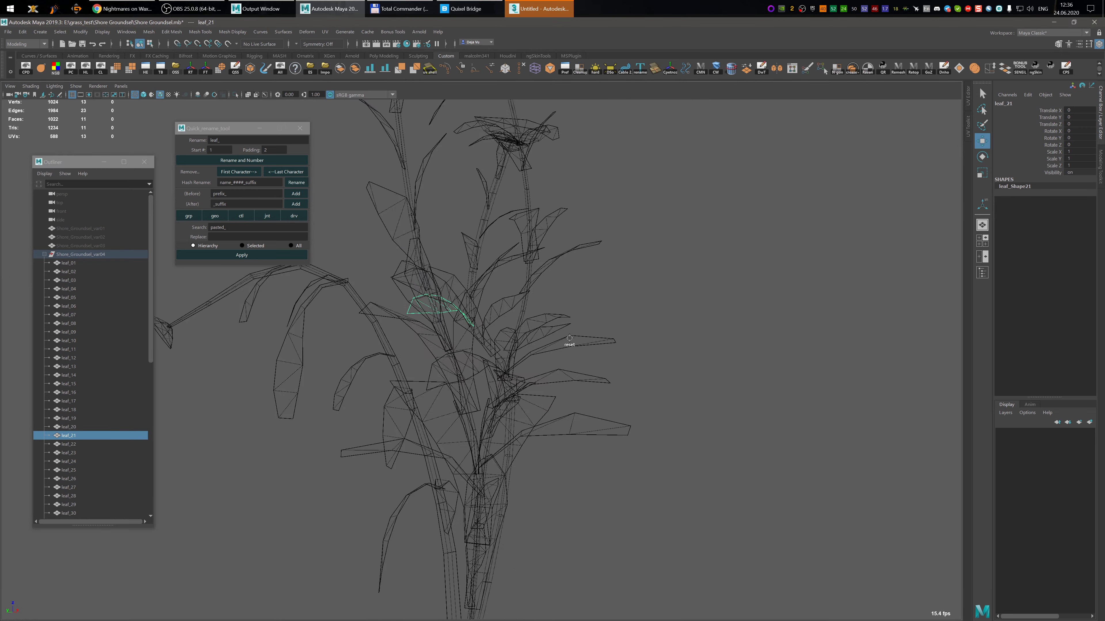
{"action": "left_click_drag", "start_coordinate": [569, 336], "coordinate": [477, 408], "text": "alt"}
{"action": "middle_click_drag", "start_coordinate": [477, 408], "coordinate": [506, 357], "text": "alt"}
{"action": "key", "text": "v"}
{"action": "left_click_drag", "start_coordinate": [376, 558], "coordinate": [493, 314]}
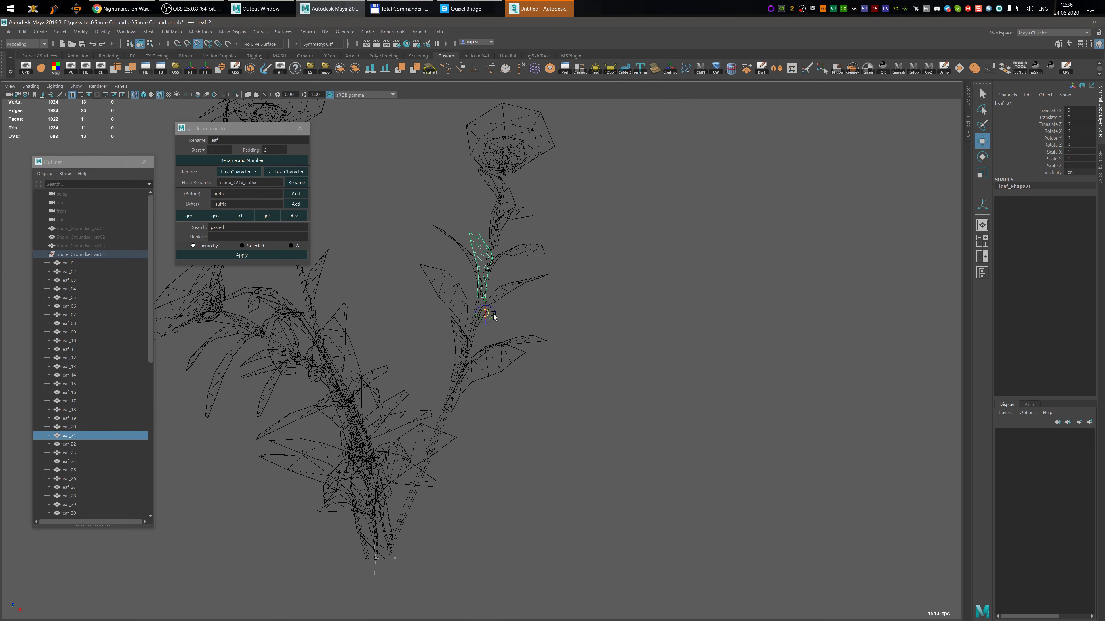
{"action": "scroll", "coordinate": [486, 300], "scroll_direction": "up", "scroll_amount": 5}
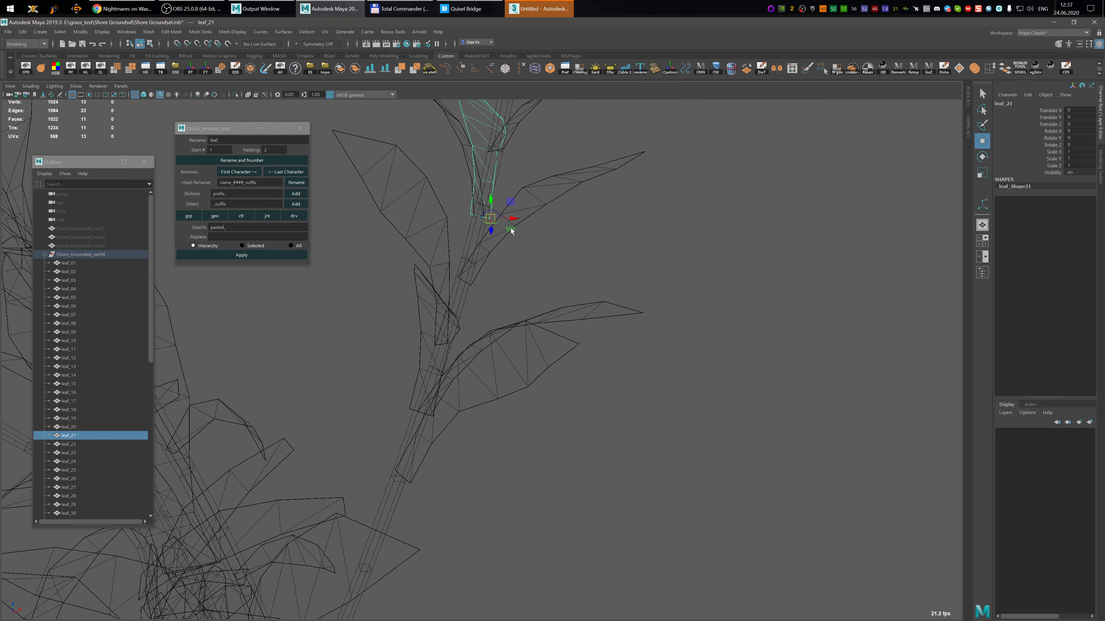
- Switch to 3ds Max and set a viewport layout with two views side by side
{"action": "left_click", "coordinate": [316, 7]}
{"action": "scroll", "coordinate": [374, 251], "scroll_direction": "down", "scroll_amount": 4}
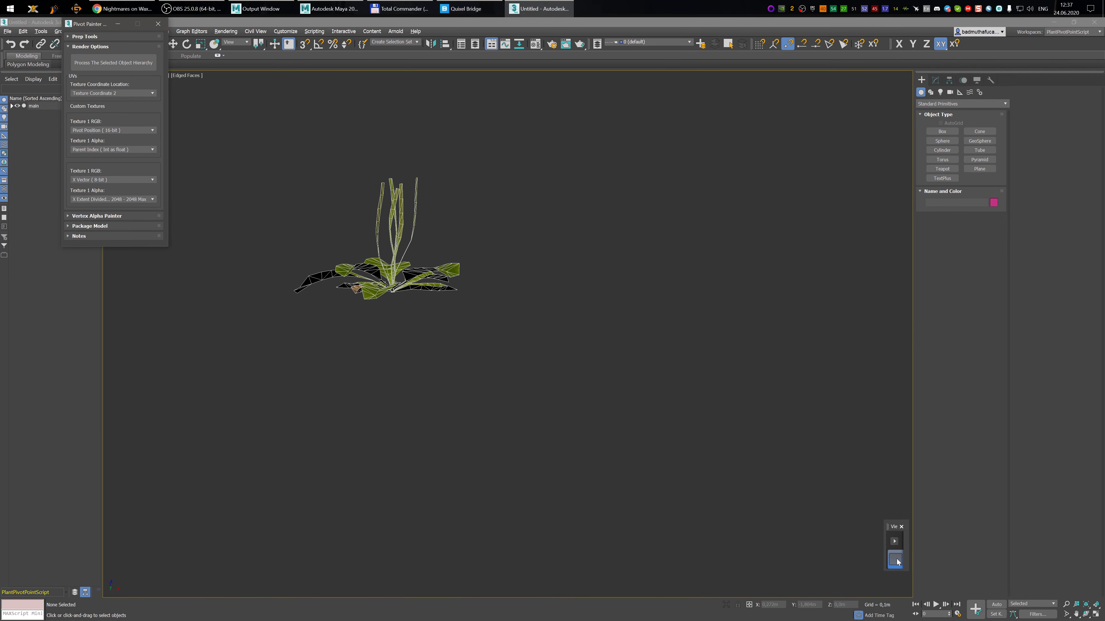
{"action": "left_click", "coordinate": [894, 541]}
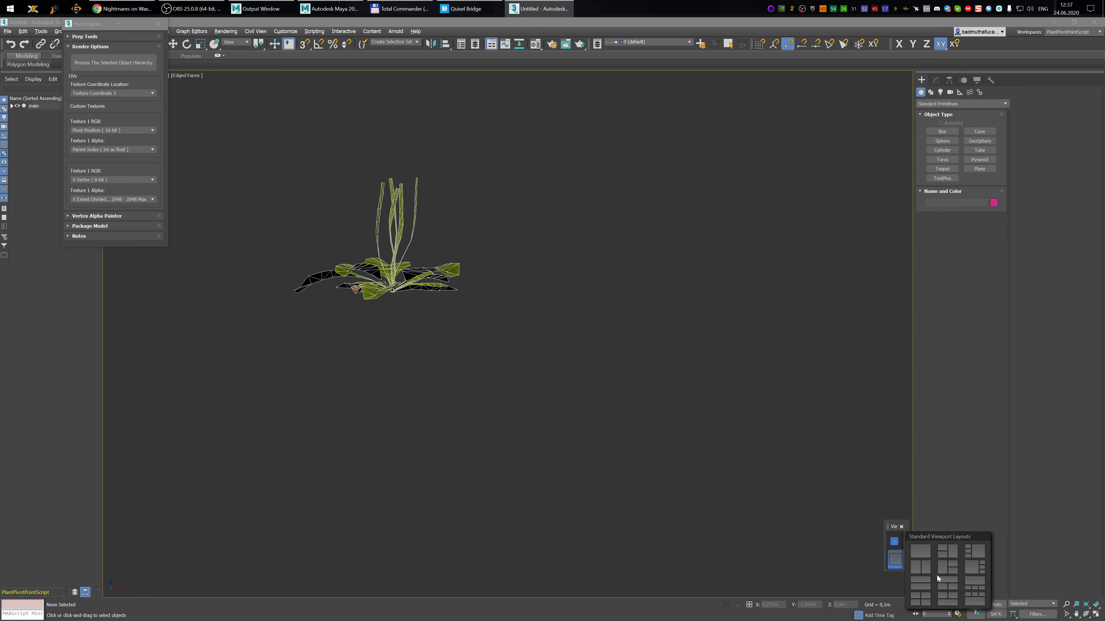
{"action": "left_click", "coordinate": [921, 569]}
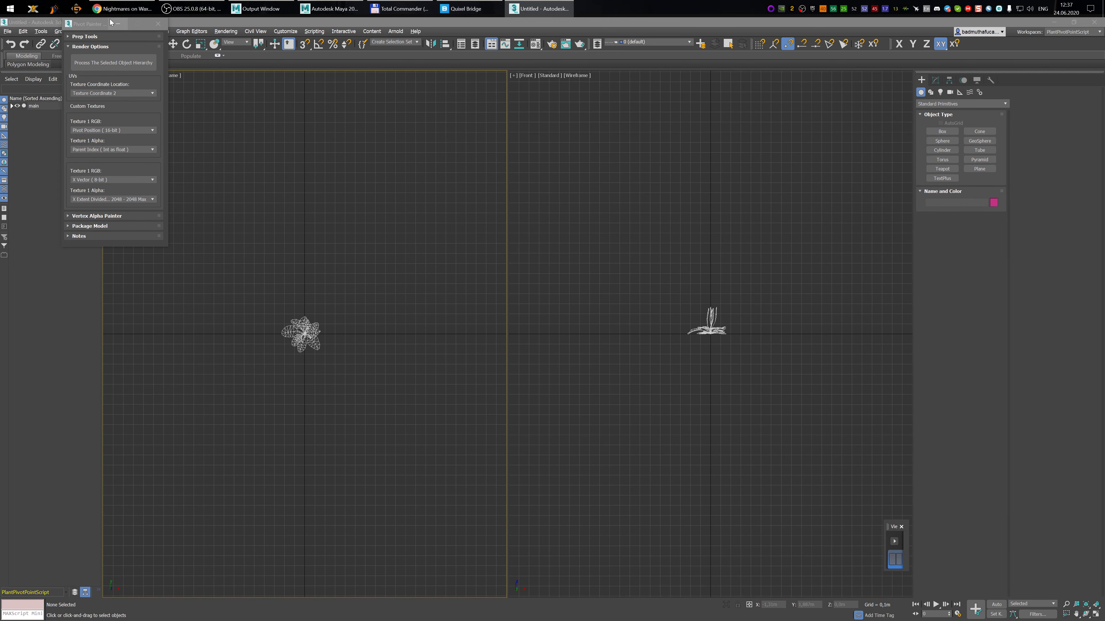
- Move the Pivot Painter window over the Front view and narrow the Top view to enlarge the Front view
{"action": "mouse_move", "coordinate": [93, 27]}
{"action": "left_mouse_down"}
{"action": "mouse_move", "coordinate": [792, 108]}
{"action": "mouse_move", "coordinate": [835, 84]}
{"action": "left_mouse_up"}
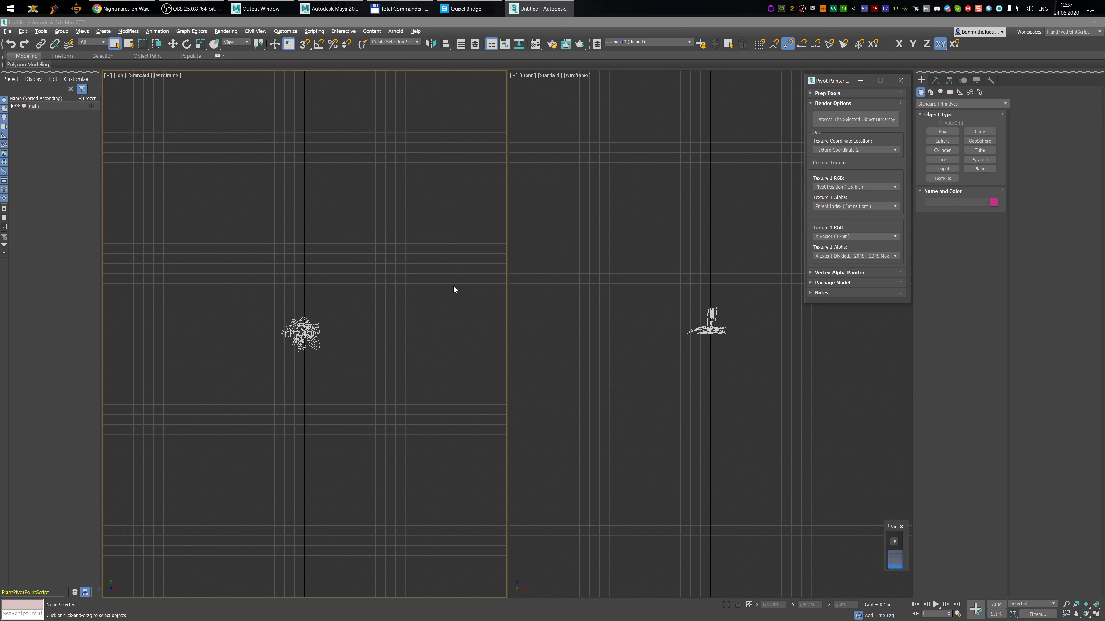
{"action": "left_click", "coordinate": [505, 262]}
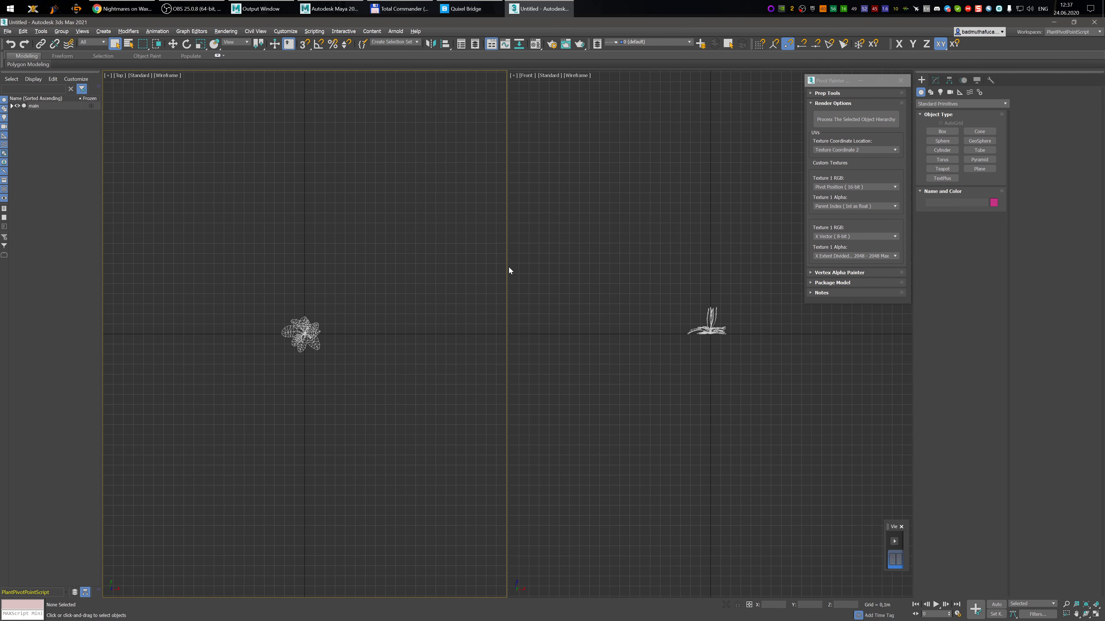
{"action": "left_click_drag", "start_coordinate": [507, 268], "coordinate": [447, 265]}
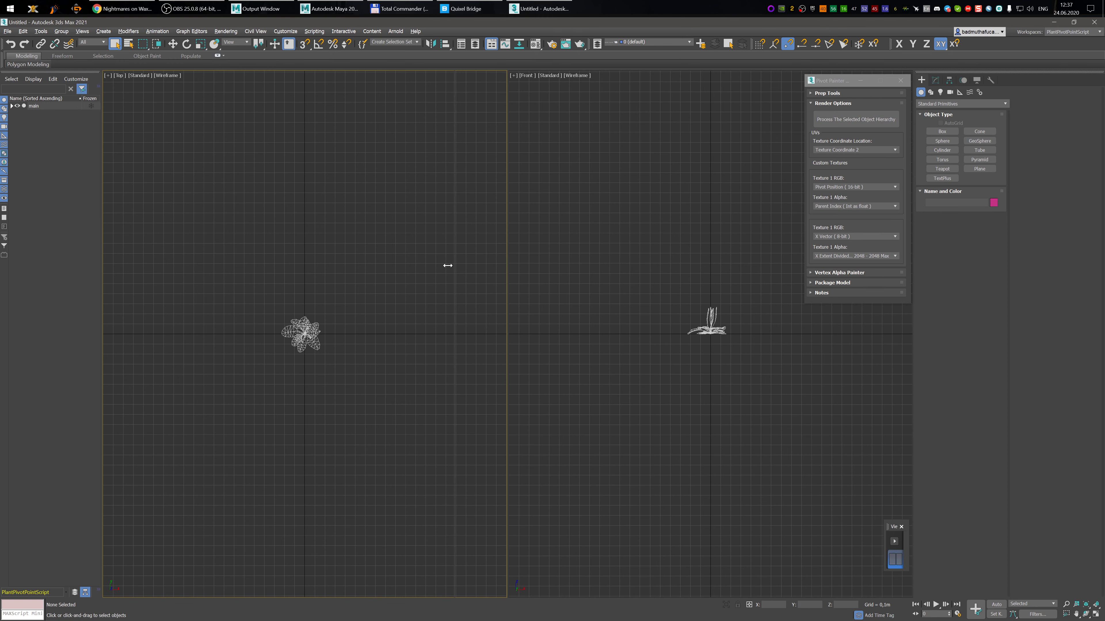
{"action": "left_click_drag", "start_coordinate": [355, 256], "coordinate": [355, 256]}
- Detach the Import and Export command lists as floating windows and place them beside the Pivot Painter window
{"action": "left_click", "coordinate": [7, 30]}
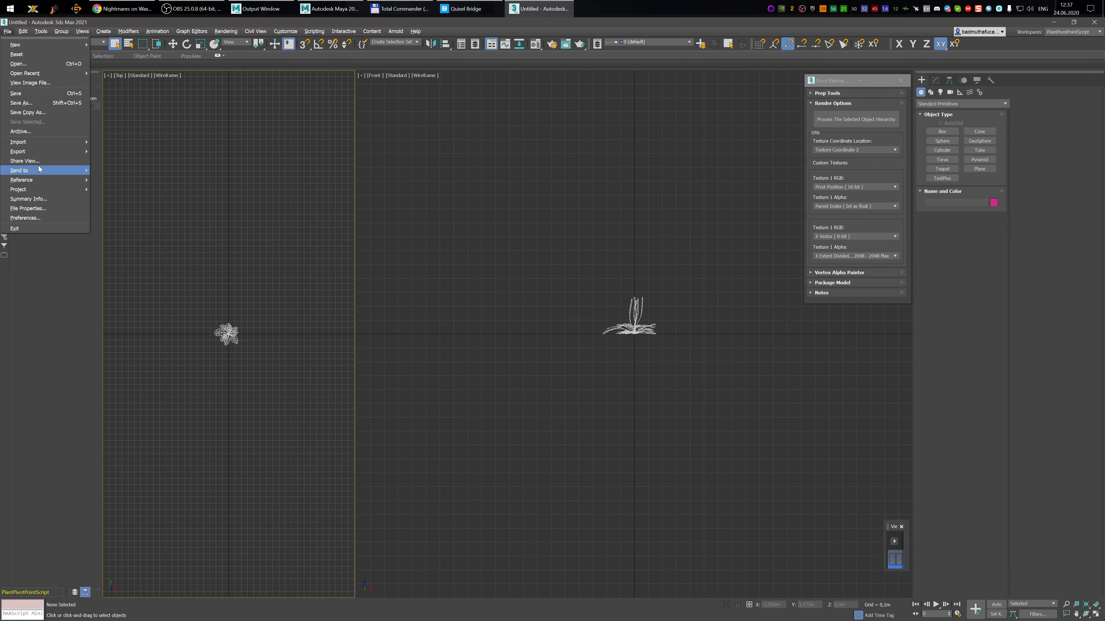
{"action": "mouse_move", "coordinate": [51, 145]}
{"action": "left_click", "coordinate": [116, 136]}
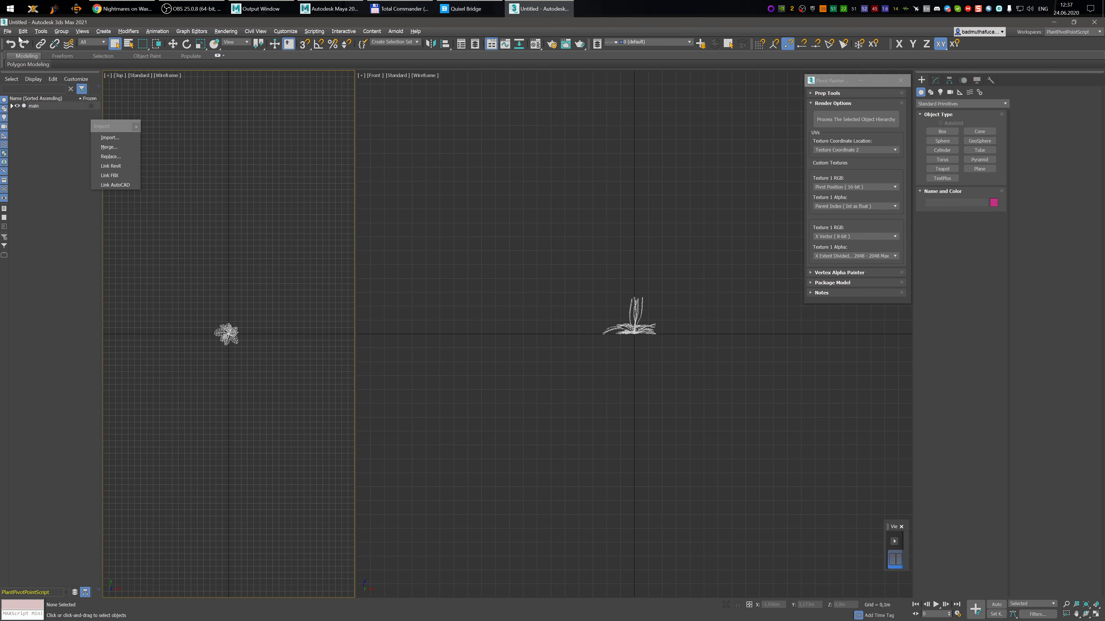
{"action": "left_click", "coordinate": [7, 31]}
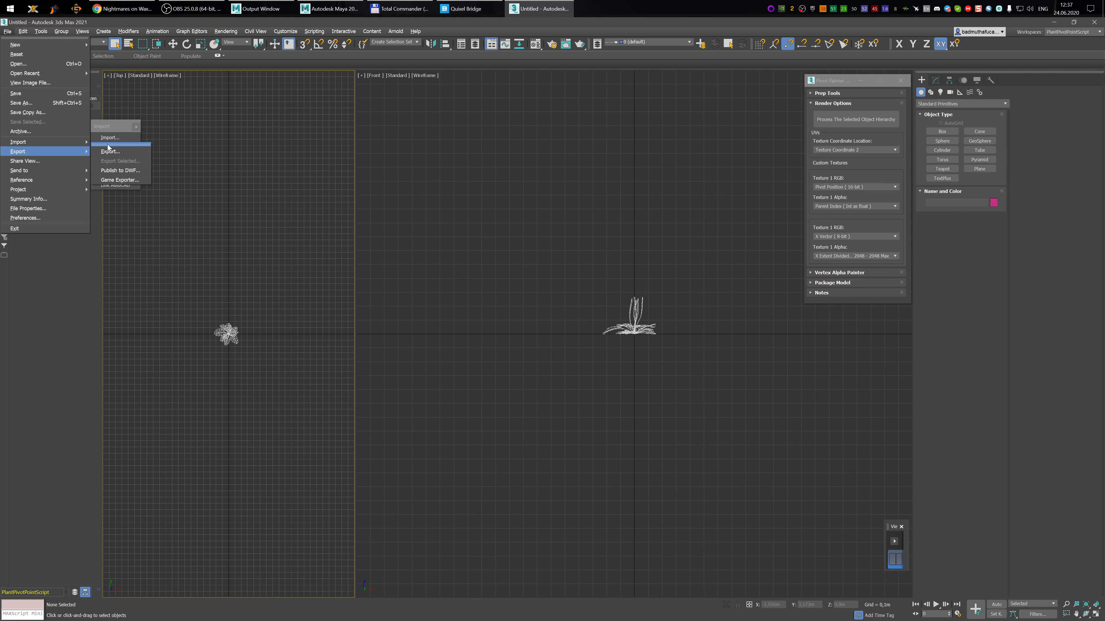
{"action": "left_click", "coordinate": [107, 144]}
{"action": "left_click_drag", "start_coordinate": [104, 132], "coordinate": [747, 90]}
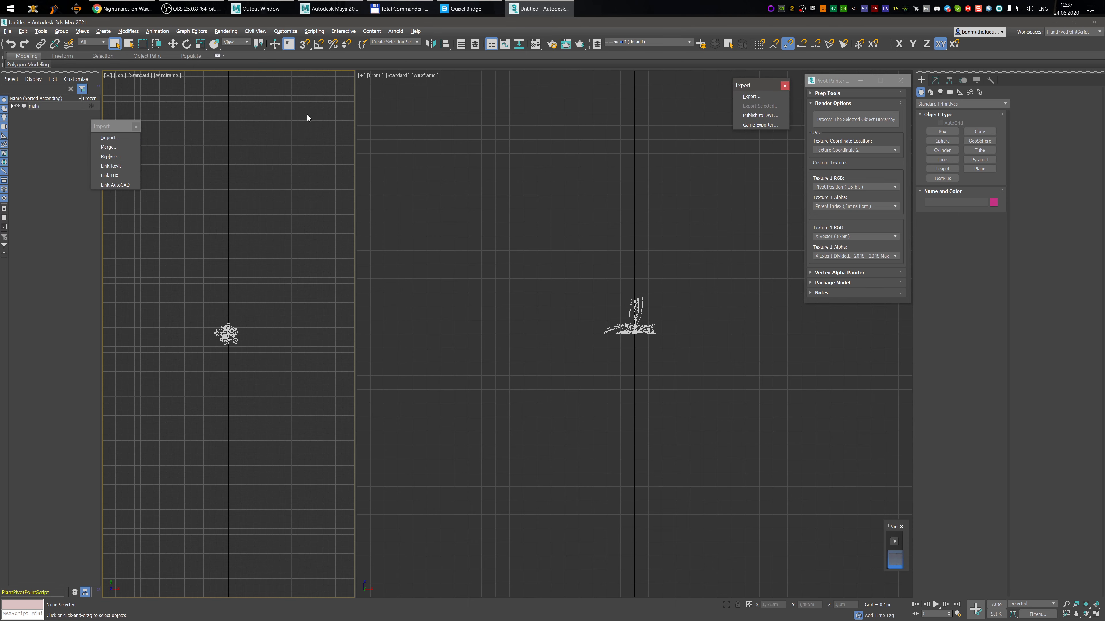
{"action": "left_click_drag", "start_coordinate": [100, 129], "coordinate": [671, 89]}
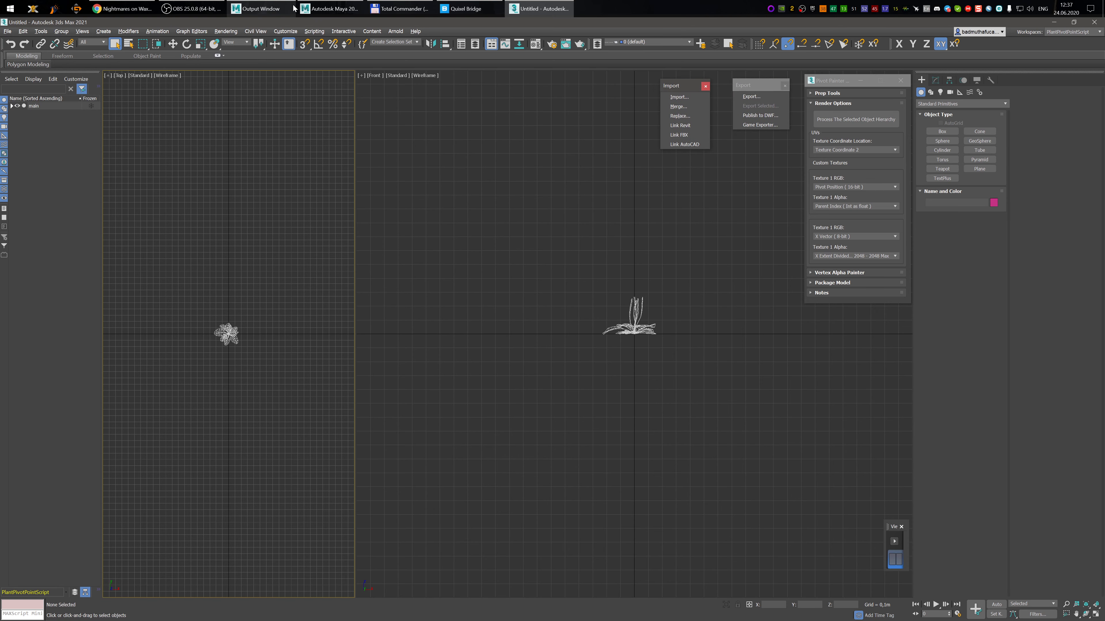
- Switch back to Maya, center the pivot of leaf_22 and move it to the leaf's base
{"action": "left_click", "coordinate": [334, 9]}
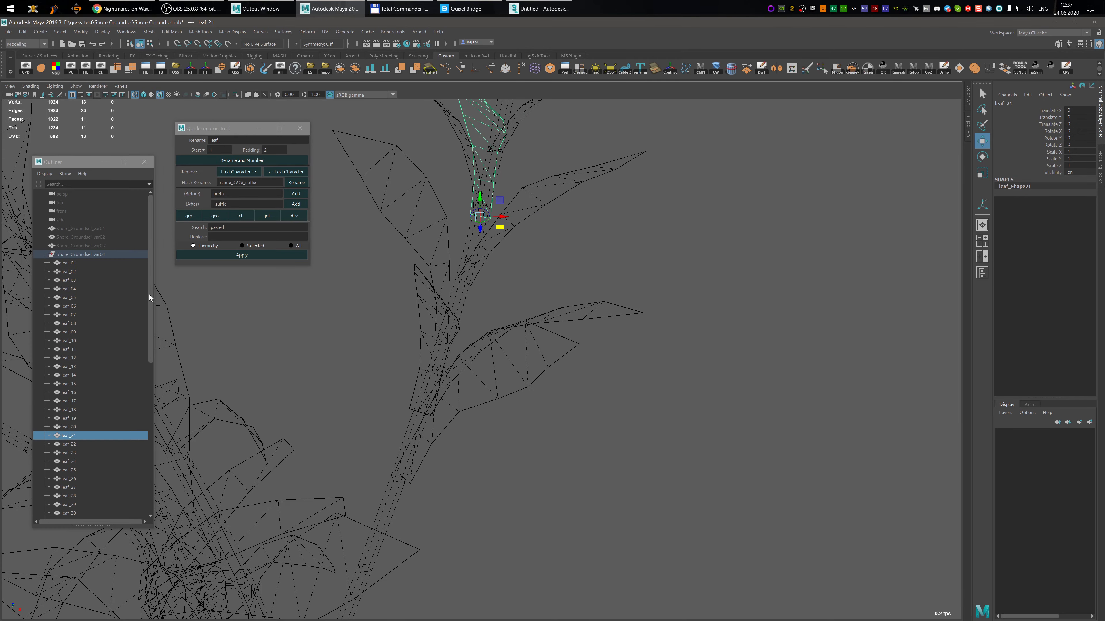
{"action": "left_click", "coordinate": [69, 444]}
{"action": "middle_click_drag", "start_coordinate": [490, 237], "coordinate": [519, 310], "text": "alt"}
{"action": "scroll", "coordinate": [520, 358], "scroll_direction": "down", "scroll_amount": 5}
{"action": "left_click_drag", "start_coordinate": [519, 310], "coordinate": [518, 335], "text": "alt"}
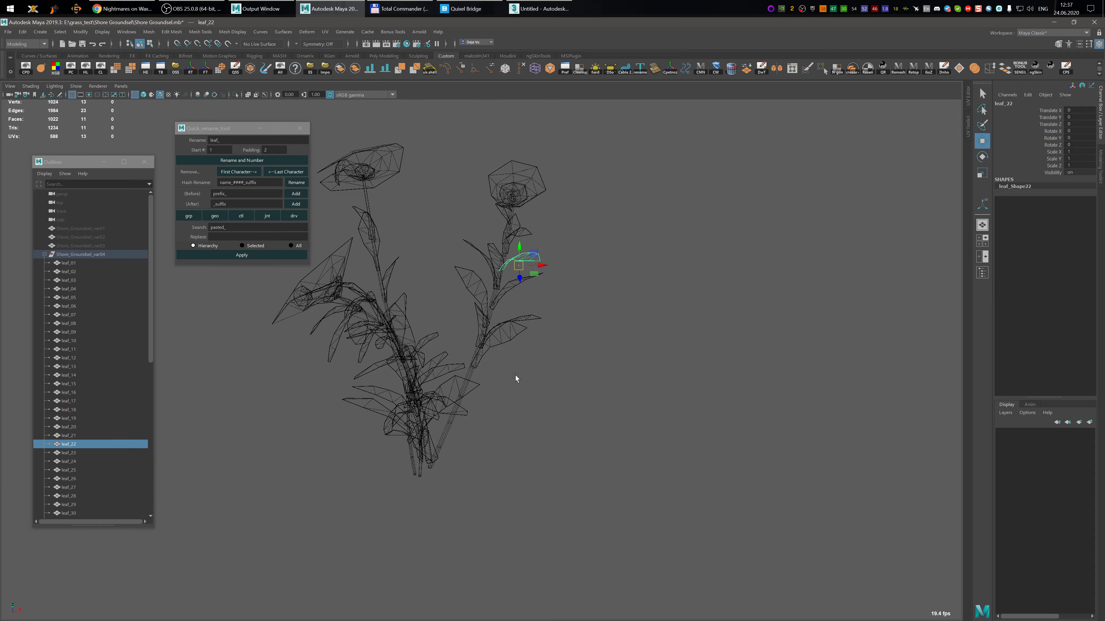
{"action": "scroll", "coordinate": [522, 274], "scroll_direction": "up", "scroll_amount": 4}
{"action": "middle_click_drag", "start_coordinate": [555, 230], "coordinate": [529, 341], "text": "alt"}
{"action": "scroll", "coordinate": [517, 322], "scroll_direction": "up", "scroll_amount": 2}
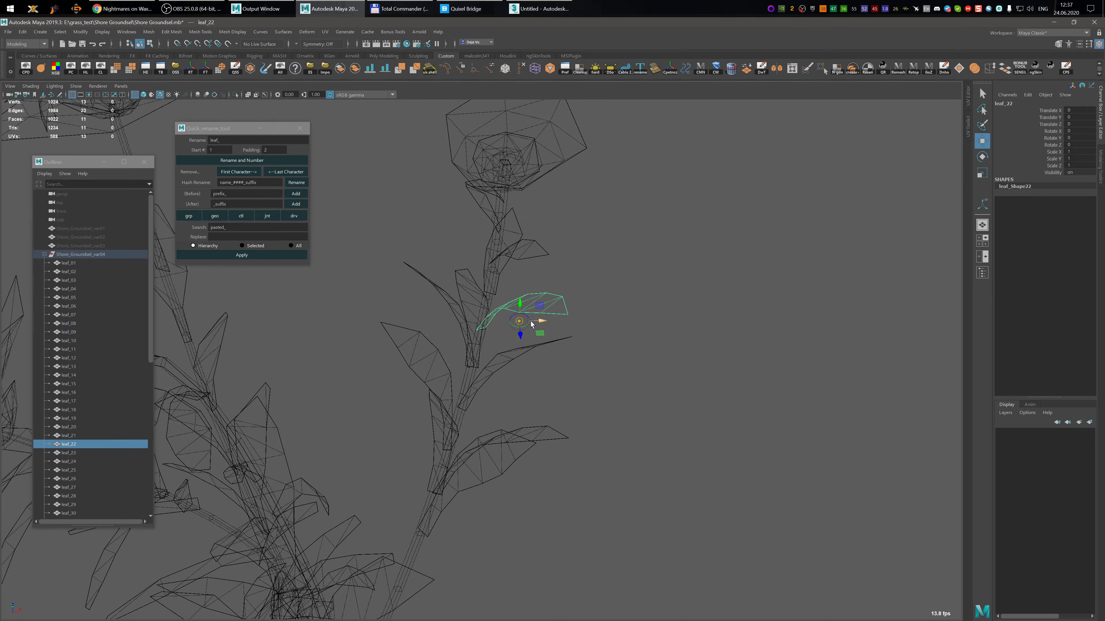
{"action": "key", "text": "v"}
{"action": "left_click_drag", "start_coordinate": [519, 321], "coordinate": [478, 342]}
{"action": "left_click_drag", "start_coordinate": [498, 289], "coordinate": [473, 281]}
{"action": "middle_click_drag", "start_coordinate": [440, 377], "coordinate": [494, 293], "text": "alt"}
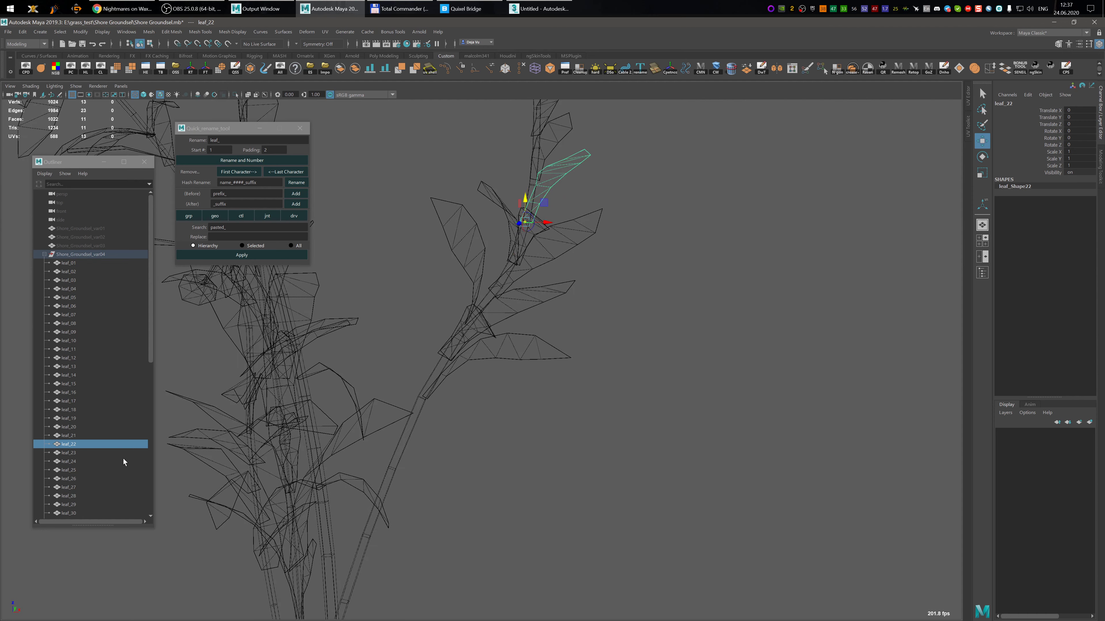
- Center the pivot of leaf_23 and move it to the leaf's base at the stem
{"action": "left_click", "coordinate": [76, 454]}
{"action": "scroll", "coordinate": [507, 353], "scroll_direction": "down", "scroll_amount": 3}
{"action": "middle_click_drag", "start_coordinate": [508, 348], "coordinate": [514, 394], "text": "alt"}
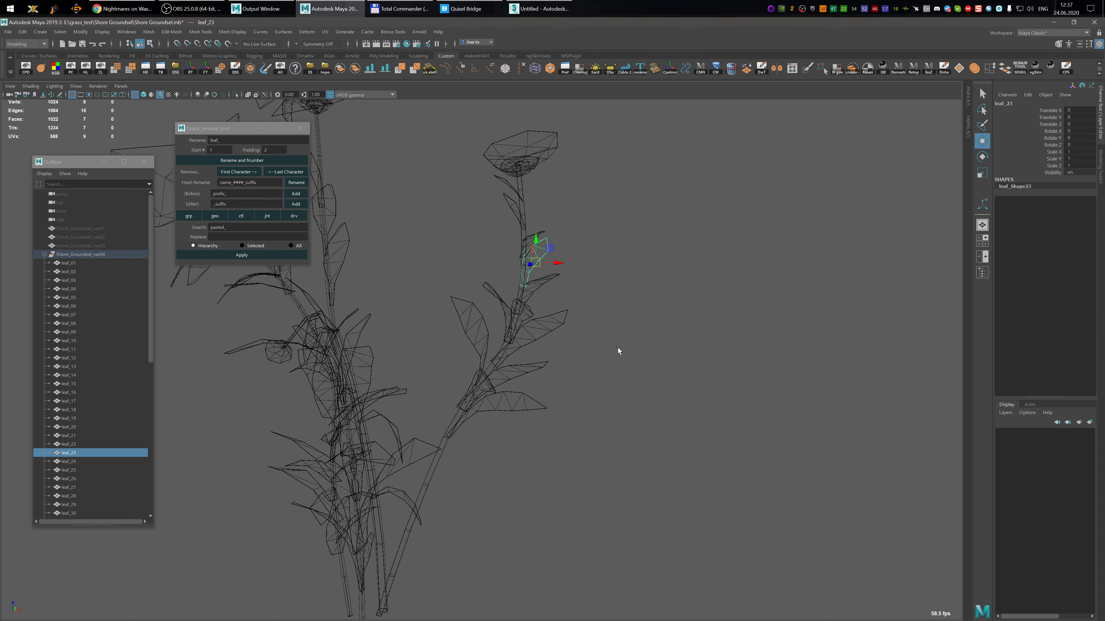
{"action": "scroll", "coordinate": [565, 261], "scroll_direction": "up", "scroll_amount": 3}
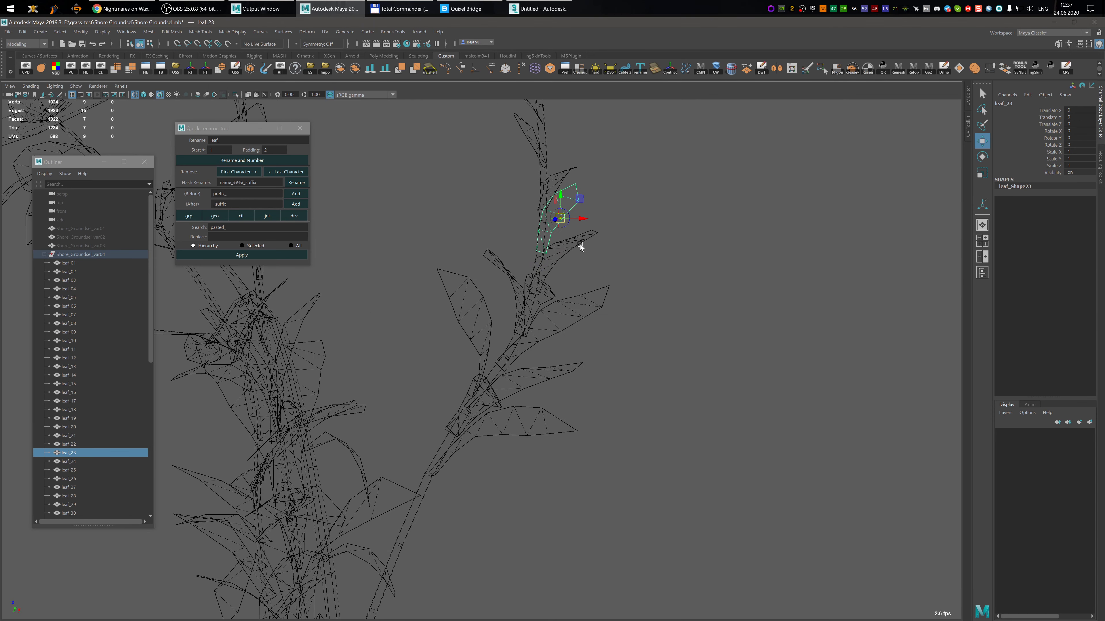
{"action": "left_click_drag", "start_coordinate": [561, 220], "coordinate": [545, 251]}
- Center the pivot of leaf_24 and snap it to a vertex at the leaf's base
{"action": "middle_click_drag", "start_coordinate": [533, 447], "coordinate": [432, 507], "text": "alt"}
{"action": "left_click", "coordinate": [69, 461]}
{"action": "scroll", "coordinate": [482, 405], "scroll_direction": "down", "scroll_amount": 3}
{"action": "scroll", "coordinate": [548, 214], "scroll_direction": "up", "scroll_amount": 3}
{"action": "middle_click_drag", "start_coordinate": [547, 214], "coordinate": [579, 243], "text": "alt"}
{"action": "scroll", "coordinate": [579, 243], "scroll_direction": "up", "scroll_amount": 3}
{"action": "left_click_drag", "start_coordinate": [580, 244], "coordinate": [551, 281], "text": "alt"}
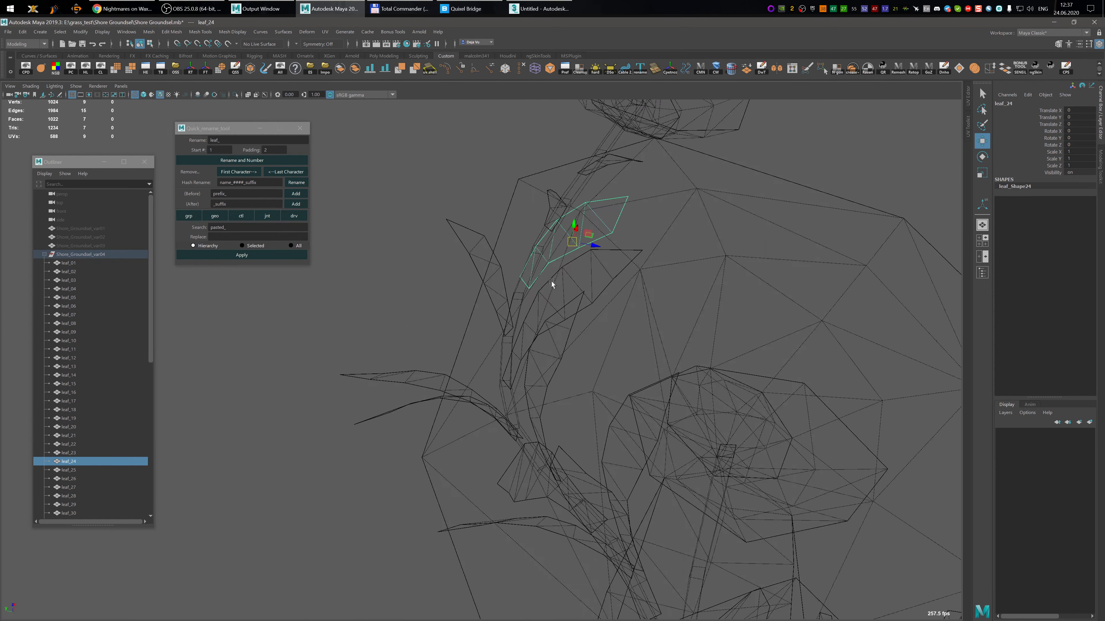
{"action": "middle_click_drag", "start_coordinate": [551, 280], "coordinate": [474, 356], "text": "alt"}
{"action": "key", "text": "v"}
{"action": "key", "text": "d"}
{"action": "left_click_drag", "start_coordinate": [510, 301], "coordinate": [494, 348]}
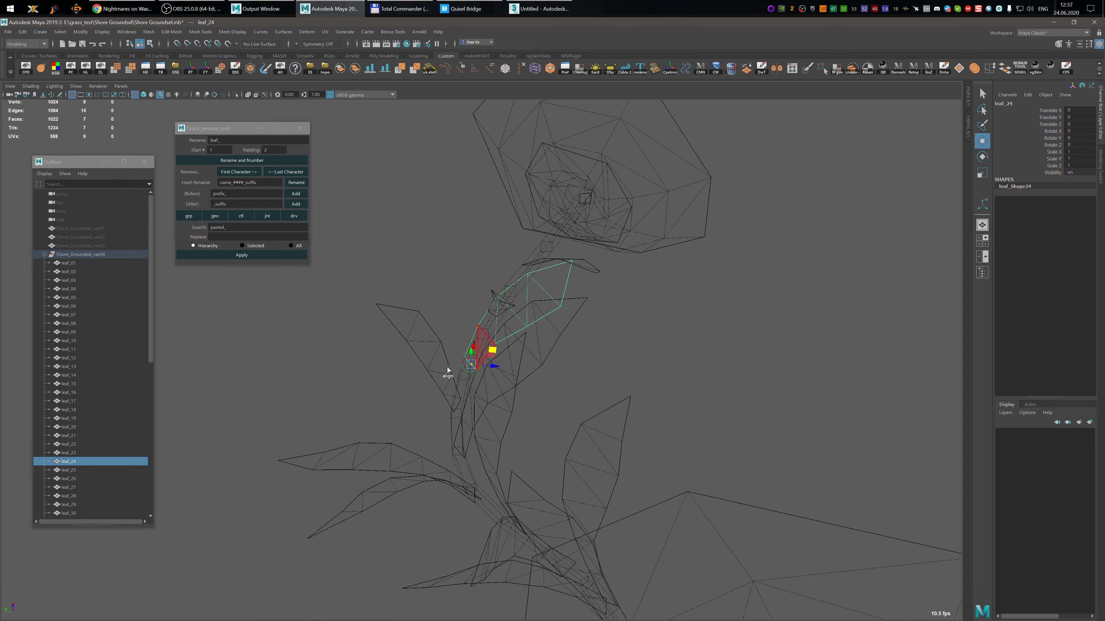
- Center the pivot of leaf_25 and snap it to the leaf's lower end at the stem
{"action": "left_click", "coordinate": [71, 473]}
{"action": "left_click_drag", "start_coordinate": [459, 458], "coordinate": [387, 434], "text": "alt"}
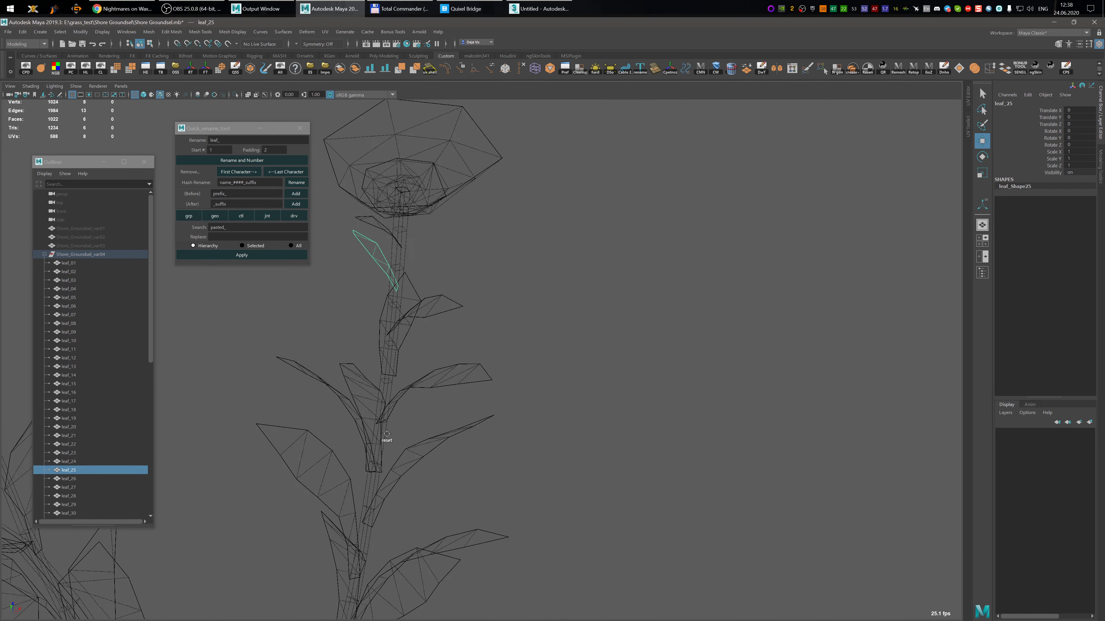
{"action": "left_click_drag", "start_coordinate": [428, 324], "coordinate": [501, 330], "text": "alt"}
{"action": "key", "text": "d"}
{"action": "key", "text": "v"}
{"action": "left_click_drag", "start_coordinate": [383, 302], "coordinate": [445, 354]}
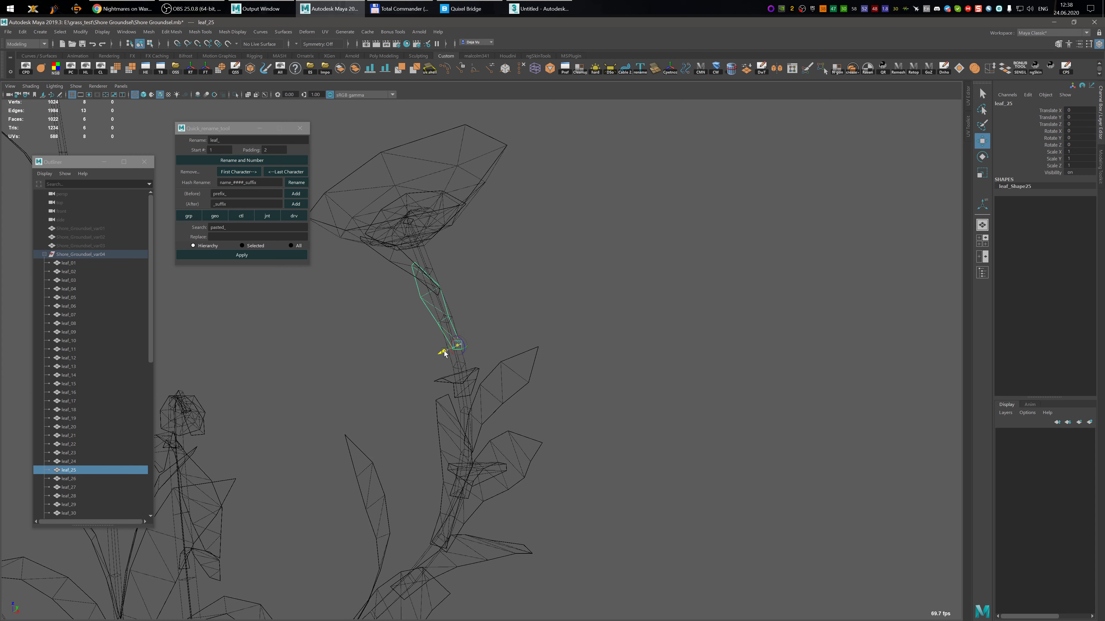
- Center the pivot of leaf_26 and snap it to the leaf's base vertex
{"action": "left_click", "coordinate": [75, 479]}
{"action": "left_click_drag", "start_coordinate": [430, 457], "coordinate": [490, 453], "text": "alt"}
{"action": "key", "text": "d"}
{"action": "key", "text": "v"}
{"action": "left_click_drag", "start_coordinate": [455, 338], "coordinate": [576, 475]}
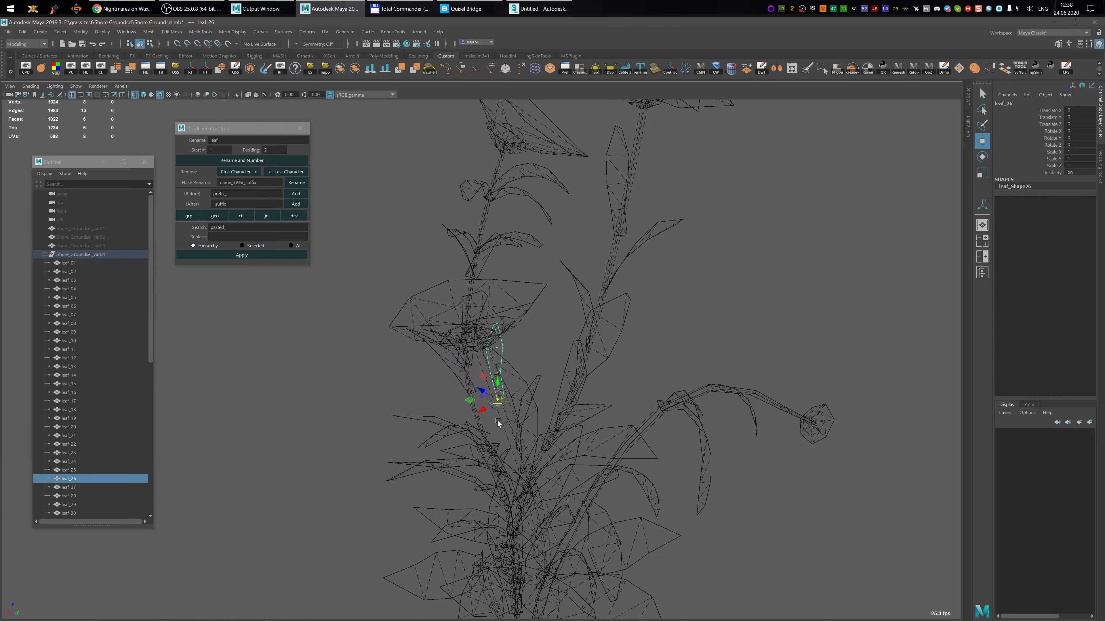
{"action": "left_click_drag", "start_coordinate": [471, 401], "coordinate": [474, 400]}
- Center the pivot of leaf_27 and snap it to the point where the leaf meets the stem
{"action": "left_click", "coordinate": [86, 487]}
{"action": "middle_click_drag", "start_coordinate": [505, 442], "coordinate": [528, 368], "text": "alt"}
{"action": "left_click_drag", "start_coordinate": [528, 368], "coordinate": [555, 381], "text": "alt"}
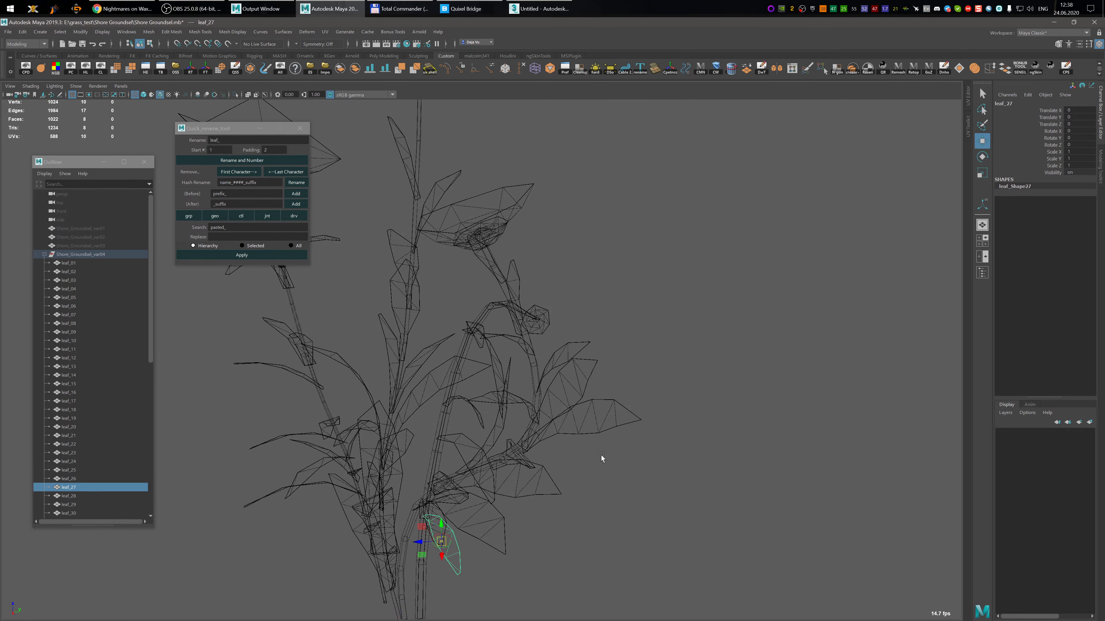
{"action": "middle_click_drag", "start_coordinate": [600, 455], "coordinate": [608, 330], "text": "alt"}
{"action": "right_click_drag", "start_coordinate": [609, 330], "coordinate": [661, 331], "text": "alt"}
{"action": "left_click_drag", "start_coordinate": [487, 333], "coordinate": [514, 425], "text": "alt"}
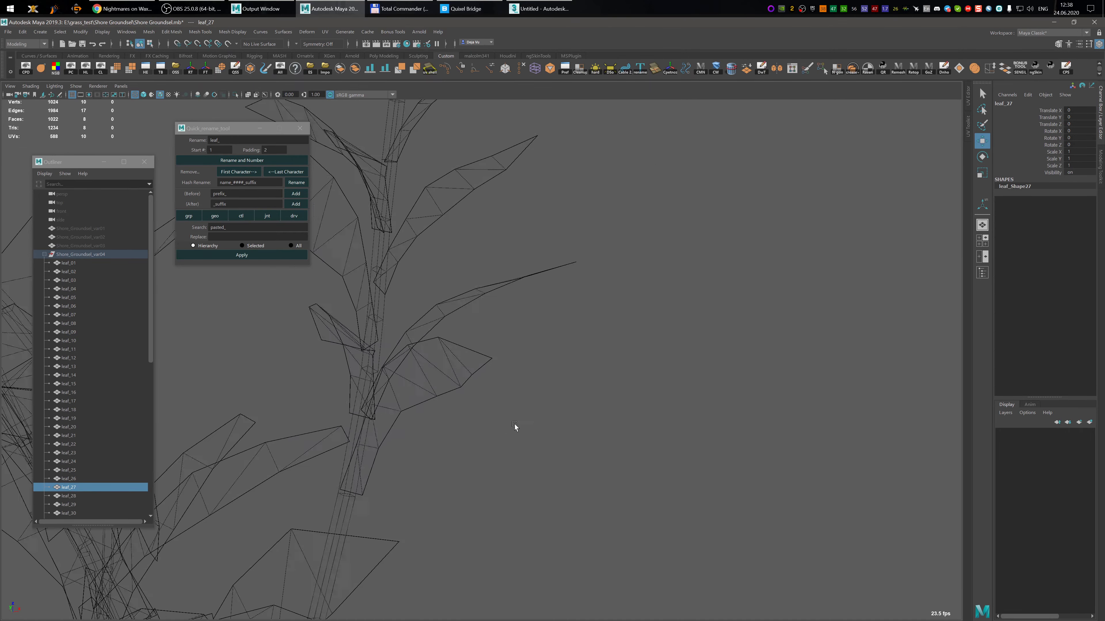
{"action": "middle_click_drag", "start_coordinate": [515, 423], "coordinate": [670, 409], "text": "alt"}
{"action": "right_click_drag", "start_coordinate": [670, 410], "coordinate": [603, 407], "text": "alt"}
{"action": "left_click_drag", "start_coordinate": [603, 407], "coordinate": [503, 441], "text": "alt"}
{"action": "right_click_drag", "start_coordinate": [503, 441], "coordinate": [544, 422], "text": "alt"}
{"action": "middle_click_drag", "start_coordinate": [544, 423], "coordinate": [606, 288], "text": "alt"}
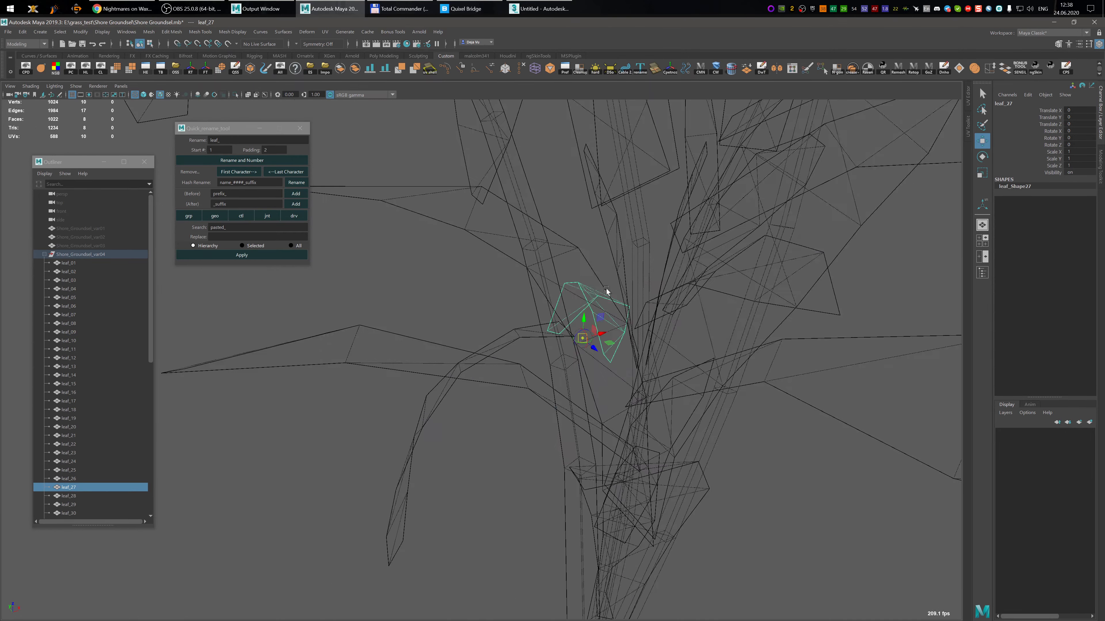
{"action": "left_click_drag", "start_coordinate": [605, 289], "coordinate": [611, 334], "text": "alt"}
{"action": "key", "text": "v"}
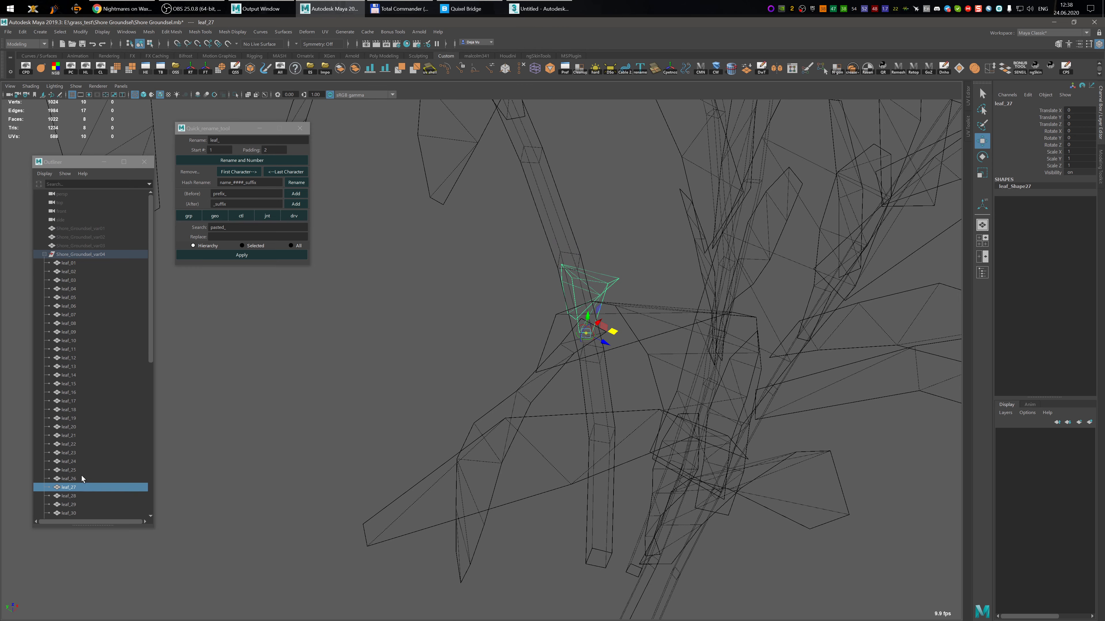
- Place the pivot of leaf_28 at the leaf's attachment to the stem, undoing the accidental deselections
{"action": "left_click", "coordinate": [83, 496]}
{"action": "scroll", "coordinate": [647, 407], "scroll_direction": "down", "scroll_amount": 5}
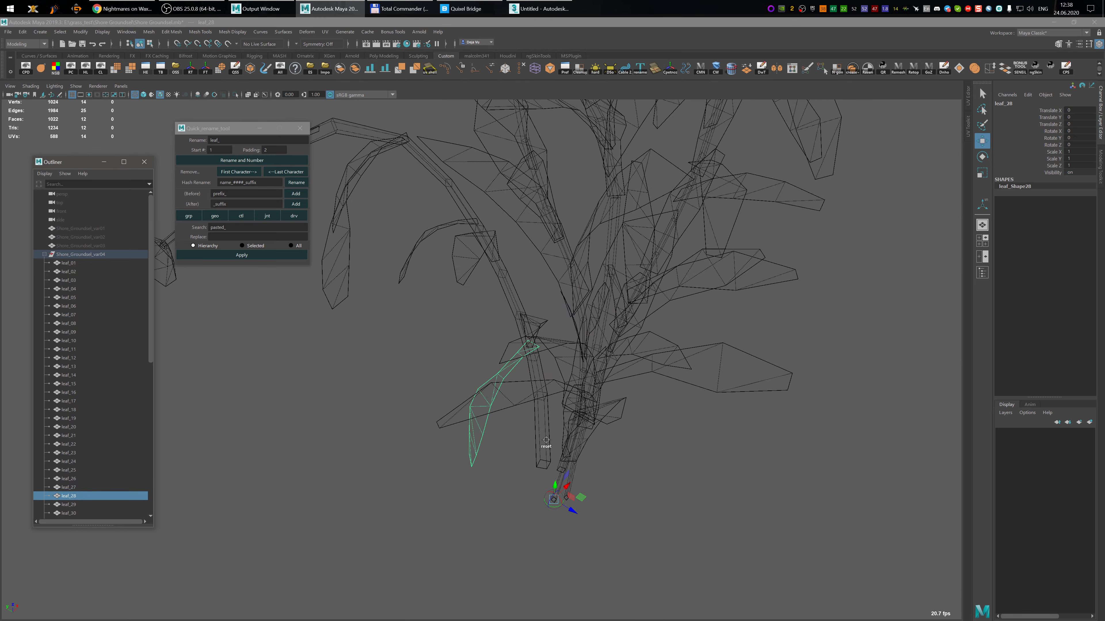
{"action": "left_click_drag", "start_coordinate": [547, 440], "coordinate": [413, 370], "text": "alt"}
{"action": "left_click", "coordinate": [415, 365]}
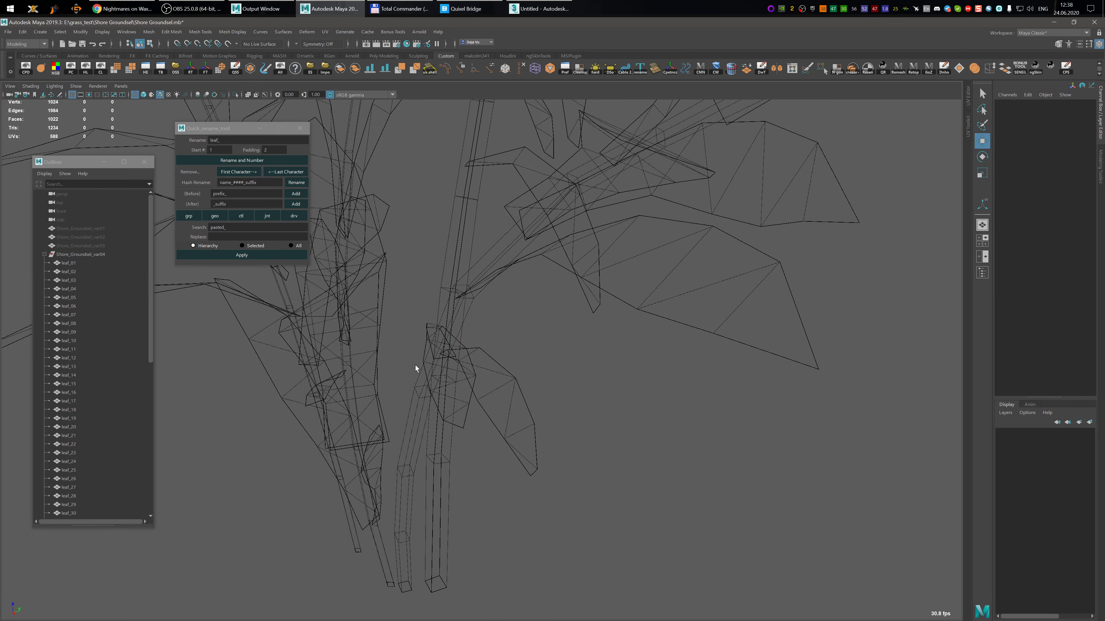
{"action": "key", "text": "ctrl+z"}
{"action": "left_click_drag", "start_coordinate": [414, 364], "coordinate": [421, 359]}
{"action": "key", "text": "ctrl+z"}
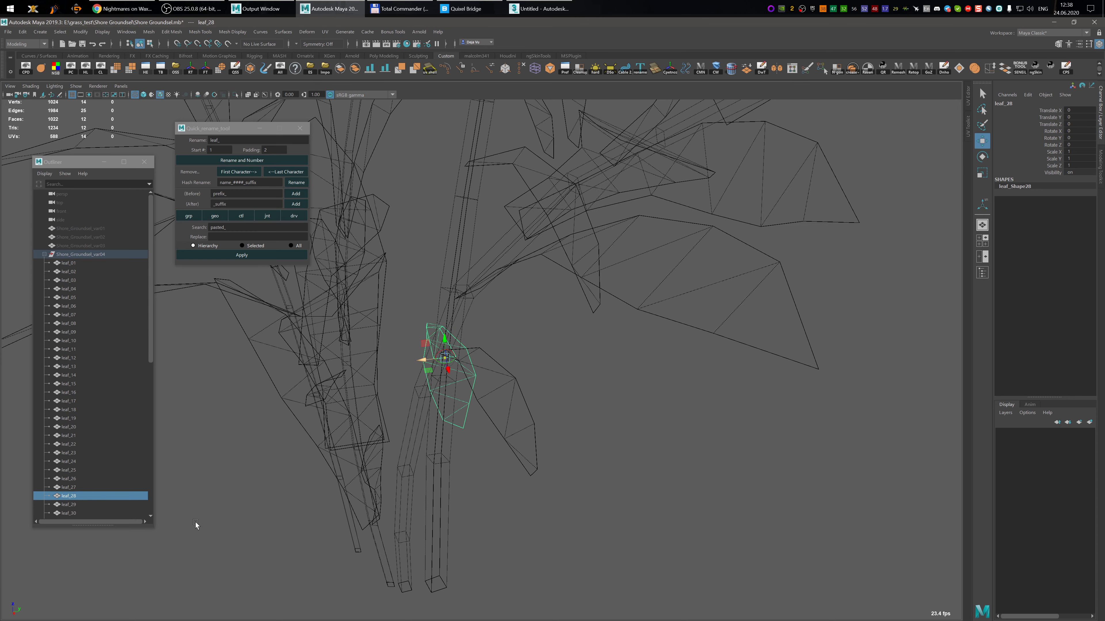
- Select leaf_29 and center its pivot on the leaf
{"action": "left_click", "coordinate": [70, 505]}
{"action": "scroll", "coordinate": [399, 346], "scroll_direction": "down", "scroll_amount": 6}
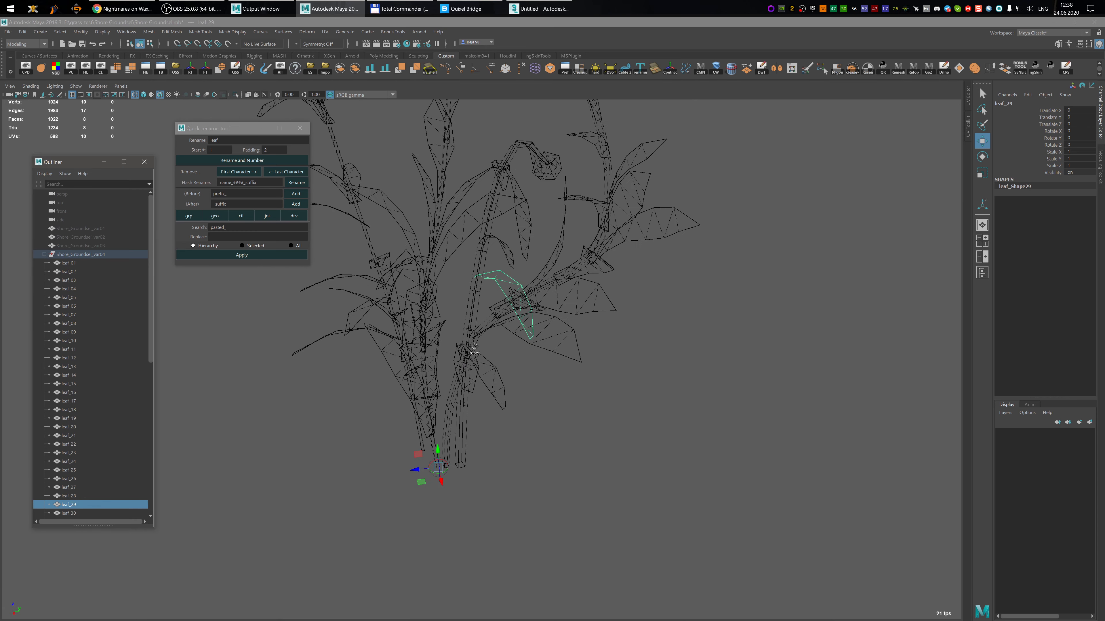
{"action": "middle_click_drag", "start_coordinate": [479, 353], "coordinate": [478, 390], "text": "alt"}
{"action": "left_click_drag", "start_coordinate": [479, 390], "coordinate": [493, 390], "text": "alt"}
{"action": "left_click", "coordinate": [493, 388]}
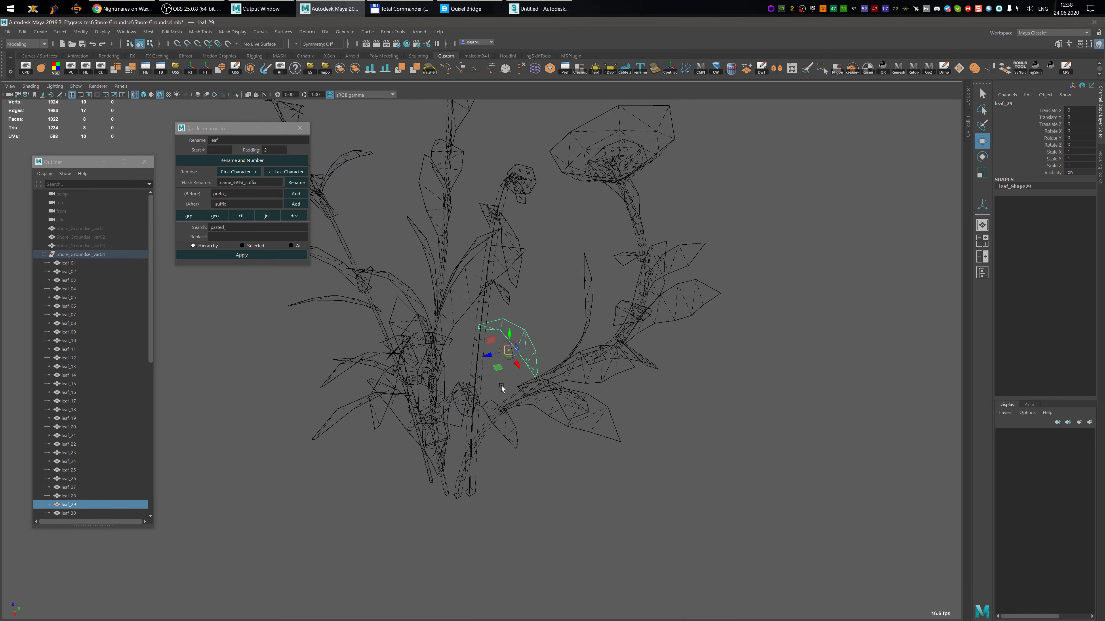
- Snap the pivot of leaf_29 to the leaf's base, where it meets the stem
{"action": "key", "text": "v"}
{"action": "key", "text": "d"}
{"action": "left_click_drag", "start_coordinate": [508, 351], "coordinate": [491, 333]}
{"action": "scroll", "coordinate": [491, 333], "scroll_direction": "up", "scroll_amount": 5}
{"action": "left_click_drag", "start_coordinate": [475, 387], "coordinate": [474, 380]}
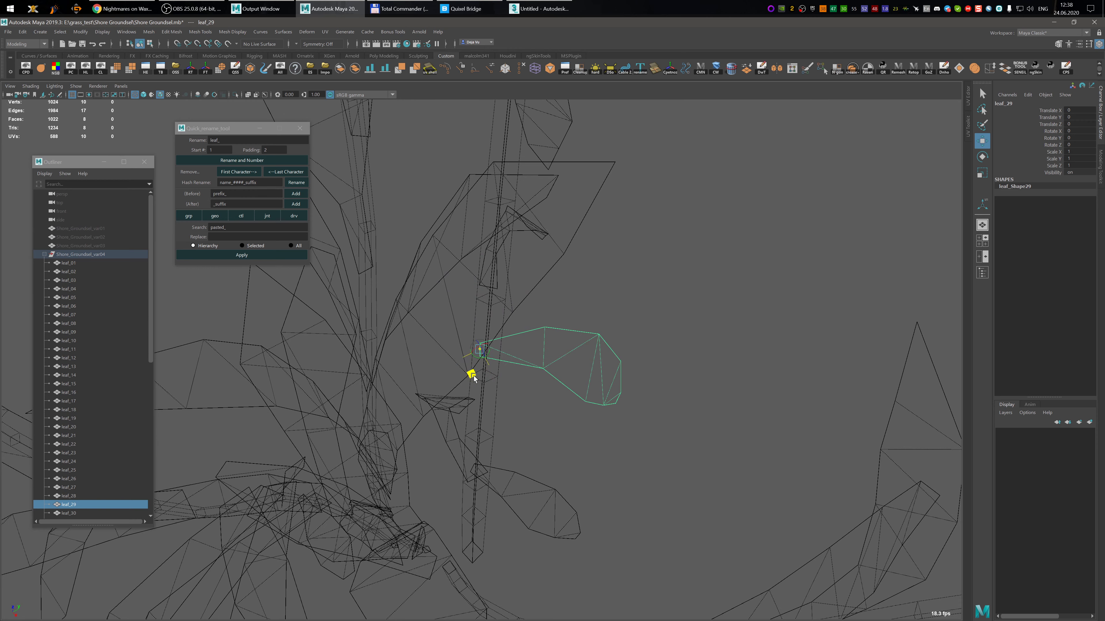
- Select leaf_30 and snap its pivot to the leaf's base on the stem
{"action": "scroll", "coordinate": [94, 451], "scroll_direction": "down", "scroll_amount": 10}
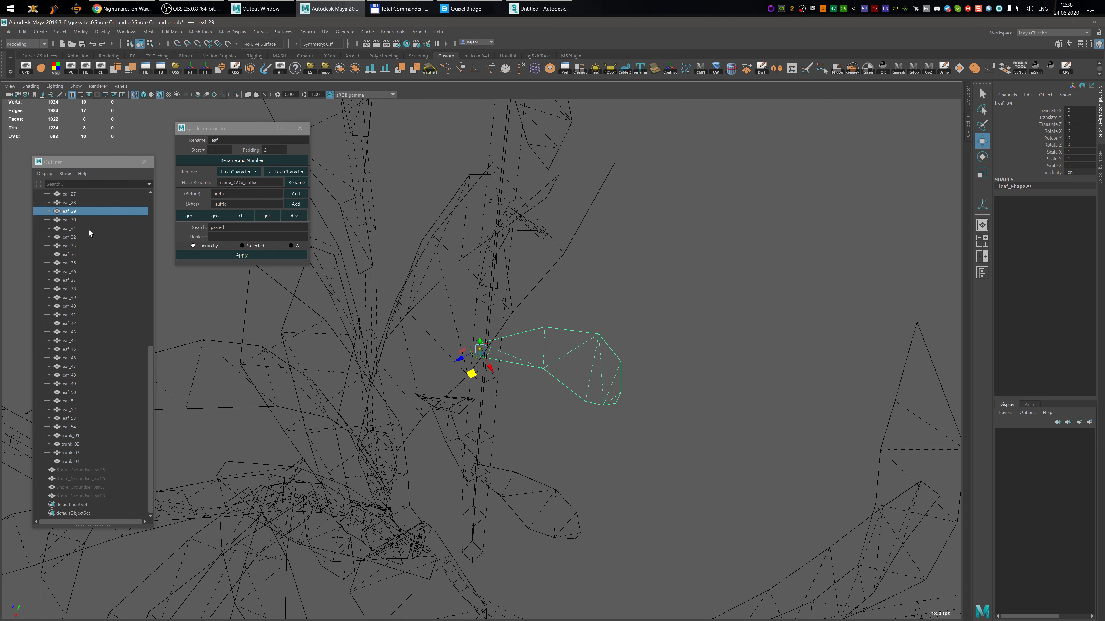
{"action": "left_click", "coordinate": [89, 219]}
{"action": "key", "text": "f"}
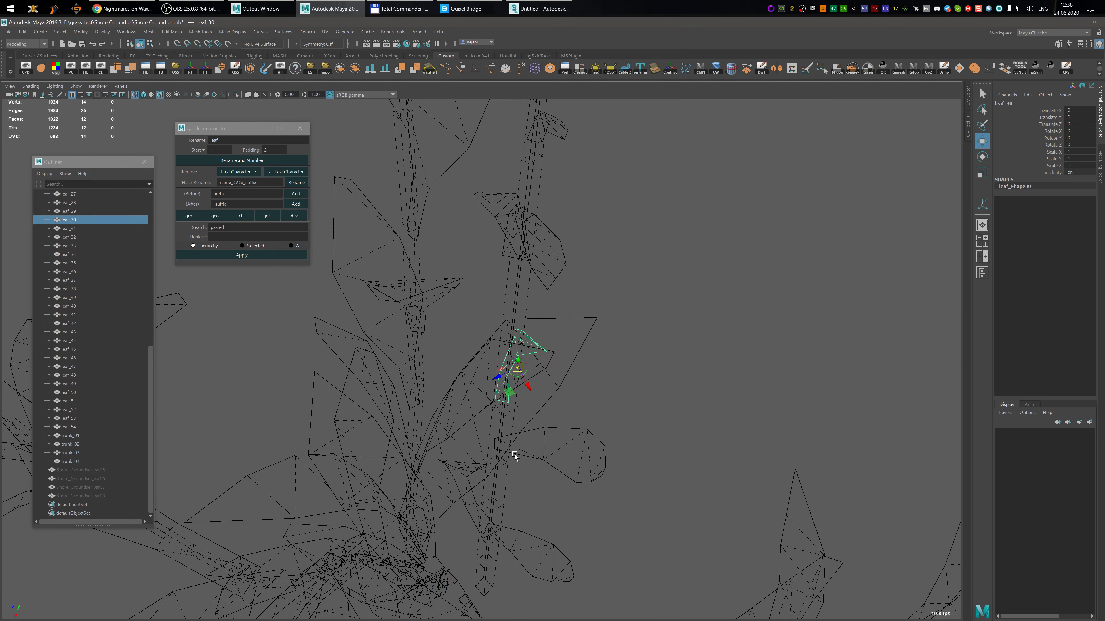
{"action": "scroll", "coordinate": [514, 454], "scroll_direction": "up", "scroll_amount": 3}
{"action": "key", "text": "v"}
{"action": "left_click_drag", "start_coordinate": [531, 376], "coordinate": [581, 433]}
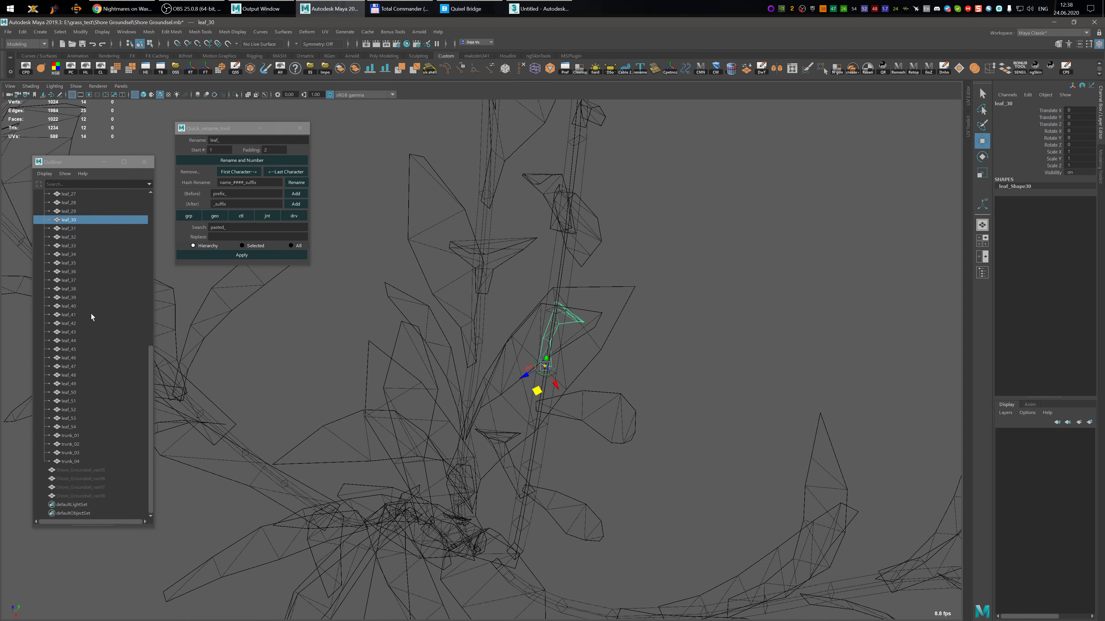
- Select leaf_31 and snap its pivot to the leaf's attachment point on the stem
{"action": "left_click", "coordinate": [77, 229]}
{"action": "left_click_drag", "start_coordinate": [476, 370], "coordinate": [561, 424], "text": "alt"}
{"action": "scroll", "coordinate": [545, 363], "scroll_direction": "up", "scroll_amount": 5}
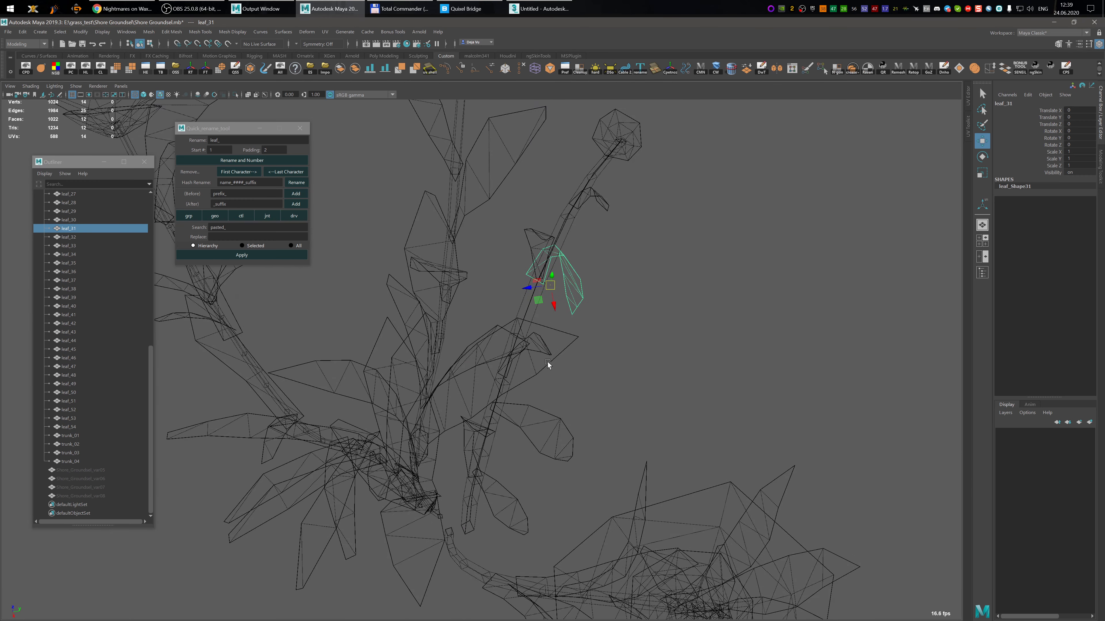
{"action": "key", "text": "v"}
{"action": "left_click_drag", "start_coordinate": [478, 382], "coordinate": [437, 334], "text": "alt"}
- Select leaf_32 and snap its pivot to the leaf's base at the bend of the drooping stem
{"action": "left_click", "coordinate": [73, 238]}
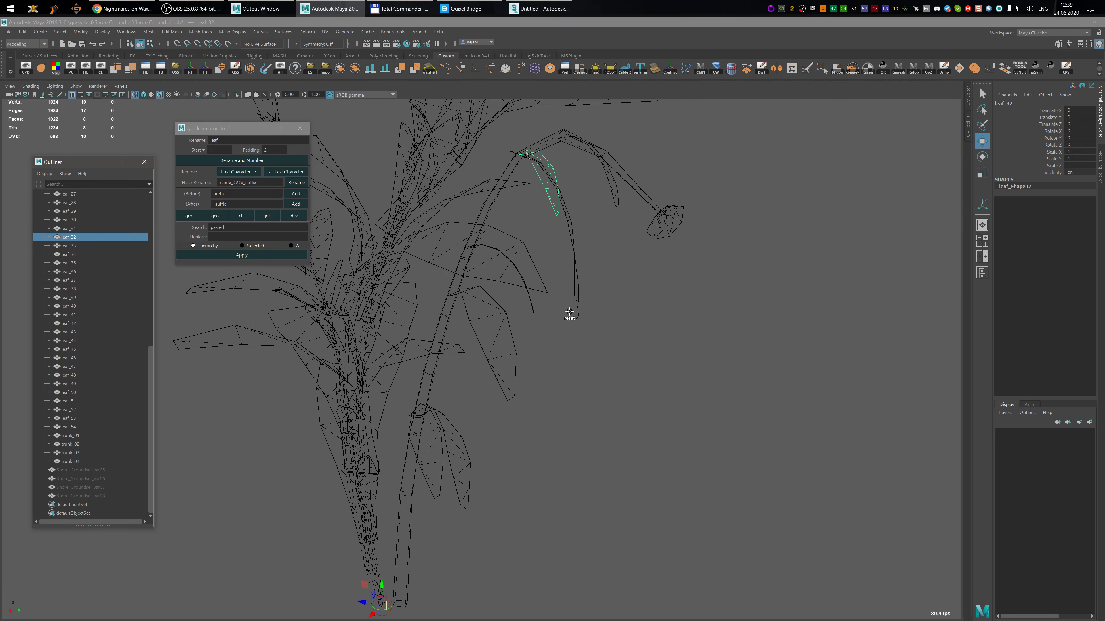
{"action": "left_click_drag", "start_coordinate": [565, 316], "coordinate": [493, 387], "text": "alt"}
{"action": "scroll", "coordinate": [507, 346], "scroll_direction": "up", "scroll_amount": 3}
{"action": "key", "text": "v"}
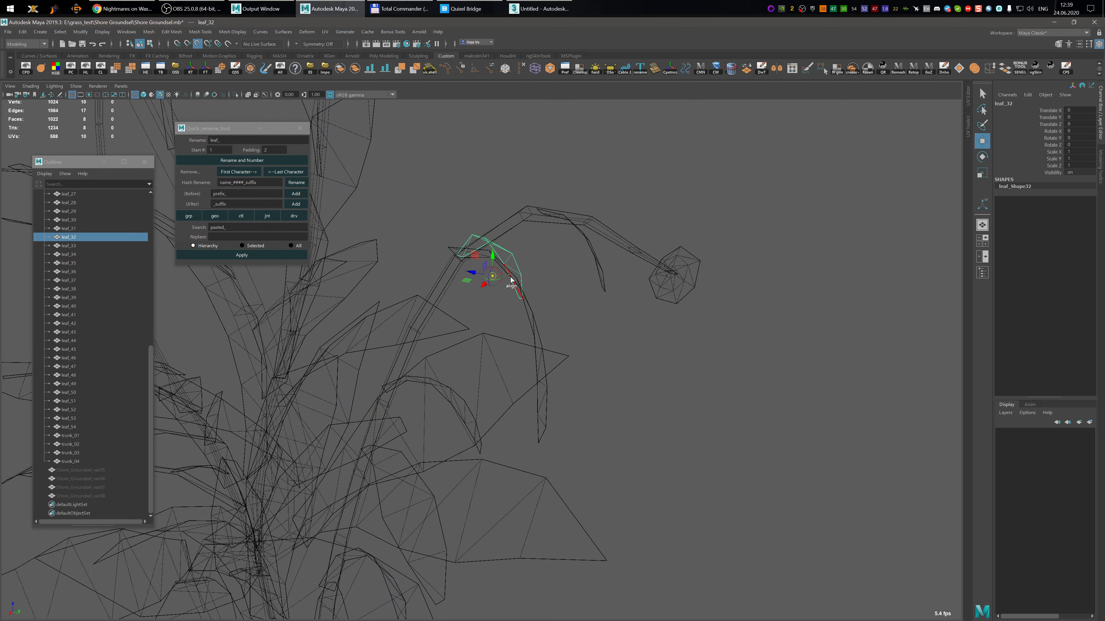
{"action": "left_click_drag", "start_coordinate": [491, 268], "coordinate": [457, 253]}
{"action": "left_click_drag", "start_coordinate": [473, 292], "coordinate": [447, 235], "text": "alt"}
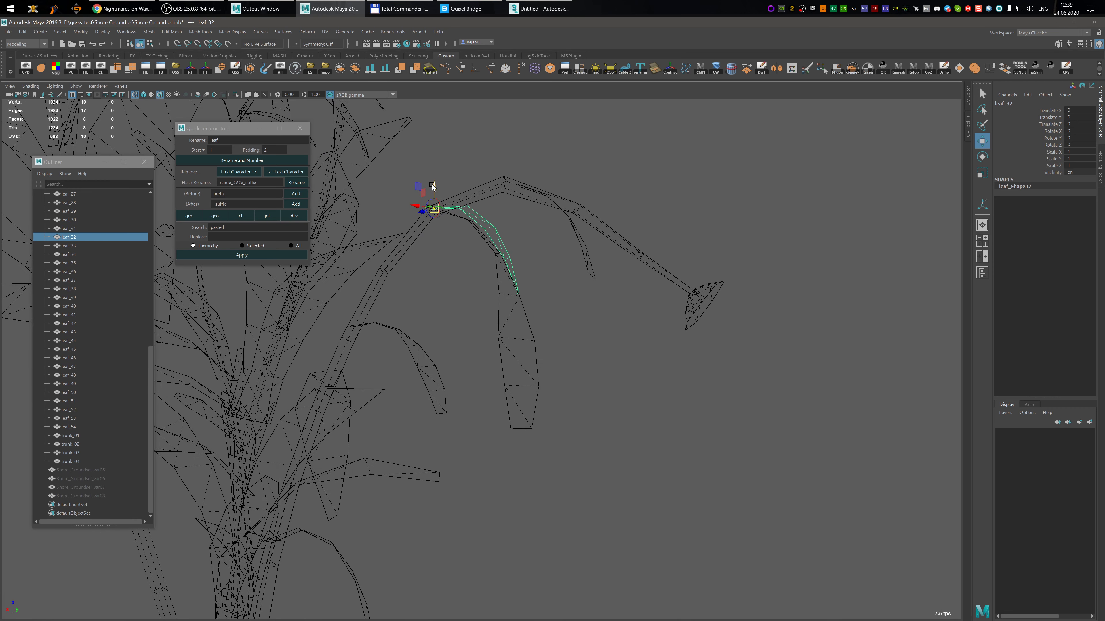
- Select leaf_33 and snap its pivot to the leaf's upper end, where it attaches to the drooping stem
{"action": "left_click", "coordinate": [75, 246]}
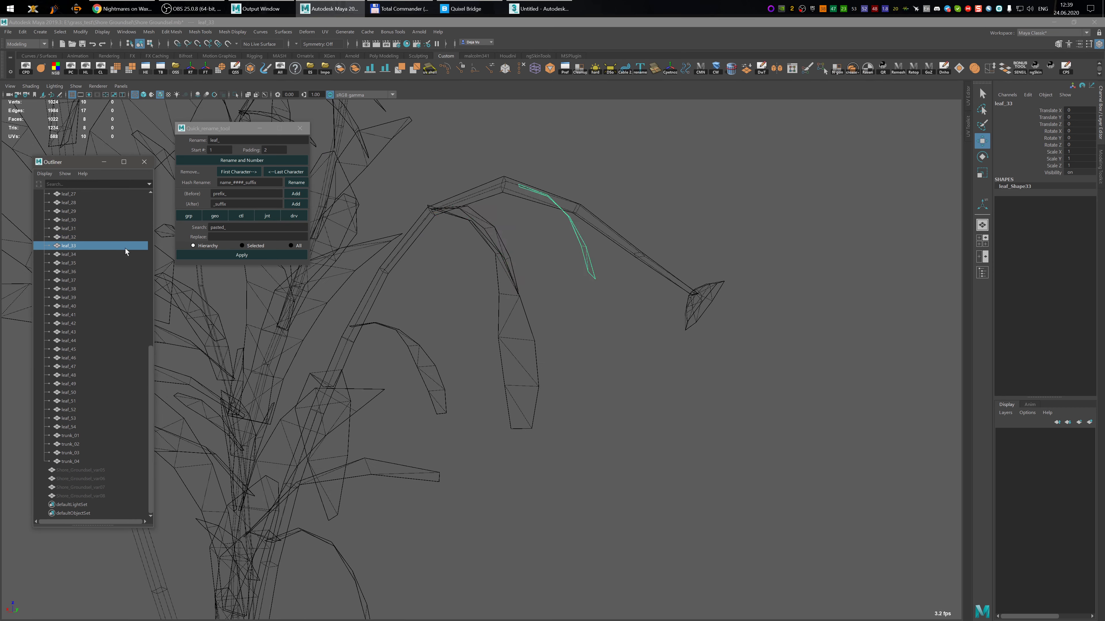
{"action": "middle_click_drag", "start_coordinate": [522, 272], "coordinate": [420, 311], "text": "alt"}
{"action": "left_click_drag", "start_coordinate": [419, 310], "coordinate": [434, 308], "text": "alt"}
{"action": "middle_click_drag", "start_coordinate": [506, 283], "coordinate": [541, 354], "text": "alt"}
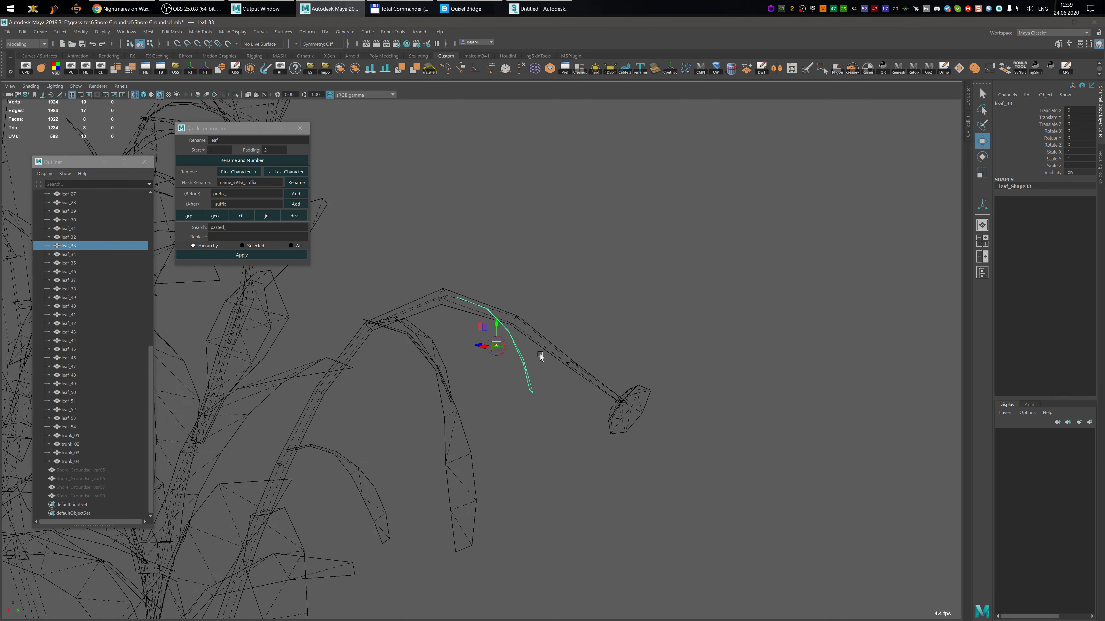
{"action": "scroll", "coordinate": [540, 354], "scroll_direction": "up", "scroll_amount": 1}
{"action": "key", "text": "v"}
{"action": "left_click_drag", "start_coordinate": [499, 343], "coordinate": [440, 344]}
- Select leaf_34 and place its pivot at the middle of the leaf's base edge
{"action": "left_click", "coordinate": [74, 254]}
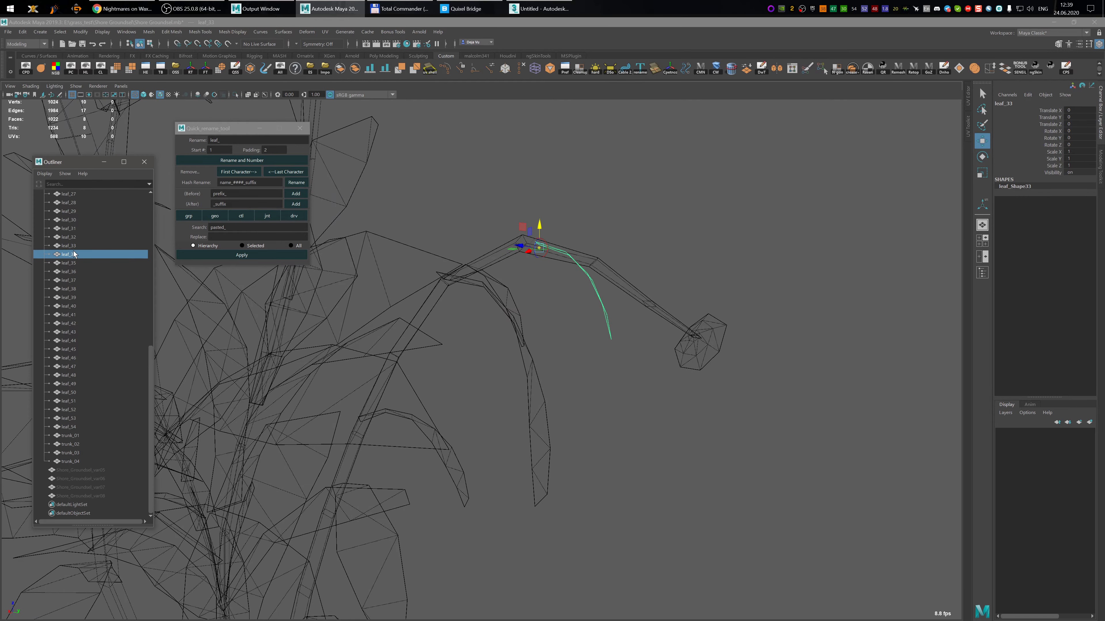
{"action": "left_click_drag", "start_coordinate": [623, 300], "coordinate": [500, 390], "text": "alt"}
{"action": "middle_click_drag", "start_coordinate": [500, 390], "coordinate": [561, 264], "text": "alt"}
{"action": "scroll", "coordinate": [503, 384], "scroll_direction": "up", "scroll_amount": 6}
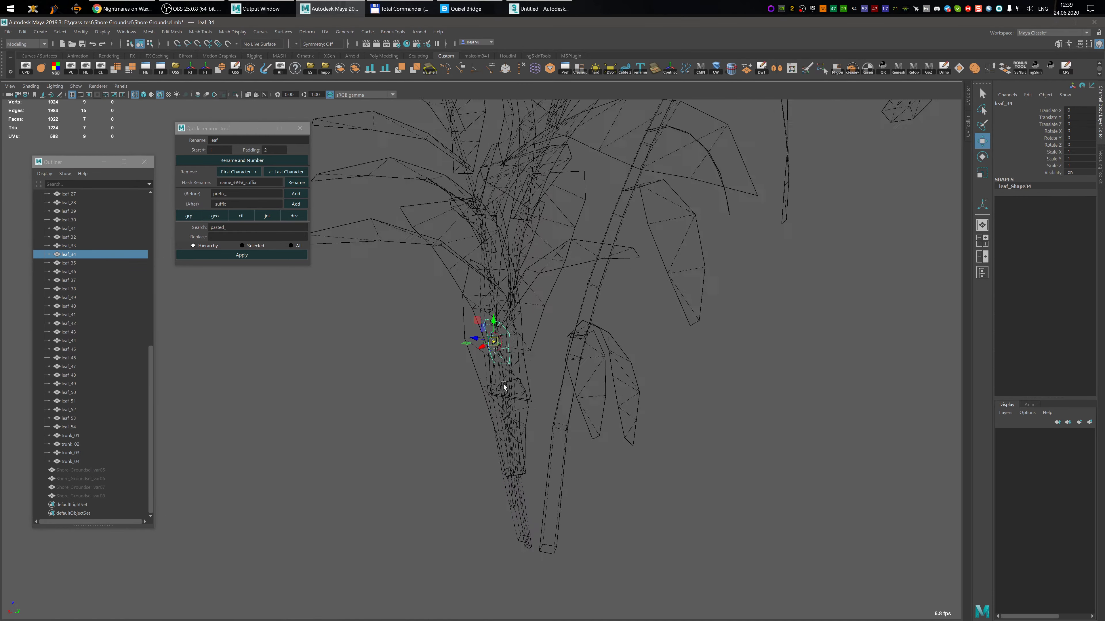
{"action": "key", "text": "v"}
{"action": "mouse_move", "coordinate": [510, 323]}
{"action": "left_mouse_down"}
{"action": "mouse_move", "coordinate": [532, 369]}
{"action": "mouse_move", "coordinate": [501, 348]}
{"action": "left_mouse_up"}
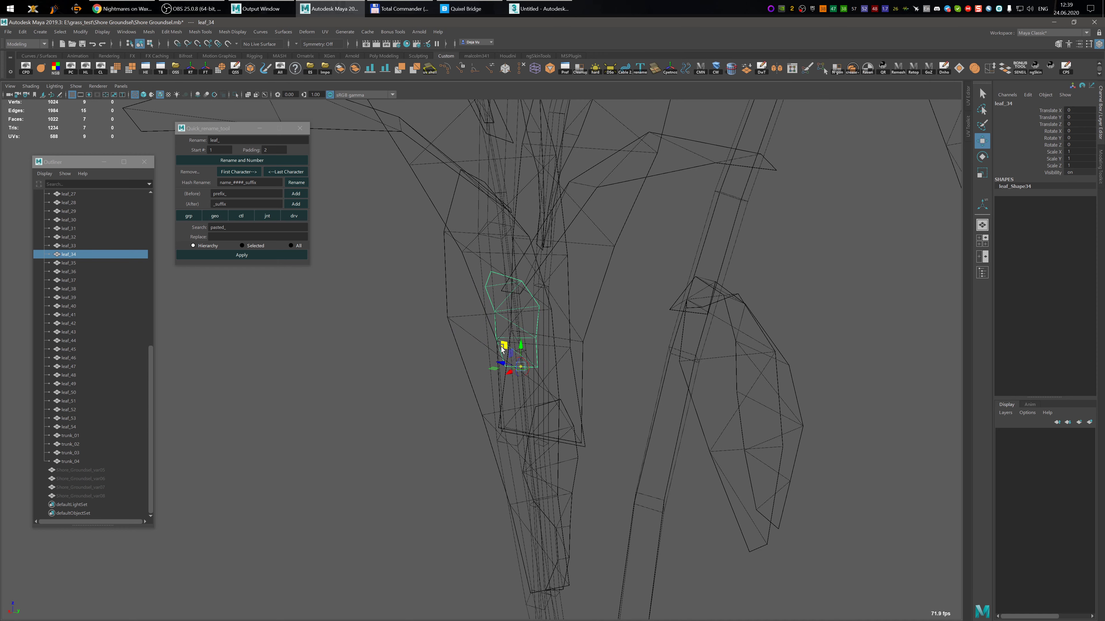
- Select leaf_35 and move its pivot to the middle of the leaf's base edge
{"action": "left_click", "coordinate": [76, 263]}
{"action": "key", "text": "f"}
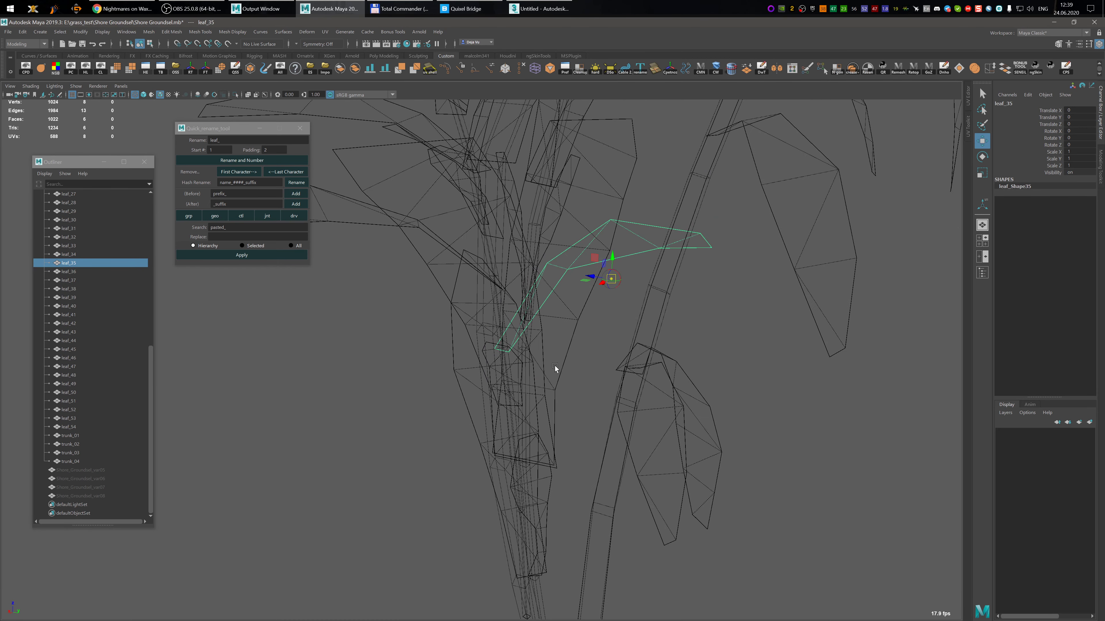
{"action": "left_click_drag", "start_coordinate": [611, 280], "coordinate": [602, 366]}
{"action": "left_click_drag", "start_coordinate": [473, 361], "coordinate": [459, 358]}
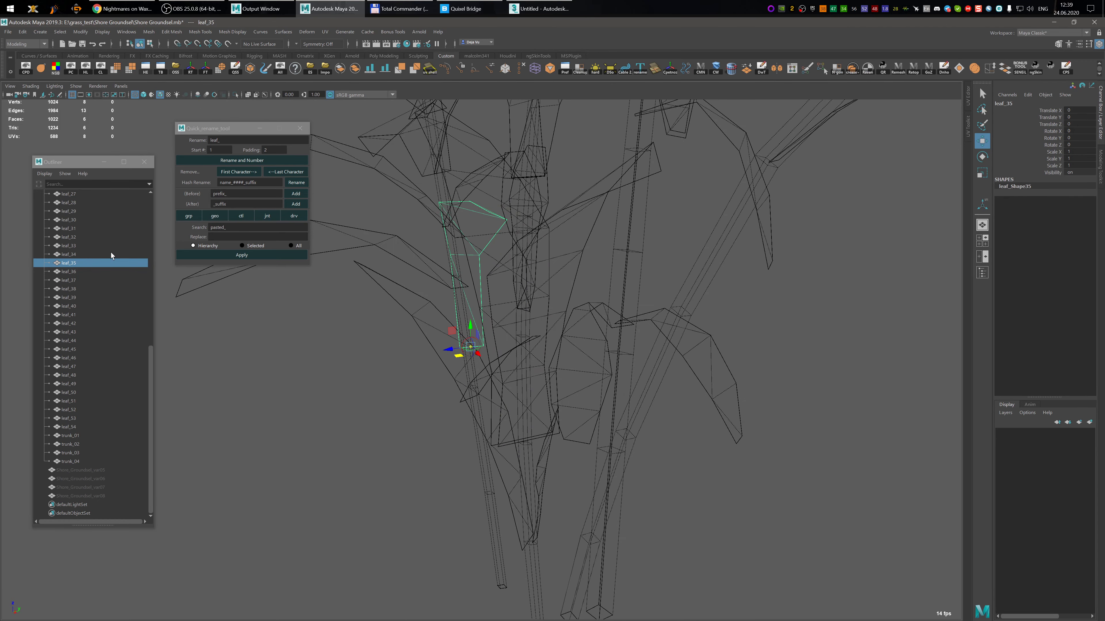
- Select leaf_36 and move its pivot to the leaf's base on the stem
{"action": "left_click", "coordinate": [69, 272]}
{"action": "key", "text": "f"}
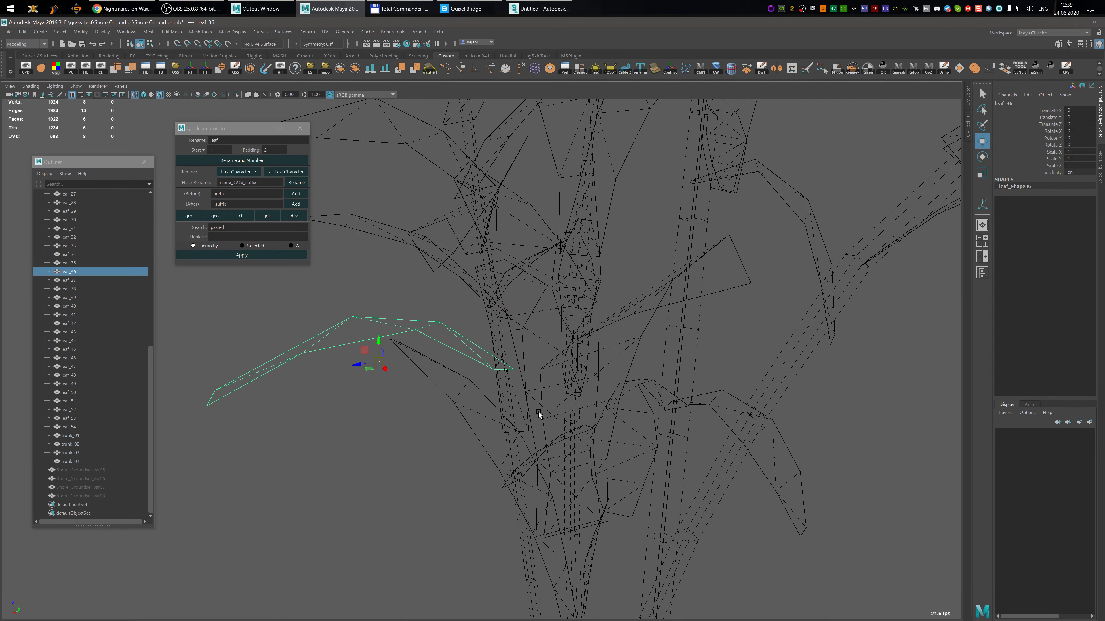
{"action": "left_click_drag", "start_coordinate": [539, 412], "coordinate": [544, 391], "text": "alt"}
{"action": "key", "text": "v"}
{"action": "left_click_drag", "start_coordinate": [396, 268], "coordinate": [494, 372]}
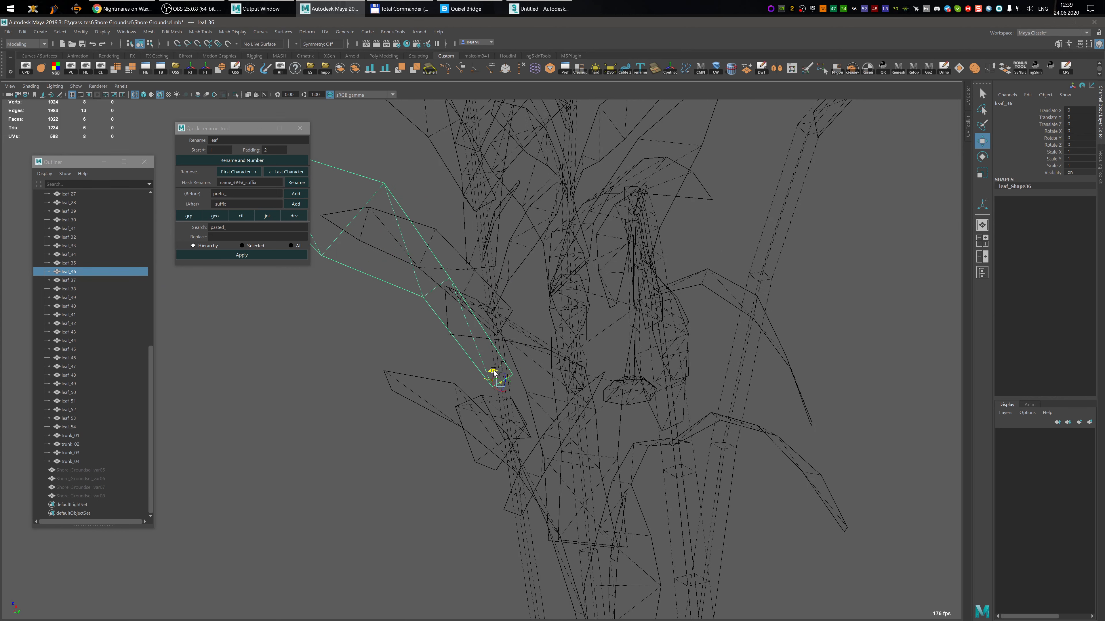
- Select leaf_37 and move its pivot to the leaf's narrow base end on the stem
{"action": "left_click", "coordinate": [71, 280]}
{"action": "scroll", "coordinate": [532, 315], "scroll_direction": "down", "scroll_amount": 3}
{"action": "middle_click_drag", "start_coordinate": [532, 315], "coordinate": [547, 366], "text": "alt"}
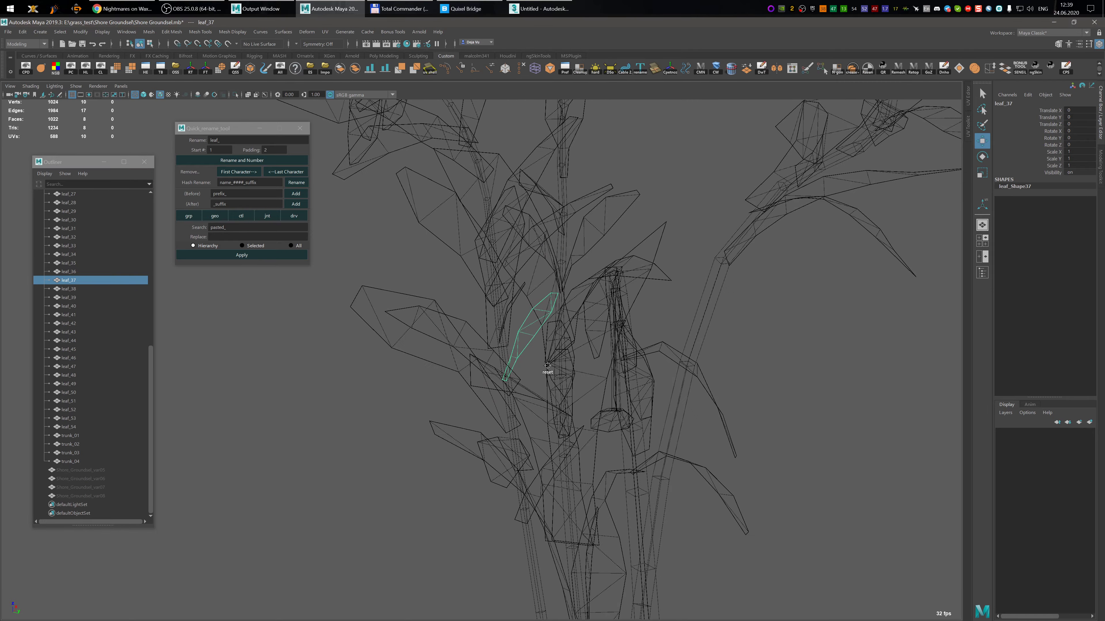
{"action": "left_click_drag", "start_coordinate": [547, 368], "coordinate": [591, 329], "text": "alt"}
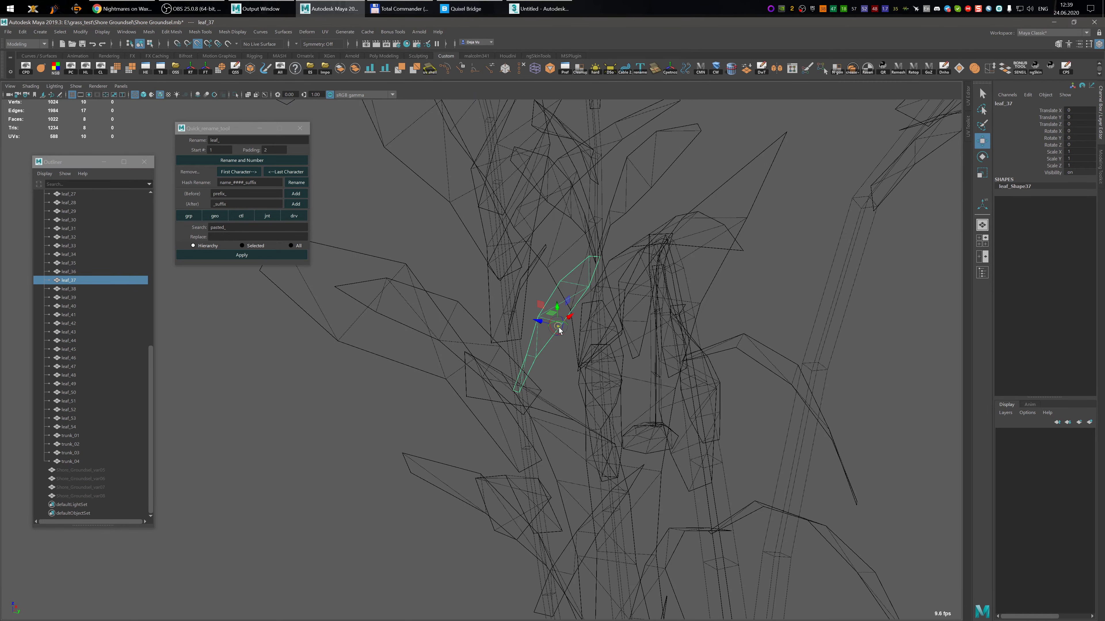
{"action": "left_click_drag", "start_coordinate": [523, 390], "coordinate": [529, 393], "text": "alt"}
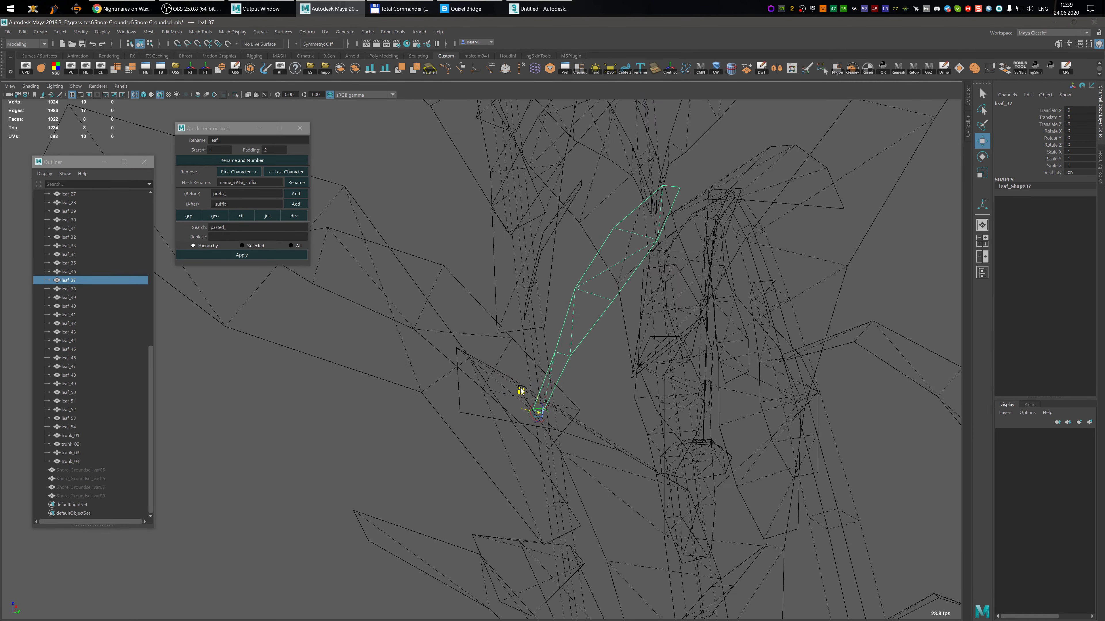
- Select leaf_38 and snap its pivot to the leaf's base edge at the stem
{"action": "left_click", "coordinate": [67, 289]}
{"action": "scroll", "coordinate": [542, 345], "scroll_direction": "down", "scroll_amount": 3}
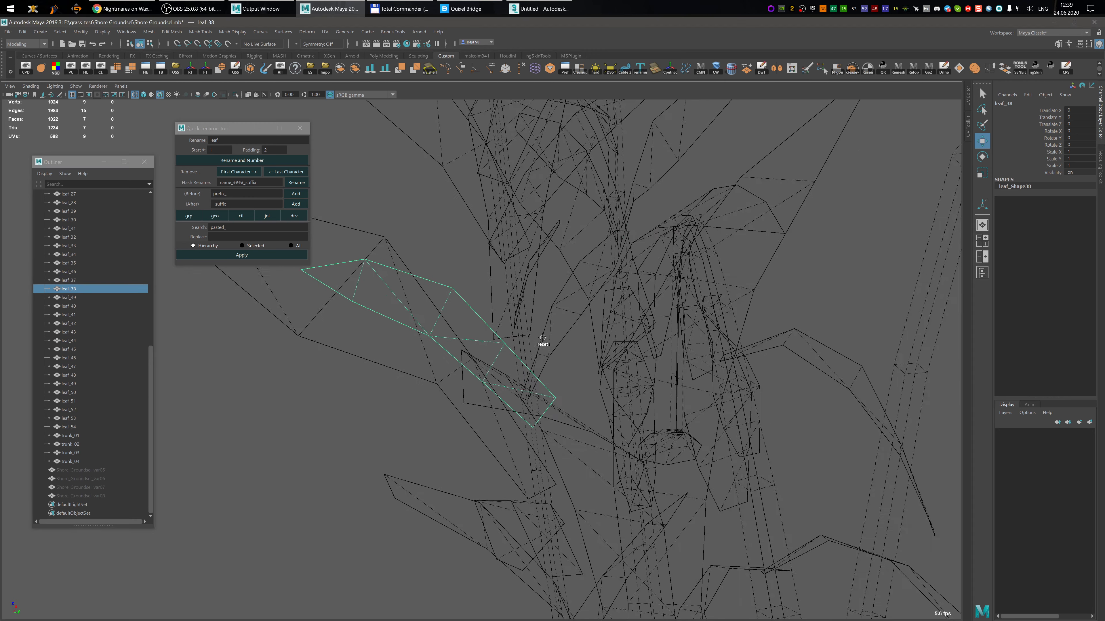
{"action": "middle_click_drag", "start_coordinate": [615, 505], "coordinate": [598, 475], "text": "alt"}
{"action": "key", "text": "v"}
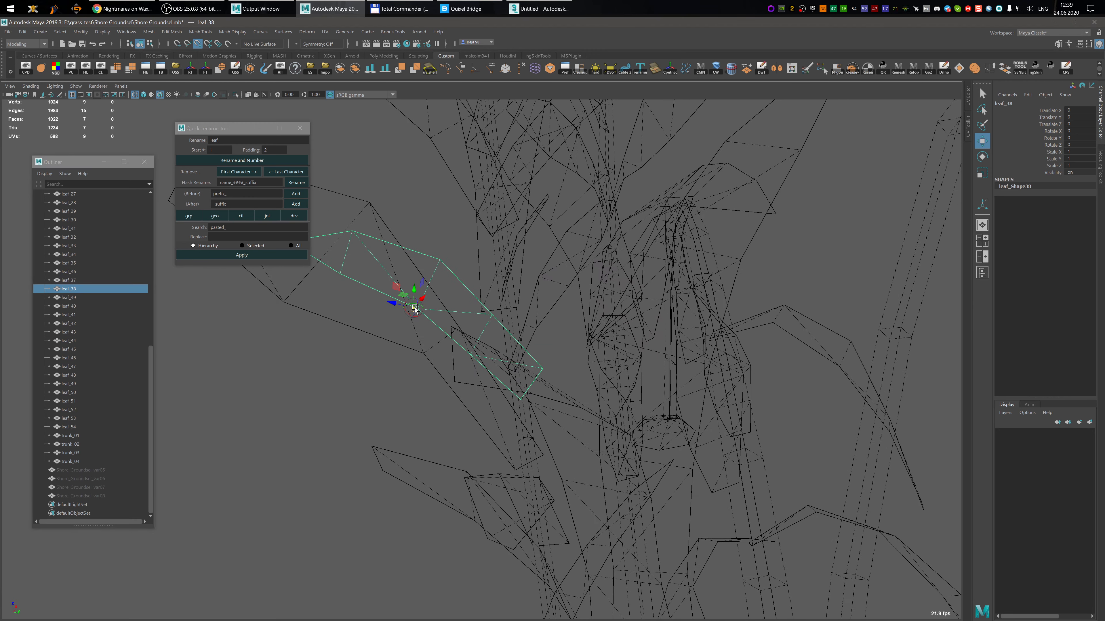
{"action": "left_click_drag", "start_coordinate": [414, 309], "coordinate": [540, 359]}
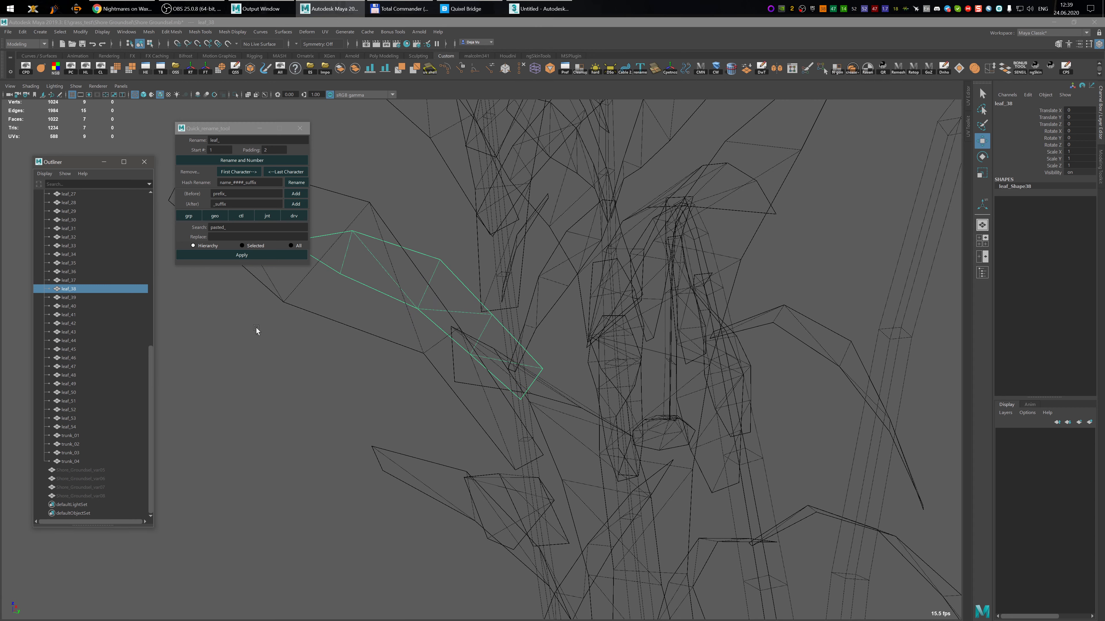
- Select leaf_39 and snap its pivot to the leaf's base edge
{"action": "left_click", "coordinate": [68, 297]}
{"action": "key", "text": "f"}
{"action": "middle_click_drag", "start_coordinate": [563, 398], "coordinate": [570, 410], "text": "alt"}
{"action": "key", "text": "d"}
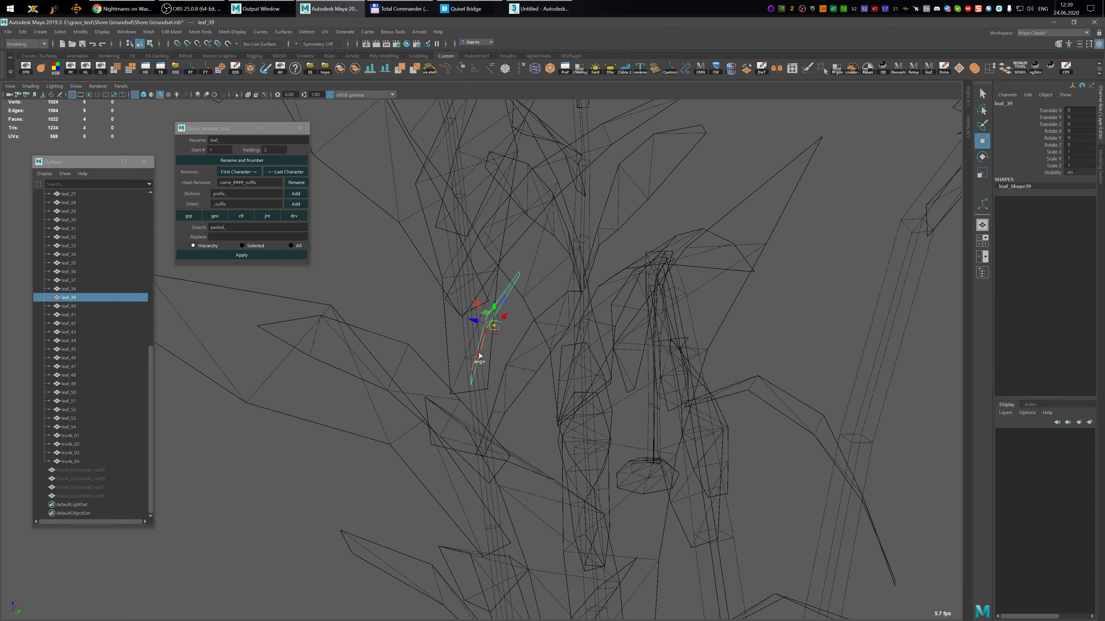
{"action": "scroll", "coordinate": [480, 363], "scroll_direction": "up", "scroll_amount": 3}
{"action": "key", "text": "v"}
{"action": "left_click_drag", "start_coordinate": [467, 396], "coordinate": [435, 378], "text": "alt"}
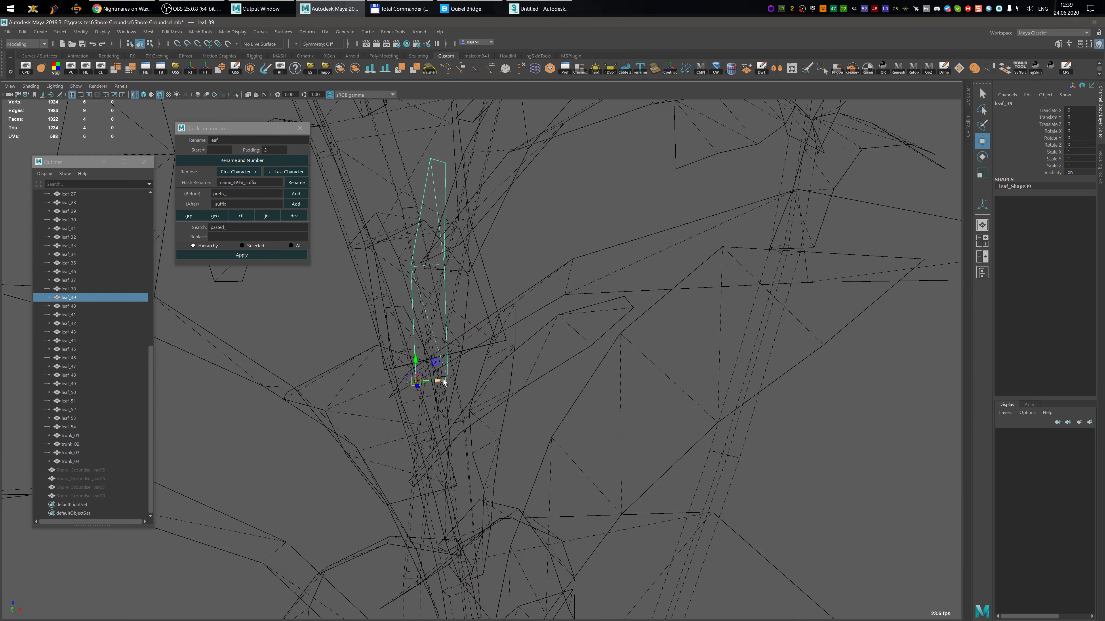
- Select leaf_40 and move its pivot to the leaf's base near the stem
{"action": "left_click", "coordinate": [69, 305]}
{"action": "key", "text": "f"}
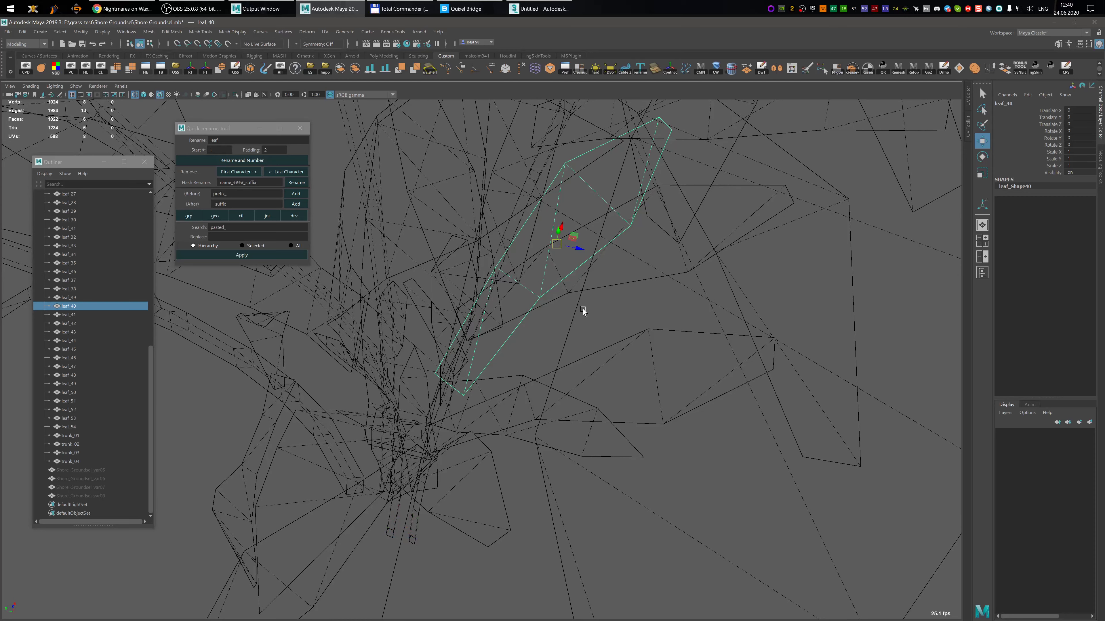
{"action": "left_click_drag", "start_coordinate": [563, 246], "coordinate": [471, 367]}
- Select leaf_41 and snap its pivot to the base end of the leaf on the stem
{"action": "left_click", "coordinate": [68, 315]}
{"action": "key", "text": "f"}
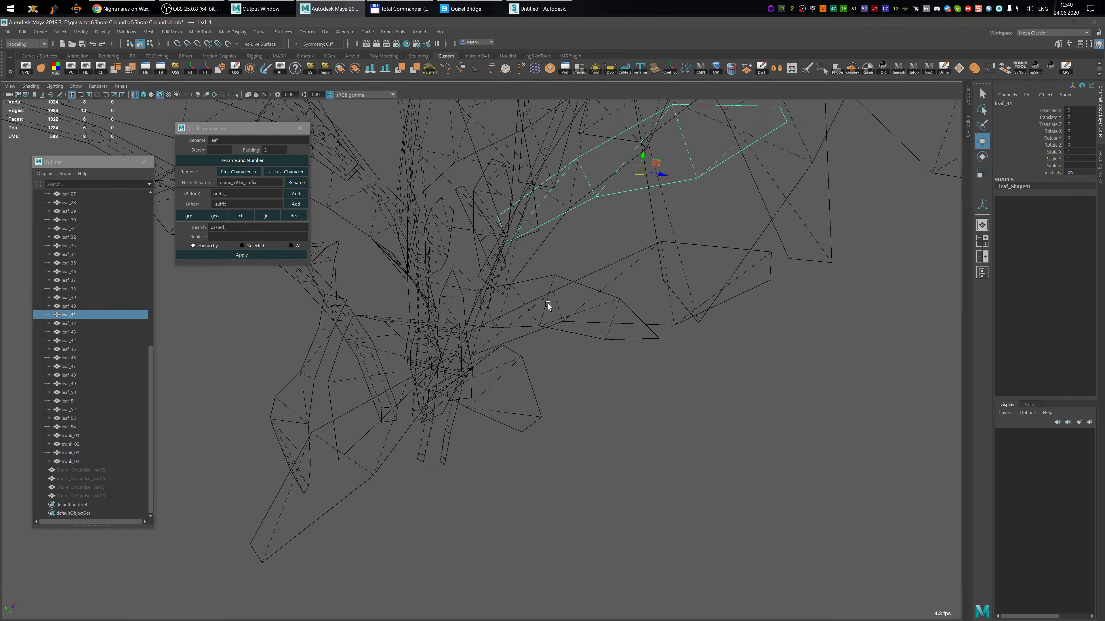
{"action": "key", "text": "d"}
{"action": "key", "text": "v"}
{"action": "left_click_drag", "start_coordinate": [639, 171], "coordinate": [579, 202]}
{"action": "left_click_drag", "start_coordinate": [513, 242], "coordinate": [522, 219]}
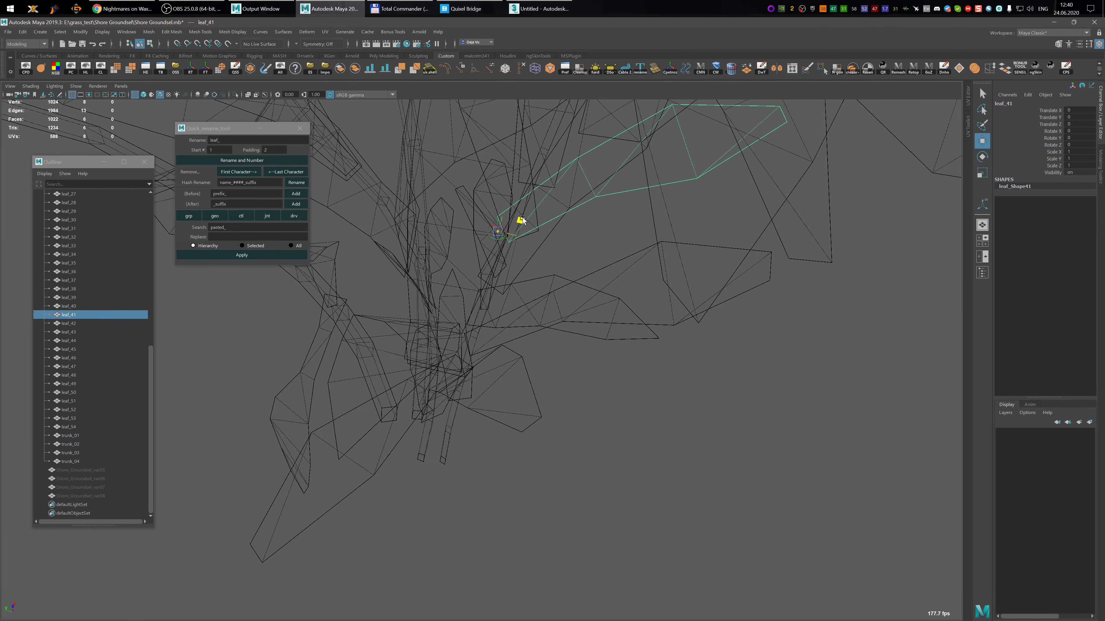
- Select leaf_42 and snap its pivot to the middle of the leaf's base edge
{"action": "left_click", "coordinate": [65, 323]}
{"action": "middle_click_drag", "start_coordinate": [540, 293], "coordinate": [547, 321], "text": "alt"}
{"action": "key", "text": "g"}
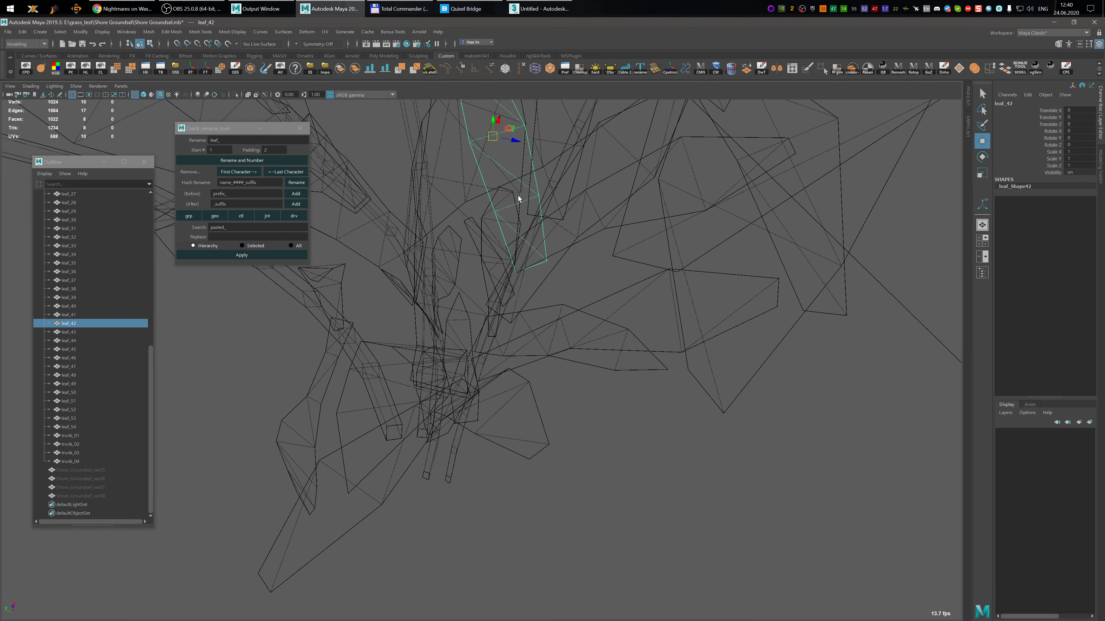
{"action": "key", "text": "d"}
{"action": "key", "text": "v"}
{"action": "left_click", "coordinate": [525, 126]}
{"action": "left_click_drag", "start_coordinate": [528, 127], "coordinate": [558, 267]}
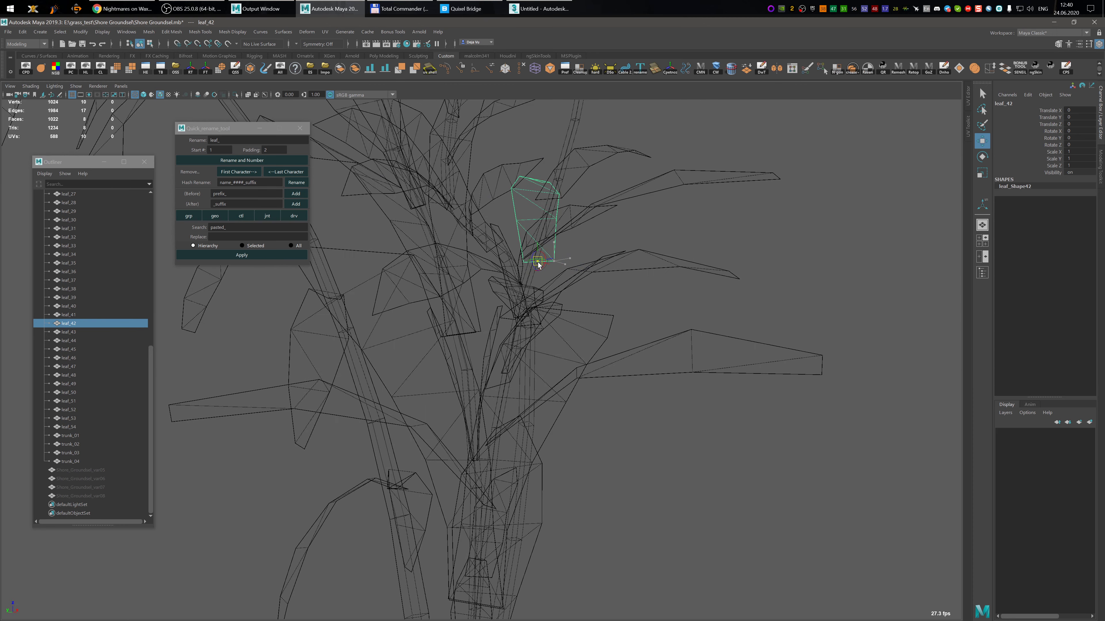
- Select leaf_43, snap its pivot to the leaf's base and centre it on the base edge over the stem
{"action": "left_click", "coordinate": [67, 332]}
{"action": "left_click_drag", "start_coordinate": [554, 269], "coordinate": [551, 296], "text": "alt"}
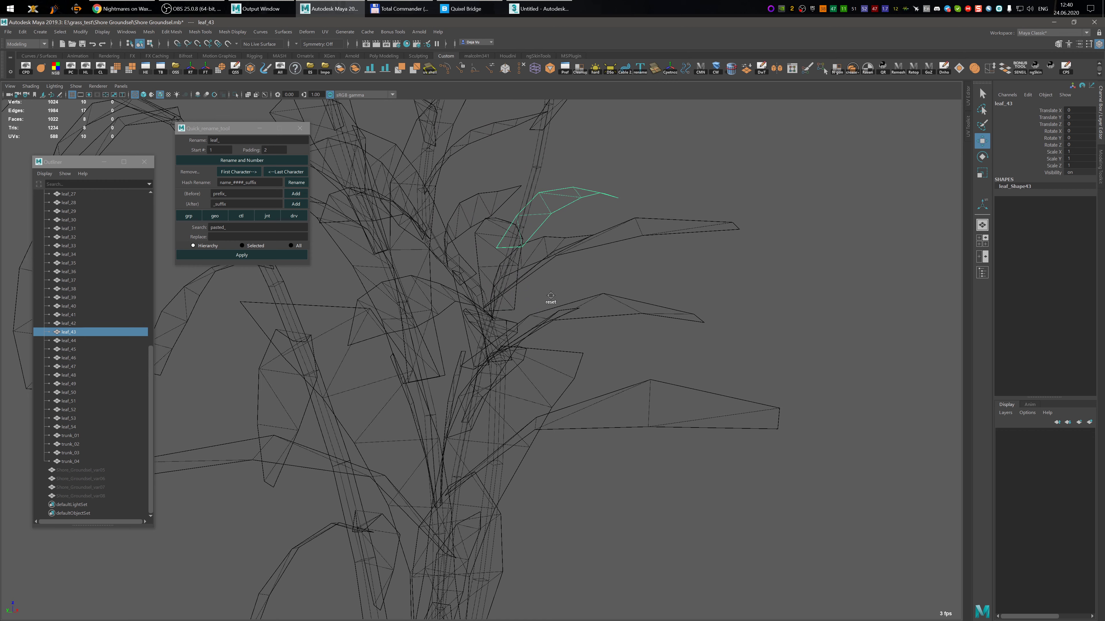
{"action": "left_click", "coordinate": [550, 295]}
{"action": "key", "text": "v"}
{"action": "left_click_drag", "start_coordinate": [568, 221], "coordinate": [555, 266]}
{"action": "left_click", "coordinate": [577, 201]}
{"action": "key", "text": "v"}
{"action": "left_click_drag", "start_coordinate": [581, 198], "coordinate": [549, 265]}
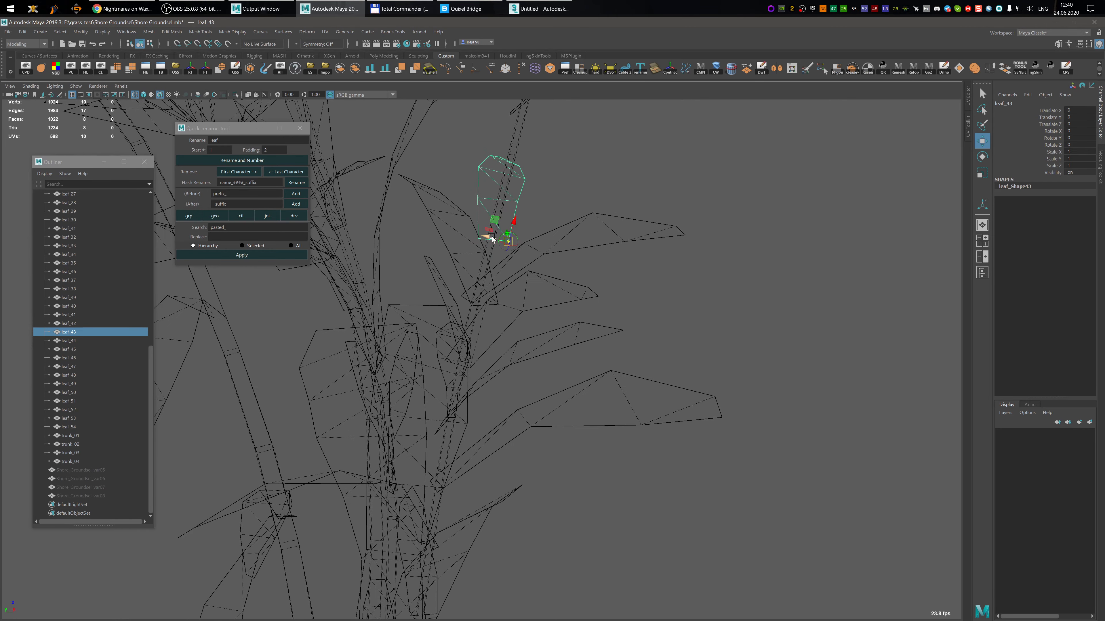
{"action": "left_click_drag", "start_coordinate": [472, 236], "coordinate": [496, 217]}
- Select leaf_44, snap its pivot to the leaf's base and centre it on the base edge over the stem
{"action": "left_click", "coordinate": [104, 339]}
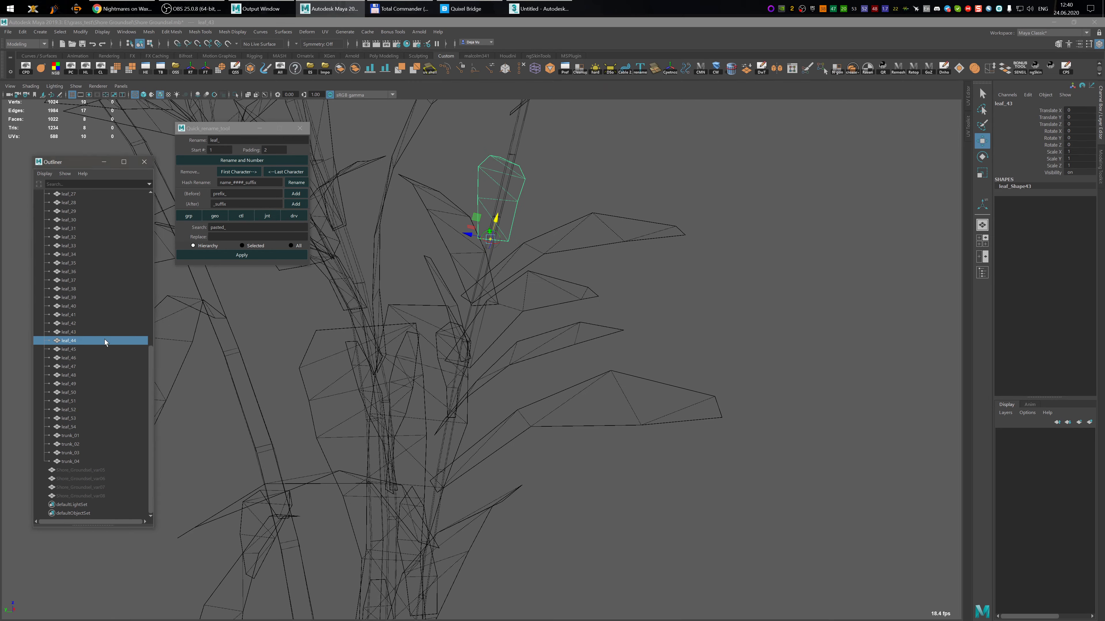
{"action": "key", "text": "f"}
{"action": "scroll", "coordinate": [570, 272], "scroll_direction": "down", "scroll_amount": 3}
{"action": "middle_click_drag", "start_coordinate": [570, 272], "coordinate": [523, 384], "text": "alt"}
{"action": "scroll", "coordinate": [539, 243], "scroll_direction": "up", "scroll_amount": 2}
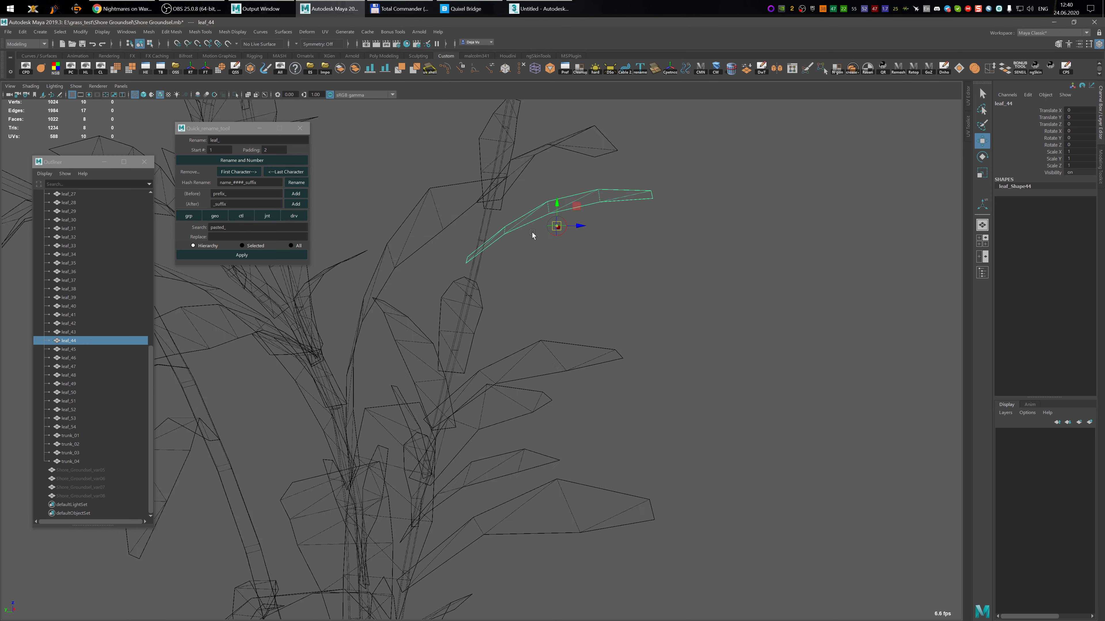
{"action": "key", "text": "d"}
{"action": "key", "text": "v"}
{"action": "key", "text": "d"}
{"action": "left_click_drag", "start_coordinate": [559, 233], "coordinate": [491, 239]}
{"action": "middle_click_drag", "start_coordinate": [552, 256], "coordinate": [541, 347], "text": "alt"}
{"action": "scroll", "coordinate": [541, 346], "scroll_direction": "up", "scroll_amount": 1}
{"action": "left_click_drag", "start_coordinate": [541, 346], "coordinate": [605, 365], "text": "alt"}
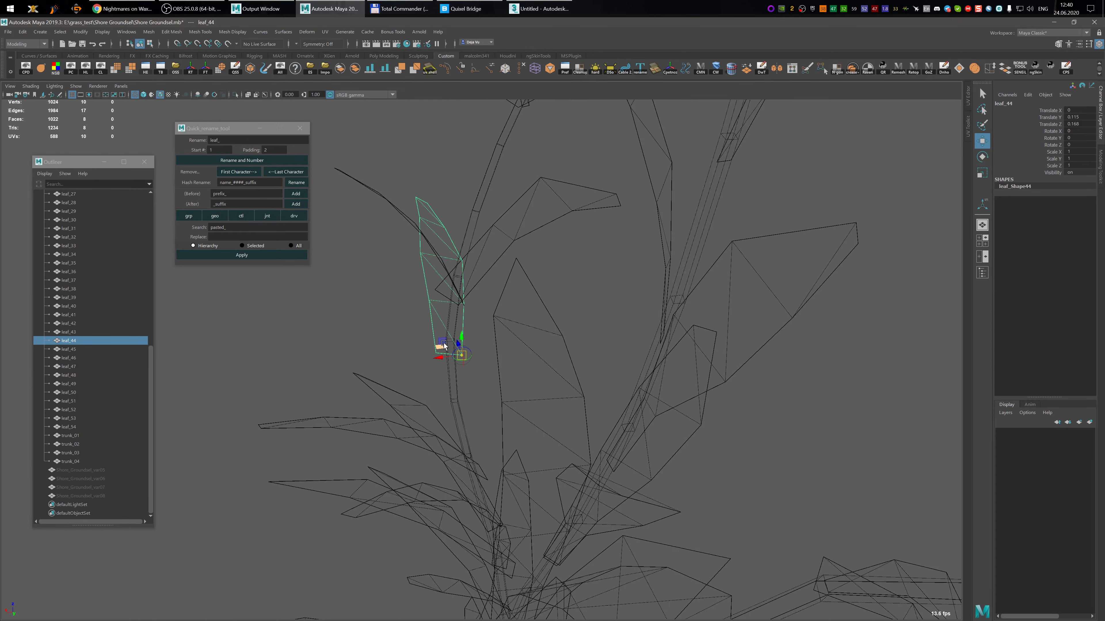
{"action": "left_click_drag", "start_coordinate": [442, 342], "coordinate": [430, 341]}
{"action": "scroll", "coordinate": [495, 387], "scroll_direction": "down", "scroll_amount": 2}
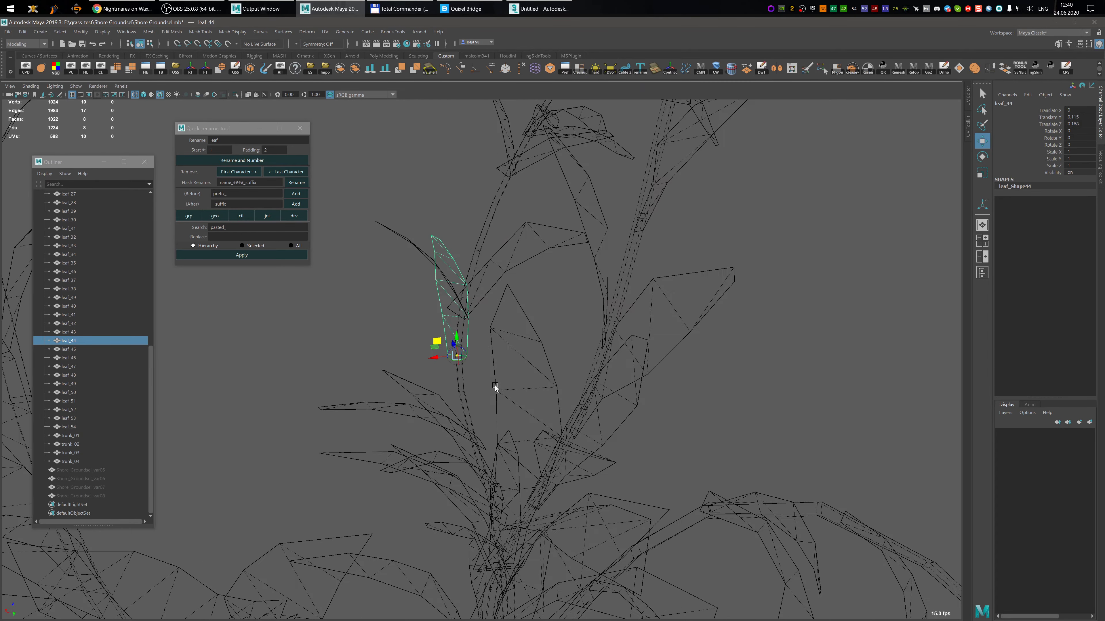
- Select leaf_45, snap its pivot to the leaf's stem end and shift it to the middle of the base edge
{"action": "left_click", "coordinate": [89, 349]}
{"action": "scroll", "coordinate": [459, 383], "scroll_direction": "down", "scroll_amount": 2}
{"action": "middle_click_drag", "start_coordinate": [459, 383], "coordinate": [496, 254], "text": "alt"}
{"action": "scroll", "coordinate": [496, 254], "scroll_direction": "down", "scroll_amount": 2}
{"action": "key", "text": "alt+c"}
{"action": "key", "text": "v"}
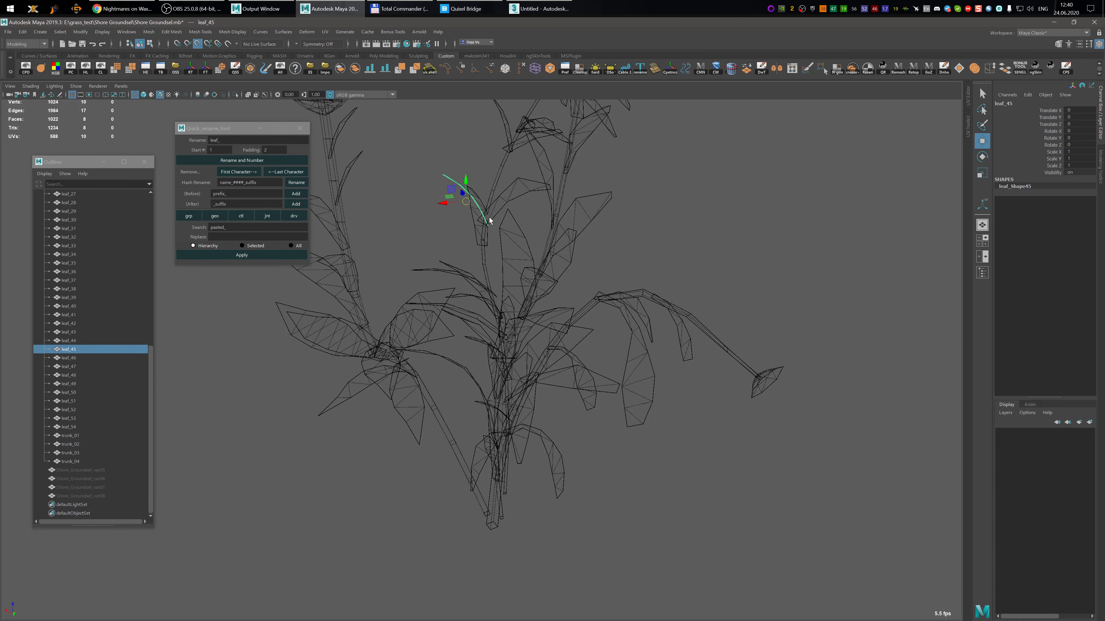
{"action": "left_click_drag", "start_coordinate": [465, 202], "coordinate": [490, 228]}
{"action": "key", "text": "ctrl+z"}
{"action": "key", "text": "v"}
{"action": "left_click_drag", "start_coordinate": [466, 202], "coordinate": [486, 224]}
{"action": "key", "text": "f"}
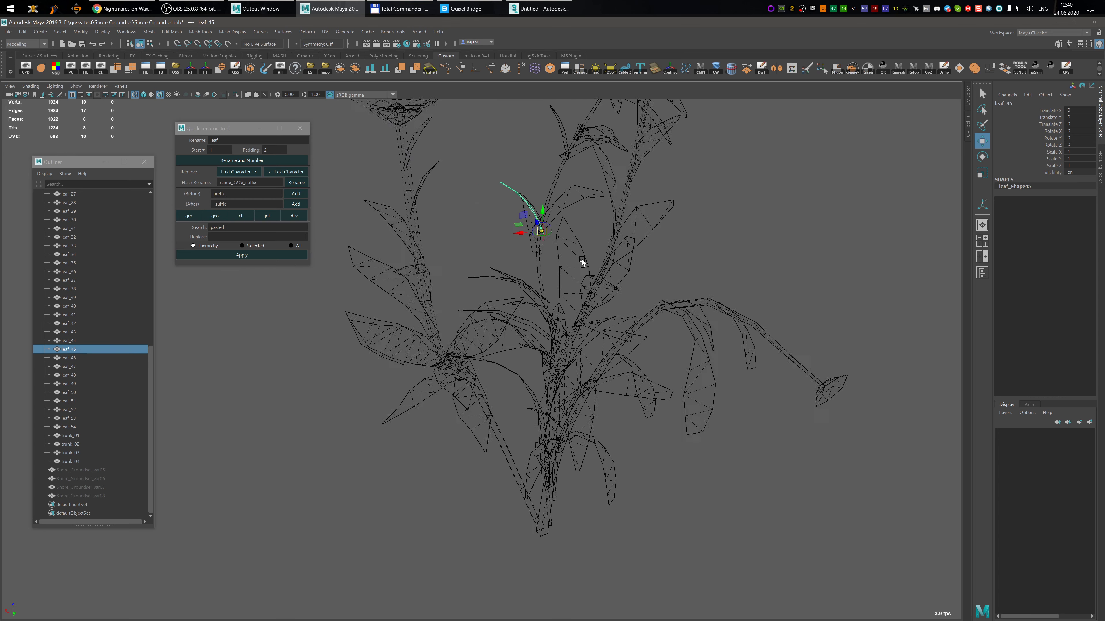
{"action": "left_click_drag", "start_coordinate": [604, 364], "coordinate": [579, 365], "text": "alt"}
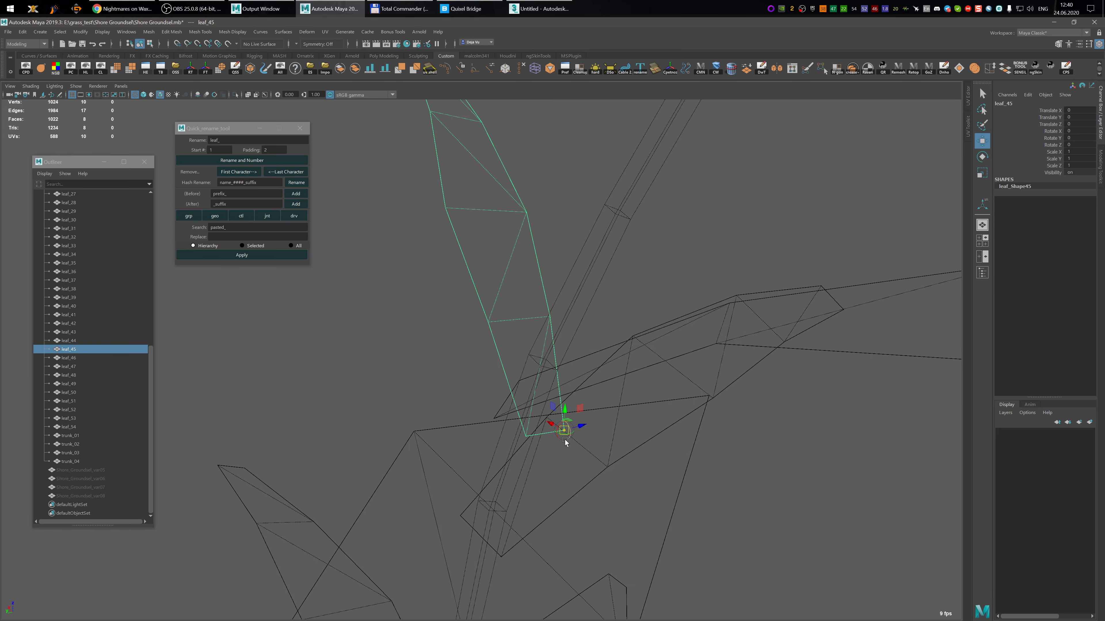
{"action": "left_click_drag", "start_coordinate": [581, 426], "coordinate": [547, 409]}
{"action": "left_click_drag", "start_coordinate": [350, 420], "coordinate": [506, 371], "text": "alt"}
- Select leaf_46 and snap its pivot to the leaf's base edge on the stem
{"action": "left_click", "coordinate": [72, 358]}
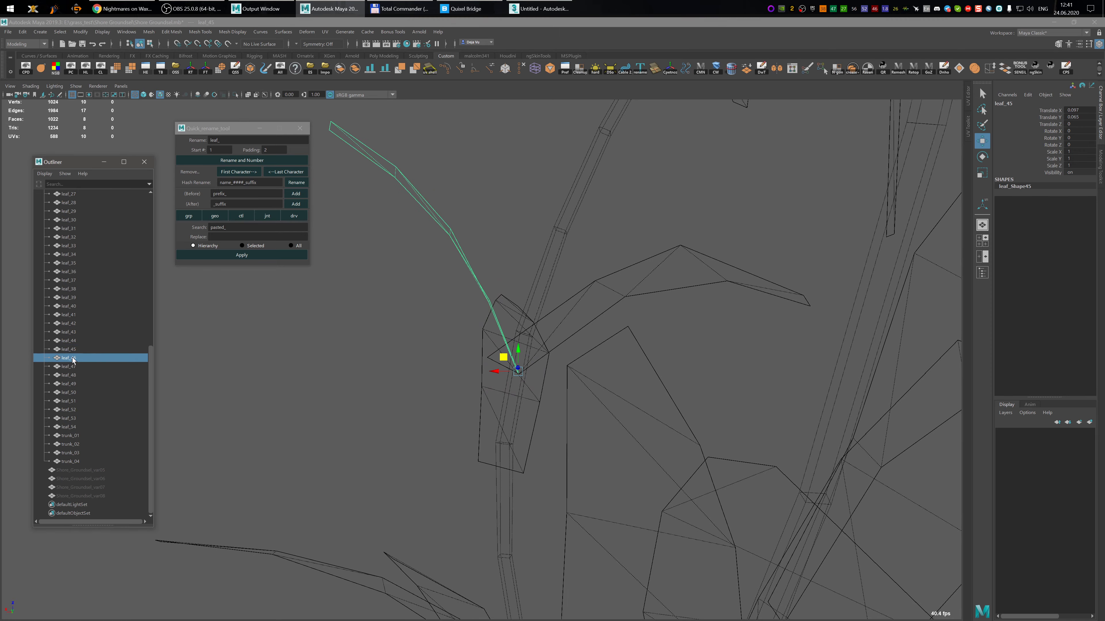
{"action": "scroll", "coordinate": [609, 259], "scroll_direction": "down", "scroll_amount": 3}
{"action": "middle_click_drag", "start_coordinate": [590, 340], "coordinate": [564, 388], "text": "alt"}
{"action": "left_click_drag", "start_coordinate": [564, 388], "coordinate": [579, 389], "text": "alt"}
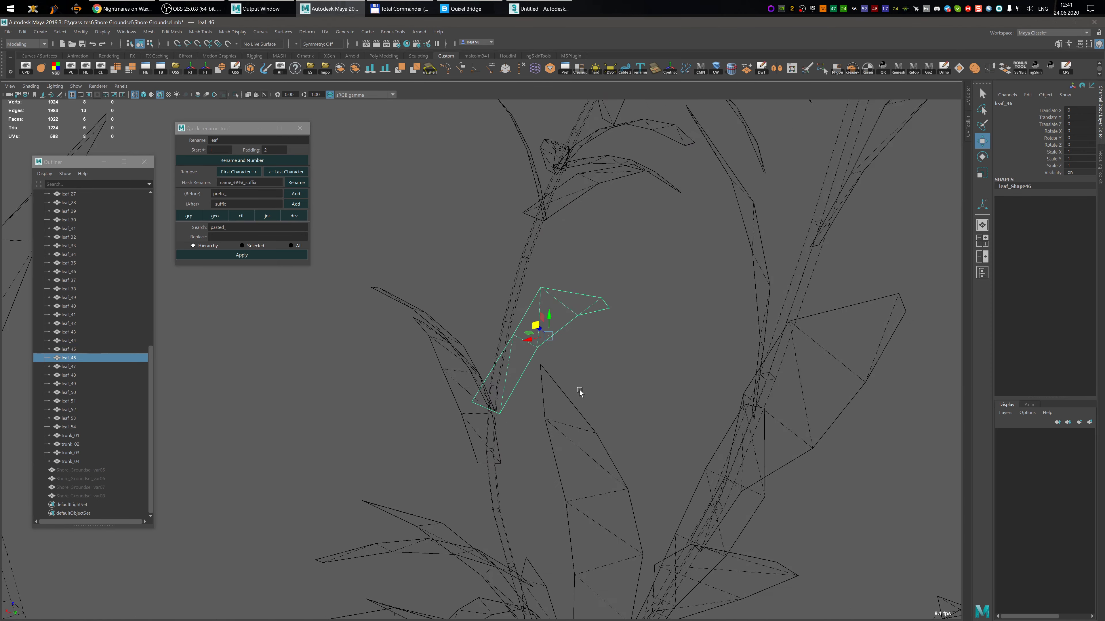
{"action": "key", "text": "d"}
{"action": "key", "text": "v"}
{"action": "left_click_drag", "start_coordinate": [548, 336], "coordinate": [461, 402]}
- Select leaf_47 and place its pivot at the lower end of the leaf near the stem, undoing any accidental leaf move
{"action": "left_click", "coordinate": [69, 367]}
{"action": "key", "text": "f"}
{"action": "left_click_drag", "start_coordinate": [564, 376], "coordinate": [535, 324], "text": "alt"}
{"action": "key", "text": "v"}
{"action": "left_click_drag", "start_coordinate": [494, 282], "coordinate": [518, 337]}
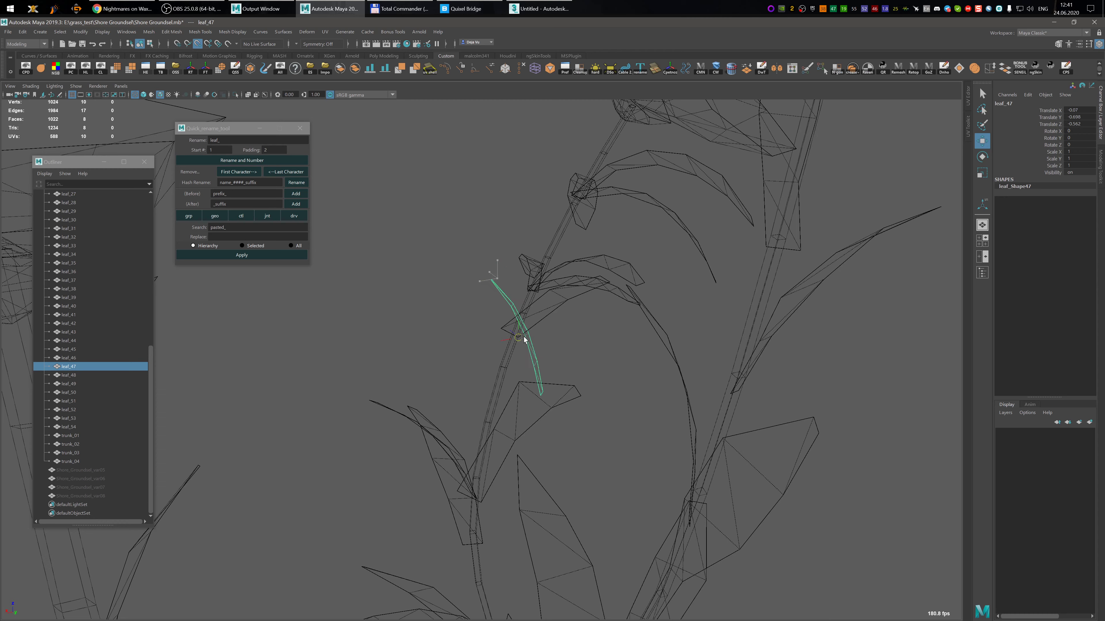
{"action": "key", "text": "ctrl+z"}
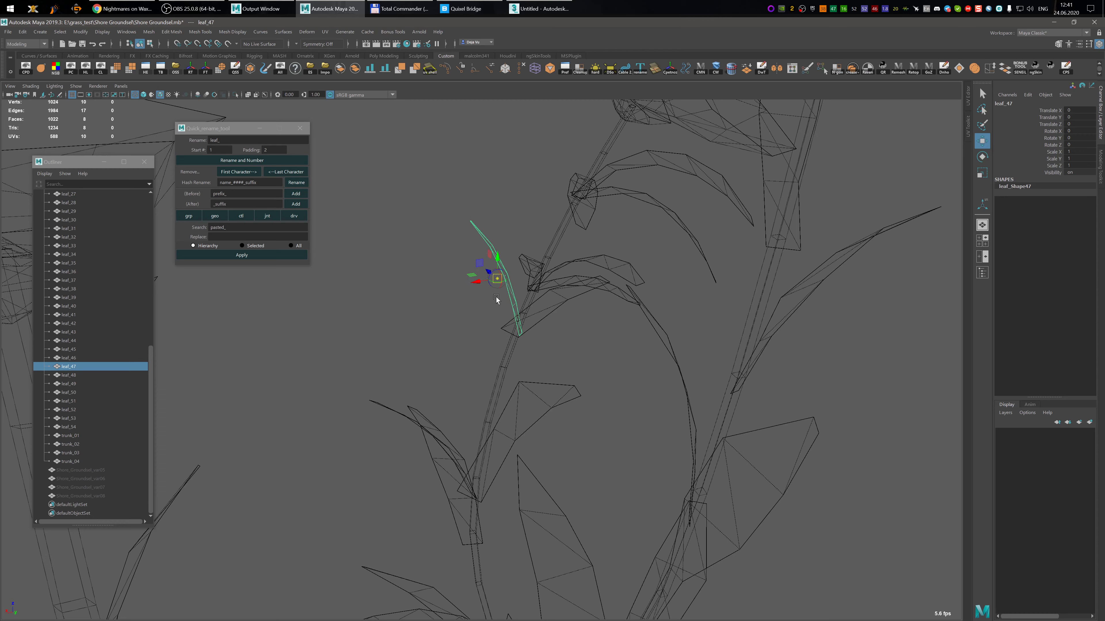
{"action": "key", "text": "v"}
{"action": "left_click_drag", "start_coordinate": [502, 286], "coordinate": [609, 332]}
{"action": "left_click_drag", "start_coordinate": [535, 291], "coordinate": [535, 275]}
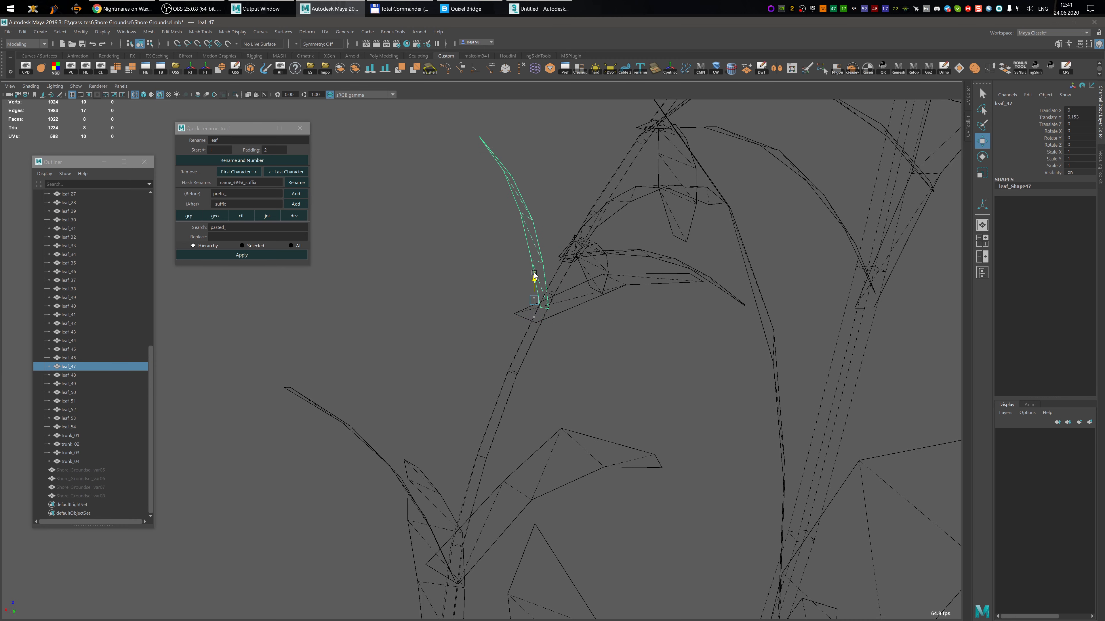
- Select leaf_48 and snap its pivot to the leaf's base edge on the stem
{"action": "left_click", "coordinate": [69, 374]}
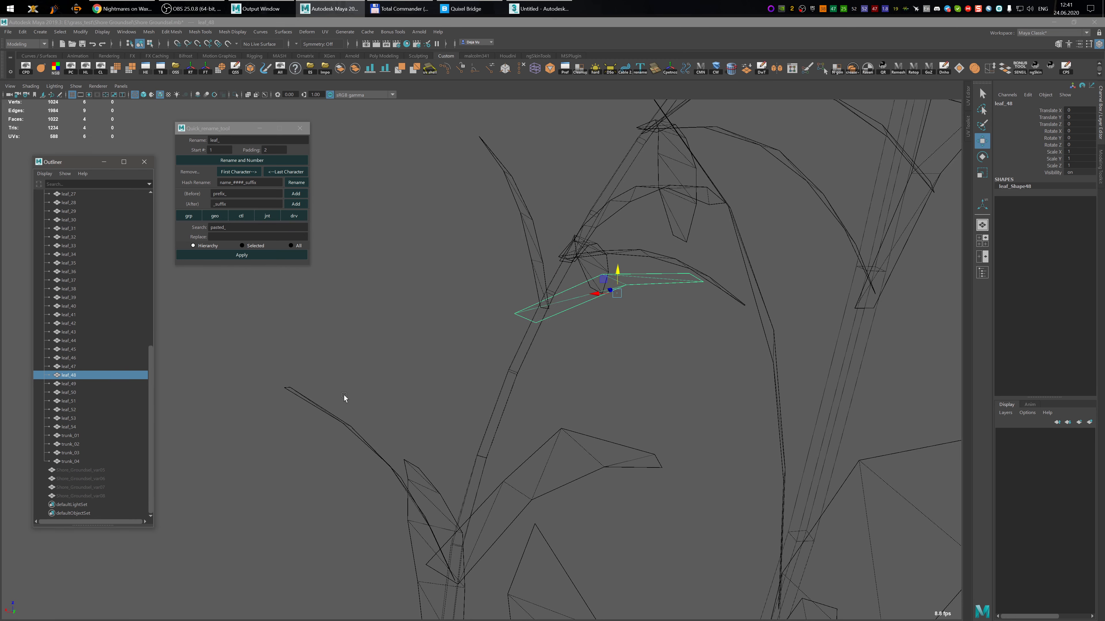
{"action": "left_click_drag", "start_coordinate": [545, 357], "coordinate": [572, 375], "text": "alt"}
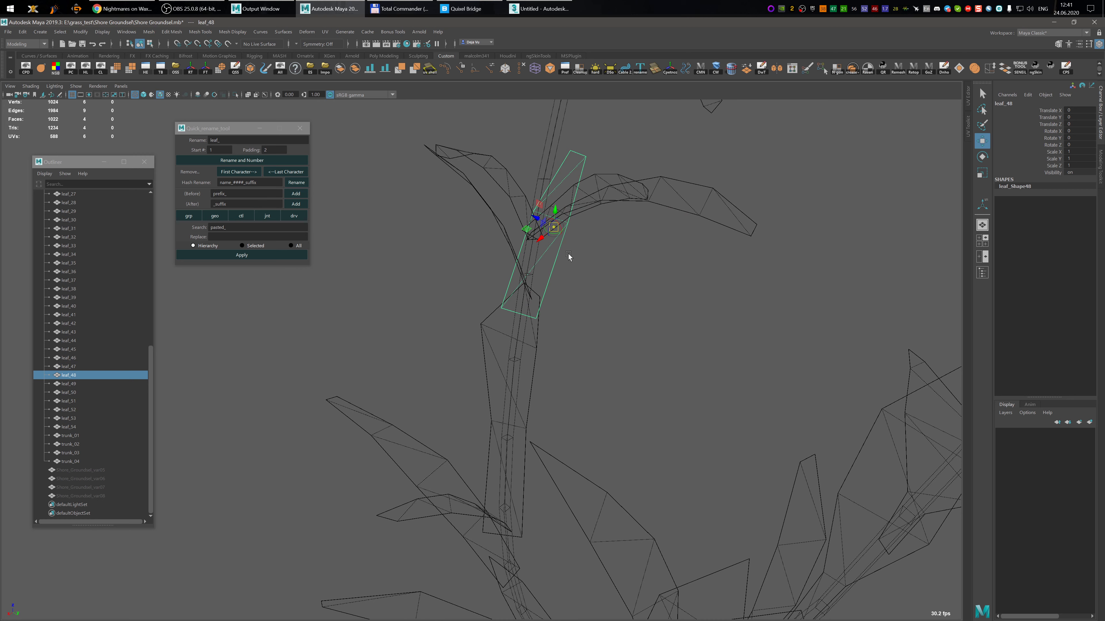
{"action": "key", "text": "v"}
{"action": "left_click_drag", "start_coordinate": [555, 227], "coordinate": [468, 378]}
- Select leaf_51, snap its pivot to the leaf's stem end and adjust it towards the middle of the base edge
{"action": "left_click", "coordinate": [67, 391]}
{"action": "left_click", "coordinate": [68, 401]}
{"action": "left_click_drag", "start_coordinate": [563, 409], "coordinate": [495, 433], "text": "alt"}
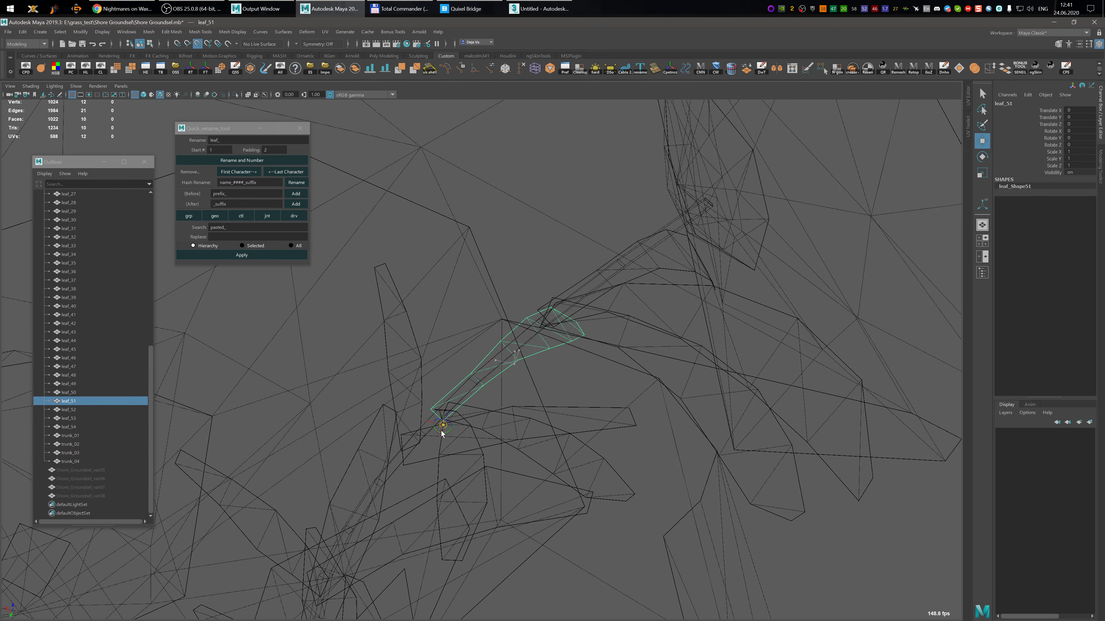
{"action": "left_click_drag", "start_coordinate": [458, 417], "coordinate": [564, 448], "text": "alt"}
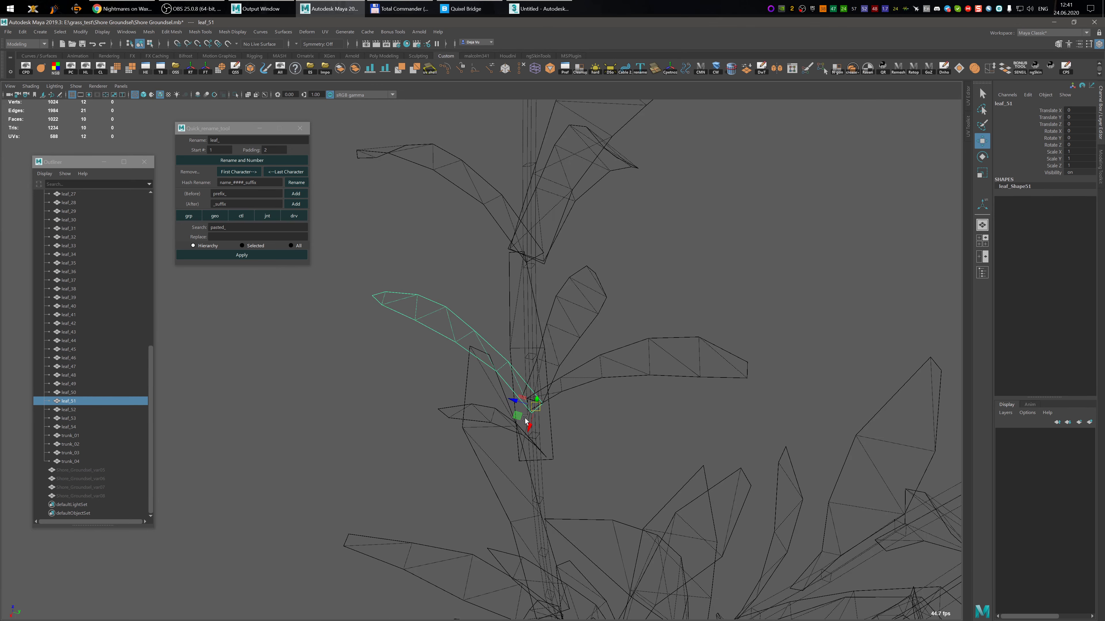
{"action": "left_click_drag", "start_coordinate": [520, 419], "coordinate": [513, 396]}
- Select leaf_50 and nudge its pivot at the leaf's base on the stem
{"action": "left_click", "coordinate": [72, 394]}
{"action": "left_click_drag", "start_coordinate": [475, 440], "coordinate": [479, 439]}
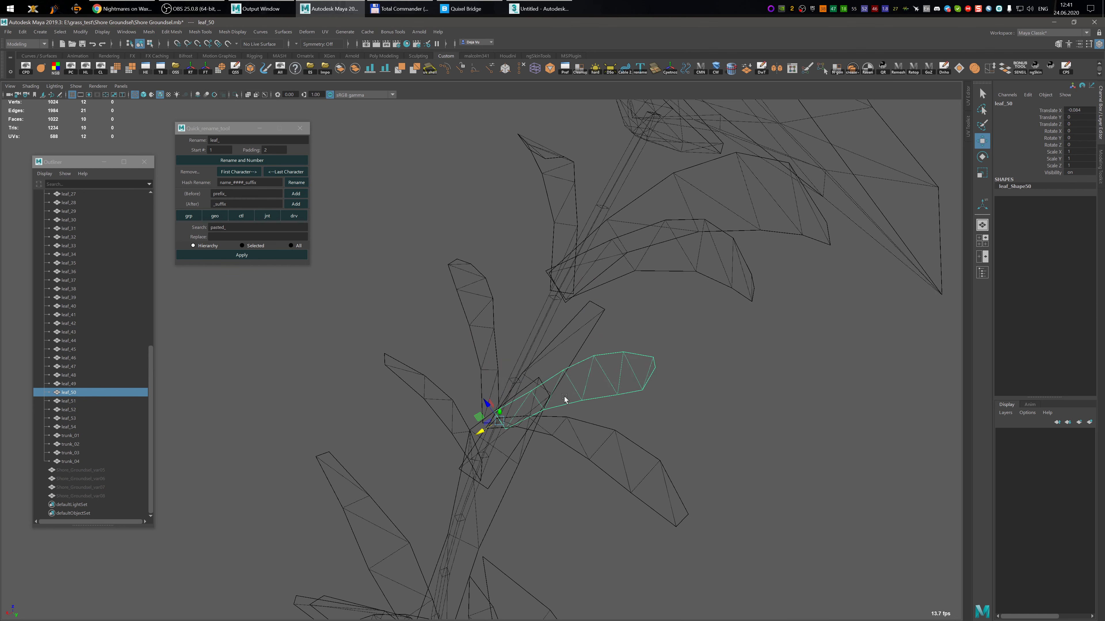
{"action": "left_click", "coordinate": [66, 401]}
- Select leaf_52 and snap its pivot to the leaf's base edge where it meets the stem
{"action": "left_click", "coordinate": [68, 410]}
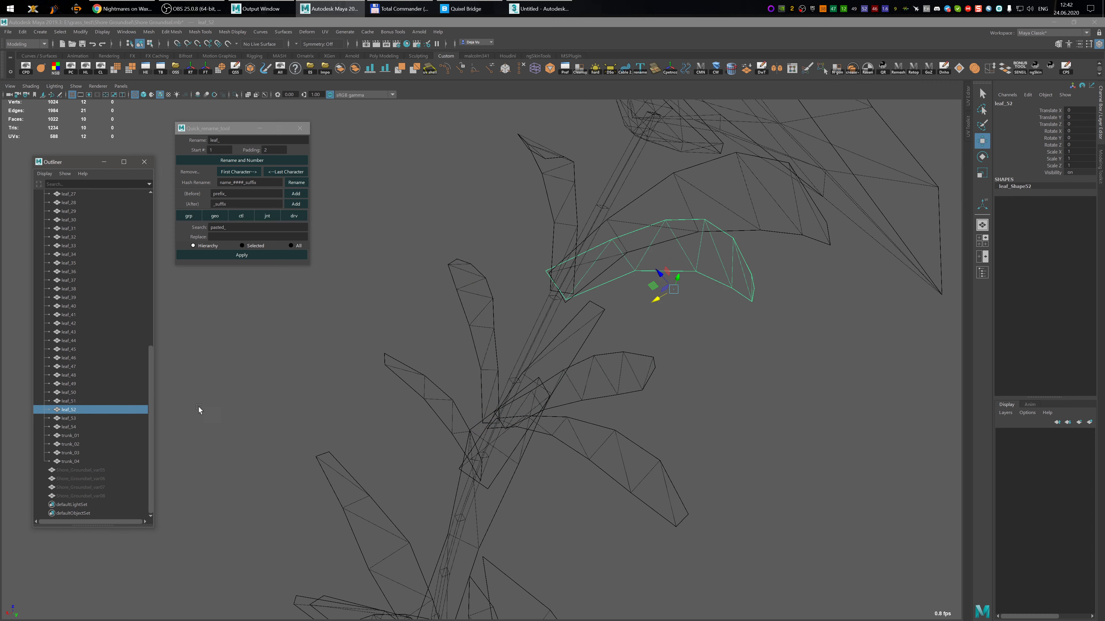
{"action": "key", "text": "f"}
{"action": "key", "text": "e"}
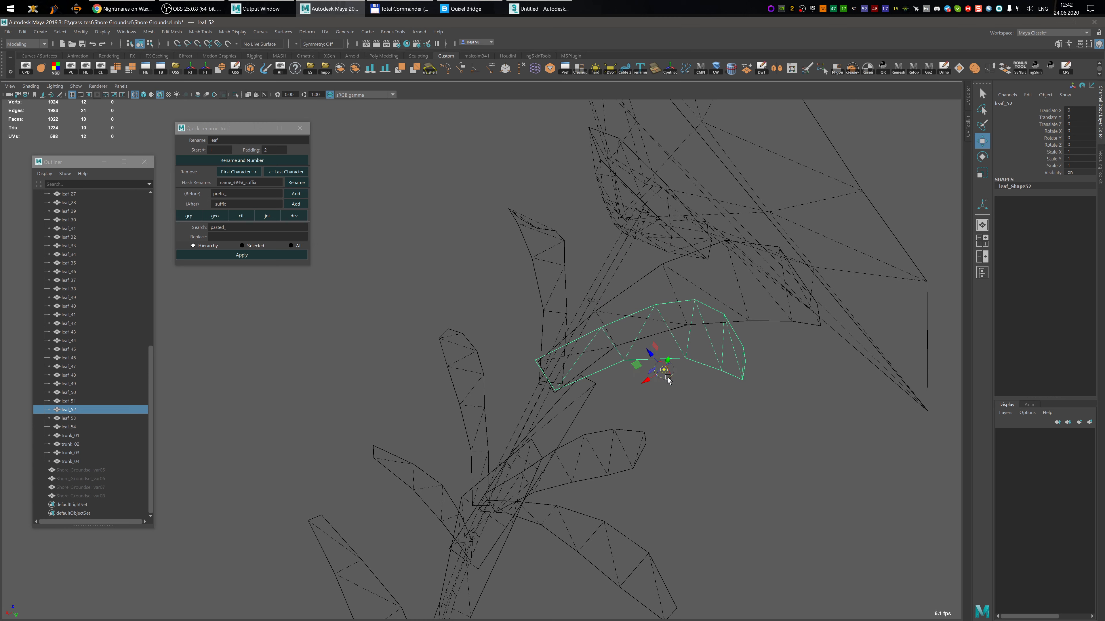
{"action": "left_click_drag", "start_coordinate": [555, 389], "coordinate": [535, 364]}
{"action": "key", "text": "d"}
- Select leaf_53 and snap its pivot to the leaf's bottom edge on the stem
{"action": "left_click", "coordinate": [70, 420]}
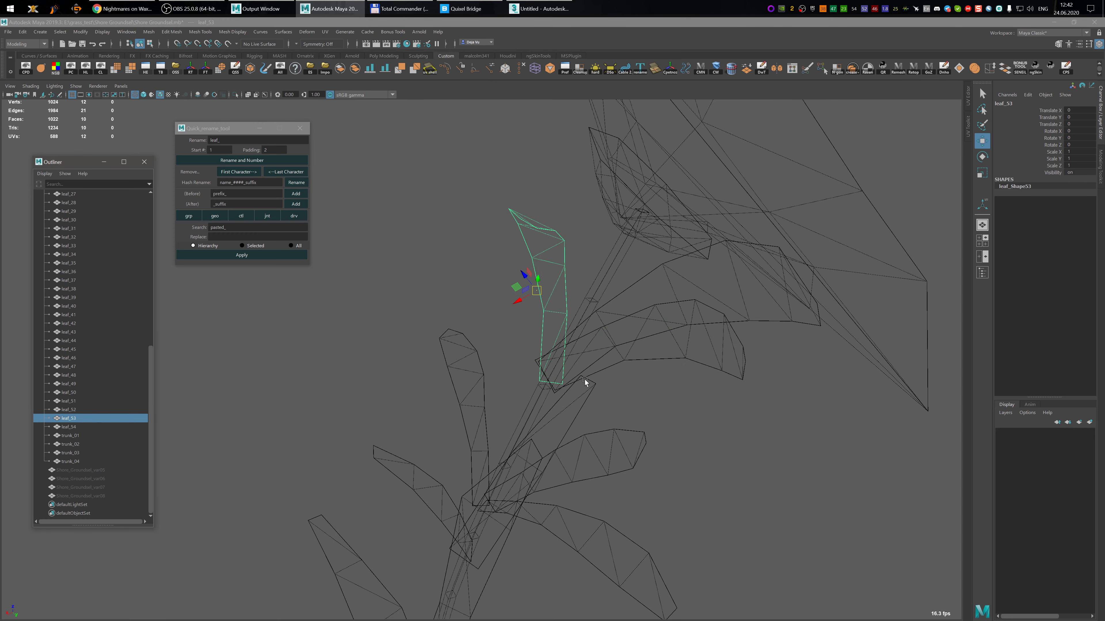
{"action": "key", "text": "d"}
{"action": "key", "text": "v"}
{"action": "left_click_drag", "start_coordinate": [536, 291], "coordinate": [521, 377]}
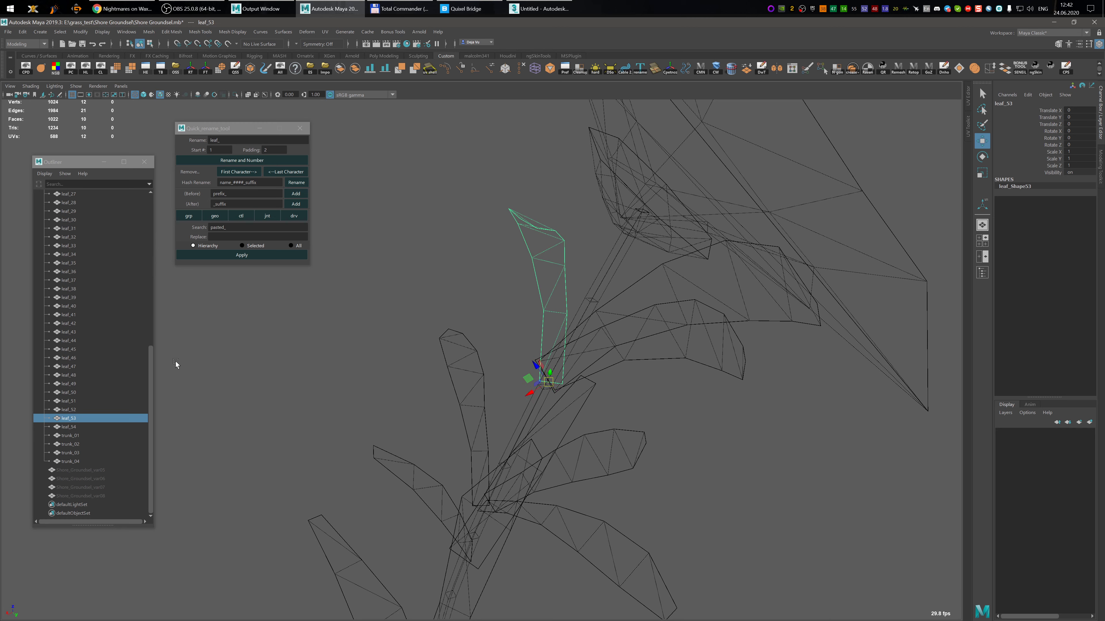
- Select leaf_54 and snap its pivot to the leaf's base end on the stem
{"action": "left_click", "coordinate": [83, 427]}
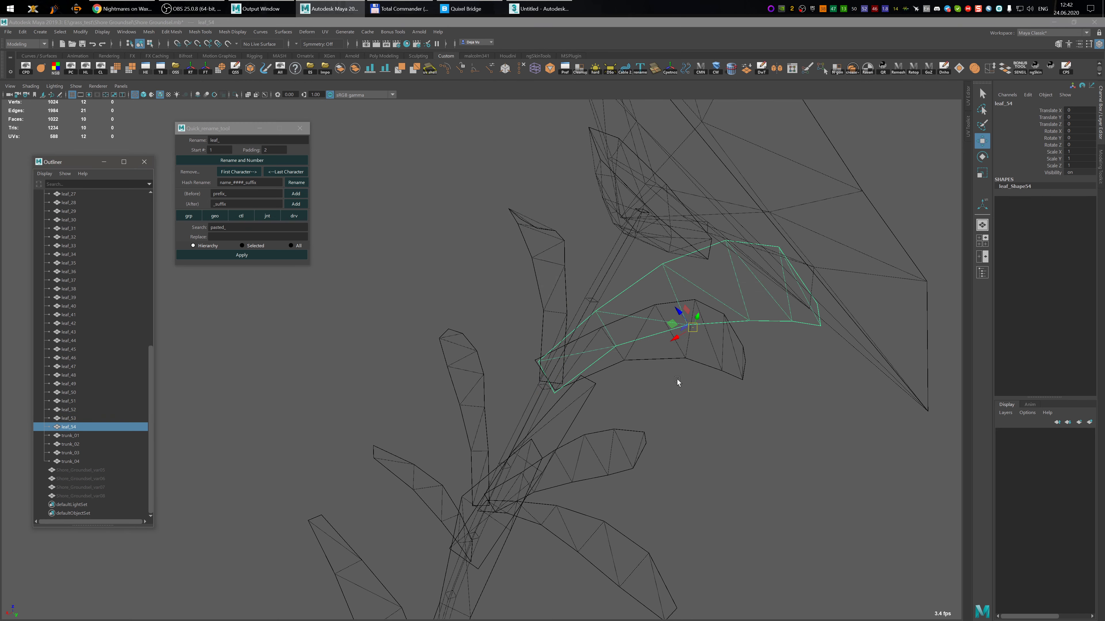
{"action": "left_click_drag", "start_coordinate": [693, 329], "coordinate": [545, 400]}
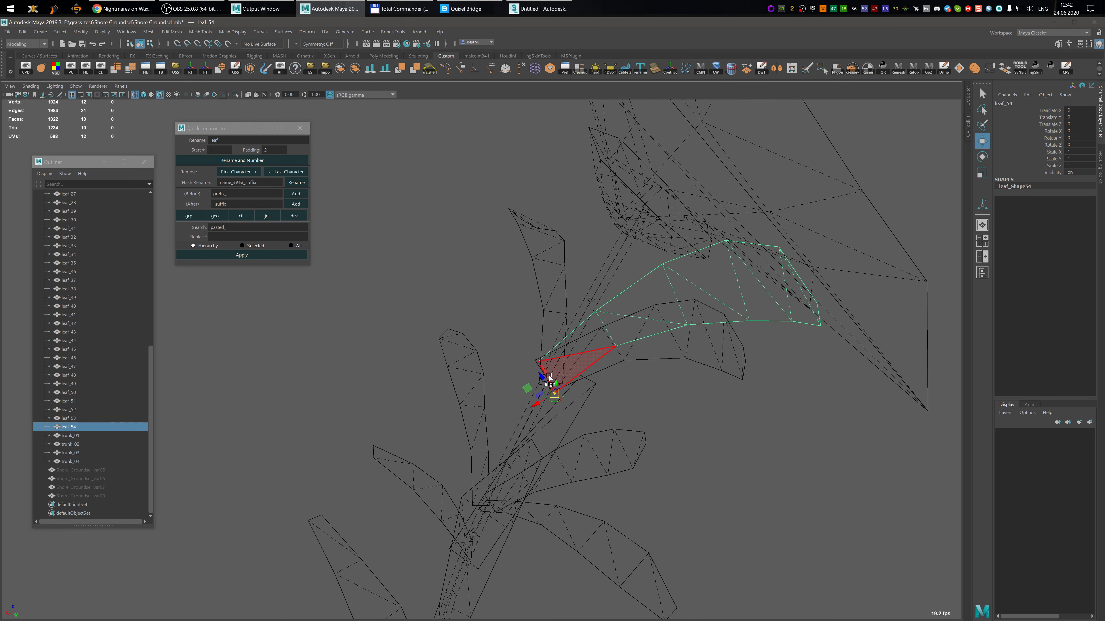
{"action": "scroll", "coordinate": [564, 365], "scroll_direction": "down", "scroll_amount": 3}
{"action": "middle_click_drag", "start_coordinate": [645, 511], "coordinate": [681, 309], "text": "alt"}
{"action": "left_click_drag", "start_coordinate": [661, 500], "coordinate": [176, 414], "text": "alt"}
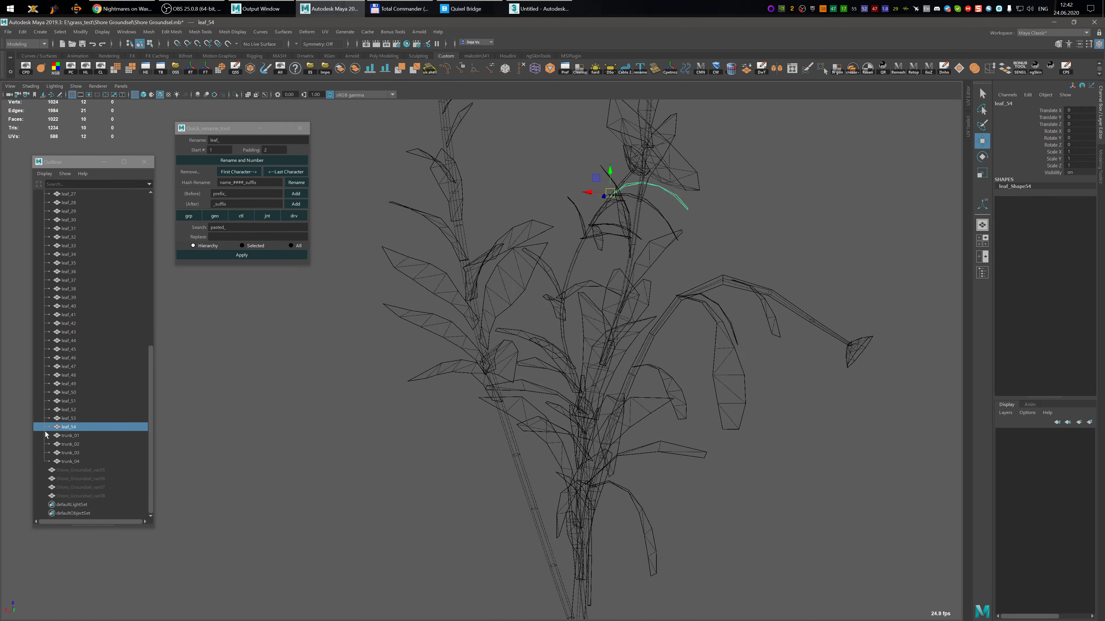
- Select trunk_01 and snap its pivot to the bottom end of the bent stem
{"action": "left_click", "coordinate": [66, 436]}
{"action": "middle_click_drag", "start_coordinate": [633, 472], "coordinate": [608, 283], "text": "alt"}
{"action": "left_click_drag", "start_coordinate": [608, 283], "coordinate": [556, 348], "text": "alt"}
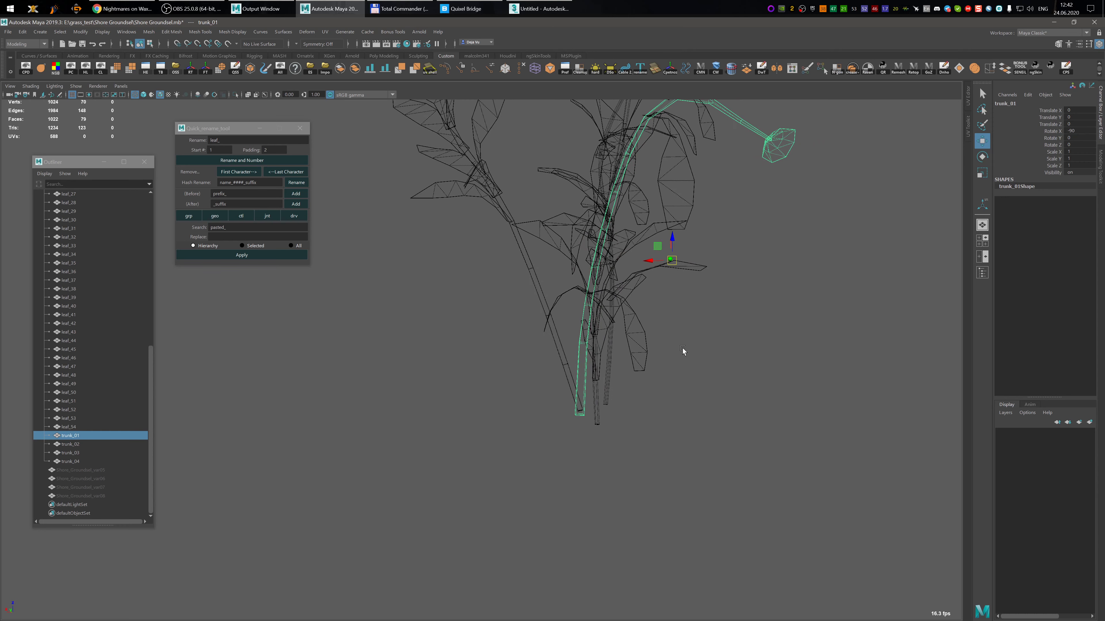
{"action": "left_click_drag", "start_coordinate": [683, 348], "coordinate": [691, 348], "text": "alt"}
{"action": "key", "text": "d"}
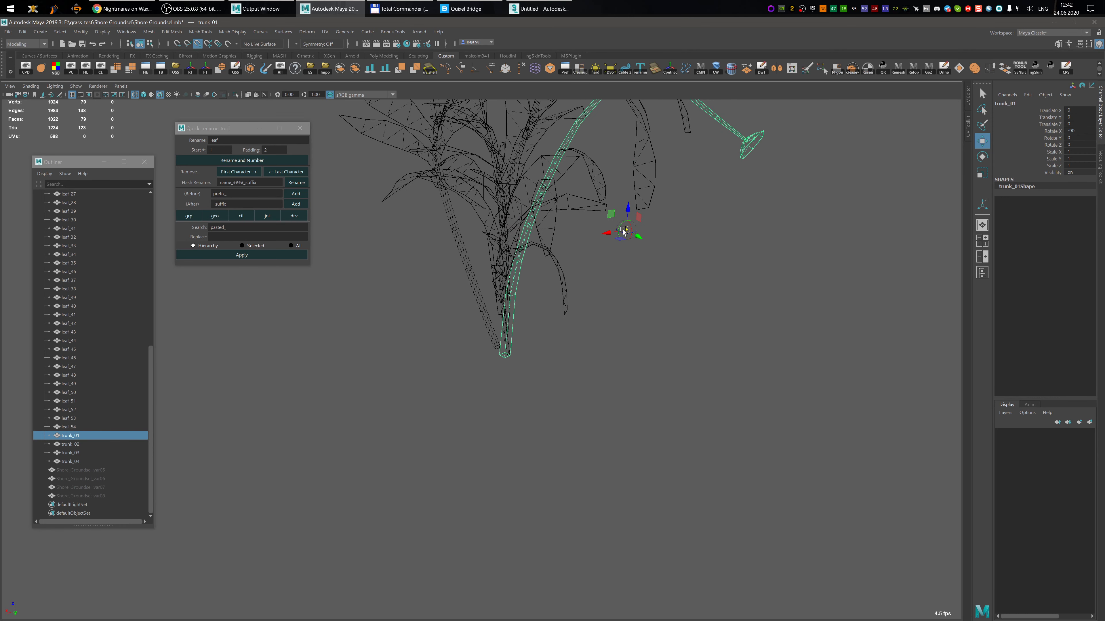
{"action": "left_click_drag", "start_coordinate": [623, 229], "coordinate": [607, 357]}
- Select trunk_03, snap its pivot to the bottom end of the leaning stem, and clear the selection
{"action": "left_click", "coordinate": [666, 350]}
{"action": "left_click_drag", "start_coordinate": [739, 413], "coordinate": [664, 442], "text": "alt"}
{"action": "key", "text": "v"}
{"action": "left_click_drag", "start_coordinate": [586, 469], "coordinate": [525, 505]}
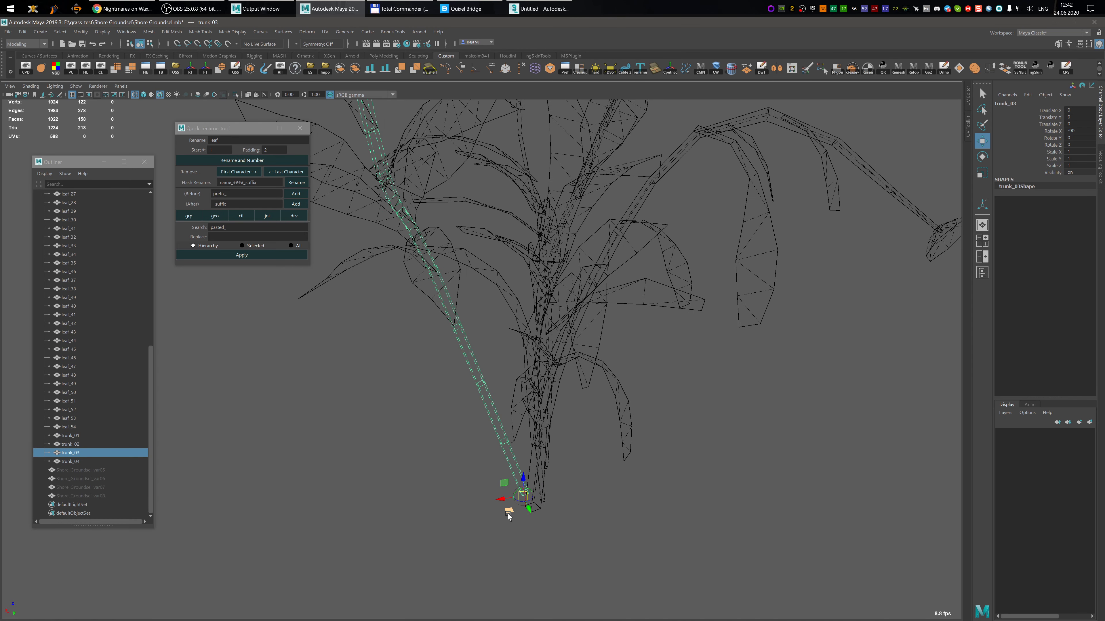
{"action": "left_click", "coordinate": [545, 502]}
{"action": "left_click", "coordinate": [524, 498]}
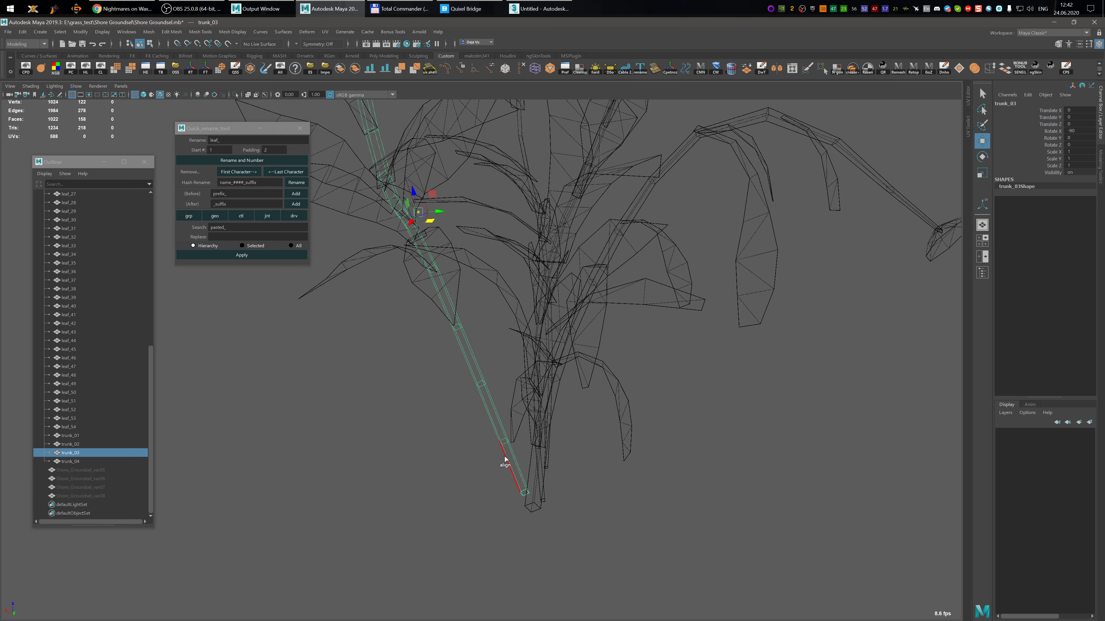
{"action": "key", "text": "v"}
{"action": "left_click_drag", "start_coordinate": [418, 212], "coordinate": [506, 497]}
{"action": "left_click", "coordinate": [551, 498]}
{"action": "left_click", "coordinate": [521, 490]}
{"action": "left_click", "coordinate": [545, 505]}
{"action": "left_click_drag", "start_coordinate": [583, 512], "coordinate": [512, 508], "text": "alt"}
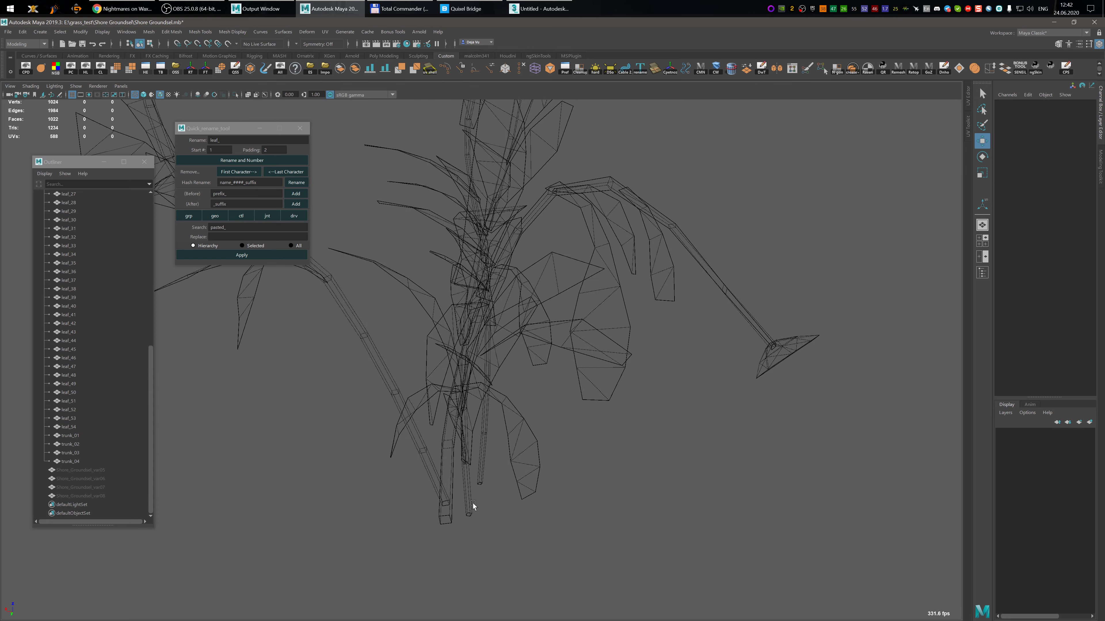
- Select trunk_02 and snap its pivot to the bottom end of its stem
{"action": "left_click", "coordinate": [469, 503]}
{"action": "key", "text": "d"}
{"action": "key", "text": "v"}
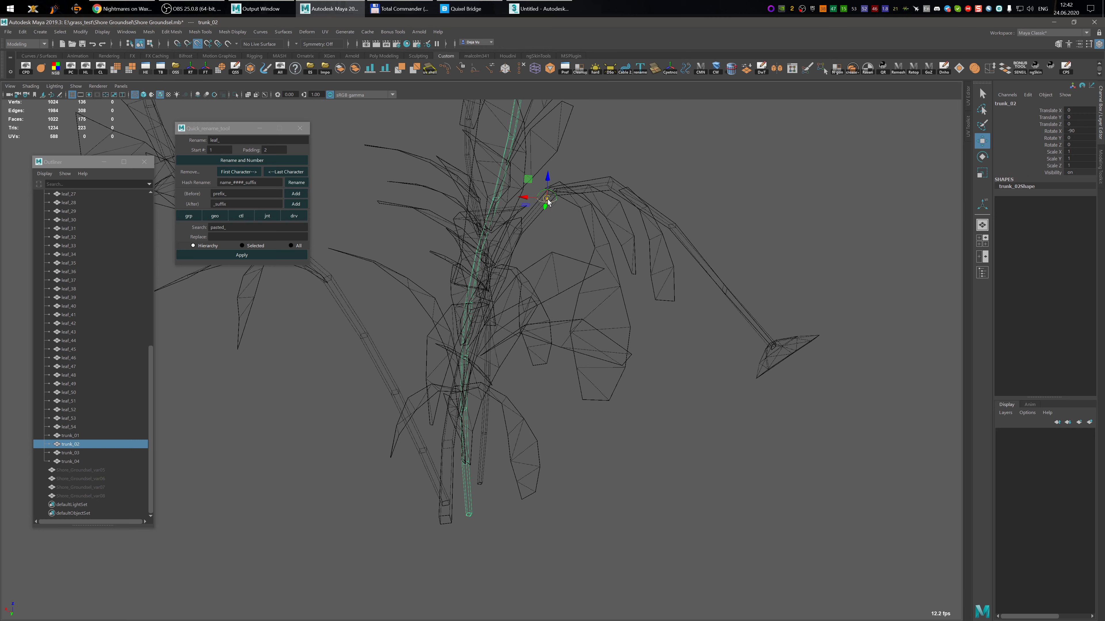
{"action": "left_click_drag", "start_coordinate": [547, 199], "coordinate": [467, 531]}
- Select trunk_04, place its pivot at the bottom end of its stem, and clear the selection
{"action": "left_click", "coordinate": [486, 481]}
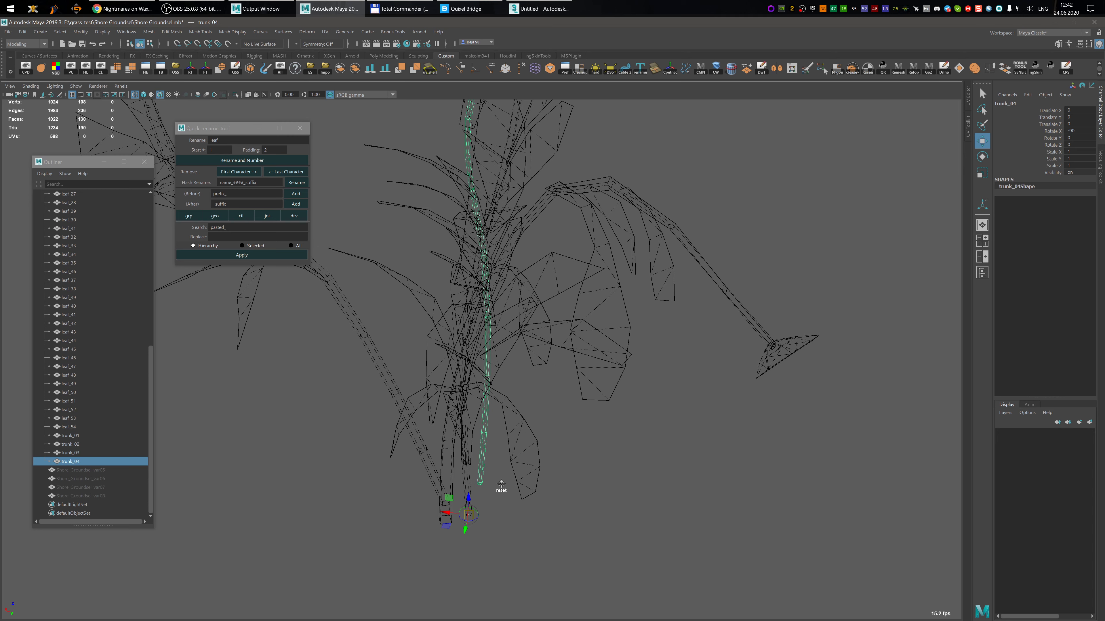
{"action": "key", "text": "ctrl+z"}
{"action": "key", "text": "v"}
{"action": "key", "text": "d"}
{"action": "key", "text": "v"}
{"action": "key", "text": "d"}
{"action": "middle_click_drag", "start_coordinate": [526, 370], "coordinate": [547, 507]}
{"action": "scroll", "coordinate": [542, 479], "scroll_direction": "down", "scroll_amount": 4}
{"action": "left_click", "coordinate": [585, 487]}
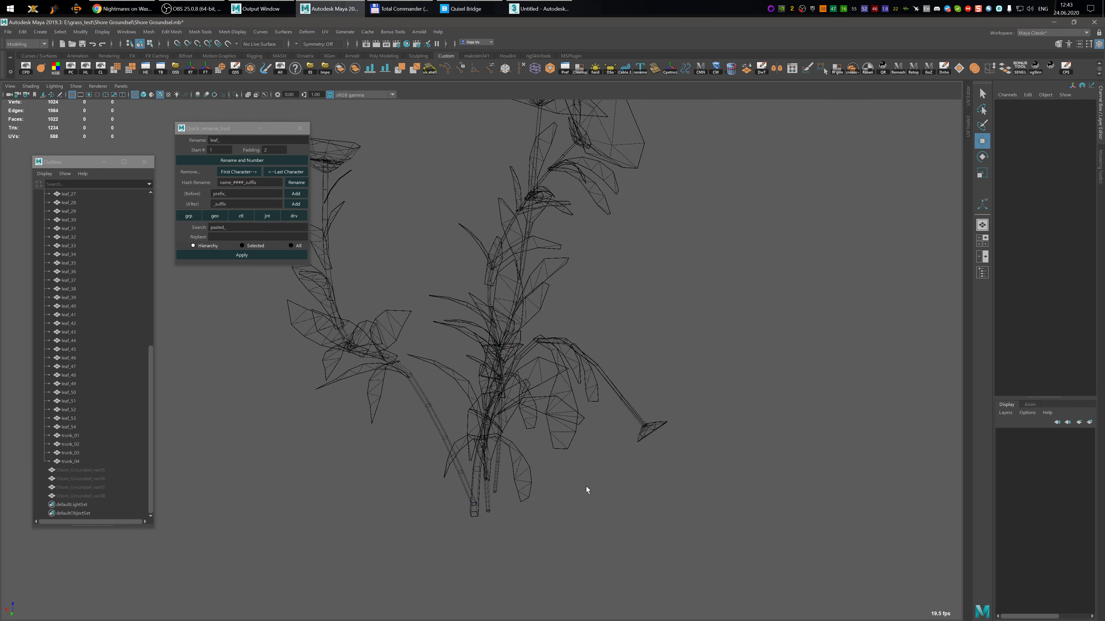
- Select trunk_01 together with all the leaves attached to its bent stem
{"action": "scroll", "coordinate": [583, 475], "scroll_direction": "down", "scroll_amount": 3}
{"action": "middle_click_drag", "start_coordinate": [571, 464], "coordinate": [582, 472], "text": "alt"}
{"action": "left_click_drag", "start_coordinate": [582, 472], "coordinate": [561, 407], "text": "alt"}
{"action": "scroll", "coordinate": [481, 268], "scroll_direction": "up", "scroll_amount": 3}
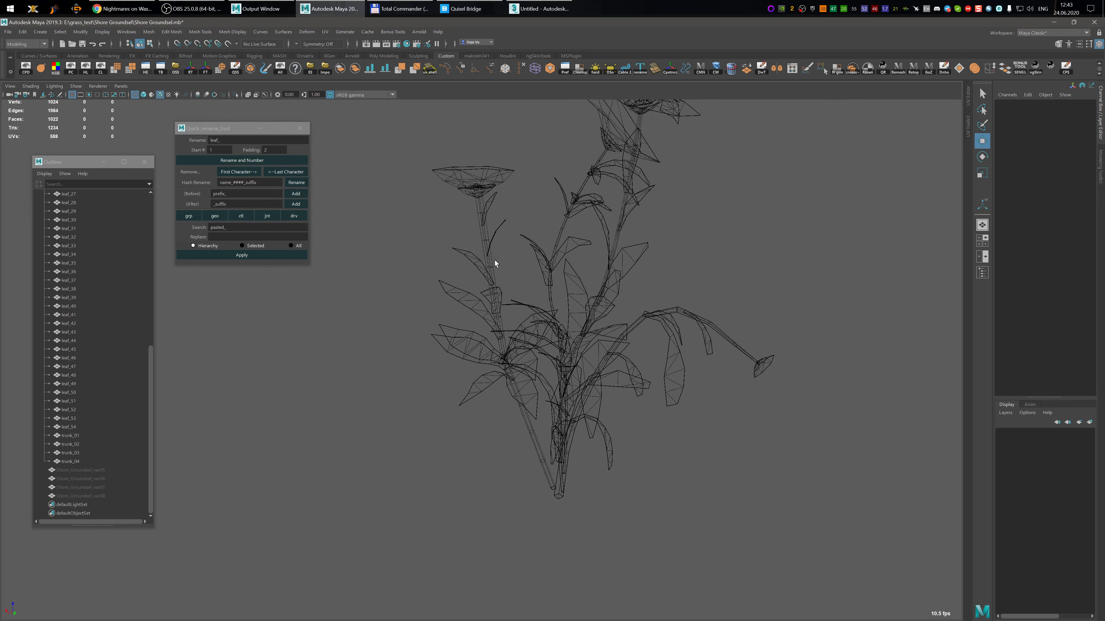
{"action": "left_click", "coordinate": [74, 436]}
{"action": "scroll", "coordinate": [609, 413], "scroll_direction": "down", "scroll_amount": 2}
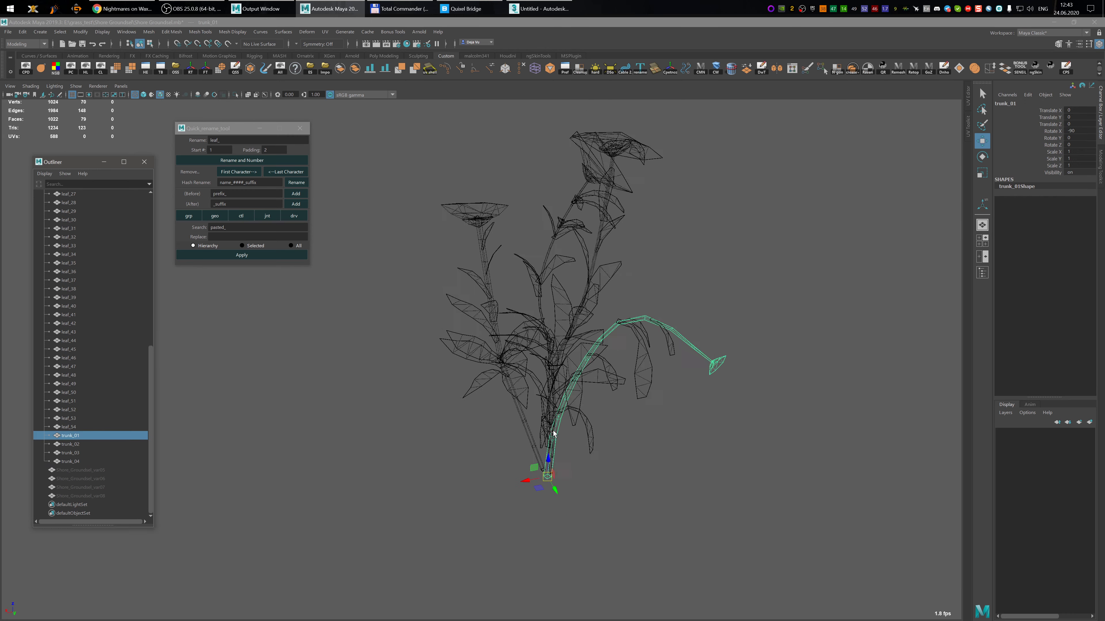
{"action": "left_click_drag", "start_coordinate": [617, 416], "coordinate": [679, 431], "text": "alt"}
{"action": "left_click_drag", "start_coordinate": [679, 432], "coordinate": [608, 353]}
{"action": "left_click_drag", "start_coordinate": [678, 377], "coordinate": [701, 369], "text": "shift"}
{"action": "left_click", "coordinate": [668, 287], "text": "shift"}
{"action": "mouse_move", "coordinate": [692, 322]}
{"action": "left_mouse_down", "text": "alt"}
{"action": "mouse_move", "coordinate": [739, 325]}
{"action": "mouse_move", "coordinate": [711, 315]}
{"action": "mouse_move", "coordinate": [631, 371]}
{"action": "mouse_move", "coordinate": [711, 321]}
{"action": "mouse_move", "coordinate": [696, 327]}
{"action": "left_mouse_up", "text": "alt"}
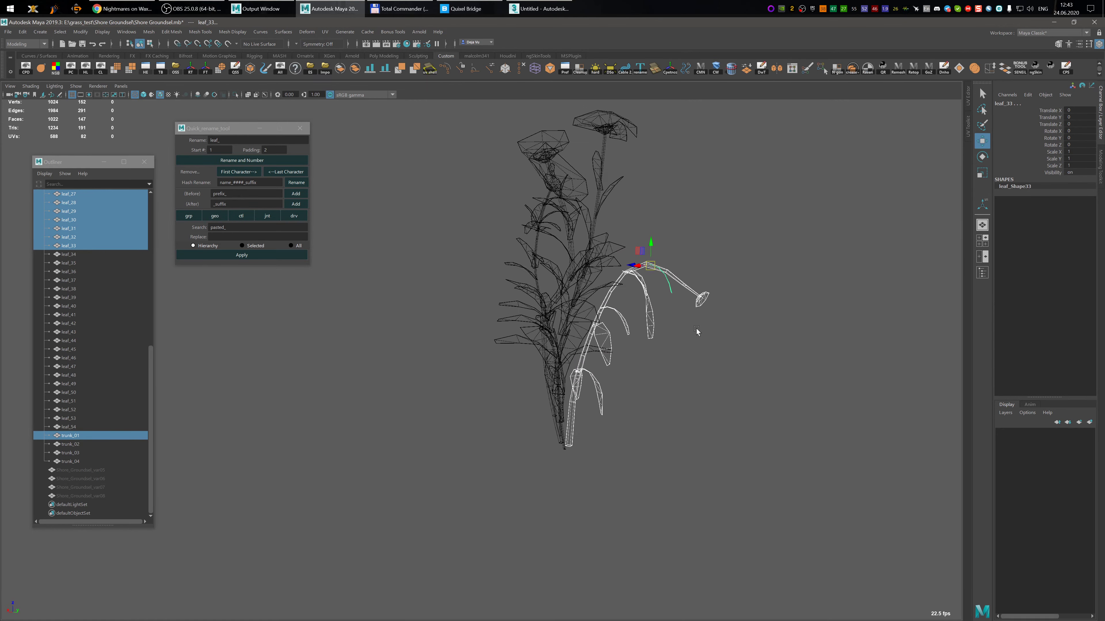
- Remove trunk_01 from the selection and rename its leaves as a numbered series with the base name leaf_01_
{"action": "left_click", "coordinate": [690, 289], "text": "ctrl"}
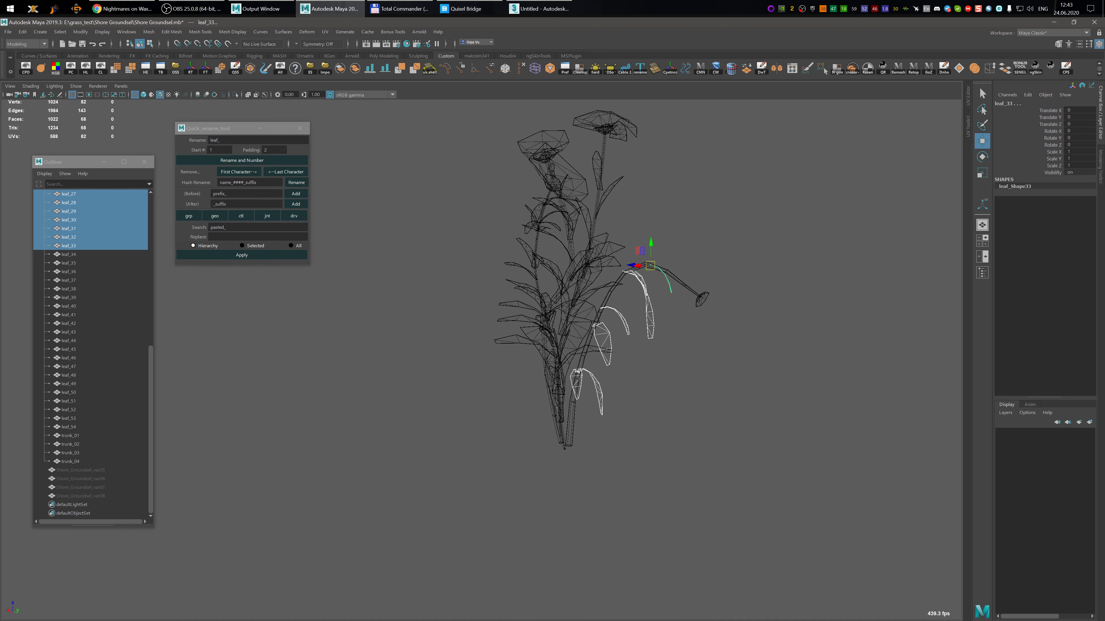
{"action": "left_click", "coordinate": [218, 140]}
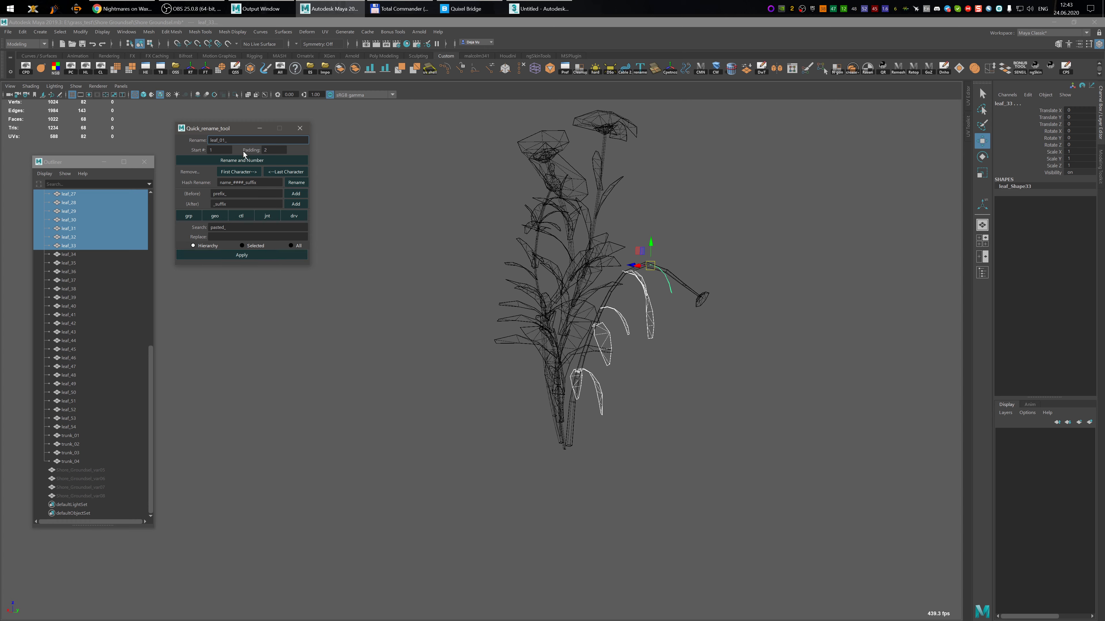
{"action": "left_click", "coordinate": [248, 161]}
- Add trunk_01 to the selected leaf_01_ leaves and hide the whole bent stem
{"action": "left_click_drag", "start_coordinate": [612, 357], "coordinate": [648, 336], "text": "alt"}
{"action": "left_click", "coordinate": [70, 435], "text": "ctrl"}
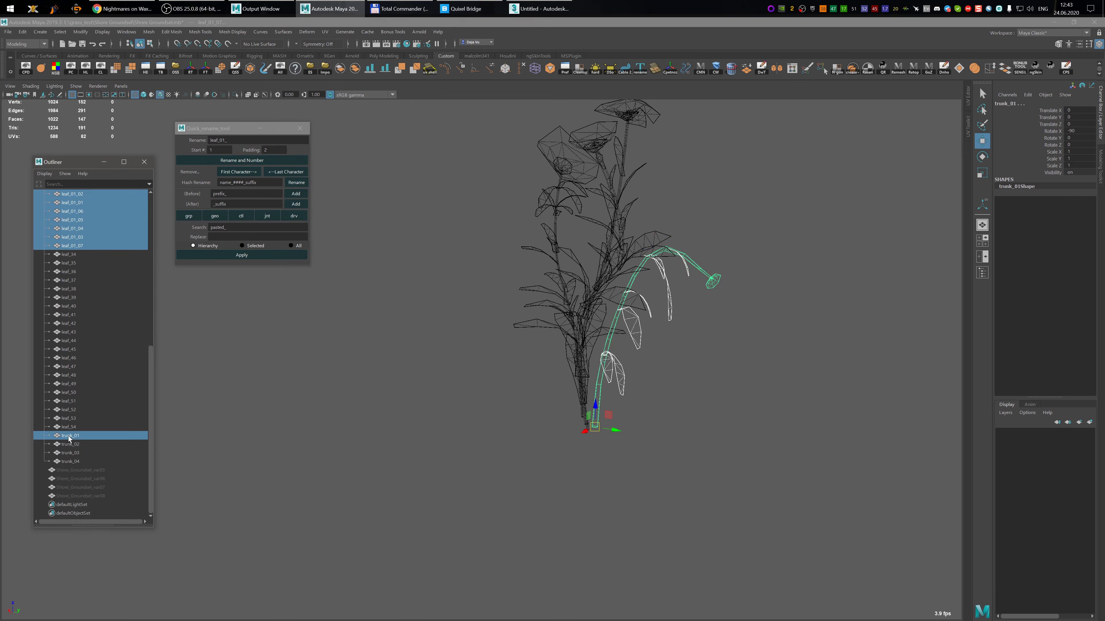
{"action": "key", "text": "ctrl+h"}
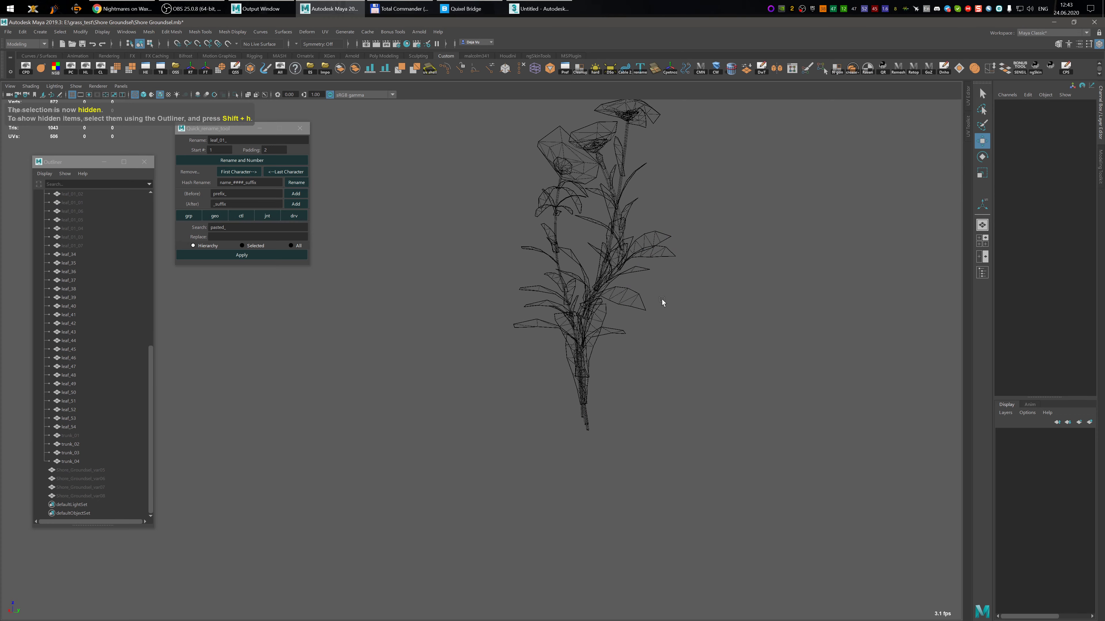
- Select only the leaves on the curved trunk_03 stem and rename them as a numbered series with the base name leaf_03_
{"action": "left_click_drag", "start_coordinate": [662, 299], "coordinate": [413, 315], "text": "alt"}
{"action": "left_click", "coordinate": [451, 425]}
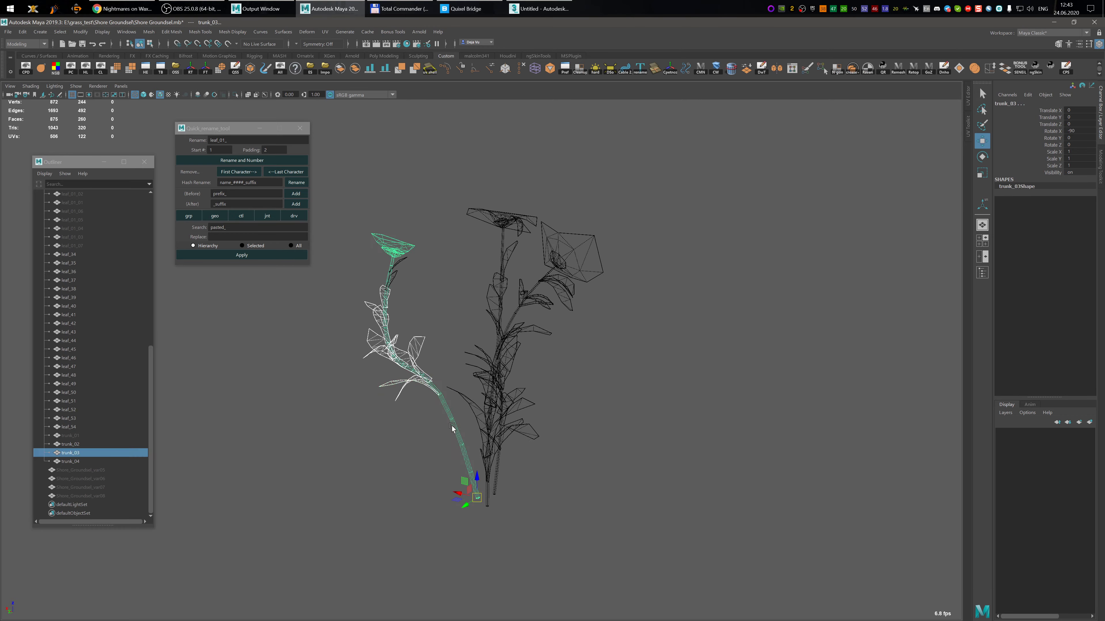
{"action": "key", "text": "ctrl+z"}
{"action": "left_click_drag", "start_coordinate": [434, 315], "coordinate": [405, 282], "text": "alt"}
{"action": "left_click_drag", "start_coordinate": [396, 215], "coordinate": [436, 326], "text": "ctrl+shift"}
{"action": "left_click", "coordinate": [403, 250], "text": "ctrl"}
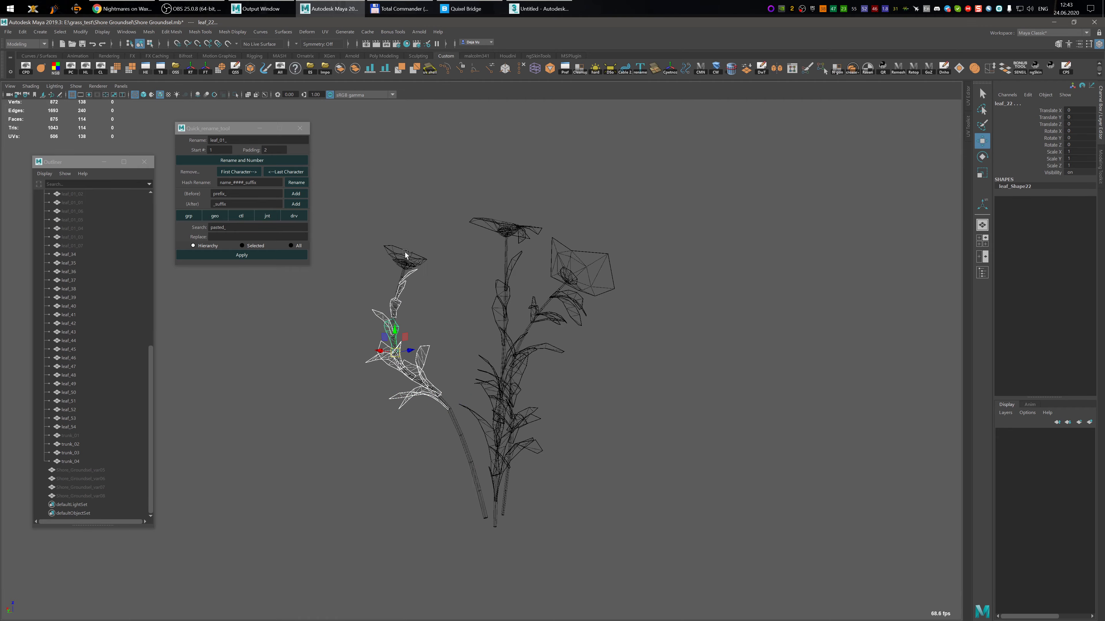
{"action": "mouse_move", "coordinate": [451, 267]}
{"action": "left_mouse_down", "text": "alt"}
{"action": "mouse_move", "coordinate": [510, 262]}
{"action": "mouse_move", "coordinate": [450, 275]}
{"action": "left_mouse_up", "text": "alt"}
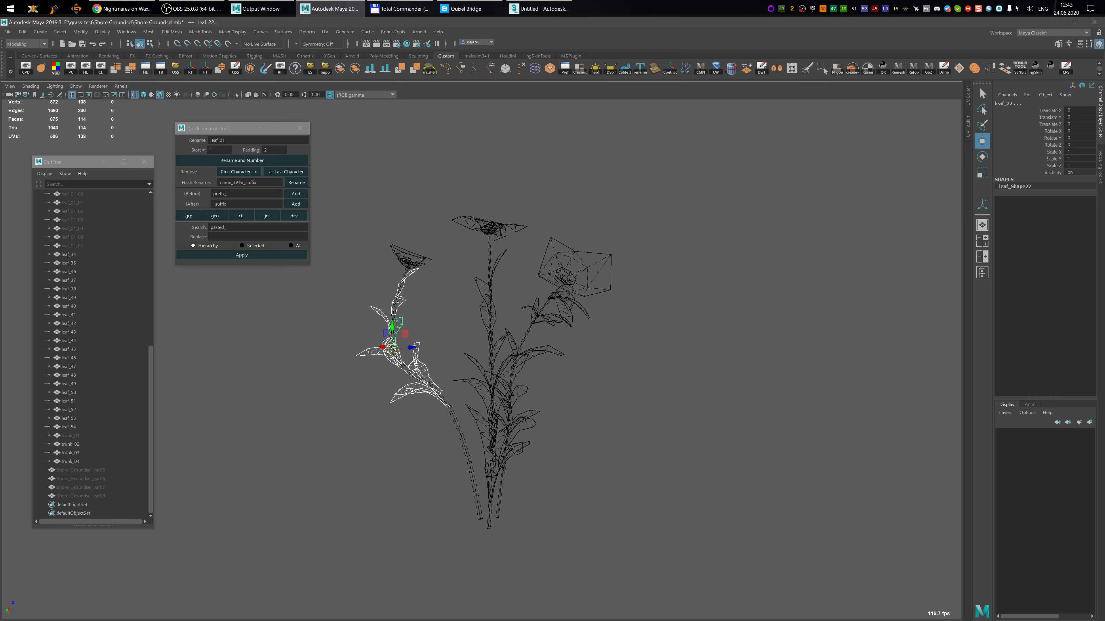
{"action": "left_click", "coordinate": [225, 140]}
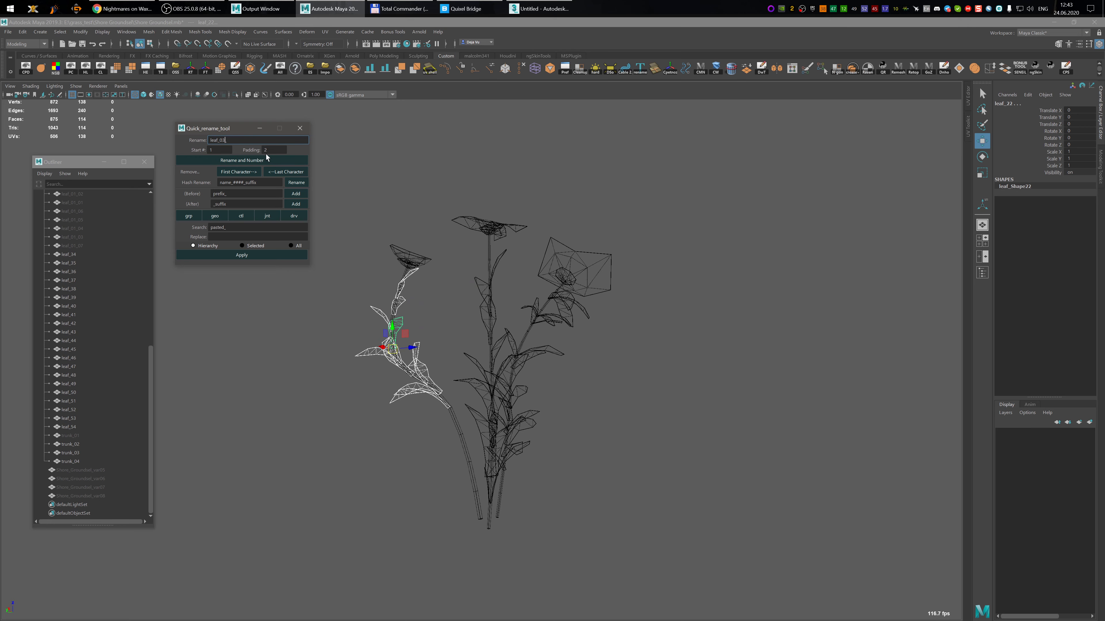
{"action": "left_click", "coordinate": [242, 162]}
- Add trunk_03 to its selected leaves and hide the complete stem
{"action": "middle_click_drag", "start_coordinate": [488, 337], "coordinate": [498, 290], "text": "alt"}
{"action": "left_click", "coordinate": [469, 387]}
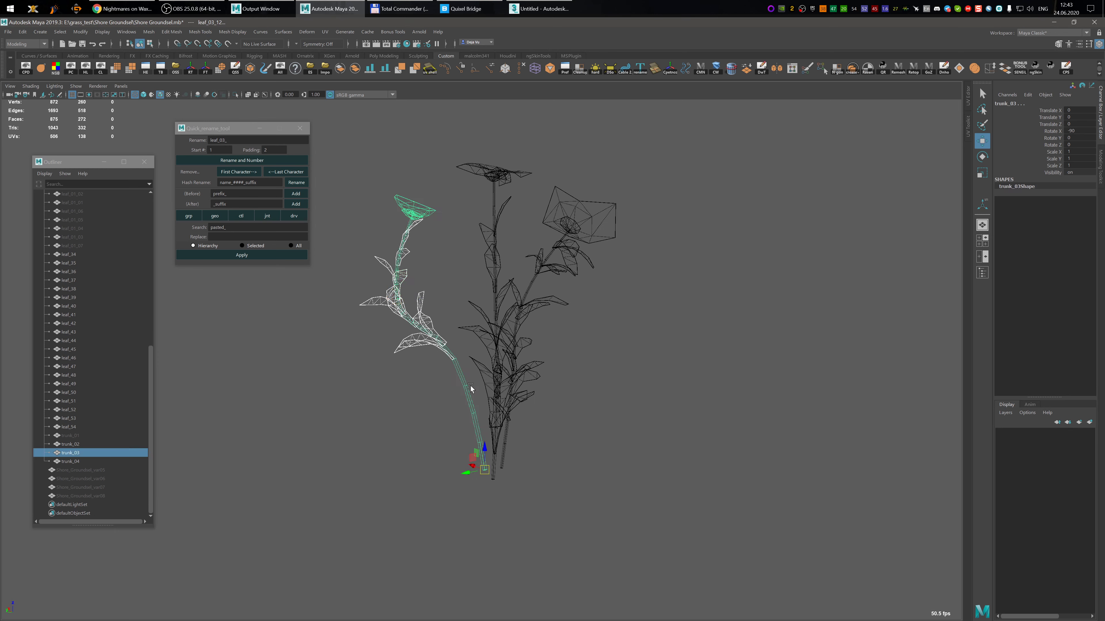
{"action": "key", "text": "ctrl+h"}
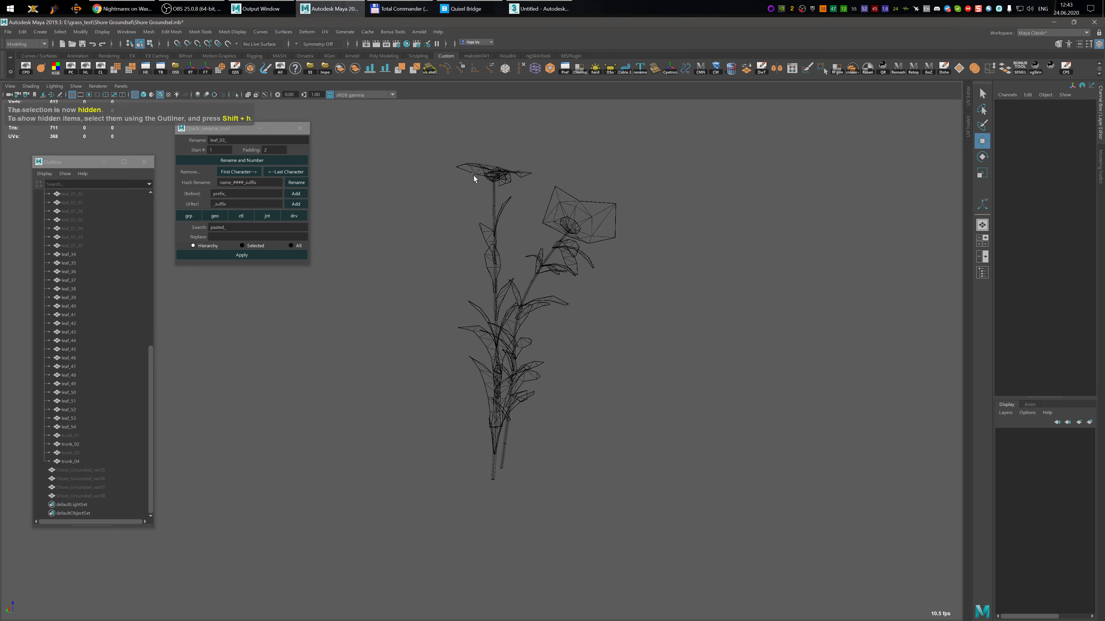
- Select trunk_02 together with all the leaves along its stem, down to the lowest ones near the base
{"action": "left_click", "coordinate": [494, 194]}
{"action": "left_click_drag", "start_coordinate": [493, 194], "coordinate": [462, 250], "text": "alt"}
{"action": "left_click_drag", "start_coordinate": [437, 206], "coordinate": [495, 343], "text": "ctrl+shift"}
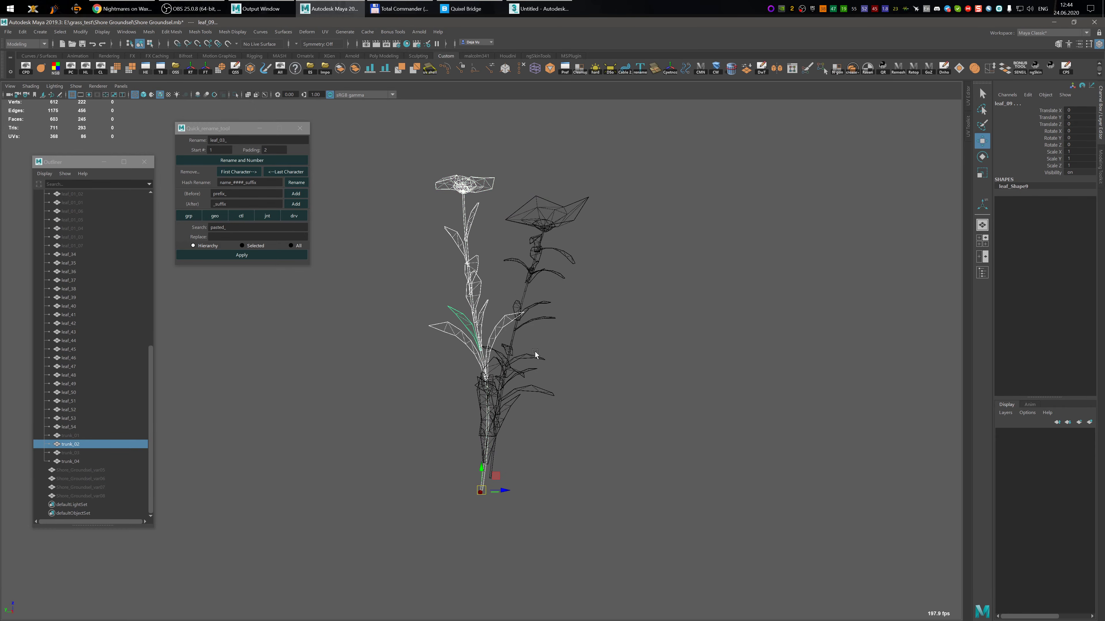
{"action": "middle_click_drag", "start_coordinate": [535, 355], "coordinate": [547, 275], "text": "alt"}
{"action": "left_click_drag", "start_coordinate": [547, 274], "coordinate": [509, 319], "text": "alt"}
{"action": "scroll", "coordinate": [493, 319], "scroll_direction": "up", "scroll_amount": 5}
{"action": "left_click_drag", "start_coordinate": [477, 355], "coordinate": [426, 320], "text": "ctrl+shift"}
{"action": "left_click_drag", "start_coordinate": [457, 350], "coordinate": [381, 359], "text": "alt"}
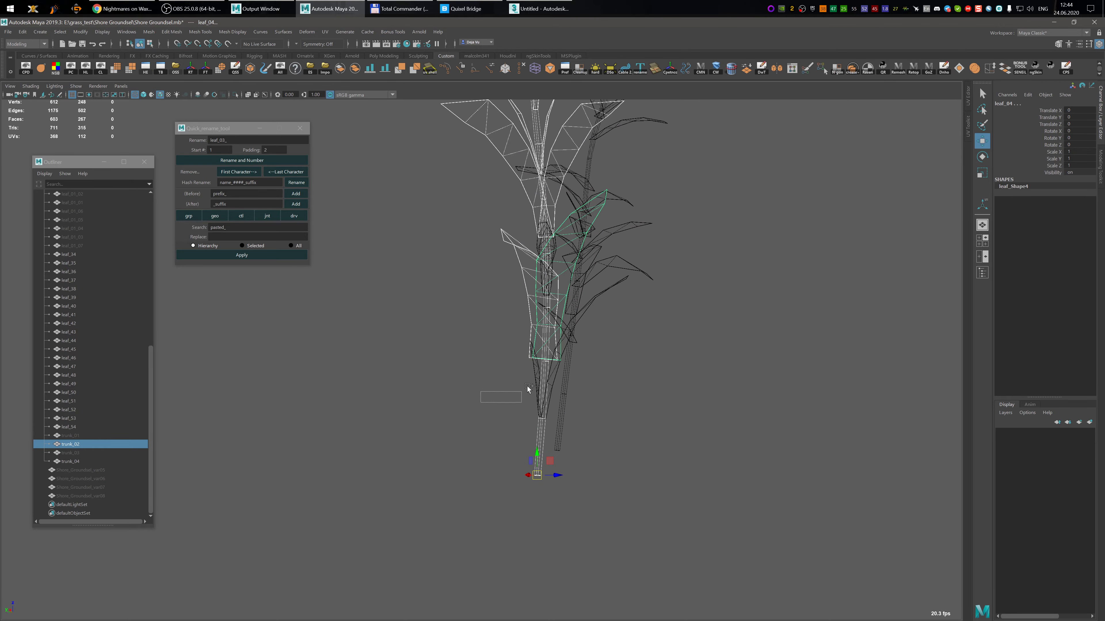
{"action": "left_click_drag", "start_coordinate": [527, 386], "coordinate": [616, 335]}
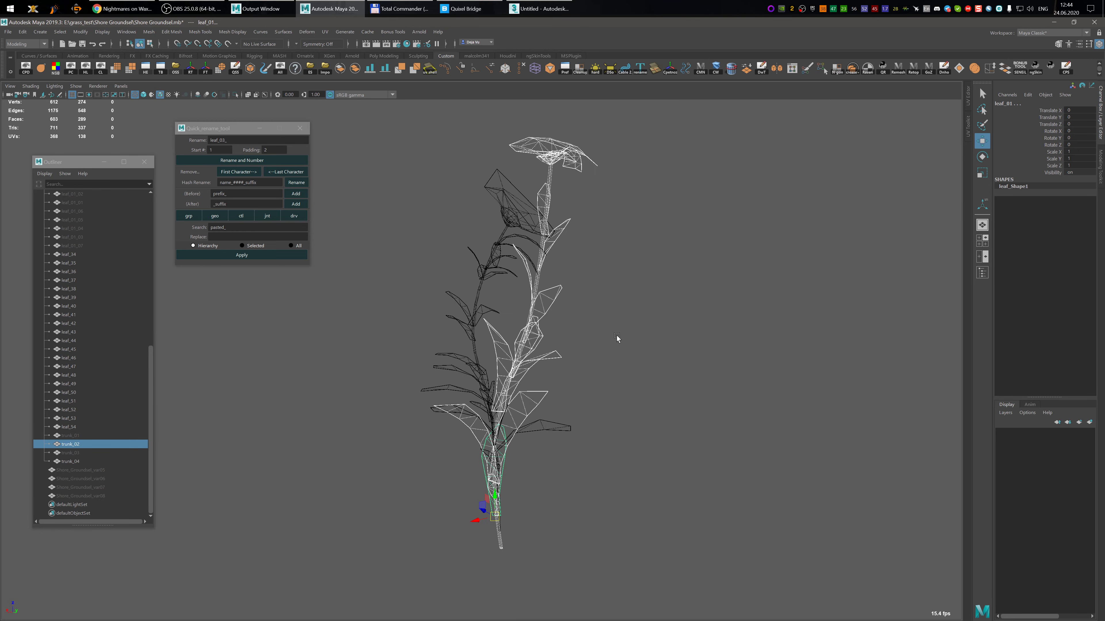
- Remove trunk_02 from the selection and rename its leaves as a numbered series with the base name leaf_02_
{"action": "middle_click_drag", "start_coordinate": [616, 335], "coordinate": [624, 408], "text": "alt"}
{"action": "left_click", "coordinate": [543, 223], "text": "ctrl"}
{"action": "scroll", "coordinate": [692, 317], "scroll_direction": "down", "scroll_amount": 1}
{"action": "middle_click_drag", "start_coordinate": [692, 318], "coordinate": [721, 206], "text": "alt"}
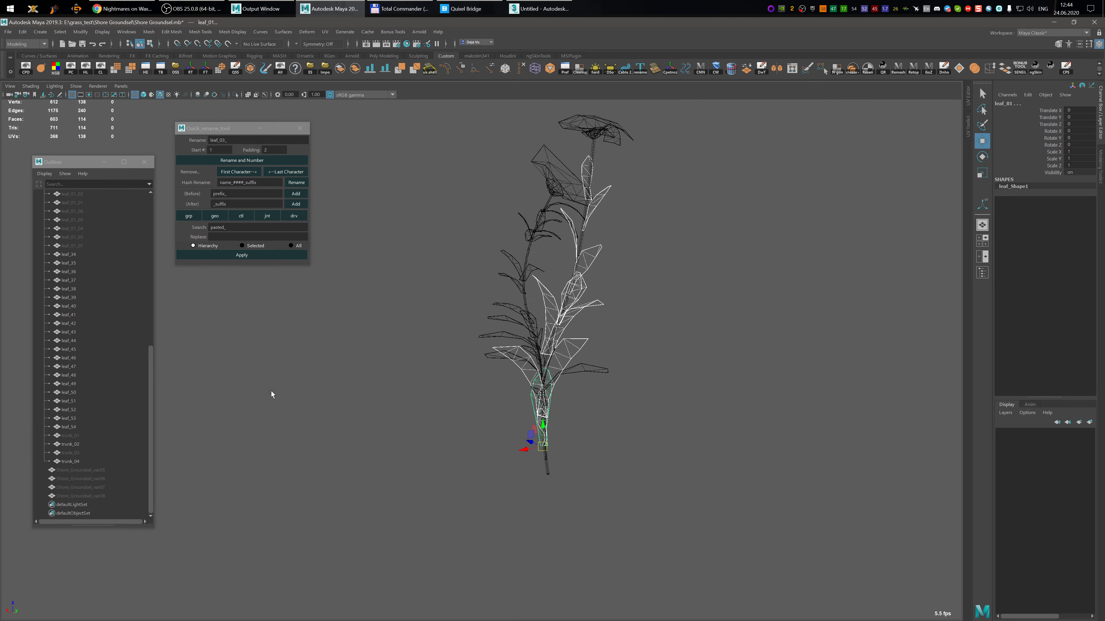
{"action": "left_click_drag", "start_coordinate": [558, 484], "coordinate": [517, 489], "text": "alt"}
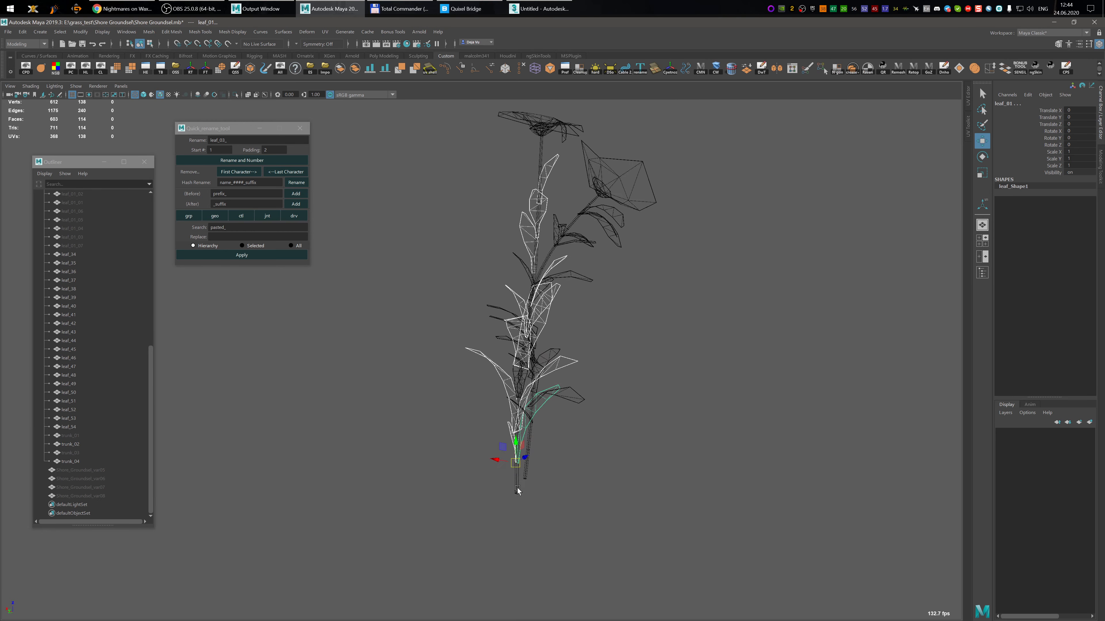
{"action": "left_click", "coordinate": [518, 486], "text": "shift"}
{"action": "key", "text": "ctrl+z"}
{"action": "middle_click_drag", "start_coordinate": [596, 343], "coordinate": [595, 368], "text": "alt"}
{"action": "left_click", "coordinate": [226, 140]}
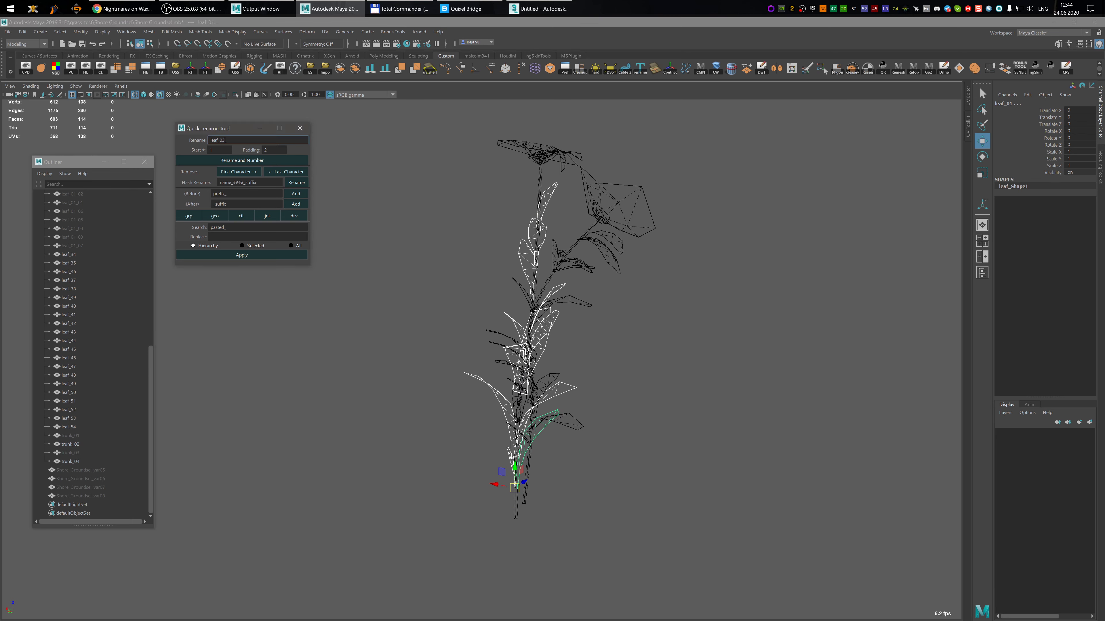
{"action": "type", "text": "2_"}
{"action": "left_click", "coordinate": [229, 161]}
- Add trunk_02 to its selected leaves and hide the complete stem
{"action": "left_click_drag", "start_coordinate": [500, 260], "coordinate": [484, 350], "text": "alt"}
{"action": "left_click", "coordinate": [430, 179]}
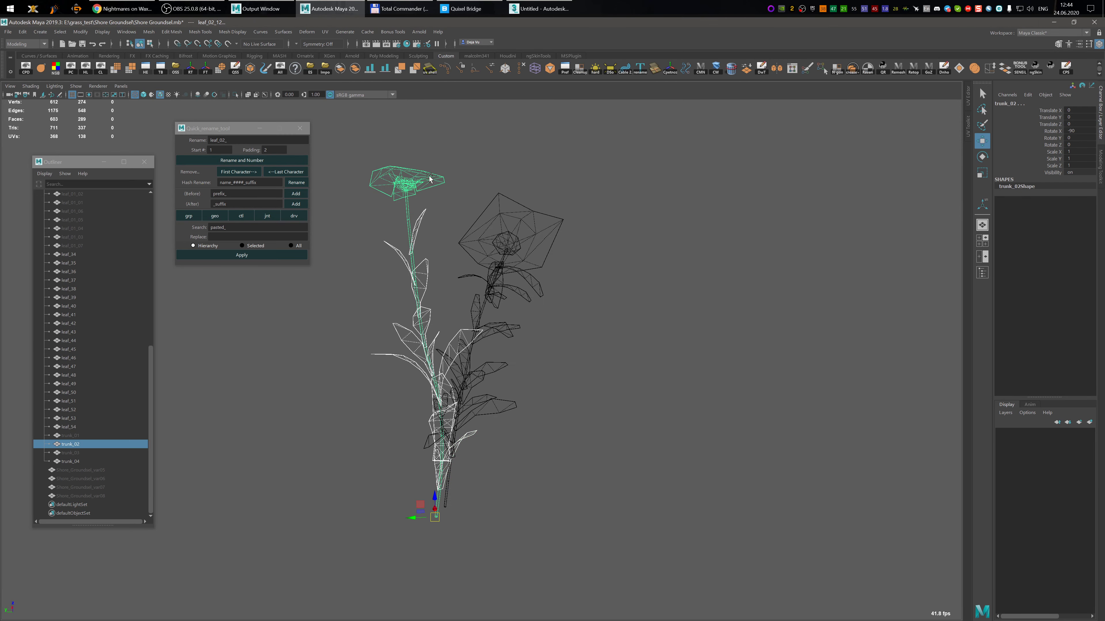
{"action": "key", "text": "ctrl+h"}
- Select all remaining leaves without trunk_04 and rename them as a numbered series with the base name leaf_04_
{"action": "left_click_drag", "start_coordinate": [459, 229], "coordinate": [622, 467]}
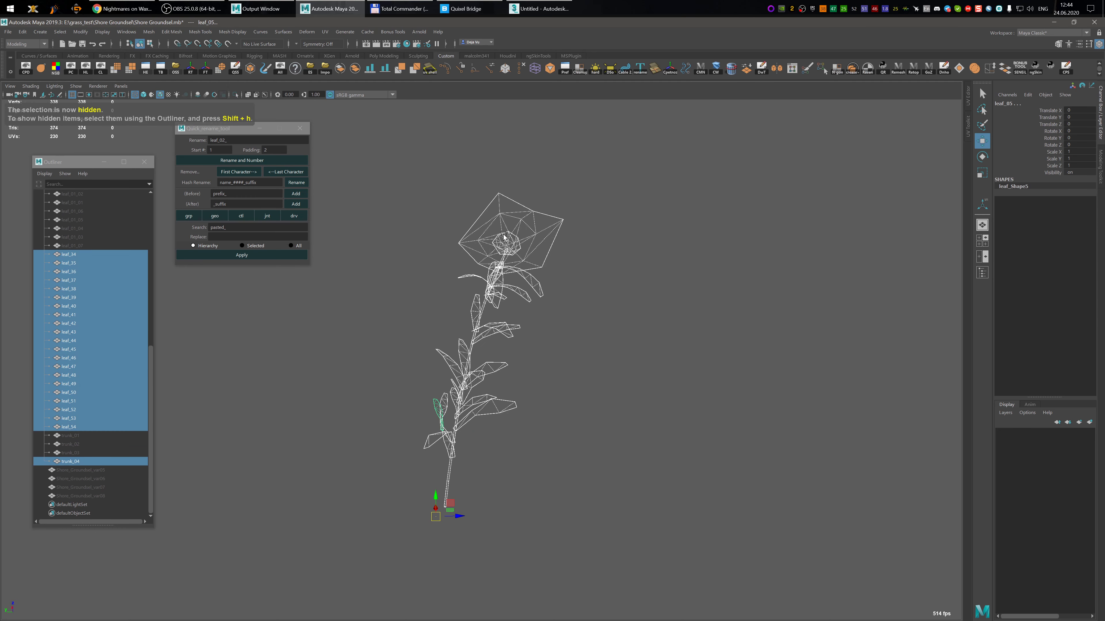
{"action": "left_click_drag", "start_coordinate": [536, 174], "coordinate": [465, 225], "text": "ctrl"}
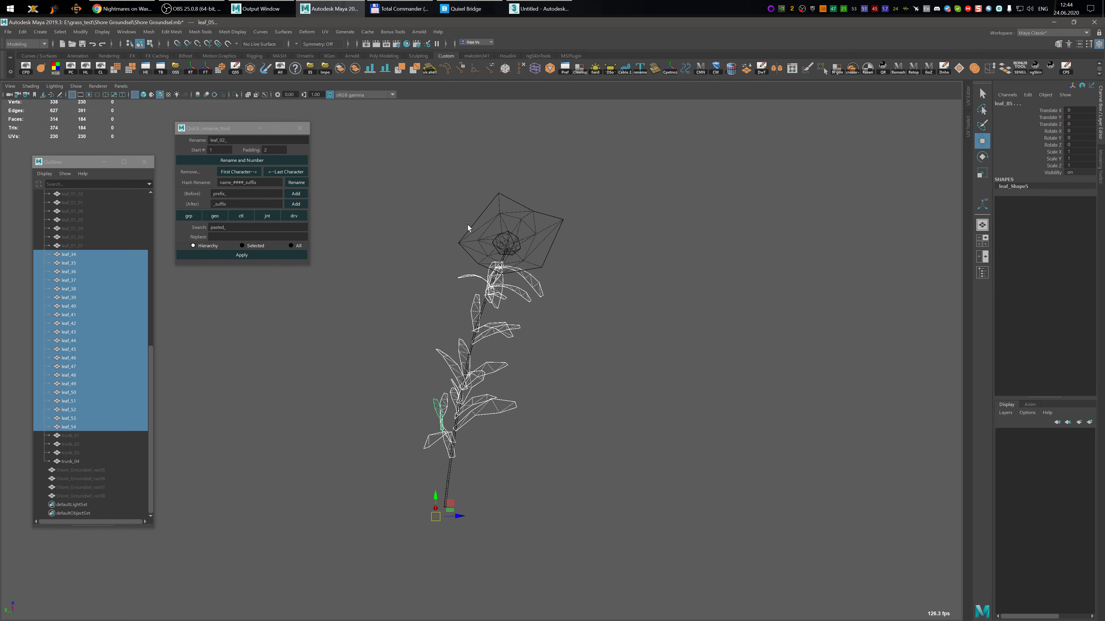
{"action": "left_click", "coordinate": [70, 461]}
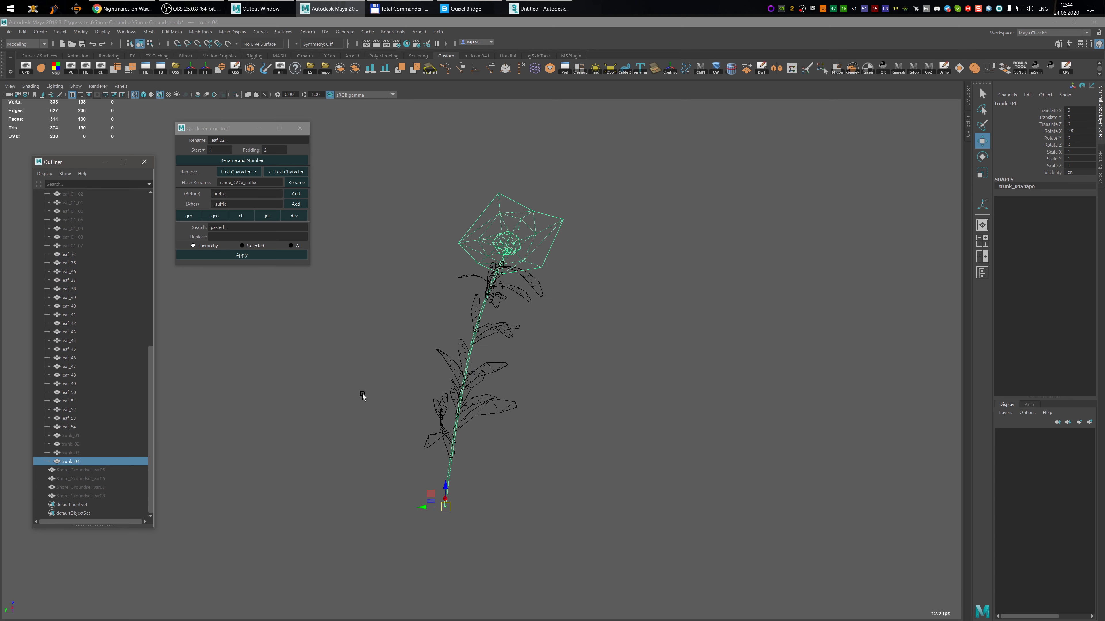
{"action": "left_click_drag", "start_coordinate": [383, 165], "coordinate": [650, 506]}
{"action": "left_click_drag", "start_coordinate": [395, 569], "coordinate": [547, 486], "text": "ctrl"}
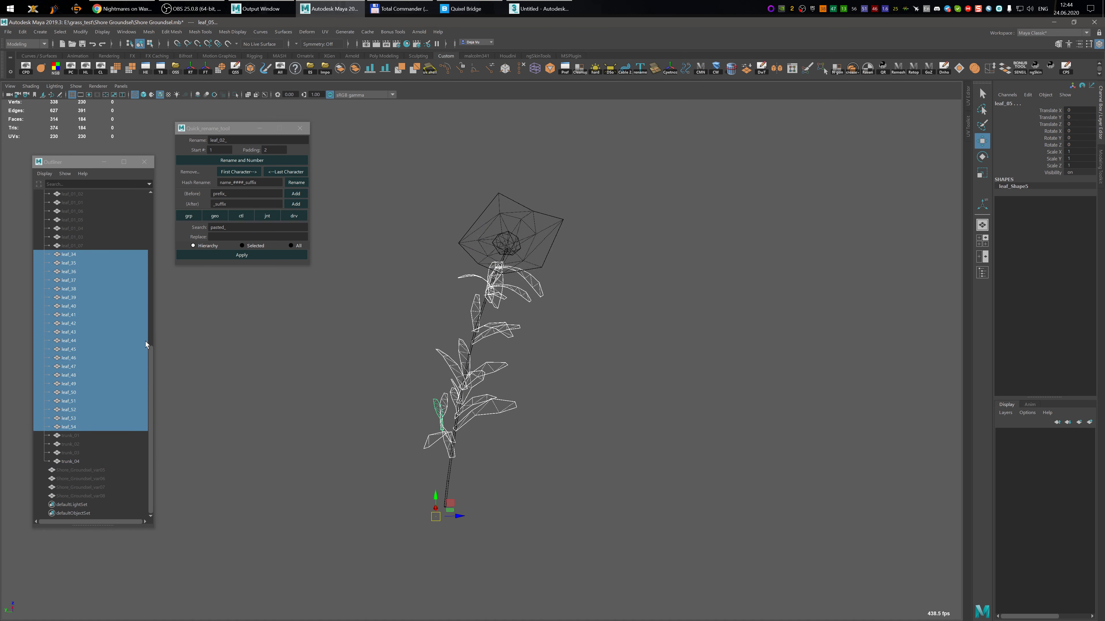
{"action": "left_click", "coordinate": [225, 140]}
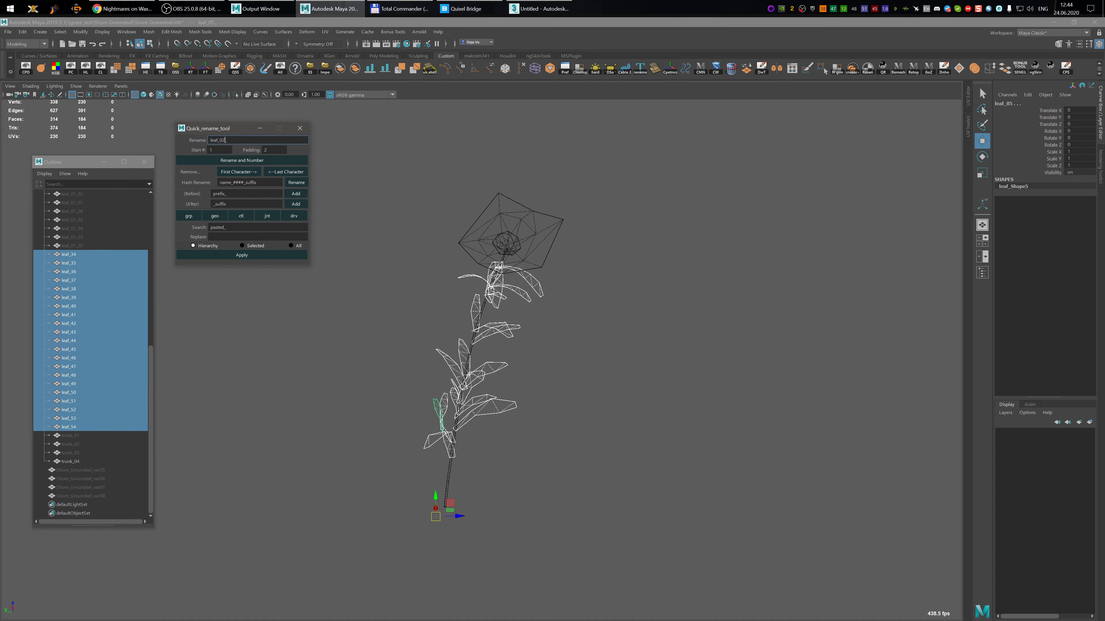
{"action": "type", "text": "4_"}
{"action": "left_click", "coordinate": [239, 157]}
- Inspect the leaves around trunk_04 for strays and unhide trunk_01, trunk_02 and trunk_03 for comparison
{"action": "left_click_drag", "start_coordinate": [496, 369], "coordinate": [639, 377], "text": "alt"}
{"action": "left_click", "coordinate": [639, 377]}
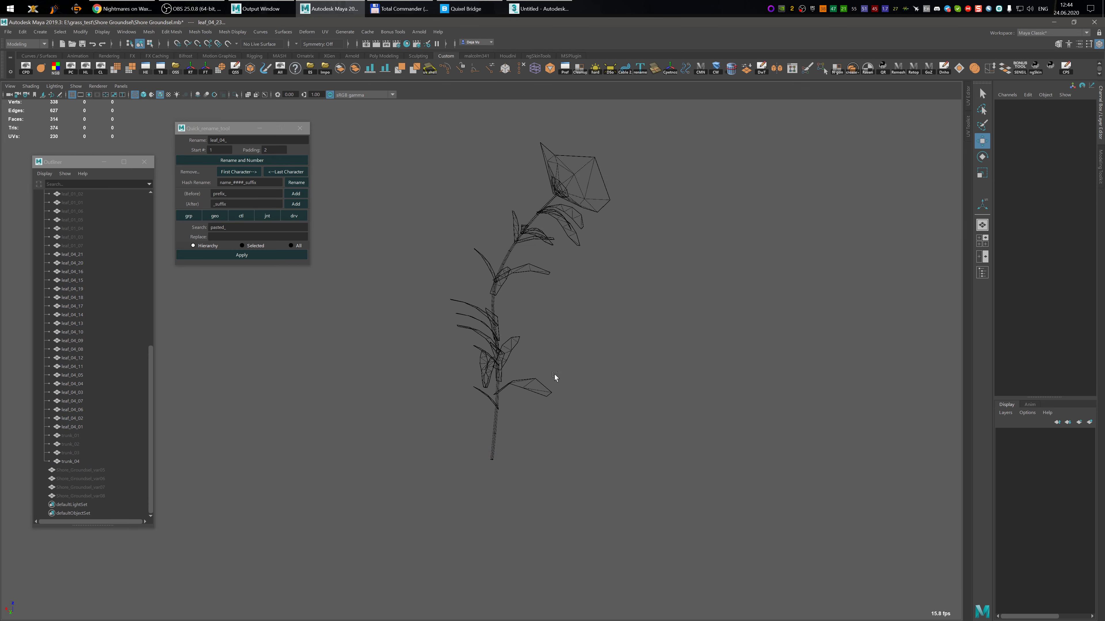
{"action": "left_click_drag", "start_coordinate": [554, 375], "coordinate": [632, 389], "text": "alt"}
{"action": "scroll", "coordinate": [495, 366], "scroll_direction": "up", "scroll_amount": 4}
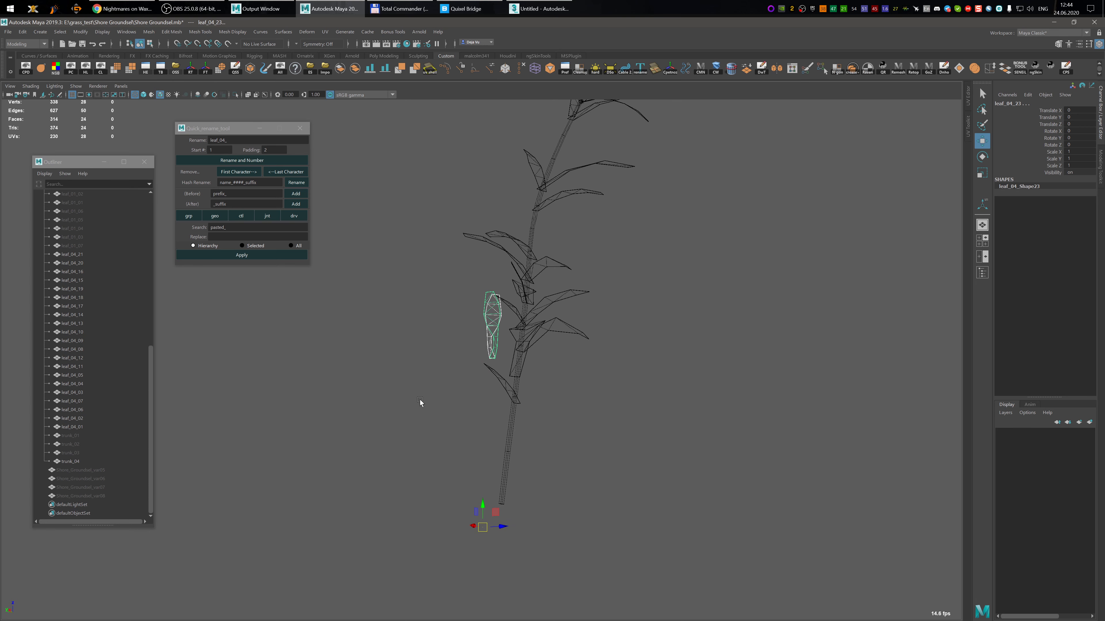
{"action": "left_click", "coordinate": [74, 452]}
{"action": "left_click", "coordinate": [77, 436], "text": "shift"}
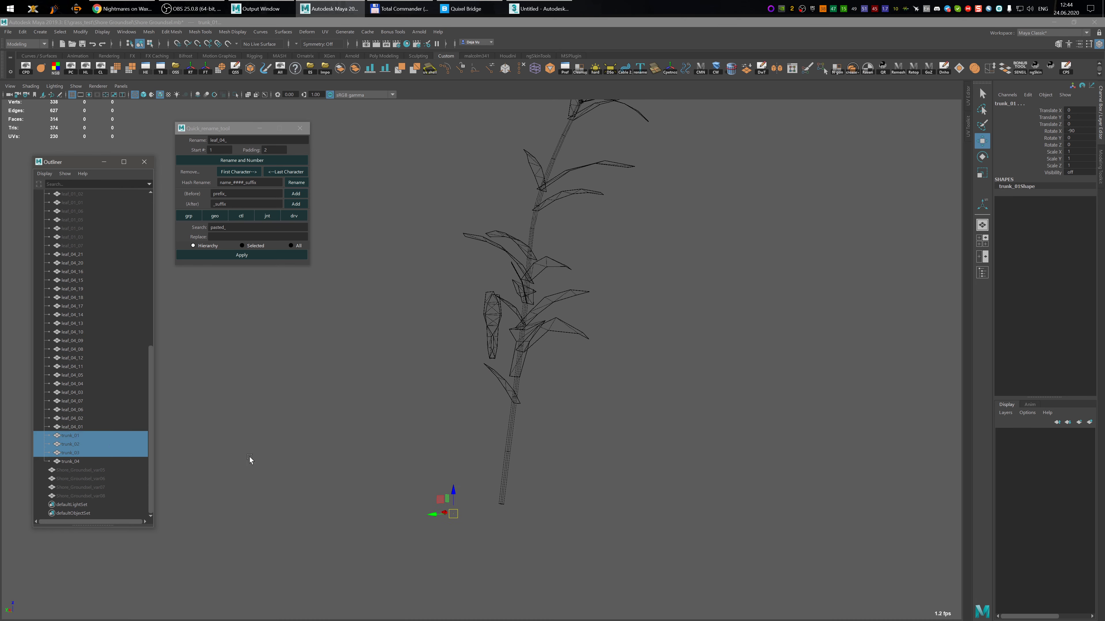
{"action": "key", "text": "shift+h"}
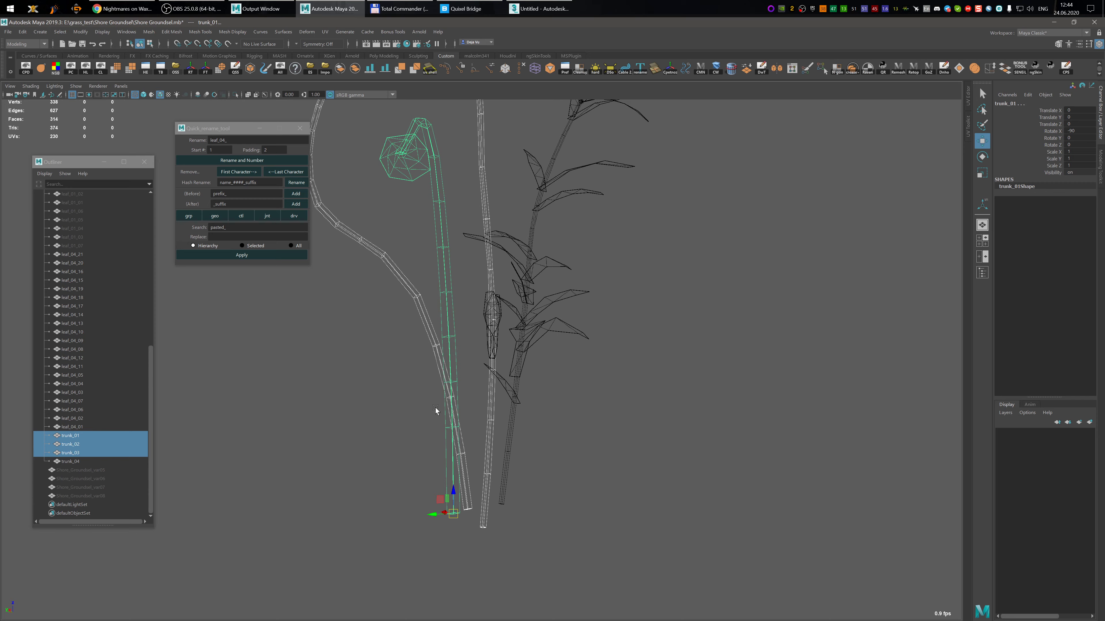
- Select the two stray leaves attached to trunk_02 and change the base name for renaming them to leaf_02
{"action": "left_click_drag", "start_coordinate": [435, 408], "coordinate": [474, 235], "text": "alt"}
{"action": "left_click_drag", "start_coordinate": [494, 271], "coordinate": [494, 271]}
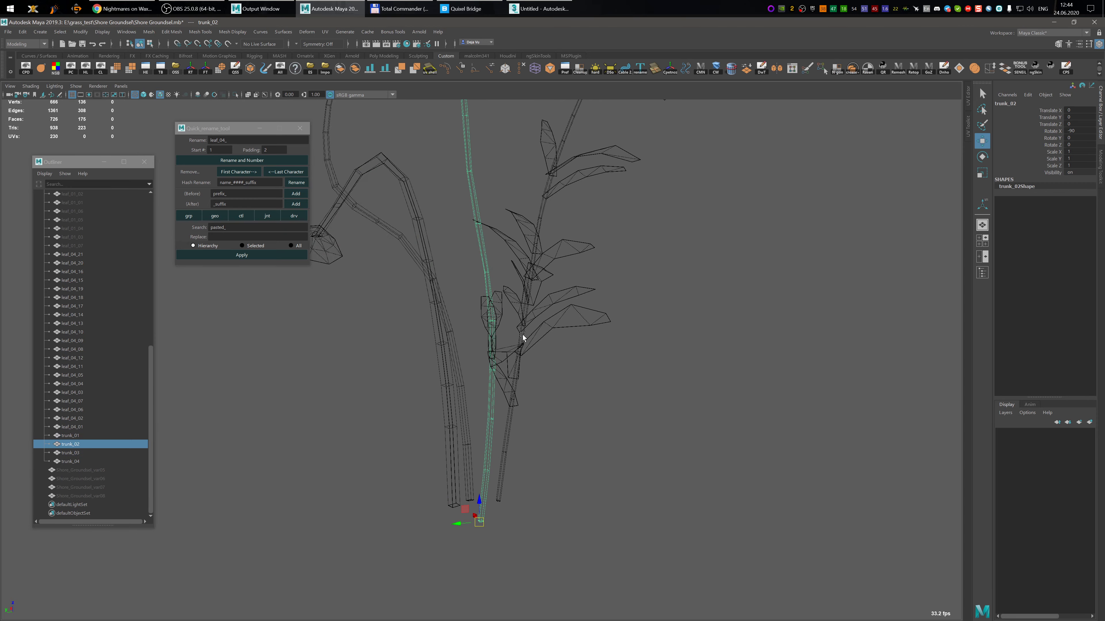
{"action": "left_click_drag", "start_coordinate": [510, 330], "coordinate": [481, 291], "text": "alt"}
{"action": "left_click", "coordinate": [497, 304]}
{"action": "left_click", "coordinate": [482, 294], "text": "shift"}
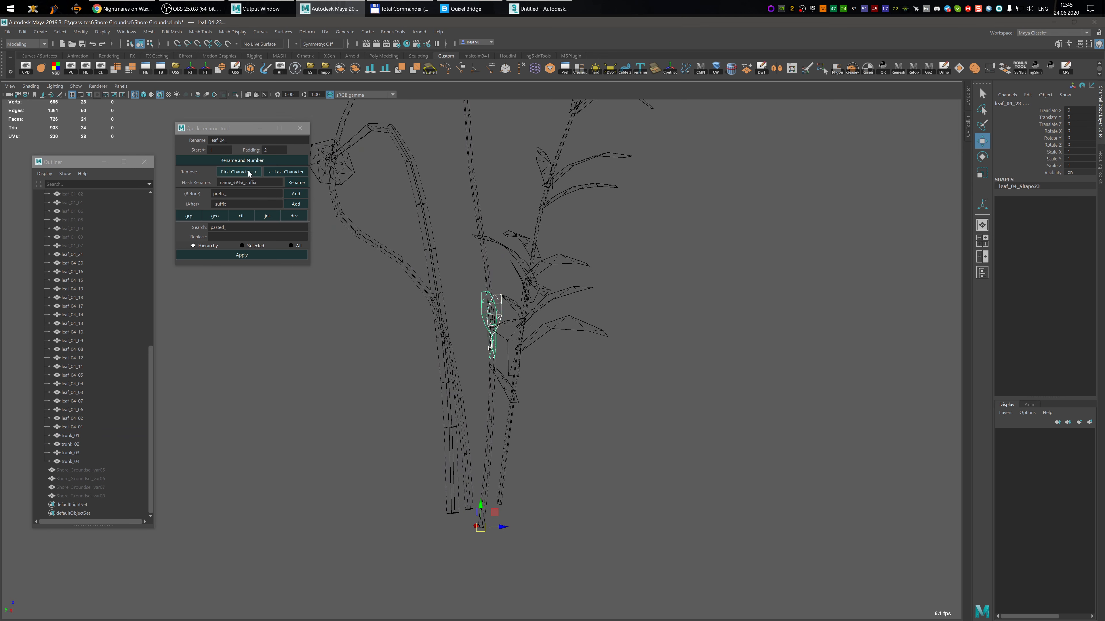
{"action": "left_click", "coordinate": [225, 140]}
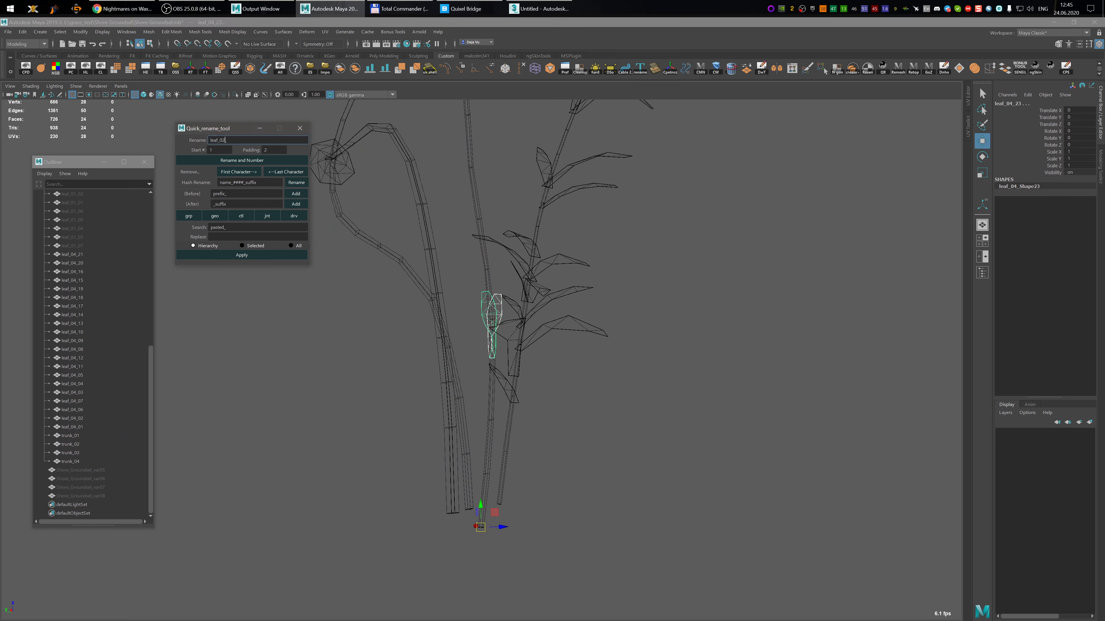
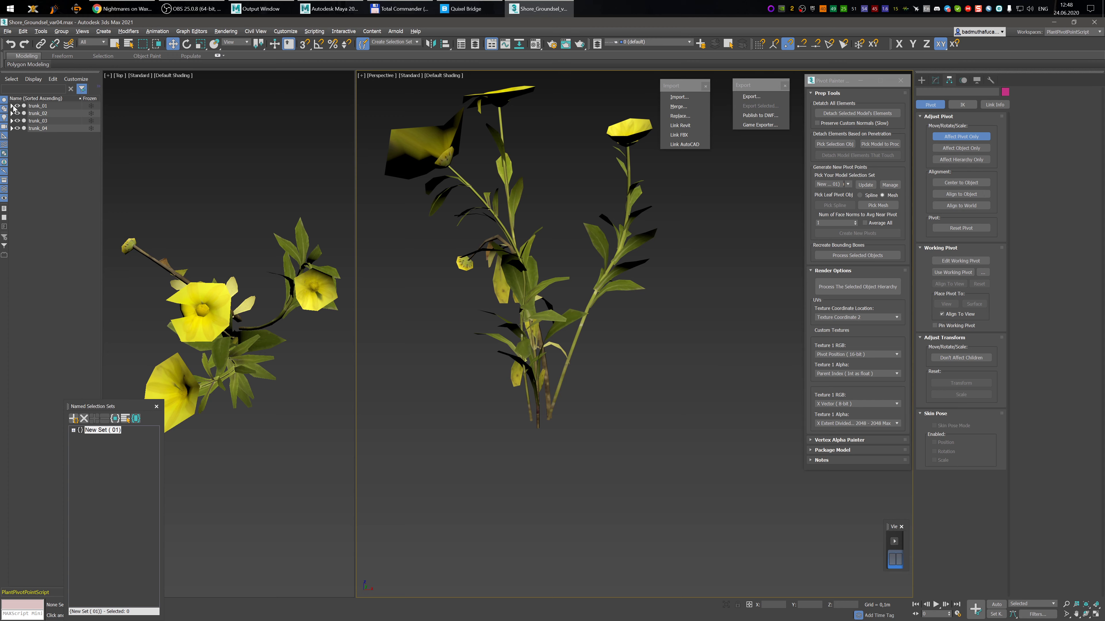
- In 3ds Max, expand and select trunk_01, then rotate its pivot about the Y axis in the Local coordinate system so X points upward
{"action": "left_click", "coordinate": [11, 106]}
{"action": "left_click", "coordinate": [37, 106]}
{"action": "scroll", "coordinate": [597, 316], "scroll_direction": "up", "scroll_amount": 3}
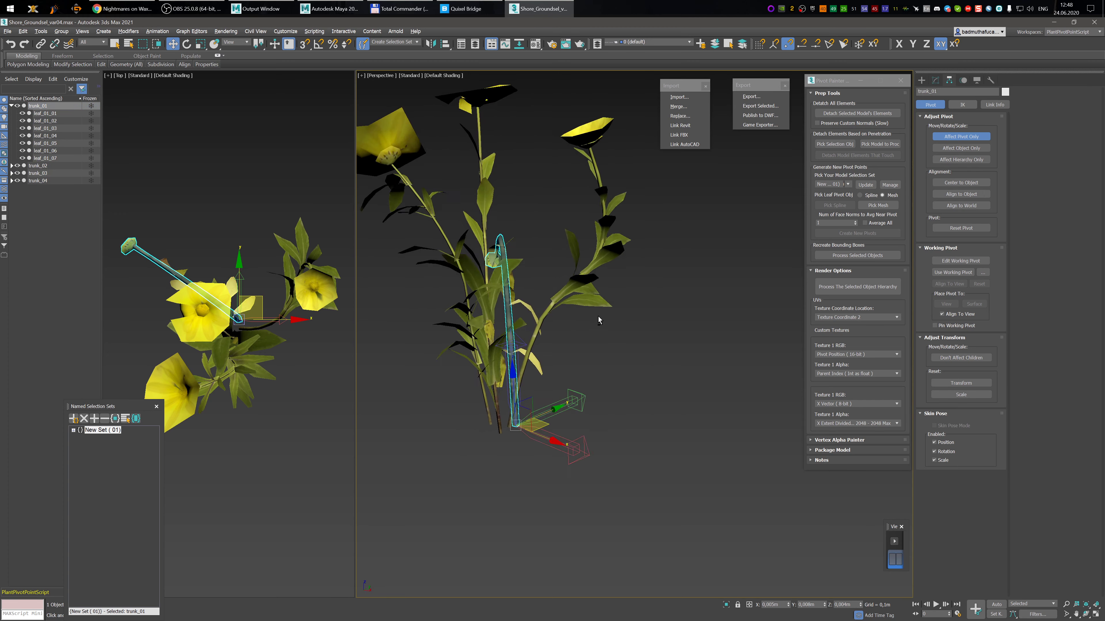
{"action": "middle_click_drag", "start_coordinate": [598, 316], "coordinate": [620, 318], "text": "alt"}
{"action": "key", "text": "e"}
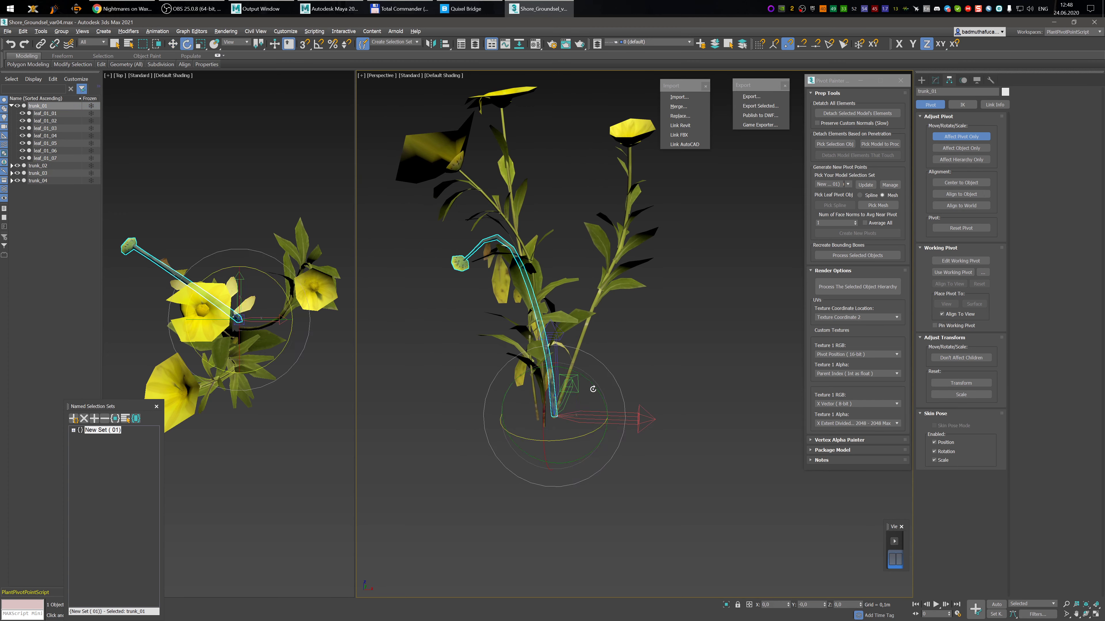
{"action": "left_click", "coordinate": [230, 41]}
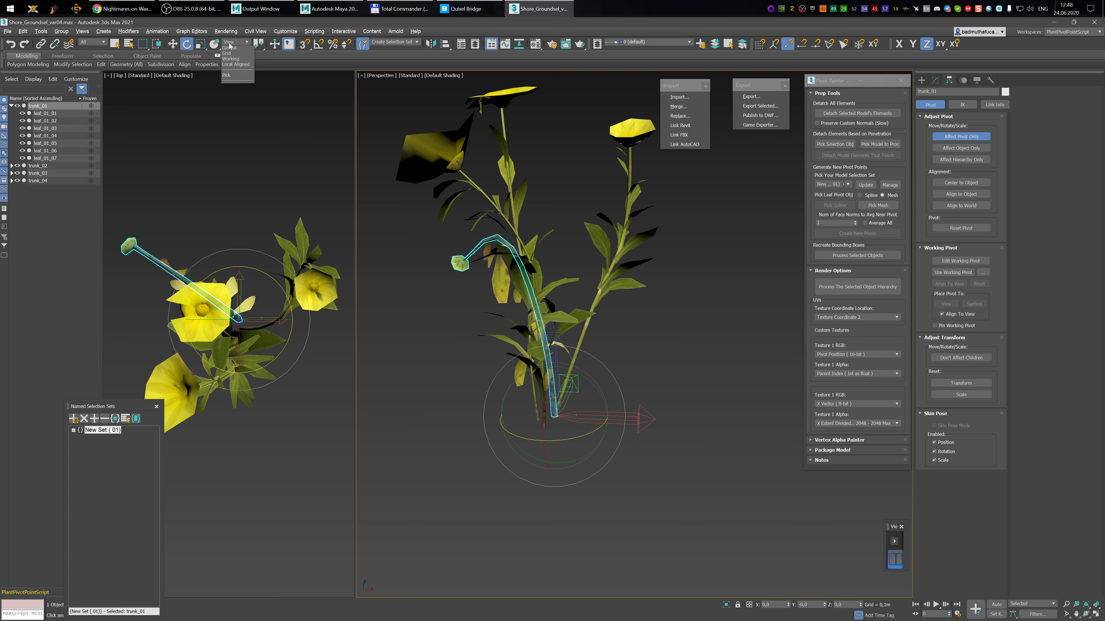
{"action": "left_click", "coordinate": [235, 72]}
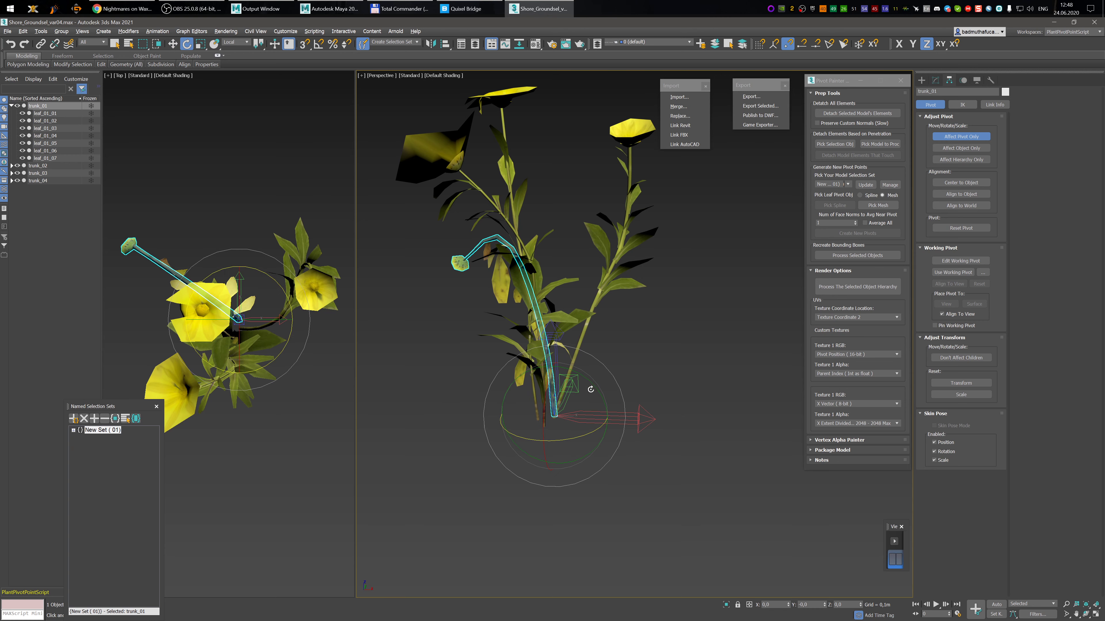
{"action": "left_click_drag", "start_coordinate": [591, 384], "coordinate": [553, 346]}
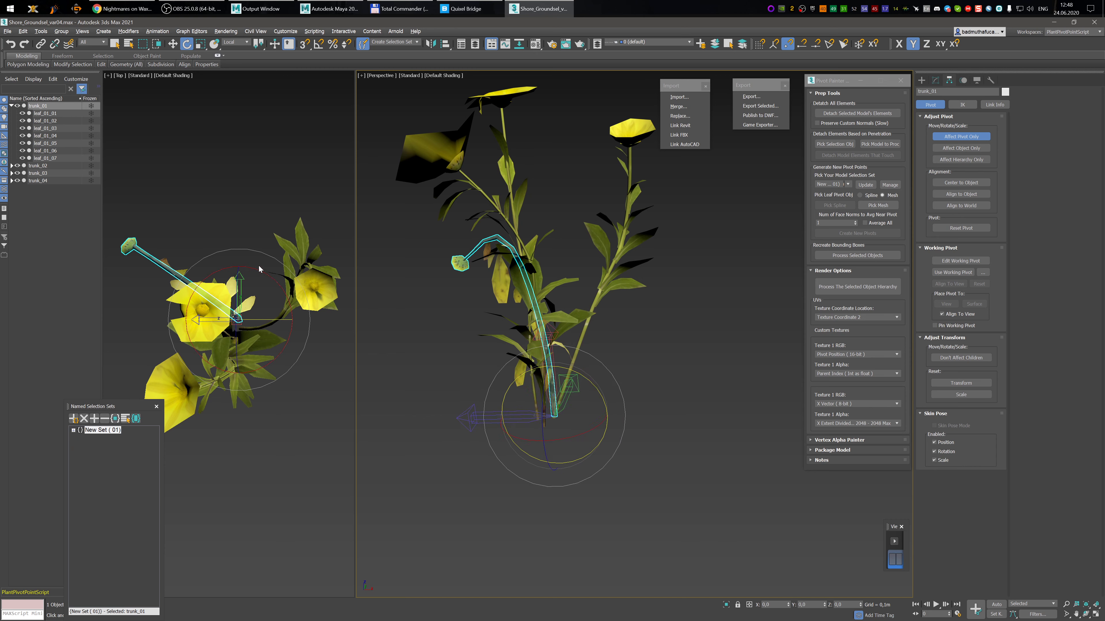
- Rotate trunk_01's pivot in the Top view to line it up with the direction in which the stem bends
{"action": "left_click_drag", "start_coordinate": [265, 274], "coordinate": [287, 277]}
{"action": "middle_click_drag", "start_coordinate": [596, 342], "coordinate": [498, 342], "text": "alt"}
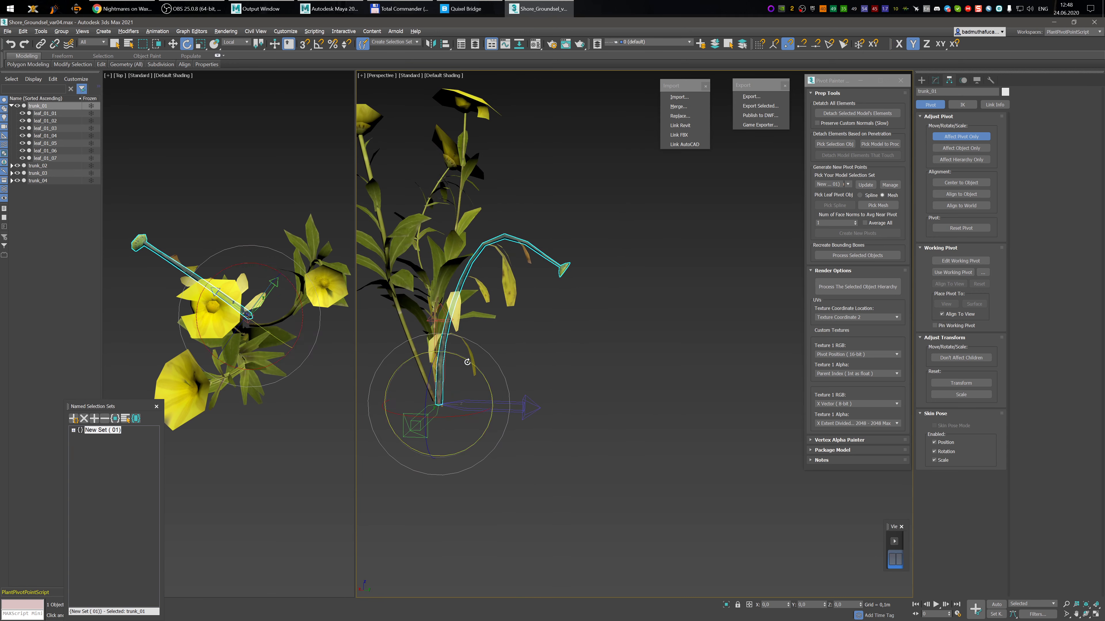
{"action": "middle_click_drag", "start_coordinate": [432, 369], "coordinate": [644, 370], "text": "alt"}
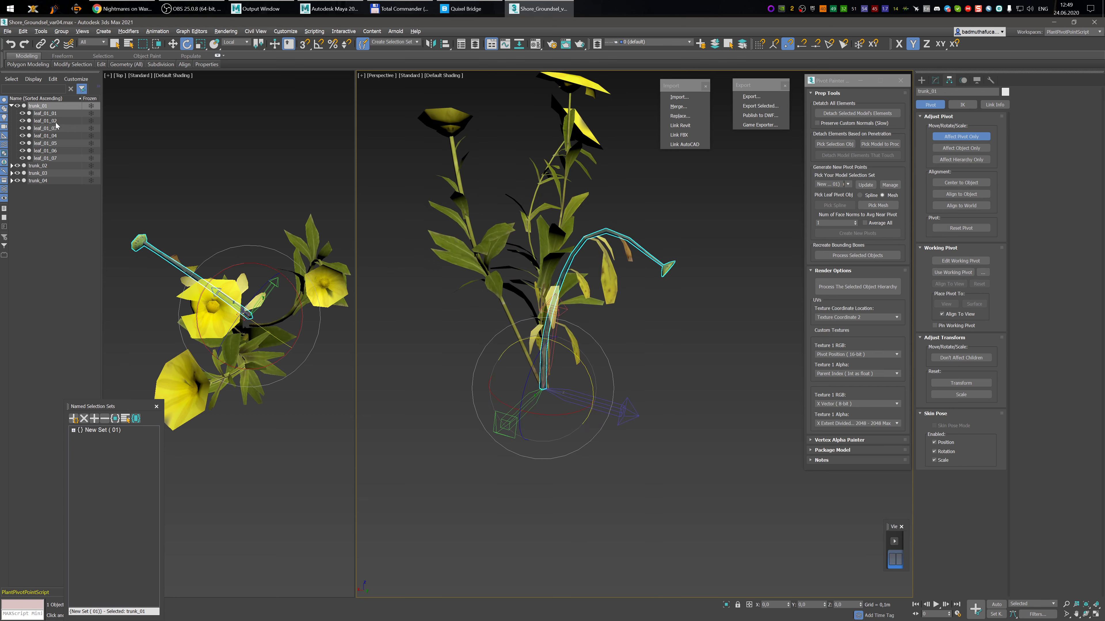
- Select leaf_01_01 and rotate its pivot so the X axis points outward along the leaf
{"action": "left_click", "coordinate": [48, 113]}
{"action": "middle_click_drag", "start_coordinate": [644, 315], "coordinate": [569, 296], "text": "alt"}
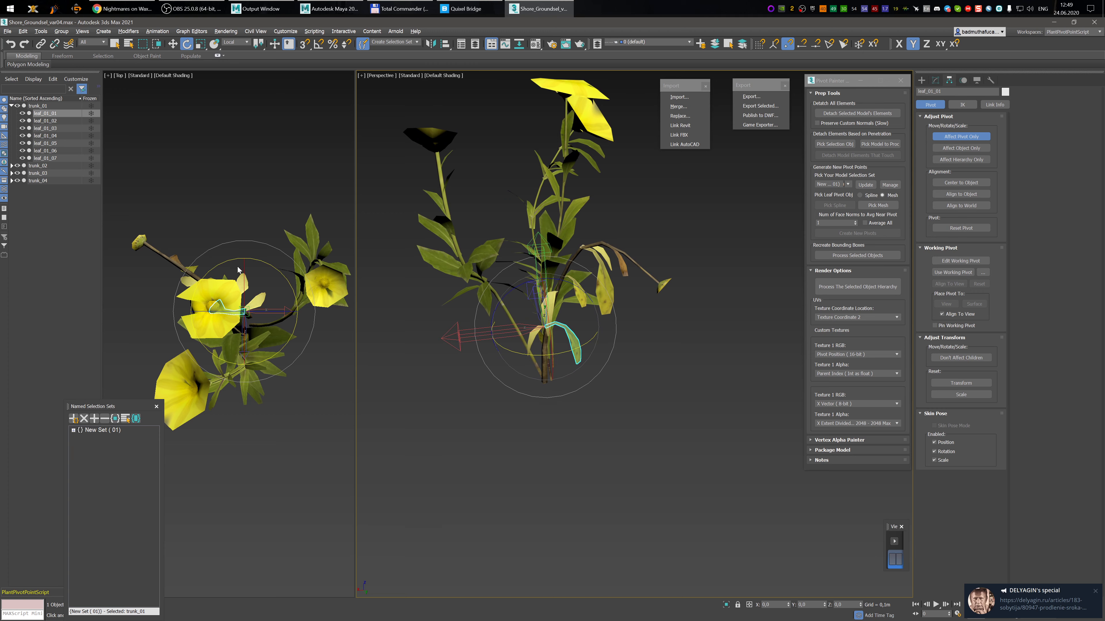
{"action": "middle_click_drag", "start_coordinate": [282, 275], "coordinate": [287, 269]}
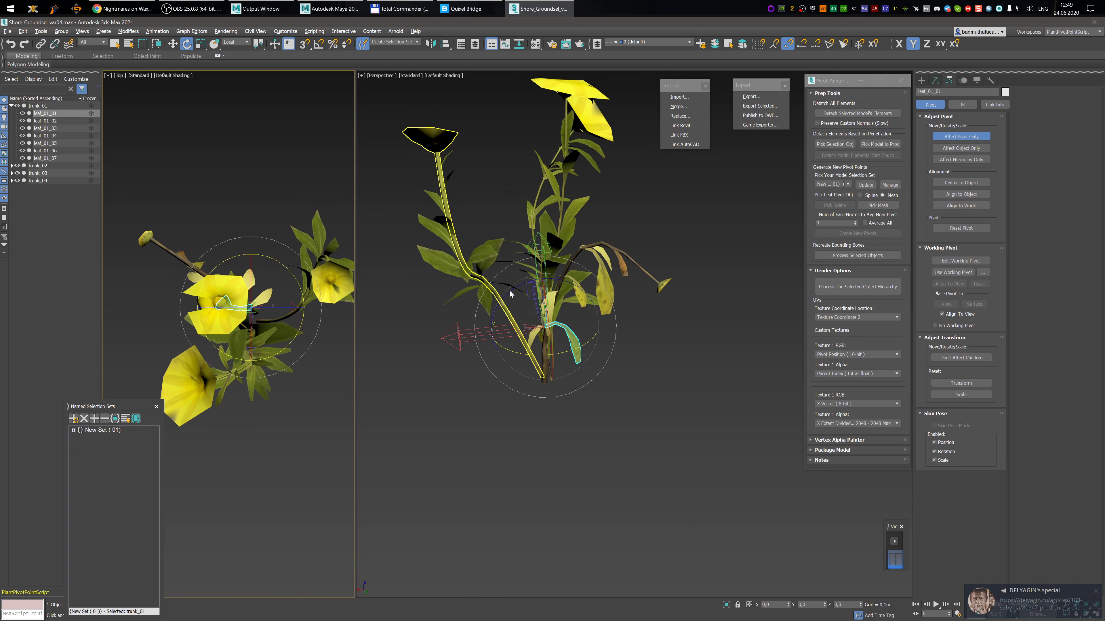
{"action": "middle_click_drag", "start_coordinate": [509, 290], "coordinate": [524, 276], "text": "alt"}
{"action": "left_click_drag", "start_coordinate": [525, 276], "coordinate": [681, 242]}
{"action": "middle_click_drag", "start_coordinate": [681, 242], "coordinate": [586, 409], "text": "alt"}
{"action": "left_click_drag", "start_coordinate": [597, 358], "coordinate": [591, 360]}
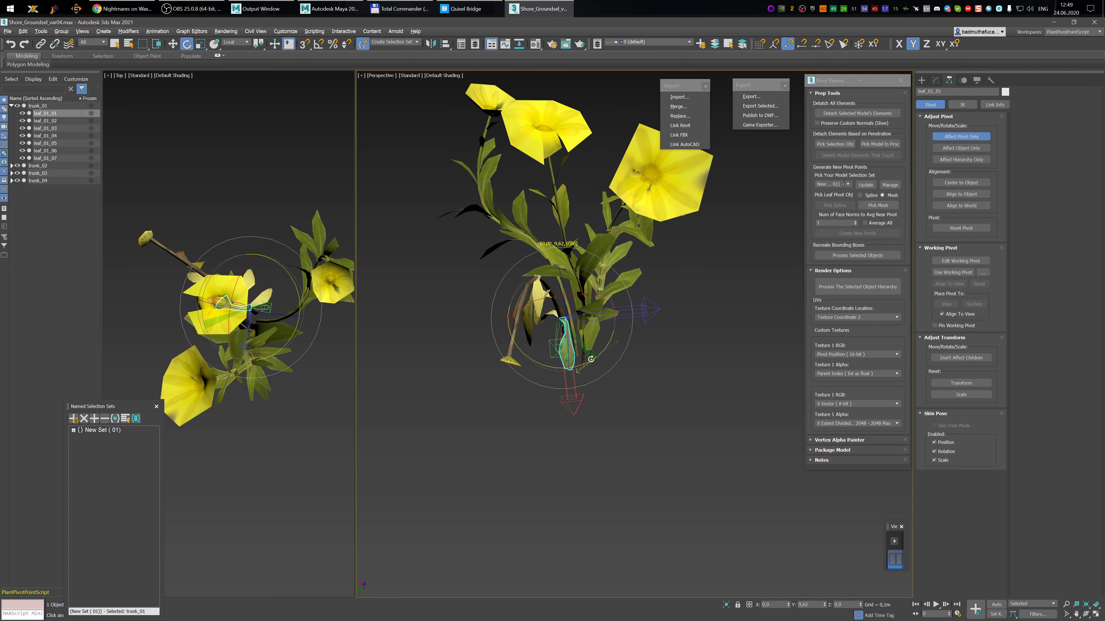
{"action": "middle_click_drag", "start_coordinate": [636, 366], "coordinate": [692, 334], "text": "alt"}
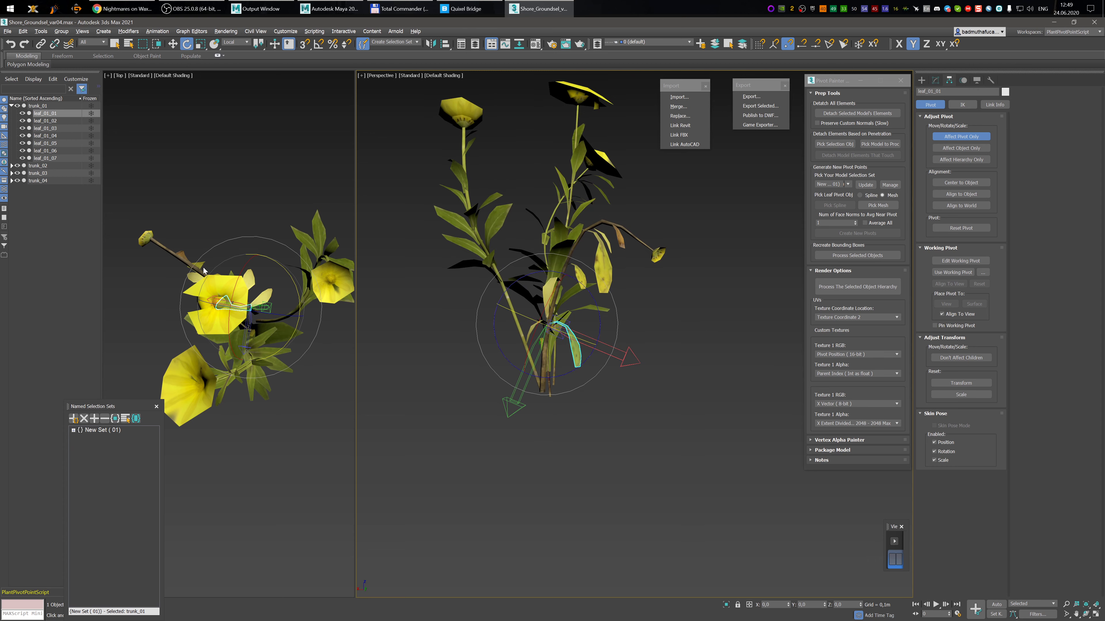
{"action": "left_click", "coordinate": [45, 120]}
{"action": "middle_click_drag", "start_coordinate": [630, 265], "coordinate": [654, 311], "text": "alt"}
{"action": "mouse_move", "coordinate": [553, 364]}
{"action": "left_mouse_down"}
{"action": "mouse_move", "coordinate": [574, 357]}
{"action": "mouse_move", "coordinate": [545, 362]}
{"action": "left_mouse_up"}
{"action": "key", "text": "ctrl+z"}
{"action": "key", "text": "ctrl+z"}
{"action": "middle_click_drag", "start_coordinate": [589, 326], "coordinate": [531, 324], "text": "alt"}
{"action": "key", "text": "ctrl+d"}
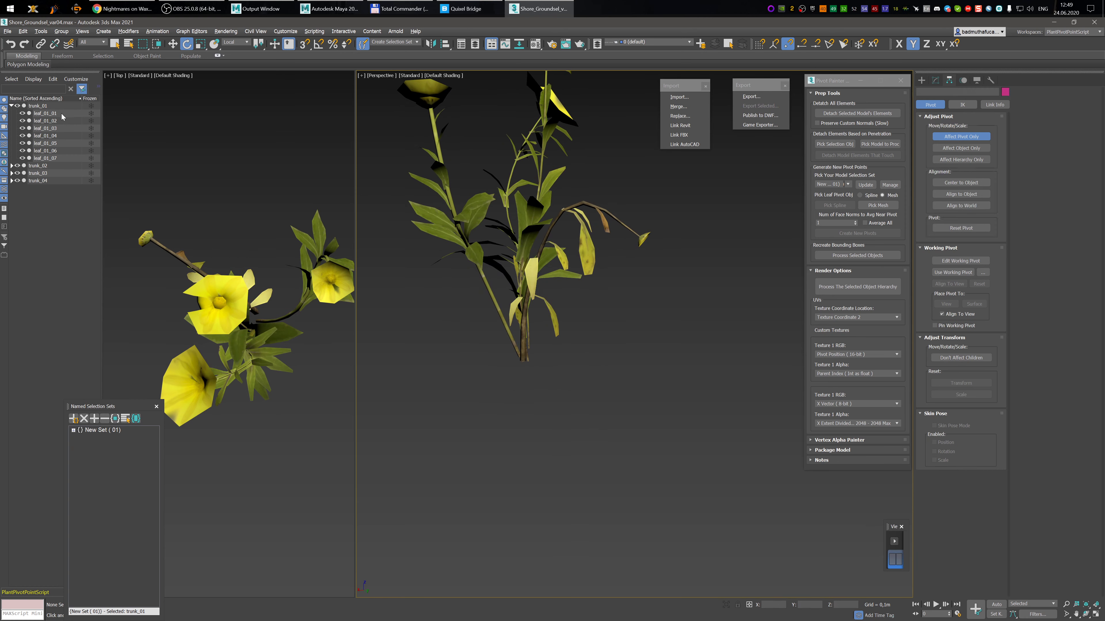
- Select leaf_01_02 and rotate its pivot about the Y and Z axes so X runs from the base along the leaf
{"action": "left_click", "coordinate": [47, 121]}
{"action": "middle_click_drag", "start_coordinate": [561, 244], "coordinate": [538, 336], "text": "alt"}
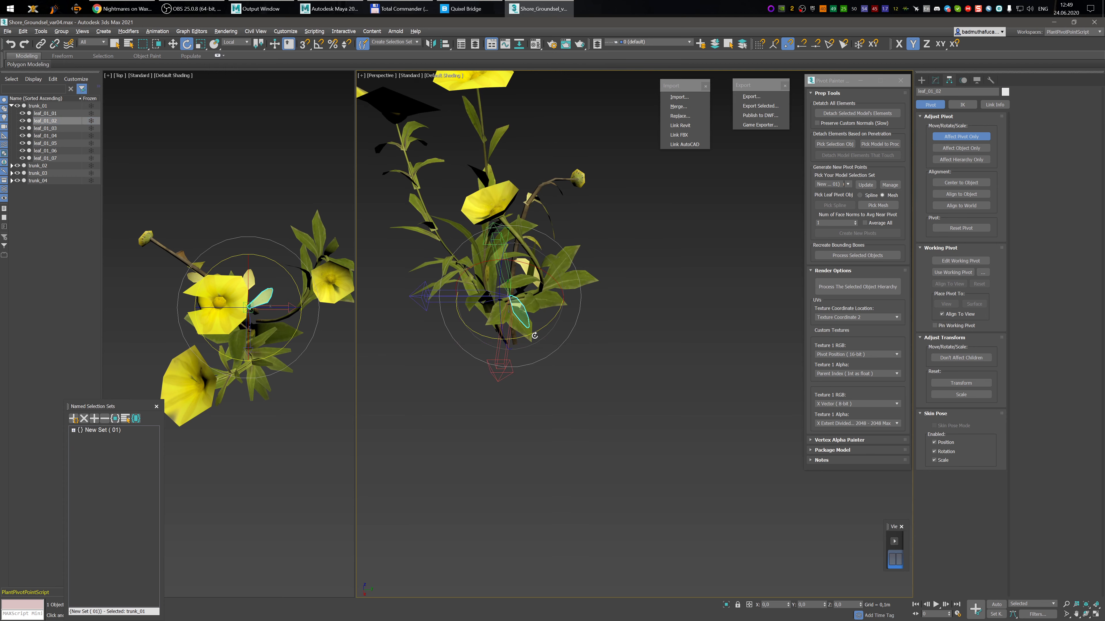
{"action": "key", "text": "ctrl+z"}
{"action": "left_click_drag", "start_coordinate": [537, 330], "coordinate": [555, 323]}
{"action": "middle_click_drag", "start_coordinate": [600, 346], "coordinate": [699, 305], "text": "alt"}
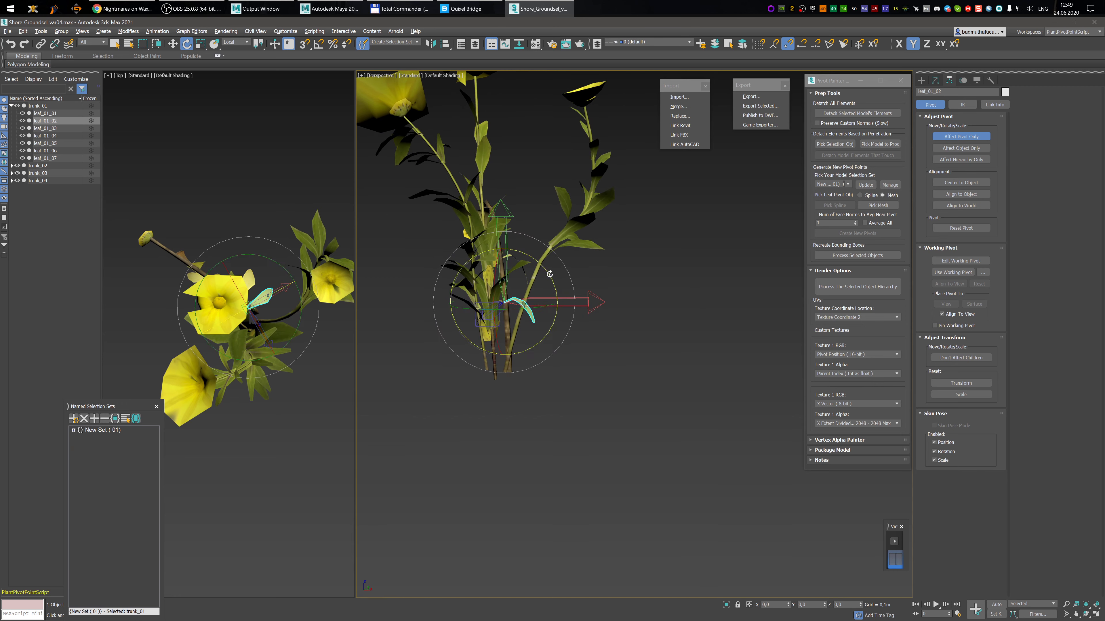
{"action": "left_click_drag", "start_coordinate": [548, 272], "coordinate": [553, 282]}
{"action": "middle_click_drag", "start_coordinate": [657, 288], "coordinate": [565, 318], "text": "alt"}
{"action": "left_click_drag", "start_coordinate": [531, 337], "coordinate": [535, 335]}
- Select leaf_01_03 and rotate its pivot in the Top and Perspective views so X follows the leaf's length
{"action": "left_click", "coordinate": [48, 129]}
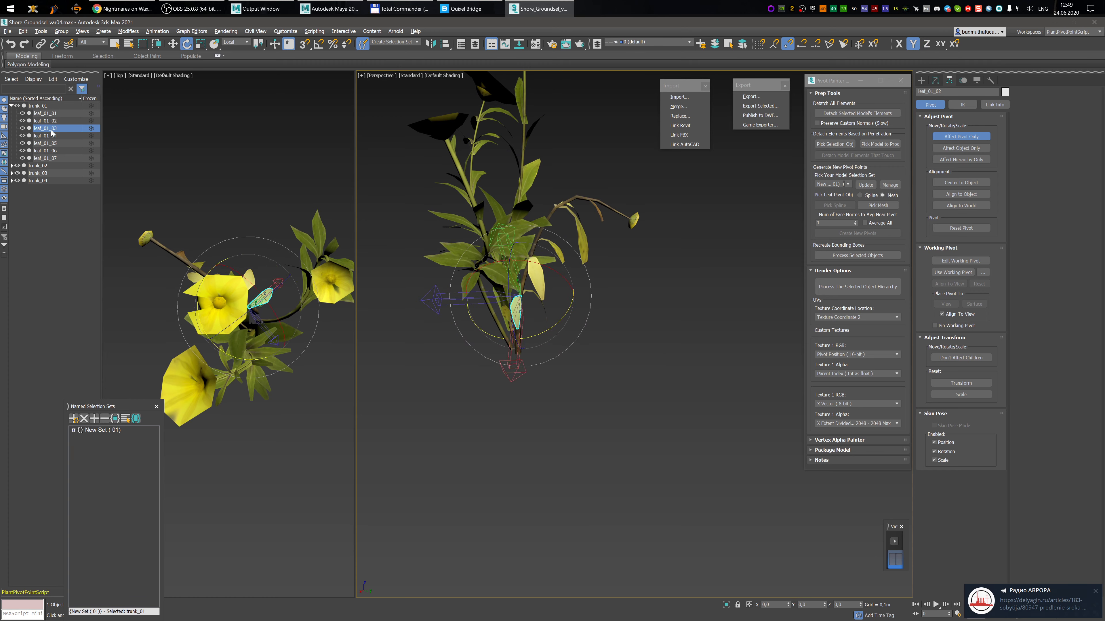
{"action": "mouse_move", "coordinate": [568, 161]}
{"action": "middle_mouse_down", "text": "alt"}
{"action": "mouse_move", "coordinate": [657, 170]}
{"action": "mouse_move", "coordinate": [566, 183]}
{"action": "middle_mouse_up", "text": "alt"}
{"action": "middle_click_drag", "start_coordinate": [500, 201], "coordinate": [604, 267], "text": "alt"}
{"action": "middle_click_drag", "start_coordinate": [249, 241], "coordinate": [261, 233]}
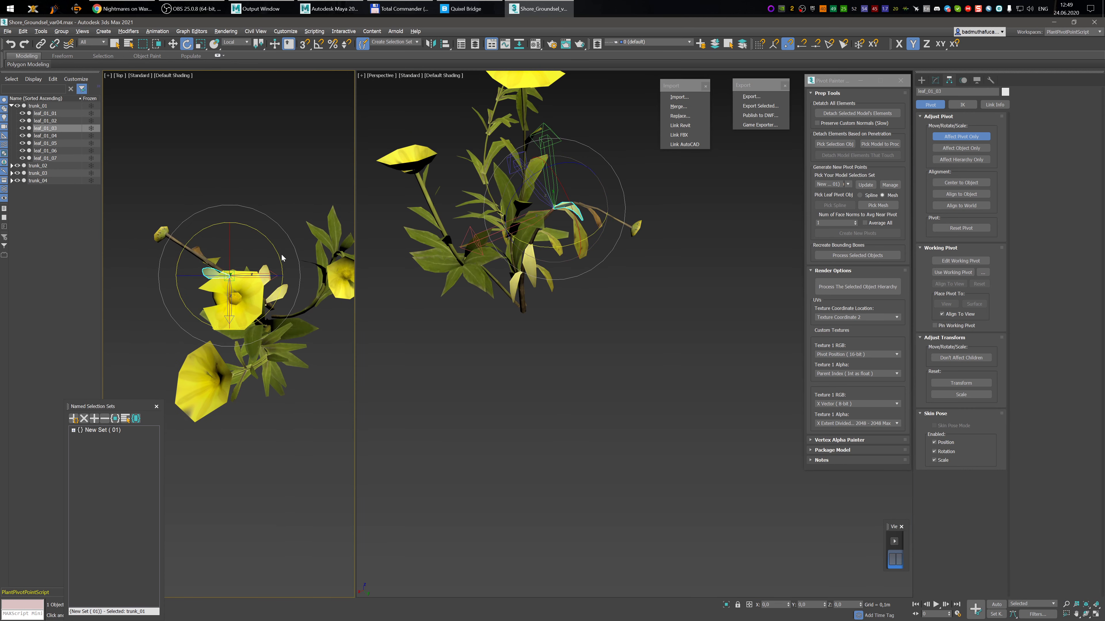
{"action": "left_click_drag", "start_coordinate": [275, 255], "coordinate": [178, 197]}
{"action": "middle_click_drag", "start_coordinate": [658, 228], "coordinate": [589, 163], "text": "alt"}
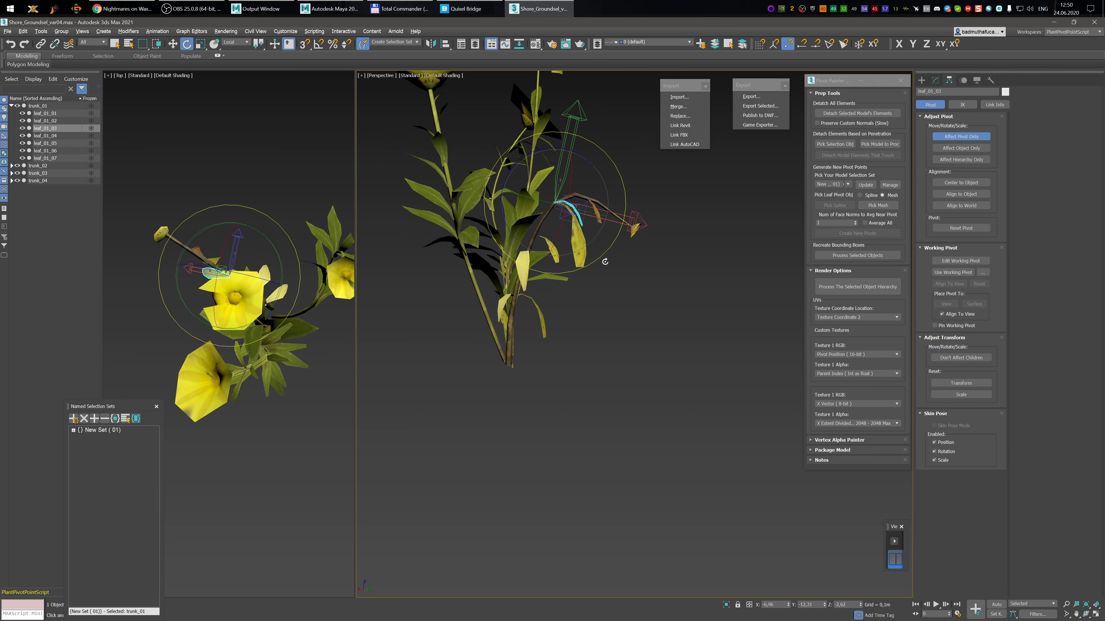
- Select leaf_01_04 and rotate its pivot about Y and Z so X points down along the drooping leaf
{"action": "left_click", "coordinate": [43, 136]}
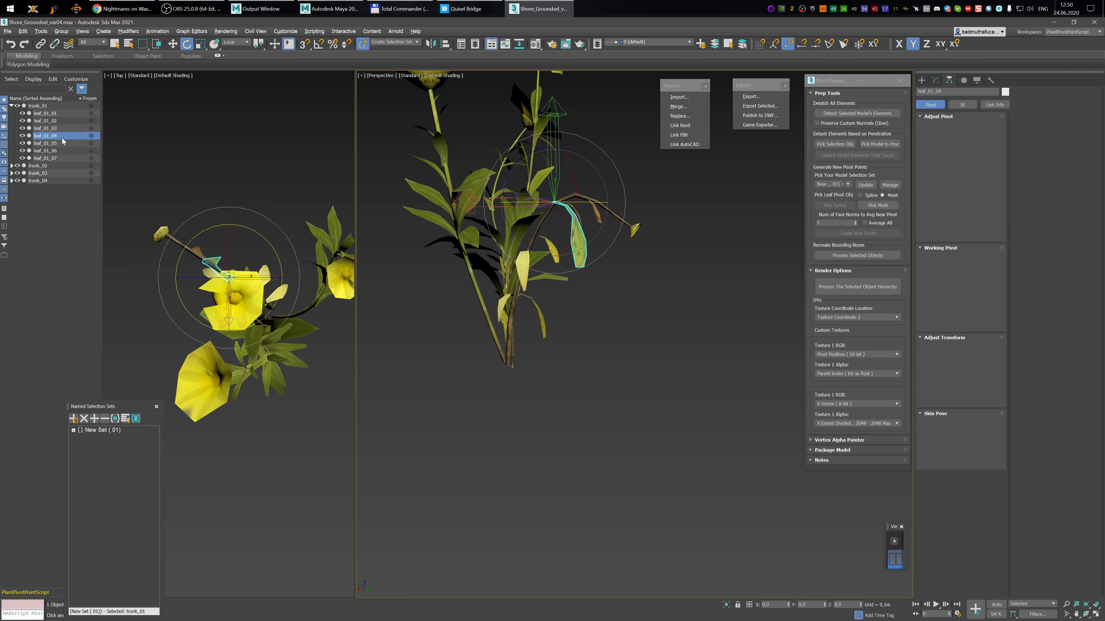
{"action": "middle_click_drag", "start_coordinate": [637, 187], "coordinate": [571, 246], "text": "alt"}
{"action": "left_click_drag", "start_coordinate": [570, 247], "coordinate": [641, 205]}
{"action": "middle_click_drag", "start_coordinate": [512, 374], "coordinate": [604, 176], "text": "alt"}
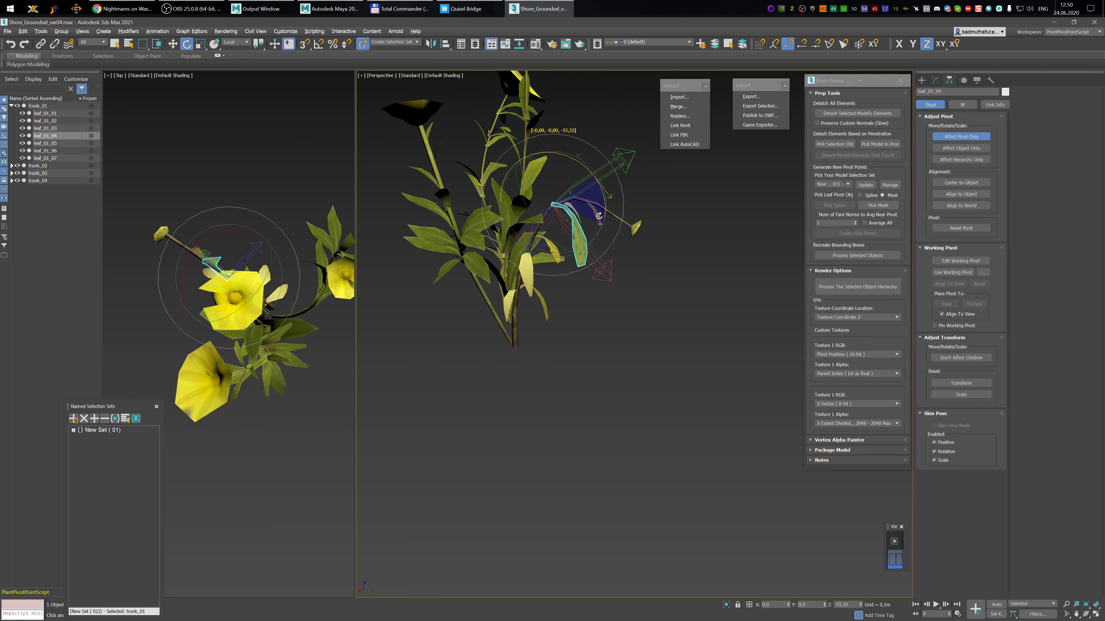
{"action": "middle_click_drag", "start_coordinate": [689, 264], "coordinate": [624, 265], "text": "alt"}
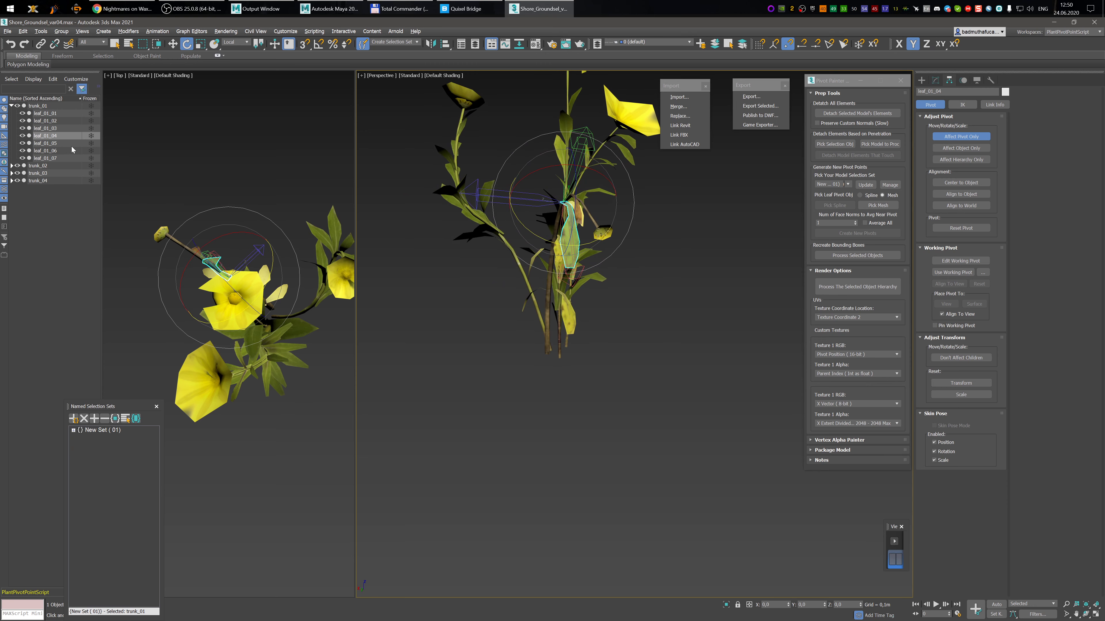
- Orient leaf_01_05's pivot with Y and Z rotations so X points toward the leaf tip
{"action": "left_click", "coordinate": [48, 143]}
{"action": "middle_click_drag", "start_coordinate": [544, 261], "coordinate": [552, 273], "text": "alt"}
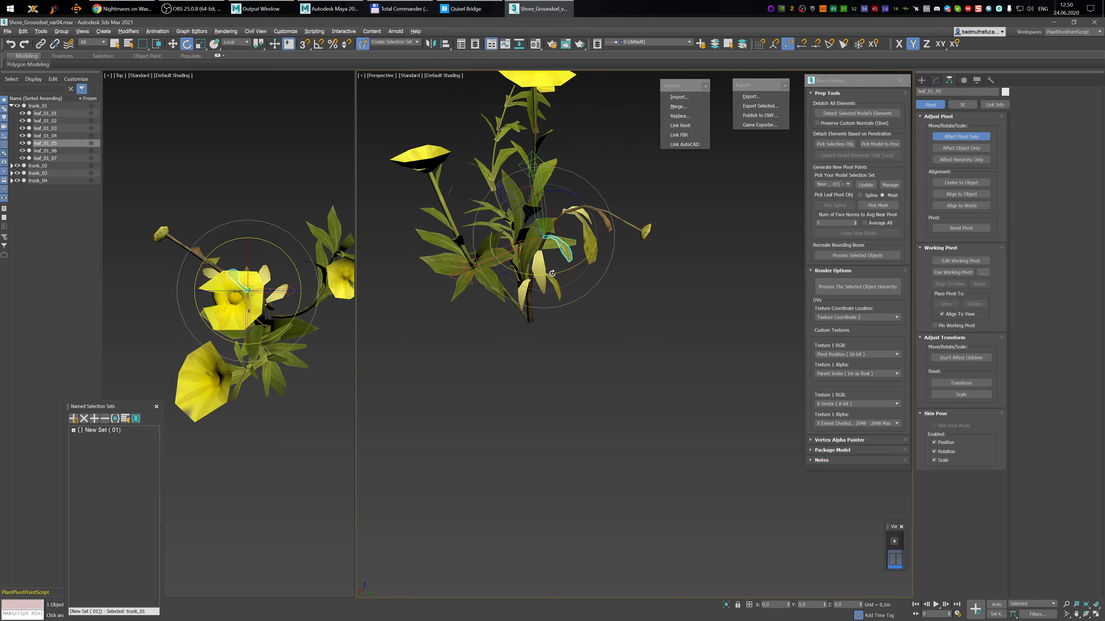
{"action": "left_click_drag", "start_coordinate": [552, 273], "coordinate": [630, 263]}
{"action": "mouse_move", "coordinate": [630, 263]}
{"action": "middle_mouse_down", "text": "alt"}
{"action": "mouse_move", "coordinate": [644, 278]}
{"action": "mouse_move", "coordinate": [637, 266]}
{"action": "middle_mouse_up", "text": "alt"}
{"action": "left_click_drag", "start_coordinate": [592, 219], "coordinate": [593, 220]}
{"action": "middle_click_drag", "start_coordinate": [592, 219], "coordinate": [589, 268], "text": "alt"}
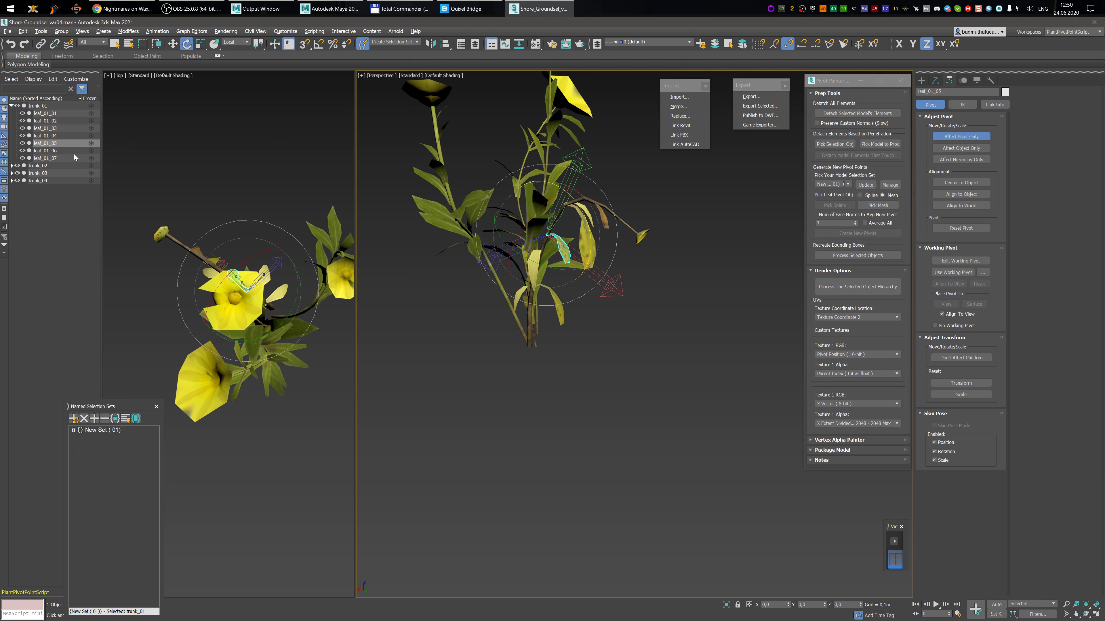
- Select leaf_01_06, tilt its pivot about Z and fine-tune it about Y so X follows the leaf
{"action": "left_click", "coordinate": [45, 151]}
{"action": "middle_click_drag", "start_coordinate": [535, 300], "coordinate": [560, 280], "text": "alt"}
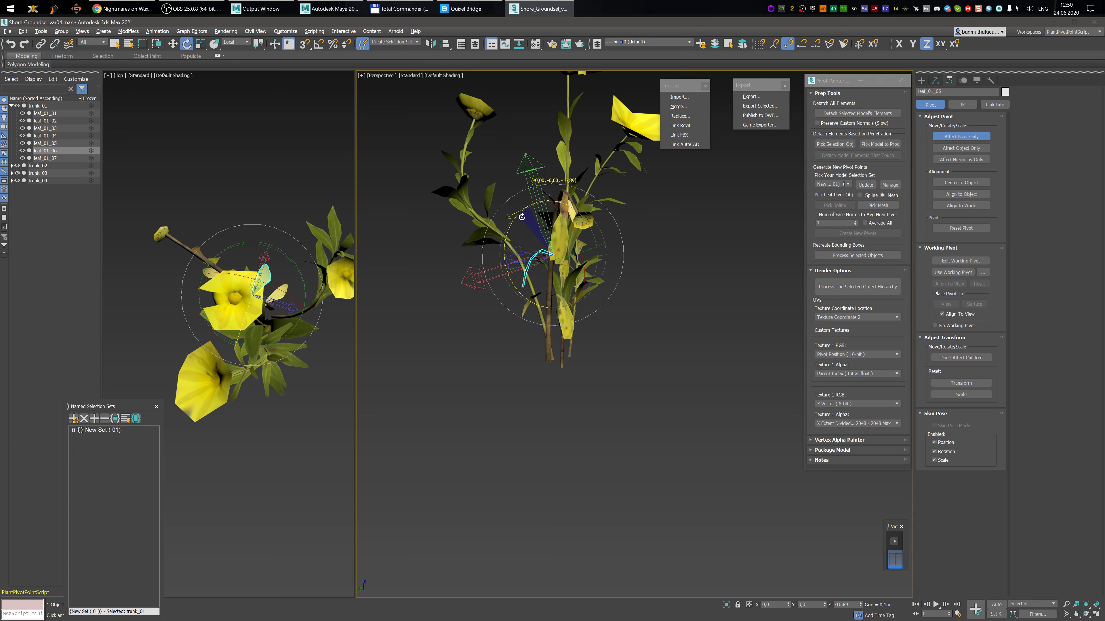
{"action": "middle_click_drag", "start_coordinate": [518, 217], "coordinate": [595, 286], "text": "alt"}
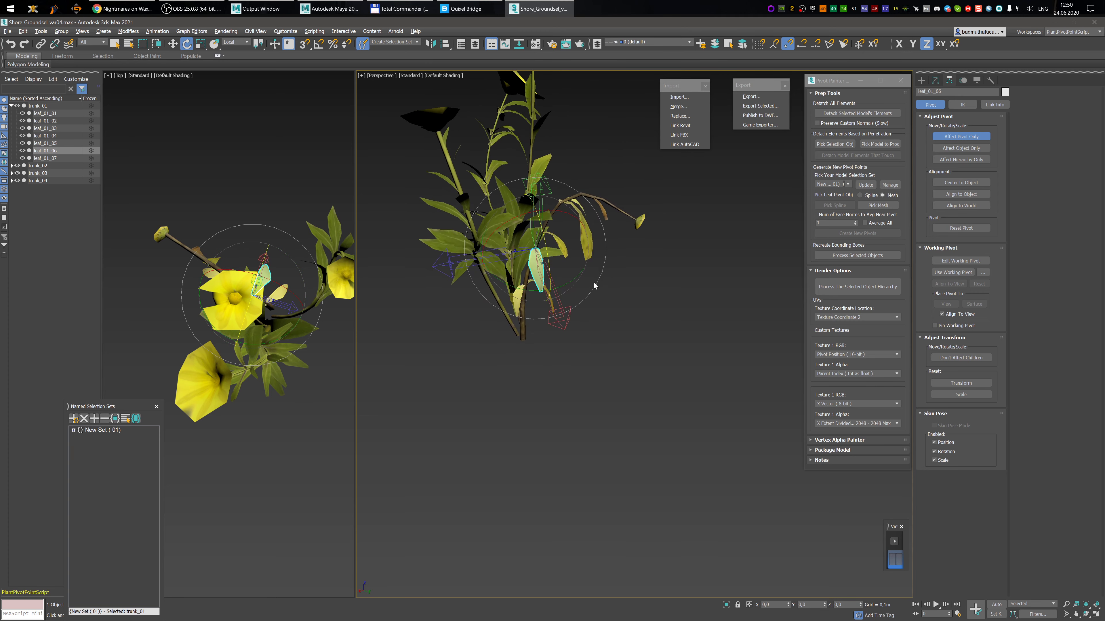
{"action": "left_click_drag", "start_coordinate": [570, 283], "coordinate": [565, 284]}
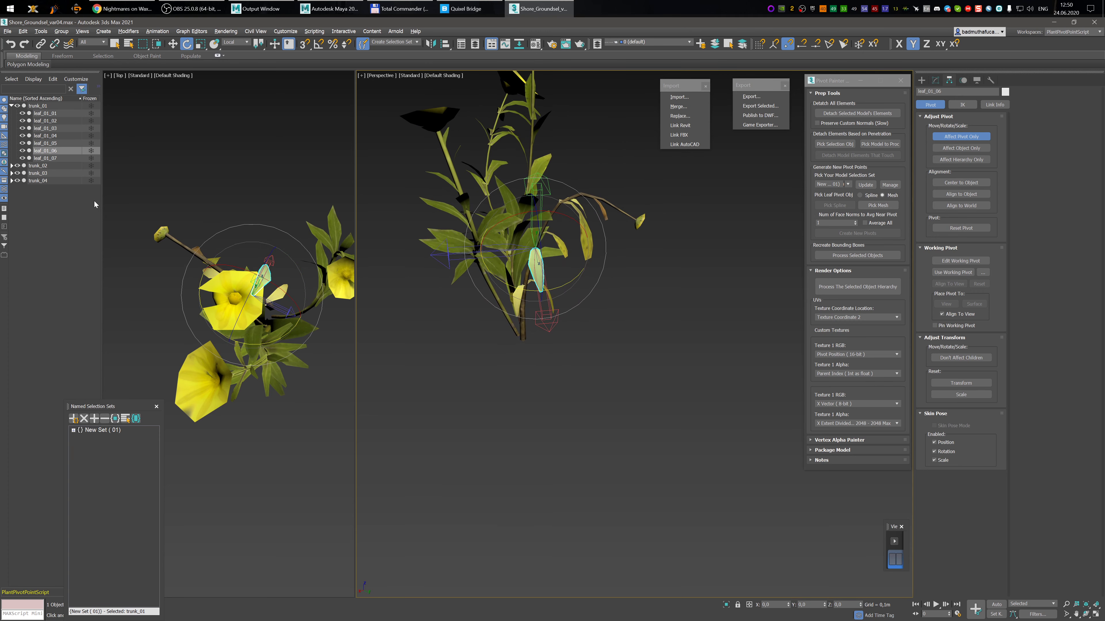
- Select leaf_01_07 and rotate its pivot about Y and Z so X points down the leaf from its attachment
{"action": "left_click", "coordinate": [65, 159]}
{"action": "middle_click_drag", "start_coordinate": [402, 197], "coordinate": [585, 225], "text": "alt"}
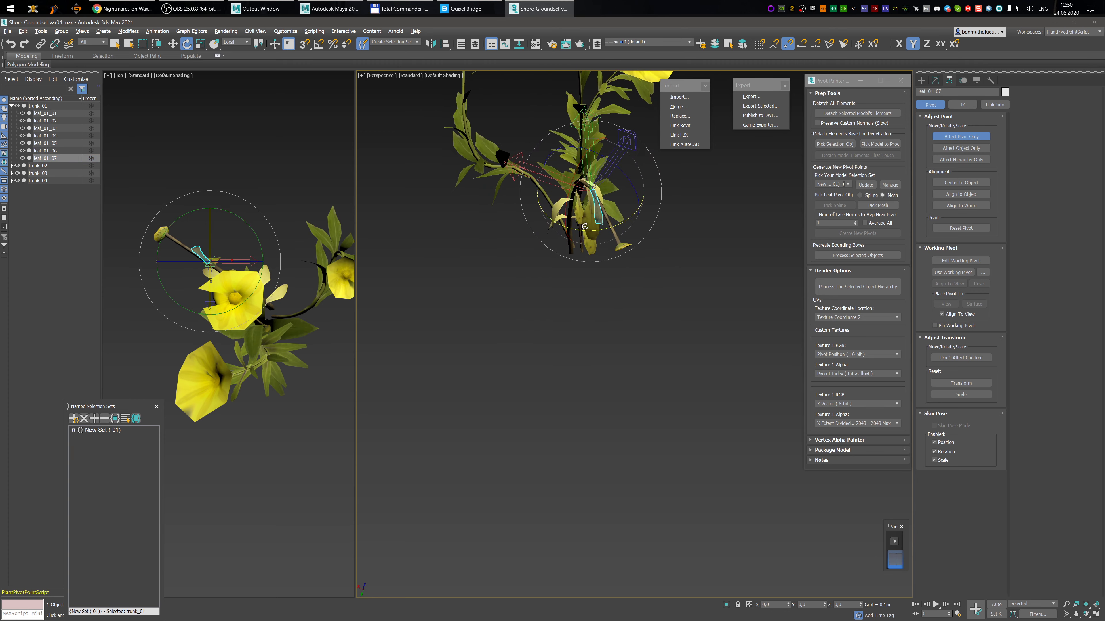
{"action": "left_click_drag", "start_coordinate": [585, 233], "coordinate": [666, 207]}
{"action": "middle_click_drag", "start_coordinate": [666, 207], "coordinate": [619, 159], "text": "alt"}
{"action": "left_click_drag", "start_coordinate": [620, 158], "coordinate": [631, 181]}
{"action": "middle_click_drag", "start_coordinate": [630, 181], "coordinate": [676, 366], "text": "alt"}
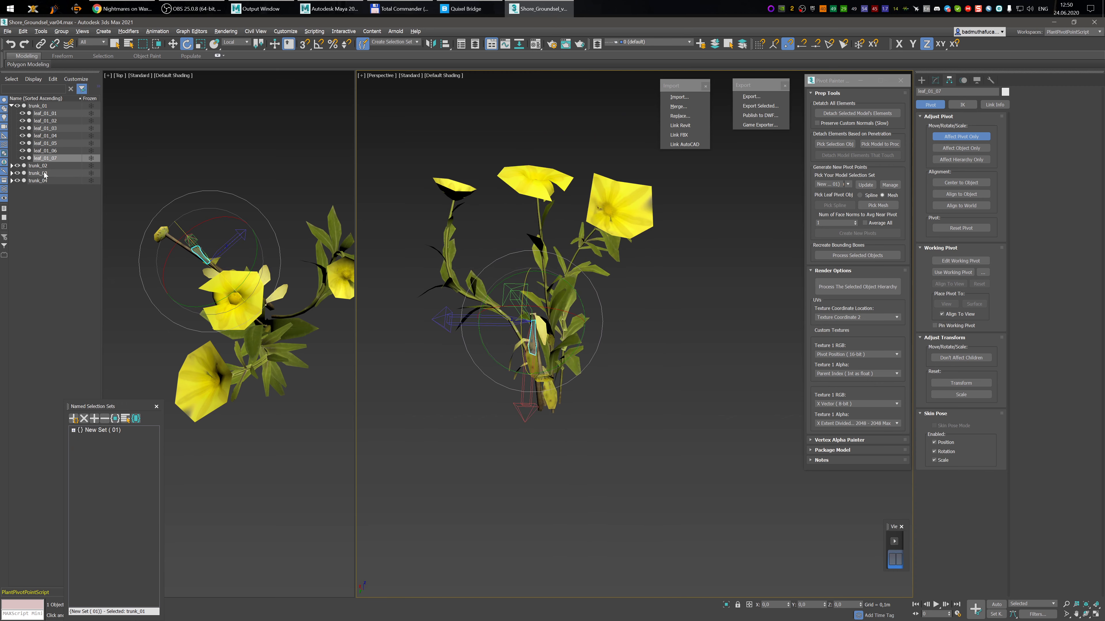
- Select trunk_02 and rotate its pivot so the X axis points upward along the stem
{"action": "left_click", "coordinate": [38, 166]}
{"action": "middle_click_drag", "start_coordinate": [544, 278], "coordinate": [558, 245], "text": "alt"}
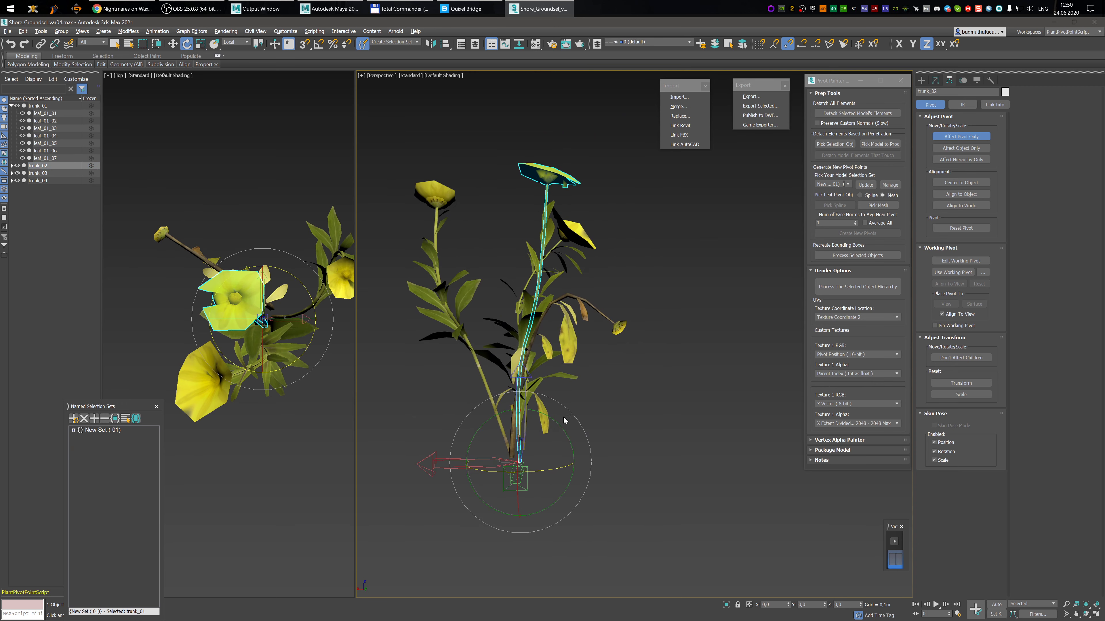
{"action": "left_click_drag", "start_coordinate": [558, 422], "coordinate": [570, 491]}
{"action": "middle_click_drag", "start_coordinate": [652, 378], "coordinate": [604, 406], "text": "alt"}
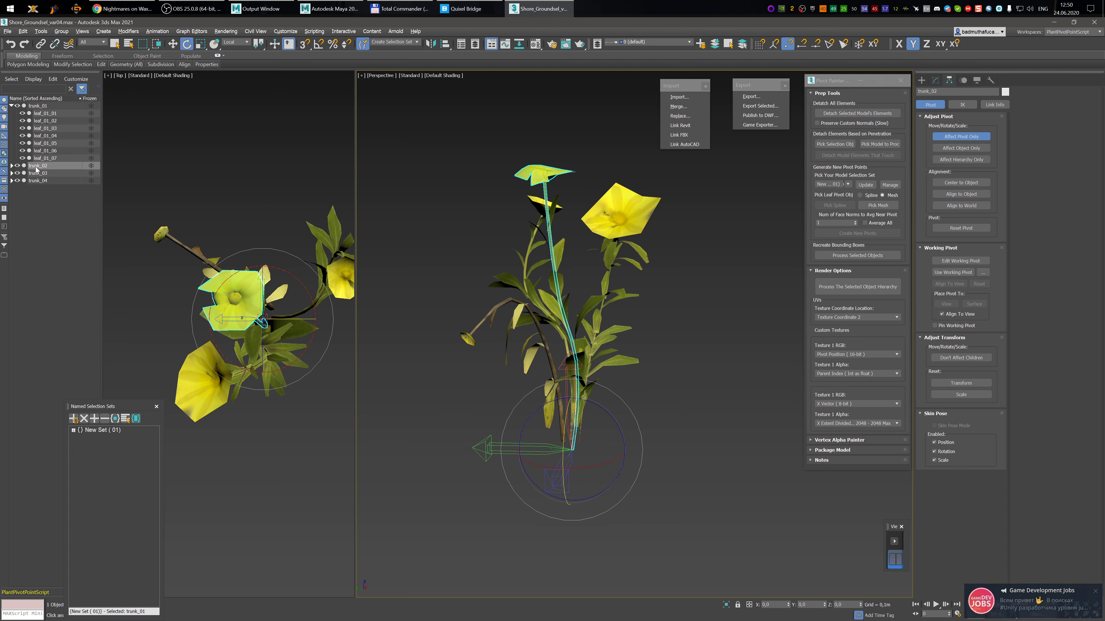
- Expand trunk_02's leaves, select leaf_02_01 and rotate its pivot about Y and Z so X runs along the leaf
{"action": "left_click", "coordinate": [12, 165]}
{"action": "left_click", "coordinate": [45, 173]}
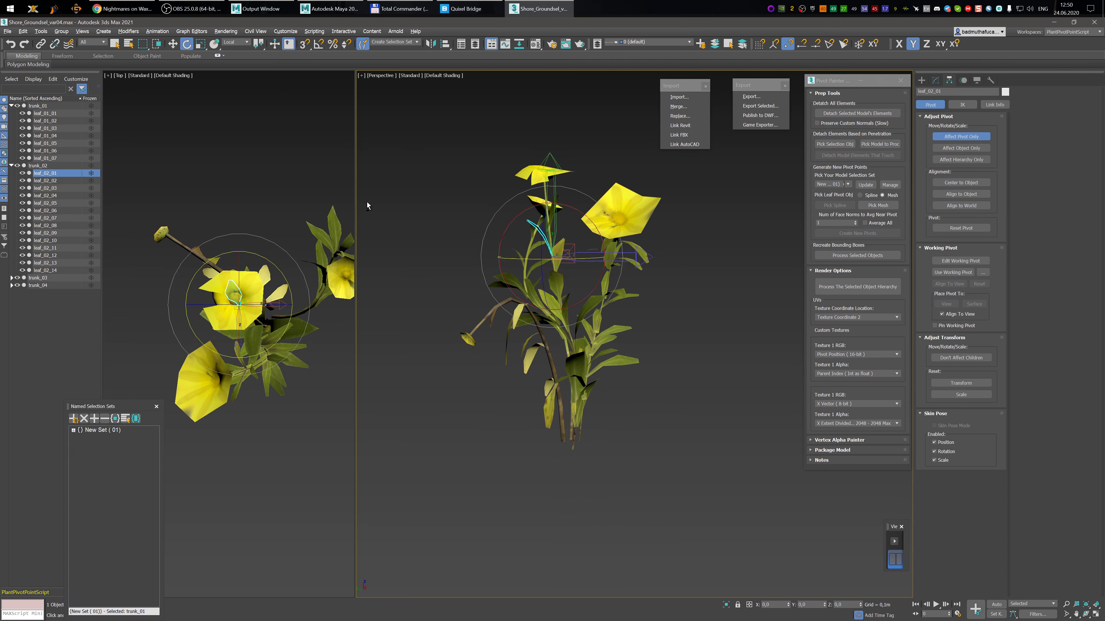
{"action": "middle_click_drag", "start_coordinate": [368, 204], "coordinate": [568, 246], "text": "alt"}
{"action": "middle_click_drag", "start_coordinate": [259, 253], "coordinate": [279, 241]}
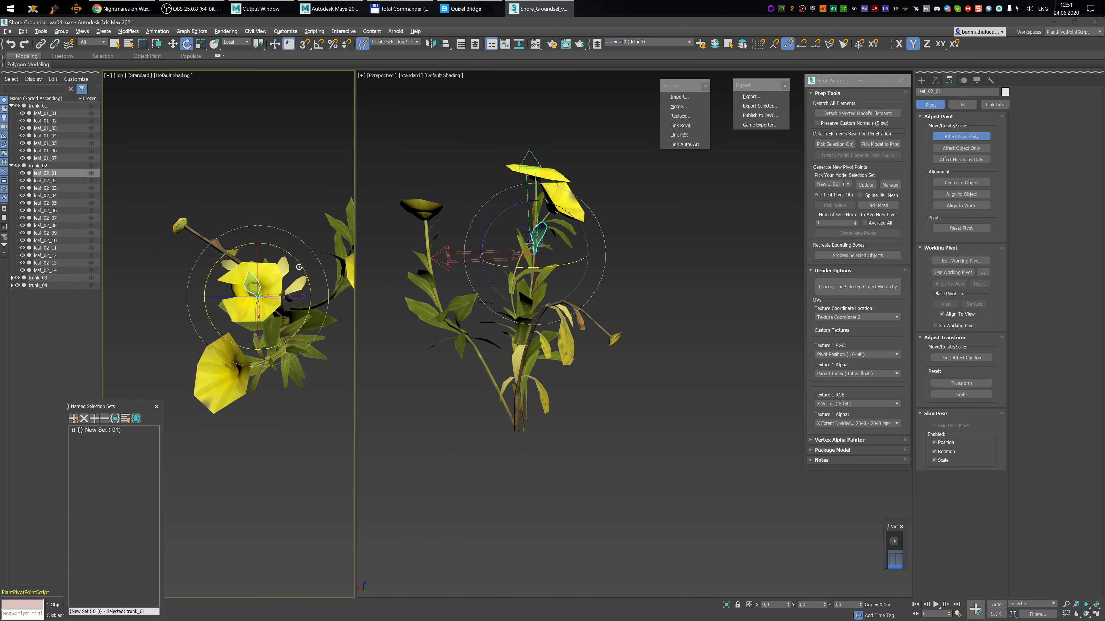
{"action": "left_click_drag", "start_coordinate": [300, 267], "coordinate": [239, 180]}
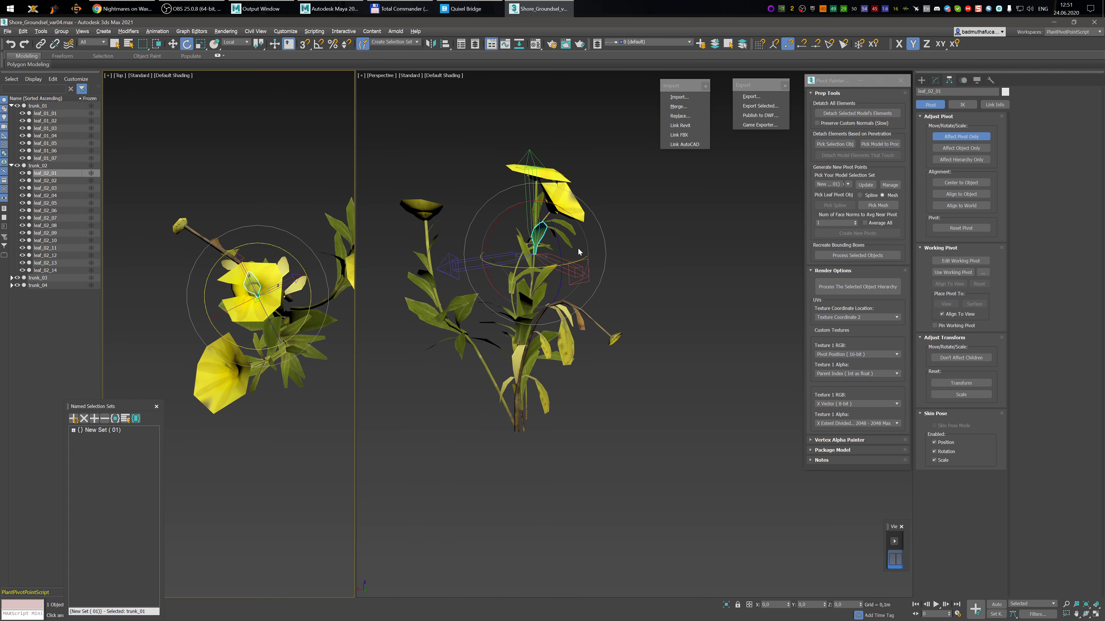
{"action": "middle_click_drag", "start_coordinate": [597, 274], "coordinate": [614, 248], "text": "alt"}
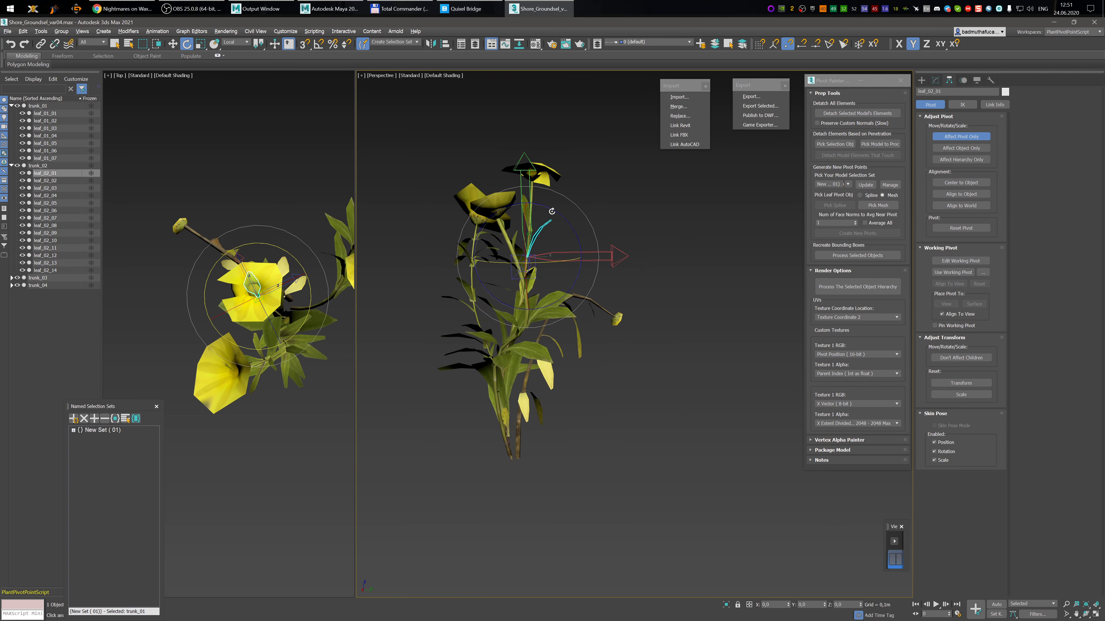
{"action": "left_click_drag", "start_coordinate": [559, 212], "coordinate": [512, 178]}
{"action": "middle_click_drag", "start_coordinate": [644, 203], "coordinate": [535, 220], "text": "alt"}
- Select leaf_02_02 and rotate its pivot about the Z axis to align X with the leaf
{"action": "left_click", "coordinate": [61, 181]}
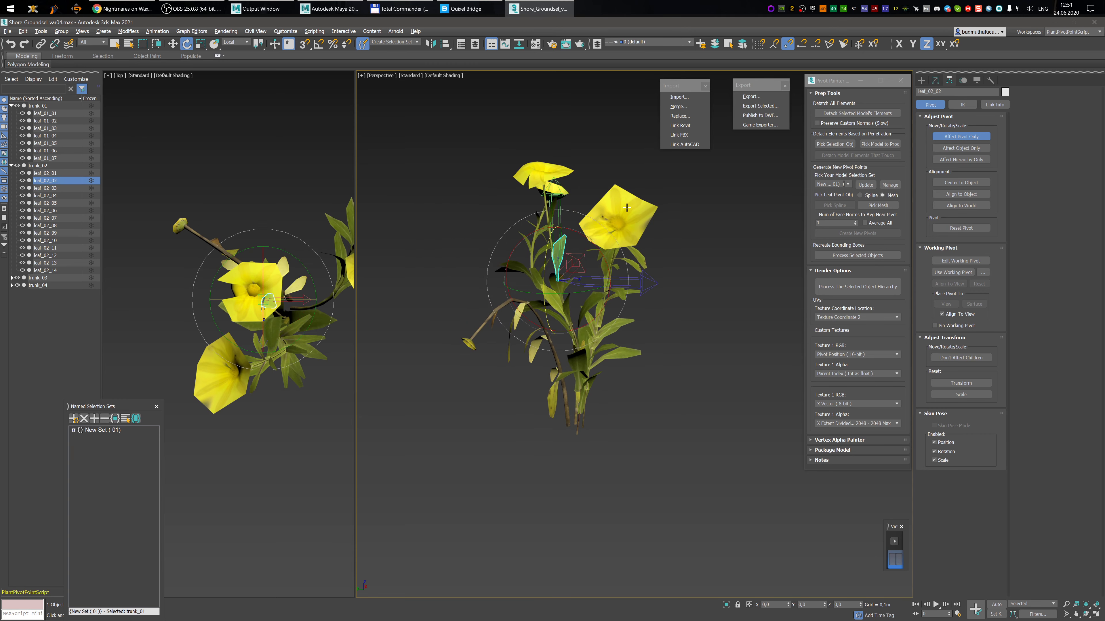
{"action": "middle_click_drag", "start_coordinate": [627, 208], "coordinate": [574, 222], "text": "alt"}
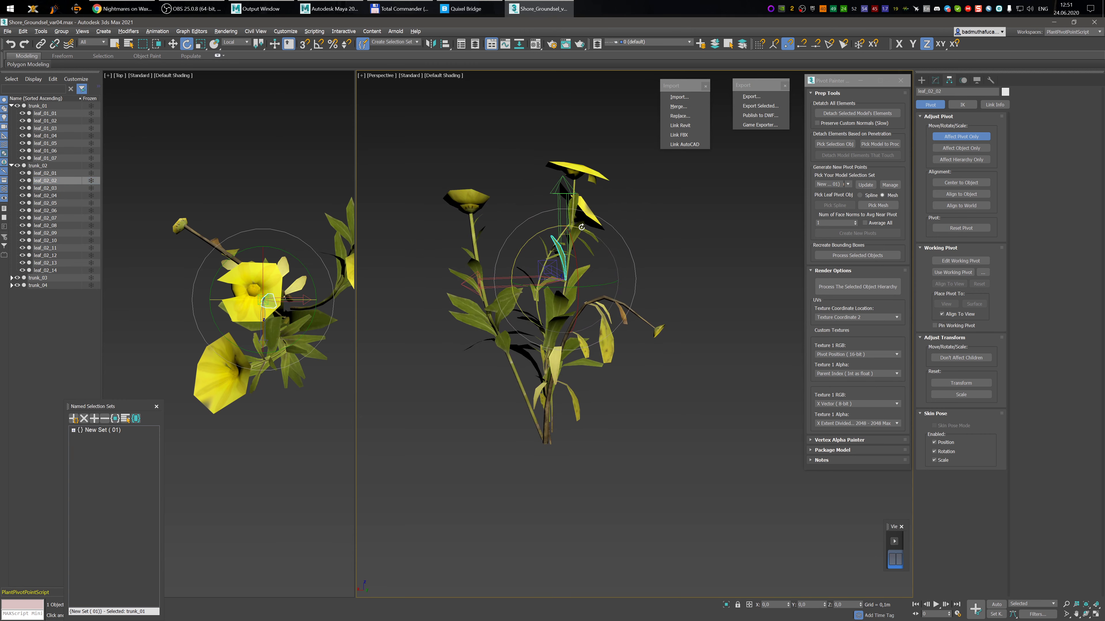
{"action": "left_click_drag", "start_coordinate": [581, 227], "coordinate": [635, 245]}
{"action": "middle_click_drag", "start_coordinate": [635, 245], "coordinate": [677, 244], "text": "alt"}
- Select leaf_02_03 and move its pivot from the plant's base to the leaf's own base using vertex snapping
{"action": "left_click", "coordinate": [57, 188]}
{"action": "middle_click_drag", "start_coordinate": [566, 244], "coordinate": [534, 238], "text": "alt"}
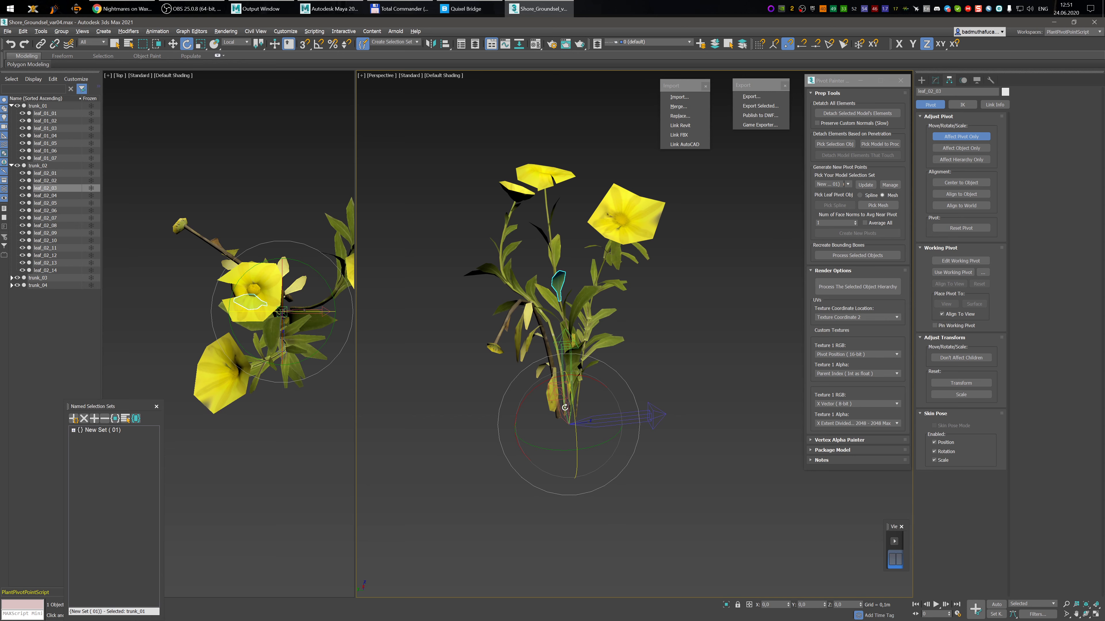
{"action": "key", "text": "w"}
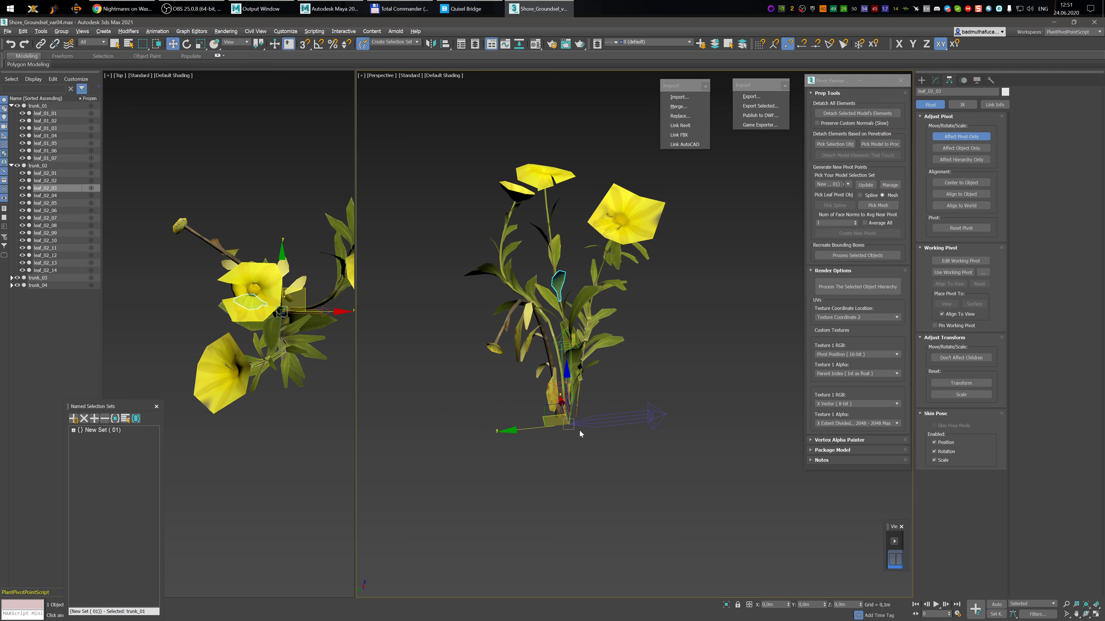
{"action": "key", "text": "s"}
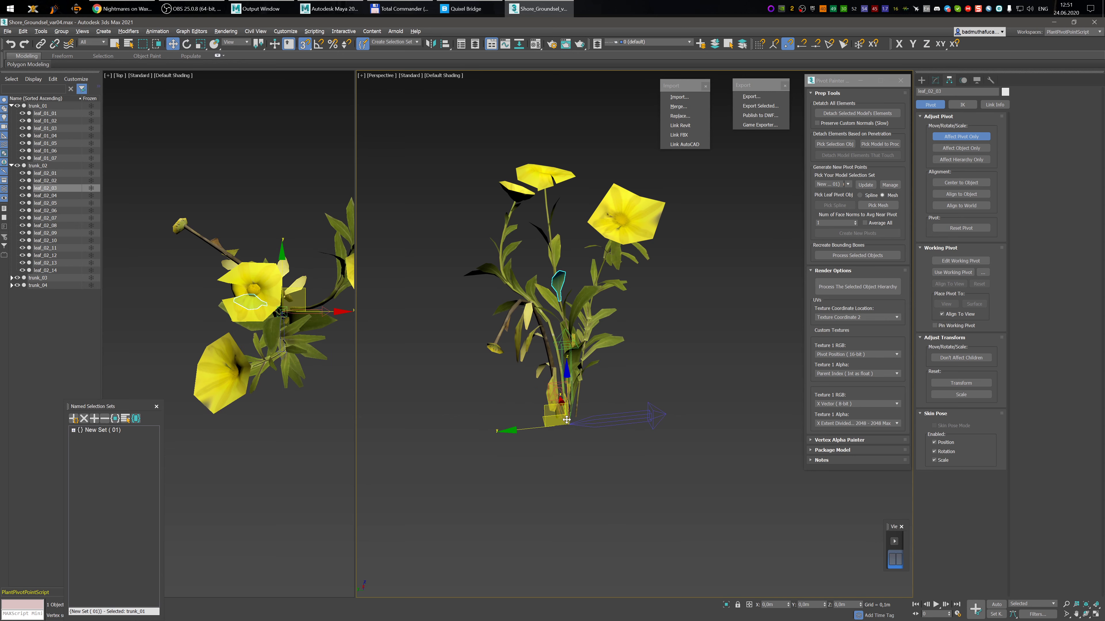
{"action": "left_click_drag", "start_coordinate": [564, 419], "coordinate": [563, 307]}
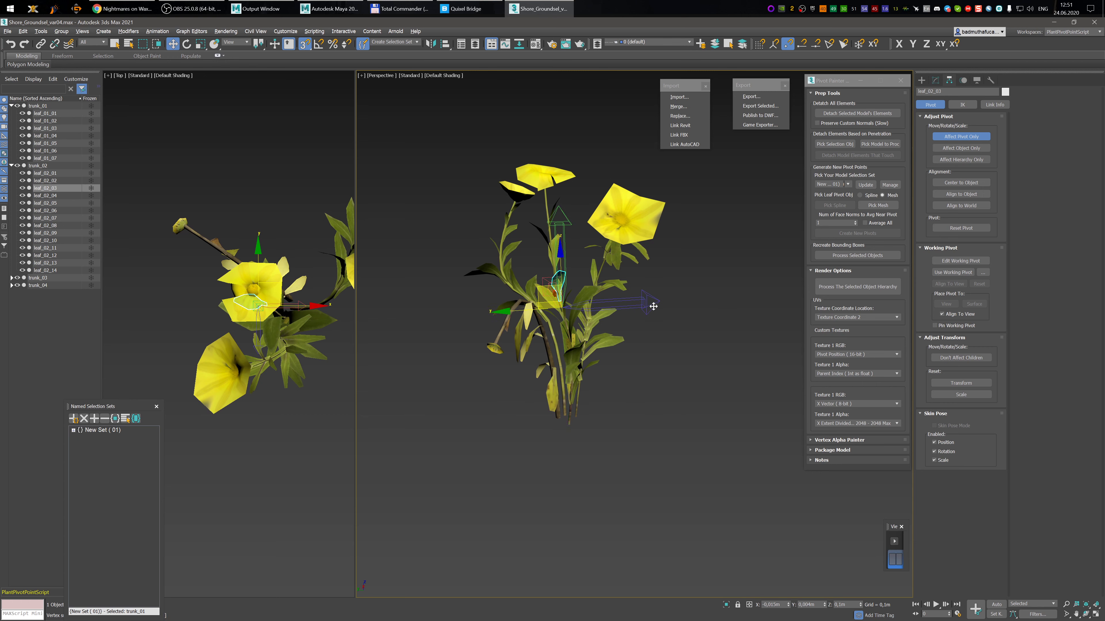
{"action": "key", "text": "s"}
- Nudge leaf_02_03's pivot onto the leaf's base and rotate it so the X axis runs along the leaf
{"action": "middle_click_drag", "start_coordinate": [567, 283], "coordinate": [606, 292], "text": "alt"}
{"action": "key", "text": "e"}
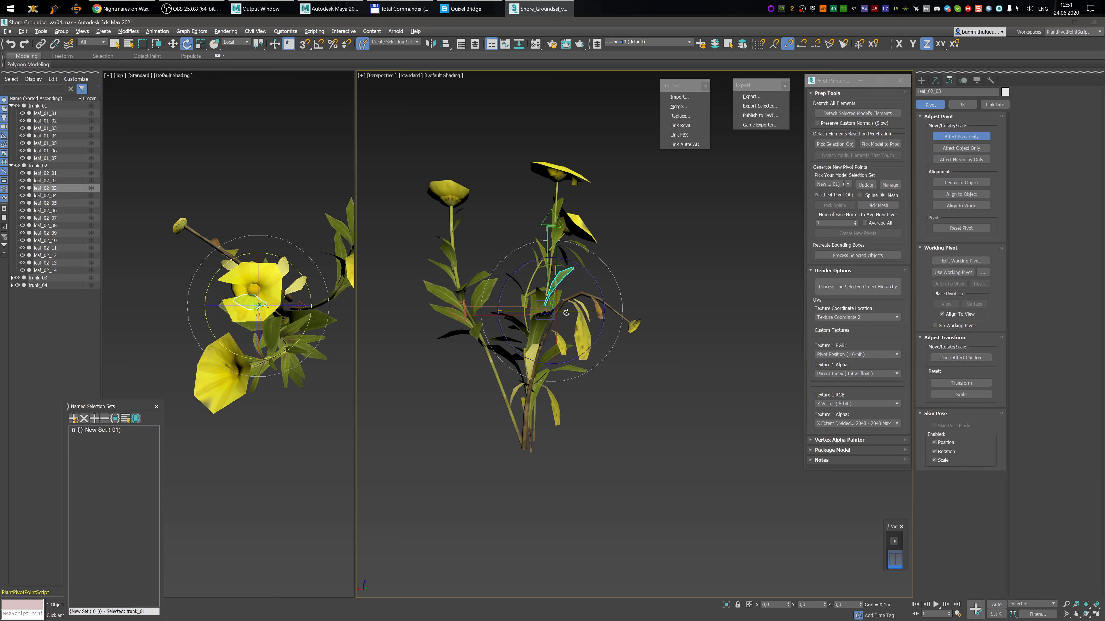
{"action": "key", "text": "w"}
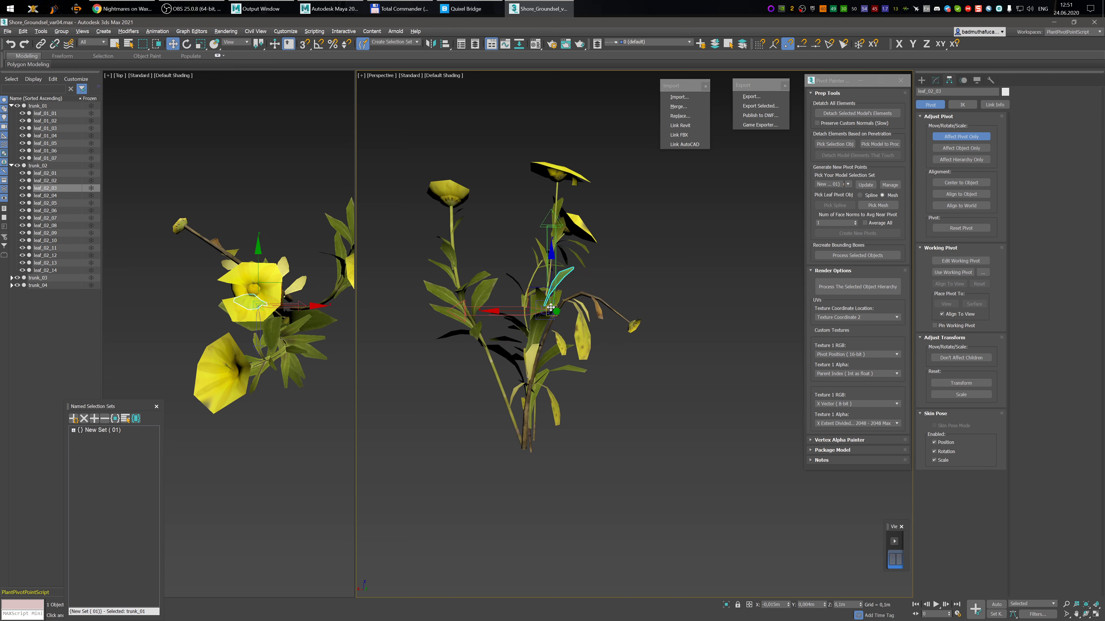
{"action": "left_click_drag", "start_coordinate": [547, 307], "coordinate": [542, 301]}
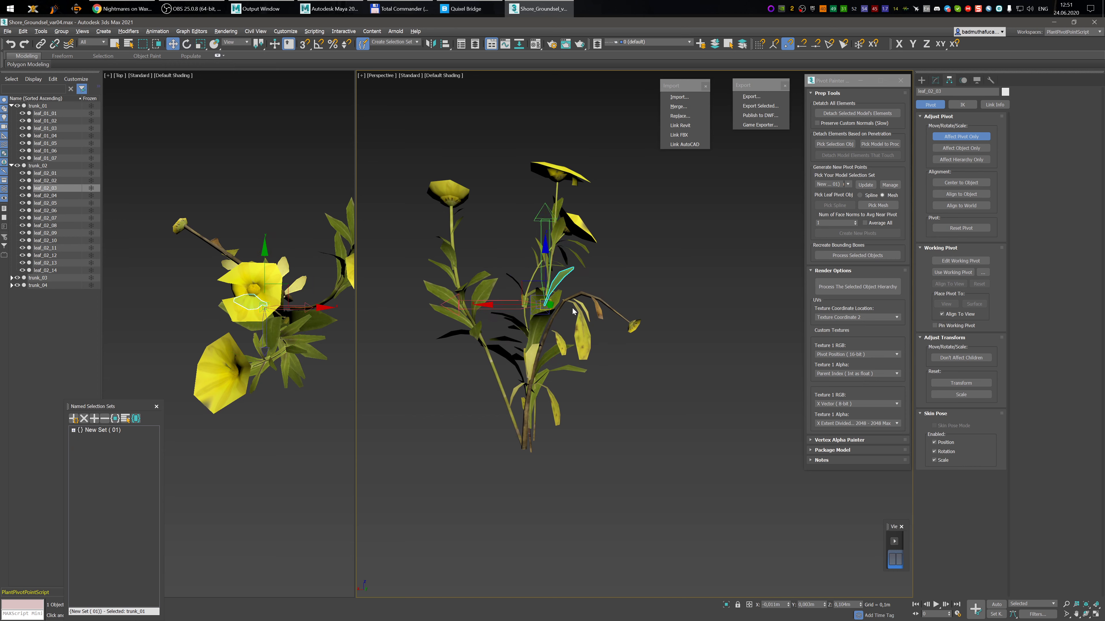
{"action": "key", "text": "e"}
{"action": "left_click_drag", "start_coordinate": [574, 260], "coordinate": [583, 365]}
{"action": "middle_click_drag", "start_coordinate": [583, 365], "coordinate": [621, 336], "text": "alt"}
- Select leaf_02_04 and rotate its pivot about Y and Z so the X axis follows the leaf
{"action": "left_click", "coordinate": [59, 197]}
{"action": "middle_click_drag", "start_coordinate": [500, 244], "coordinate": [568, 262], "text": "alt"}
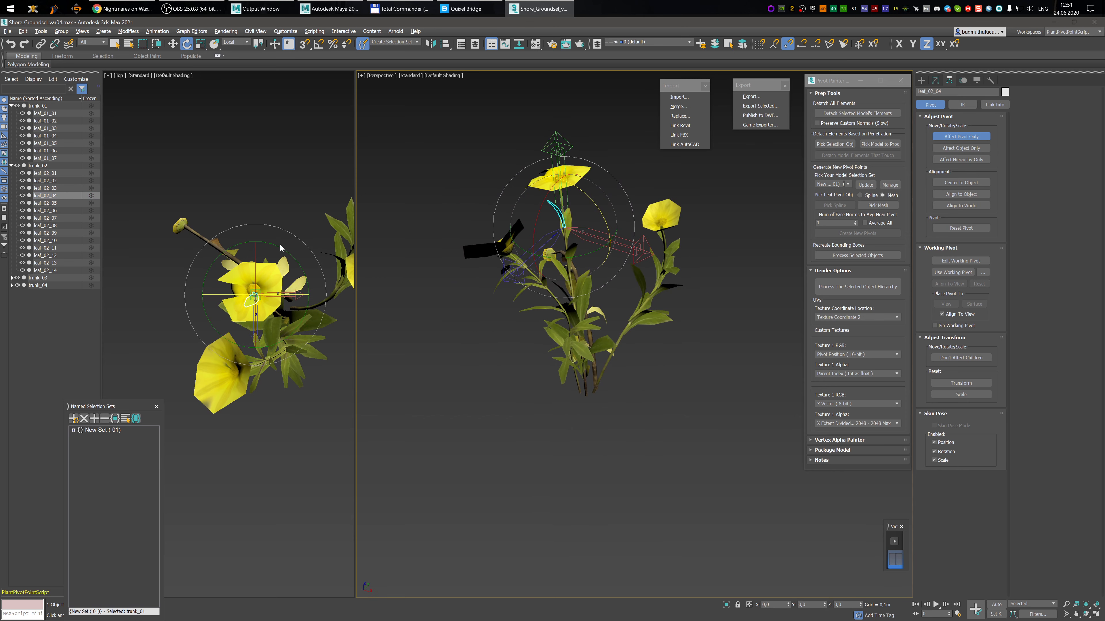
{"action": "middle_click_drag", "start_coordinate": [280, 244], "coordinate": [306, 238]}
{"action": "left_click_drag", "start_coordinate": [304, 248], "coordinate": [353, 312]}
{"action": "middle_click_drag", "start_coordinate": [604, 296], "coordinate": [583, 248], "text": "alt"}
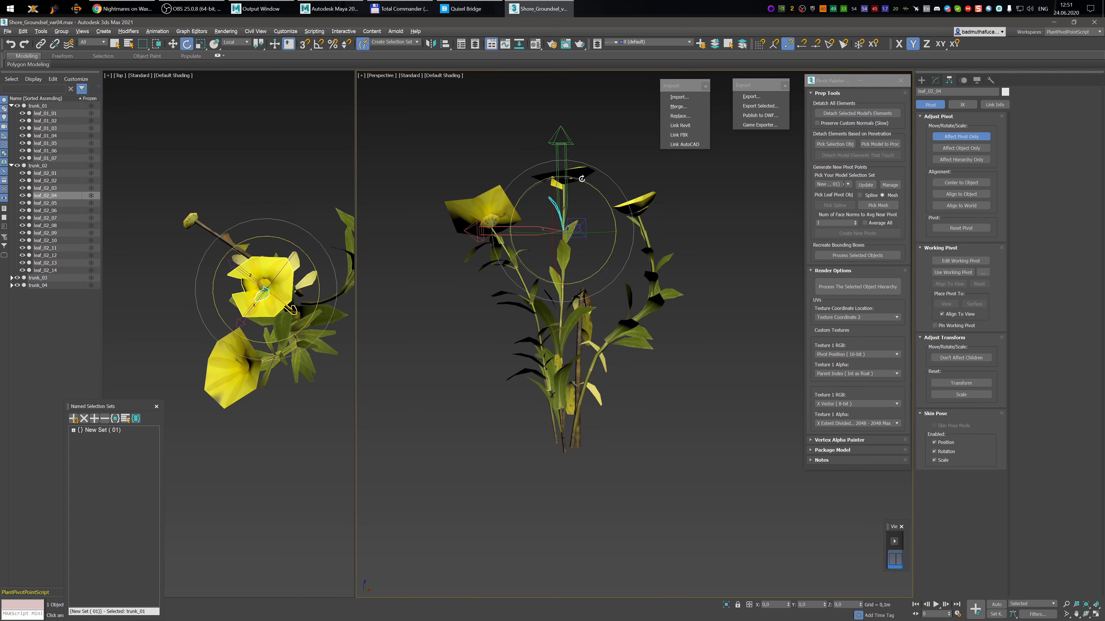
{"action": "left_click_drag", "start_coordinate": [580, 180], "coordinate": [610, 211]}
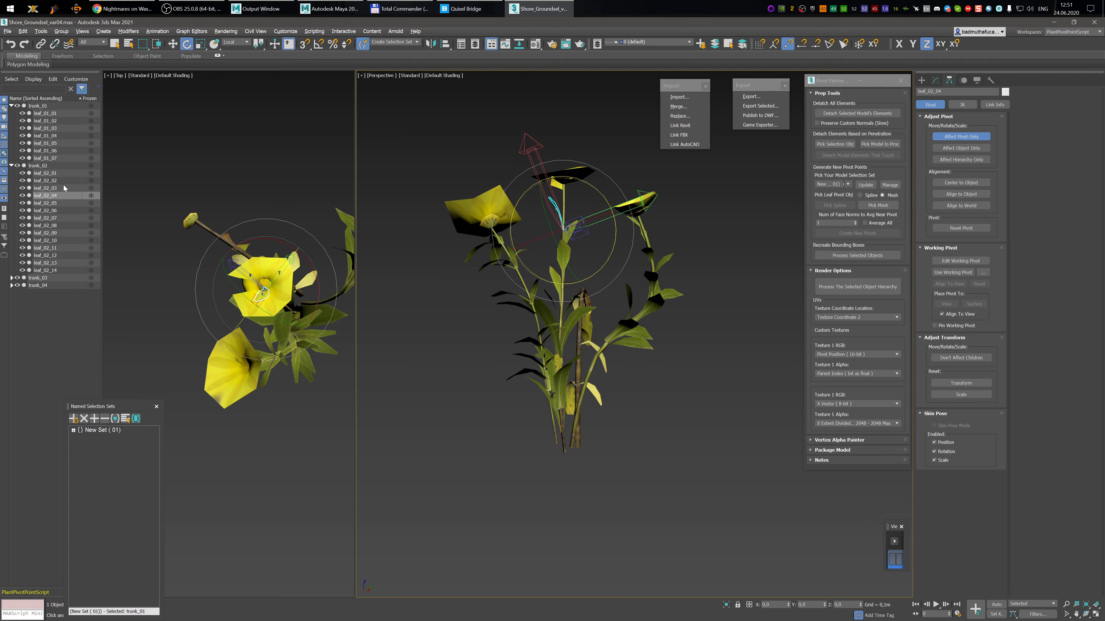
- Select leaf_02_05 and raise its pivot from the plant's base to the leaf's own base
{"action": "left_click", "coordinate": [64, 203]}
{"action": "middle_click_drag", "start_coordinate": [613, 214], "coordinate": [653, 214], "text": "alt"}
{"action": "key", "text": "w"}
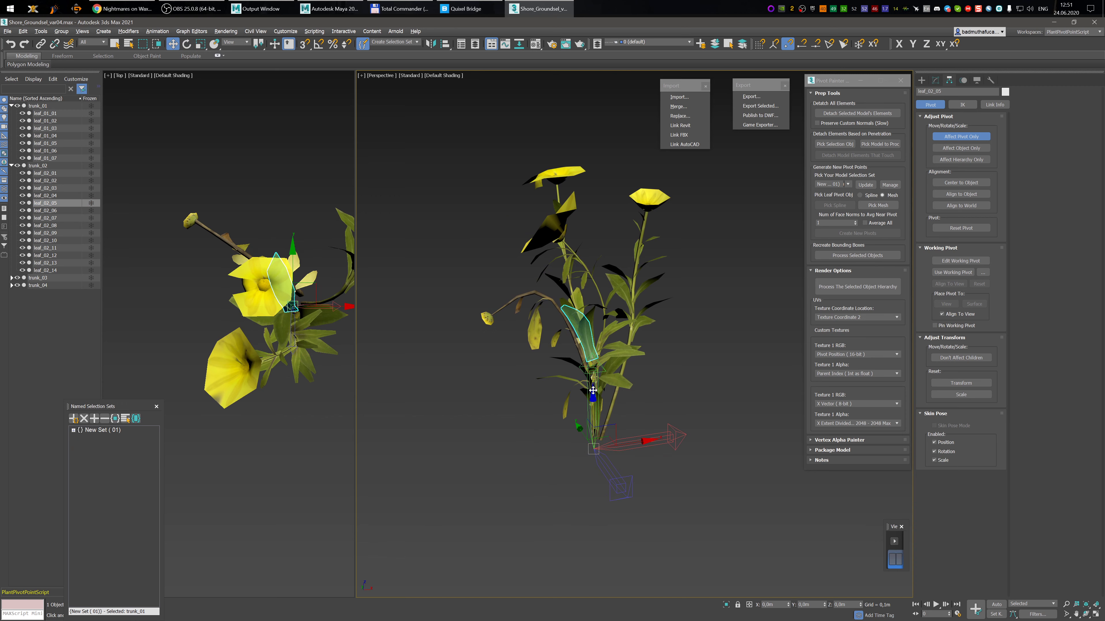
{"action": "left_click_drag", "start_coordinate": [602, 381], "coordinate": [606, 299]}
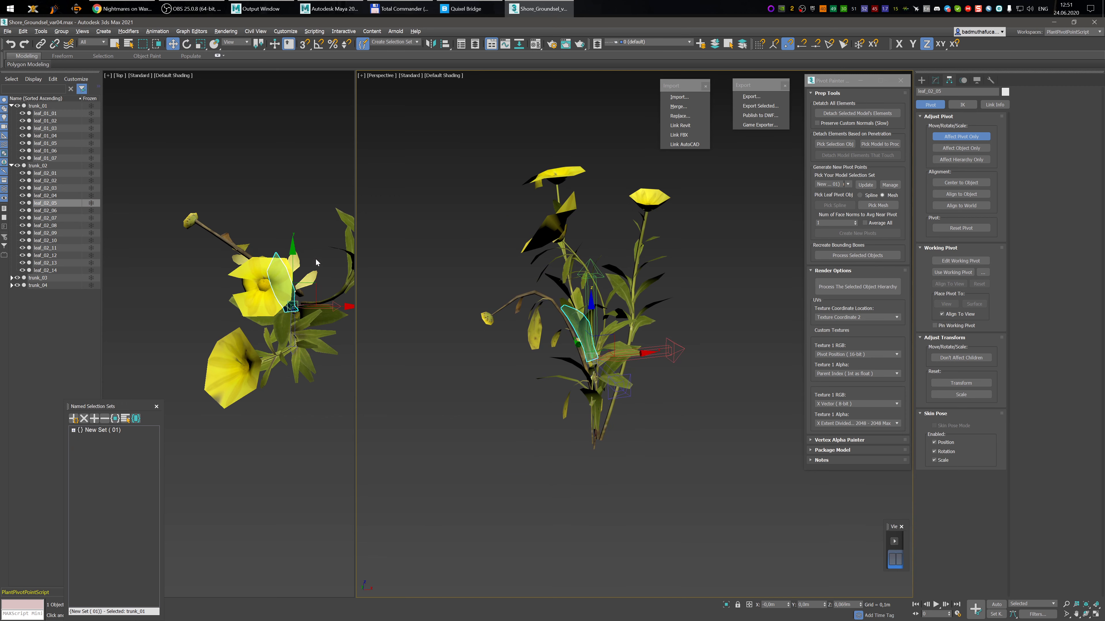
- Rotate leaf_02_05's pivot about Y and Z to align the X axis with the leaf
{"action": "scroll", "coordinate": [315, 258], "scroll_direction": "down", "scroll_amount": 1}
{"action": "key", "text": "e"}
{"action": "left_click_drag", "start_coordinate": [302, 280], "coordinate": [279, 217]}
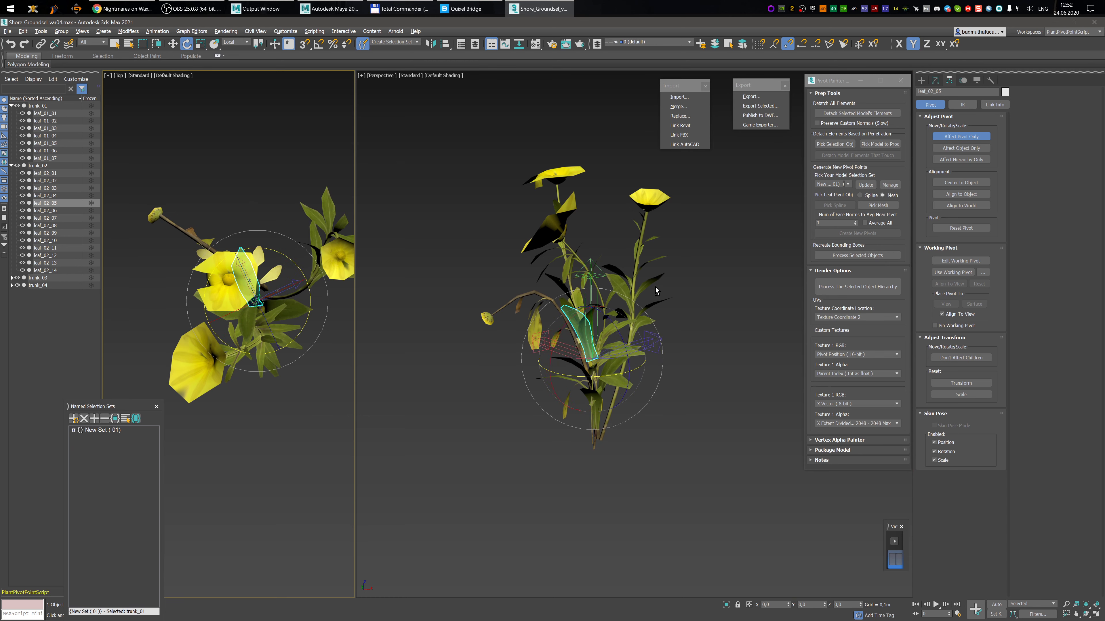
{"action": "middle_click_drag", "start_coordinate": [656, 289], "coordinate": [656, 316], "text": "alt"}
{"action": "left_click_drag", "start_coordinate": [618, 305], "coordinate": [655, 320]}
- Select leaf_02_06 and rotate its pivot about the Y axis toward the leaf's horizontal direction
{"action": "left_click", "coordinate": [45, 211]}
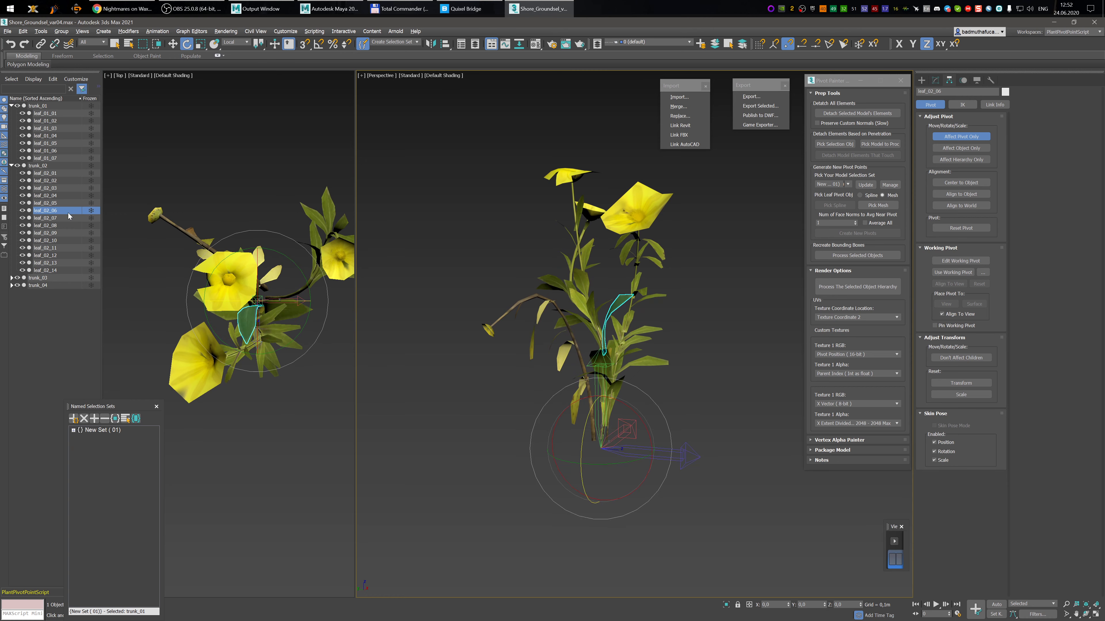
{"action": "middle_click_drag", "start_coordinate": [310, 307], "coordinate": [316, 307]}
{"action": "left_click_drag", "start_coordinate": [316, 307], "coordinate": [291, 366]}
{"action": "middle_click_drag", "start_coordinate": [722, 334], "coordinate": [746, 332], "text": "alt"}
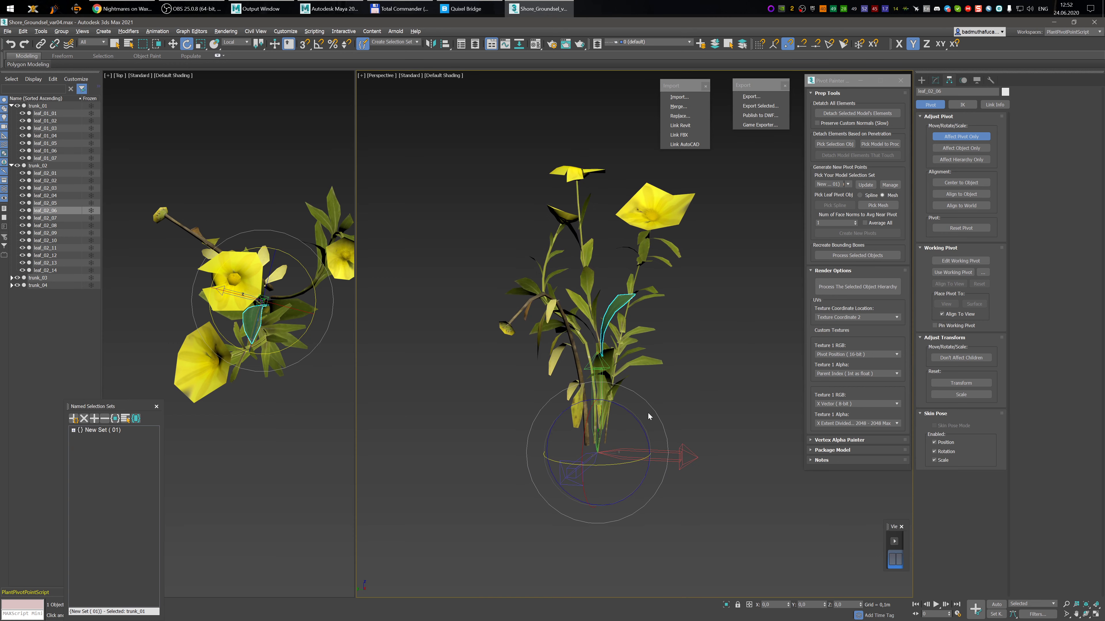
- Raise leaf_02_06's pivot to the leaf's base and rotate it about Z so X runs along the leaf
{"action": "key", "text": "w"}
{"action": "left_click_drag", "start_coordinate": [597, 395], "coordinate": [613, 298]}
{"action": "middle_click_drag", "start_coordinate": [676, 326], "coordinate": [676, 306], "text": "alt"}
{"action": "key", "text": "e"}
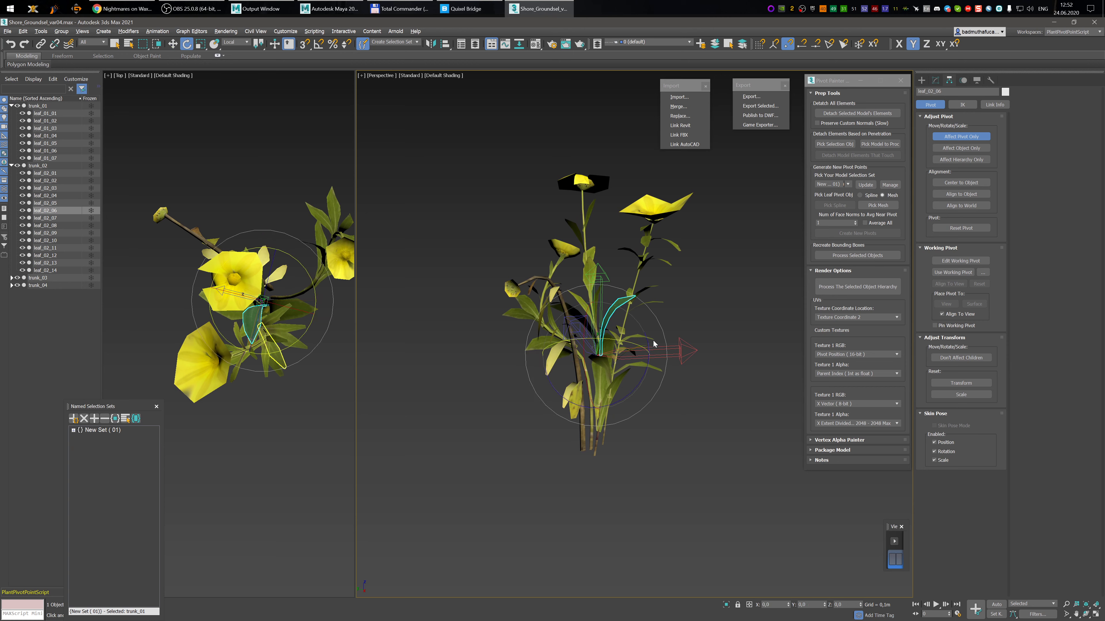
{"action": "left_click_drag", "start_coordinate": [642, 381], "coordinate": [639, 338]}
{"action": "middle_click_drag", "start_coordinate": [584, 318], "coordinate": [622, 359], "text": "alt"}
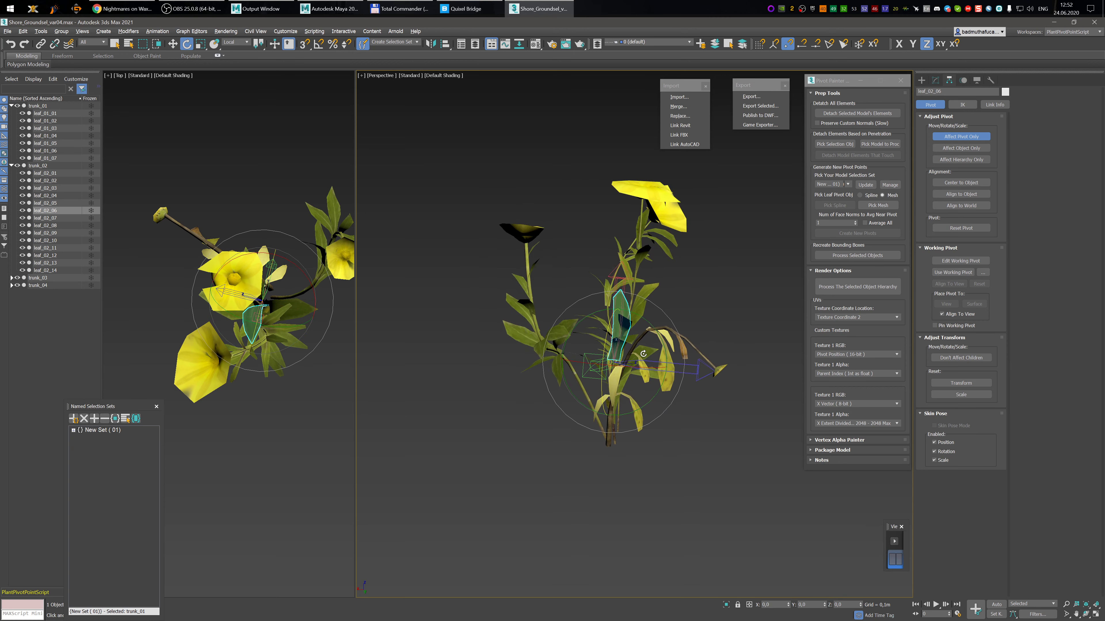
- Shift leaf_02_06's pivot slightly sideways so it sits on the leaf's attachment point
{"action": "key", "text": "w"}
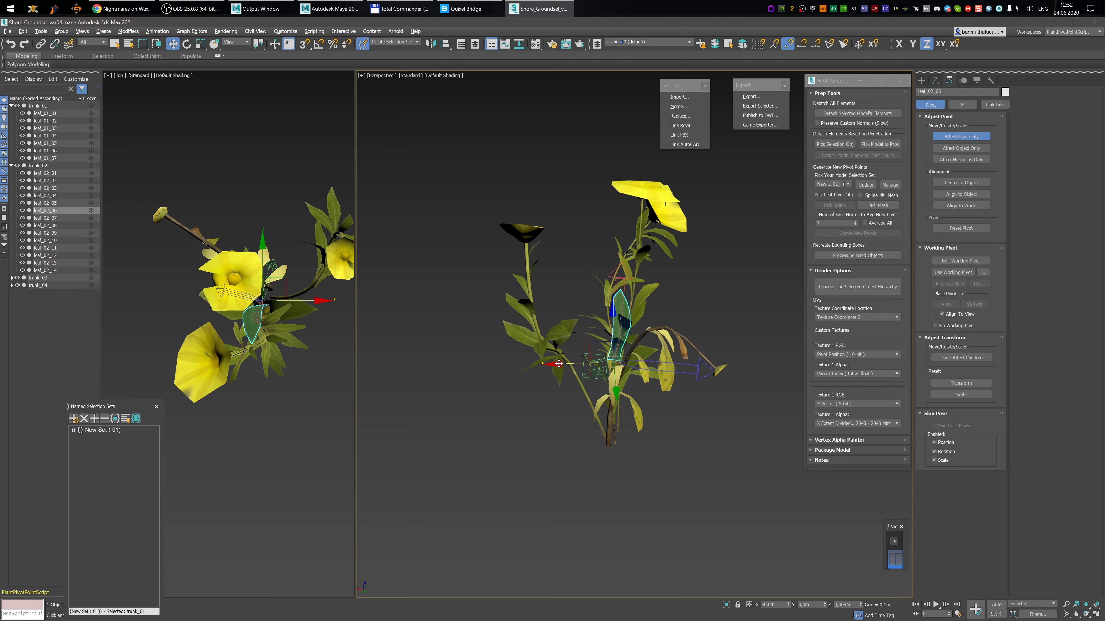
{"action": "left_click_drag", "start_coordinate": [559, 364], "coordinate": [563, 365]}
{"action": "middle_click_drag", "start_coordinate": [609, 362], "coordinate": [654, 351], "text": "alt"}
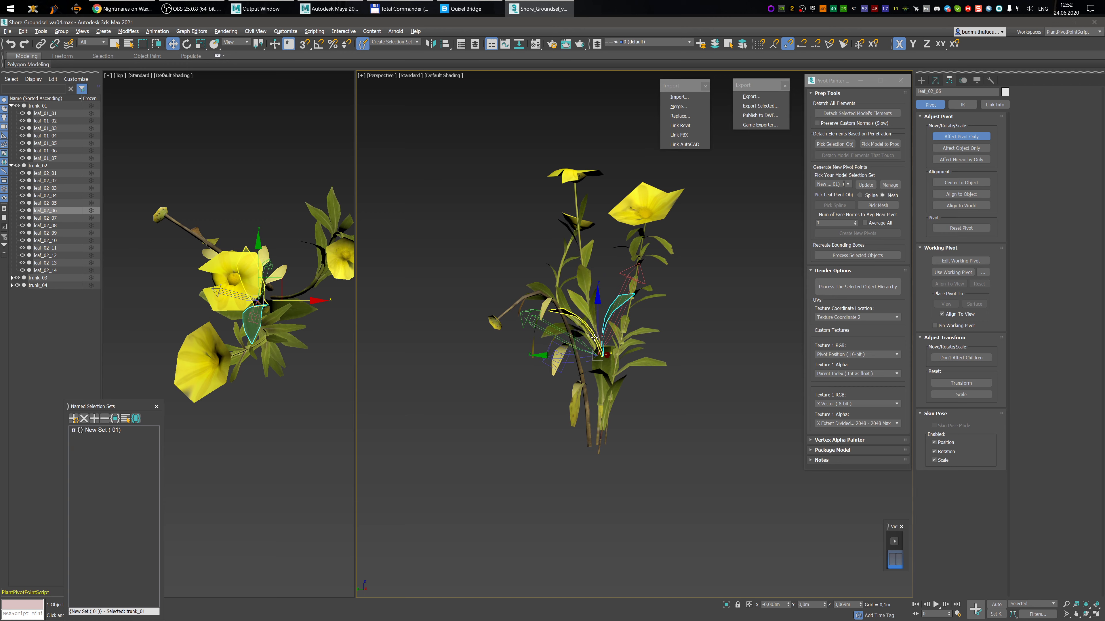
{"action": "left_click_drag", "start_coordinate": [580, 330], "coordinate": [583, 331]}
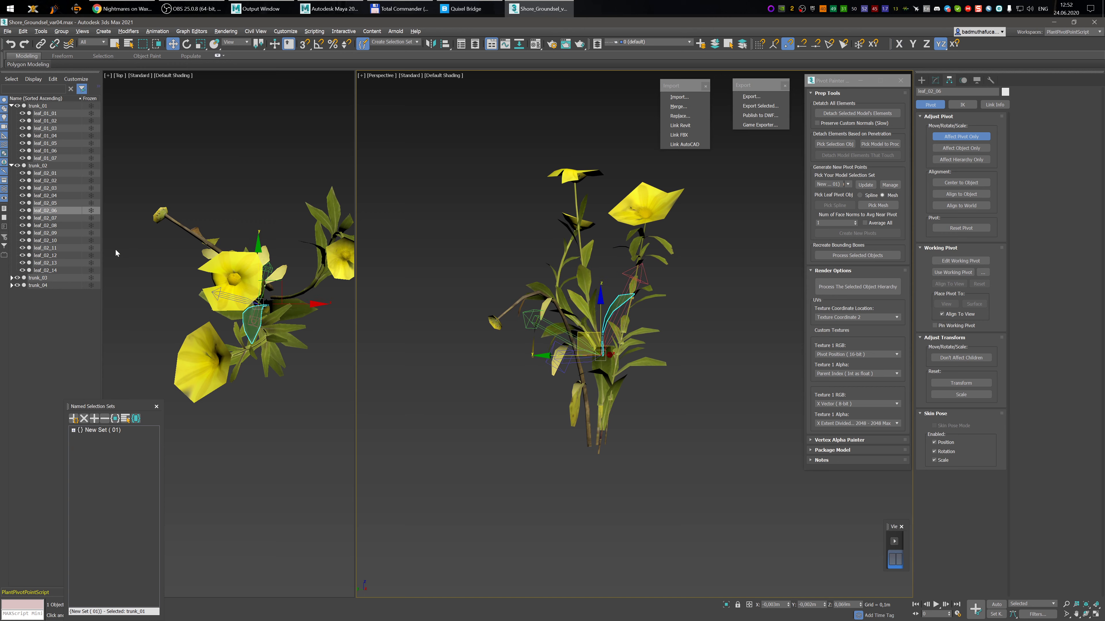
- Select leaf_02_07 and move its pivot up and slightly along X to the leaf's base
{"action": "left_click", "coordinate": [72, 218]}
{"action": "middle_click_drag", "start_coordinate": [604, 383], "coordinate": [622, 390], "text": "alt"}
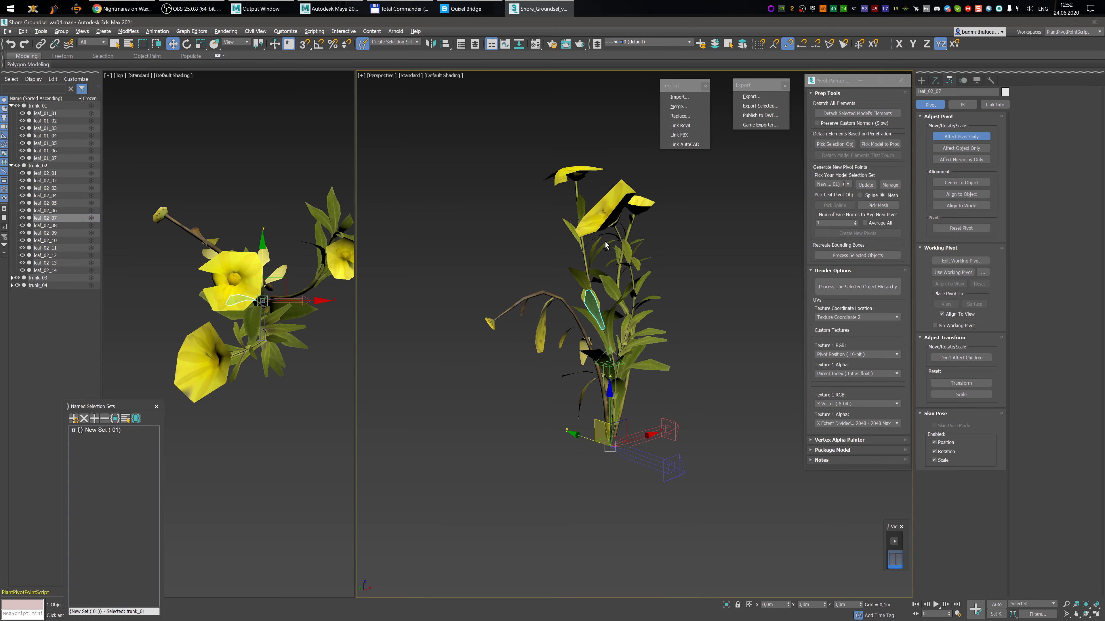
{"action": "left_click_drag", "start_coordinate": [610, 394], "coordinate": [602, 281]}
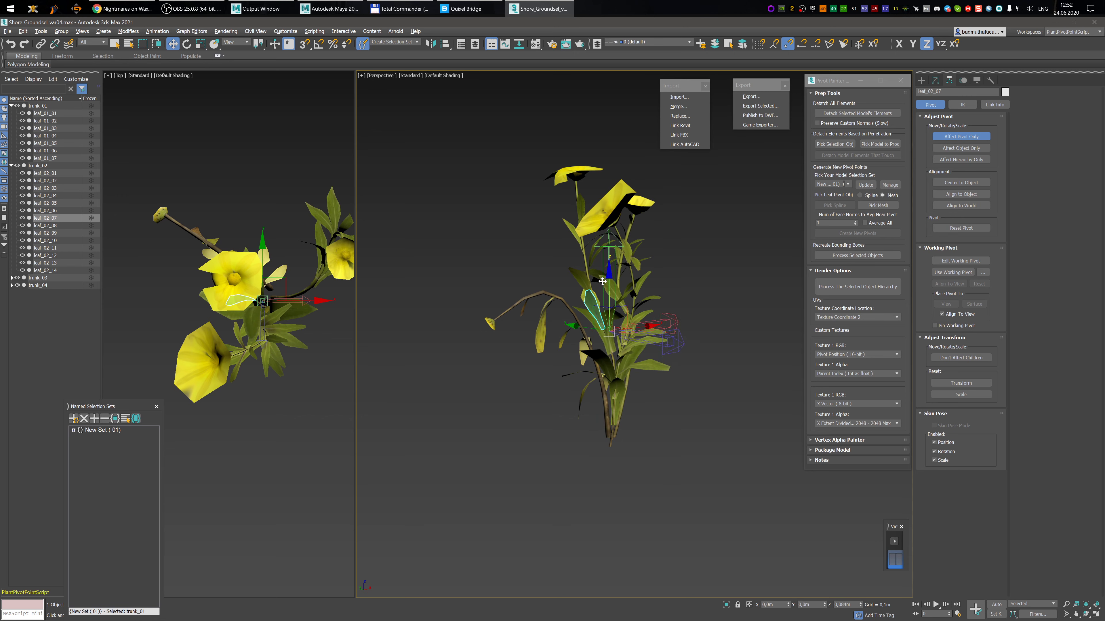
{"action": "left_click_drag", "start_coordinate": [641, 327], "coordinate": [633, 327]}
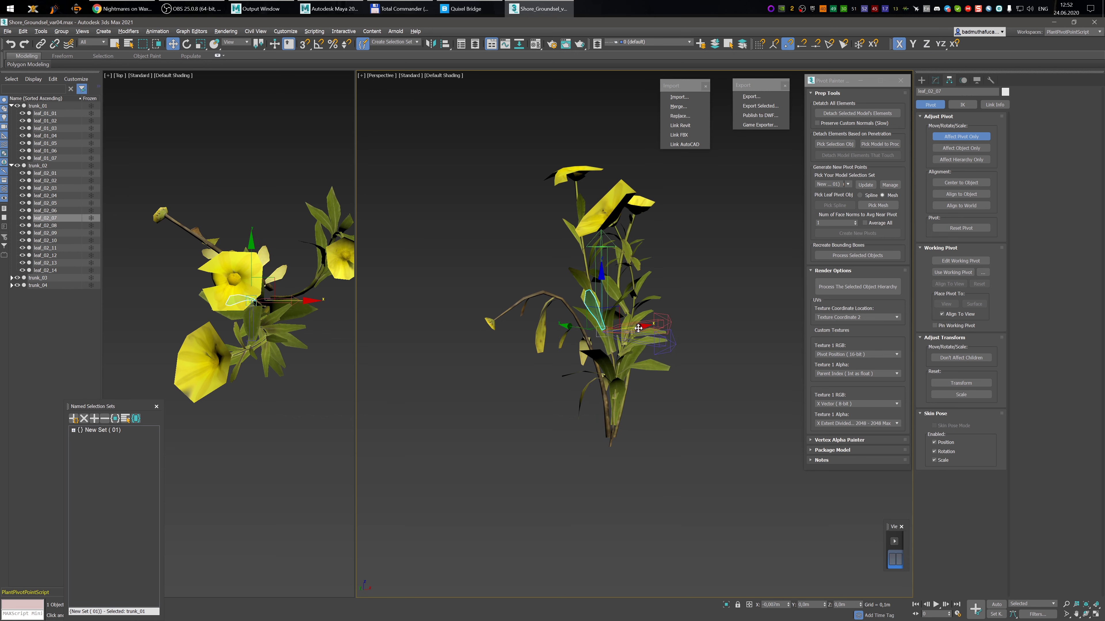
{"action": "left_click_drag", "start_coordinate": [602, 277], "coordinate": [602, 274]}
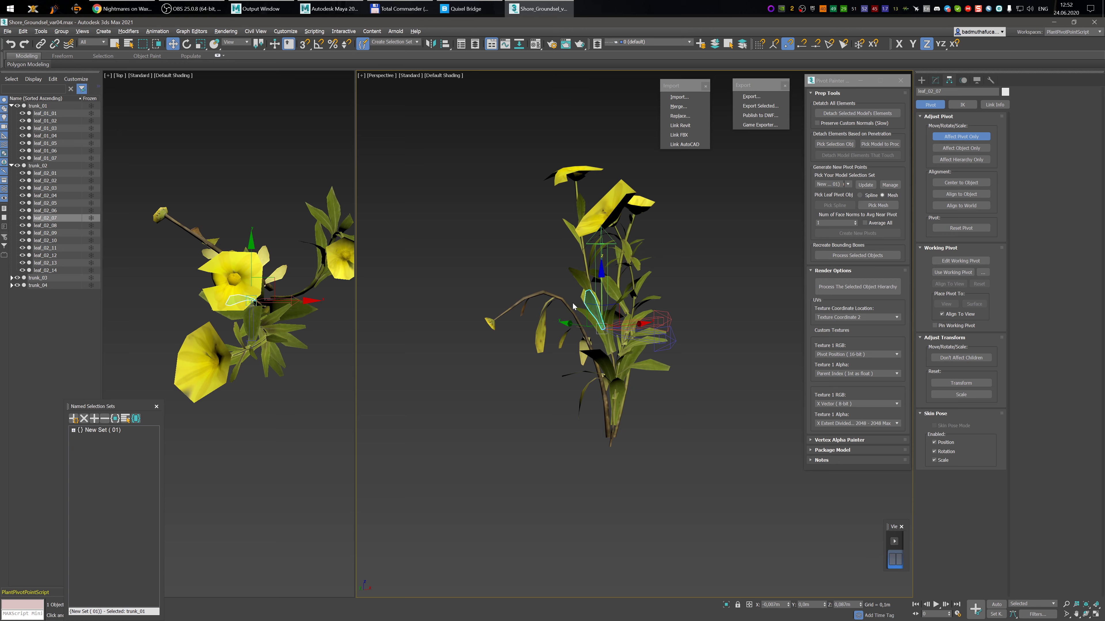
- Rotate leaf_02_07's pivot about the Y axis so X points in the leaf's horizontal direction
{"action": "mouse_move", "coordinate": [282, 357]}
{"action": "middle_mouse_down", "text": "alt"}
{"action": "mouse_move", "coordinate": [274, 394]}
{"action": "mouse_move", "coordinate": [287, 355]}
{"action": "middle_mouse_up", "text": "alt"}
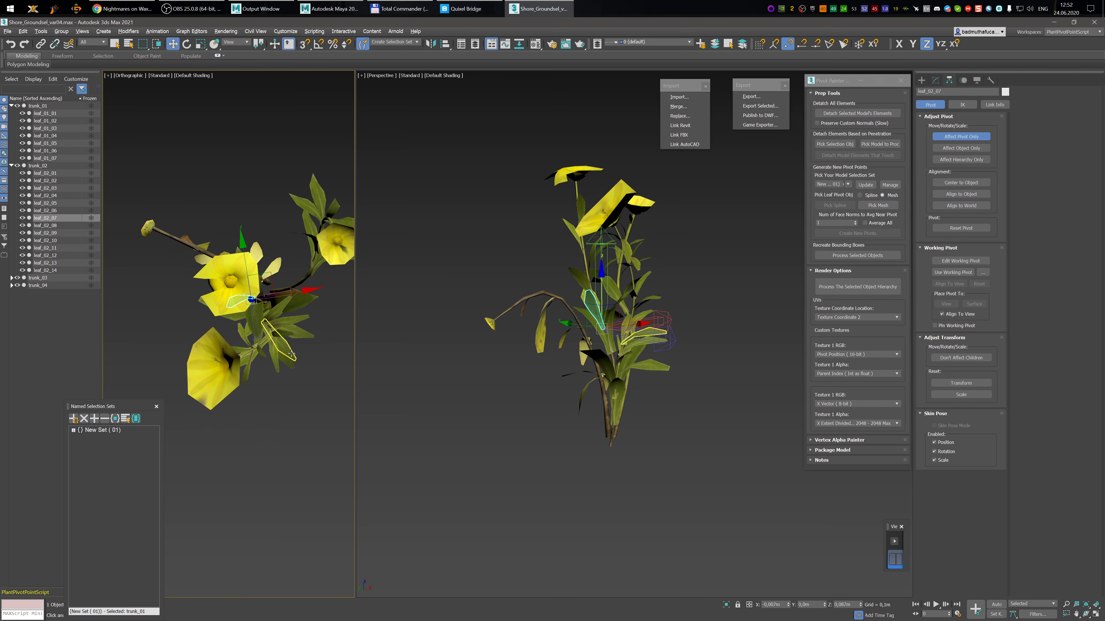
{"action": "key", "text": "shift+z"}
{"action": "key", "text": "e"}
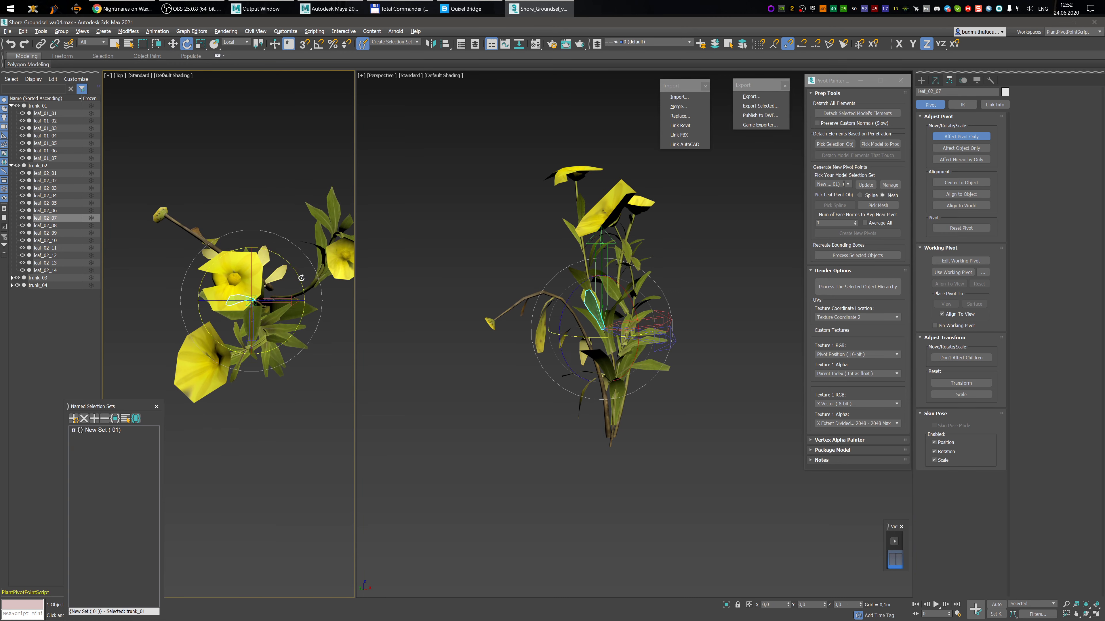
{"action": "left_click_drag", "start_coordinate": [300, 278], "coordinate": [293, 161]}
- Nudge leaf_02_07's pivot onto the leaf's base and rotate it about 58 degrees around Z to follow the leaf
{"action": "key", "text": "w"}
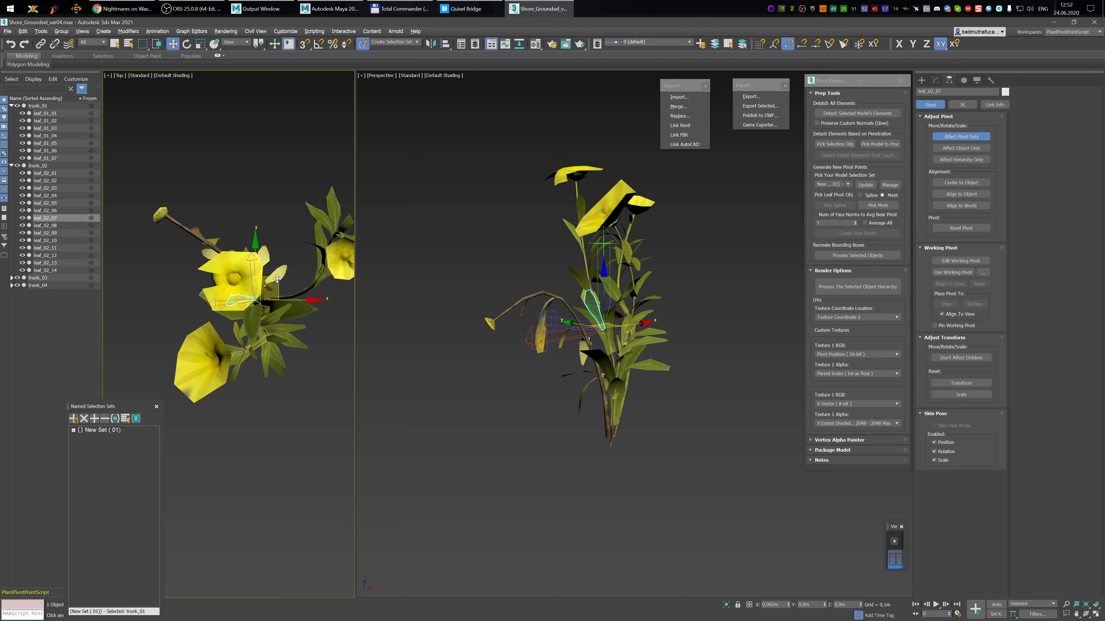
{"action": "middle_click_drag", "start_coordinate": [639, 306], "coordinate": [600, 307], "text": "alt"}
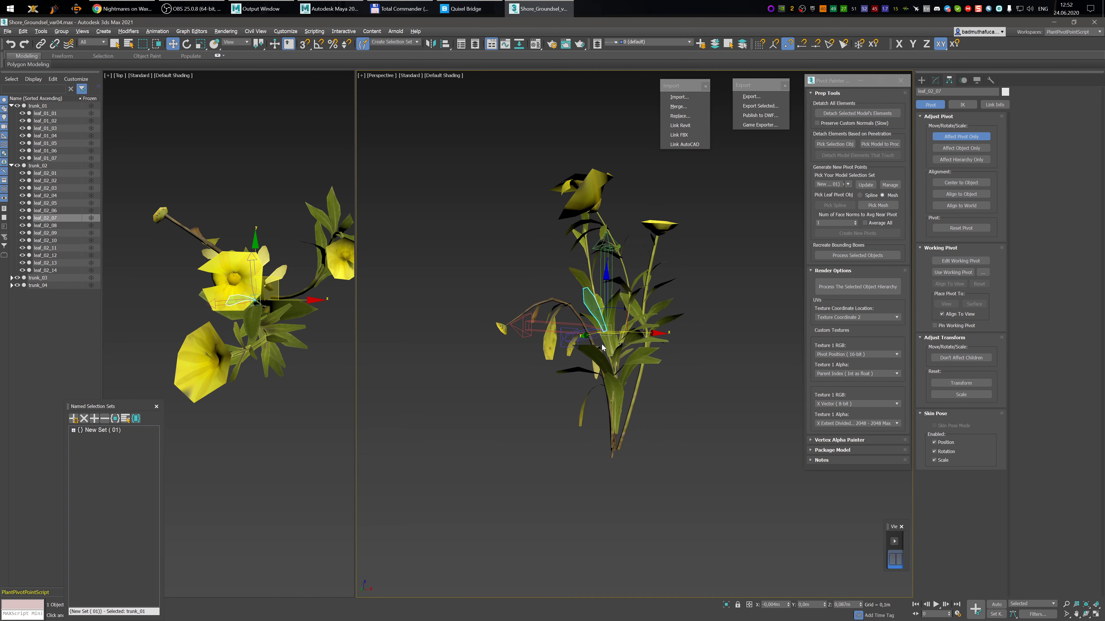
{"action": "mouse_move", "coordinate": [605, 353]}
{"action": "middle_mouse_down", "text": "alt"}
{"action": "mouse_move", "coordinate": [579, 357]}
{"action": "mouse_move", "coordinate": [592, 336]}
{"action": "middle_mouse_up", "text": "alt"}
{"action": "key", "text": "e"}
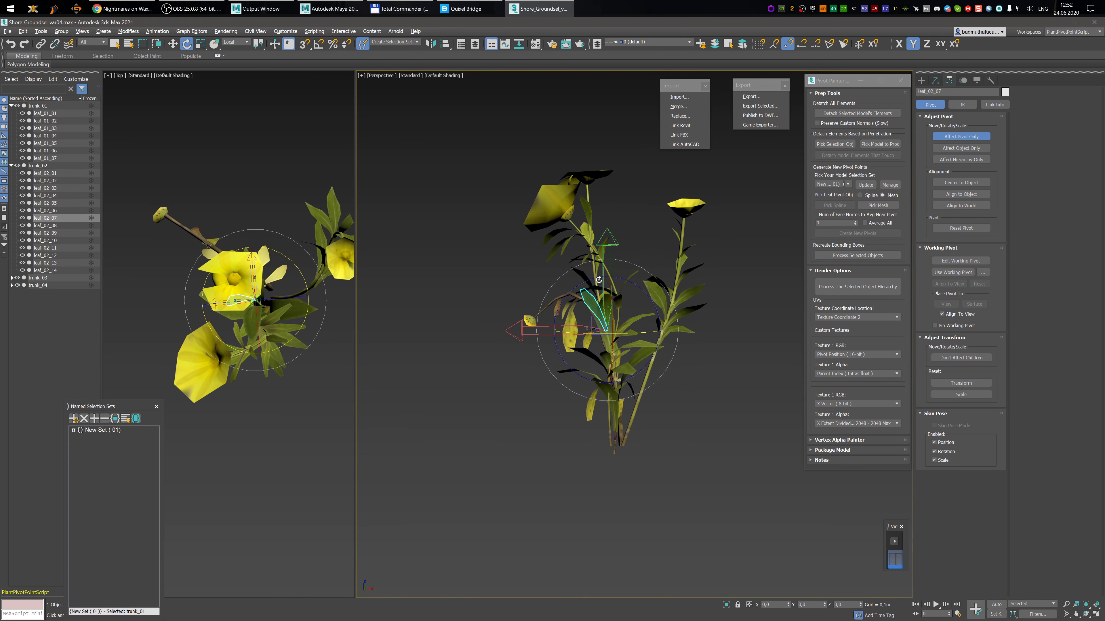
{"action": "left_click_drag", "start_coordinate": [598, 280], "coordinate": [622, 272]}
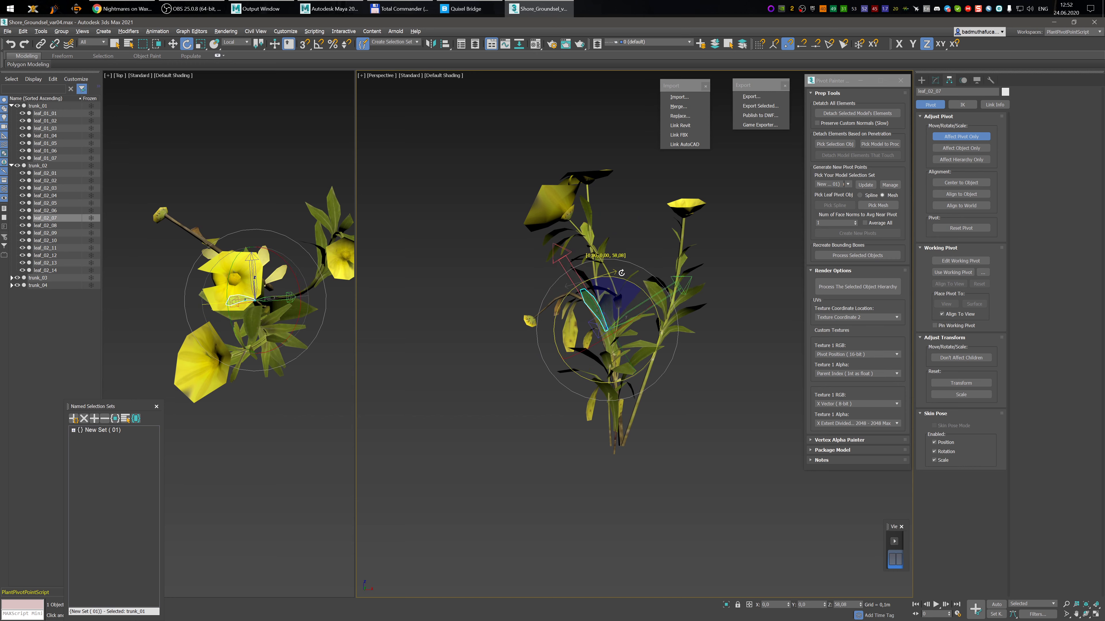
{"action": "middle_click_drag", "start_coordinate": [622, 272], "coordinate": [722, 295], "text": "alt"}
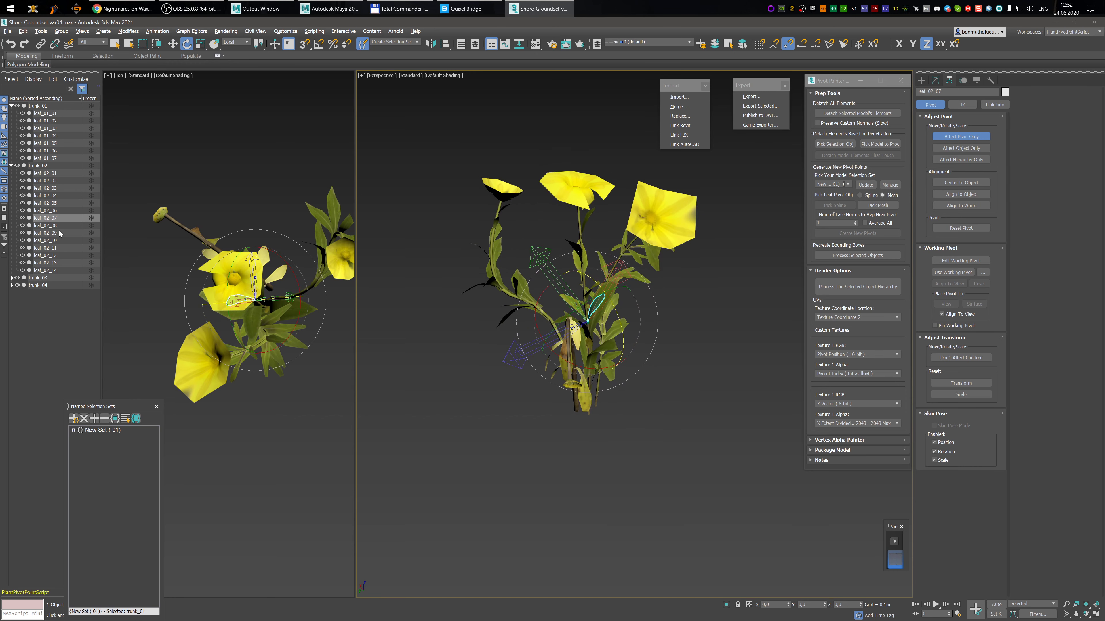
- Select leaf_02_08 and move its pivot from the plant's base to the leaf's own base
{"action": "left_click", "coordinate": [47, 225]}
{"action": "middle_click_drag", "start_coordinate": [673, 259], "coordinate": [635, 348], "text": "alt"}
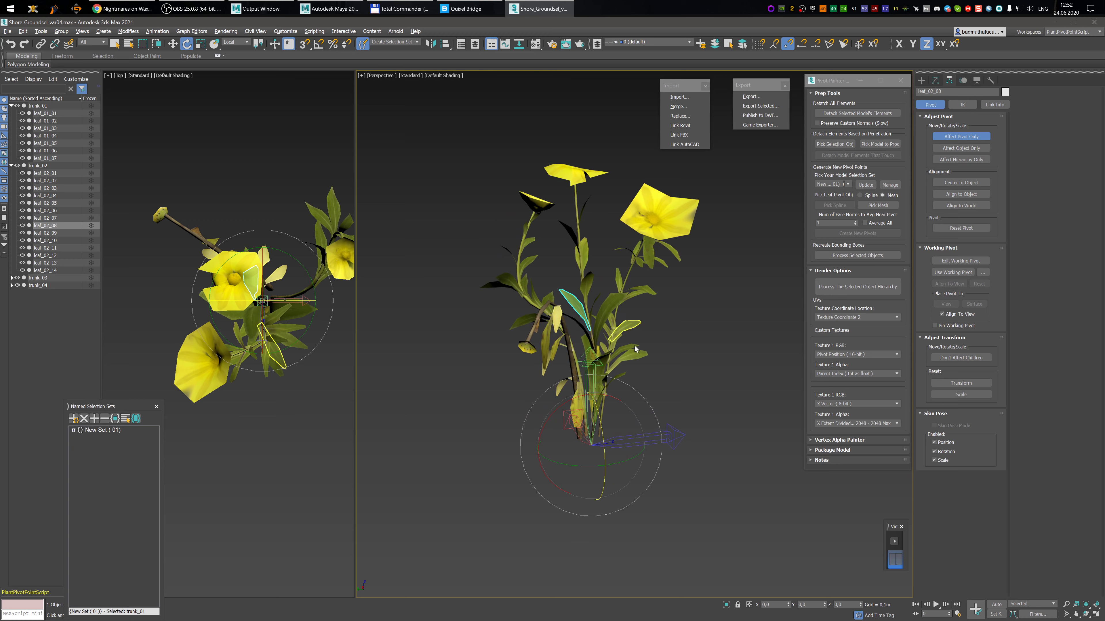
{"action": "key", "text": "w"}
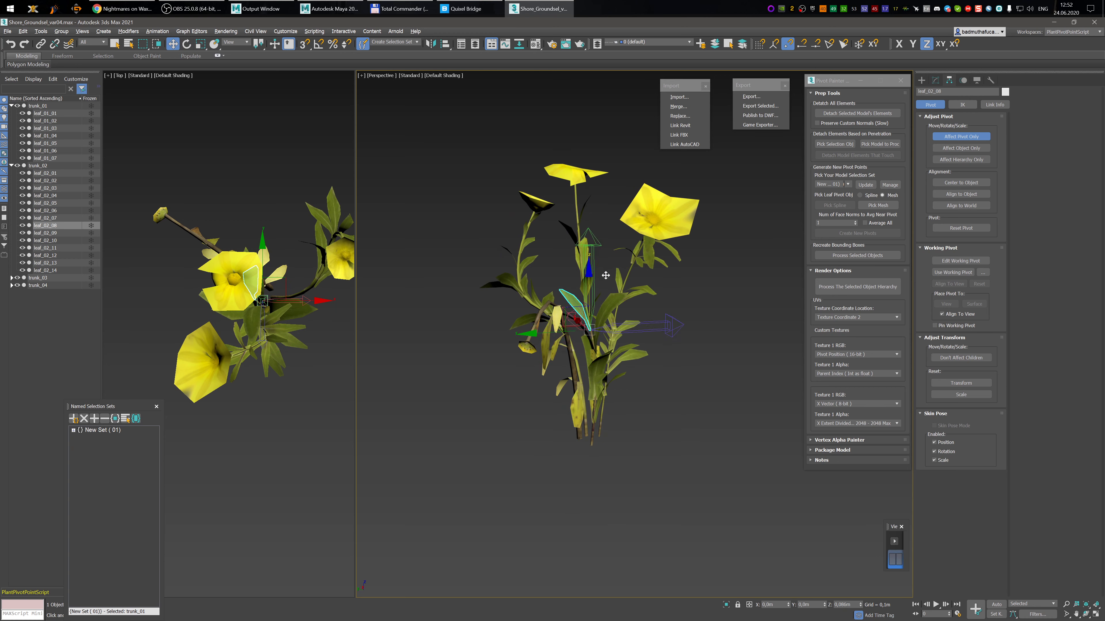
{"action": "middle_click_drag", "start_coordinate": [605, 275], "coordinate": [548, 280], "text": "alt"}
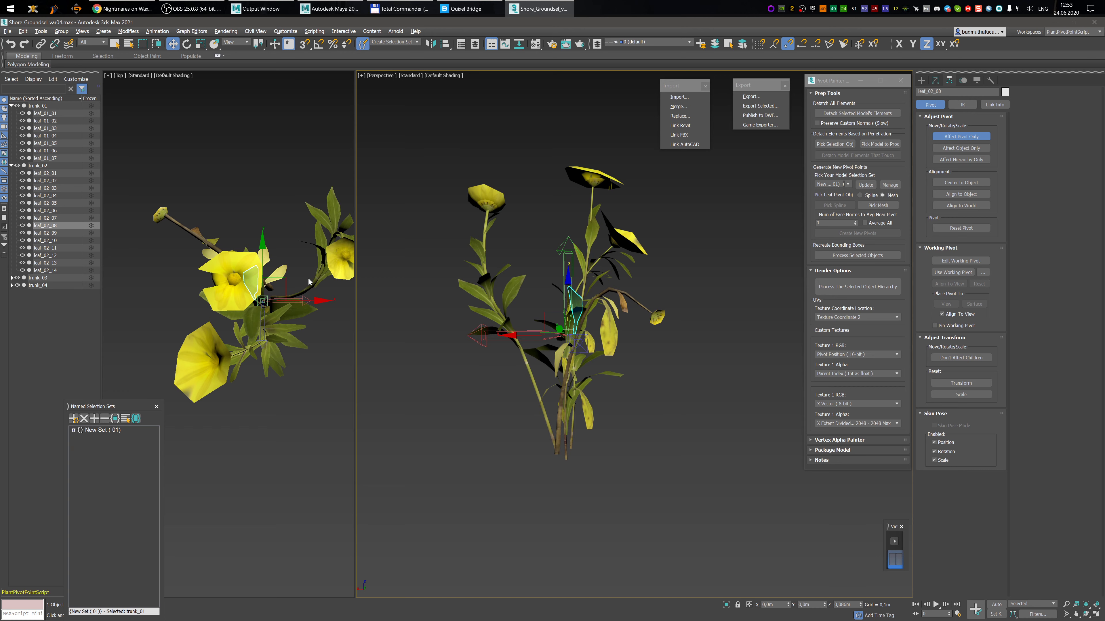
{"action": "middle_click_drag", "start_coordinate": [309, 279], "coordinate": [294, 281]}
{"action": "left_click_drag", "start_coordinate": [283, 280], "coordinate": [276, 281]}
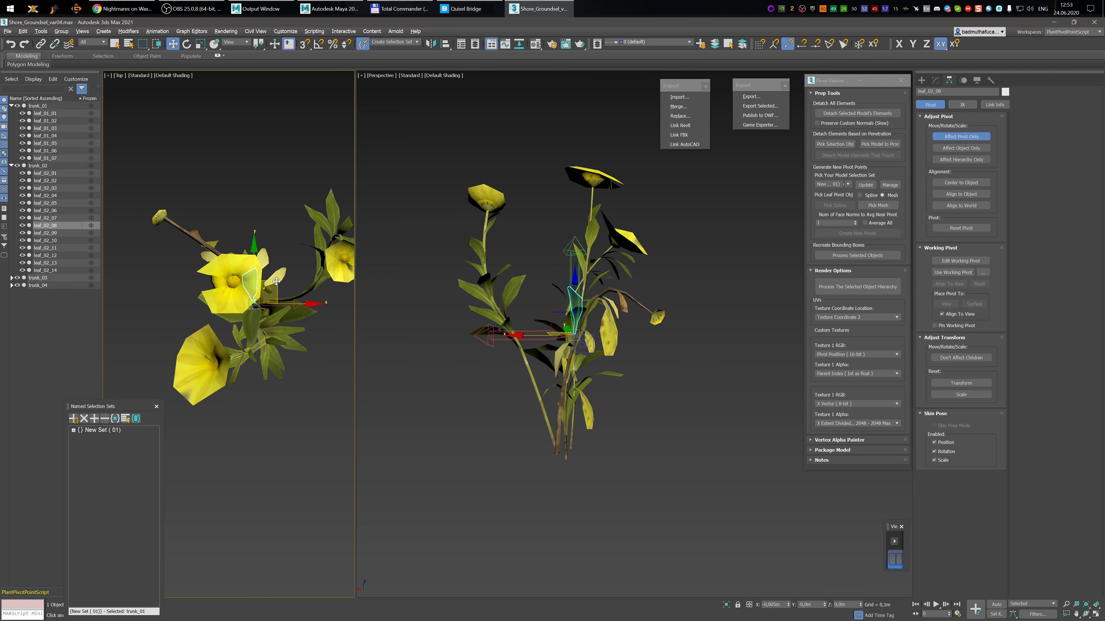
- Rotate leaf_02_08's pivot about Y and Z so the X axis runs along the leaf
{"action": "key", "text": "e"}
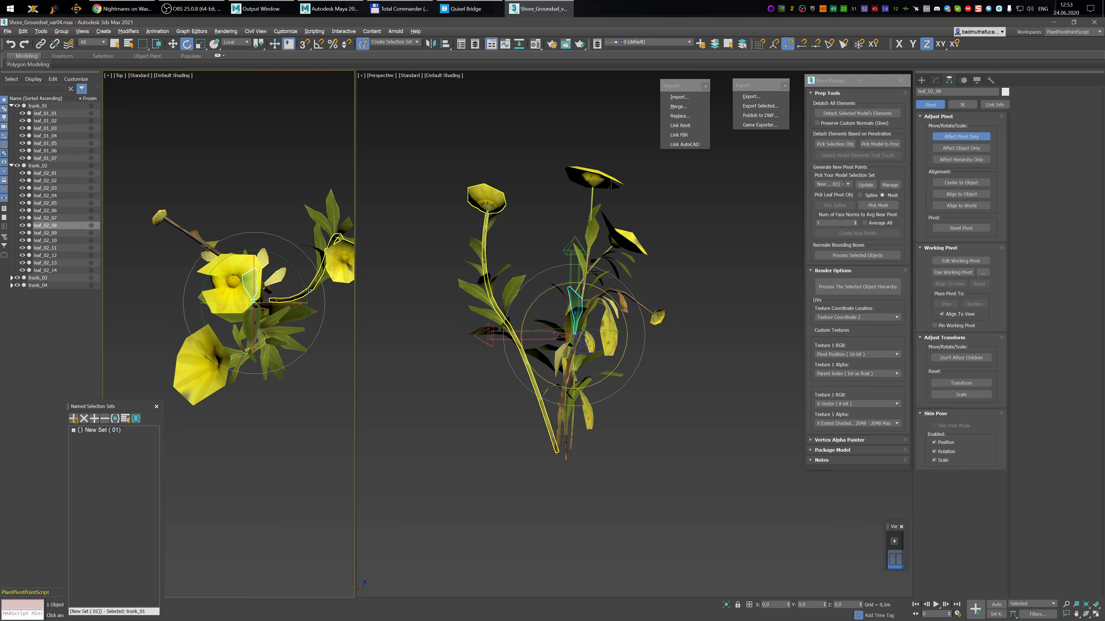
{"action": "left_click_drag", "start_coordinate": [271, 226], "coordinate": [287, 235]}
{"action": "middle_click_drag", "start_coordinate": [578, 270], "coordinate": [645, 289], "text": "alt"}
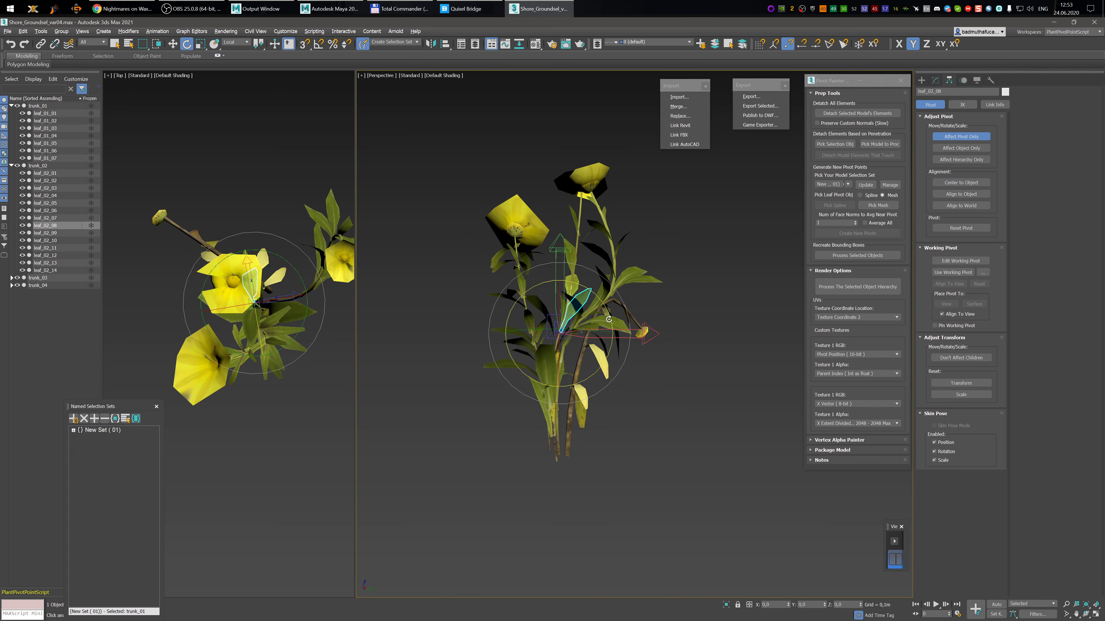
{"action": "left_click_drag", "start_coordinate": [610, 304], "coordinate": [606, 285]}
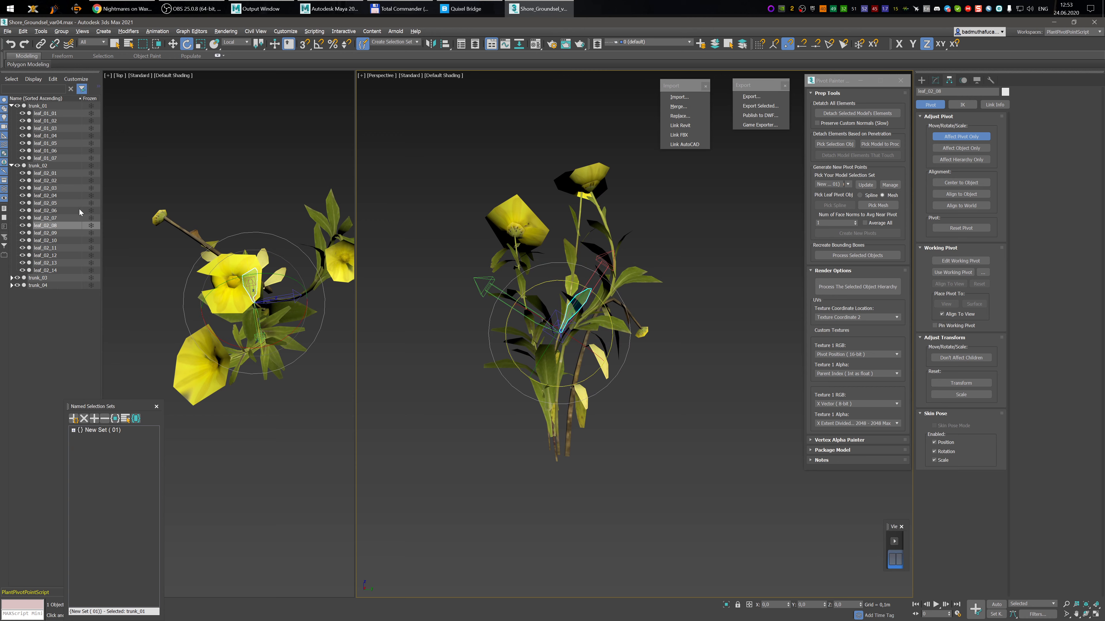
- Select leaf_02_09 and move its pivot from the plant's base up to the leaf's own base
{"action": "left_click", "coordinate": [67, 233]}
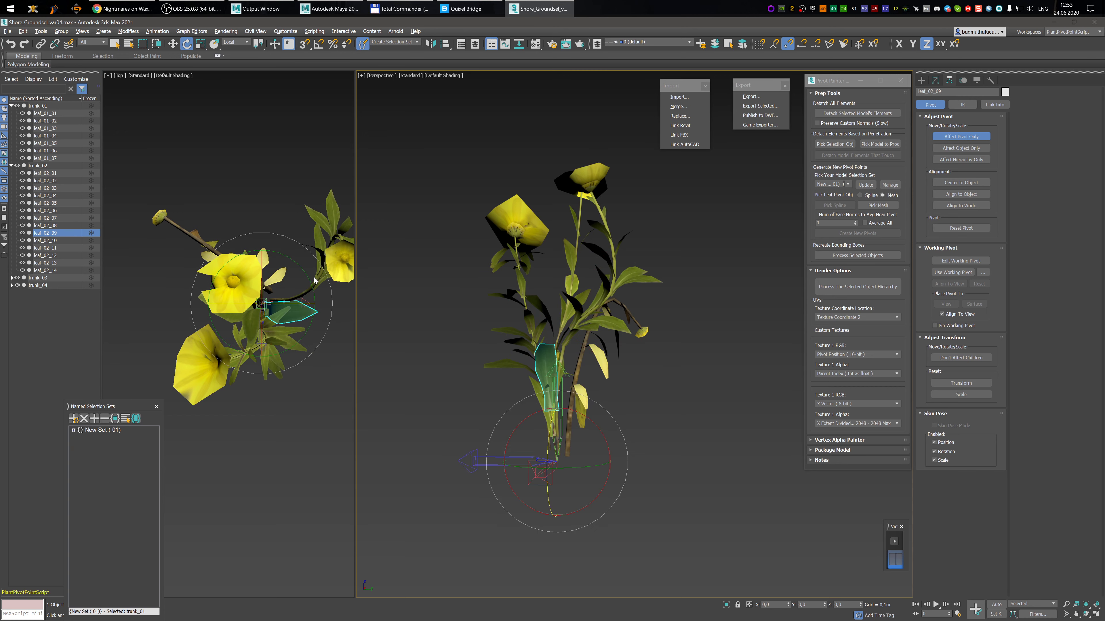
{"action": "middle_click_drag", "start_coordinate": [311, 280], "coordinate": [308, 289]}
{"action": "left_click_drag", "start_coordinate": [305, 290], "coordinate": [282, 295]}
{"action": "key", "text": "w"}
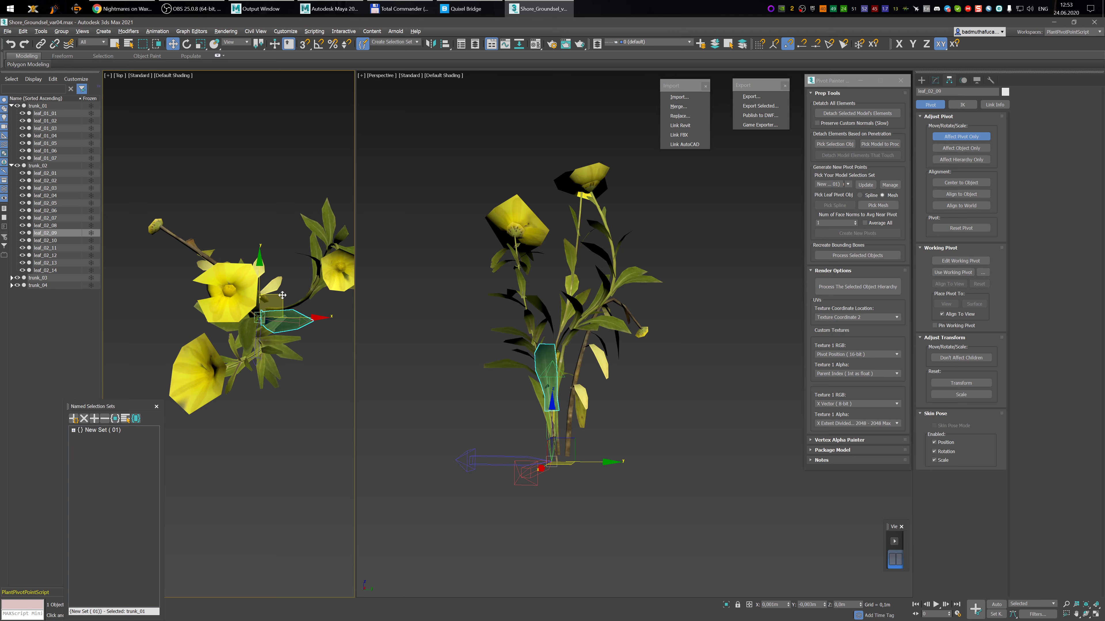
{"action": "middle_click_drag", "start_coordinate": [597, 401], "coordinate": [569, 399], "text": "alt"}
{"action": "left_click_drag", "start_coordinate": [569, 399], "coordinate": [567, 355]}
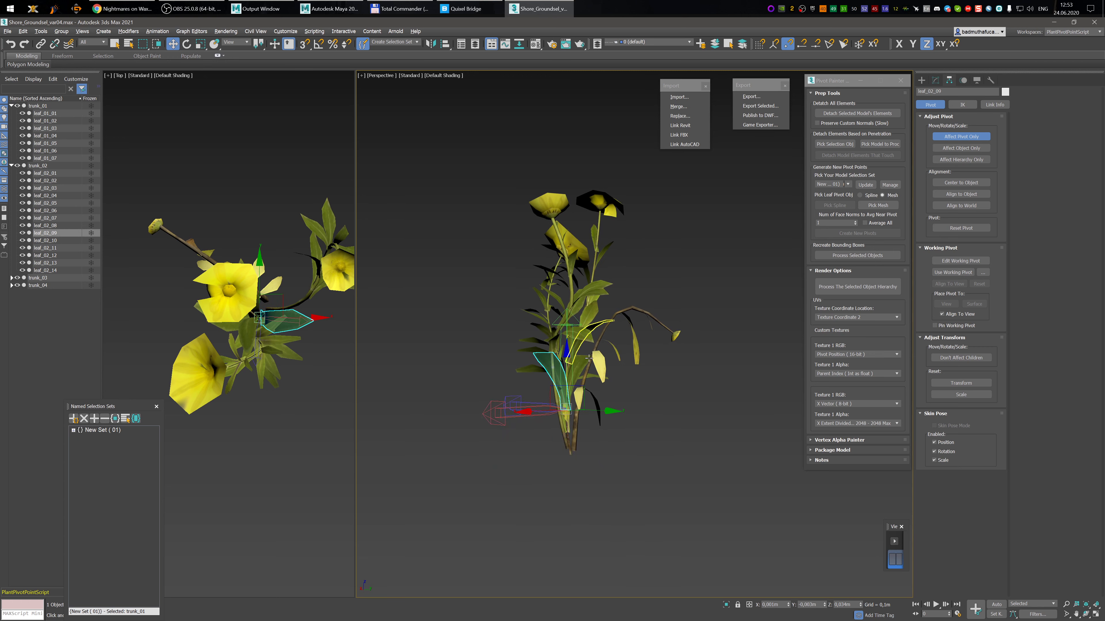
- Rotate leaf_02_09's pivot around Z so the X axis runs up along the leaf
{"action": "middle_click_drag", "start_coordinate": [589, 357], "coordinate": [581, 358], "text": "alt"}
{"action": "key", "text": "e"}
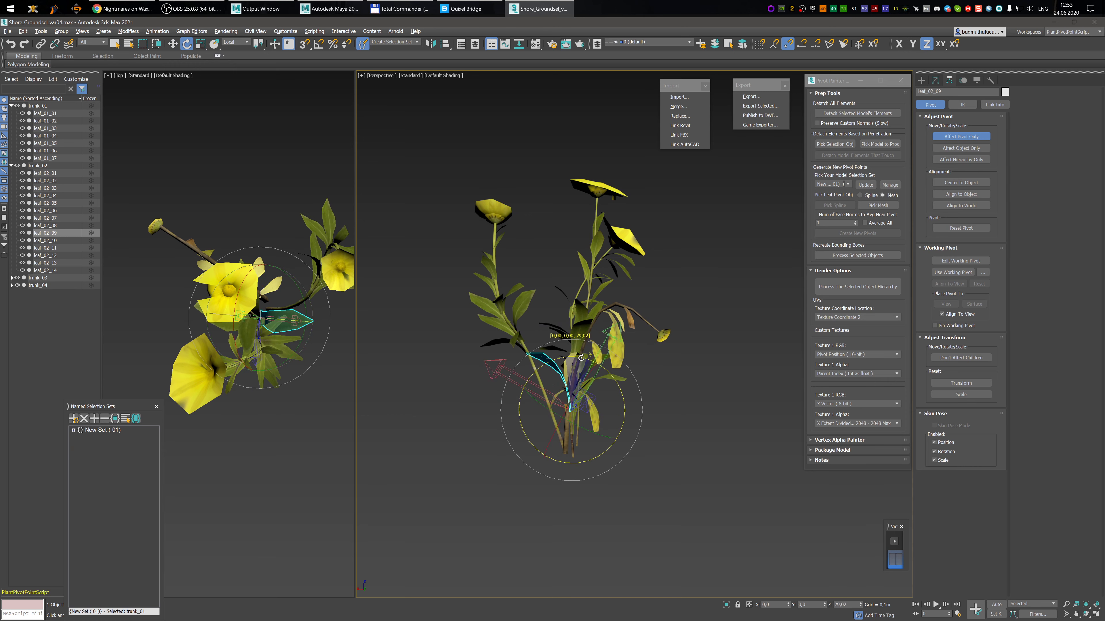
{"action": "left_click_drag", "start_coordinate": [581, 357], "coordinate": [593, 360]}
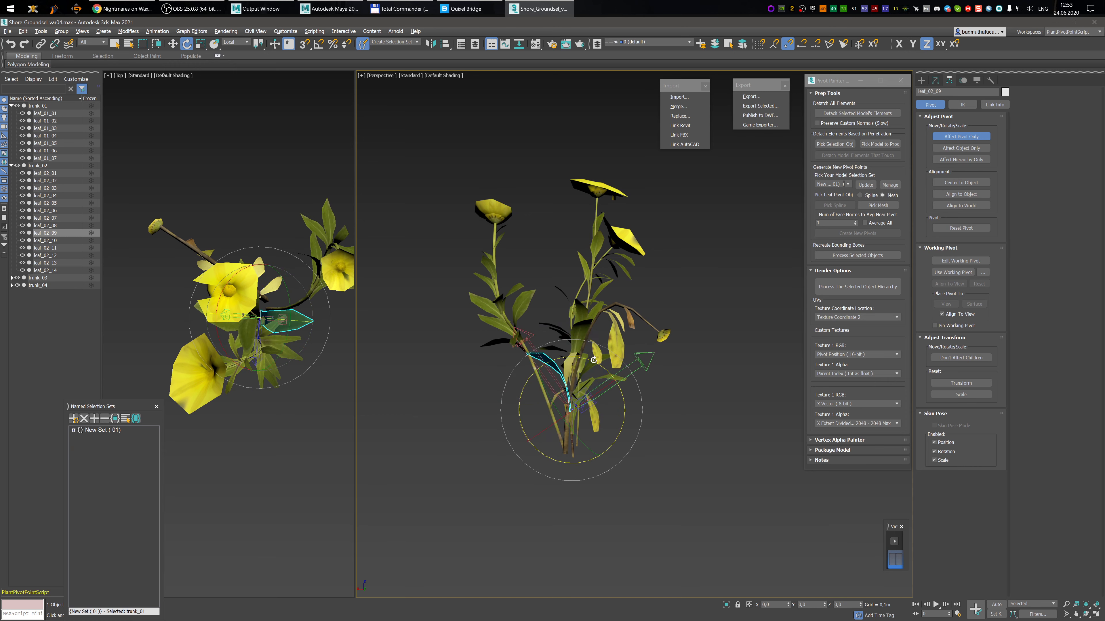
- Select leaf_02_10 and raise its pivot along Z from the plant's base to the leaf's base
{"action": "left_click", "coordinate": [55, 240]}
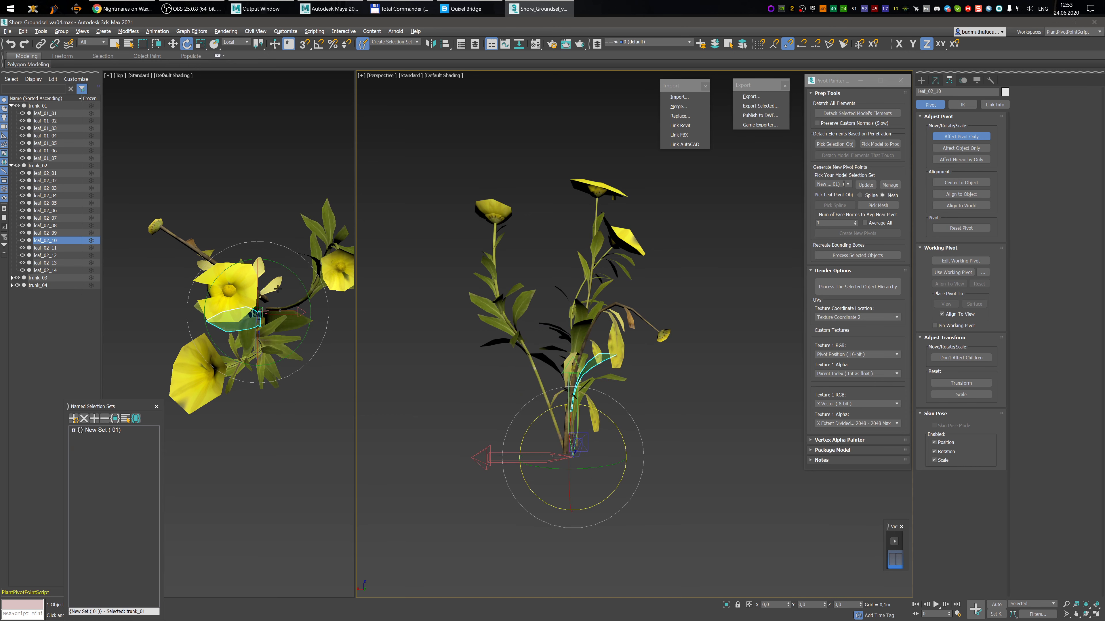
{"action": "key", "text": "w"}
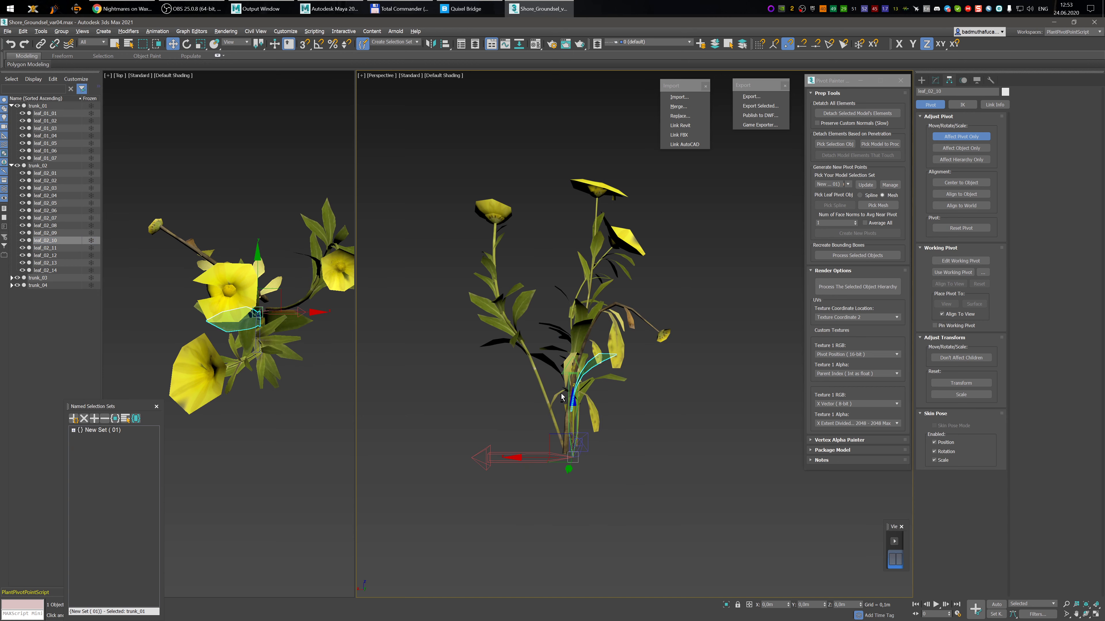
{"action": "middle_click_drag", "start_coordinate": [561, 396], "coordinate": [588, 415], "text": "alt"}
{"action": "left_click_drag", "start_coordinate": [586, 407], "coordinate": [598, 368]}
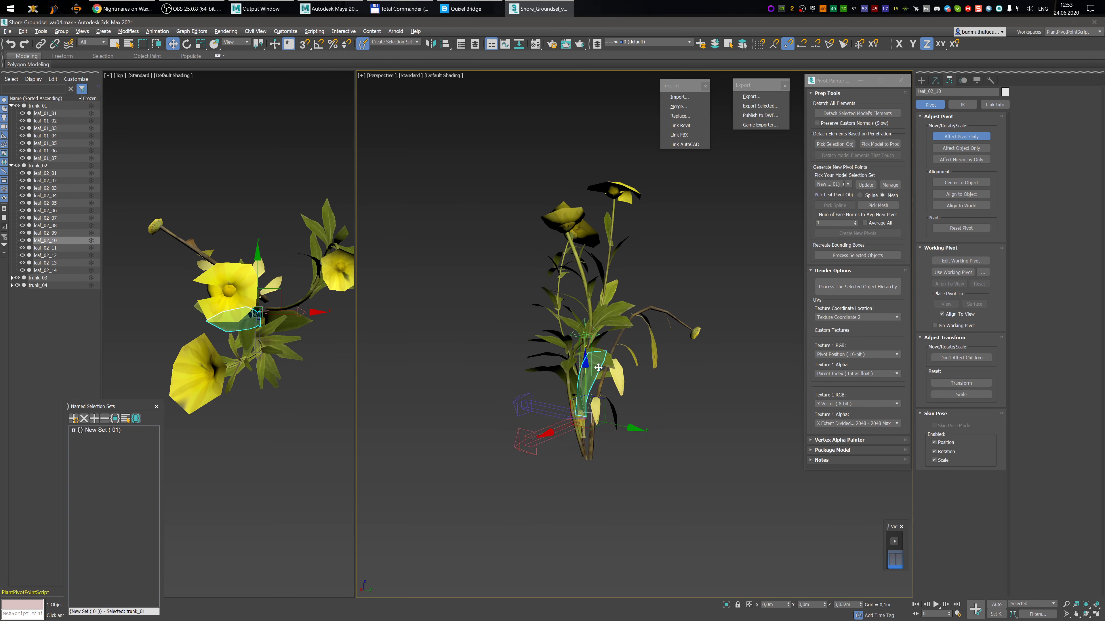
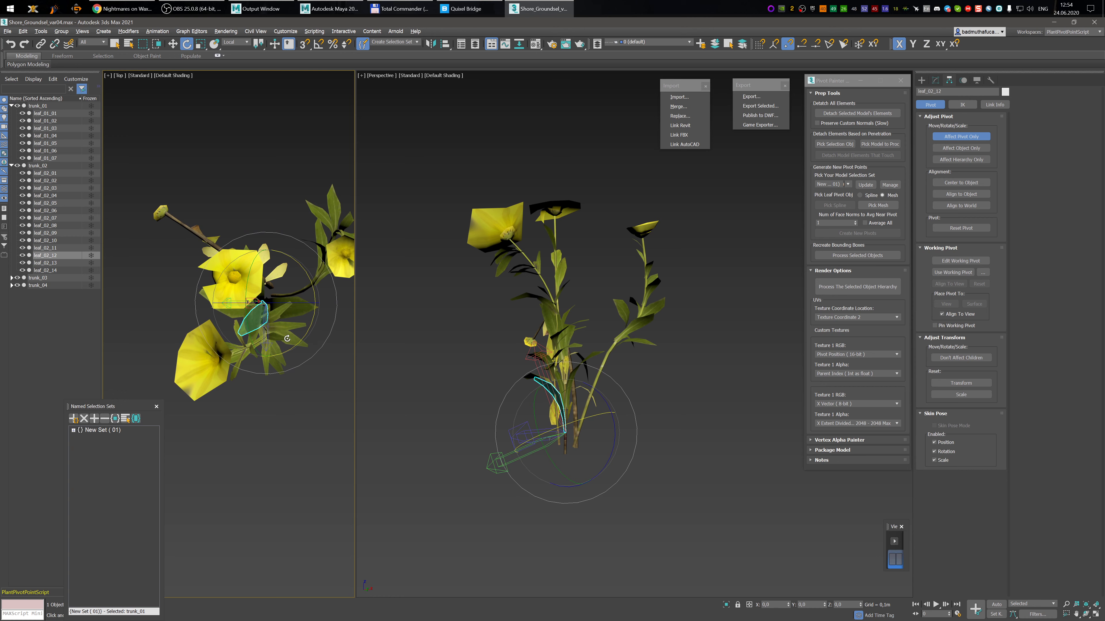
- Rotate leaf_02_12's pivot about its local Y and Z axes so X follows the leaf's length
{"action": "left_click_drag", "start_coordinate": [254, 344], "coordinate": [260, 354]}
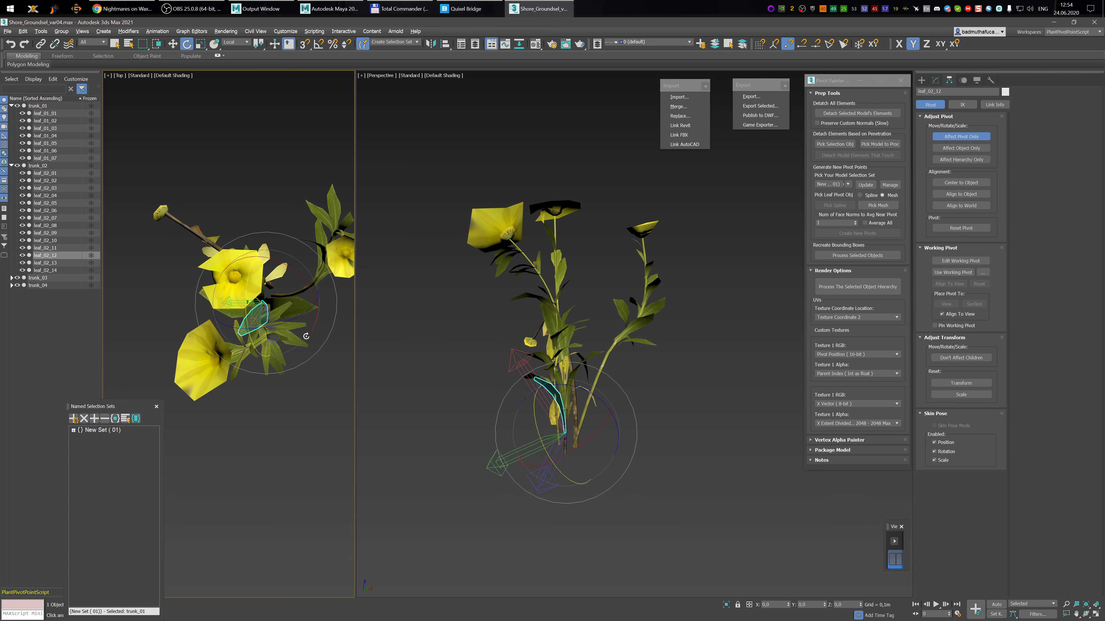
{"action": "left_click_drag", "start_coordinate": [300, 319], "coordinate": [240, 319]}
{"action": "middle_click_drag", "start_coordinate": [627, 373], "coordinate": [570, 378], "text": "alt"}
{"action": "left_click_drag", "start_coordinate": [580, 408], "coordinate": [589, 421]}
{"action": "mouse_move", "coordinate": [593, 424]}
{"action": "middle_mouse_down", "text": "alt"}
{"action": "mouse_move", "coordinate": [587, 449]}
{"action": "mouse_move", "coordinate": [564, 451]}
{"action": "mouse_move", "coordinate": [579, 425]}
{"action": "middle_mouse_up", "text": "alt"}
{"action": "left_click_drag", "start_coordinate": [602, 394], "coordinate": [612, 400]}
{"action": "middle_click_drag", "start_coordinate": [613, 400], "coordinate": [645, 374], "text": "alt"}
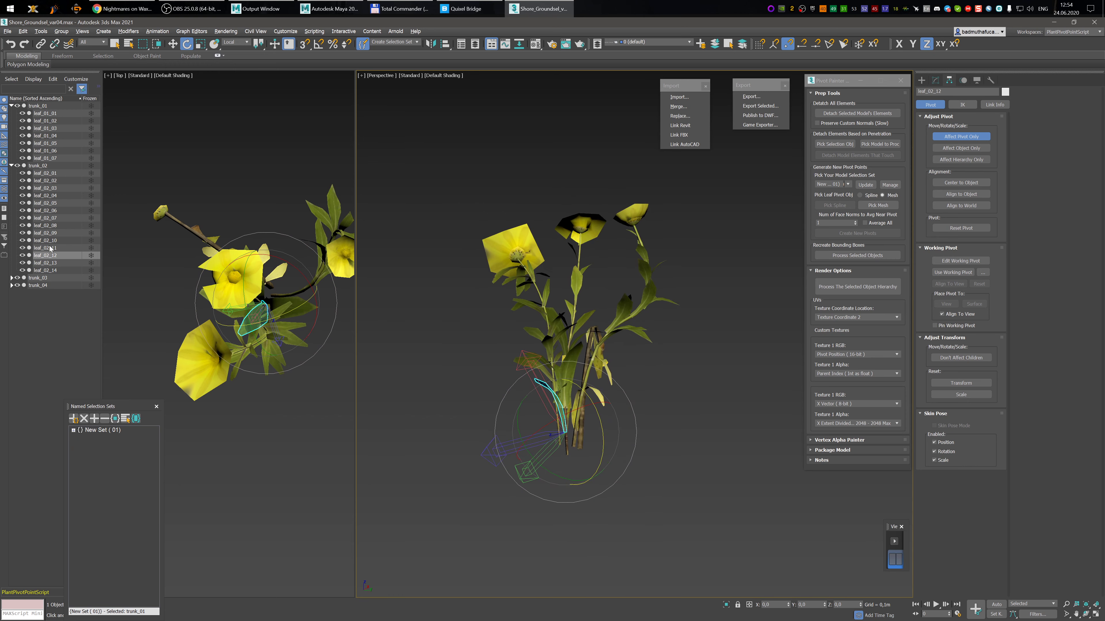
- Select leaf_02_13 and move its pivot from the plant's base onto the base of this small leaf
{"action": "left_click", "coordinate": [48, 263]}
{"action": "middle_click_drag", "start_coordinate": [748, 325], "coordinate": [619, 387], "text": "alt"}
{"action": "key", "text": "w"}
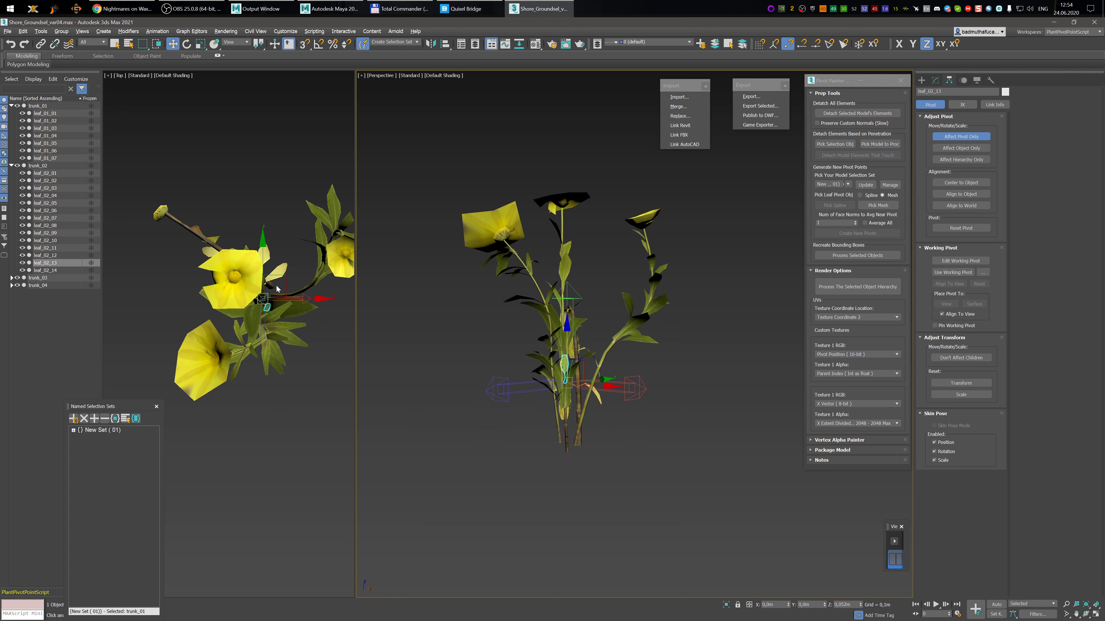
{"action": "middle_click_drag", "start_coordinate": [283, 279], "coordinate": [279, 302]}
{"action": "left_click_drag", "start_coordinate": [282, 302], "coordinate": [284, 306]}
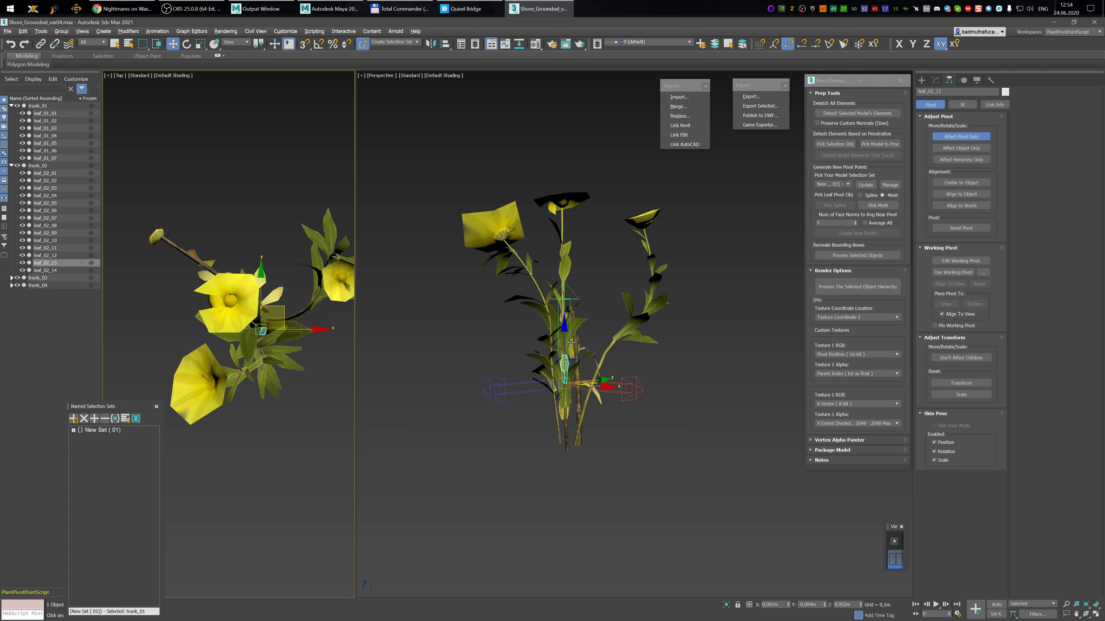
- Rotate leaf_02_13's pivot about Z and Y so the X axis points up along the leaf
{"action": "middle_click_drag", "start_coordinate": [571, 343], "coordinate": [615, 365], "text": "alt"}
{"action": "key", "text": "e"}
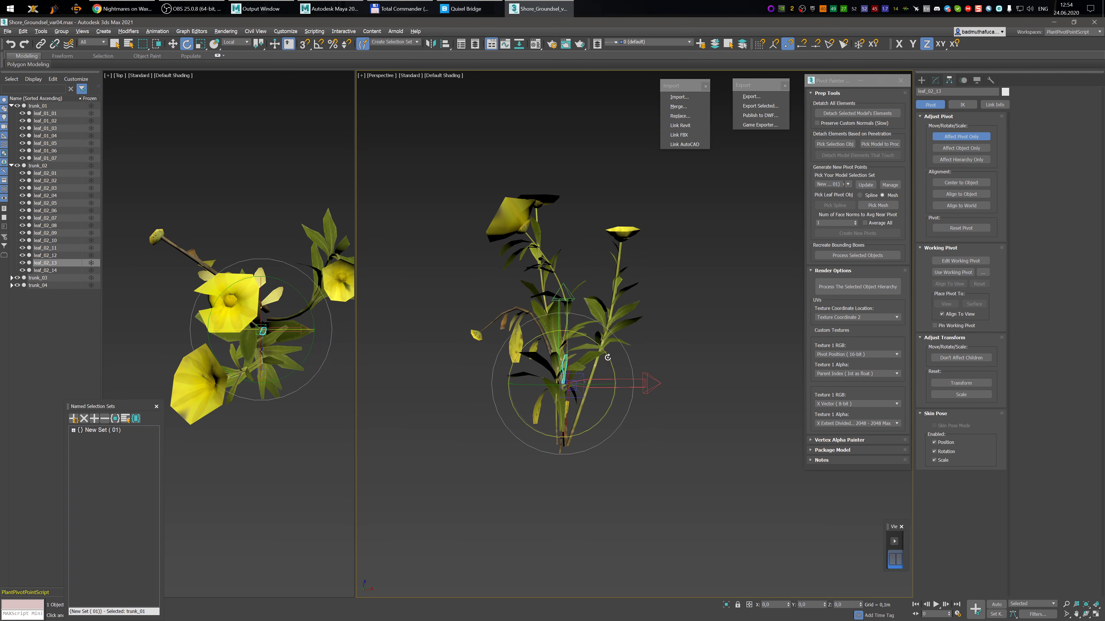
{"action": "left_click_drag", "start_coordinate": [608, 357], "coordinate": [573, 324]}
{"action": "middle_click_drag", "start_coordinate": [617, 352], "coordinate": [571, 385], "text": "alt"}
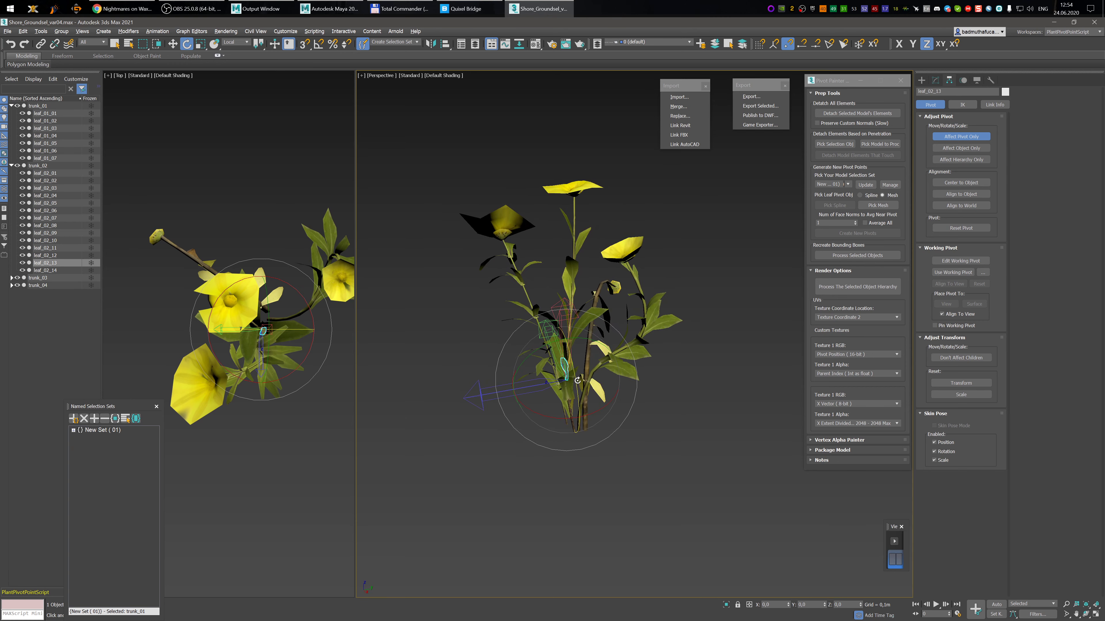
{"action": "left_click_drag", "start_coordinate": [584, 335], "coordinate": [575, 339]}
{"action": "middle_click_drag", "start_coordinate": [549, 370], "coordinate": [612, 393], "text": "alt"}
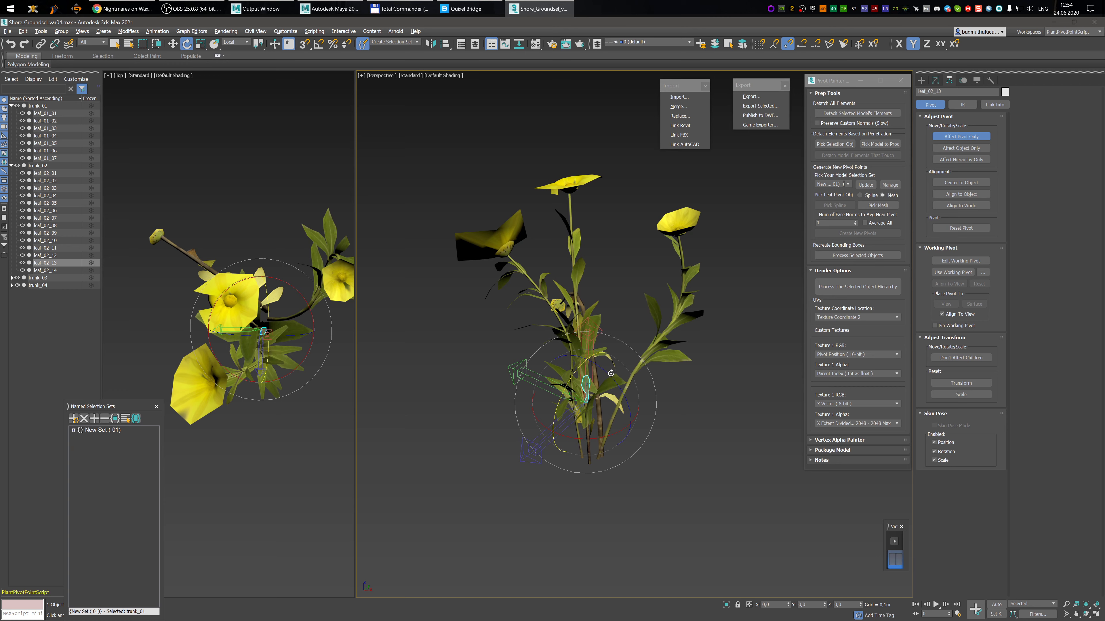
{"action": "left_click_drag", "start_coordinate": [611, 374], "coordinate": [609, 378]}
{"action": "middle_click_drag", "start_coordinate": [565, 403], "coordinate": [633, 423], "text": "alt"}
- Select leaf_02_14 and raise its pivot along Z to the leaf's base
{"action": "key", "text": "F7"}
{"action": "left_click", "coordinate": [46, 270]}
{"action": "key", "text": "w"}
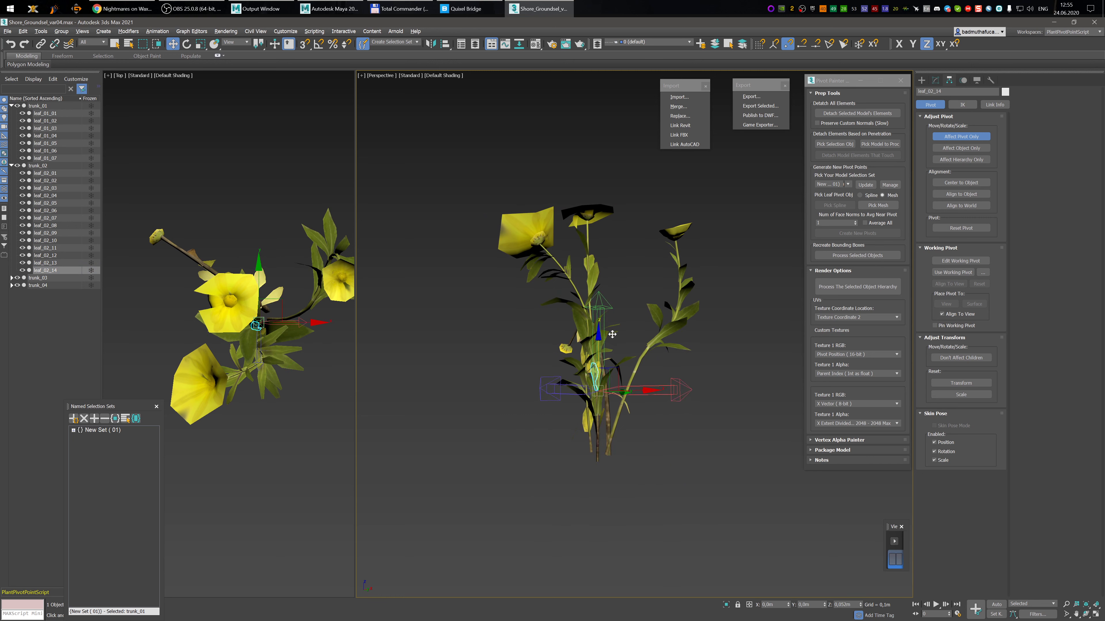
- Rotate leaf_02_14's pivot so its X axis points up along the leaf
{"action": "middle_click_drag", "start_coordinate": [646, 365], "coordinate": [695, 382], "text": "alt"}
{"action": "key", "text": "e"}
{"action": "left_click_drag", "start_coordinate": [664, 364], "coordinate": [587, 331]}
{"action": "middle_click_drag", "start_coordinate": [587, 331], "coordinate": [644, 356], "text": "alt"}
{"action": "left_click_drag", "start_coordinate": [642, 340], "coordinate": [645, 339]}
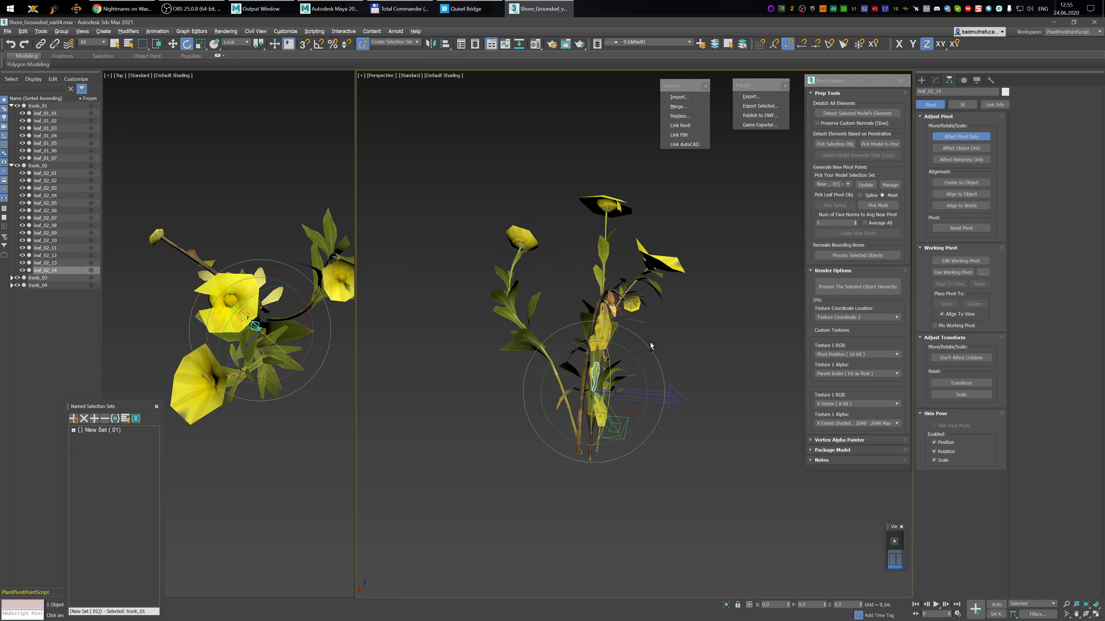
{"action": "middle_click_drag", "start_coordinate": [650, 346], "coordinate": [490, 360], "text": "alt"}
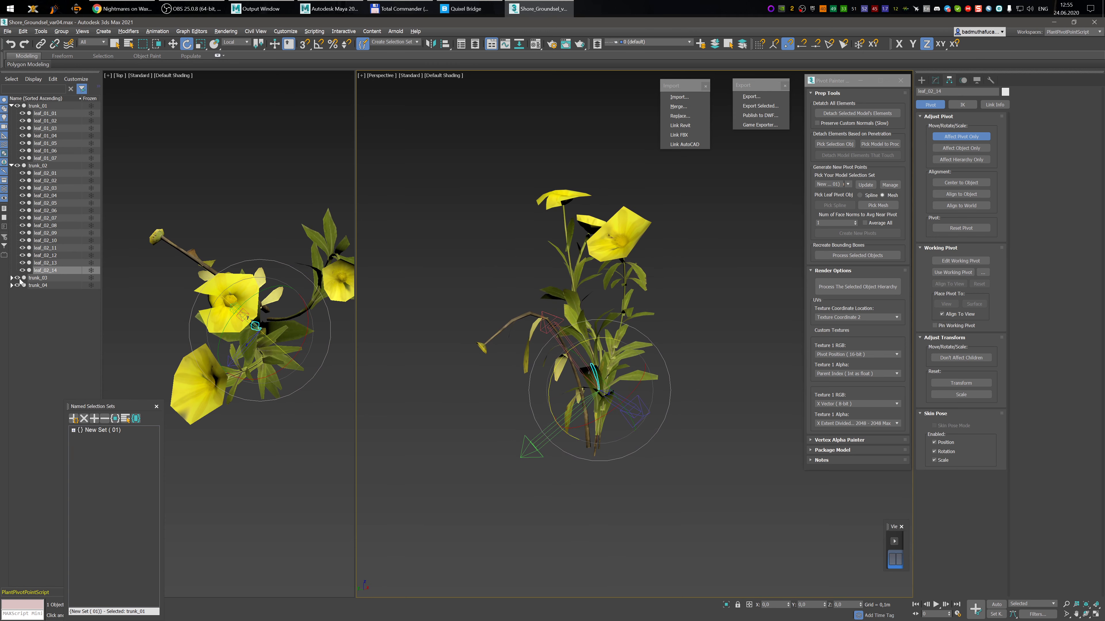
- Select trunk_03 and rotate its pivot so the X axis runs up along the stem
{"action": "left_click", "coordinate": [35, 277]}
{"action": "middle_click_drag", "start_coordinate": [566, 425], "coordinate": [614, 423], "text": "alt"}
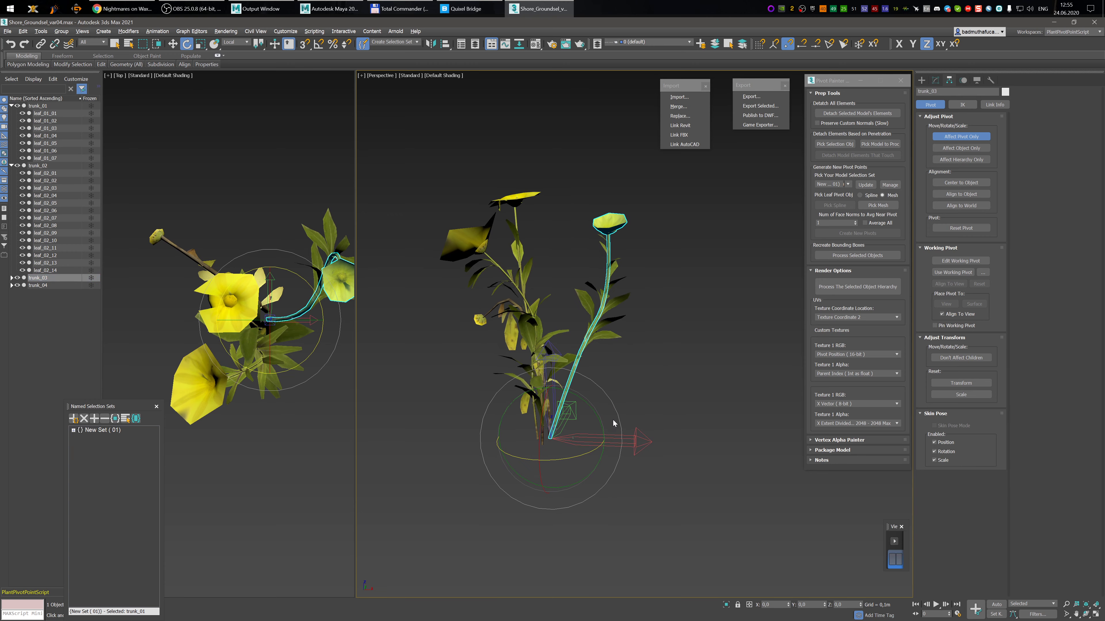
{"action": "left_click_drag", "start_coordinate": [612, 404], "coordinate": [604, 358]}
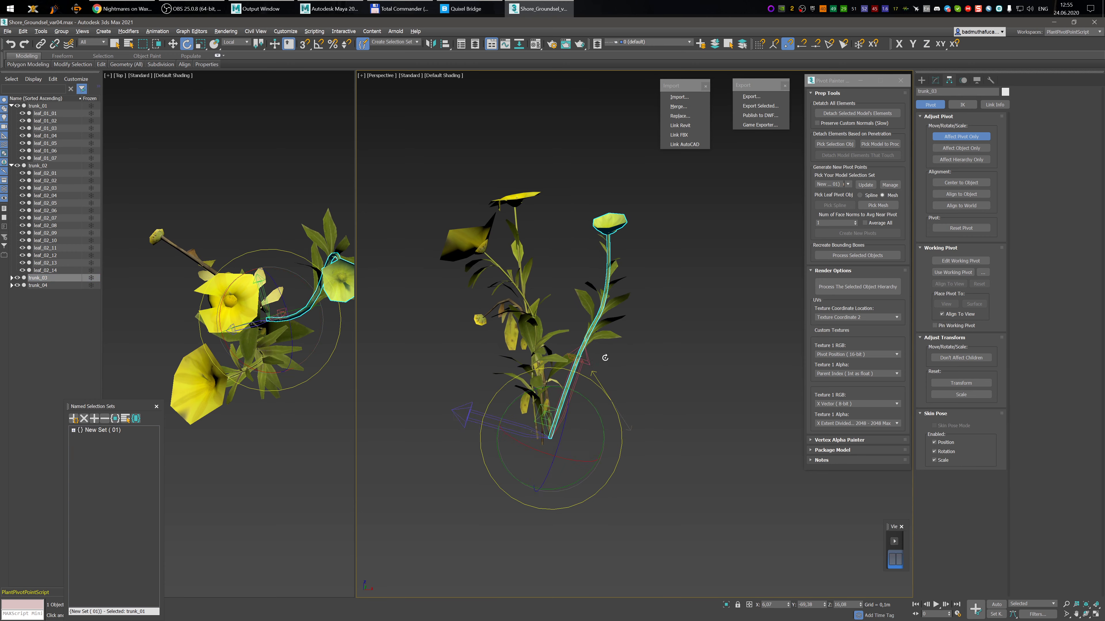
{"action": "mouse_move", "coordinate": [661, 363]}
{"action": "middle_mouse_down", "text": "alt"}
{"action": "mouse_move", "coordinate": [585, 352]}
{"action": "mouse_move", "coordinate": [613, 335]}
{"action": "mouse_move", "coordinate": [671, 371]}
{"action": "mouse_move", "coordinate": [651, 375]}
{"action": "middle_mouse_up", "text": "alt"}
- Expand trunk_03's children, select leaf_03_01 and snap its pivot onto the point where the leaf meets the stem
{"action": "left_click", "coordinate": [11, 277]}
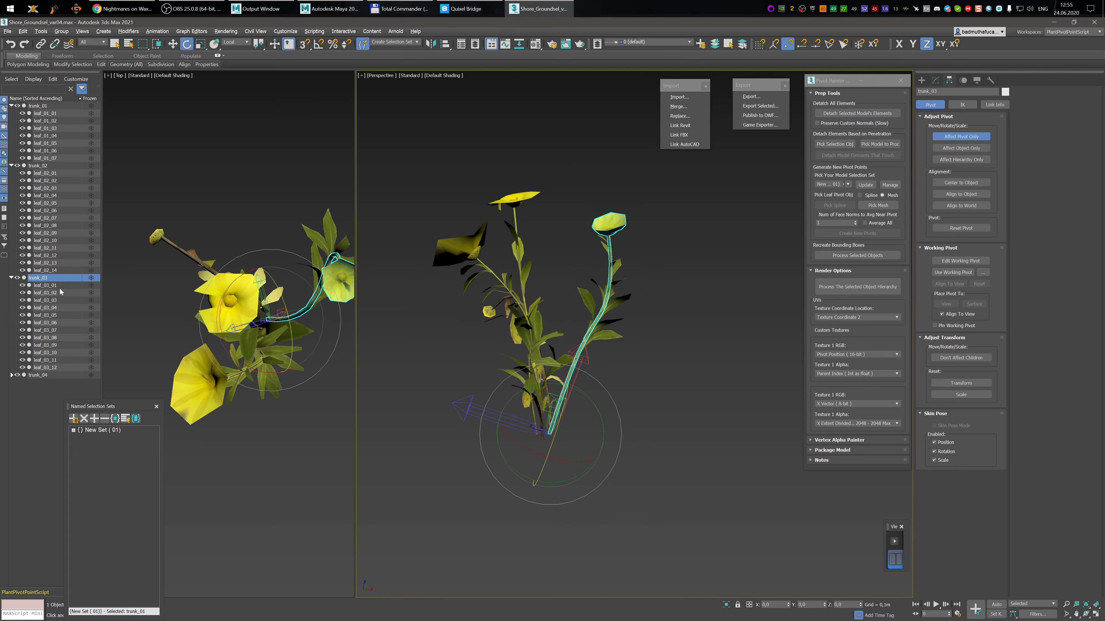
{"action": "left_click", "coordinate": [45, 285]}
{"action": "middle_click_drag", "start_coordinate": [576, 341], "coordinate": [595, 341], "text": "alt"}
{"action": "scroll", "coordinate": [669, 342], "scroll_direction": "up", "scroll_amount": 5}
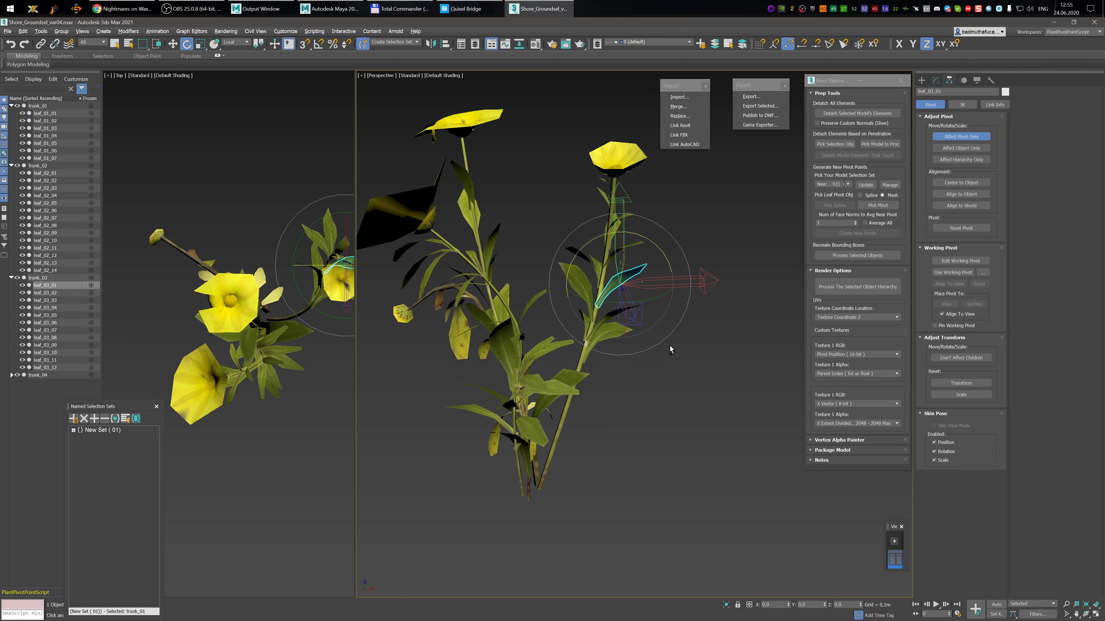
{"action": "key", "text": "w"}
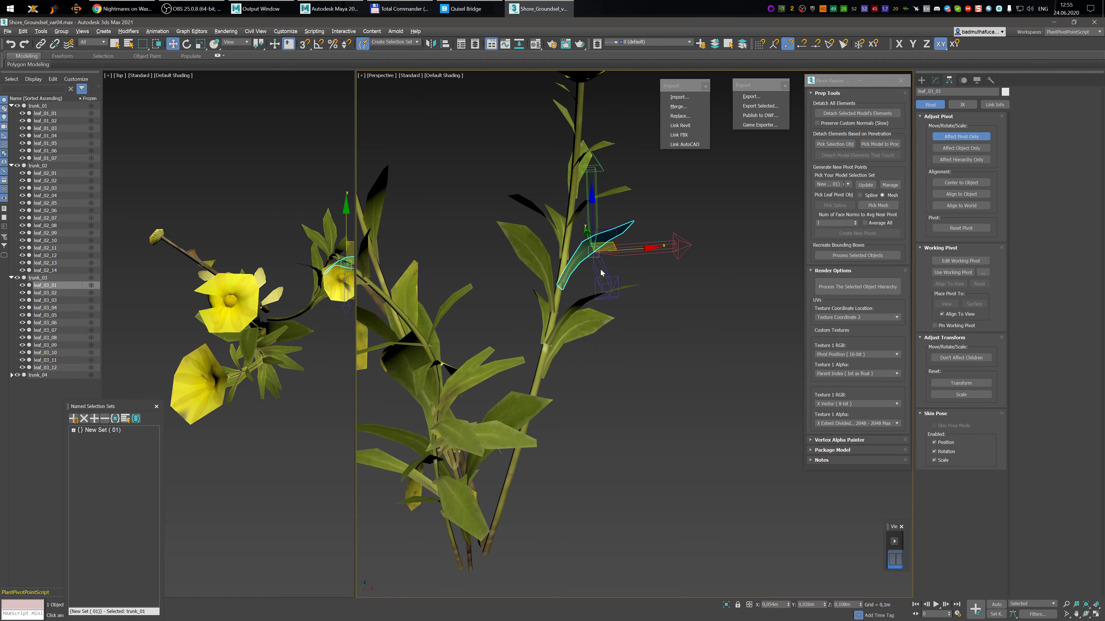
{"action": "key", "text": "s"}
{"action": "left_click_drag", "start_coordinate": [598, 245], "coordinate": [577, 263]}
- Rotate leaf_03_01's pivot about Z and fine-tune it about Y so X runs along the leaf
{"action": "key", "text": "e"}
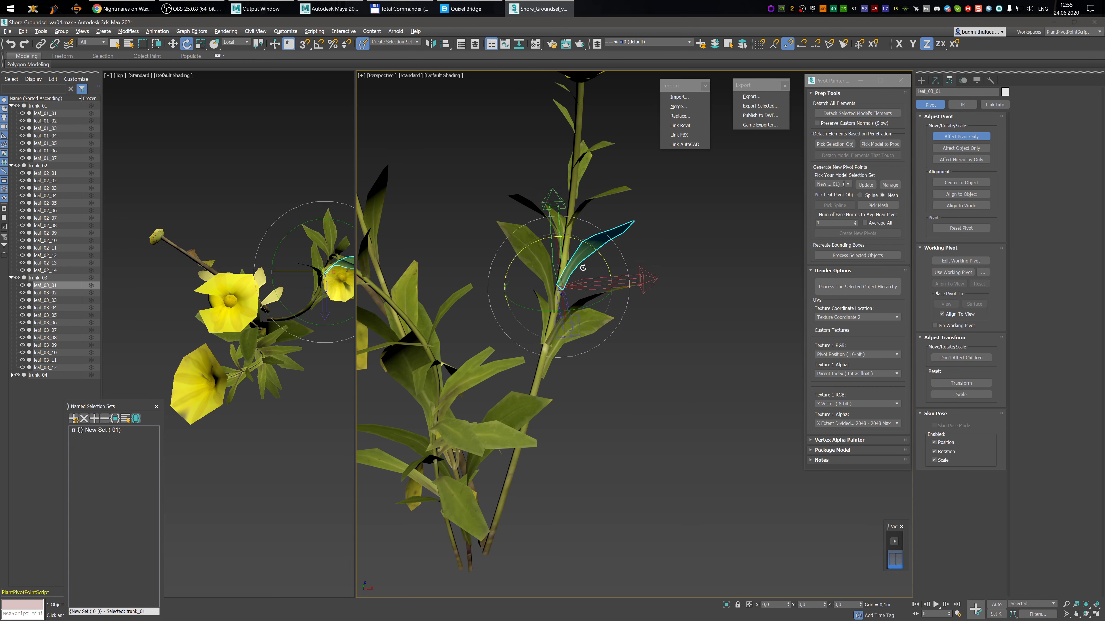
{"action": "middle_click_drag", "start_coordinate": [620, 282], "coordinate": [625, 308], "text": "alt"}
{"action": "left_click_drag", "start_coordinate": [602, 260], "coordinate": [593, 232]}
{"action": "middle_click_drag", "start_coordinate": [606, 285], "coordinate": [602, 247], "text": "alt"}
{"action": "key", "text": "F6"}
{"action": "left_click_drag", "start_coordinate": [603, 246], "coordinate": [605, 246]}
{"action": "middle_click_drag", "start_coordinate": [641, 310], "coordinate": [650, 308], "text": "alt"}
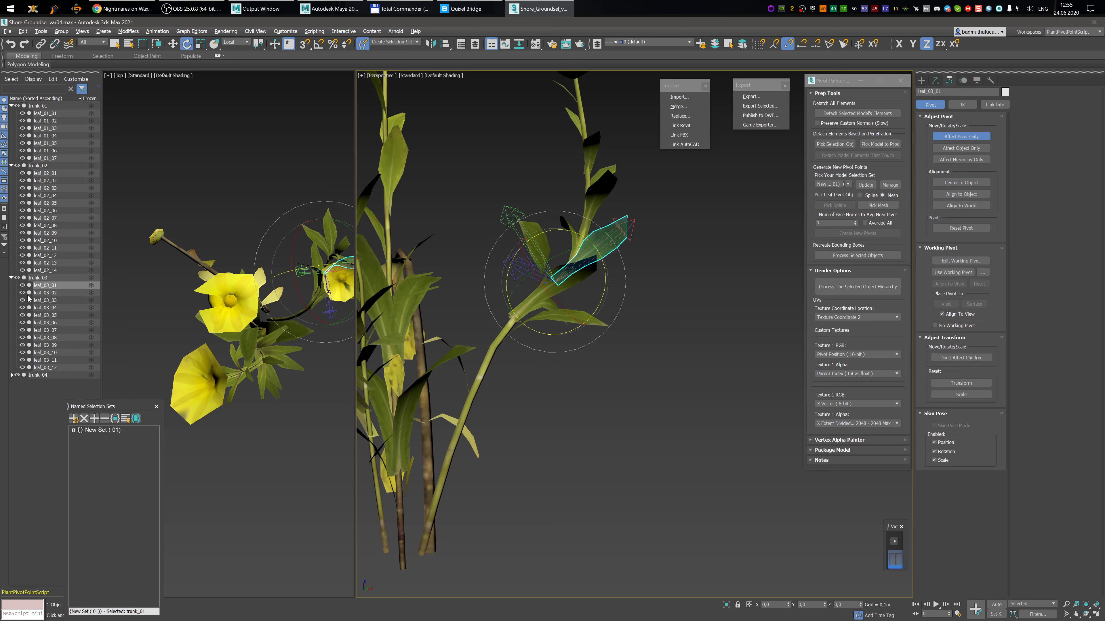
- Select leaf_03_02 and move its pivot down to the leaf's base on the stem
{"action": "left_click", "coordinate": [51, 292]}
{"action": "middle_click_drag", "start_coordinate": [561, 287], "coordinate": [574, 291], "text": "alt"}
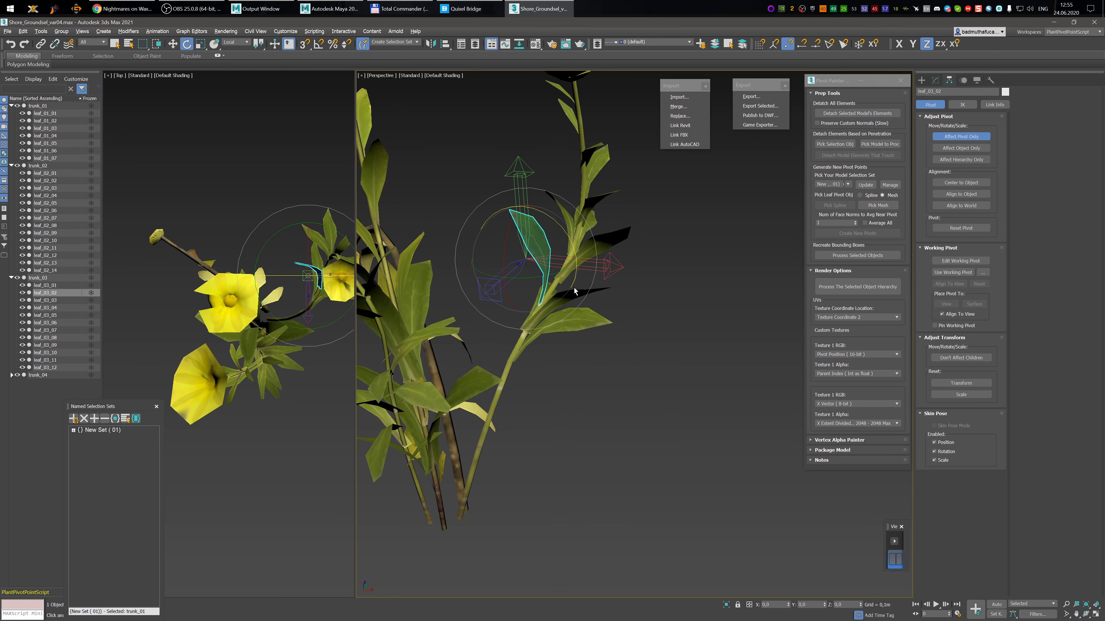
{"action": "key", "text": "w"}
{"action": "left_click_drag", "start_coordinate": [526, 257], "coordinate": [543, 302]}
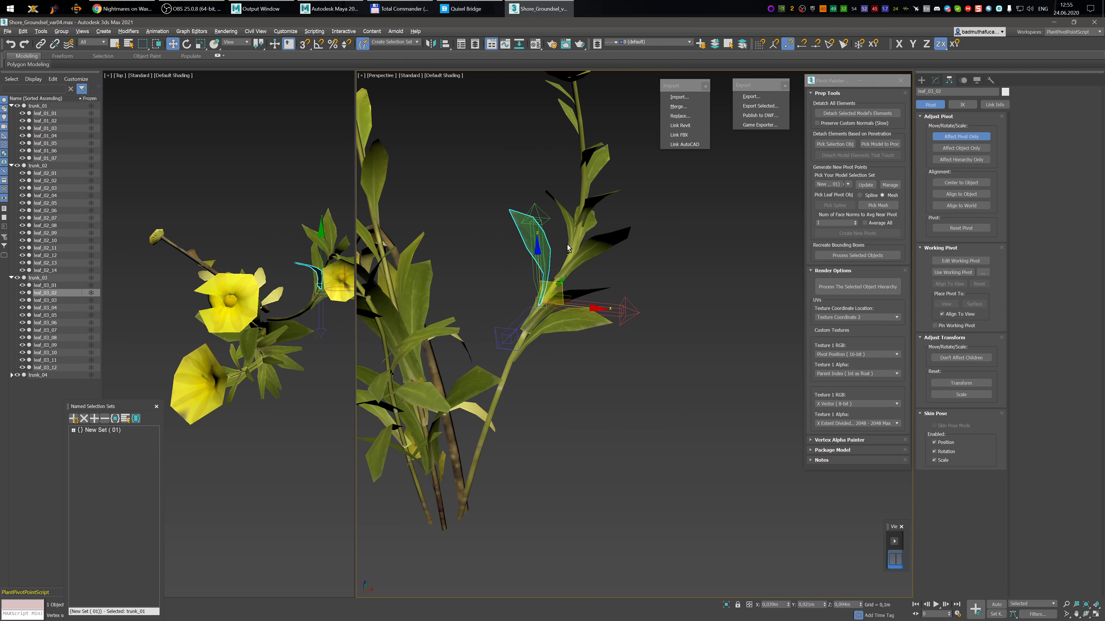
- Rotate leaf_03_02's pivot about Z and adjust it so the X axis follows the leaf toward its tip
{"action": "middle_click_drag", "start_coordinate": [567, 248], "coordinate": [598, 271], "text": "alt"}
{"action": "key", "text": "e"}
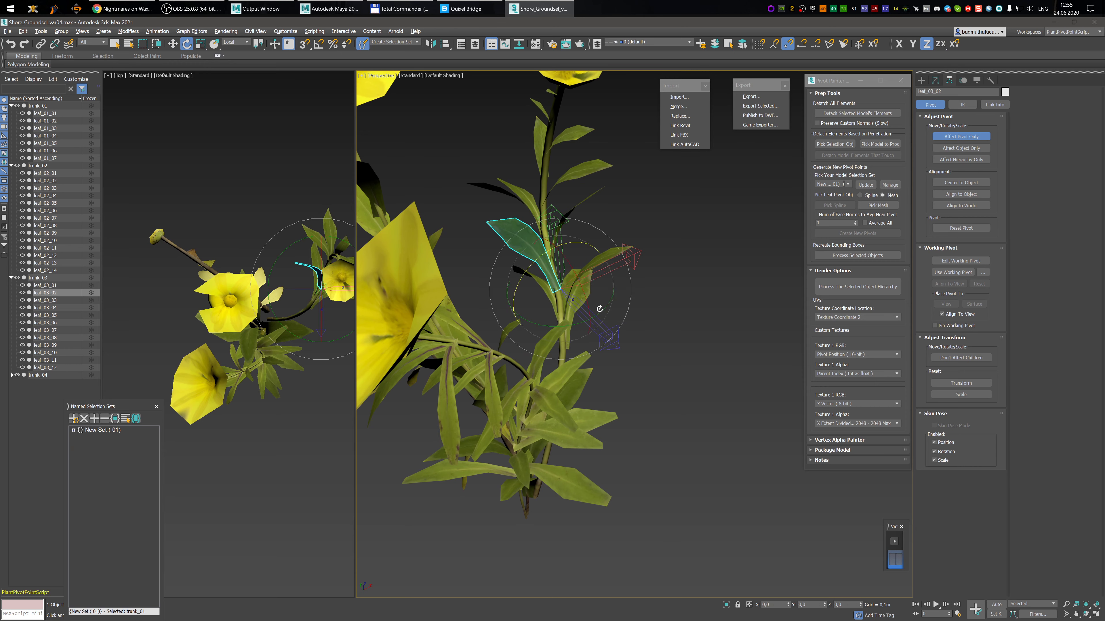
{"action": "scroll", "coordinate": [599, 306], "scroll_direction": "down", "scroll_amount": 1}
{"action": "left_click_drag", "start_coordinate": [600, 319], "coordinate": [626, 265]}
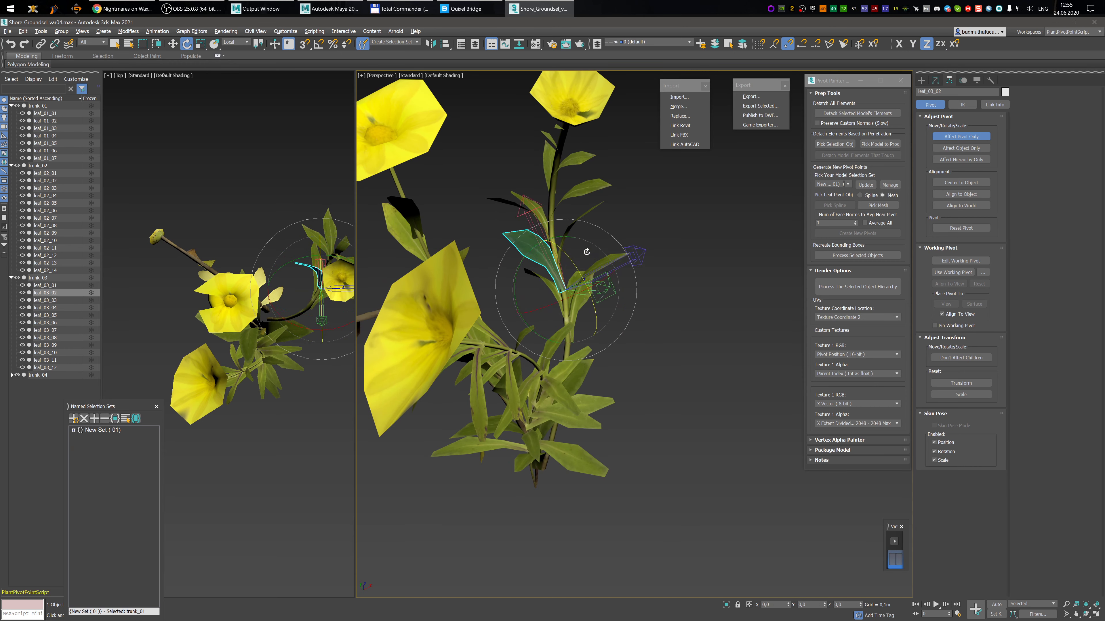
{"action": "left_click_drag", "start_coordinate": [545, 237], "coordinate": [546, 238]}
{"action": "mouse_move", "coordinate": [547, 238]}
{"action": "middle_mouse_down", "text": "alt"}
{"action": "mouse_move", "coordinate": [585, 238]}
{"action": "mouse_move", "coordinate": [558, 242]}
{"action": "middle_mouse_up", "text": "alt"}
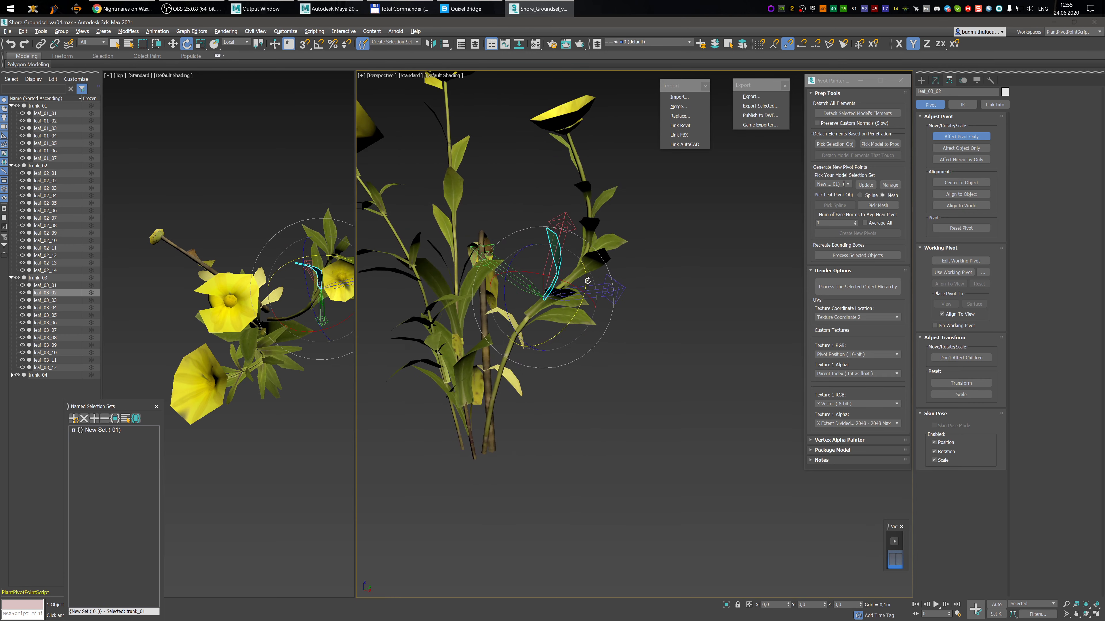
- Select leaf_03_03 and snap its pivot onto the leaf's base at the stem, with snapping on only for this move
{"action": "left_click", "coordinate": [50, 301]}
{"action": "middle_click_drag", "start_coordinate": [547, 265], "coordinate": [582, 276], "text": "alt"}
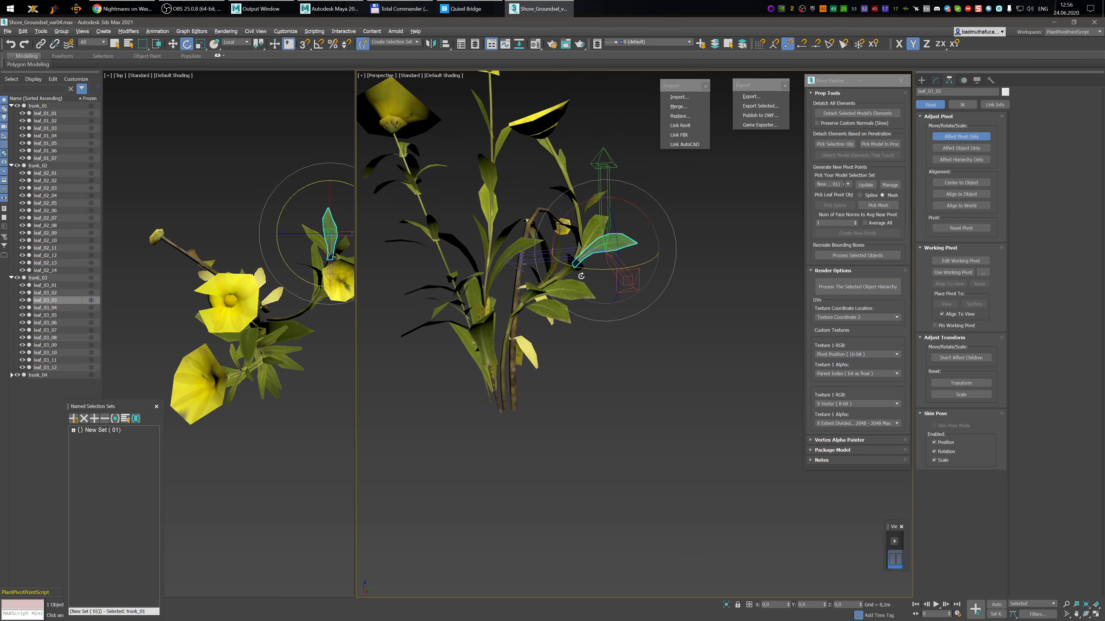
{"action": "key", "text": "w"}
{"action": "key", "text": "s"}
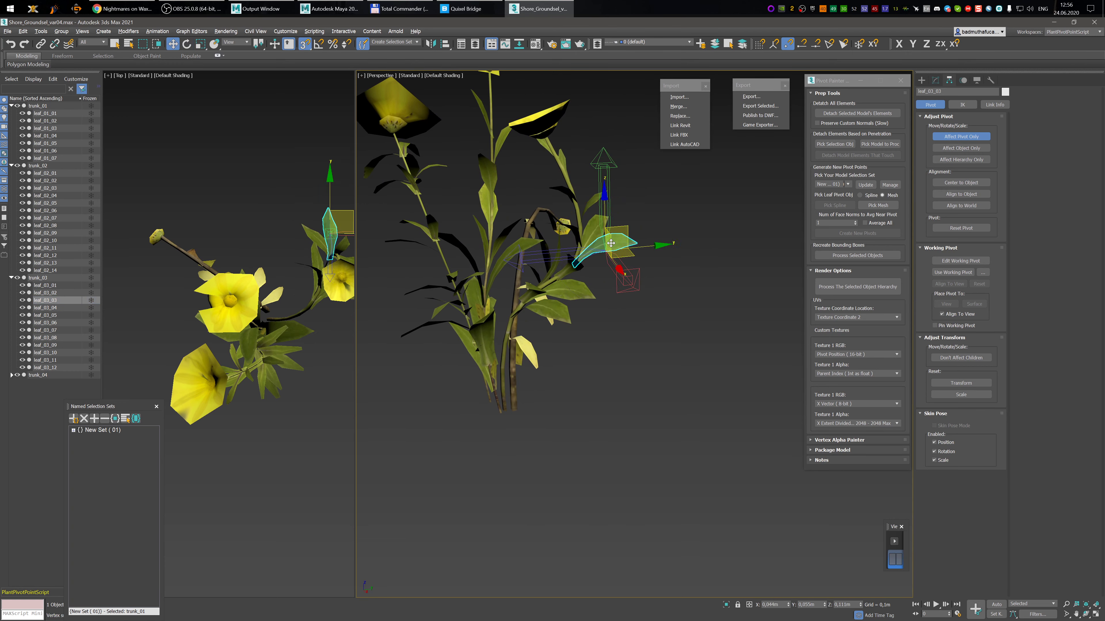
{"action": "left_click_drag", "start_coordinate": [611, 243], "coordinate": [575, 266]}
{"action": "middle_click_drag", "start_coordinate": [629, 271], "coordinate": [626, 275], "text": "alt"}
{"action": "key", "text": "s"}
- Rotate leaf_03_03's pivot about Y and fine-tune it so X runs along the leaf toward its tip
{"action": "key", "text": "e"}
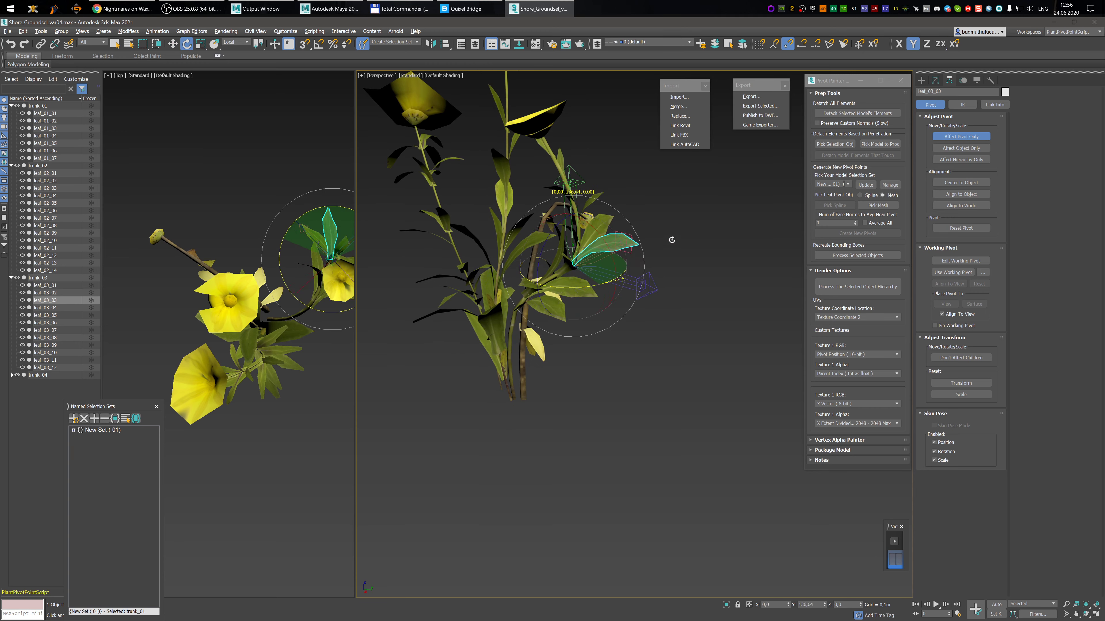
{"action": "middle_click_drag", "start_coordinate": [681, 293], "coordinate": [662, 256], "text": "alt"}
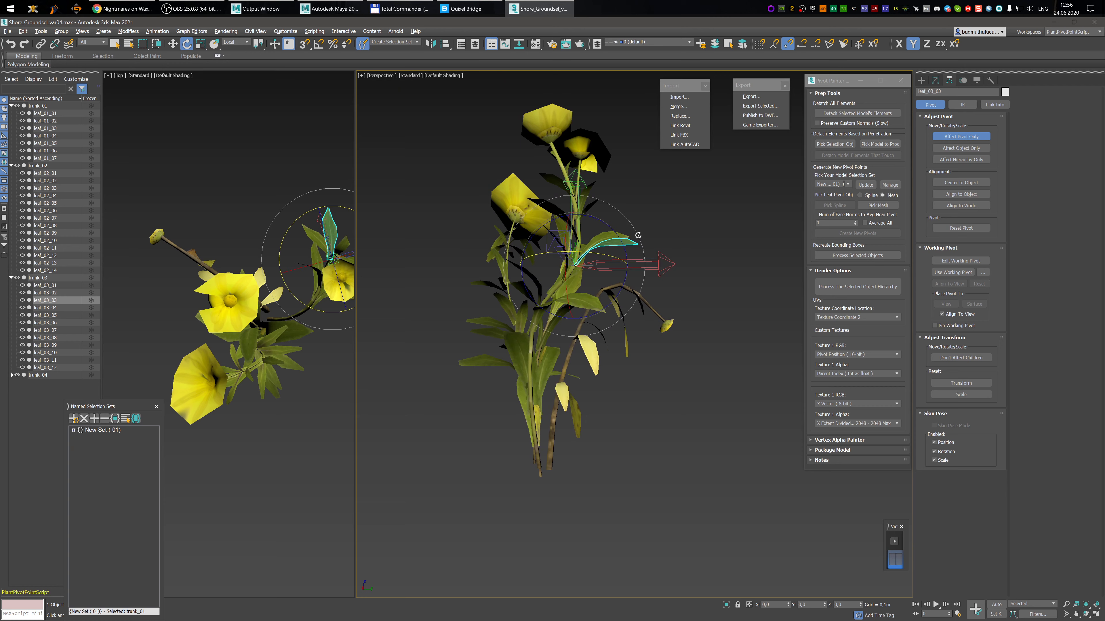
{"action": "left_click_drag", "start_coordinate": [627, 246], "coordinate": [613, 221]}
{"action": "middle_click_drag", "start_coordinate": [634, 247], "coordinate": [635, 305], "text": "alt"}
{"action": "left_click_drag", "start_coordinate": [627, 271], "coordinate": [624, 281]}
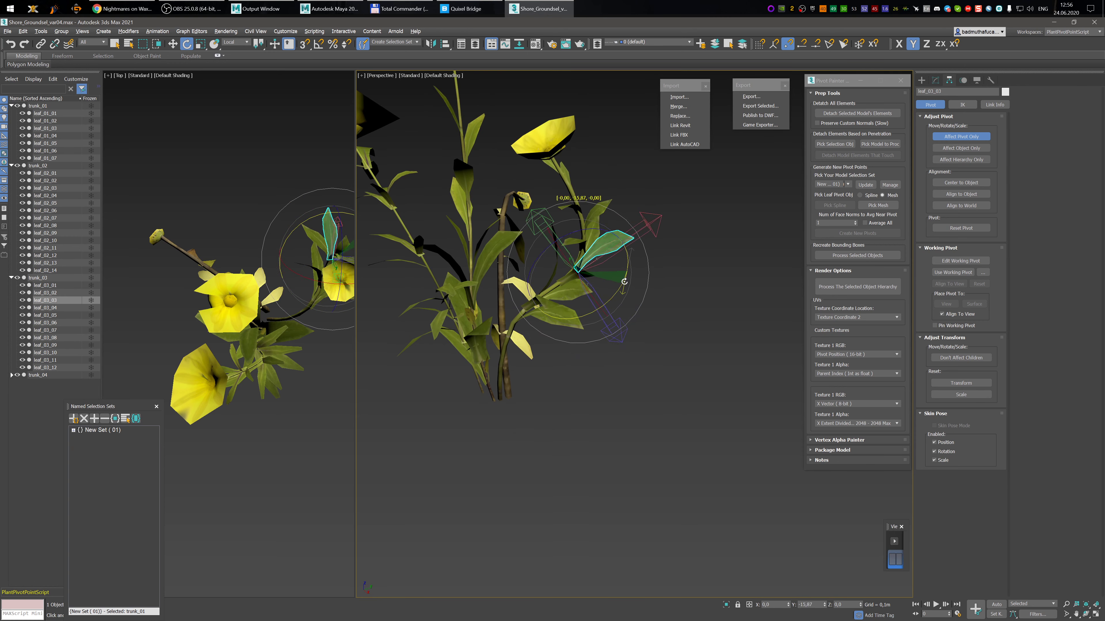
- Select leaf_03_04 and move its pivot down to the leaf's base on the stem
{"action": "left_click", "coordinate": [45, 308]}
{"action": "middle_click_drag", "start_coordinate": [570, 291], "coordinate": [562, 296], "text": "alt"}
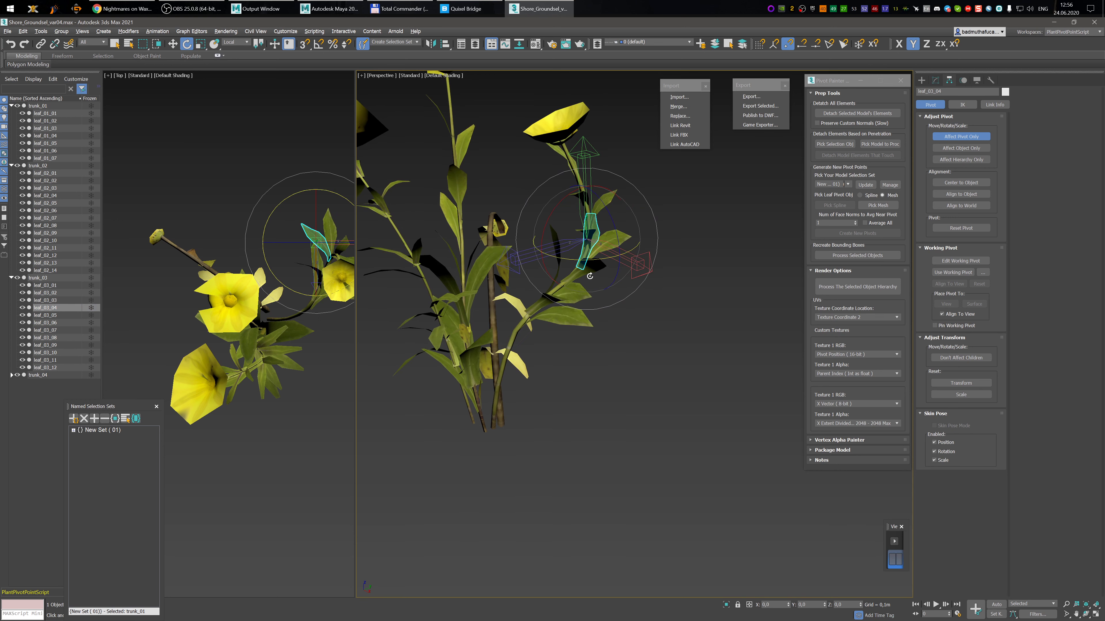
{"action": "key", "text": "w"}
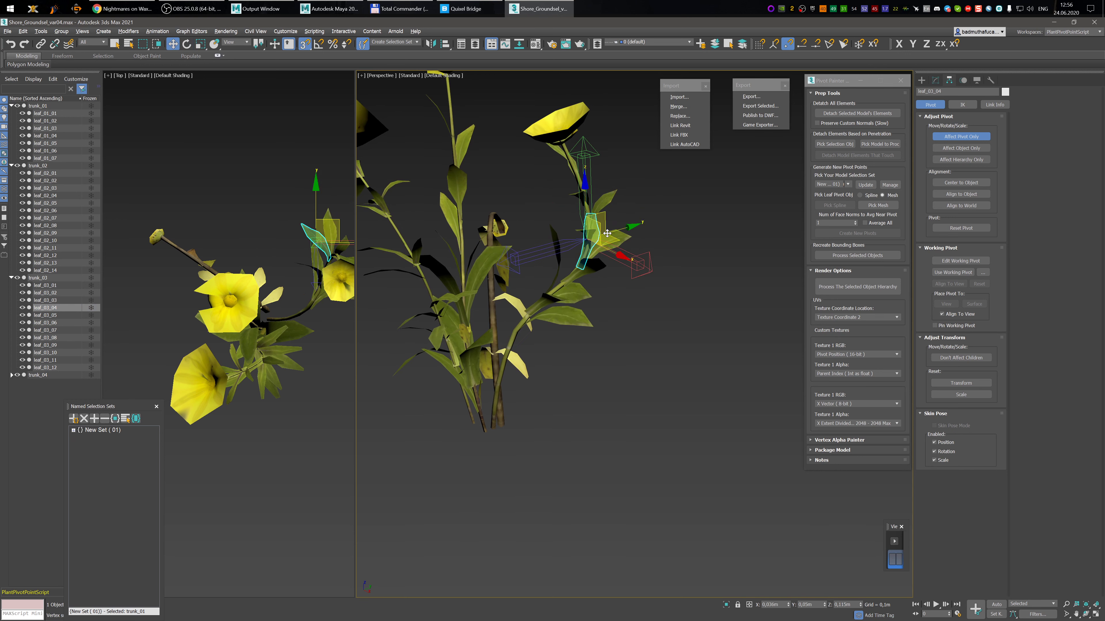
{"action": "left_click_drag", "start_coordinate": [607, 234], "coordinate": [609, 265]}
{"action": "key", "text": "s"}
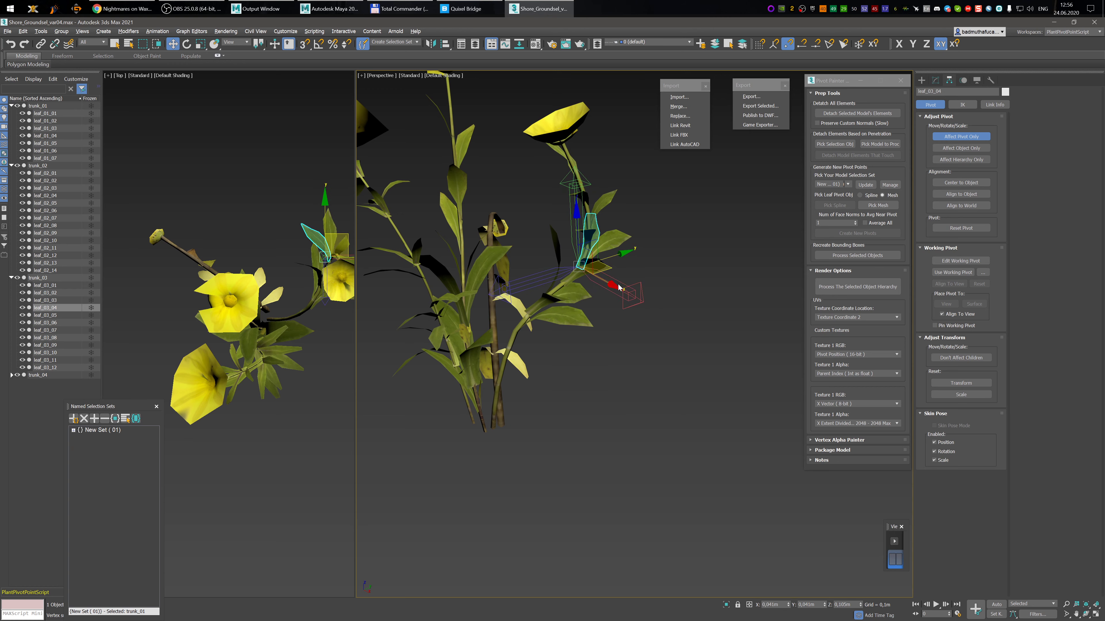
- Rotate leaf_03_04's pivot so X follows the leaf, and nudge the pivot onto the leaf's base in the XY plane
{"action": "key", "text": "e"}
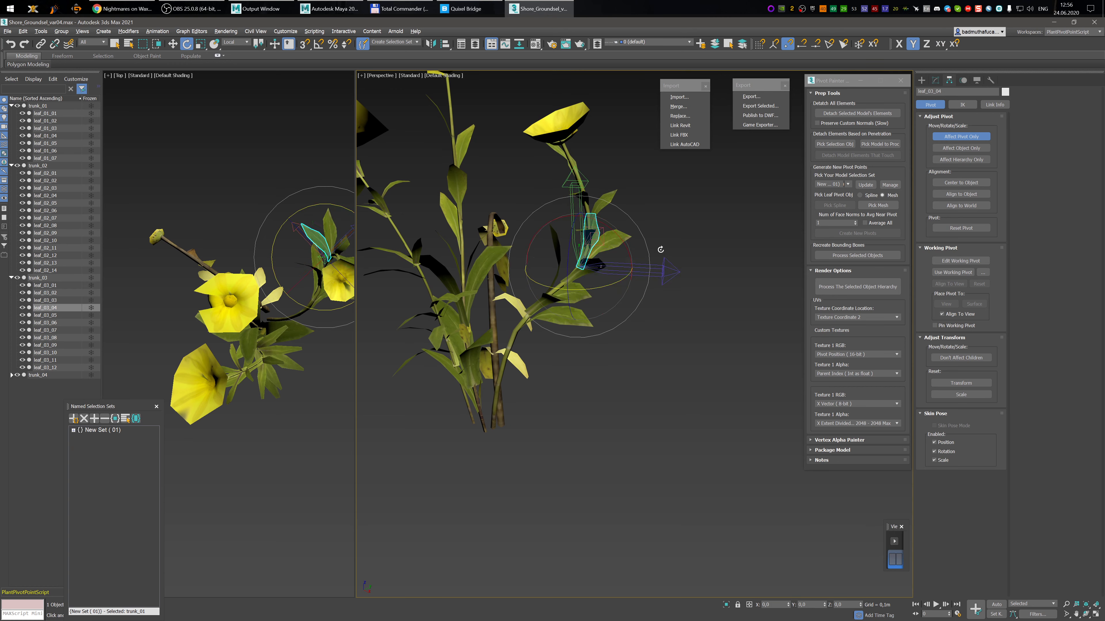
{"action": "left_click_drag", "start_coordinate": [571, 233], "coordinate": [564, 252]}
{"action": "middle_click_drag", "start_coordinate": [696, 298], "coordinate": [599, 266], "text": "alt"}
{"action": "key", "text": "w"}
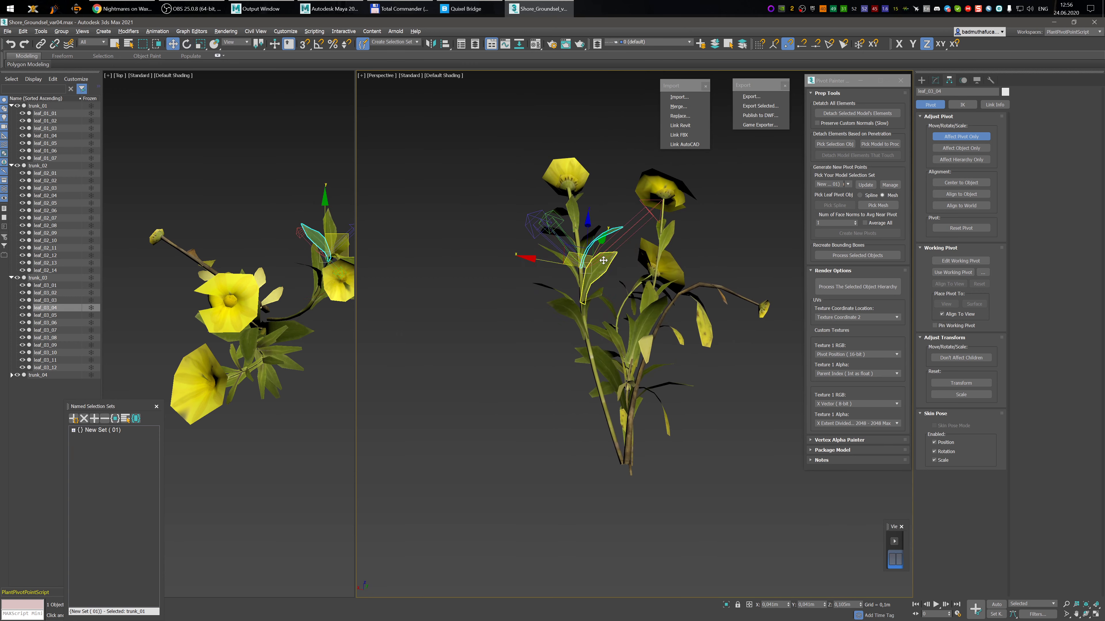
{"action": "left_click_drag", "start_coordinate": [583, 257], "coordinate": [575, 260]}
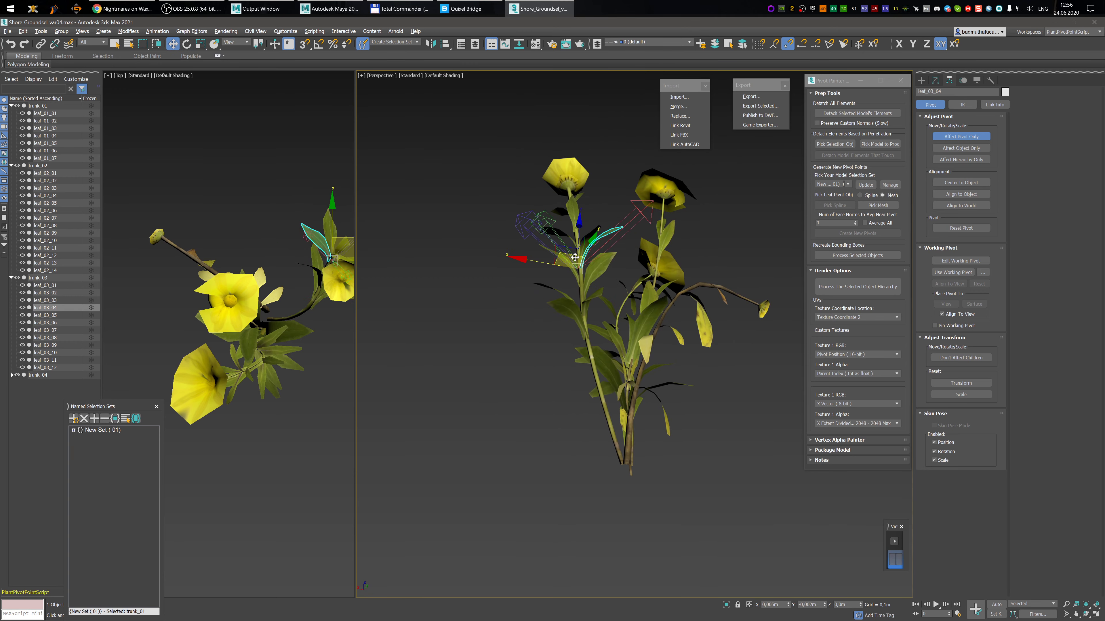
{"action": "middle_click_drag", "start_coordinate": [604, 277], "coordinate": [662, 323], "text": "alt"}
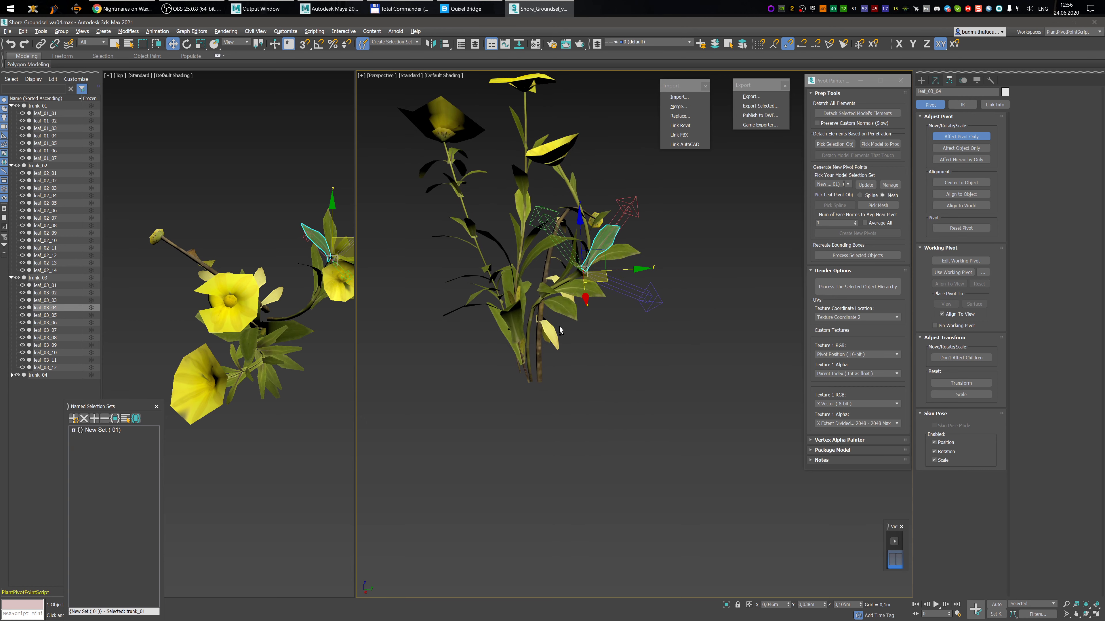
- Select leaf_03_05 and move its pivot to the leaf's base at the stem, refining it along Y and X from above
{"action": "left_click", "coordinate": [48, 315]}
{"action": "middle_click_drag", "start_coordinate": [585, 280], "coordinate": [642, 261], "text": "alt"}
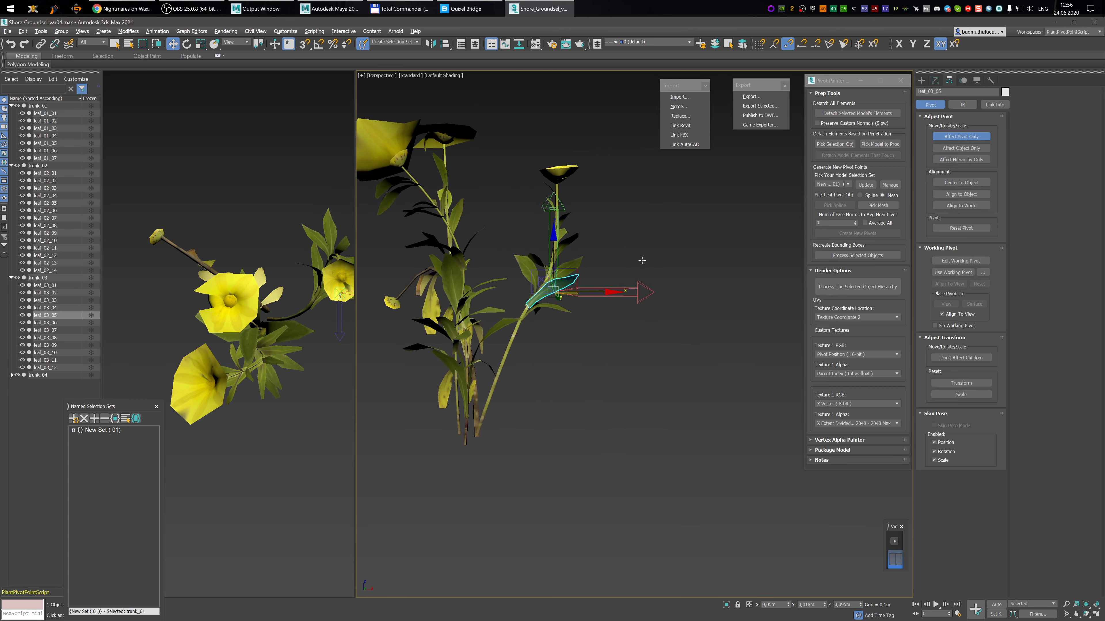
{"action": "left_click_drag", "start_coordinate": [573, 270], "coordinate": [547, 283]}
{"action": "middle_click_drag", "start_coordinate": [548, 283], "coordinate": [575, 361], "text": "alt"}
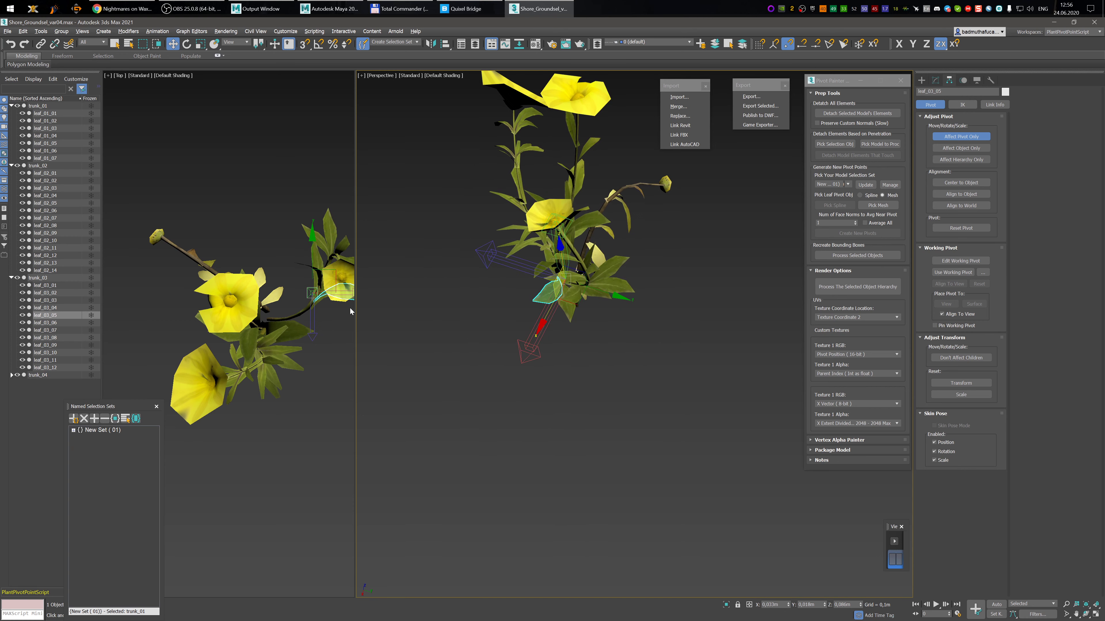
{"action": "middle_click_drag", "start_coordinate": [335, 334], "coordinate": [306, 336]}
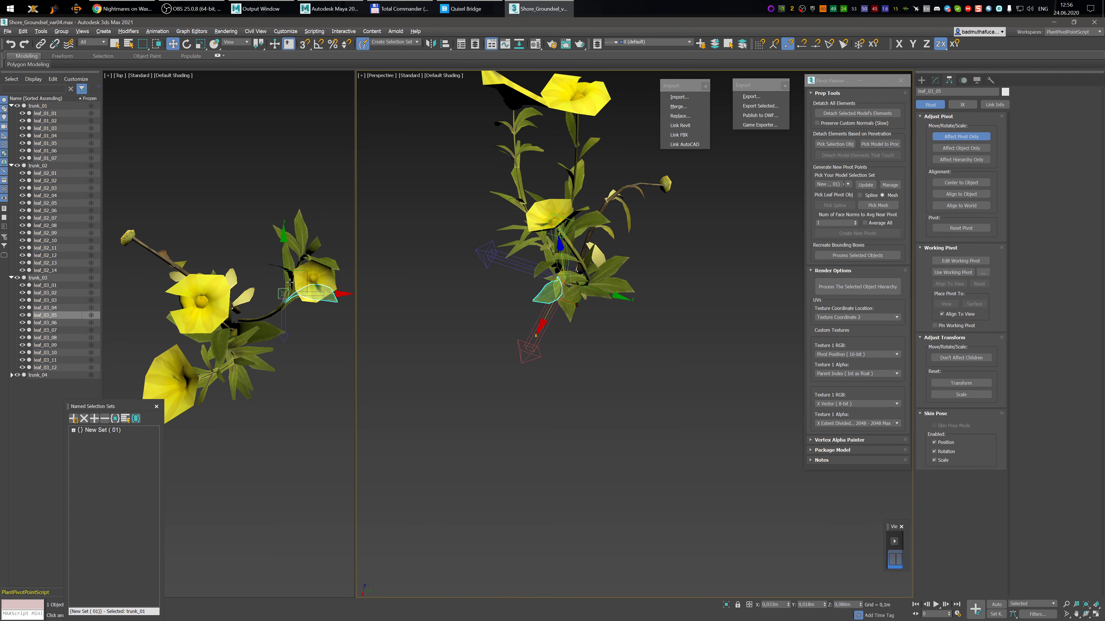
{"action": "middle_click_drag", "start_coordinate": [290, 283], "coordinate": [280, 295]}
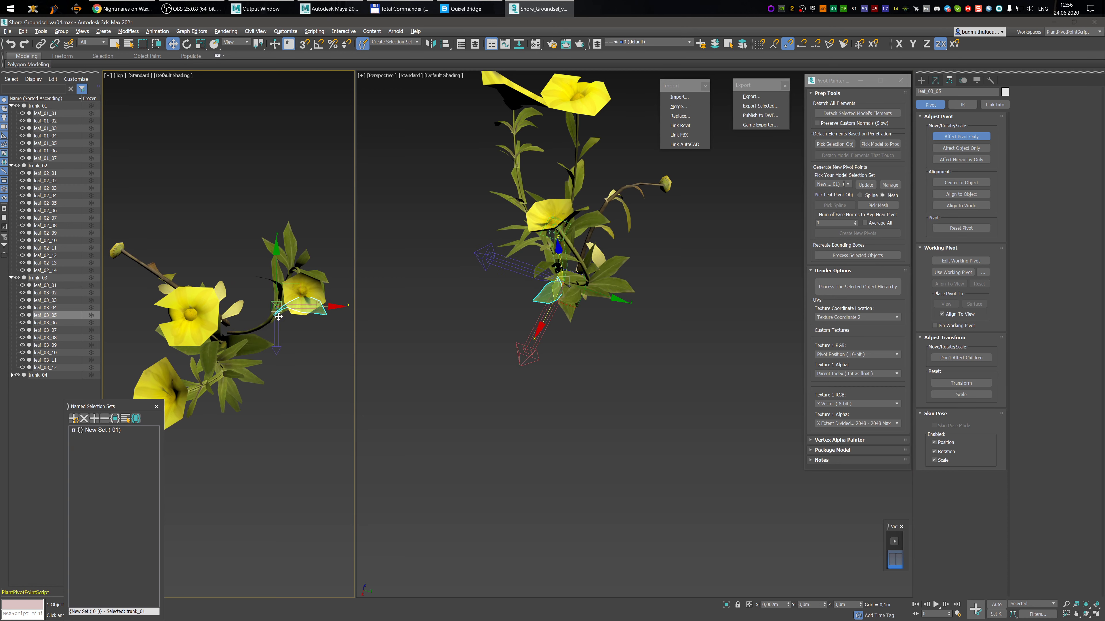
{"action": "left_click_drag", "start_coordinate": [278, 251], "coordinate": [273, 259]}
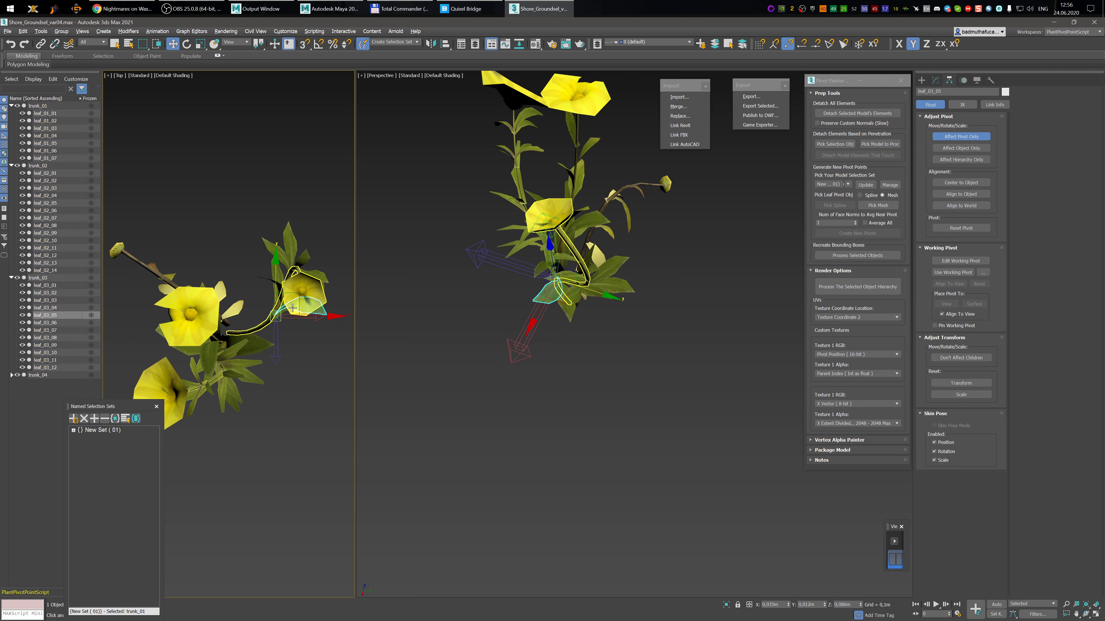
{"action": "left_click_drag", "start_coordinate": [293, 315], "coordinate": [290, 315]}
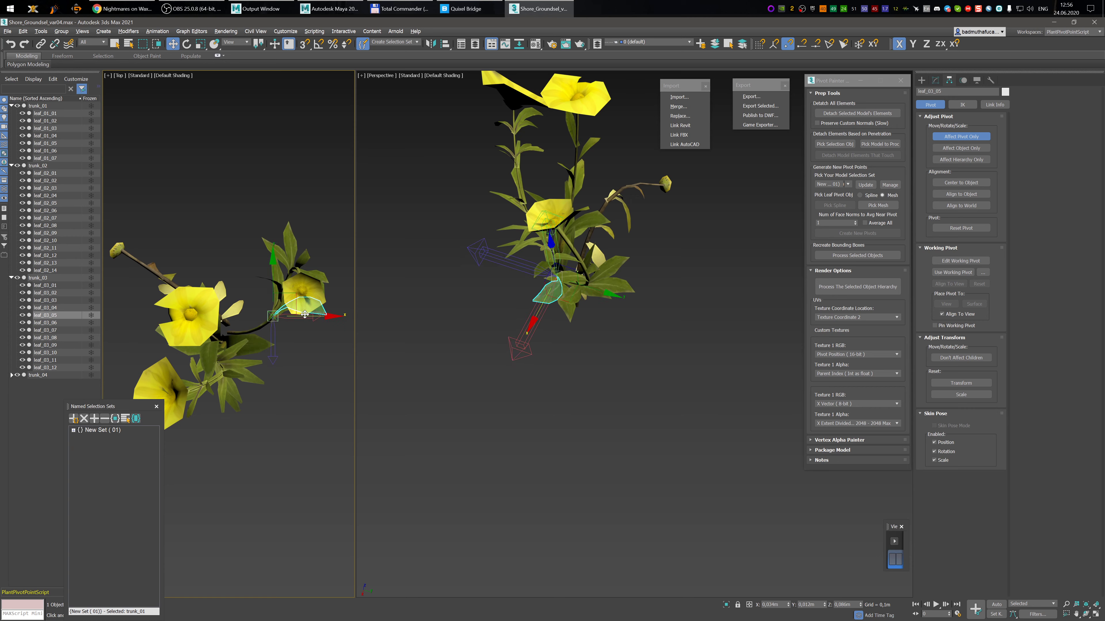
- Rotate leaf_03_05's pivot so the X axis runs along the leaf from base to tip
{"action": "middle_click_drag", "start_coordinate": [537, 292], "coordinate": [571, 279], "text": "alt"}
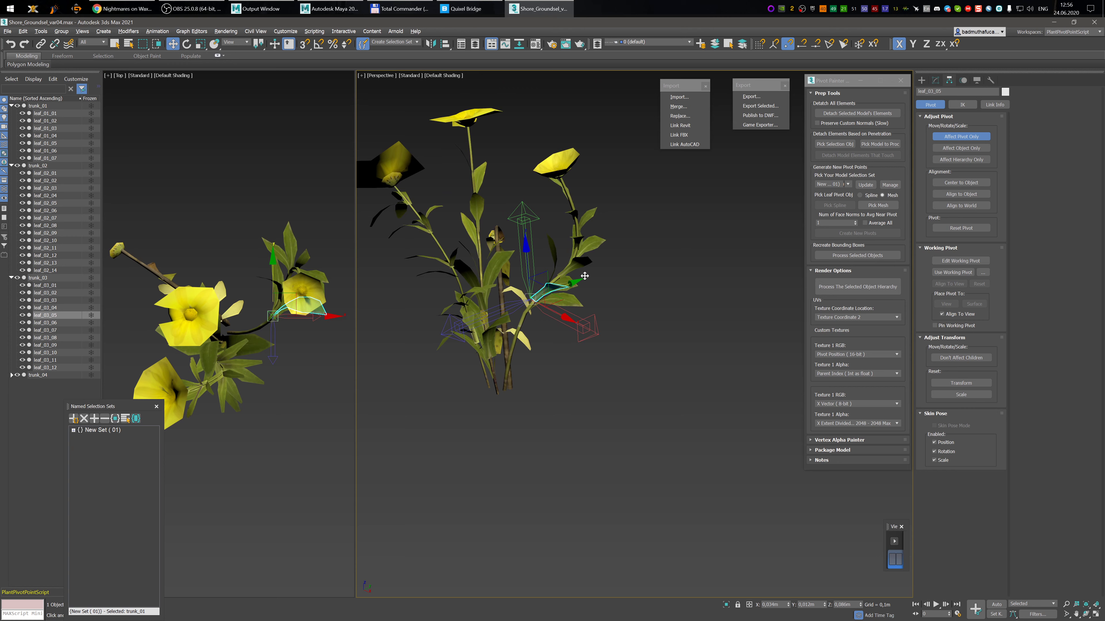
{"action": "key", "text": "e"}
{"action": "middle_click_drag", "start_coordinate": [615, 343], "coordinate": [566, 321], "text": "alt"}
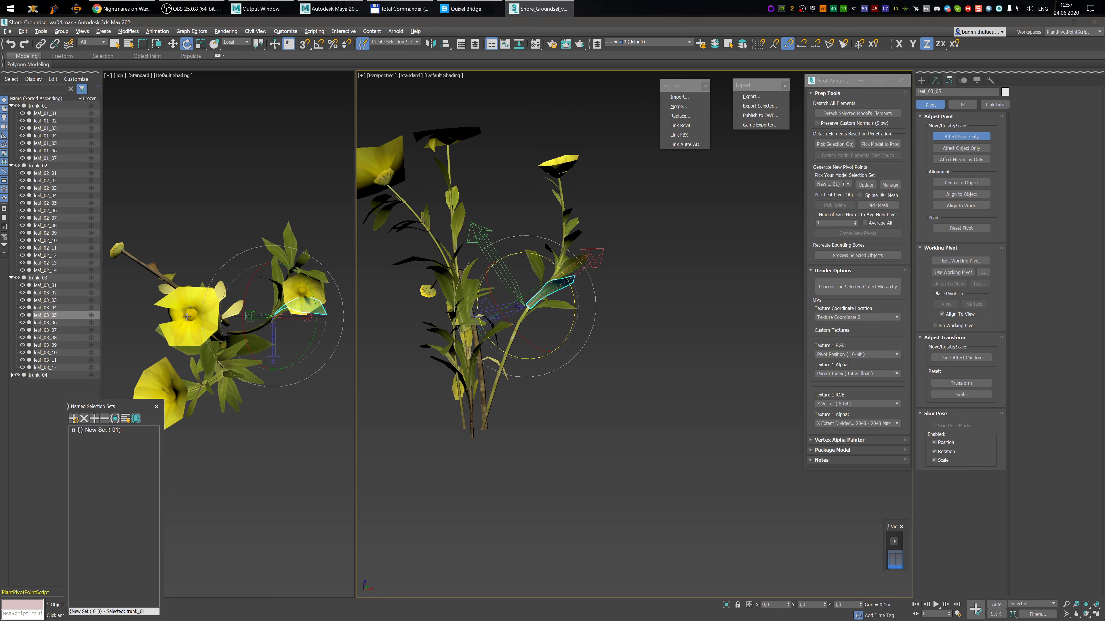
- Select leaf_03_06 and rotate its pivot so the X axis follows the leaf
{"action": "left_click", "coordinate": [54, 324]}
{"action": "middle_click_drag", "start_coordinate": [565, 383], "coordinate": [583, 325], "text": "alt"}
{"action": "left_click_drag", "start_coordinate": [583, 325], "coordinate": [616, 294]}
{"action": "key", "text": "w"}
{"action": "mouse_move", "coordinate": [565, 361]}
{"action": "middle_mouse_down", "text": "alt"}
{"action": "mouse_move", "coordinate": [577, 367]}
{"action": "mouse_move", "coordinate": [565, 340]}
{"action": "middle_mouse_up", "text": "alt"}
- Select leaf_03_07 and rotate its pivot so the X axis points along the leaf toward its tip
{"action": "left_click", "coordinate": [63, 331]}
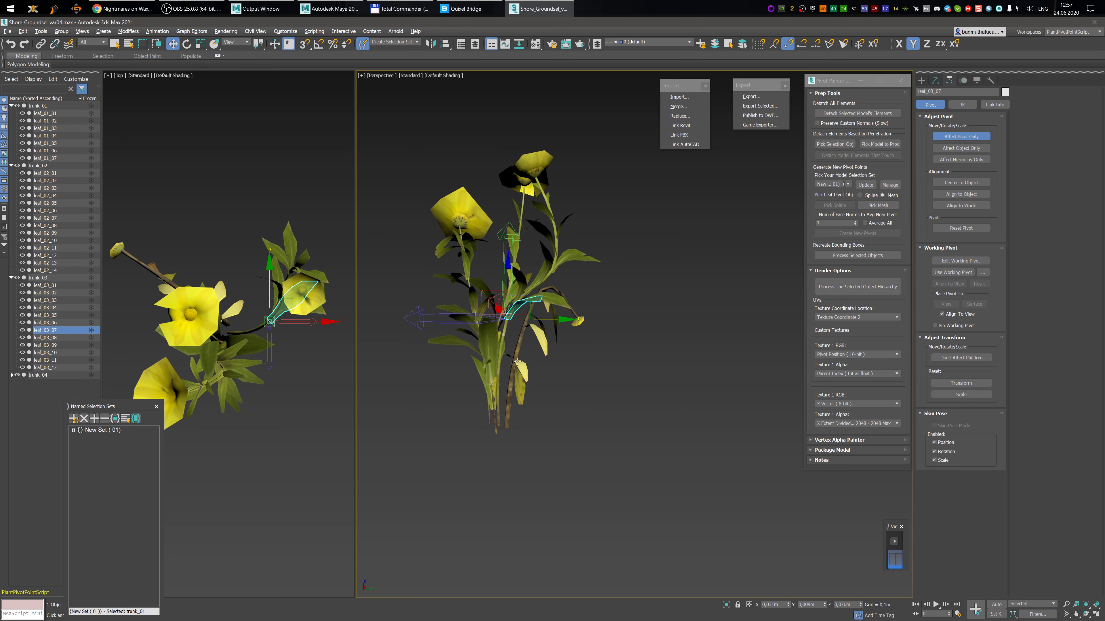
{"action": "middle_click_drag", "start_coordinate": [583, 379], "coordinate": [563, 403], "text": "alt"}
{"action": "key", "text": "e"}
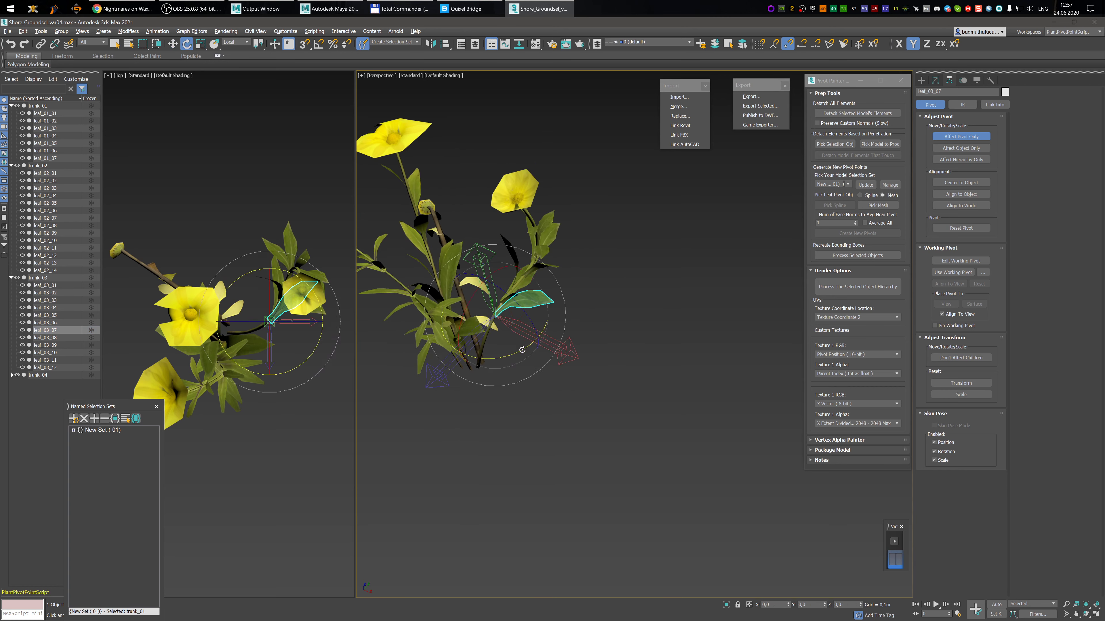
{"action": "left_click_drag", "start_coordinate": [521, 351], "coordinate": [567, 351]}
{"action": "middle_click_drag", "start_coordinate": [566, 354], "coordinate": [601, 407], "text": "alt"}
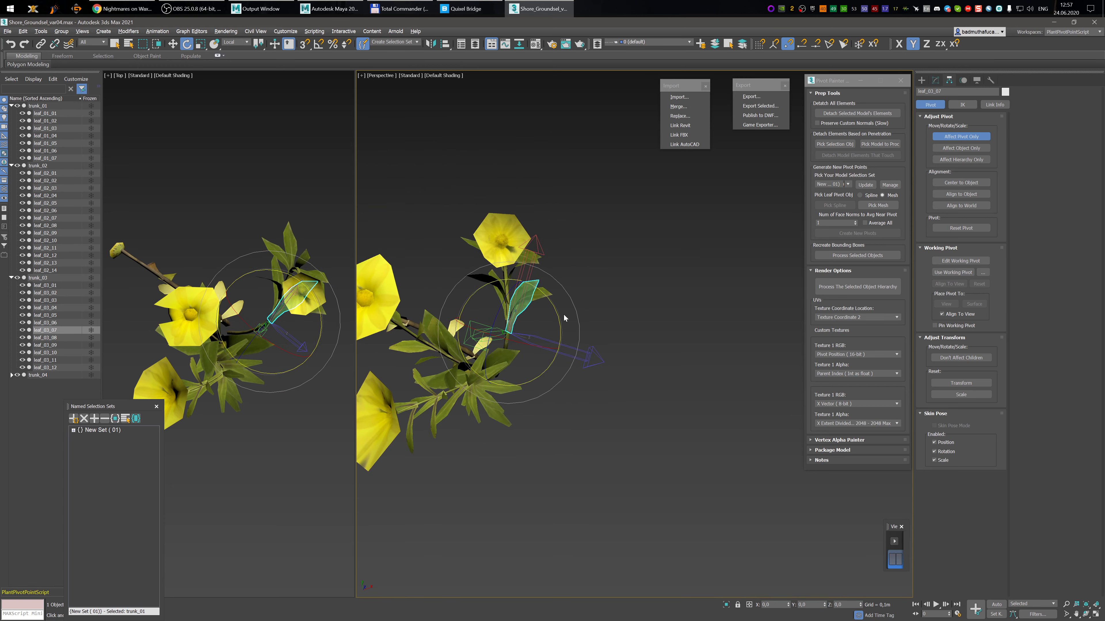
- Select leaf_03_08 and rotate its pivot, including about Z, so X runs along the leaf
{"action": "left_click", "coordinate": [44, 337]}
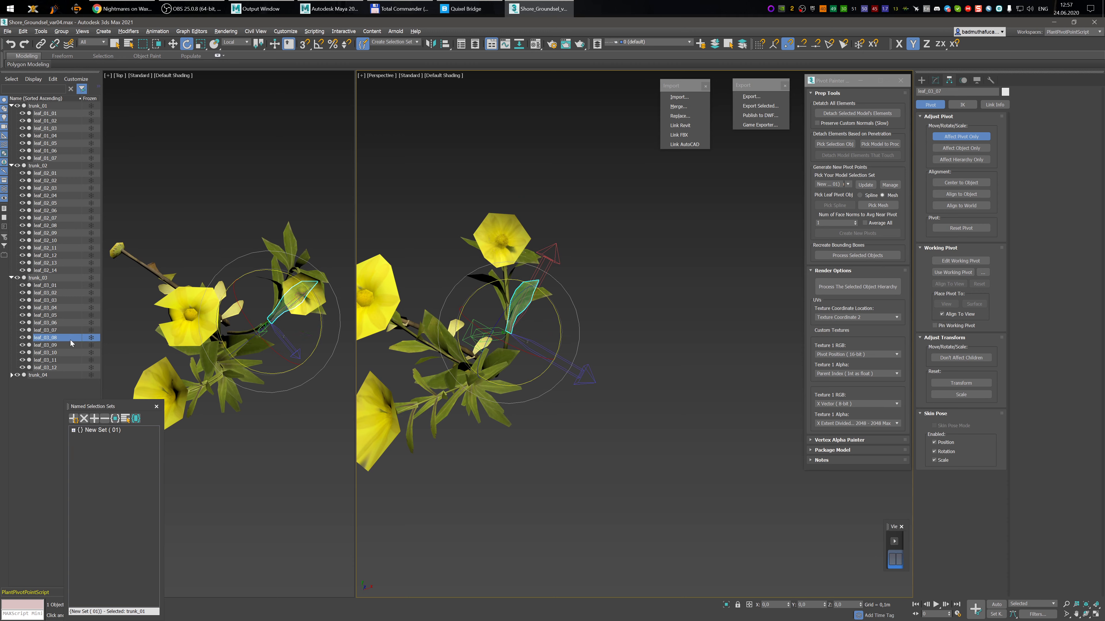
{"action": "middle_click_drag", "start_coordinate": [509, 326], "coordinate": [558, 214], "text": "alt"}
{"action": "left_click_drag", "start_coordinate": [559, 241], "coordinate": [530, 233]}
{"action": "middle_click_drag", "start_coordinate": [530, 233], "coordinate": [483, 249], "text": "alt"}
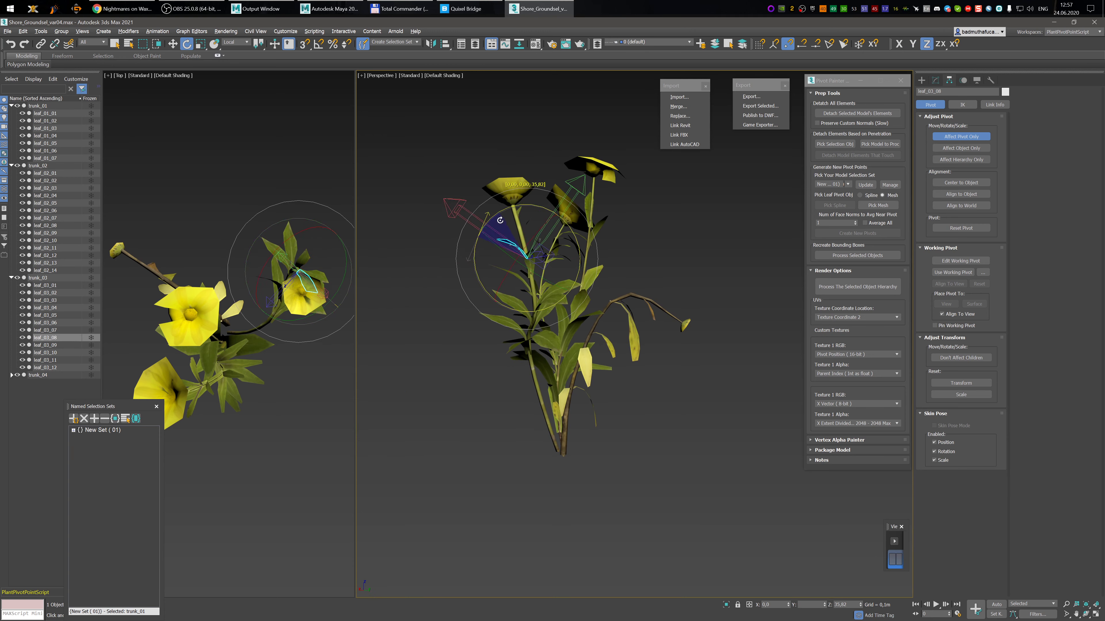
- Select leaf_03_09 and rotate its pivot, tilting it about Z, so X follows the leaf upward
{"action": "left_click", "coordinate": [74, 344]}
{"action": "middle_click_drag", "start_coordinate": [470, 287], "coordinate": [566, 331], "text": "alt"}
{"action": "left_click_drag", "start_coordinate": [557, 303], "coordinate": [592, 282]}
{"action": "middle_click_drag", "start_coordinate": [607, 358], "coordinate": [594, 308], "text": "alt"}
{"action": "left_click_drag", "start_coordinate": [565, 300], "coordinate": [559, 223]}
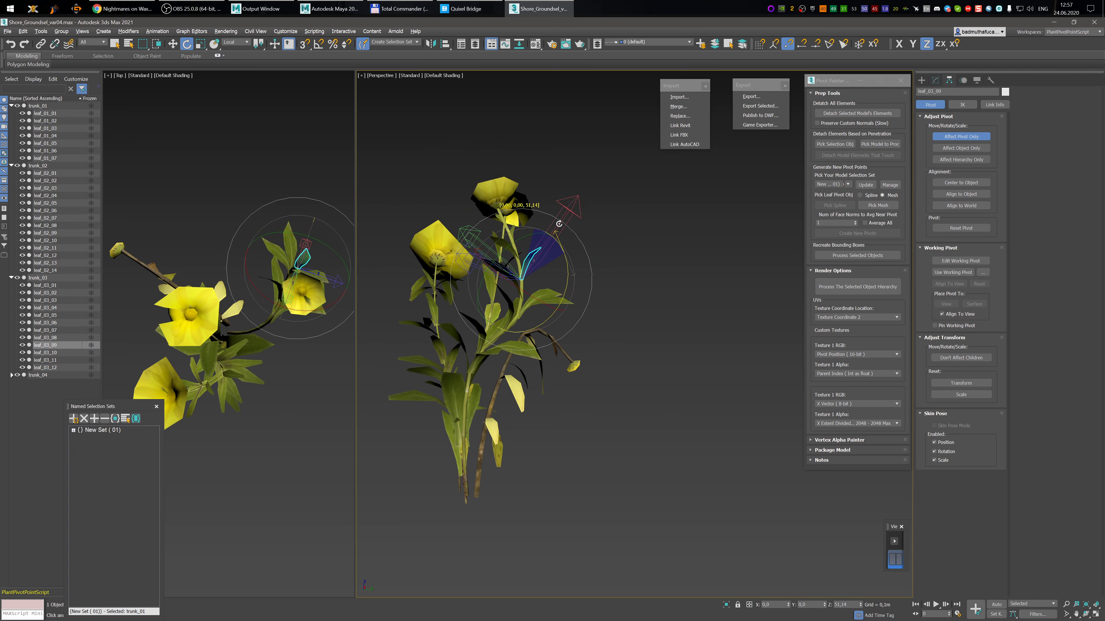
{"action": "middle_click_drag", "start_coordinate": [631, 286], "coordinate": [487, 312], "text": "alt"}
- Select leaf_03_10 and rotate its pivot to follow the small leaf below the flower, with a final correction about Y
{"action": "left_click", "coordinate": [56, 353]}
{"action": "middle_click_drag", "start_coordinate": [491, 266], "coordinate": [615, 239], "text": "alt"}
{"action": "left_click_drag", "start_coordinate": [574, 237], "coordinate": [644, 242]}
{"action": "middle_click_drag", "start_coordinate": [612, 291], "coordinate": [603, 269], "text": "alt"}
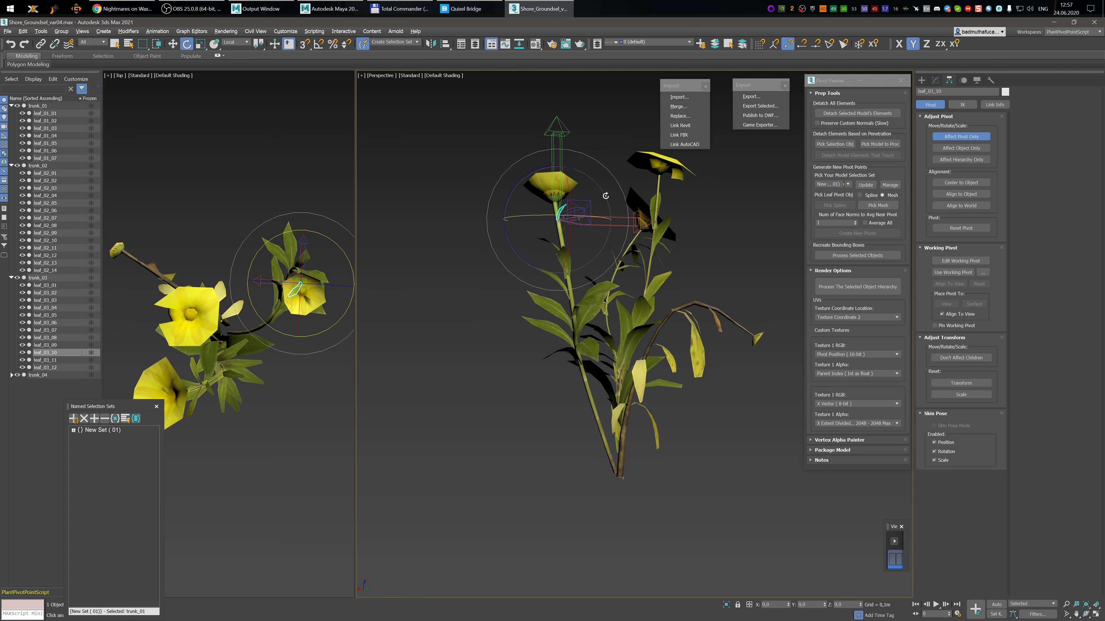
{"action": "left_click_drag", "start_coordinate": [604, 267], "coordinate": [628, 200]}
{"action": "left_click_drag", "start_coordinate": [622, 189], "coordinate": [611, 164]}
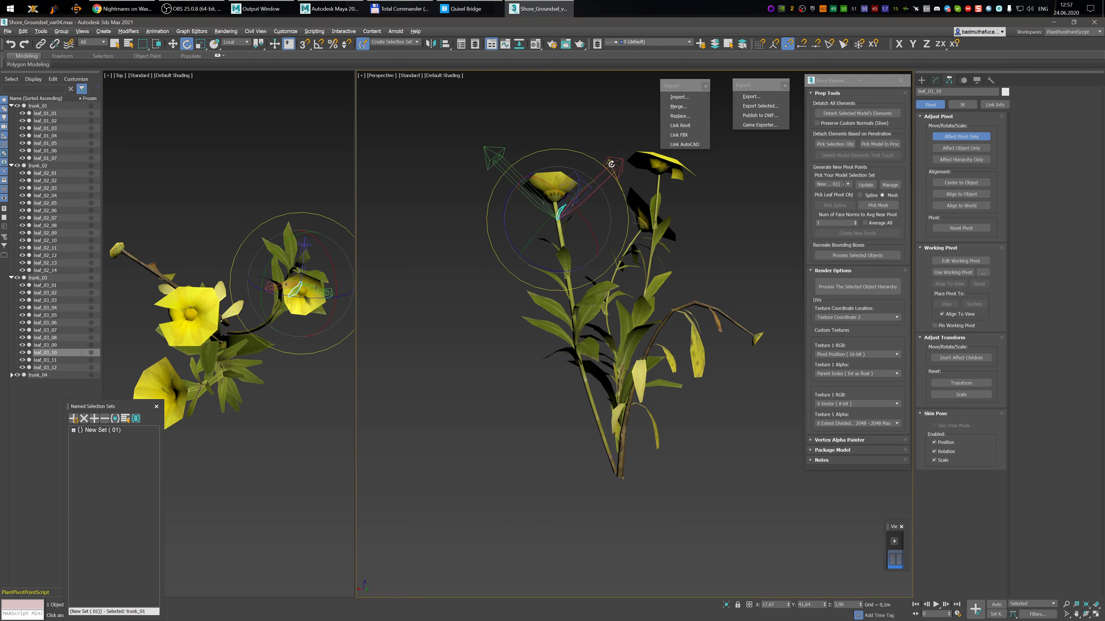
{"action": "middle_click_drag", "start_coordinate": [611, 220], "coordinate": [573, 229], "text": "alt"}
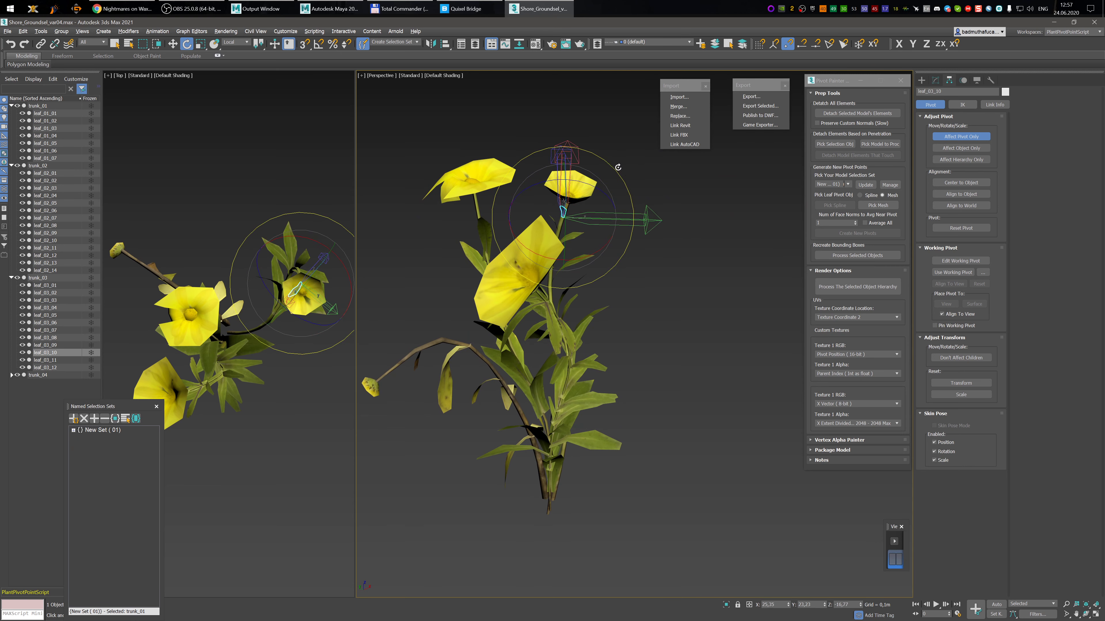
{"action": "left_click_drag", "start_coordinate": [567, 226], "coordinate": [564, 238]}
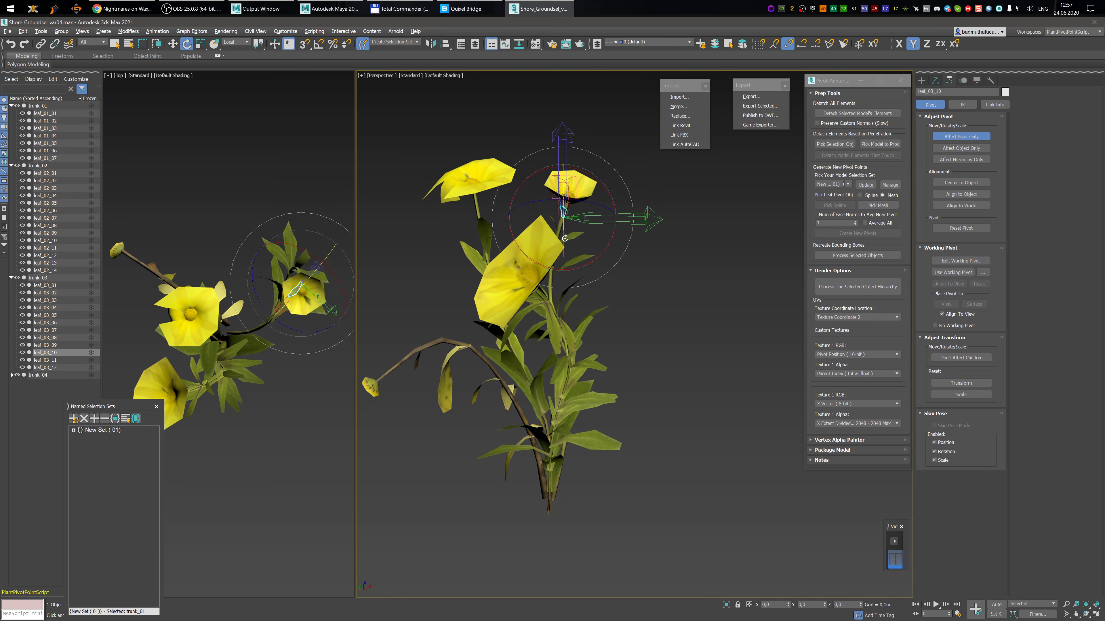
- Select leaf_03_11 and rotate its pivot in two adjustments so the X axis points along the leaf
{"action": "left_click", "coordinate": [68, 361]}
{"action": "middle_click_drag", "start_coordinate": [629, 306], "coordinate": [575, 271], "text": "alt"}
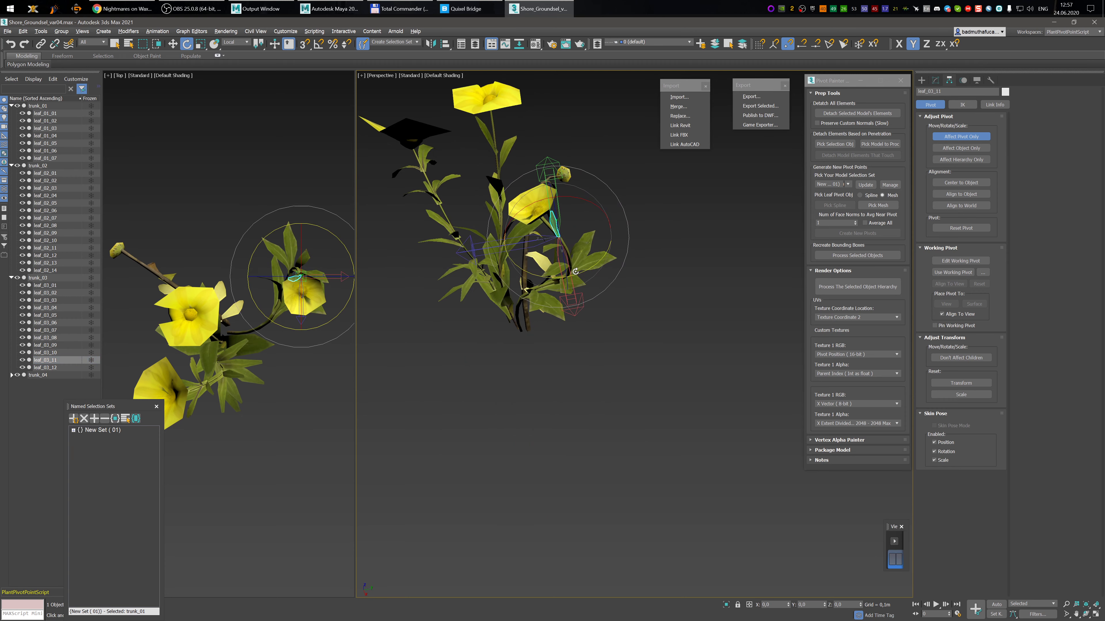
{"action": "left_click_drag", "start_coordinate": [585, 269], "coordinate": [566, 230]}
{"action": "middle_click_drag", "start_coordinate": [447, 251], "coordinate": [594, 236], "text": "alt"}
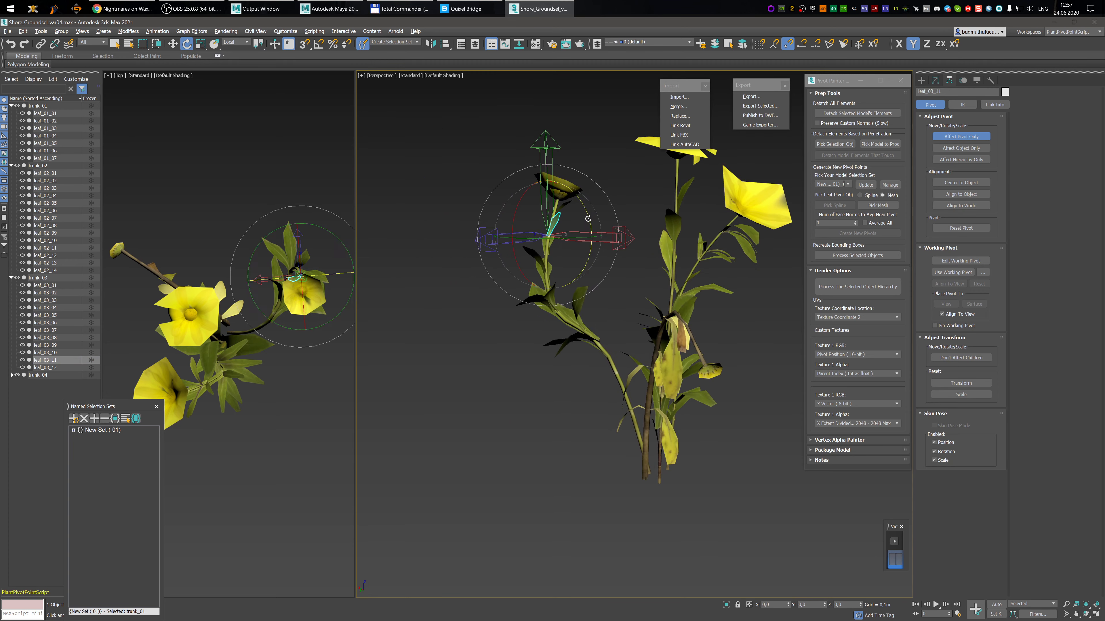
{"action": "left_click_drag", "start_coordinate": [587, 215], "coordinate": [581, 189]}
{"action": "middle_click_drag", "start_coordinate": [597, 279], "coordinate": [646, 328], "text": "alt"}
- Select leaf_03_12 and rotate its pivot about Z and Y so the X axis runs along the leaf
{"action": "left_click", "coordinate": [66, 368]}
{"action": "mouse_move", "coordinate": [578, 324]}
{"action": "left_mouse_down"}
{"action": "mouse_move", "coordinate": [525, 323]}
{"action": "mouse_move", "coordinate": [541, 324]}
{"action": "left_mouse_up"}
{"action": "middle_click_drag", "start_coordinate": [578, 305], "coordinate": [611, 237], "text": "alt"}
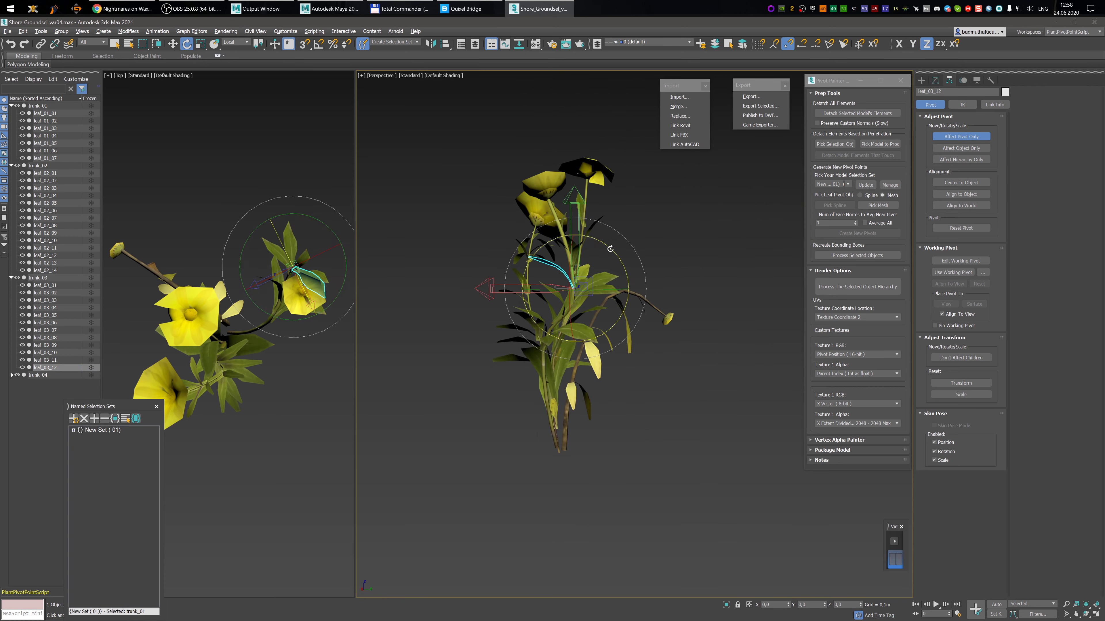
{"action": "left_click_drag", "start_coordinate": [623, 266], "coordinate": [624, 267]}
{"action": "mouse_move", "coordinate": [609, 288]}
{"action": "middle_mouse_down", "text": "alt"}
{"action": "mouse_move", "coordinate": [568, 351]}
{"action": "mouse_move", "coordinate": [528, 363]}
{"action": "mouse_move", "coordinate": [611, 291]}
{"action": "middle_mouse_up", "text": "alt"}
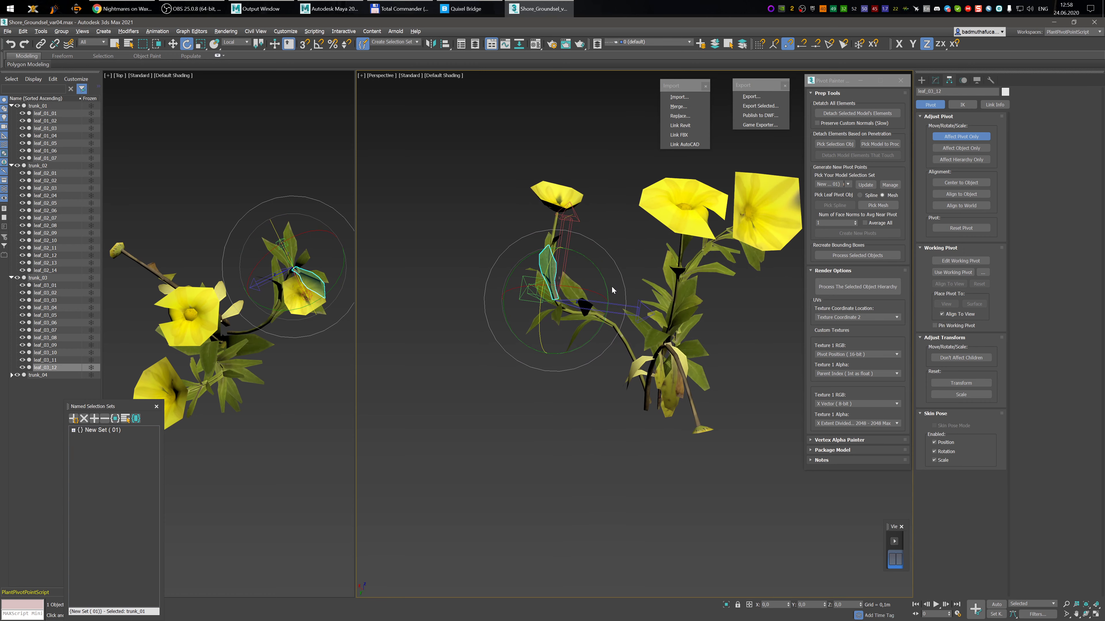
{"action": "left_click_drag", "start_coordinate": [605, 280], "coordinate": [600, 271]}
{"action": "middle_click_drag", "start_coordinate": [544, 299], "coordinate": [564, 291], "text": "alt"}
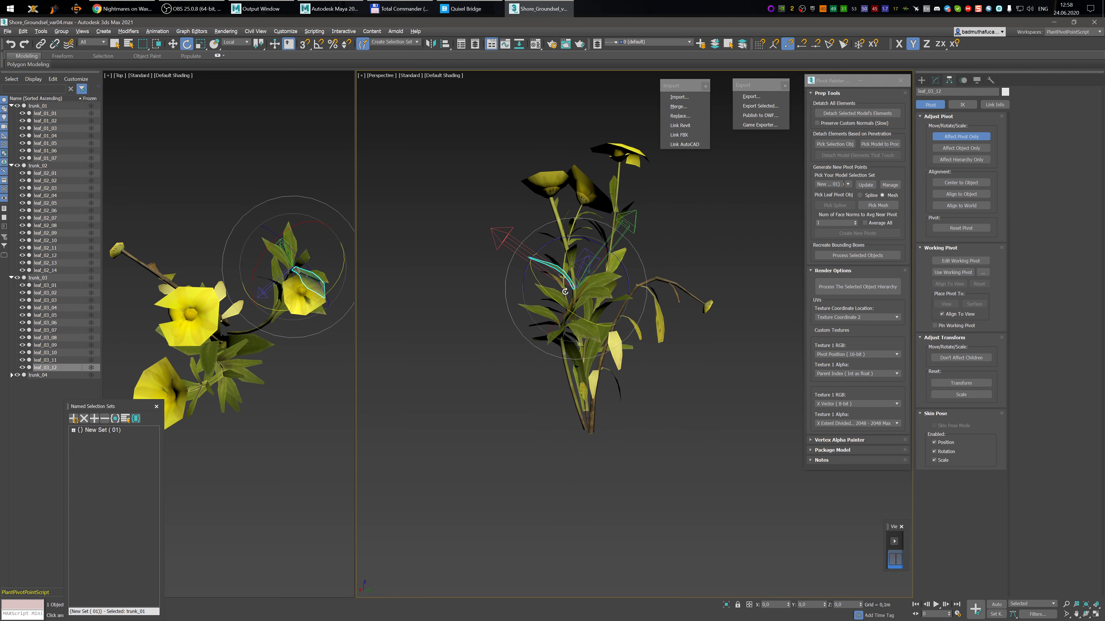
- Expand trunk_04's hierarchy, select trunk_04 and rotate its pivot about Y by about 90 degrees so X points up the stem
{"action": "left_click", "coordinate": [11, 375]}
{"action": "left_click", "coordinate": [38, 376]}
{"action": "middle_click_drag", "start_coordinate": [566, 391], "coordinate": [570, 426], "text": "alt"}
{"action": "left_click_drag", "start_coordinate": [570, 372], "coordinate": [595, 513]}
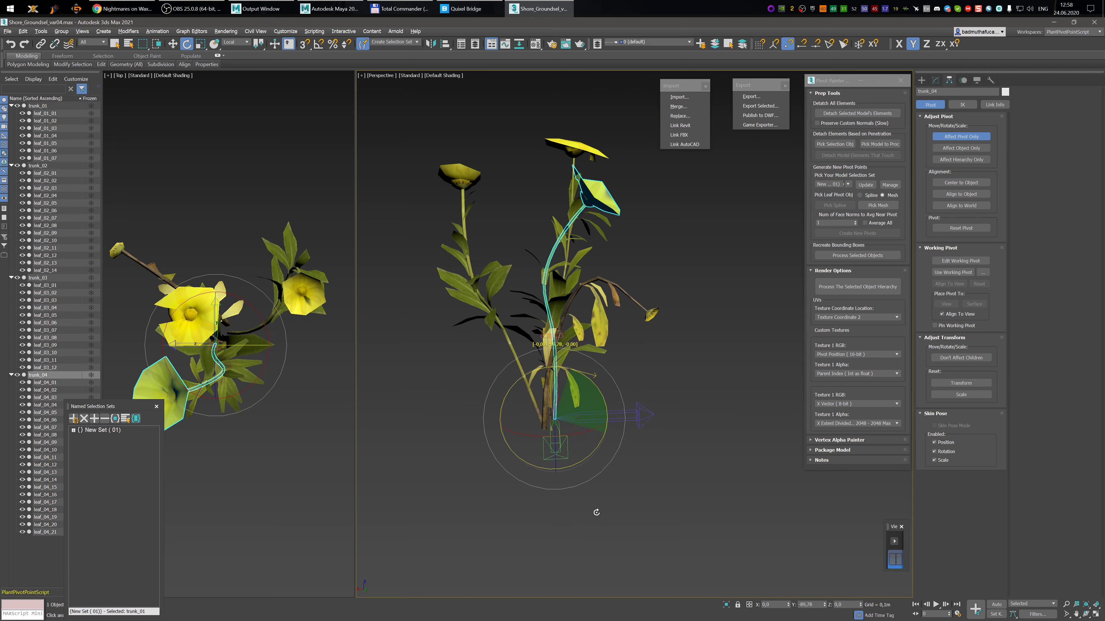
{"action": "middle_click_drag", "start_coordinate": [695, 434], "coordinate": [589, 350], "text": "alt"}
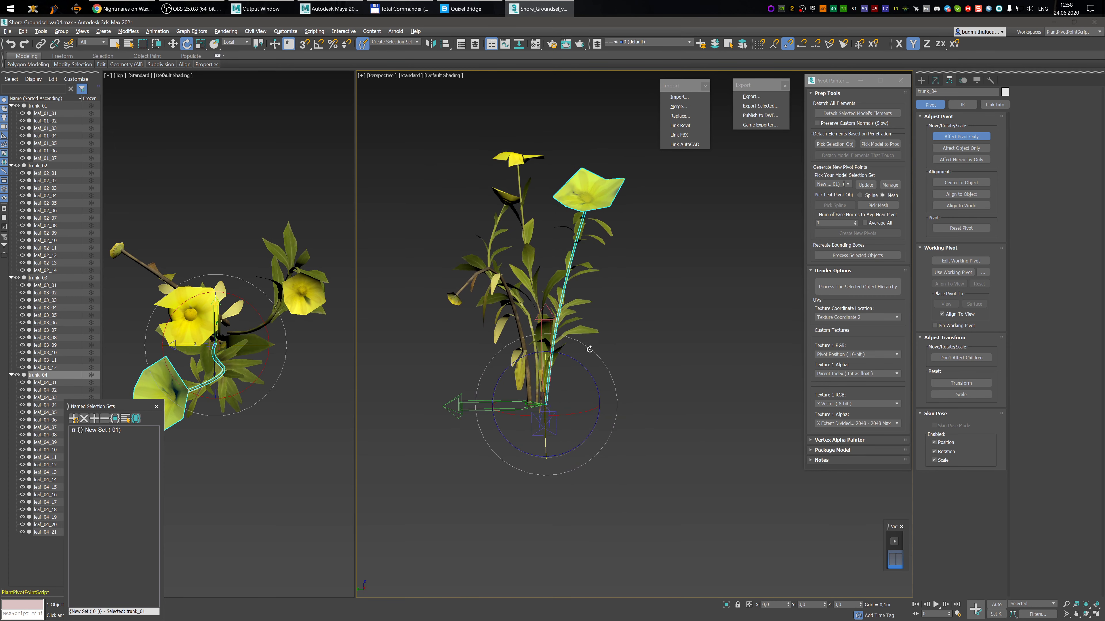
- Fine-tune the rotation of trunk_04's pivot with a small adjustment
{"action": "left_click_drag", "start_coordinate": [585, 346], "coordinate": [592, 348]}
{"action": "mouse_move", "coordinate": [632, 351]}
{"action": "middle_mouse_down", "text": "alt"}
{"action": "mouse_move", "coordinate": [560, 358]}
{"action": "mouse_move", "coordinate": [599, 370]}
{"action": "mouse_move", "coordinate": [613, 355]}
{"action": "middle_mouse_up", "text": "alt"}
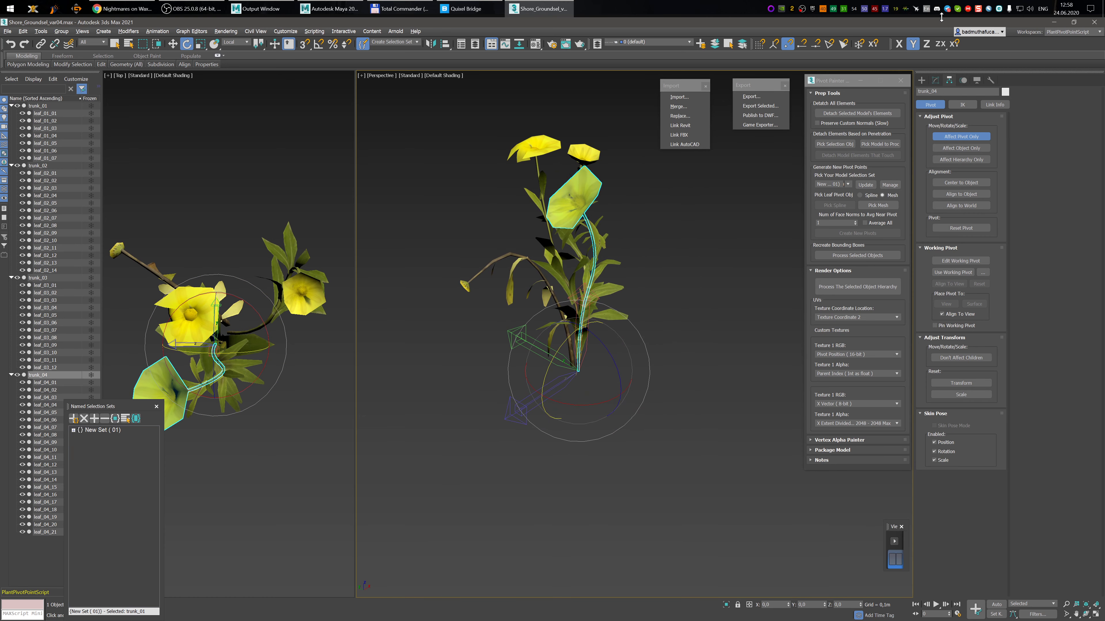
- Switch to Epic Games Launcher, update the LE Extended Standard Library plugin for Unreal Engine 4.25.1, and return to 3ds Max
{"action": "left_click", "coordinate": [814, 9]}
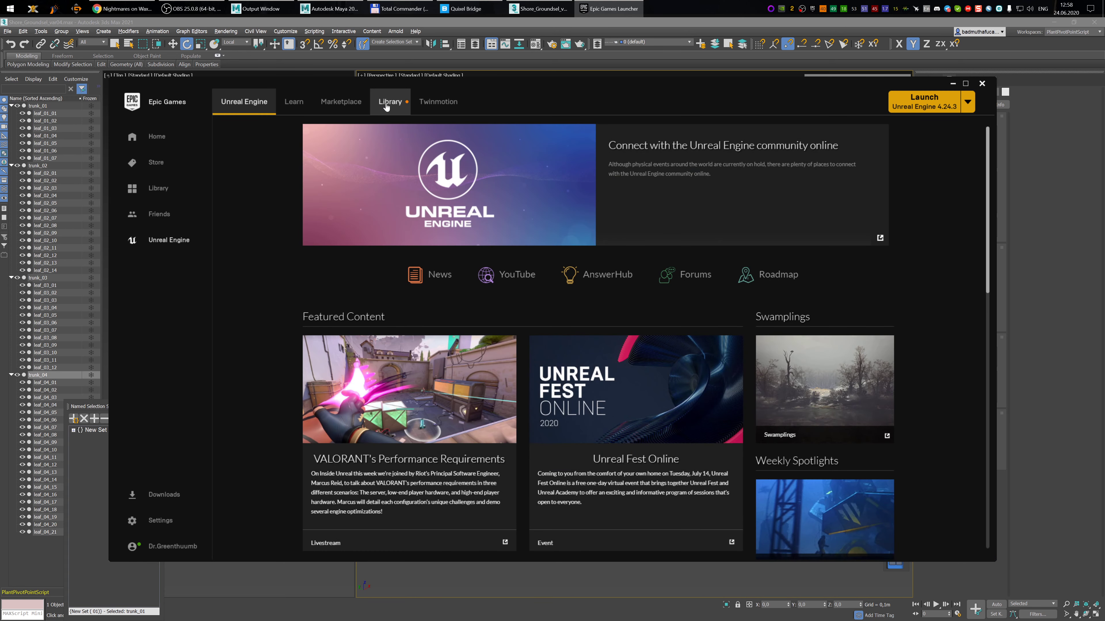
{"action": "left_click", "coordinate": [386, 107]}
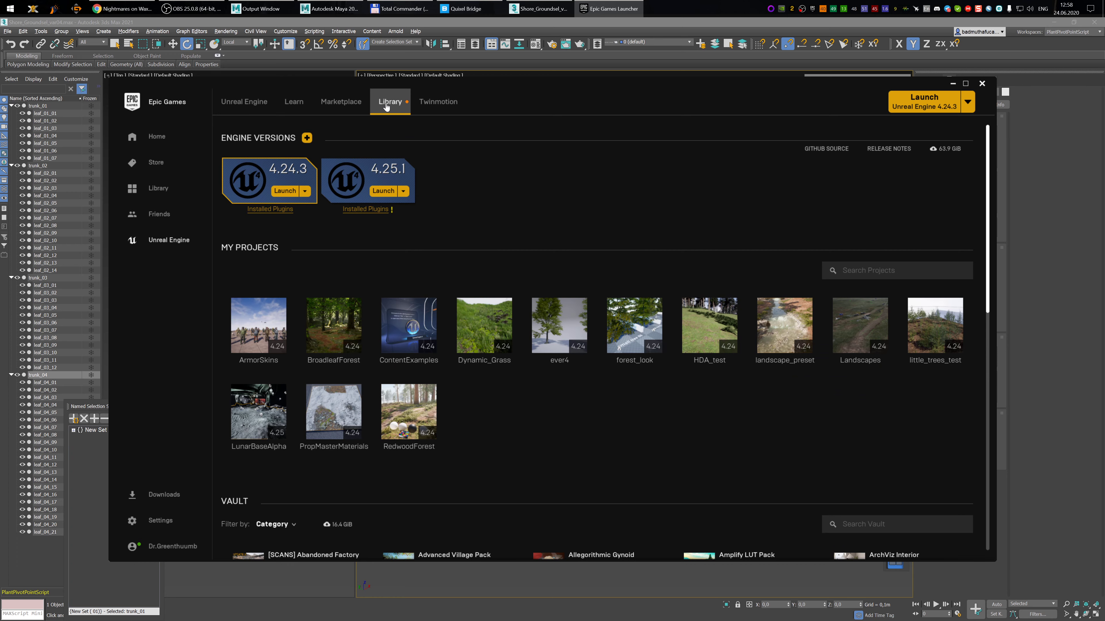
{"action": "left_click", "coordinate": [377, 212]}
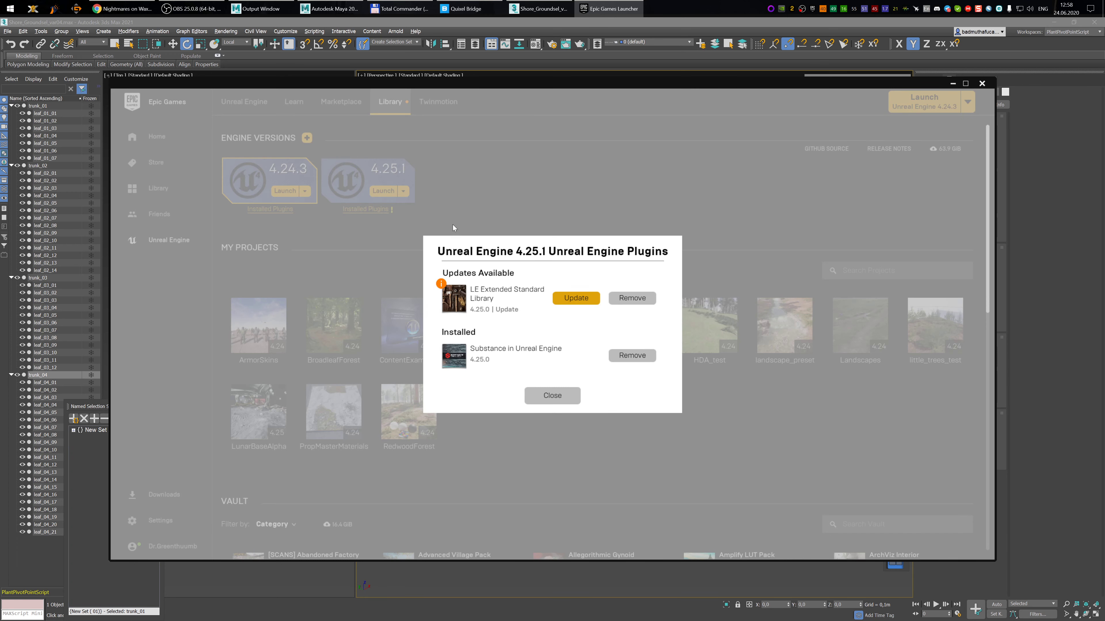
{"action": "left_click", "coordinate": [577, 299]}
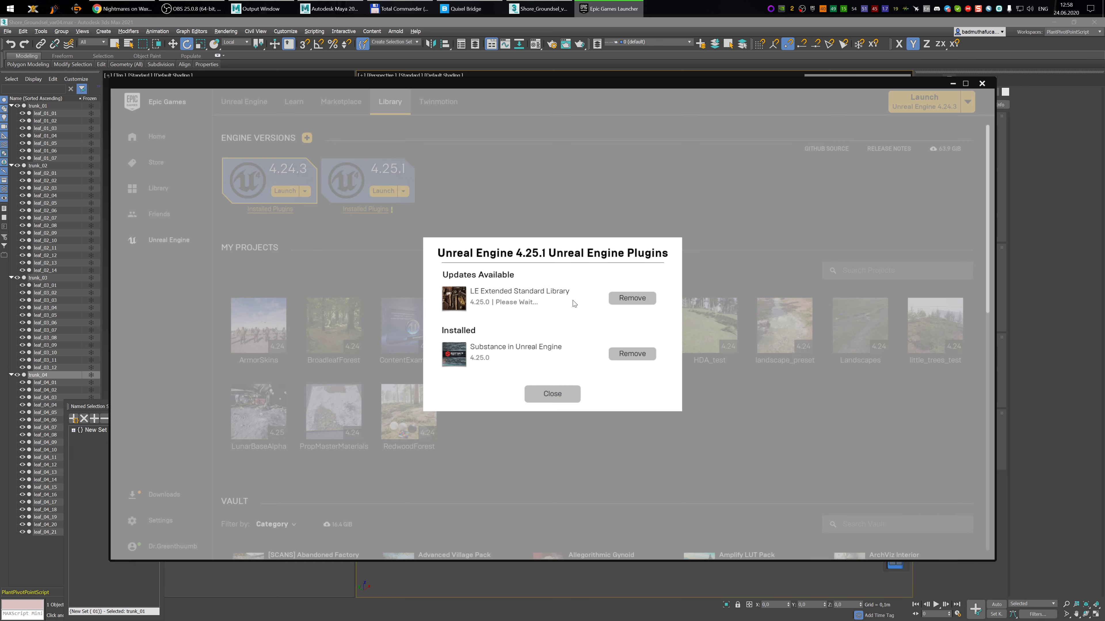
{"action": "left_click", "coordinate": [552, 395]}
{"action": "double_click", "coordinate": [475, 327]}
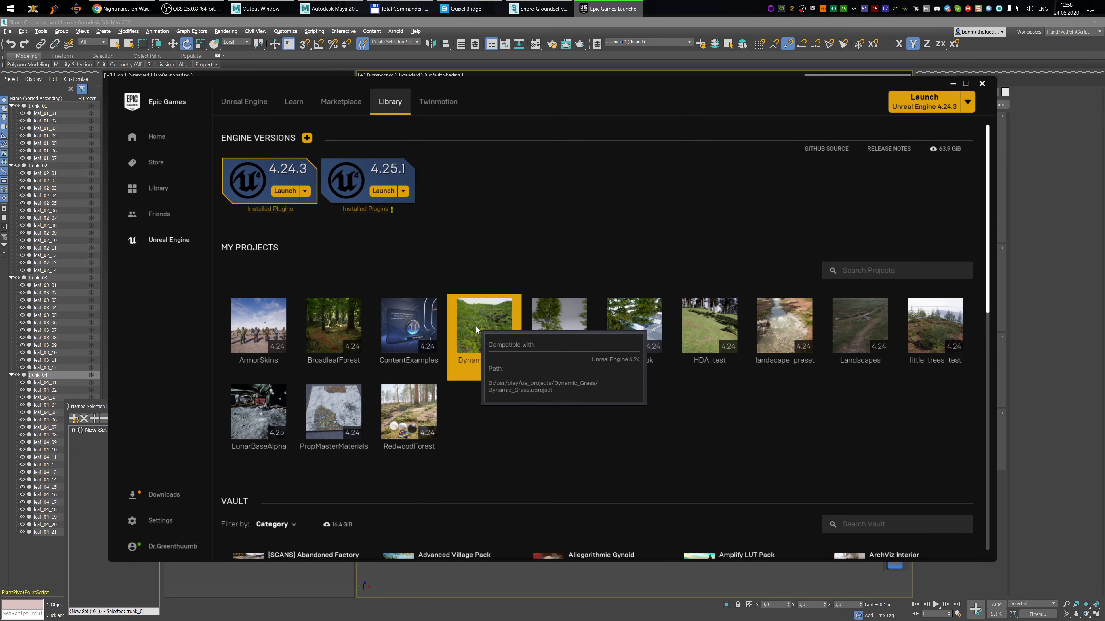
{"action": "left_click", "coordinate": [951, 85]}
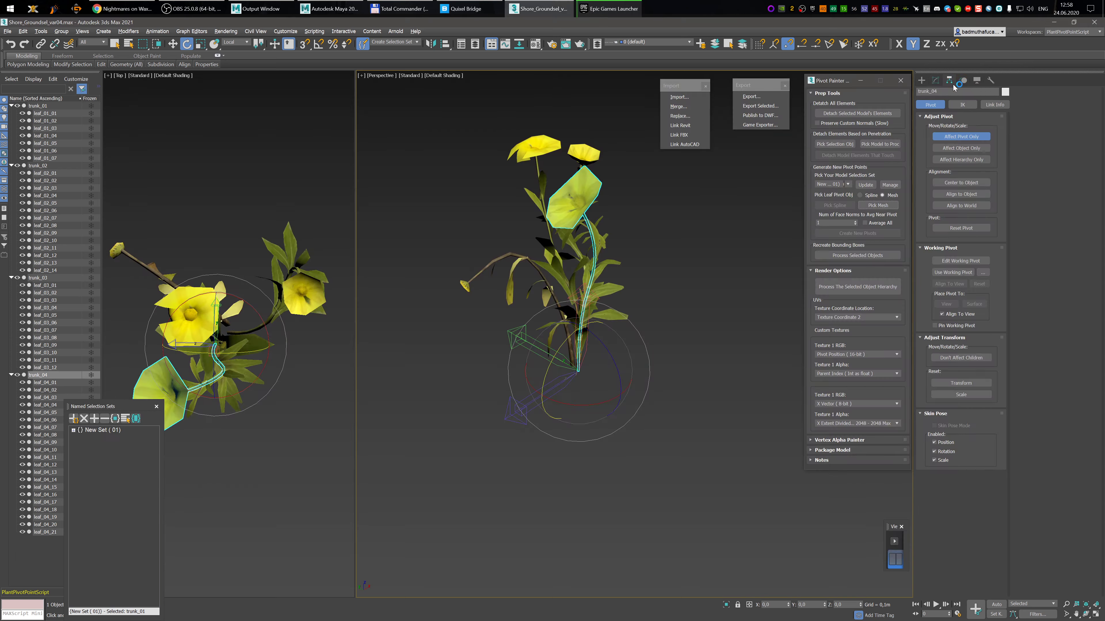
- Select leaf_04_01, close the Named Selection Sets window and rotate the leaf's pivot in several adjustments so X runs along the leaf
{"action": "mouse_move", "coordinate": [670, 302]}
{"action": "middle_mouse_down", "text": "alt"}
{"action": "mouse_move", "coordinate": [702, 273]}
{"action": "mouse_move", "coordinate": [688, 273]}
{"action": "middle_mouse_up", "text": "alt"}
{"action": "middle_click_drag", "start_coordinate": [577, 362], "coordinate": [357, 372], "text": "alt"}
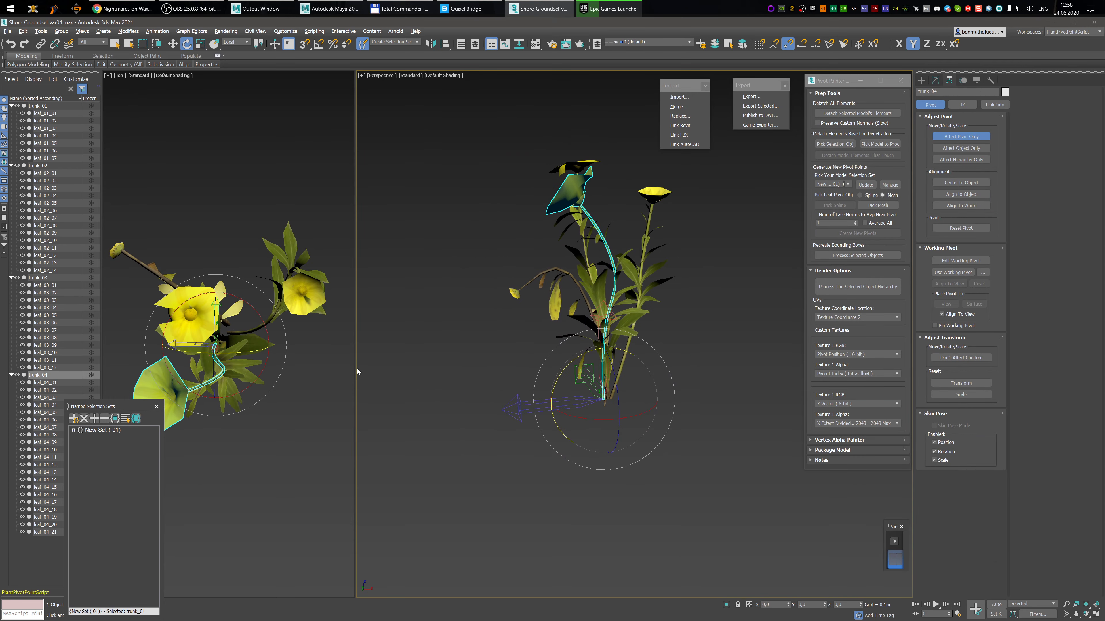
{"action": "left_click", "coordinate": [44, 382]}
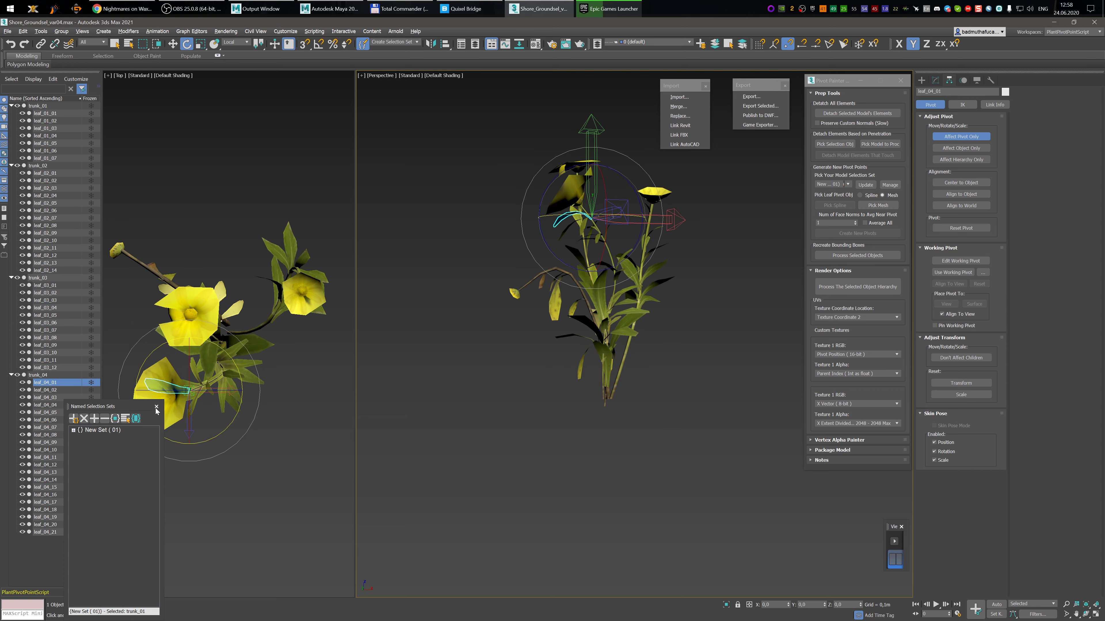
{"action": "left_click", "coordinate": [156, 407]}
{"action": "middle_click_drag", "start_coordinate": [670, 326], "coordinate": [607, 287], "text": "alt"}
{"action": "scroll", "coordinate": [607, 287], "scroll_direction": "up", "scroll_amount": 5}
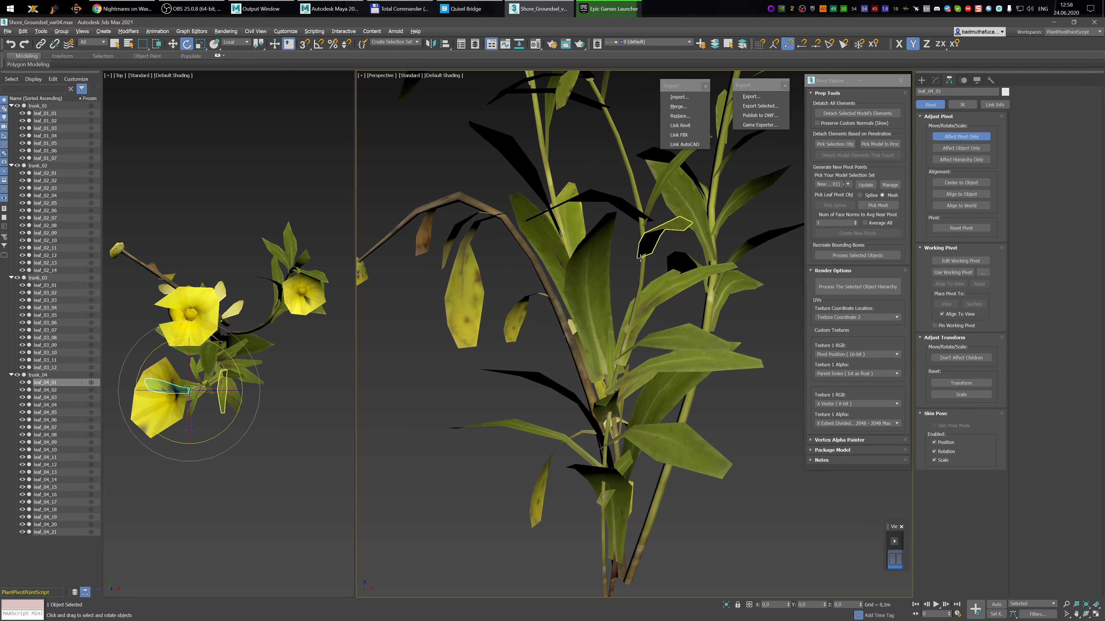
{"action": "middle_click_drag", "start_coordinate": [651, 255], "coordinate": [623, 402]}
{"action": "scroll", "coordinate": [624, 402], "scroll_direction": "down", "scroll_amount": 4}
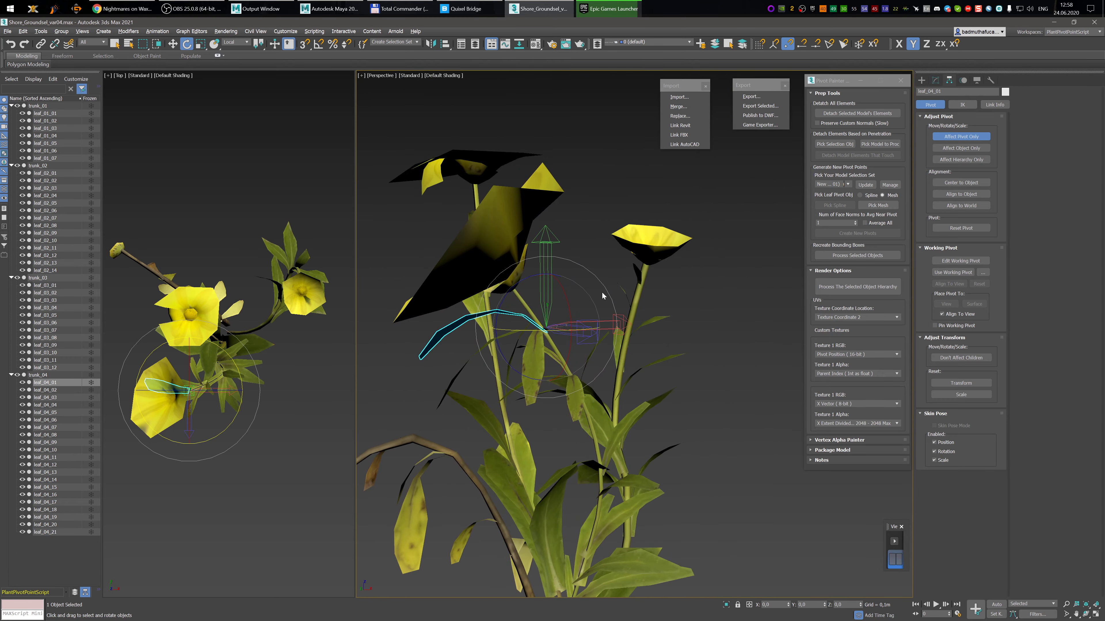
{"action": "left_click_drag", "start_coordinate": [605, 288], "coordinate": [493, 236]}
{"action": "middle_click_drag", "start_coordinate": [495, 238], "coordinate": [518, 333], "text": "alt"}
{"action": "left_click_drag", "start_coordinate": [565, 403], "coordinate": [593, 390]}
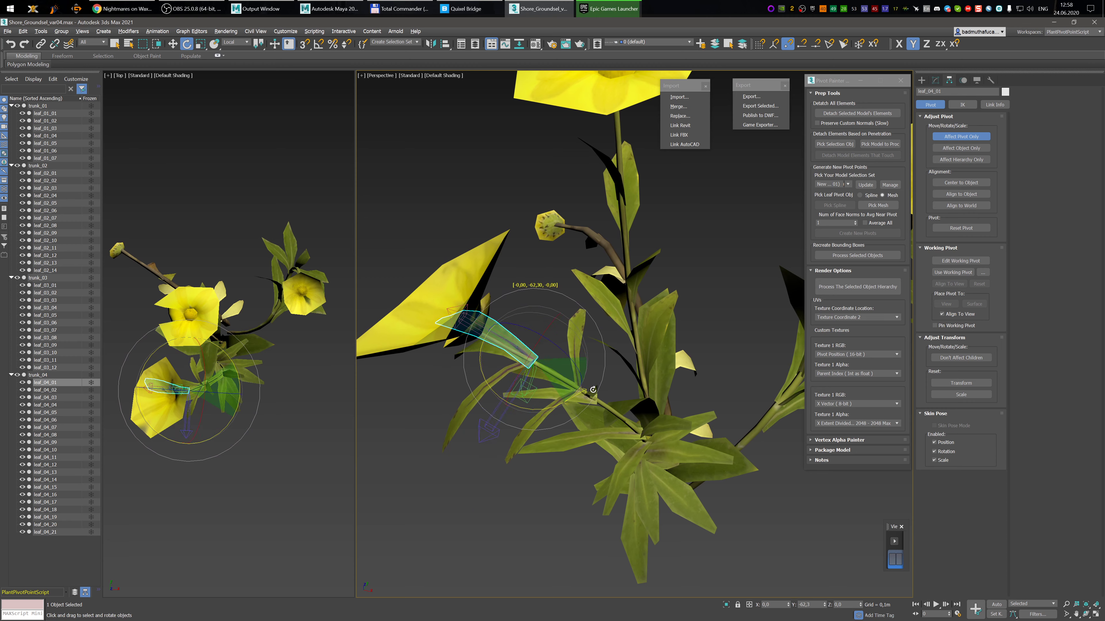
{"action": "middle_click_drag", "start_coordinate": [540, 402], "coordinate": [581, 316], "text": "alt"}
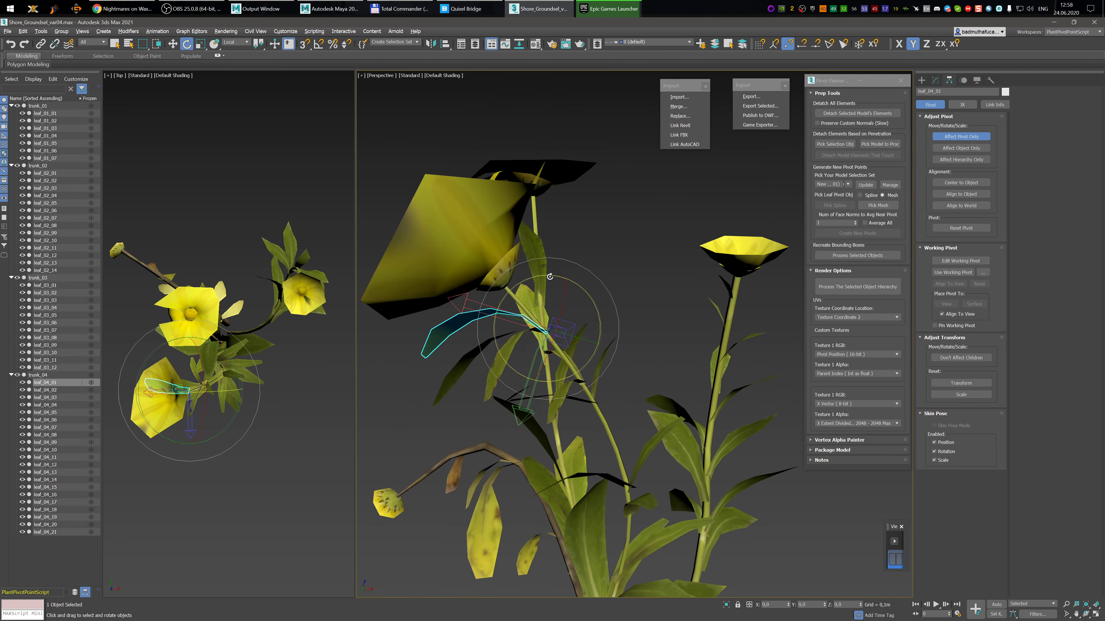
{"action": "left_click_drag", "start_coordinate": [548, 276], "coordinate": [540, 276]}
{"action": "middle_click_drag", "start_coordinate": [549, 286], "coordinate": [483, 381], "text": "alt"}
- Select leaf_04_02 and rotate its pivot about Y so the X axis points in the leaf's direction
{"action": "left_click", "coordinate": [63, 390]}
{"action": "middle_click_drag", "start_coordinate": [548, 361], "coordinate": [589, 370], "text": "alt"}
{"action": "left_click_drag", "start_coordinate": [579, 360], "coordinate": [513, 365]}
{"action": "middle_click_drag", "start_coordinate": [528, 377], "coordinate": [295, 371], "text": "alt"}
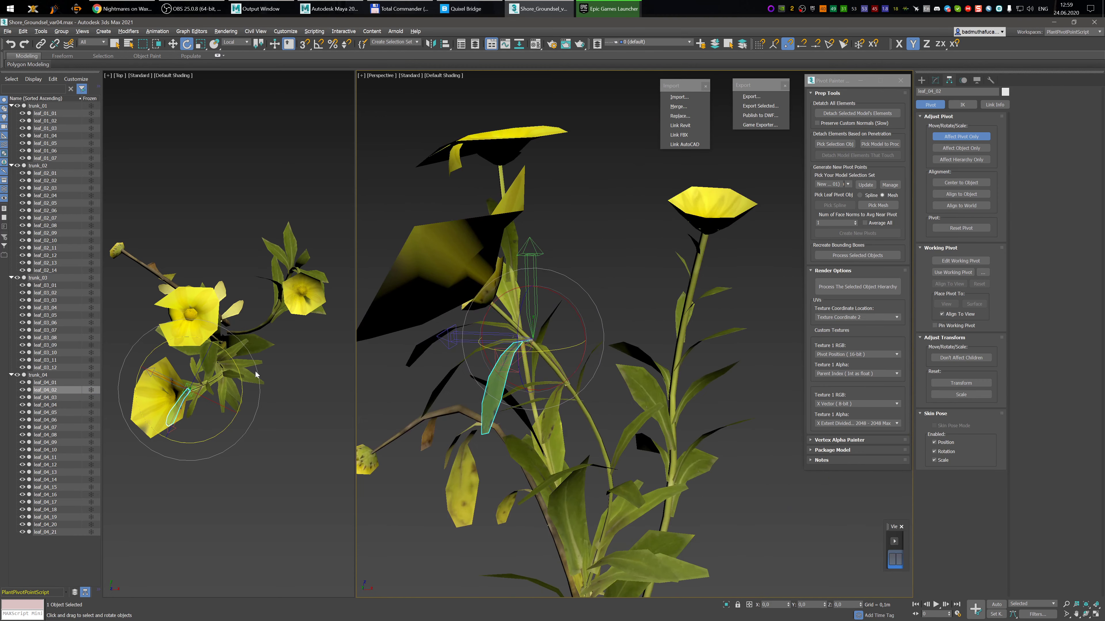
- Select leaf_04_03 and rotate its pivot about Y so the X axis points toward the leaf tip
{"action": "left_click", "coordinate": [56, 399]}
{"action": "middle_click_drag", "start_coordinate": [601, 398], "coordinate": [526, 401], "text": "alt"}
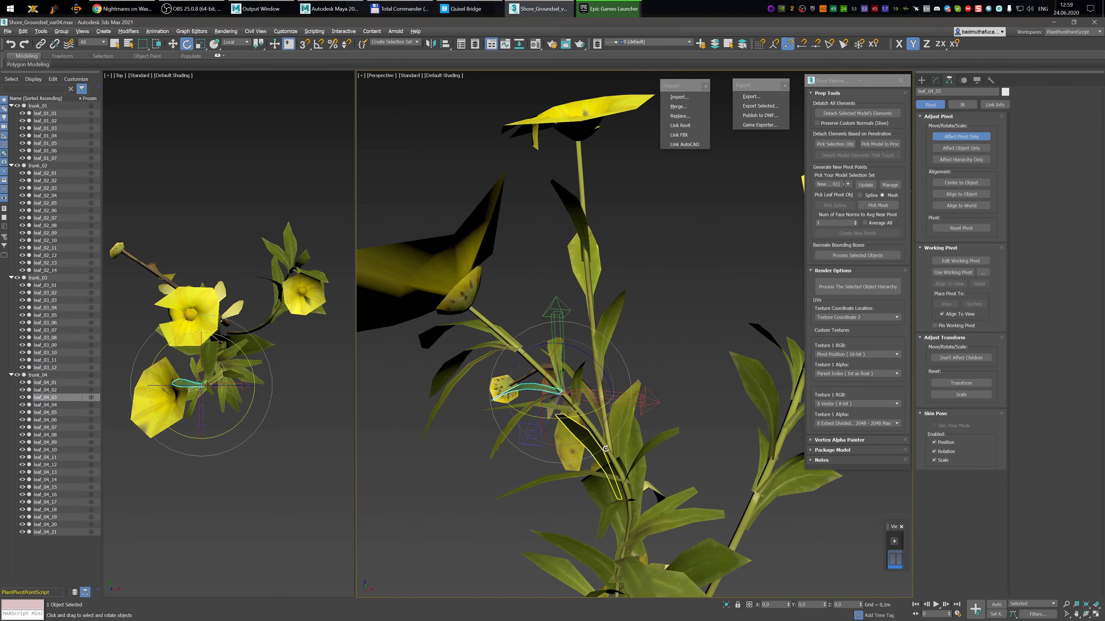
{"action": "left_click_drag", "start_coordinate": [594, 418], "coordinate": [480, 422]}
- Select leaf_04_04 and snap its pivot to the vertex at the leaf's base on the stem
{"action": "left_click", "coordinate": [54, 405]}
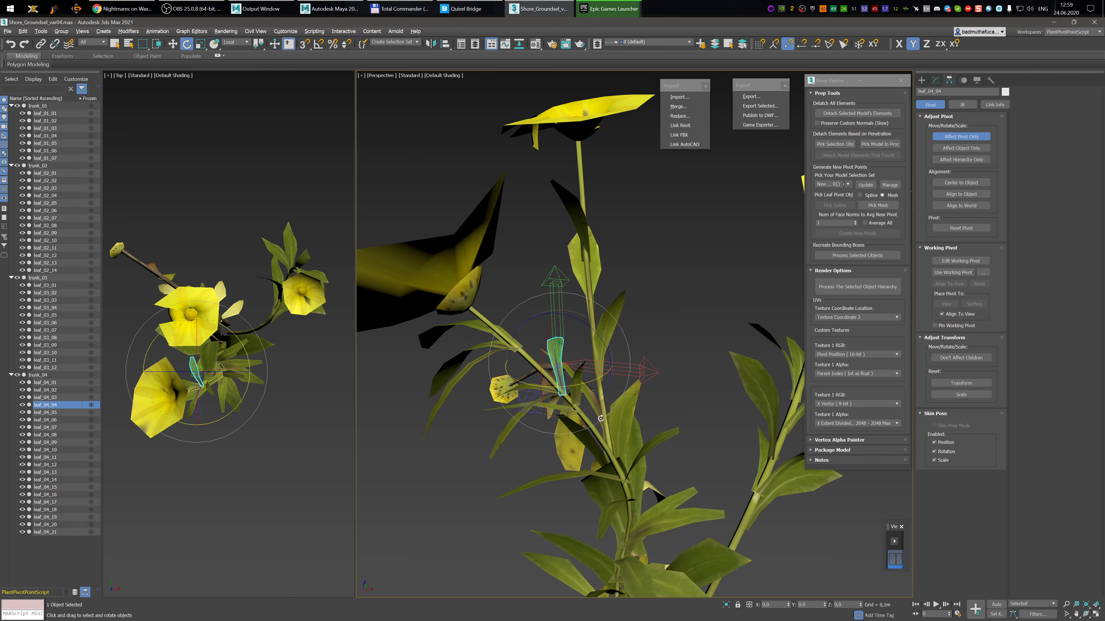
{"action": "middle_click_drag", "start_coordinate": [601, 419], "coordinate": [546, 431], "text": "alt"}
{"action": "key", "text": "w"}
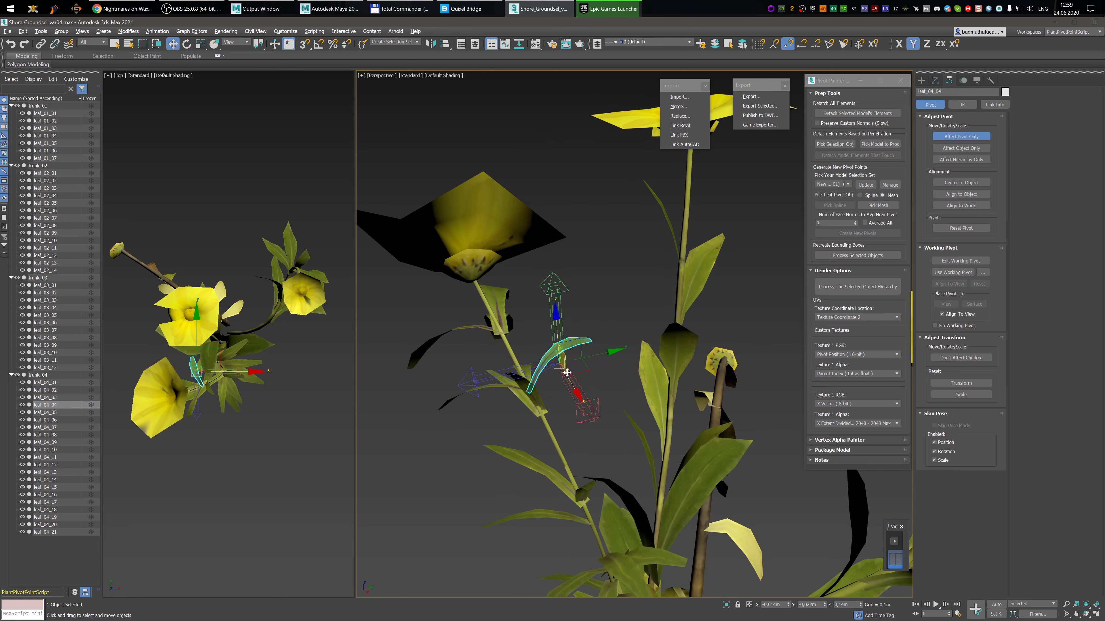
{"action": "key", "text": "s"}
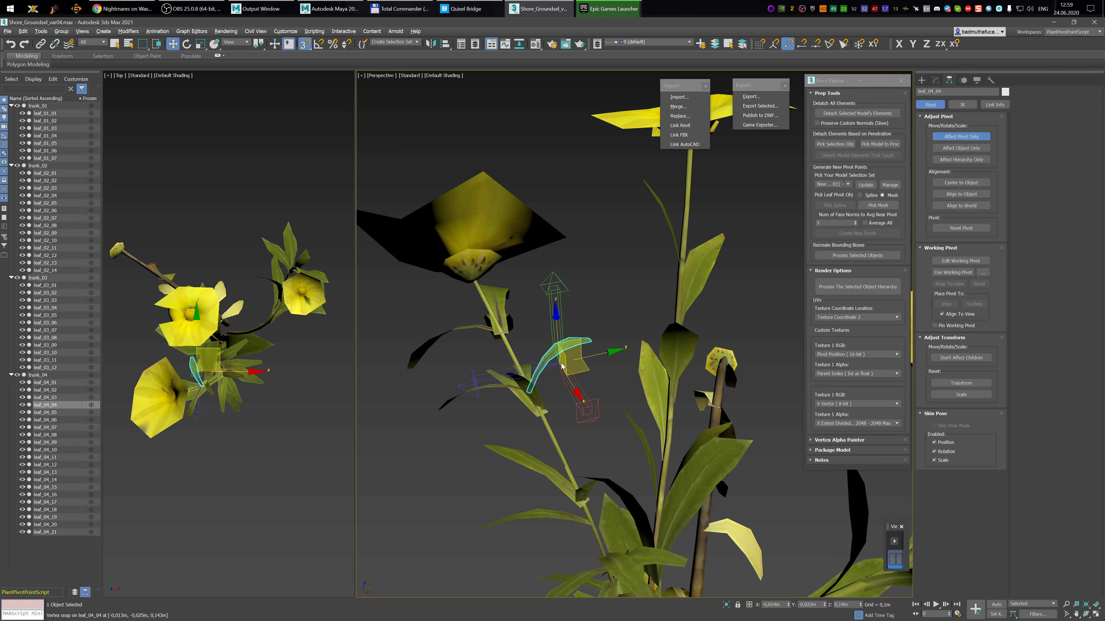
{"action": "left_click_drag", "start_coordinate": [566, 358], "coordinate": [526, 395]}
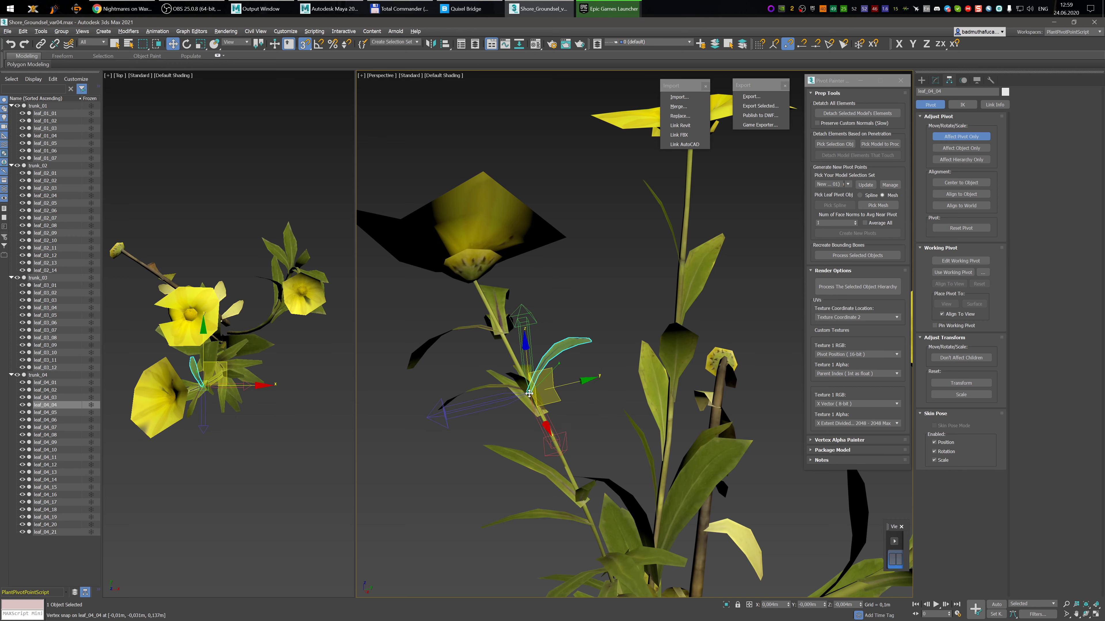
{"action": "key", "text": "s"}
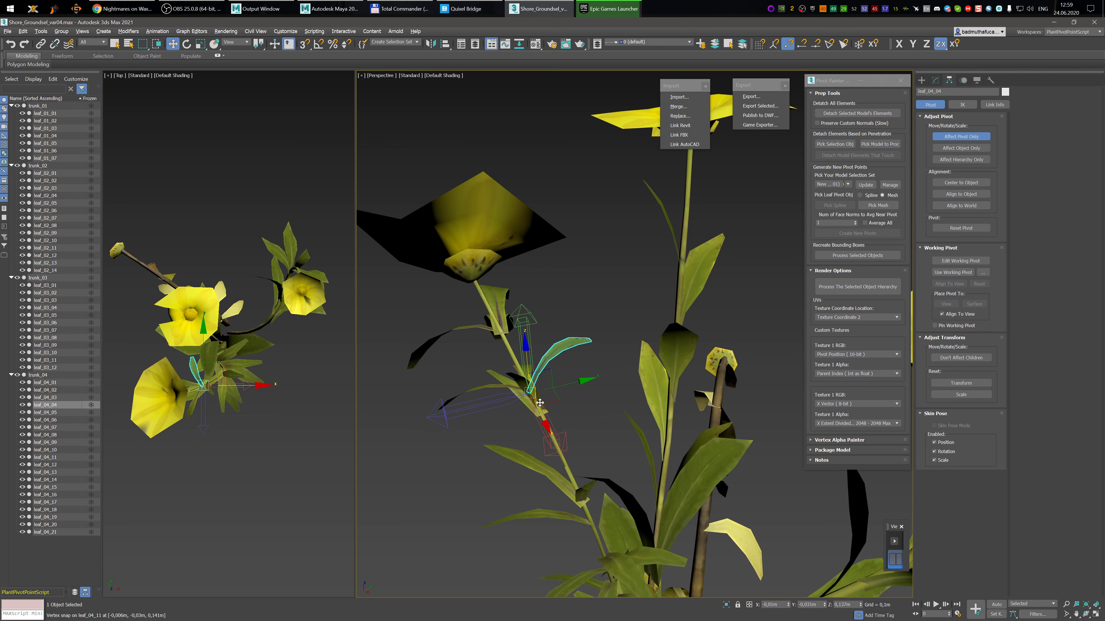
{"action": "key", "text": "e"}
{"action": "middle_click_drag", "start_coordinate": [562, 418], "coordinate": [583, 431], "text": "alt"}
- Select leaf_04_05 and rotate its pivot about Y so the X axis points outward along the leaf
{"action": "left_click", "coordinate": [64, 412]}
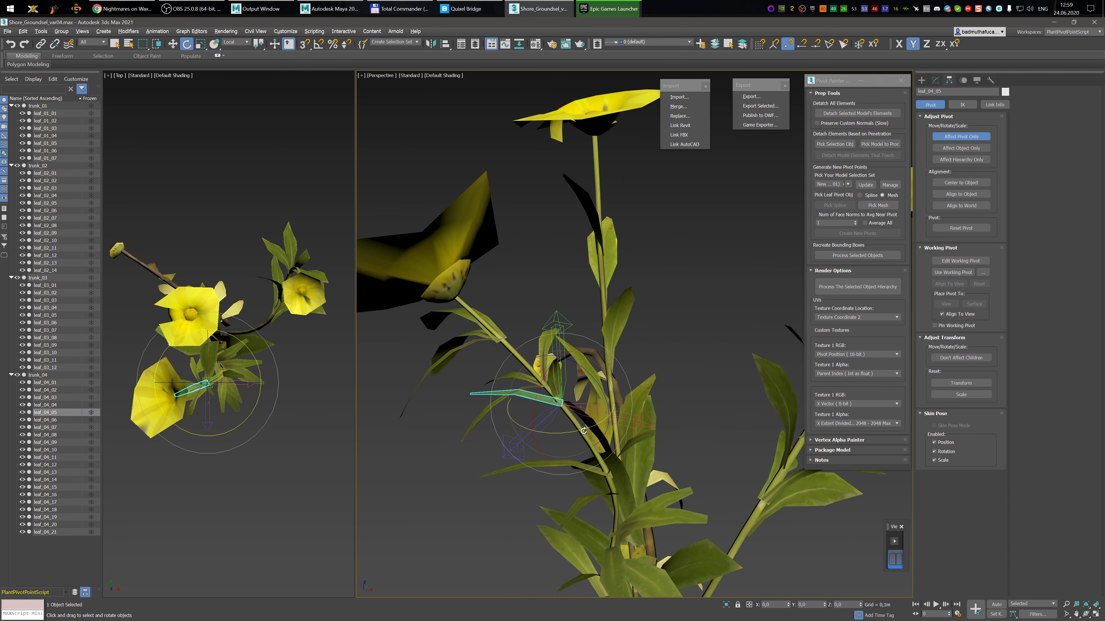
{"action": "left_click_drag", "start_coordinate": [583, 430], "coordinate": [487, 432]}
{"action": "middle_click_drag", "start_coordinate": [533, 422], "coordinate": [587, 370], "text": "alt"}
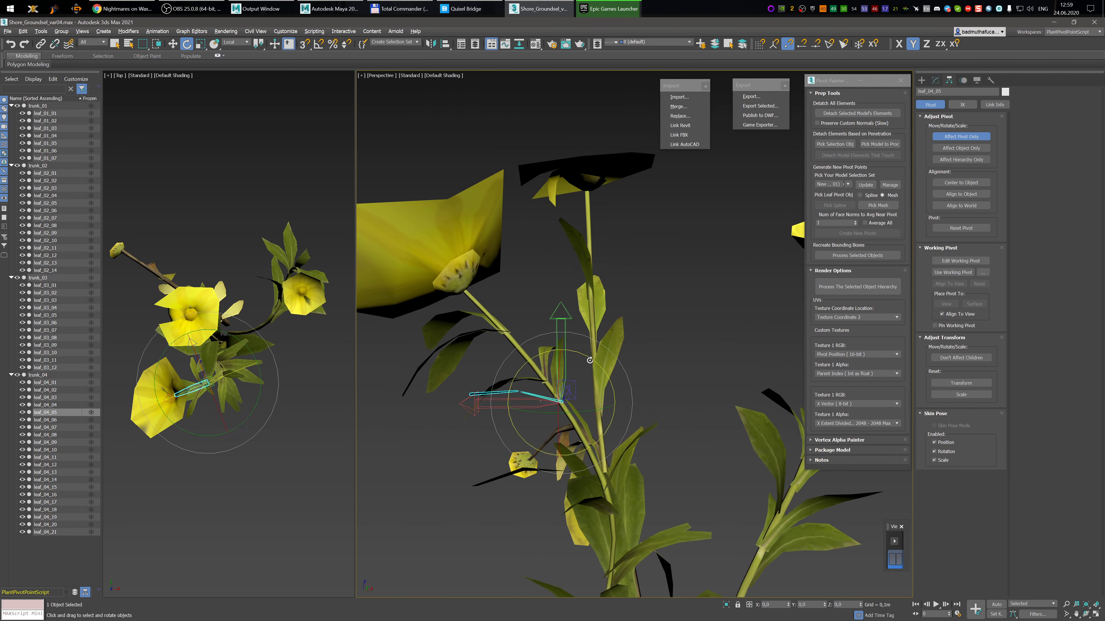
- Select leaf_04_06 and rotate its pivot about Y and slightly about Z so X follows the drooping leaf
{"action": "left_click", "coordinate": [68, 420]}
{"action": "middle_click_drag", "start_coordinate": [513, 382], "coordinate": [490, 425], "text": "alt"}
{"action": "left_click_drag", "start_coordinate": [475, 419], "coordinate": [367, 410]}
{"action": "middle_click_drag", "start_coordinate": [622, 400], "coordinate": [546, 356], "text": "alt"}
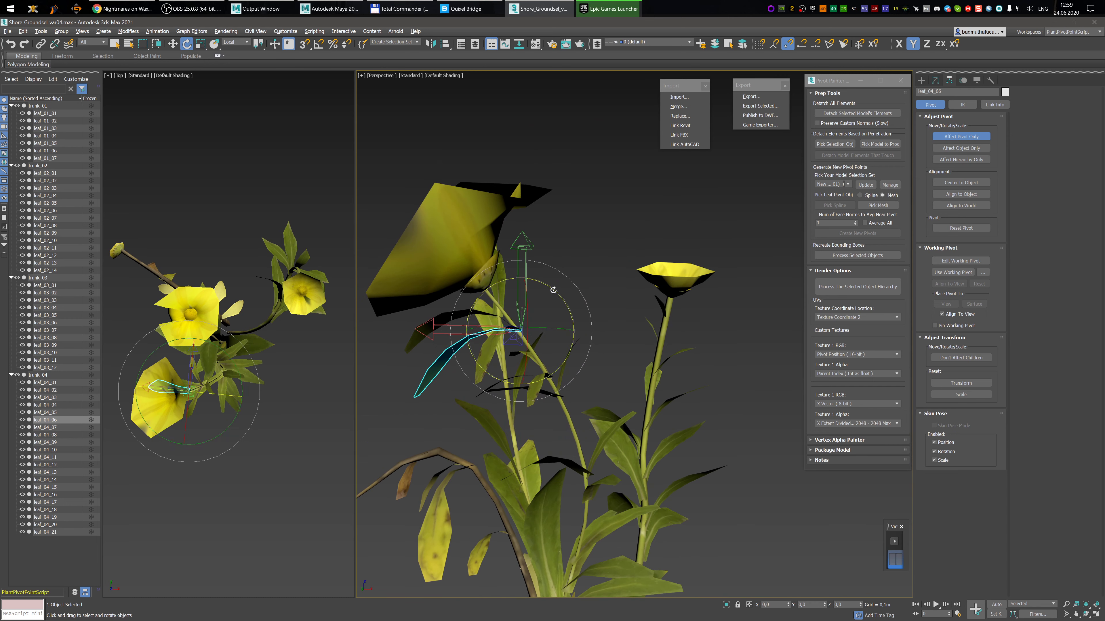
{"action": "left_click_drag", "start_coordinate": [553, 289], "coordinate": [548, 288]}
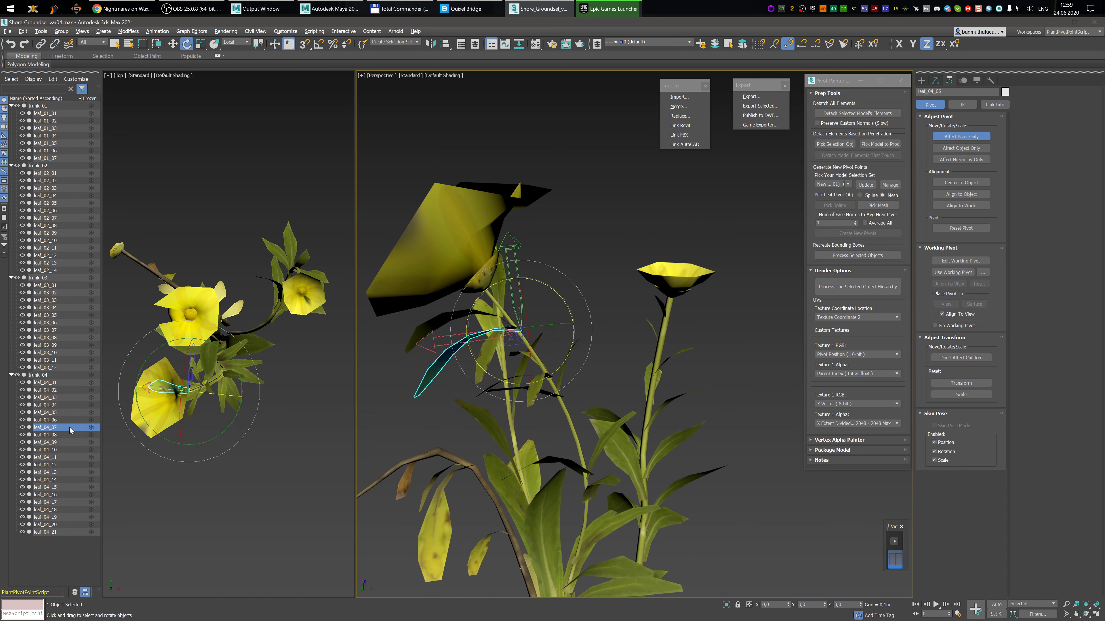
- Select leaf_04_07 and rotate its pivot about Y so the X axis points along the leaf
{"action": "scroll", "coordinate": [558, 408], "scroll_direction": "down", "scroll_amount": 2}
{"action": "mouse_move", "coordinate": [590, 414]}
{"action": "middle_mouse_down", "text": "alt"}
{"action": "mouse_move", "coordinate": [585, 432]}
{"action": "mouse_move", "coordinate": [584, 417]}
{"action": "middle_mouse_up", "text": "alt"}
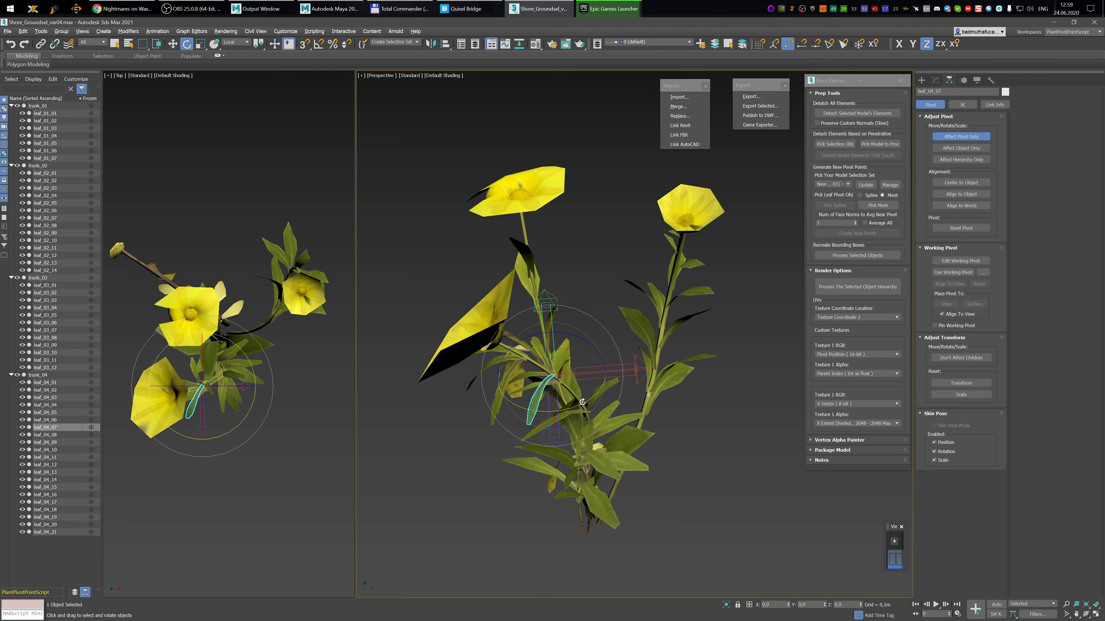
{"action": "left_click_drag", "start_coordinate": [582, 402], "coordinate": [515, 432]}
{"action": "middle_click_drag", "start_coordinate": [597, 436], "coordinate": [490, 442], "text": "alt"}
- Select leaf_04_08 and rotate its pivot about Z so the X axis tilts up along the leaf
{"action": "left_click", "coordinate": [70, 435]}
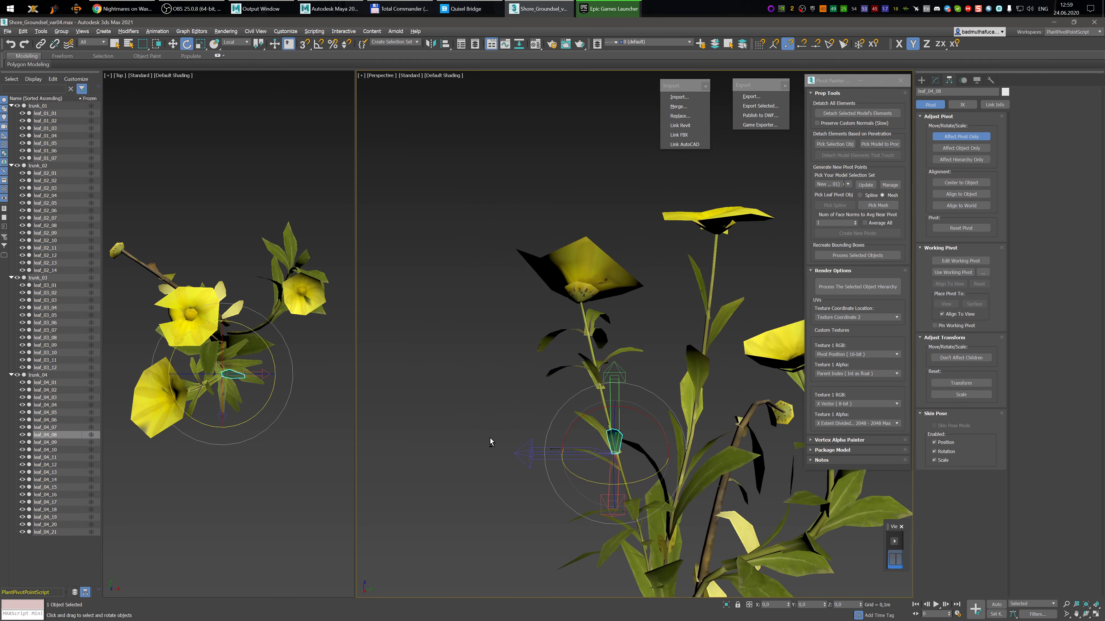
{"action": "middle_click_drag", "start_coordinate": [662, 491], "coordinate": [623, 445], "text": "alt"}
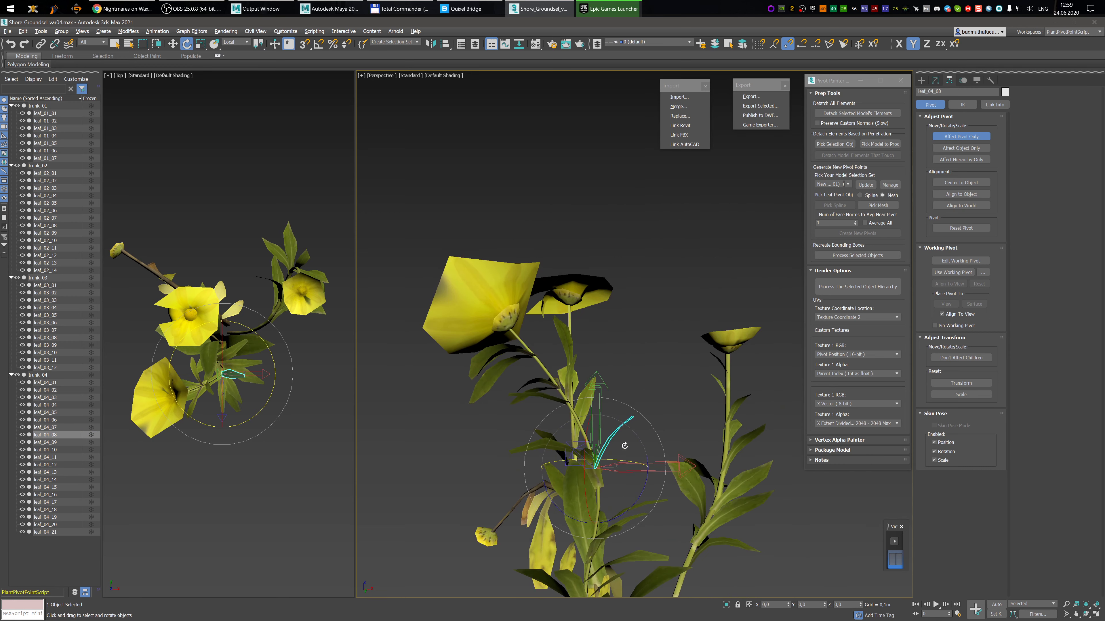
{"action": "left_click_drag", "start_coordinate": [642, 492], "coordinate": [651, 463]}
{"action": "middle_click_drag", "start_coordinate": [648, 461], "coordinate": [392, 472], "text": "alt"}
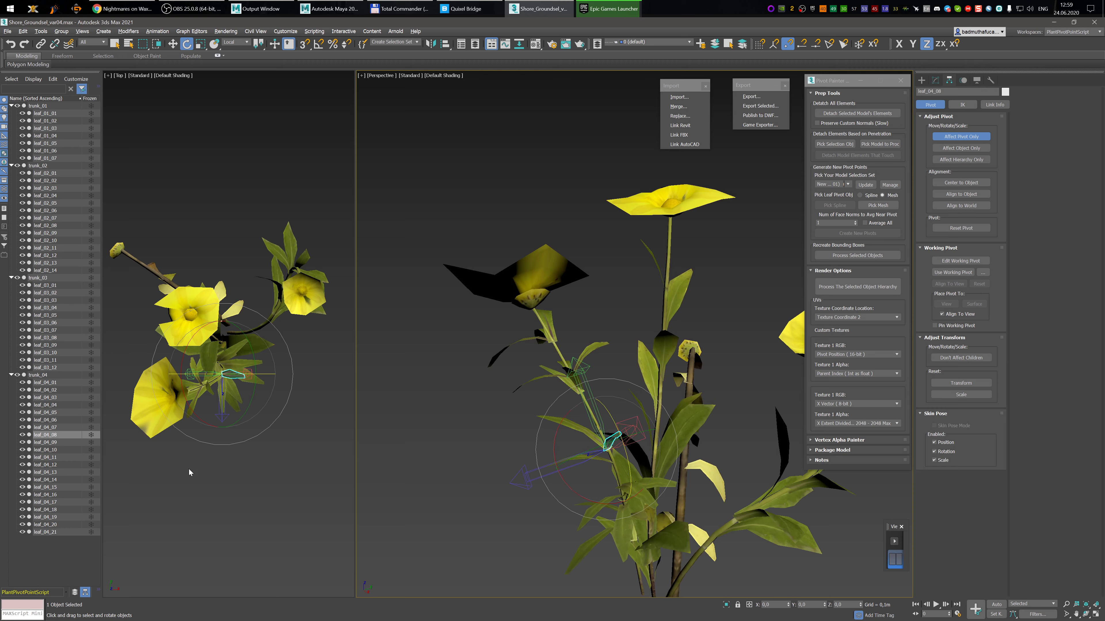
- Select leaf_04_09 and rotate its pivot about Y and Z, with a final correction about Y, to follow the leaf
{"action": "left_click", "coordinate": [63, 445]}
{"action": "middle_click_drag", "start_coordinate": [714, 488], "coordinate": [676, 361]}
{"action": "middle_click_drag", "start_coordinate": [677, 361], "coordinate": [587, 347], "text": "alt"}
{"action": "left_click_drag", "start_coordinate": [576, 335], "coordinate": [512, 333]}
{"action": "middle_click_drag", "start_coordinate": [512, 333], "coordinate": [593, 335], "text": "alt"}
{"action": "left_click_drag", "start_coordinate": [604, 293], "coordinate": [598, 317]}
{"action": "middle_click_drag", "start_coordinate": [598, 317], "coordinate": [605, 369], "text": "alt"}
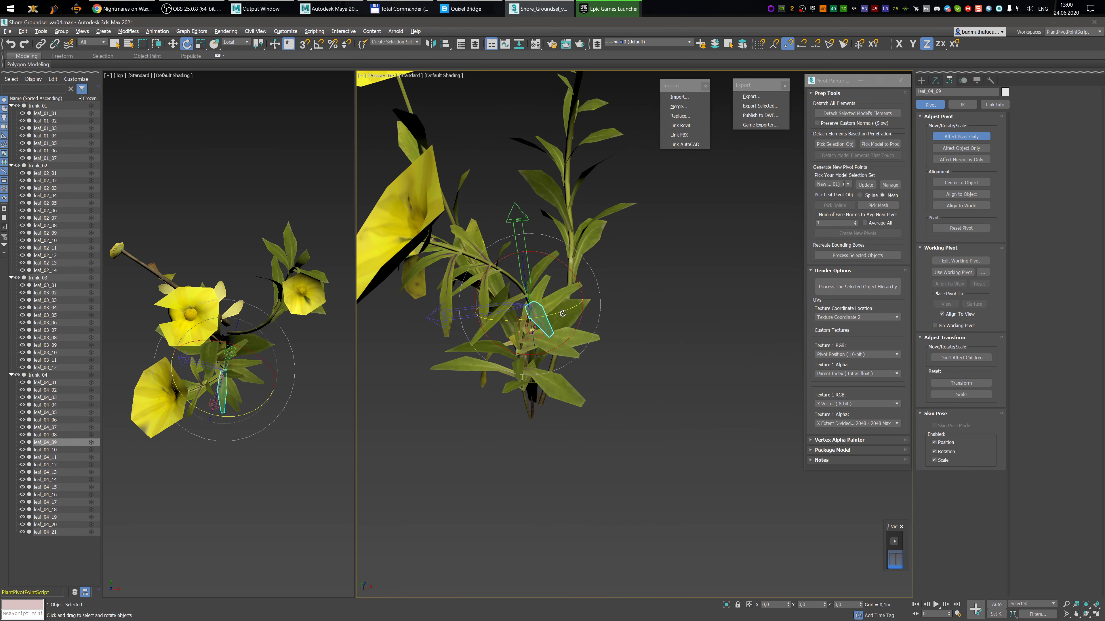
{"action": "left_click_drag", "start_coordinate": [576, 322], "coordinate": [570, 311]}
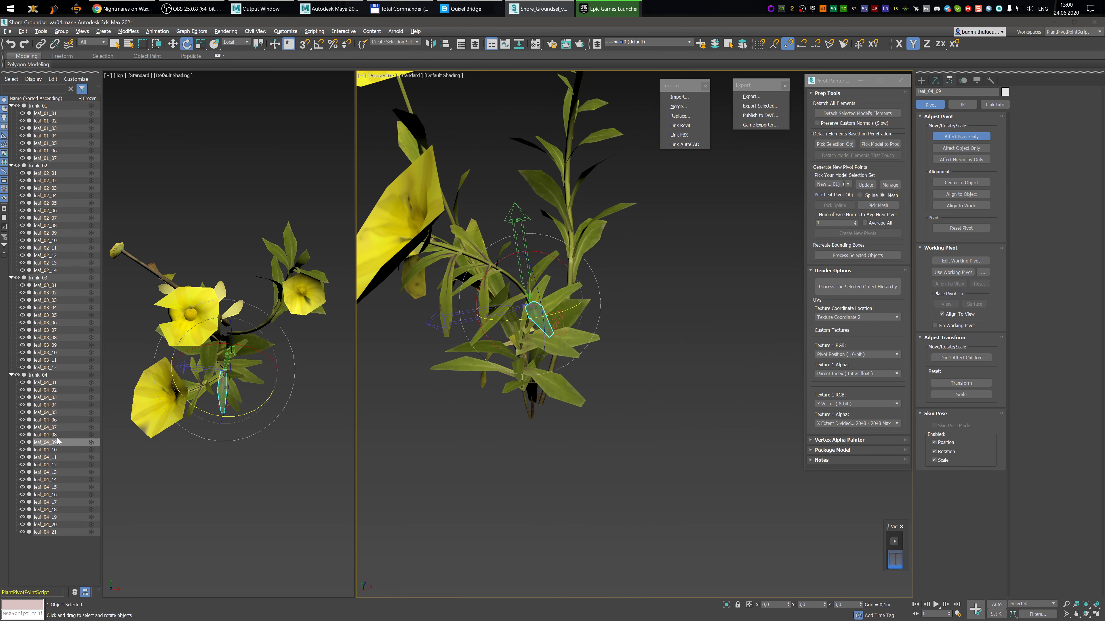
- Switch to the browser, play the YouTube video "NIGHTMARES ON WAX sunset set in The Lab IBZ" and return to 3ds Max
{"action": "left_click", "coordinate": [123, 8]}
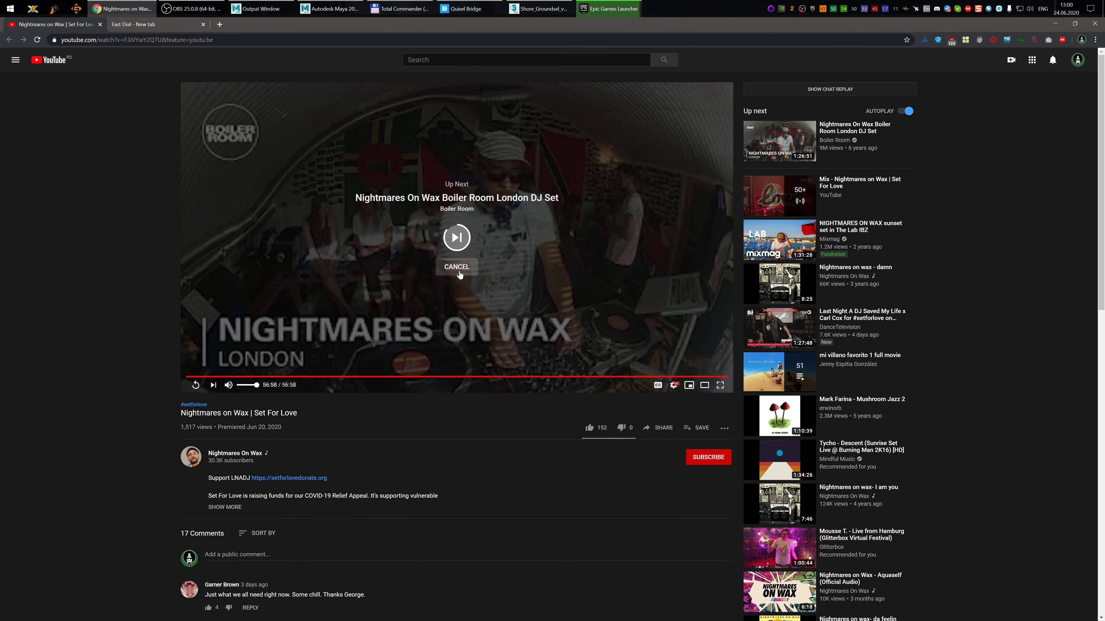
{"action": "left_click", "coordinate": [772, 231]}
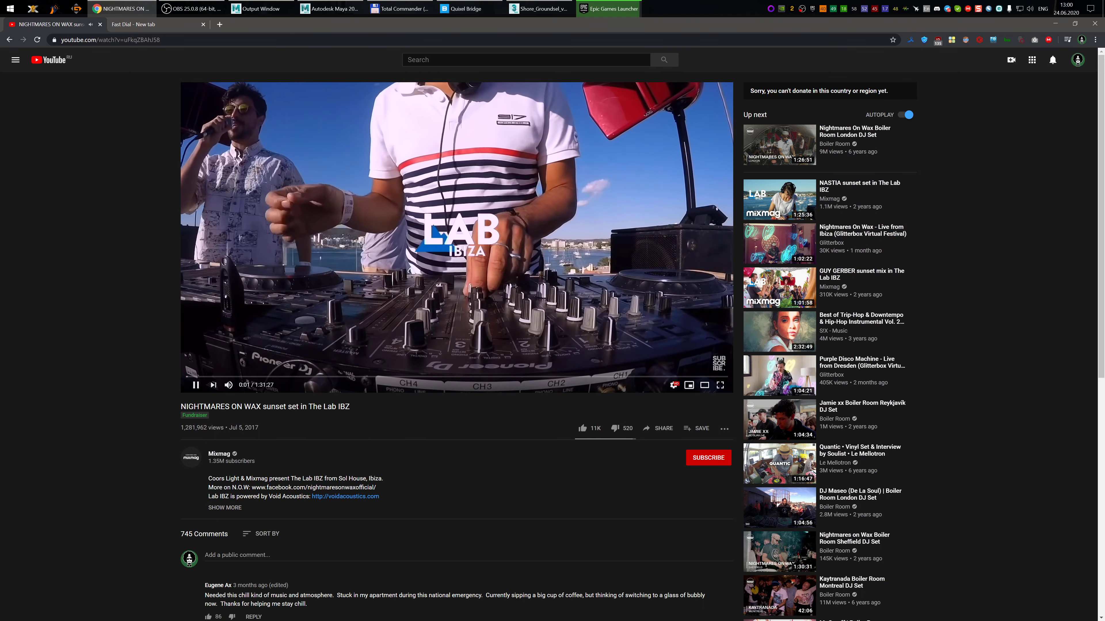
{"action": "left_click", "coordinate": [348, 13]}
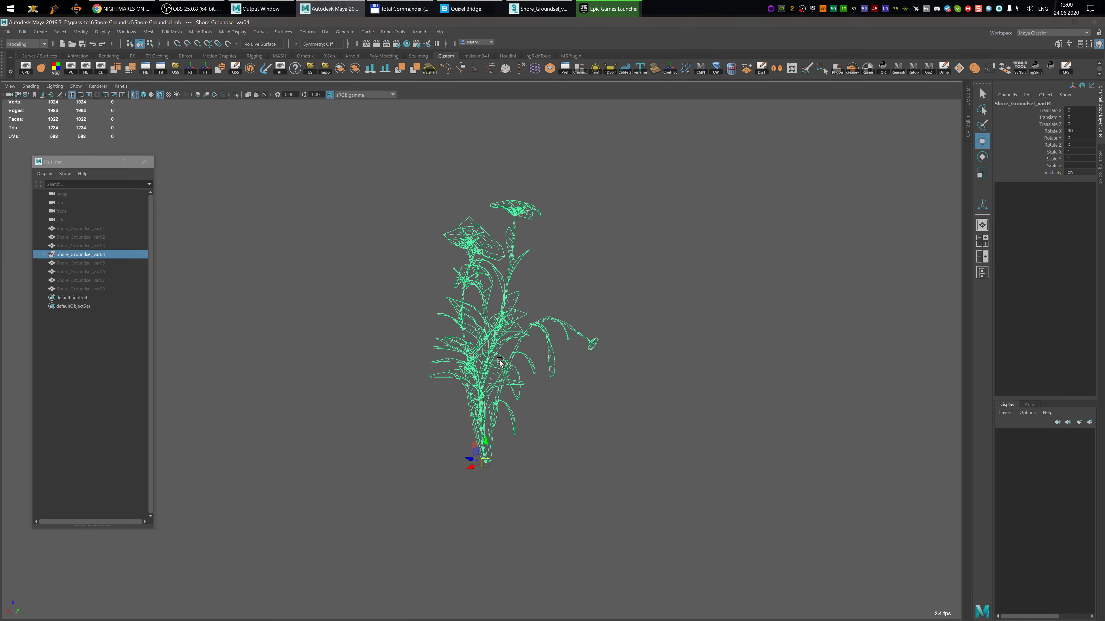
{"action": "left_click", "coordinate": [539, 8]}
- Select leaf_04_10 and rotate its pivot about Z so the X axis follows the leaf
{"action": "middle_click_drag", "start_coordinate": [569, 233], "coordinate": [565, 302], "text": "alt"}
{"action": "left_click_drag", "start_coordinate": [566, 302], "coordinate": [565, 287]}
{"action": "middle_click_drag", "start_coordinate": [583, 317], "coordinate": [621, 295], "text": "alt"}
- Select leaf_04_11 and rotate its pivot about Z and Y so the X axis follows the leaf
{"action": "left_click", "coordinate": [62, 457]}
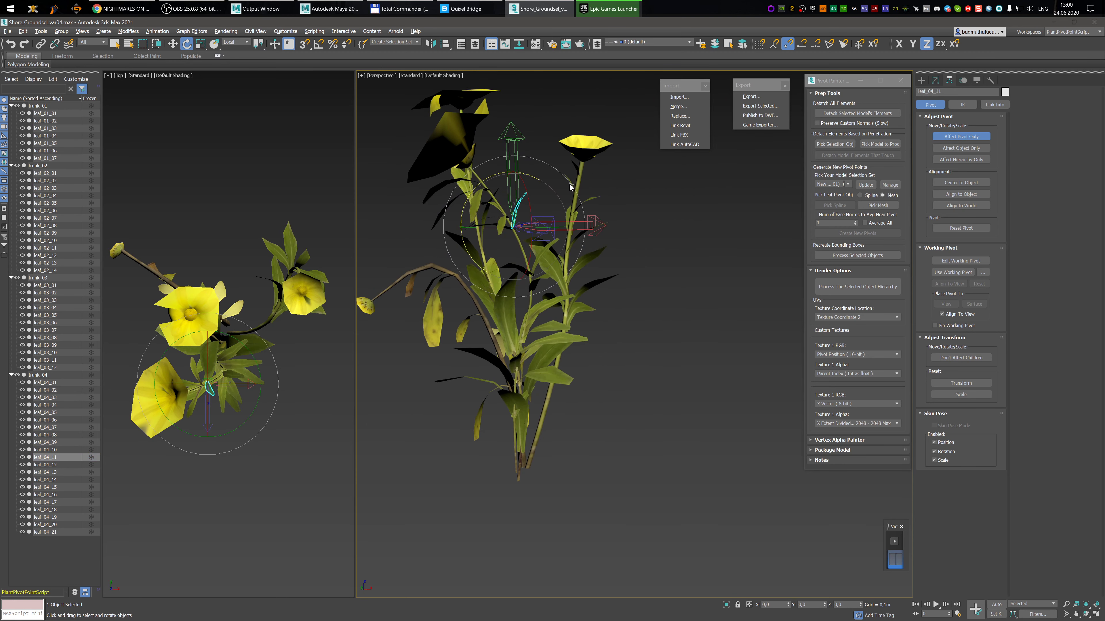
{"action": "middle_click_drag", "start_coordinate": [600, 261], "coordinate": [560, 199], "text": "alt"}
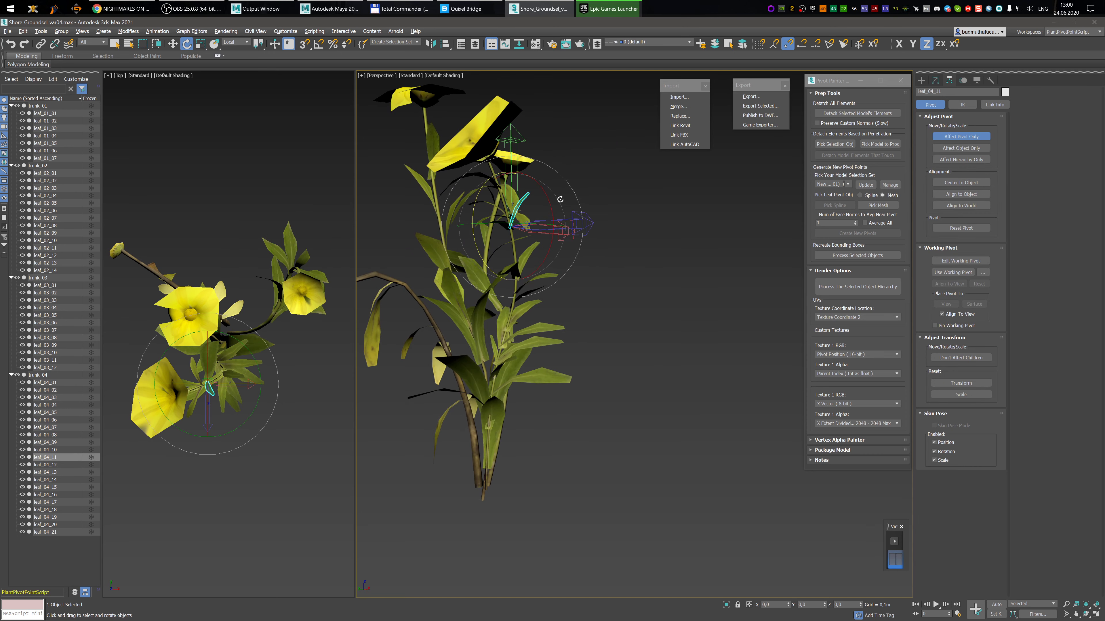
{"action": "left_click_drag", "start_coordinate": [570, 189], "coordinate": [555, 165]}
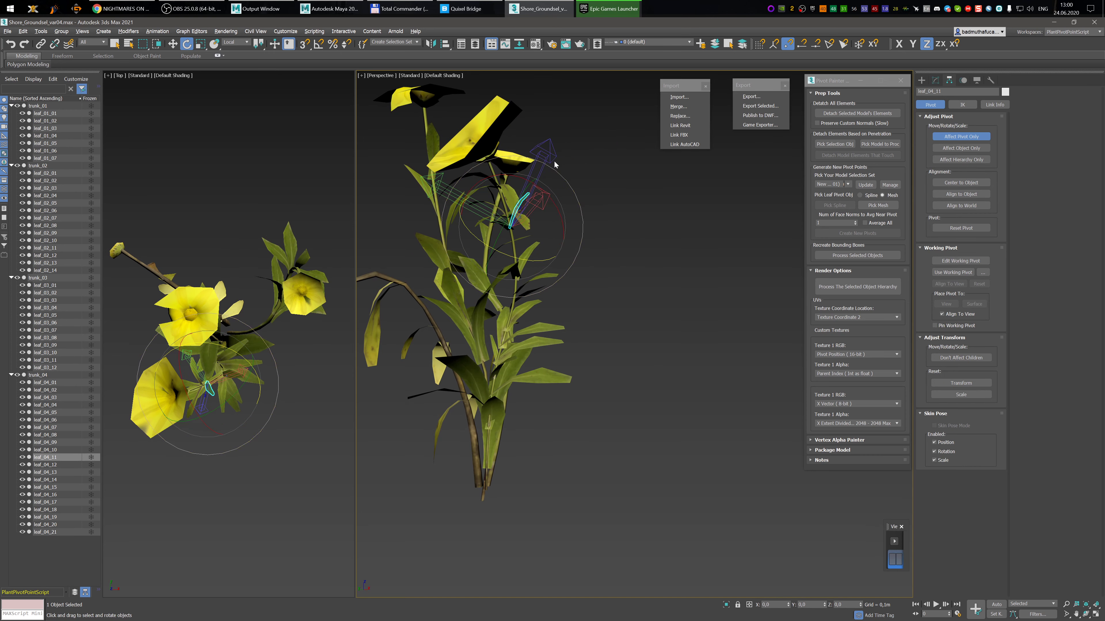
{"action": "mouse_move", "coordinate": [555, 164]}
{"action": "middle_mouse_down", "text": "alt"}
{"action": "mouse_move", "coordinate": [514, 220]}
{"action": "mouse_move", "coordinate": [564, 183]}
{"action": "middle_mouse_up", "text": "alt"}
{"action": "left_click_drag", "start_coordinate": [556, 189], "coordinate": [522, 163]}
{"action": "middle_click_drag", "start_coordinate": [522, 163], "coordinate": [566, 262], "text": "alt"}
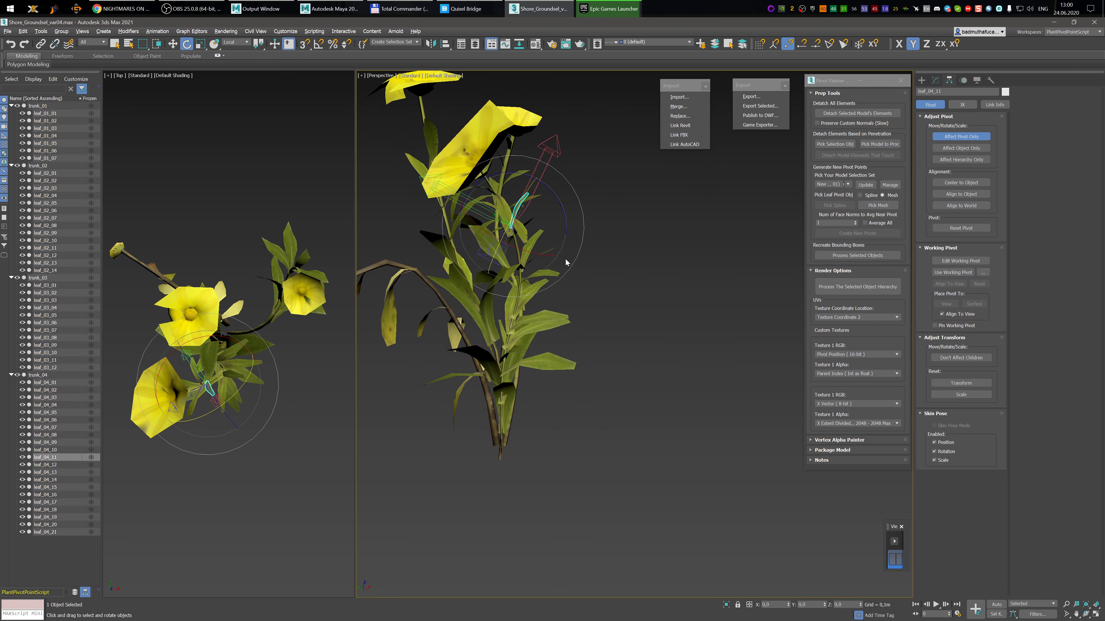
- Select leaf_04_12 and rotate its pivot about Y, and about 14 degrees about Z, to align X with the leaf
{"action": "left_click", "coordinate": [65, 464]}
{"action": "middle_click_drag", "start_coordinate": [539, 331], "coordinate": [554, 312], "text": "alt"}
{"action": "left_click_drag", "start_coordinate": [524, 330], "coordinate": [476, 313]}
{"action": "middle_click_drag", "start_coordinate": [475, 313], "coordinate": [510, 254], "text": "alt"}
{"action": "left_click_drag", "start_coordinate": [564, 234], "coordinate": [572, 235]}
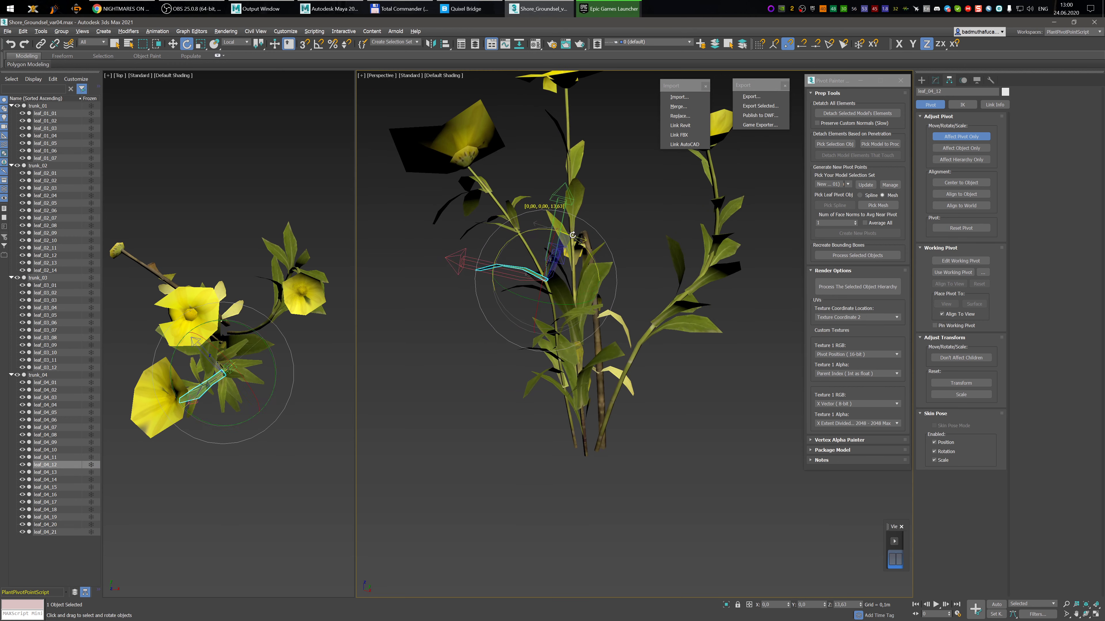
- Select leaf_04_13 and rotate its pivot so the X axis tilts up along the leaf
{"action": "left_click", "coordinate": [73, 472]}
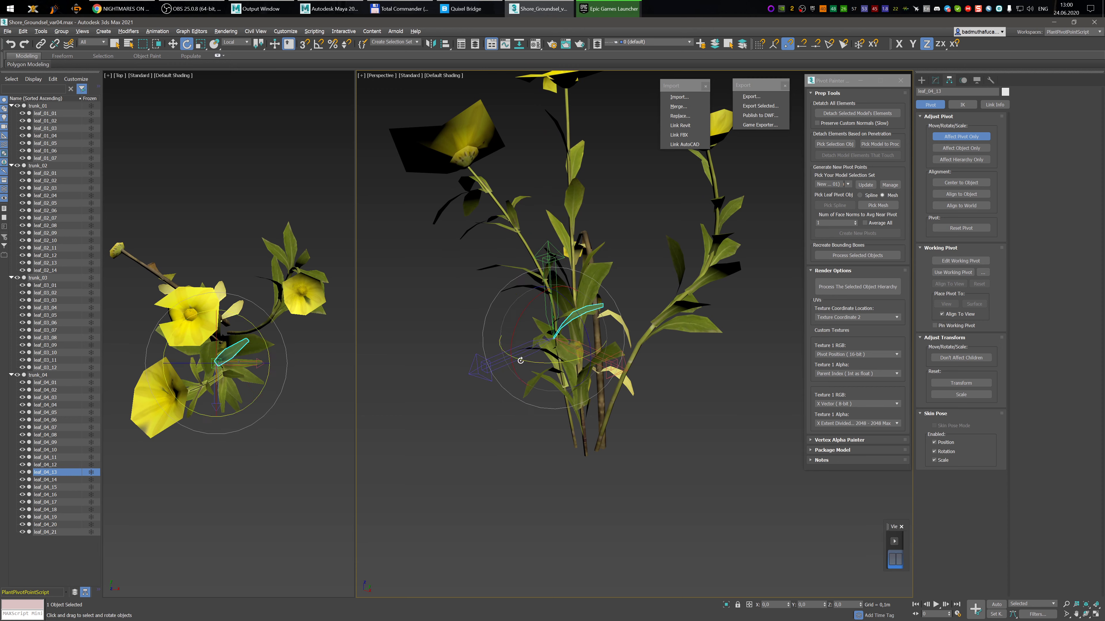
{"action": "middle_click_drag", "start_coordinate": [520, 360], "coordinate": [543, 360], "text": "alt"}
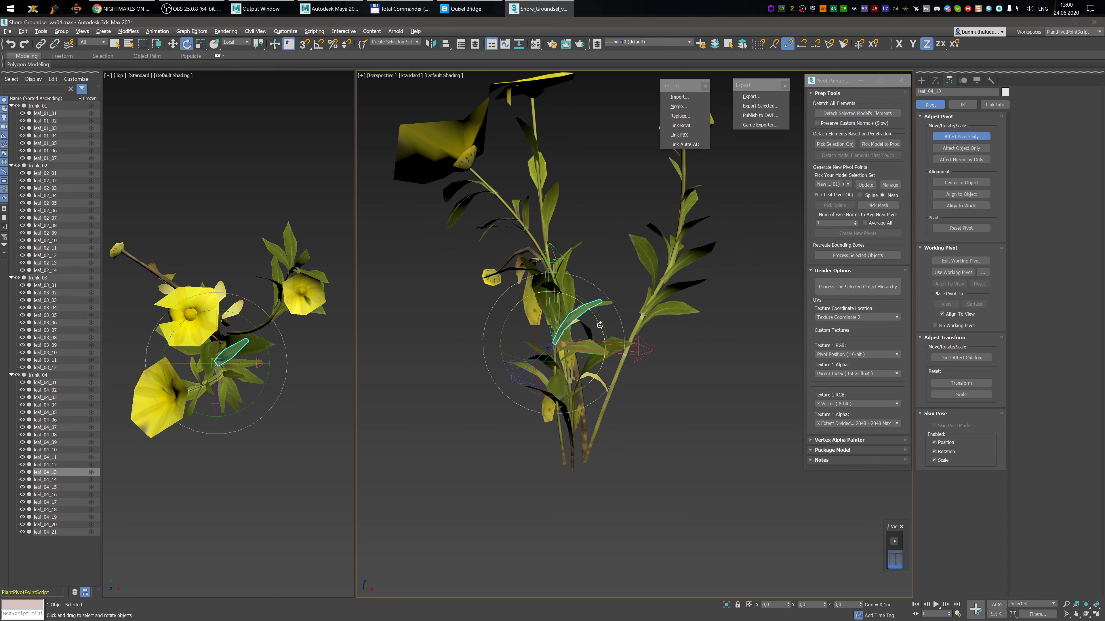
{"action": "left_click_drag", "start_coordinate": [600, 325], "coordinate": [591, 303]}
{"action": "middle_click_drag", "start_coordinate": [587, 303], "coordinate": [556, 299], "text": "alt"}
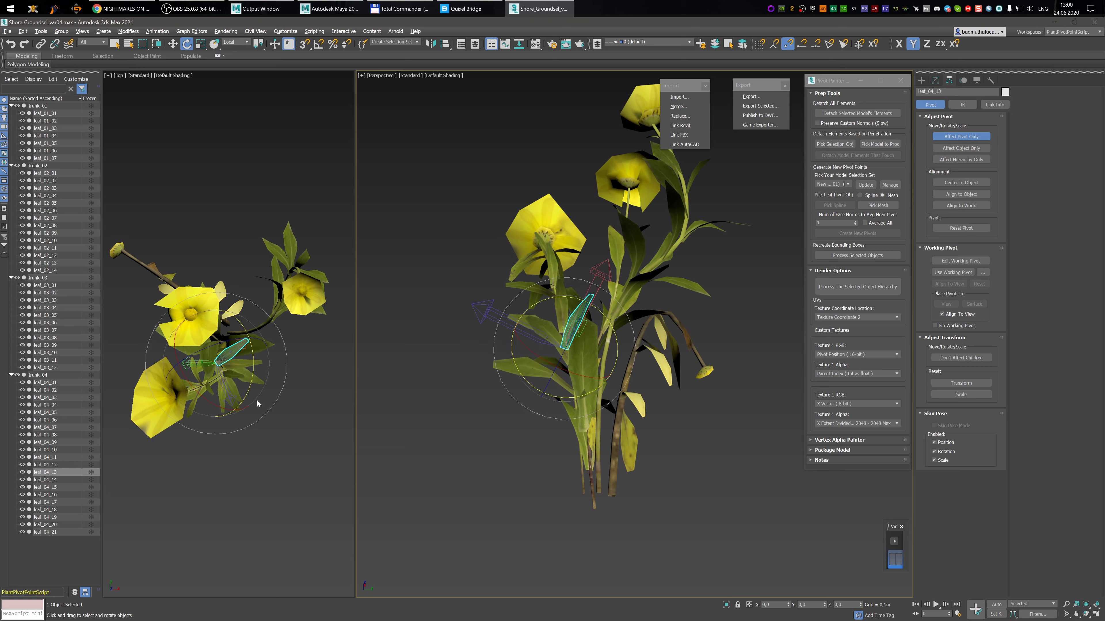
- Select leaf_04_14 and rotate its pivot about Y so the X axis points along the leaf
{"action": "left_click", "coordinate": [65, 480]}
{"action": "middle_click_drag", "start_coordinate": [611, 340], "coordinate": [538, 362], "text": "alt"}
{"action": "left_click_drag", "start_coordinate": [546, 356], "coordinate": [517, 370]}
{"action": "middle_click_drag", "start_coordinate": [553, 378], "coordinate": [541, 409], "text": "alt"}
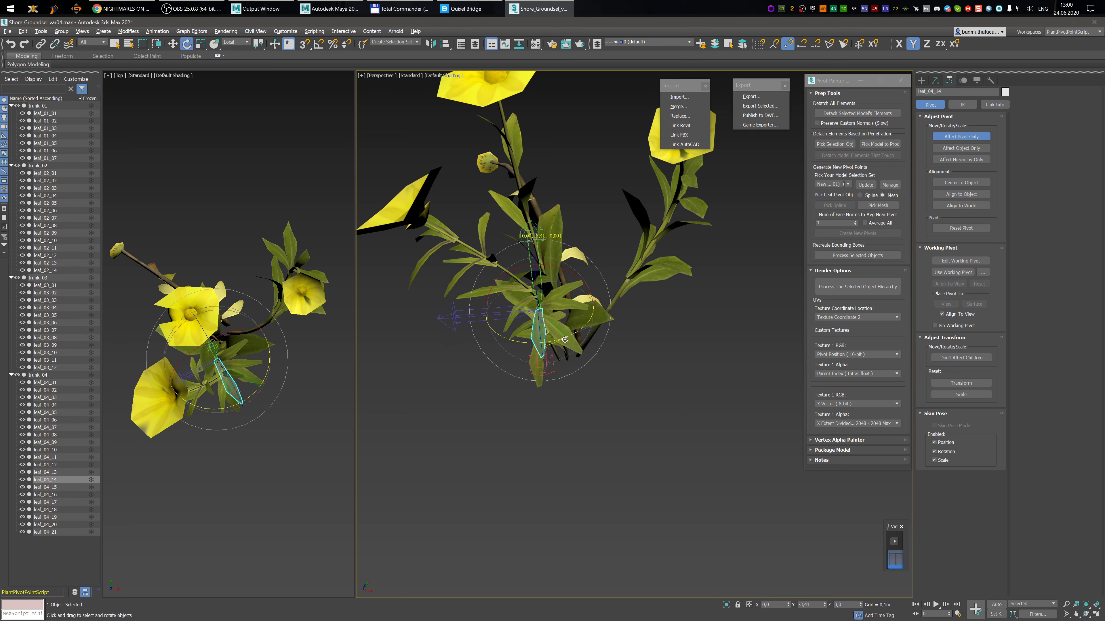
- Select leaf_04_15 and rotate its pivot about 27 degrees about Z so X rises along the leaf
{"action": "left_click", "coordinate": [61, 488]}
{"action": "middle_click_drag", "start_coordinate": [456, 392], "coordinate": [483, 346], "text": "alt"}
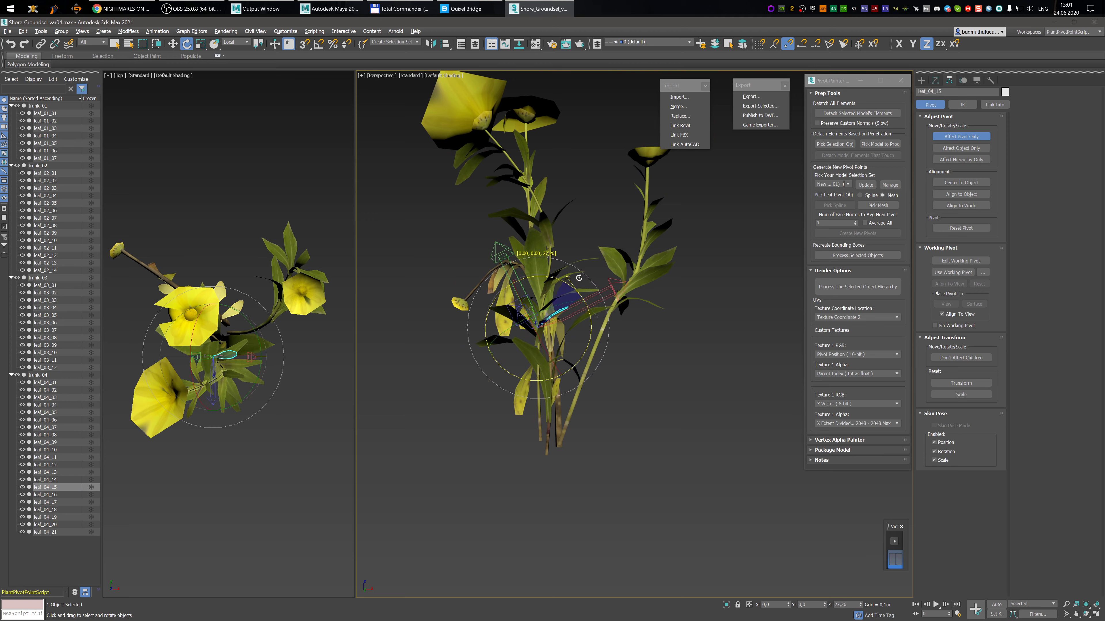
{"action": "middle_click_drag", "start_coordinate": [582, 298], "coordinate": [538, 368], "text": "alt"}
- Select leaf_04_16 and rotate its pivot about 76 degrees about Y, plus a small Z rotation, to follow the leaf
{"action": "left_click", "coordinate": [61, 496]}
{"action": "left_click_drag", "start_coordinate": [550, 352], "coordinate": [512, 362]}
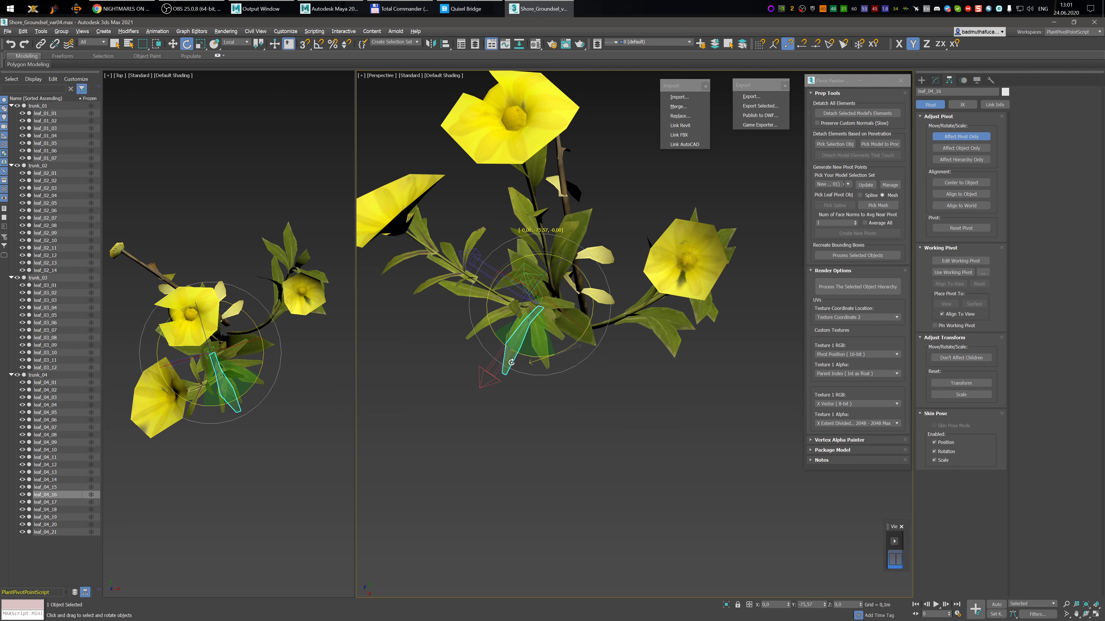
{"action": "middle_click_drag", "start_coordinate": [523, 370], "coordinate": [573, 298], "text": "alt"}
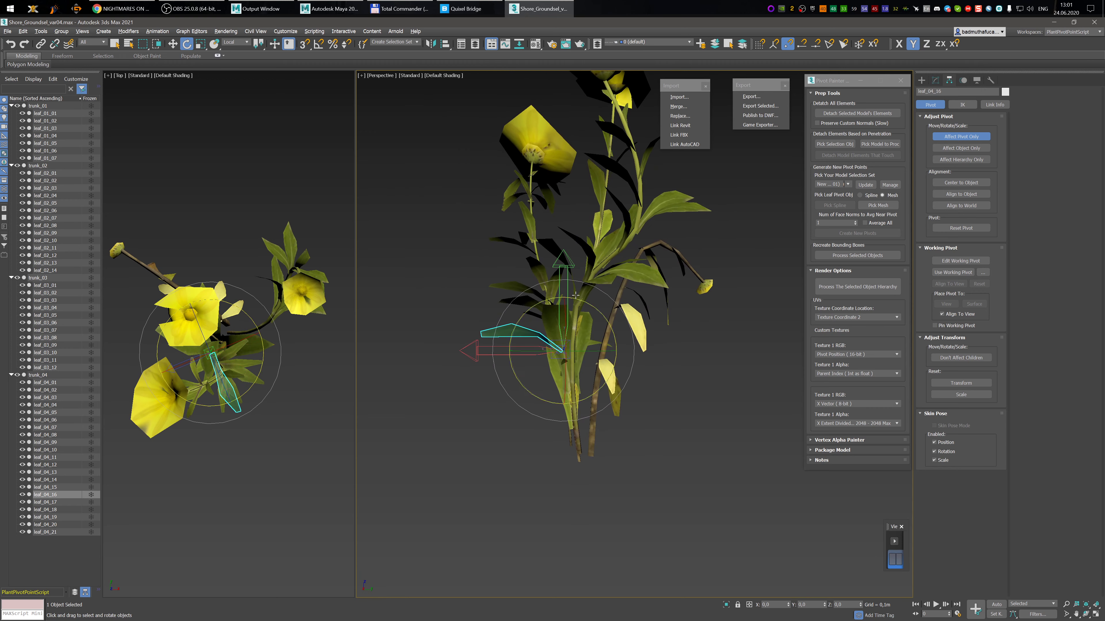
{"action": "left_click_drag", "start_coordinate": [536, 304], "coordinate": [552, 299]}
{"action": "middle_click_drag", "start_coordinate": [534, 372], "coordinate": [565, 401], "text": "alt"}
- Select leaf_04_17 and rotate its pivot about 14 degrees about Z so X follows the leaf
{"action": "left_click", "coordinate": [75, 504]}
{"action": "middle_click_drag", "start_coordinate": [447, 403], "coordinate": [555, 275], "text": "alt"}
{"action": "mouse_move", "coordinate": [555, 275]}
{"action": "left_mouse_down"}
{"action": "mouse_move", "coordinate": [545, 285]}
{"action": "mouse_move", "coordinate": [543, 272]}
{"action": "left_mouse_up"}
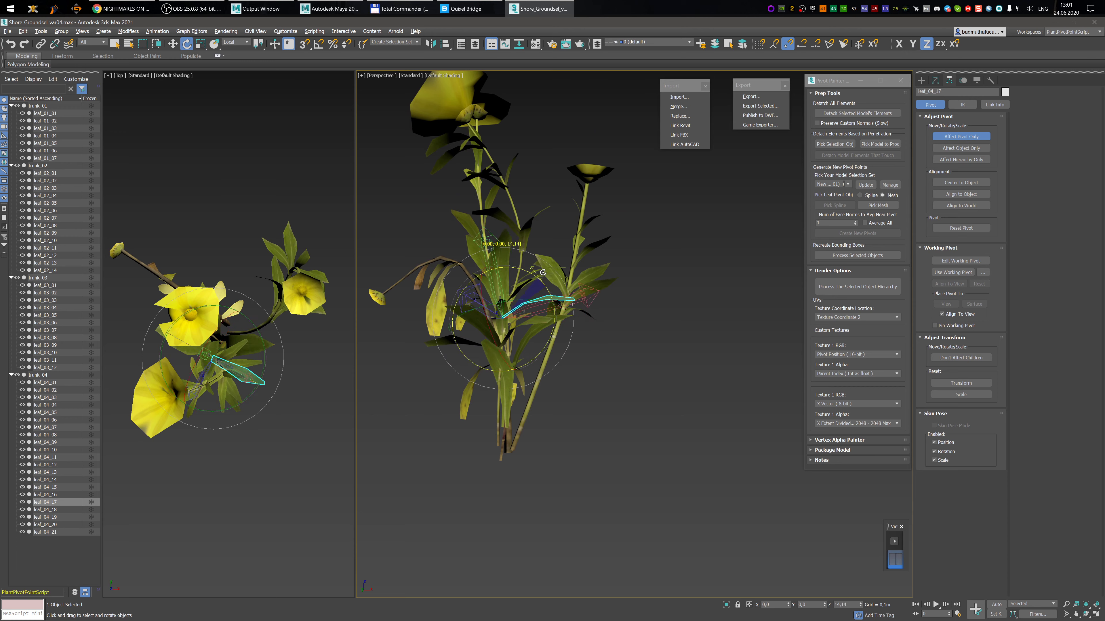
- Select leaf_04_18 and rotate its pivot about 90 degrees about Z, with a correction about Y, to align X with the upright leaf
{"action": "left_click", "coordinate": [72, 511]}
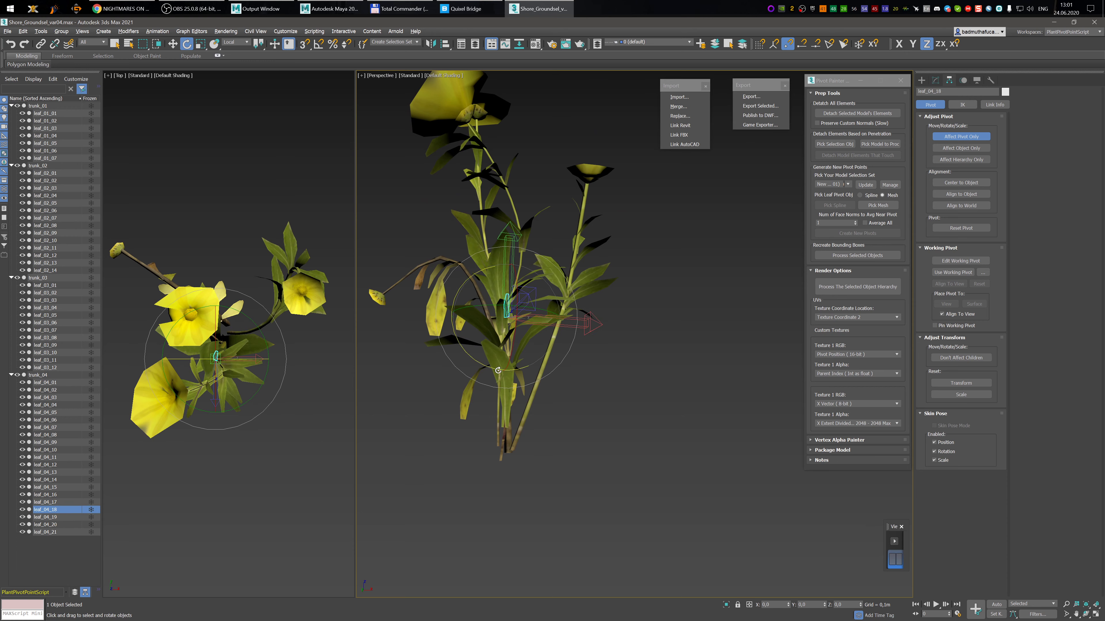
{"action": "middle_click_drag", "start_coordinate": [522, 348], "coordinate": [552, 296], "text": "alt"}
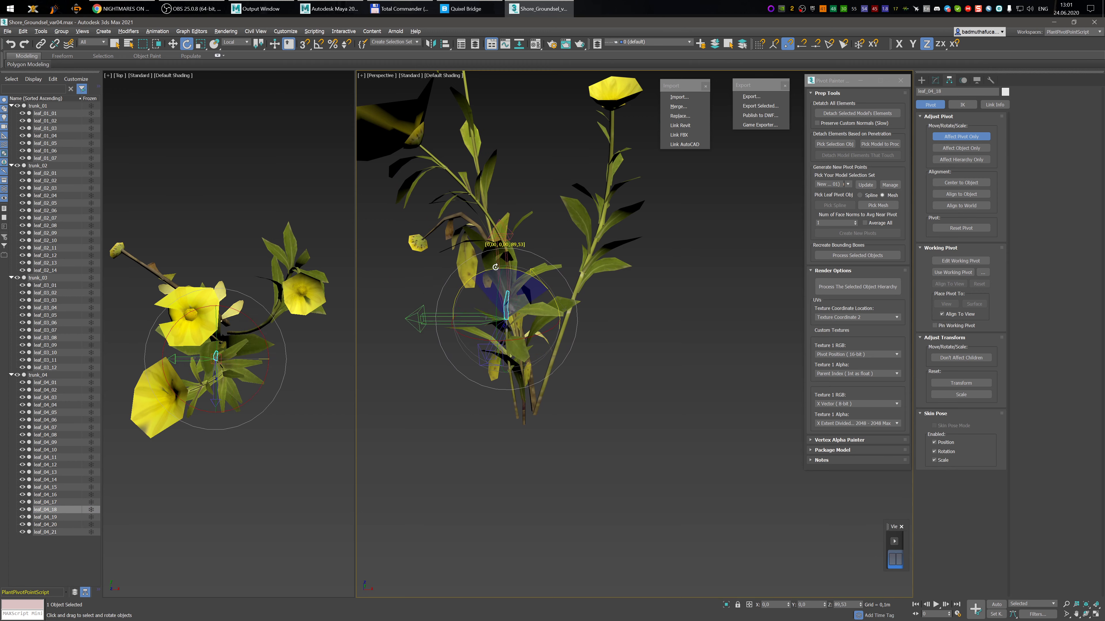
{"action": "middle_click_drag", "start_coordinate": [501, 266], "coordinate": [452, 290], "text": "alt"}
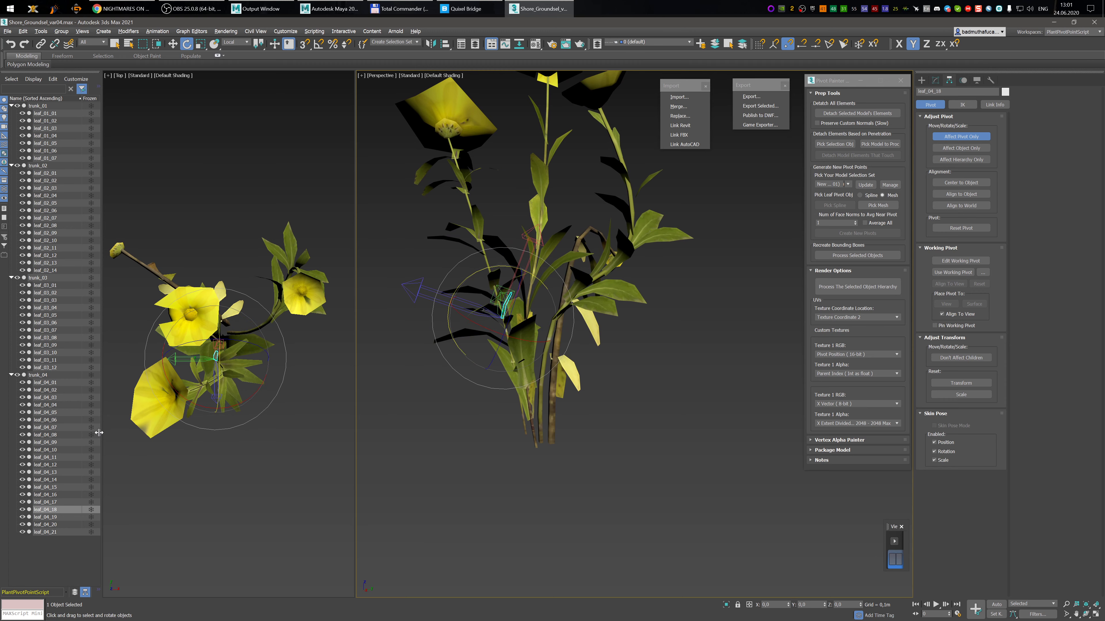
- Select leaf_04_19 and rotate its pivot about Y and Z so the X axis runs along the leaf
{"action": "left_click", "coordinate": [62, 517]}
{"action": "middle_click_drag", "start_coordinate": [565, 348], "coordinate": [528, 370], "text": "alt"}
{"action": "left_click_drag", "start_coordinate": [528, 370], "coordinate": [461, 372]}
{"action": "middle_click_drag", "start_coordinate": [484, 352], "coordinate": [478, 309], "text": "alt"}
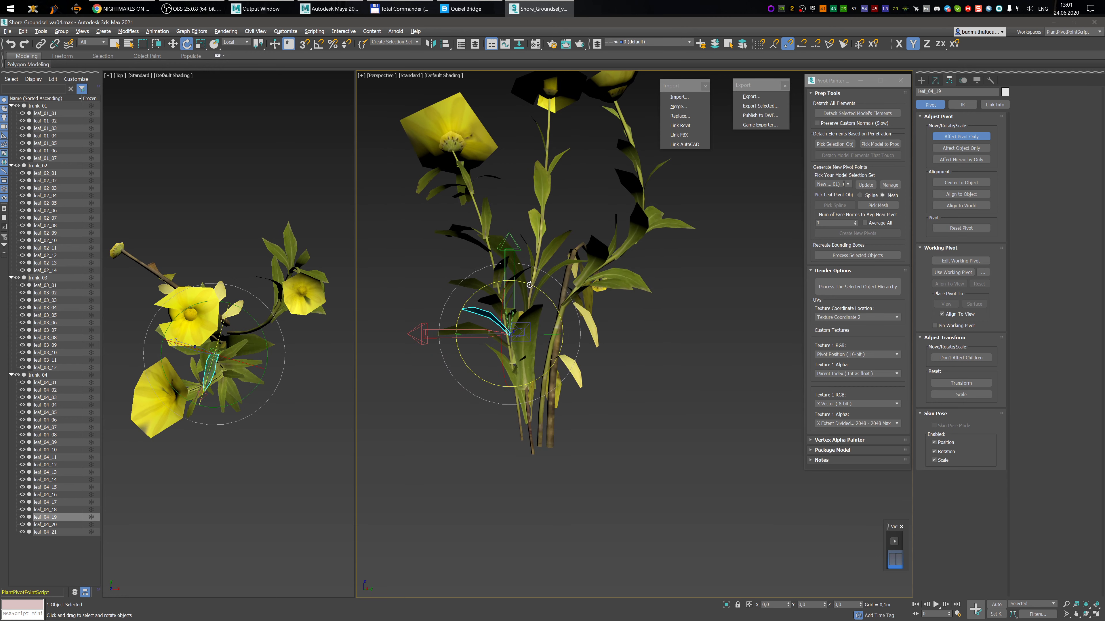
{"action": "left_click_drag", "start_coordinate": [528, 285], "coordinate": [547, 289]}
- Select leaf_04_20 and rotate its pivot about Y so the X axis points along the leaf
{"action": "left_click", "coordinate": [66, 524]}
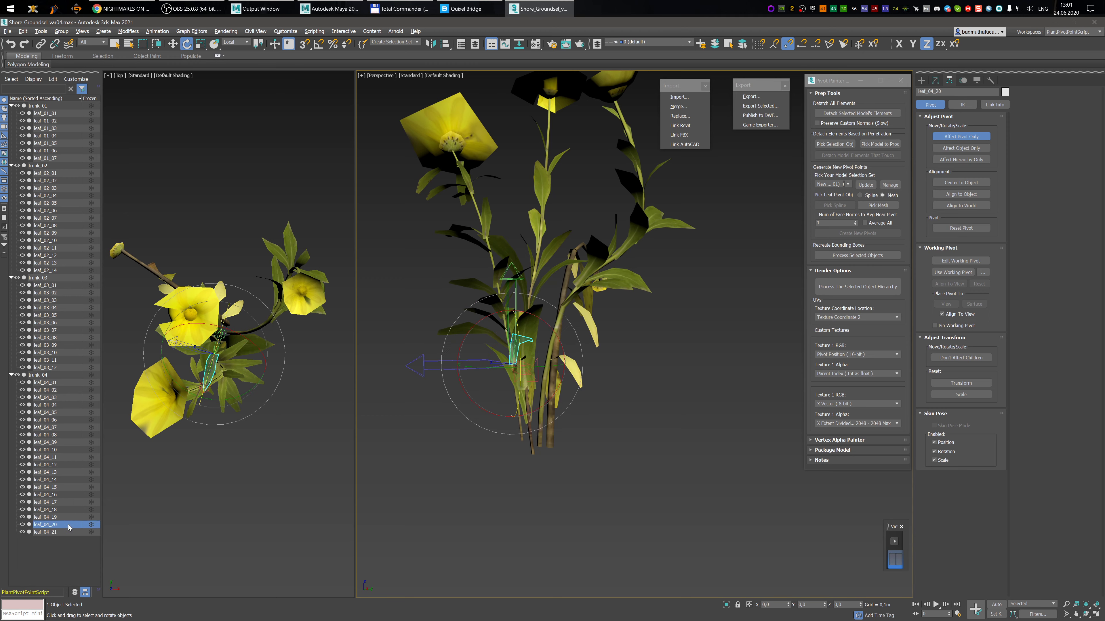
{"action": "middle_click_drag", "start_coordinate": [544, 413], "coordinate": [613, 417], "text": "alt"}
{"action": "left_click_drag", "start_coordinate": [584, 391], "coordinate": [475, 405]}
{"action": "middle_click_drag", "start_coordinate": [475, 405], "coordinate": [605, 389], "text": "alt"}
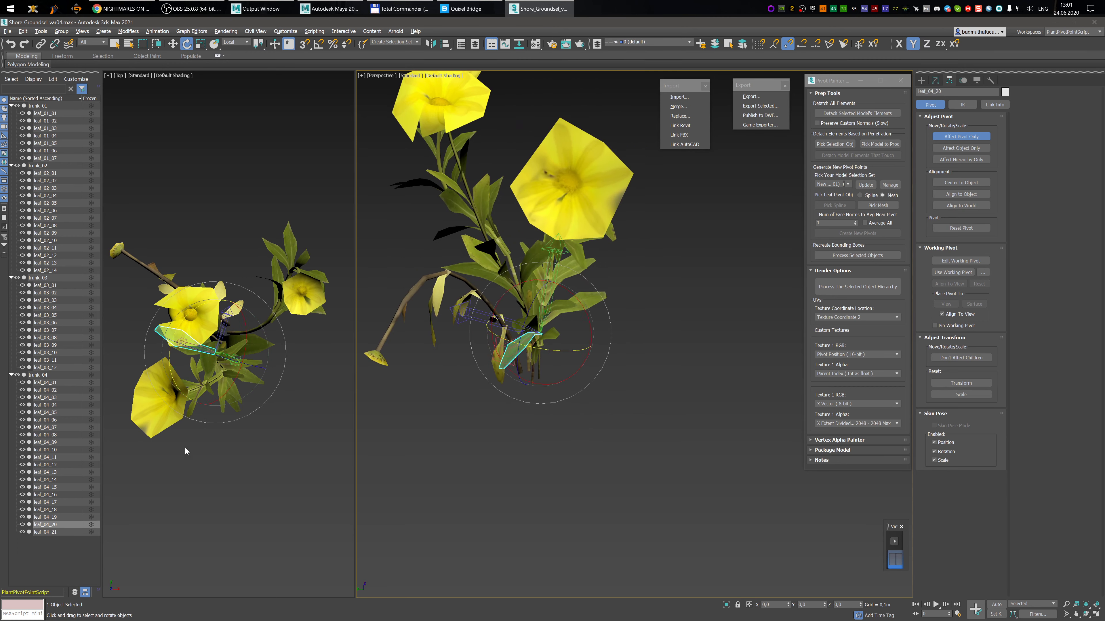
- Select leaf_04_21 and rotate its pivot about Z and Y to align X with the leaf
{"action": "left_click", "coordinate": [74, 532]}
{"action": "middle_click_drag", "start_coordinate": [557, 386], "coordinate": [544, 312], "text": "alt"}
{"action": "key", "text": "F7"}
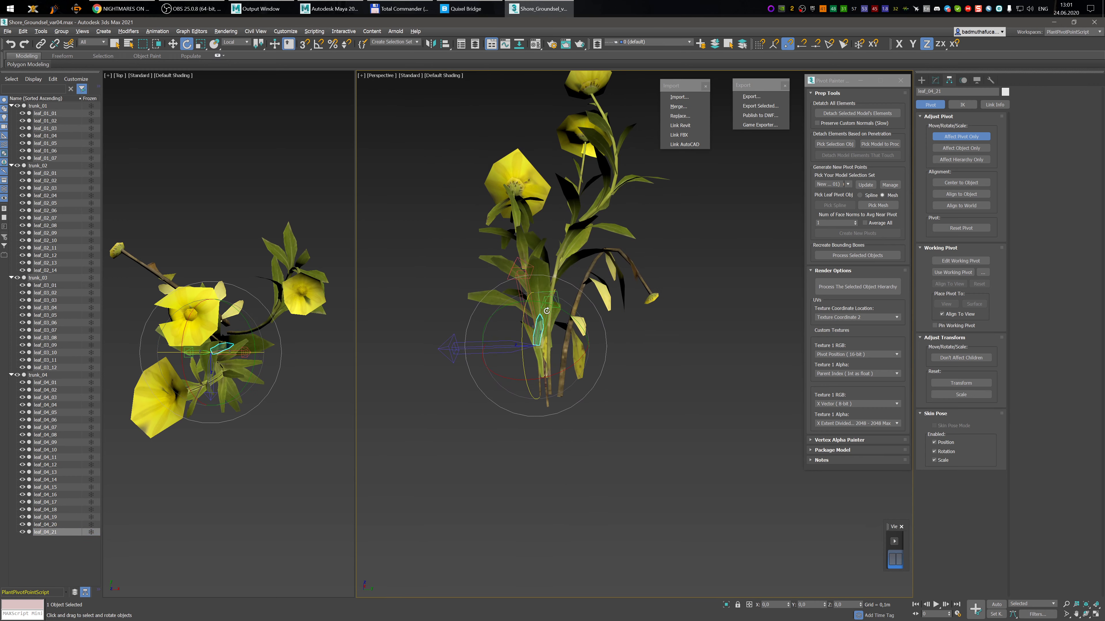
{"action": "left_click_drag", "start_coordinate": [553, 308], "coordinate": [560, 308]}
{"action": "middle_click_drag", "start_coordinate": [560, 311], "coordinate": [615, 358], "text": "alt"}
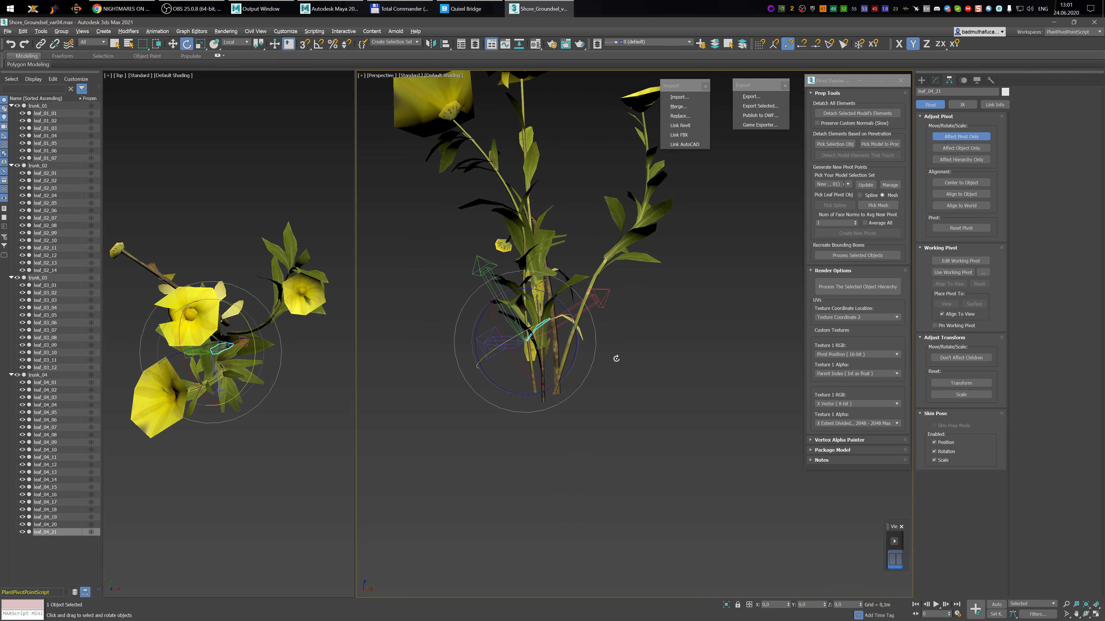
- Select all trunks and leaves of the plant and turn off Affect Pivot Only
{"action": "key", "text": "w"}
{"action": "scroll", "coordinate": [527, 213], "scroll_direction": "down", "scroll_amount": 5}
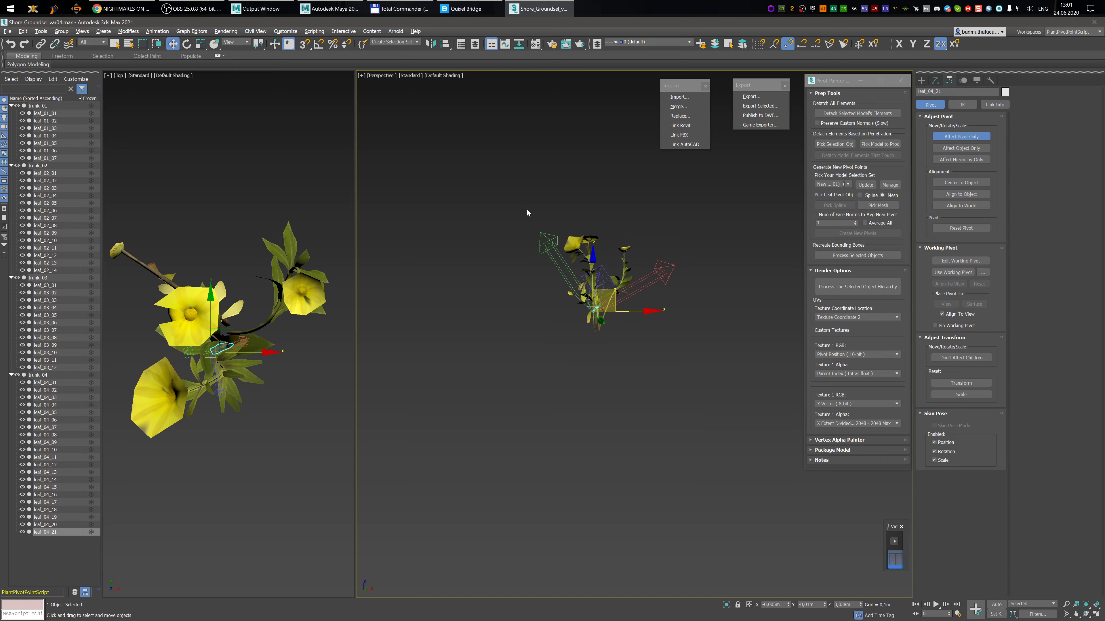
{"action": "left_click_drag", "start_coordinate": [754, 494], "coordinate": [755, 496]}
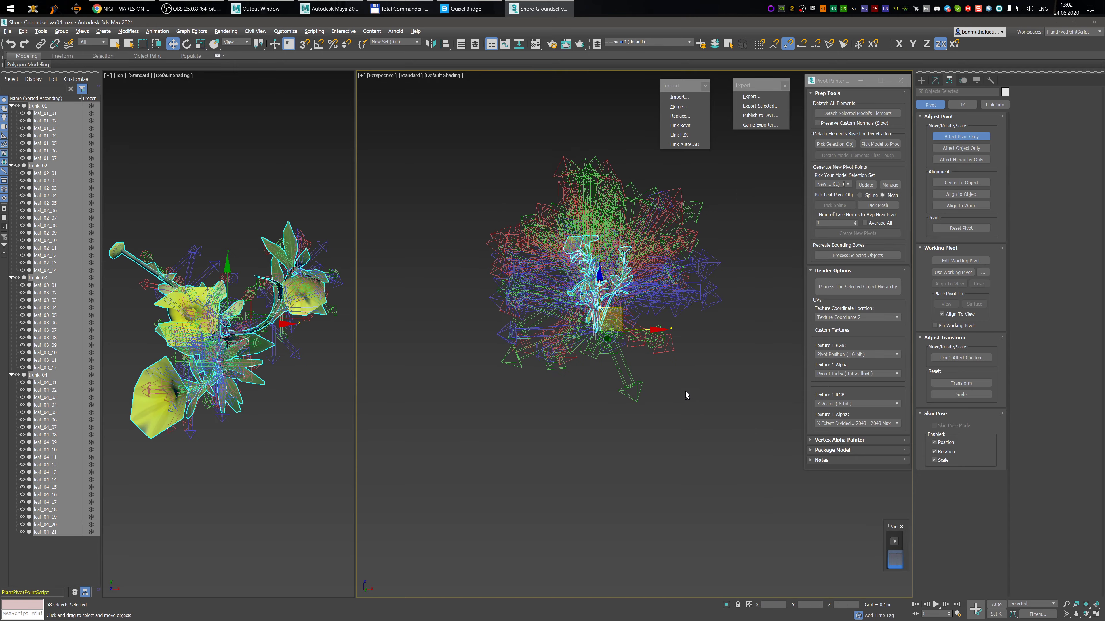
{"action": "middle_click_drag", "start_coordinate": [617, 407], "coordinate": [696, 390], "text": "alt"}
{"action": "left_click", "coordinate": [961, 136]}
{"action": "key", "text": "z"}
{"action": "middle_click_drag", "start_coordinate": [696, 389], "coordinate": [605, 423]}
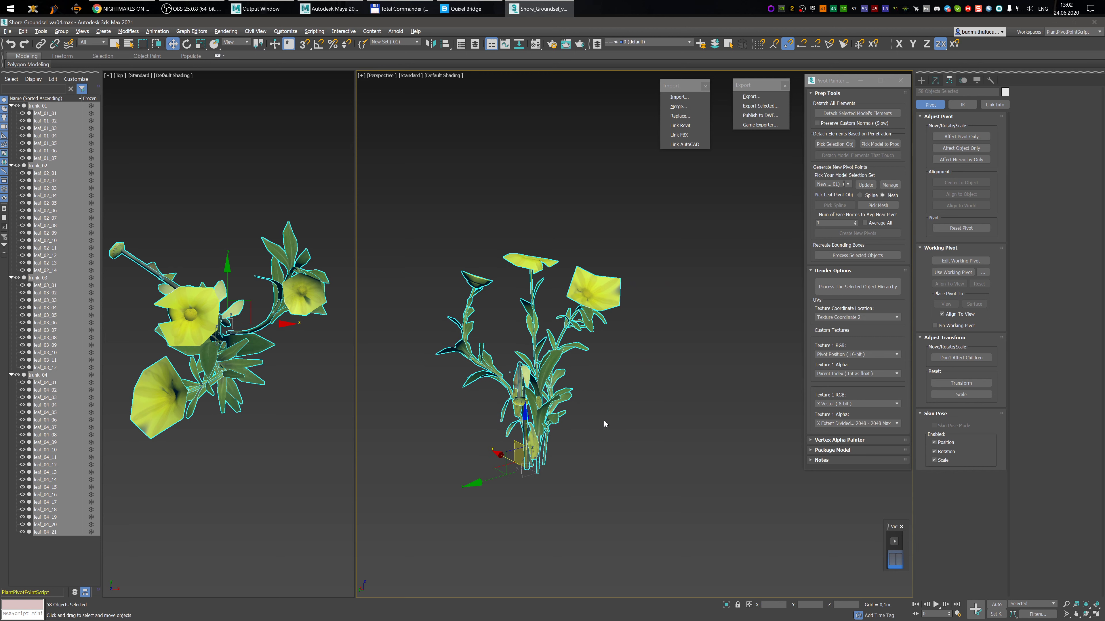
- Try to process the selected object hierarchy, and convert all selected trunks and leaves to Editable Poly
{"action": "left_click", "coordinate": [864, 289]}
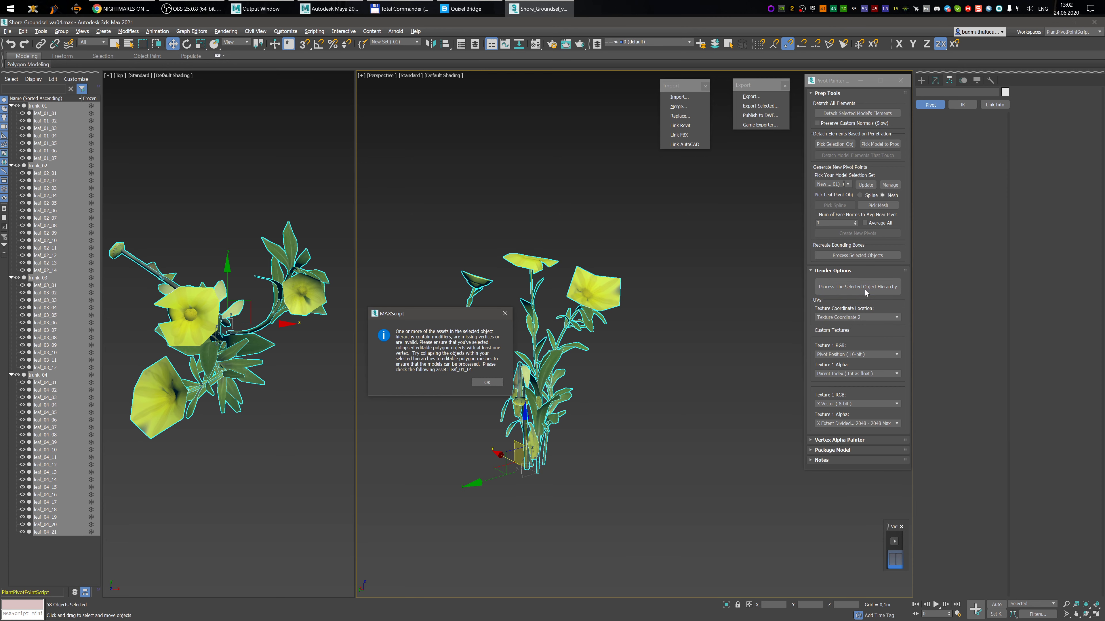
{"action": "left_click", "coordinate": [477, 383]}
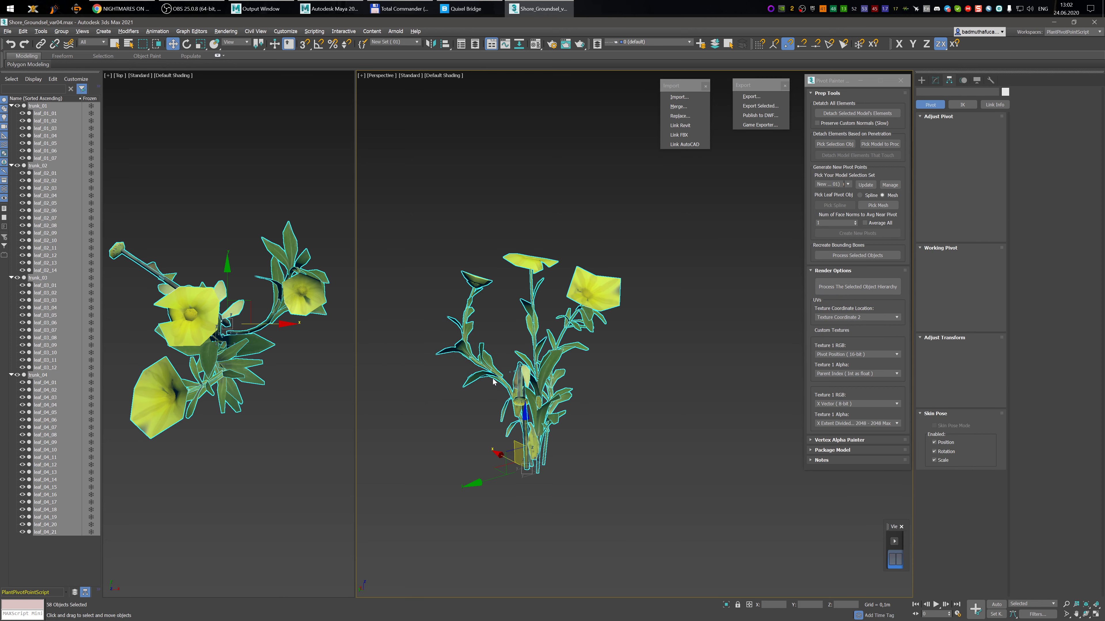
{"action": "right_click", "coordinate": [546, 379]}
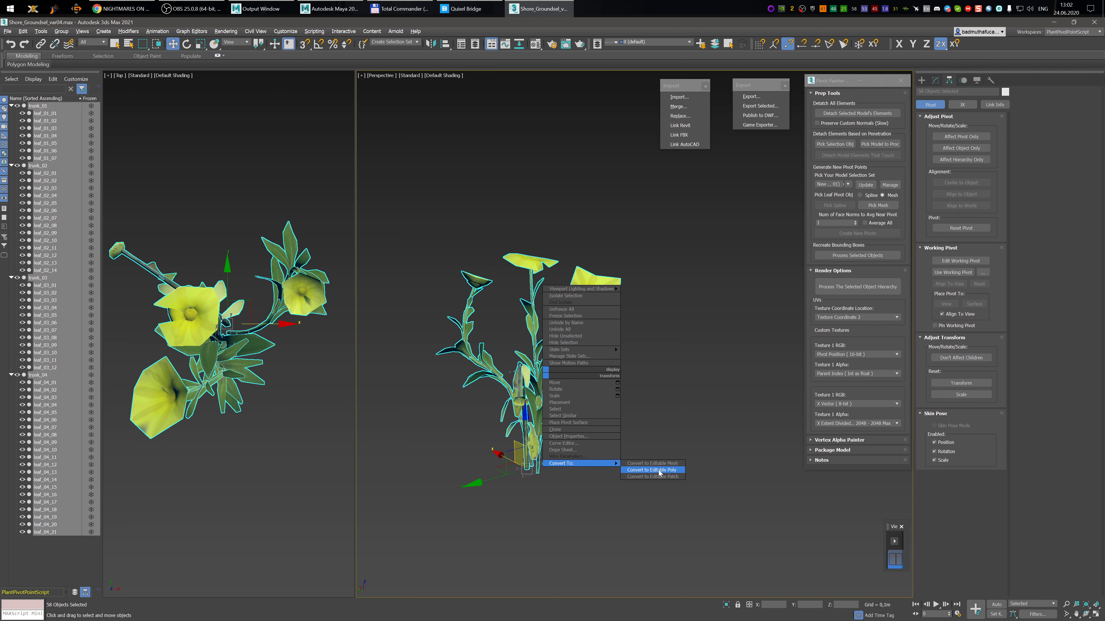
{"action": "left_click", "coordinate": [655, 468]}
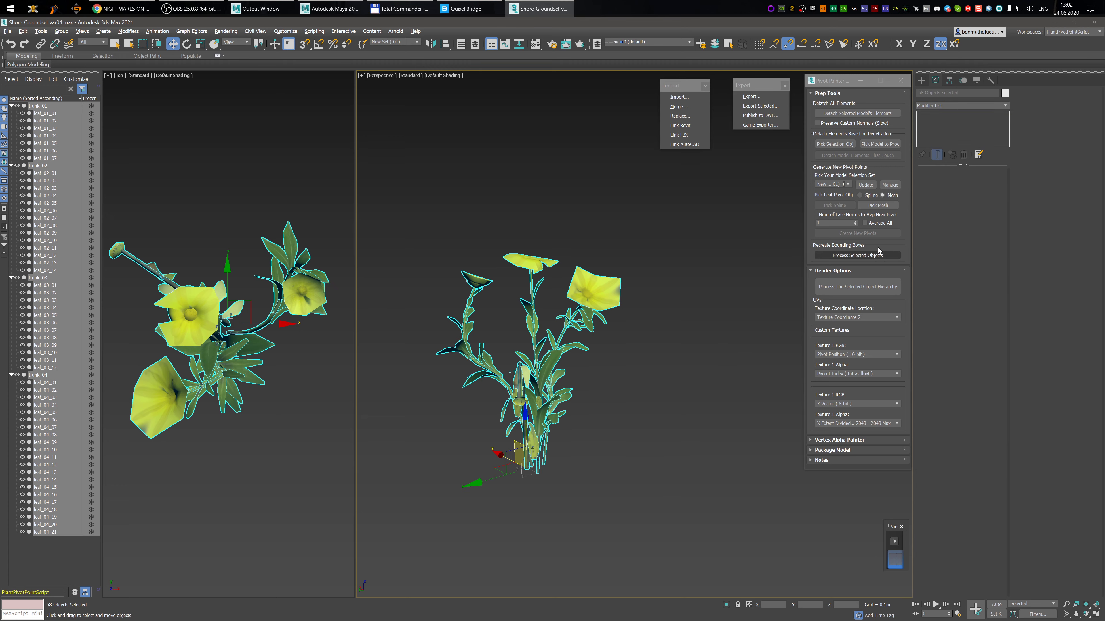
- Process the selected object hierarchy again and browse to the work (E:) drive for the image directory
{"action": "left_click", "coordinate": [857, 286]}
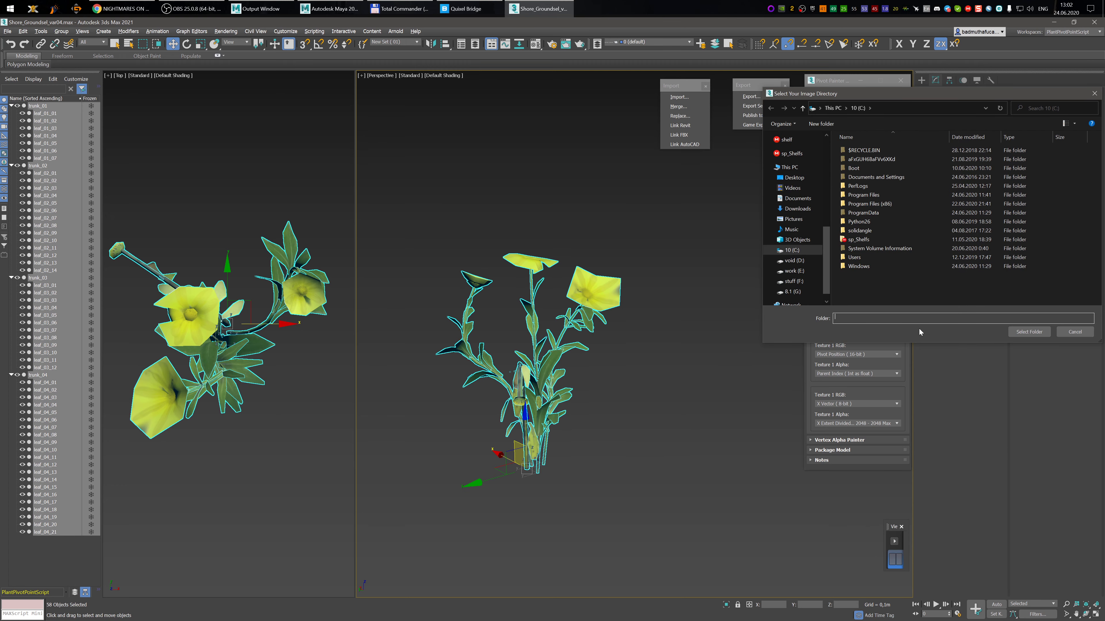
{"action": "left_click_drag", "start_coordinate": [887, 97], "coordinate": [675, 116]}
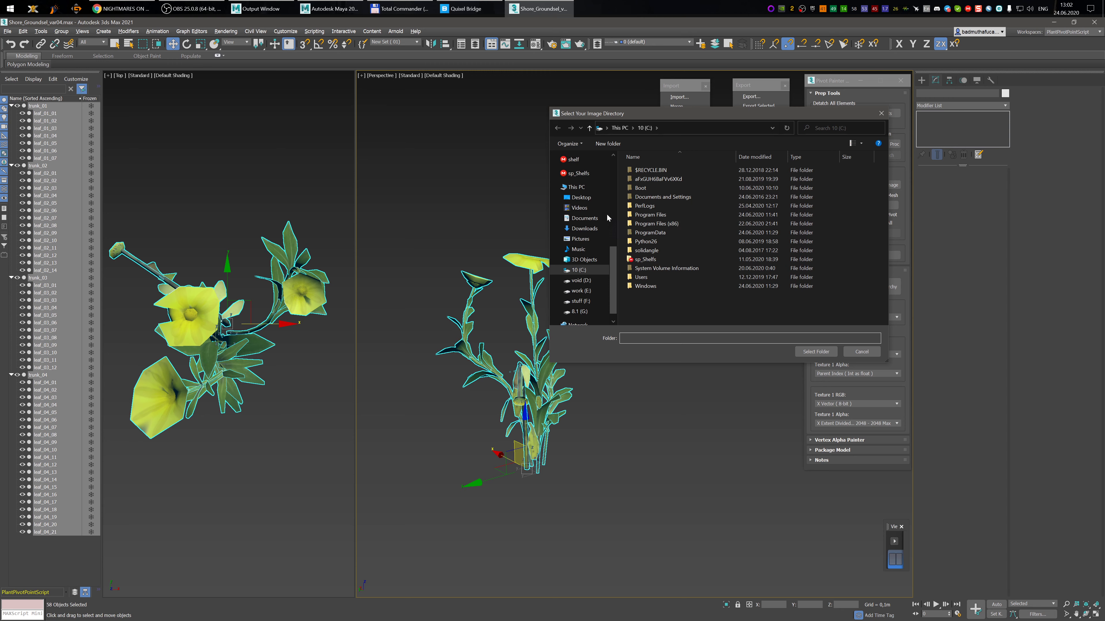
{"action": "left_click", "coordinate": [581, 290]}
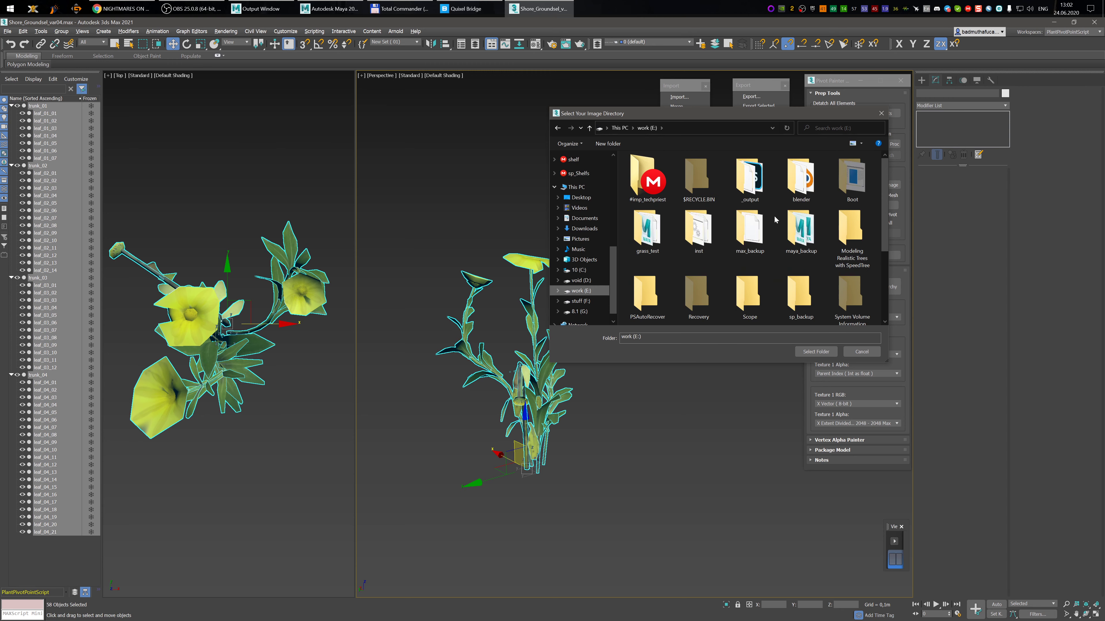
{"action": "scroll", "coordinate": [716, 237], "scroll_direction": "down", "scroll_amount": 3}
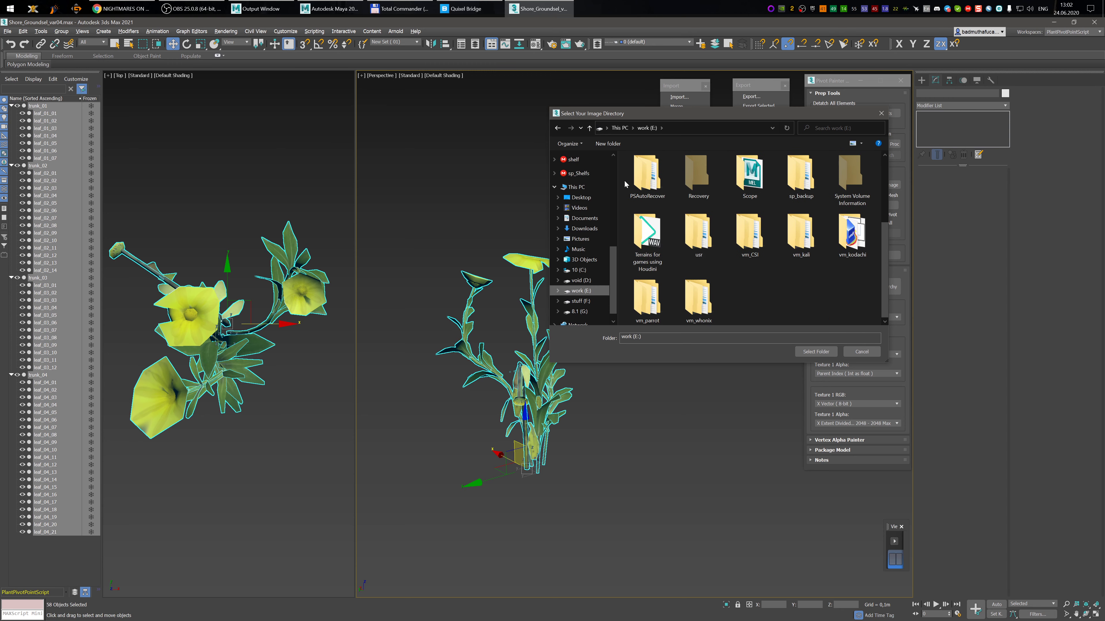
{"action": "left_click", "coordinate": [122, 9]}
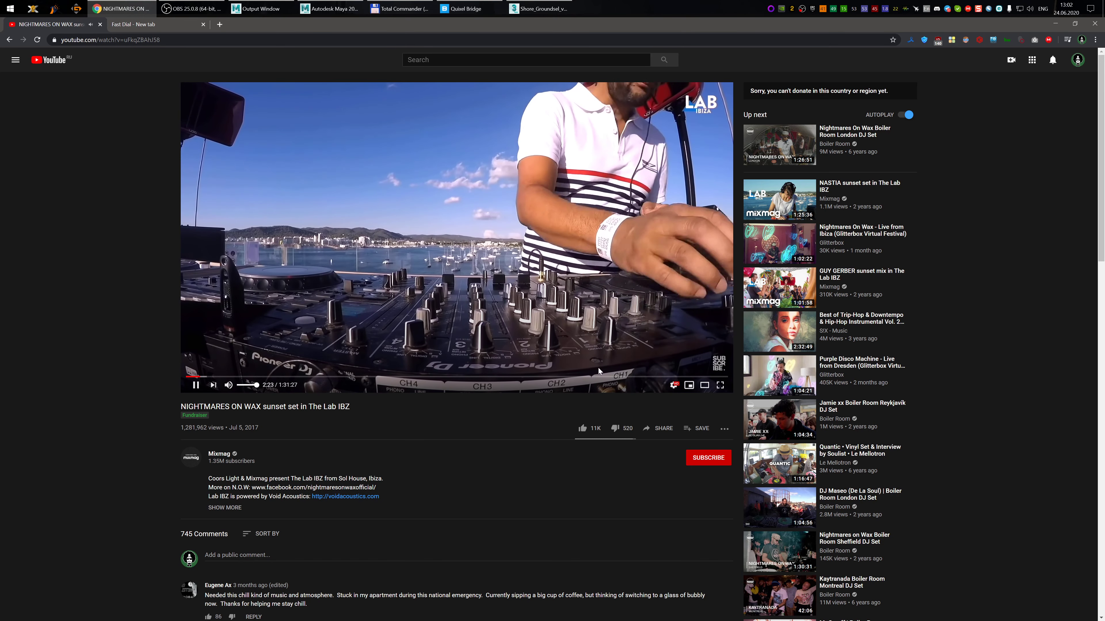
{"action": "left_click", "coordinate": [330, 8]}
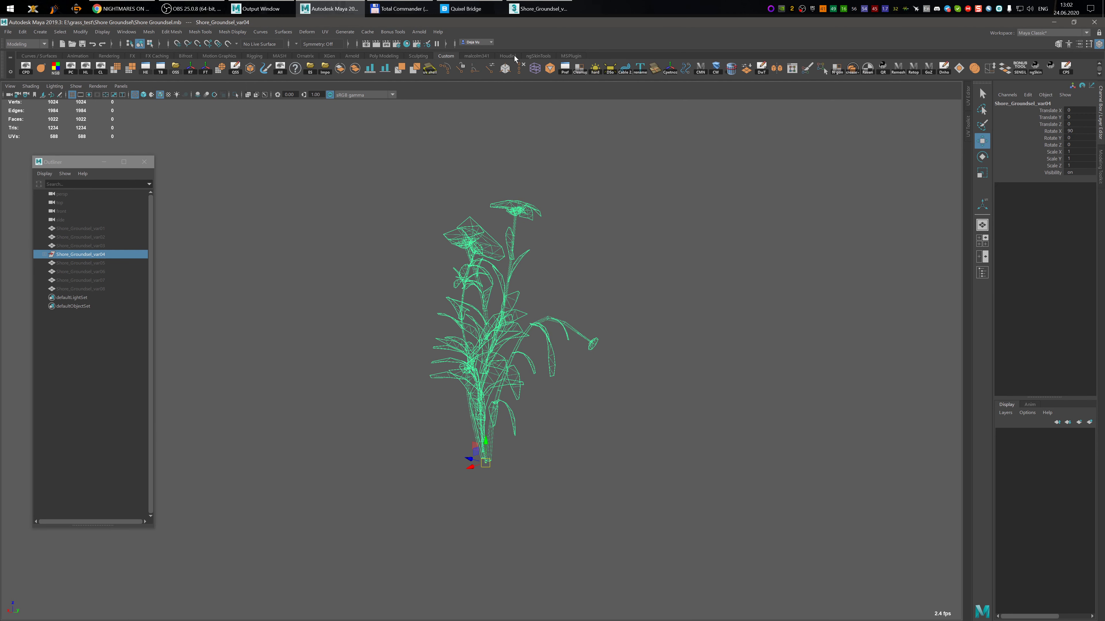
{"action": "left_click", "coordinate": [545, 10]}
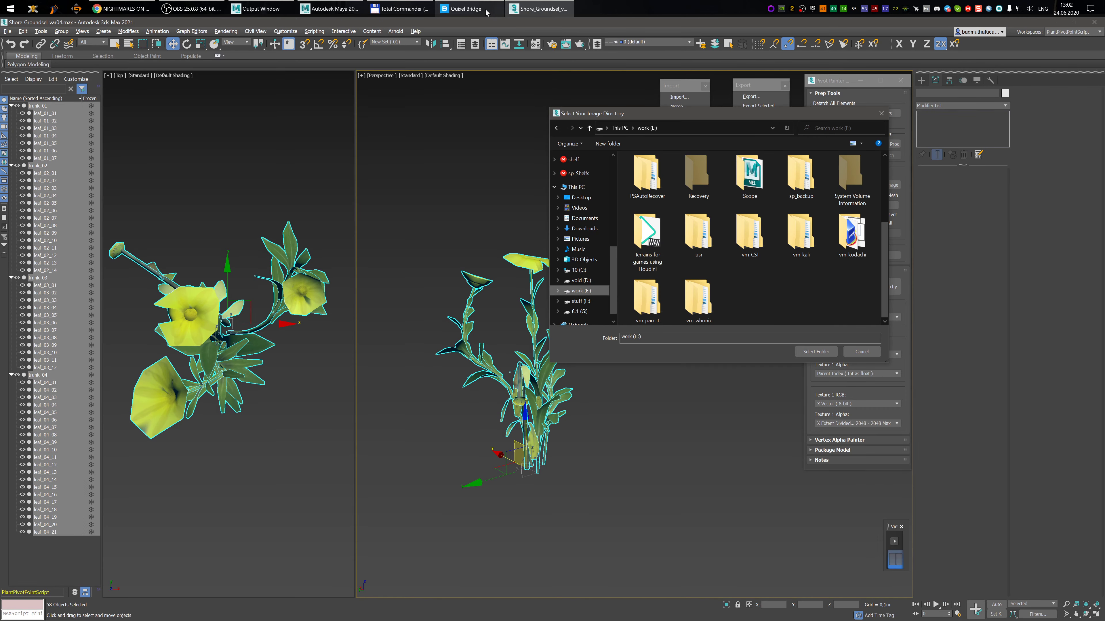
- Check the Shore Groundsel scene in Maya, and browse the image directory to the Shore Groundsel folder inside grass_test in 3ds Max
{"action": "left_click", "coordinate": [331, 8]}
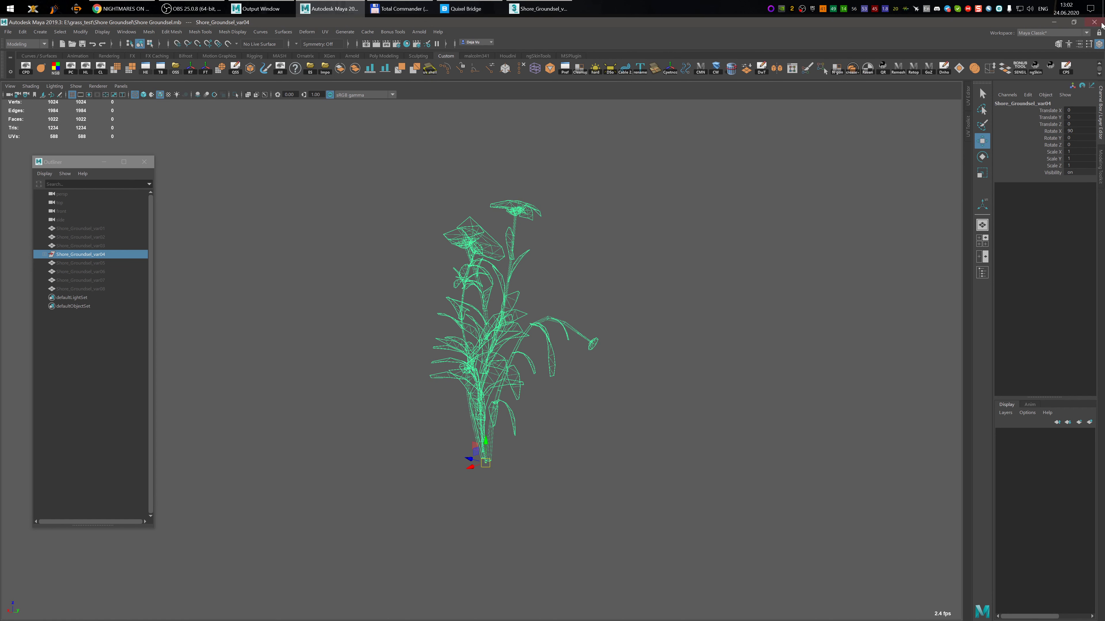
{"action": "left_click", "coordinate": [544, 9]}
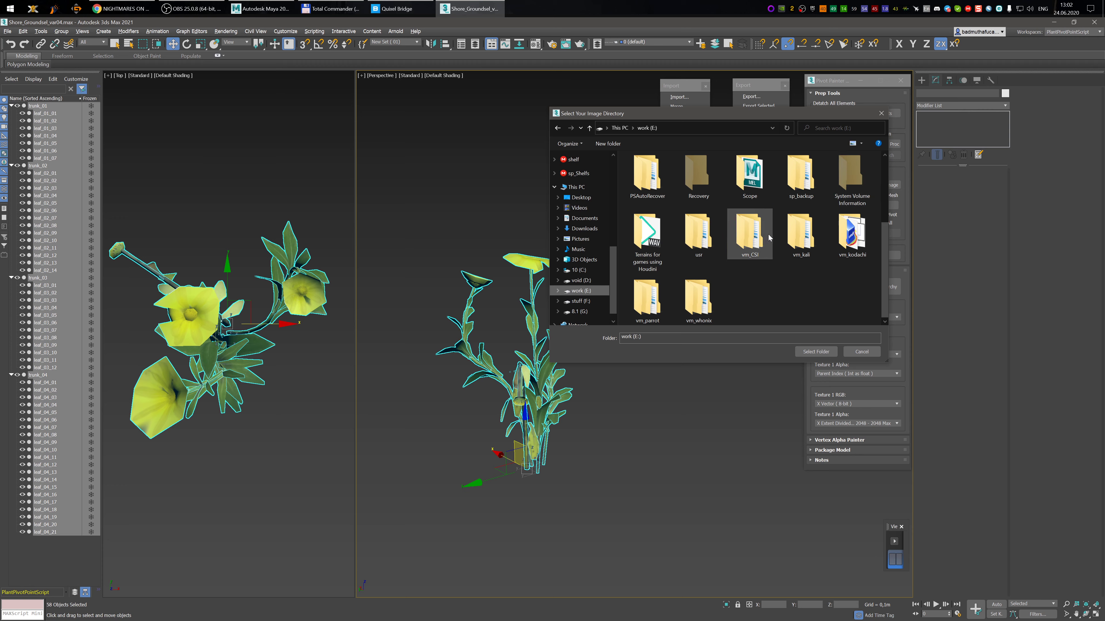
{"action": "scroll", "coordinate": [665, 183], "scroll_direction": "up", "scroll_amount": 3}
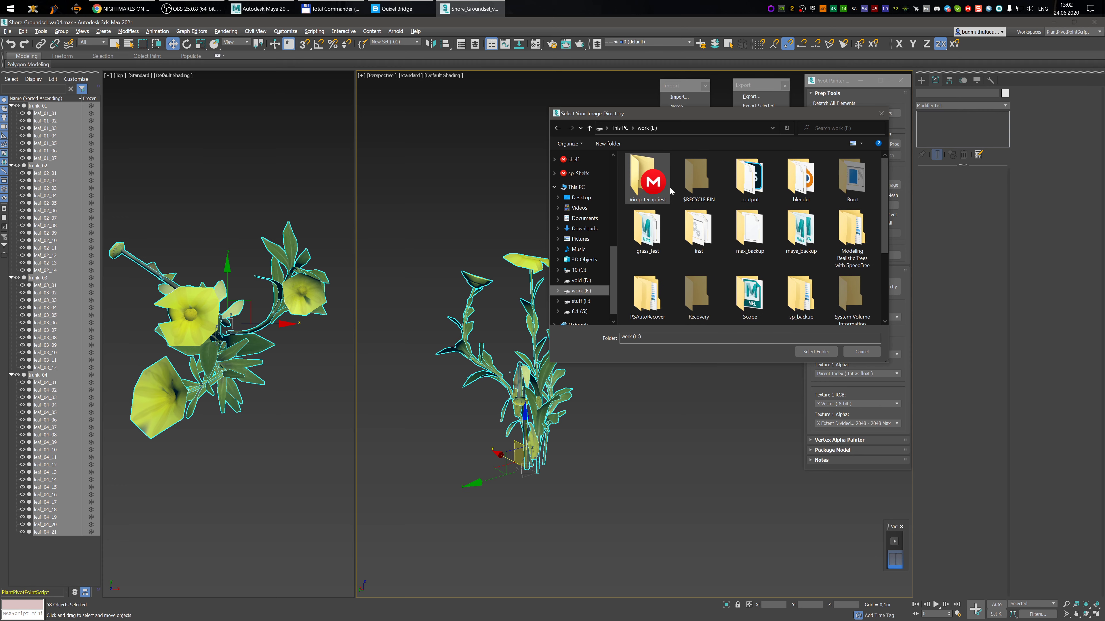
{"action": "left_click", "coordinate": [654, 243]}
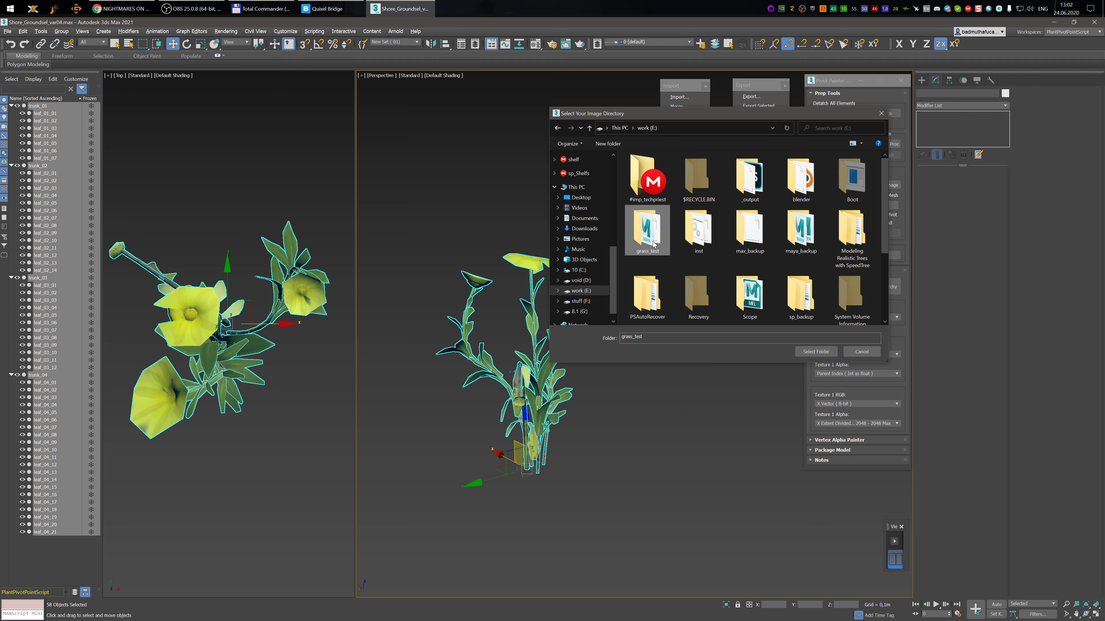
{"action": "double_click", "coordinate": [653, 244]}
{"action": "left_click", "coordinate": [667, 251]}
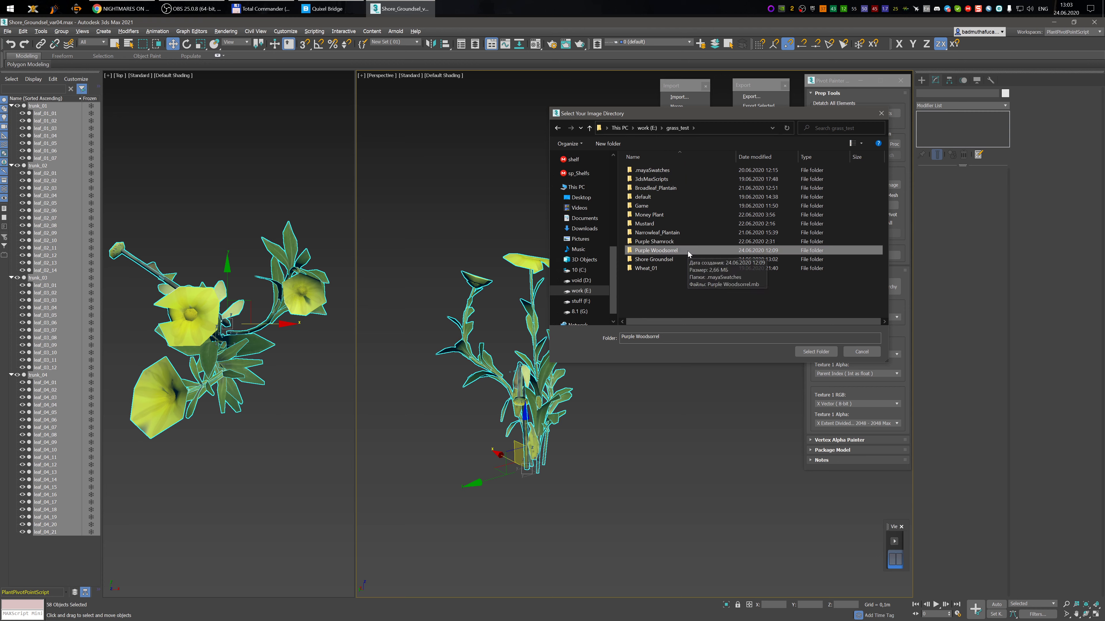
{"action": "left_click", "coordinate": [670, 259]}
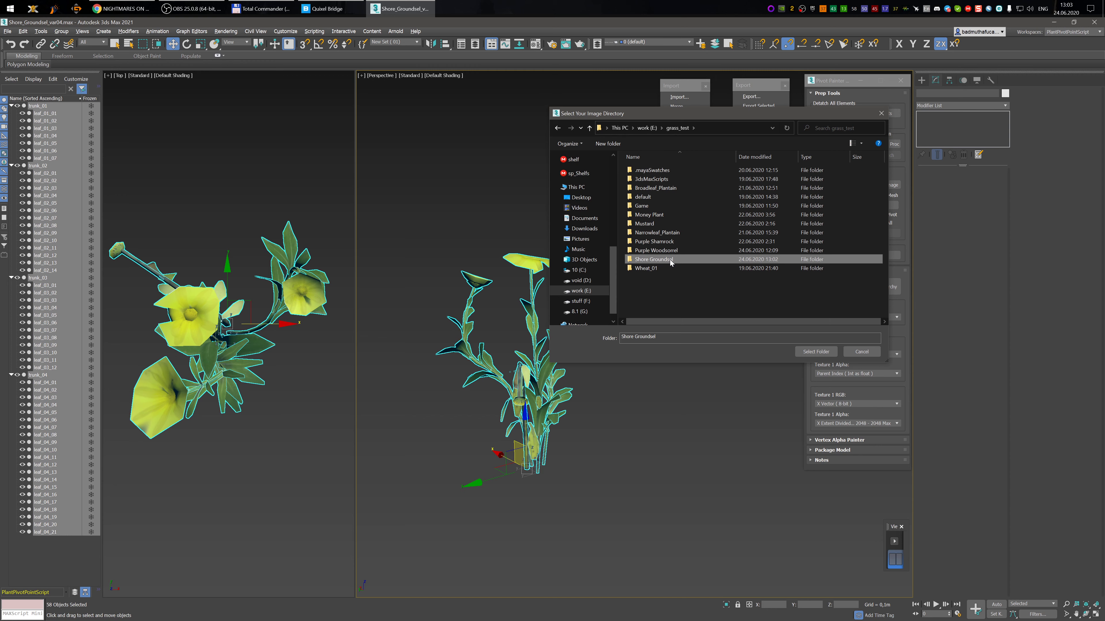
{"action": "double_click", "coordinate": [669, 259]}
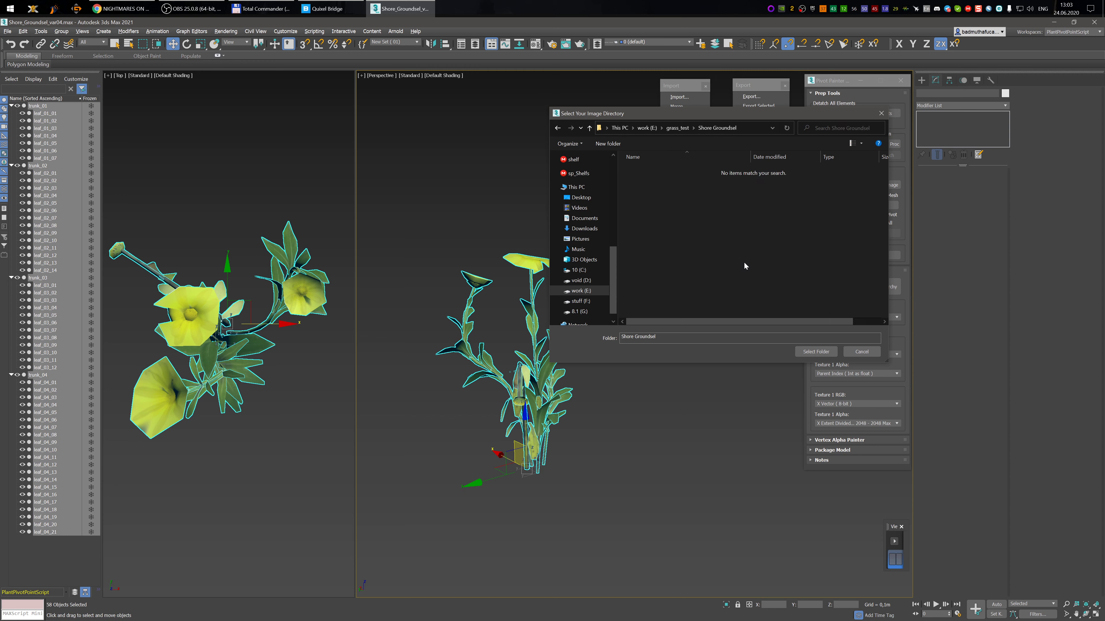
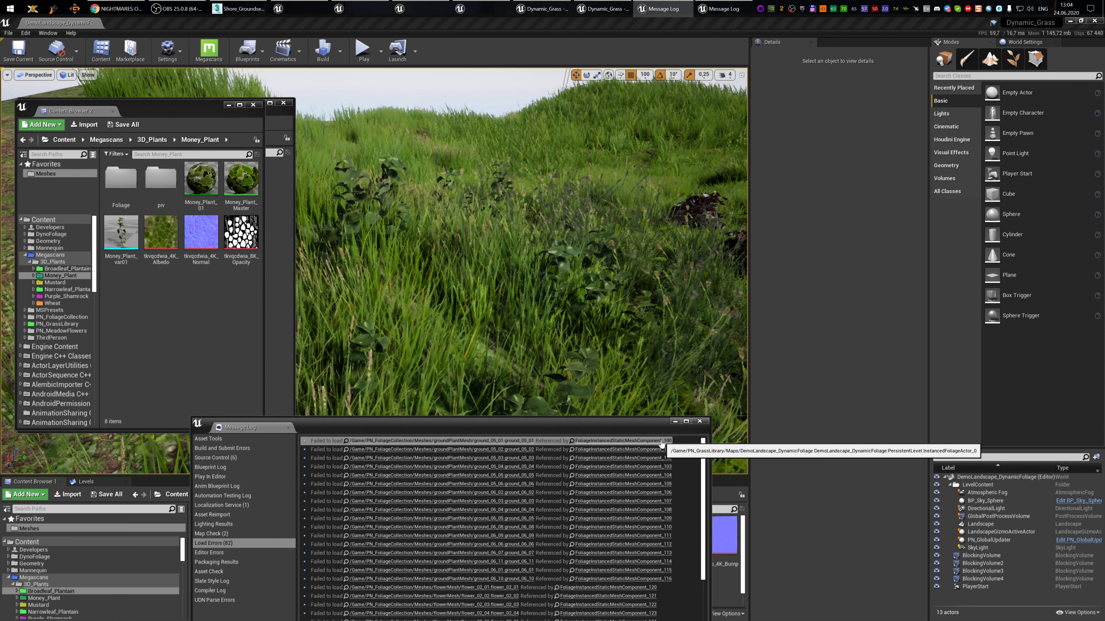
- In Unreal Editor, select the InstancedFoliageActor referenced by a load error, examine its foliage in the level, and close the Message Log
{"action": "scroll", "coordinate": [575, 525], "scroll_direction": "down", "scroll_amount": 1}
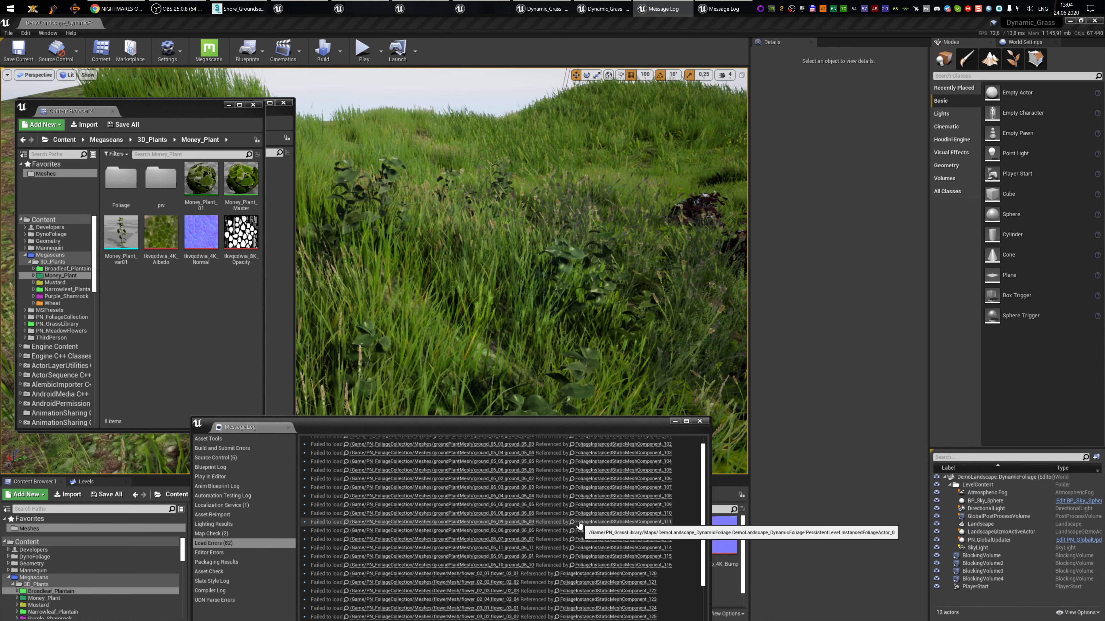
{"action": "left_click", "coordinate": [579, 523]}
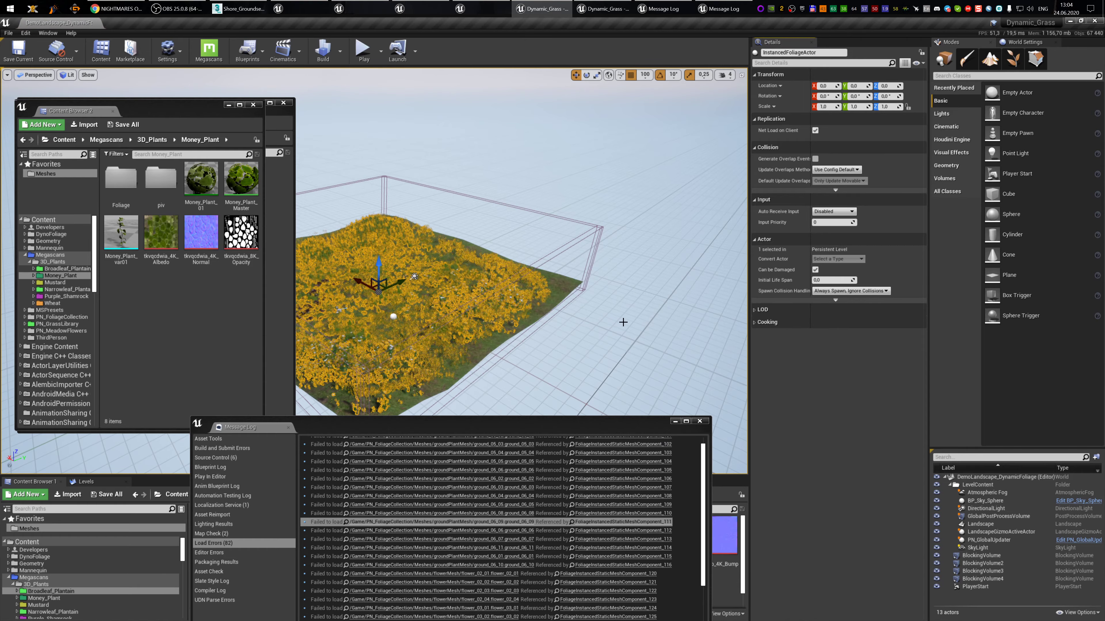
{"action": "key", "text": "w"}
{"action": "right_click_drag", "start_coordinate": [597, 266], "coordinate": [598, 313]}
{"action": "scroll", "coordinate": [597, 266], "scroll_direction": "up", "scroll_amount": 6}
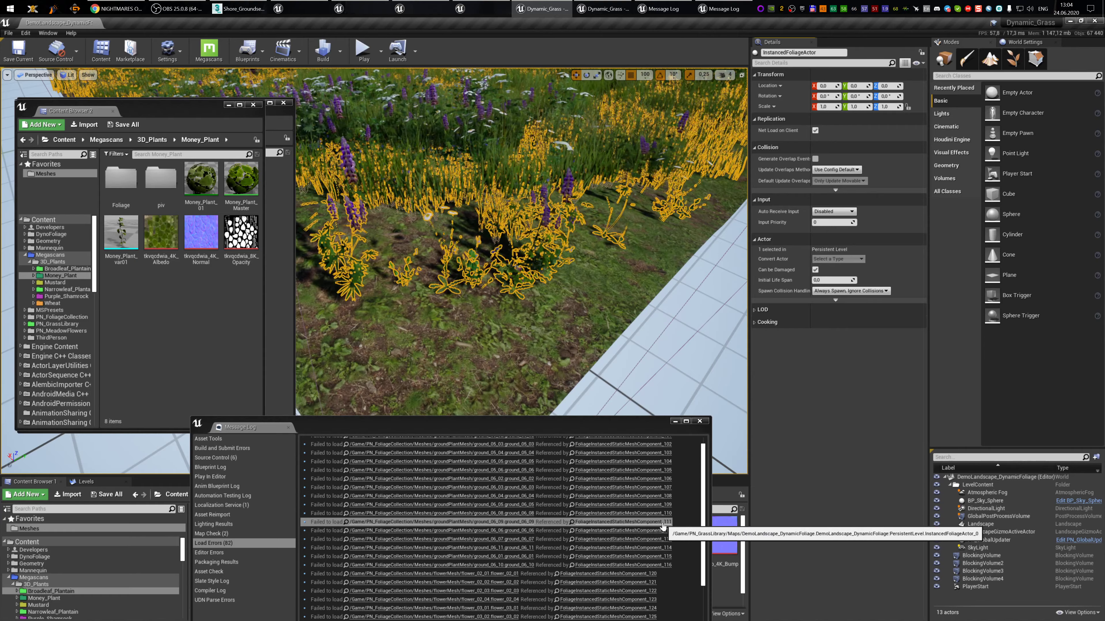
{"action": "left_click", "coordinate": [702, 423]}
{"action": "right_click_drag", "start_coordinate": [652, 348], "coordinate": [691, 266]}
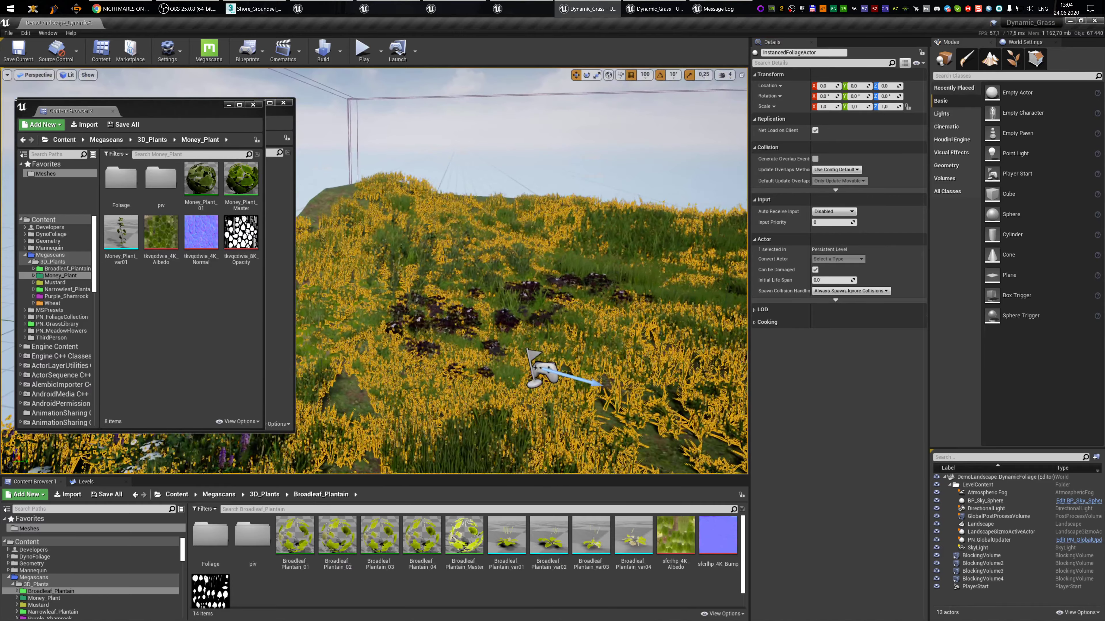
- Switch to Foliage mode, examine the painted plants on the hillside up close, and return to Place mode
{"action": "left_click", "coordinate": [1014, 62]}
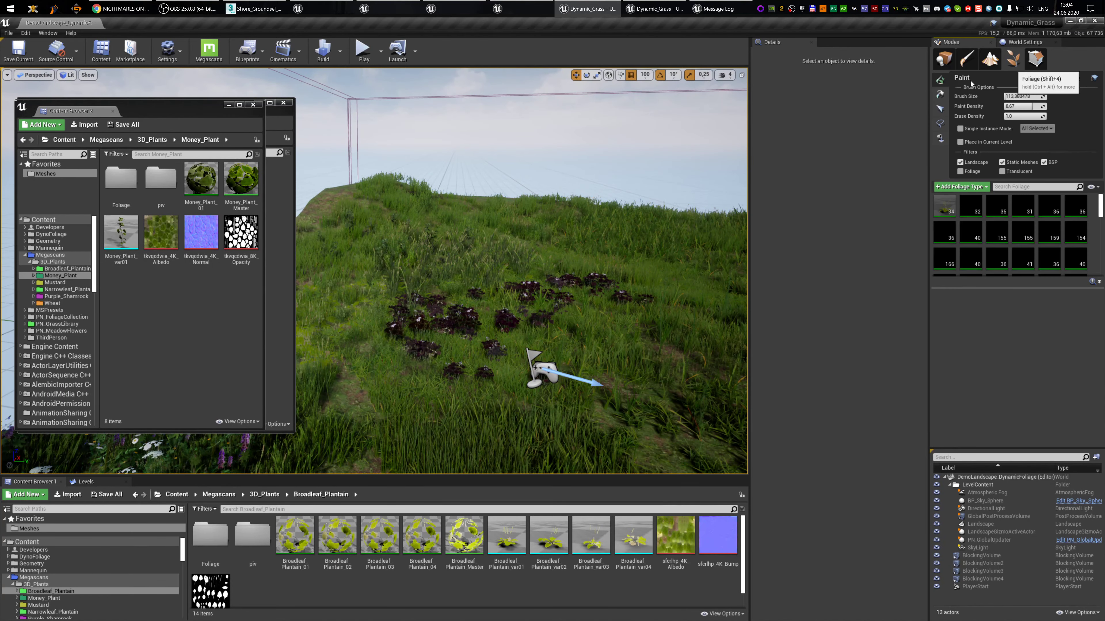
{"action": "key", "text": "w"}
{"action": "mouse_move", "coordinate": [653, 261]}
{"action": "right_mouse_down"}
{"action": "mouse_move", "coordinate": [652, 218]}
{"action": "mouse_move", "coordinate": [652, 248]}
{"action": "right_mouse_up"}
{"action": "mouse_move", "coordinate": [510, 325]}
{"action": "right_mouse_down"}
{"action": "mouse_move", "coordinate": [496, 300]}
{"action": "mouse_move", "coordinate": [501, 327]}
{"action": "mouse_move", "coordinate": [510, 324]}
{"action": "right_mouse_up"}
{"action": "key", "text": "s"}
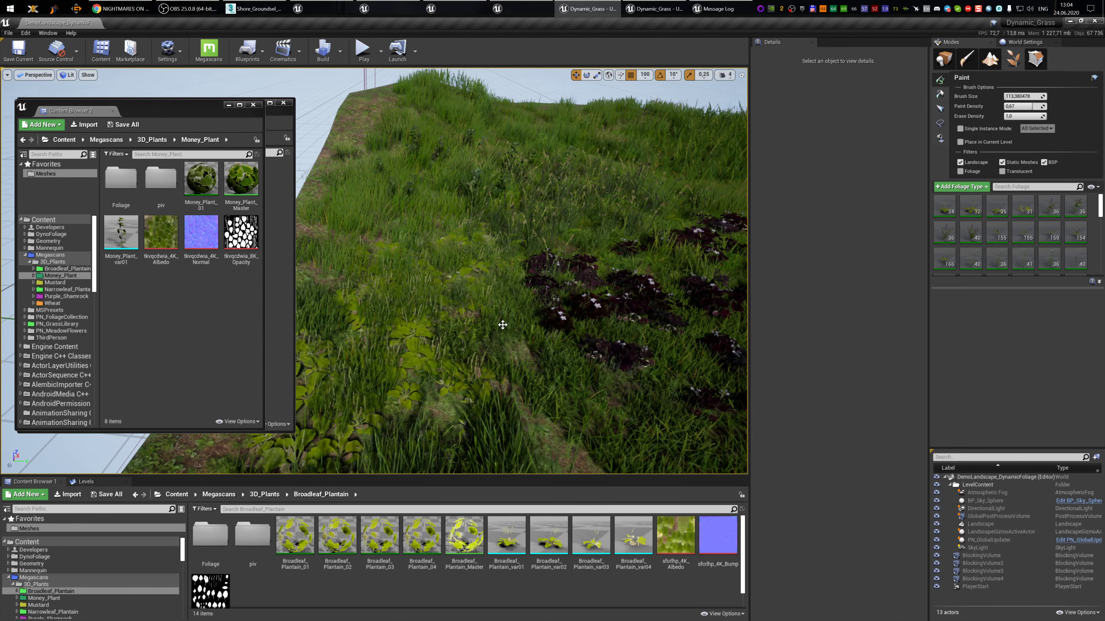
{"action": "left_click", "coordinate": [943, 61]}
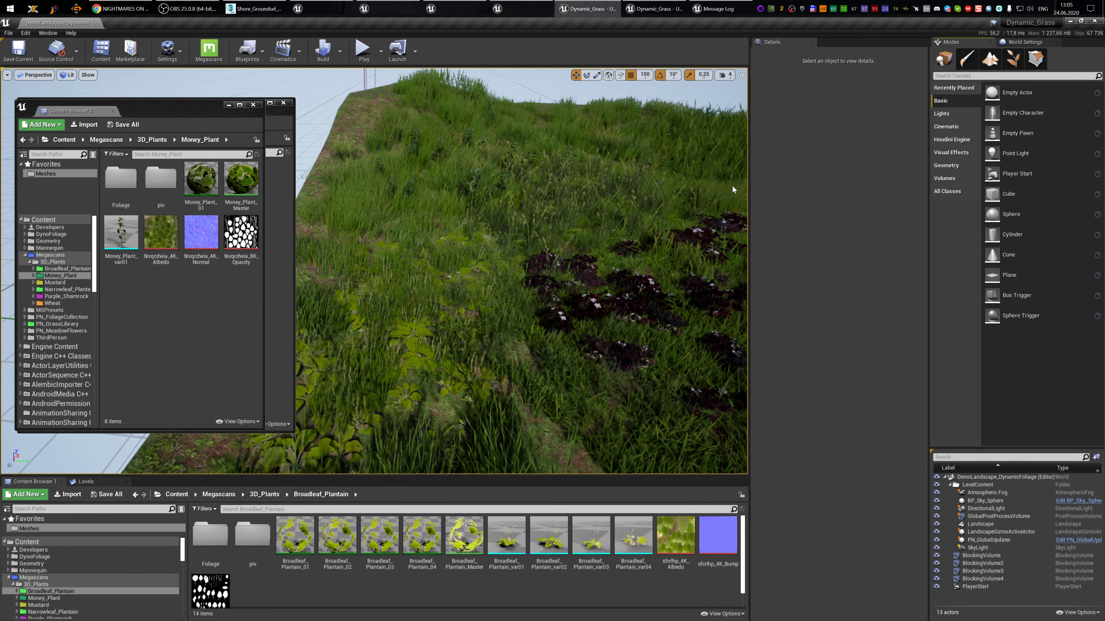
- Enlarge the docked Content Browser, close the floating Money_Plant browser window and move the floating Mustard/piv window clear of it
{"action": "key", "text": "w"}
{"action": "right_click_drag", "start_coordinate": [461, 353], "coordinate": [472, 364]}
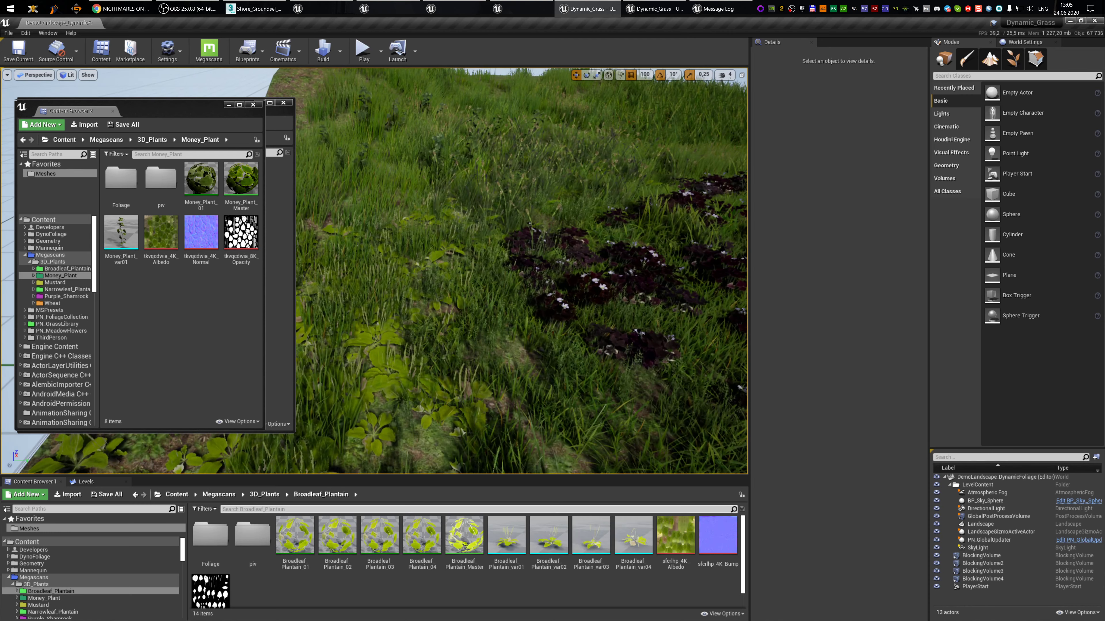
{"action": "left_click_drag", "start_coordinate": [337, 477], "coordinate": [362, 383]}
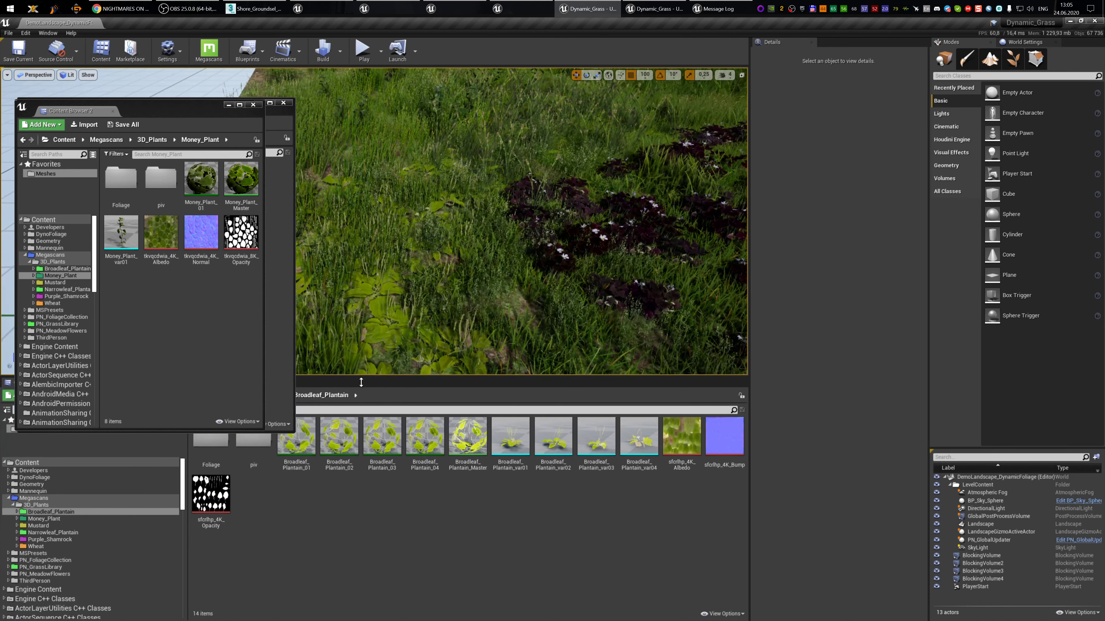
{"action": "left_click_drag", "start_coordinate": [162, 108], "coordinate": [425, 103]}
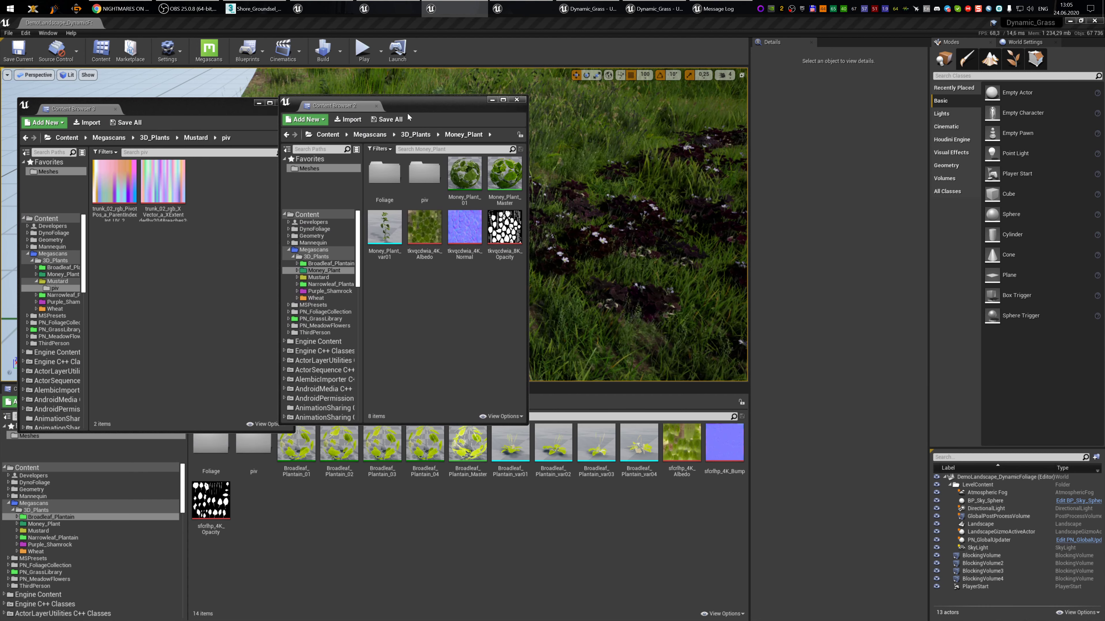
{"action": "left_click", "coordinate": [516, 99]}
{"action": "left_click_drag", "start_coordinate": [198, 106], "coordinate": [209, 55]}
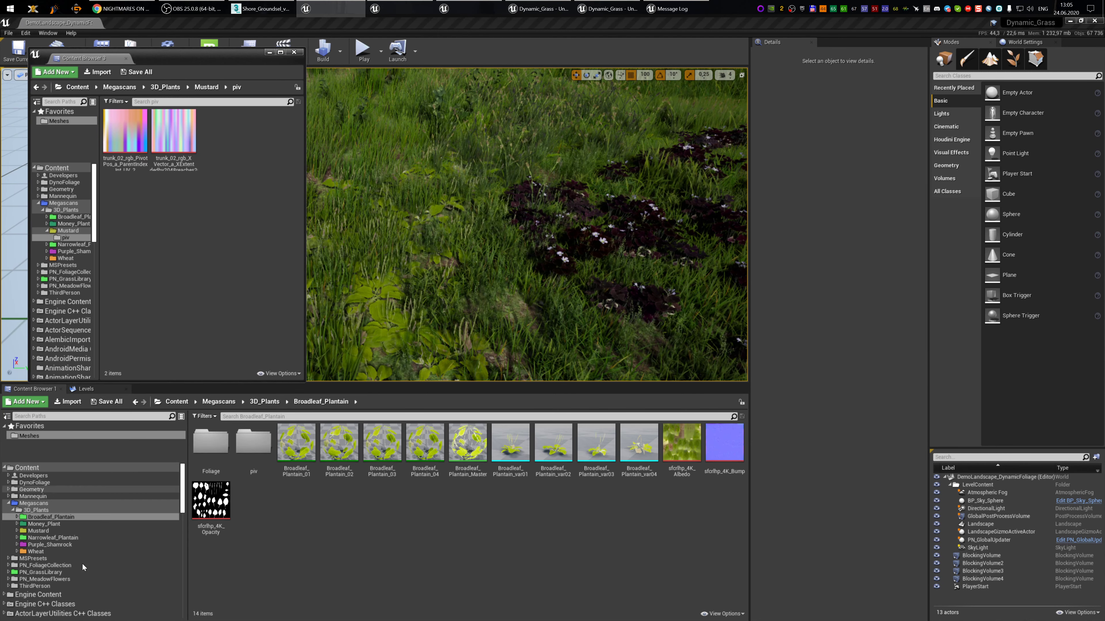
- Create a new folder inside Megascans/3D_Plants
{"action": "left_click", "coordinate": [49, 511]}
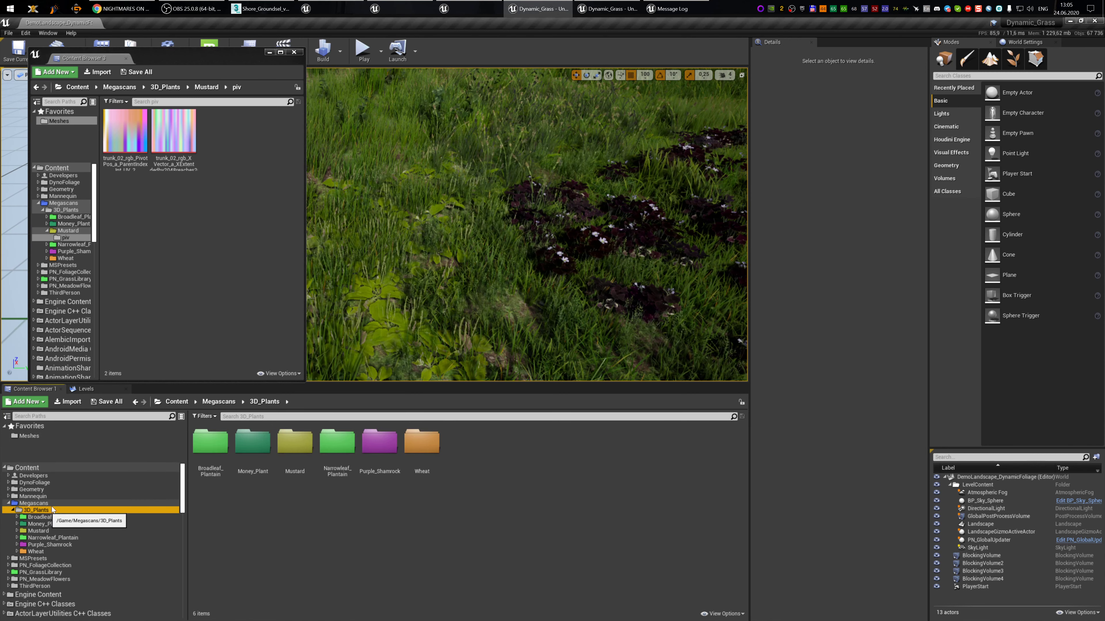
{"action": "right_click", "coordinate": [312, 523]}
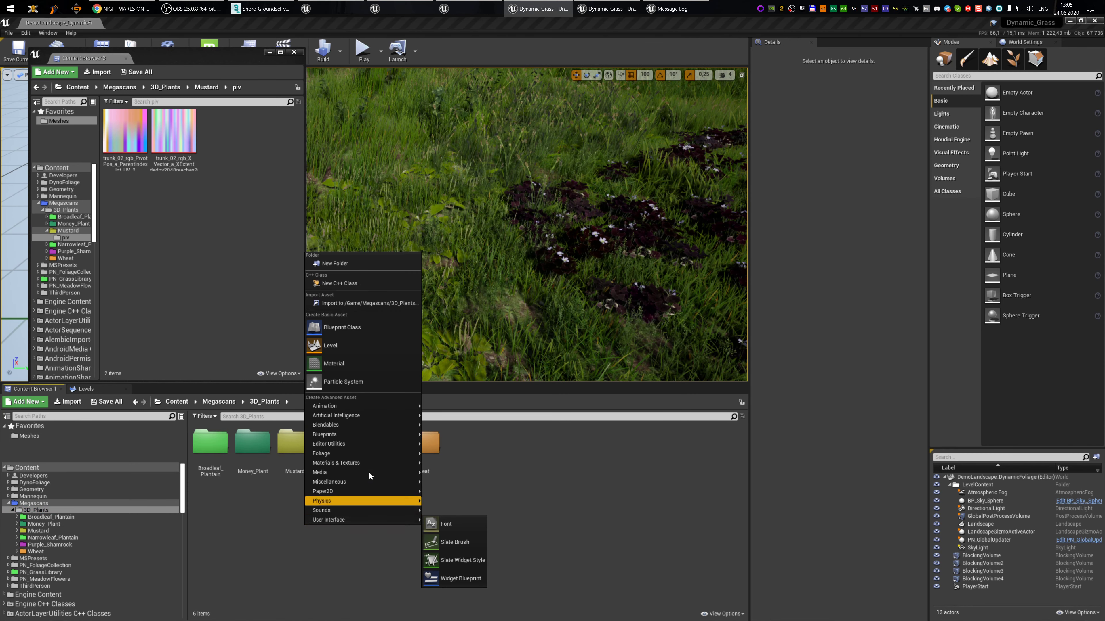
{"action": "left_click", "coordinate": [356, 262]}
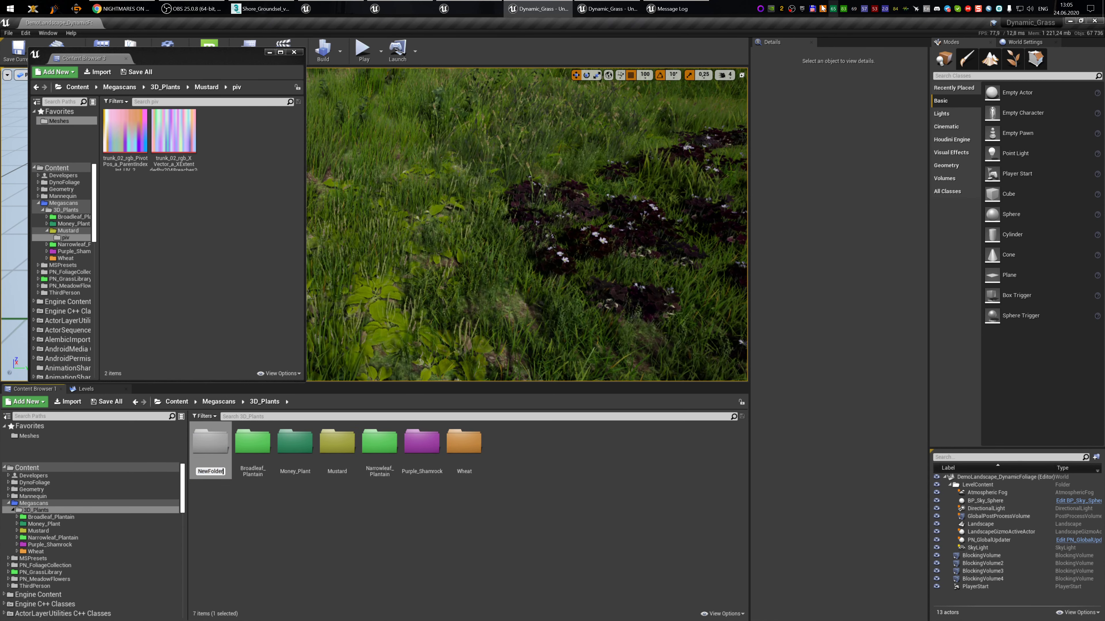
- Switch to Total Commander and copy the name "Shore Groundsel" from the .mb file, leaving the file itself unrenamed
{"action": "left_click", "coordinate": [813, 8]}
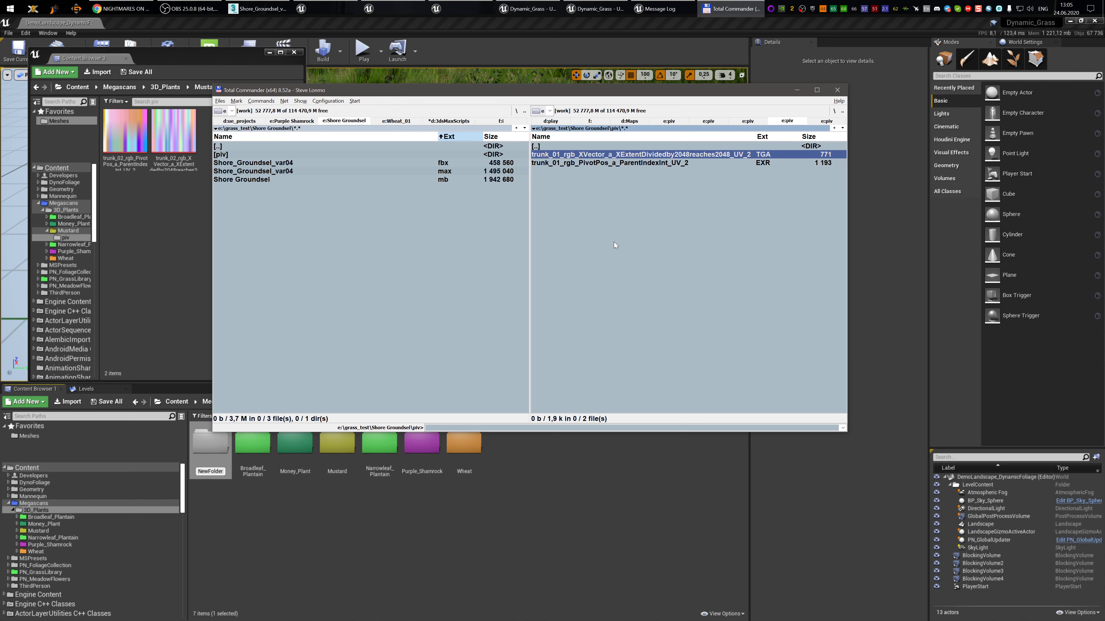
{"action": "key", "text": "Tab"}
{"action": "key", "text": "Down"}
{"action": "key", "text": "Down"}
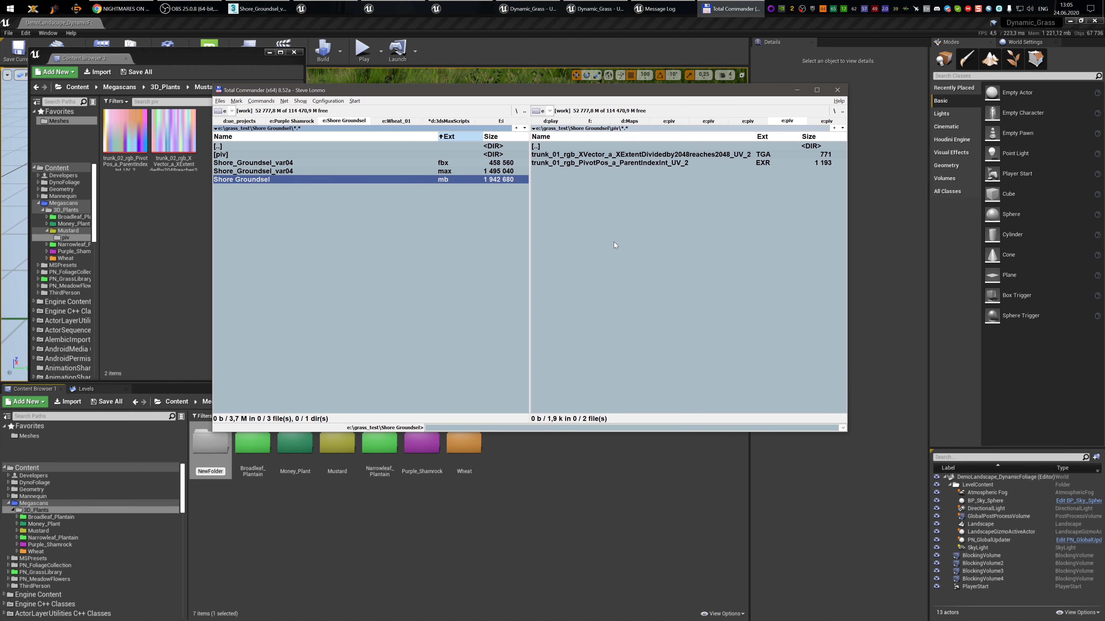
{"action": "key", "text": "shift+F6"}
{"action": "key", "text": "ctrl+c"}
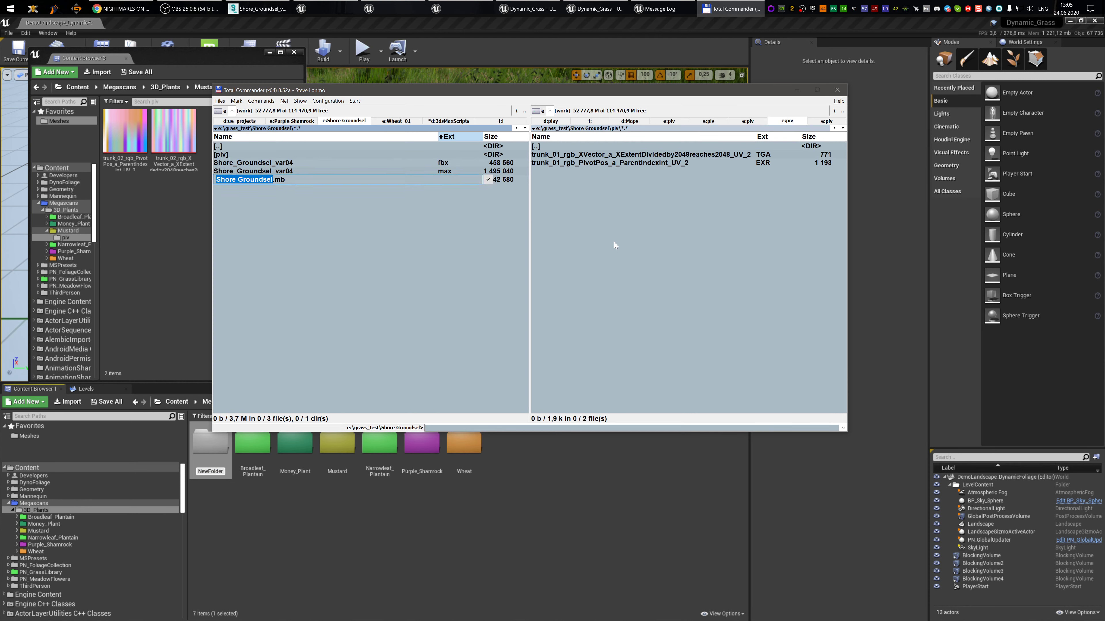
{"action": "key", "text": "Escape"}
- Back in Unreal Editor, rename the new folder in 3D_Plants to Shore_Groundsel, using the copied name with an underscore instead of the space
{"action": "left_click", "coordinate": [222, 452]}
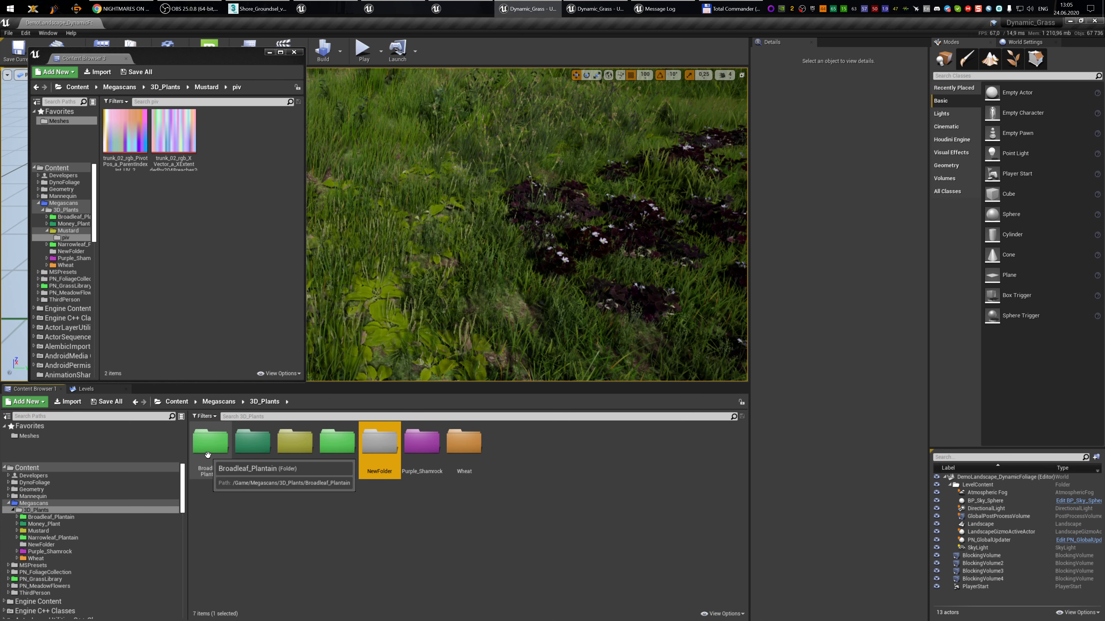
{"action": "key", "text": "F2"}
{"action": "key", "text": "ctrl+v"}
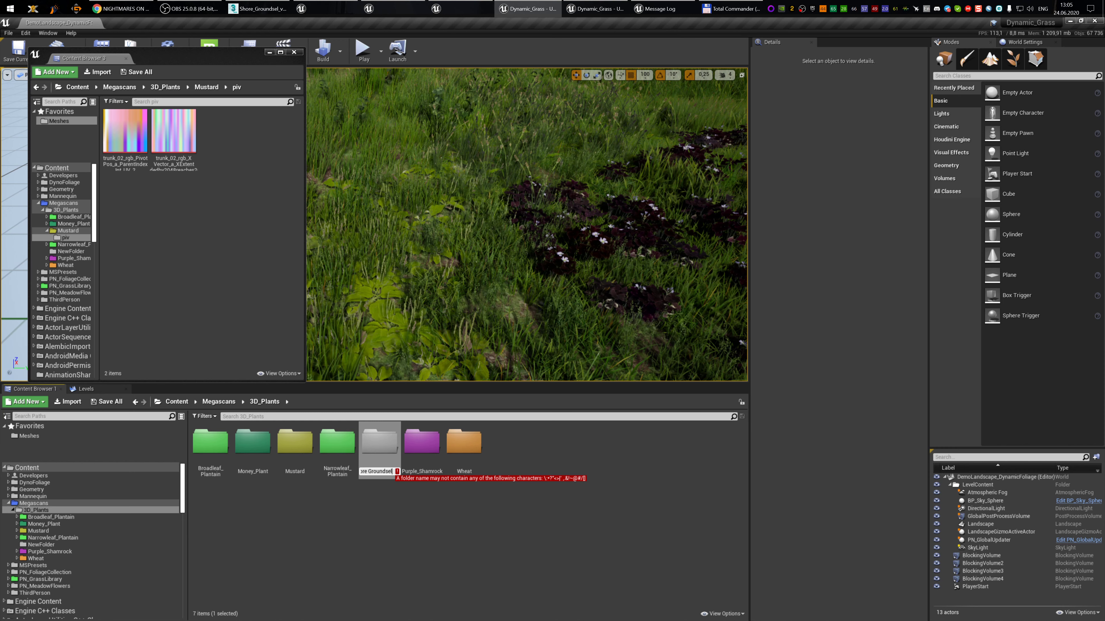
{"action": "key", "text": "ctrl+Left"}
{"action": "key", "text": "BackSpace"}
{"action": "type", "text": "_"}
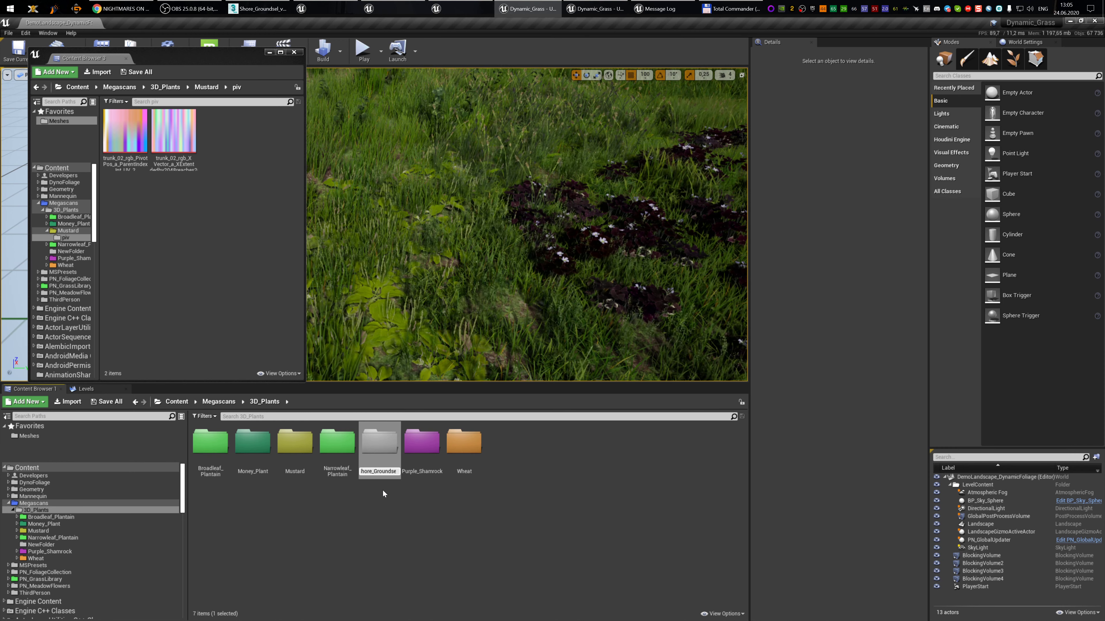
{"action": "key", "text": "Return"}
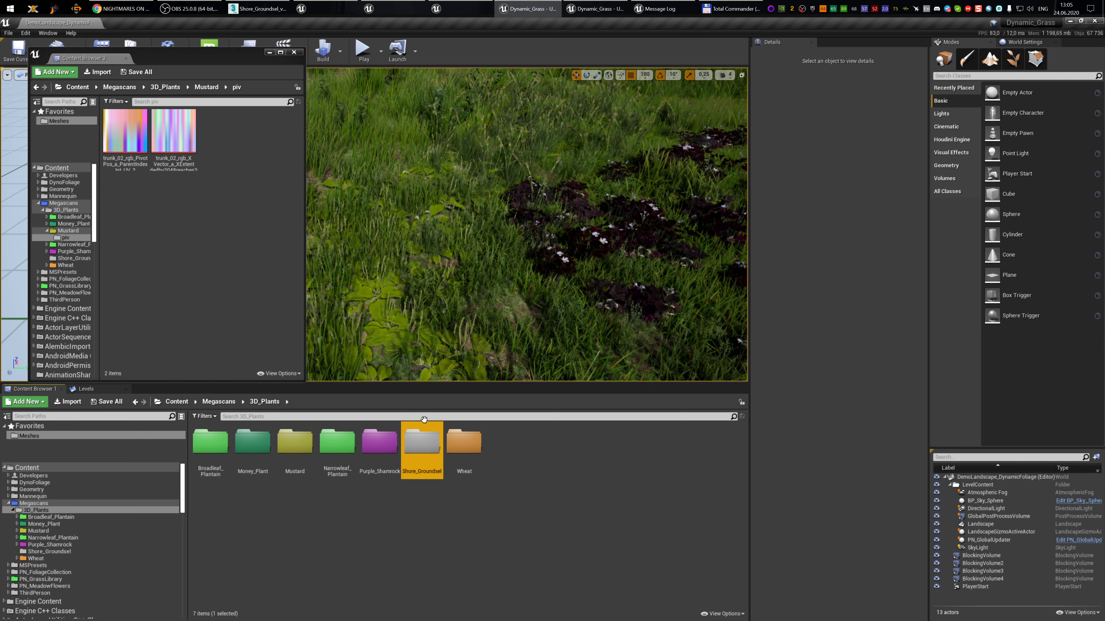
- Open the Shore_Groundsel folder and create a subfolder named Foliage in it
{"action": "double_click", "coordinate": [430, 439]}
{"action": "right_click", "coordinate": [288, 470]}
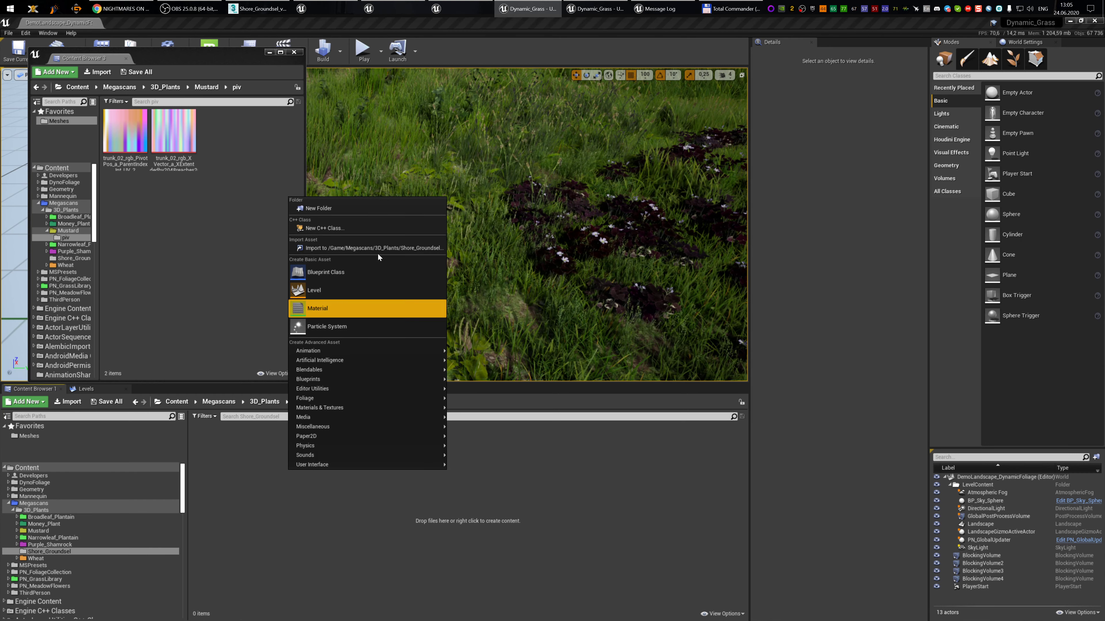
{"action": "left_click", "coordinate": [359, 210]}
{"action": "type", "text": "F"}
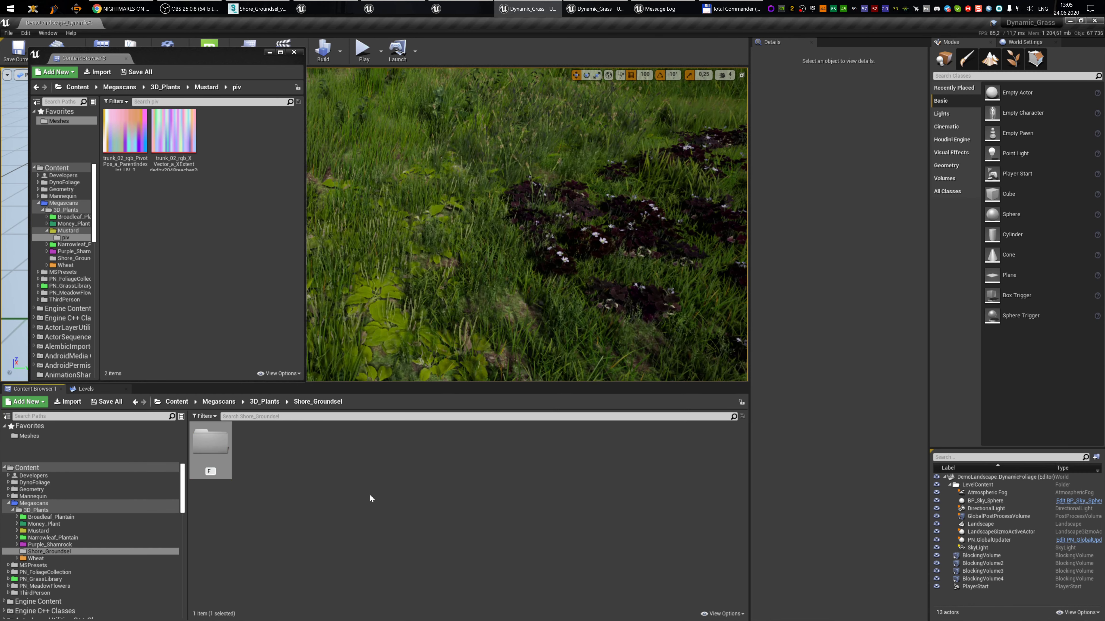
{"action": "type", "text": "oliage"}
{"action": "key", "text": "Return"}
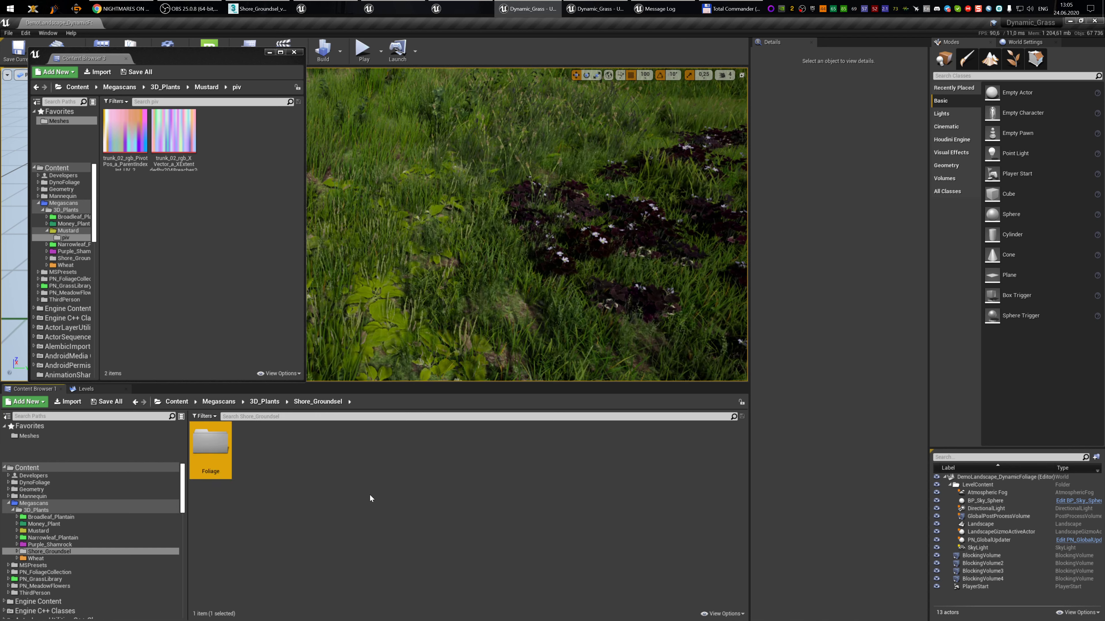
- Create a second subfolder named piv in Shore_Groundsel
{"action": "right_click", "coordinate": [351, 456]}
{"action": "left_click", "coordinate": [381, 195]}
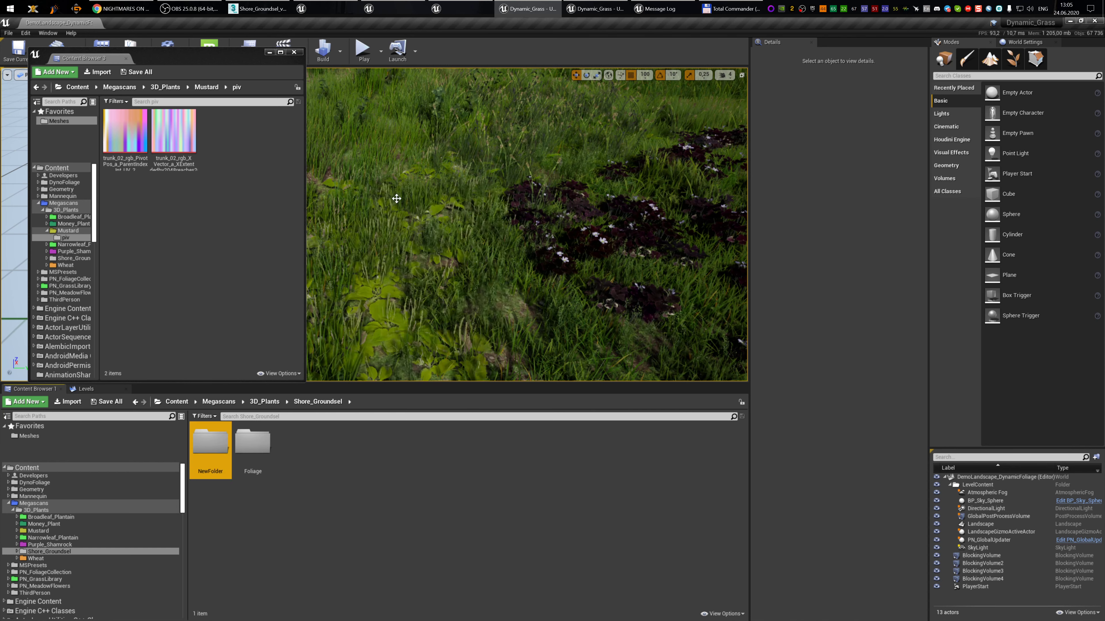
{"action": "type", "text": "piv"}
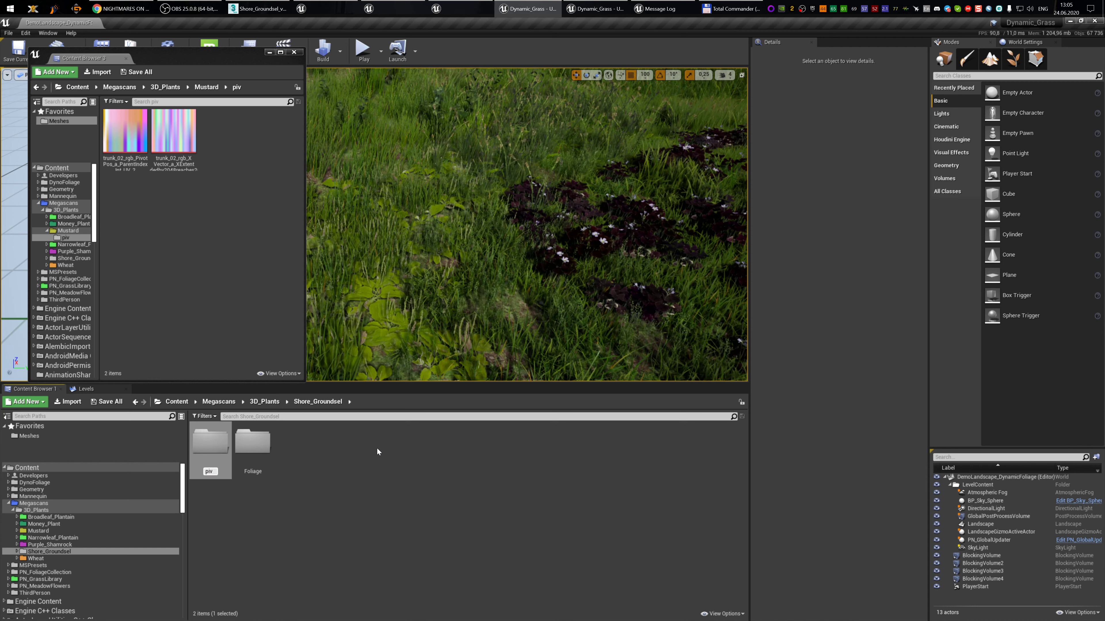
{"action": "key", "text": "Return"}
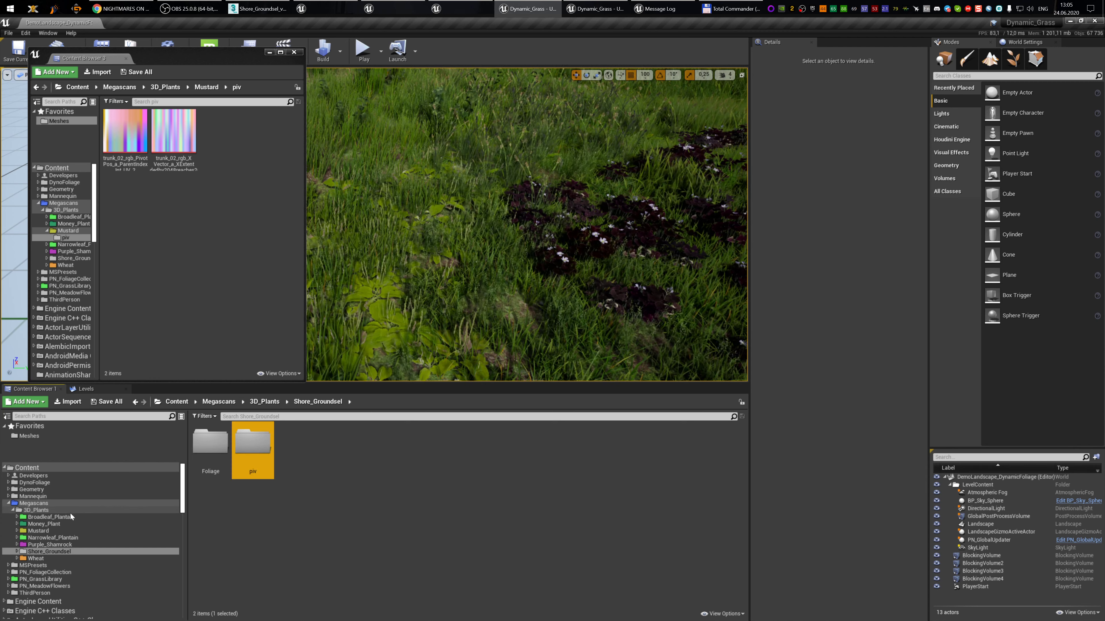
- Expand PN_FoliageCollection and MSPresets in the project's folder tree and view the contents of MSPresets/Foliage_Material
{"action": "scroll", "coordinate": [87, 519], "scroll_direction": "down", "scroll_amount": 2}
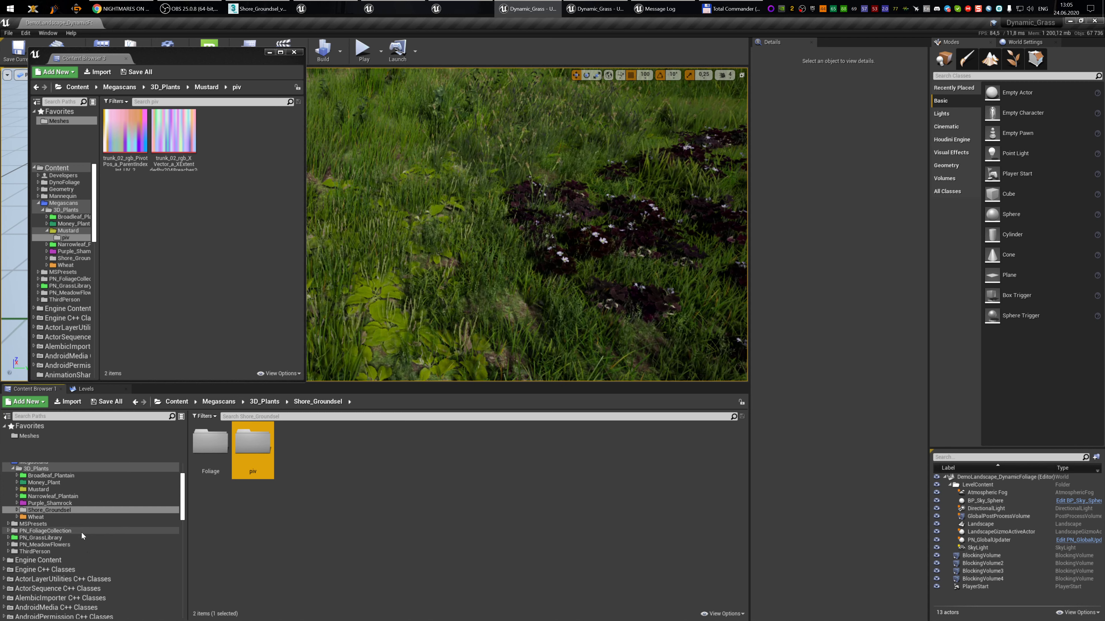
{"action": "scroll", "coordinate": [98, 532], "scroll_direction": "up", "scroll_amount": 2}
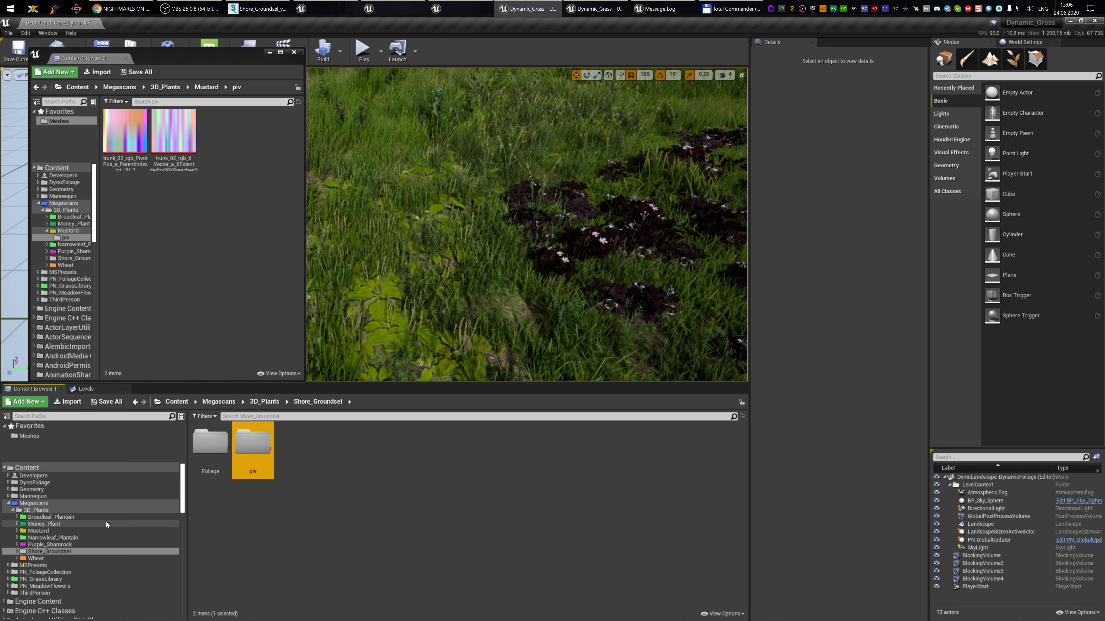
{"action": "scroll", "coordinate": [106, 522], "scroll_direction": "down", "scroll_amount": 1}
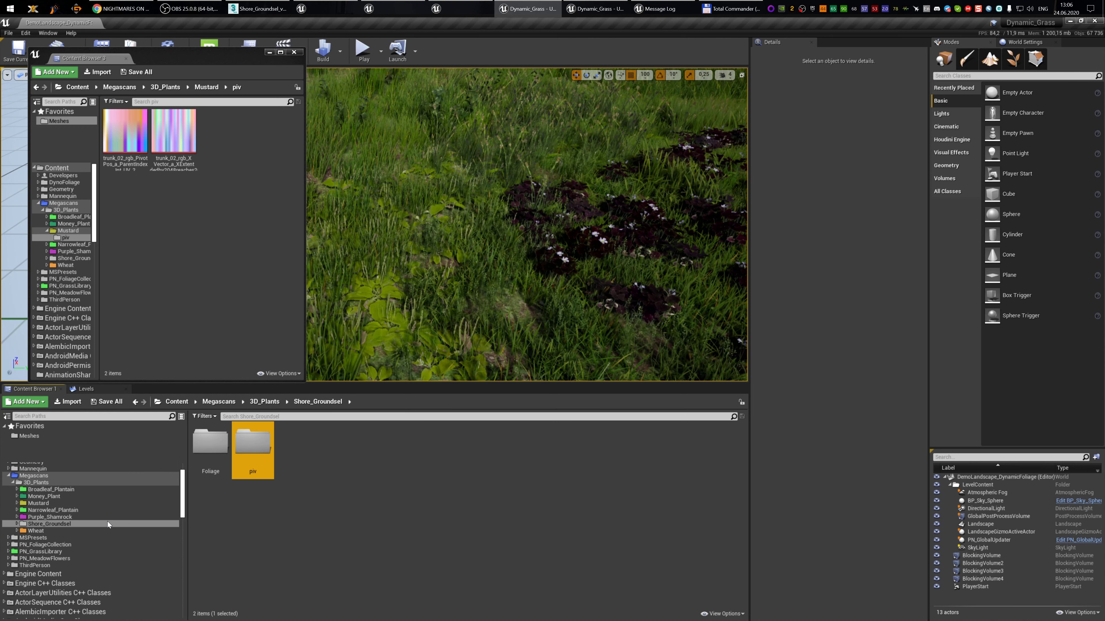
{"action": "left_click", "coordinate": [8, 545]}
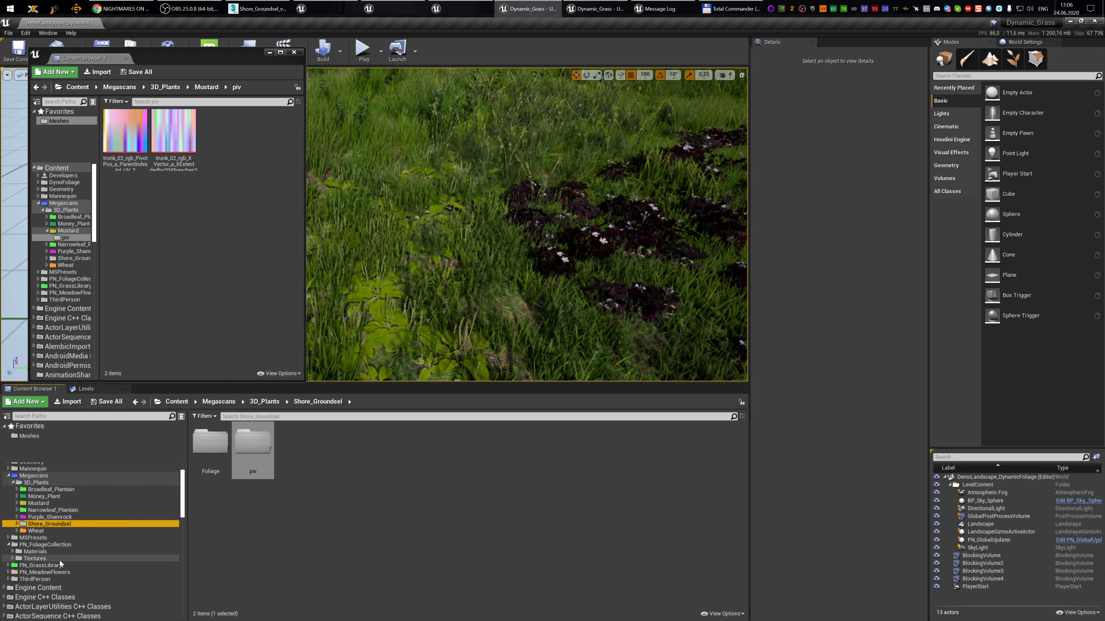
{"action": "left_click", "coordinate": [14, 551]}
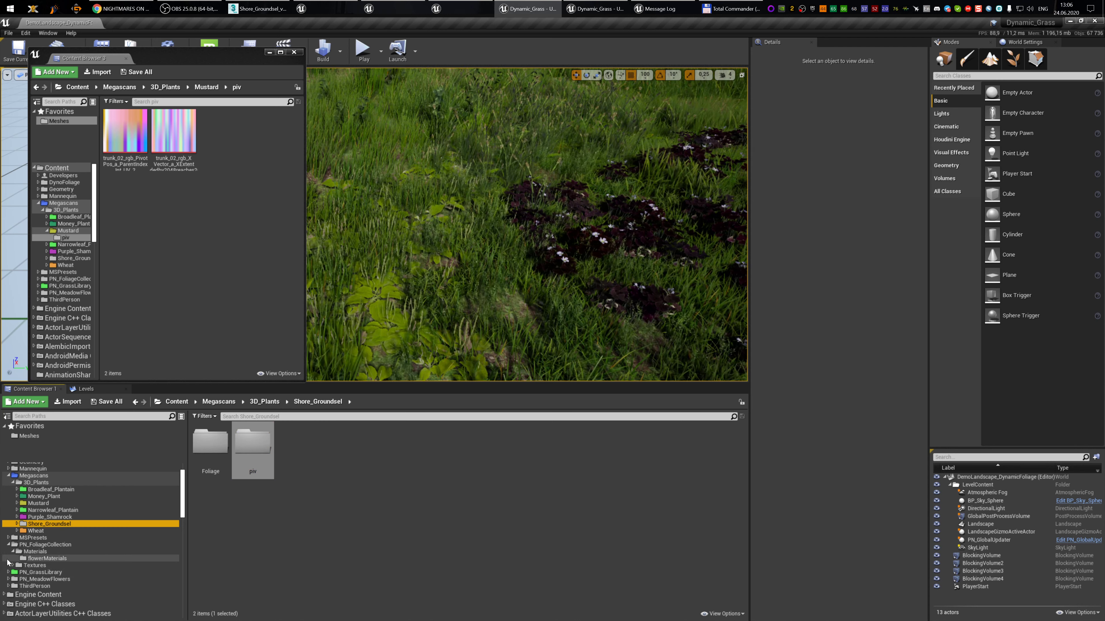
{"action": "left_click", "coordinate": [8, 538]}
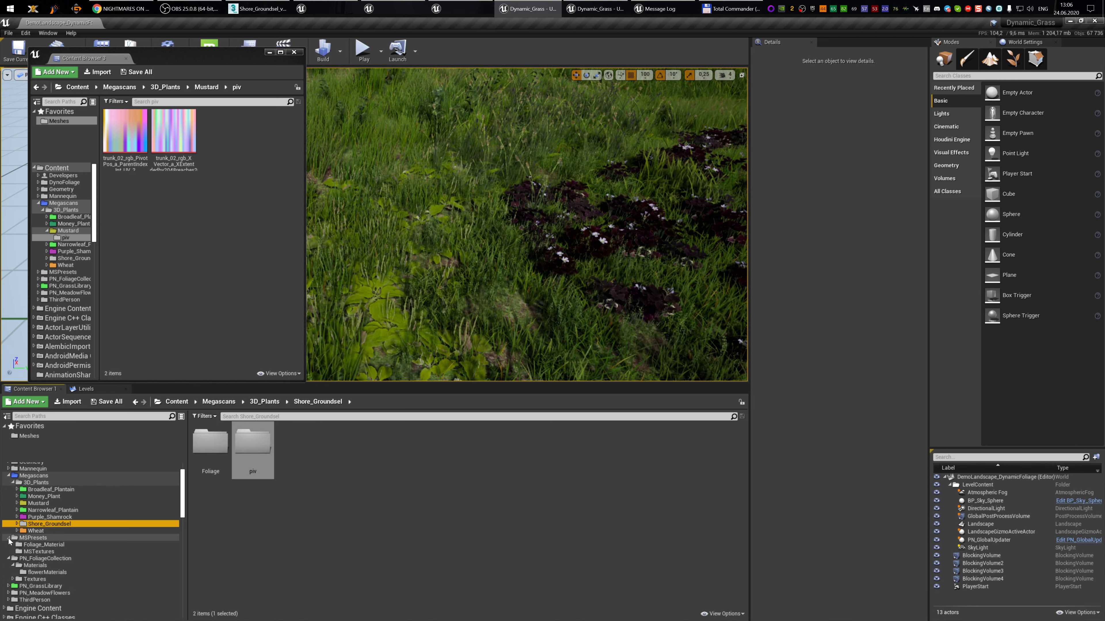
{"action": "left_click", "coordinate": [51, 545]}
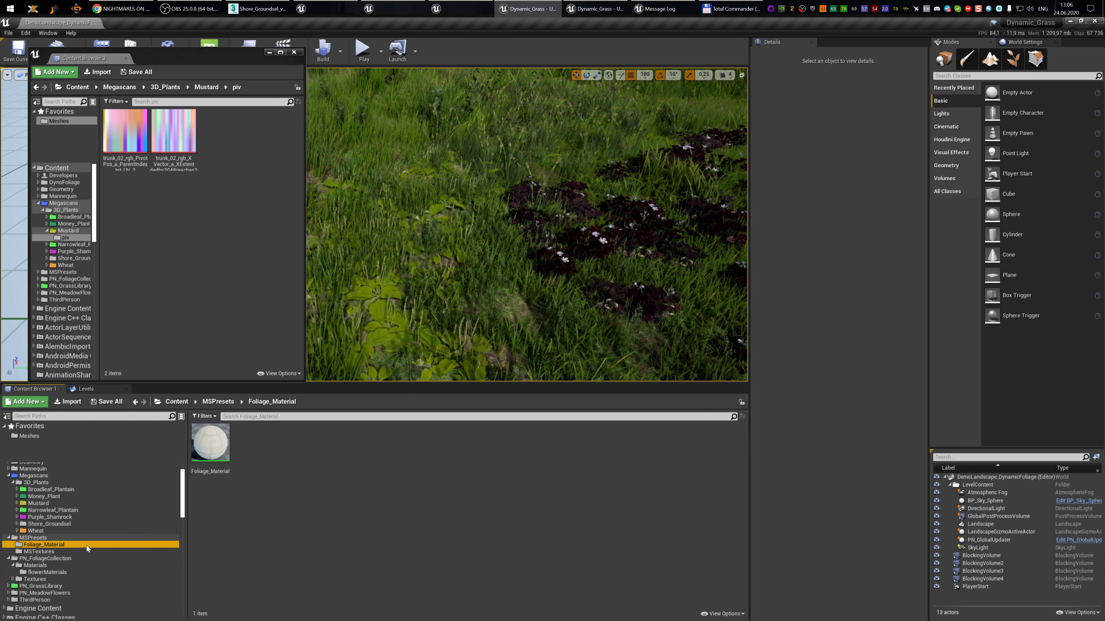
- Look through PN_FoliageCollection's Materials folder and its flowerMaterials subfolder for foliage materials
{"action": "scroll", "coordinate": [56, 481], "scroll_direction": "down", "scroll_amount": 3}
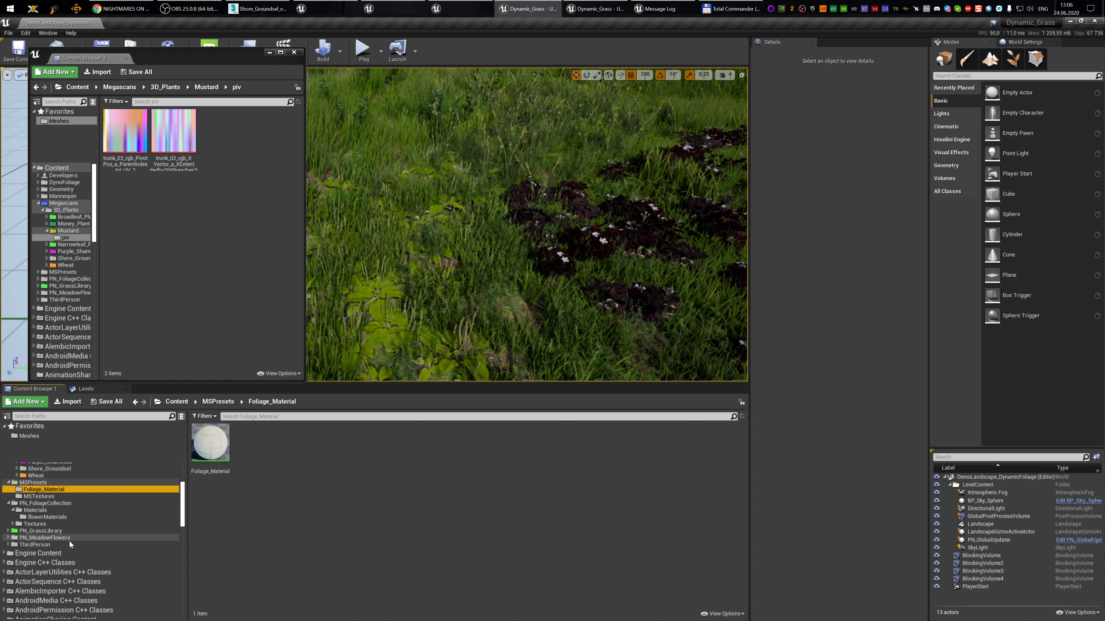
{"action": "scroll", "coordinate": [81, 539], "scroll_direction": "up", "scroll_amount": 2}
{"action": "scroll", "coordinate": [81, 536], "scroll_direction": "up", "scroll_amount": 4}
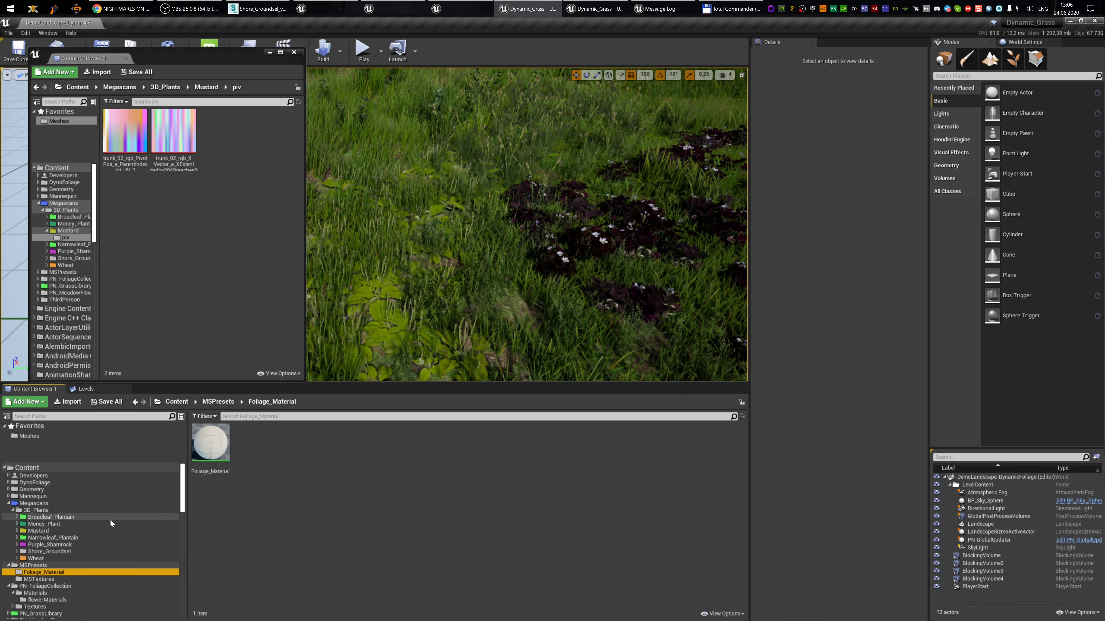
{"action": "scroll", "coordinate": [120, 541], "scroll_direction": "down", "scroll_amount": 2}
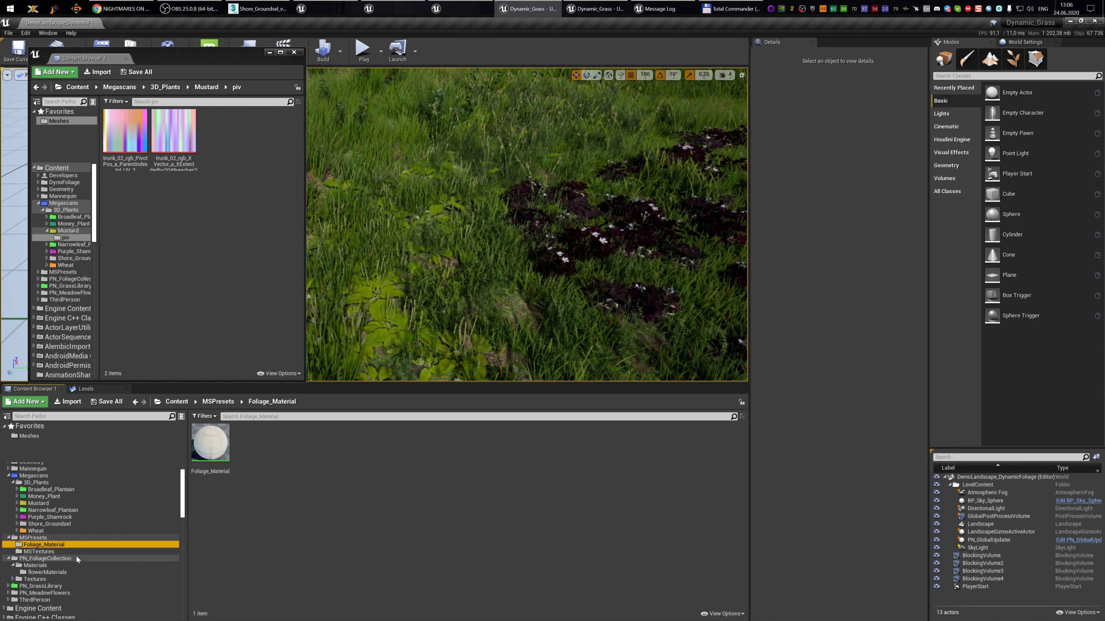
{"action": "left_click", "coordinate": [78, 566]}
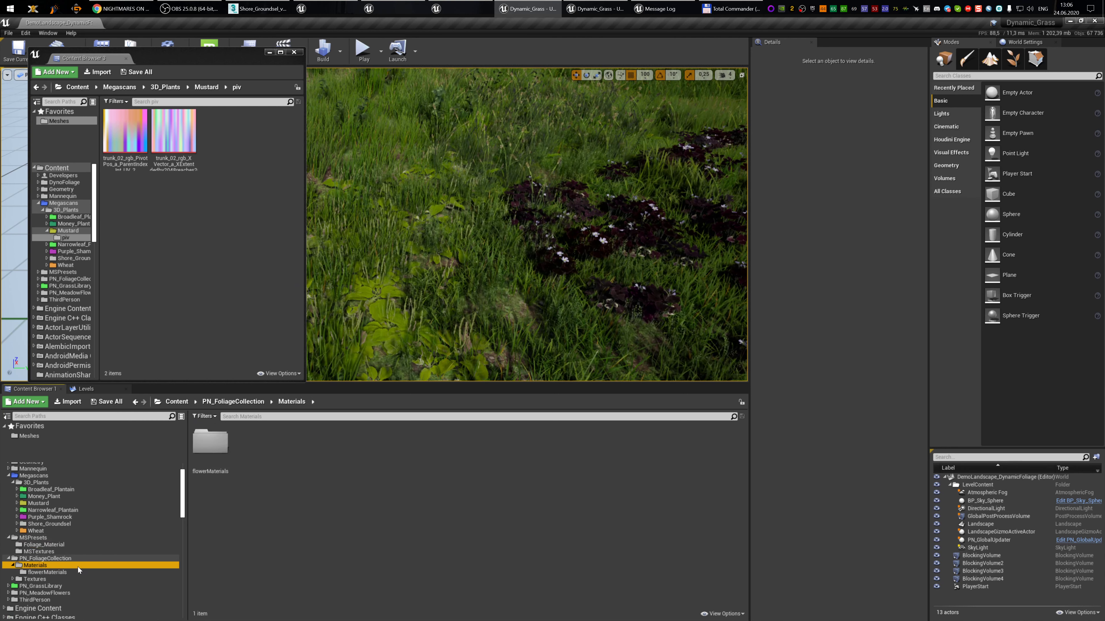
{"action": "left_click", "coordinate": [63, 573]}
{"action": "scroll", "coordinate": [64, 564], "scroll_direction": "down", "scroll_amount": 2}
- Look through PN_GrassLibrary and PN_MeadowFlowers for foliage materials, down to Materials/flowerMaterials/FlowerMaterials
{"action": "left_click", "coordinate": [65, 558]}
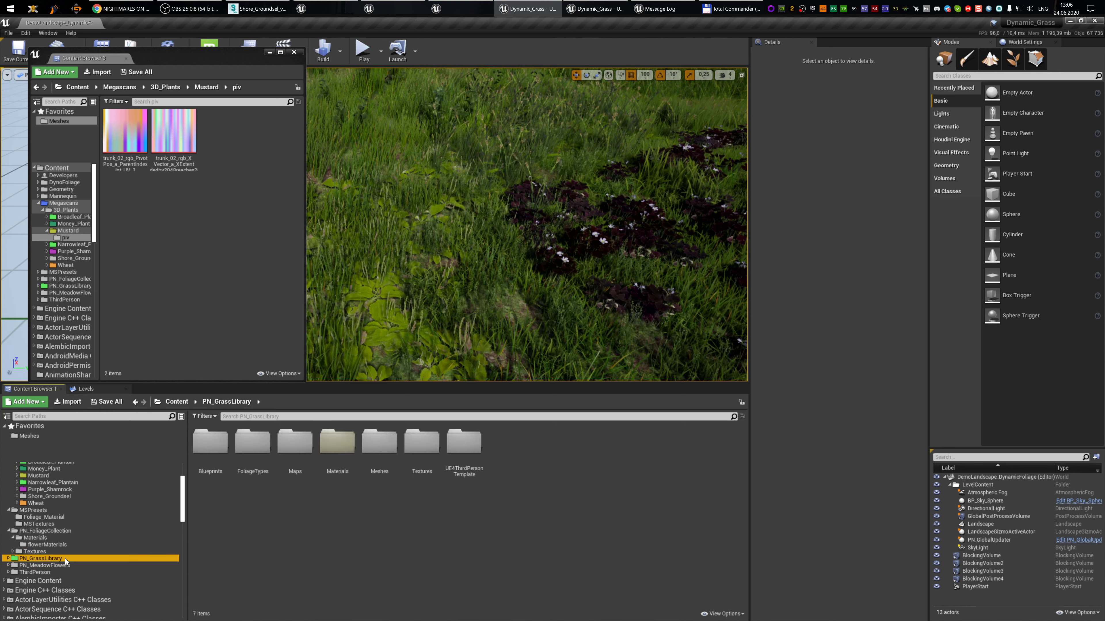
{"action": "left_click", "coordinate": [61, 567]}
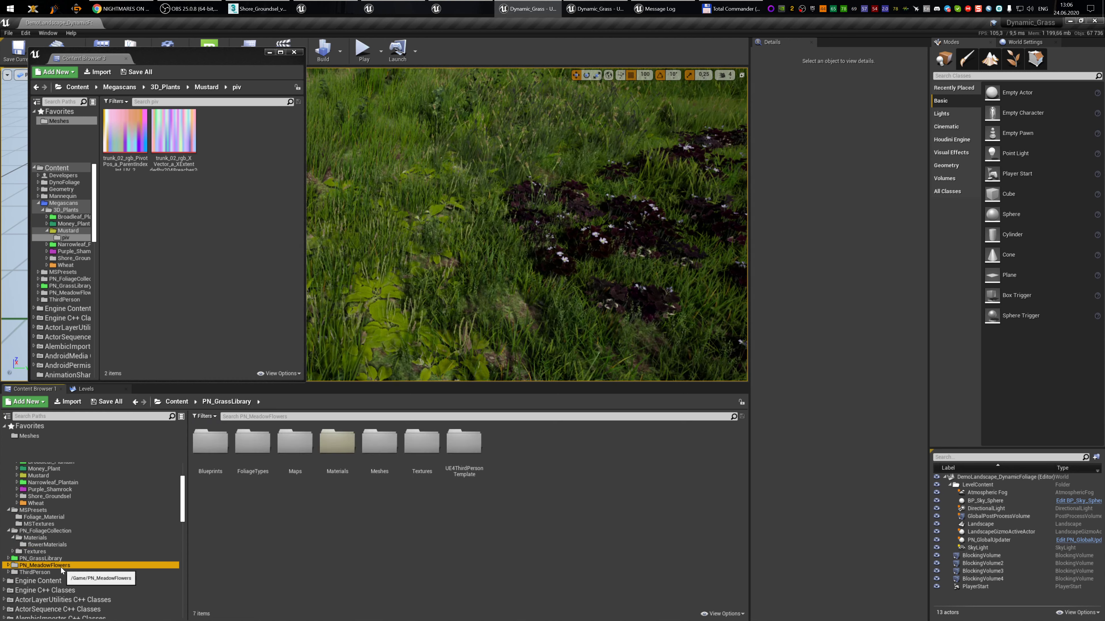
{"action": "left_click", "coordinate": [8, 565]}
{"action": "scroll", "coordinate": [98, 564], "scroll_direction": "down", "scroll_amount": 2}
{"action": "left_click", "coordinate": [48, 550]}
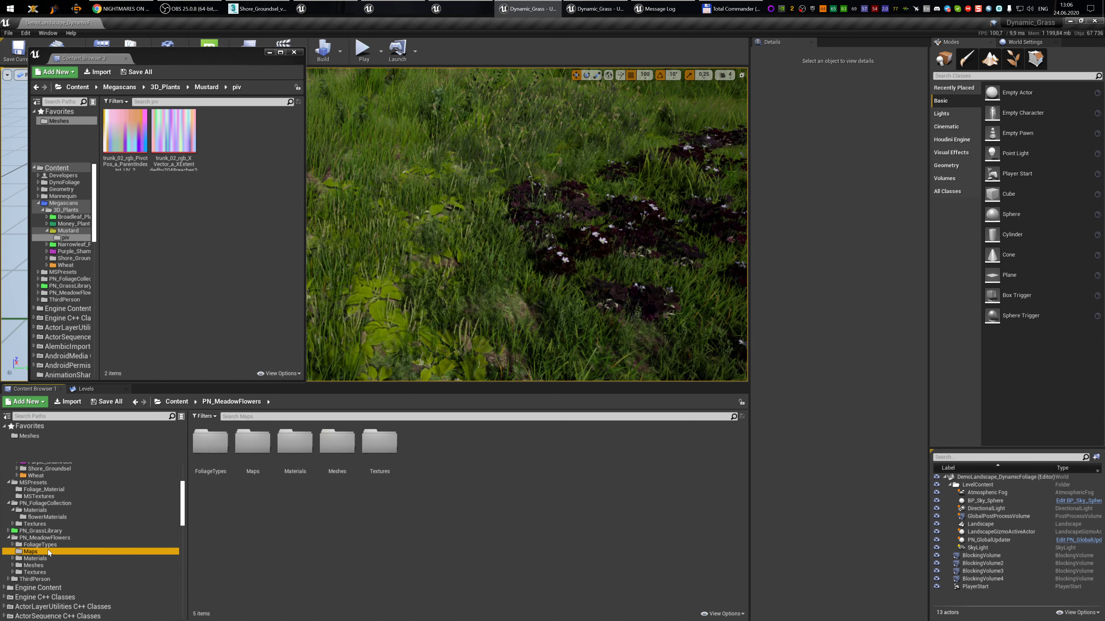
{"action": "double_click", "coordinate": [66, 559]}
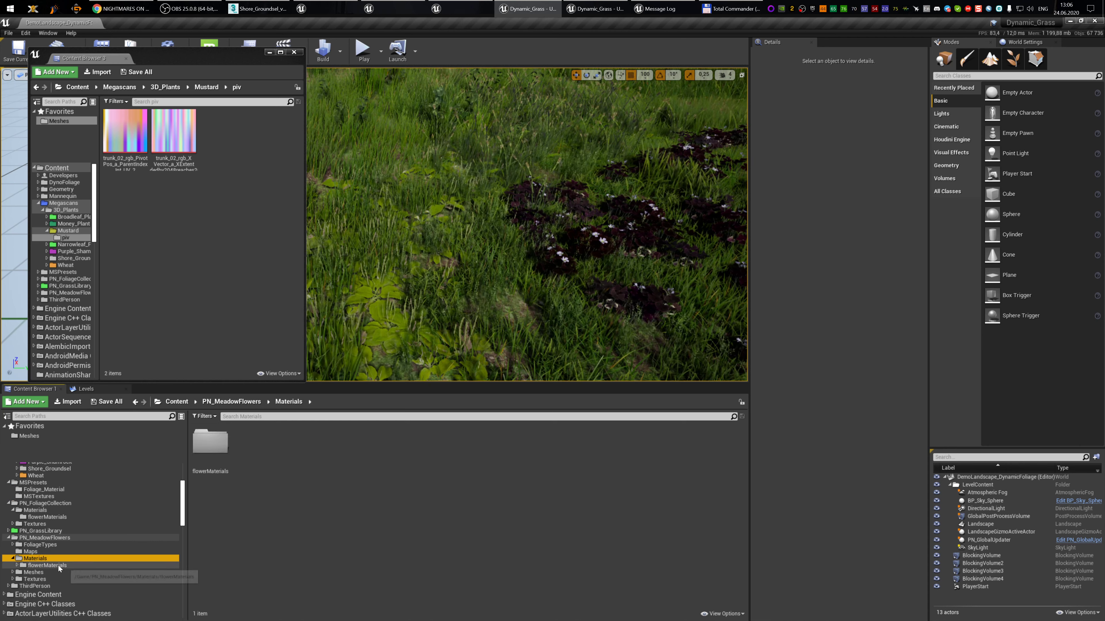
{"action": "double_click", "coordinate": [95, 564]}
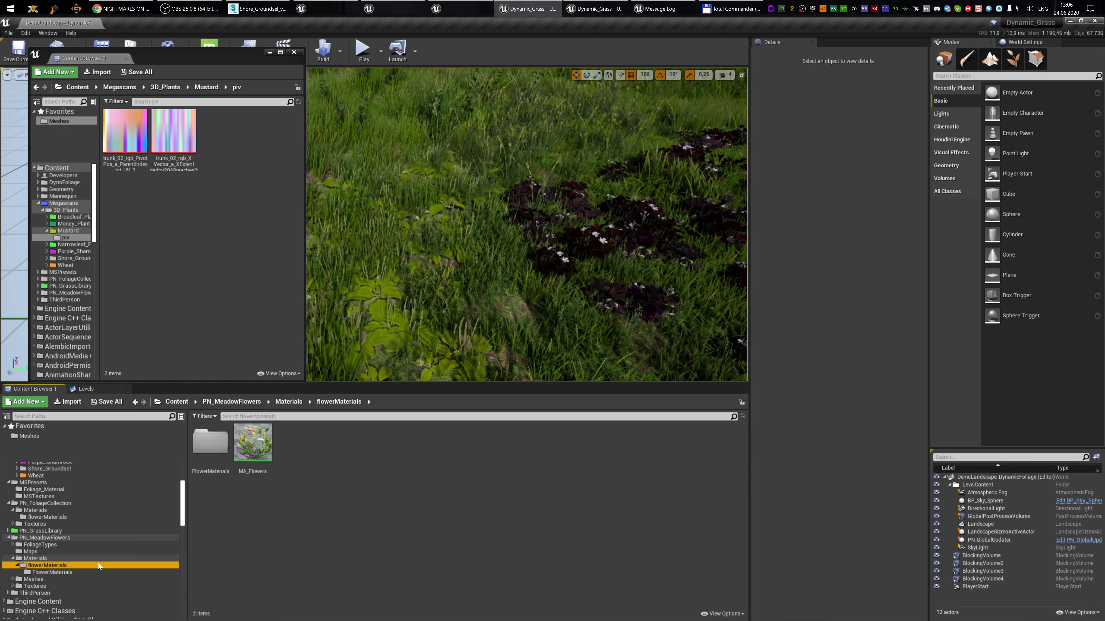
{"action": "left_click", "coordinate": [54, 573]}
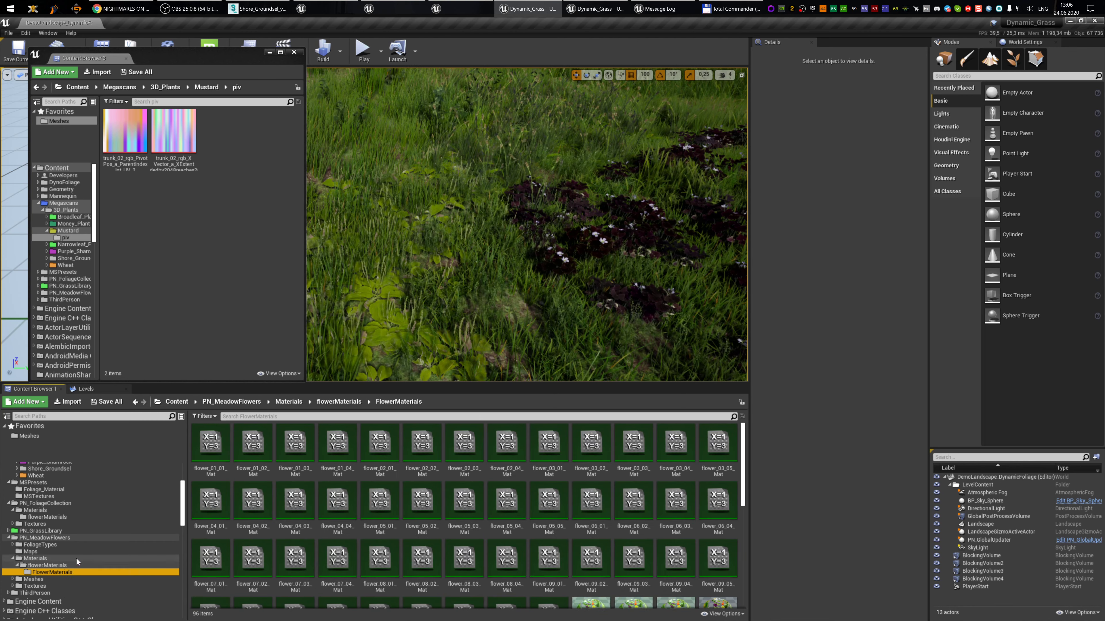
- View the FoliageTypes folder of PN_MeadowFlowers and collapse the PN_FoliageCollection and PN_MeadowFlowers folder trees
{"action": "left_click", "coordinate": [54, 546]}
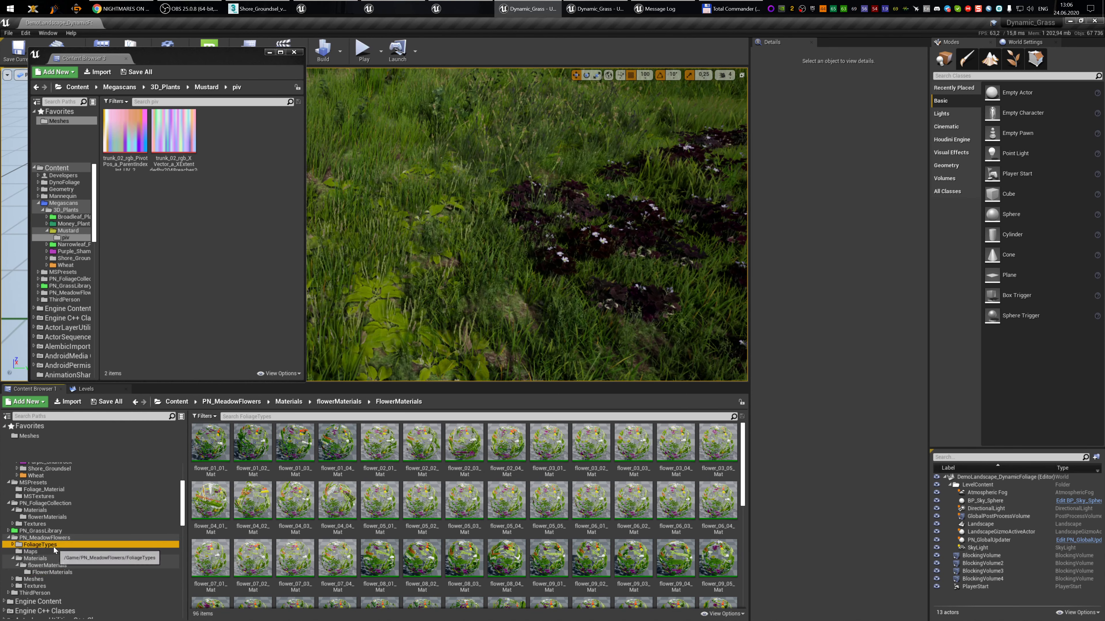
{"action": "left_click", "coordinate": [12, 545]}
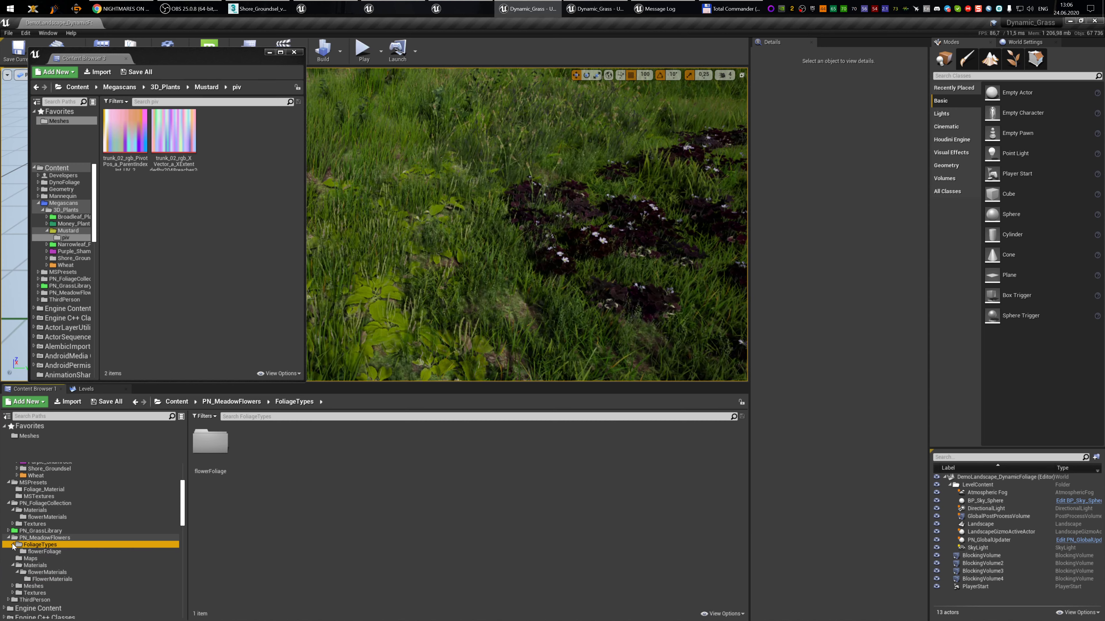
{"action": "scroll", "coordinate": [127, 525], "scroll_direction": "up", "scroll_amount": 2}
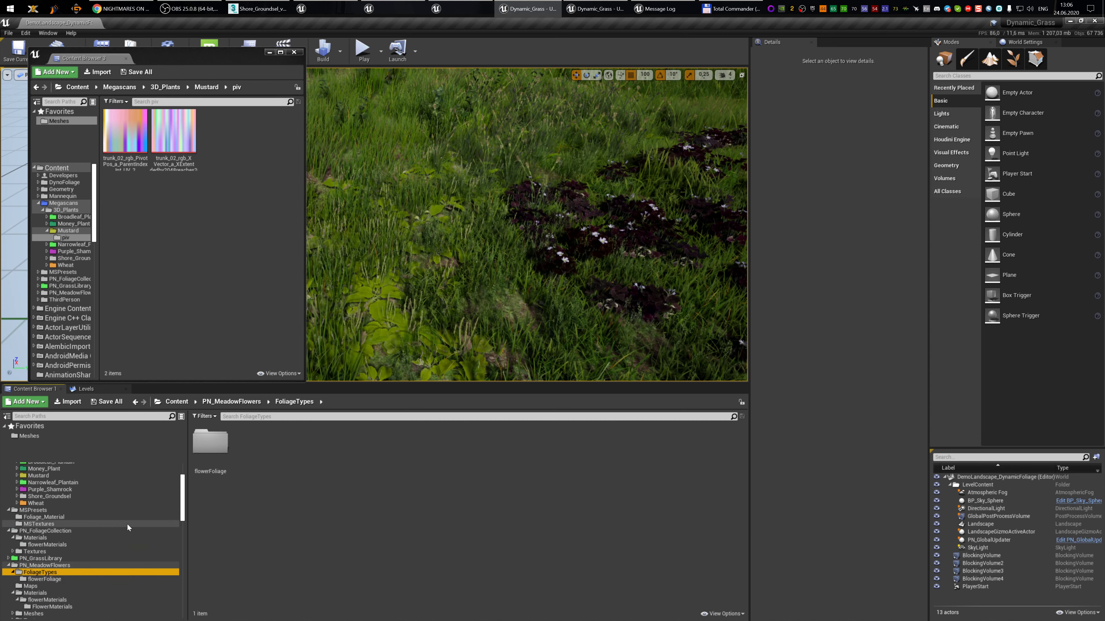
{"action": "left_click", "coordinate": [9, 531]}
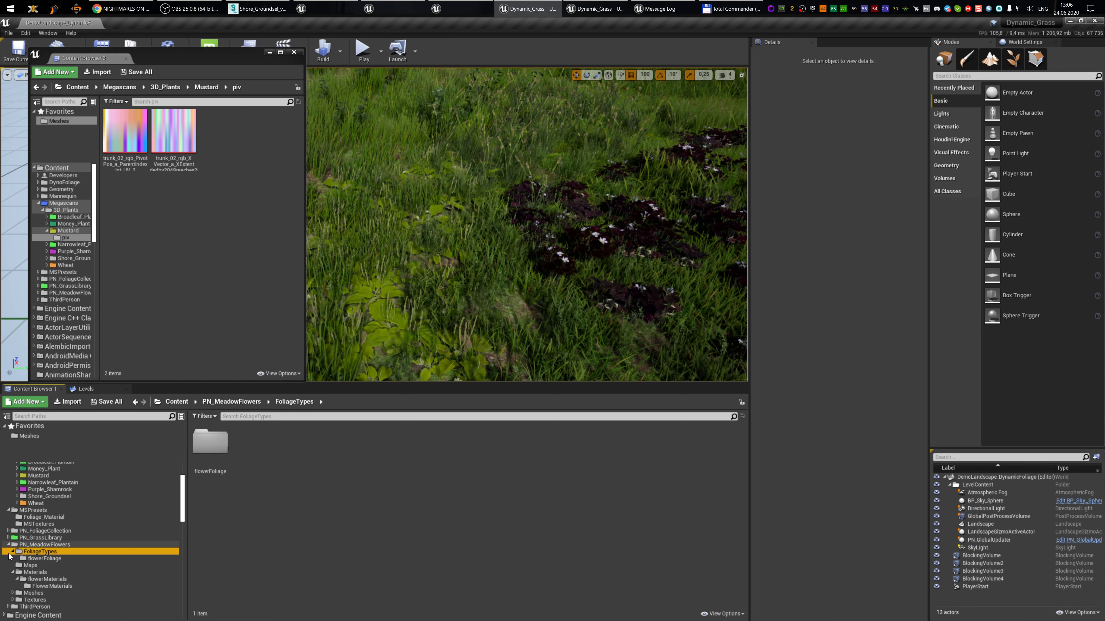
{"action": "left_click", "coordinate": [8, 545]}
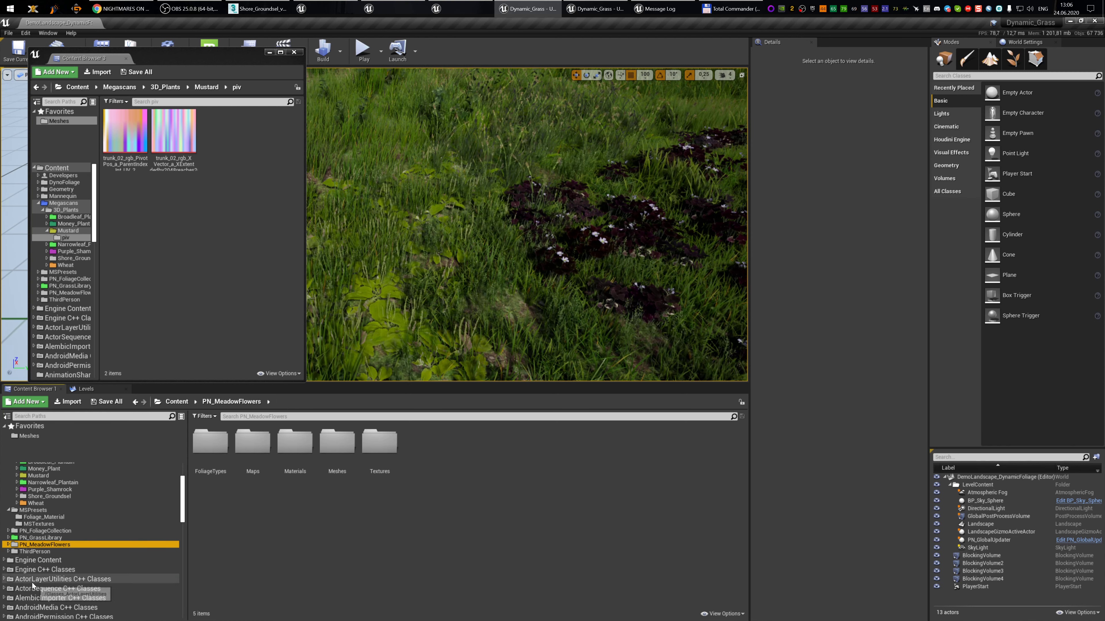
- Expand PN_FoliageCollection again and view the contents of its Materials/flowerMaterials folder
{"action": "left_click", "coordinate": [43, 538]}
{"action": "double_click", "coordinate": [44, 531]}
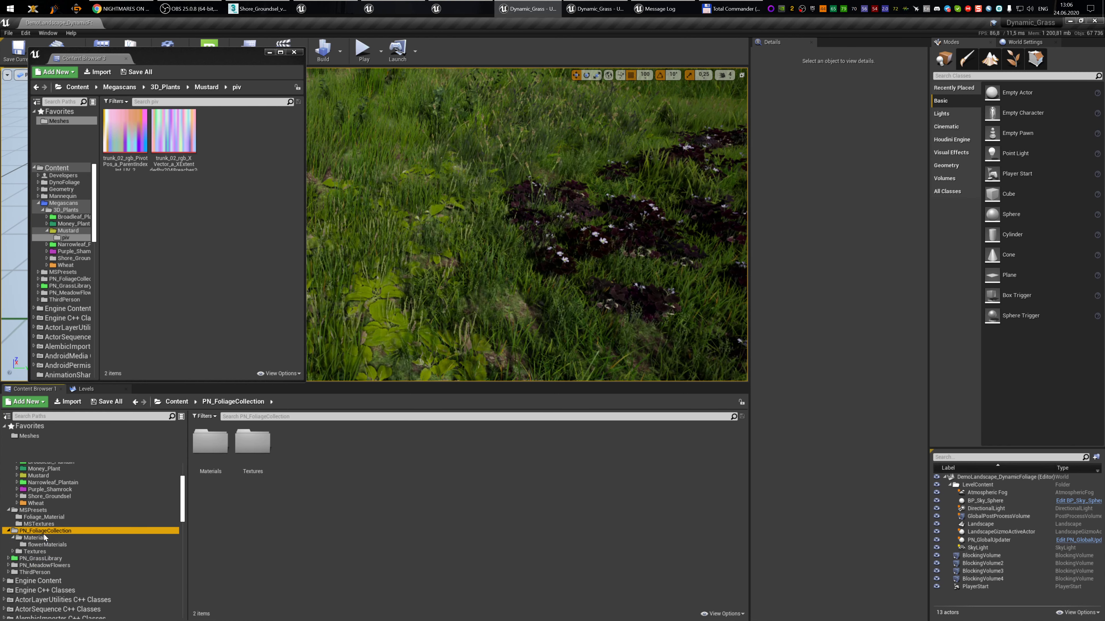
{"action": "left_click", "coordinate": [88, 538]}
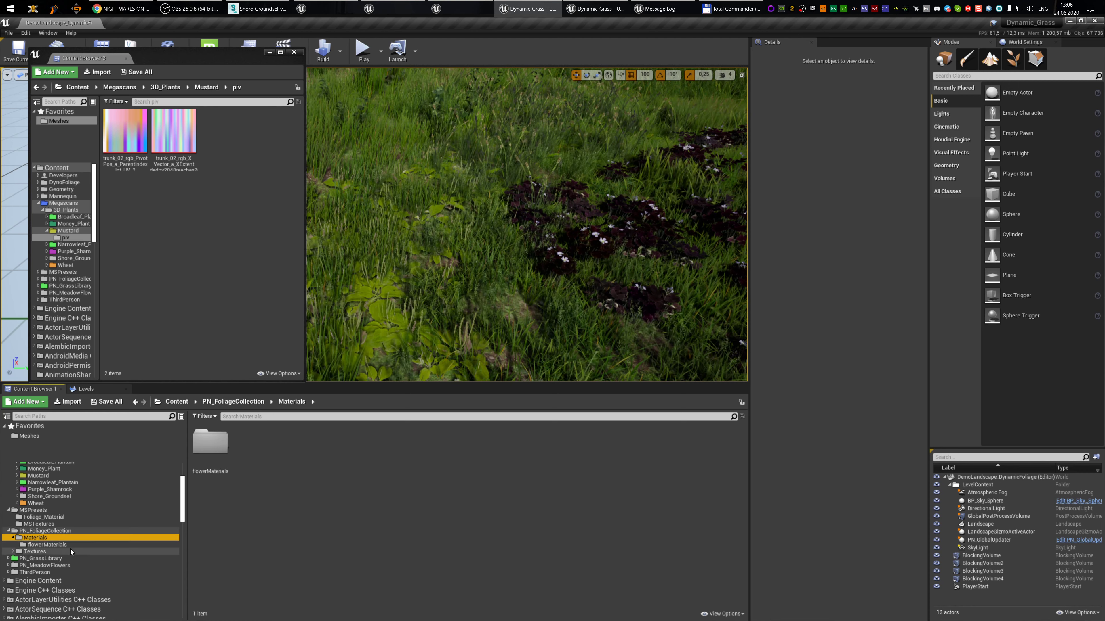
{"action": "left_click", "coordinate": [56, 544]}
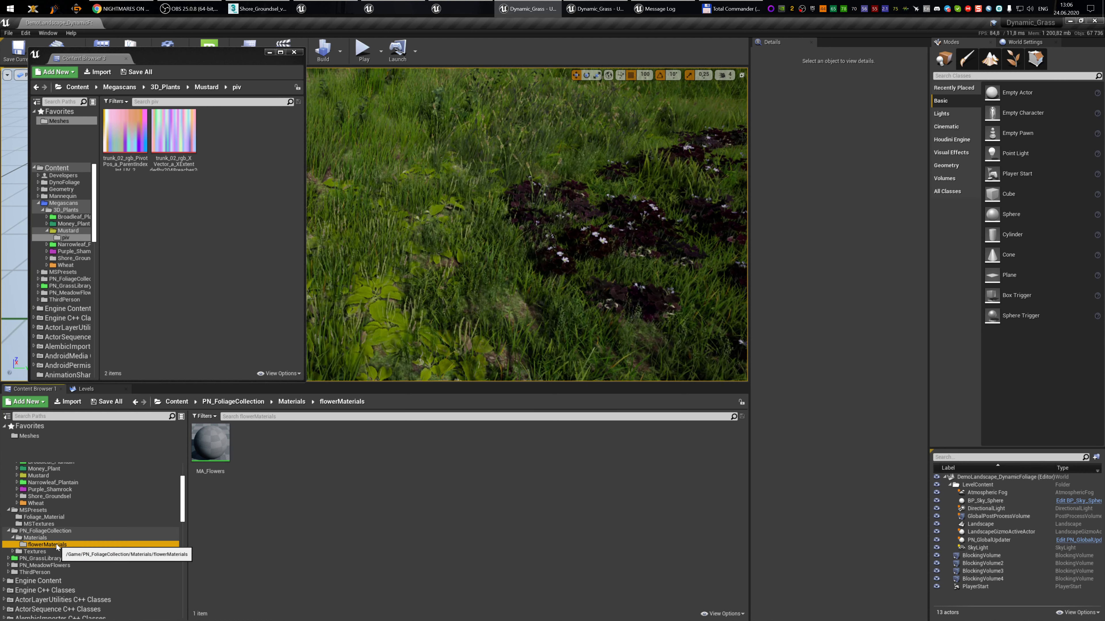
- View the assets in Megascans/3D_Plants/Broadleaf_Plantain and examine the broad-leaved plants in the level
{"action": "scroll", "coordinate": [66, 536], "scroll_direction": "up", "scroll_amount": 3}
{"action": "left_click", "coordinate": [60, 504]}
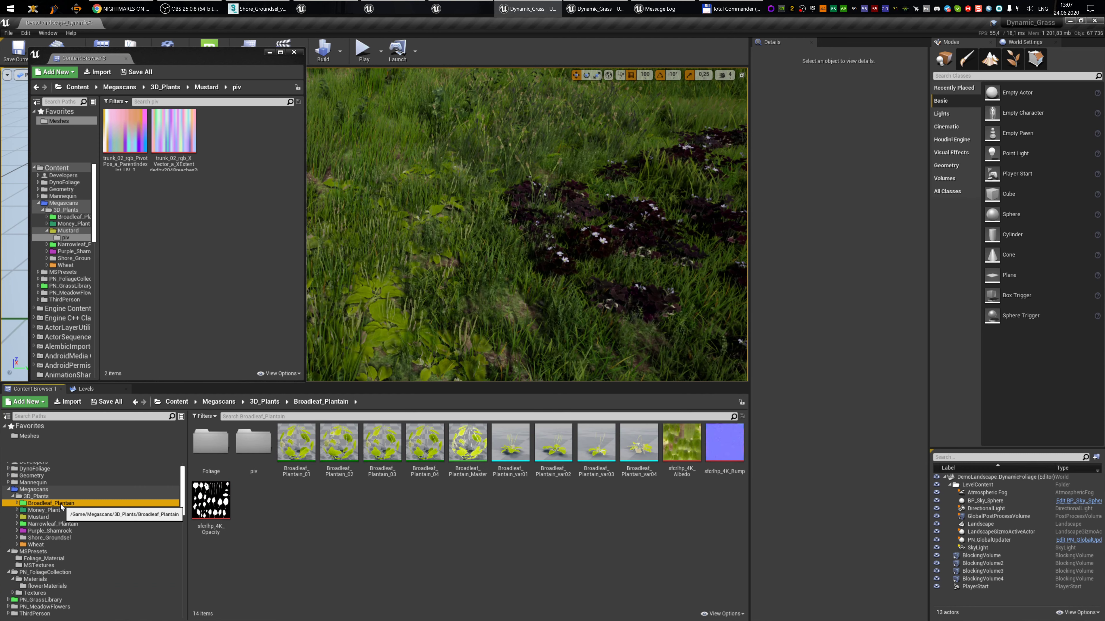
{"action": "right_click_drag", "start_coordinate": [435, 261], "coordinate": [366, 292]}
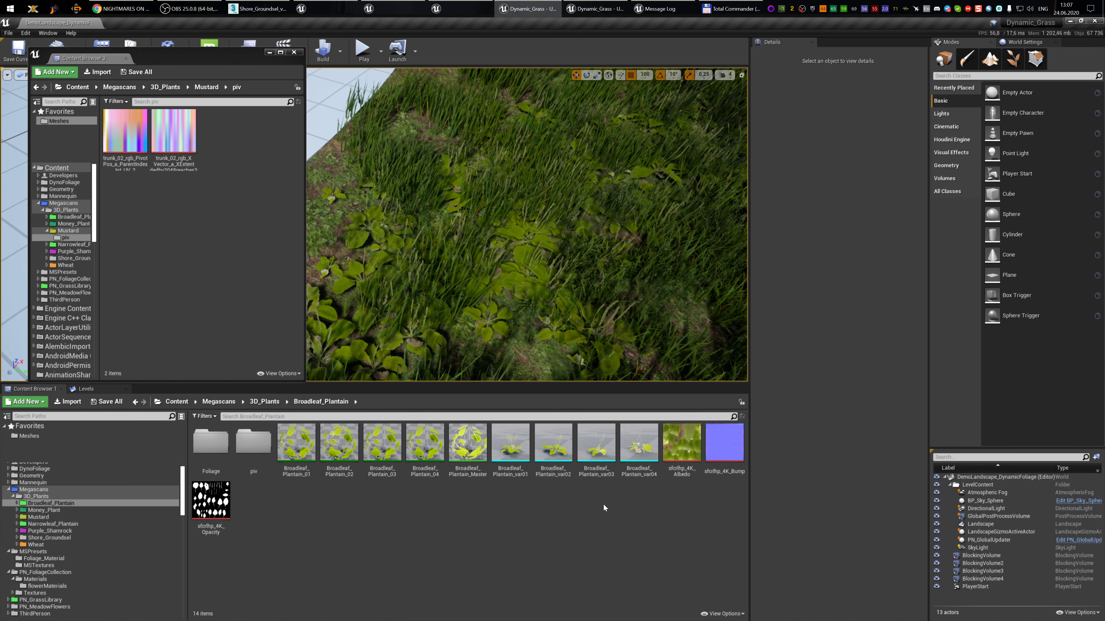
- Duplicate the Money_Plant_Master material in the Money_Plant folder as Shore_Groundsel_Master and move the copy into the Shore_Groundsel folder
{"action": "left_click", "coordinate": [77, 510]}
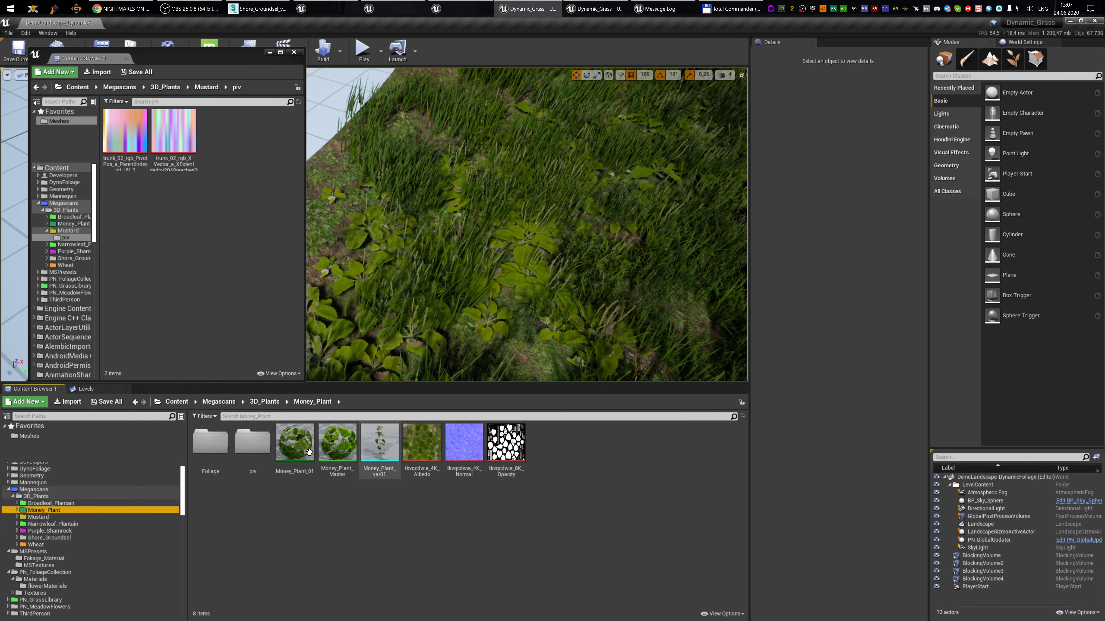
{"action": "left_click", "coordinate": [337, 451]}
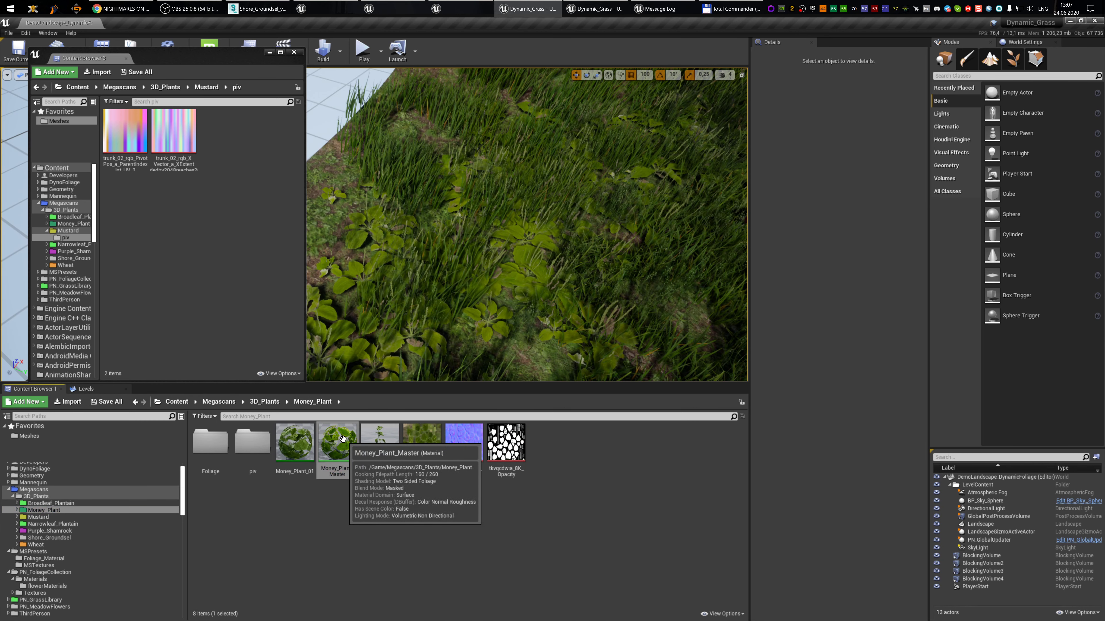
{"action": "right_click", "coordinate": [339, 454]}
{"action": "left_click", "coordinate": [373, 273]}
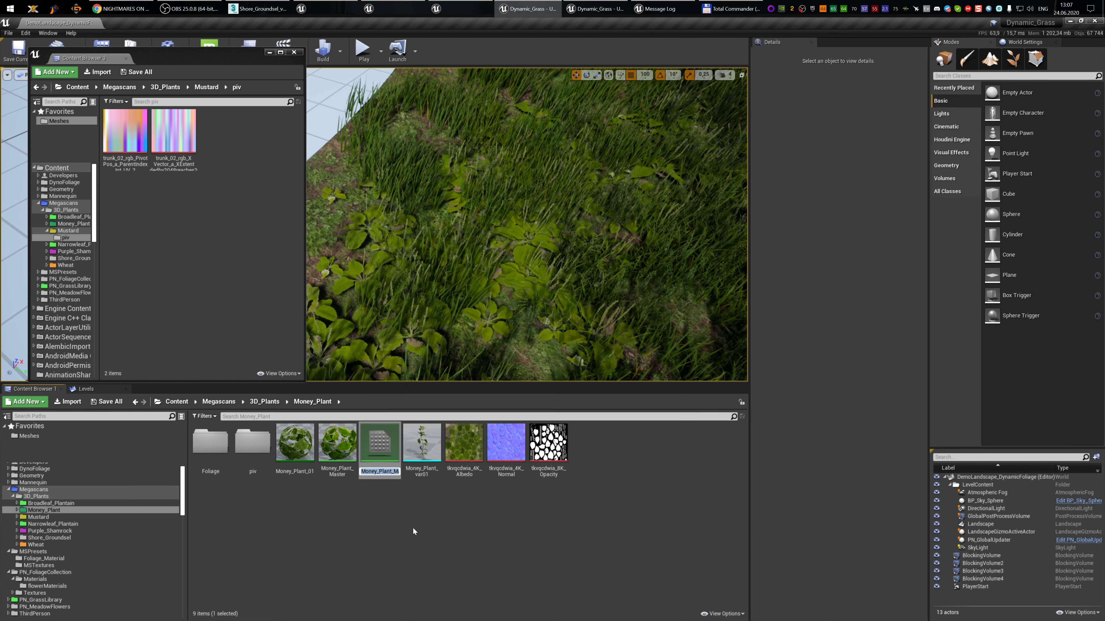
{"action": "key", "text": "End"}
{"action": "key", "text": "BackSpace"}
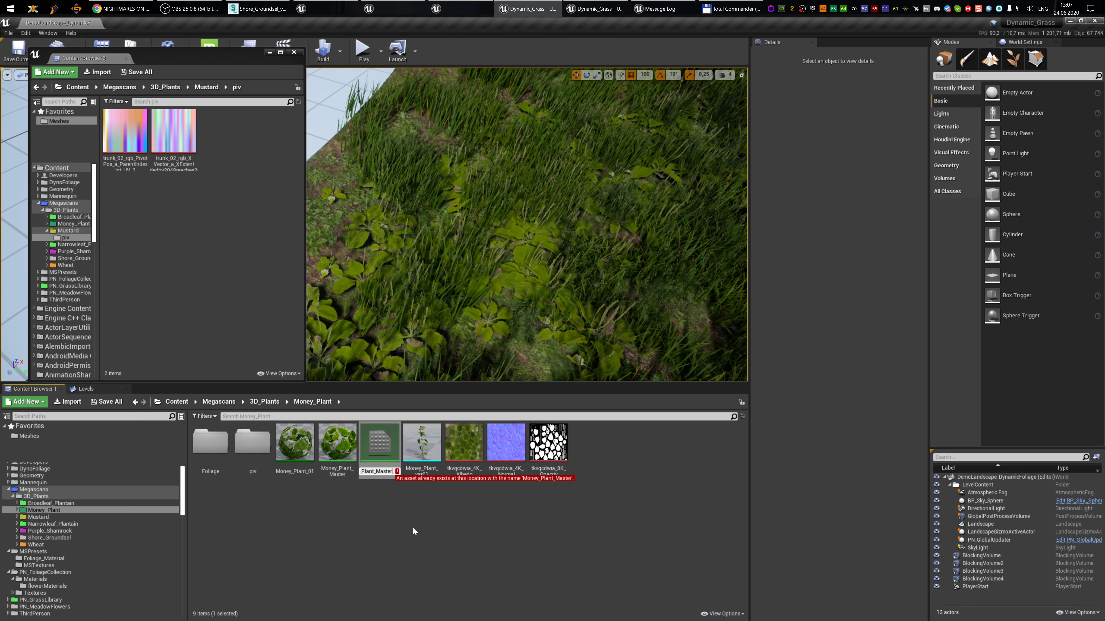
{"action": "key", "text": "ctrl+a"}
{"action": "type", "text": "Shore Groundsel"}
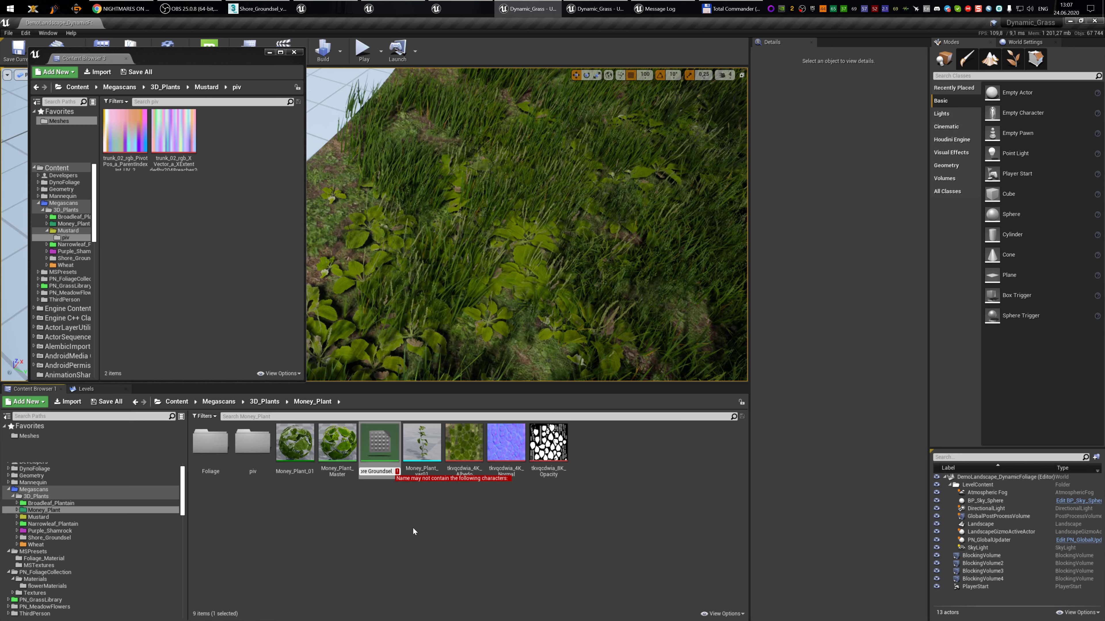
{"action": "key", "text": "BackSpace"}
{"action": "type", "text": "_"}
{"action": "key", "text": "Return"}
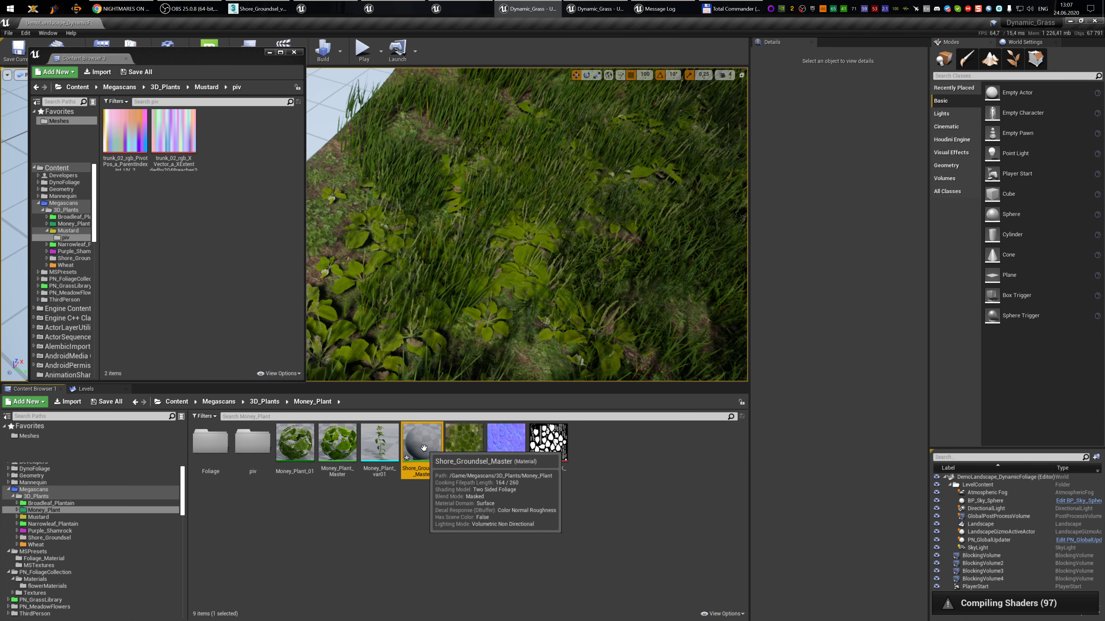
{"action": "left_click_drag", "start_coordinate": [425, 448], "coordinate": [66, 541]}
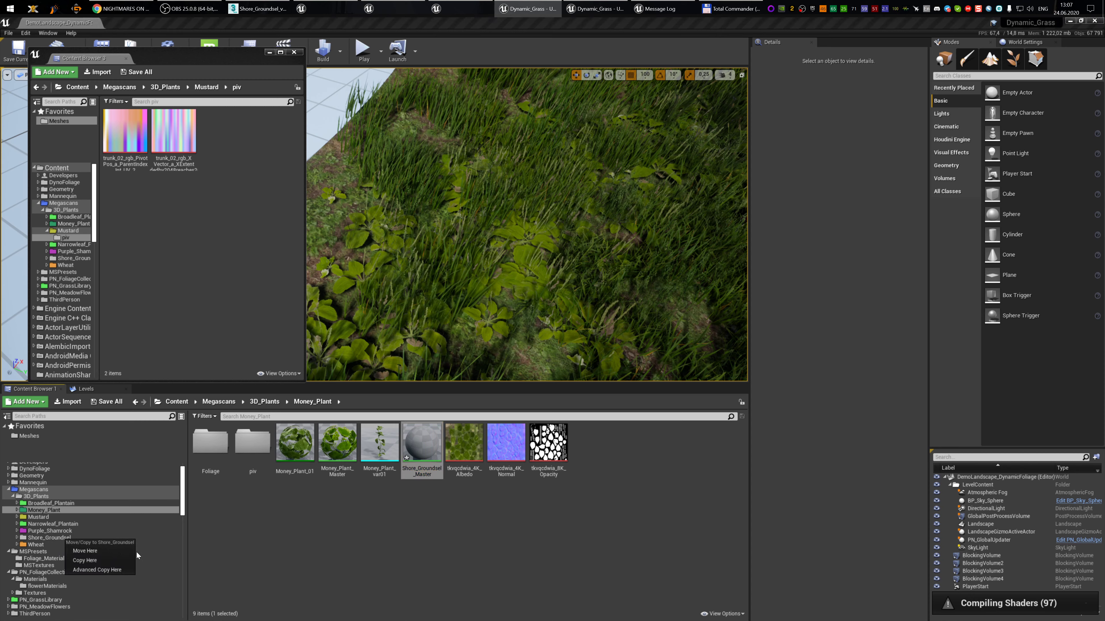
{"action": "left_click", "coordinate": [117, 552]}
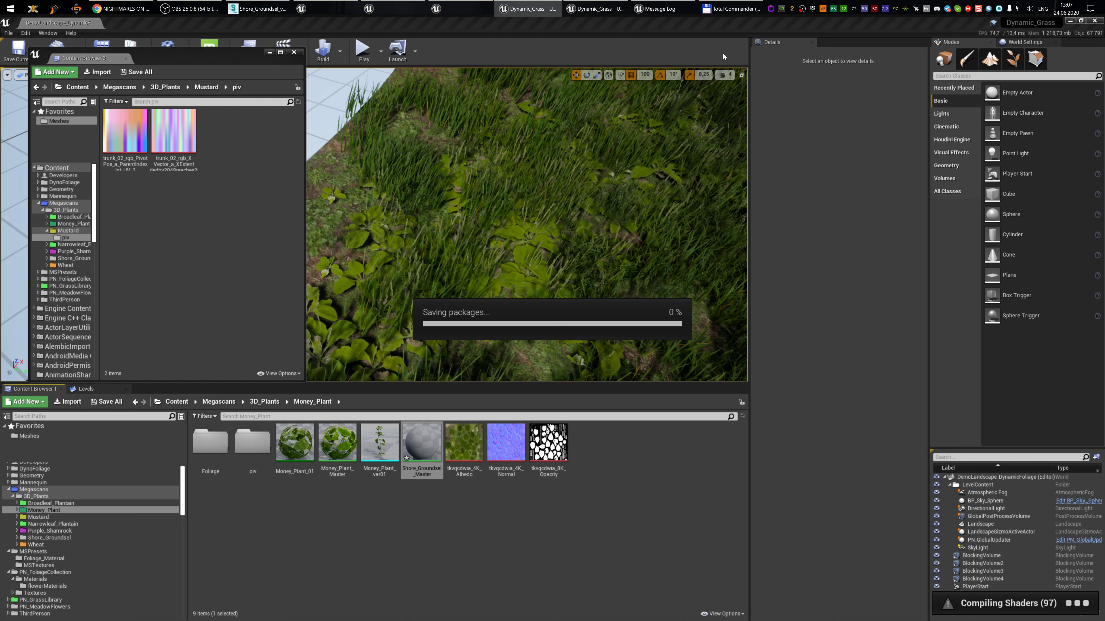
- Open XnView and browse to D:\usr\play to locate the MegaScans folder
{"action": "mouse_move", "coordinate": [169, 618]}
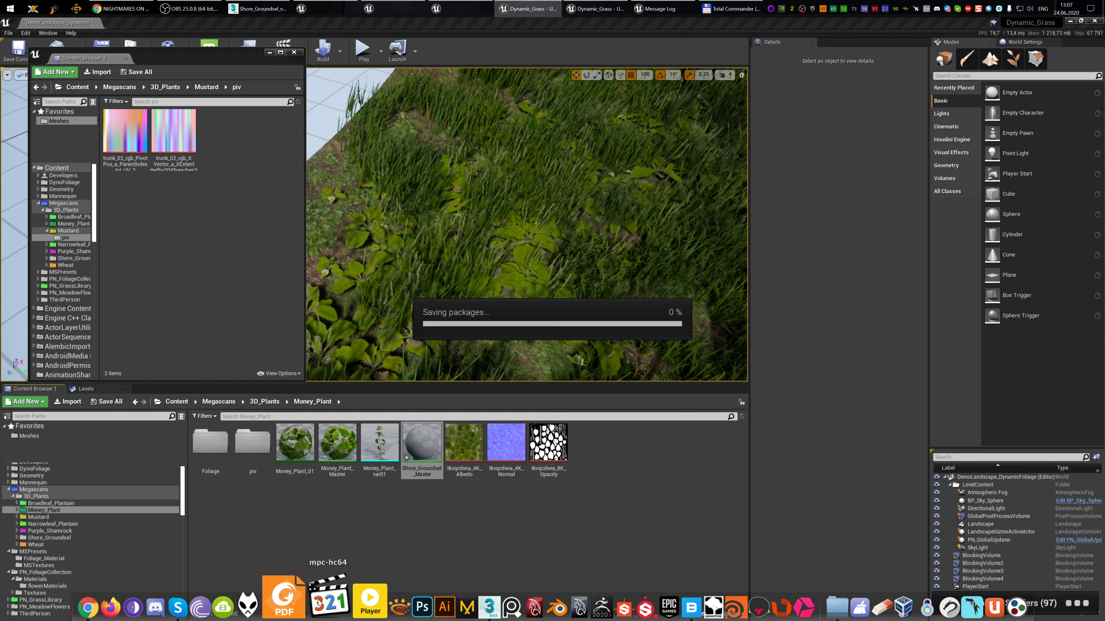
{"action": "left_click", "coordinate": [365, 601]}
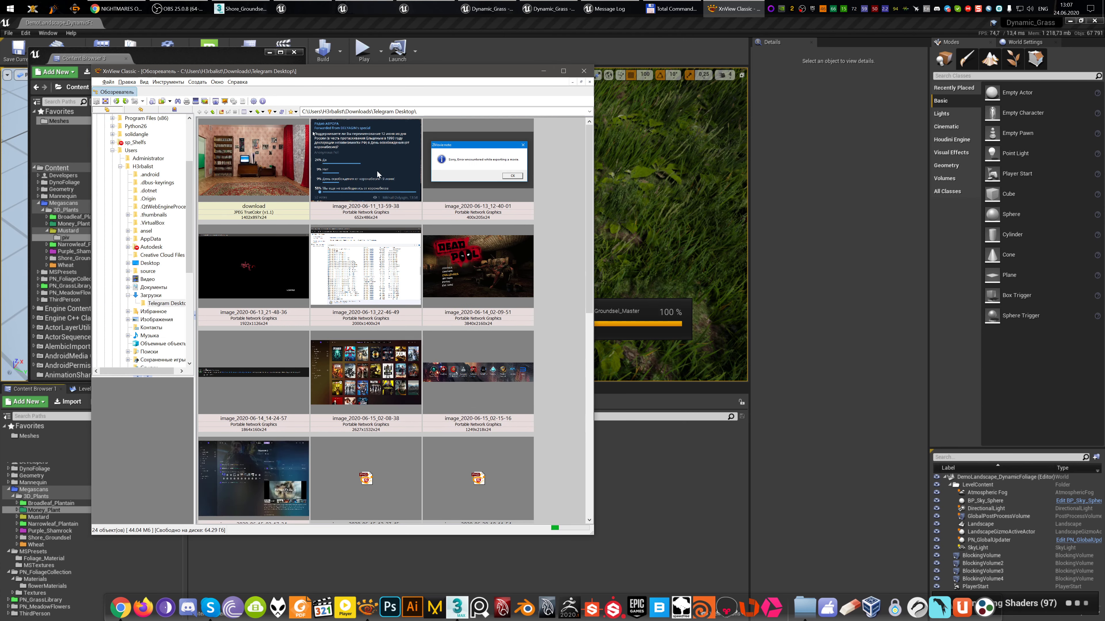
{"action": "left_click_drag", "start_coordinate": [190, 208], "coordinate": [195, 294]}
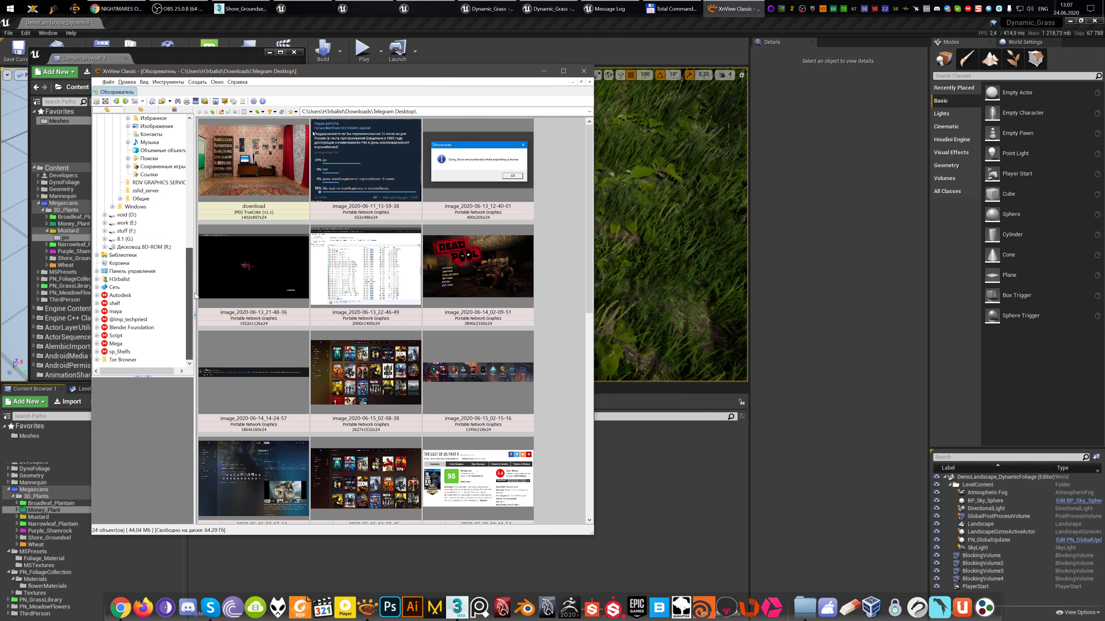
{"action": "left_click", "coordinate": [129, 214]}
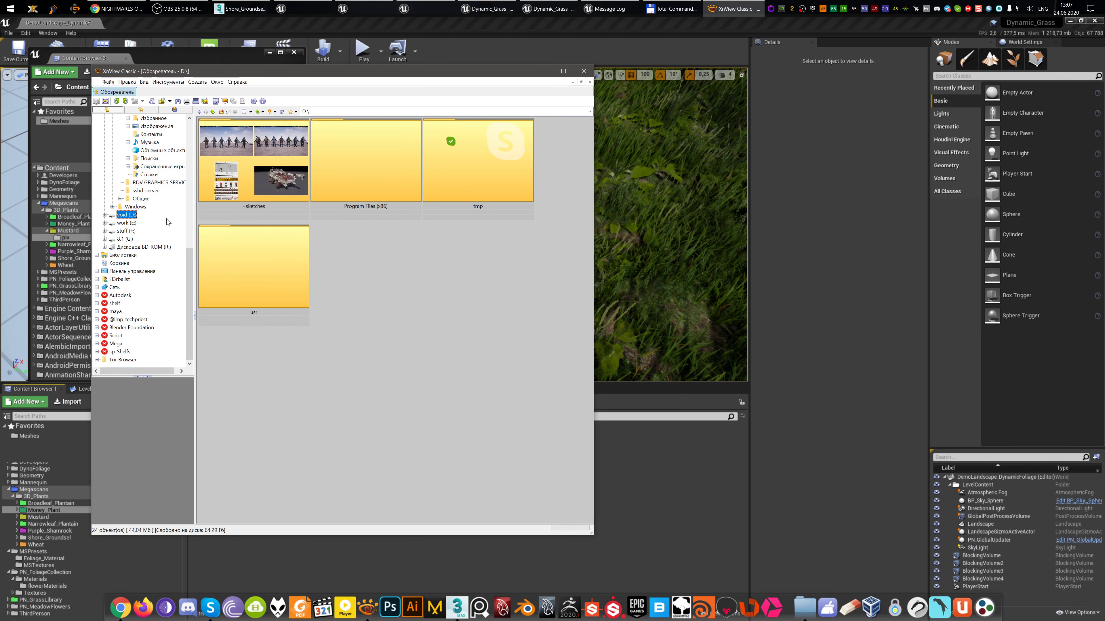
{"action": "double_click", "coordinate": [257, 296]}
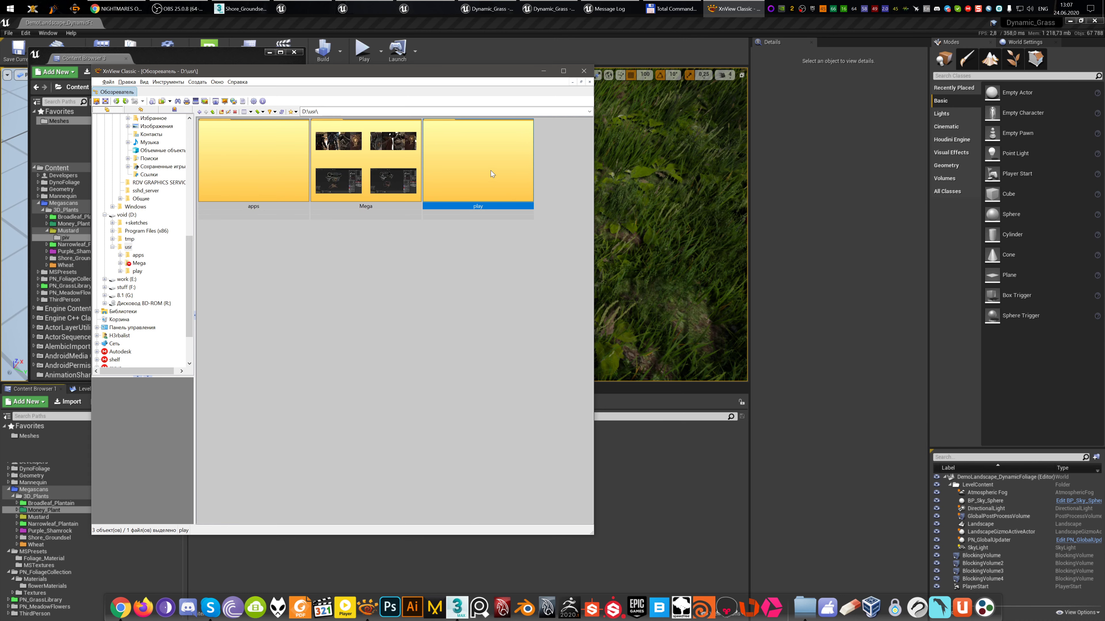
{"action": "double_click", "coordinate": [490, 170]}
{"action": "scroll", "coordinate": [462, 304], "scroll_direction": "down", "scroll_amount": 10}
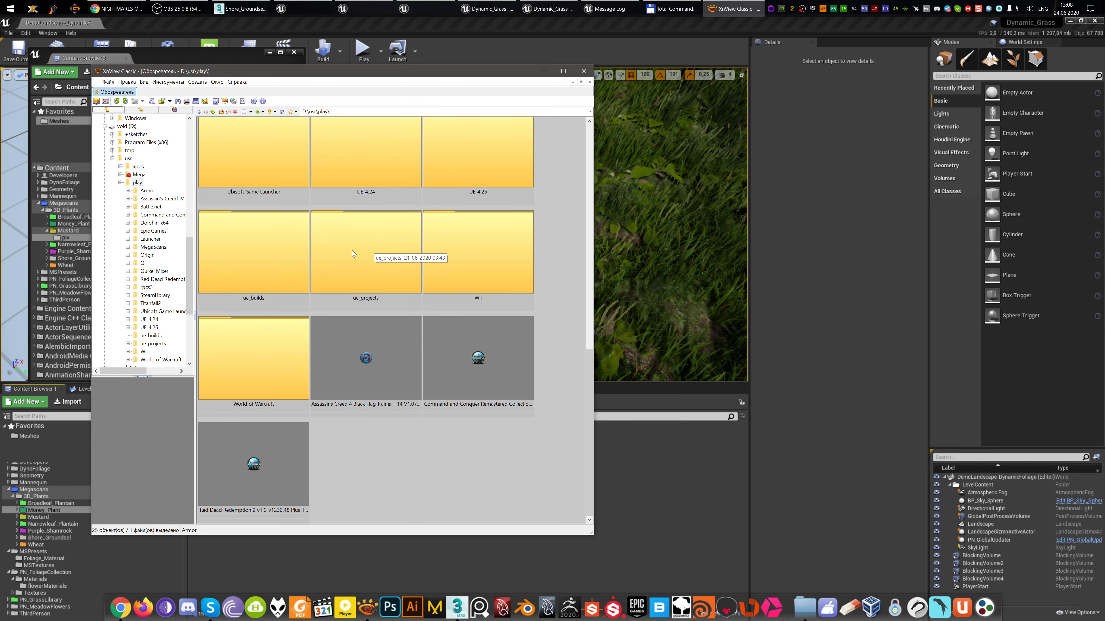
{"action": "scroll", "coordinate": [352, 250], "scroll_direction": "up", "scroll_amount": 8}
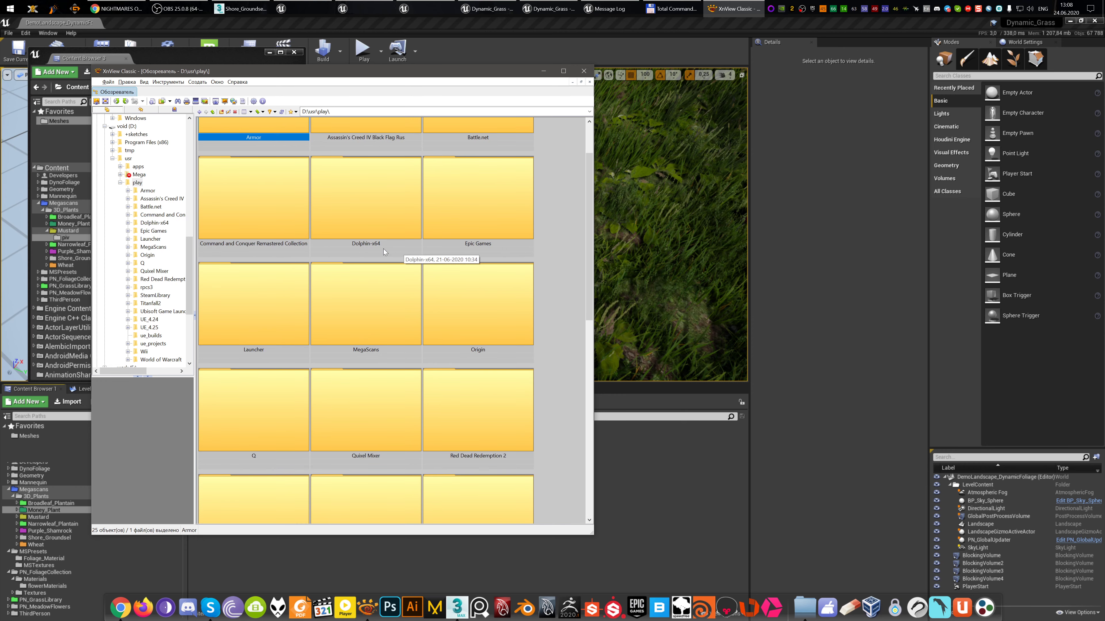
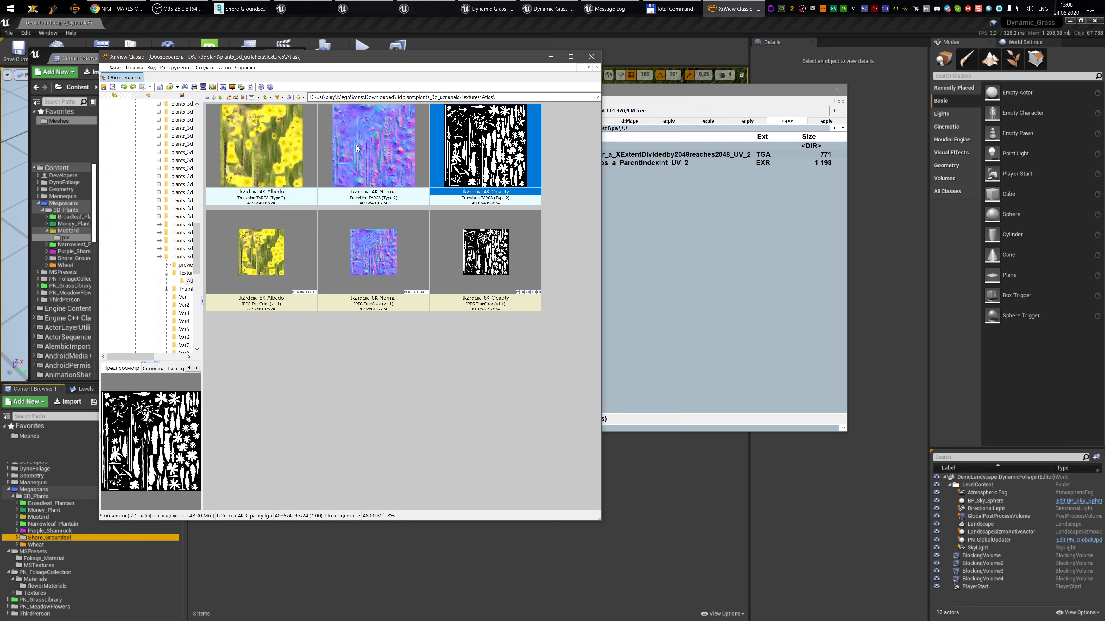
- Import the tk2rdciia 4K Albedo, Normal and Opacity textures into the Shore_Groundsel folder and minimize the image browser
{"action": "left_click", "coordinate": [373, 147], "text": "ctrl"}
{"action": "left_click", "coordinate": [296, 147], "text": "ctrl"}
{"action": "left_click_drag", "start_coordinate": [369, 143], "coordinate": [367, 142]}
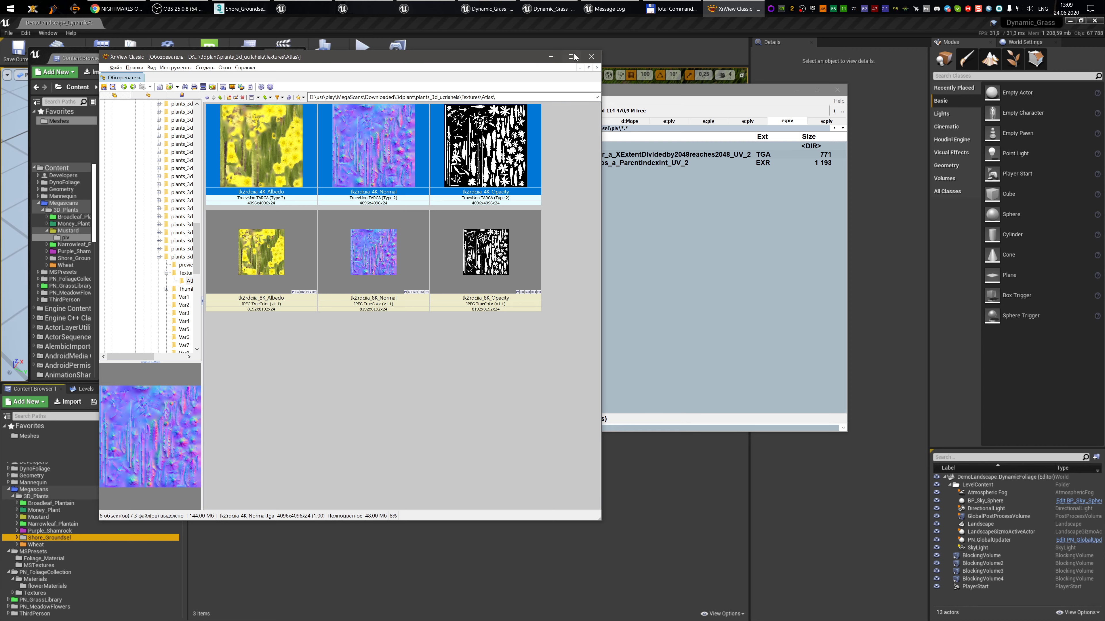
{"action": "left_click", "coordinate": [550, 57]}
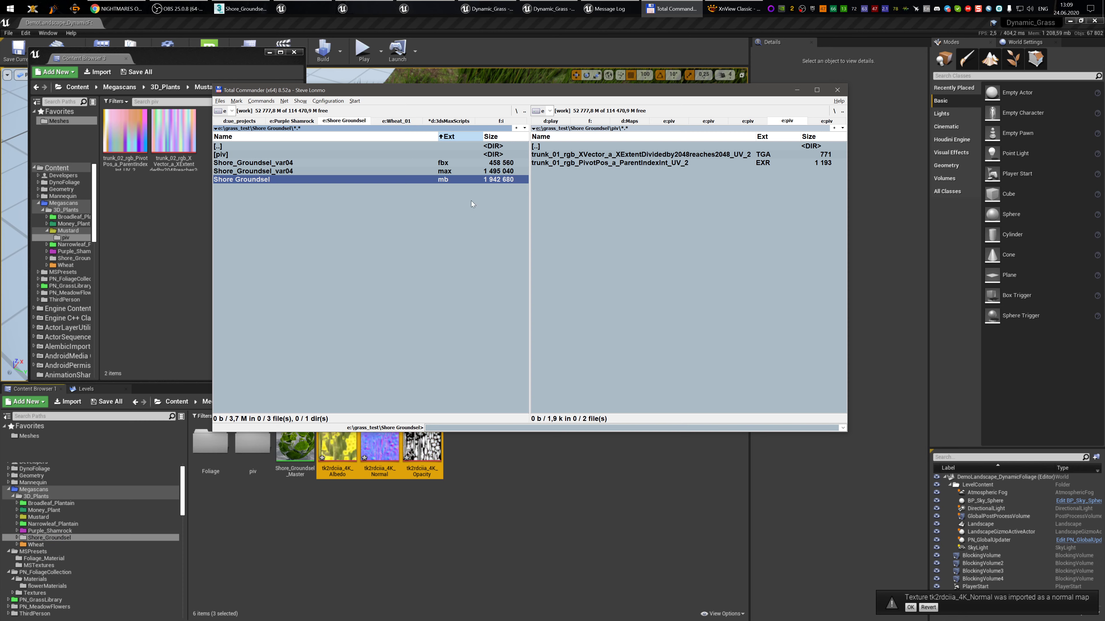
- Import the Shore_Groundsel_var04 FBX mesh into the Shore_Groundsel folder with the default static mesh import options
{"action": "left_click_drag", "start_coordinate": [322, 162], "coordinate": [536, 510]}
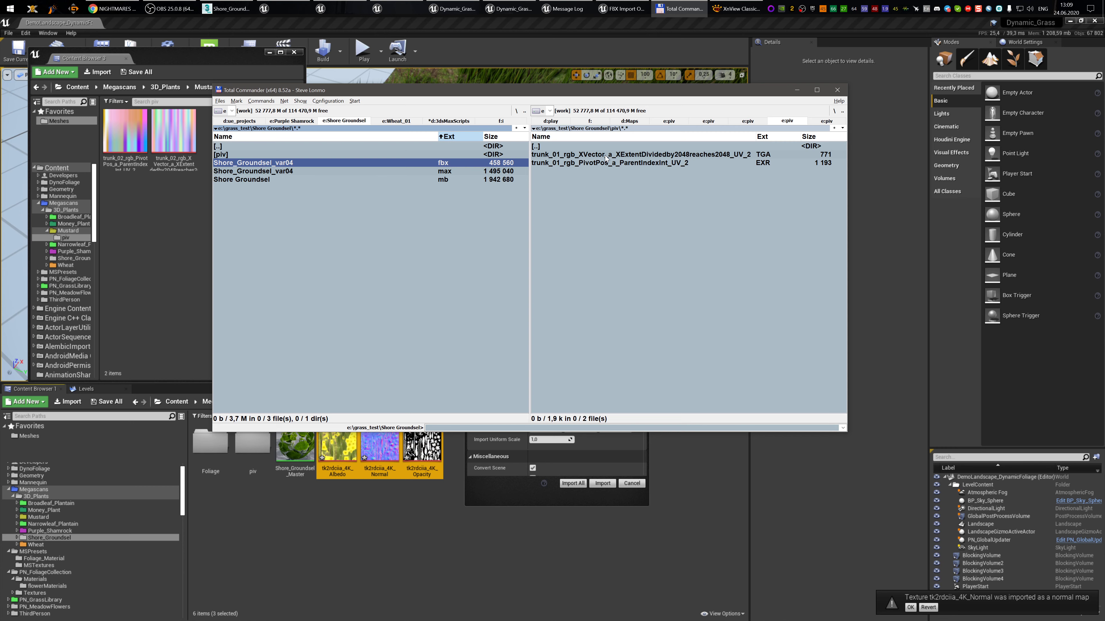
{"action": "left_click", "coordinate": [586, 502]}
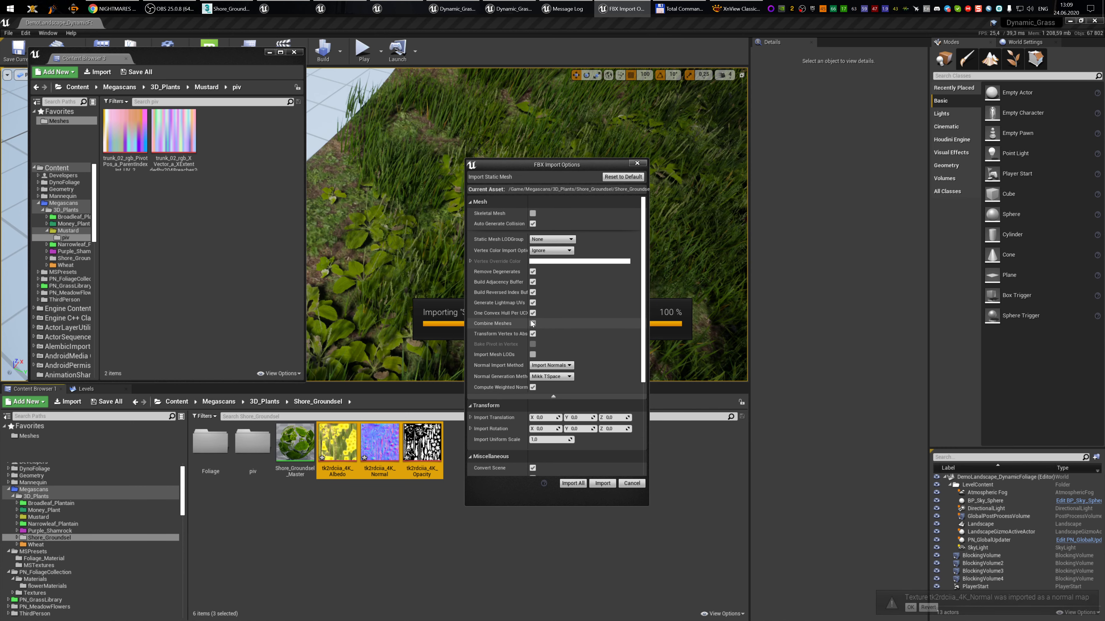
{"action": "left_click", "coordinate": [602, 483]}
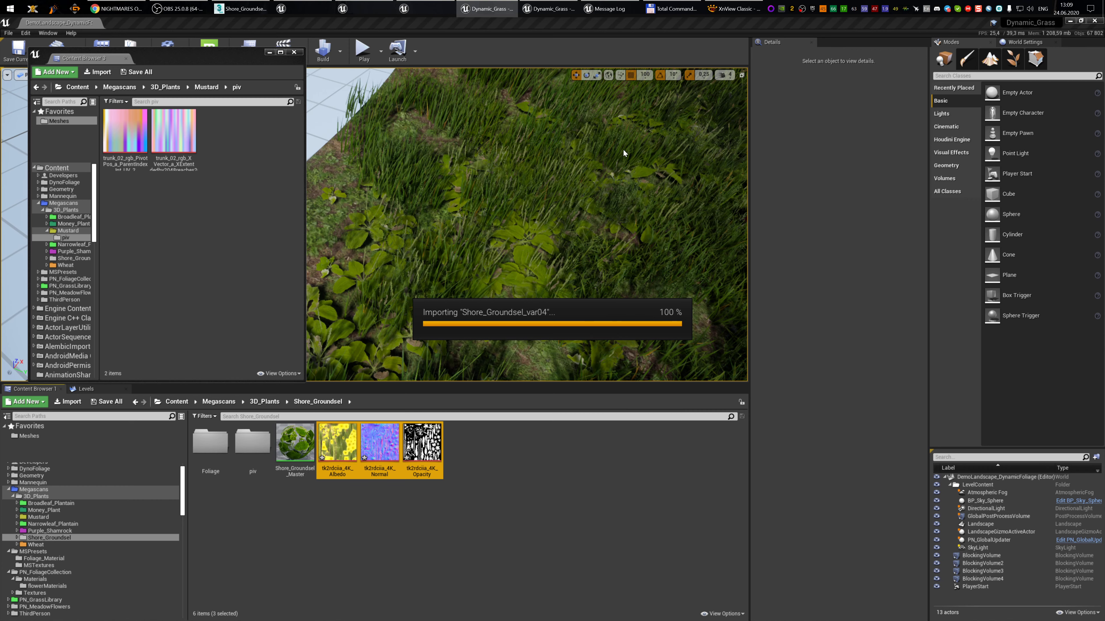
- Import the trunk_01 XVector TGA and PivotPos EXR pivot textures into the piv folder of Shore_Groundsel
{"action": "left_click", "coordinate": [672, 9]}
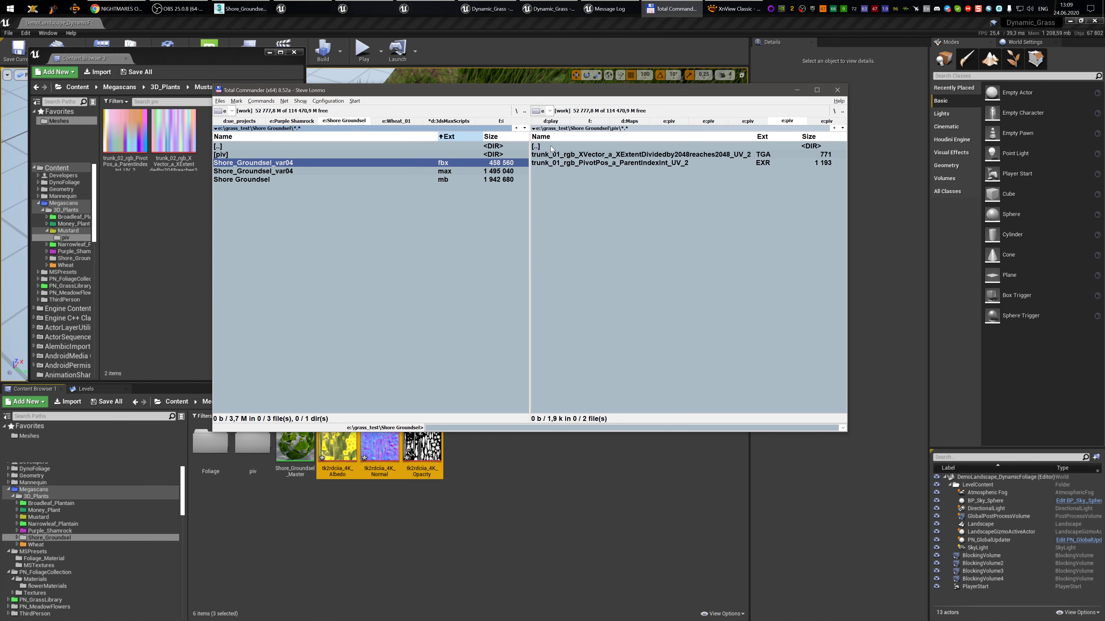
{"action": "left_click", "coordinate": [565, 156]}
{"action": "left_click", "coordinate": [567, 163], "text": "shift"}
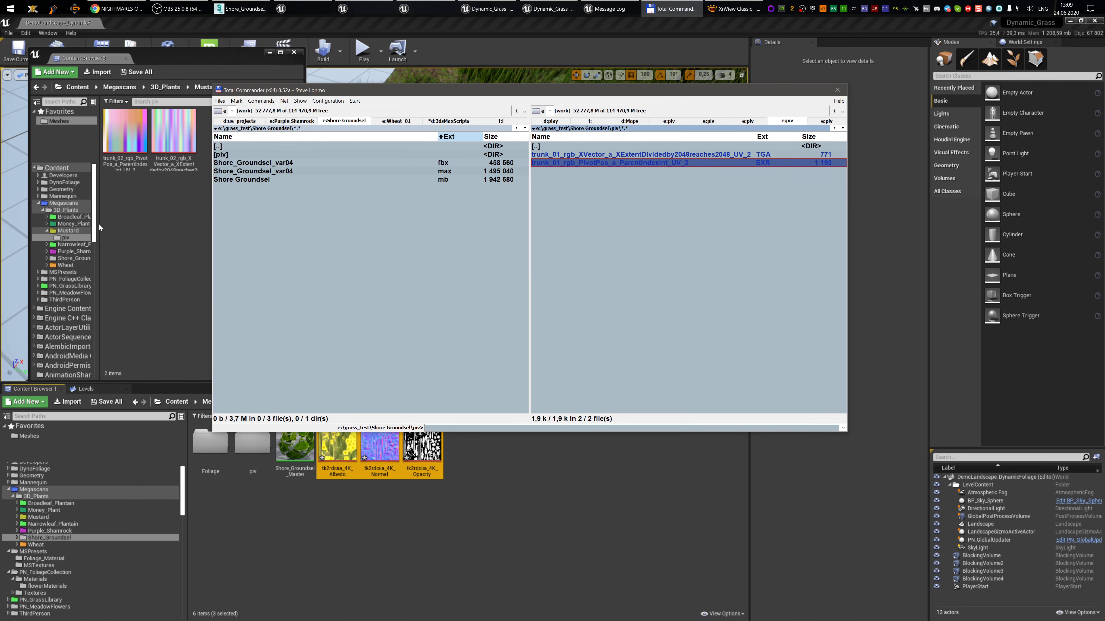
{"action": "left_click", "coordinate": [82, 259]}
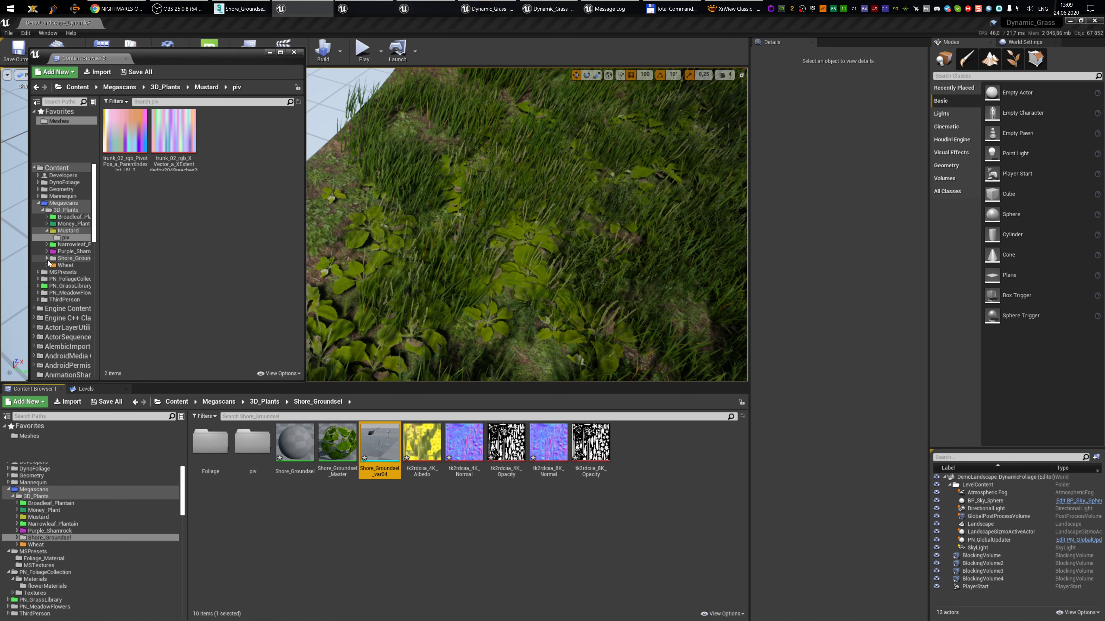
{"action": "left_click", "coordinate": [65, 271]}
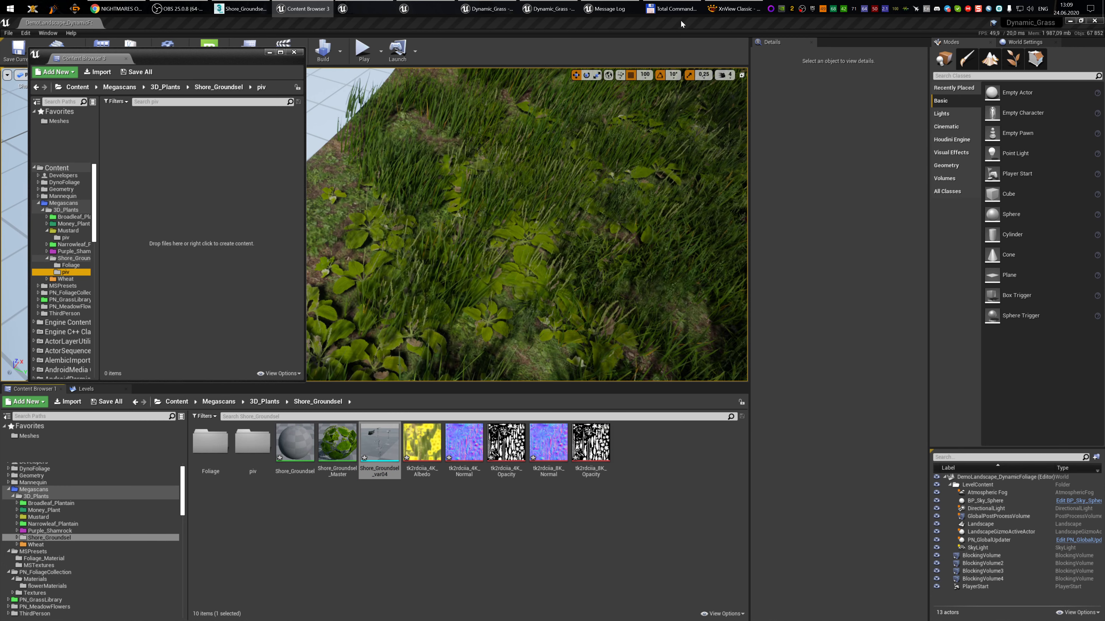
{"action": "left_click", "coordinate": [673, 8]}
{"action": "left_click_drag", "start_coordinate": [604, 156], "coordinate": [151, 166]}
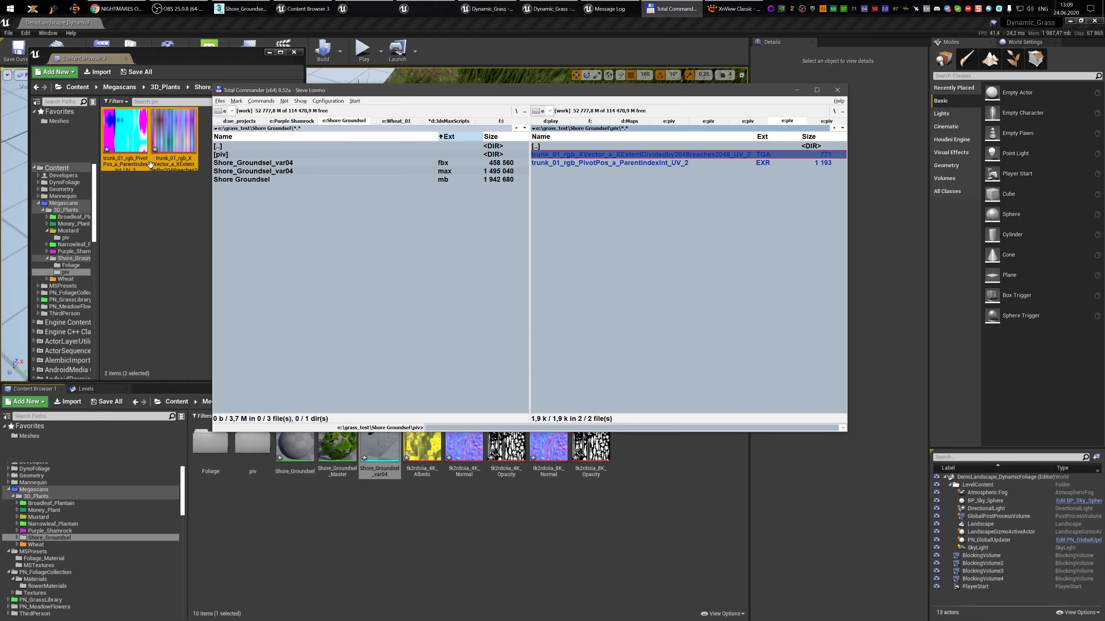
{"action": "left_click", "coordinate": [391, 517]}
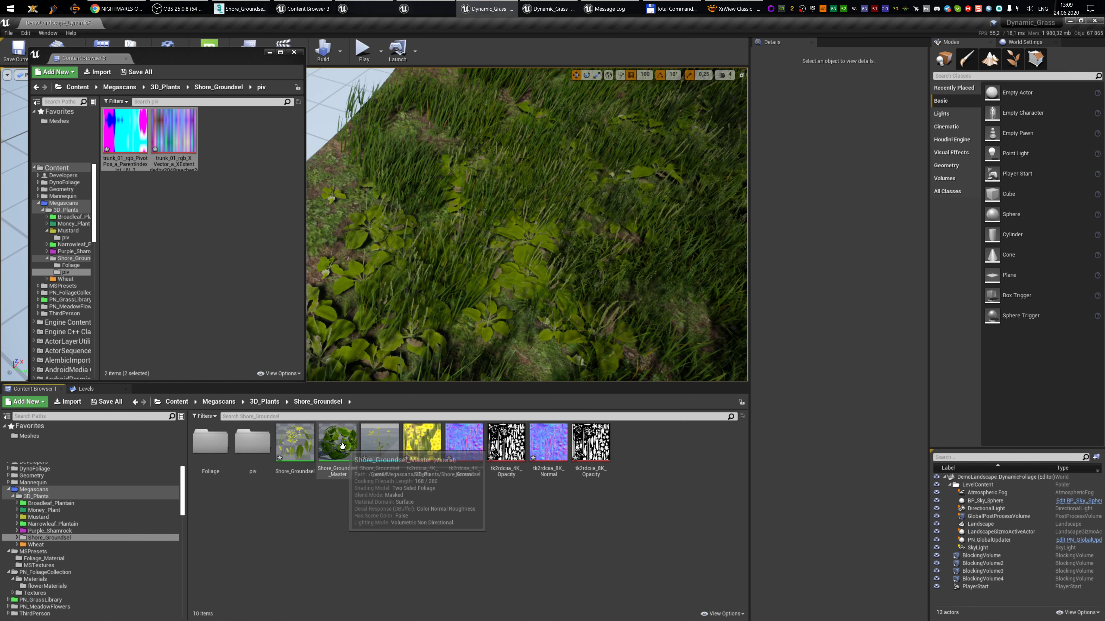
- Set the filter of the tk2rdciia_4K_Albedo texture to Nearest
{"action": "double_click", "coordinate": [424, 459]}
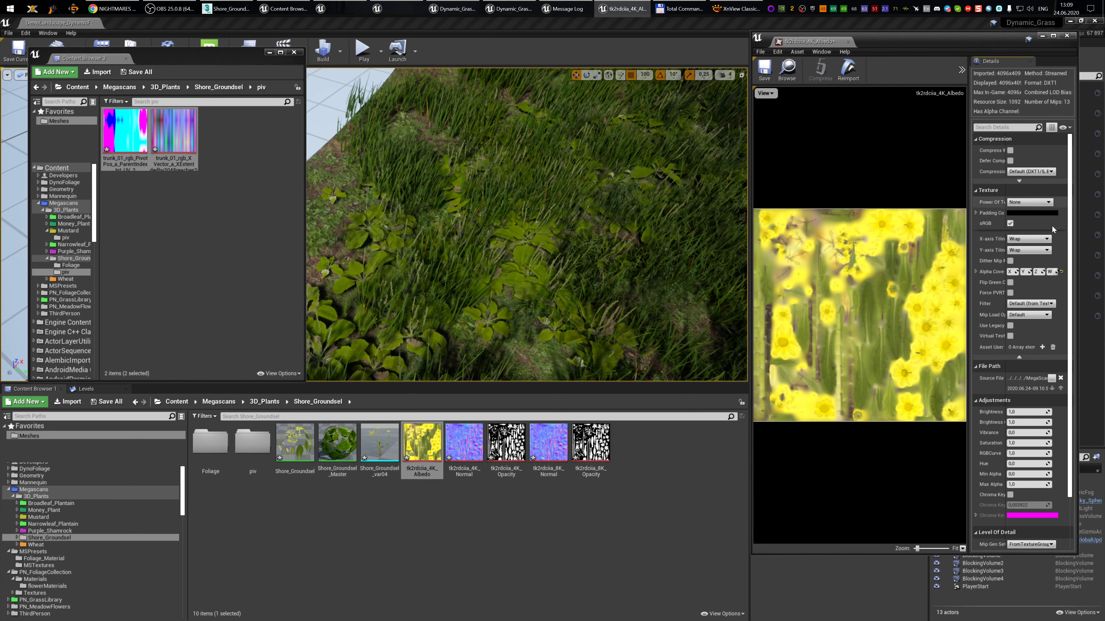
{"action": "left_click", "coordinate": [1035, 303]}
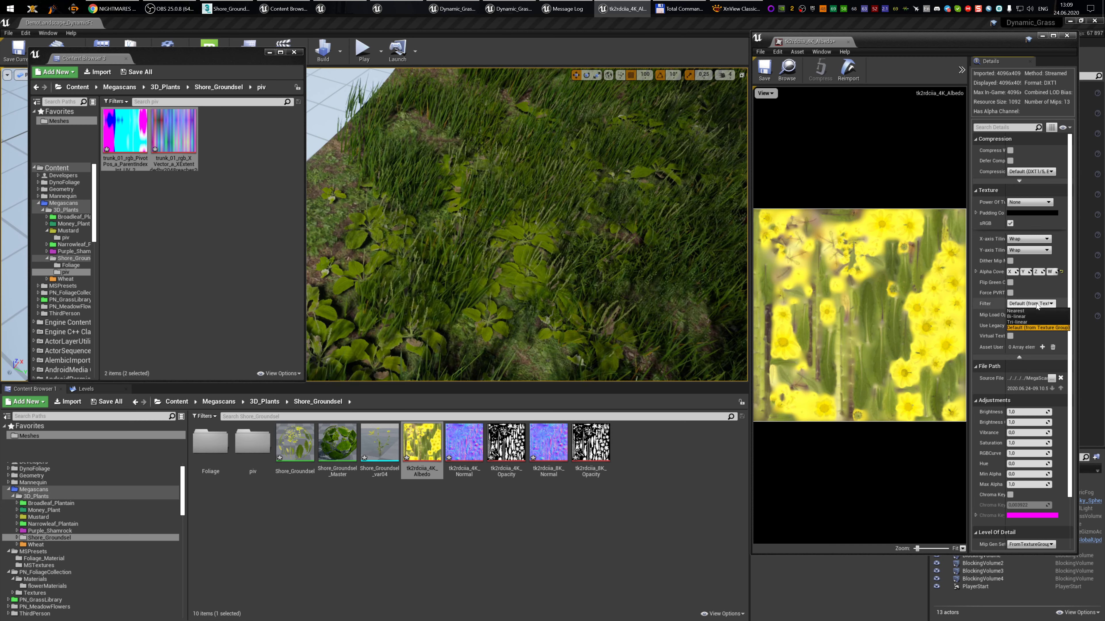
{"action": "left_click", "coordinate": [1016, 311]}
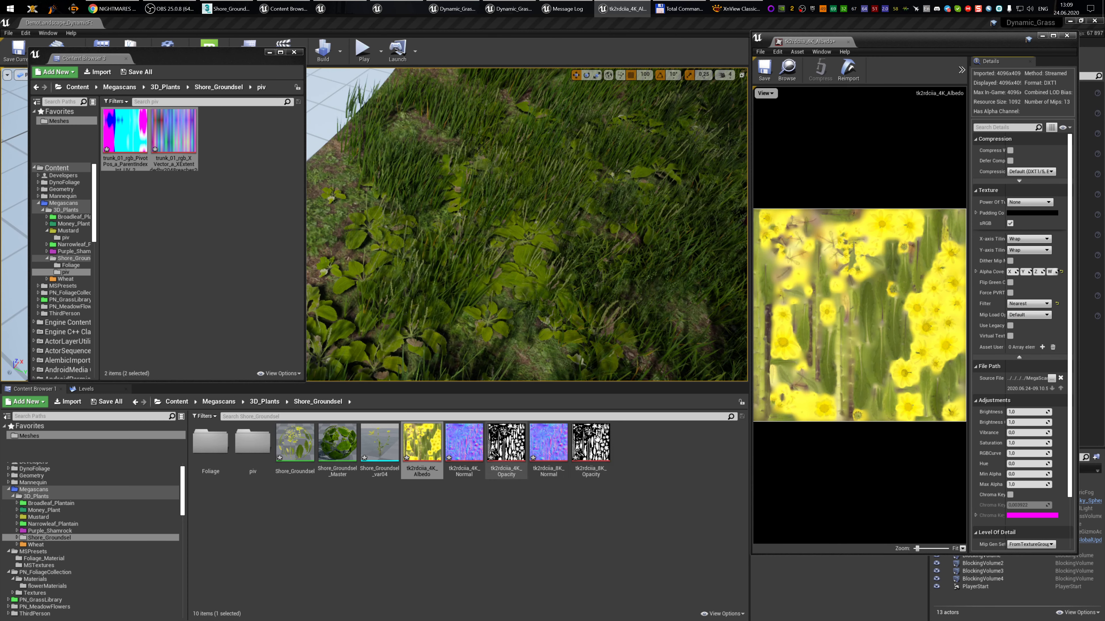
- Delete the tk2rdciia 4K Opacity and 4K Normal textures from the Shore_Groundsel folder
{"action": "left_click", "coordinate": [506, 444]}
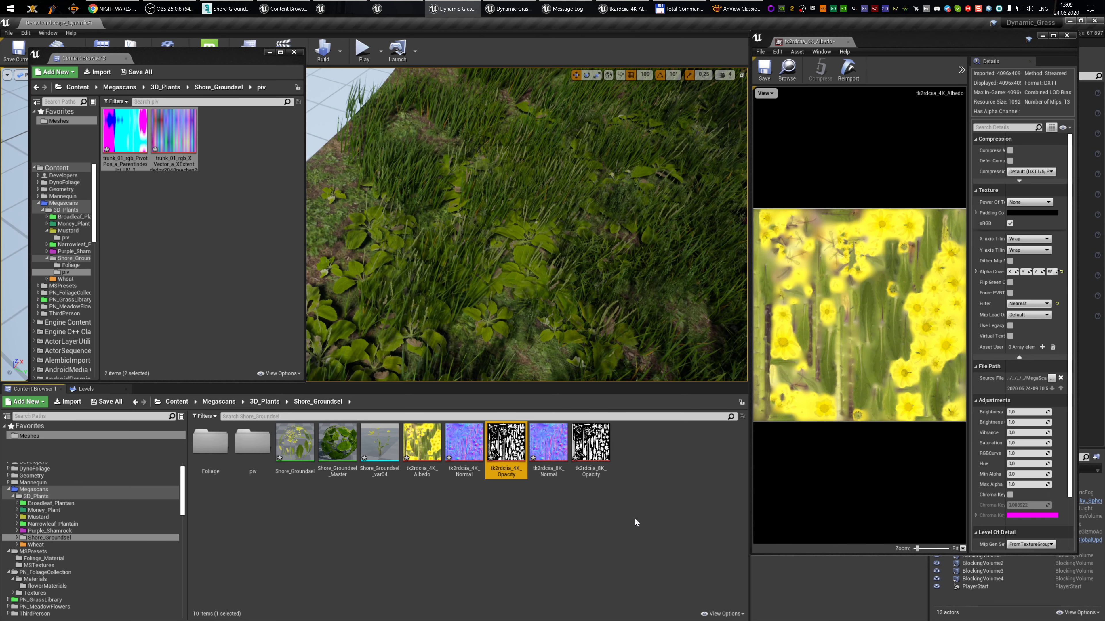
{"action": "key", "text": "Delete"}
{"action": "left_click", "coordinate": [510, 464]}
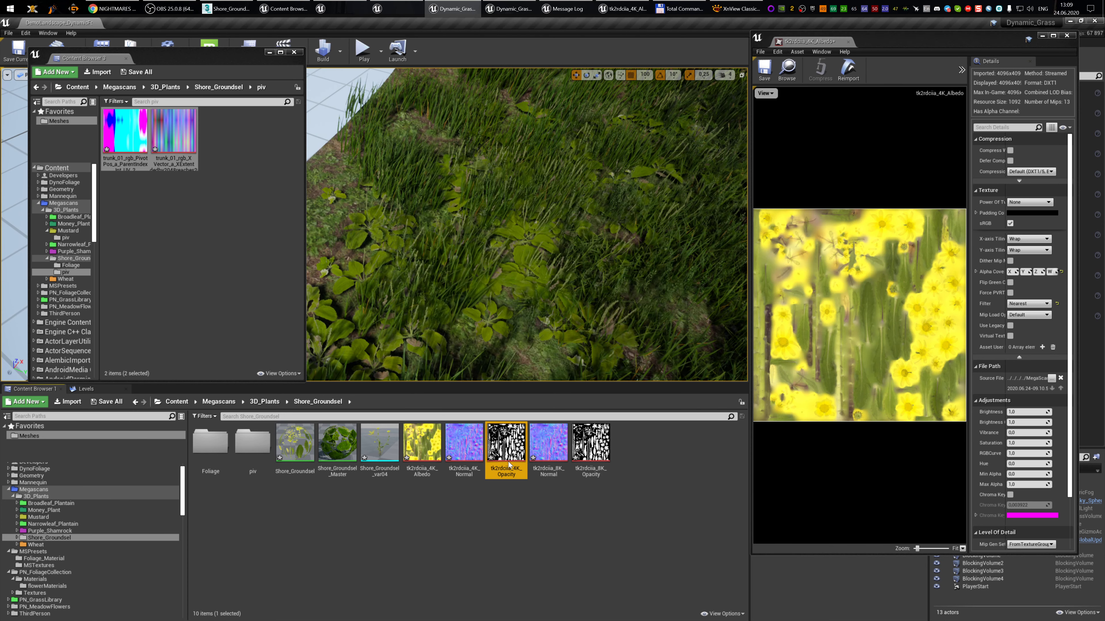
{"action": "left_click", "coordinate": [464, 441]}
{"action": "key", "text": "Delete"}
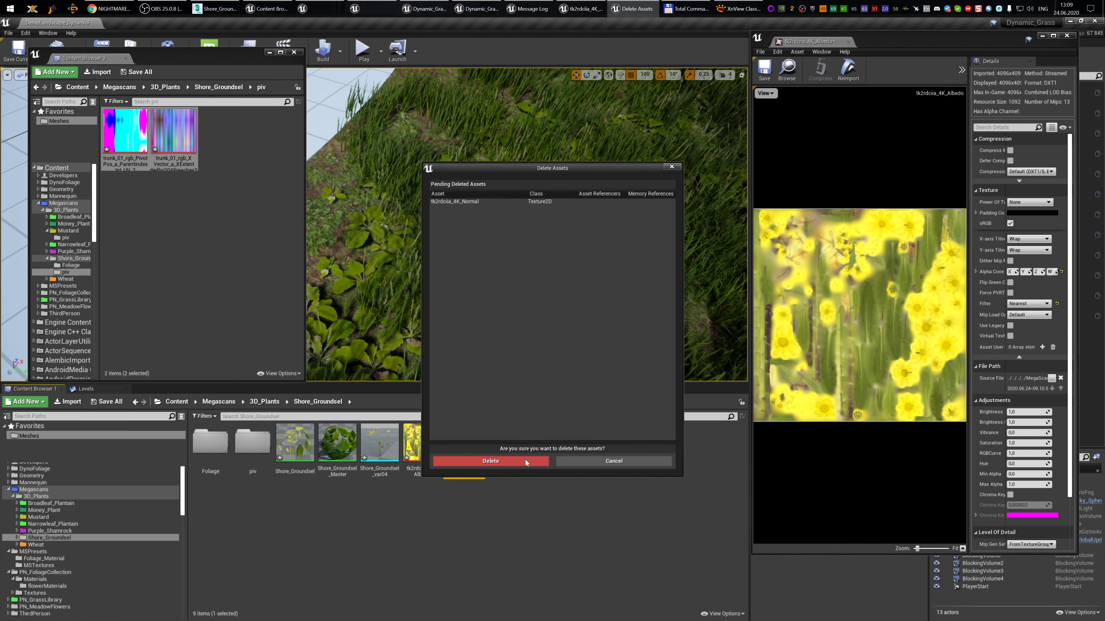
{"action": "left_click", "coordinate": [525, 460]}
- Set the filter of the tk2rdciia_8K_Opacity texture to Nearest and open the 8K Normal texture's properties
{"action": "left_click", "coordinate": [500, 445]}
{"action": "double_click", "coordinate": [500, 445]}
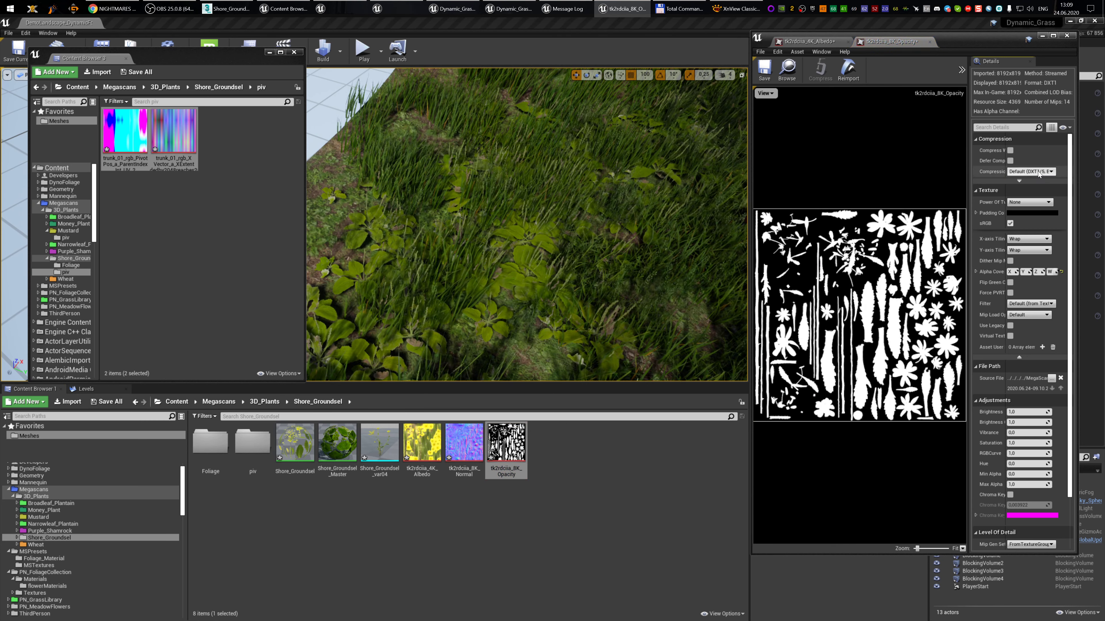
{"action": "left_click", "coordinate": [1039, 303]}
{"action": "left_click", "coordinate": [1023, 319]}
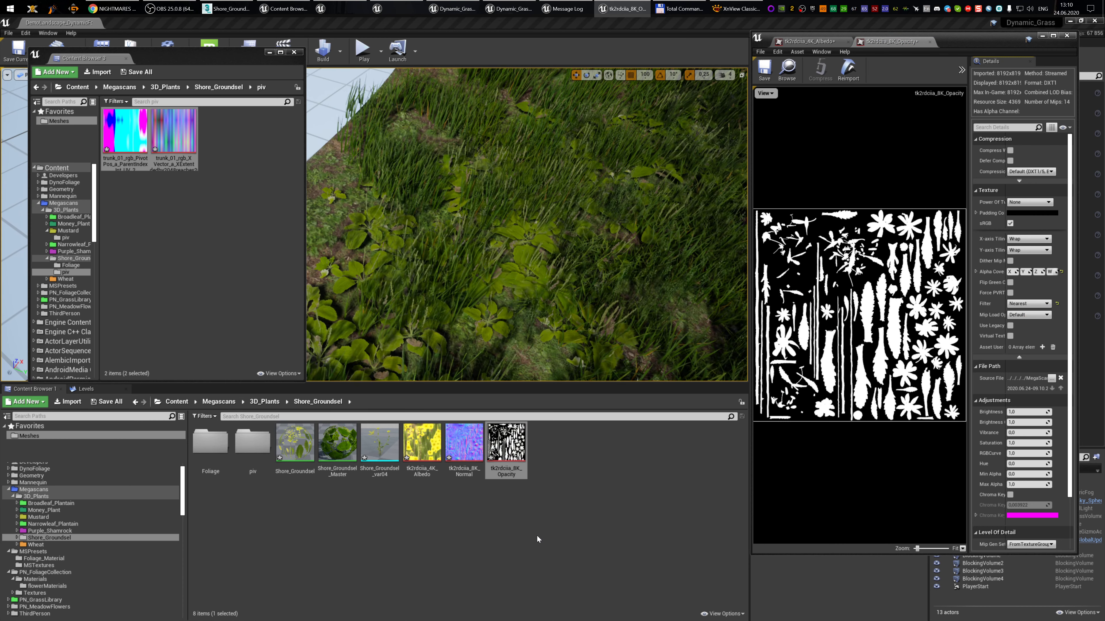
{"action": "double_click", "coordinate": [461, 444]}
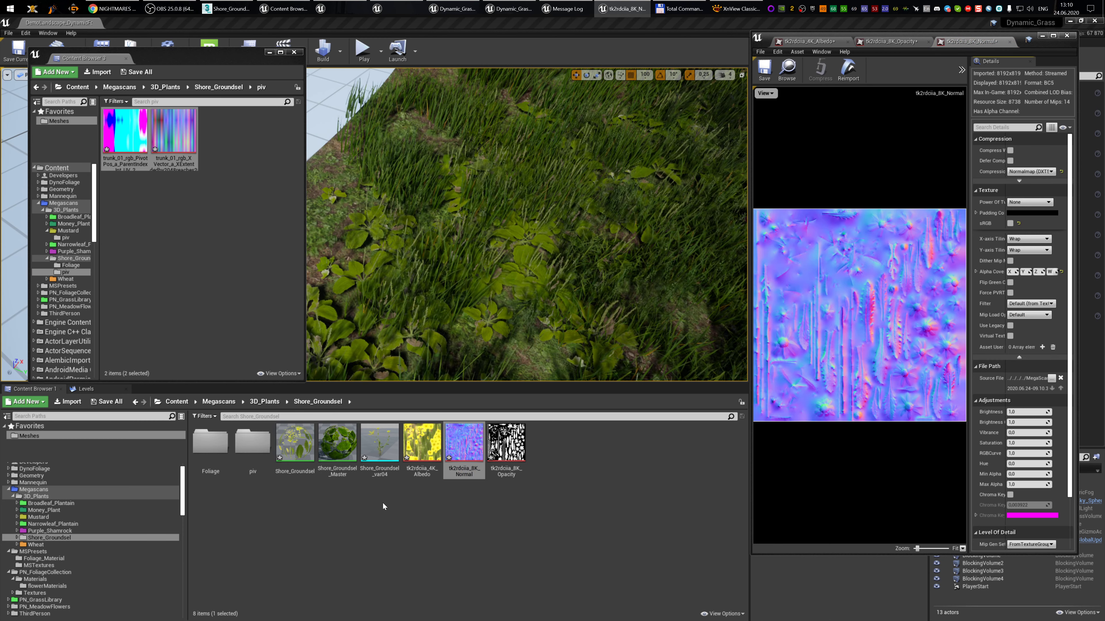
- Open the Shore_Groundsel_Master material and assign tk2rdciia_4K_Albedo to the texture sample in the Base Color group
{"action": "left_click", "coordinate": [342, 446]}
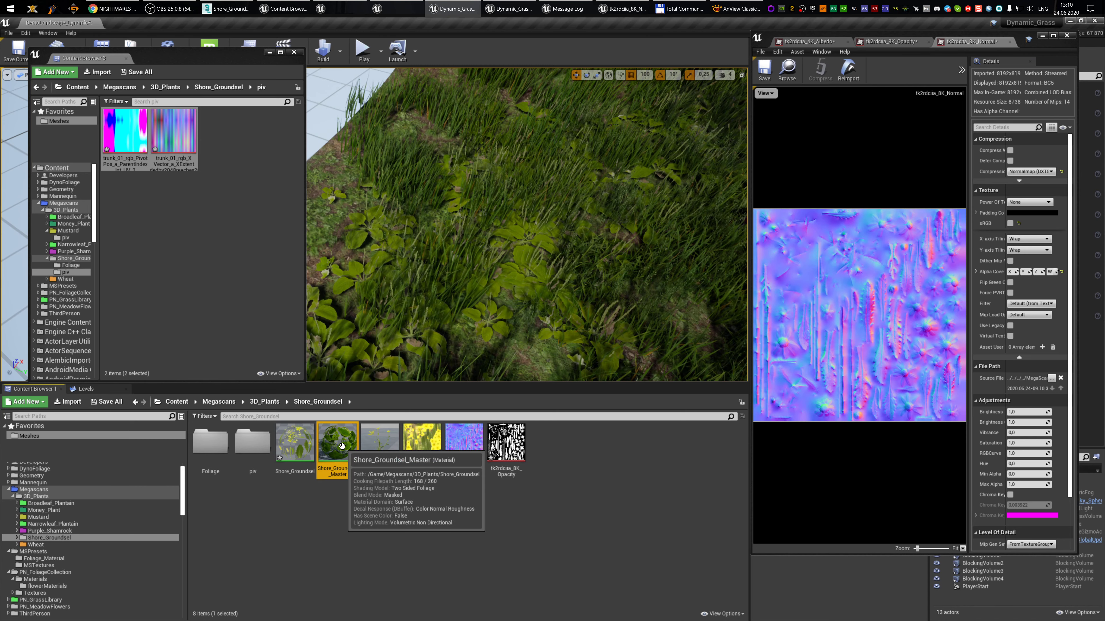
{"action": "double_click", "coordinate": [342, 446]}
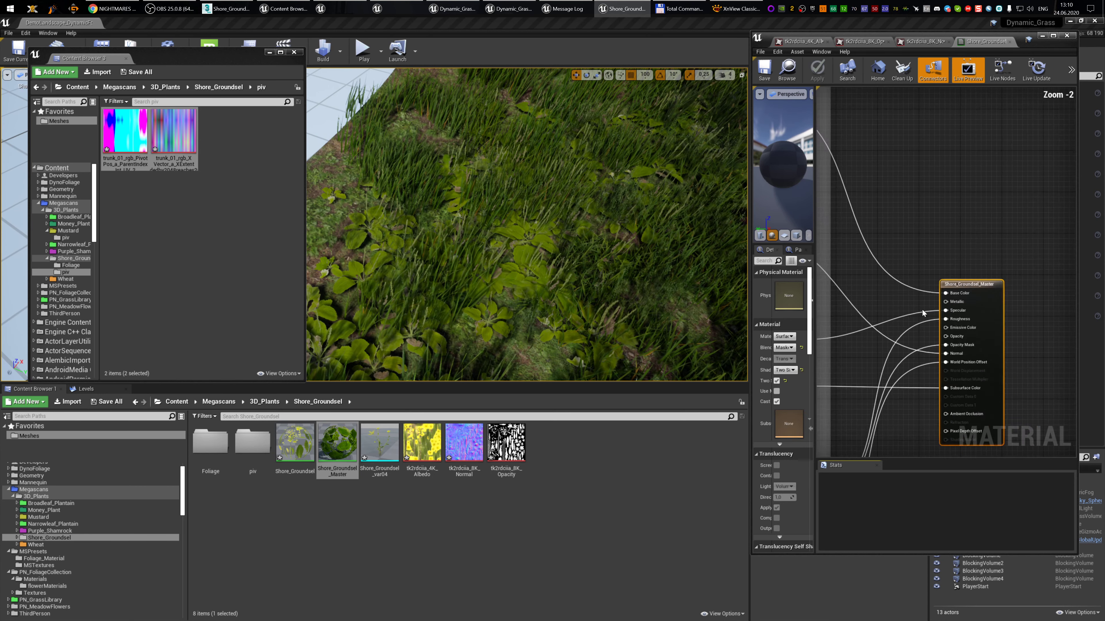
{"action": "scroll", "coordinate": [922, 313], "scroll_direction": "down", "scroll_amount": 2}
{"action": "right_click_drag", "start_coordinate": [865, 361], "coordinate": [1028, 354]}
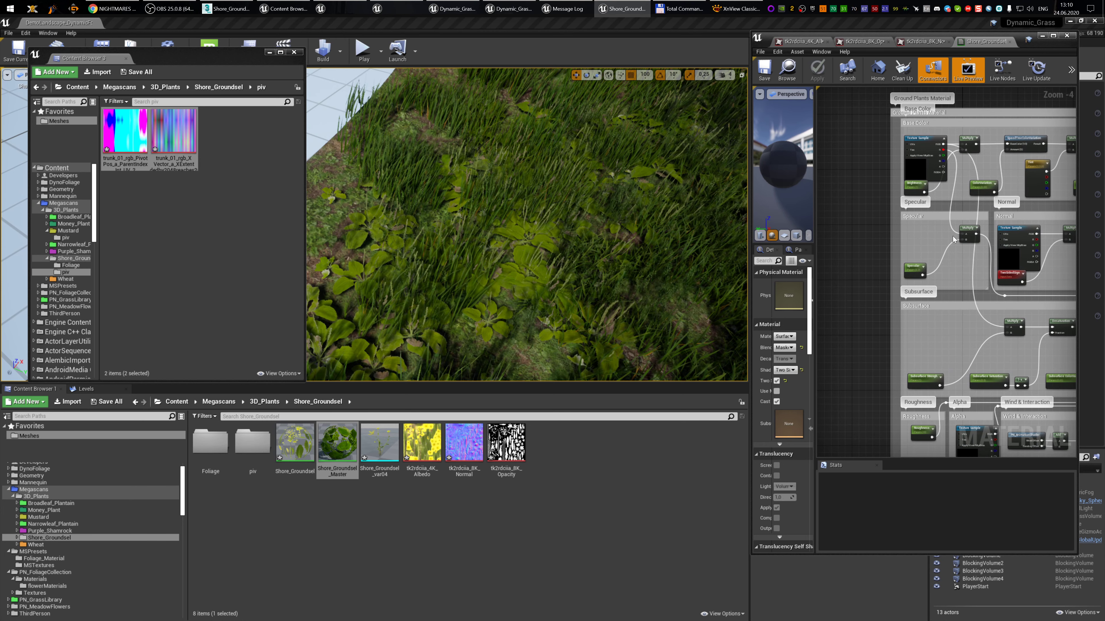
{"action": "left_click", "coordinate": [915, 168]}
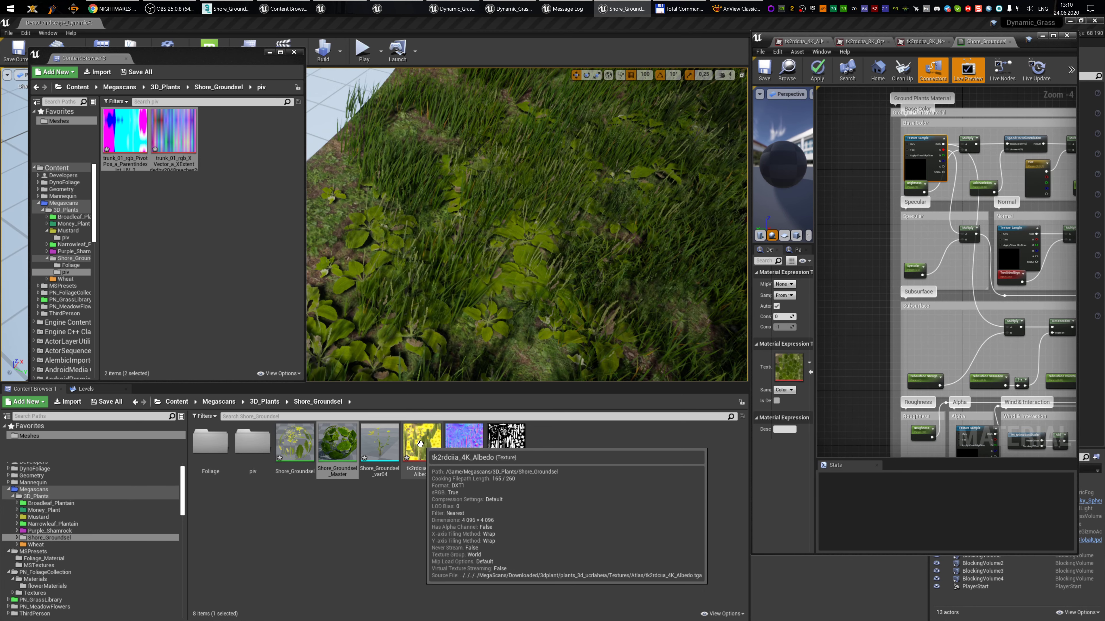
{"action": "left_click_drag", "start_coordinate": [420, 443], "coordinate": [788, 367]}
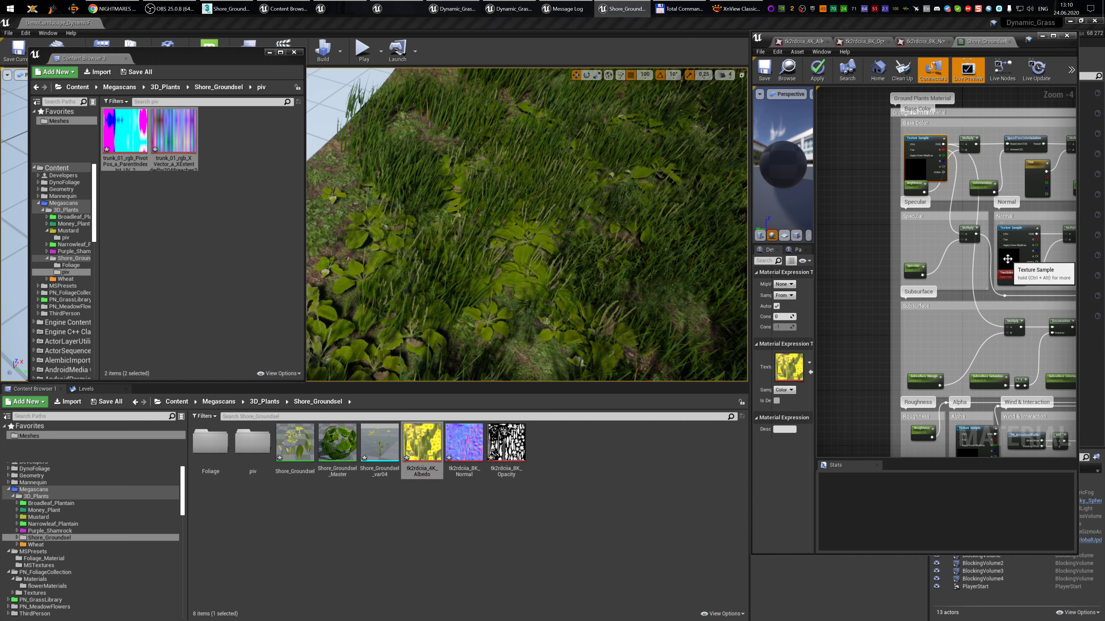
- Assign the 8K Normal and 8K Opacity textures to the Normal and Alpha texture samples and save the master material
{"action": "left_click", "coordinate": [1008, 259]}
{"action": "left_click_drag", "start_coordinate": [464, 443], "coordinate": [789, 371]}
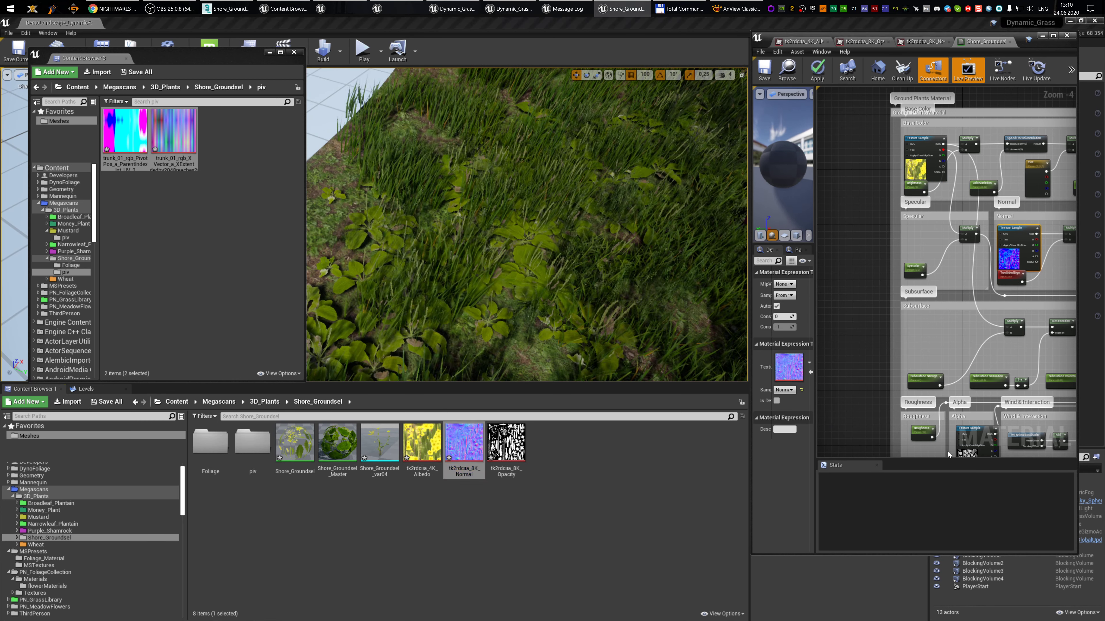
{"action": "left_click", "coordinate": [973, 448]}
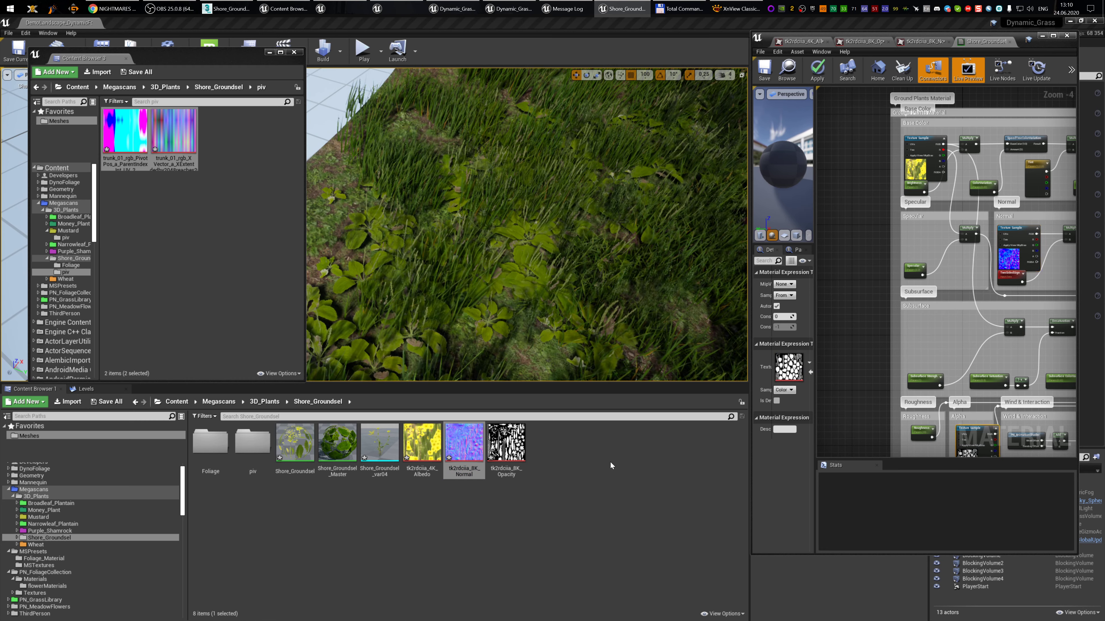
{"action": "left_click_drag", "start_coordinate": [506, 442], "coordinate": [788, 367]}
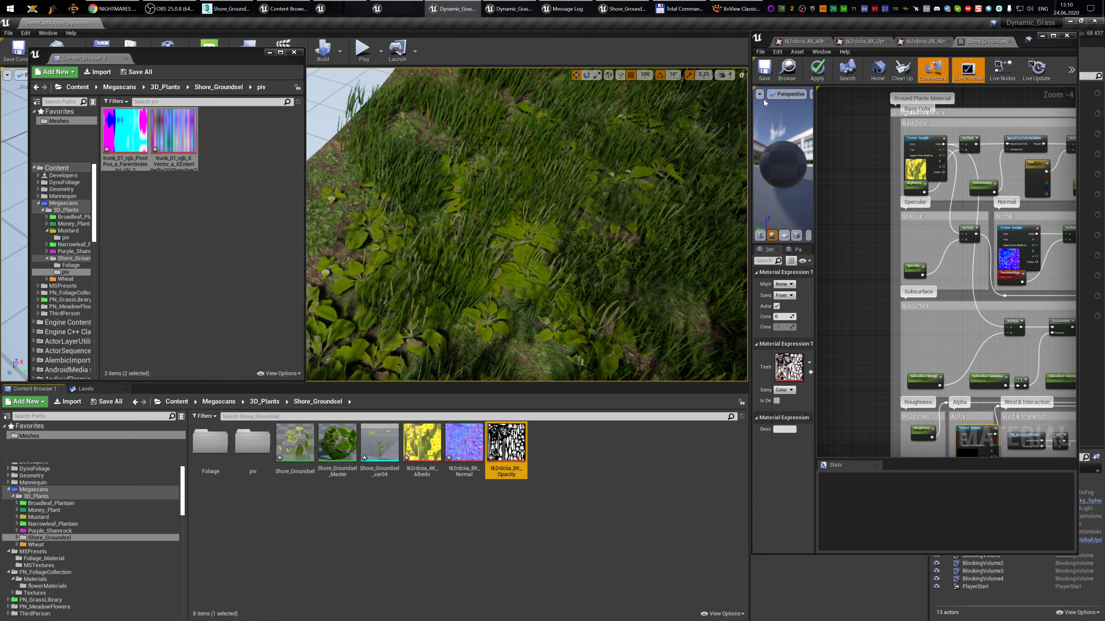
{"action": "left_click", "coordinate": [764, 63]}
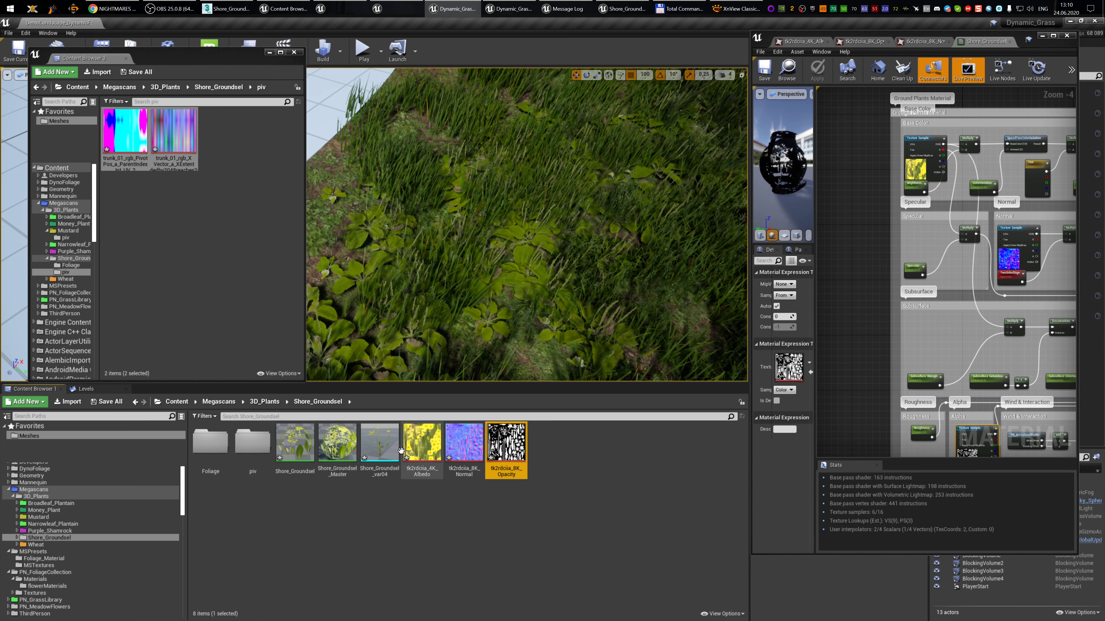
- Rename the Shore_Groundsel material that came with the mesh import as Shore_Groundsel_04
{"action": "left_click", "coordinate": [379, 442]}
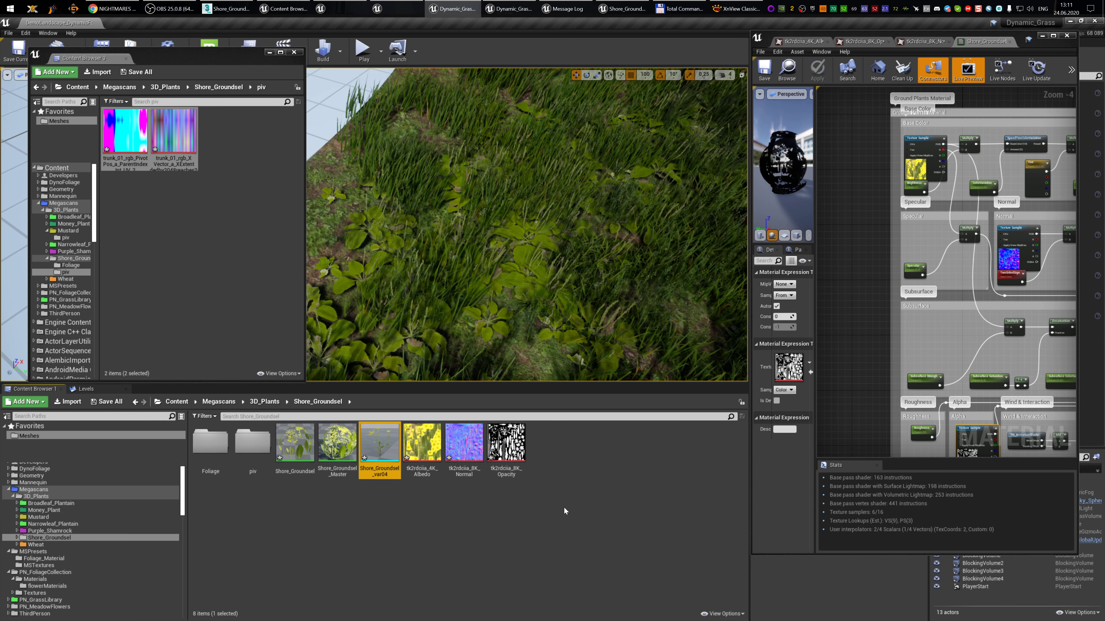
{"action": "left_click", "coordinate": [295, 442]}
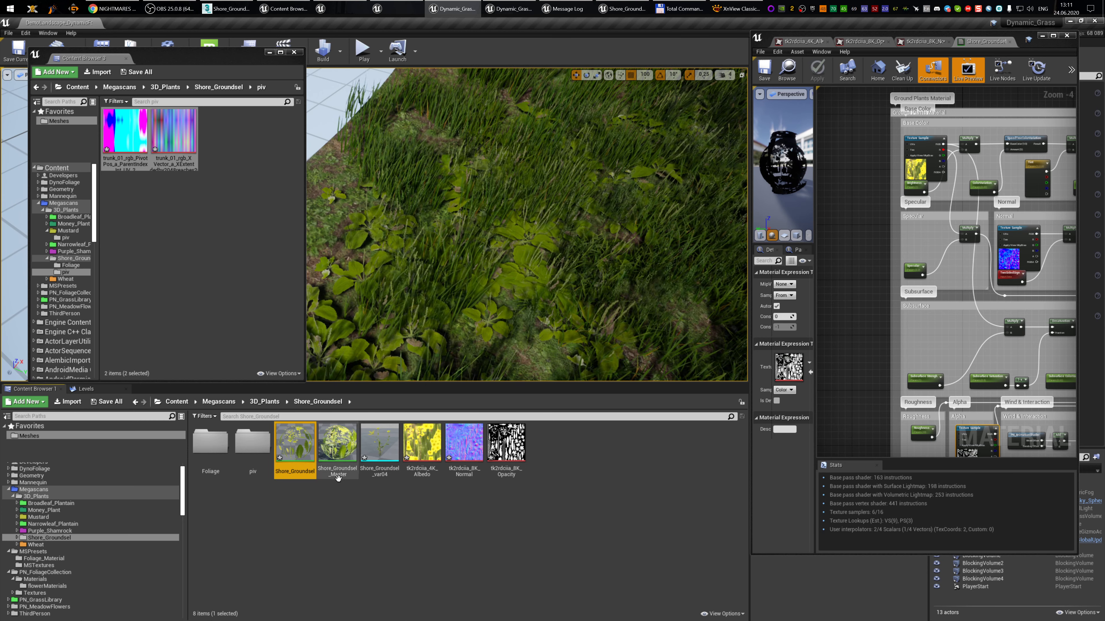
{"action": "key", "text": "F2"}
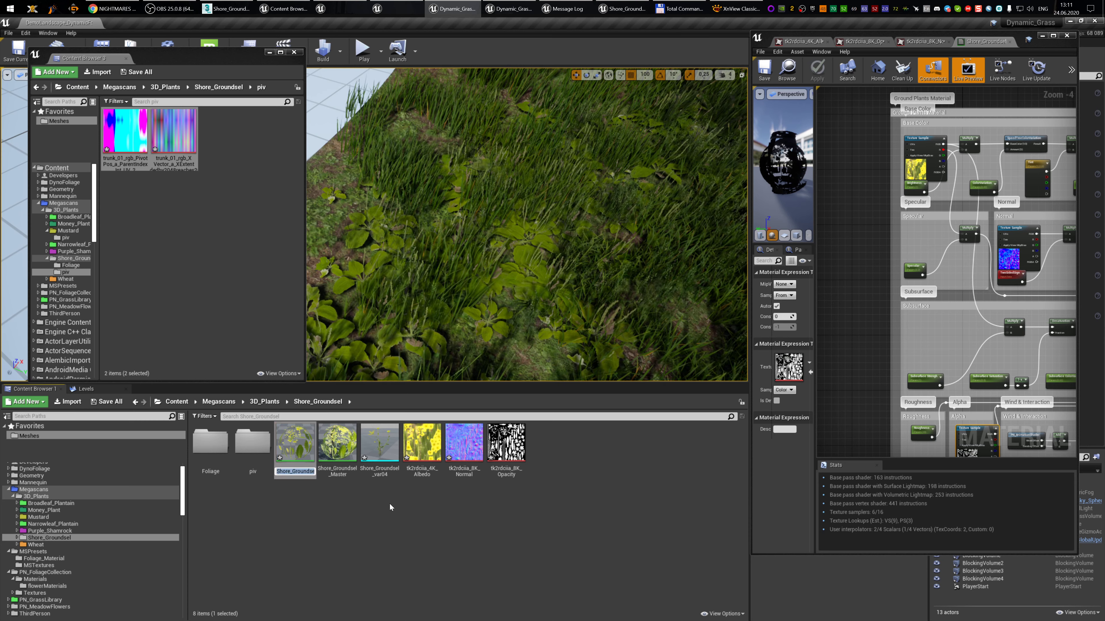
{"action": "key", "text": "End"}
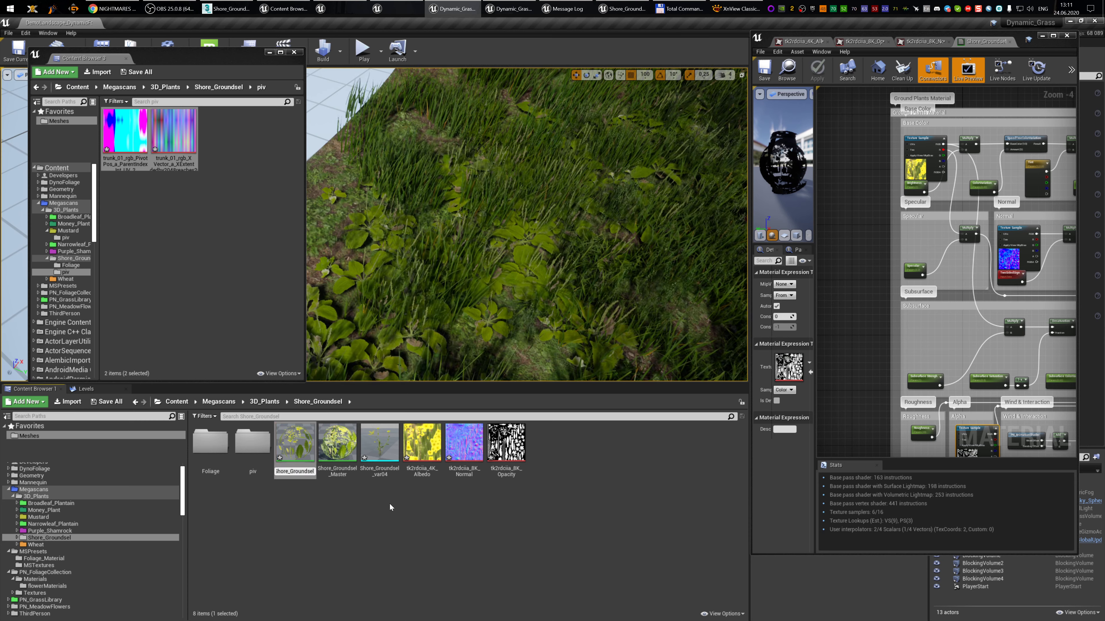
{"action": "type", "text": "_04"}
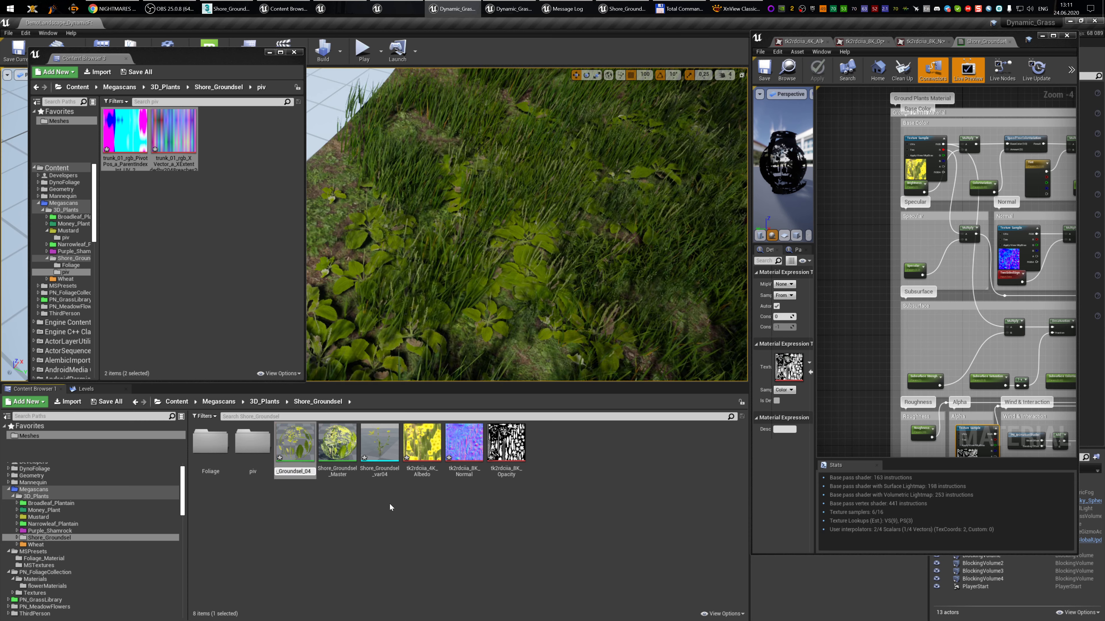
{"action": "key", "text": "Return"}
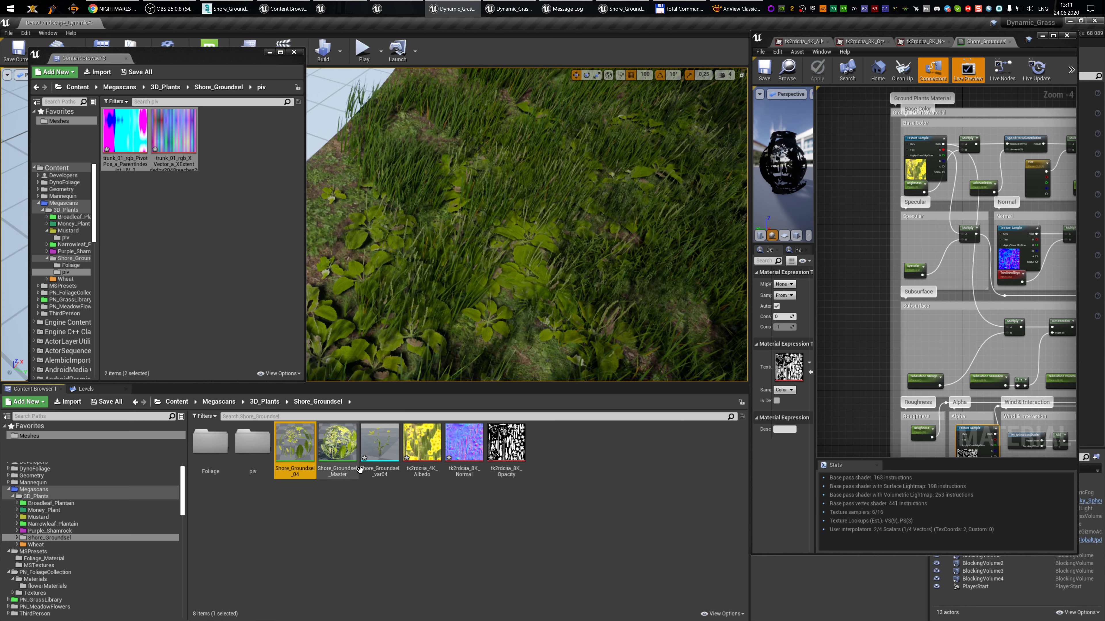
- Save the modified Shore_Groundsel assets and open the trunk_01_rgb_PivotPos_a_ParentIndexInt_UV_2 texture
{"action": "left_click", "coordinate": [379, 448]}
{"action": "key", "text": "ctrl+s"}
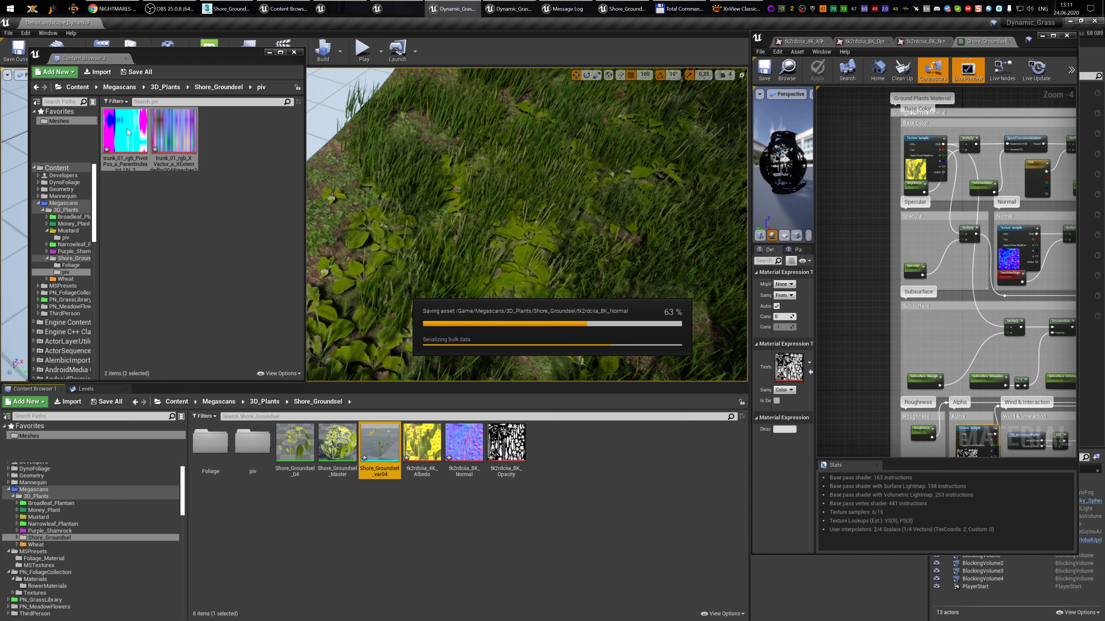
{"action": "double_click", "coordinate": [127, 131]}
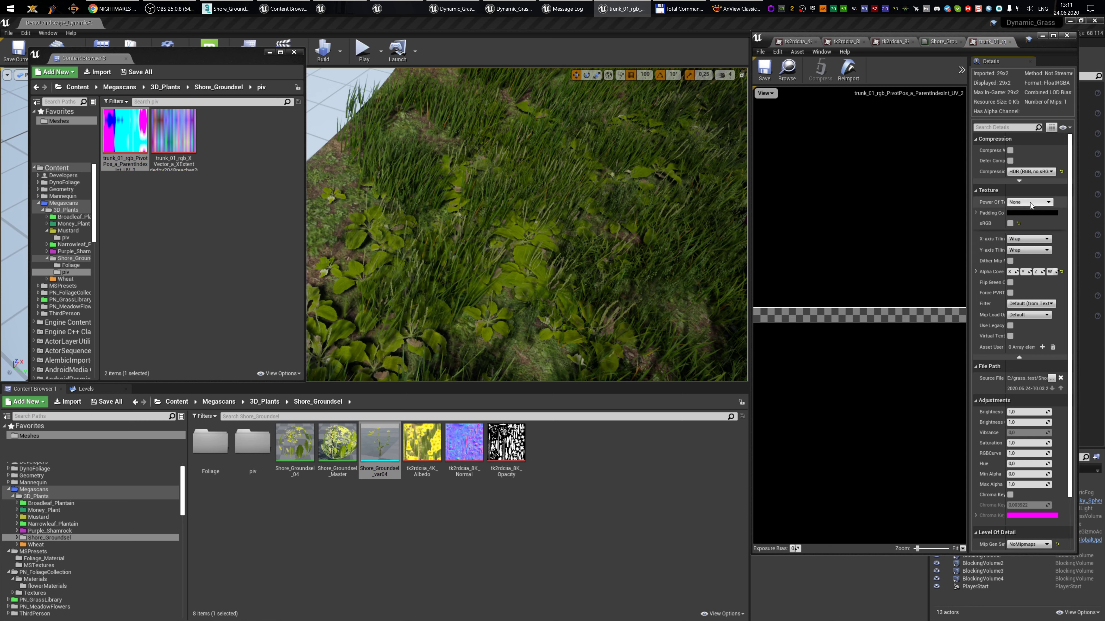
- Set the texture filter of trunk_01_rgb_PivotPos_a_ParentIndexInt_UV_2 to Nearest, keeping its Power Of Two mode at None
{"action": "left_click", "coordinate": [1030, 303]}
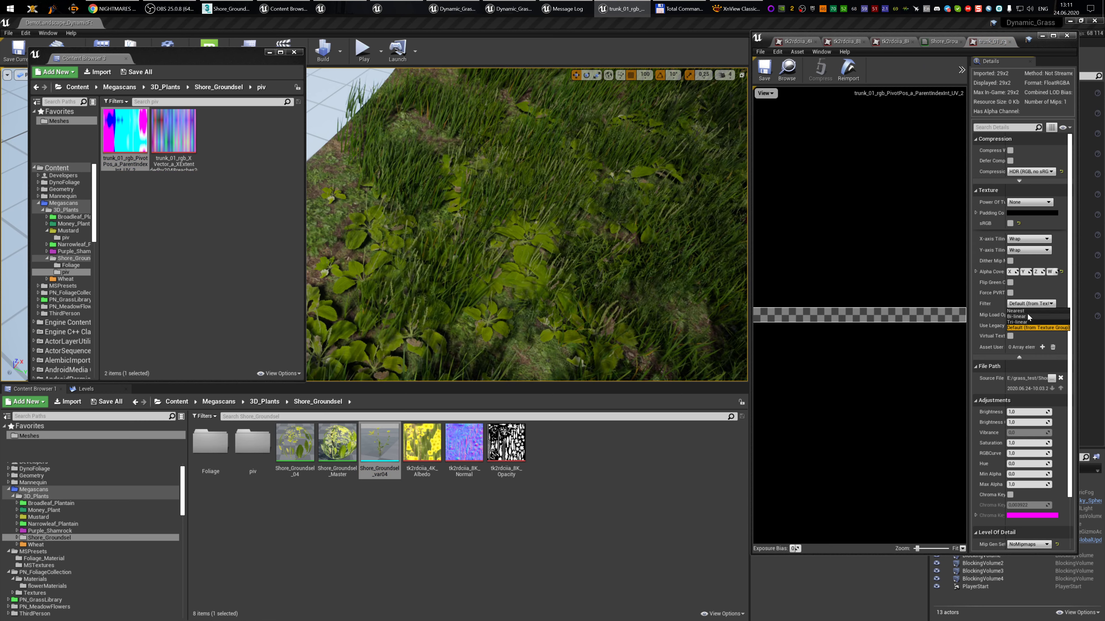
{"action": "left_click", "coordinate": [1017, 311]}
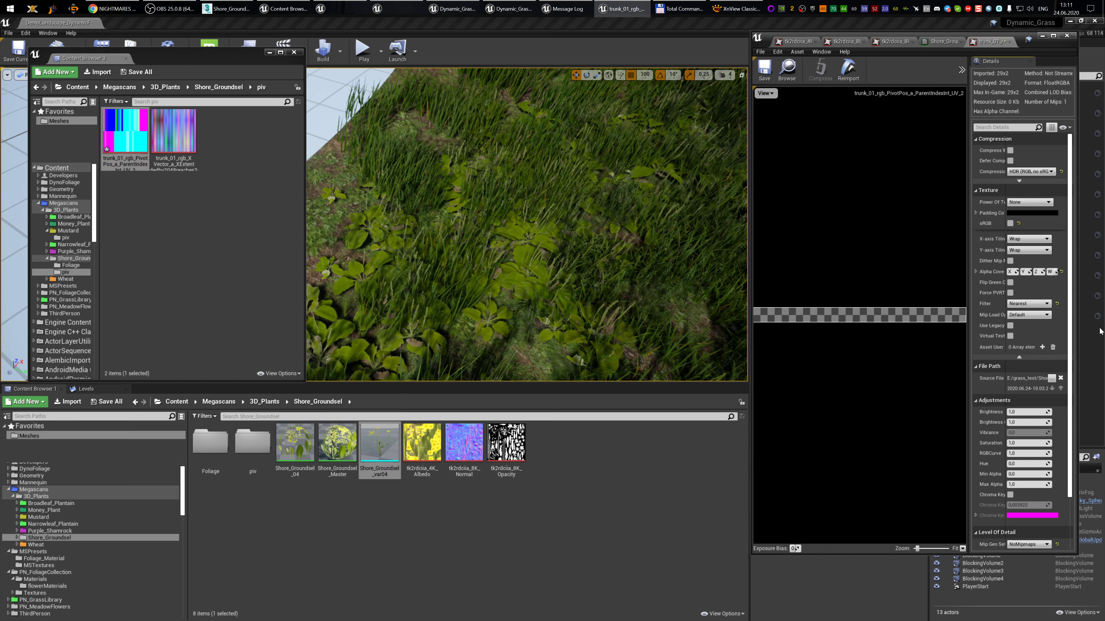
{"action": "left_click", "coordinate": [161, 131]}
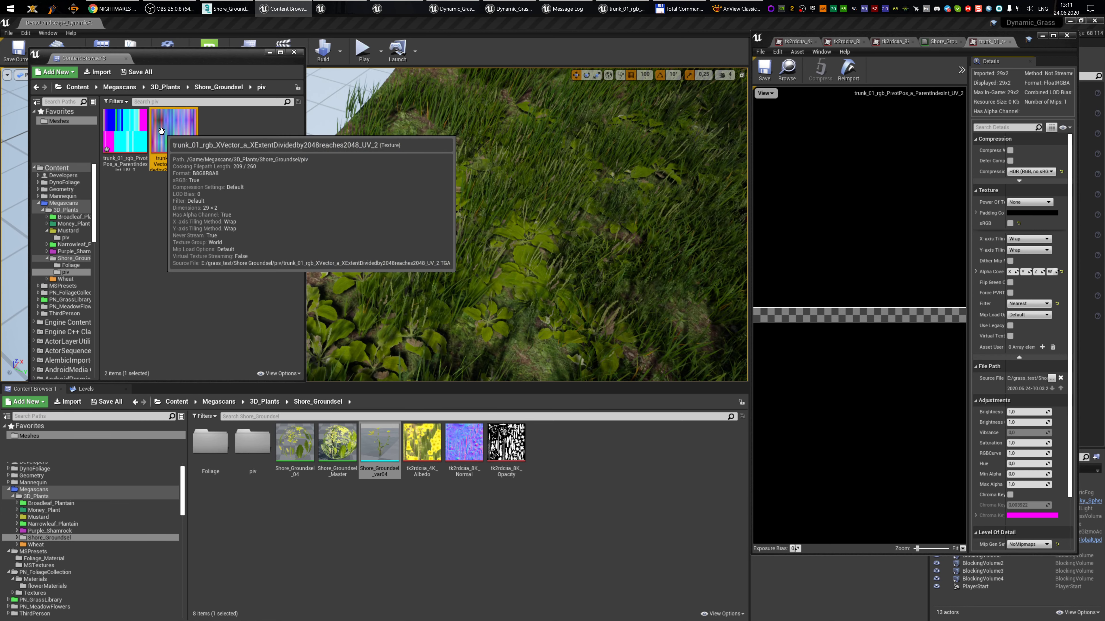
{"action": "left_click", "coordinate": [1030, 202]}
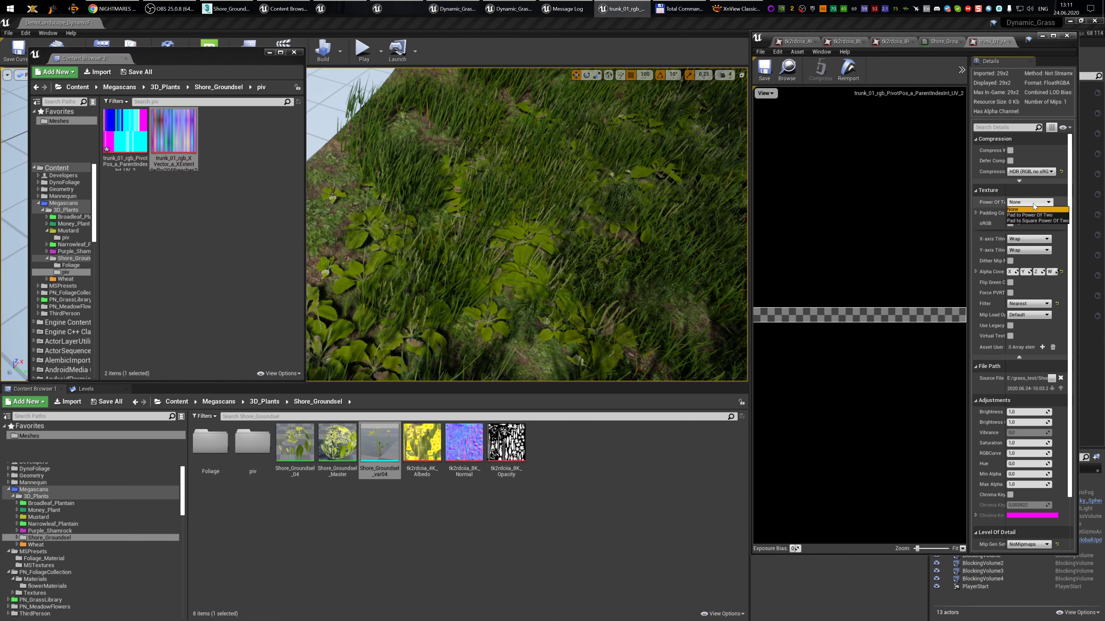
{"action": "left_click", "coordinate": [1037, 208]}
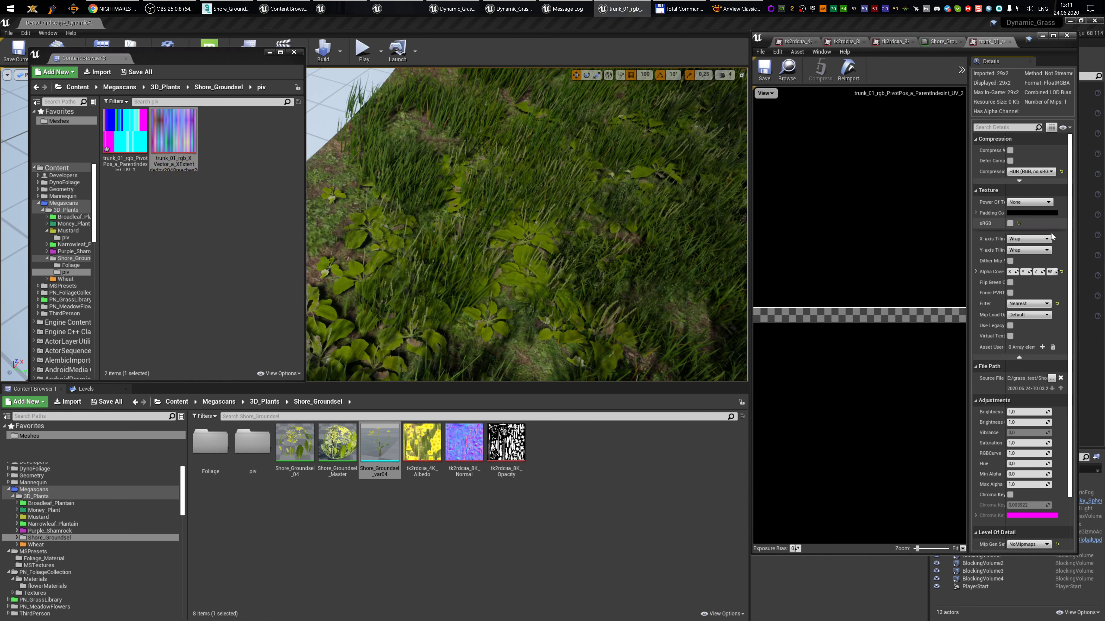
- Set the compression of the trunk_01 PivotPos texture to VectorDisplacementmap (RGBA8)
{"action": "left_click", "coordinate": [1036, 172]}
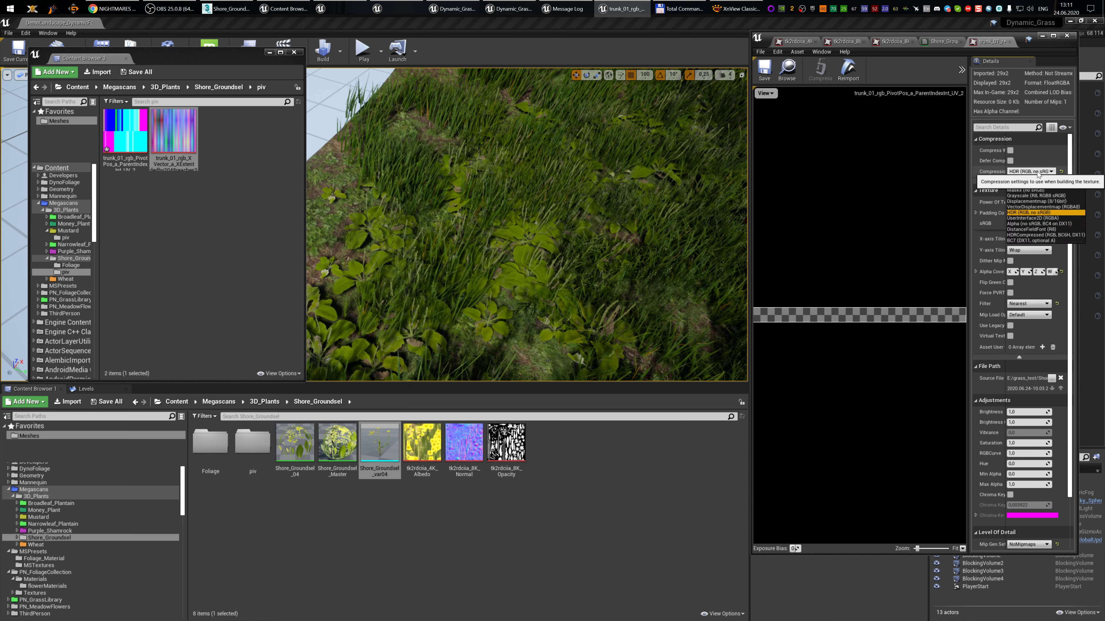
{"action": "left_click", "coordinate": [1040, 207]}
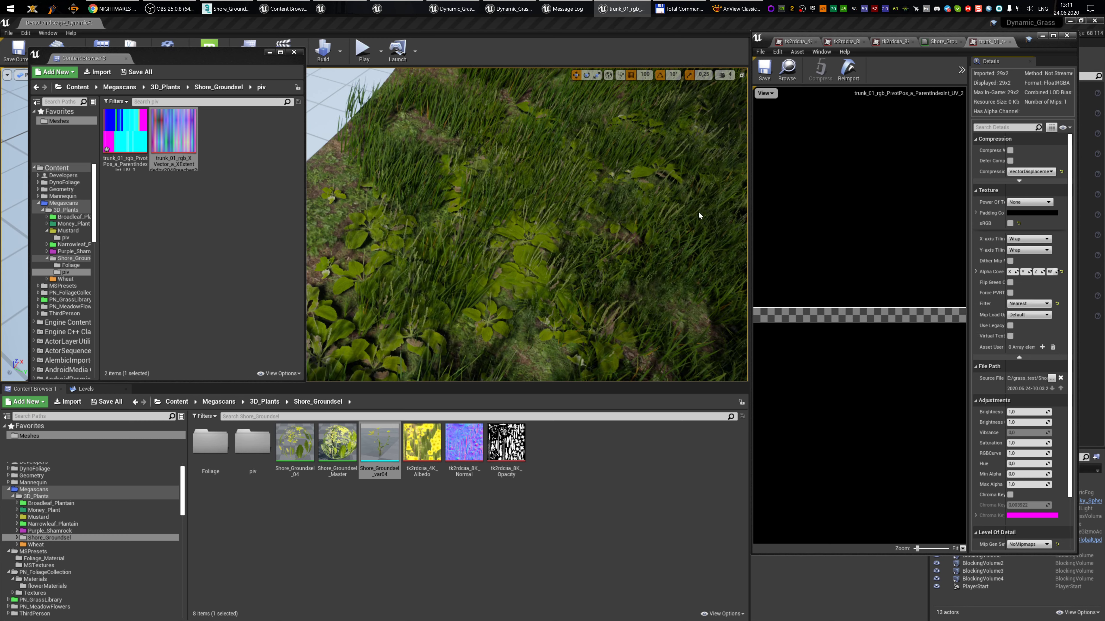
{"action": "left_click", "coordinate": [143, 135]}
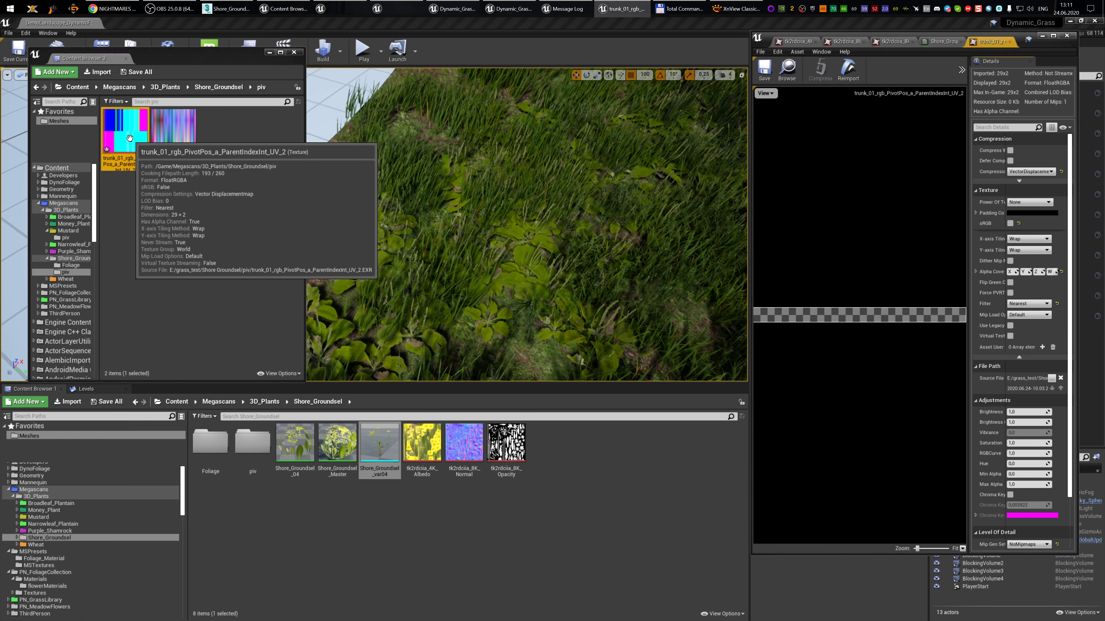
- Open the trunk_01_rgb_XVector_a_XExtent texture and set its compression to VectorDisplacementmap (RGBA8)
{"action": "double_click", "coordinate": [174, 128]}
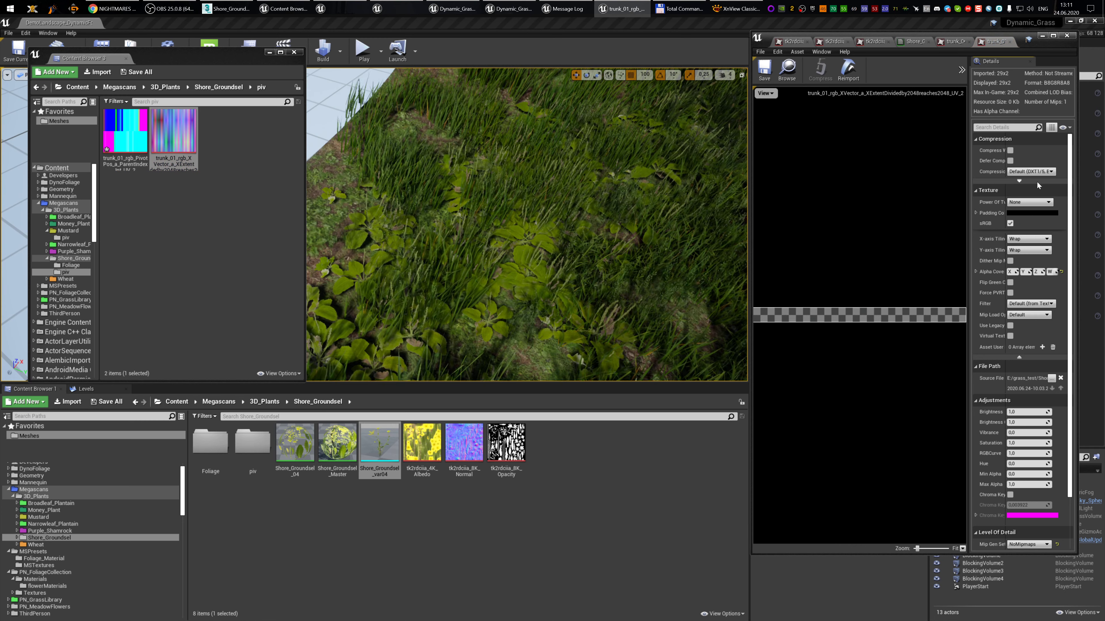
{"action": "left_click", "coordinate": [1031, 172]}
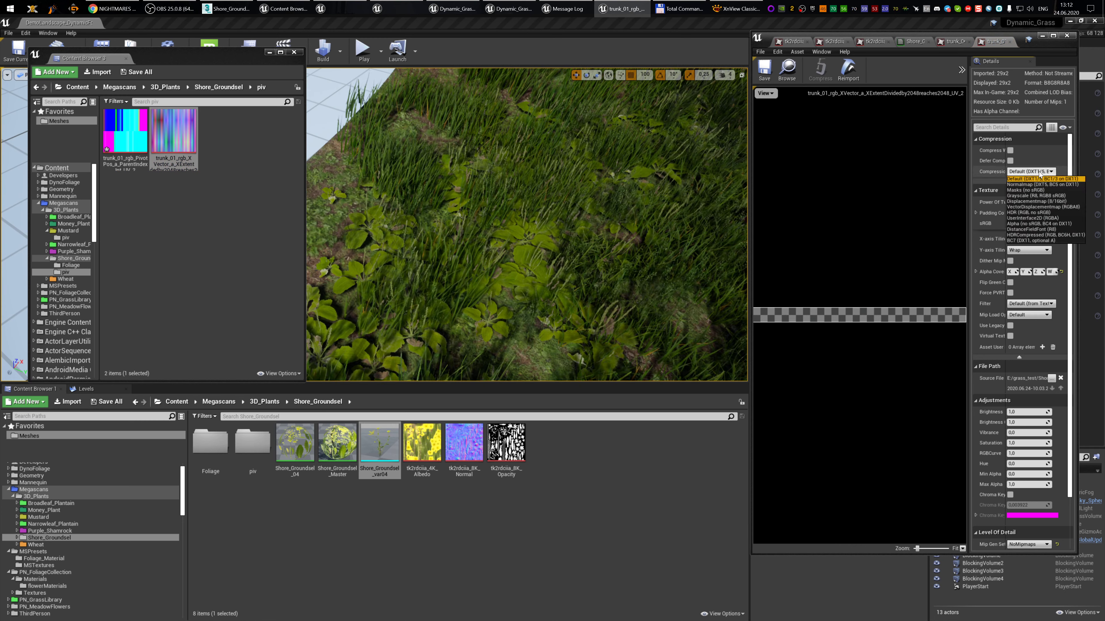
{"action": "left_click", "coordinate": [1029, 211]}
- Reimport the trunk_01 PivotPos texture from its source file and check its compression options
{"action": "double_click", "coordinate": [125, 130]}
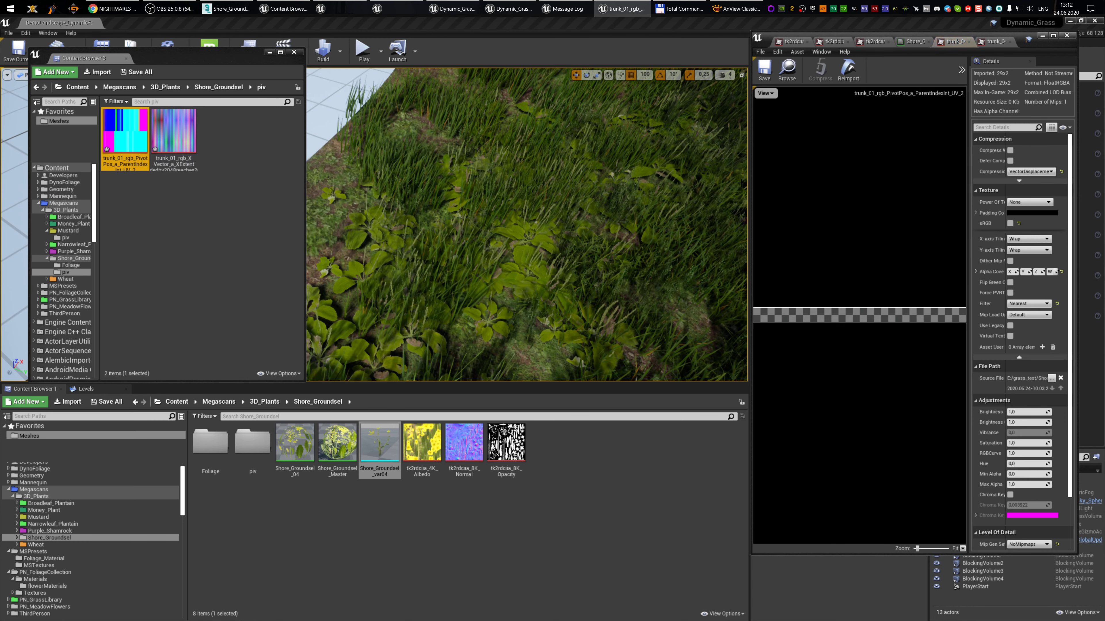
{"action": "left_click", "coordinate": [1043, 172]}
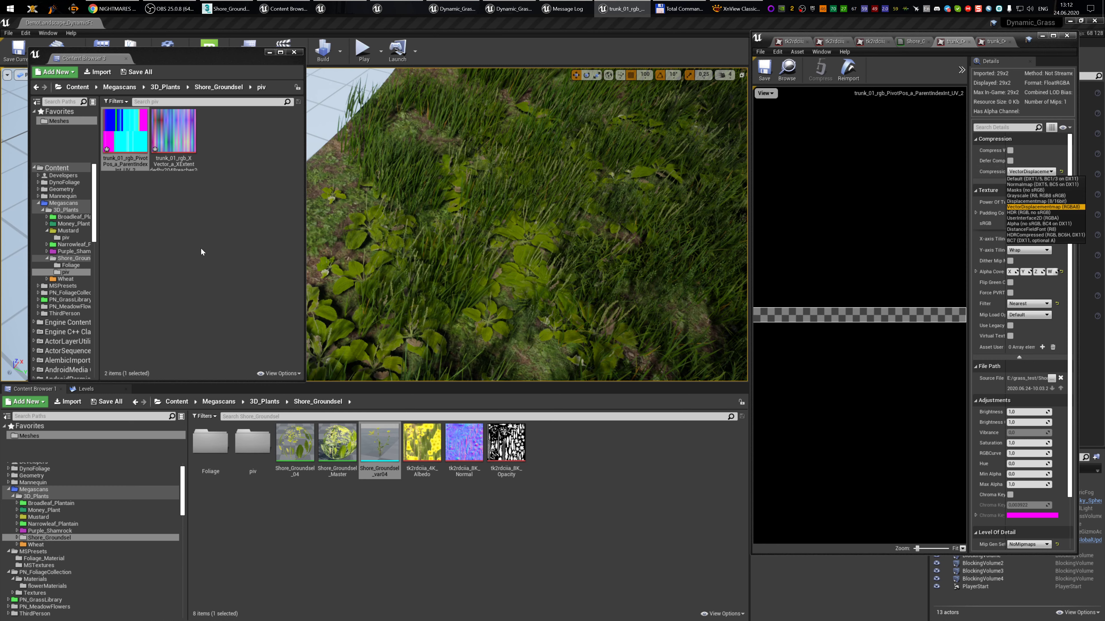
{"action": "left_click", "coordinate": [116, 102]}
{"action": "right_click", "coordinate": [119, 143]}
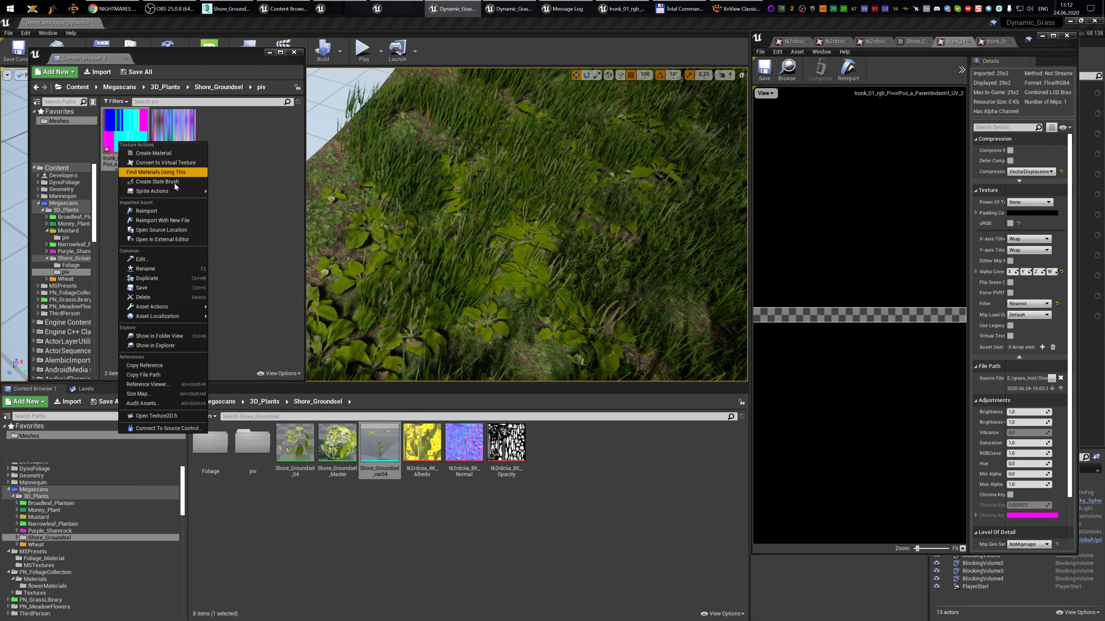
{"action": "left_click", "coordinate": [188, 210]}
{"action": "double_click", "coordinate": [133, 143]}
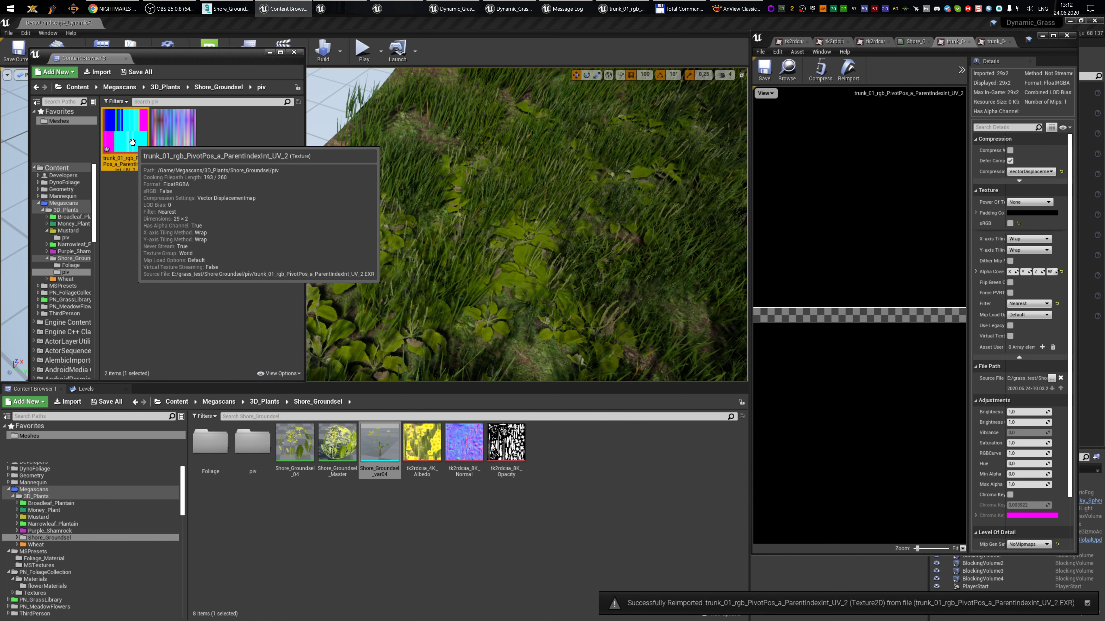
{"action": "left_click", "coordinate": [1033, 172]}
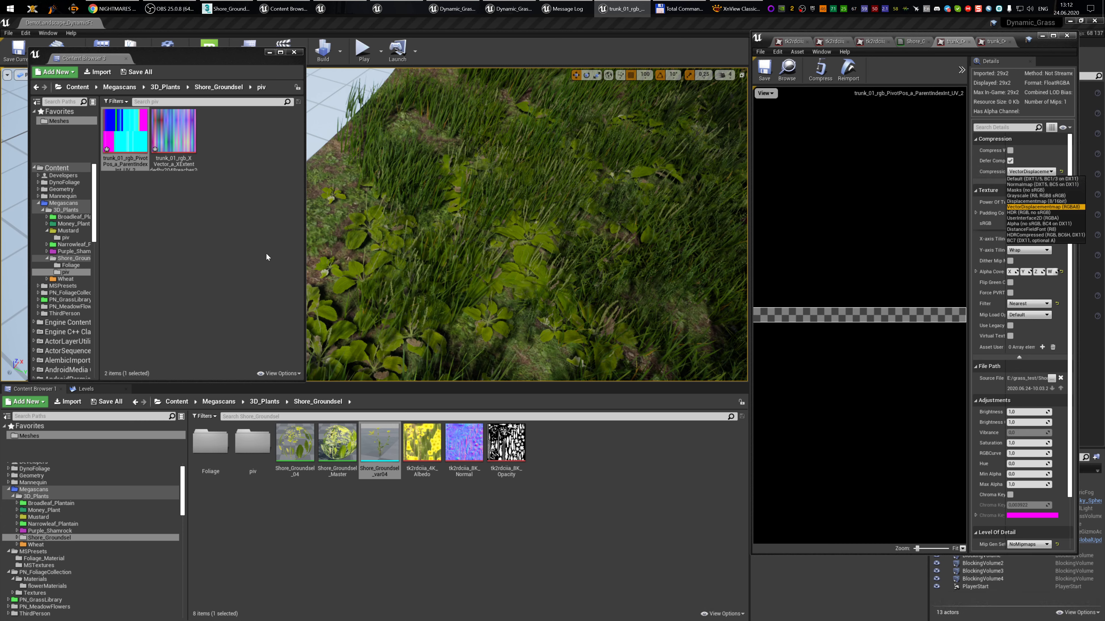
- Examine the compression setting of the var01 PivotPos texture in the Purple_Shamrock piv folder as a reference
{"action": "left_click", "coordinate": [72, 251]}
{"action": "left_click", "coordinate": [71, 252]}
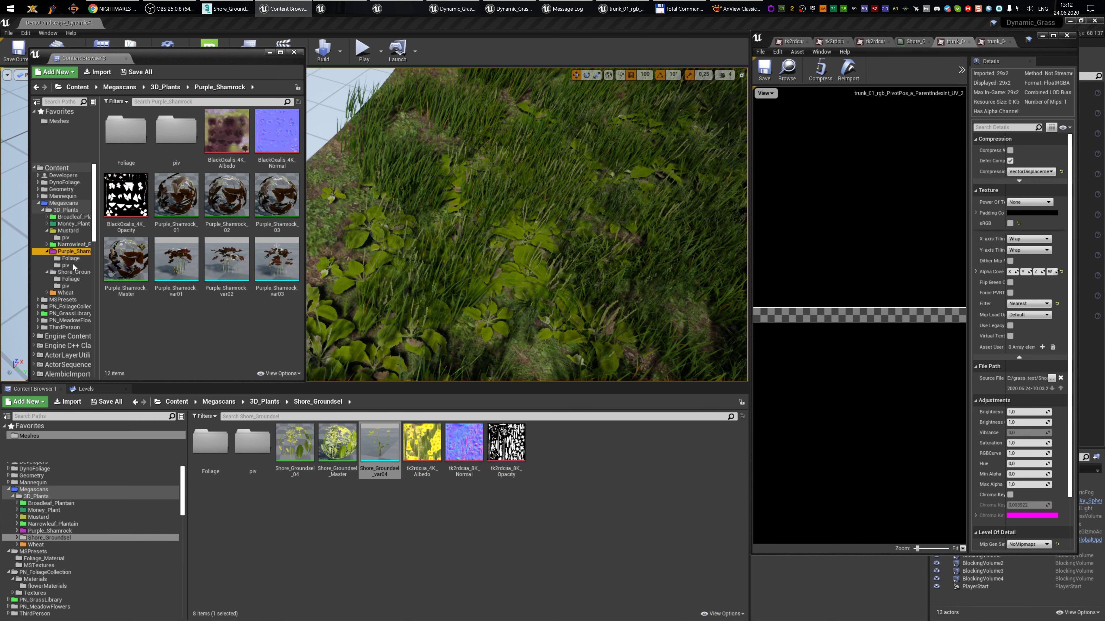
{"action": "left_click", "coordinate": [65, 265]}
{"action": "left_click", "coordinate": [126, 131]}
{"action": "double_click", "coordinate": [127, 132]}
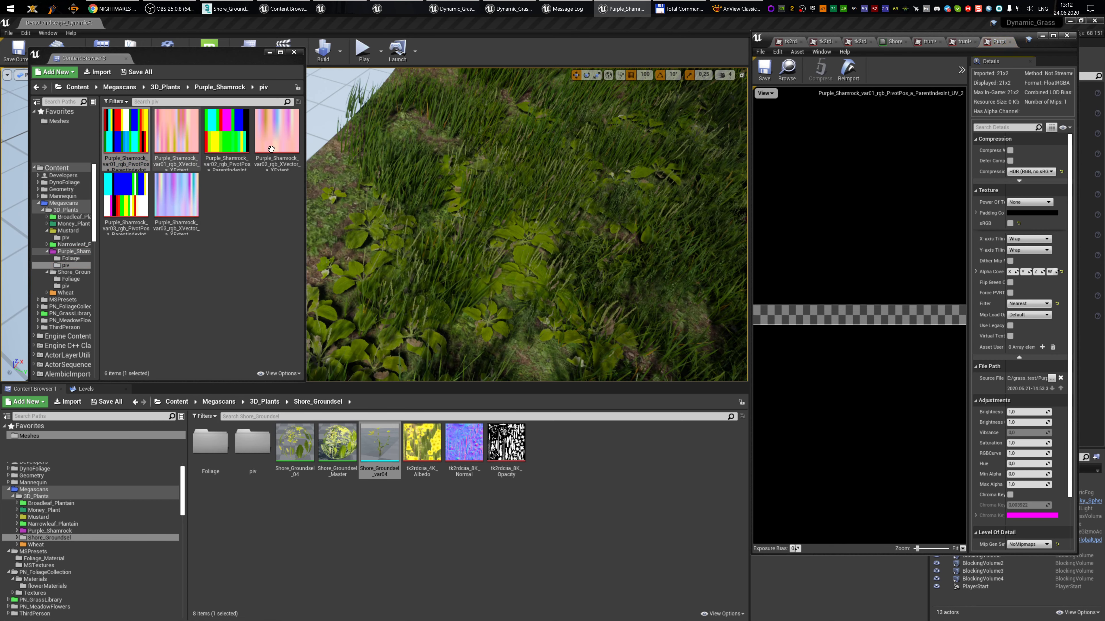
{"action": "left_click", "coordinate": [1045, 172]}
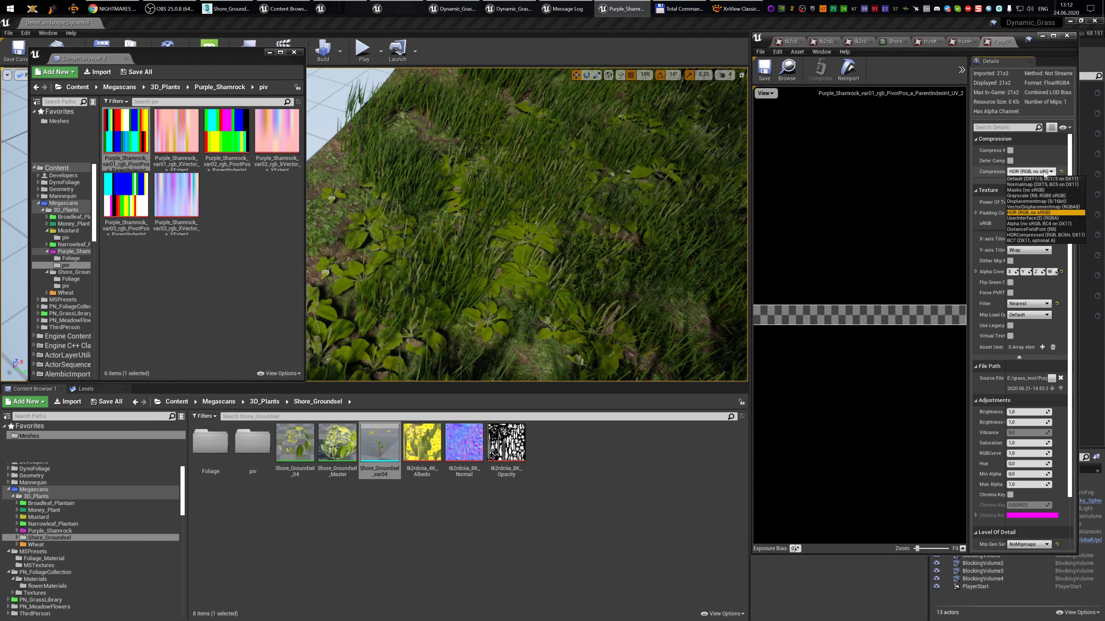
{"action": "left_click", "coordinate": [1043, 174]}
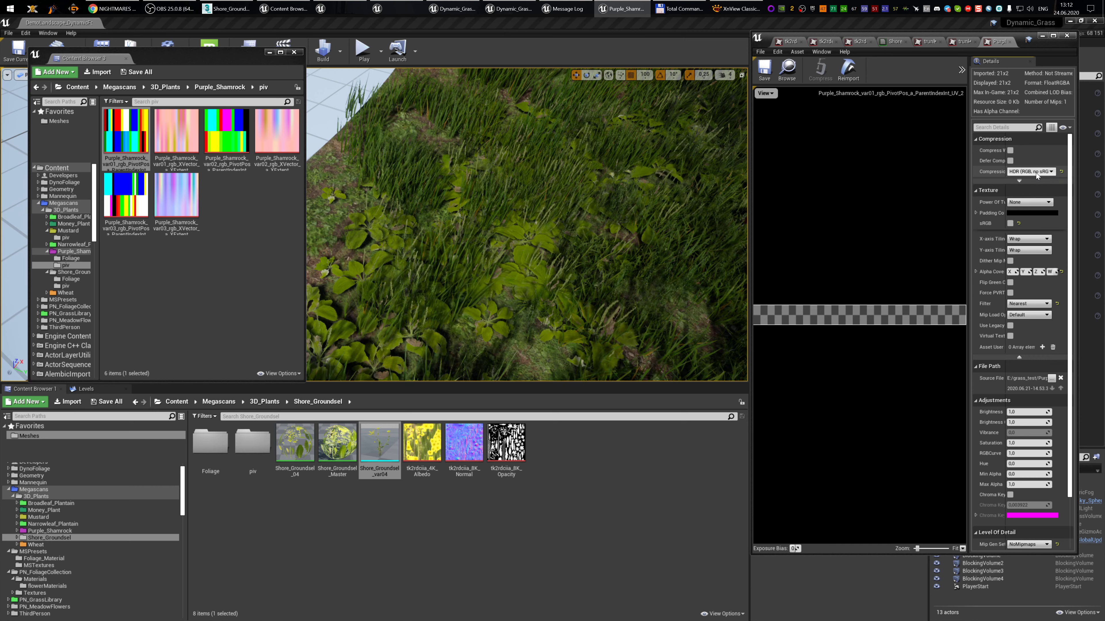
- Return to the Shore_Groundsel piv folder and set the PivotPos texture's compression to HDR (RGB, no sRGB)
{"action": "left_click", "coordinate": [65, 286]}
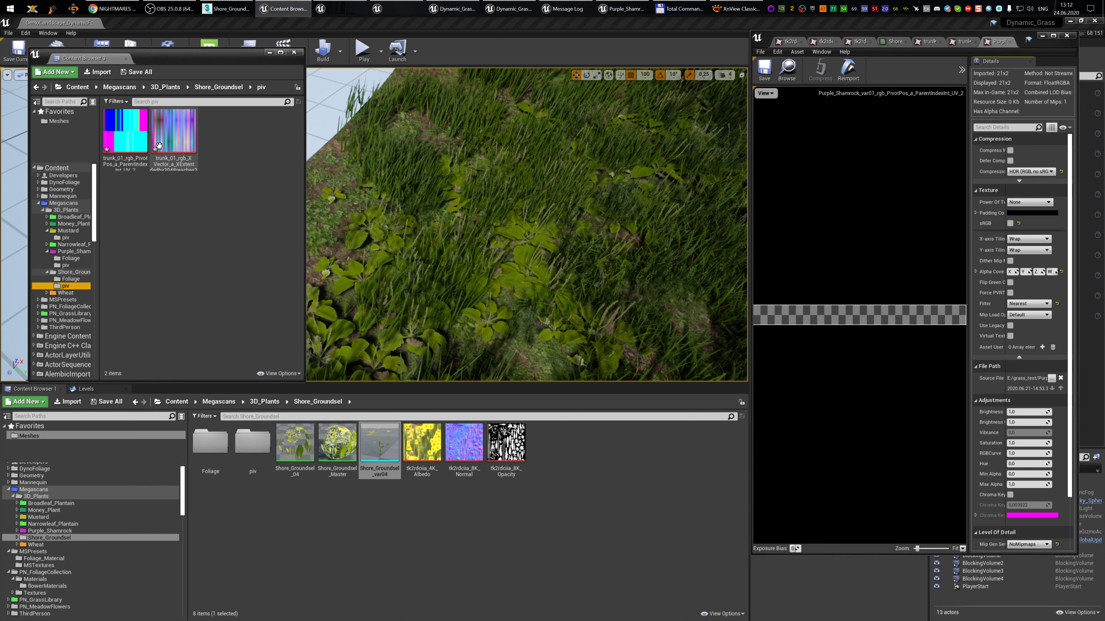
{"action": "left_click", "coordinate": [110, 134]}
{"action": "double_click", "coordinate": [109, 134]}
{"action": "left_click", "coordinate": [1044, 171]}
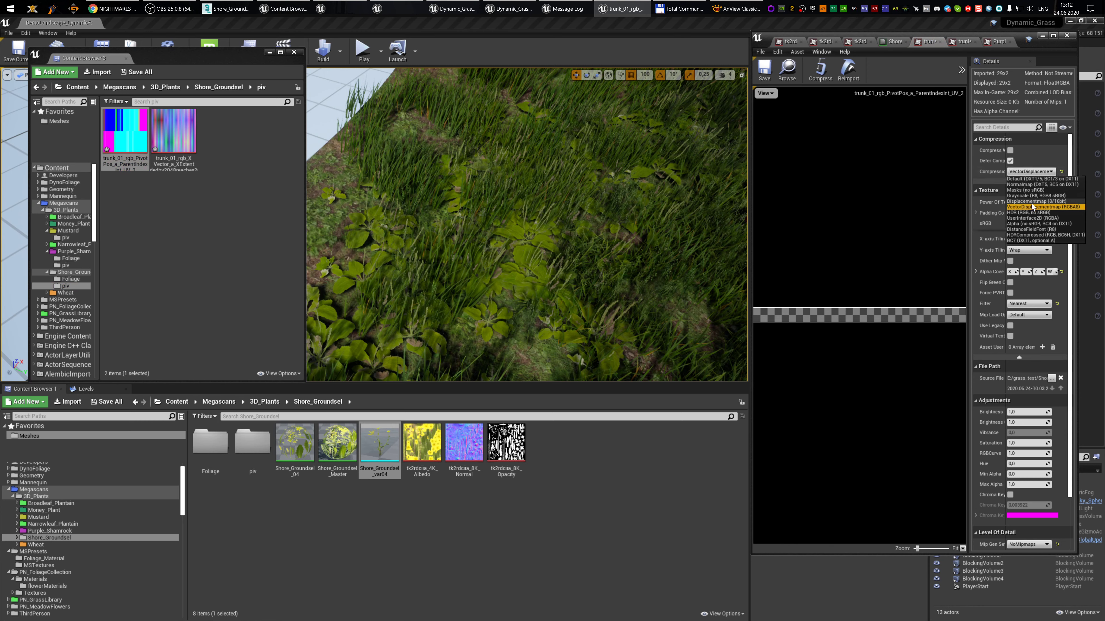
{"action": "left_click", "coordinate": [1034, 214]}
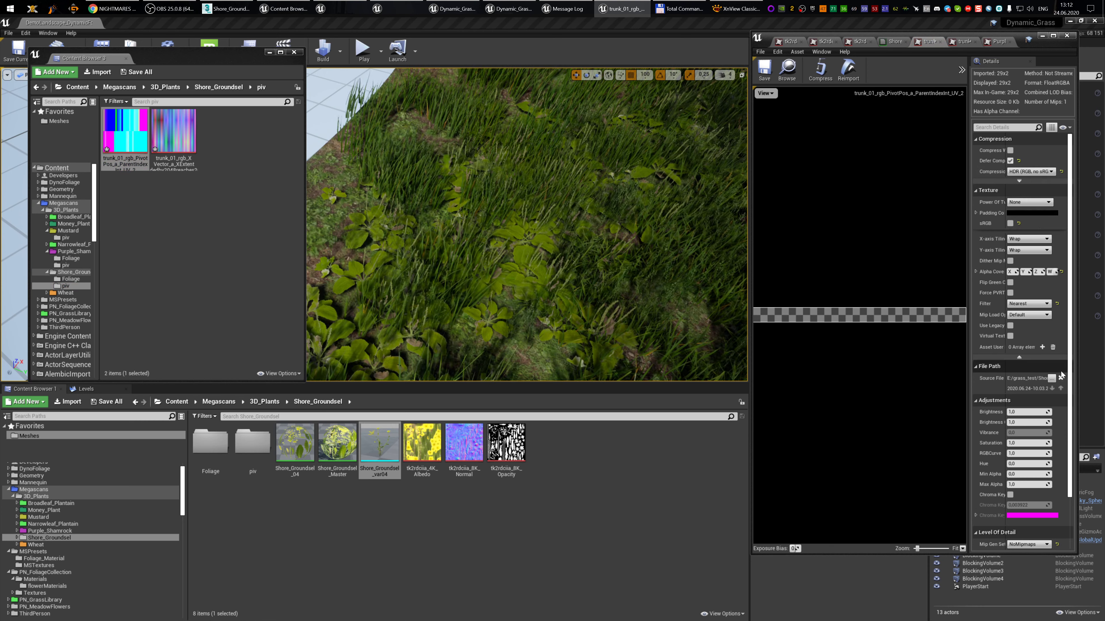
- Set the trunk_01 XVector texture's filter to Nearest and save all modified assets
{"action": "double_click", "coordinate": [176, 133]}
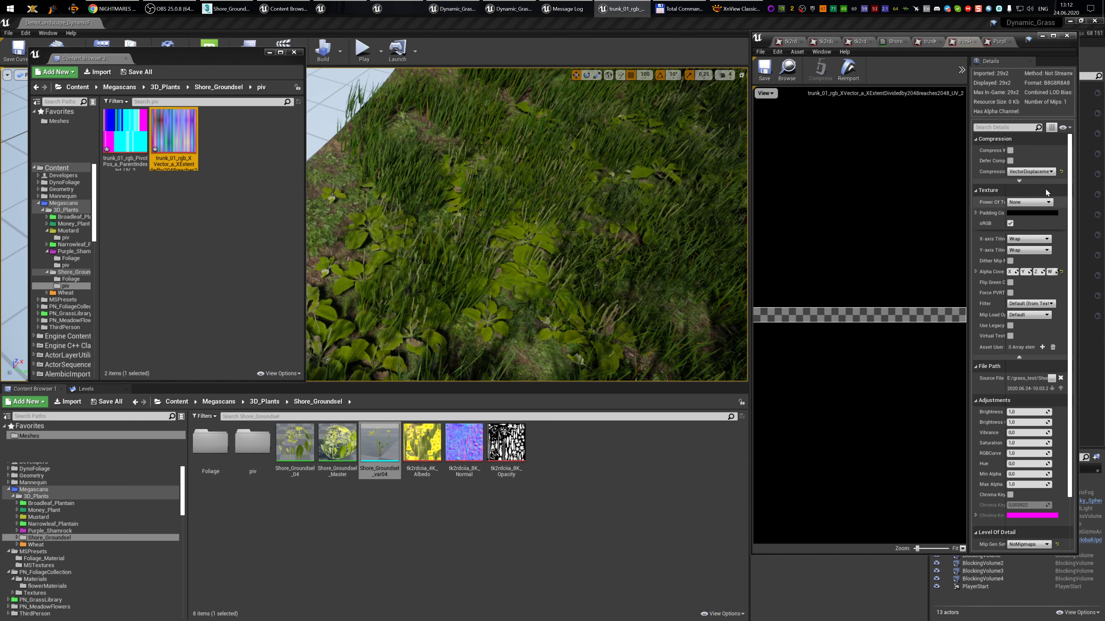
{"action": "left_click", "coordinate": [1028, 303]}
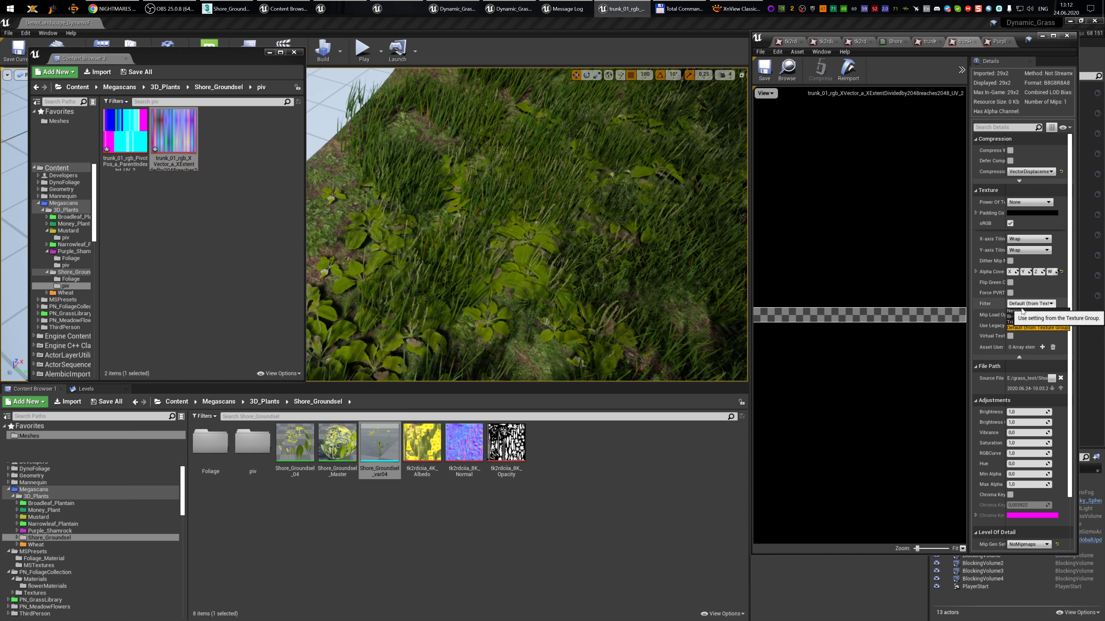
{"action": "left_click", "coordinate": [1022, 315]}
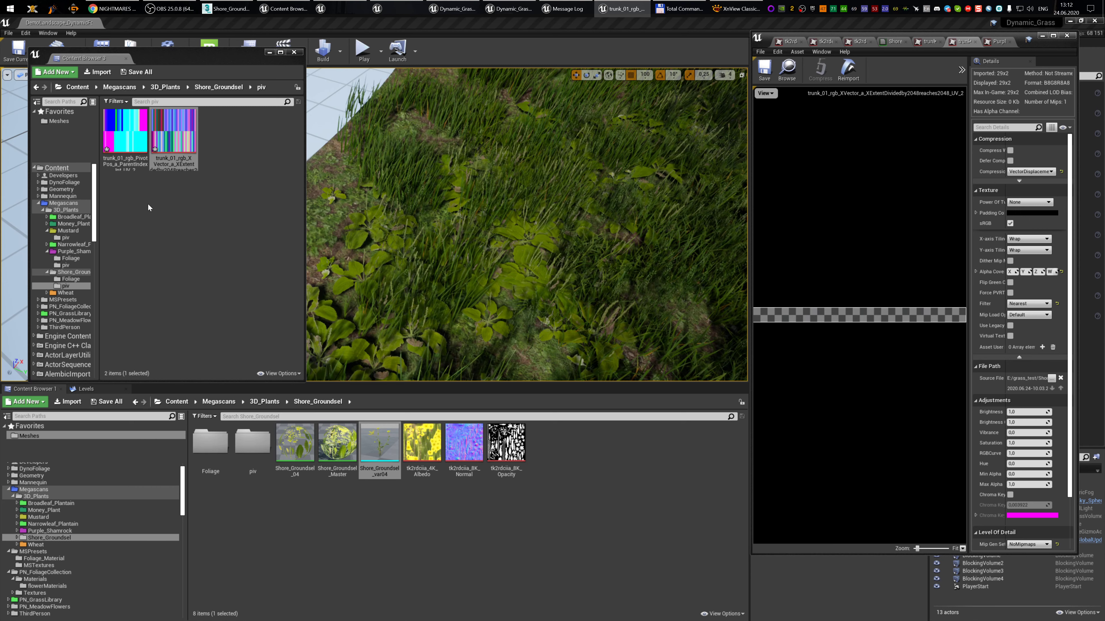
{"action": "left_click", "coordinate": [234, 246]}
{"action": "key", "text": "ctrl+shift+s"}
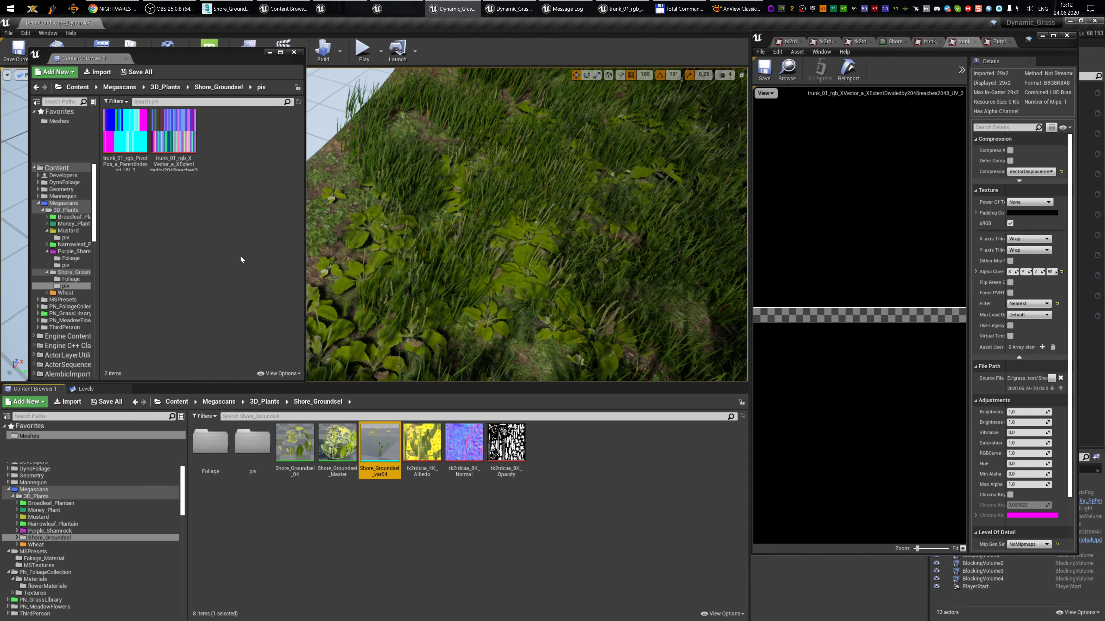
- Open the imported Shore_Groundsel_04 material to check it, and force-delete it despite its mesh reference
{"action": "double_click", "coordinate": [287, 448]}
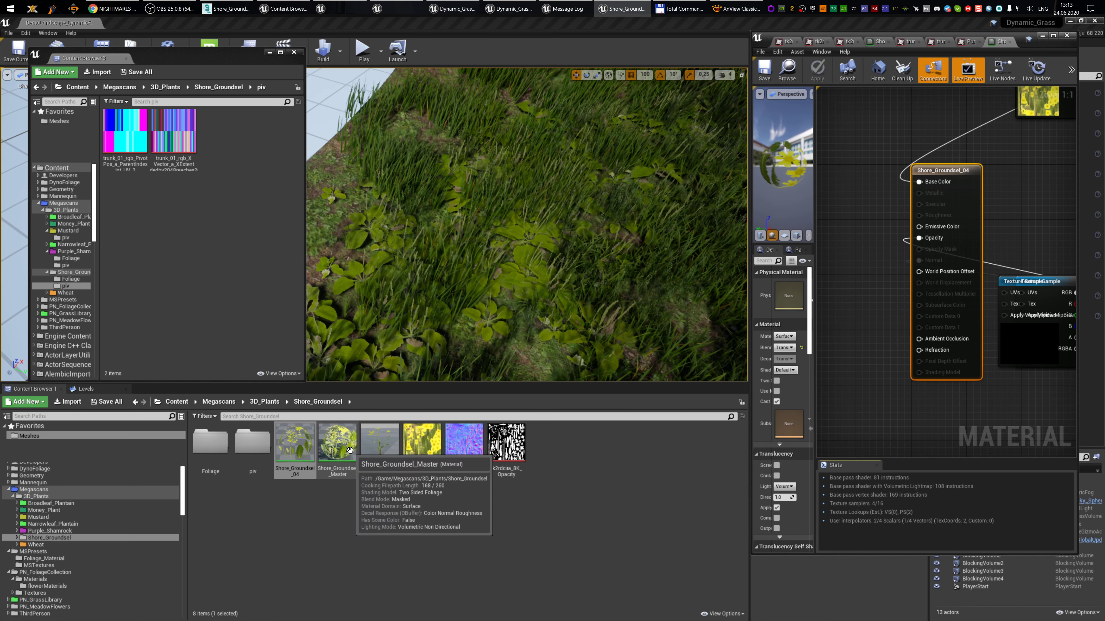
{"action": "left_click", "coordinate": [289, 450]}
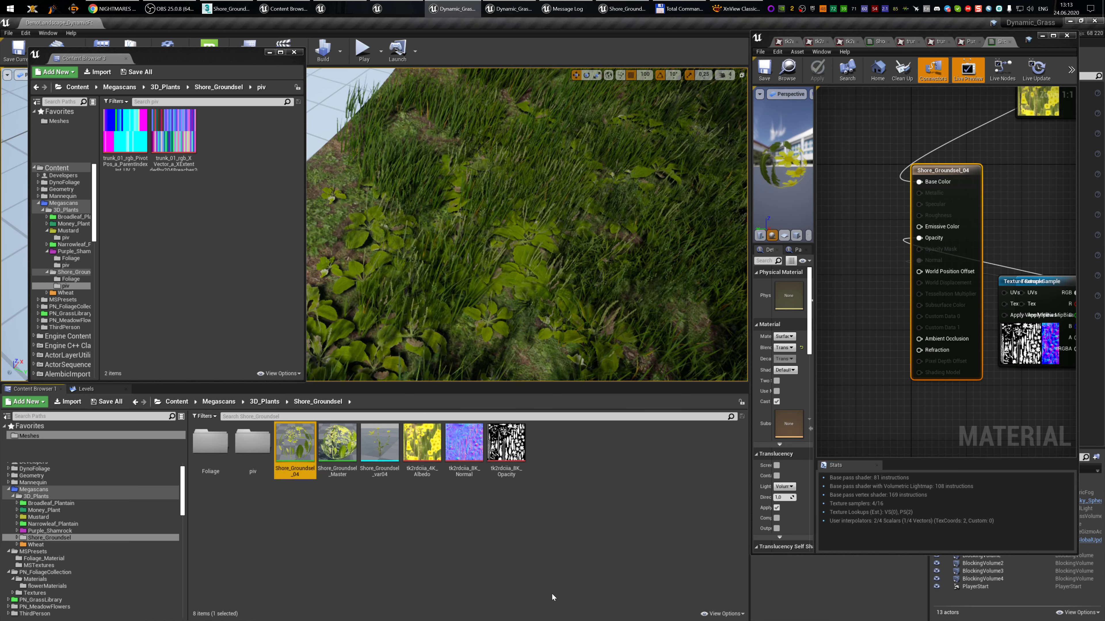
{"action": "key", "text": "Delete"}
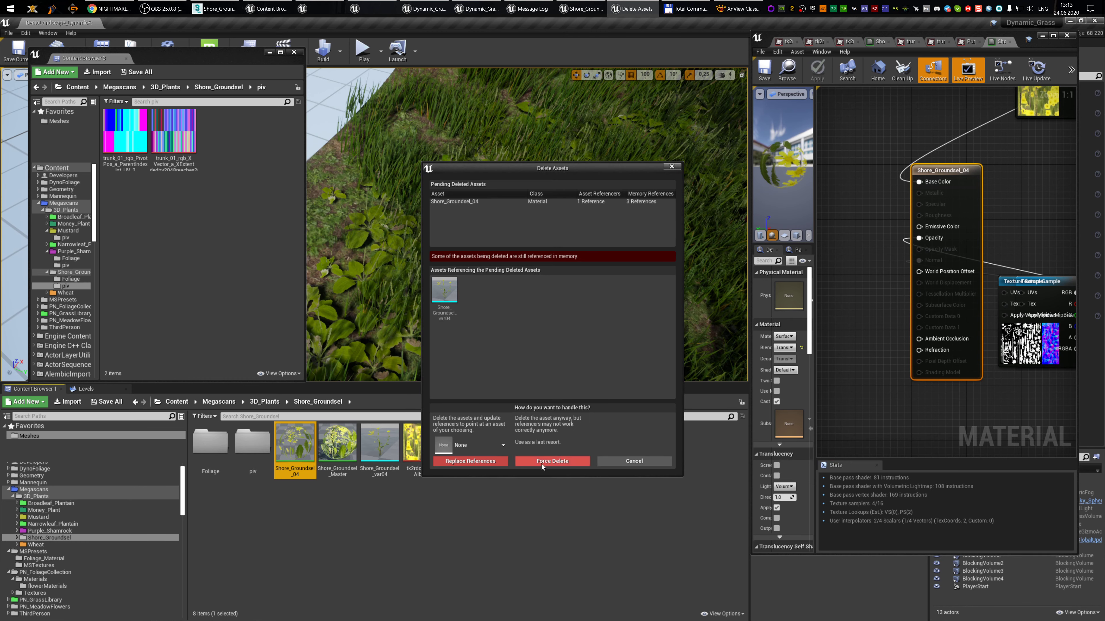
{"action": "left_click", "coordinate": [550, 464]}
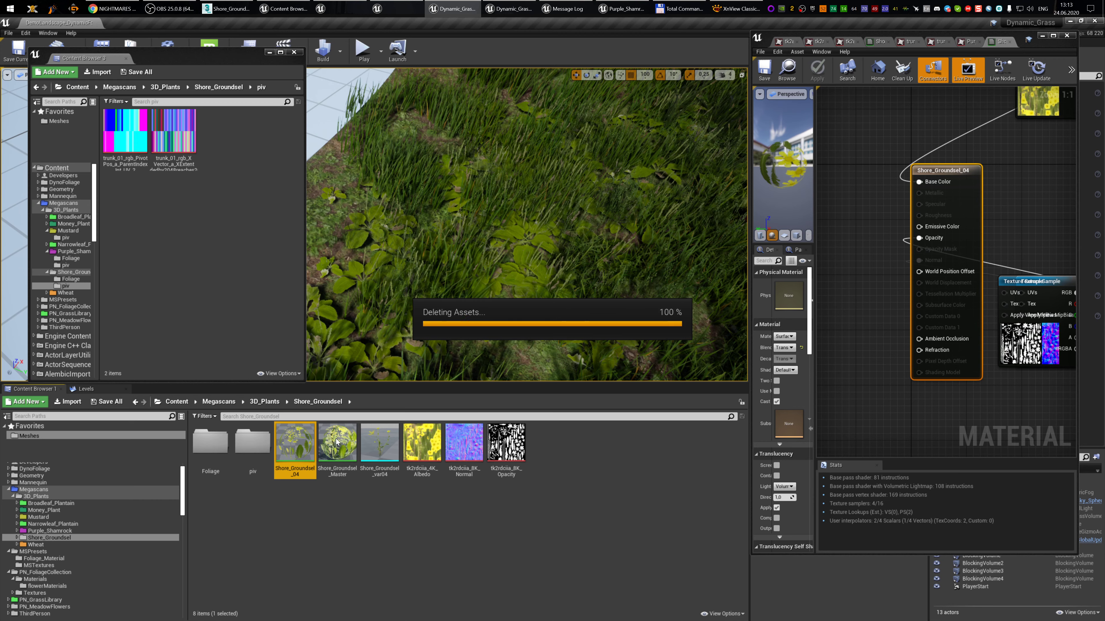
- Create a material instance of Shore_Groundsel_Master, name it Shore_Groundsel_04, and open it for editing
{"action": "left_click", "coordinate": [296, 441]}
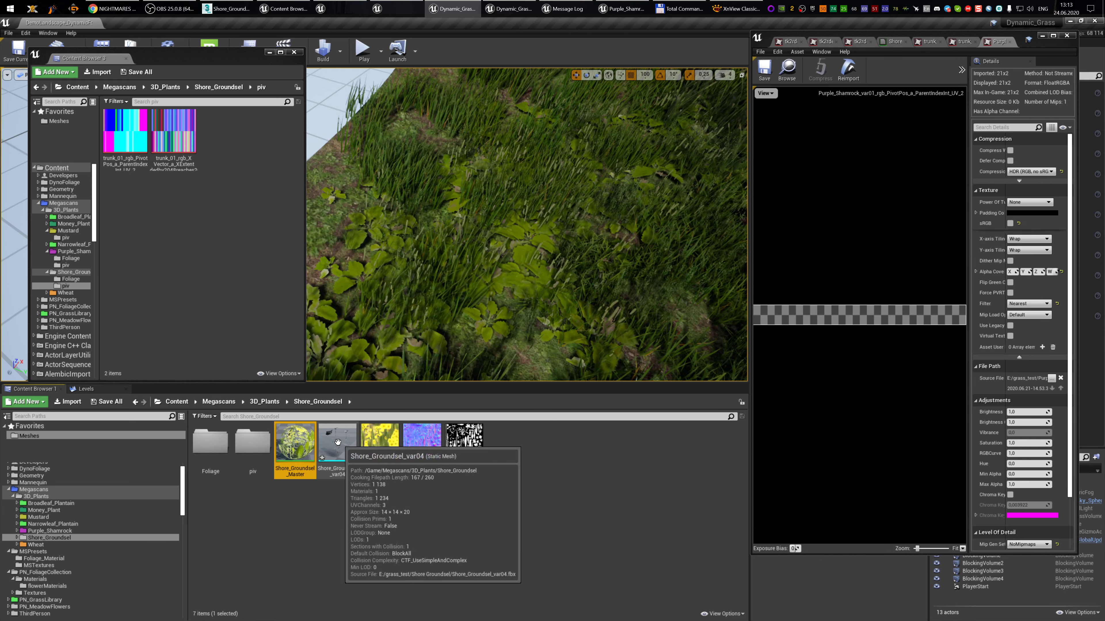
{"action": "right_click", "coordinate": [296, 442]}
{"action": "left_click", "coordinate": [342, 235]}
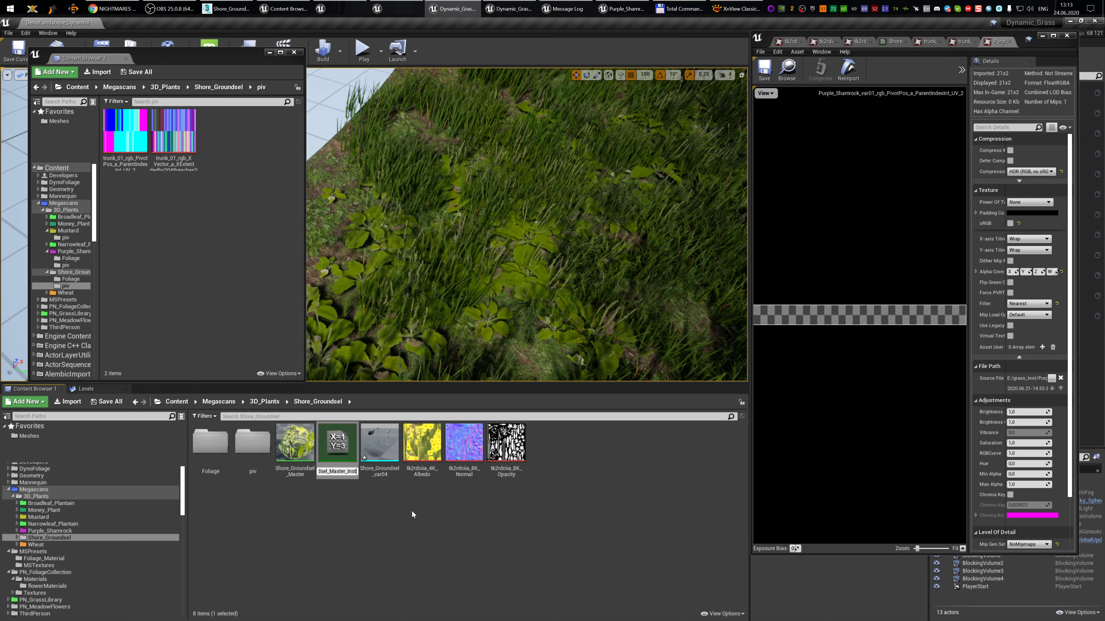
{"action": "key", "text": "BackSpace"}
{"action": "key", "text": "BackSpace"}
{"action": "key", "text": "BackSpace"}
{"action": "key", "text": "BackSpace"}
{"action": "key", "text": "BackSpace"}
{"action": "key", "text": "BackSpace"}
{"action": "key", "text": "BackSpace"}
{"action": "key", "text": "BackSpace"}
{"action": "key", "text": "BackSpace"}
{"action": "key", "text": "BackSpace"}
{"action": "key", "text": "BackSpace"}
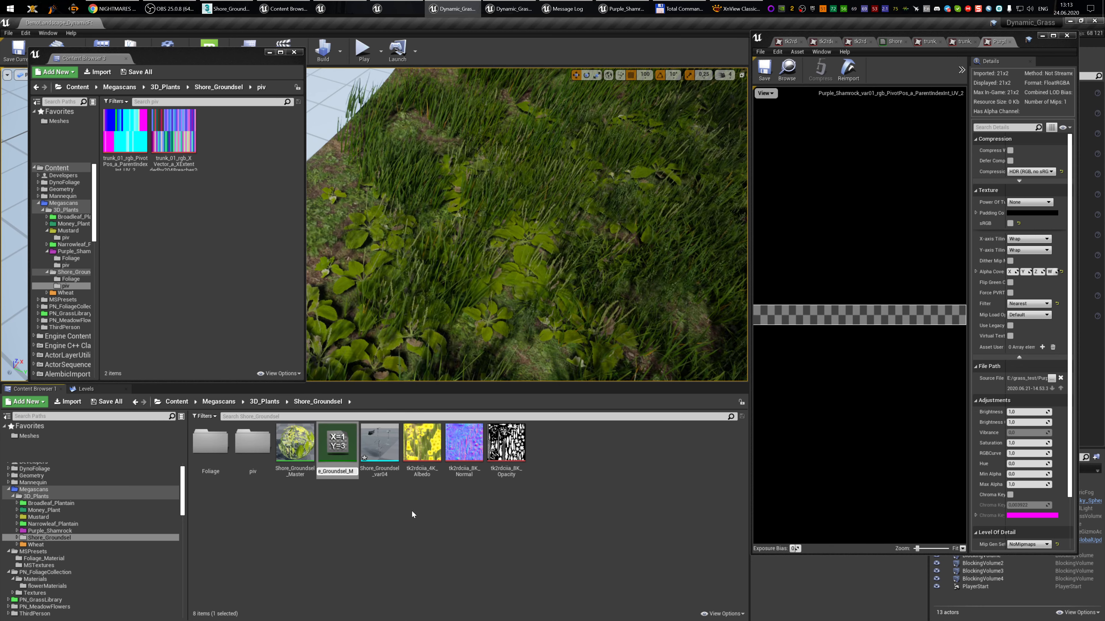
{"action": "type", "text": "04"}
{"action": "key", "text": "Return"}
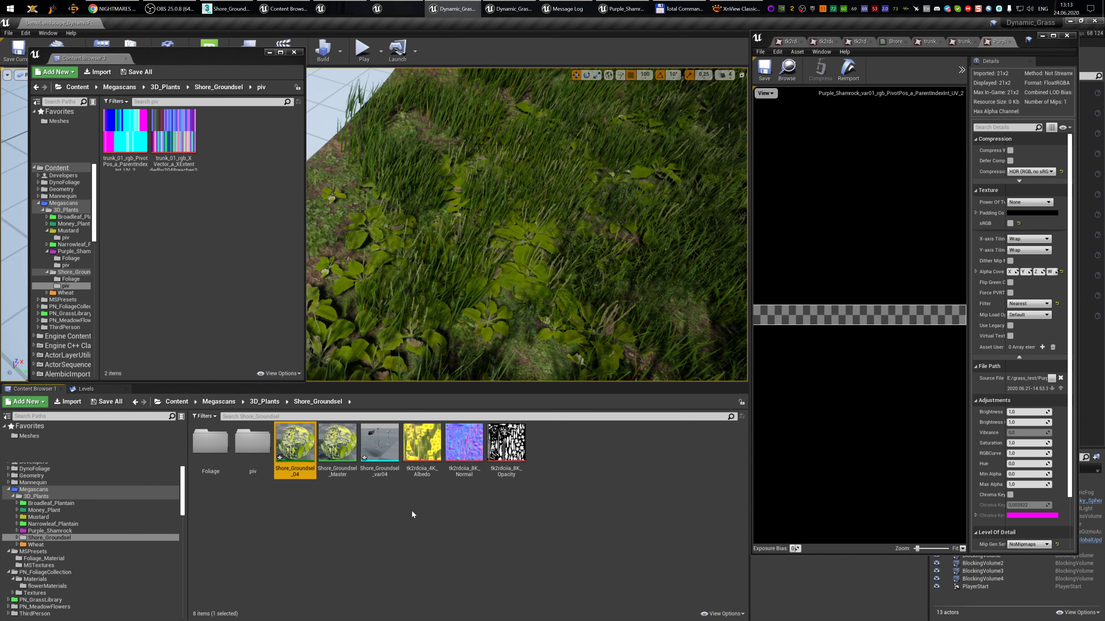
{"action": "double_click", "coordinate": [294, 437]}
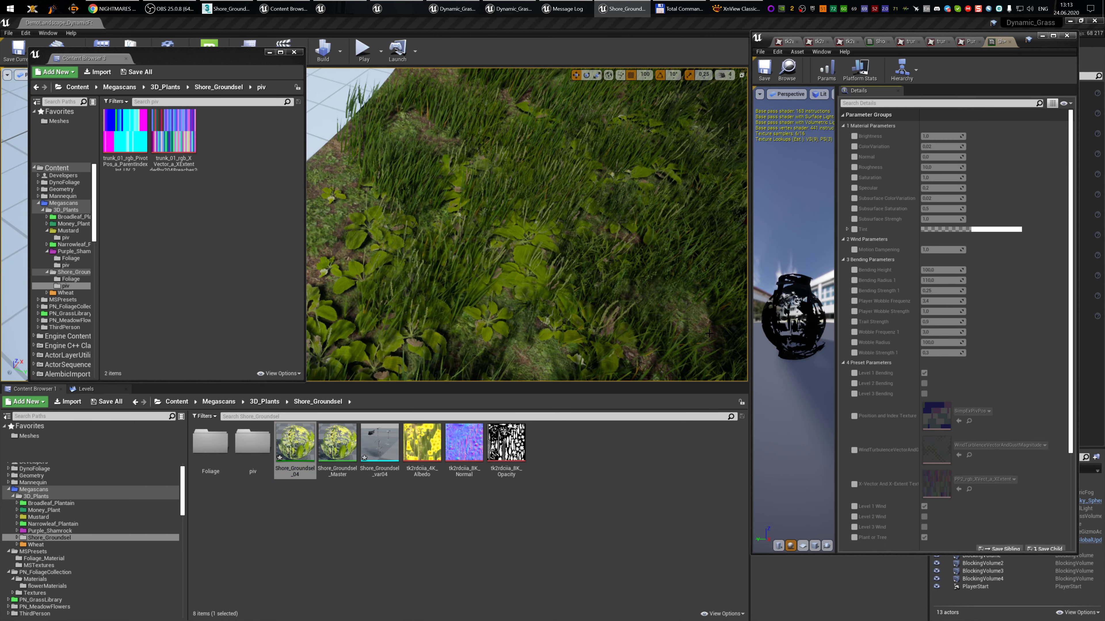
- Enable the Position and Index and X-Vector texture overrides in Shore_Groundsel_04, and turn on Level 2 Wind and Level 2 Bending
{"action": "scroll", "coordinate": [953, 428], "scroll_direction": "down", "scroll_amount": 2}
{"action": "left_click", "coordinate": [854, 388]}
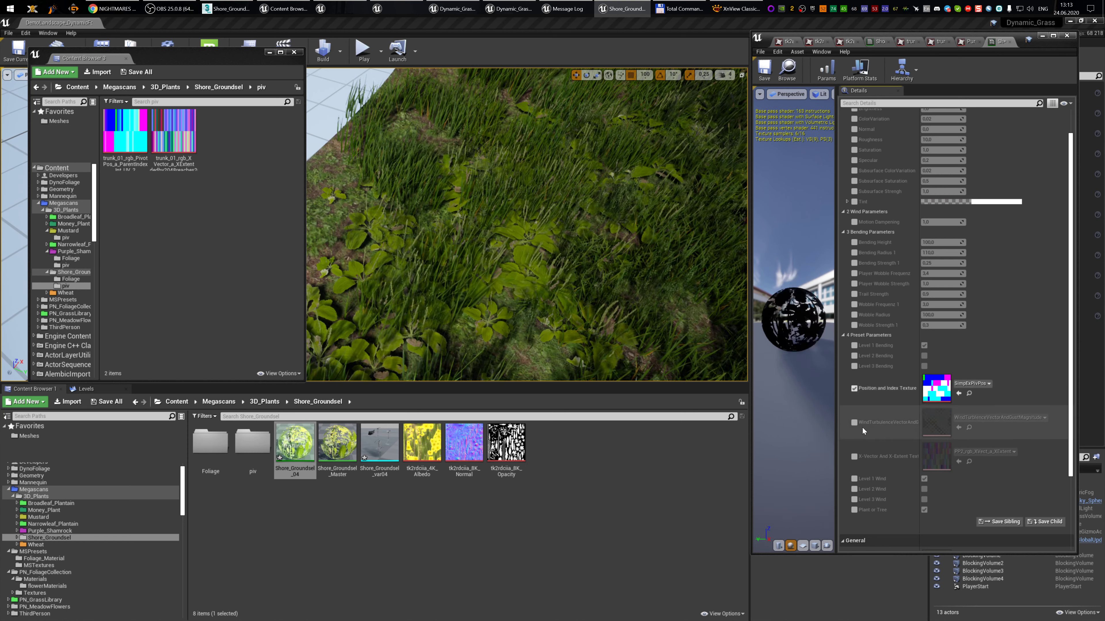
{"action": "left_click", "coordinate": [855, 456]}
{"action": "left_click", "coordinate": [854, 491]}
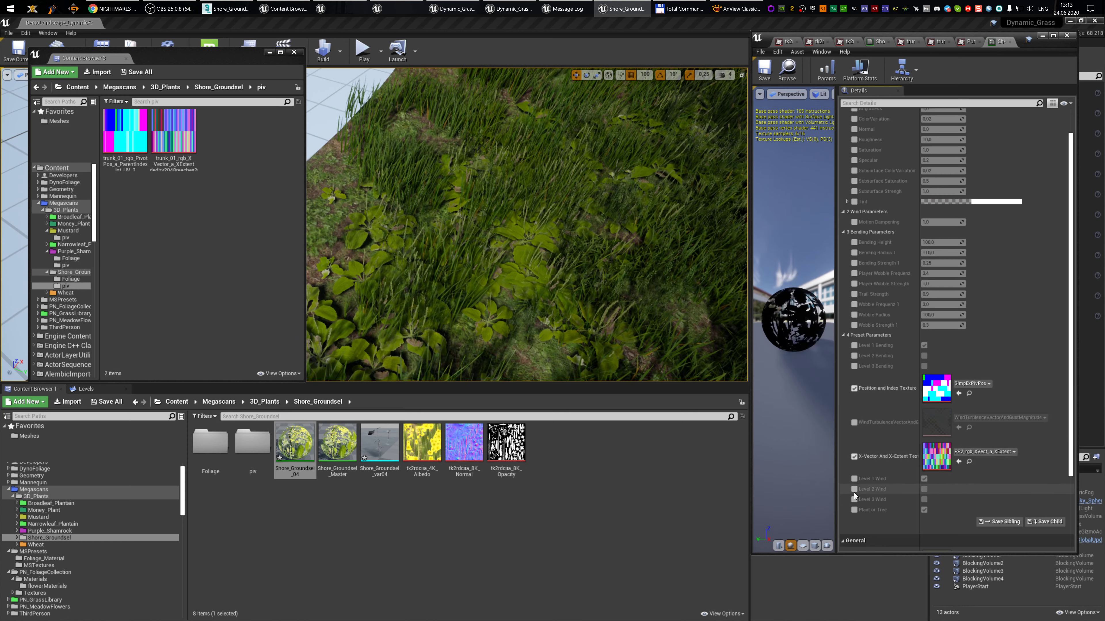
{"action": "left_click", "coordinate": [924, 490]}
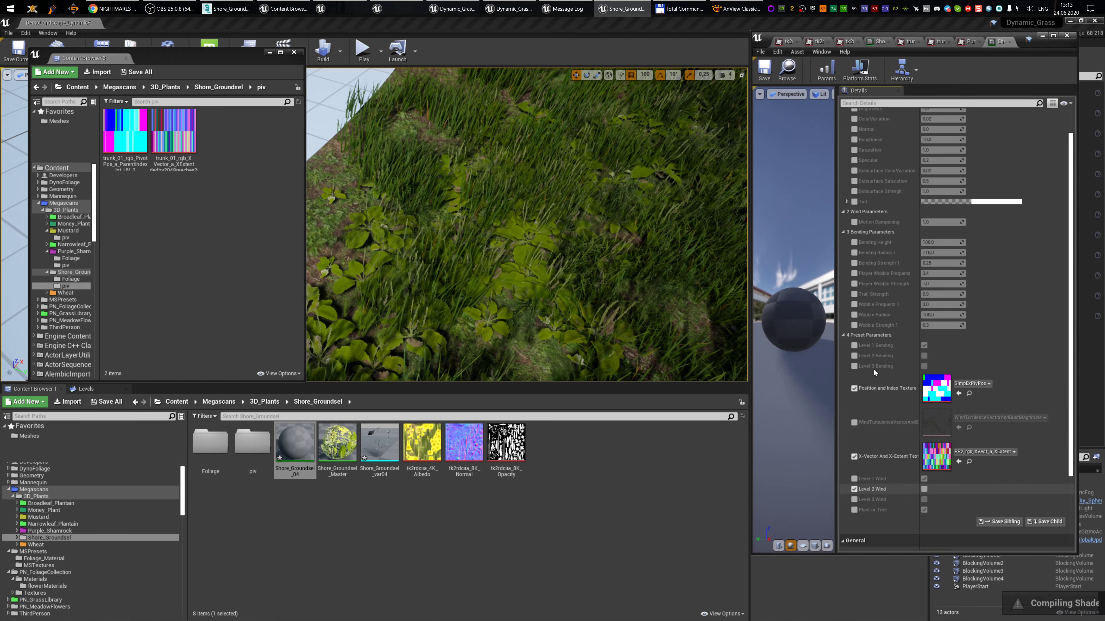
{"action": "left_click", "coordinate": [854, 356]}
{"action": "left_click", "coordinate": [925, 357]}
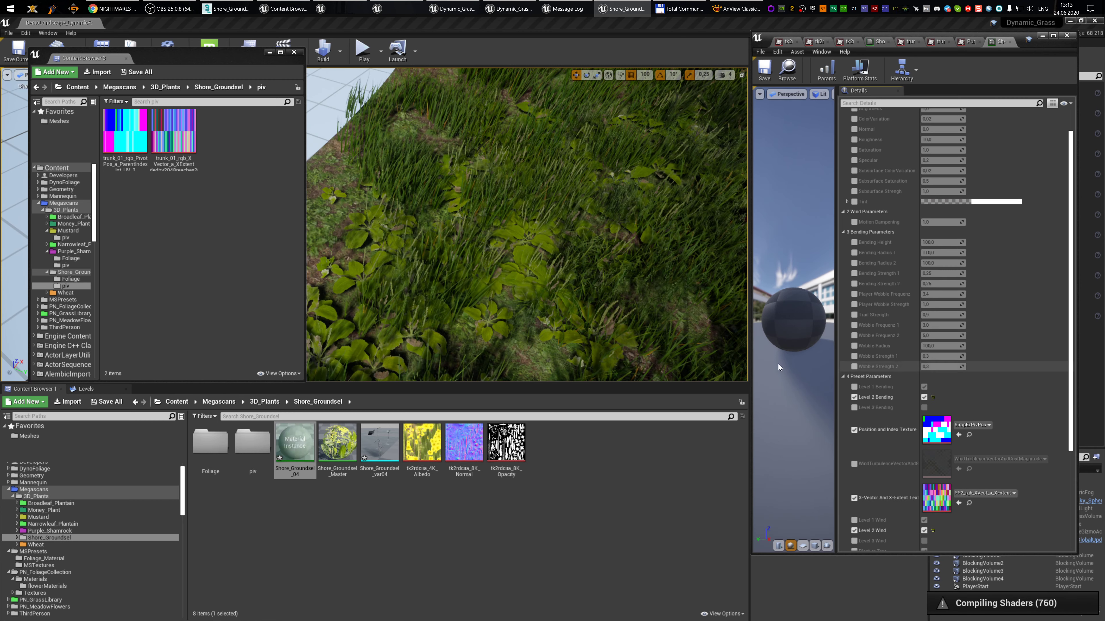
- Assign the trunk_01 PivotPos and XVector textures to the Position and Index and X-Vector parameters, and enable the wind turbulence texture override
{"action": "left_click_drag", "start_coordinate": [125, 131], "coordinate": [937, 431]}
{"action": "left_click", "coordinate": [854, 463]}
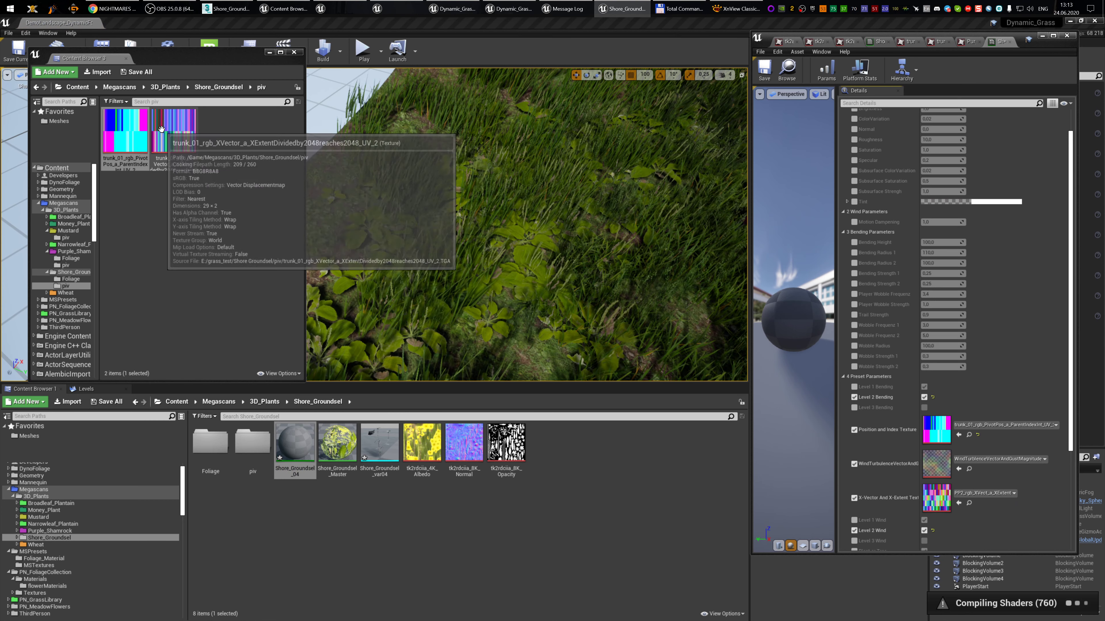
{"action": "left_click_drag", "start_coordinate": [174, 131], "coordinate": [948, 504]}
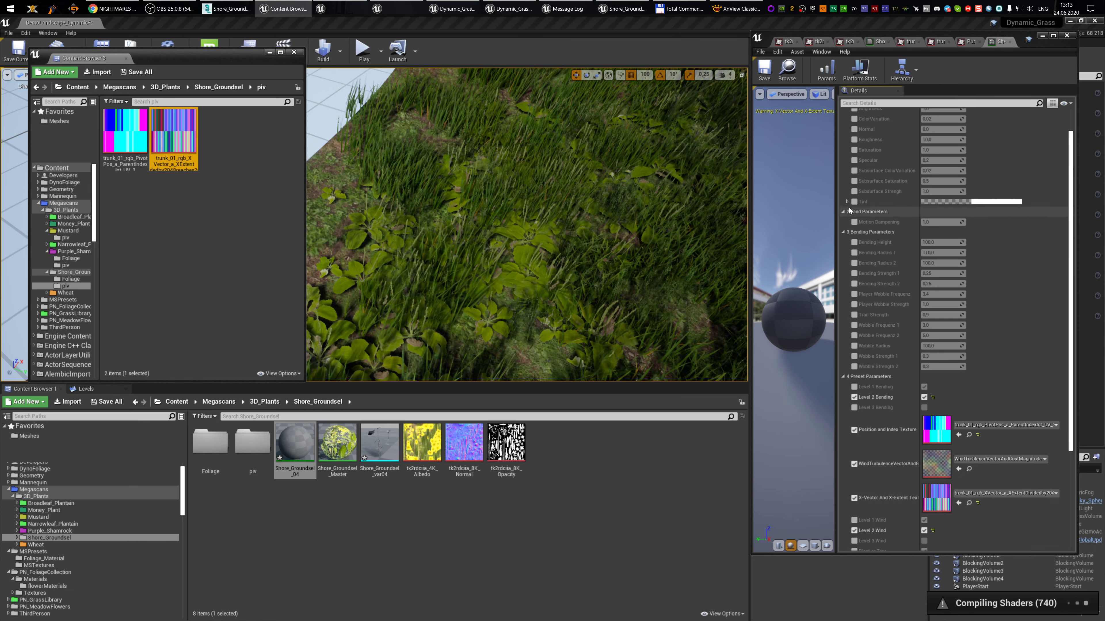
- Override the material instance's Motion Dampening with 0.3
{"action": "left_click", "coordinate": [854, 222]}
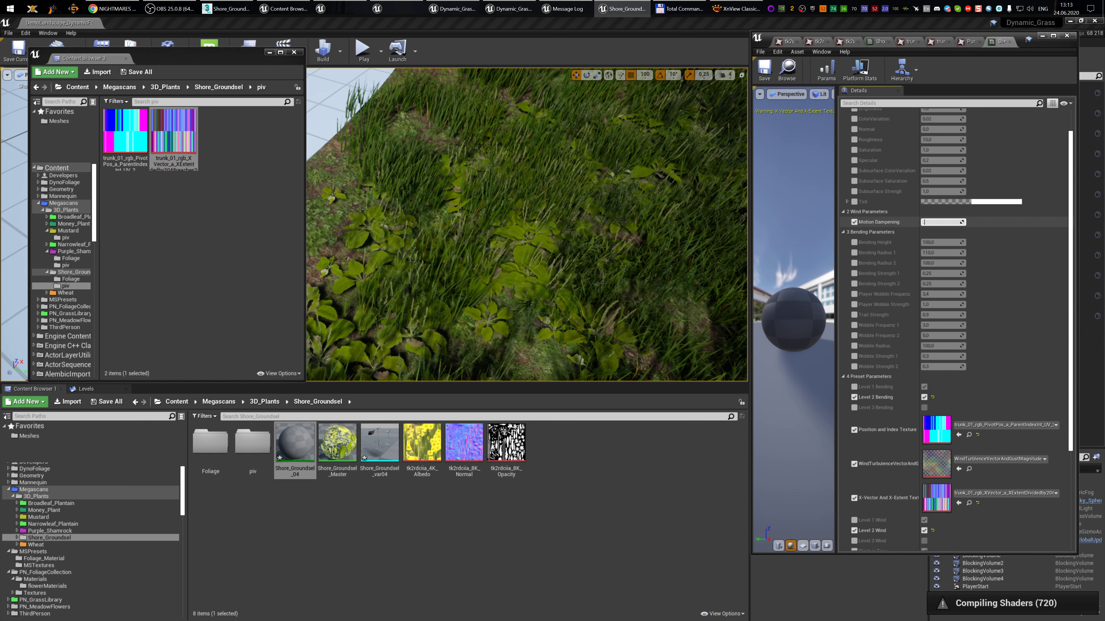
{"action": "type", "text": ".3"}
{"action": "key", "text": "Return"}
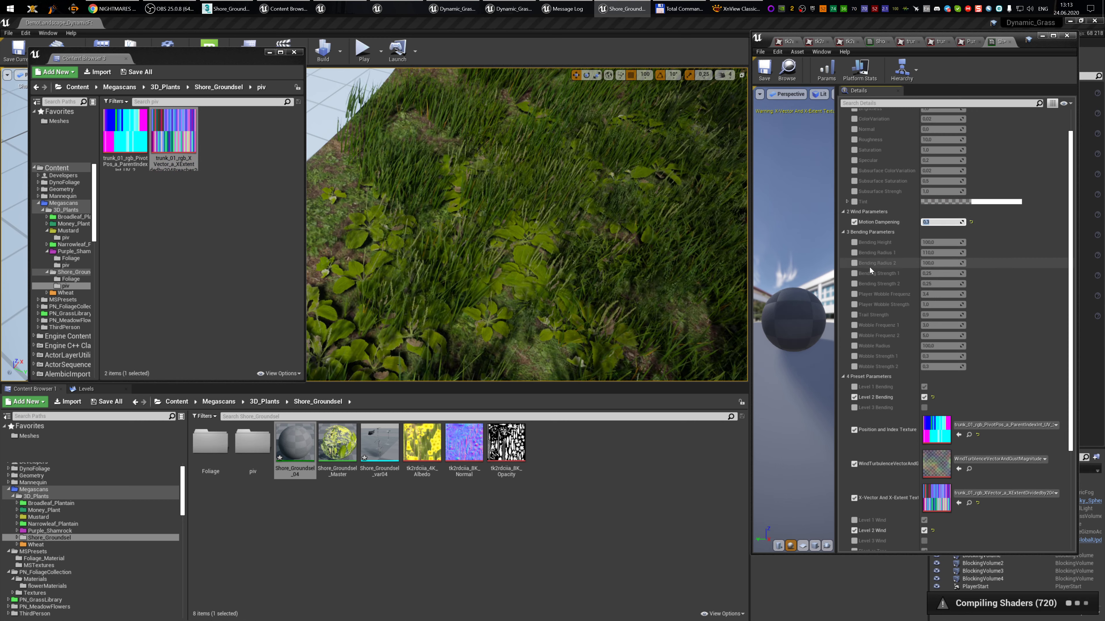
- Override Bending Strength 1 with 0.2 and Bending Strength 2 with 0.05
{"action": "left_click", "coordinate": [854, 273]}
{"action": "left_click", "coordinate": [854, 283]}
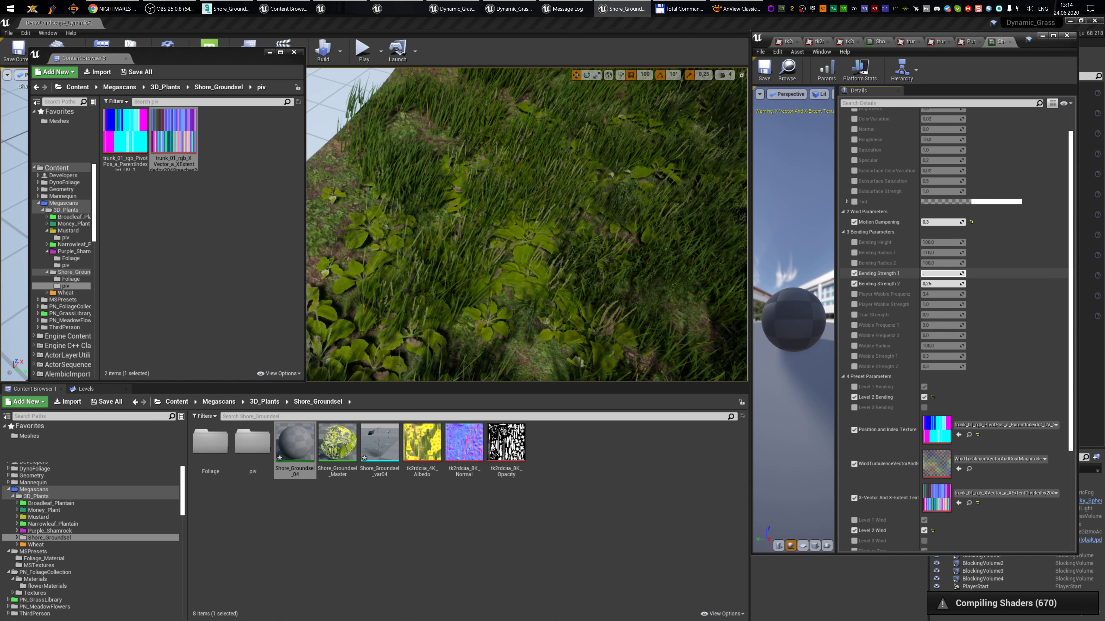
{"action": "type", "text": "0.2"}
{"action": "key", "text": "Return"}
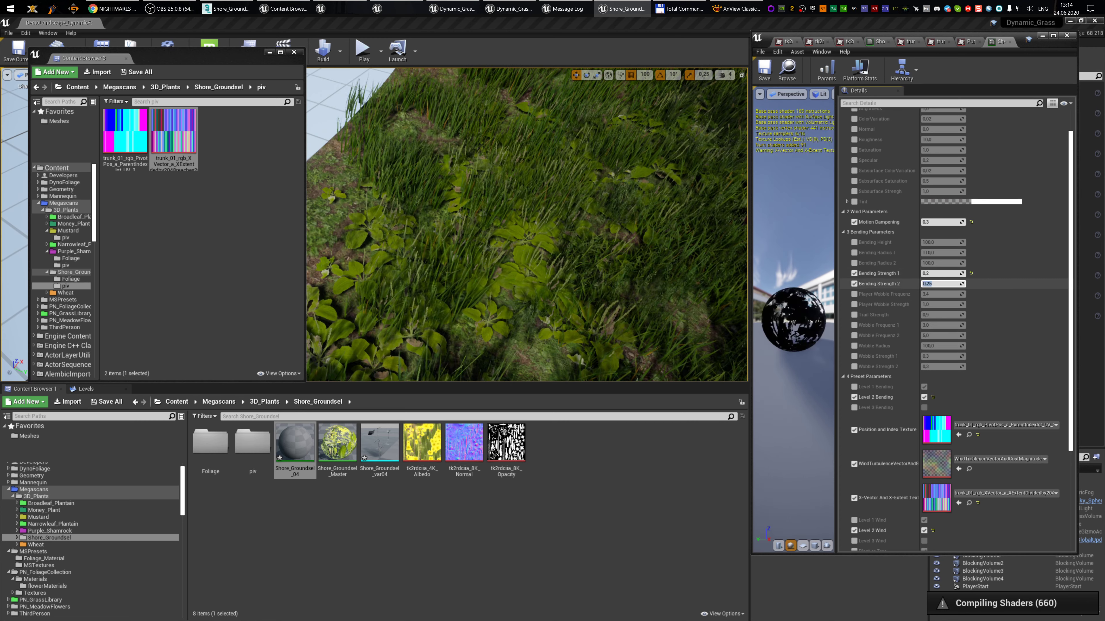
{"action": "type", "text": ".0"}
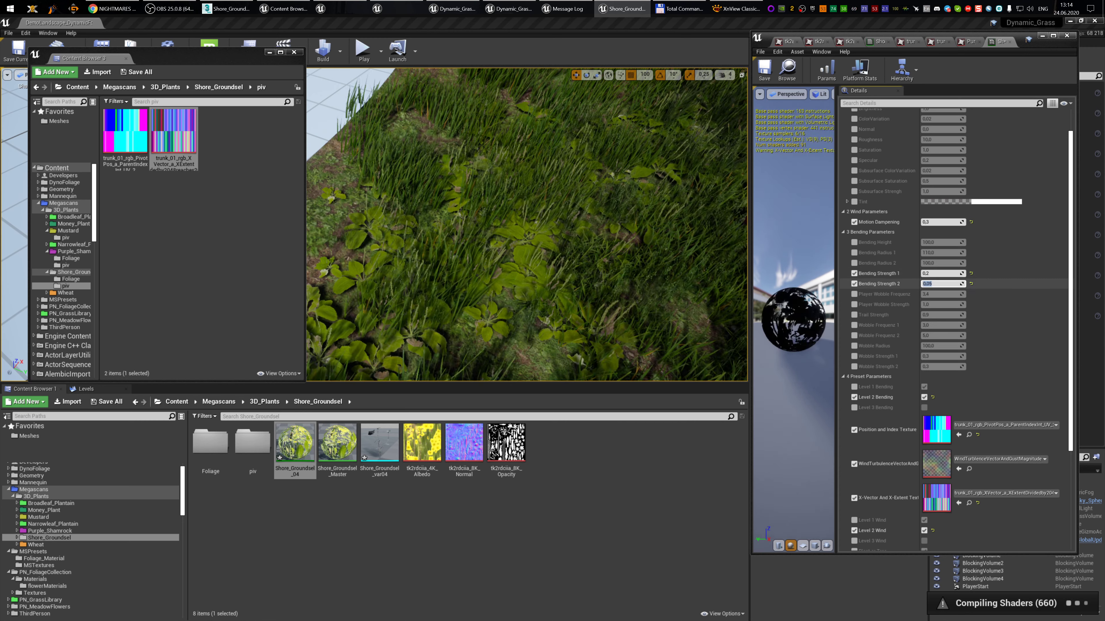
{"action": "type", "text": "5"}
{"action": "key", "text": "Return"}
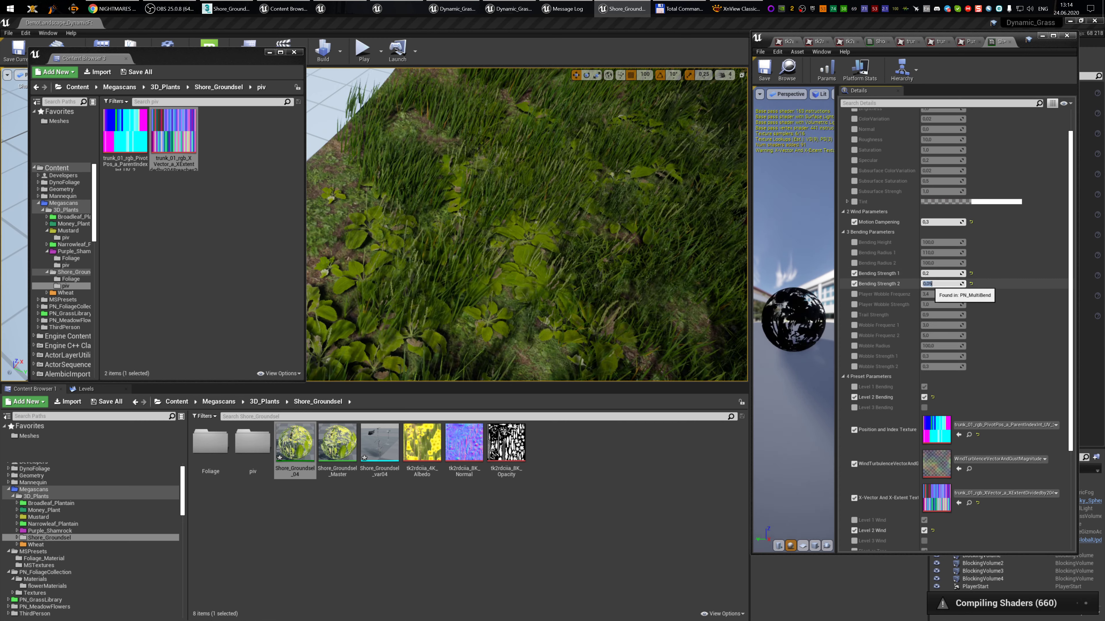
- Override Bending Height with 20, save the changes, and minimize the material instance editor
{"action": "left_click", "coordinate": [853, 243]}
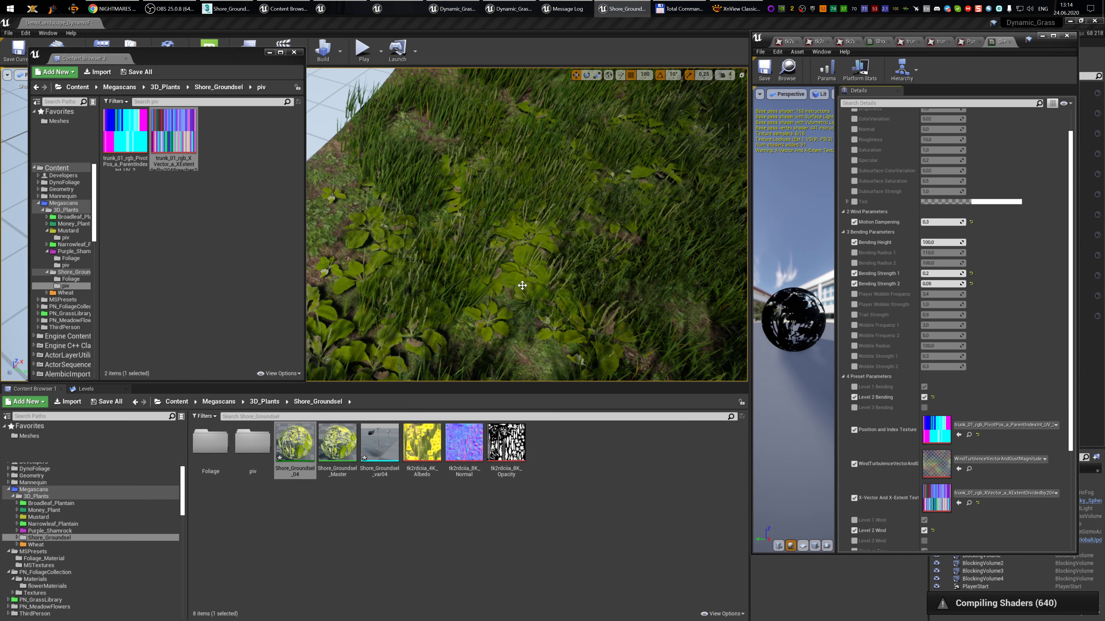
{"action": "left_click", "coordinate": [940, 243]}
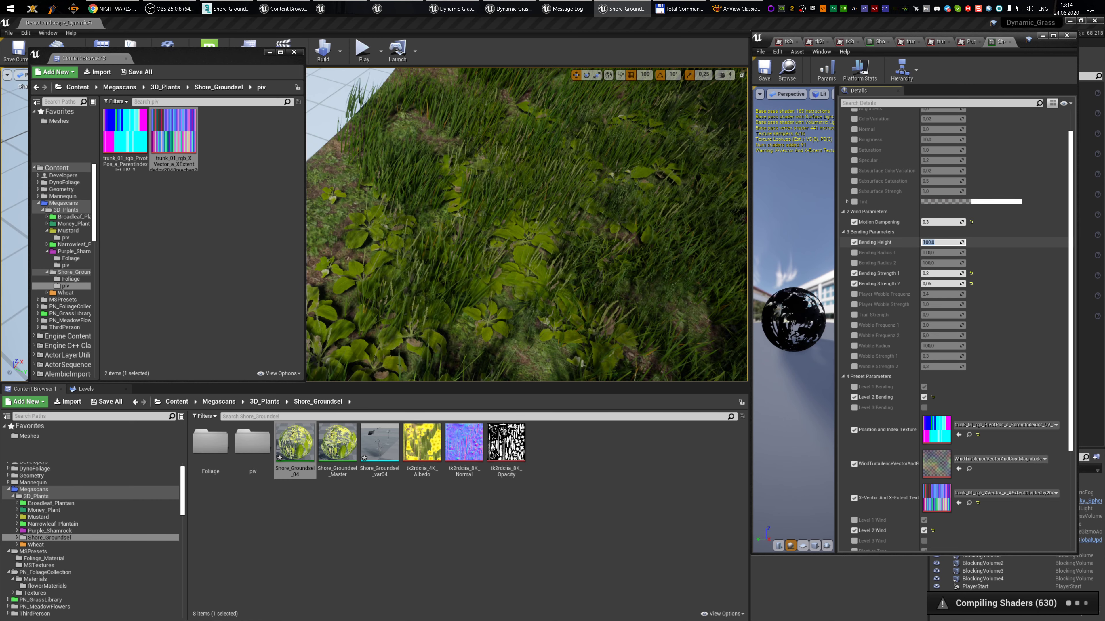
{"action": "type", "text": "20"}
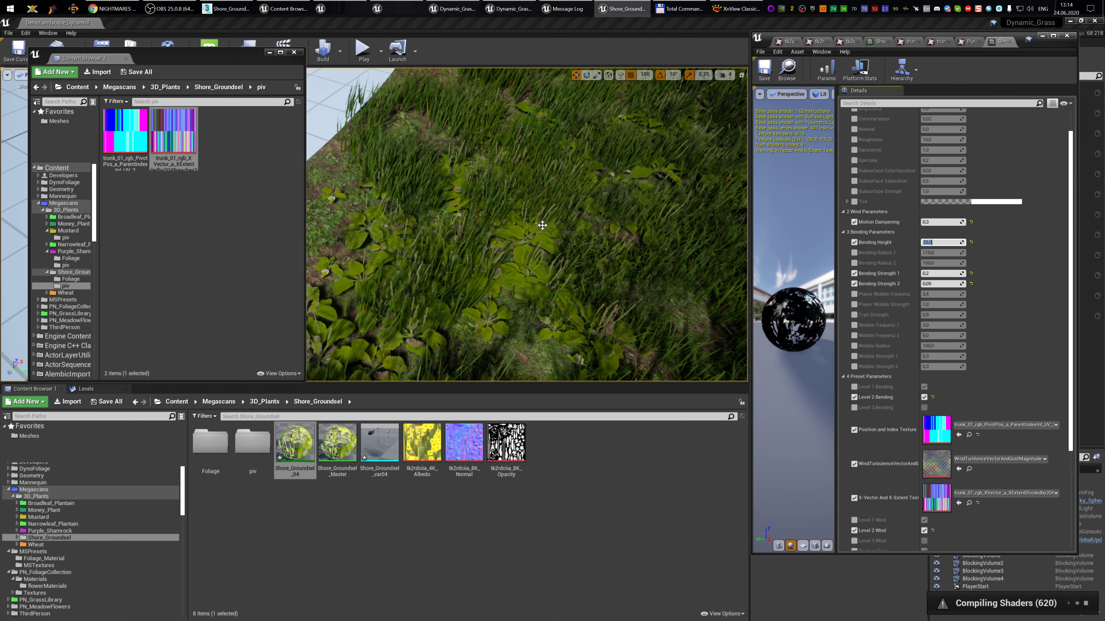
{"action": "right_click_drag", "start_coordinate": [540, 225], "coordinate": [446, 322]}
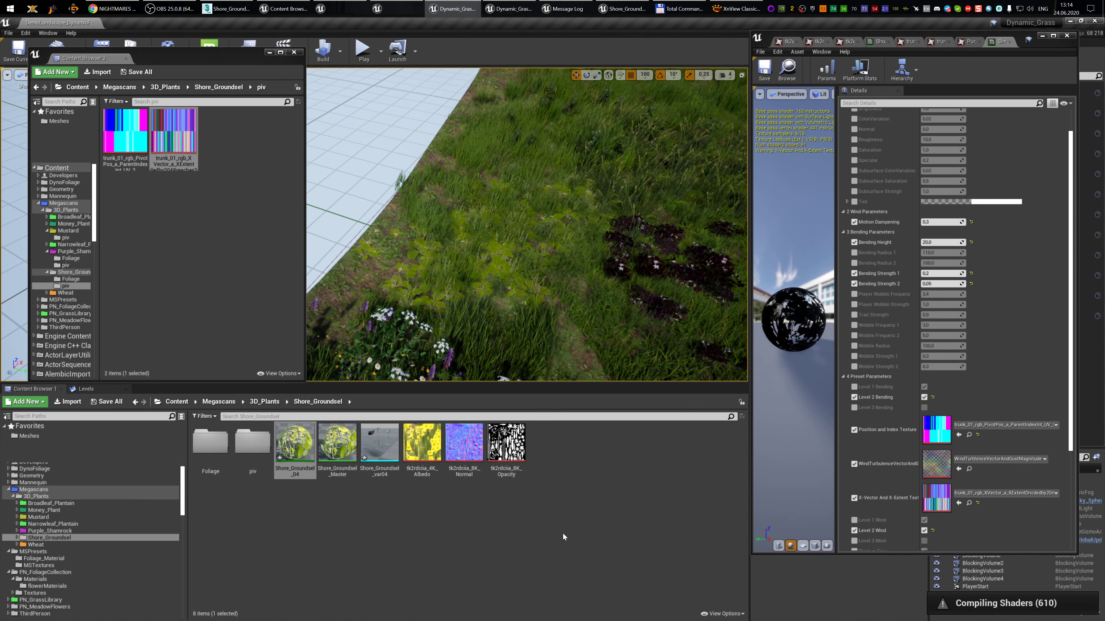
{"action": "key", "text": "ctrl+s"}
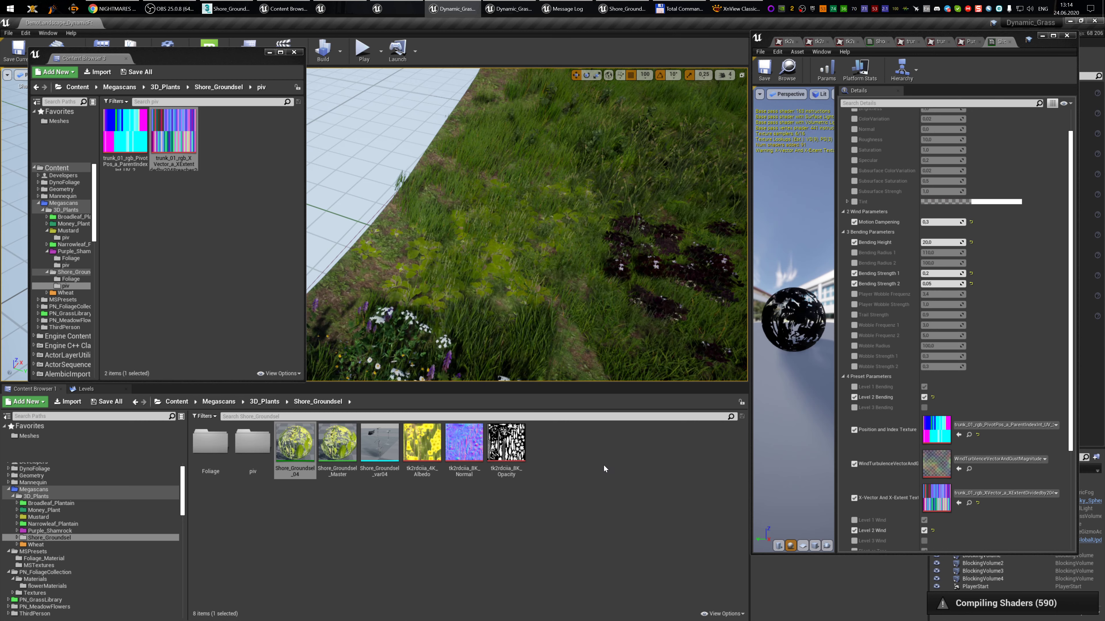
{"action": "left_click", "coordinate": [1043, 36]}
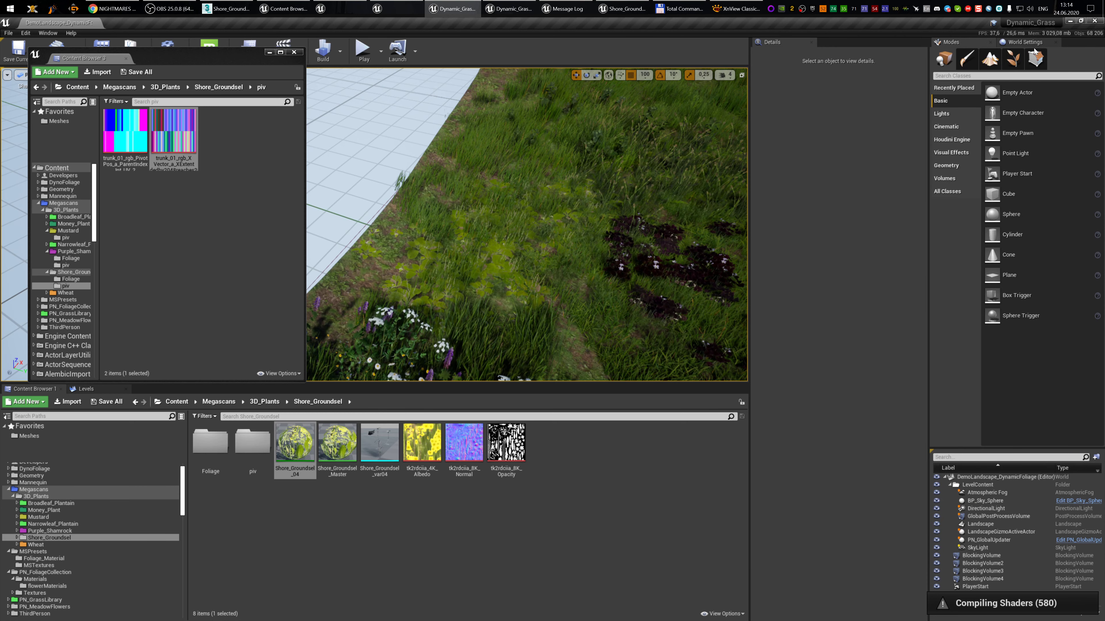
- Switch to Foliage mode and add the Shore_Groundsel_var04 mesh as a foliage type
{"action": "left_click", "coordinate": [1008, 57]}
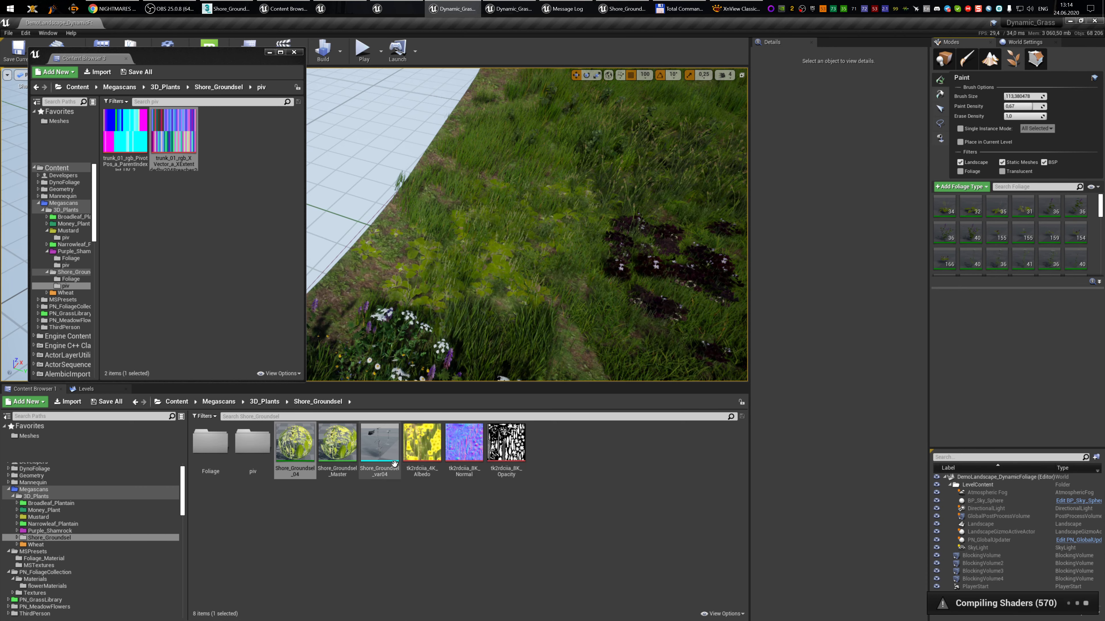
{"action": "left_click_drag", "start_coordinate": [396, 473], "coordinate": [375, 444]}
{"action": "left_click", "coordinate": [594, 517]}
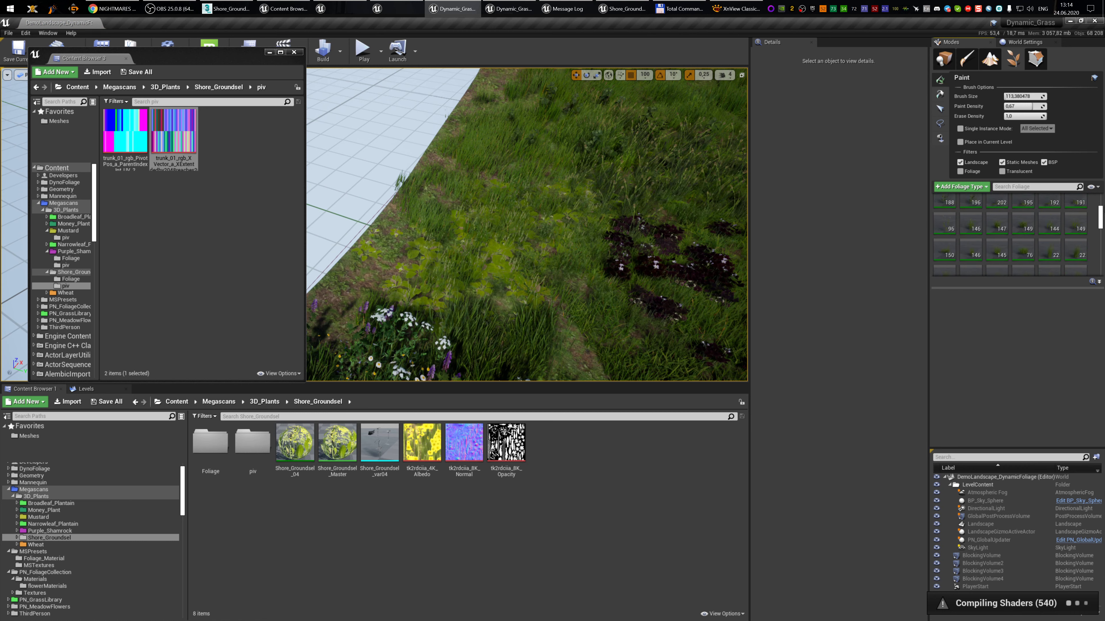
{"action": "left_click_drag", "start_coordinate": [379, 441], "coordinate": [1017, 204]}
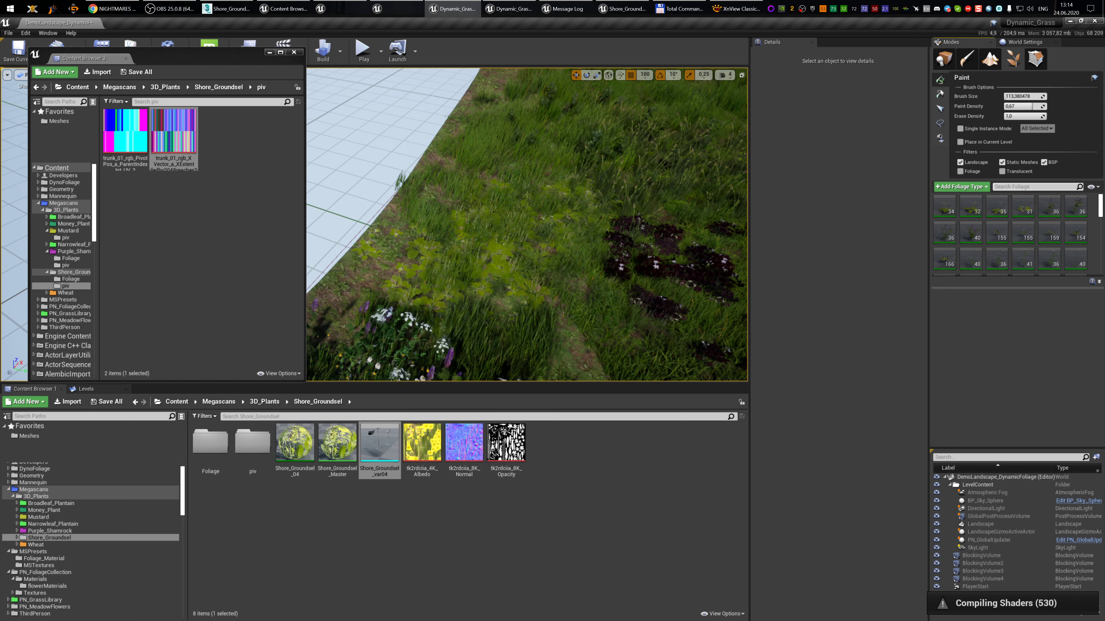
- Filter the foliage list by "shore" and save Shore_Groundsel_var04_FoliageType in the Shore_Groundsel Foliage folder
{"action": "type", "text": "shore"}
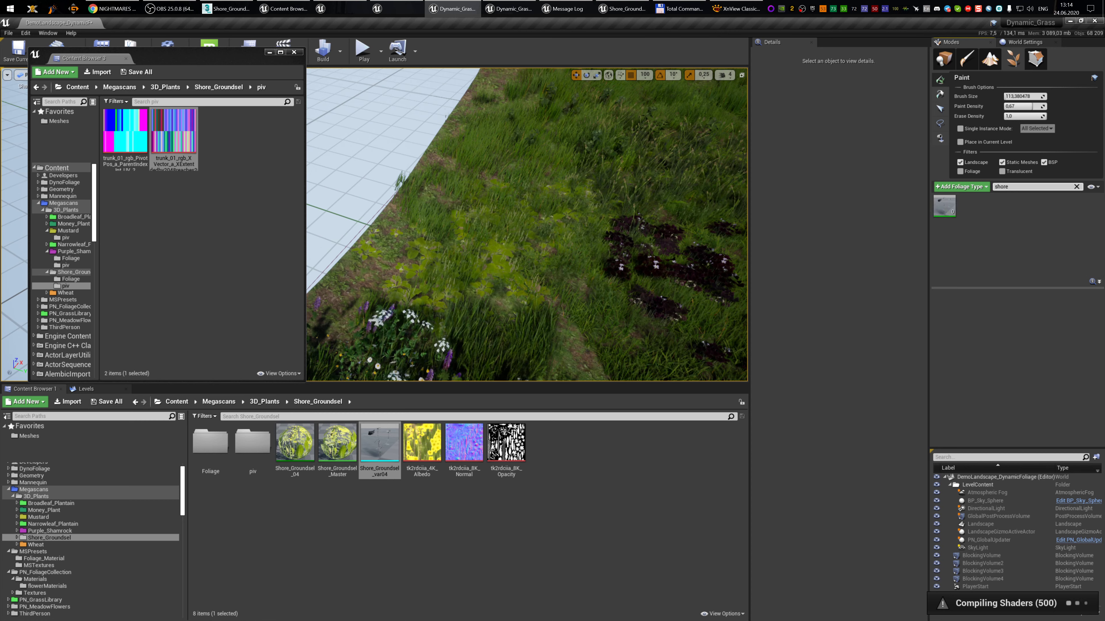
{"action": "left_click", "coordinate": [945, 205]}
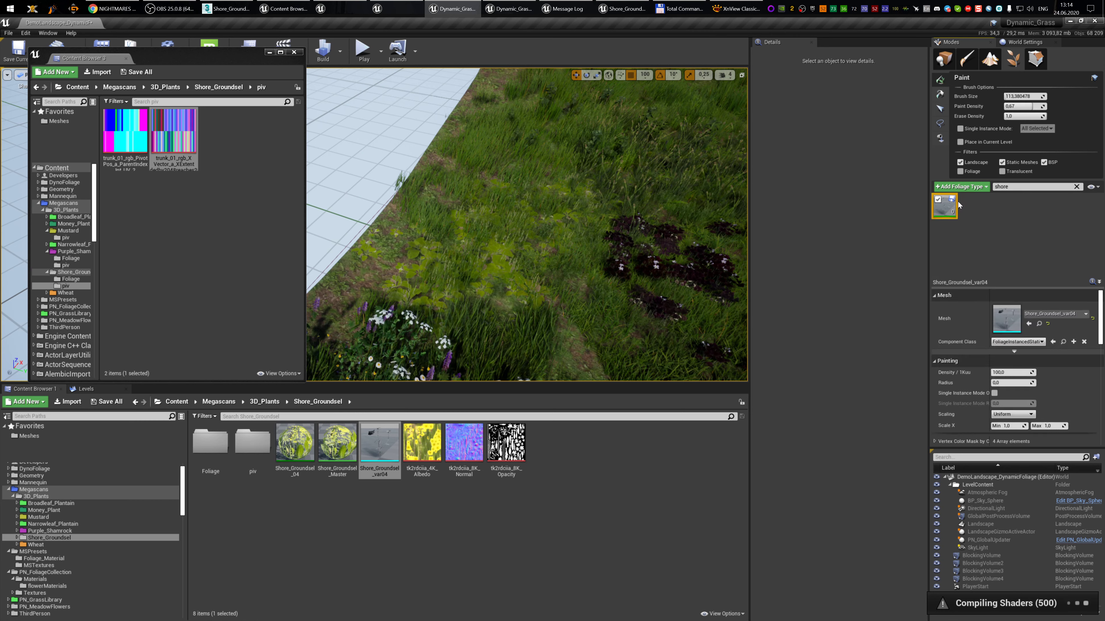
{"action": "left_click", "coordinate": [952, 200]}
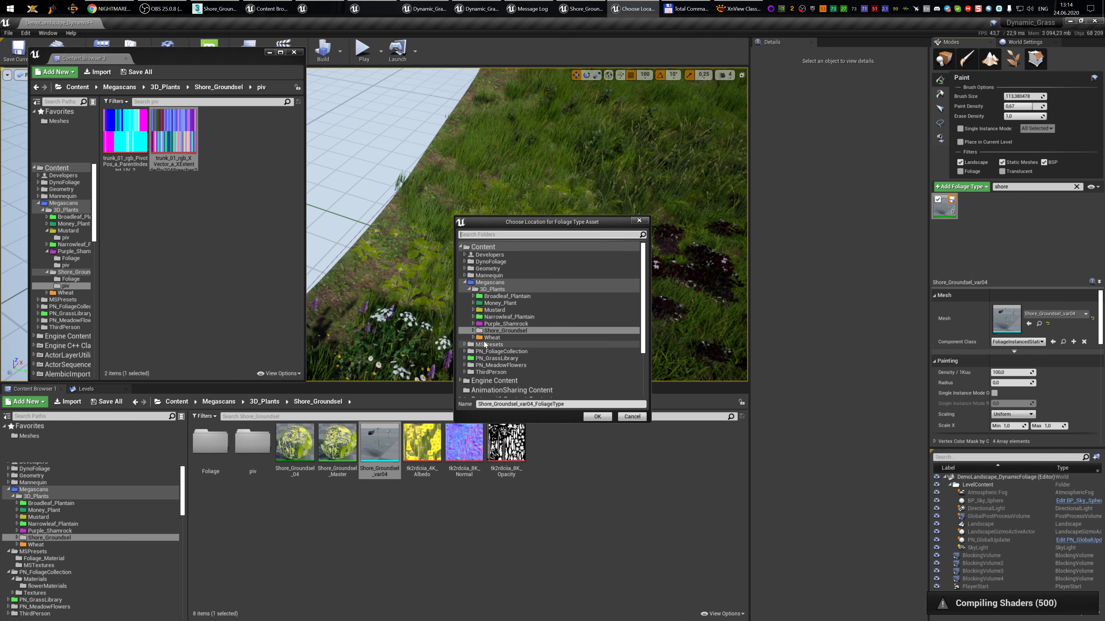
{"action": "double_click", "coordinate": [493, 331]}
{"action": "left_click", "coordinate": [491, 338]}
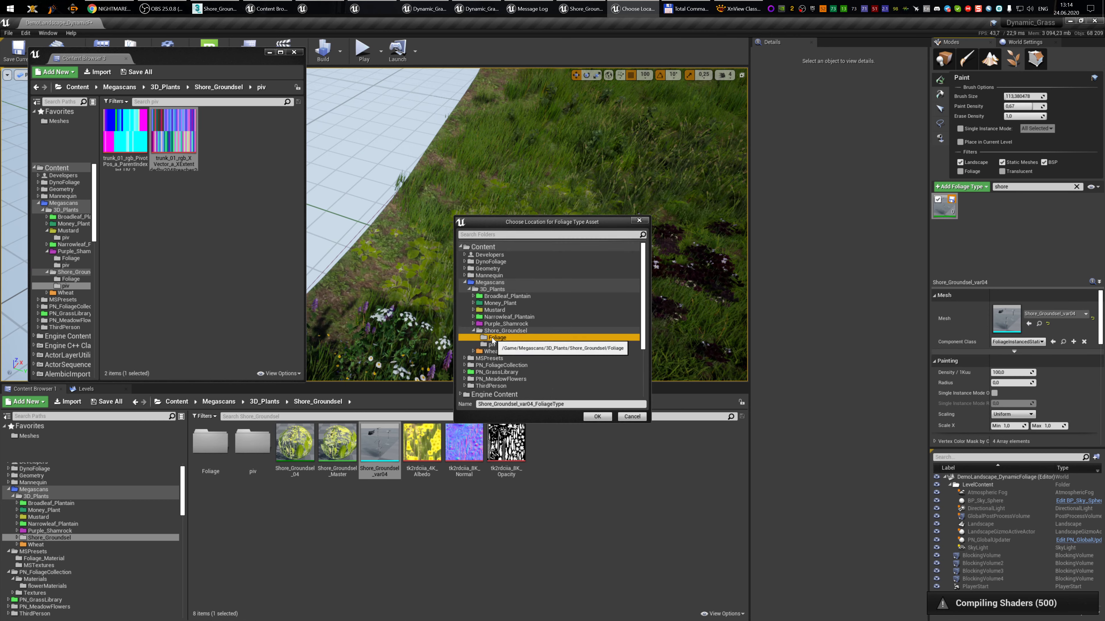
{"action": "left_click", "coordinate": [598, 417]}
- Set the Shore_Groundsel foliage type's density to 150, Scale X to 1.2–1.8 and Align Max Angle to 5, and save it
{"action": "left_click", "coordinate": [941, 208]}
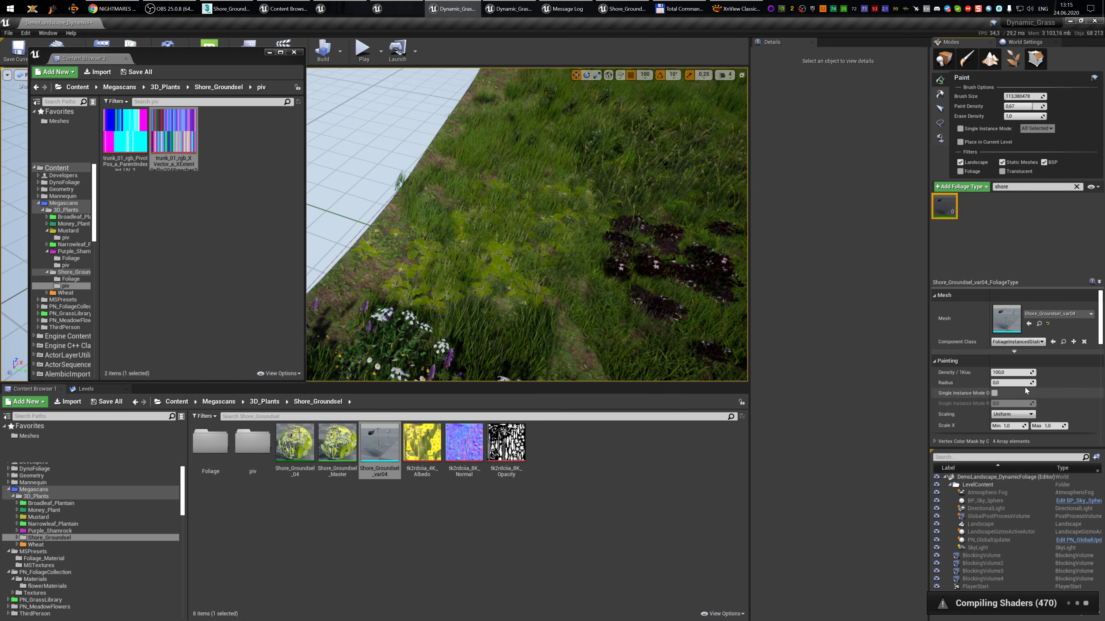
{"action": "left_click", "coordinate": [1011, 373]}
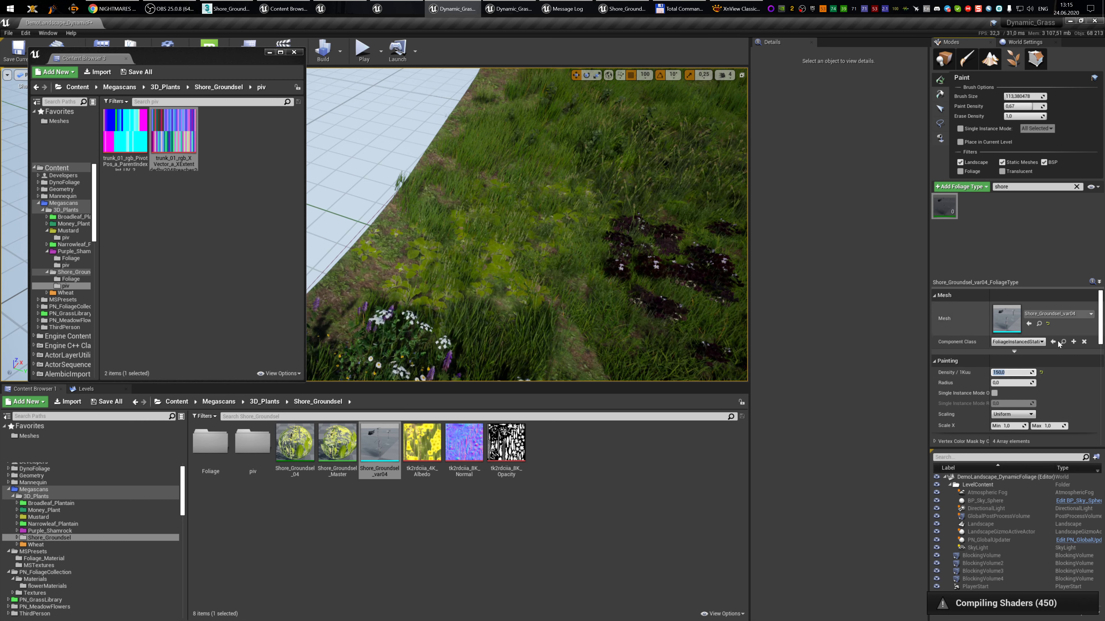
{"action": "scroll", "coordinate": [1062, 386], "scroll_direction": "down", "scroll_amount": 1}
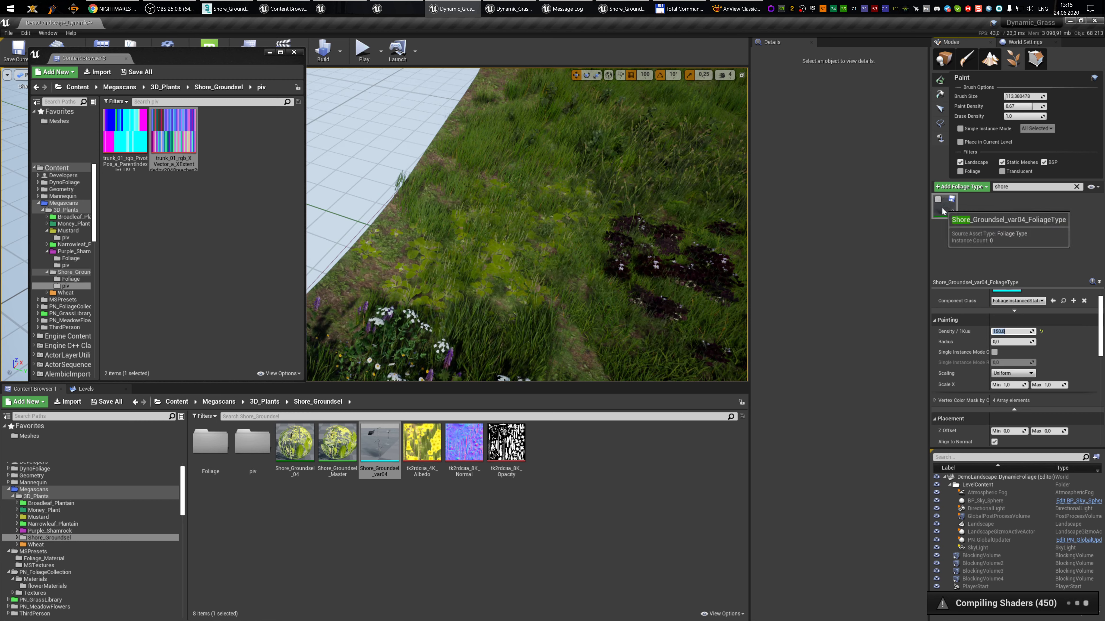
{"action": "left_click", "coordinate": [937, 199]}
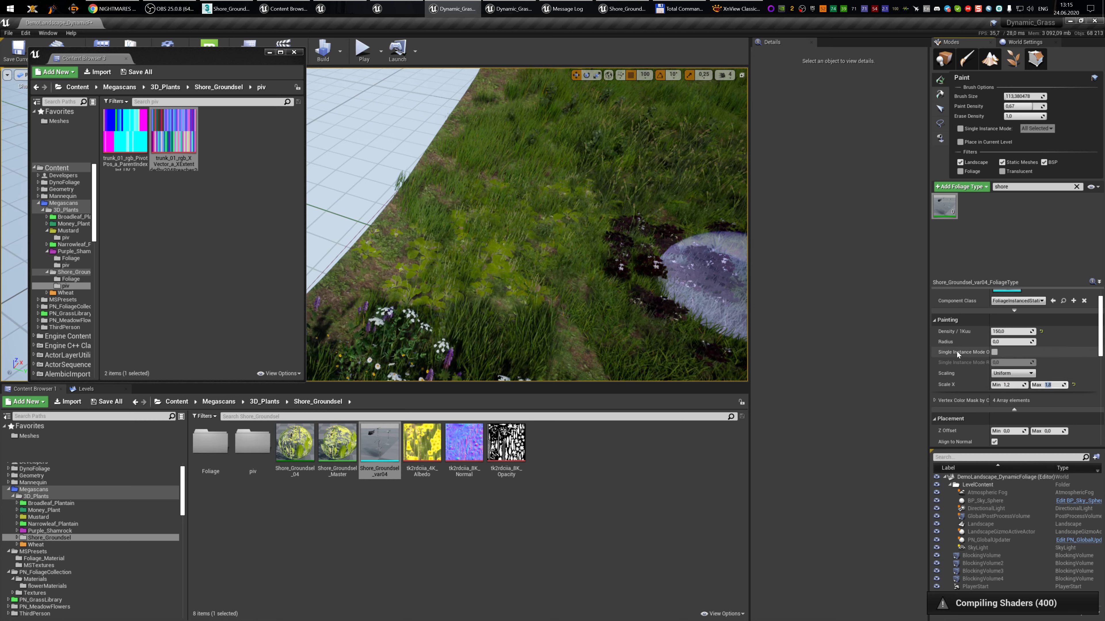
{"action": "scroll", "coordinate": [957, 353], "scroll_direction": "down", "scroll_amount": 2}
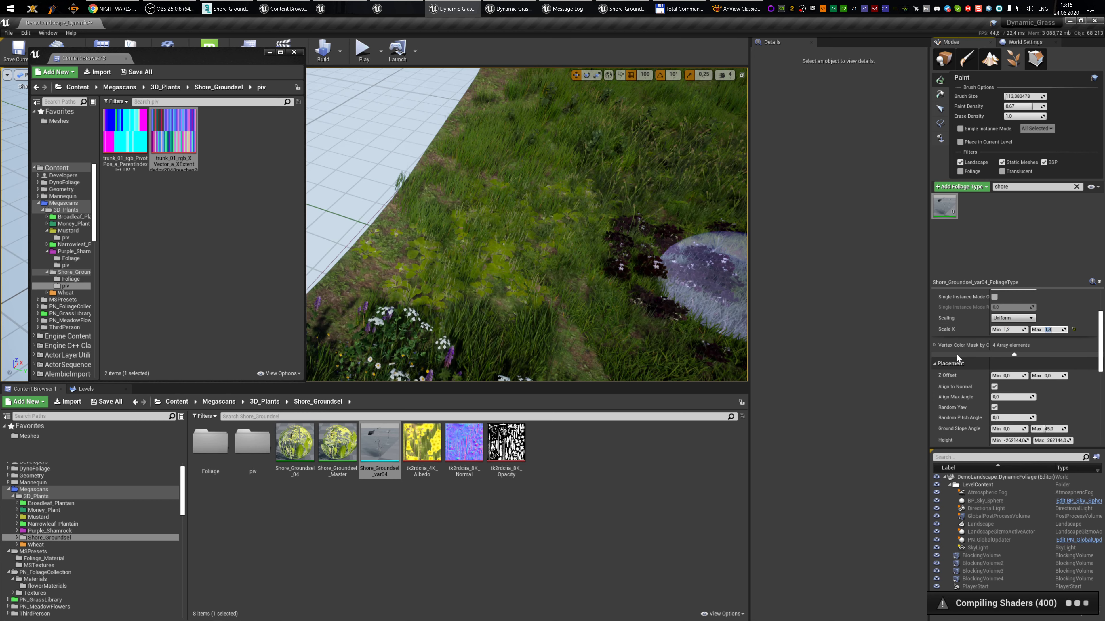
{"action": "left_click", "coordinate": [1010, 397]}
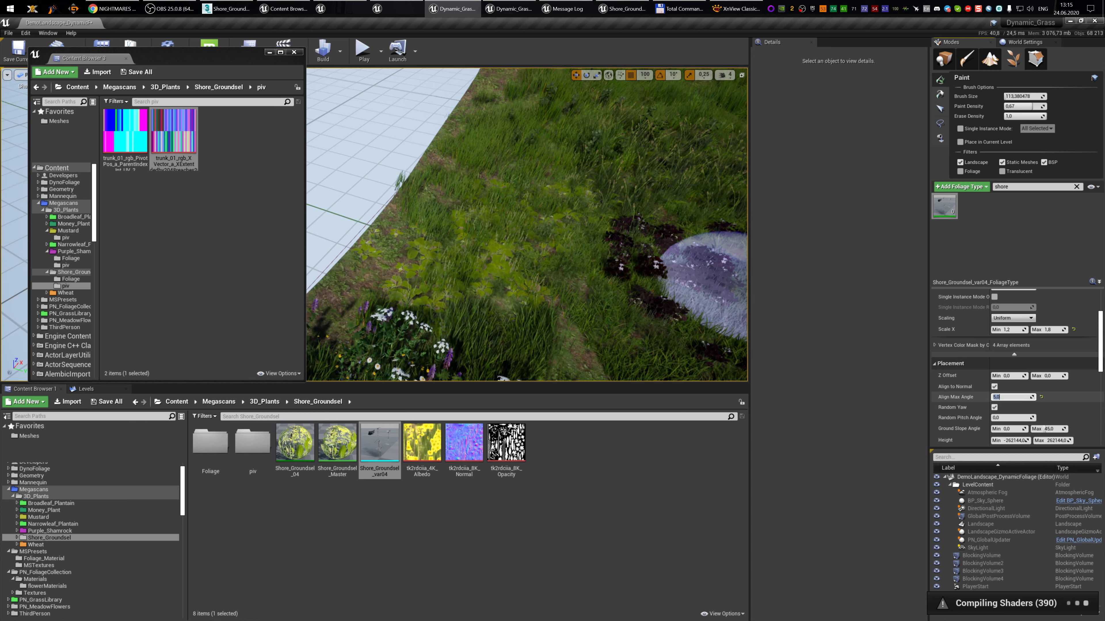
{"action": "left_click", "coordinate": [952, 200]}
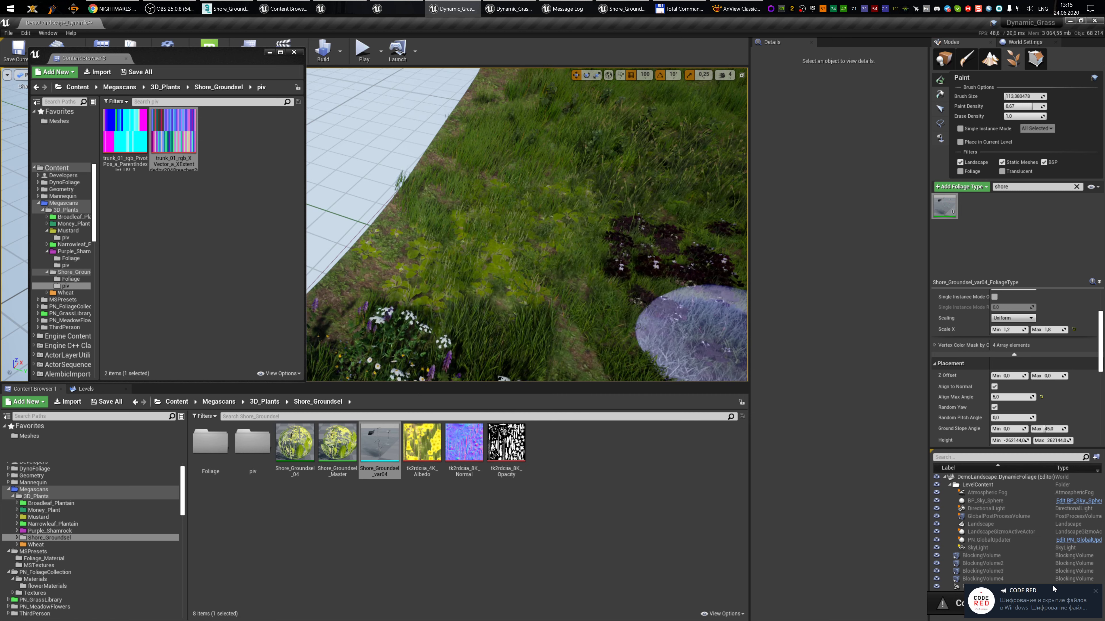
- Open the Shore_Groundsel_04 material instance and enable its Brightness override
{"action": "left_click", "coordinate": [1095, 593]}
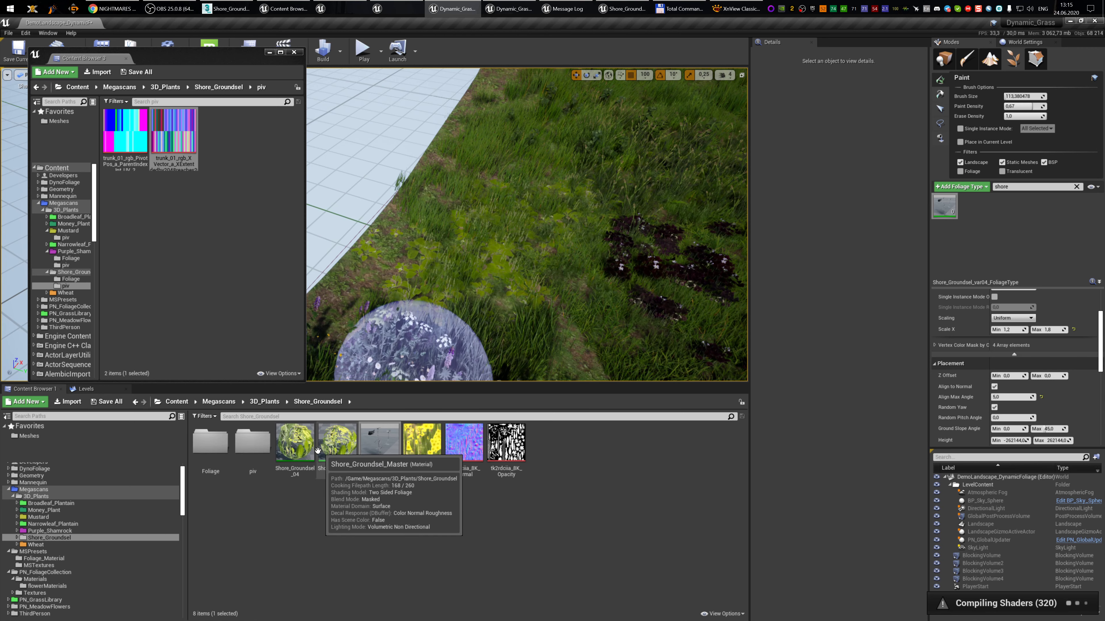
{"action": "left_click", "coordinate": [301, 448]}
{"action": "double_click", "coordinate": [301, 448]}
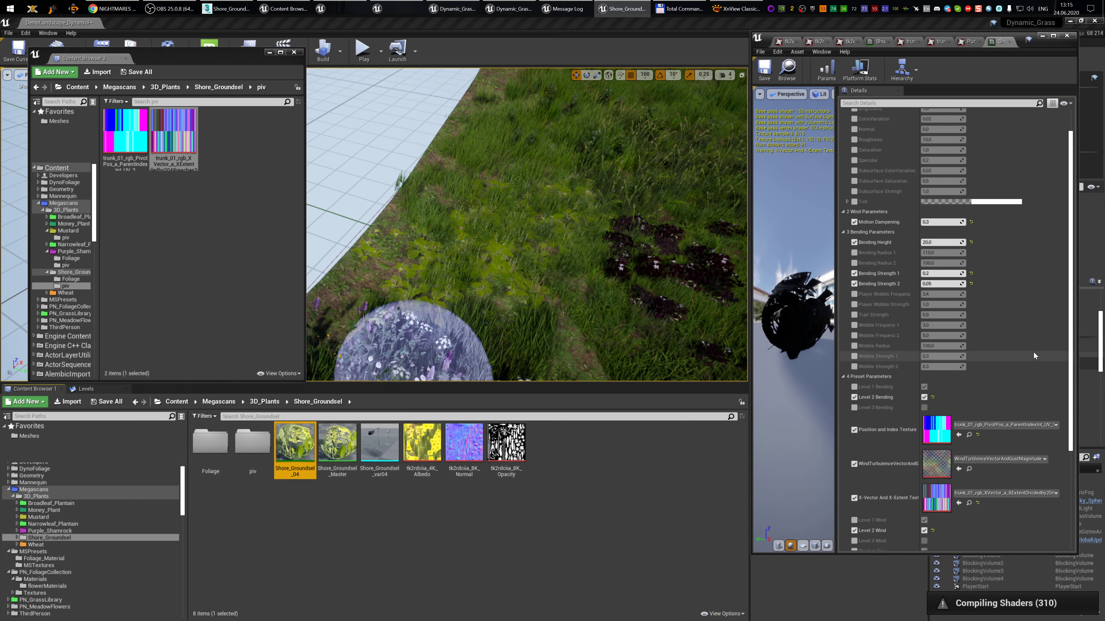
{"action": "scroll", "coordinate": [1018, 347], "scroll_direction": "up", "scroll_amount": 2}
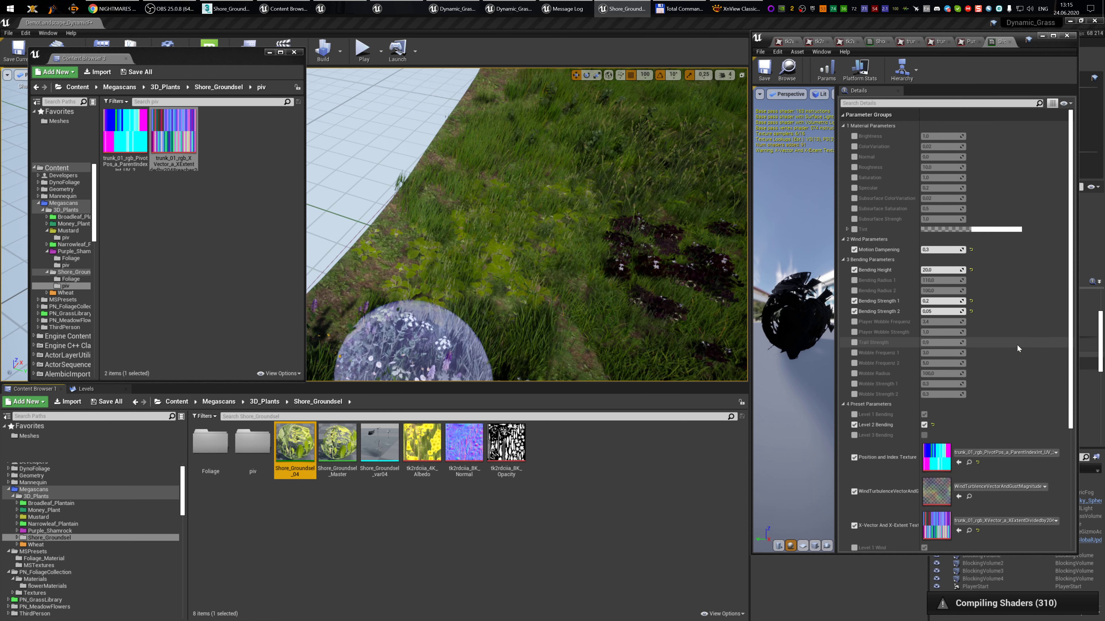
{"action": "left_click", "coordinate": [854, 136]}
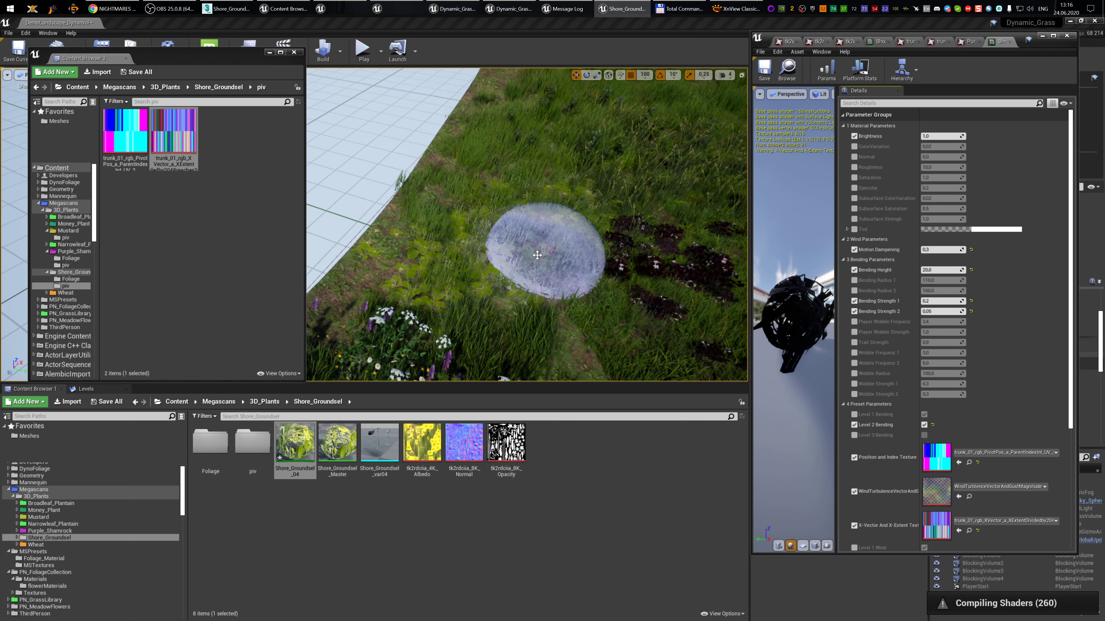
- Paint a trial patch of Shore_Groundsel on the grass with the material instance editor minimized, and undo it
{"action": "left_click", "coordinate": [539, 246]}
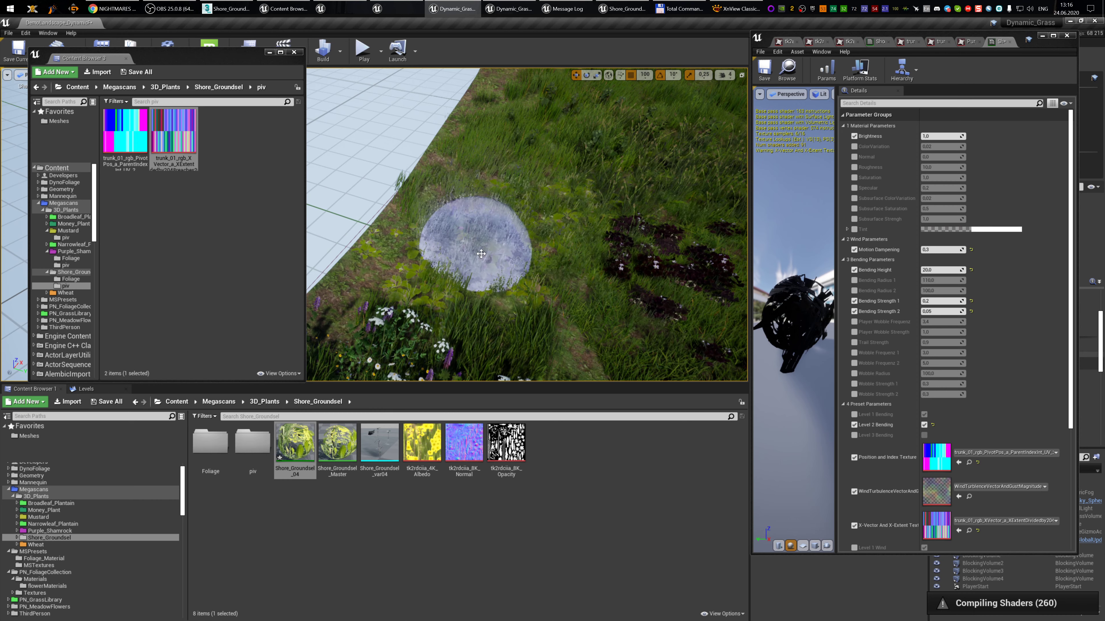
{"action": "left_click", "coordinate": [1042, 35]}
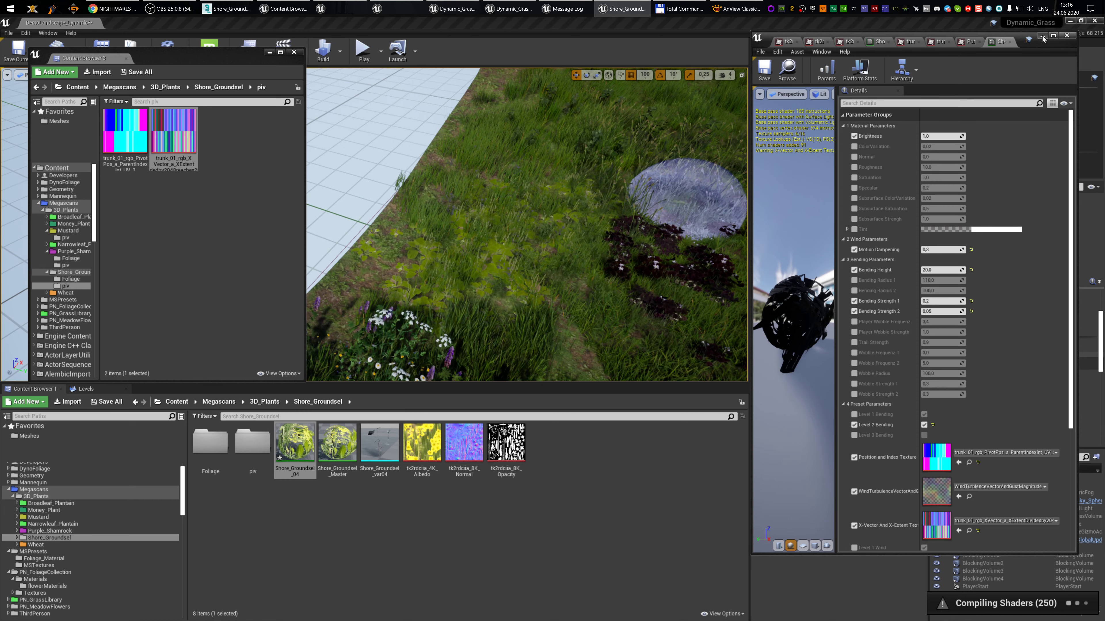
{"action": "right_click_drag", "start_coordinate": [526, 224], "coordinate": [579, 200]}
{"action": "key", "text": "w"}
{"action": "key", "text": "s"}
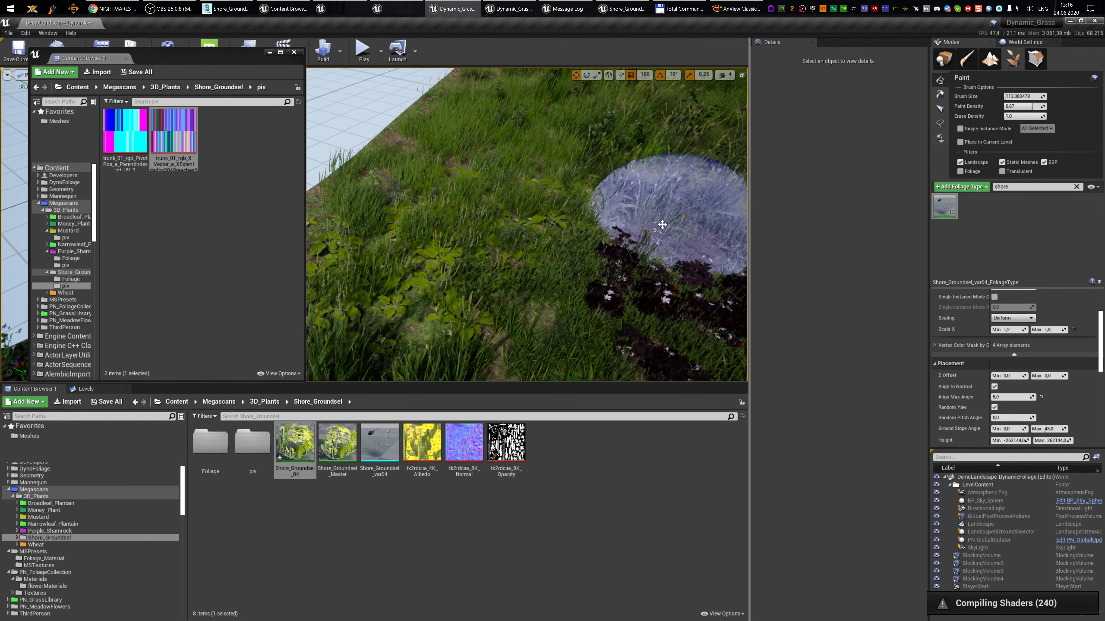
{"action": "key", "text": "ctrl+z"}
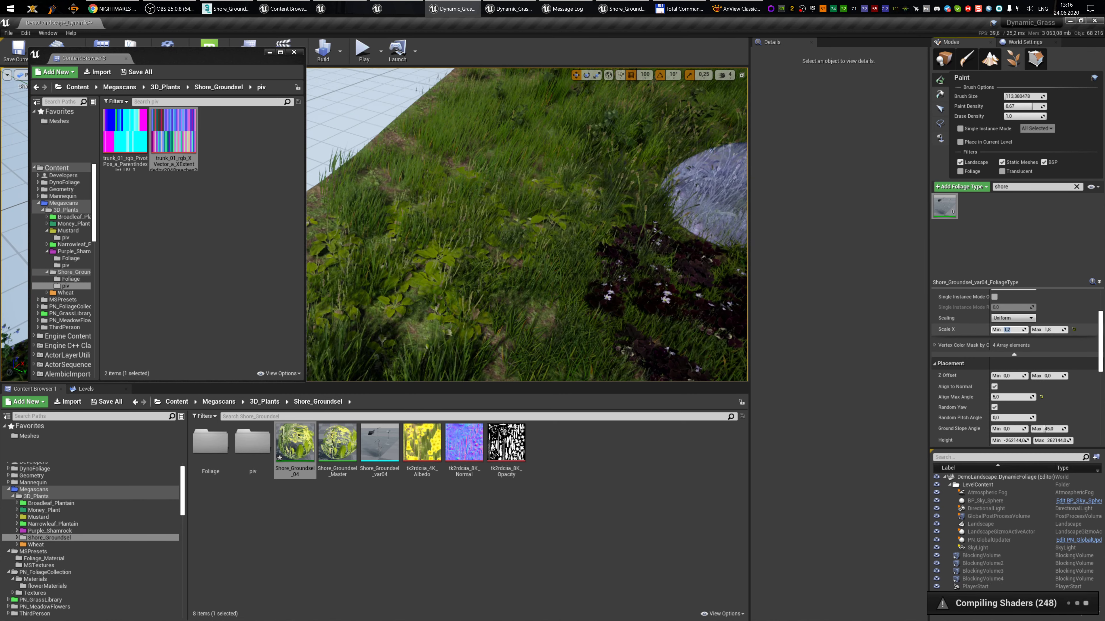
- Set the foliage type's Scale X to 2–3, paint a patch of Shore_Groundsel on the grass, and undo it
{"action": "type", "text": "2"}
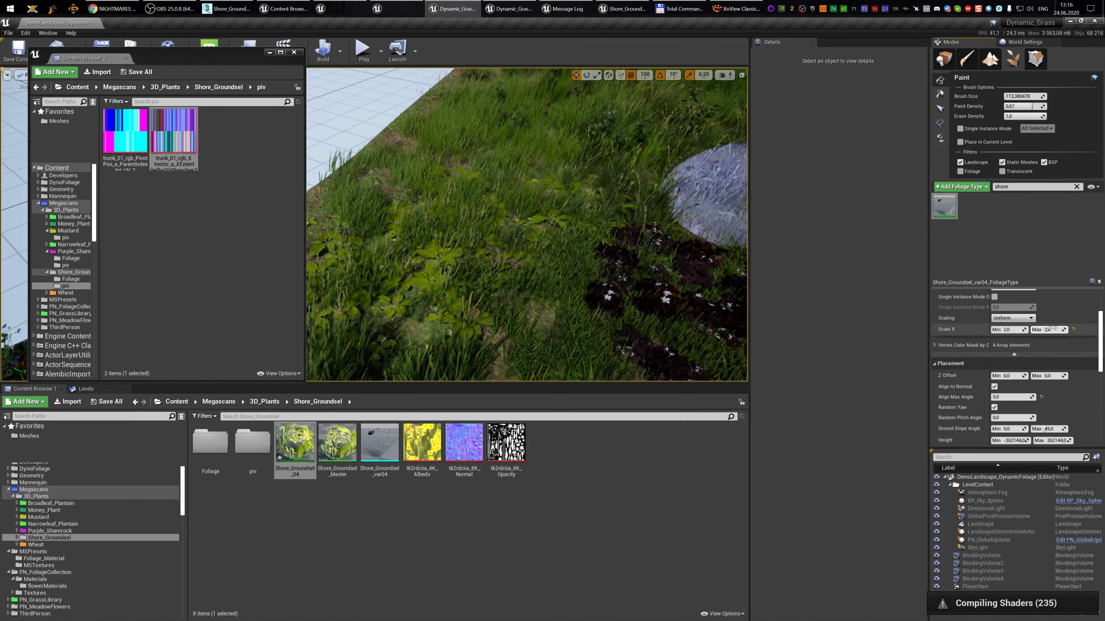
{"action": "key", "text": "Return"}
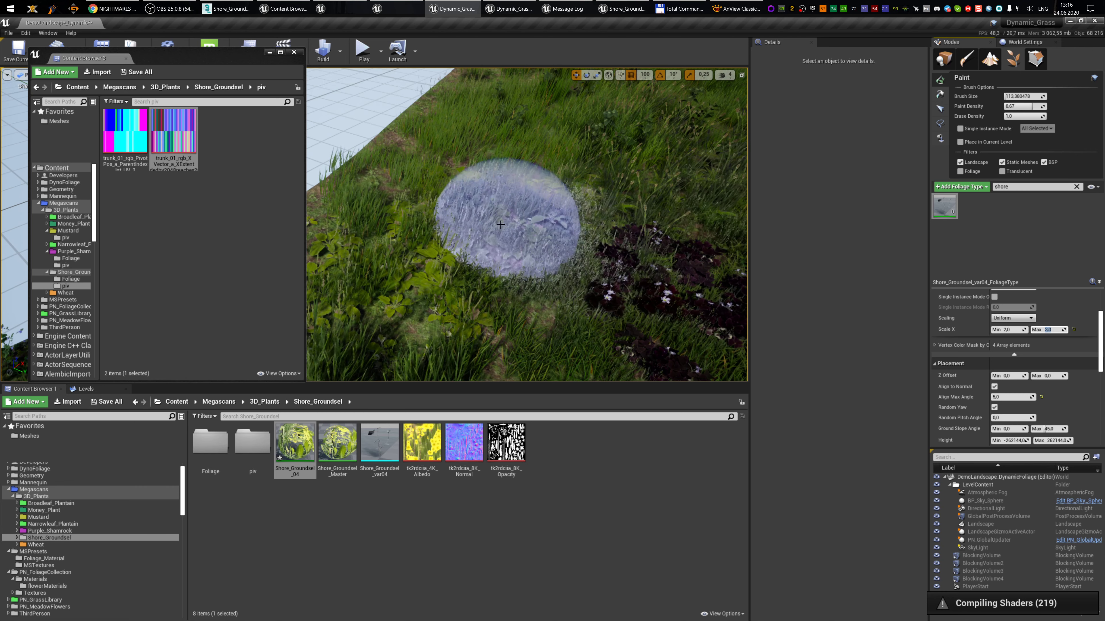
{"action": "mouse_move", "coordinate": [485, 265]}
{"action": "left_mouse_down"}
{"action": "mouse_move", "coordinate": [510, 259]}
{"action": "mouse_move", "coordinate": [506, 166]}
{"action": "mouse_move", "coordinate": [407, 243]}
{"action": "mouse_move", "coordinate": [516, 164]}
{"action": "left_mouse_up"}
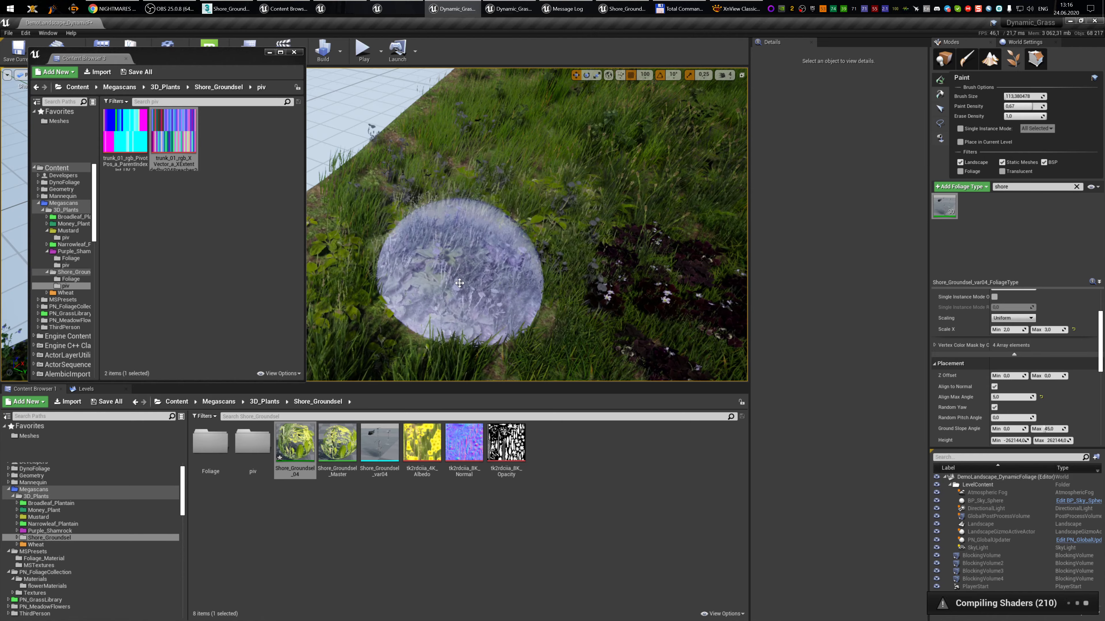
{"action": "mouse_move", "coordinate": [521, 225]}
{"action": "right_mouse_down"}
{"action": "mouse_move", "coordinate": [521, 279]}
{"action": "mouse_move", "coordinate": [521, 235]}
{"action": "mouse_move", "coordinate": [560, 168]}
{"action": "right_mouse_up"}
{"action": "key", "text": "s"}
{"action": "key", "text": "ctrl+z"}
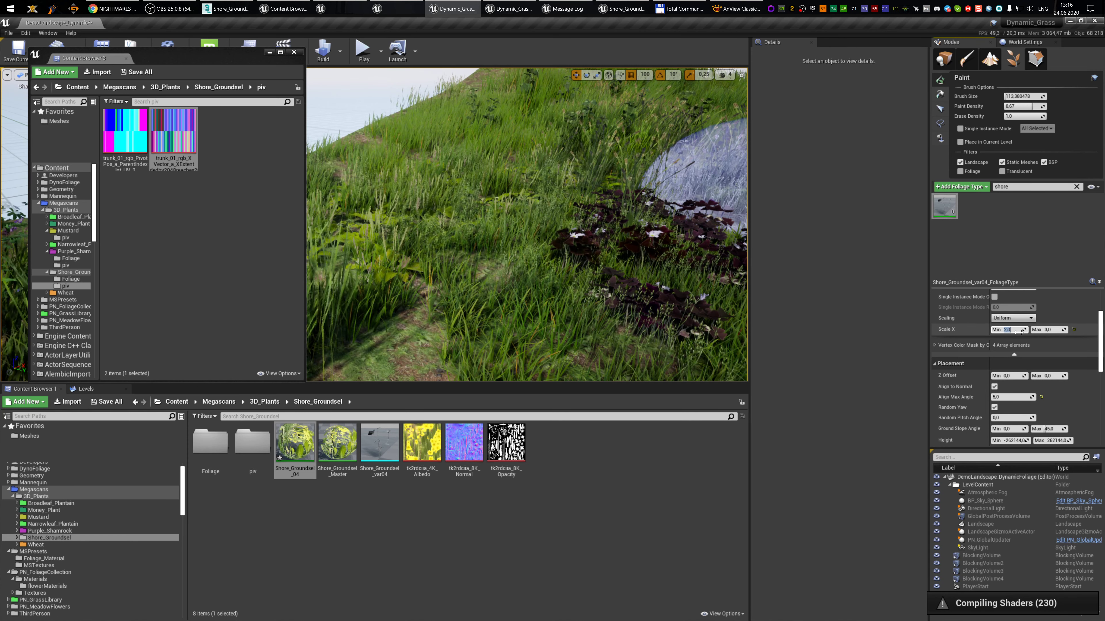
- Set the foliage type's Scale X to 3–5 and paint a patch of Shore_Groundsel on the slope beside the dark plants
{"action": "scroll", "coordinate": [957, 328], "scroll_direction": "up", "scroll_amount": 3}
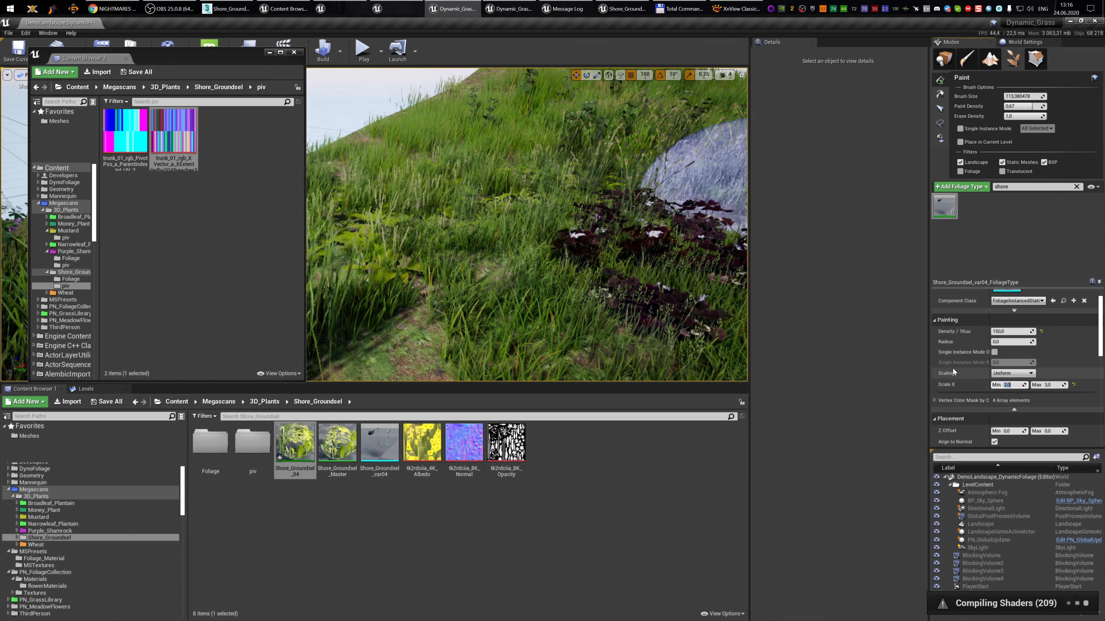
{"action": "type", "text": "3"}
{"action": "key", "text": "Return"}
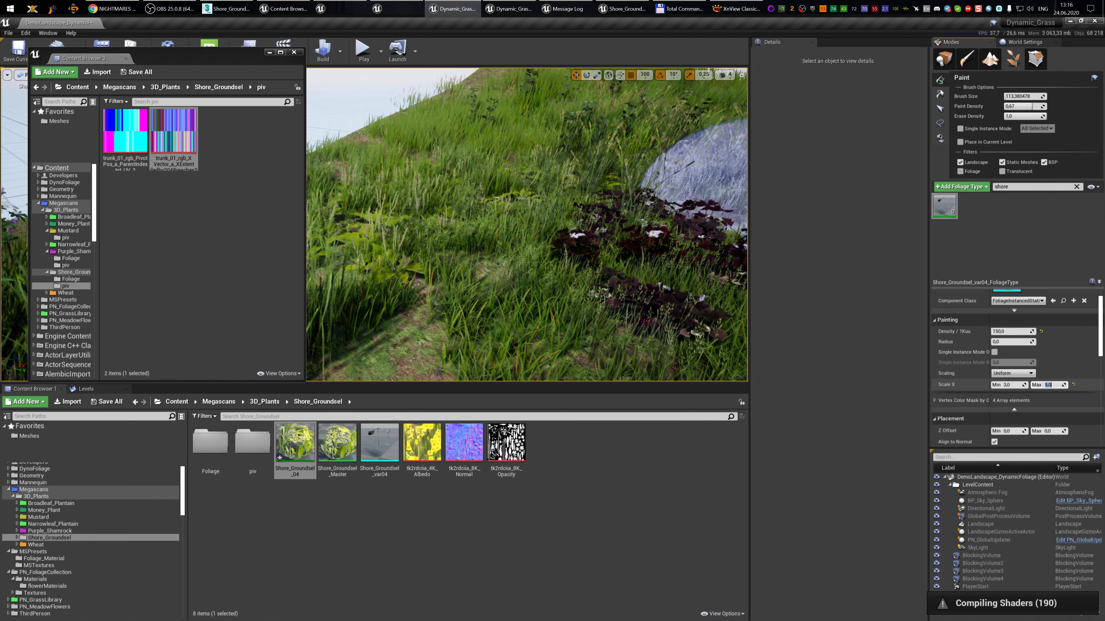
{"action": "left_click_drag", "start_coordinate": [492, 204], "coordinate": [396, 194]}
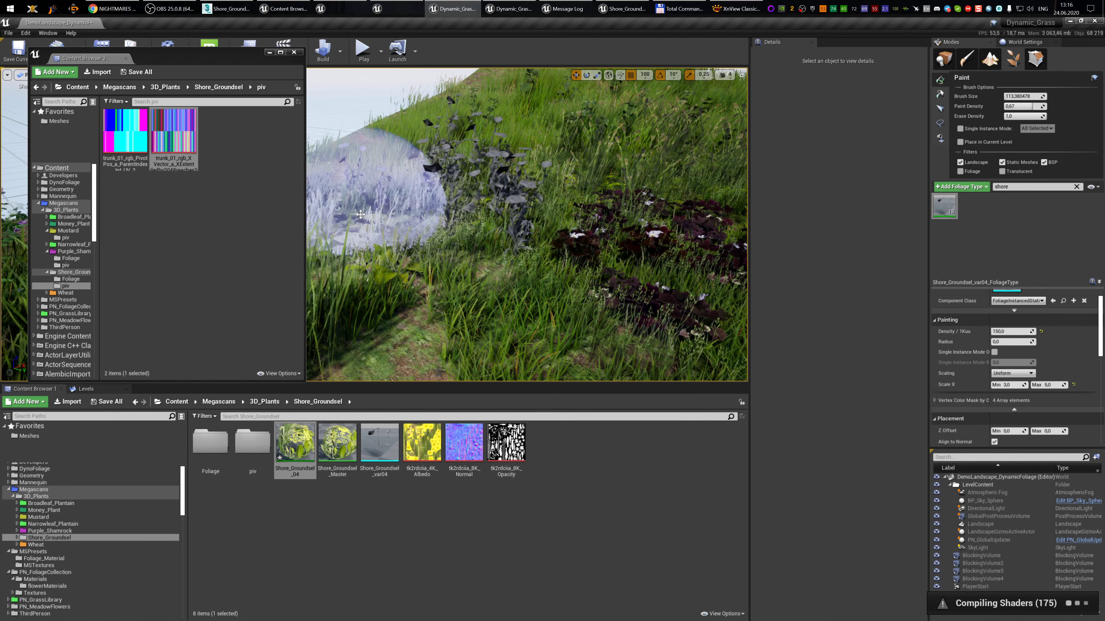
{"action": "mouse_move", "coordinate": [361, 214]}
{"action": "right_mouse_down"}
{"action": "mouse_move", "coordinate": [392, 187]}
{"action": "mouse_move", "coordinate": [352, 201]}
{"action": "mouse_move", "coordinate": [348, 231]}
{"action": "mouse_move", "coordinate": [361, 214]}
{"action": "right_mouse_up"}
{"action": "key", "text": "w"}
{"action": "key", "text": "s"}
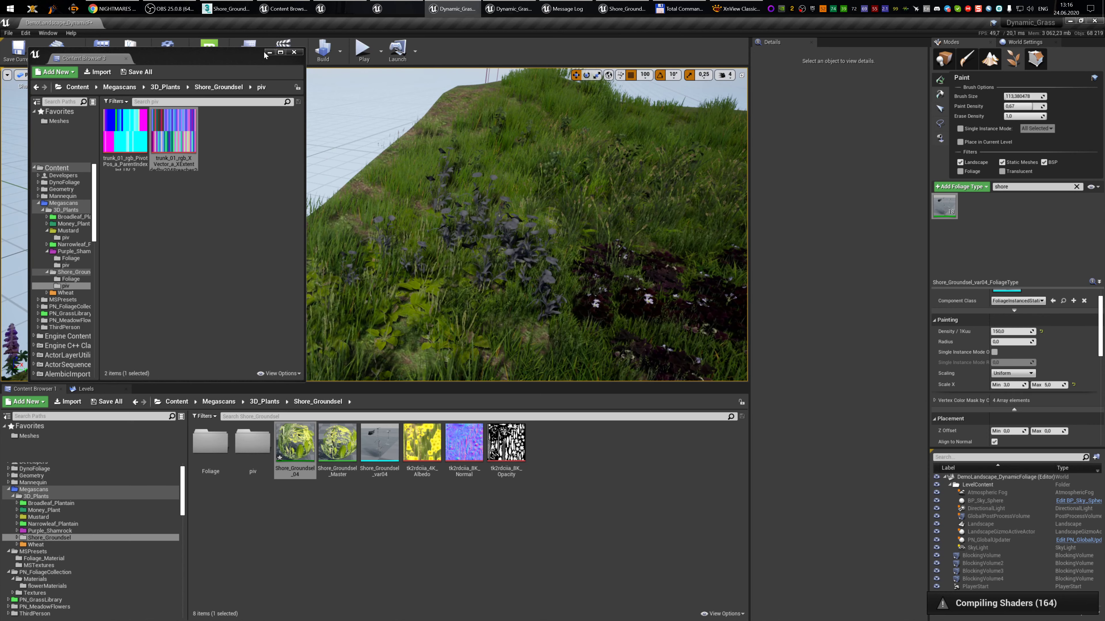
- Minimize the floating Content Browser, switch to Place mode, and enlarge the viewport around the painted plants
{"action": "left_click", "coordinate": [269, 52]}
{"action": "key", "text": "shift+1"}
{"action": "right_click_drag", "start_coordinate": [500, 273], "coordinate": [483, 349]}
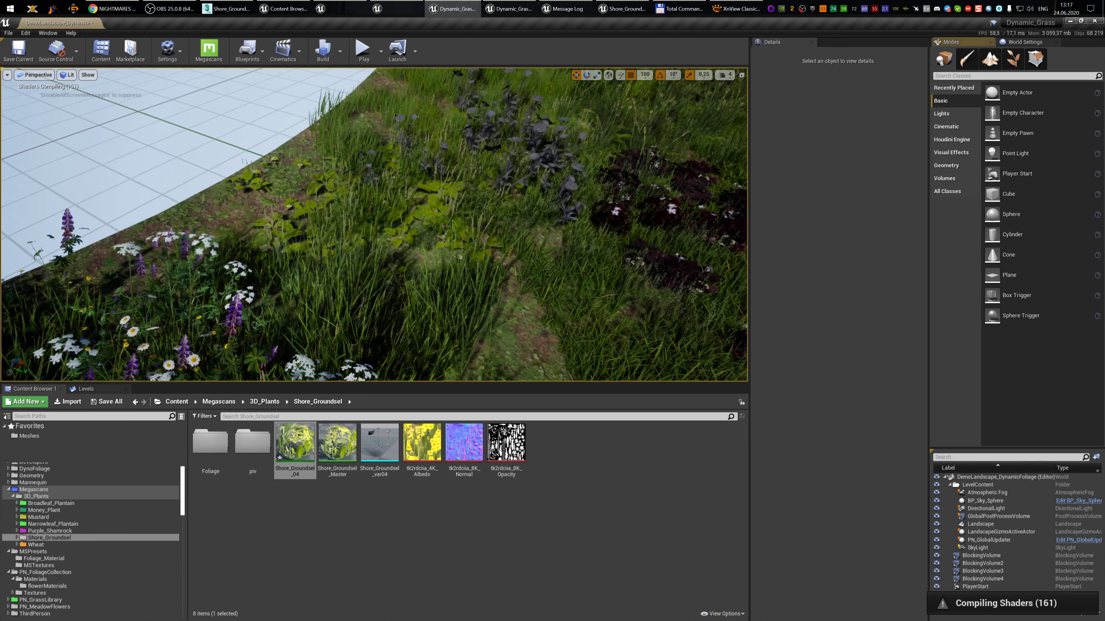
{"action": "right_click_drag", "start_coordinate": [501, 300], "coordinate": [500, 305]}
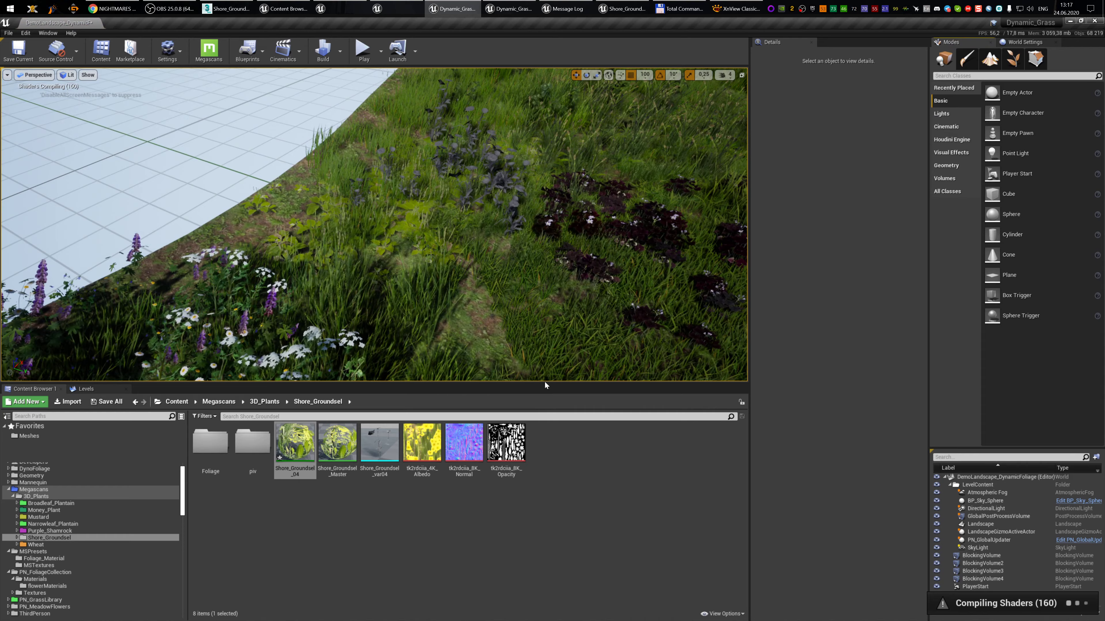
{"action": "left_click_drag", "start_coordinate": [545, 385], "coordinate": [555, 403]}
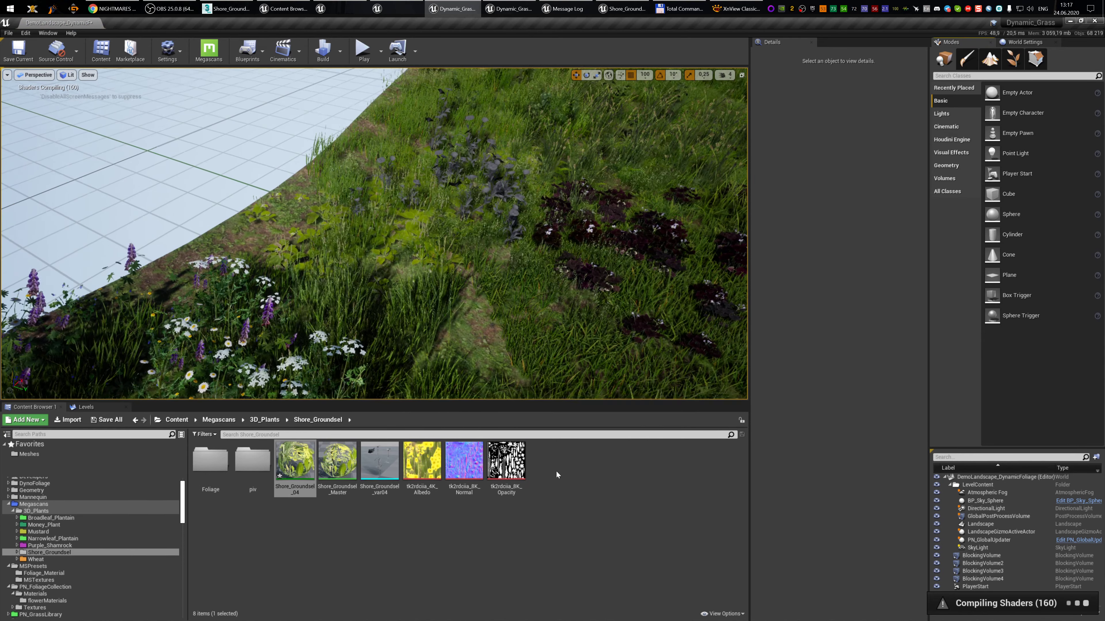
{"action": "left_click_drag", "start_coordinate": [556, 475], "coordinate": [557, 529]}
{"action": "right_click_drag", "start_coordinate": [520, 383], "coordinate": [478, 349]}
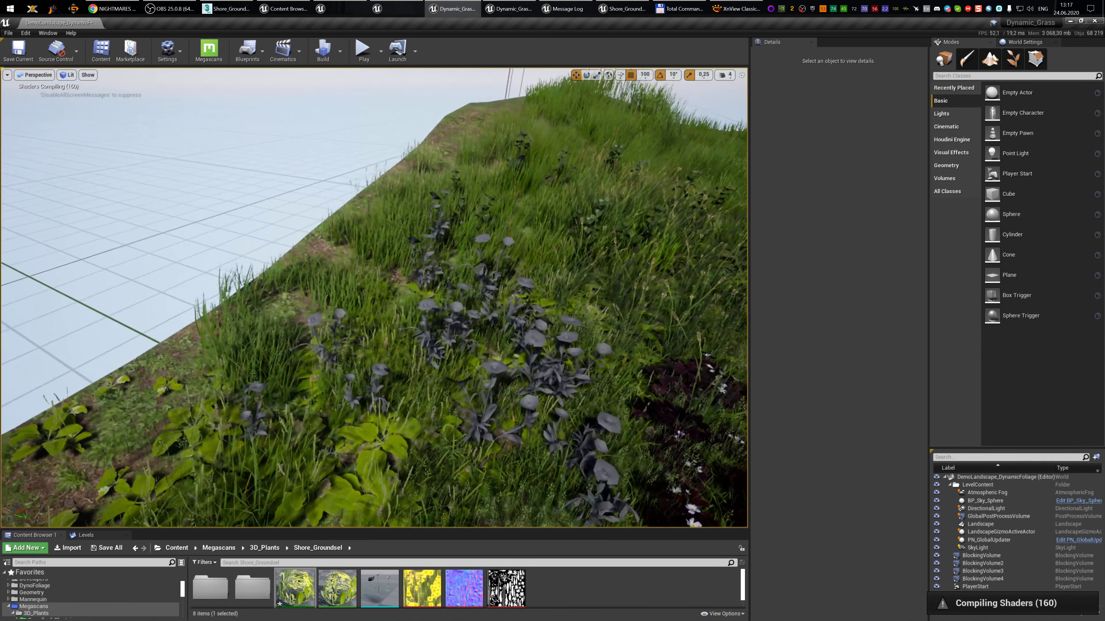
{"action": "right_click_drag", "start_coordinate": [552, 199], "coordinate": [552, 205]}
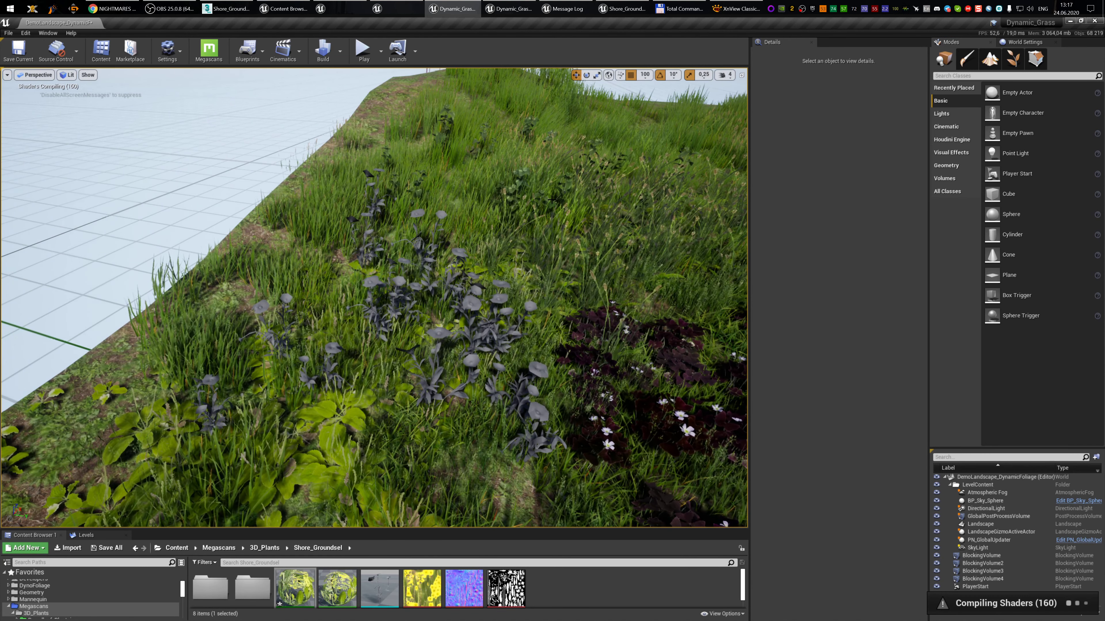
- Reopen the Shore_Groundsel_04 material instance, save it, and toggle the X-Vector and X-Extent texture override off and back on
{"action": "double_click", "coordinate": [295, 587]}
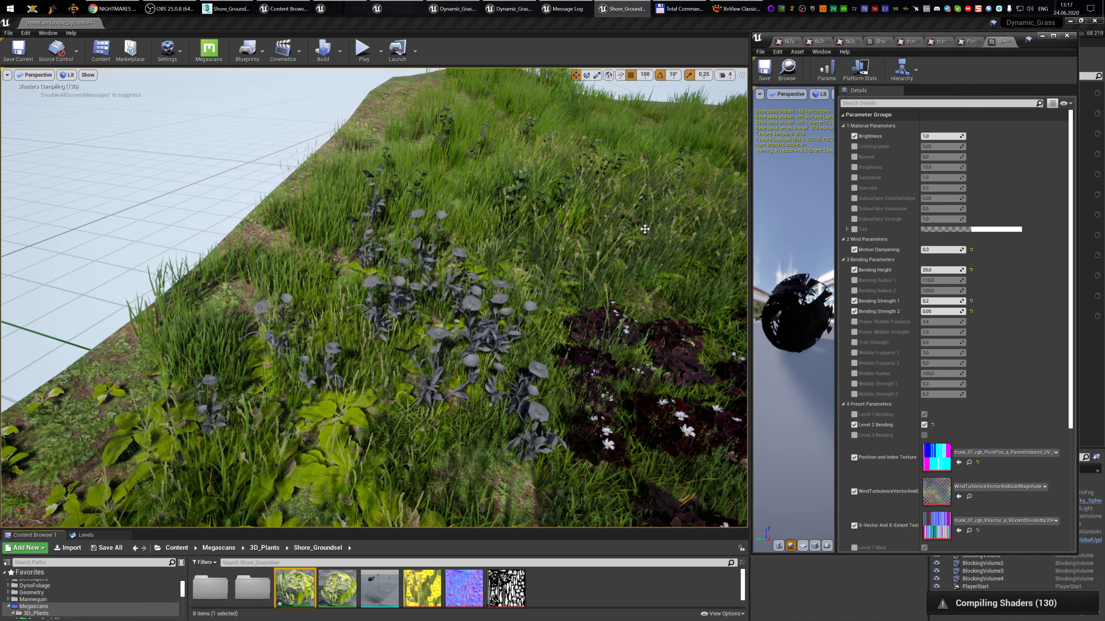
{"action": "key", "text": "ctrl+s"}
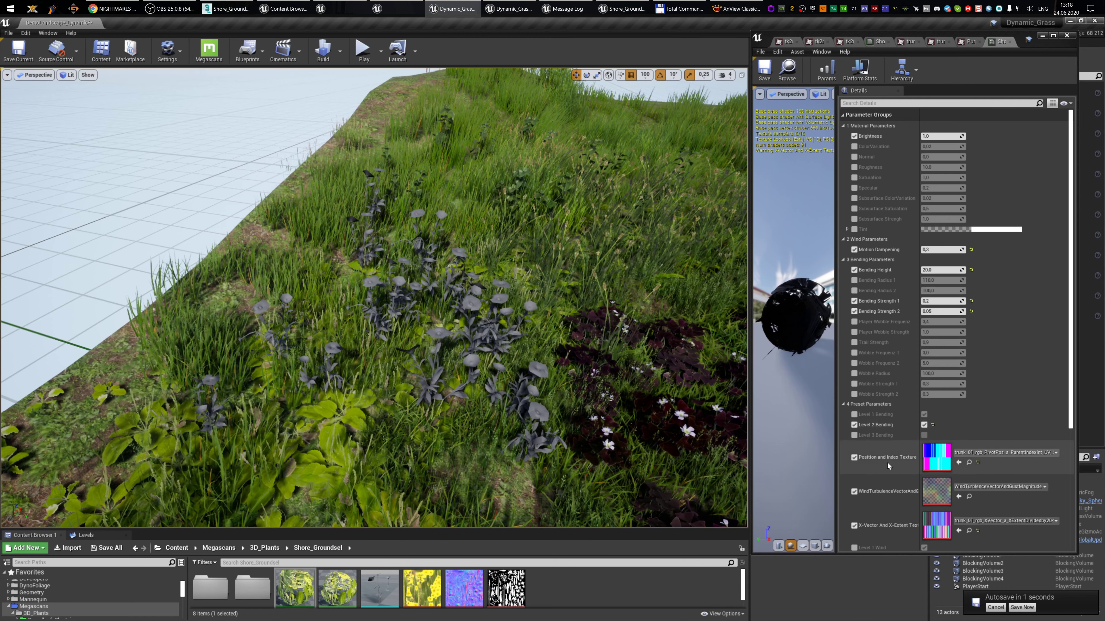
{"action": "left_click", "coordinate": [854, 526]}
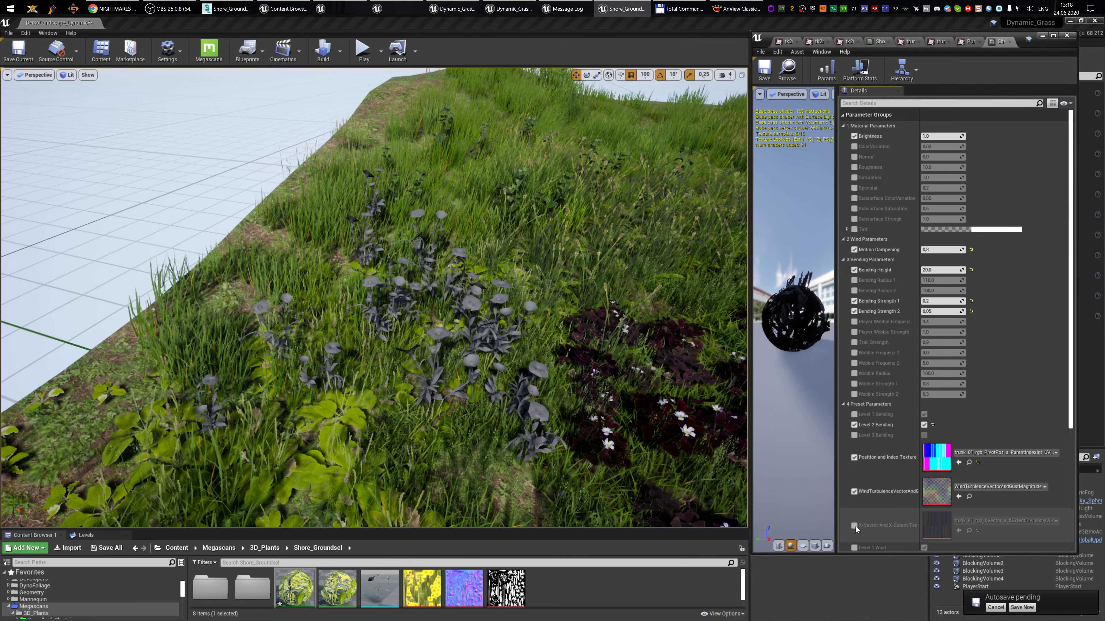
{"action": "left_click", "coordinate": [854, 525]}
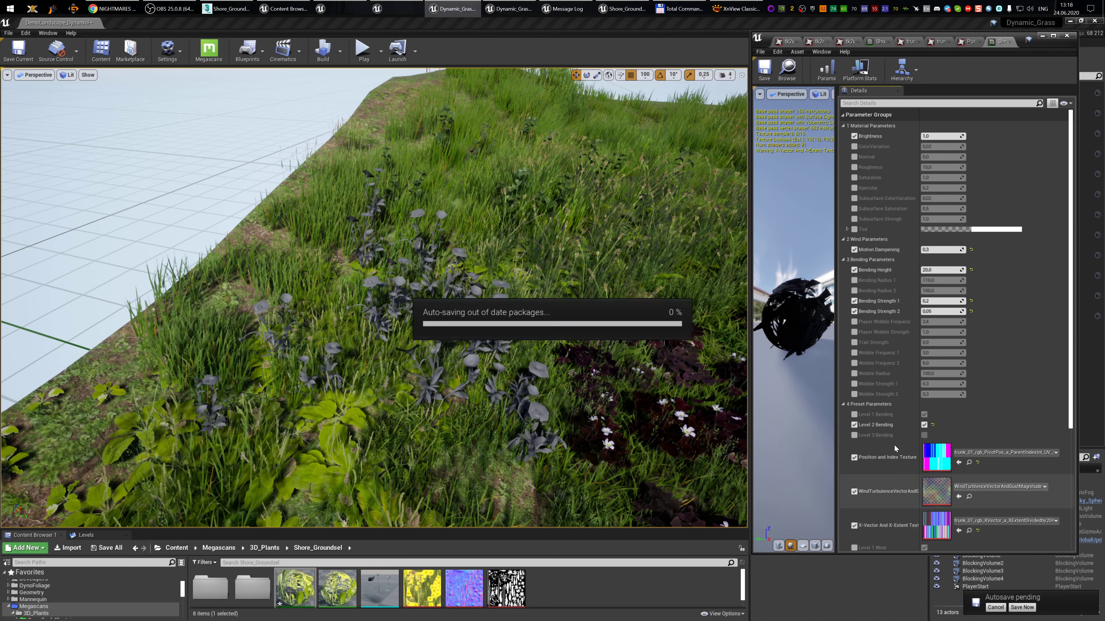
- Switch the material instance's overrides from Level 2 to Level 1 for both Bending and Wind, and minimize the editor
{"action": "left_click", "coordinate": [854, 415]}
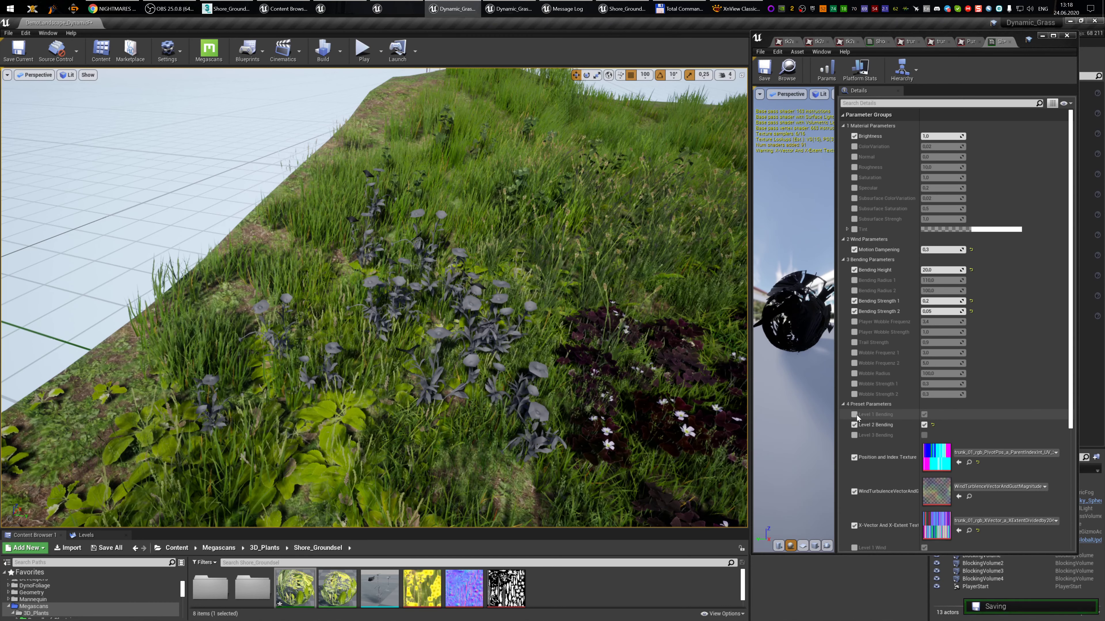
{"action": "left_click", "coordinate": [855, 424]}
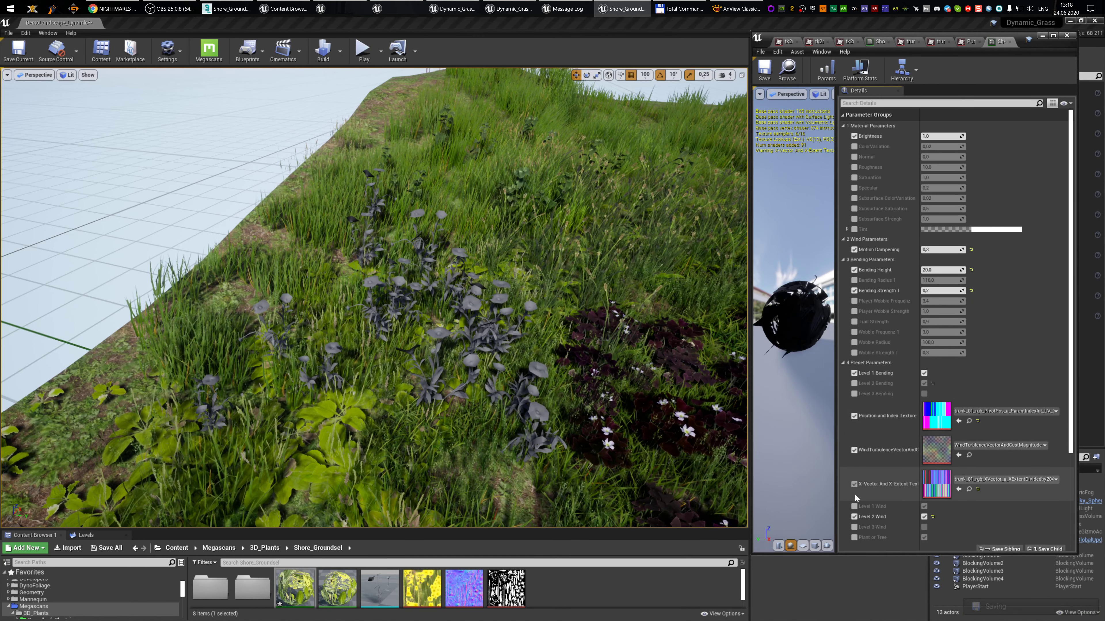
{"action": "left_click", "coordinate": [853, 506]}
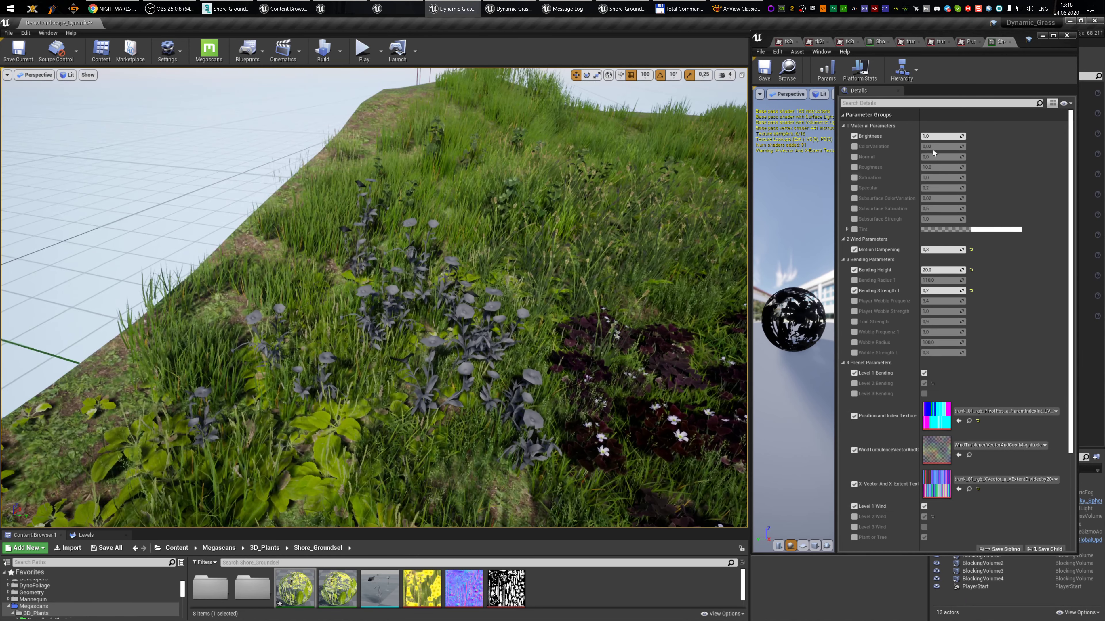
{"action": "left_click", "coordinate": [1042, 35]}
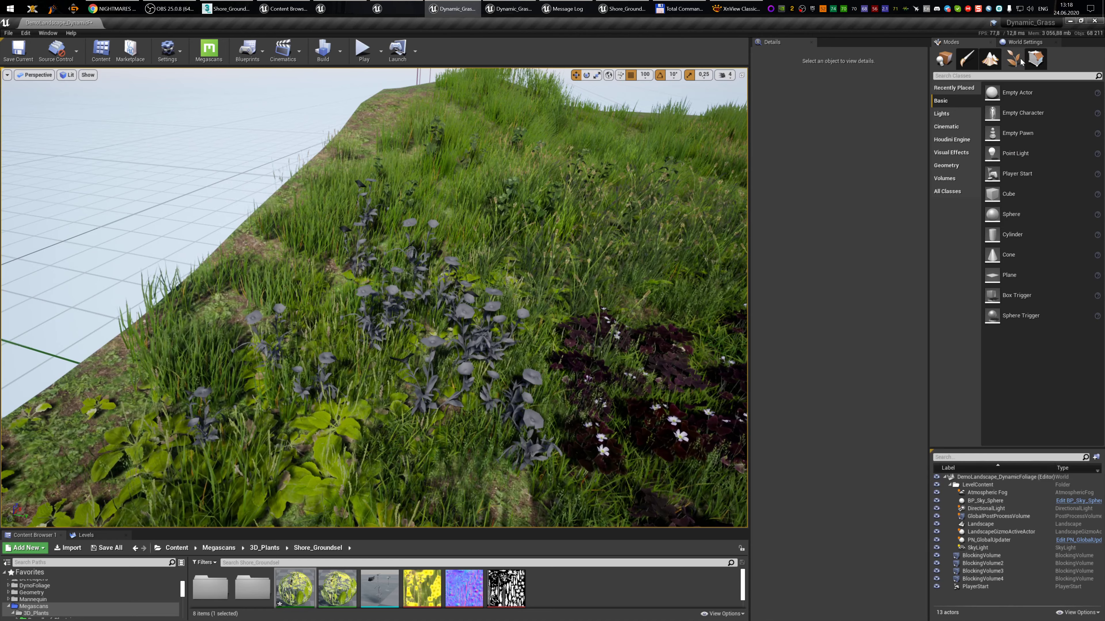
- Return to Foliage mode, save the changes, and filter the foliage list by "sho"
{"action": "left_click", "coordinate": [1020, 61]}
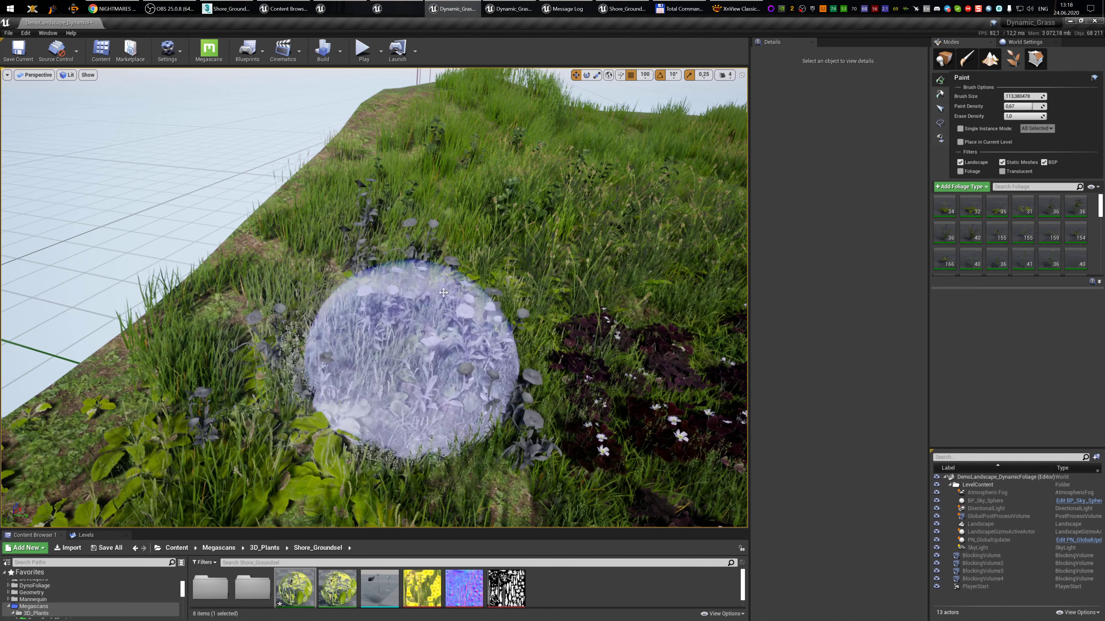
{"action": "mouse_move", "coordinate": [355, 325]}
{"action": "right_mouse_down"}
{"action": "mouse_move", "coordinate": [339, 331]}
{"action": "mouse_move", "coordinate": [347, 304]}
{"action": "right_mouse_up"}
{"action": "key", "text": "w"}
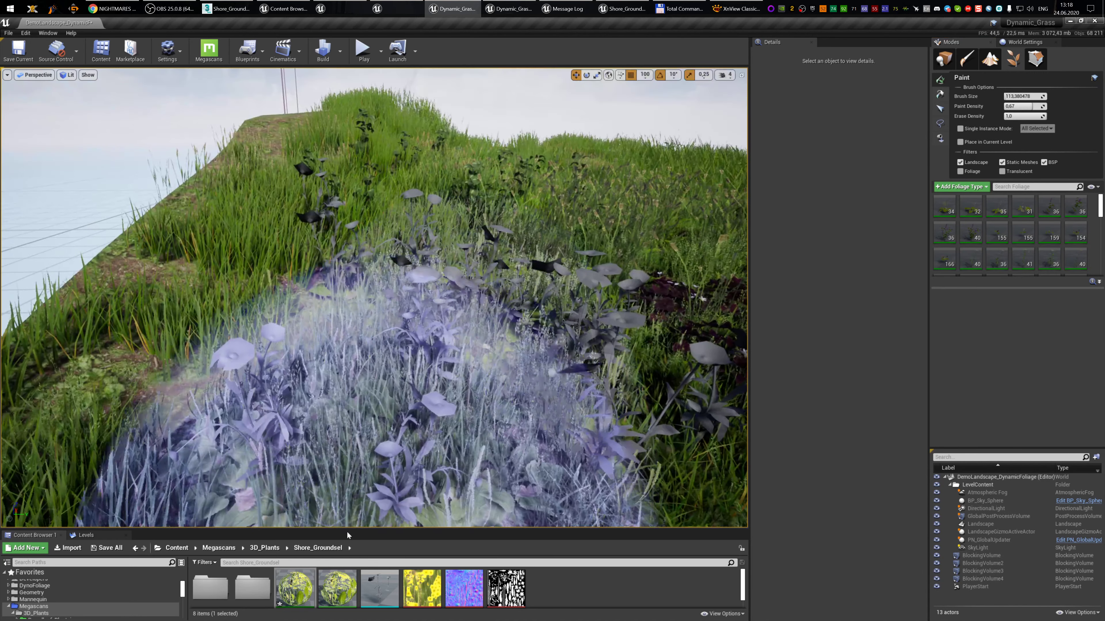
{"action": "key", "text": "ctrl+s"}
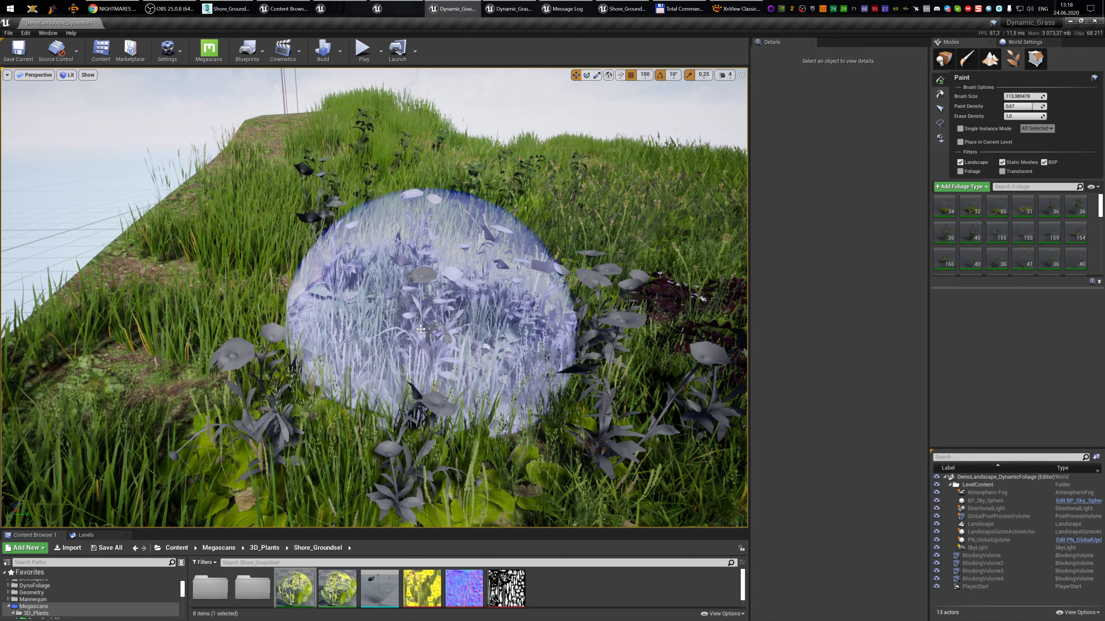
{"action": "key", "text": "s"}
{"action": "mouse_move", "coordinate": [432, 331]}
{"action": "right_mouse_down"}
{"action": "mouse_move", "coordinate": [408, 392]}
{"action": "mouse_move", "coordinate": [409, 336]}
{"action": "right_mouse_up"}
{"action": "key", "text": "s"}
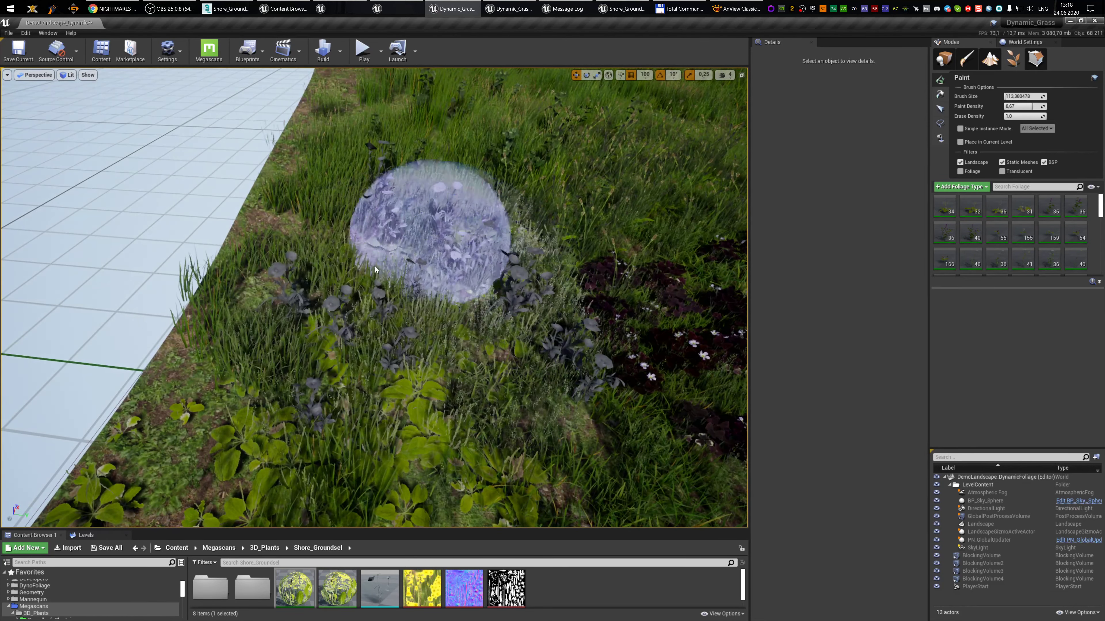
{"action": "left_click", "coordinate": [1034, 187]}
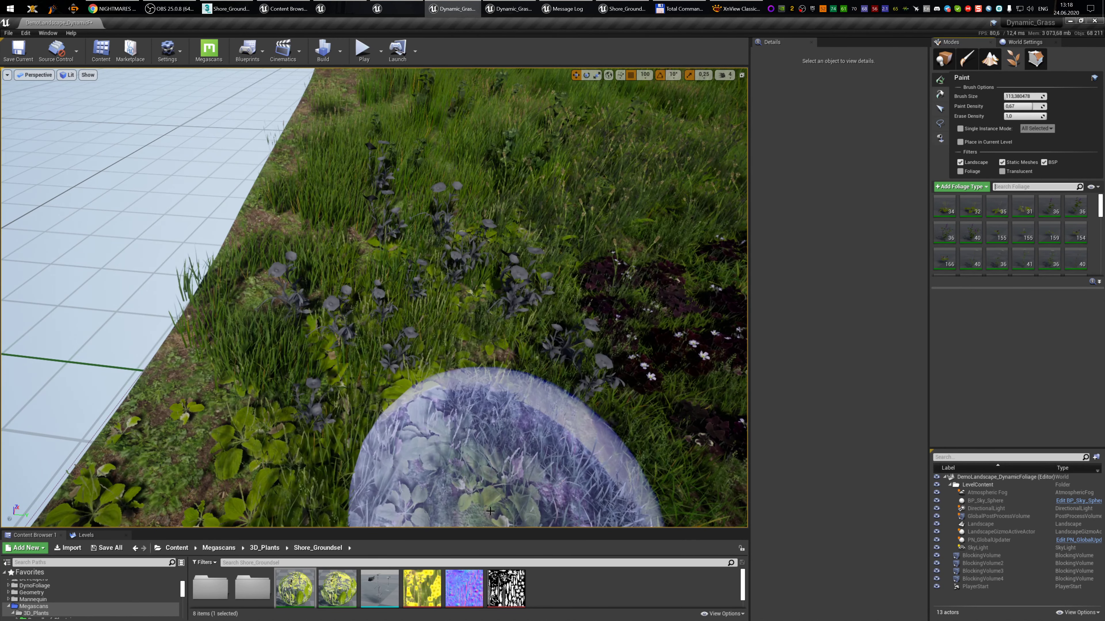
{"action": "type", "text": "sho"}
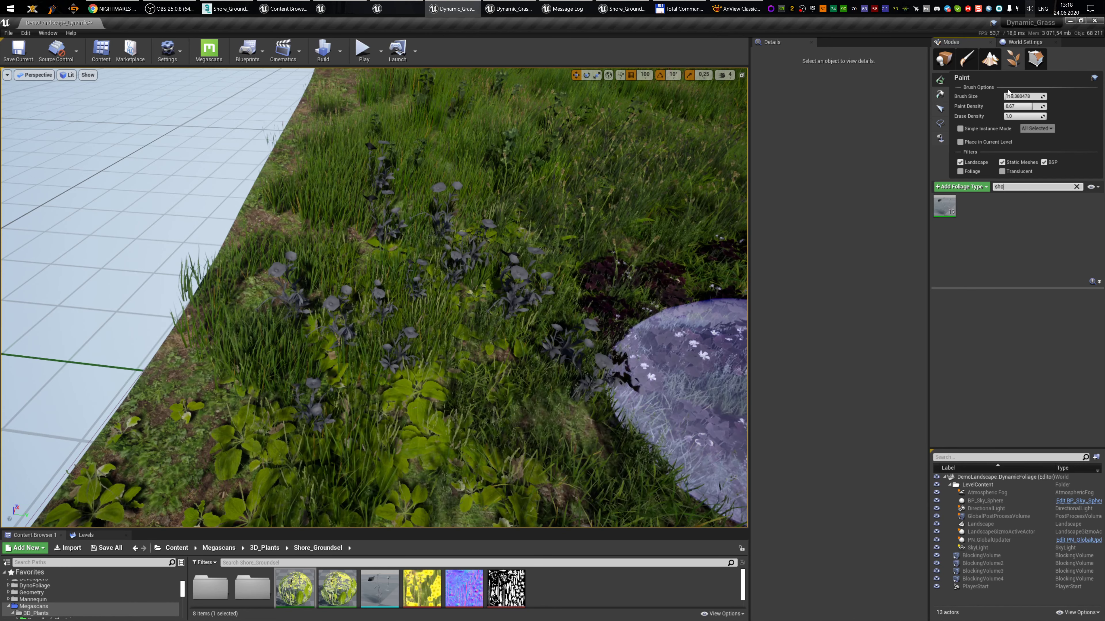
- Remove the Shore_Groundsel_var04 foliage type and all its painted instances from the foliage list
{"action": "left_click", "coordinate": [945, 209]}
{"action": "key", "text": "Delete"}
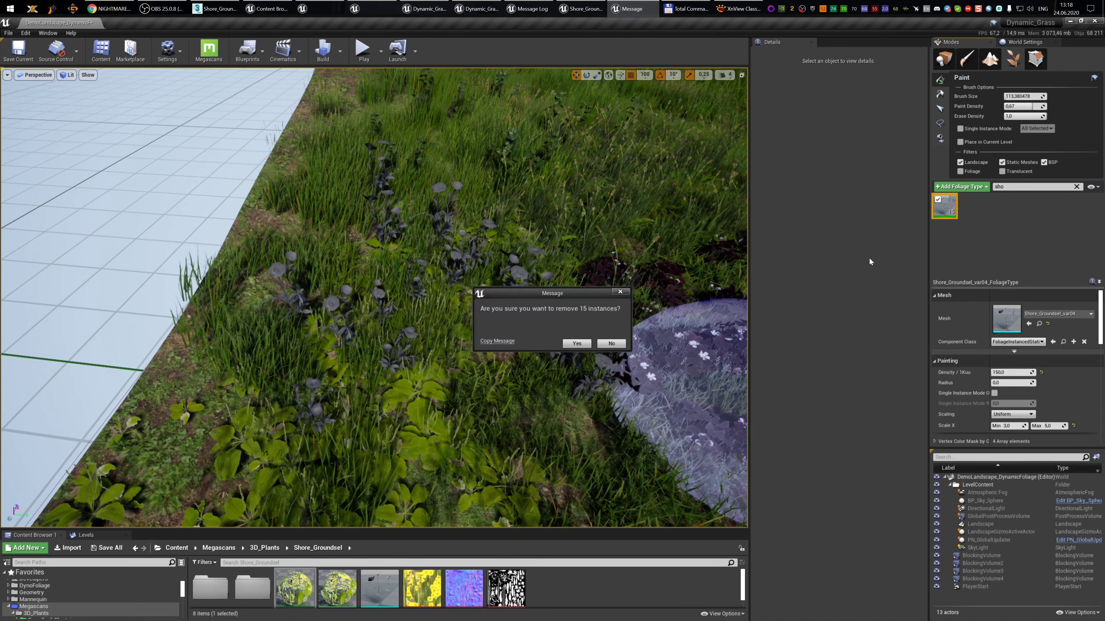
{"action": "left_click", "coordinate": [577, 343]}
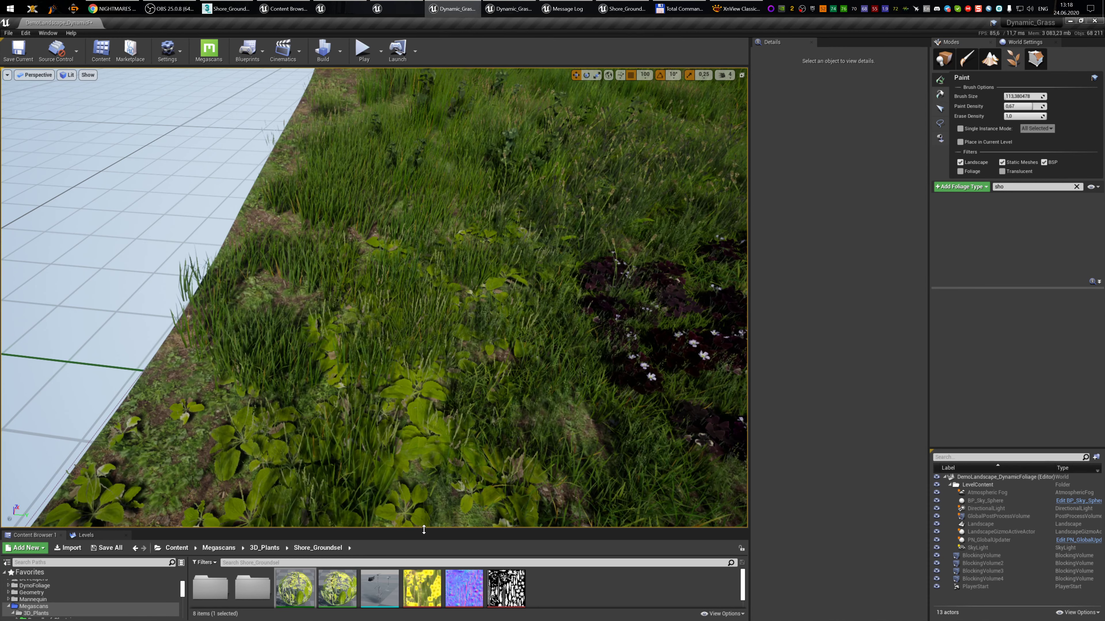
- Add the foliage type from the Shore_Groundsel Foliage folder back to the foliage list and repaint the plants on the grass
{"action": "left_click_drag", "start_coordinate": [423, 530], "coordinate": [423, 459]}
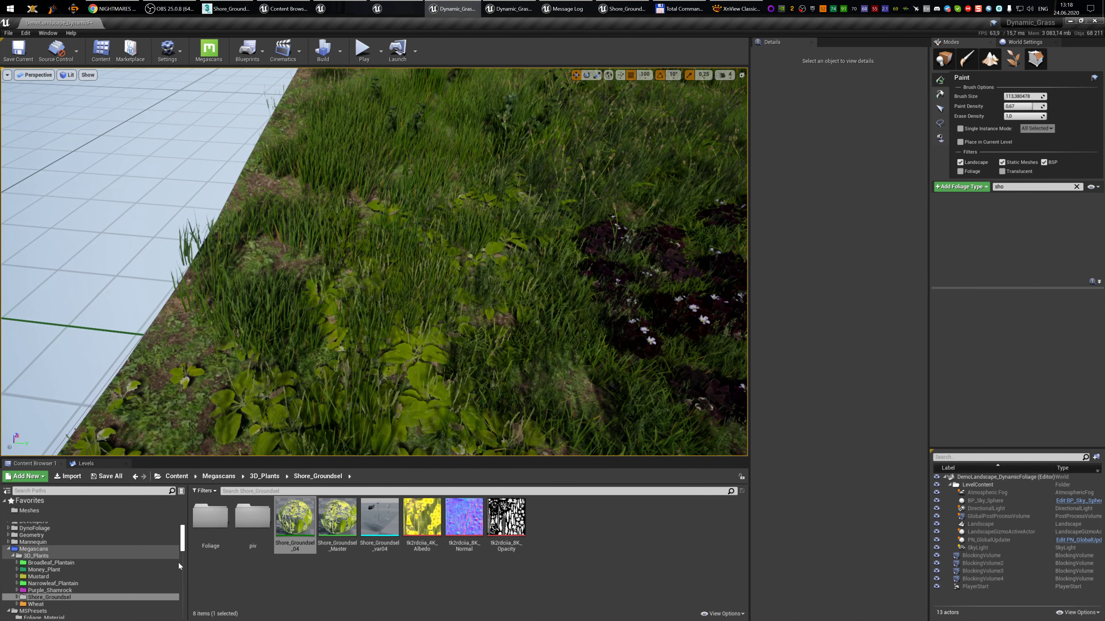
{"action": "double_click", "coordinate": [210, 518]}
{"action": "mouse_move", "coordinate": [211, 518]}
{"action": "left_mouse_down"}
{"action": "mouse_move", "coordinate": [992, 306]}
{"action": "mouse_move", "coordinate": [994, 215]}
{"action": "left_mouse_up"}
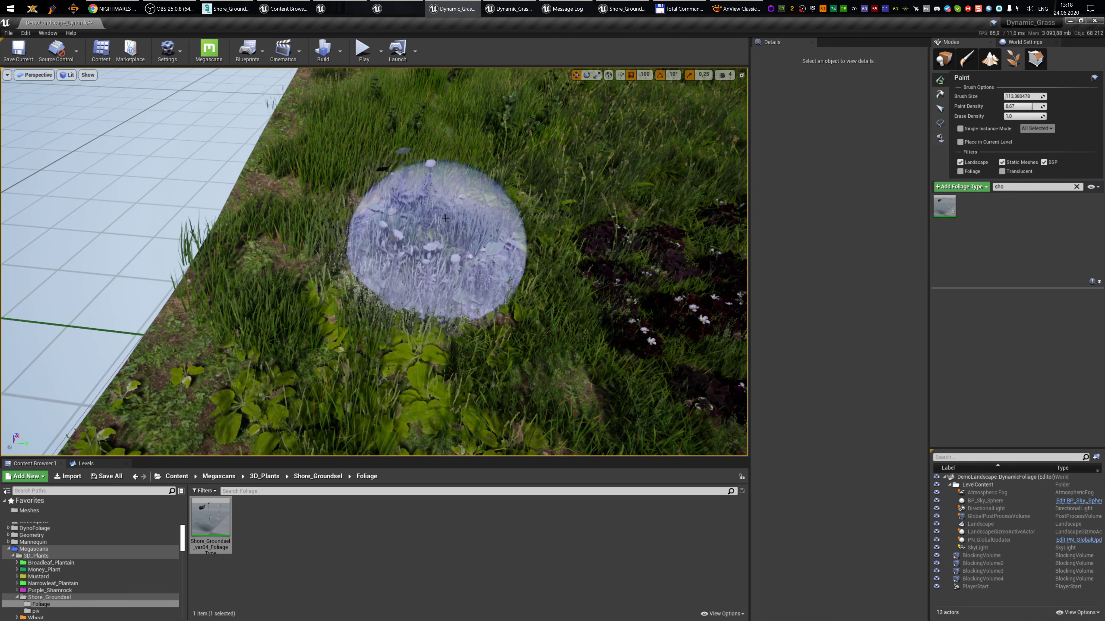
{"action": "mouse_move", "coordinate": [444, 274]}
{"action": "left_mouse_down"}
{"action": "mouse_move", "coordinate": [354, 279]}
{"action": "mouse_move", "coordinate": [420, 160]}
{"action": "left_mouse_up"}
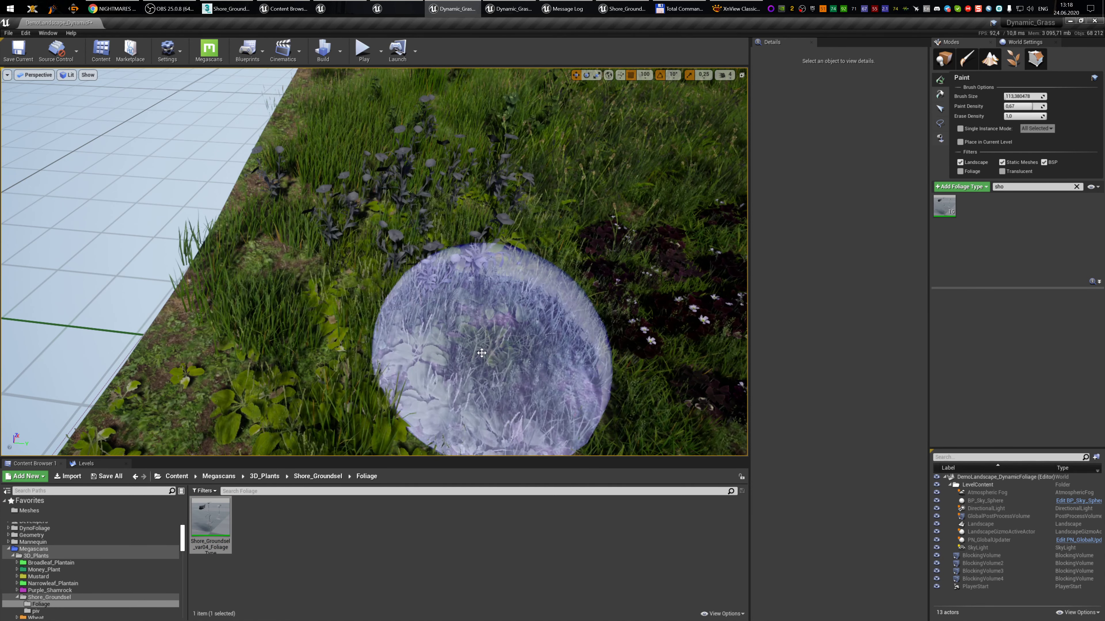
- Open the foliage type's mesh and assign the Shore_Groundsel_04 material instance to its Element 0 material slot
{"action": "double_click", "coordinate": [223, 517]}
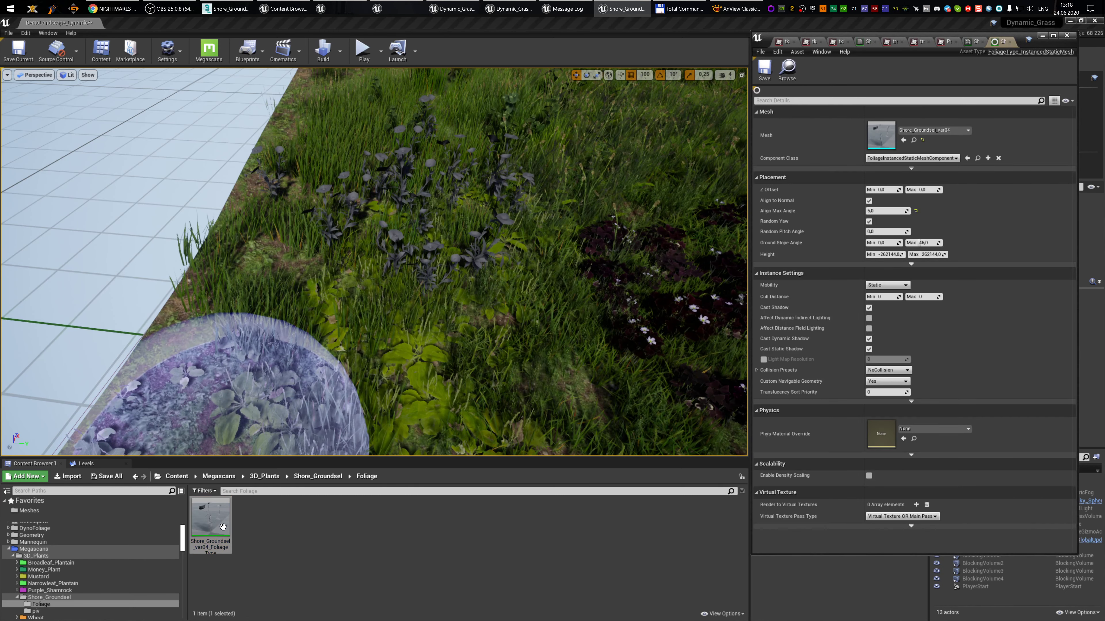
{"action": "double_click", "coordinate": [882, 136]}
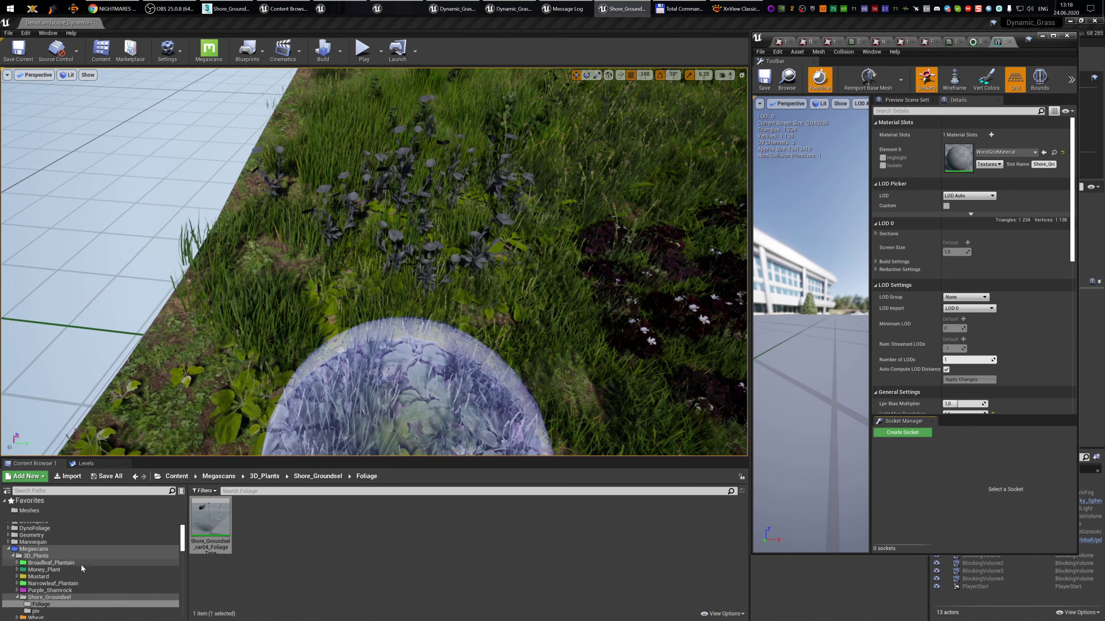
{"action": "left_click", "coordinate": [74, 597]}
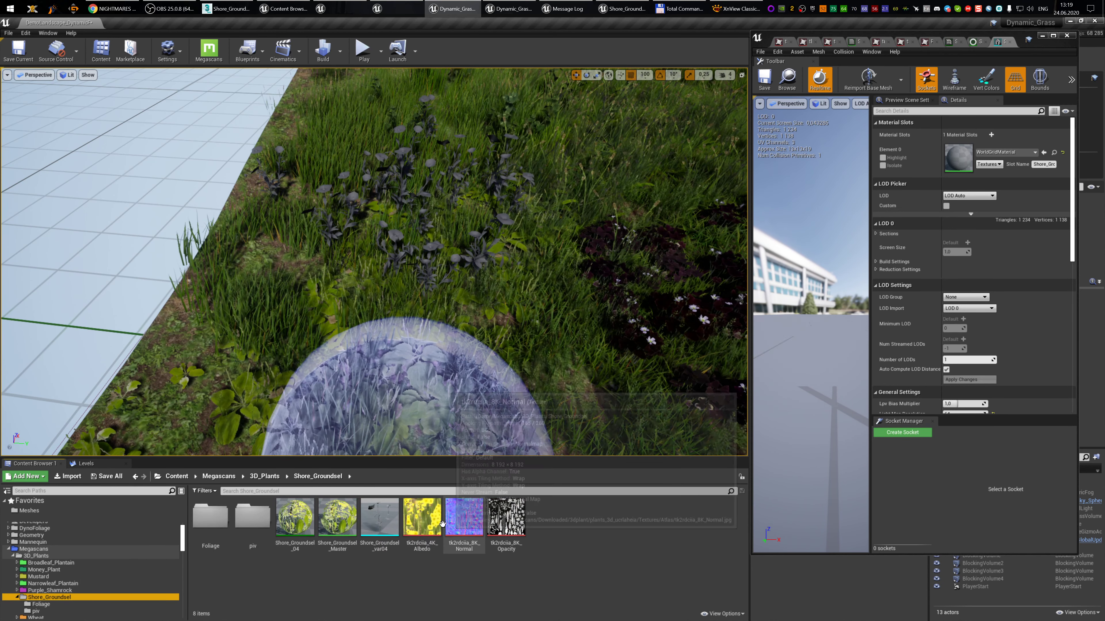
{"action": "left_click_drag", "start_coordinate": [300, 524], "coordinate": [959, 158]}
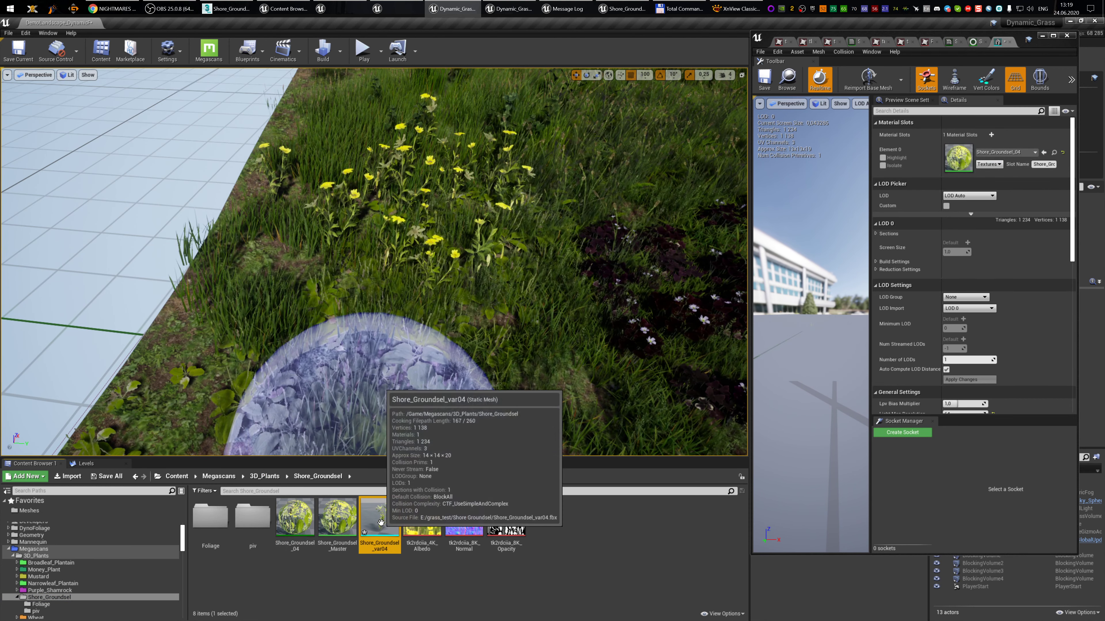
- Reopen the Shore_Groundsel_04 material instance and switch its overrides from Level 1 to Level 2 for both Bending and Wind
{"action": "double_click", "coordinate": [332, 522]}
{"action": "double_click", "coordinate": [294, 518]}
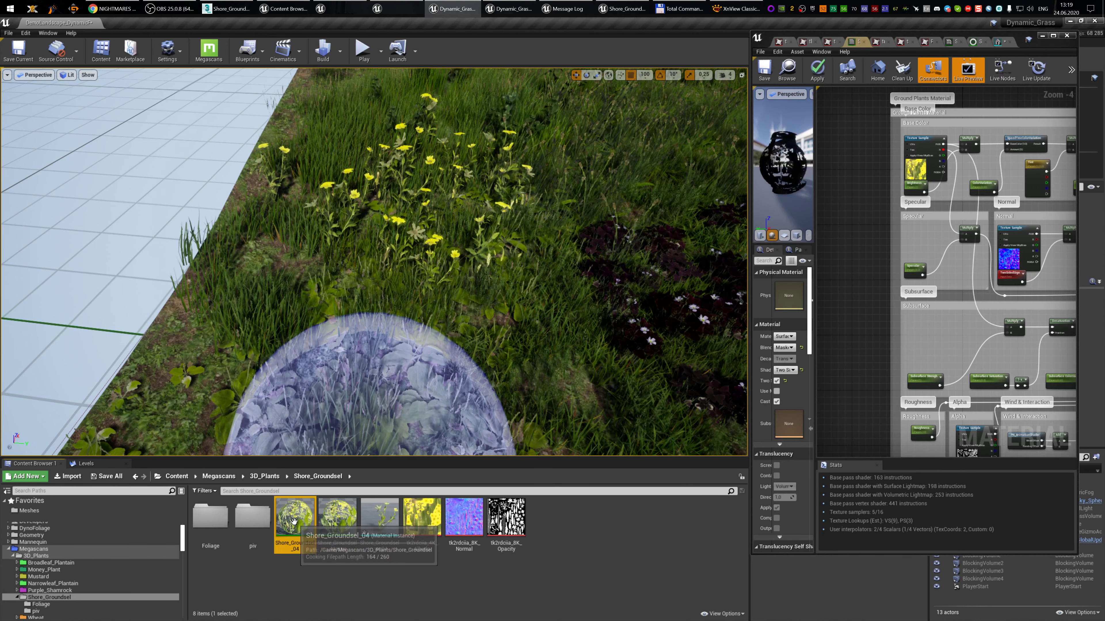
{"action": "left_click", "coordinate": [854, 373]}
{"action": "left_click", "coordinate": [855, 384]}
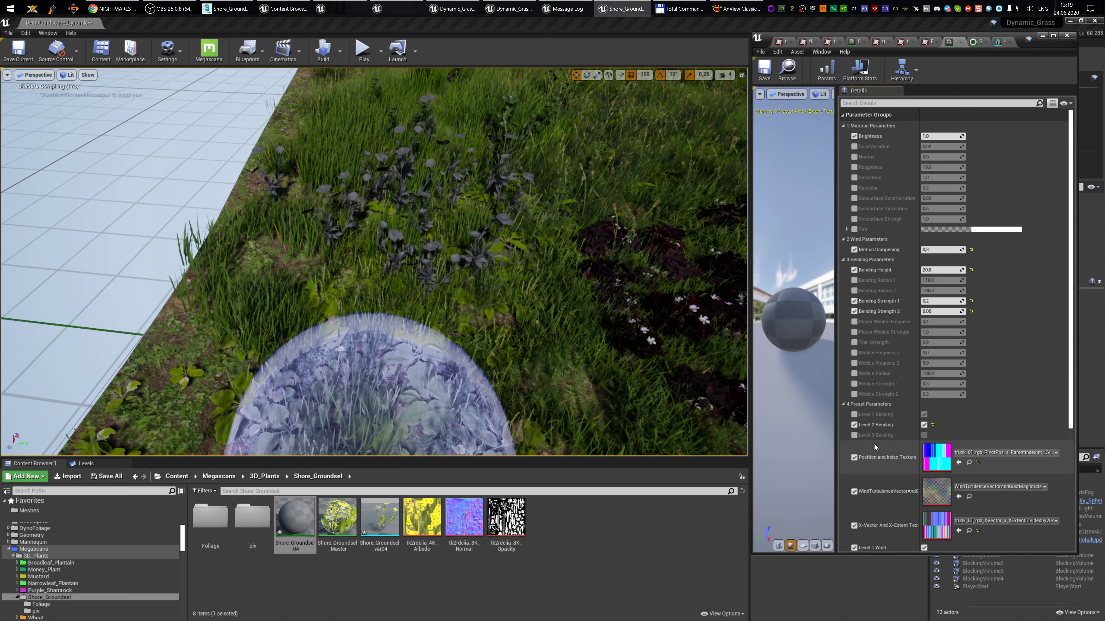
{"action": "scroll", "coordinate": [883, 509], "scroll_direction": "down", "scroll_amount": 2}
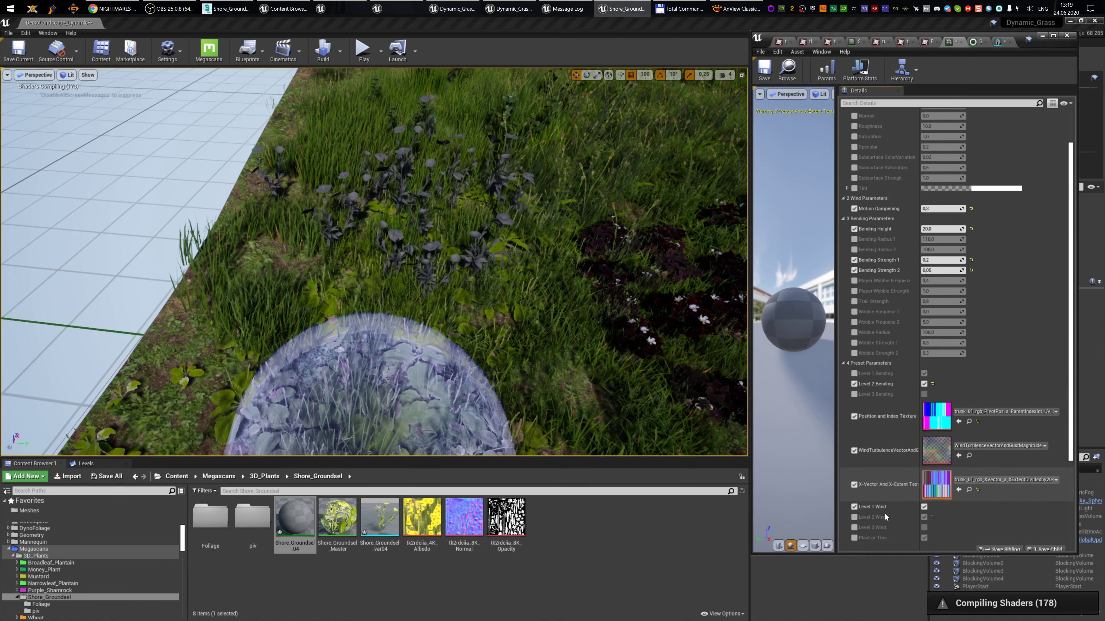
{"action": "left_click", "coordinate": [854, 507]}
{"action": "left_click", "coordinate": [854, 517]}
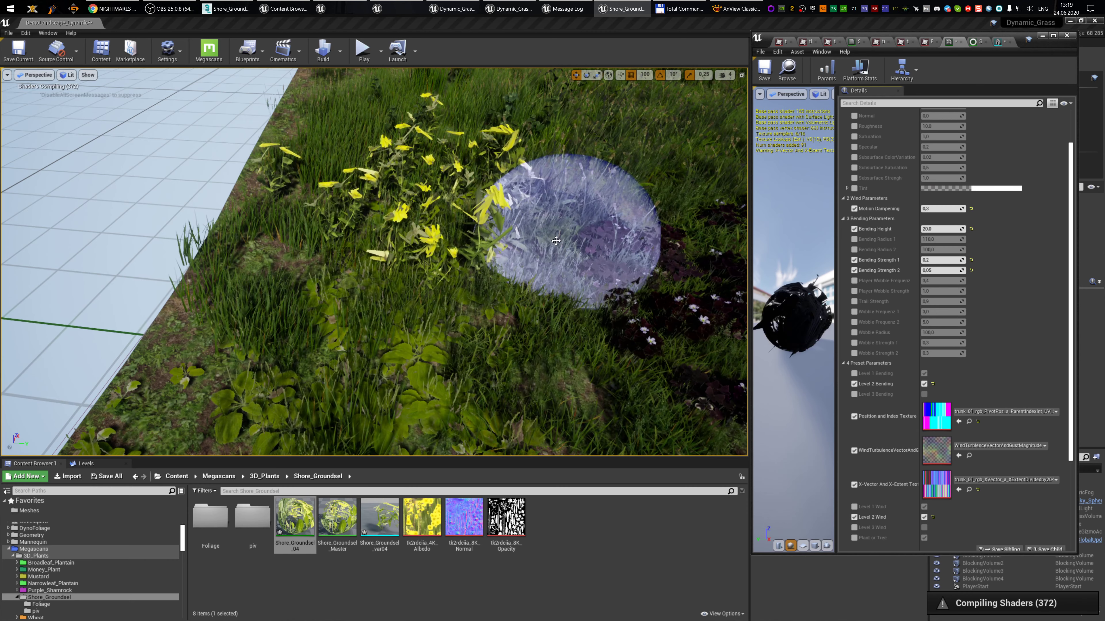
- Turn off the material instance's X-Vector and X-Extent texture override and view the painted plants up close
{"action": "left_click", "coordinate": [853, 484]}
{"action": "mouse_move", "coordinate": [374, 261]}
{"action": "right_mouse_down"}
{"action": "mouse_move", "coordinate": [374, 221]}
{"action": "mouse_move", "coordinate": [364, 270]}
{"action": "right_mouse_up"}
{"action": "key", "text": "w"}
{"action": "key", "text": "s"}
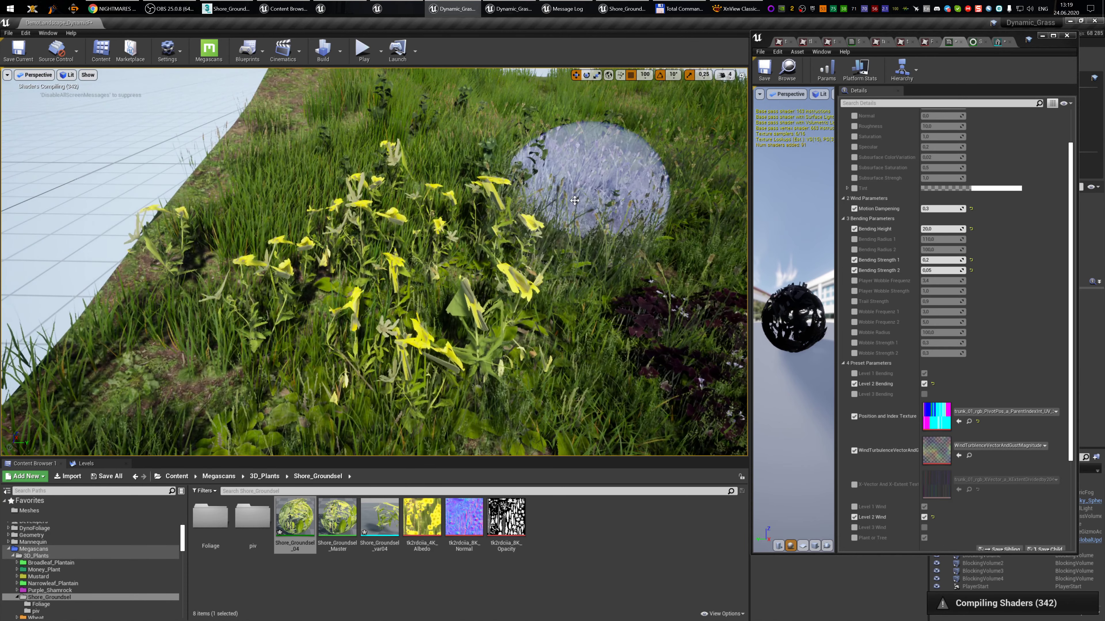
- Toggle the Bending Height override off and back on, and turn off the Motion Dampening override
{"action": "left_click", "coordinate": [854, 229]}
{"action": "left_click", "coordinate": [854, 229]}
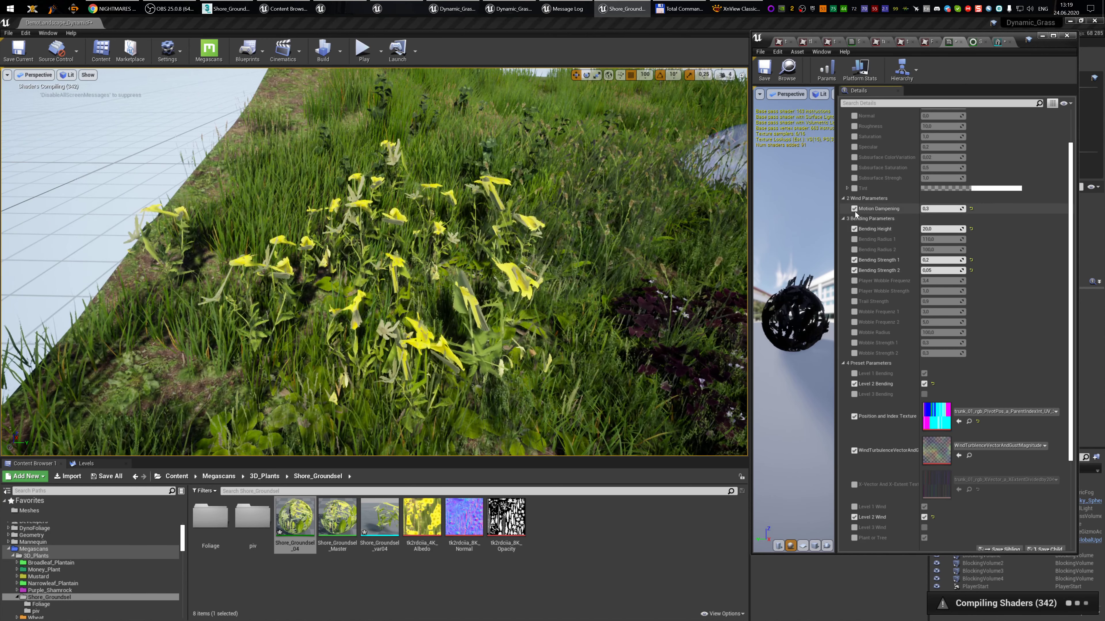
{"action": "left_click", "coordinate": [854, 210]}
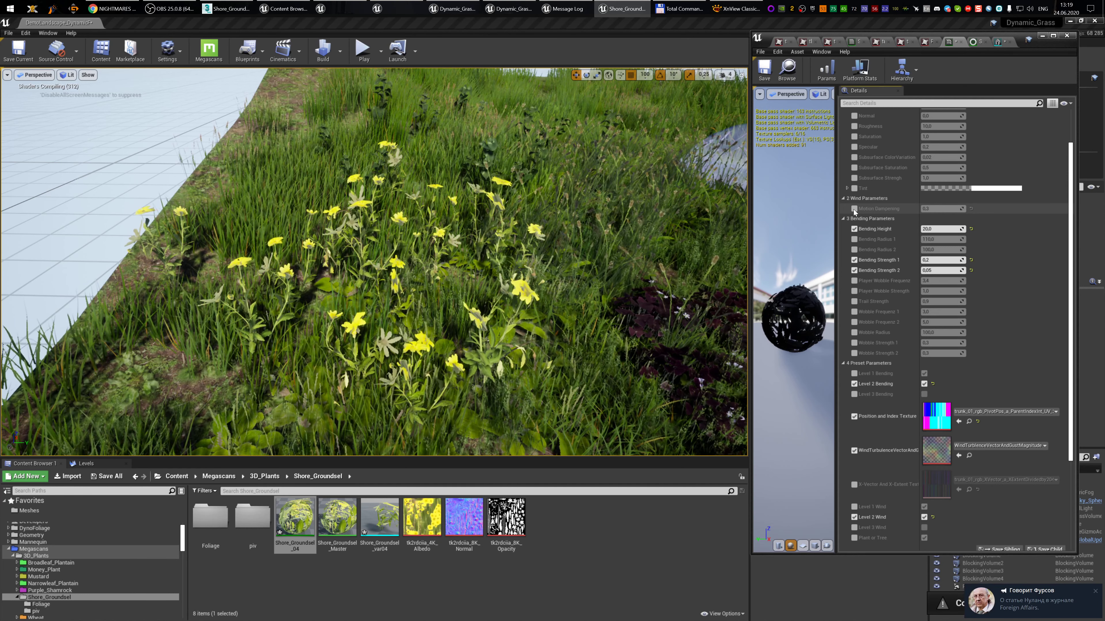
{"action": "left_click", "coordinate": [1096, 592]}
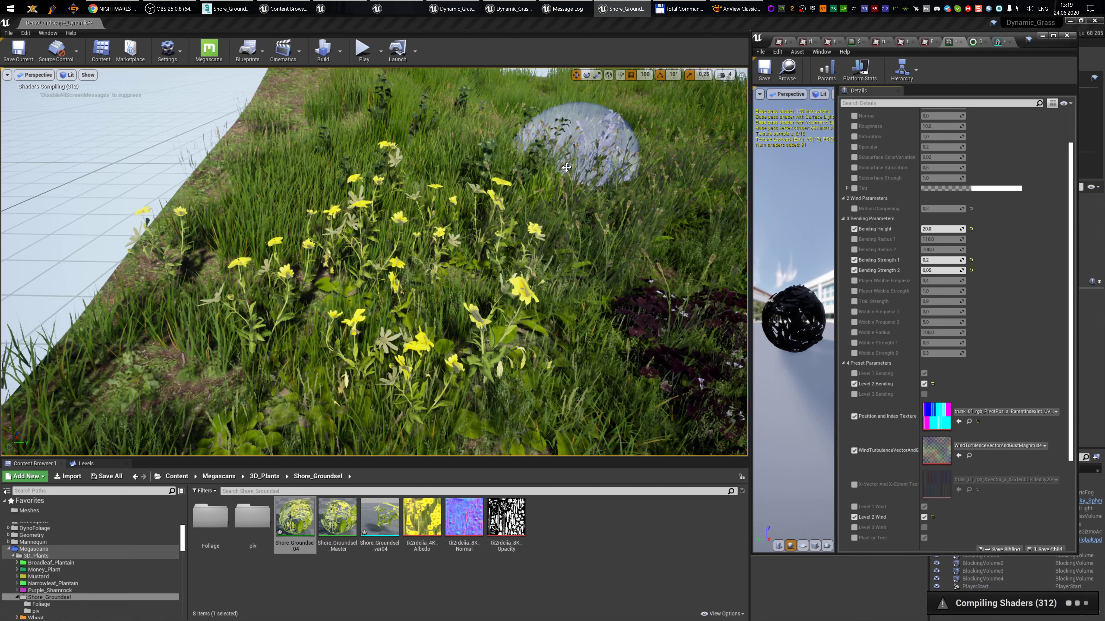
- Check the plants' wind motion in the viewport and save the changes
{"action": "left_click_drag", "start_coordinate": [567, 167], "coordinate": [654, 284]}
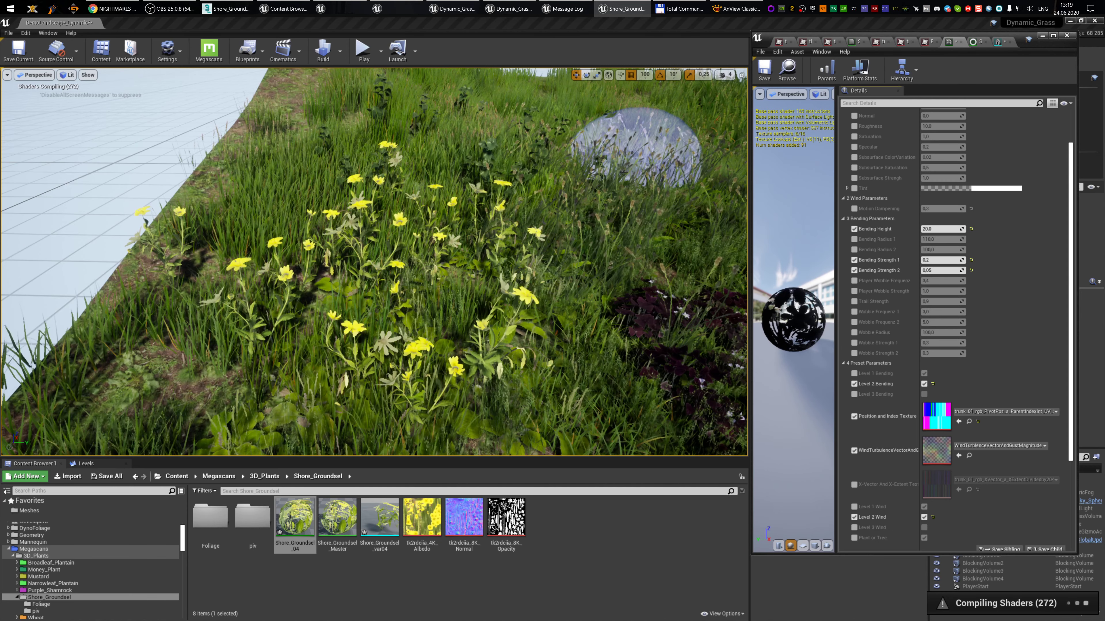
{"action": "left_click_drag", "start_coordinate": [623, 173], "coordinate": [566, 300]}
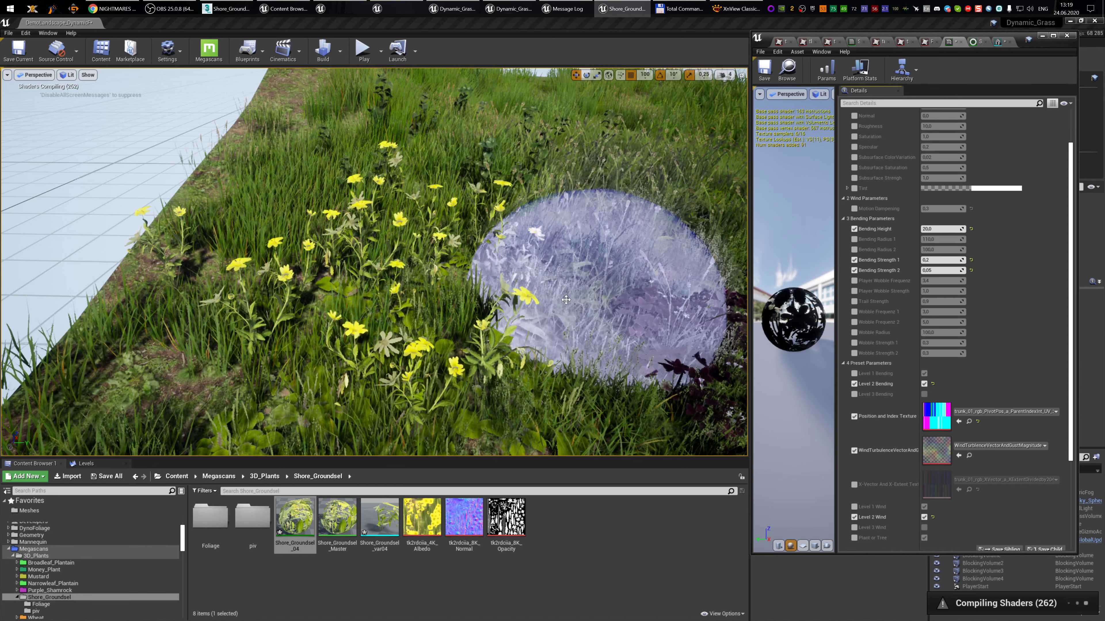
{"action": "mouse_move", "coordinate": [566, 300]}
{"action": "right_mouse_down"}
{"action": "mouse_move", "coordinate": [603, 243]}
{"action": "mouse_move", "coordinate": [557, 300]}
{"action": "mouse_move", "coordinate": [574, 311]}
{"action": "mouse_move", "coordinate": [548, 309]}
{"action": "right_mouse_up"}
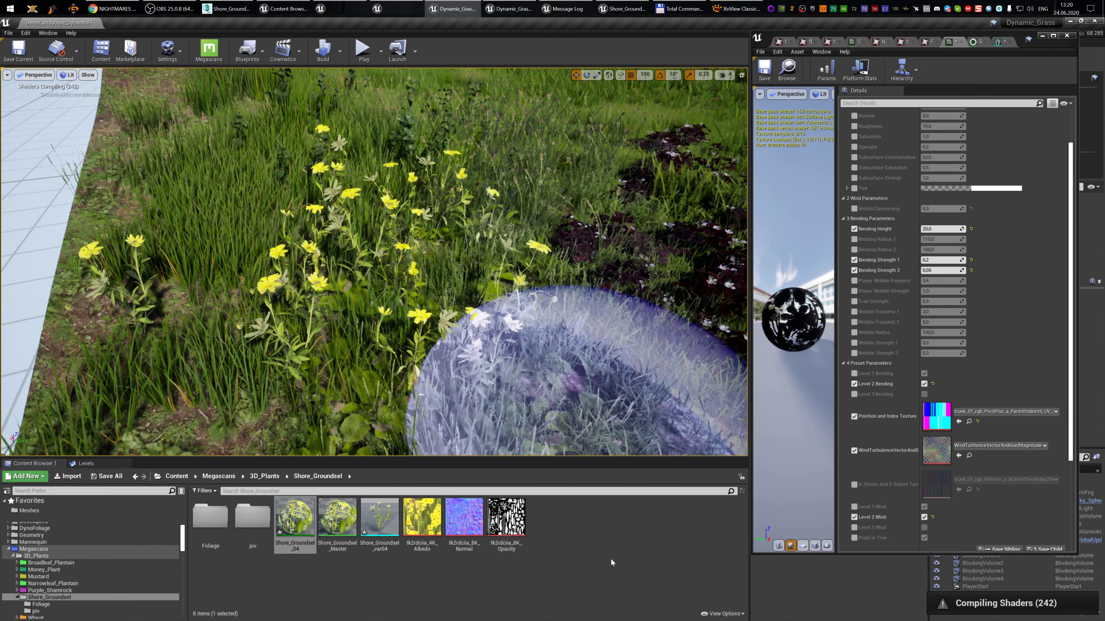
{"action": "left_click", "coordinate": [611, 560]}
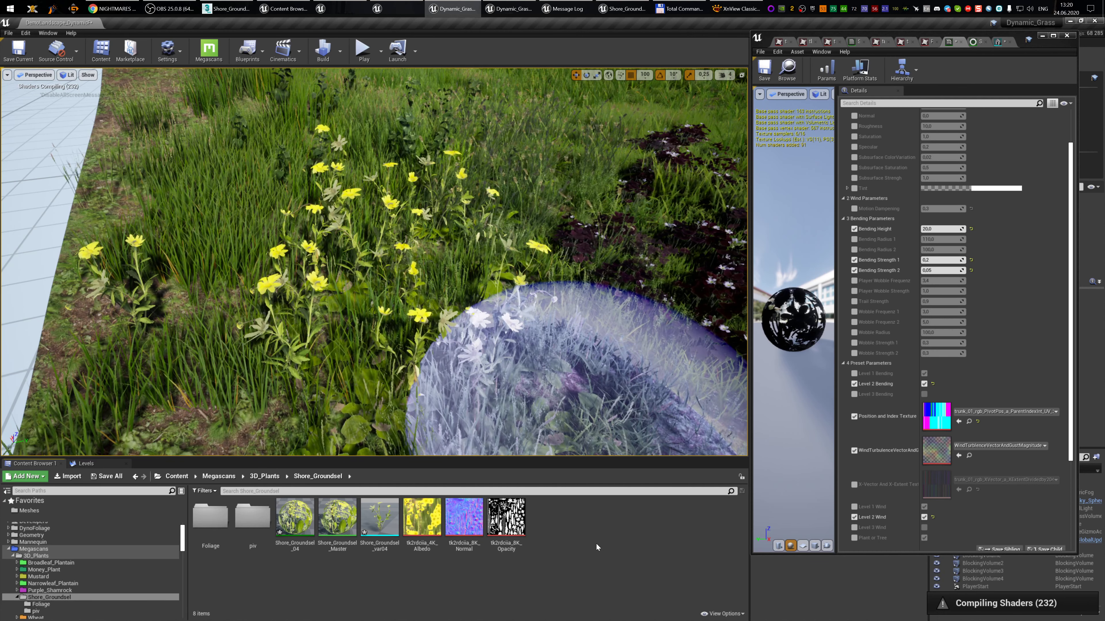
{"action": "key", "text": "ctrl+s"}
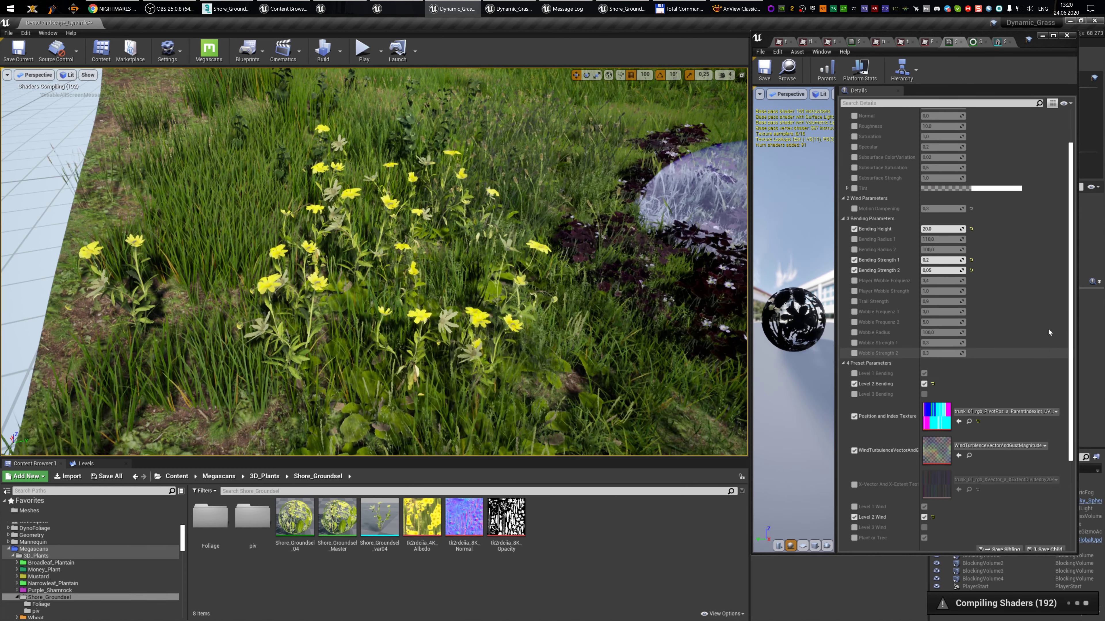
- Turn the X-Vector and X-Extent texture override back on and view the plants from a low angle
{"action": "left_click", "coordinate": [855, 484]}
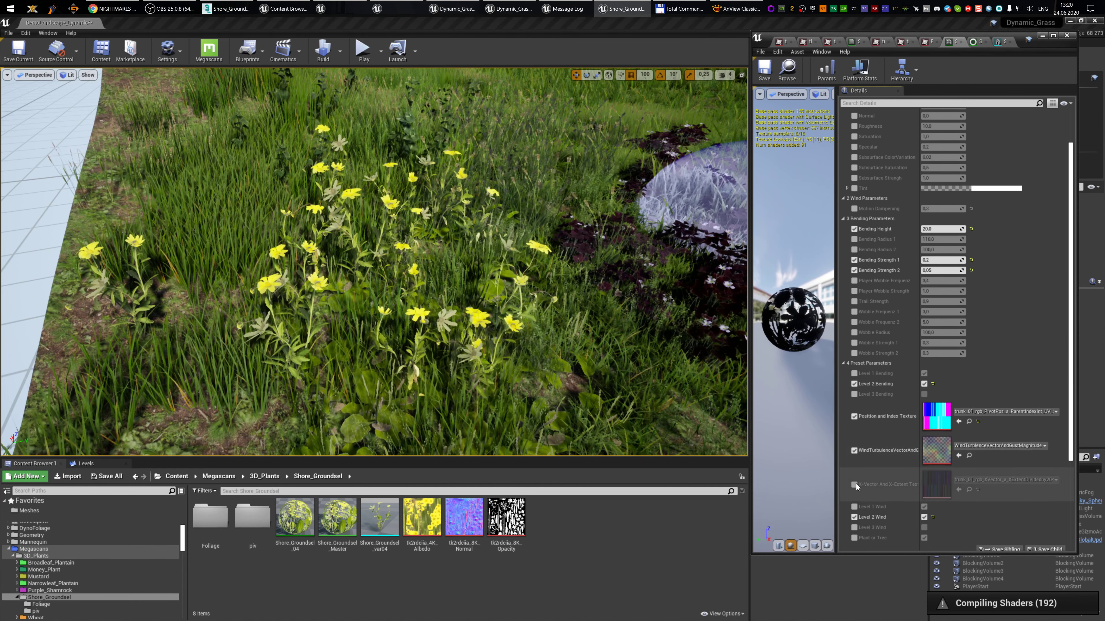
{"action": "left_click", "coordinate": [854, 485]}
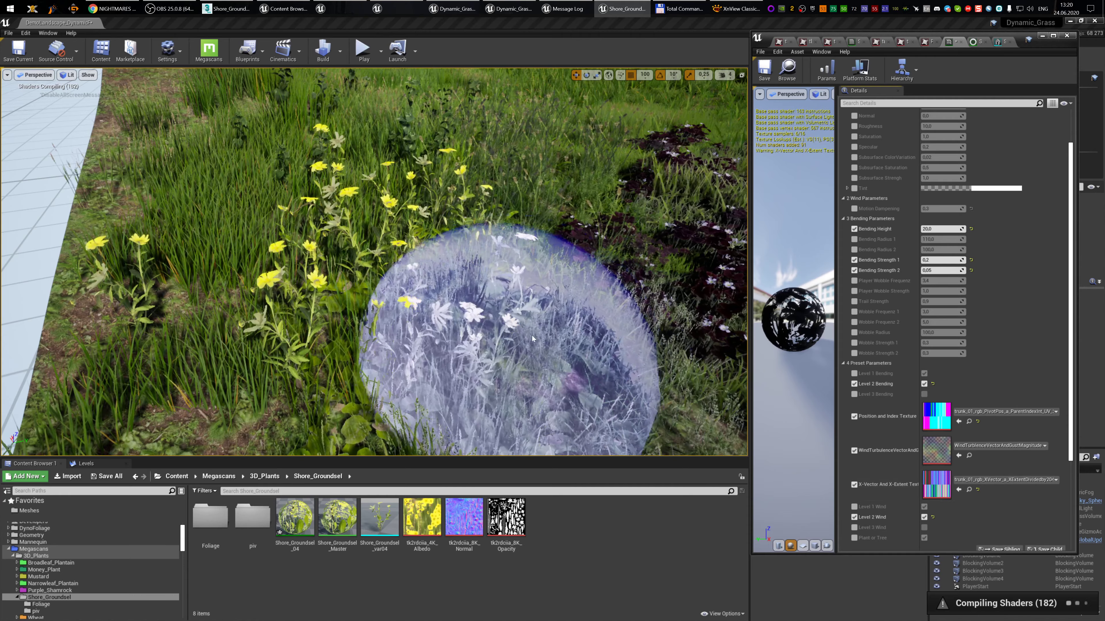
{"action": "mouse_move", "coordinate": [623, 242]}
{"action": "right_mouse_down"}
{"action": "mouse_move", "coordinate": [619, 191]}
{"action": "mouse_move", "coordinate": [583, 235]}
{"action": "mouse_move", "coordinate": [521, 231]}
{"action": "right_mouse_up"}
{"action": "key", "text": "w"}
{"action": "key", "text": "d"}
{"action": "right_click_drag", "start_coordinate": [611, 300], "coordinate": [611, 265]}
{"action": "key", "text": "s"}
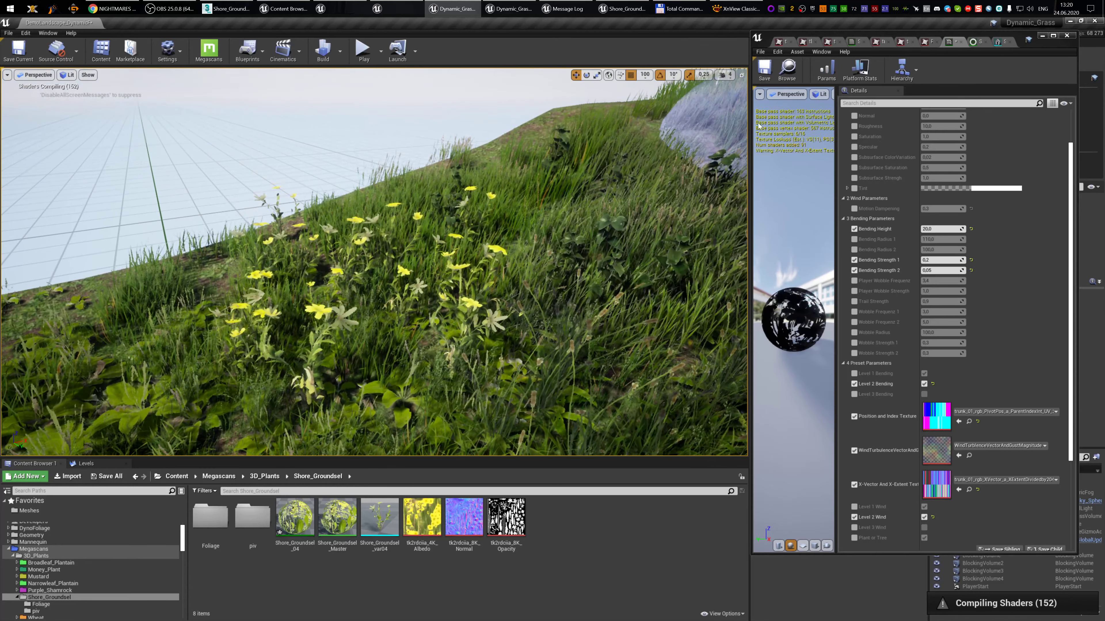
- Switch to Place mode and, with the plants viewed at ground level, re-enable the Motion Dampening override
{"action": "key", "text": "shift+1"}
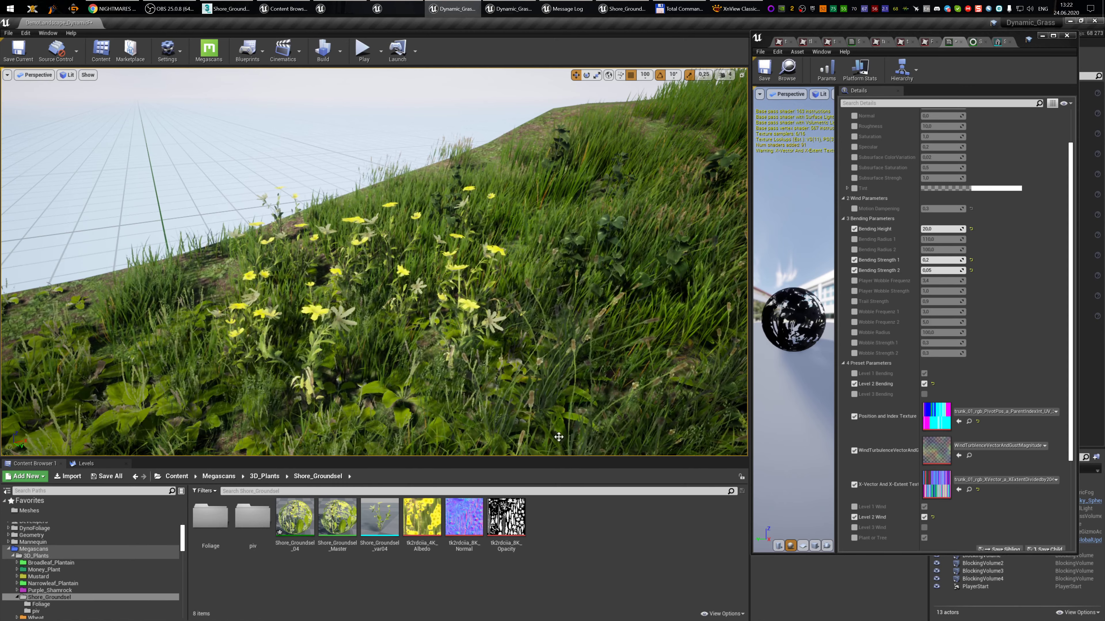
{"action": "mouse_move", "coordinate": [478, 253]}
{"action": "right_mouse_down"}
{"action": "mouse_move", "coordinate": [421, 253]}
{"action": "mouse_move", "coordinate": [435, 289]}
{"action": "mouse_move", "coordinate": [437, 272]}
{"action": "mouse_move", "coordinate": [478, 253]}
{"action": "right_mouse_up"}
{"action": "key", "text": "w"}
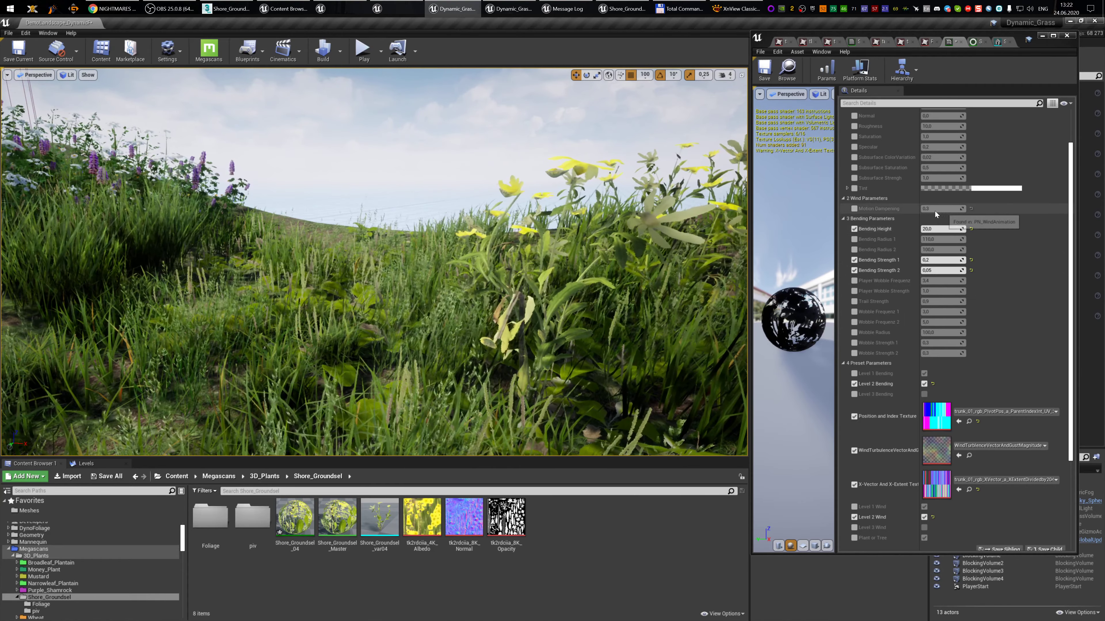
{"action": "left_click", "coordinate": [853, 209]}
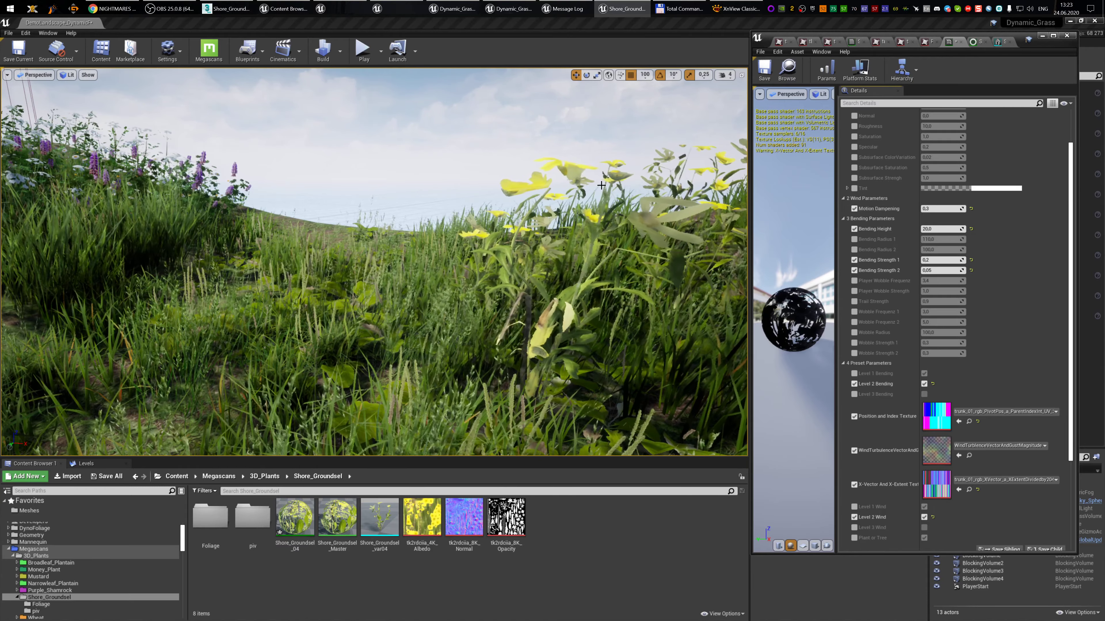
- Turn off the X-Vector and X-Extent texture override and inspect the plants' movement from above and up close
{"action": "left_click", "coordinate": [854, 484]}
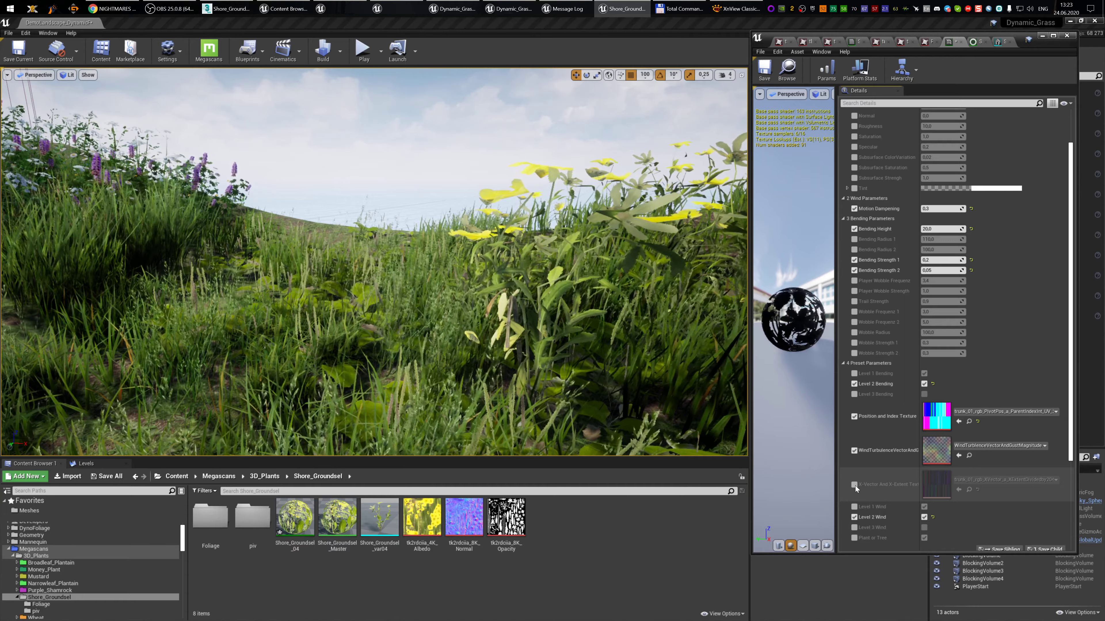
{"action": "right_click_drag", "start_coordinate": [522, 305], "coordinate": [701, 359]}
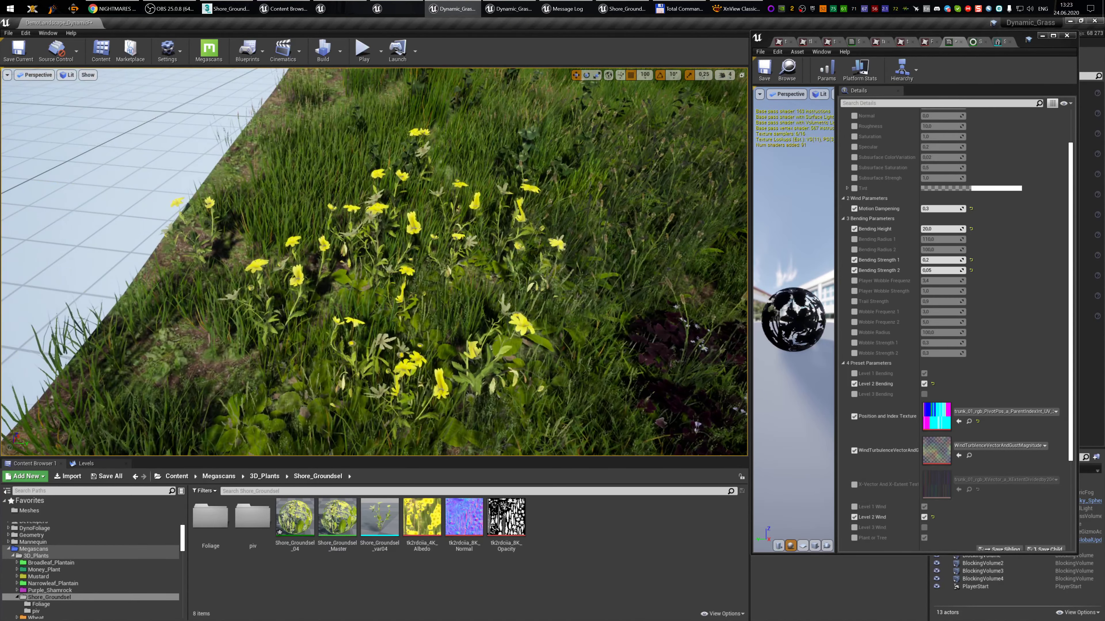
{"action": "key", "text": "s"}
{"action": "right_click_drag", "start_coordinate": [457, 340], "coordinate": [495, 275]}
{"action": "key", "text": "w"}
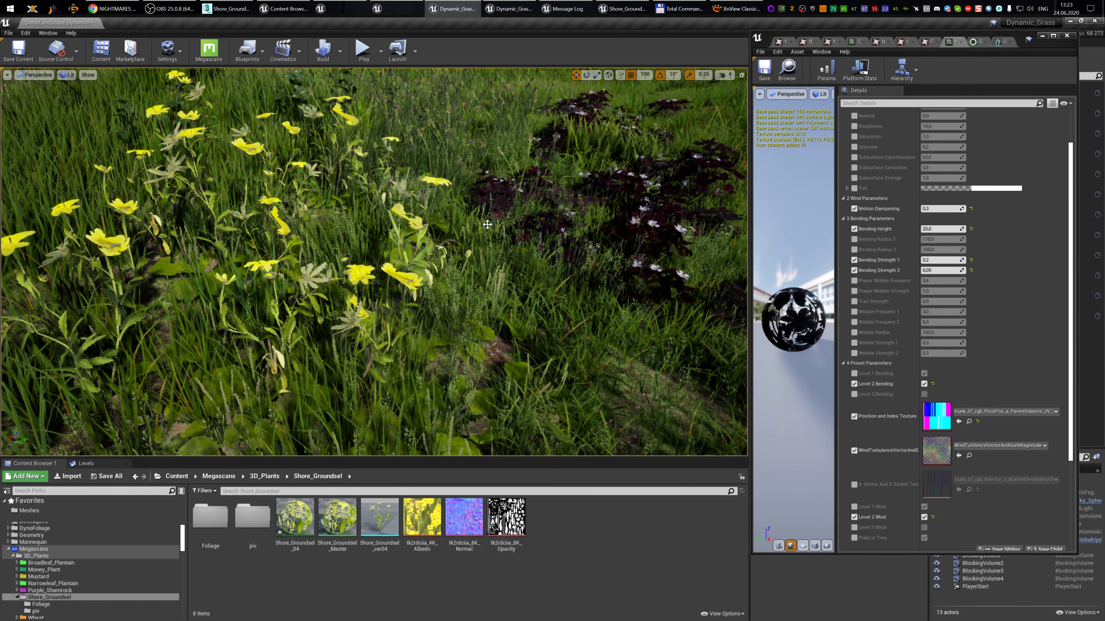
- Play the level and run the mannequin through the yellow Shore Groundsel plants to test their bending
{"action": "key", "text": "alt+p"}
{"action": "key", "text": "w"}
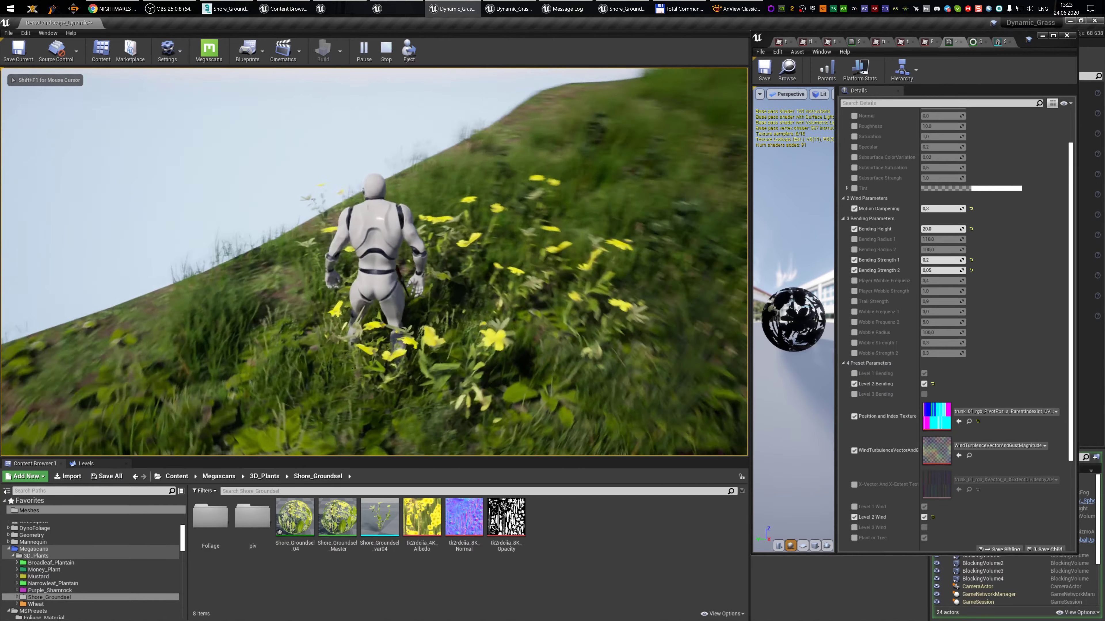
{"action": "key", "text": "d"}
{"action": "key", "text": "s"}
{"action": "key", "text": "w"}
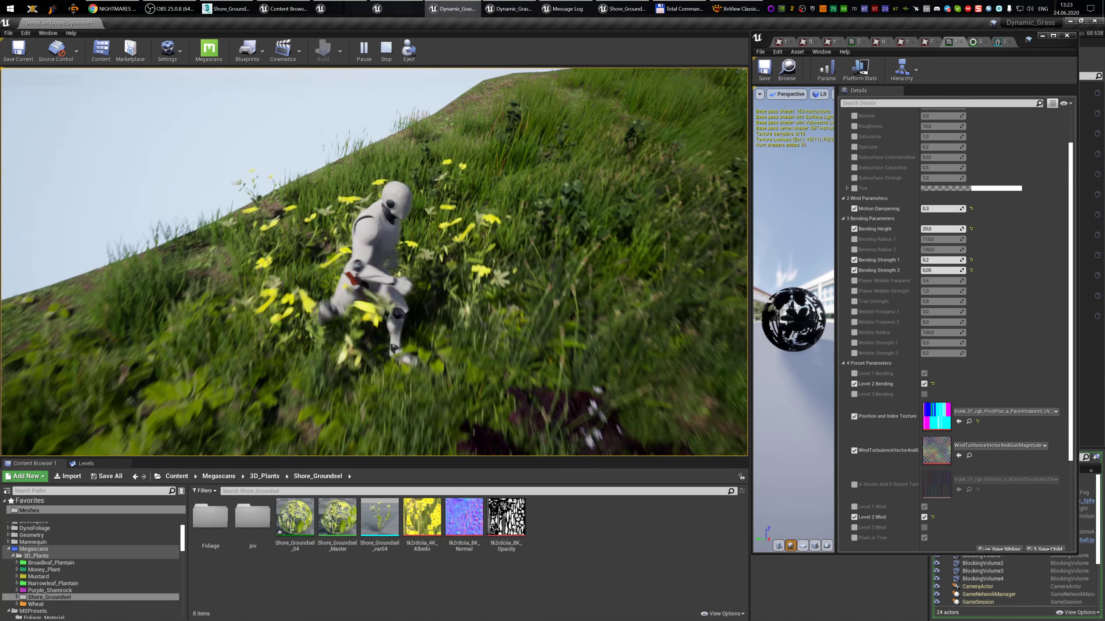
{"action": "key", "text": "w"}
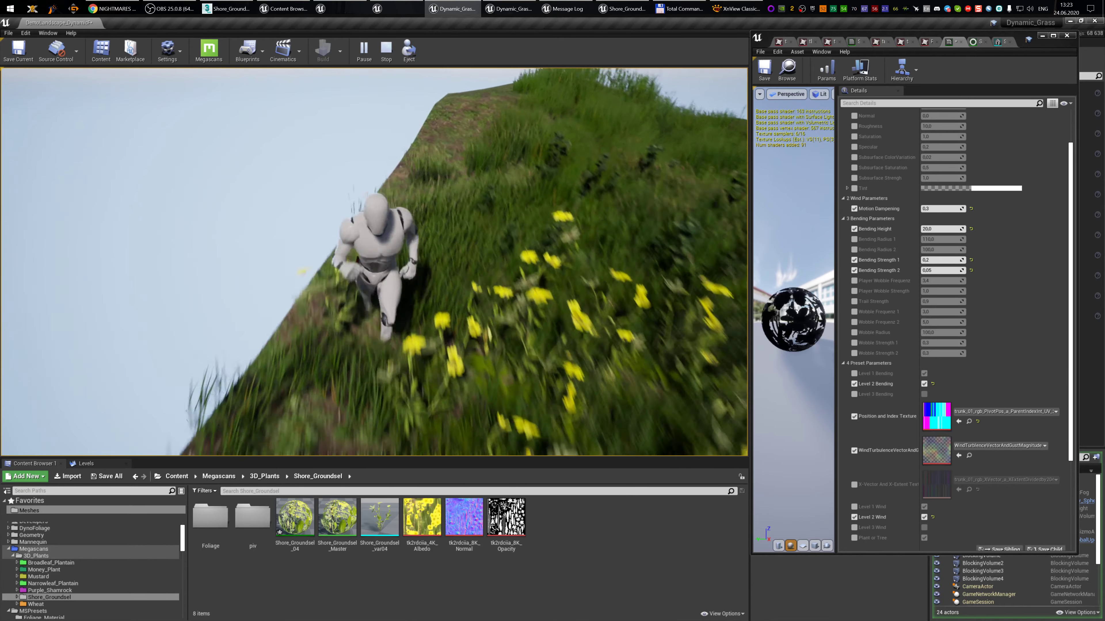
{"action": "key", "text": "d"}
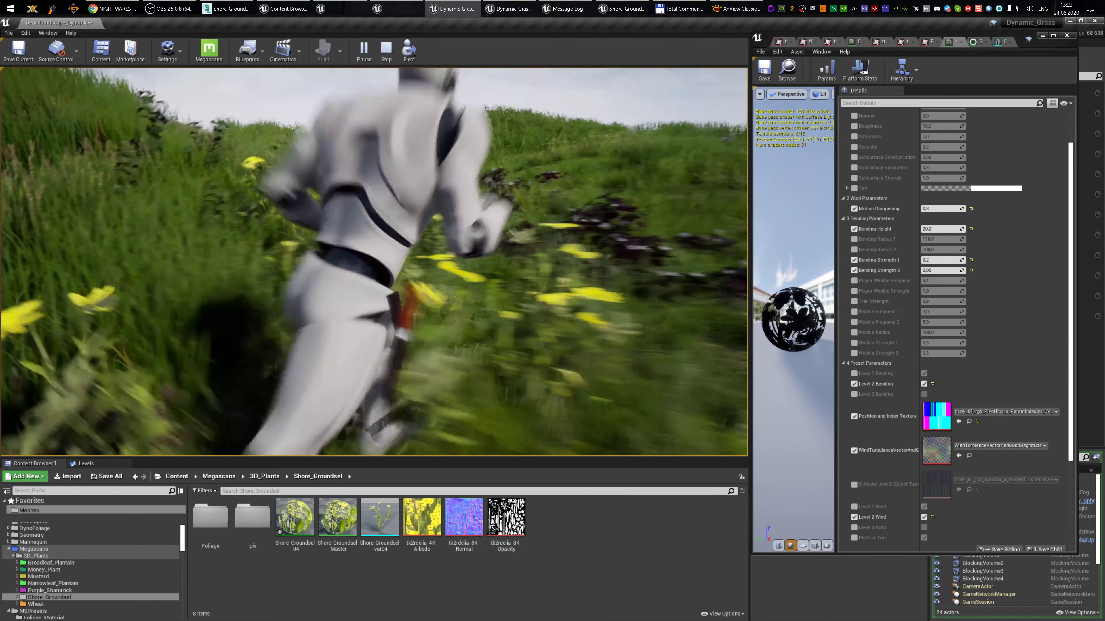
{"action": "key", "text": "d"}
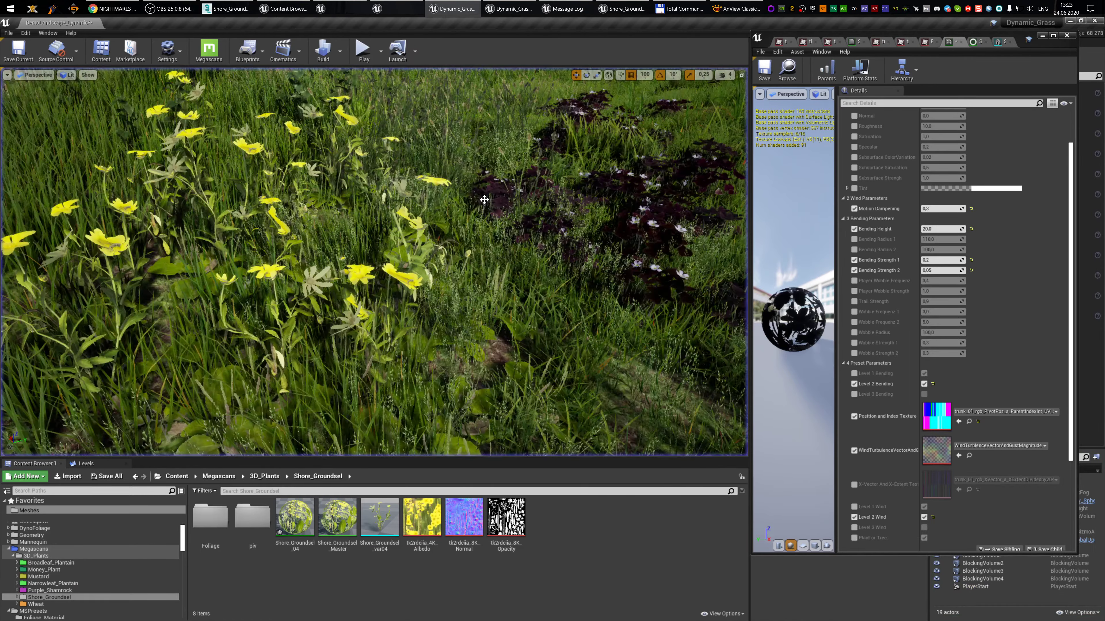
{"action": "key", "text": "Escape"}
- From a low angle, toggle the X-Vector and X-Extent texture override on and off to compare the plants' wind motion
{"action": "right_click_drag", "start_coordinate": [374, 261], "coordinate": [404, 160]}
{"action": "key", "text": "w"}
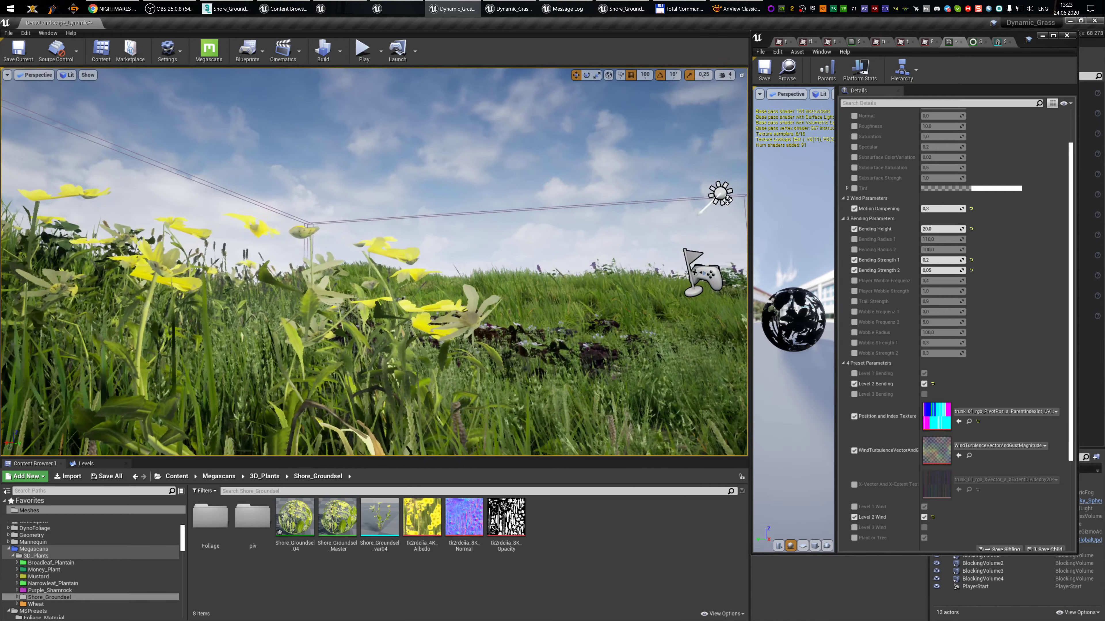
{"action": "right_click_drag", "start_coordinate": [366, 216], "coordinate": [331, 216]}
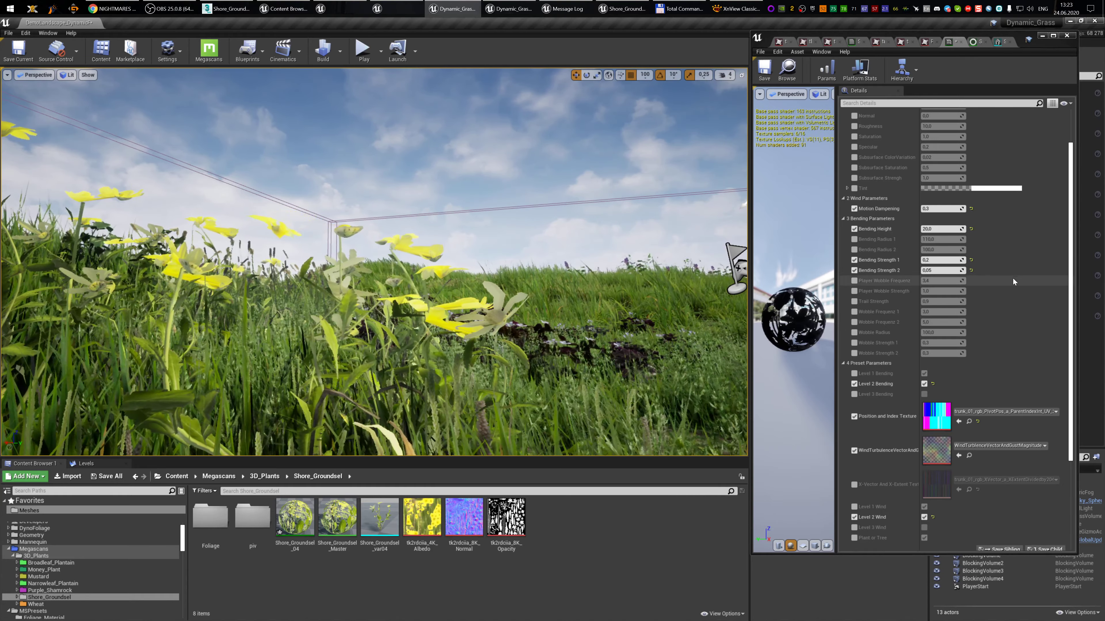
{"action": "left_click", "coordinate": [855, 484]}
{"action": "left_click", "coordinate": [854, 484]}
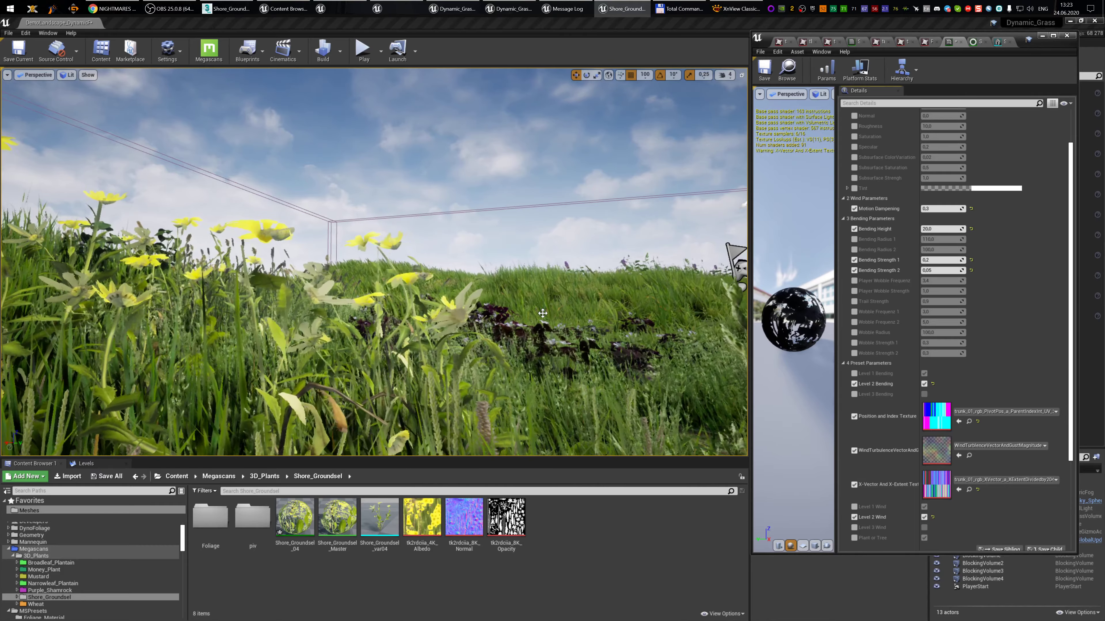
{"action": "key", "text": "s"}
{"action": "right_click_drag", "start_coordinate": [542, 314], "coordinate": [549, 398]}
{"action": "key", "text": "w"}
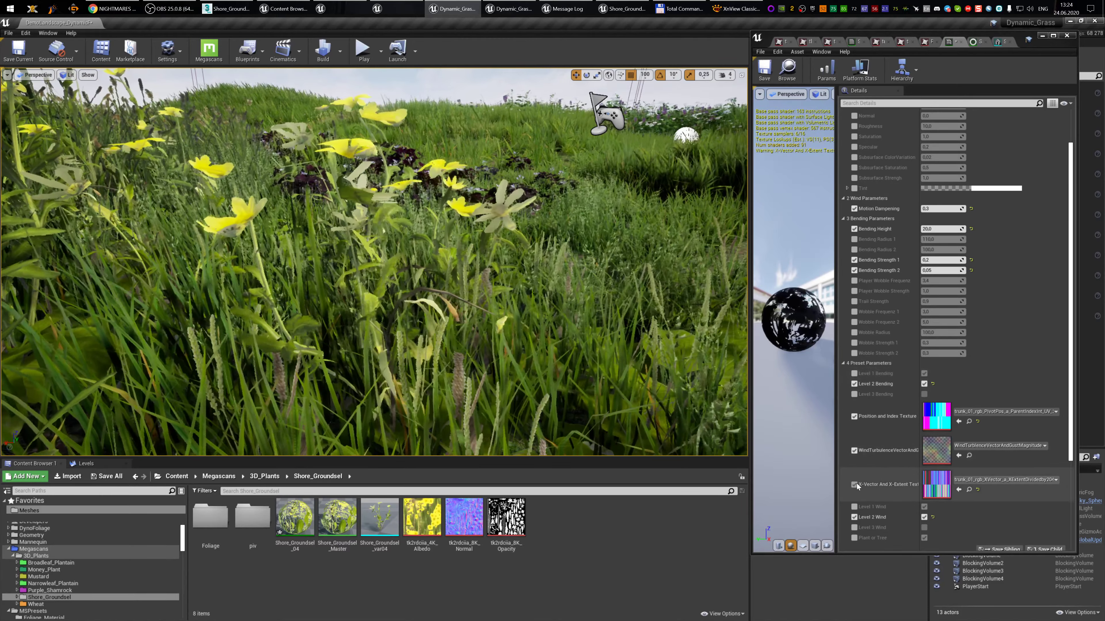
{"action": "left_click", "coordinate": [854, 485]}
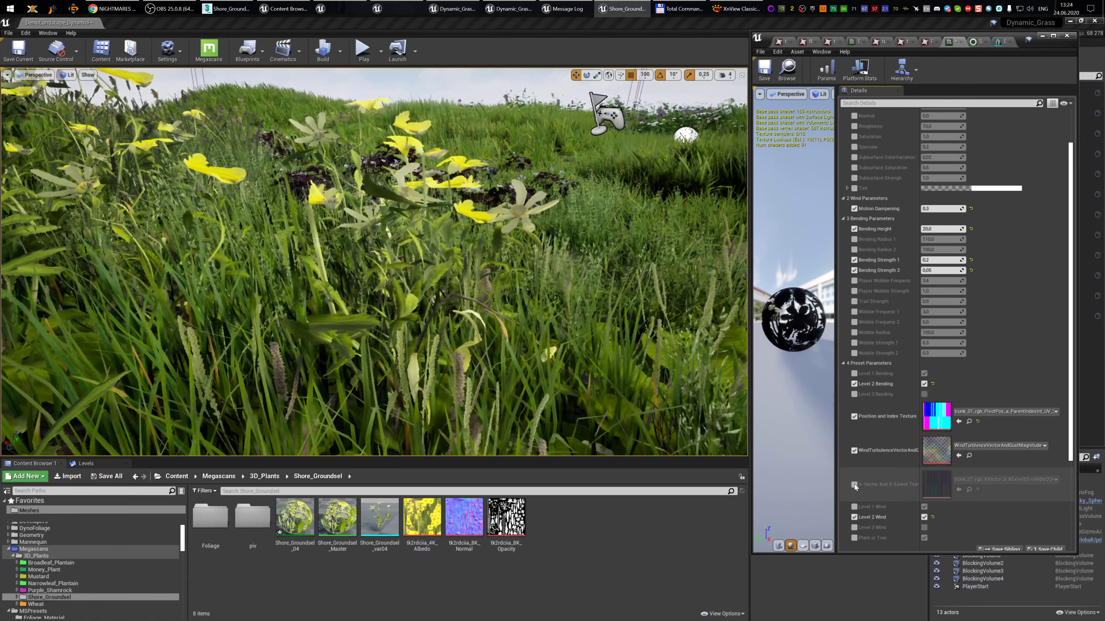
- Switch to 3ds Max and delete the mesh element at the base of the trunk_02 flower
{"action": "left_click", "coordinate": [247, 7]}
{"action": "right_click", "coordinate": [602, 427]}
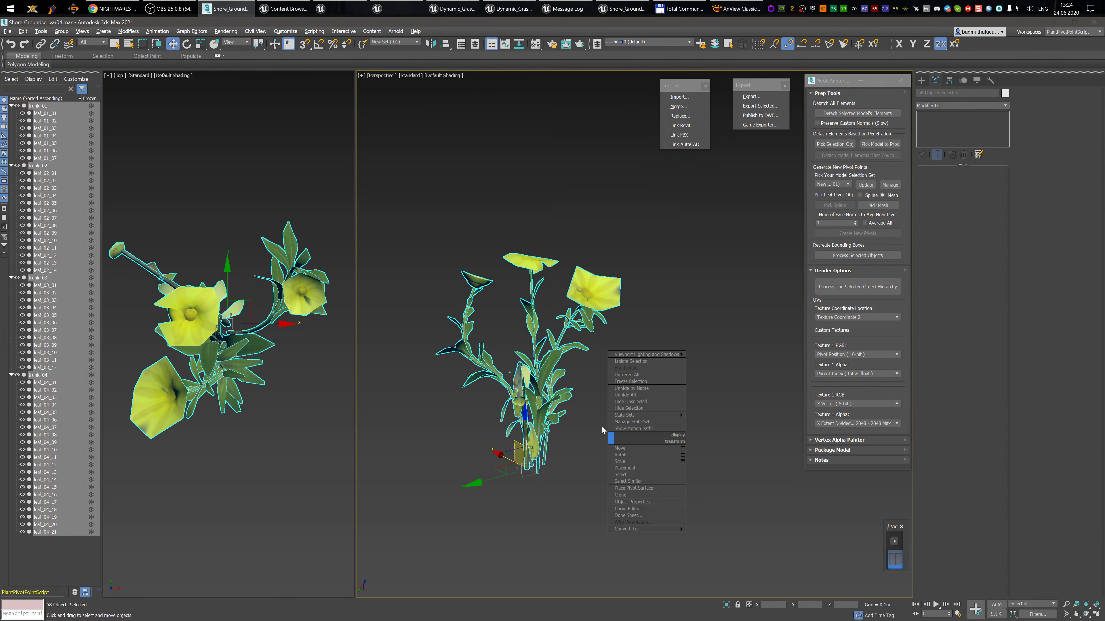
{"action": "left_click", "coordinate": [601, 426]}
{"action": "middle_click_drag", "start_coordinate": [544, 406], "coordinate": [592, 379], "text": "alt"}
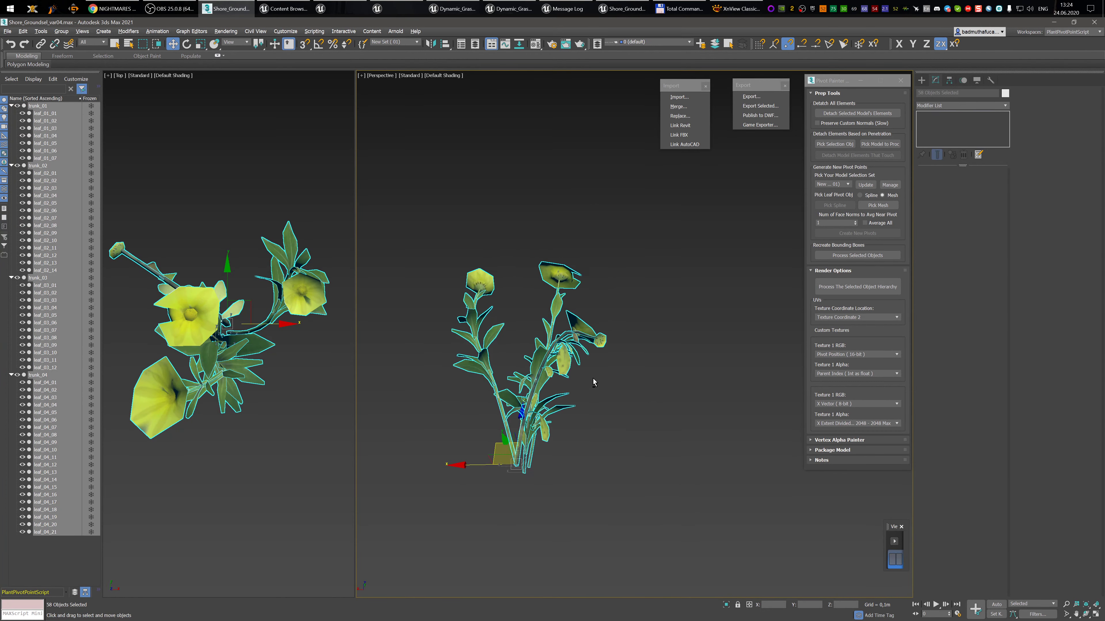
{"action": "scroll", "coordinate": [531, 234], "scroll_direction": "up", "scroll_amount": 8}
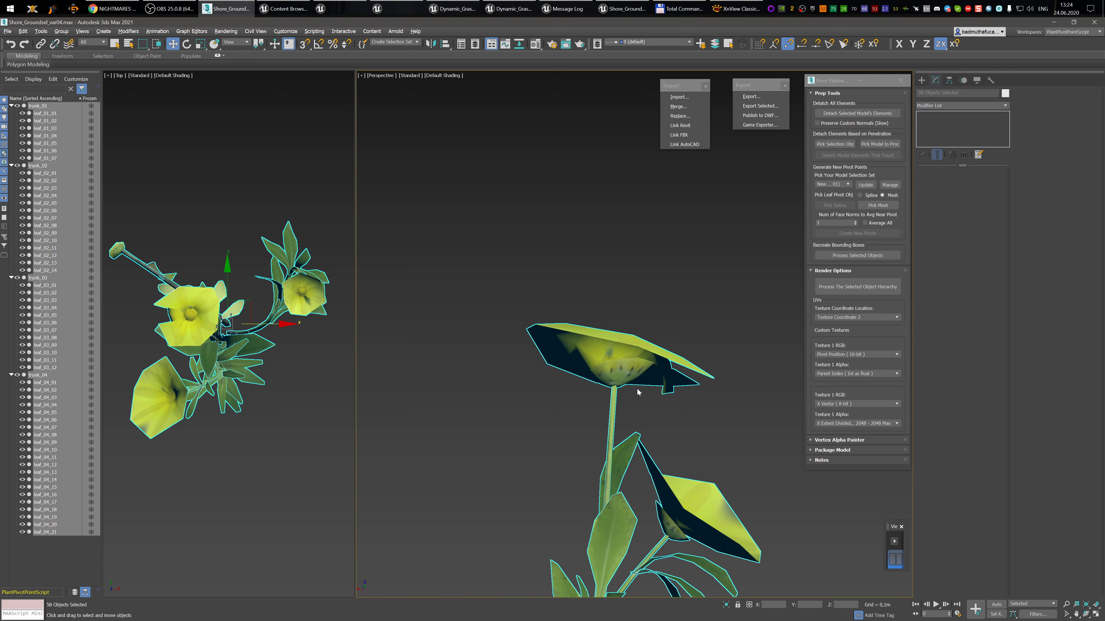
{"action": "left_click", "coordinate": [626, 372]}
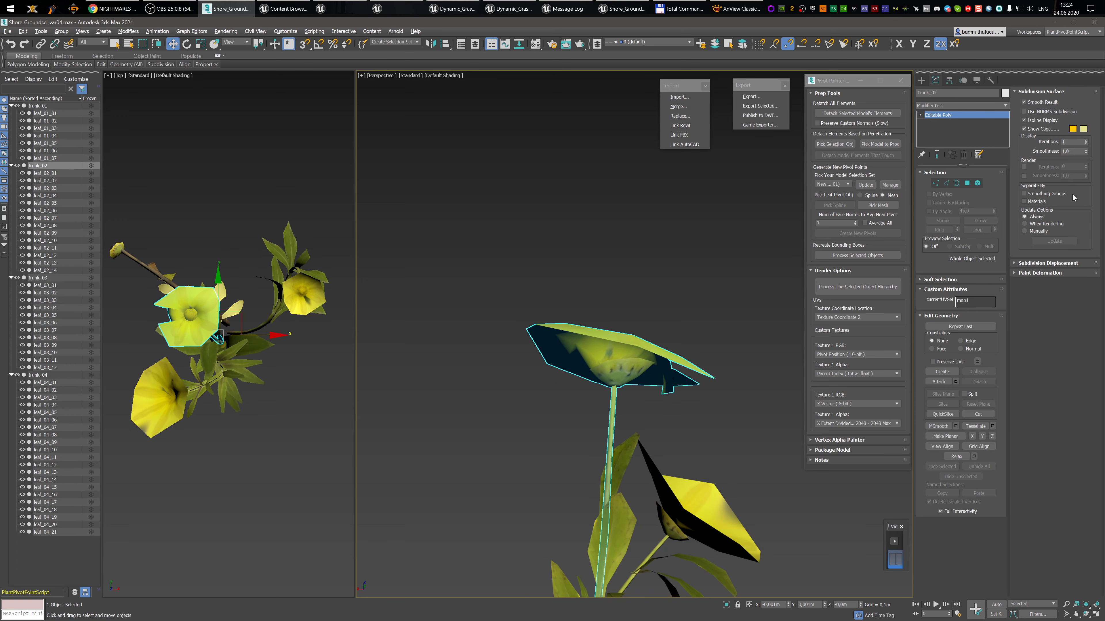
{"action": "left_click", "coordinate": [977, 182]}
{"action": "left_click", "coordinate": [597, 371]}
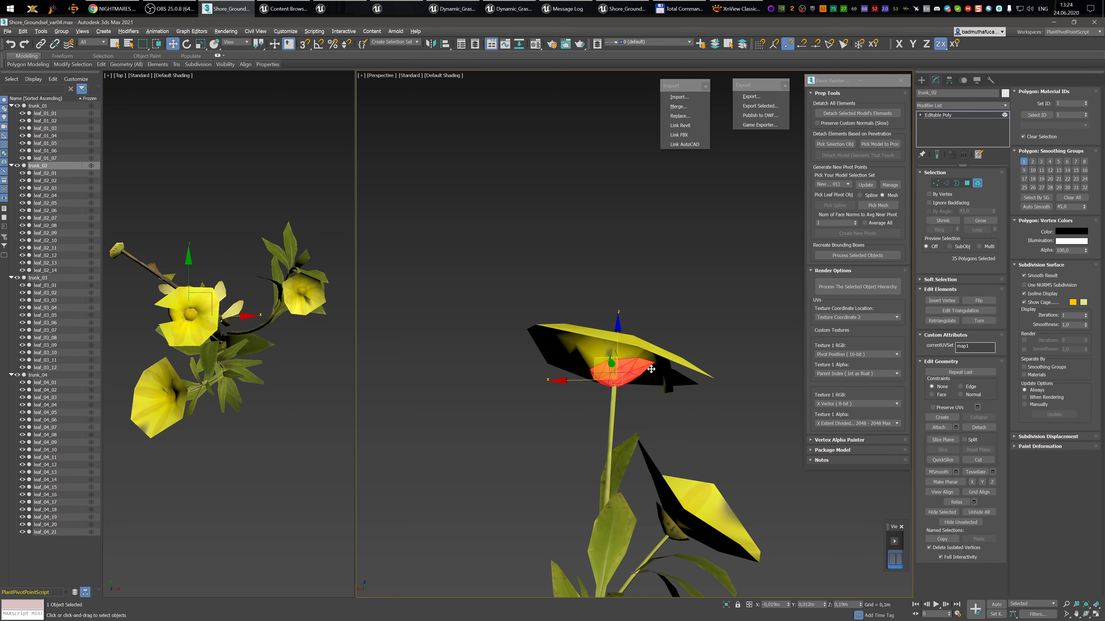
{"action": "key", "text": "Delete"}
- Nudge the petal element of the trunk_02 flower slightly and delete the small element in the flower's centre
{"action": "left_click", "coordinate": [614, 351]}
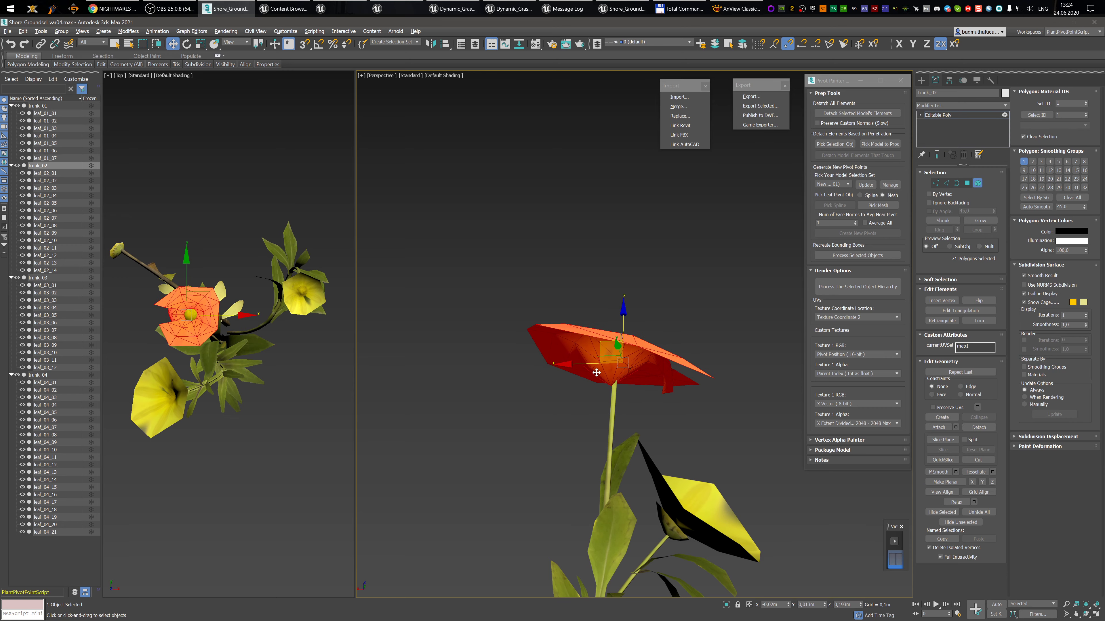
{"action": "left_click_drag", "start_coordinate": [570, 364], "coordinate": [583, 359]}
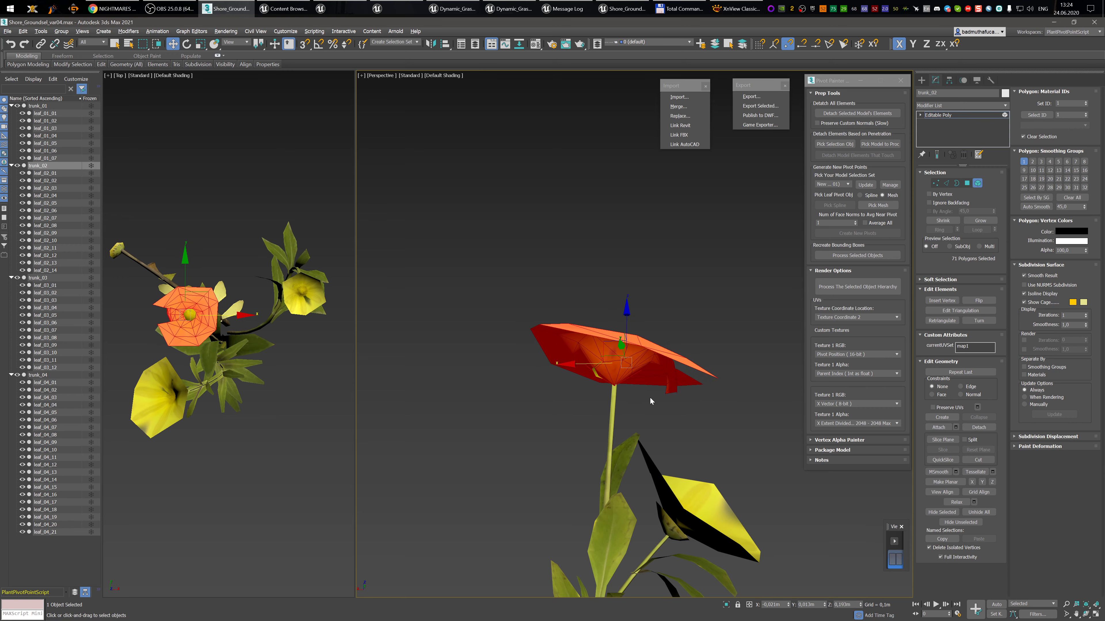
{"action": "middle_click_drag", "start_coordinate": [662, 419], "coordinate": [720, 429], "text": "alt"}
{"action": "left_click", "coordinate": [720, 429]}
{"action": "left_click", "coordinate": [618, 374]}
{"action": "key", "text": "Delete"}
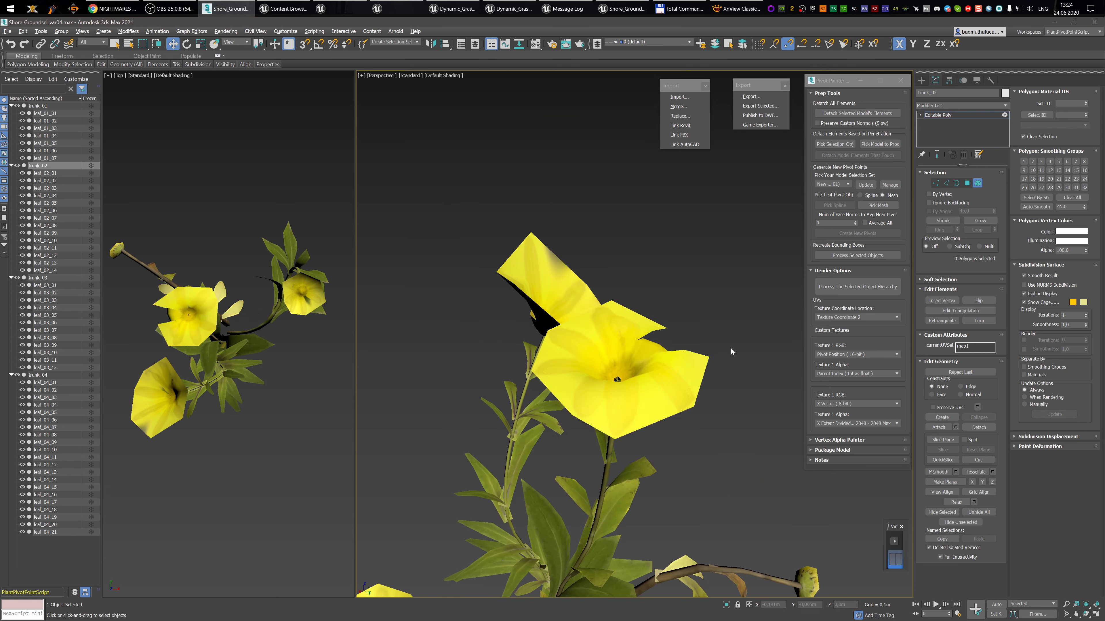
- Leave element editing, select trunk_03 and turn on Affect Pivot Only to inspect its pivot orientation with the Rotate tool
{"action": "middle_click_drag", "start_coordinate": [680, 317], "coordinate": [548, 487], "text": "alt"}
{"action": "scroll", "coordinate": [644, 351], "scroll_direction": "down", "scroll_amount": 5}
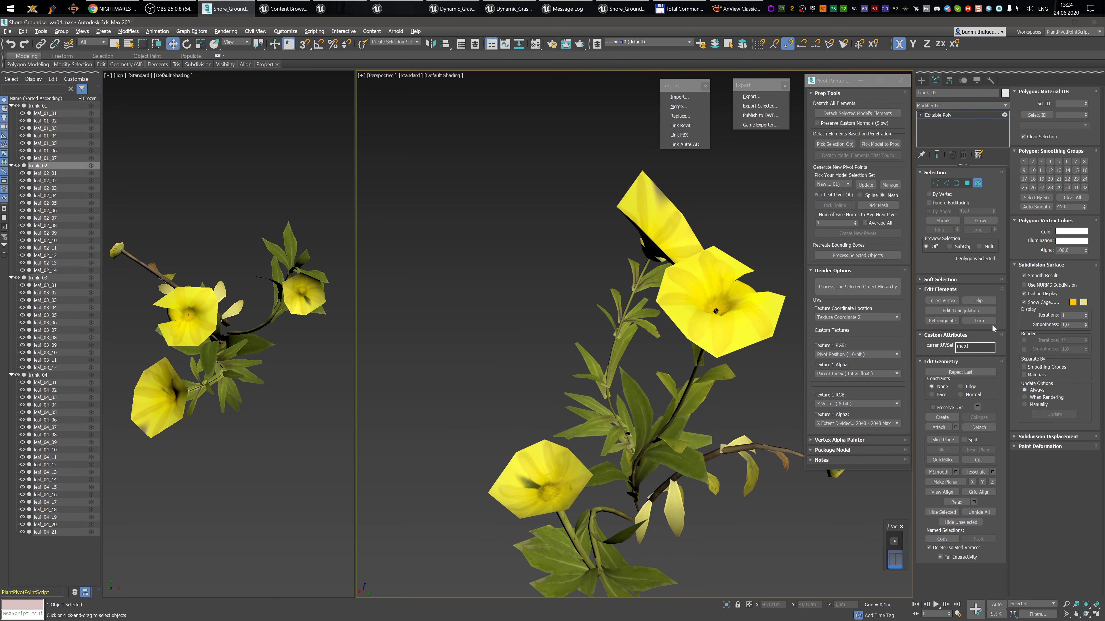
{"action": "left_click", "coordinate": [975, 185]}
{"action": "left_click", "coordinate": [561, 491]}
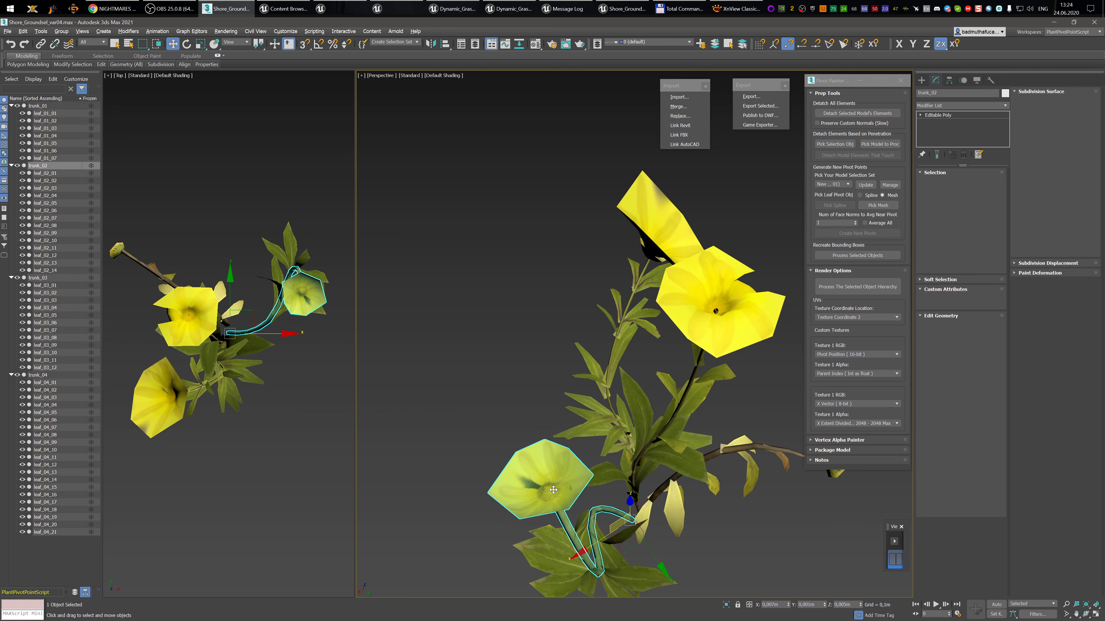
{"action": "middle_click_drag", "start_coordinate": [637, 511], "coordinate": [610, 490], "text": "alt"}
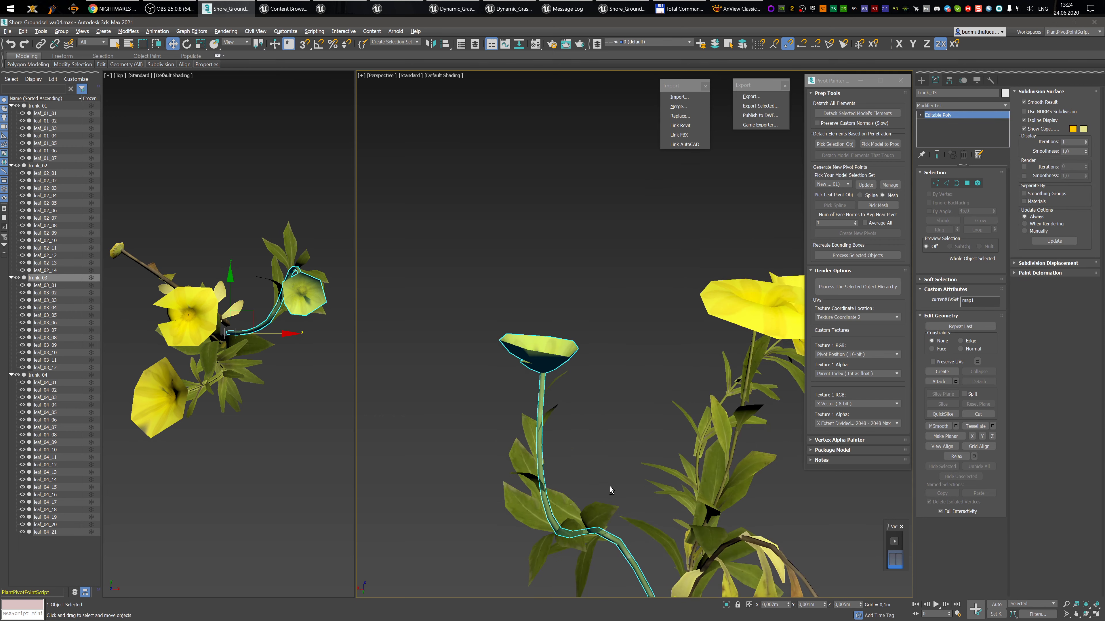
{"action": "middle_click_drag", "start_coordinate": [678, 421], "coordinate": [587, 247]}
{"action": "scroll", "coordinate": [635, 246], "scroll_direction": "down", "scroll_amount": 5}
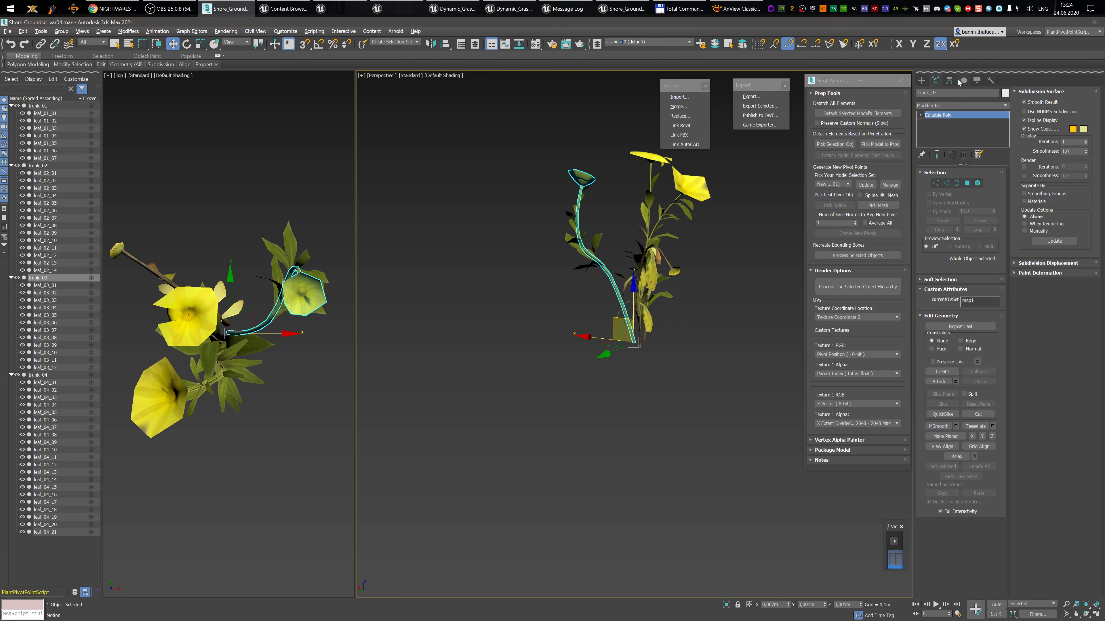
{"action": "left_click", "coordinate": [949, 80]}
{"action": "left_click", "coordinate": [961, 136]}
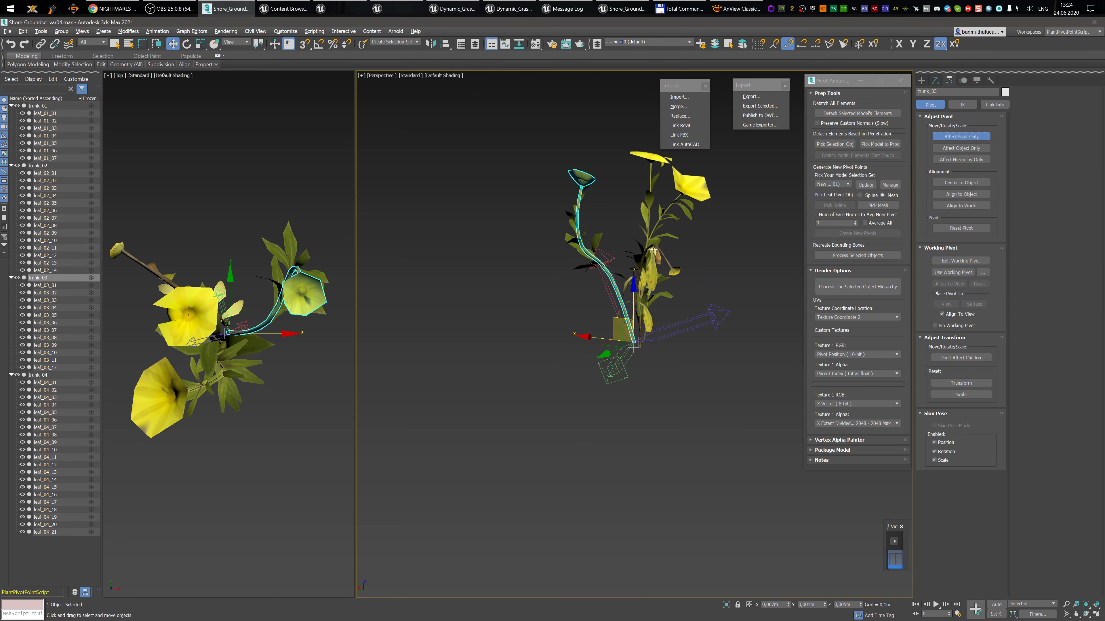
{"action": "middle_click_drag", "start_coordinate": [765, 266], "coordinate": [604, 341], "text": "alt"}
{"action": "key", "text": "e"}
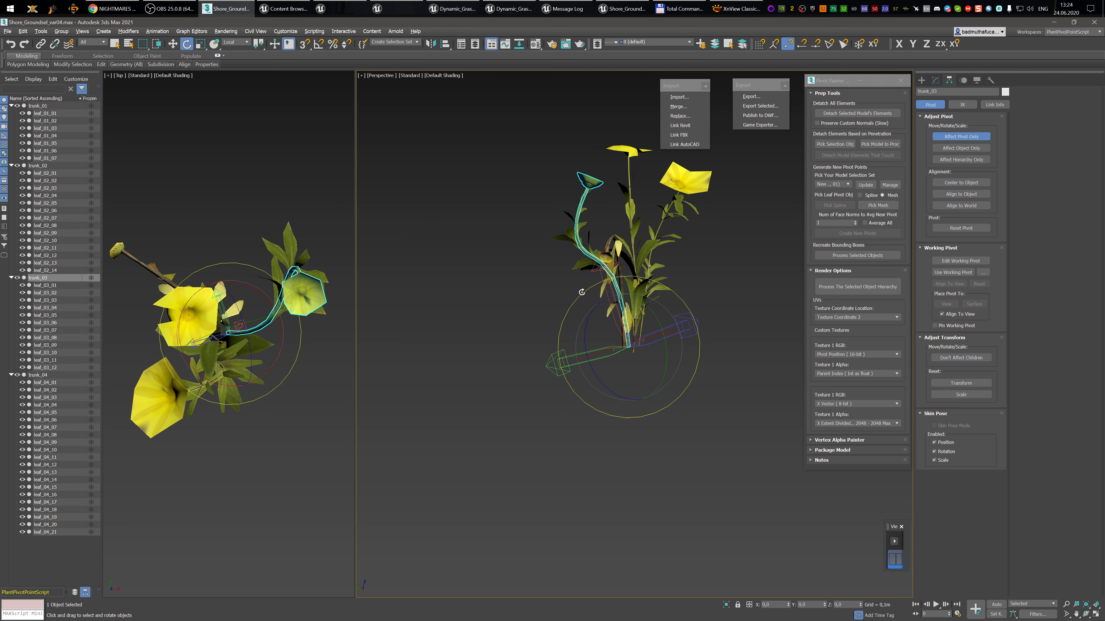
{"action": "middle_click_drag", "start_coordinate": [574, 288], "coordinate": [671, 237], "text": "alt"}
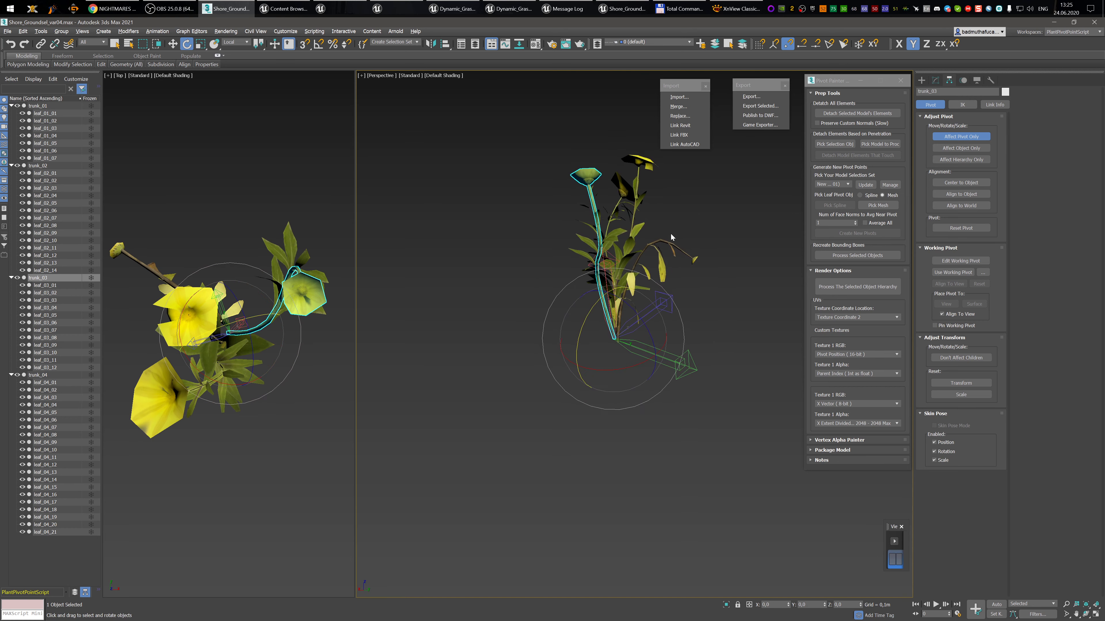
- Zoom to the trunk_03 flower and select its parts at element level to examine the base and petals
{"action": "middle_click_drag", "start_coordinate": [615, 163], "coordinate": [609, 266]}
{"action": "scroll", "coordinate": [608, 266], "scroll_direction": "up", "scroll_amount": 6}
{"action": "scroll", "coordinate": [569, 337], "scroll_direction": "down", "scroll_amount": 2}
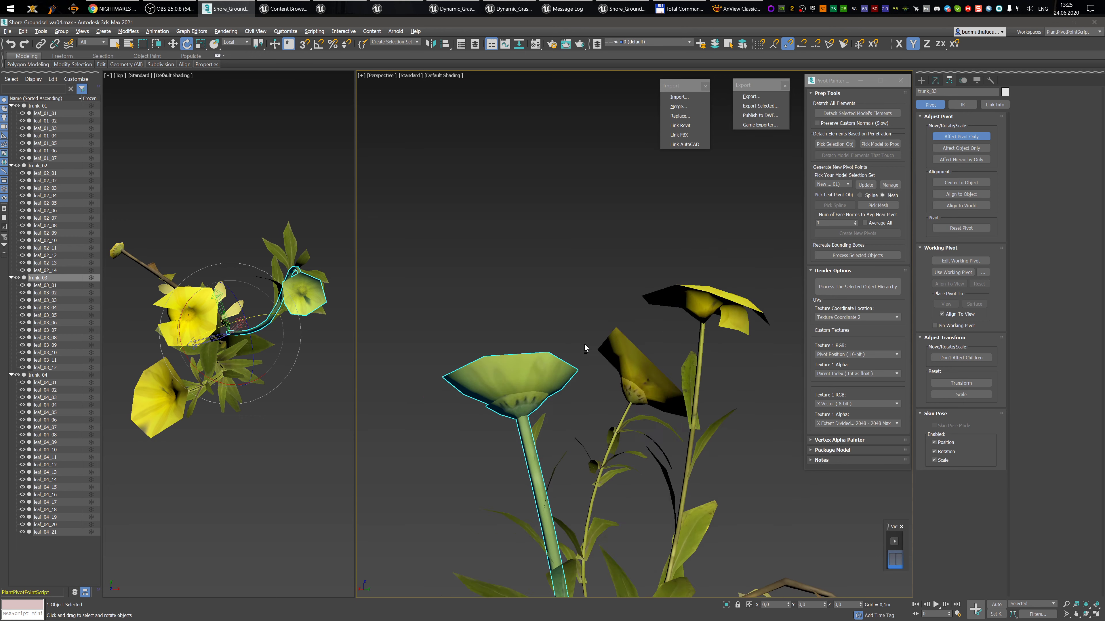
{"action": "scroll", "coordinate": [584, 348], "scroll_direction": "down", "scroll_amount": 1}
{"action": "key", "text": "w"}
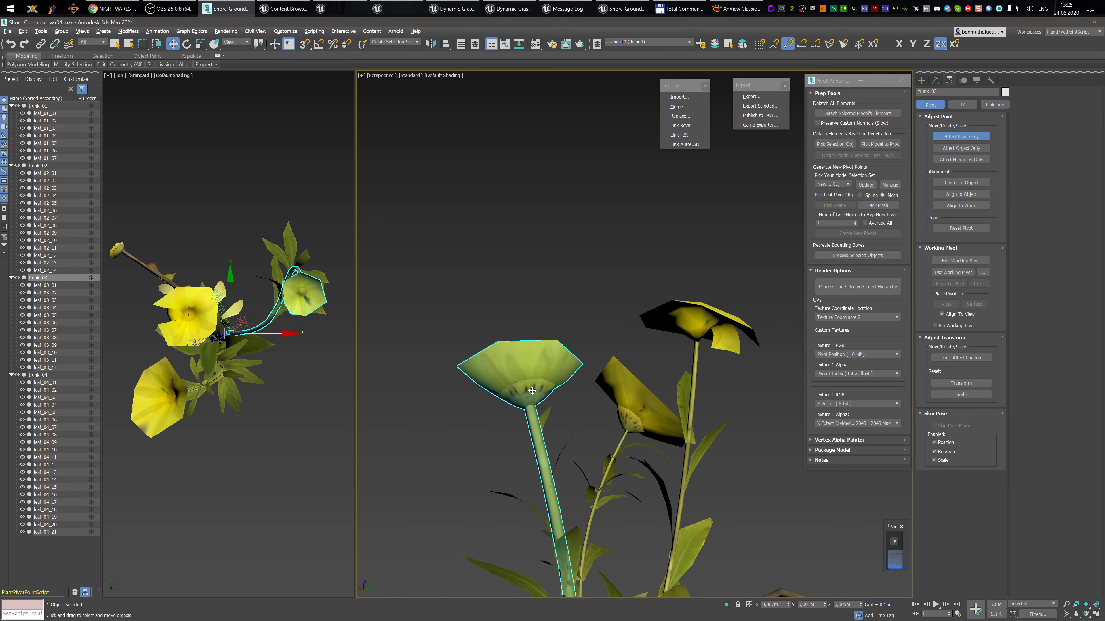
{"action": "left_click", "coordinate": [550, 234]}
{"action": "left_click", "coordinate": [528, 395]}
{"action": "key", "text": "5"}
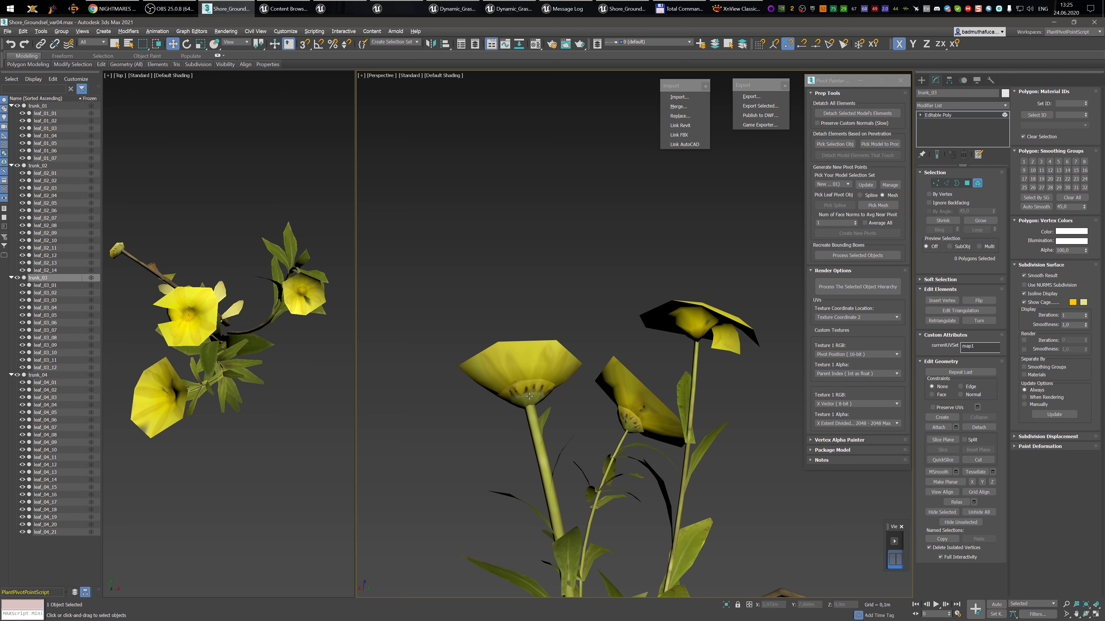
{"action": "left_click", "coordinate": [529, 396]}
{"action": "left_click", "coordinate": [567, 293]}
{"action": "middle_click_drag", "start_coordinate": [567, 294], "coordinate": [459, 524], "text": "alt"}
{"action": "left_click", "coordinate": [467, 555]}
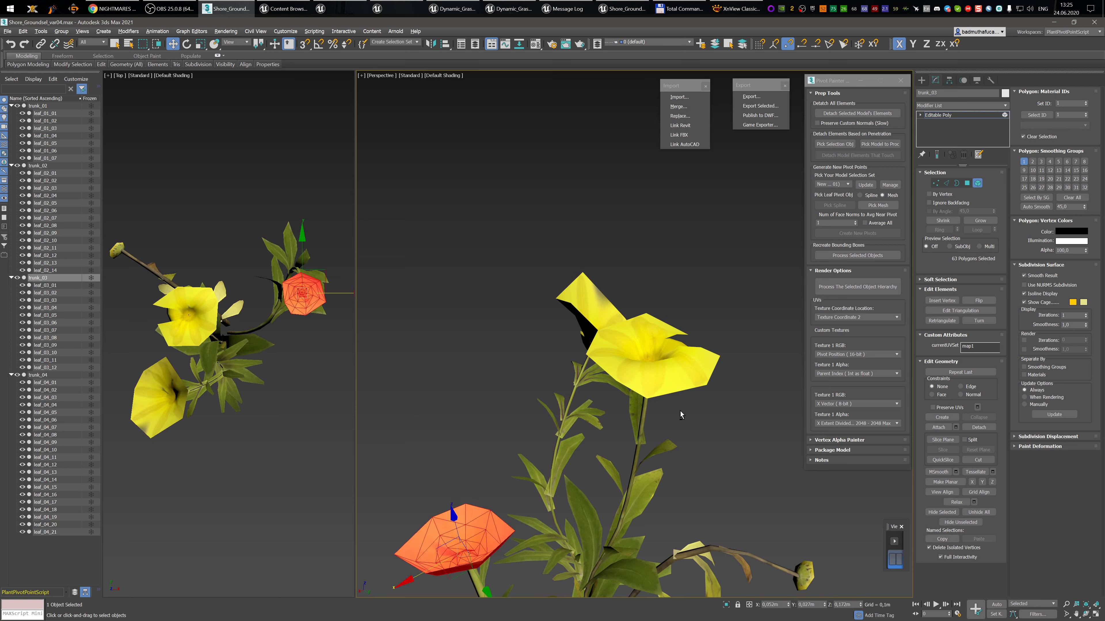
{"action": "middle_click_drag", "start_coordinate": [681, 415], "coordinate": [609, 317], "text": "alt"}
{"action": "left_click", "coordinate": [580, 306]}
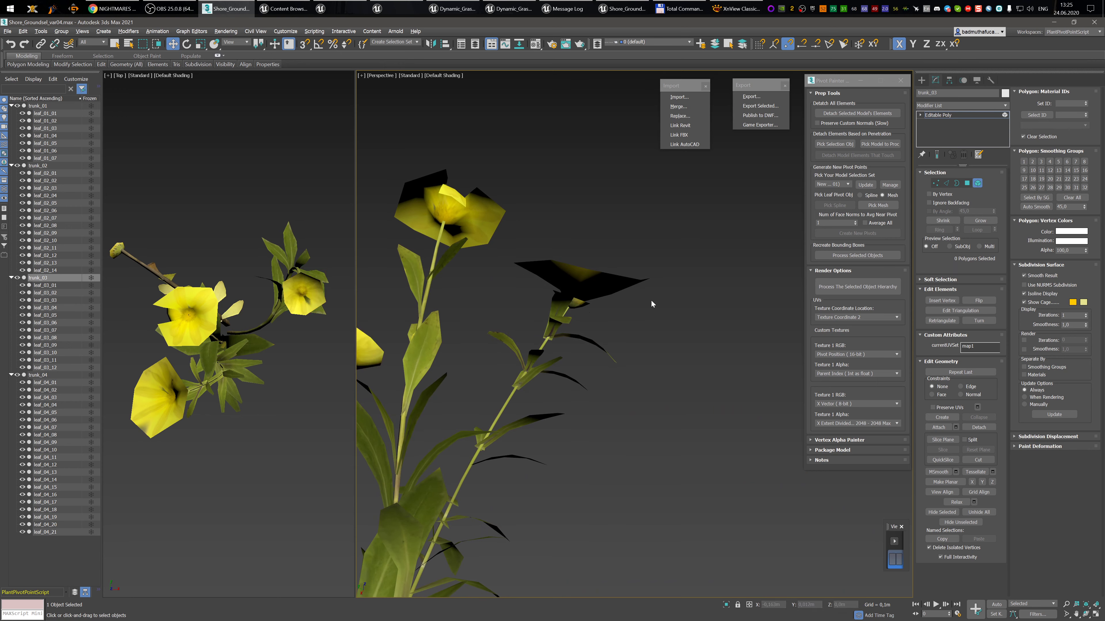
- Select trunk_04 and pick the base element of its flower for inspection, ending back at object level
{"action": "left_click", "coordinate": [977, 182]}
{"action": "left_click", "coordinate": [596, 308]}
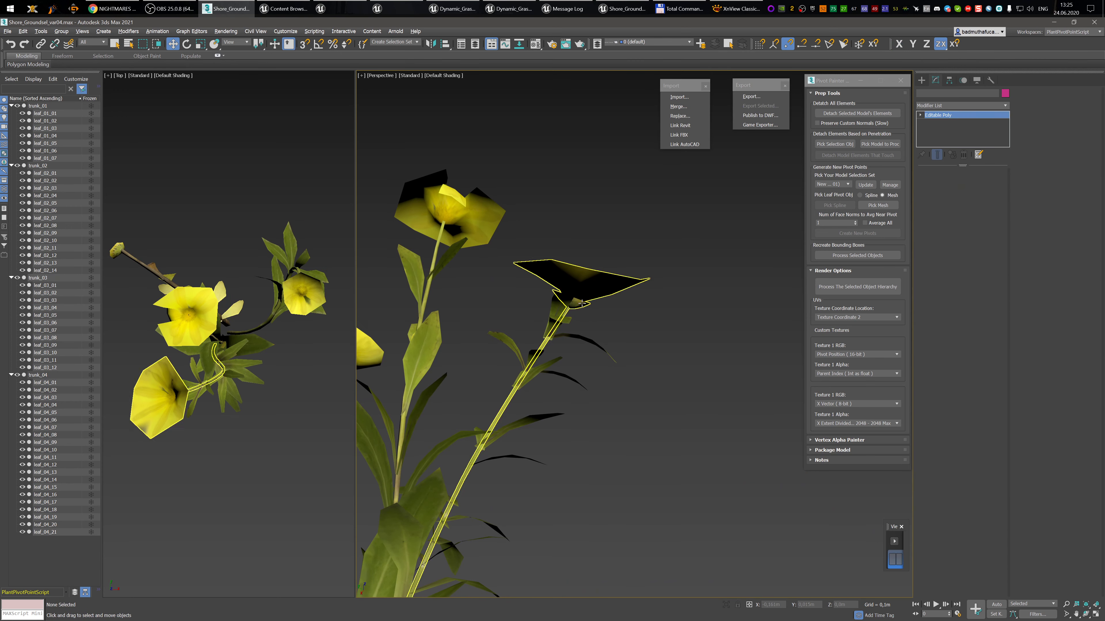
{"action": "left_click", "coordinate": [978, 183]}
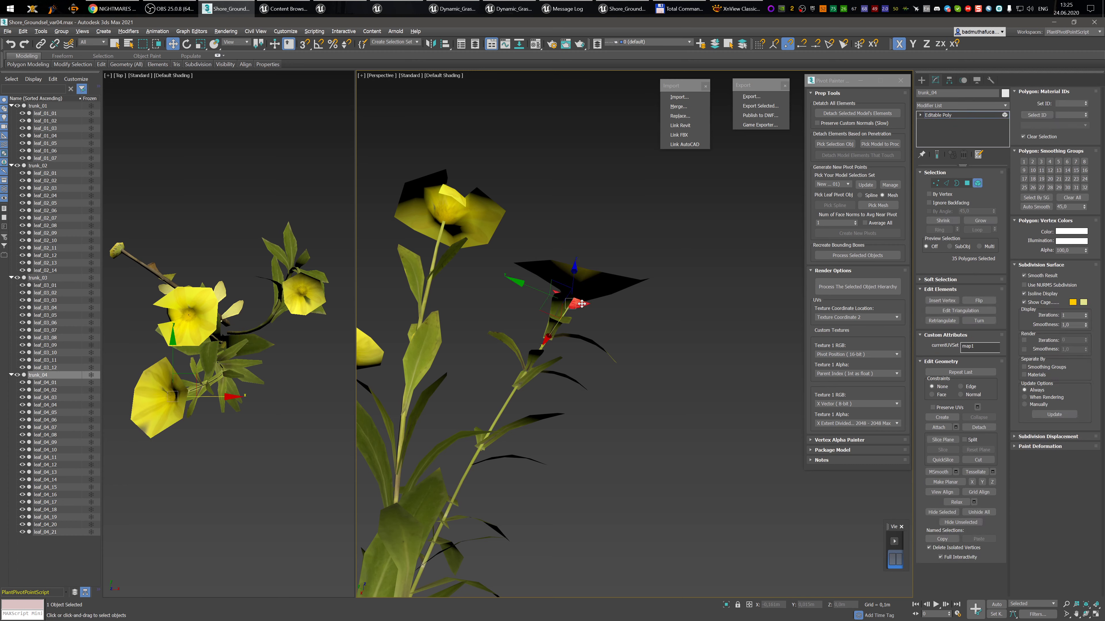
{"action": "left_click", "coordinate": [596, 288]}
{"action": "middle_click_drag", "start_coordinate": [597, 288], "coordinate": [638, 492], "text": "alt"}
{"action": "key", "text": "5"}
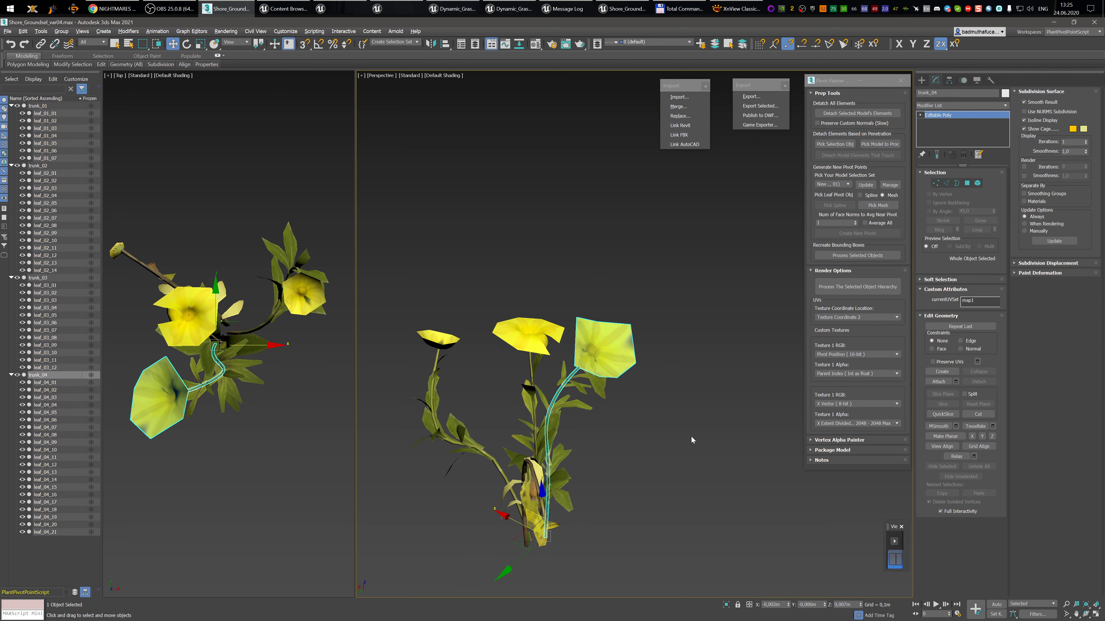
- Turn on Affect Pivot Only for trunk_04 and examine its pivot axes from different angles
{"action": "left_click", "coordinate": [949, 80]}
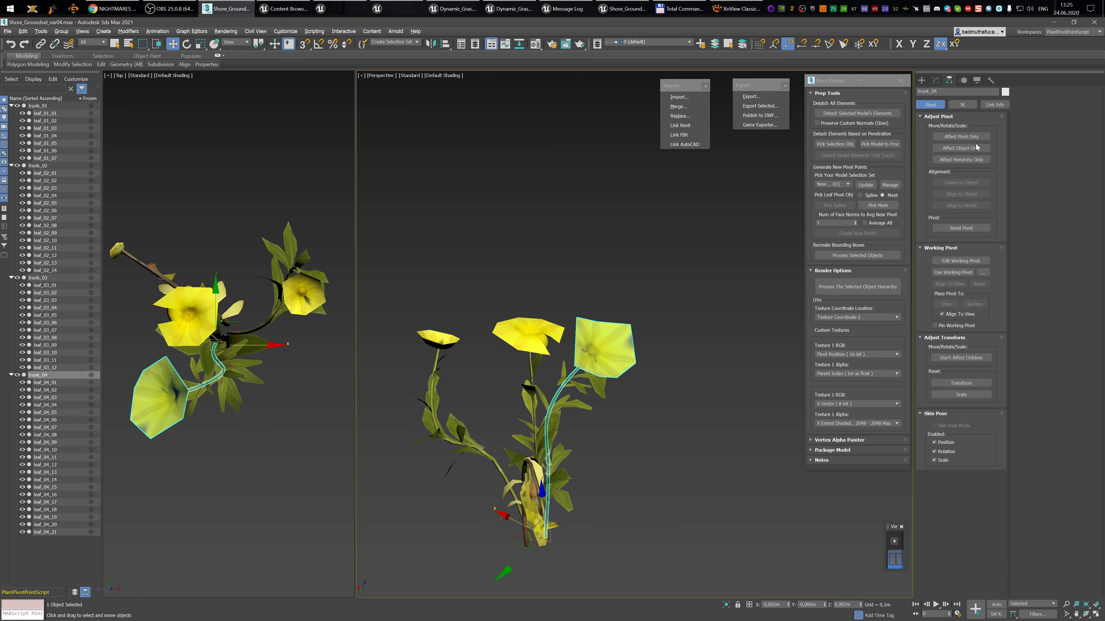
{"action": "left_click", "coordinate": [961, 136]}
{"action": "middle_click_drag", "start_coordinate": [662, 332], "coordinate": [578, 389], "text": "alt"}
{"action": "middle_click_drag", "start_coordinate": [645, 387], "coordinate": [652, 391], "text": "alt"}
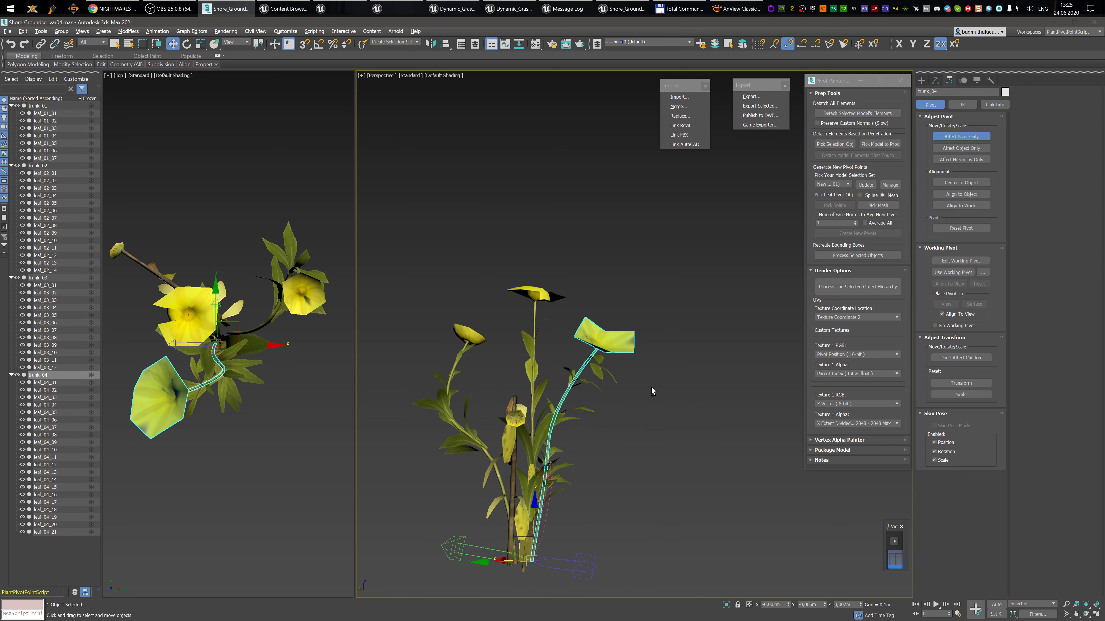
- Examine trunk_04's pivot axes with the Rotate tool, then return to Move and clear the selection
{"action": "key", "text": "e"}
{"action": "middle_click_drag", "start_coordinate": [586, 454], "coordinate": [633, 483], "text": "alt"}
{"action": "key", "text": "w"}
{"action": "left_click", "coordinate": [645, 505]}
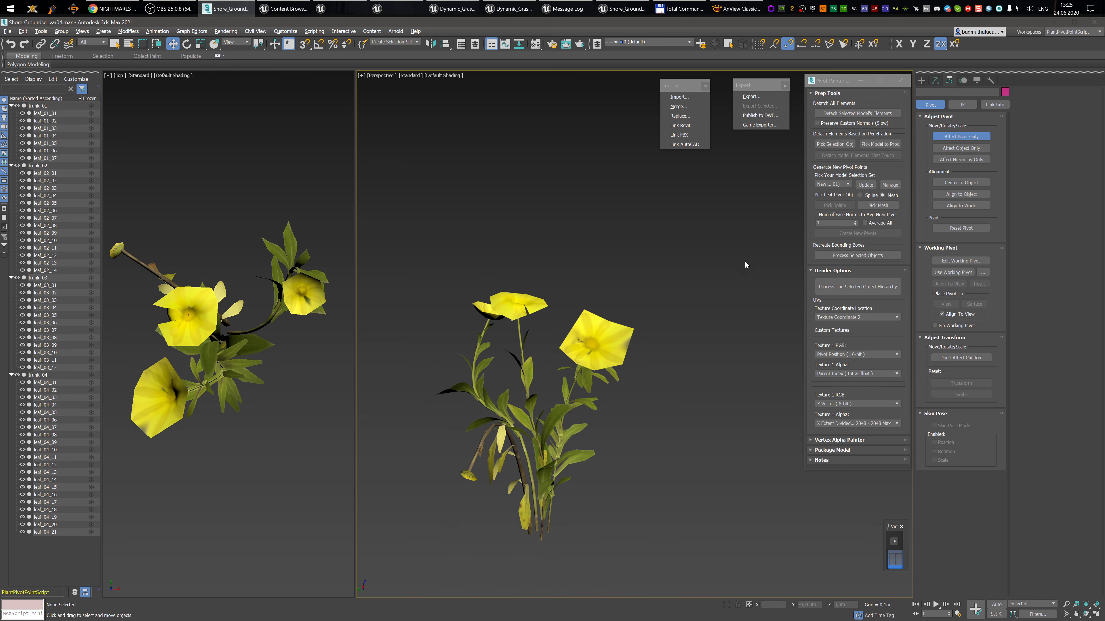
- Select all trunk and leaf objects, inspect their pivots together and turn off Affect Pivot Only
{"action": "left_click_drag", "start_coordinate": [410, 600], "coordinate": [410, 600]}
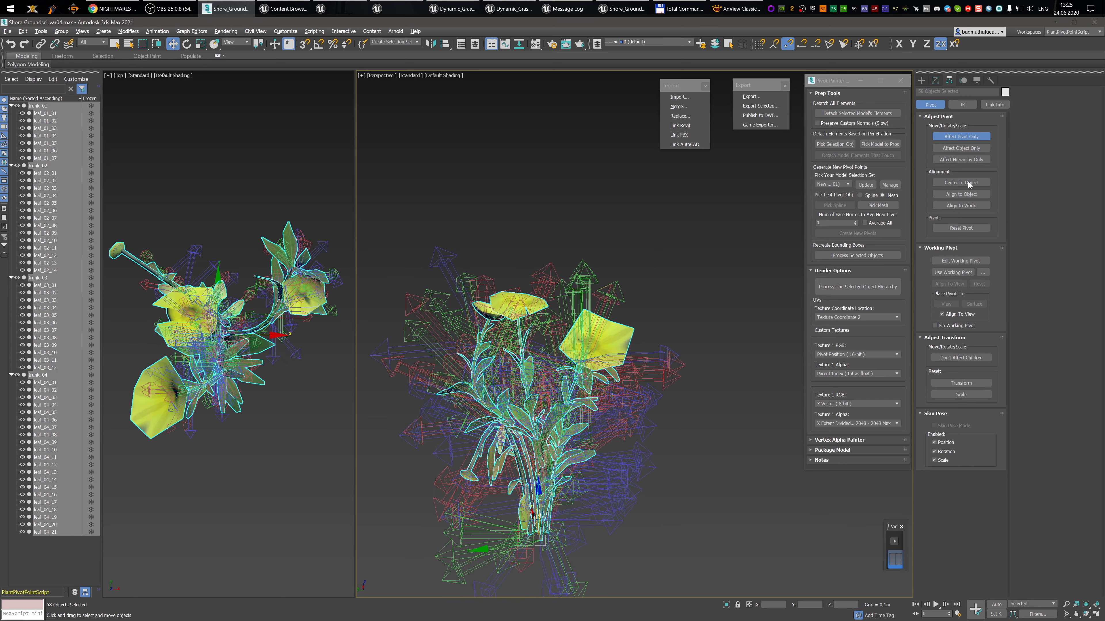
{"action": "middle_click_drag", "start_coordinate": [658, 461], "coordinate": [685, 438], "text": "alt"}
{"action": "left_click", "coordinate": [951, 140]}
{"action": "middle_click_drag", "start_coordinate": [587, 387], "coordinate": [621, 386], "text": "alt"}
{"action": "middle_click_drag", "start_coordinate": [620, 462], "coordinate": [599, 407]}
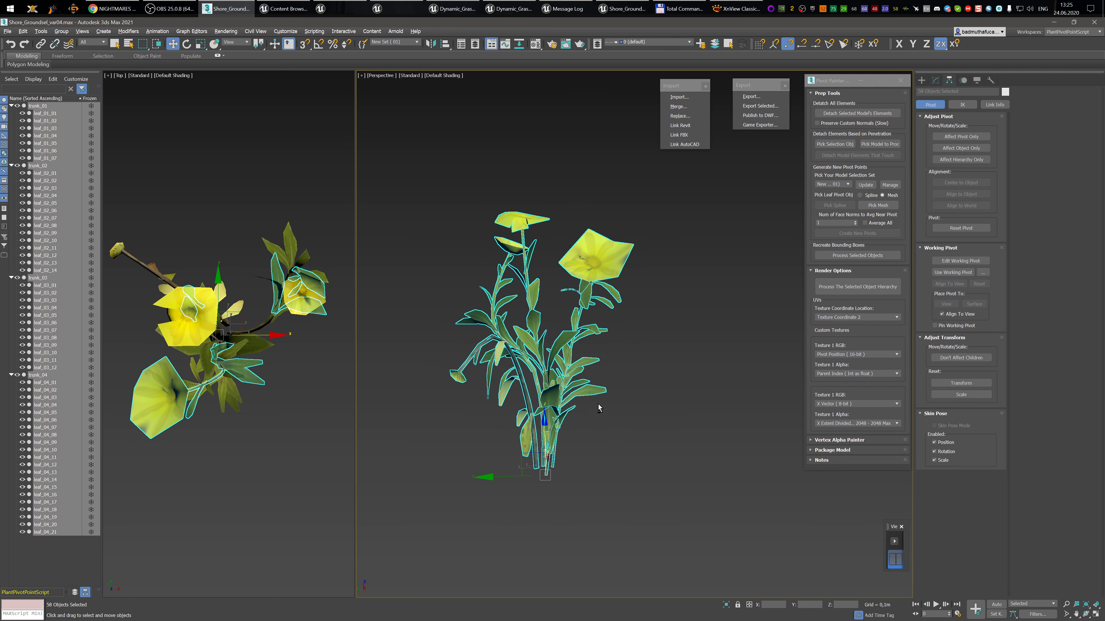
- Export the selected objects as FBX over Shore_Groundsel_var04.fbx in the grass_test\Shore Groundsel folder on drive E, keeping the current FBX options
{"action": "left_click", "coordinate": [757, 106]}
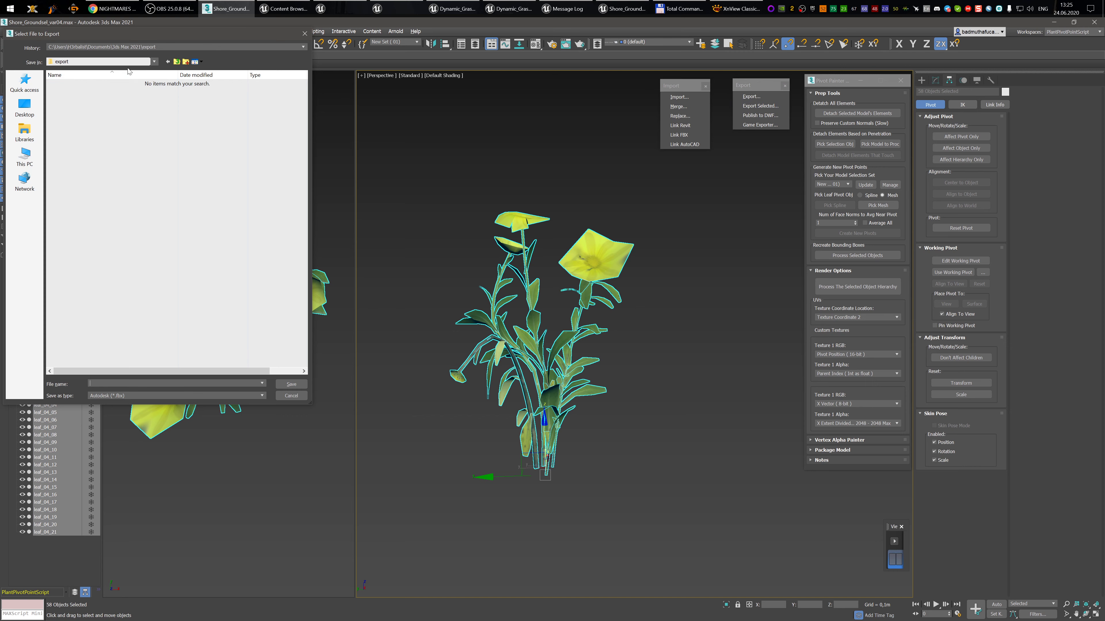
{"action": "left_click", "coordinate": [25, 156]}
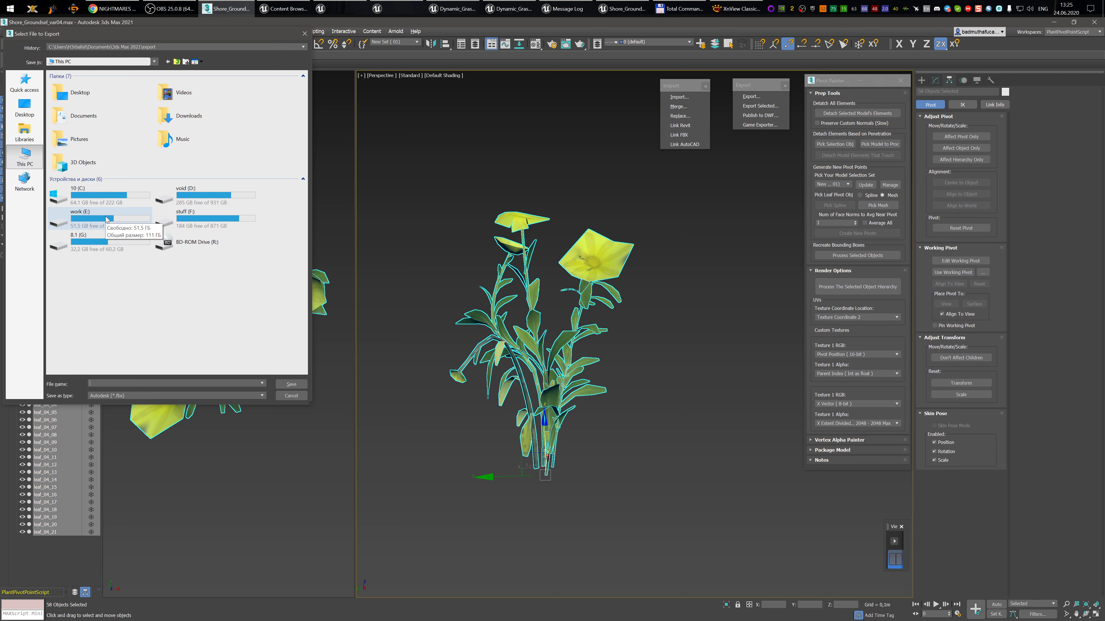
{"action": "double_click", "coordinate": [106, 219]}
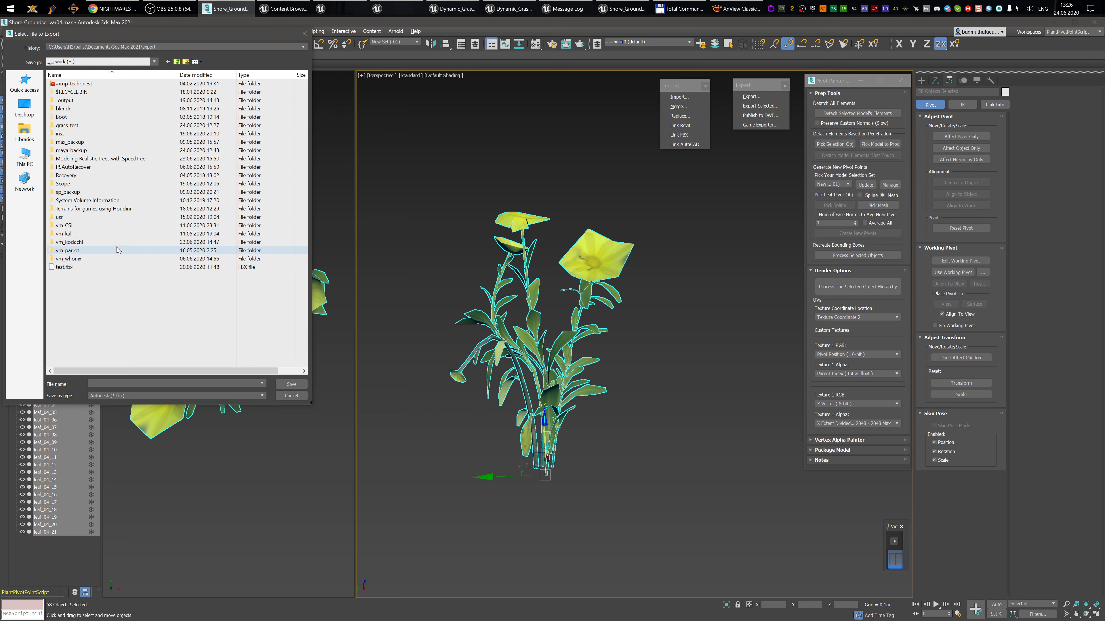
{"action": "double_click", "coordinate": [104, 127]}
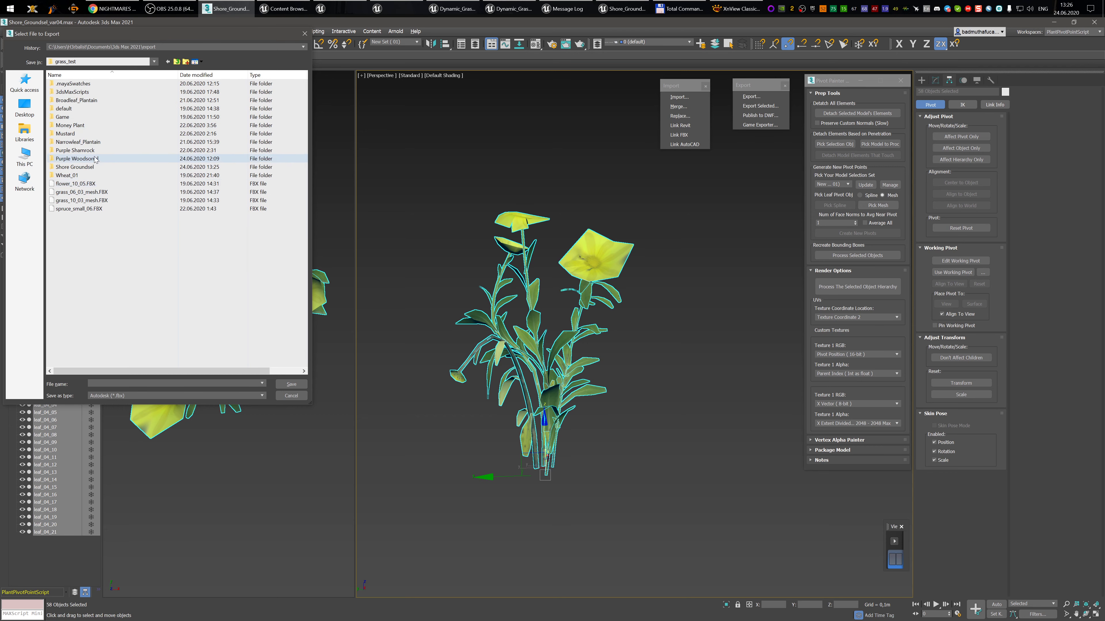
{"action": "double_click", "coordinate": [96, 166]}
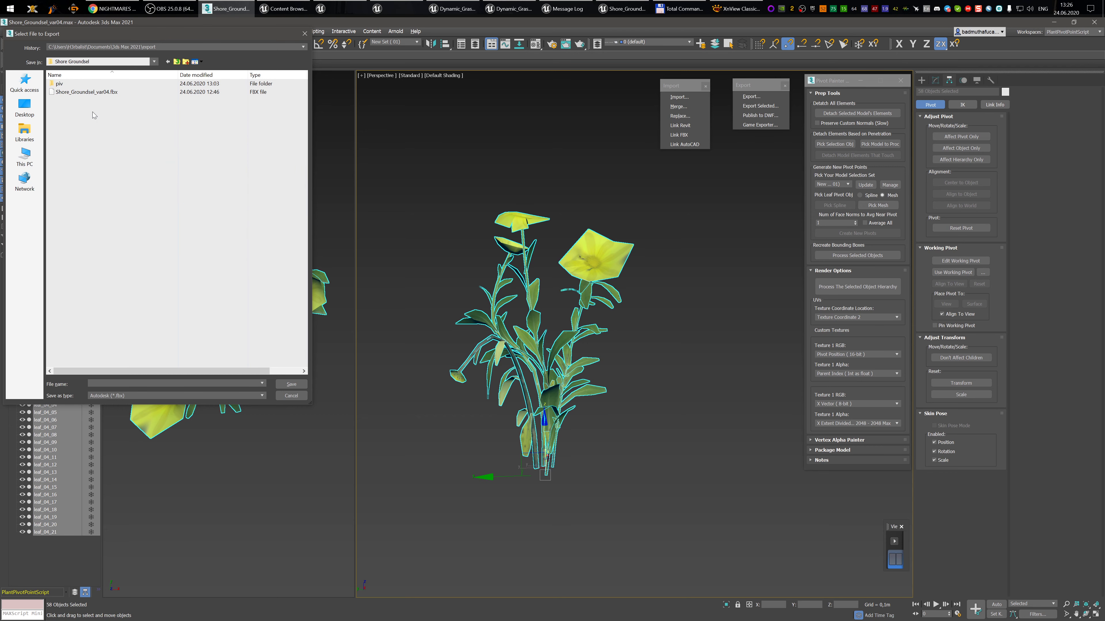
{"action": "double_click", "coordinate": [87, 92]}
{"action": "left_click", "coordinate": [563, 340]}
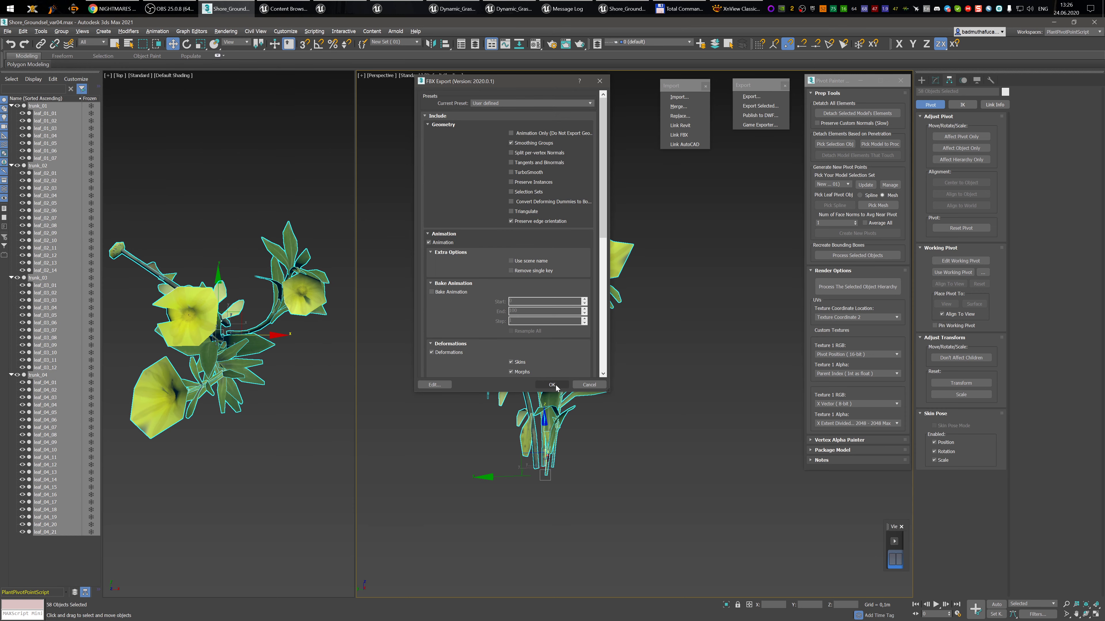
{"action": "left_click", "coordinate": [551, 385]}
{"action": "left_click", "coordinate": [703, 461]}
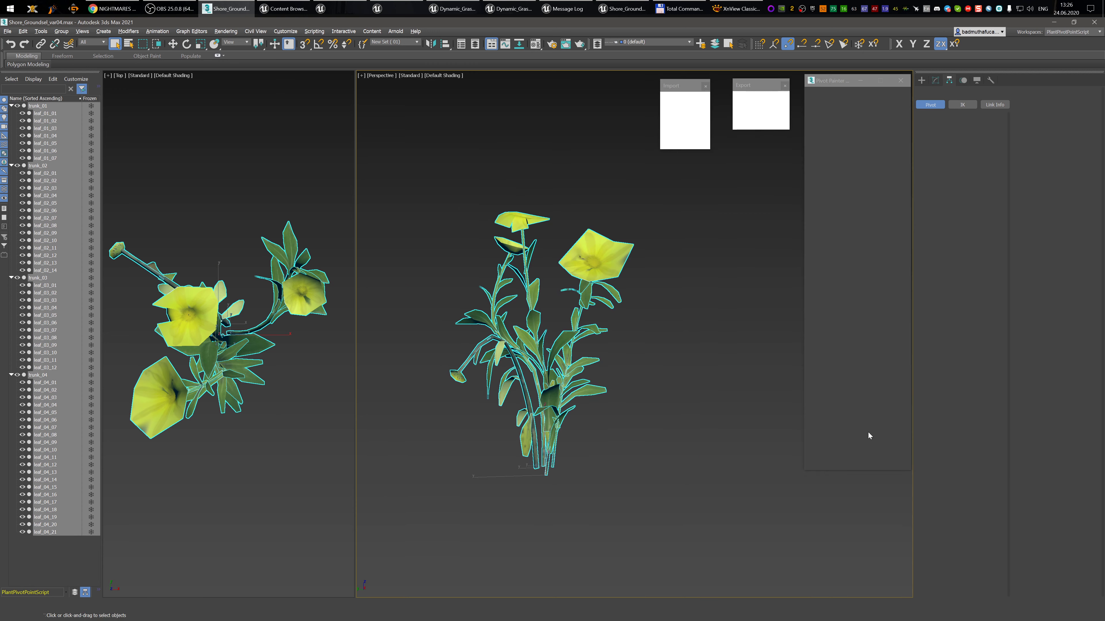
- Process the selected object hierarchy with Pivot Painter and save its textures in the Shore Groundsel piv folder
{"action": "left_click", "coordinate": [852, 287]}
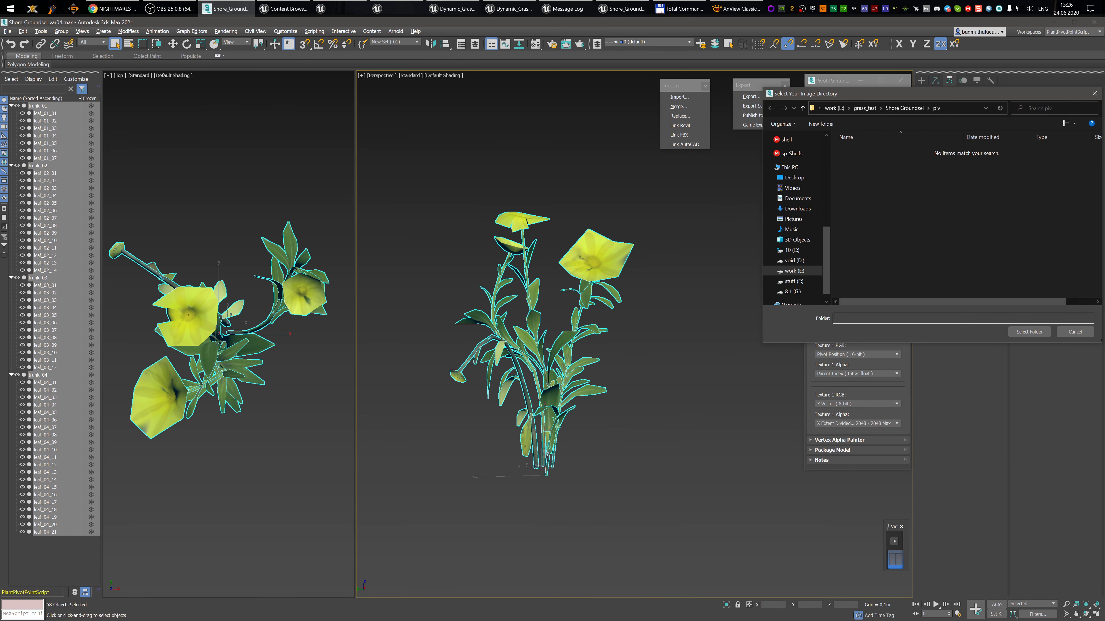
{"action": "left_click", "coordinate": [1029, 331]}
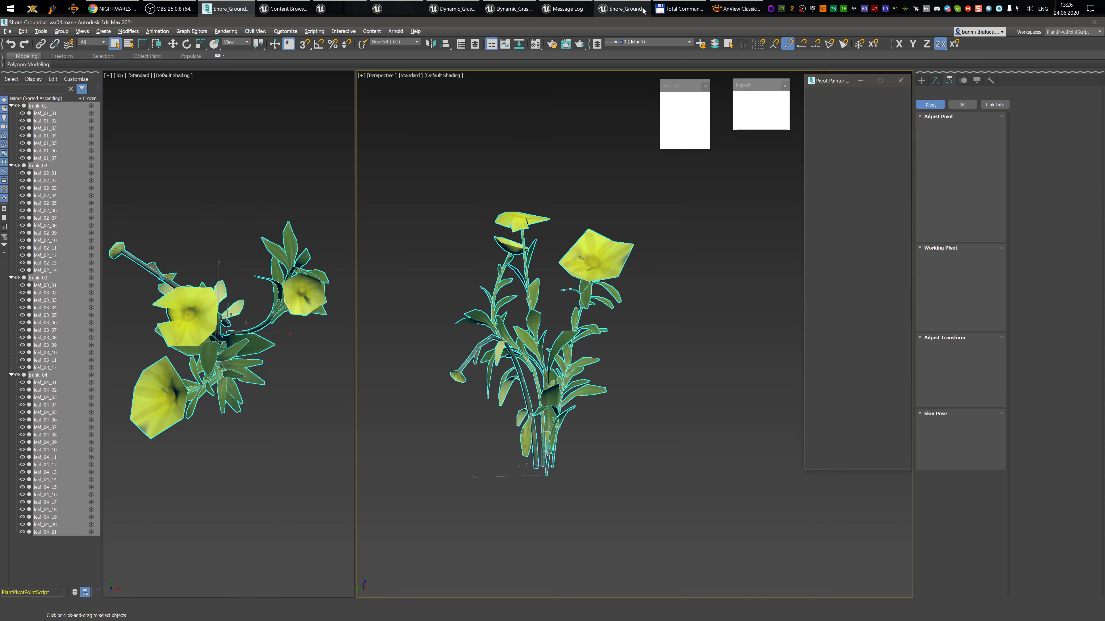
- Switch to Unreal Editor and close the Message Log and the Content Browser window showing Money_Plant
{"action": "left_click", "coordinate": [545, 13]}
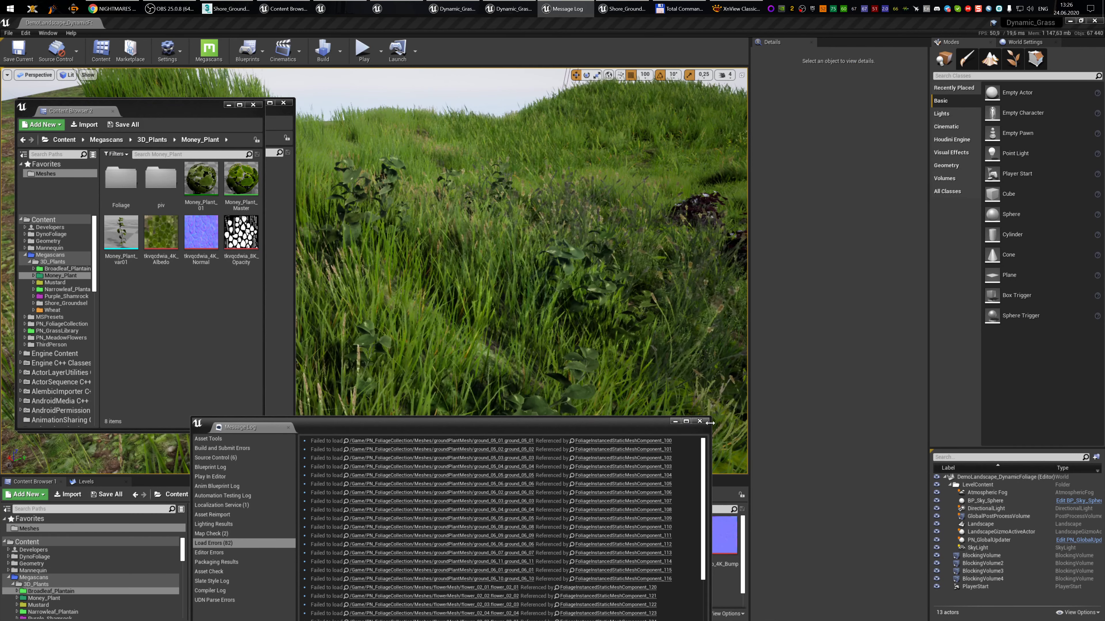
{"action": "left_click", "coordinate": [699, 421]}
{"action": "left_click", "coordinate": [253, 105]}
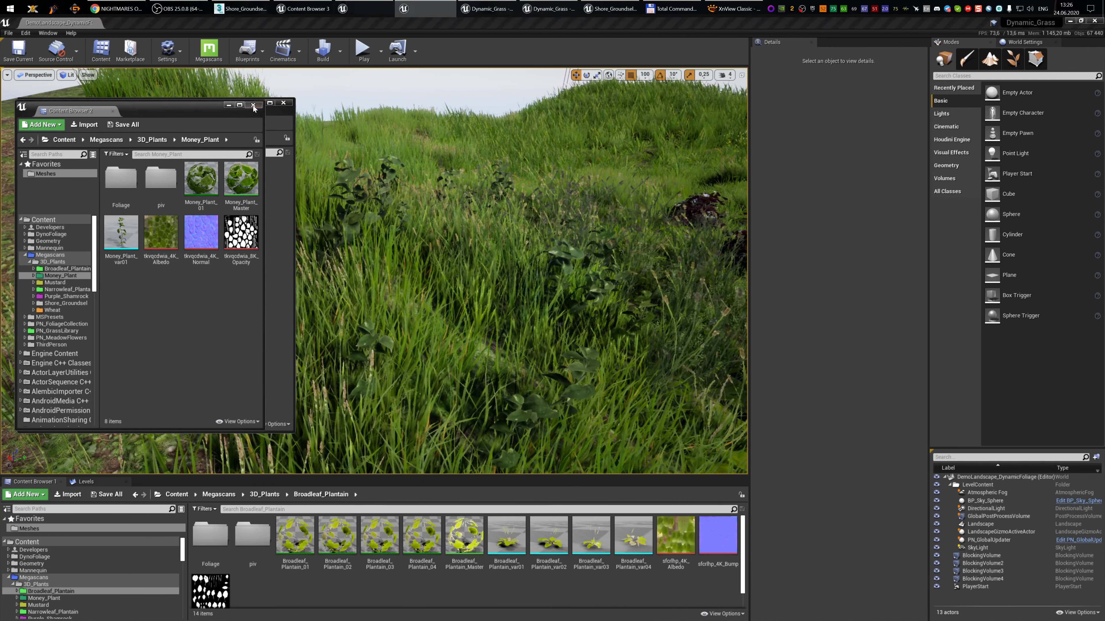
- Reimport both trunk_02 pivot textures in the Mustard piv folder
{"action": "left_click", "coordinate": [118, 185]}
{"action": "left_click", "coordinate": [156, 182], "text": "ctrl"}
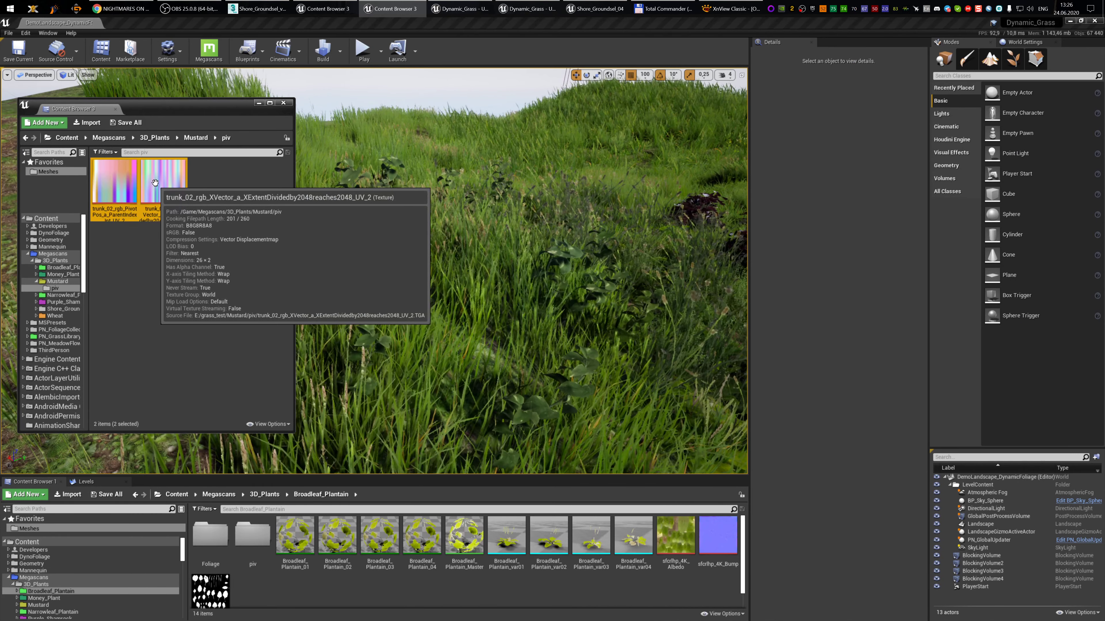
{"action": "right_click", "coordinate": [157, 183]}
{"action": "left_click", "coordinate": [185, 242]}
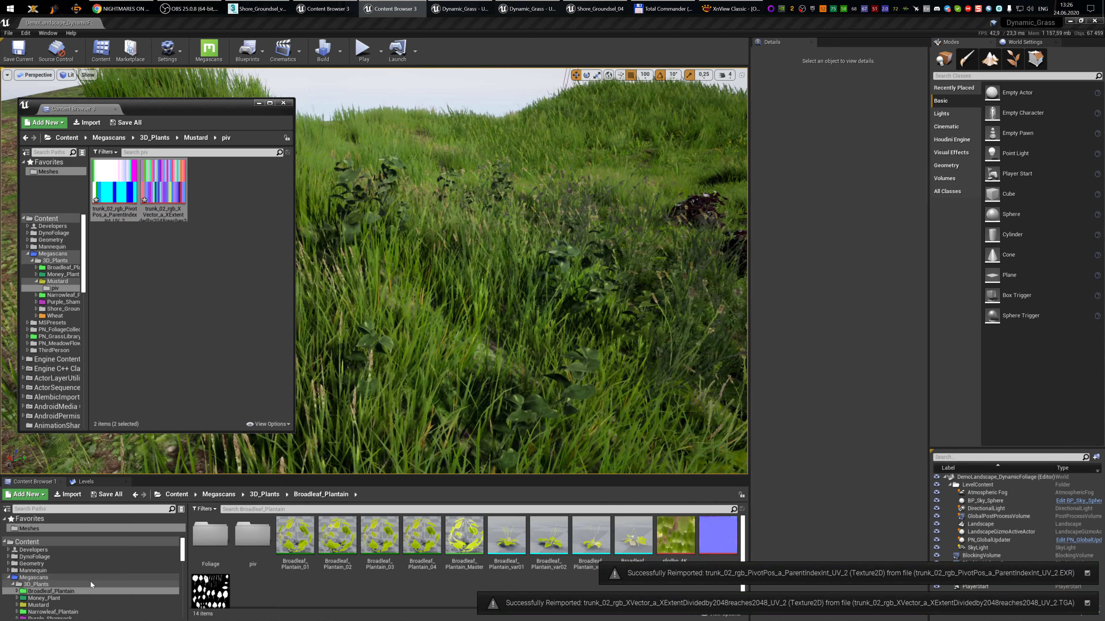
- Reimport the Shore_Groundsel_var04 static mesh from the Shore_Groundsel folder
{"action": "scroll", "coordinate": [80, 595], "scroll_direction": "down", "scroll_amount": 3}
{"action": "left_click", "coordinate": [73, 584]}
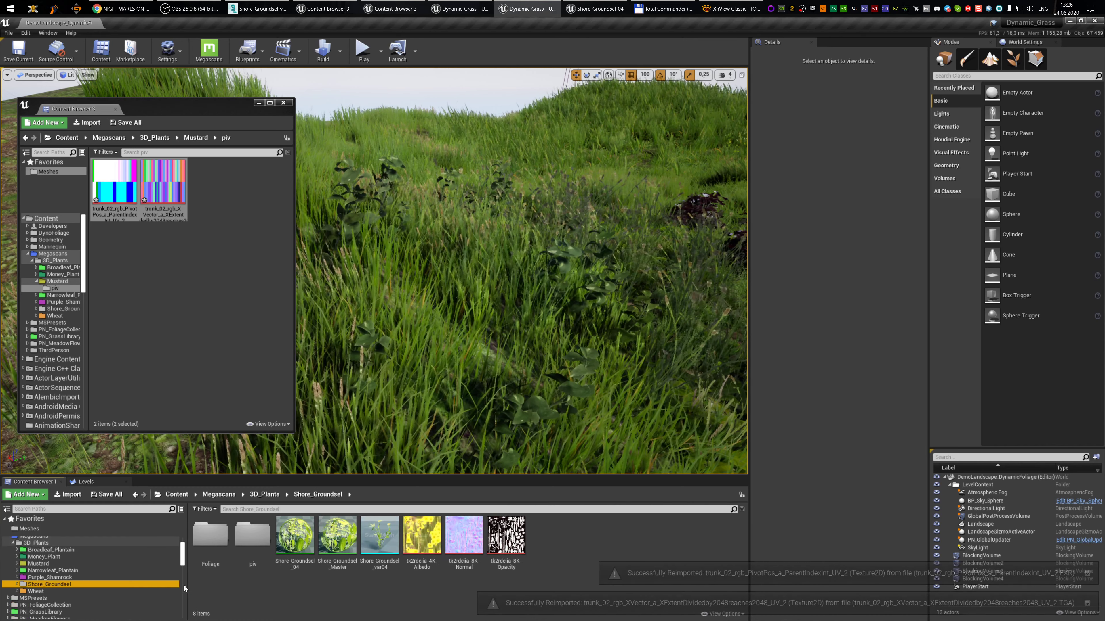
{"action": "right_click", "coordinate": [391, 544]}
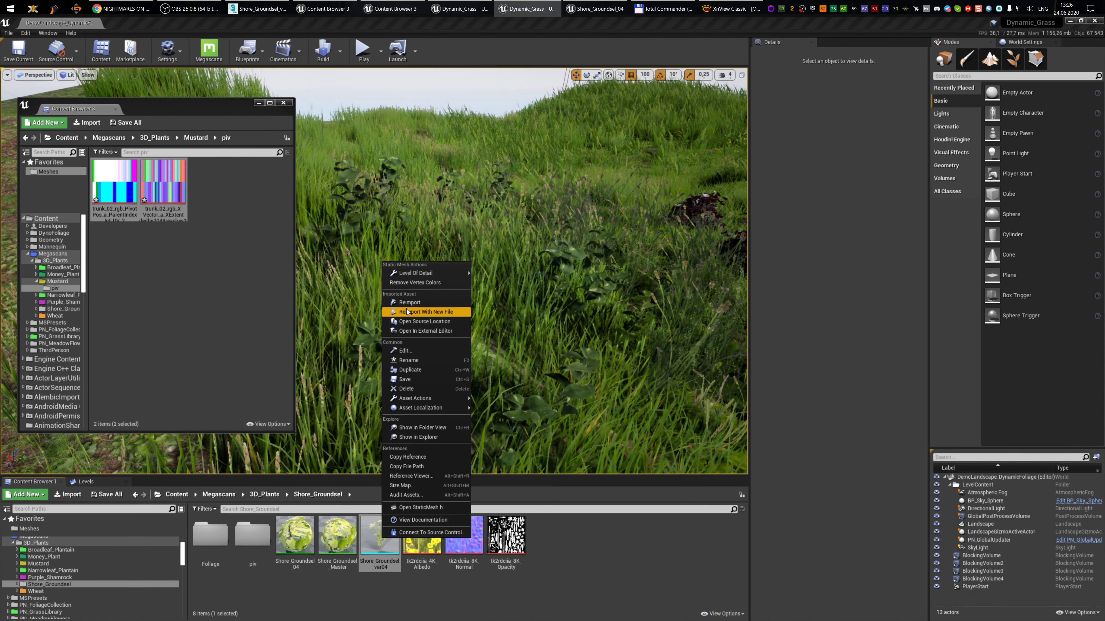
{"action": "left_click", "coordinate": [422, 302]}
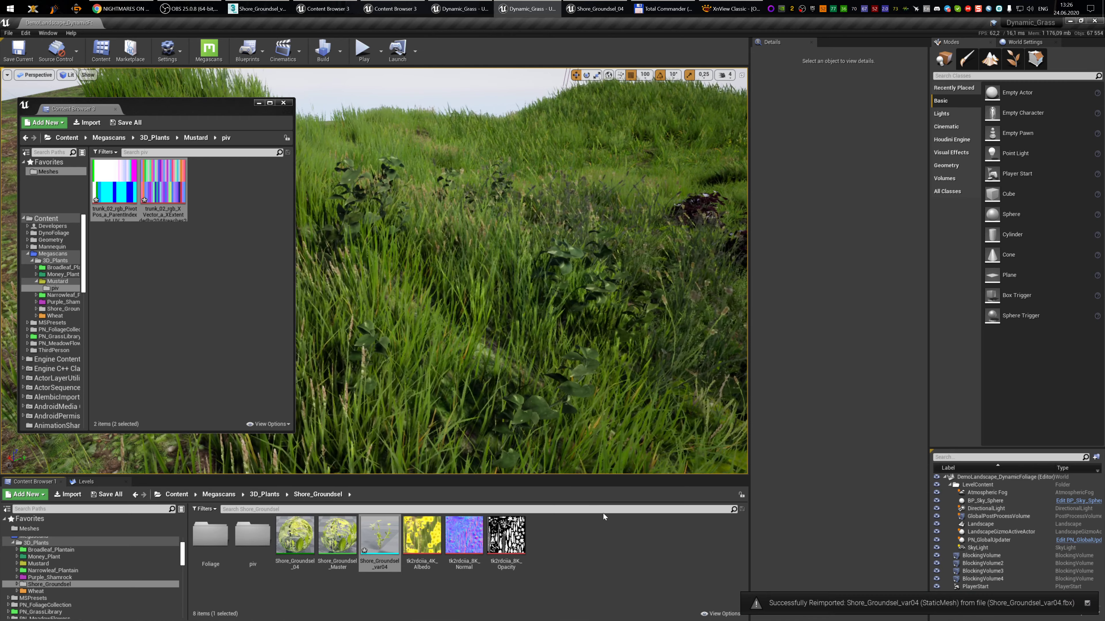
- Enter Foliage mode and remove the Broadleaf_Plantain_var01 foliage type from the level's foliage list
{"action": "right_click_drag", "start_coordinate": [552, 305], "coordinate": [470, 296]}
{"action": "key", "text": "s"}
{"action": "right_click_drag", "start_coordinate": [600, 435], "coordinate": [600, 436]}
{"action": "right_click_drag", "start_coordinate": [526, 296], "coordinate": [526, 296]}
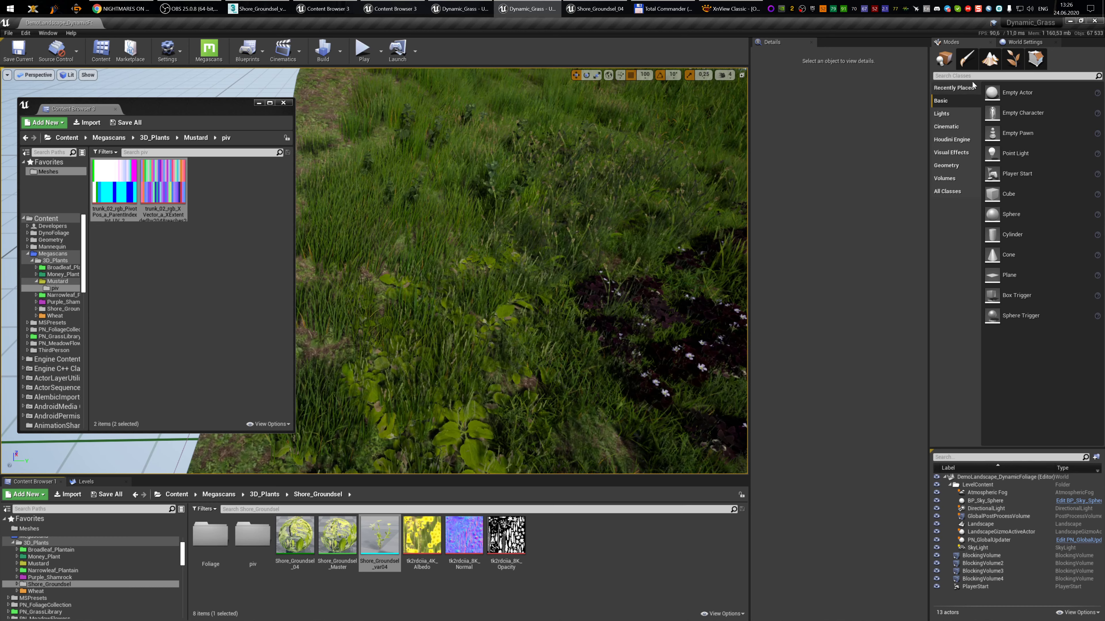
{"action": "left_click", "coordinate": [1013, 58]}
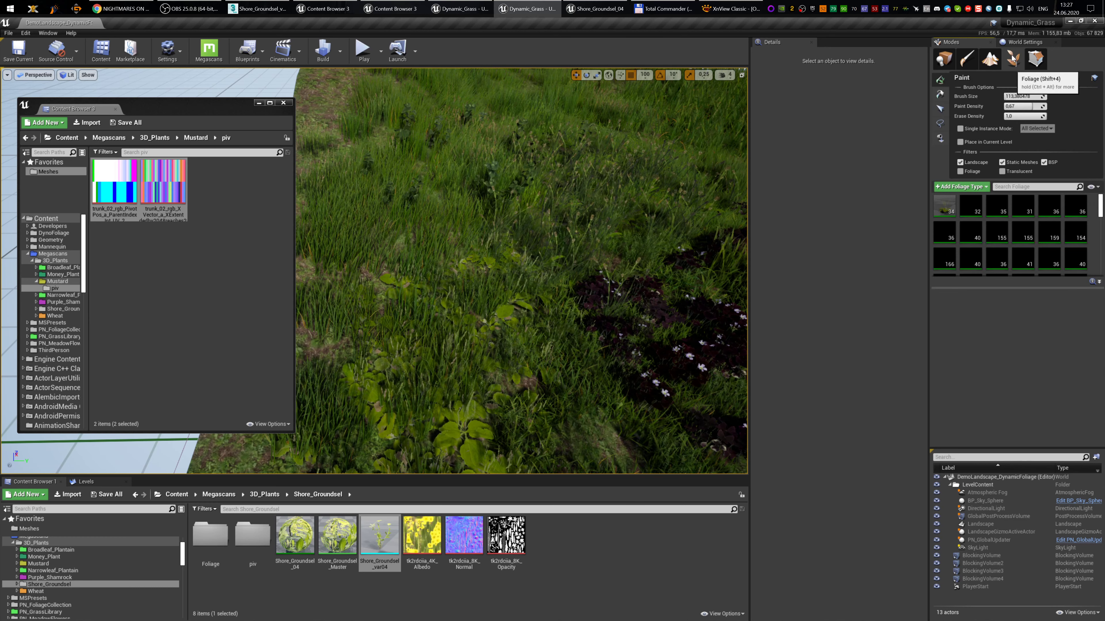
{"action": "left_click", "coordinate": [946, 208]}
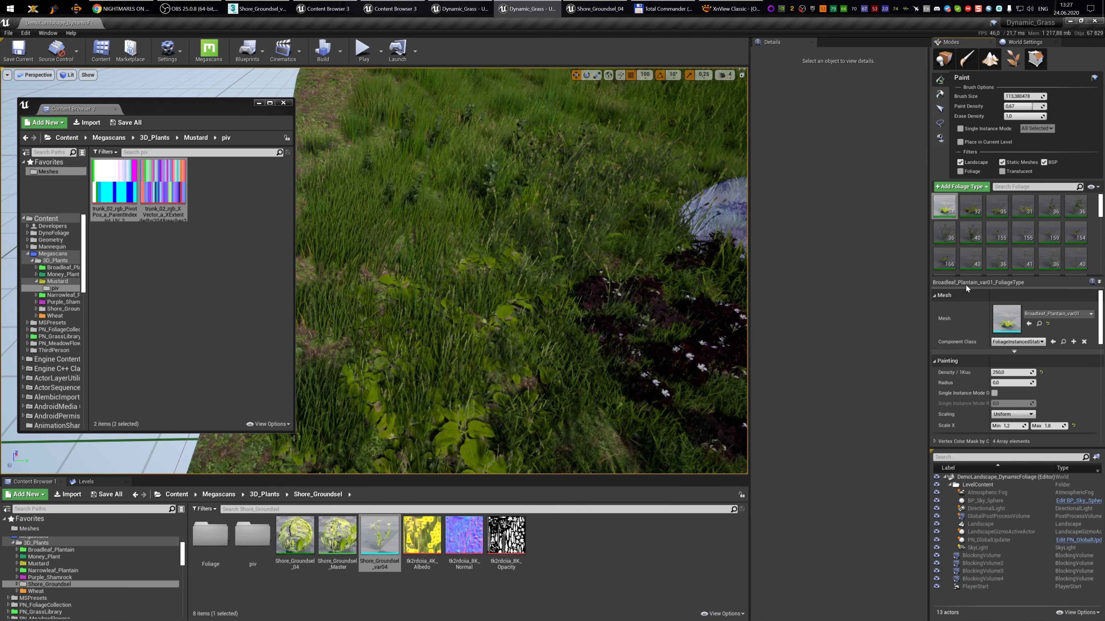
{"action": "left_click", "coordinate": [944, 210]}
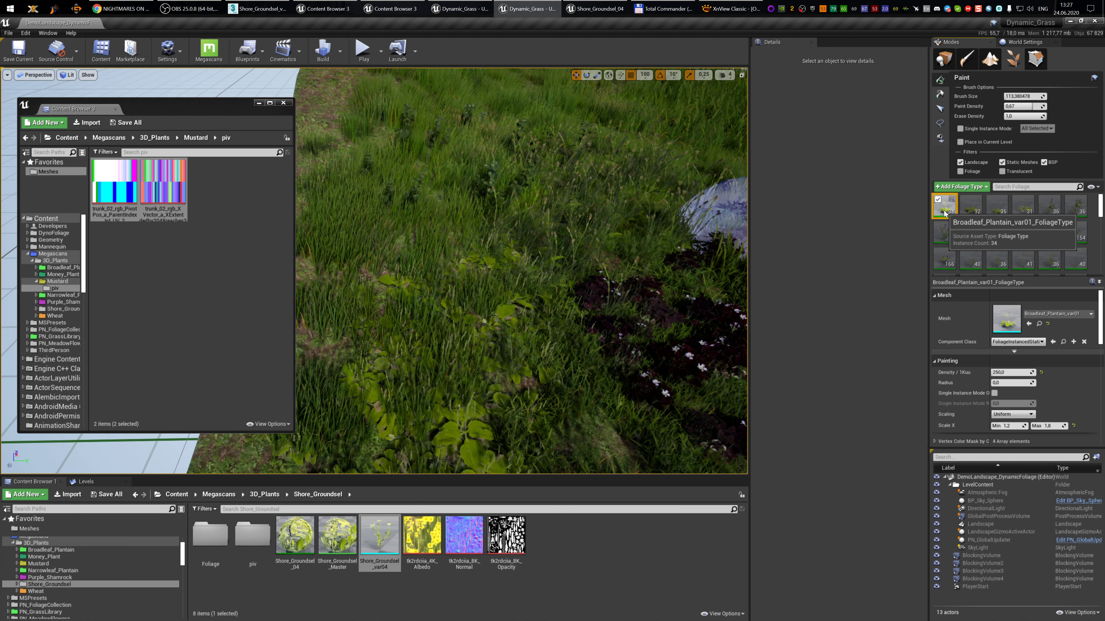
{"action": "left_click", "coordinate": [577, 344]}
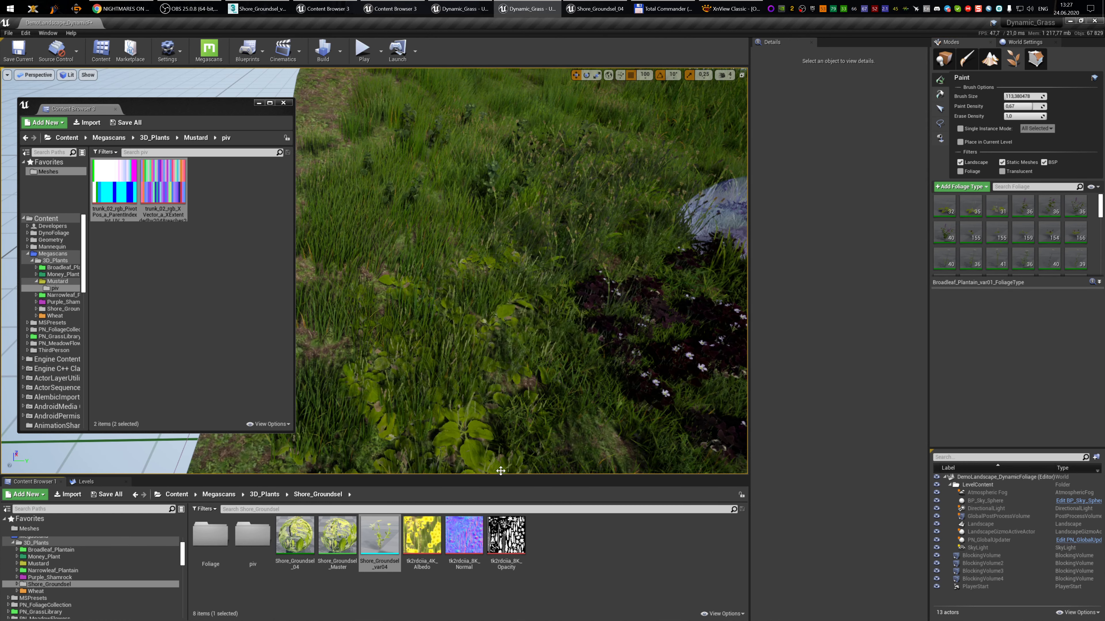
- Add the Shore_Groundsel_var04 mesh to the foliage list and filter the list by "sho"
{"action": "left_click_drag", "start_coordinate": [379, 540], "coordinate": [968, 221]}
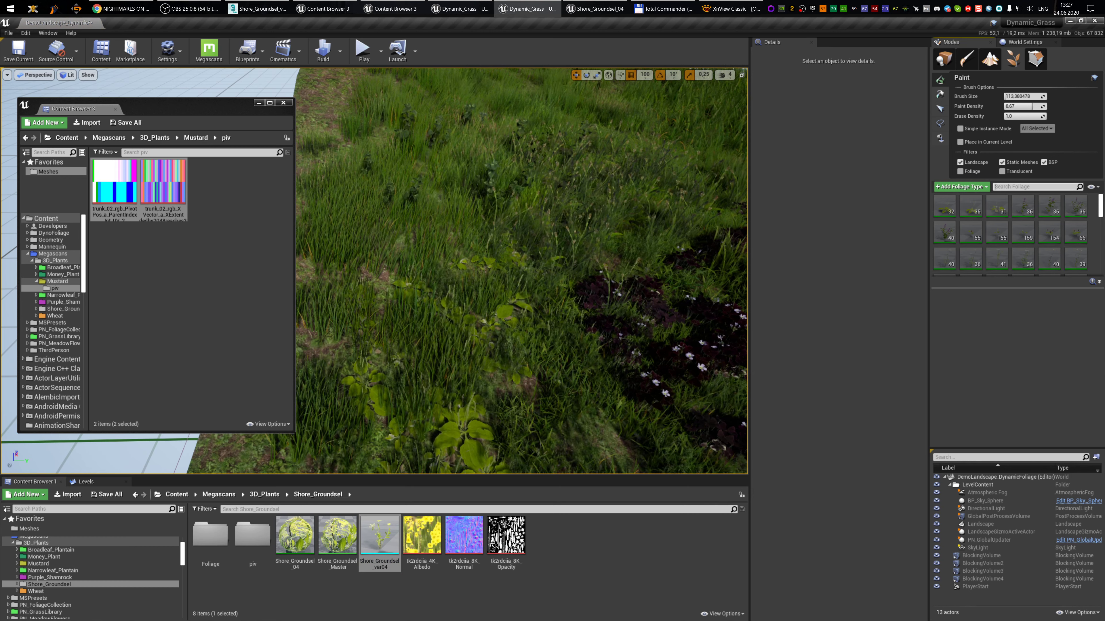
{"action": "left_click", "coordinate": [1032, 187]}
{"action": "type", "text": "shoe"}
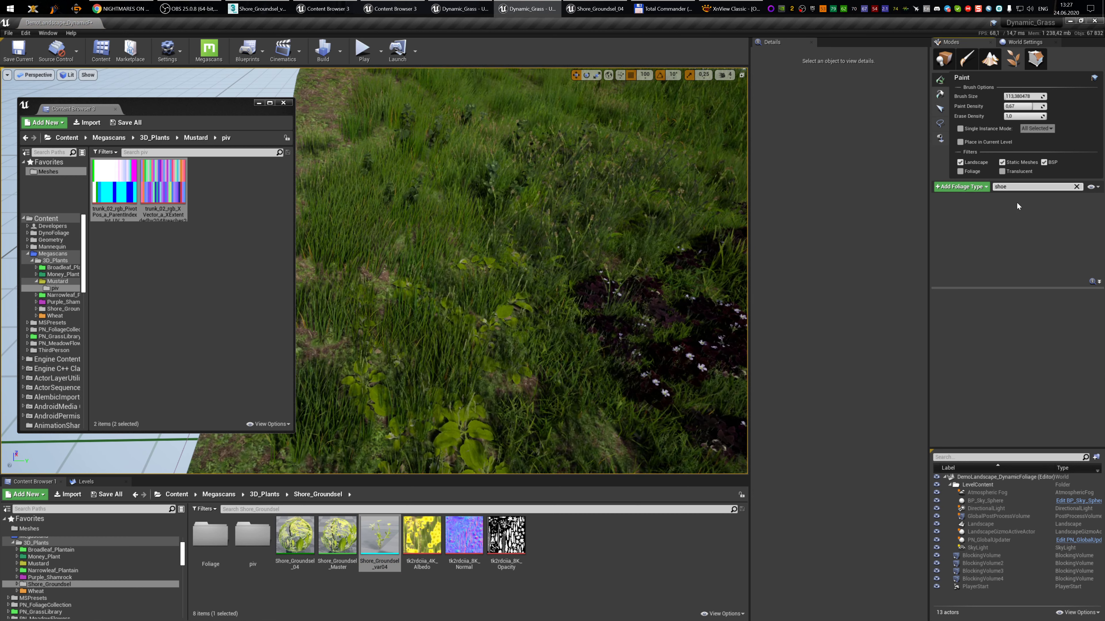
{"action": "key", "text": "BackSpace"}
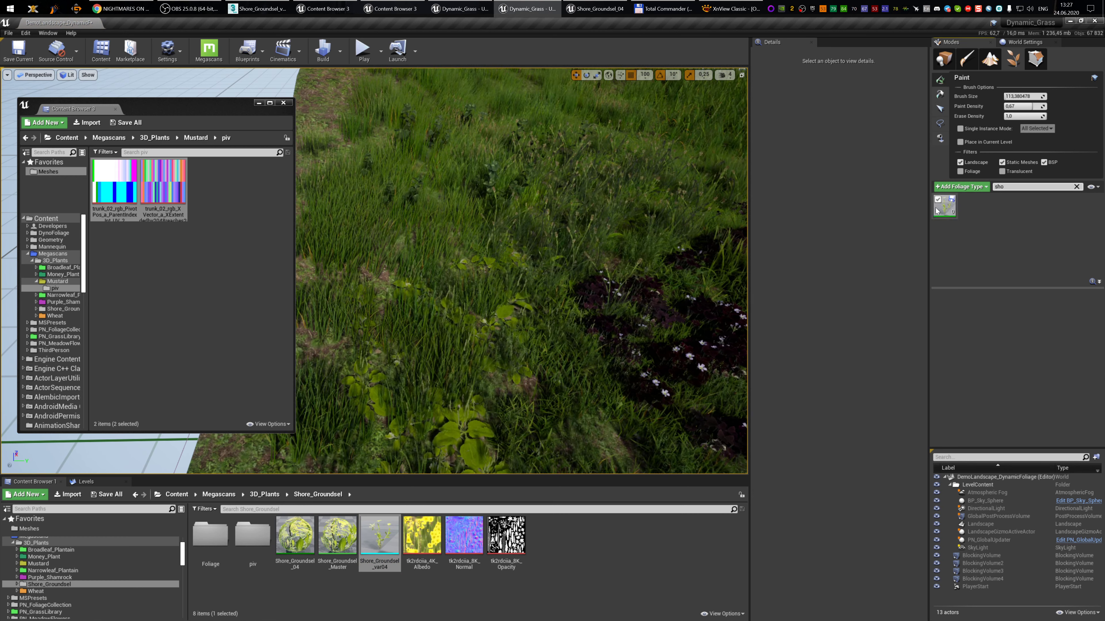
- Try to save Shore_Groundsel_var04_FoliageType in the Shore_Groundsel Foliage folder, then cancel the save
{"action": "left_click", "coordinate": [950, 201]}
{"action": "left_click", "coordinate": [951, 201]}
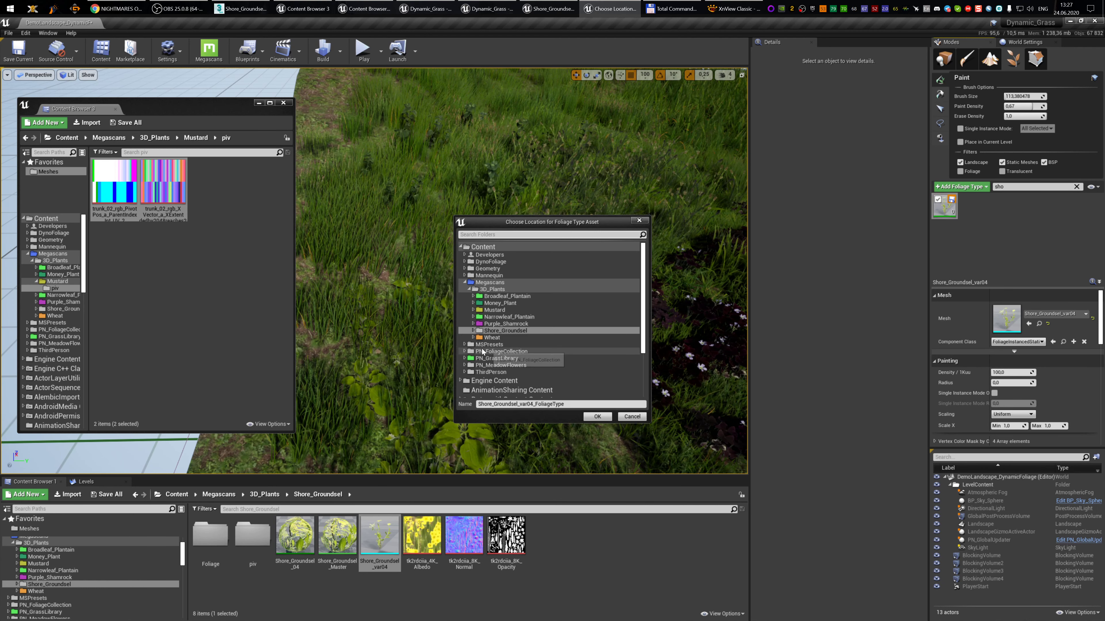
{"action": "left_click", "coordinate": [497, 338]}
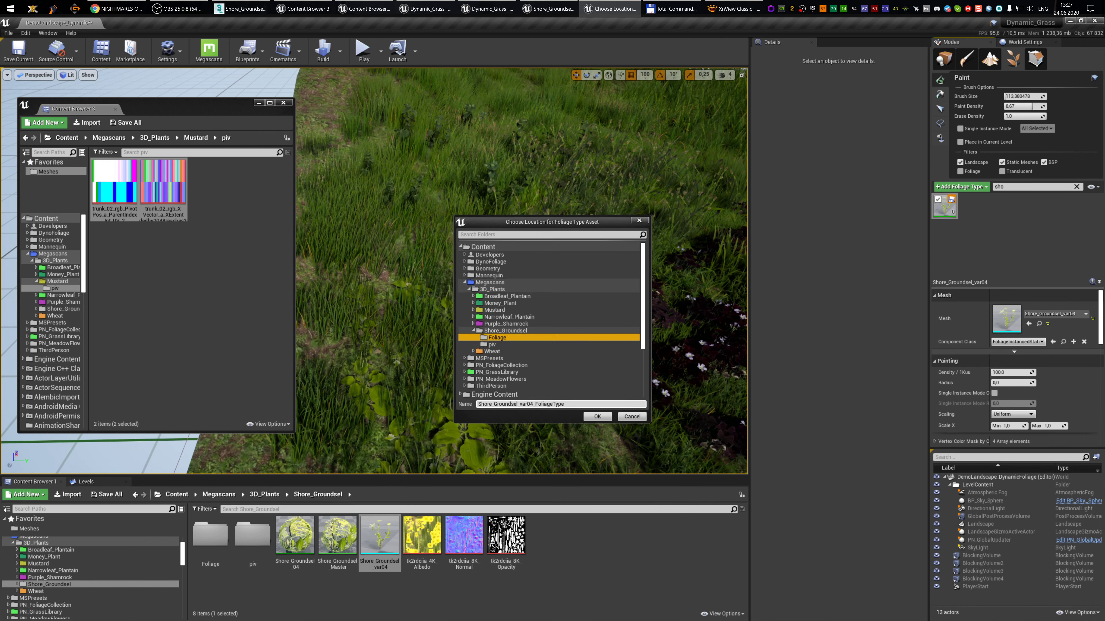
{"action": "left_click", "coordinate": [597, 417]}
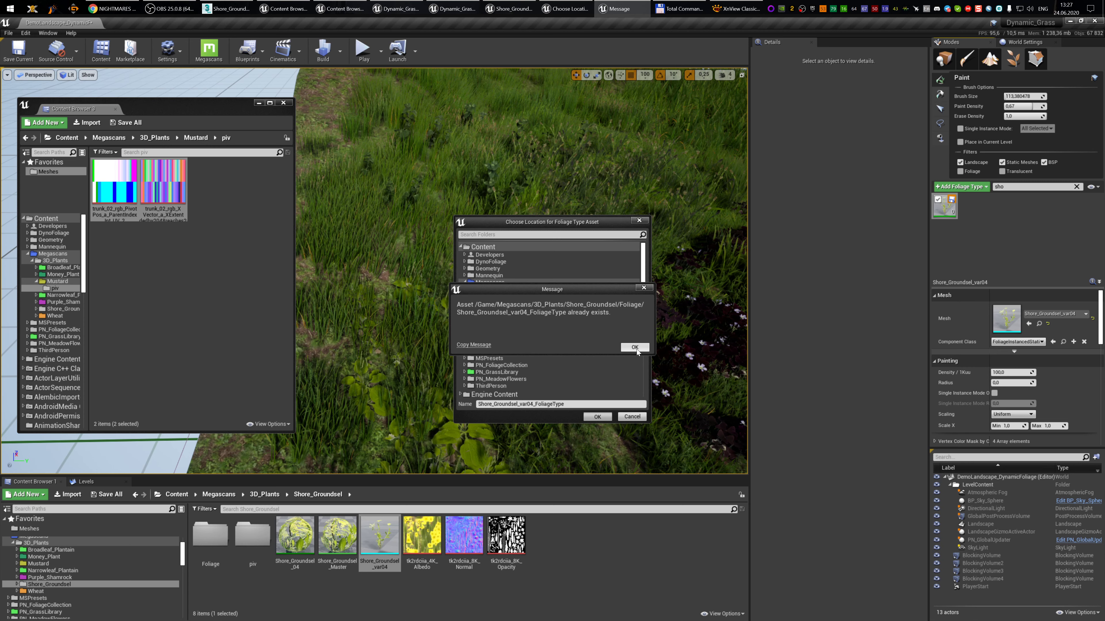
{"action": "left_click", "coordinate": [635, 347]}
{"action": "left_click", "coordinate": [632, 417]}
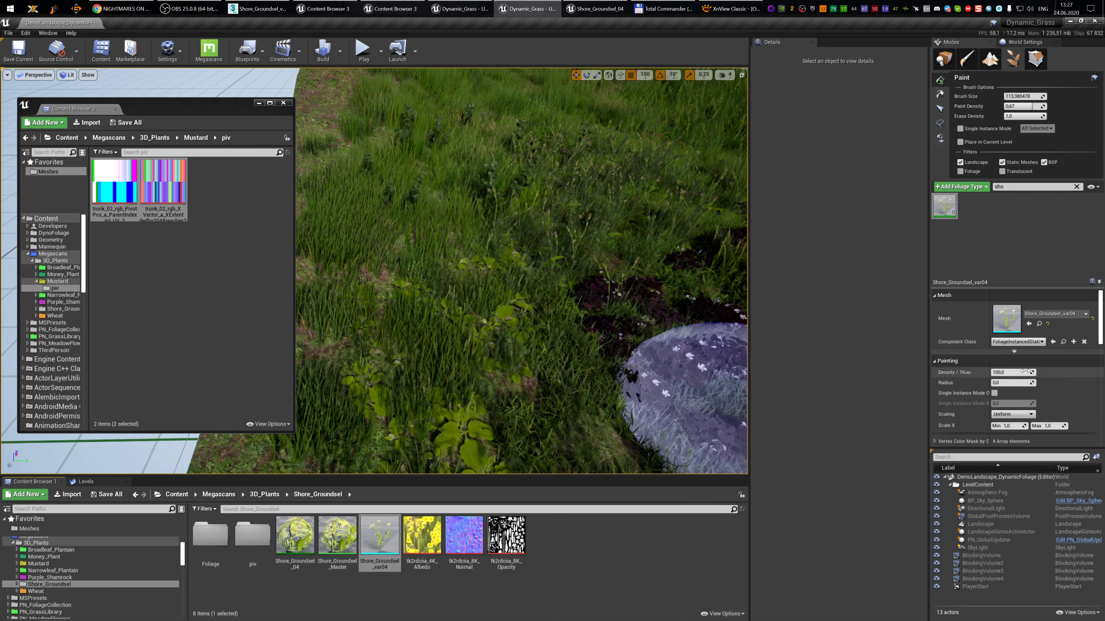
- Save the Shore_Groundsel_var04 foliage settings as Shore_Groundsel_var04_FoliageType in the plant's Foliage folder
{"action": "left_click", "coordinate": [952, 201]}
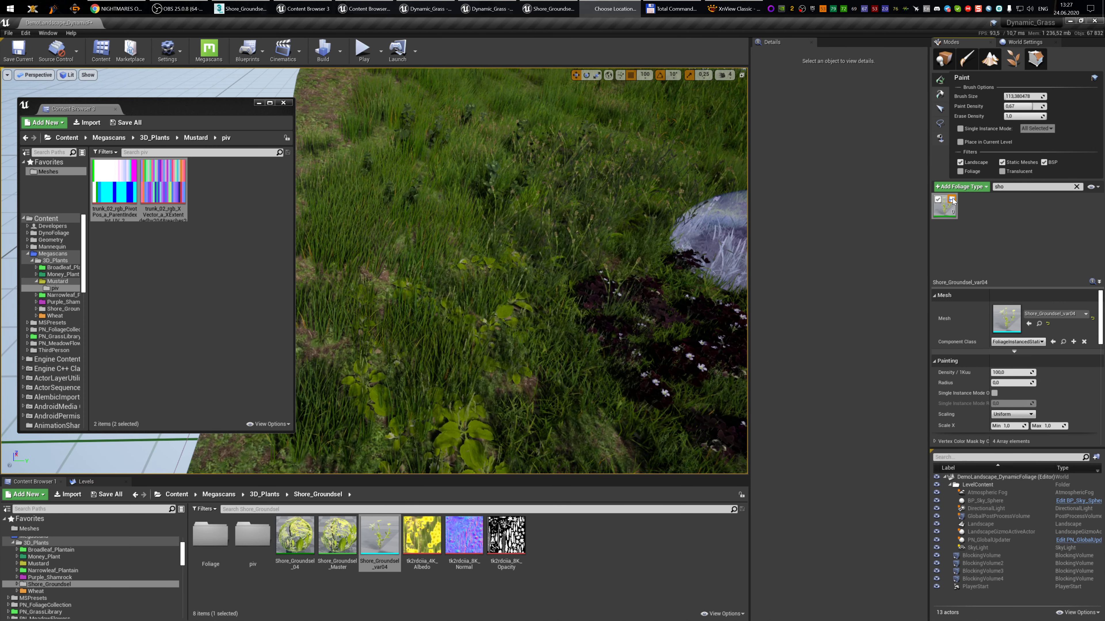
{"action": "left_click", "coordinate": [473, 331]}
{"action": "left_click", "coordinate": [497, 338]}
{"action": "left_click", "coordinate": [597, 416]}
- Set the Shore_Groundsel_var04 foliage type's density to 150 and its Scale X range to 3–5
{"action": "left_click", "coordinate": [943, 207]}
{"action": "left_click", "coordinate": [1010, 372]}
{"action": "type", "text": "150"}
{"action": "left_click", "coordinate": [1006, 426]}
{"action": "type", "text": "3"}
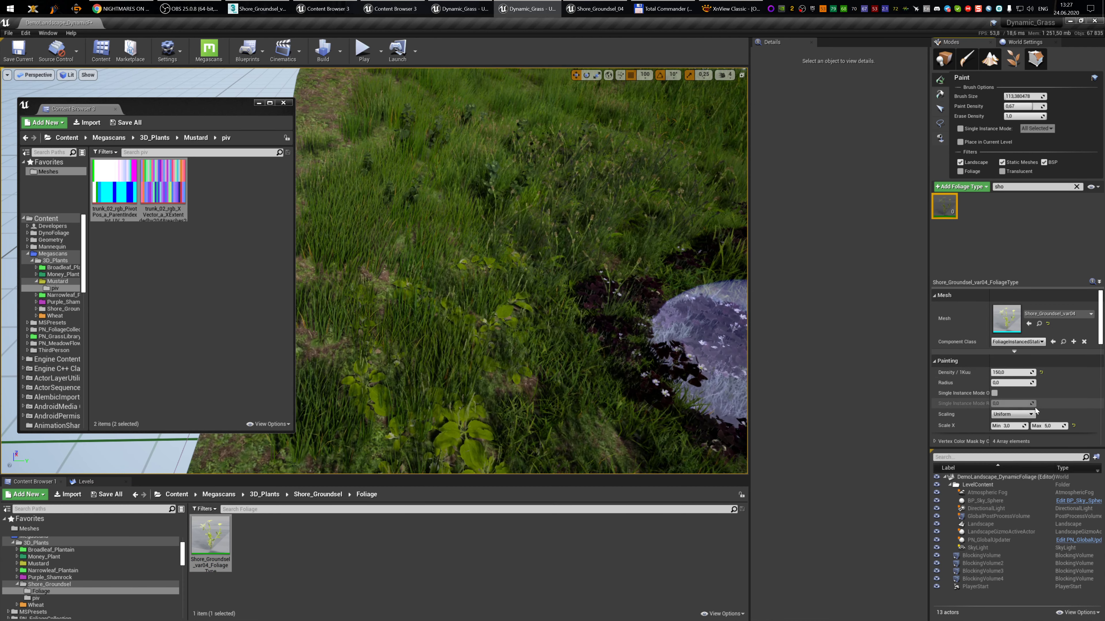
- Activate the Shore_Groundsel_var04 foliage type and paint a patch of it onto the grass beside the dark plants
{"action": "left_click", "coordinate": [938, 198]}
{"action": "left_click", "coordinate": [450, 258]}
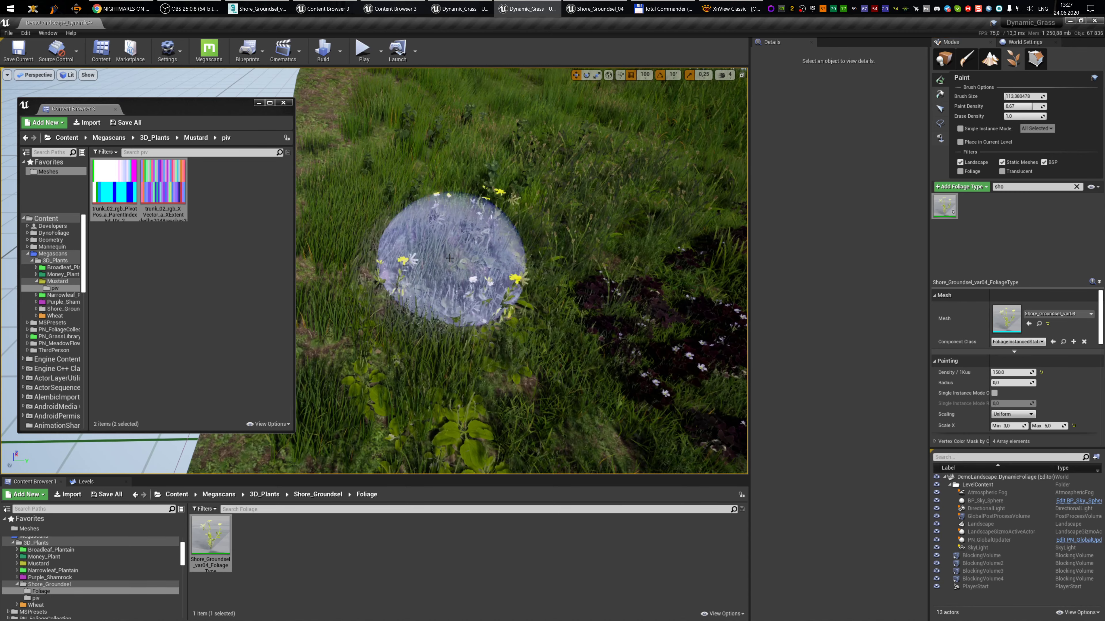
{"action": "mouse_move", "coordinate": [449, 258]}
{"action": "left_mouse_down"}
{"action": "mouse_move", "coordinate": [410, 323]}
{"action": "mouse_move", "coordinate": [446, 357]}
{"action": "mouse_move", "coordinate": [458, 257]}
{"action": "left_mouse_up"}
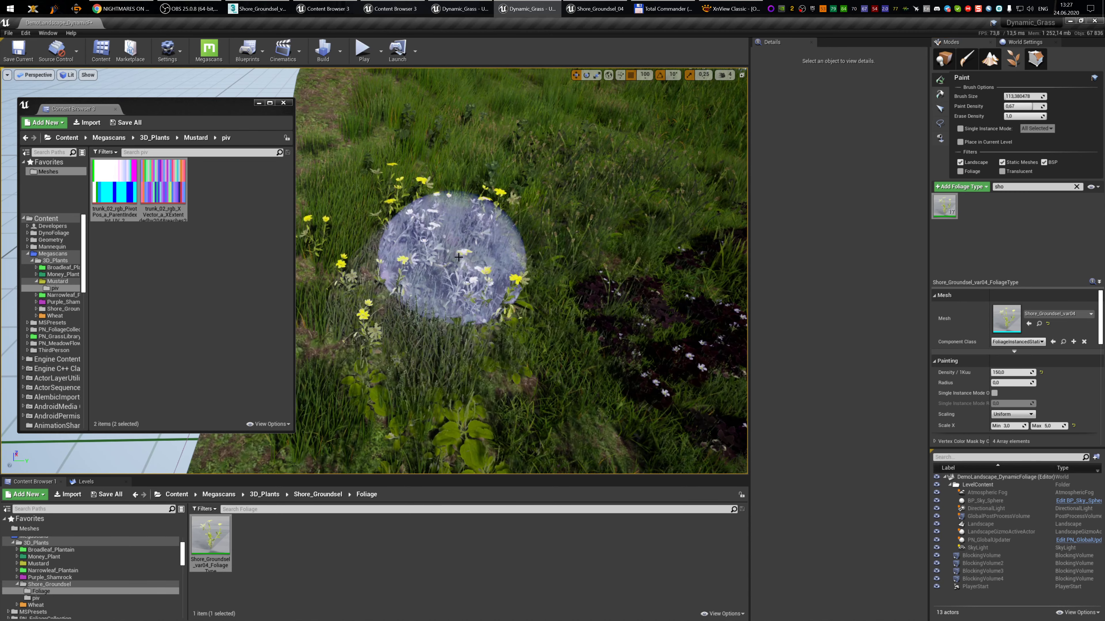
- Open the Shore_Groundsel_04 material instance from the Shore_Groundsel folder for editing
{"action": "mouse_move", "coordinate": [496, 306]}
{"action": "right_mouse_down"}
{"action": "mouse_move", "coordinate": [439, 276]}
{"action": "mouse_move", "coordinate": [489, 297]}
{"action": "right_mouse_up"}
{"action": "left_click", "coordinate": [43, 585]}
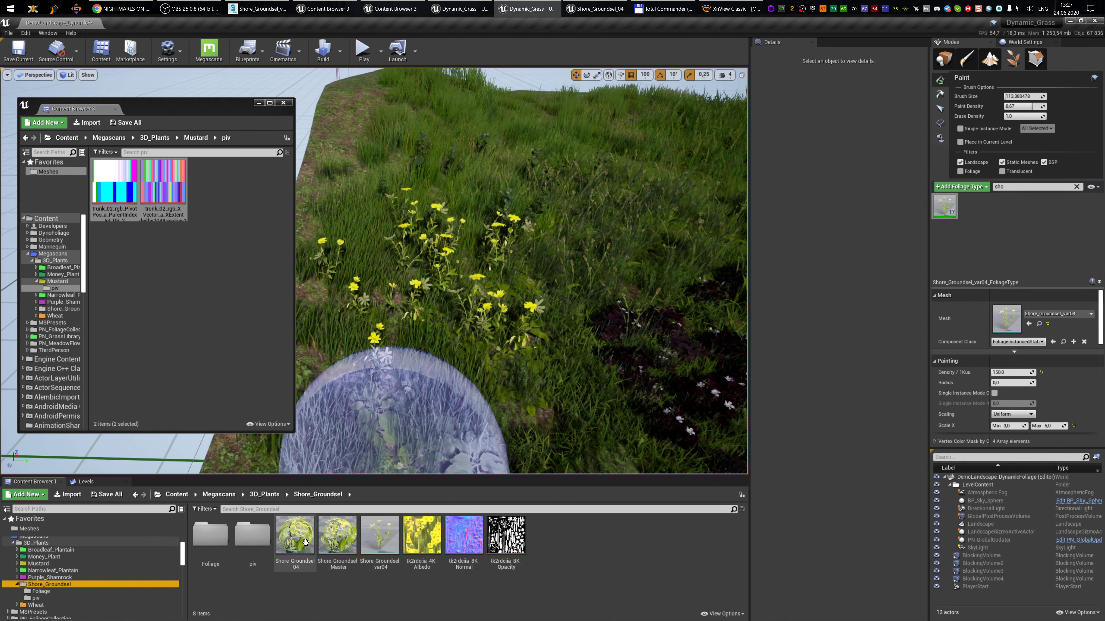
{"action": "double_click", "coordinate": [295, 536]}
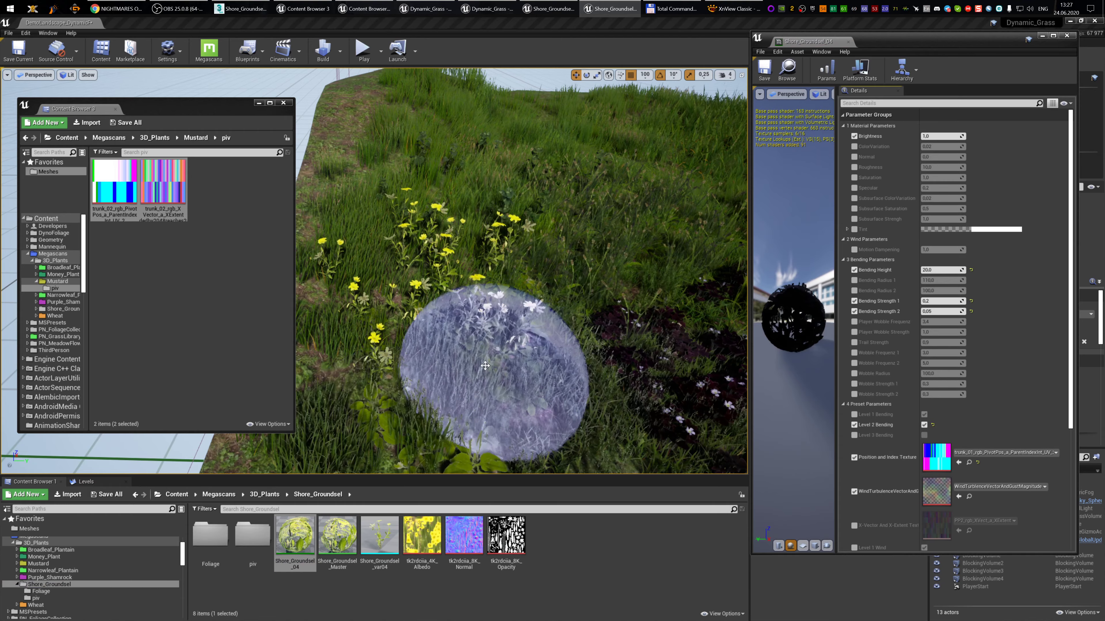
- Enable the Motion Dampening override in the material instance's Wind Parameters and set it to 0.2
{"action": "mouse_move", "coordinate": [495, 370]}
{"action": "right_mouse_down"}
{"action": "mouse_move", "coordinate": [475, 339]}
{"action": "mouse_move", "coordinate": [544, 400]}
{"action": "mouse_move", "coordinate": [435, 352]}
{"action": "mouse_move", "coordinate": [487, 261]}
{"action": "mouse_move", "coordinate": [483, 243]}
{"action": "mouse_move", "coordinate": [422, 228]}
{"action": "right_mouse_up"}
{"action": "key", "text": "w"}
{"action": "key", "text": "w"}
{"action": "key", "text": "w"}
{"action": "key", "text": "d"}
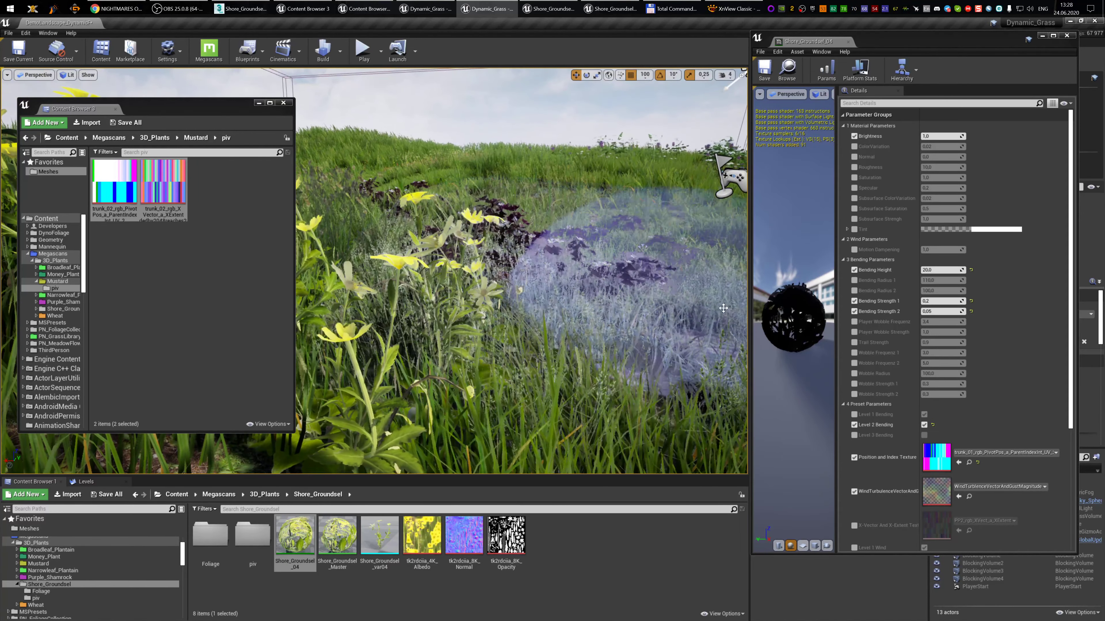
{"action": "left_click", "coordinate": [854, 250]}
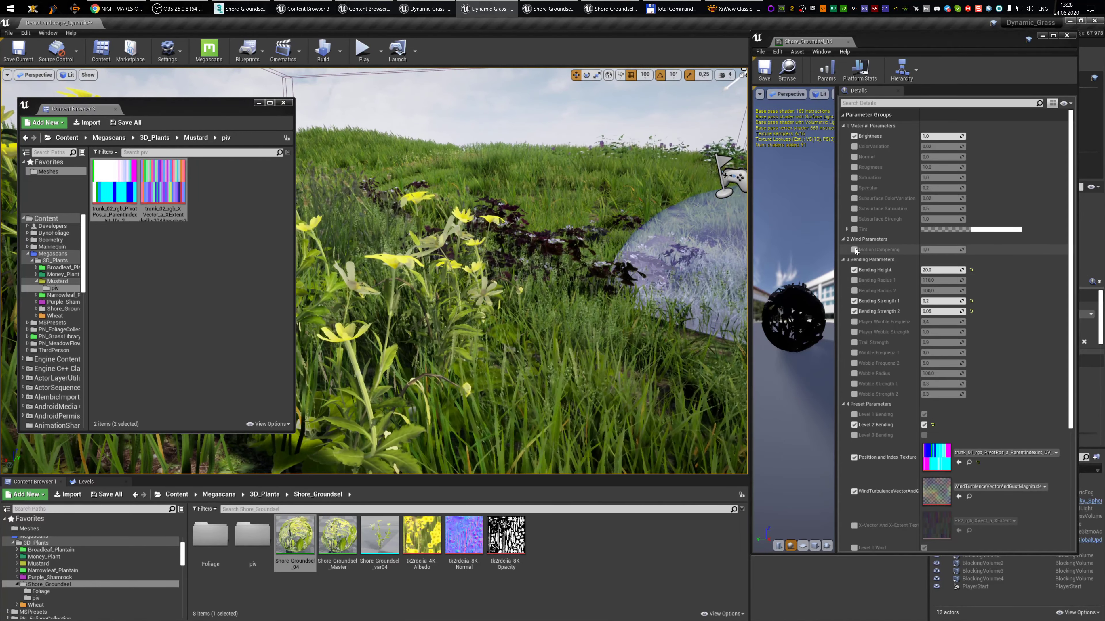
{"action": "left_click", "coordinate": [937, 249]}
{"action": "type", "text": "."}
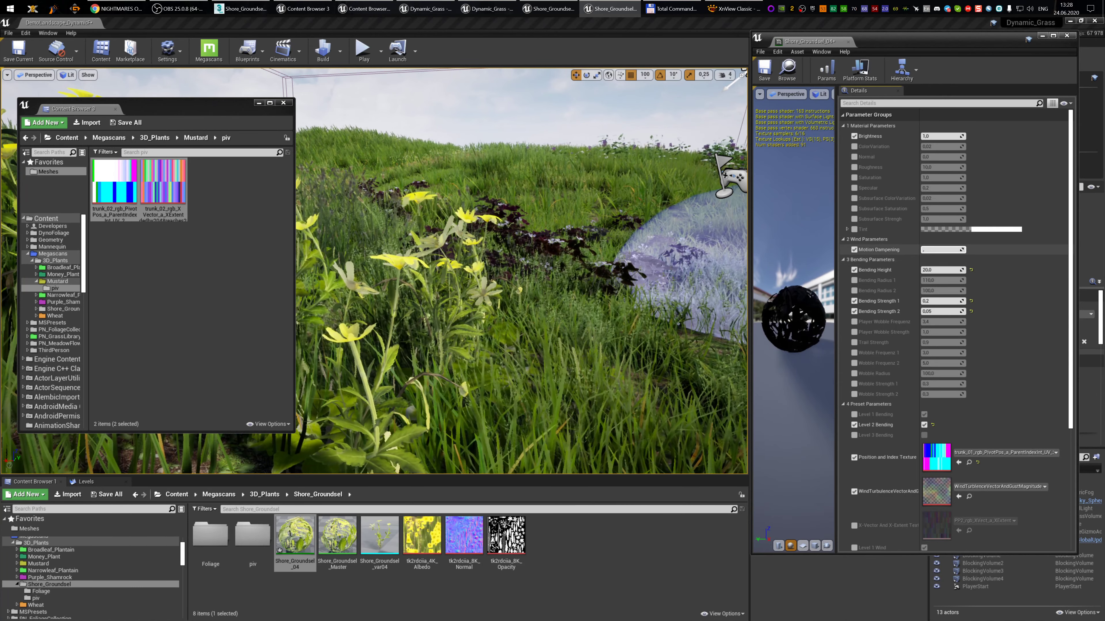
{"action": "type", "text": "2"}
{"action": "key", "text": "Return"}
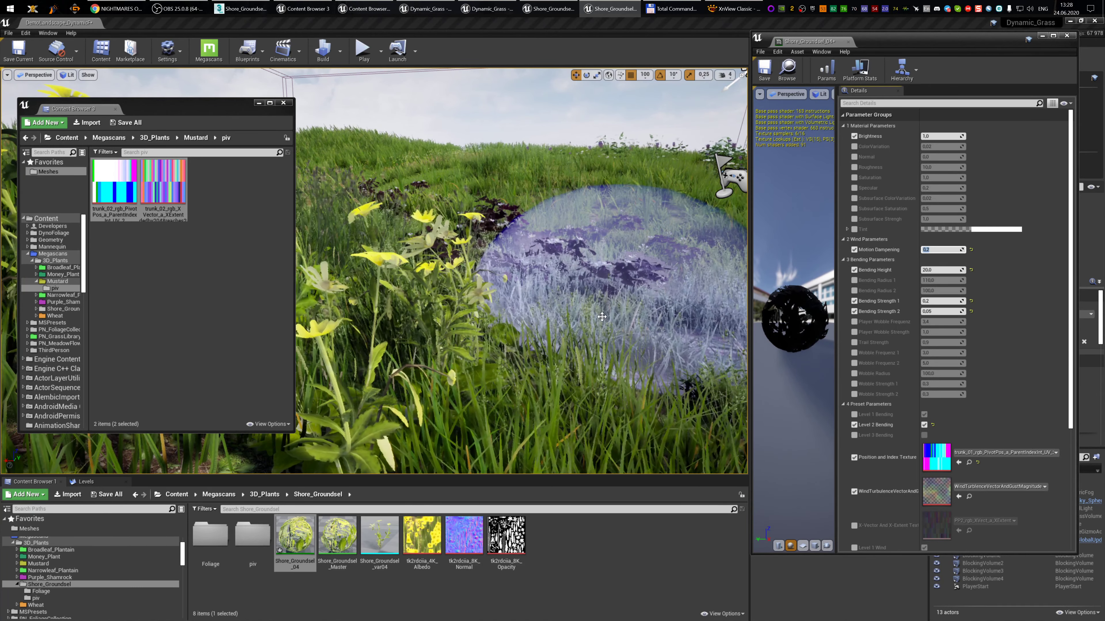
- Check the painted groundsel's wind motion from several viewpoints and minimize the floating Content Browser window
{"action": "right_click_drag", "start_coordinate": [566, 324], "coordinate": [599, 333]}
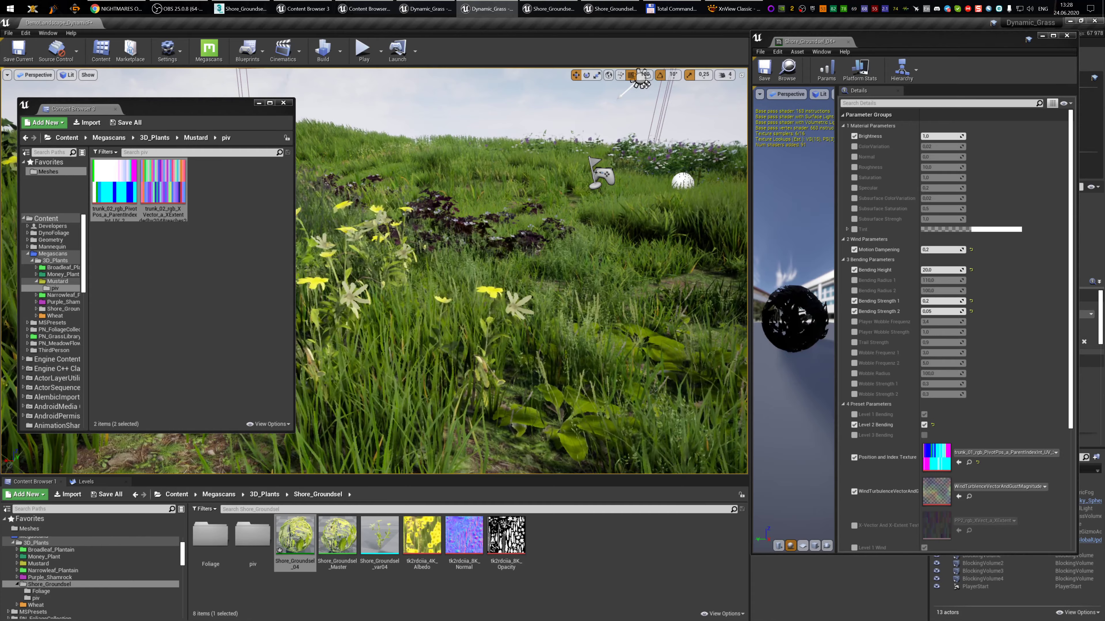
{"action": "key", "text": "w"}
{"action": "right_click_drag", "start_coordinate": [599, 332], "coordinate": [514, 320]}
{"action": "key", "text": "w"}
{"action": "key", "text": "s"}
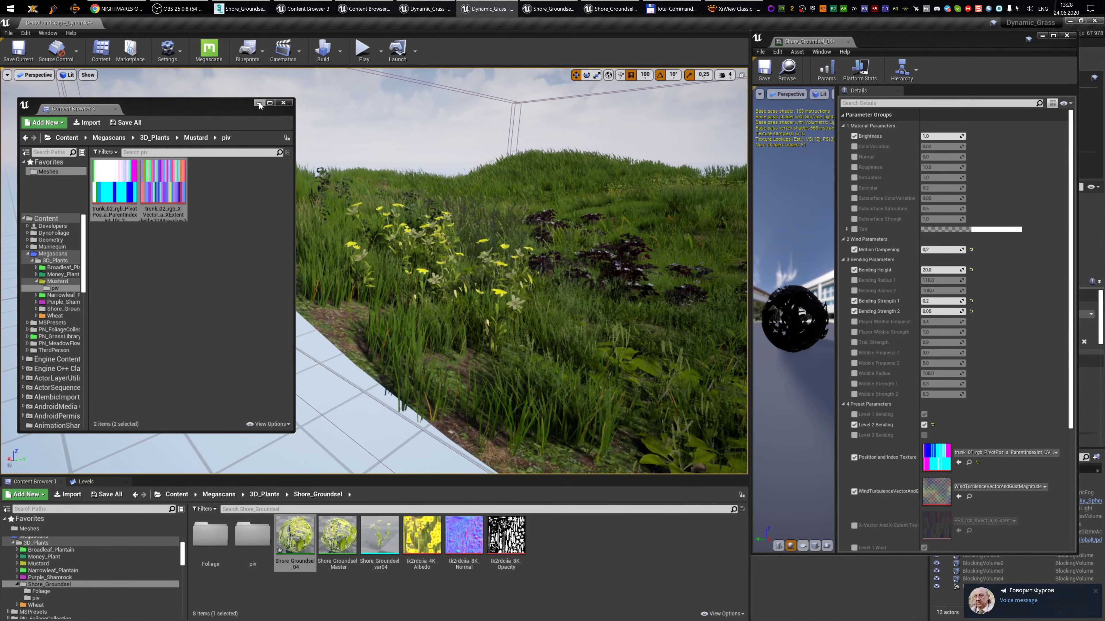
{"action": "left_click", "coordinate": [258, 103]}
- Play the level and run the character through the groundsel patch to examine how the plants bend, ending the play session when done
{"action": "key", "text": "alt+p"}
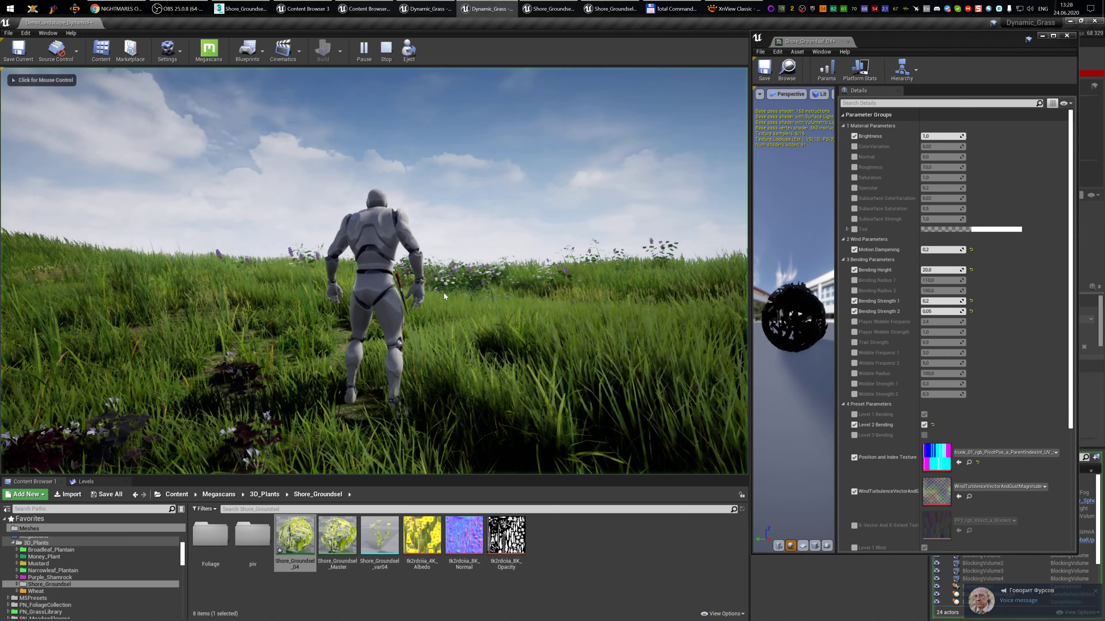
{"action": "key", "text": "w"}
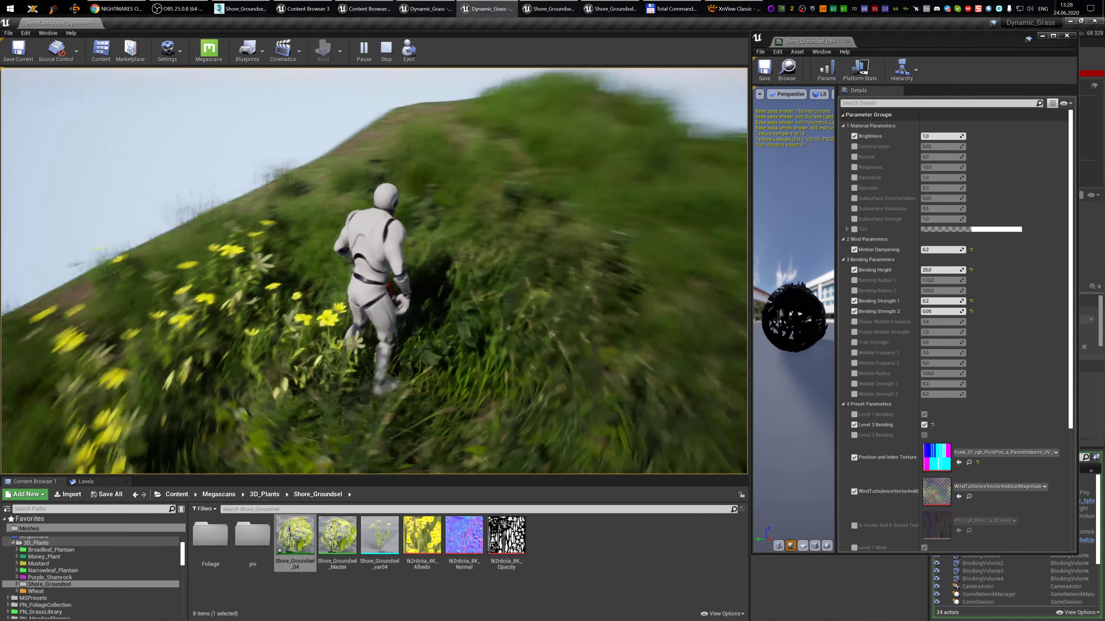
{"action": "key", "text": "w"}
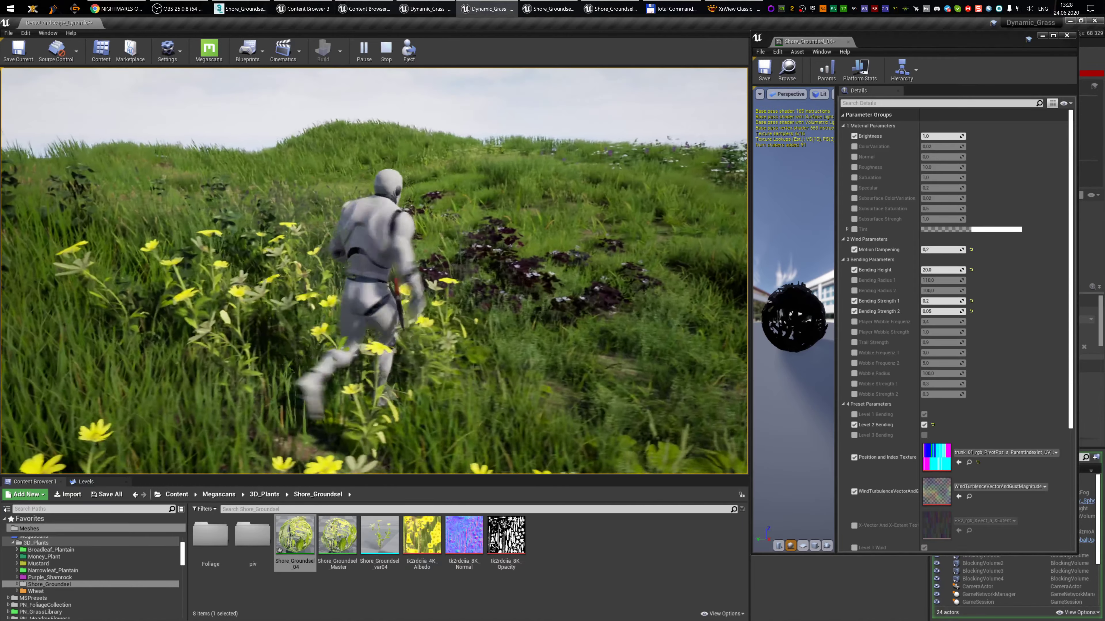
{"action": "key", "text": "s"}
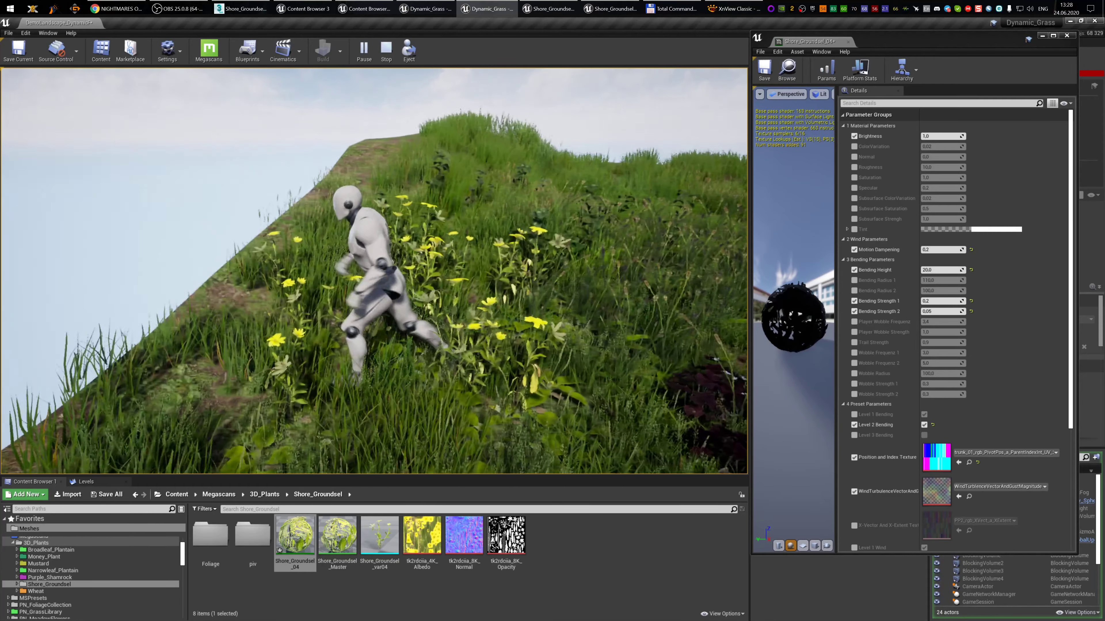
{"action": "key", "text": "w"}
{"action": "key", "text": "d"}
{"action": "key", "text": "s"}
{"action": "key", "text": "a"}
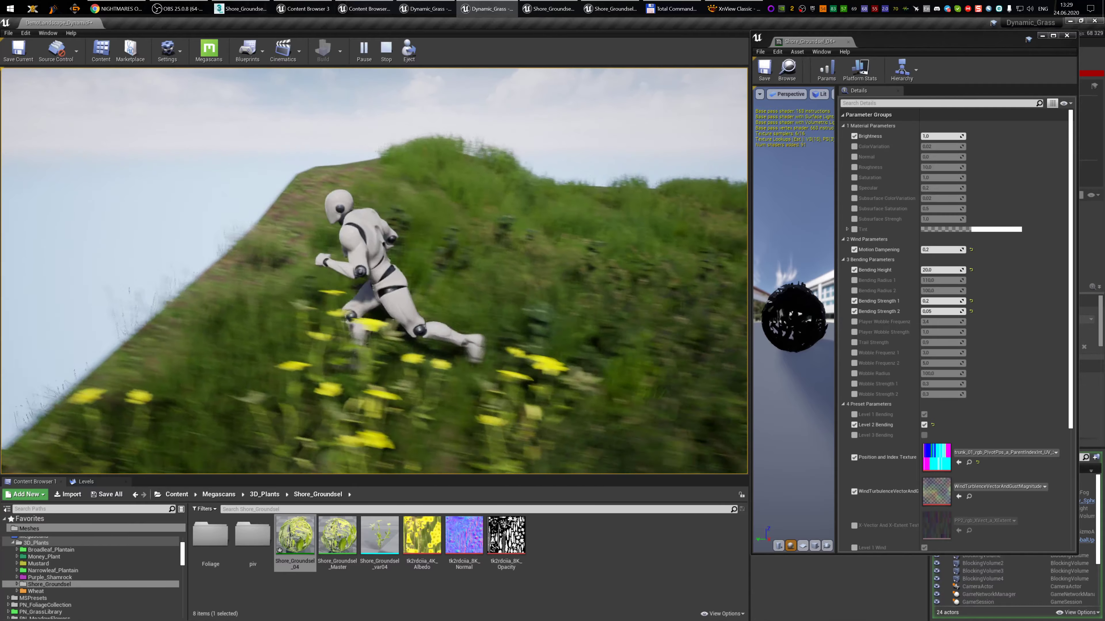
{"action": "key", "text": "s"}
{"action": "key", "text": "w"}
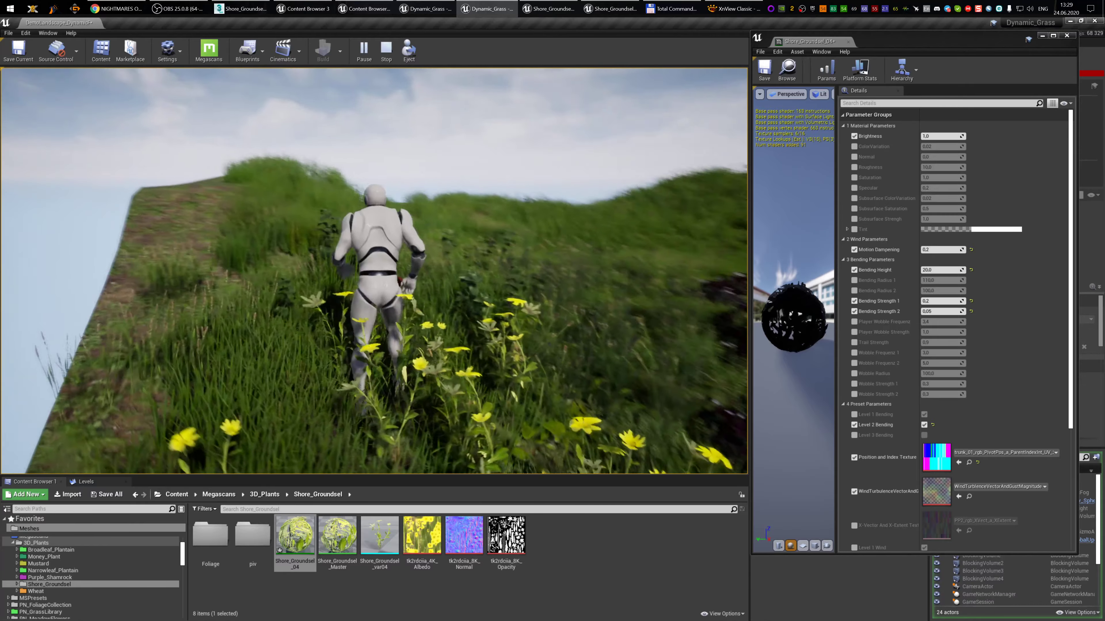
{"action": "key", "text": "d"}
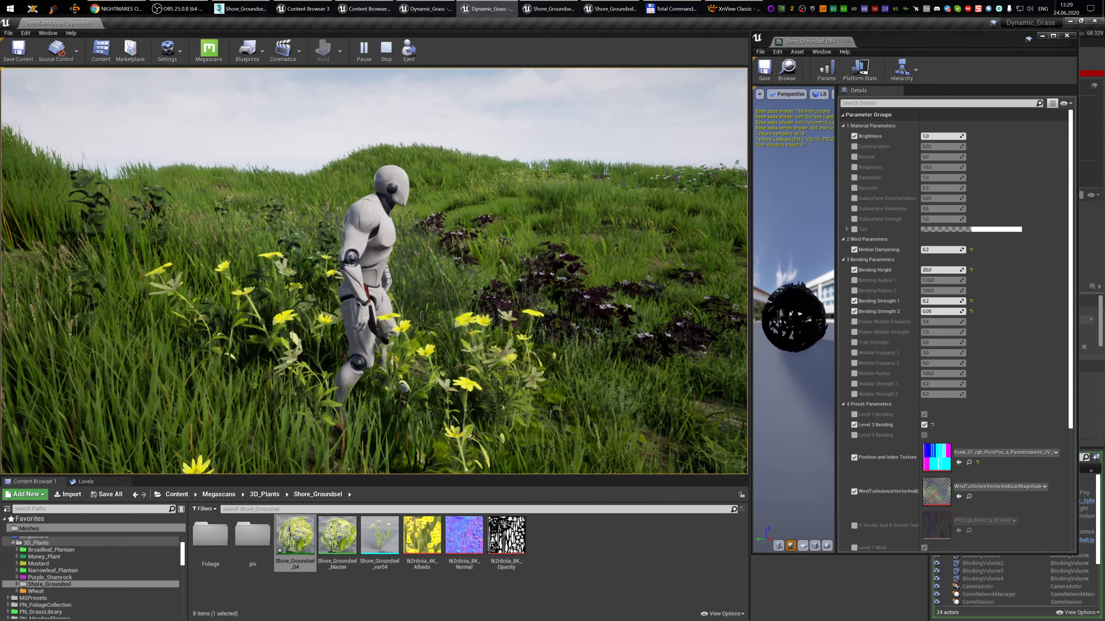
{"action": "key", "text": "d"}
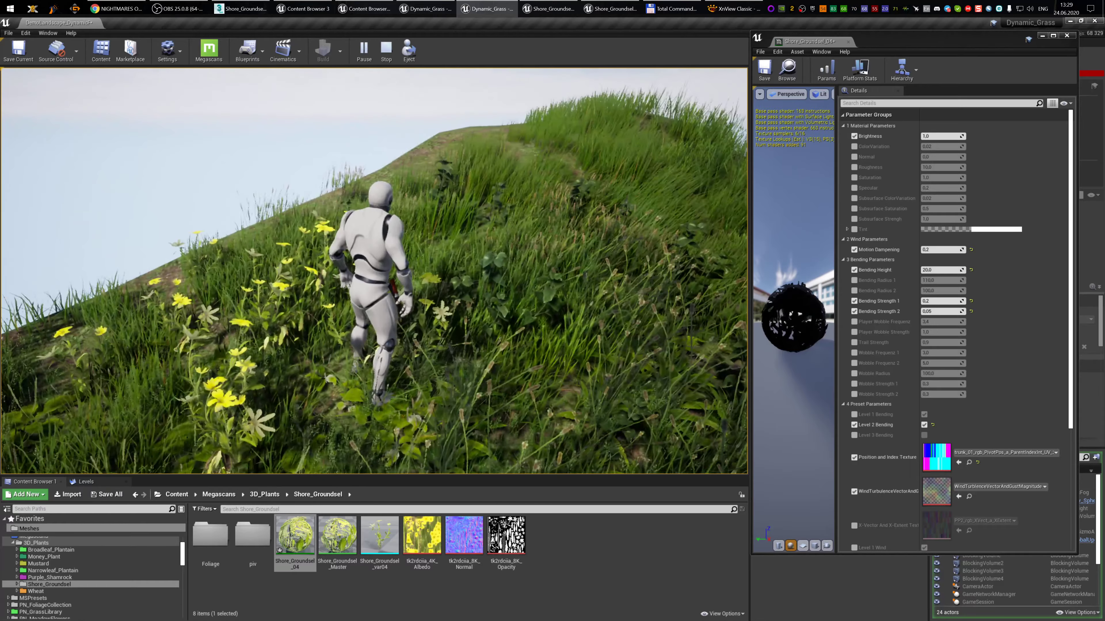
{"action": "key", "text": "w"}
{"action": "key", "text": "w"}
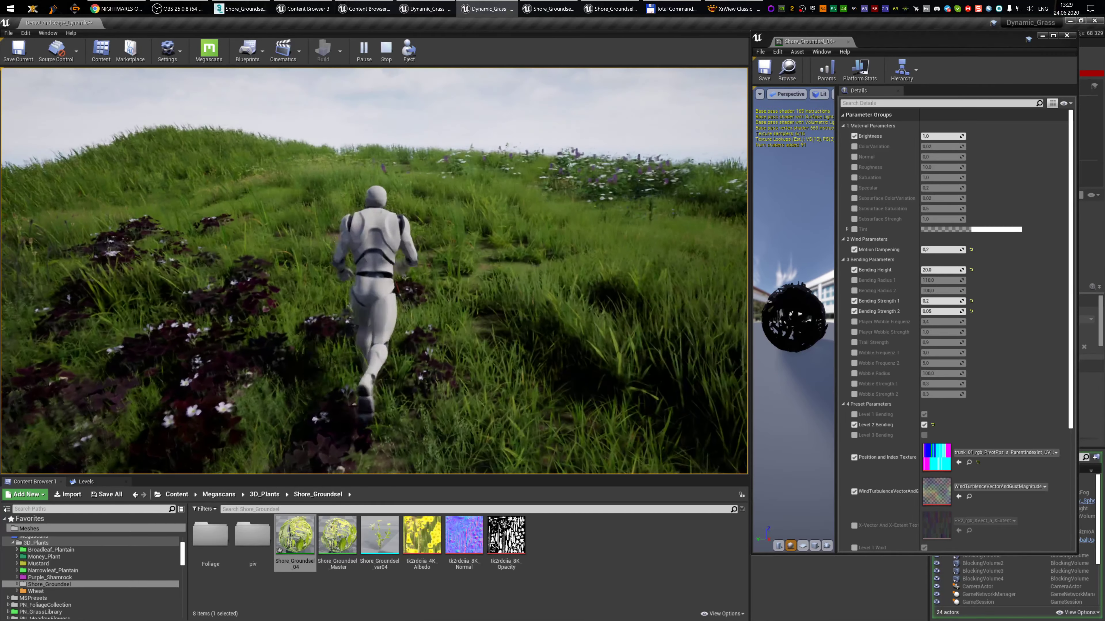
{"action": "key", "text": "Escape"}
- Switch the level editor out of foliage painting mode, keeping the yellow groundsel patch in view
{"action": "right_click_drag", "start_coordinate": [400, 285], "coordinate": [482, 314]}
{"action": "key", "text": "shift+1"}
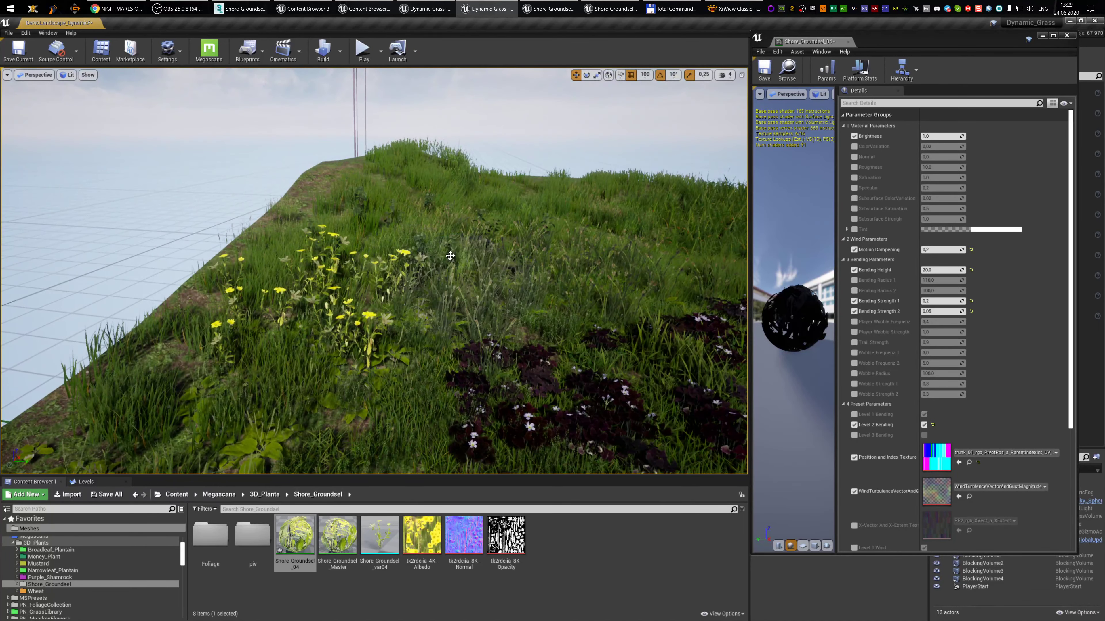
{"action": "left_click", "coordinate": [182, 8]}
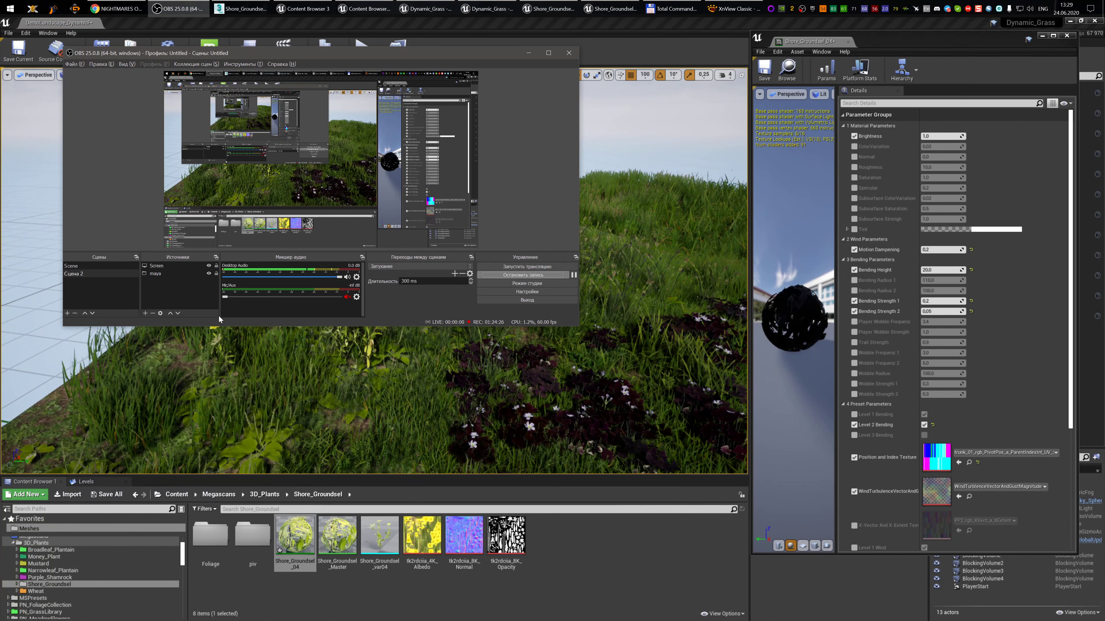